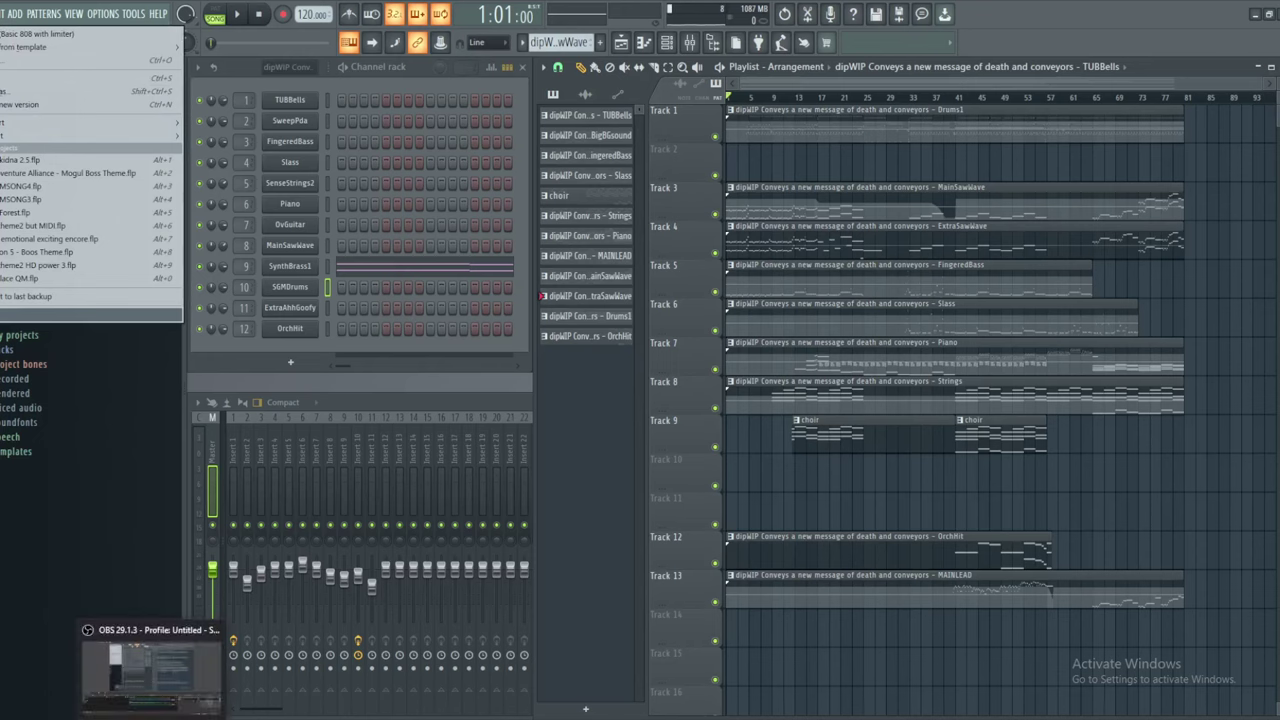
# Start a new project from the template with four 808 drum channels
pyautogui.click(155, 547)
pyautogui.click(2, 14)
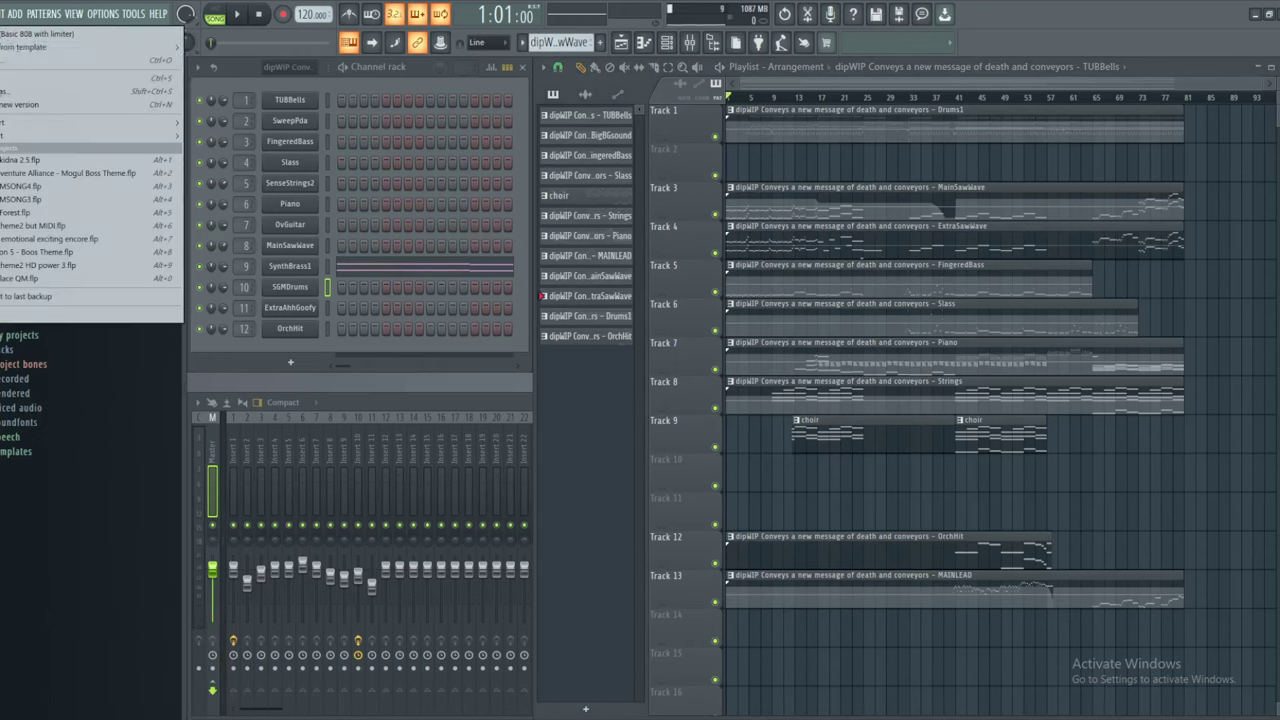
pyautogui.moveTo(60, 49)
pyautogui.moveTo(223, 61)
pyautogui.click(456, 65)
pyautogui.click(659, 406)
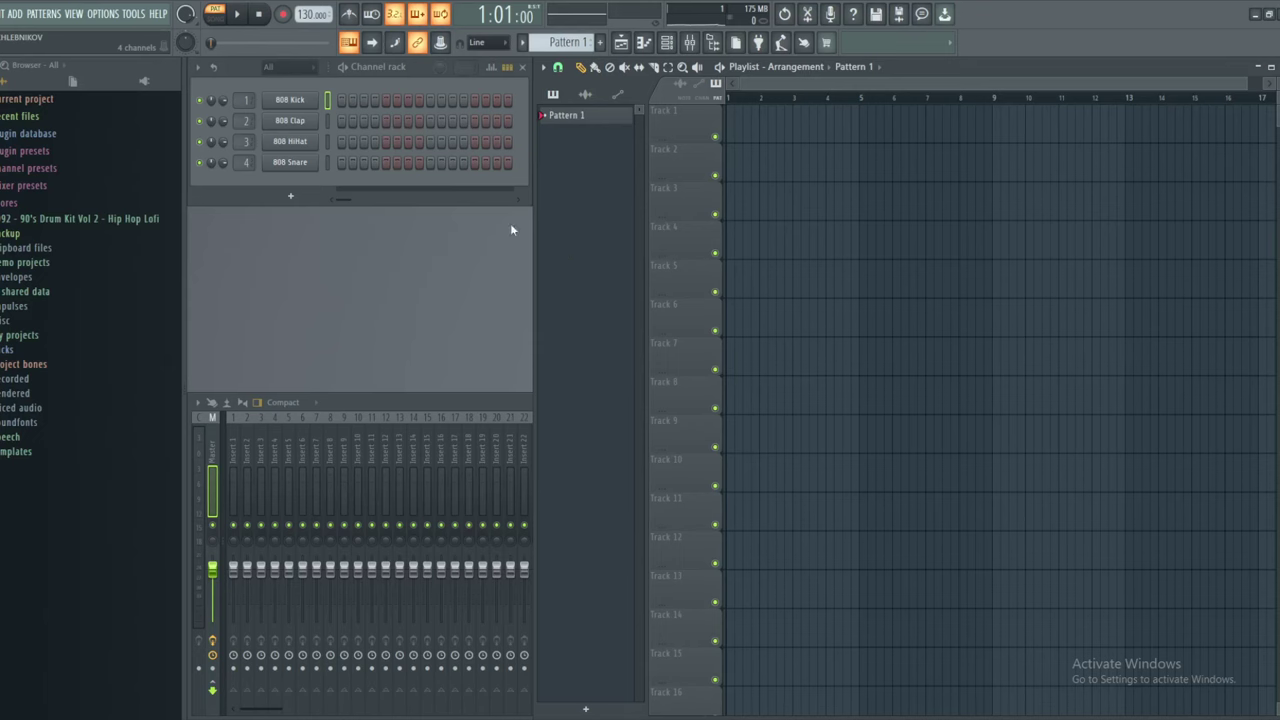
# Replace the 808 Kick channel with the Korg X5 soundfont's Deep Bass patch and add the Hardcore effect on mixer insert 1
pyautogui.rightClick(305, 100)
pyautogui.moveTo(400, 220)
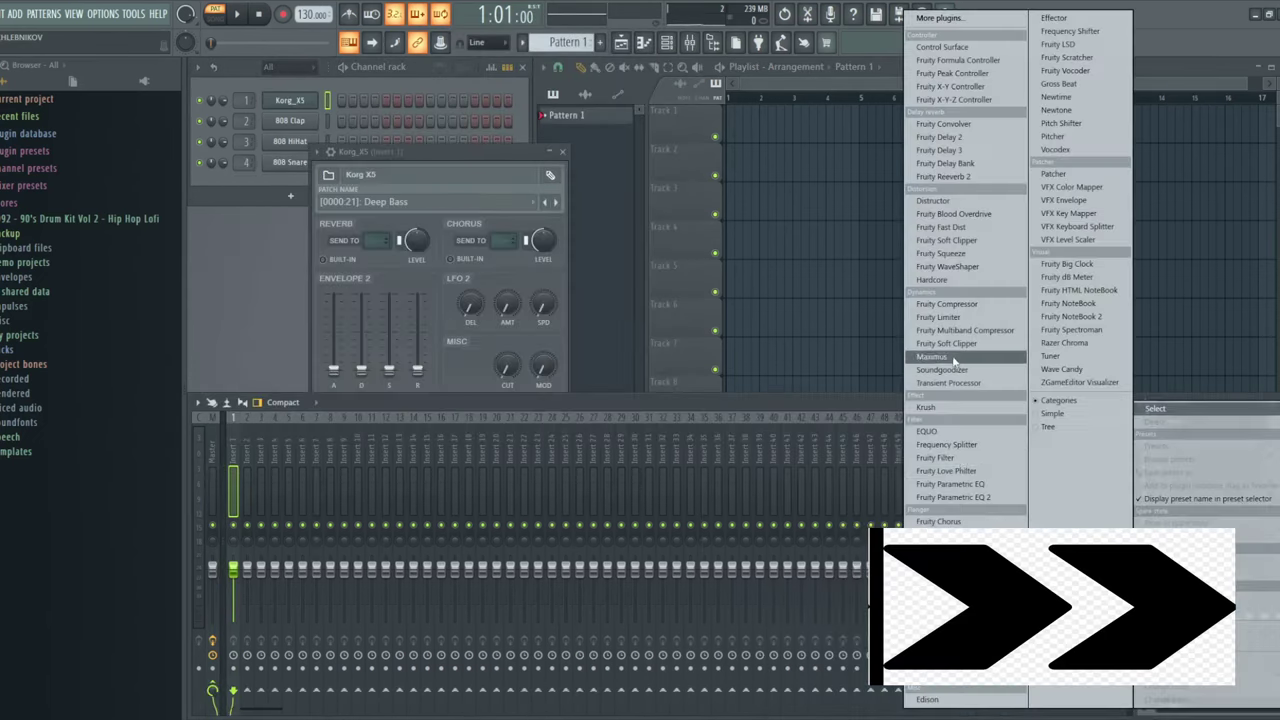
pyautogui.click(931, 280)
pyautogui.click(600, 390)
pyautogui.click(795, 200)
pyautogui.click(562, 152)
# Rename the first channel to DeepBass and open its piano roll
pyautogui.rightClick(300, 100)
pyautogui.click(350, 143)
pyautogui.write('D')
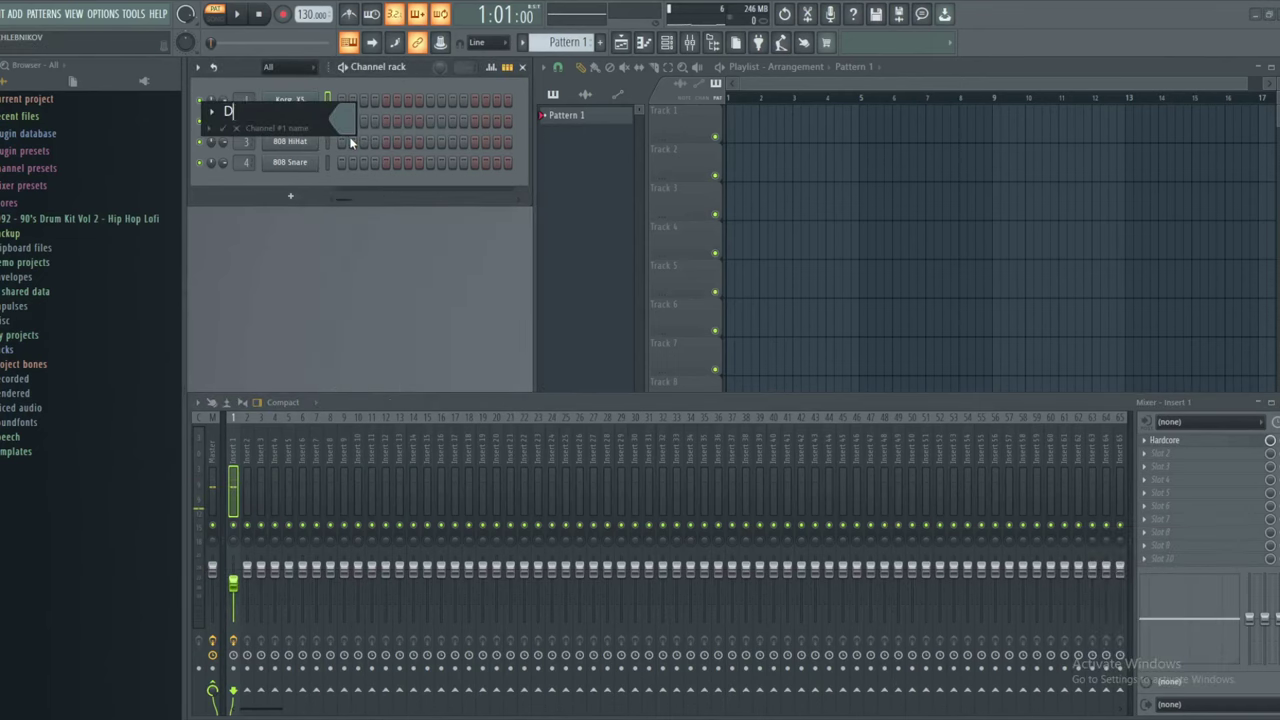
pyautogui.write('eepBass')
pyautogui.press('Return')
pyautogui.rightClick(290, 100)
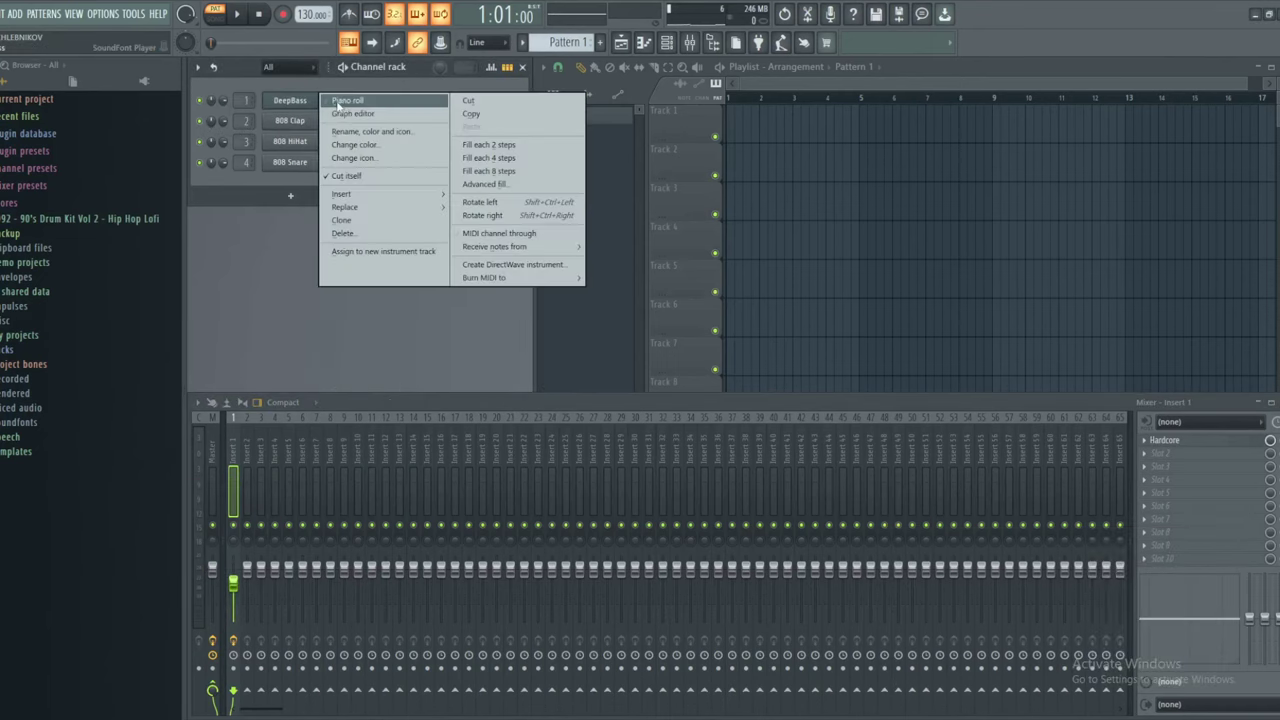
pyautogui.click(320, 104)
# Tap in a project tempo of about 98 BPM with the Tempo tapper, then close it
pyautogui.rightClick(305, 10)
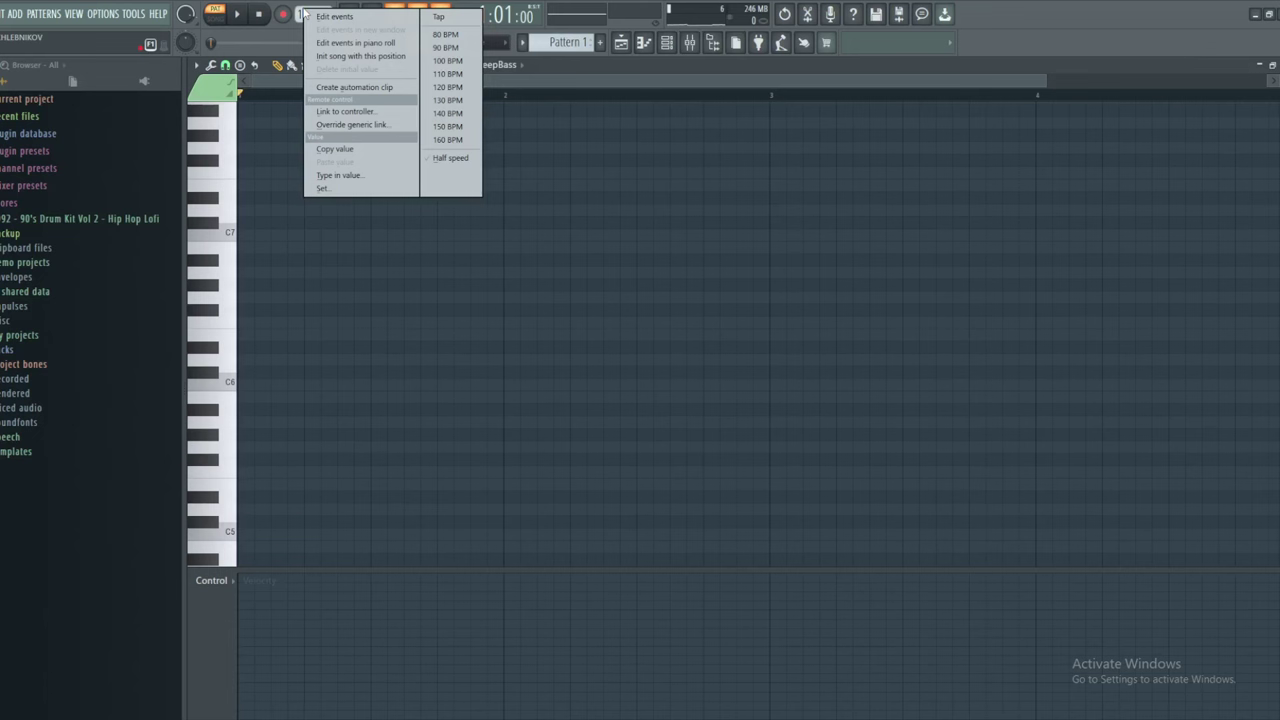
pyautogui.click(438, 16)
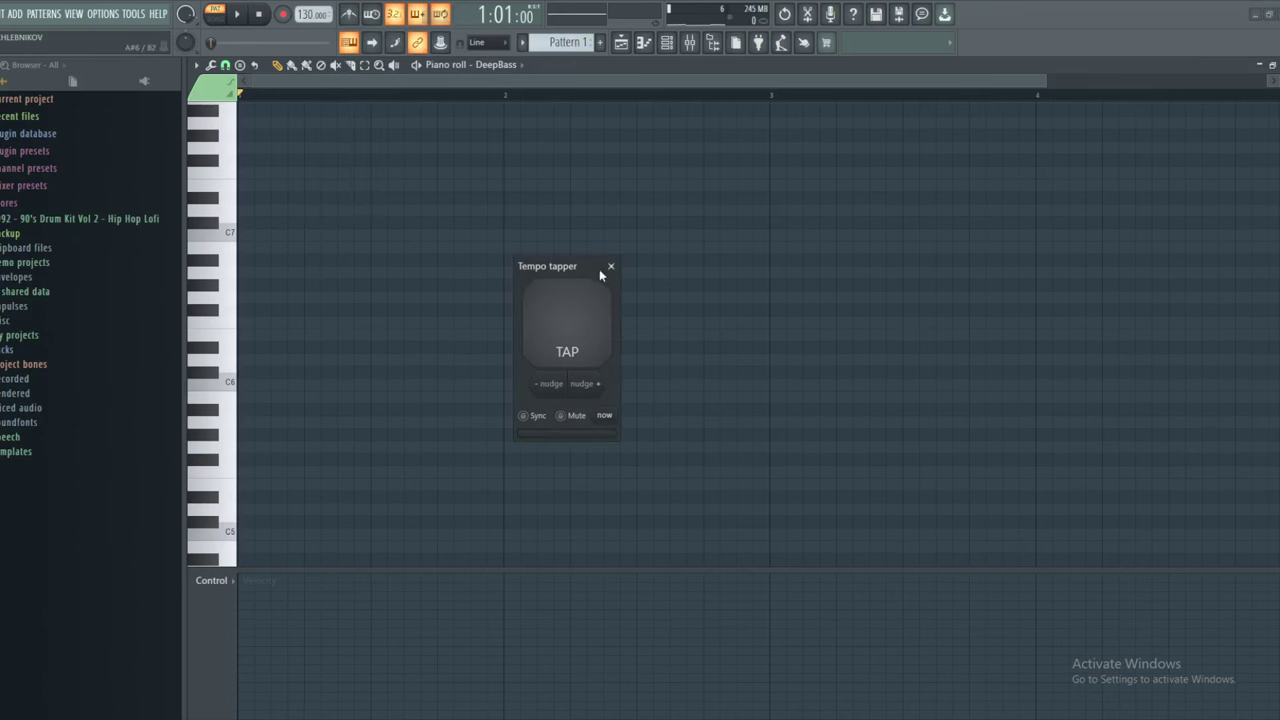
pyautogui.click(564, 333)
pyautogui.click(565, 333)
pyautogui.click(566, 333)
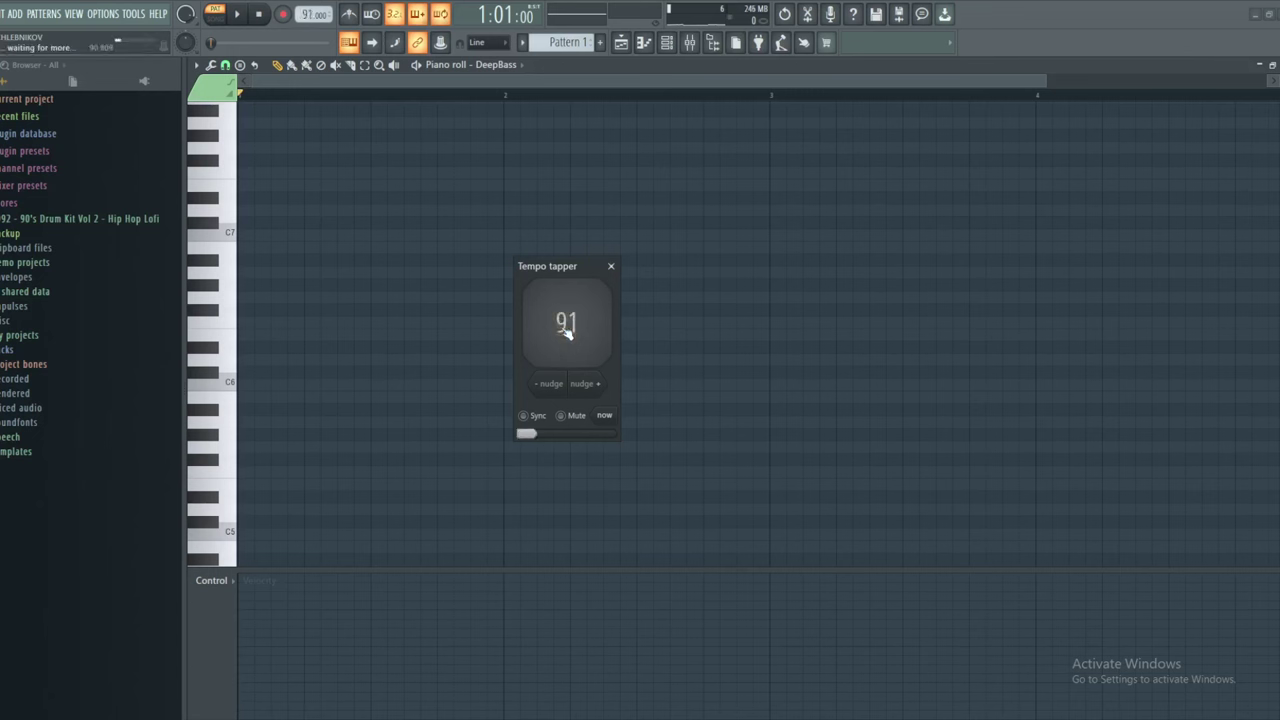
pyautogui.click(566, 333)
pyautogui.click(566, 333)
pyautogui.click(566, 333)
pyautogui.click(567, 334)
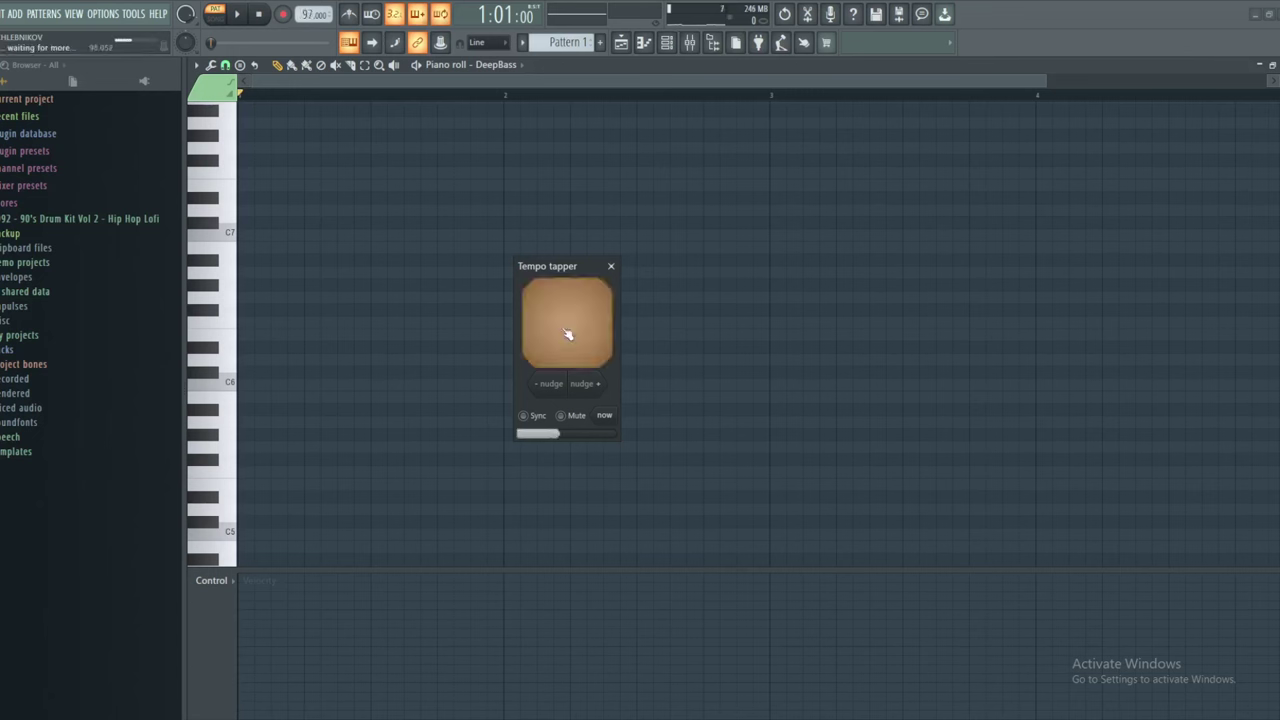
pyautogui.click(567, 334)
pyautogui.click(567, 334)
pyautogui.click(567, 334)
pyautogui.click(611, 266)
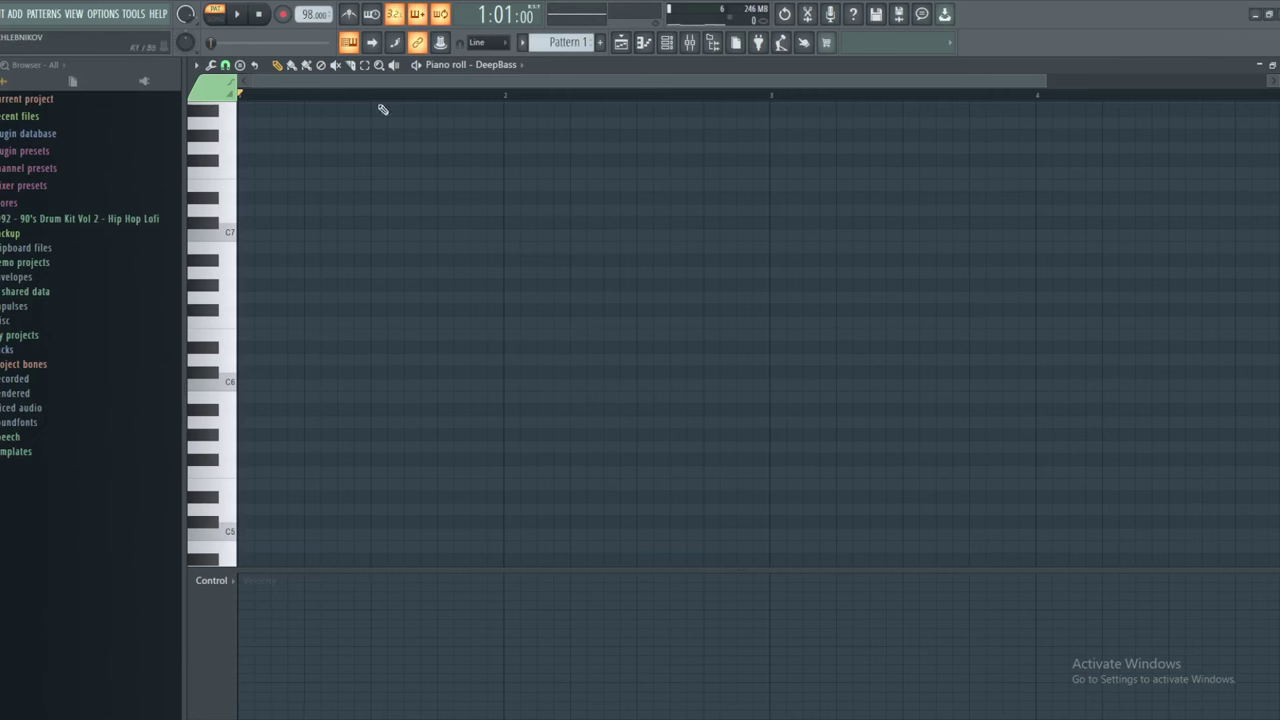
pyautogui.scroll(1, 314, 14)
pyautogui.scroll(-3, 390, 300)
pyautogui.click(288, 349)
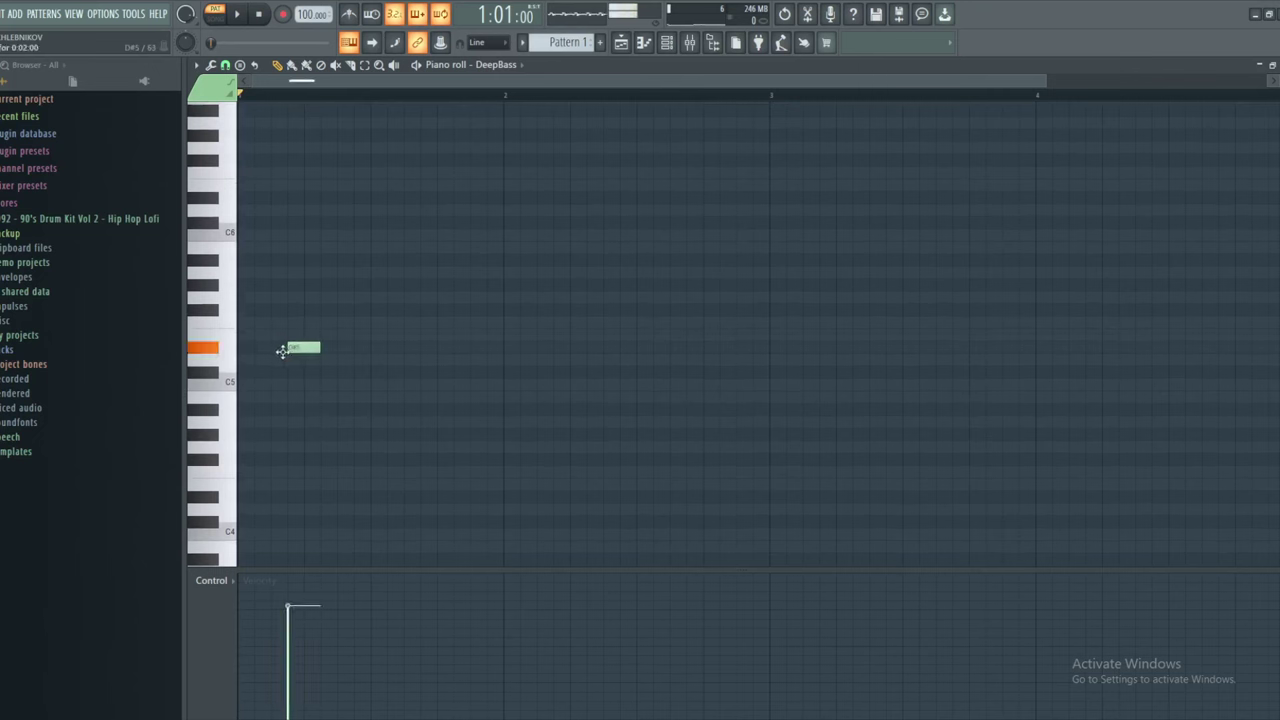
pyautogui.rightClick(293, 350)
# Place a C3 note at the very start of bar 1 in the piano roll
pyautogui.scroll(-7, 295, 394)
pyautogui.moveTo(258, 396)
pyautogui.mouseDown()
pyautogui.moveTo(243, 397)
pyautogui.moveTo(251, 372)
pyautogui.moveTo(249, 413)
pyautogui.moveTo(246, 389)
pyautogui.mouseUp()
pyautogui.rightClick(267, 401)
pyautogui.scroll(-1, 251, 410)
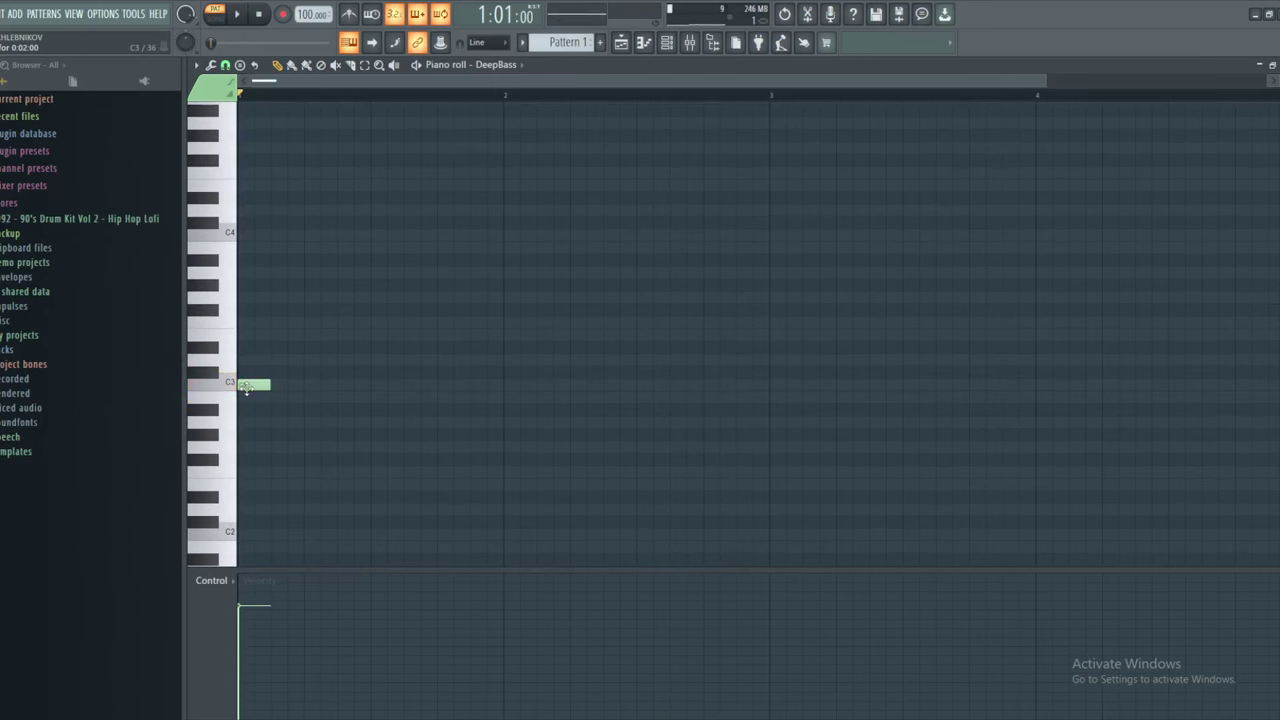
pyautogui.scroll(2, 251, 390)
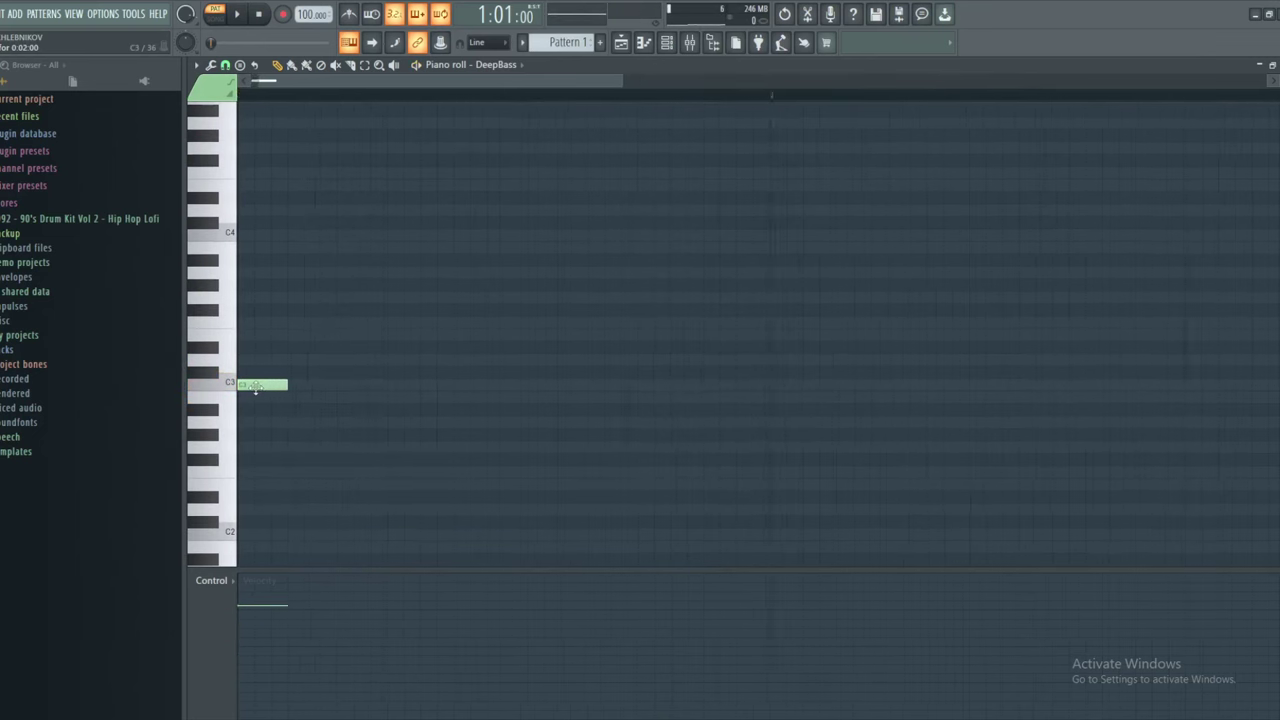
pyautogui.click(251, 389)
pyautogui.scroll(2, 338, 325)
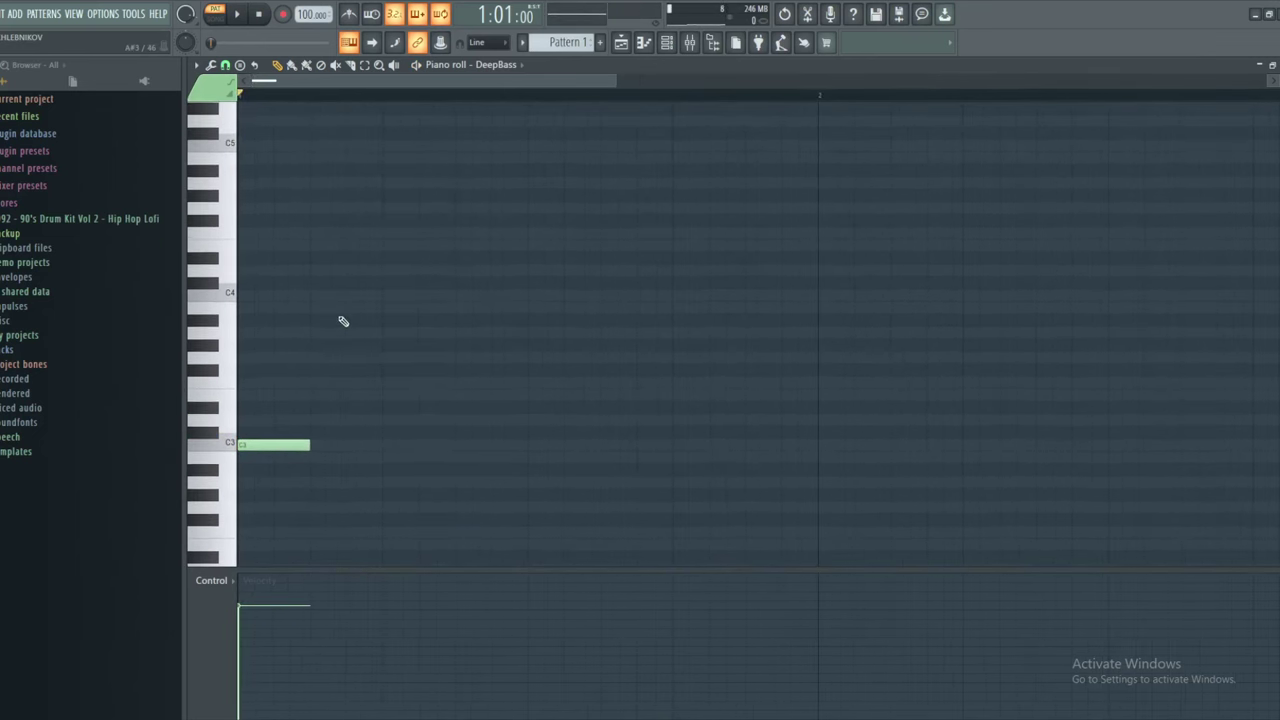
# Turn on the metronome and play the pattern against it
pyautogui.click(350, 16)
pyautogui.press('space')
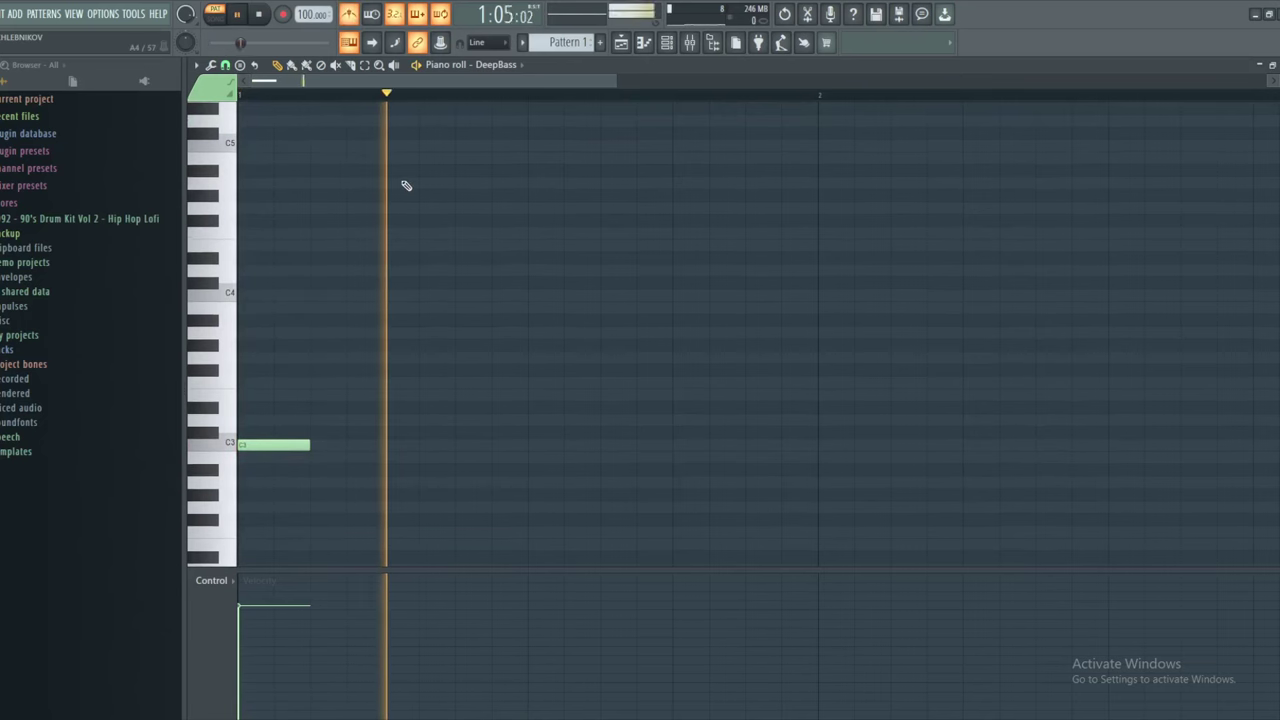
pyautogui.press('space')
# Change the piano roll's grid snap and shorten the opening C3 note to a length of 0:01:08
pyautogui.moveTo(310, 444)
pyautogui.mouseDown()
pyautogui.moveTo(272, 444)
pyautogui.moveTo(297, 461)
pyautogui.mouseUp()
pyautogui.scroll(1, 307, 429)
pyautogui.hotkey('shift', 'alt', 't')
pyautogui.click(674, 320)
pyautogui.click(225, 65)
pyautogui.click(249, 183)
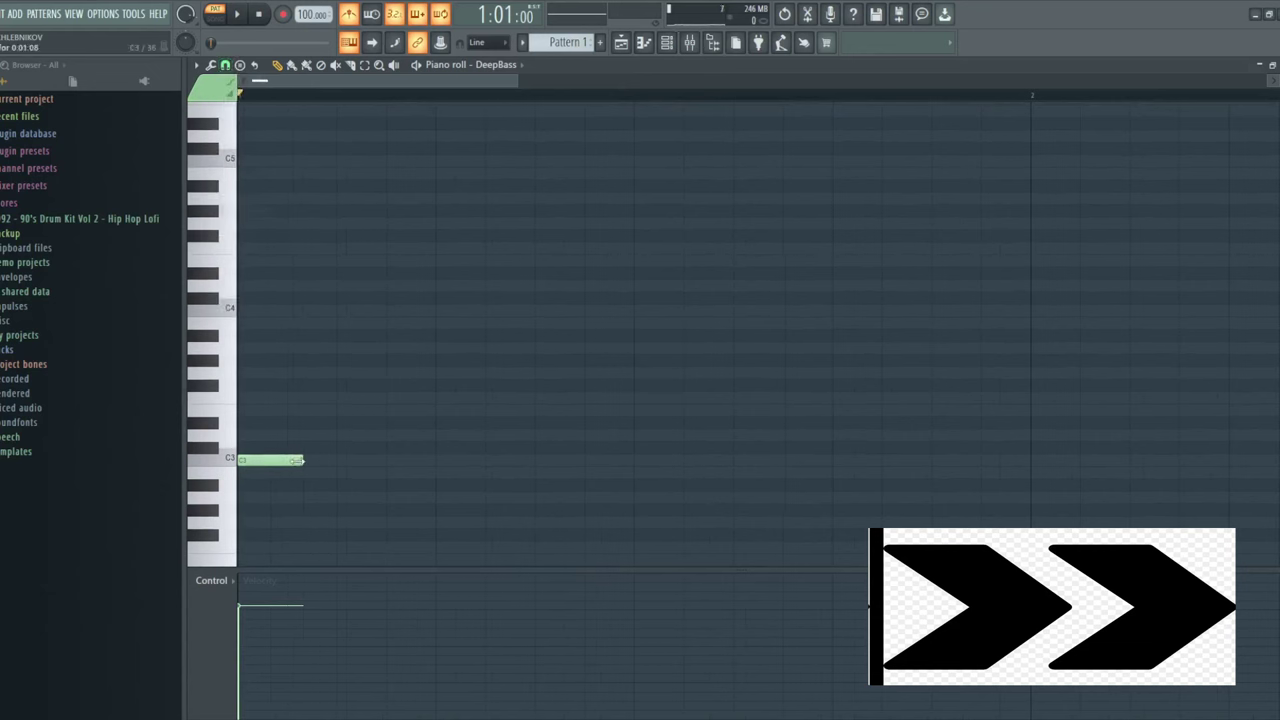
# Add D#3, F3 and F#3 notes end to end after the C3 note, playing the phrase to check it
pyautogui.click(311, 423)
pyautogui.press('space')
pyautogui.press('space')
pyautogui.moveTo(366, 424); pyautogui.dragTo(403, 398)
pyautogui.click(344, 398)
pyautogui.press('space')
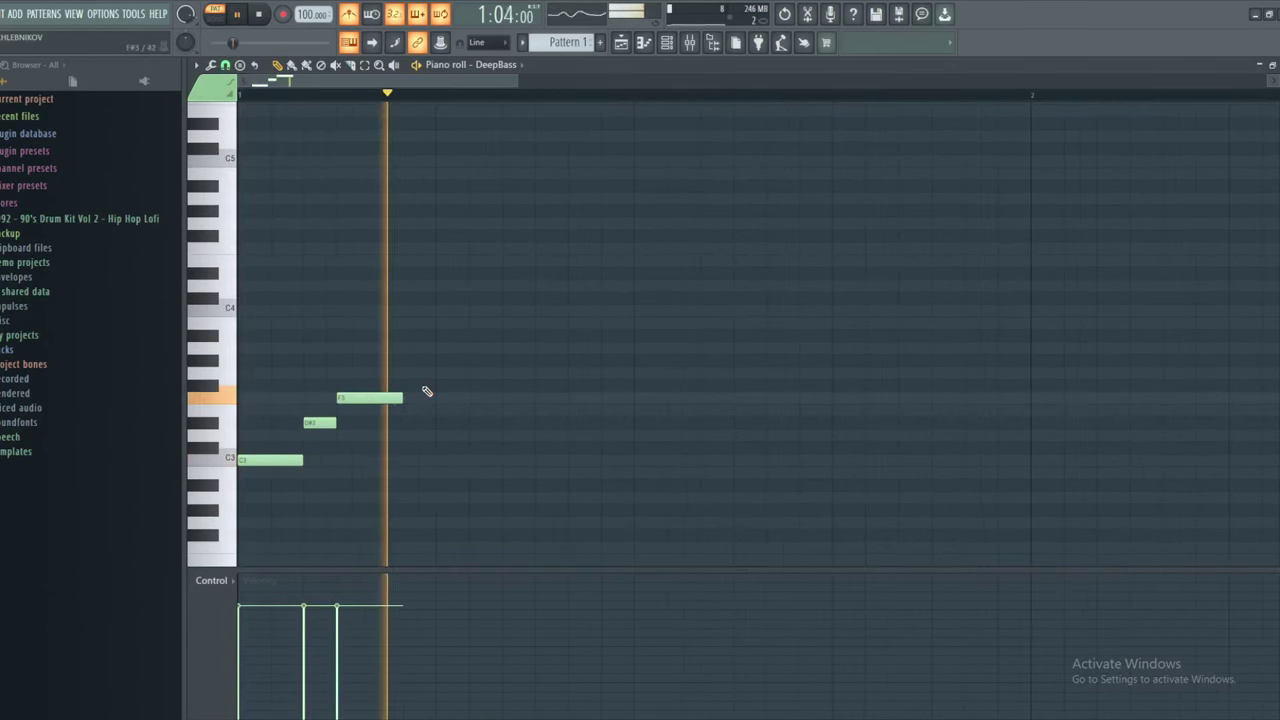
pyautogui.click(415, 386)
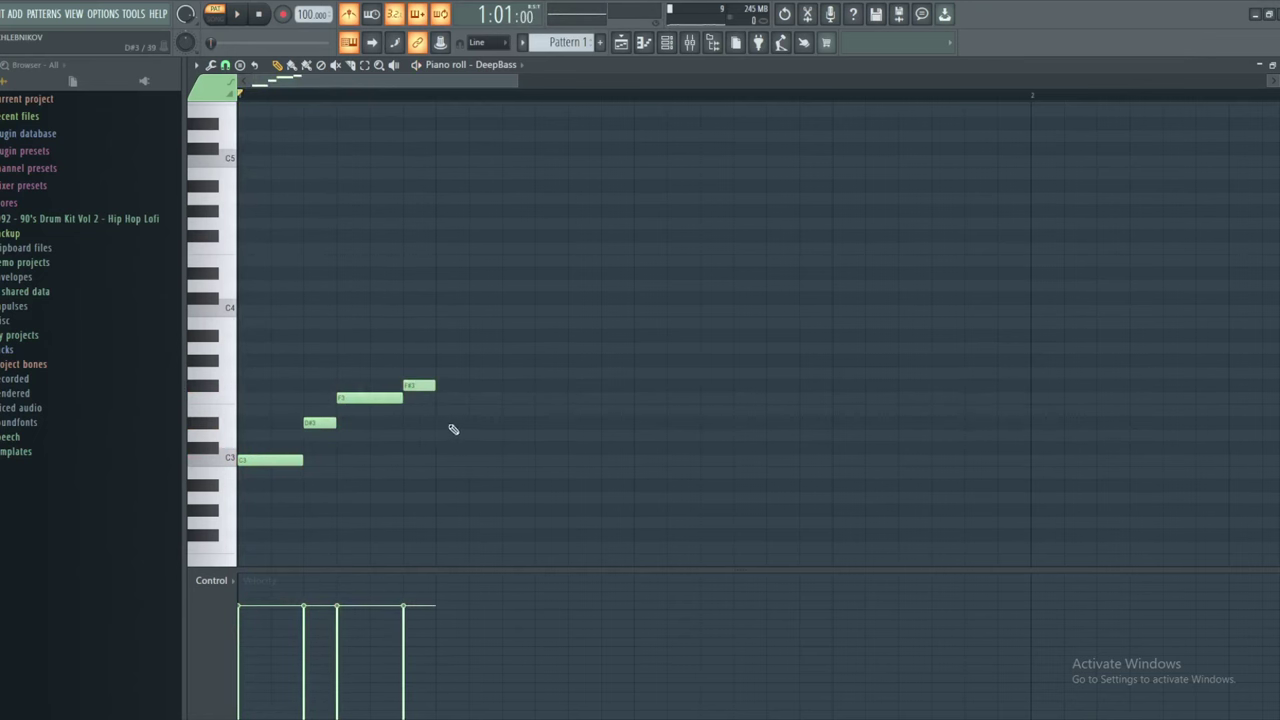
pyautogui.press('space')
# Try G3, A3 and G#3 in turn as the note after F#3, removing each one after listening
pyautogui.click(450, 373)
pyautogui.press('space')
pyautogui.press('space')
pyautogui.rightClick(468, 372)
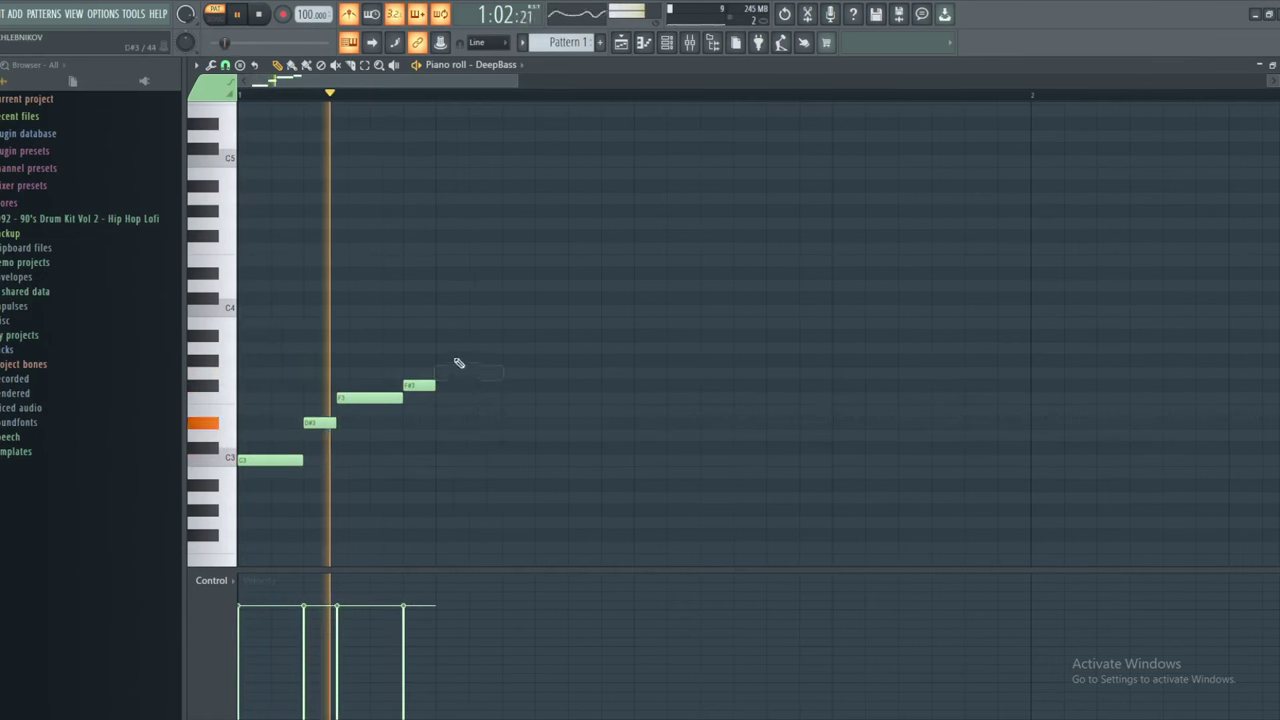
pyautogui.click(452, 349)
pyautogui.press('space')
pyautogui.press('space')
pyautogui.press('space')
pyautogui.rightClick(456, 349)
pyautogui.click(444, 362)
pyautogui.press('space')
pyautogui.press('space')
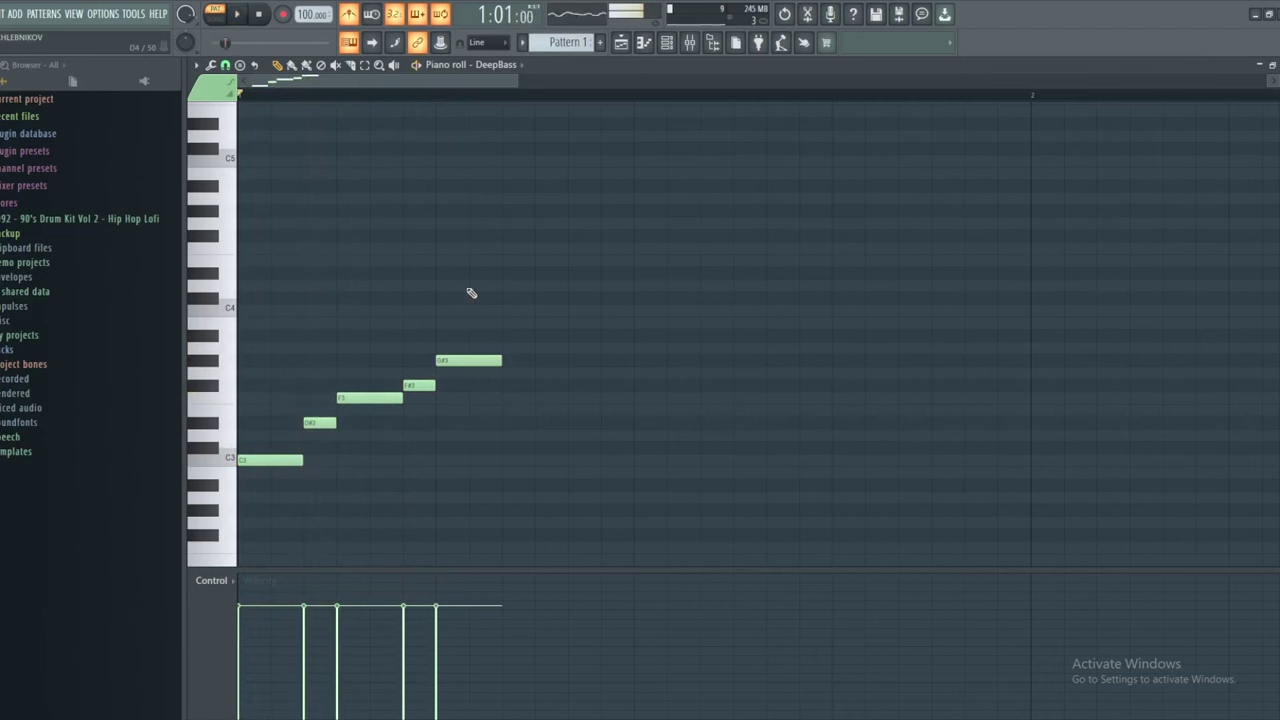
pyautogui.rightClick(453, 360)
# Place a G3 note directly after the F#3 note and play the phrase back
pyautogui.press('space')
pyautogui.press('space')
pyautogui.press('space')
pyautogui.press('space')
pyautogui.click(448, 372)
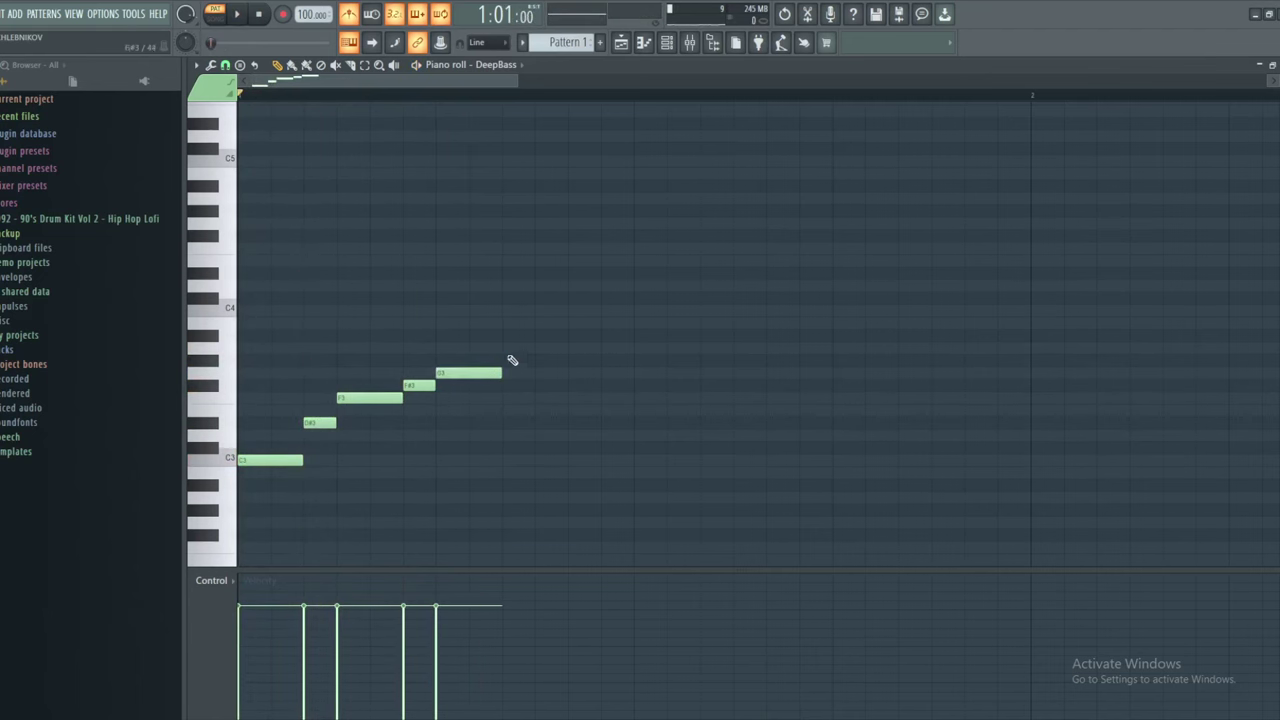
pyautogui.press('space')
pyautogui.press('space')
pyautogui.press('space')
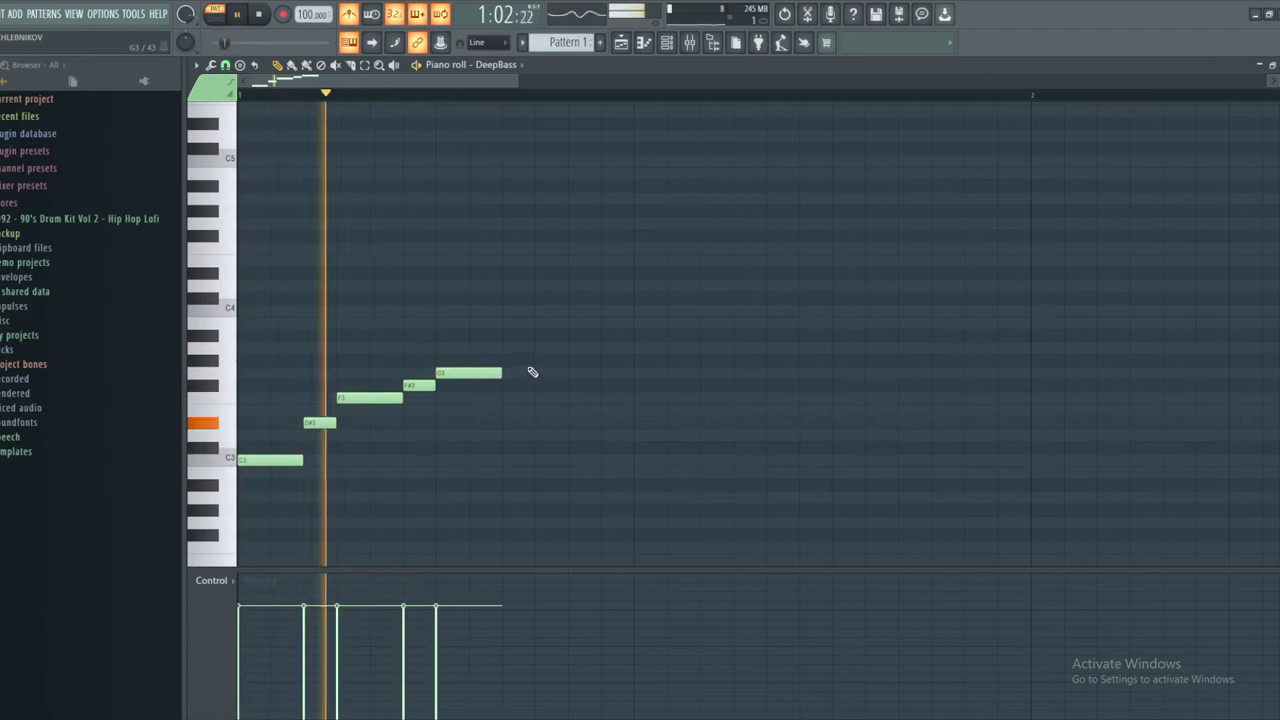
# Add an A#3 note after the G3, lengthen it, and finish the run with a C4 note
pyautogui.click(530, 349)
pyautogui.press('space')
pyautogui.moveTo(524, 349); pyautogui.dragTo(516, 338)
pyautogui.press('space')
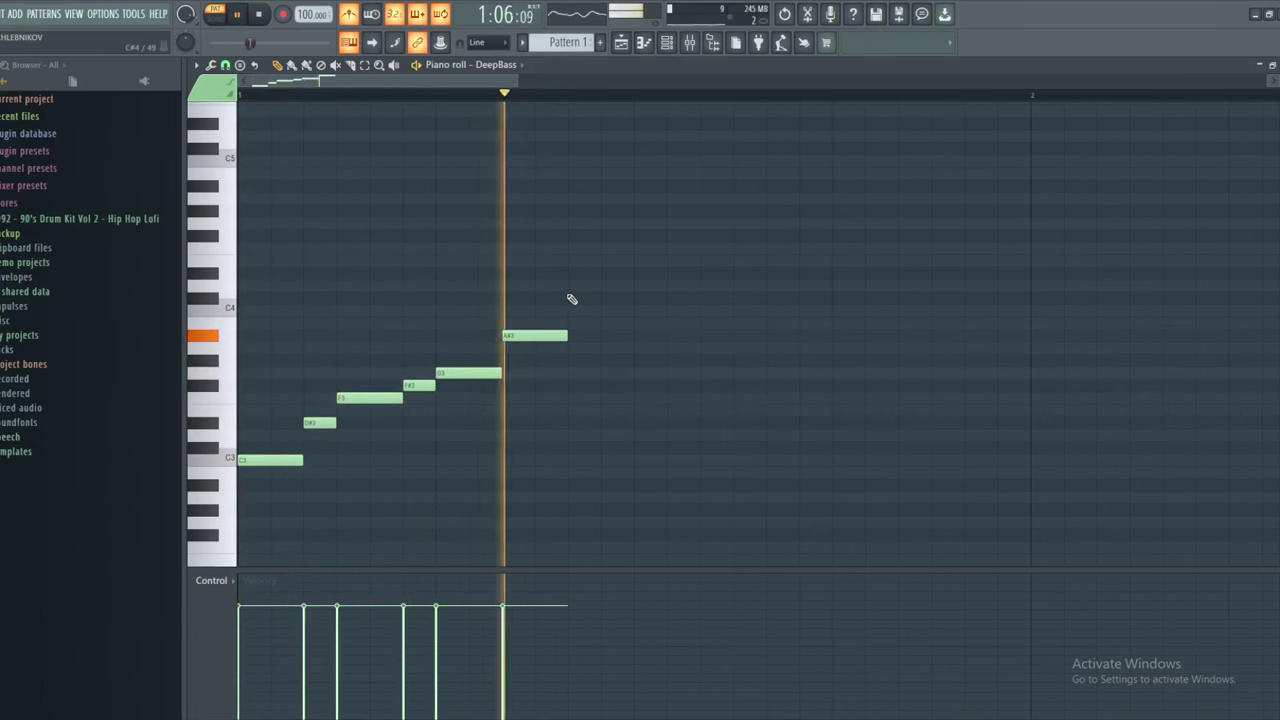
pyautogui.press('space')
pyautogui.scroll(-2, 575, 309)
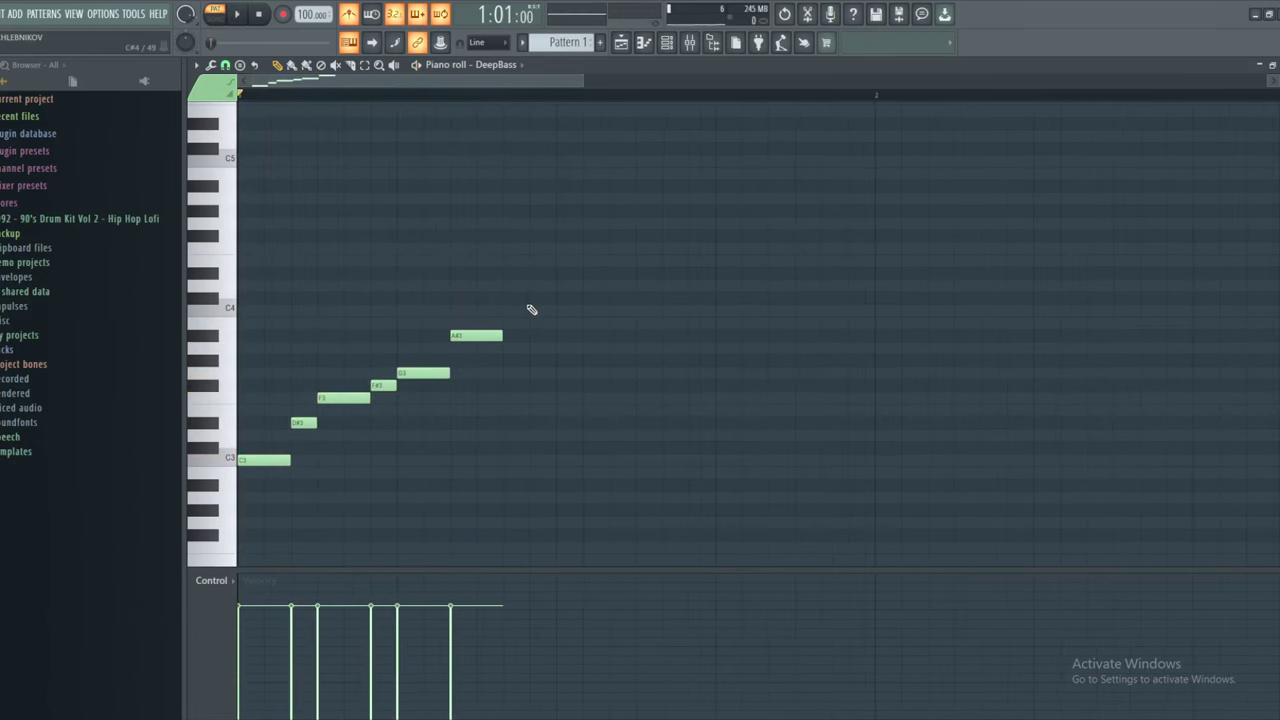
pyautogui.scroll(-2, 510, 320)
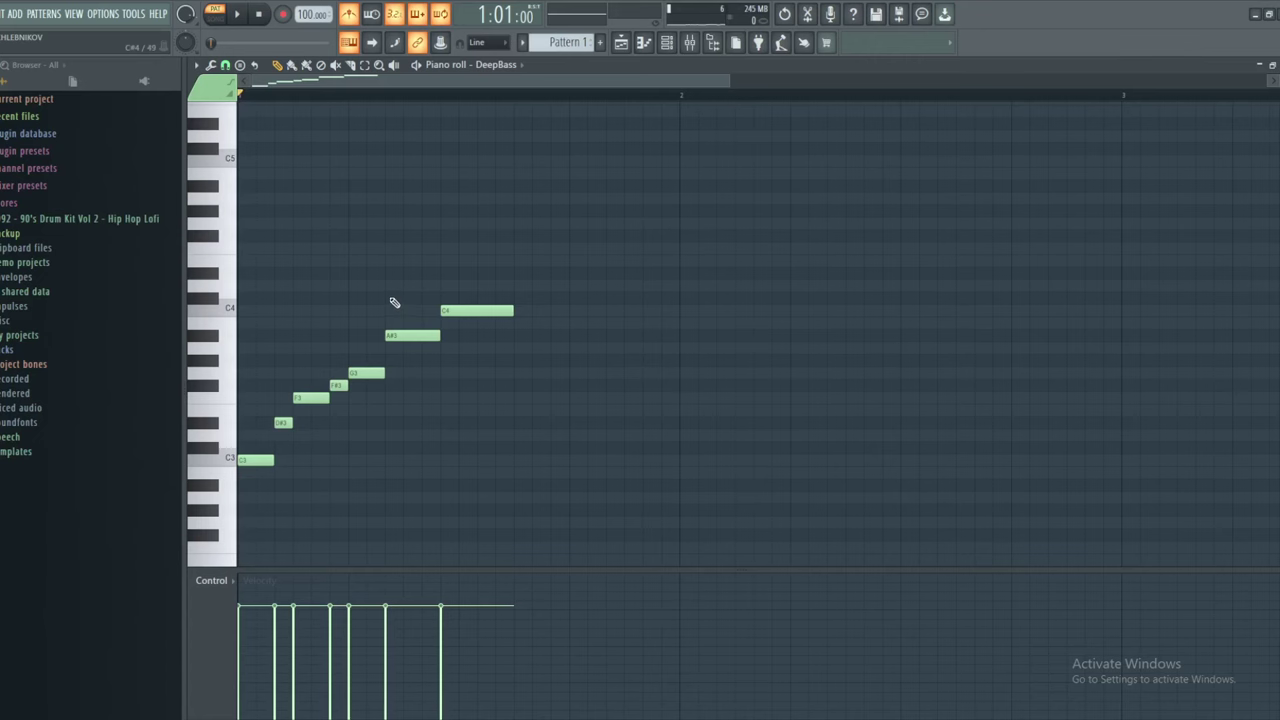
# Play back the complete bass run in bar 1
pyautogui.moveTo(654, 367); pyautogui.dragTo(761, 316)
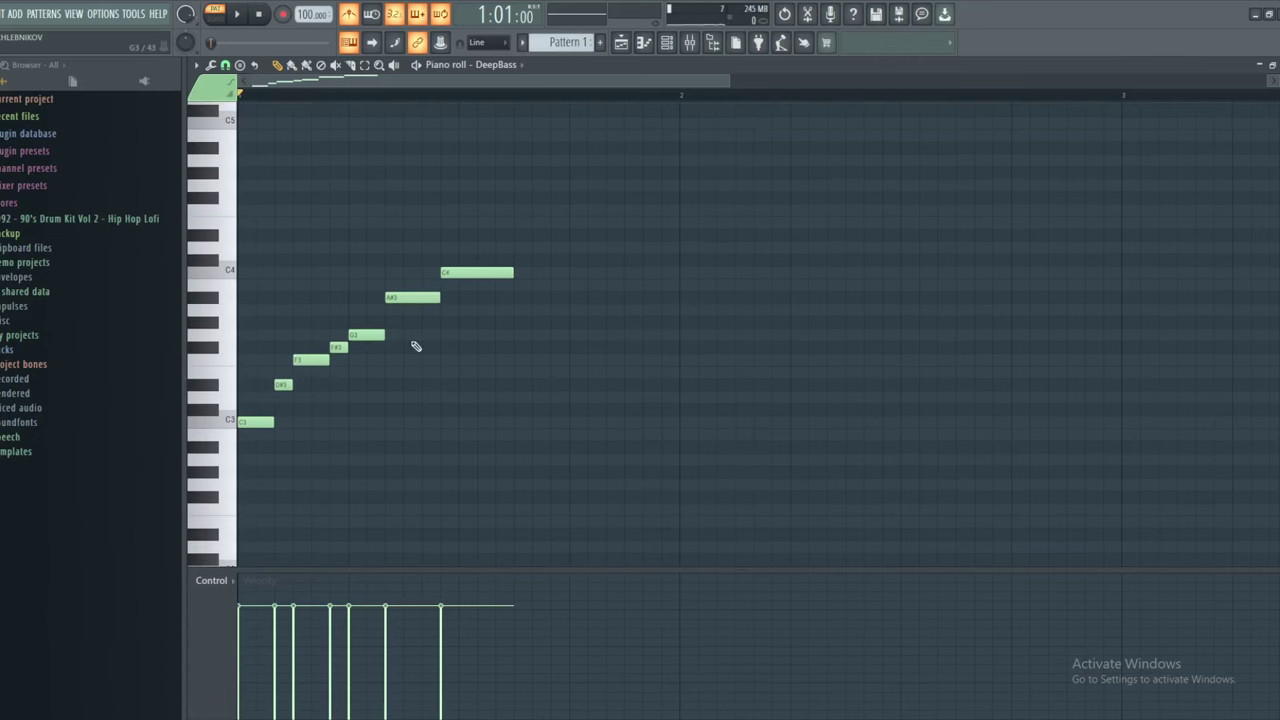
pyautogui.moveTo(445, 278); pyautogui.dragTo(448, 269)
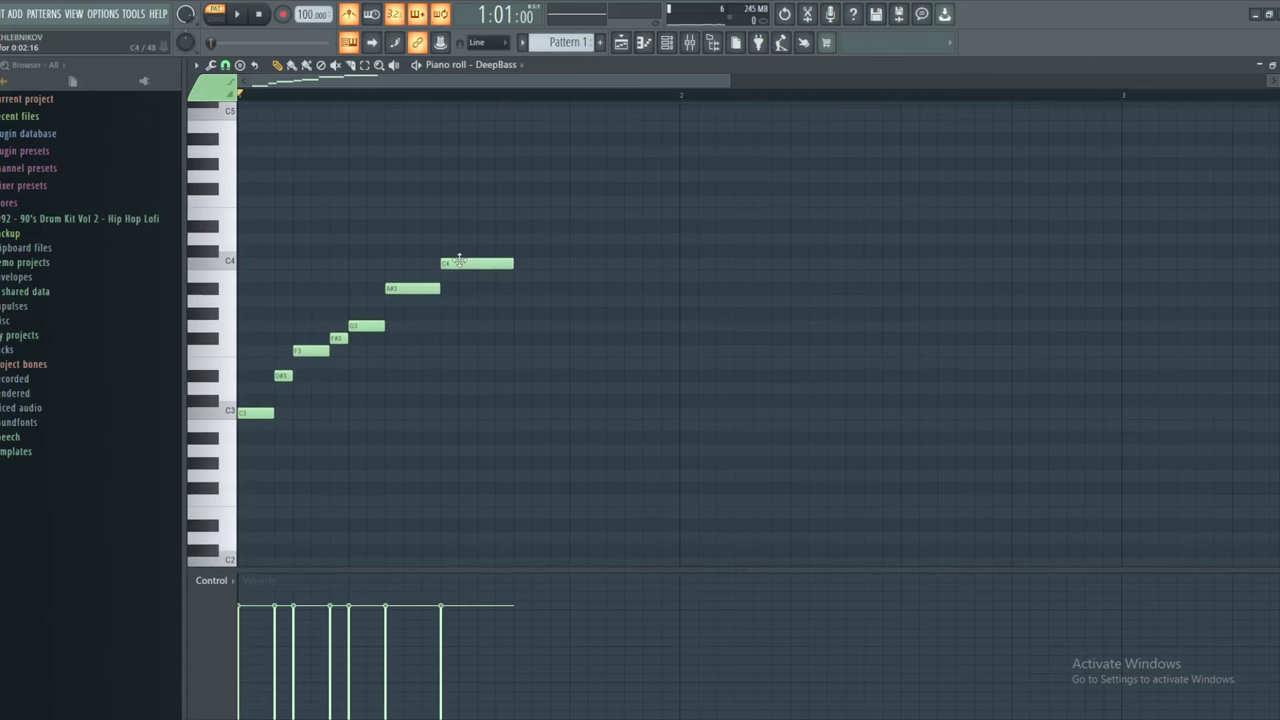
pyautogui.moveTo(726, 271); pyautogui.dragTo(728, 278)
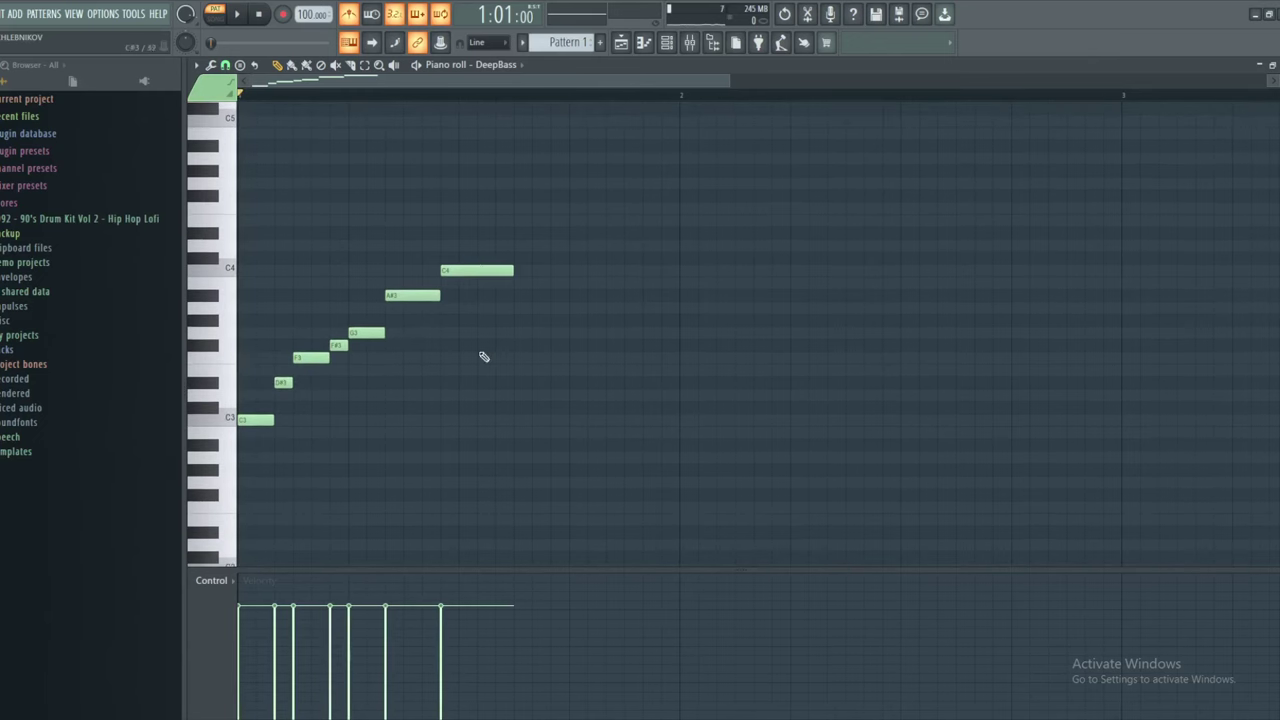
pyautogui.press('space')
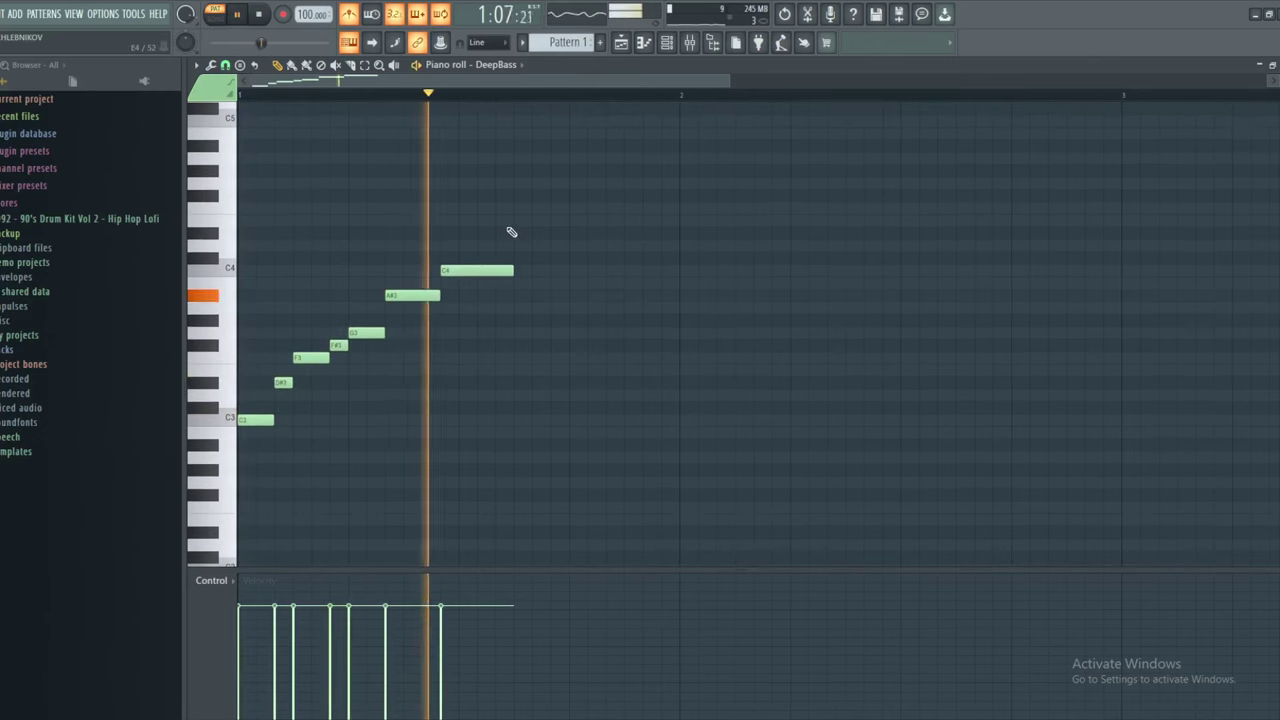
pyautogui.press('space')
# Begin a second phrase at the start of bar 2 with a C3 note followed directly by an F3 note
pyautogui.click(266, 420)
pyautogui.moveTo(616, 374); pyautogui.dragTo(432, 369)
pyautogui.moveTo(518, 414); pyautogui.dragTo(498, 413)
pyautogui.moveTo(548, 378); pyautogui.dragTo(740, 410)
pyautogui.moveTo(752, 361); pyautogui.dragTo(737, 344)
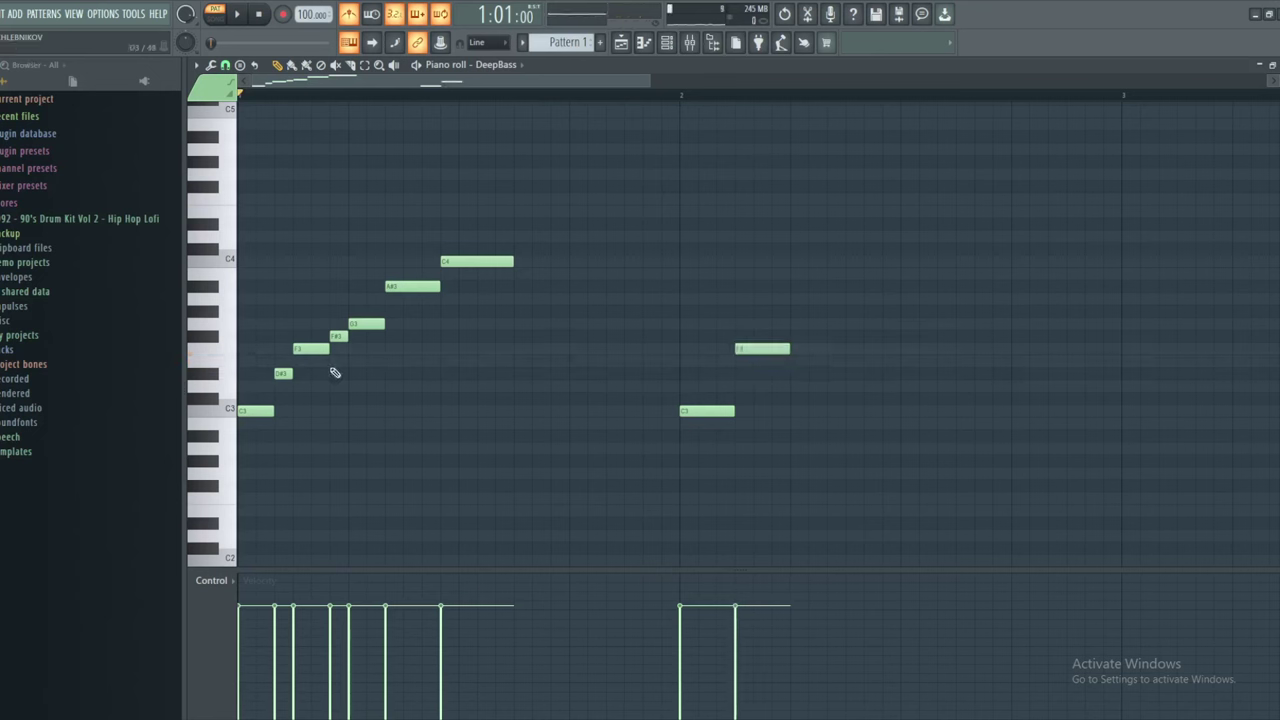
# Continue the bar 2 phrase with a shortened G3 note, followed by A#3 and C4 notes
pyautogui.click(812, 324)
pyautogui.moveTo(845, 326); pyautogui.dragTo(826, 324)
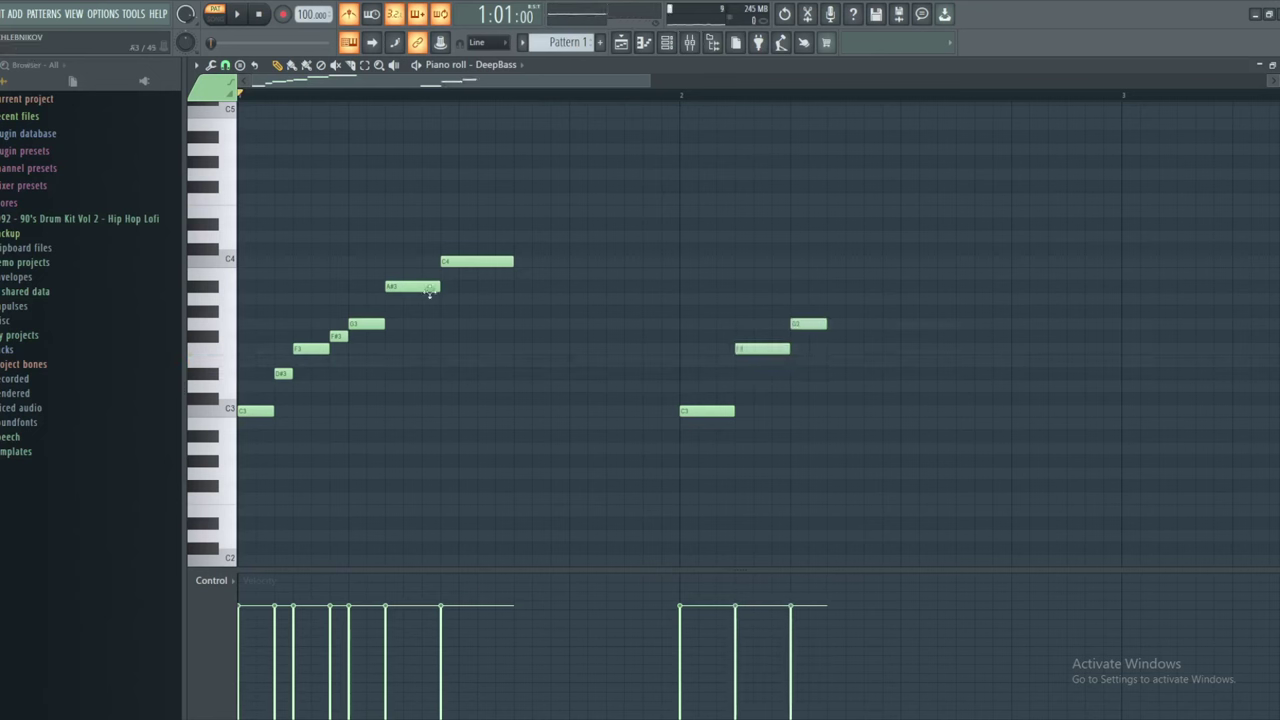
pyautogui.click(836, 287)
pyautogui.click(894, 263)
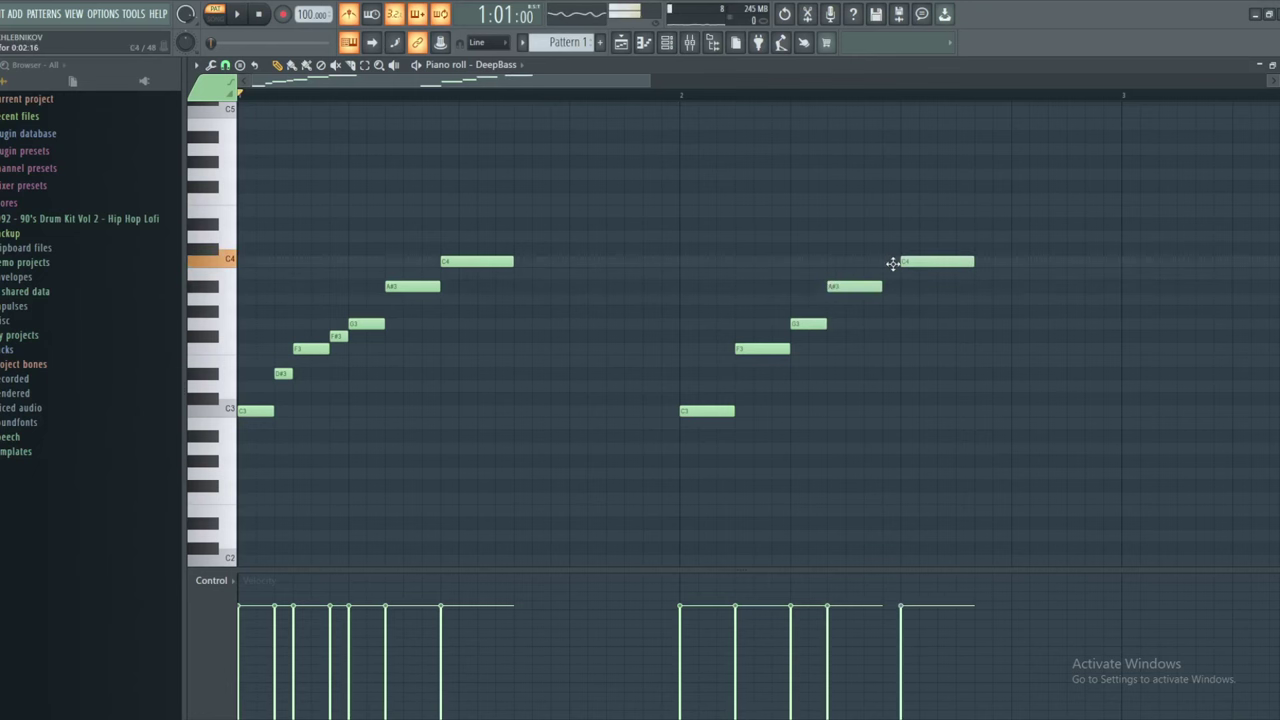
# Play the pattern briefly, then move the playback position to the start of bar 2 and play the second phrase
pyautogui.press('space')
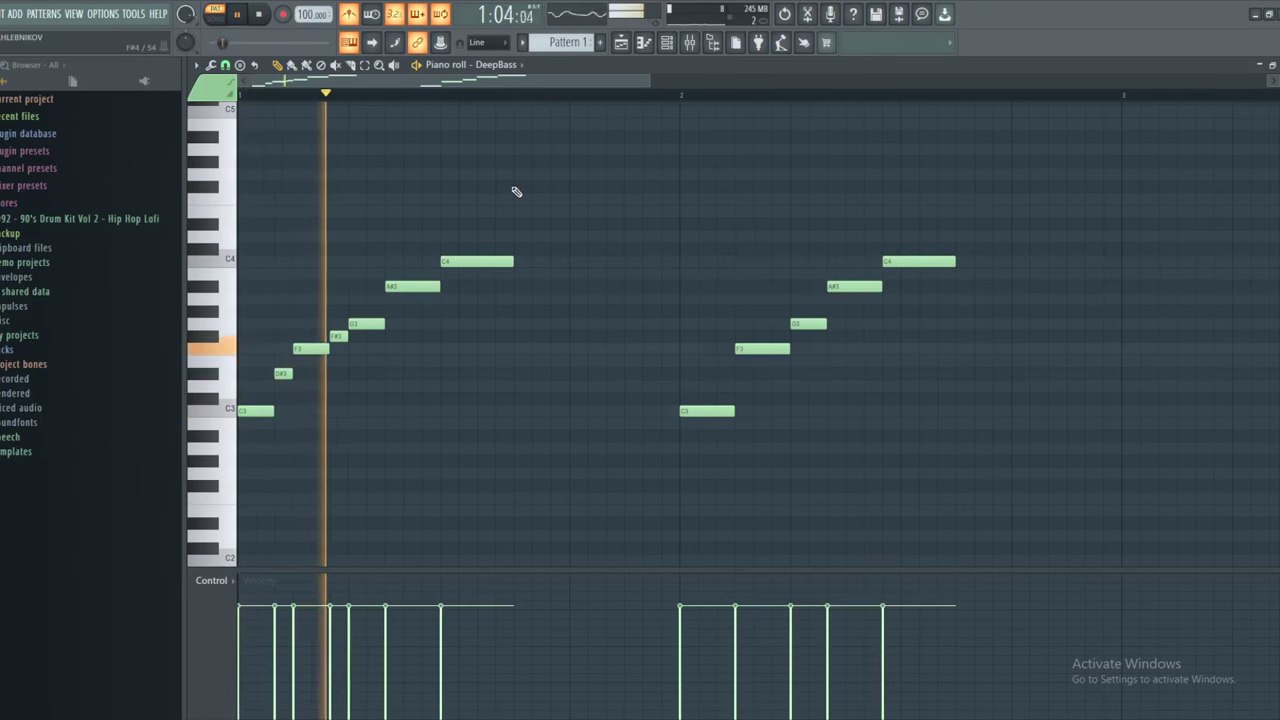
pyautogui.press('space')
pyautogui.hscroll(3, 490, 168)
pyautogui.click(489, 94)
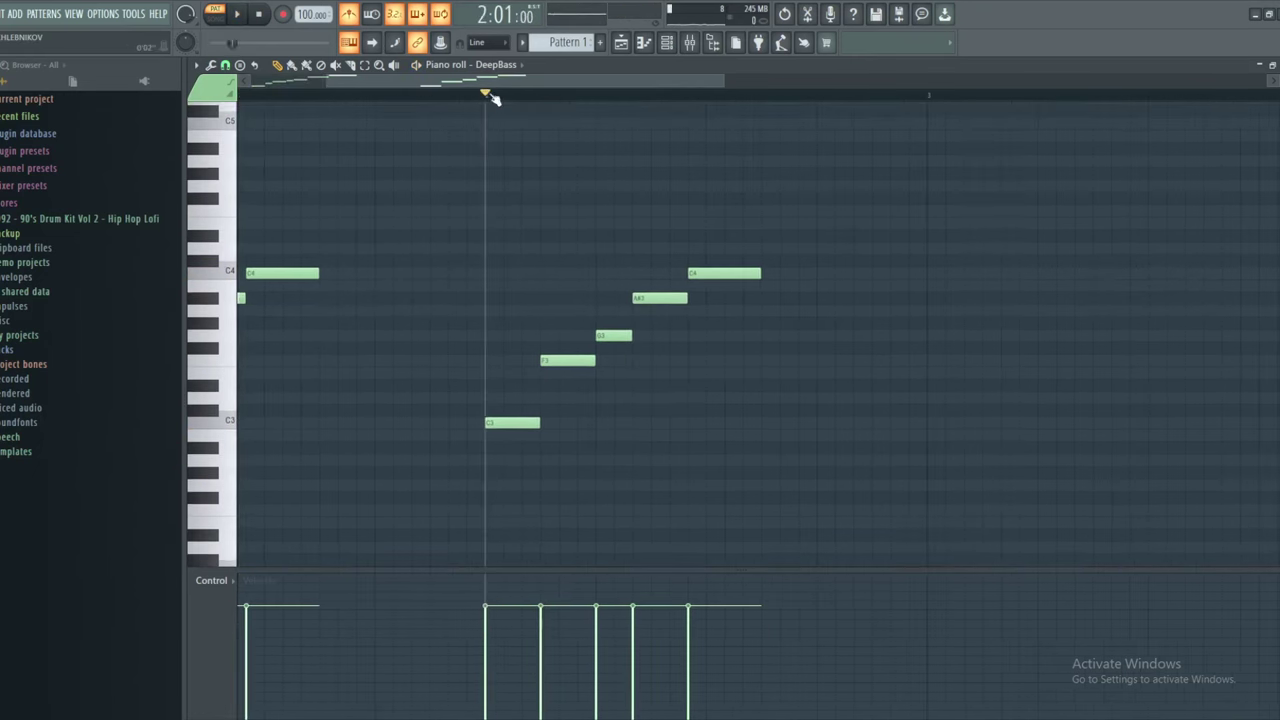
pyautogui.hscroll(1, 614, 189)
pyautogui.press('space')
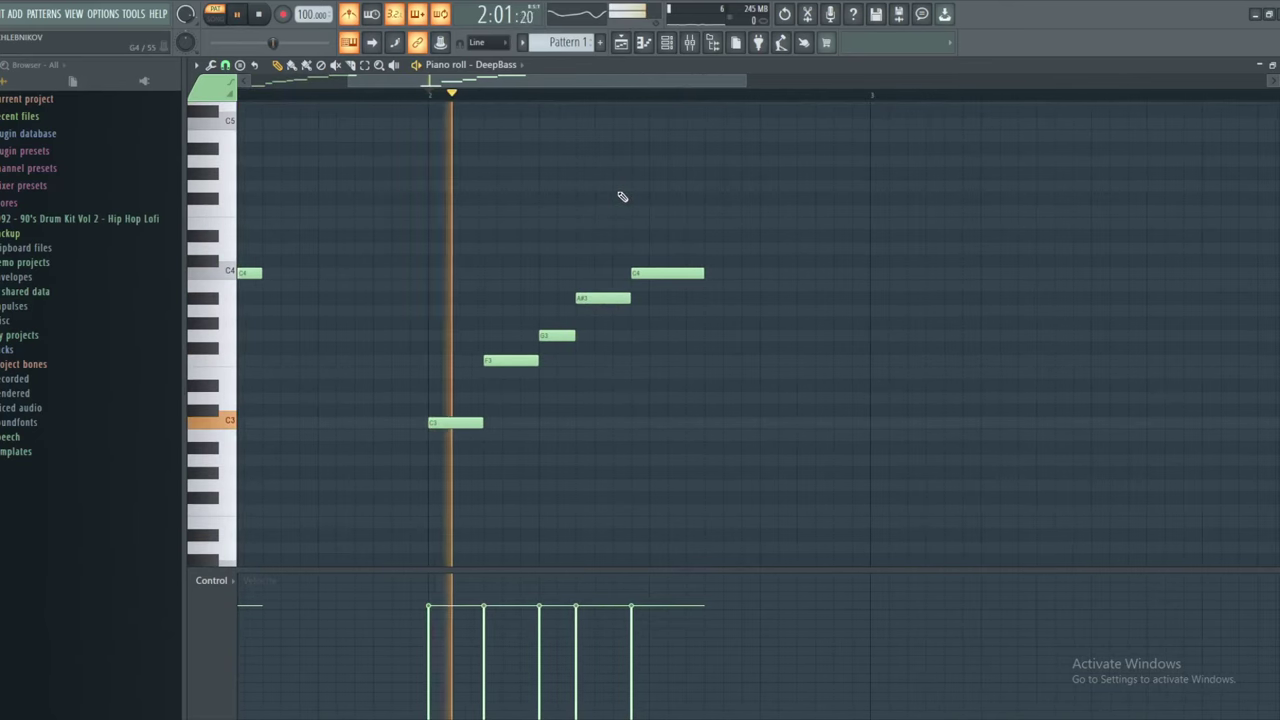
# Stop playback and delete all five notes of the second phrase in bar 2
pyautogui.press('space')
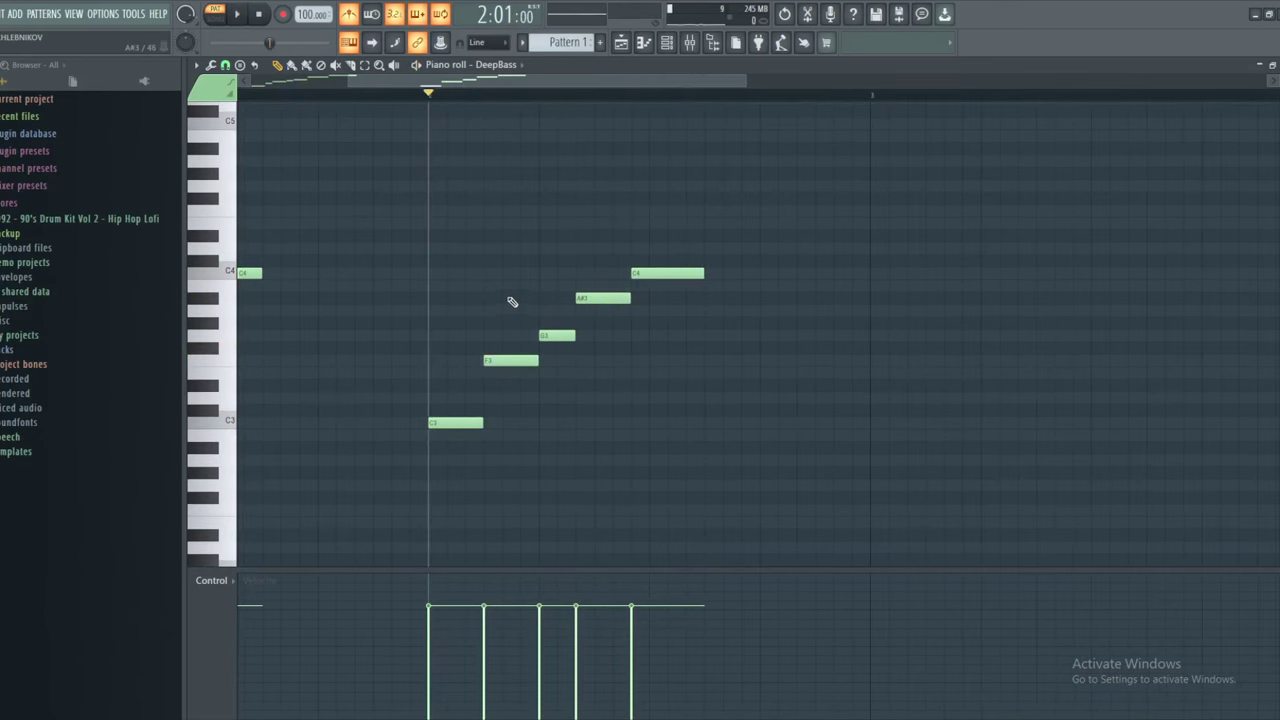
pyautogui.hscroll(-4, 511, 302)
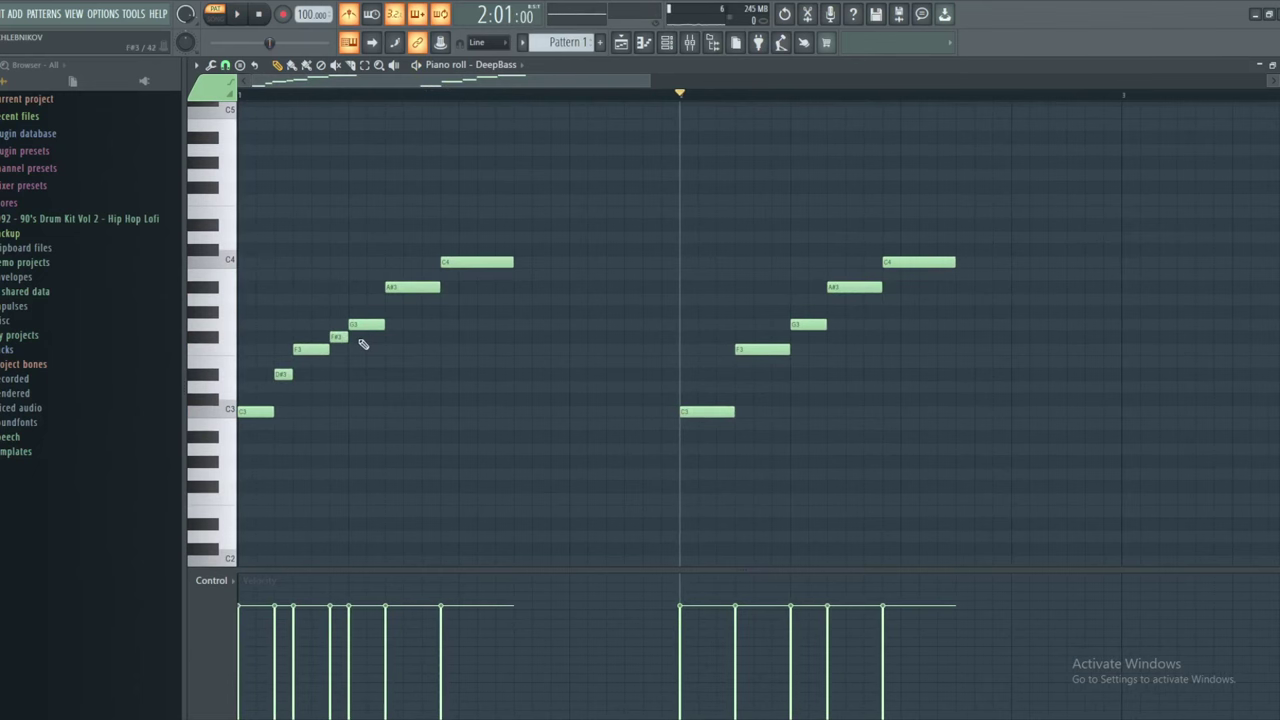
pyautogui.scroll(-1, 470, 210)
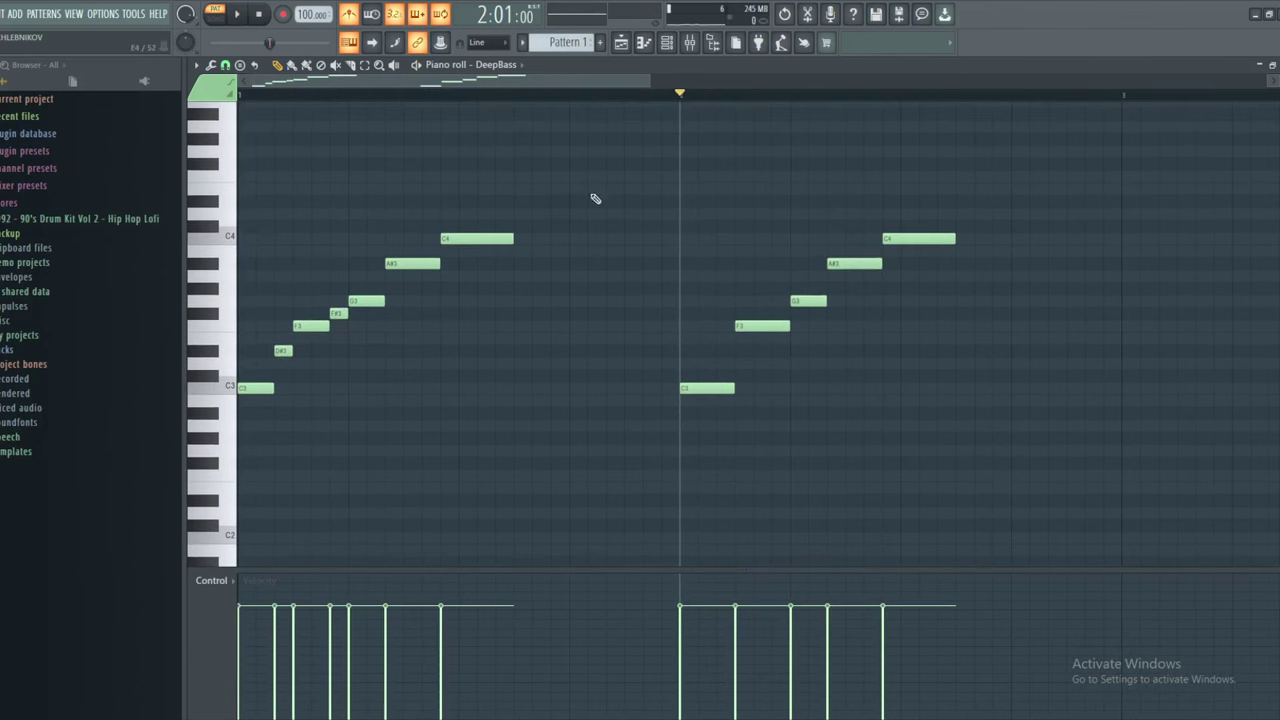
pyautogui.rightClick(707, 387)
pyautogui.rightClick(762, 325)
pyautogui.rightClick(808, 300)
pyautogui.rightClick(855, 263)
pyautogui.rightClick(919, 238)
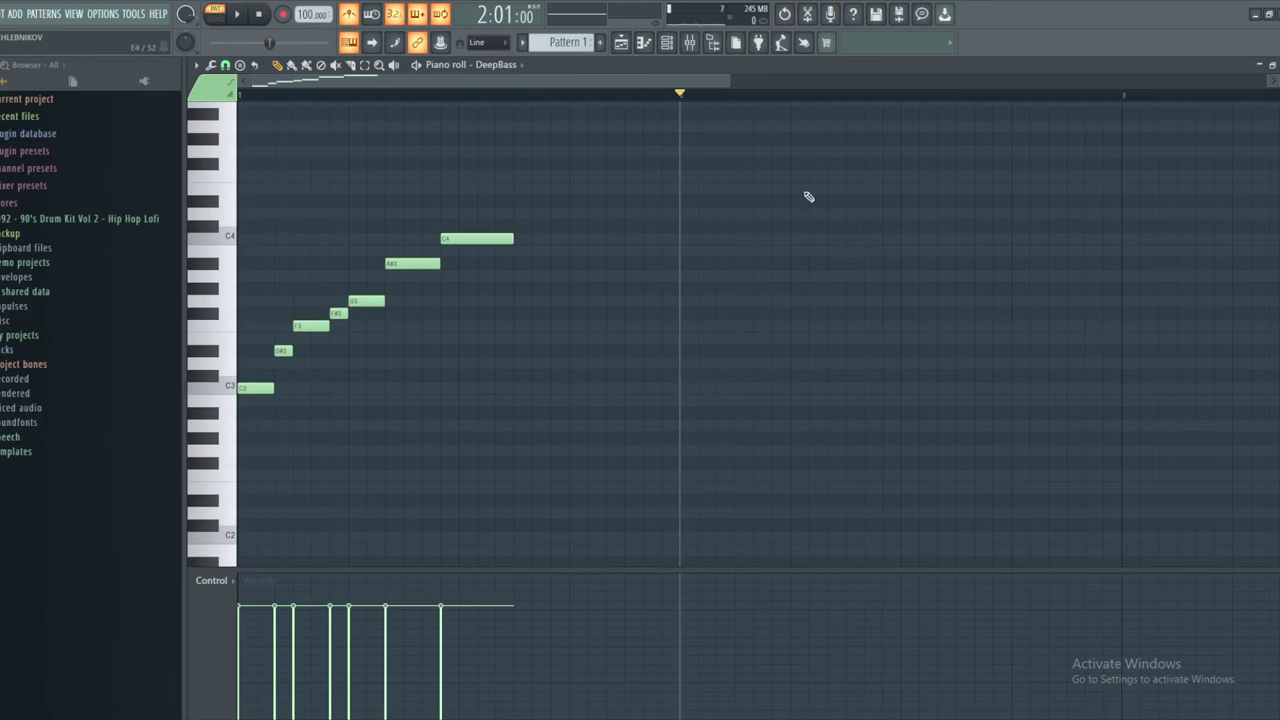
# Play back the bar 1 run twice, stopping at its upper notes
pyautogui.scroll(5, 571, 366)
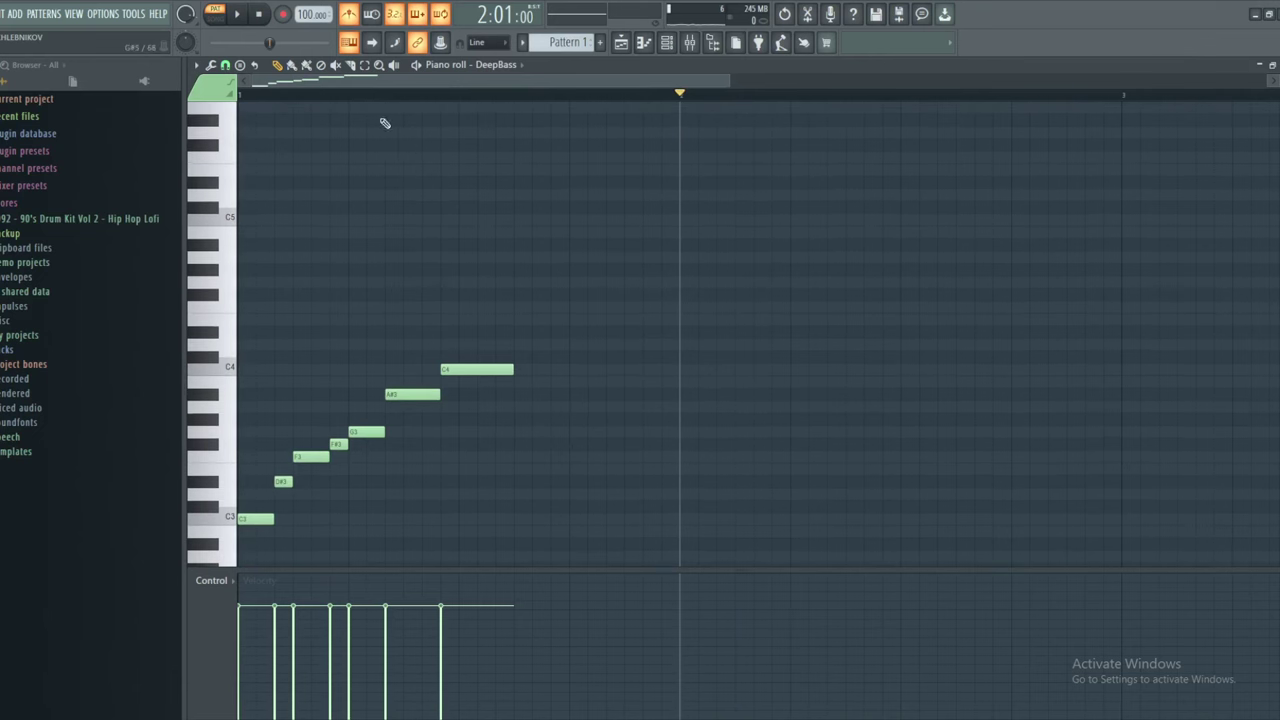
pyautogui.scroll(-1, 360, 122)
pyautogui.scroll(-4, 510, 310)
pyautogui.press('space')
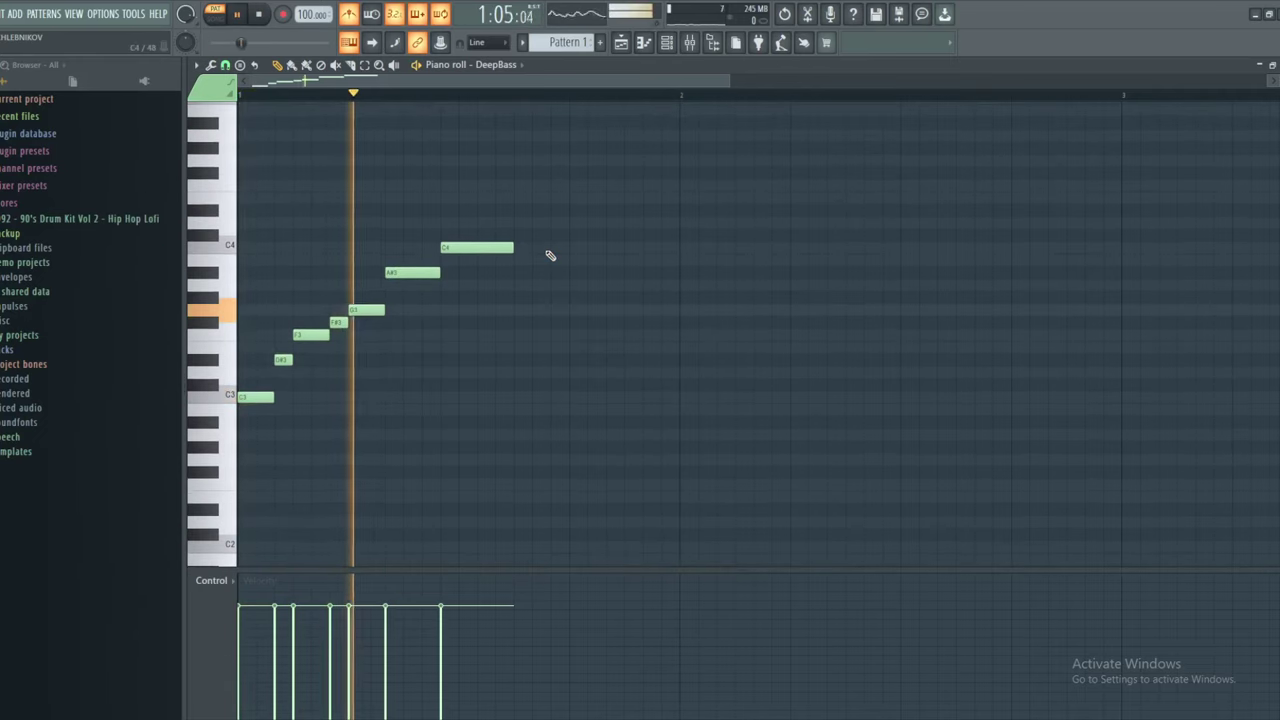
pyautogui.press('space')
pyautogui.press('space')
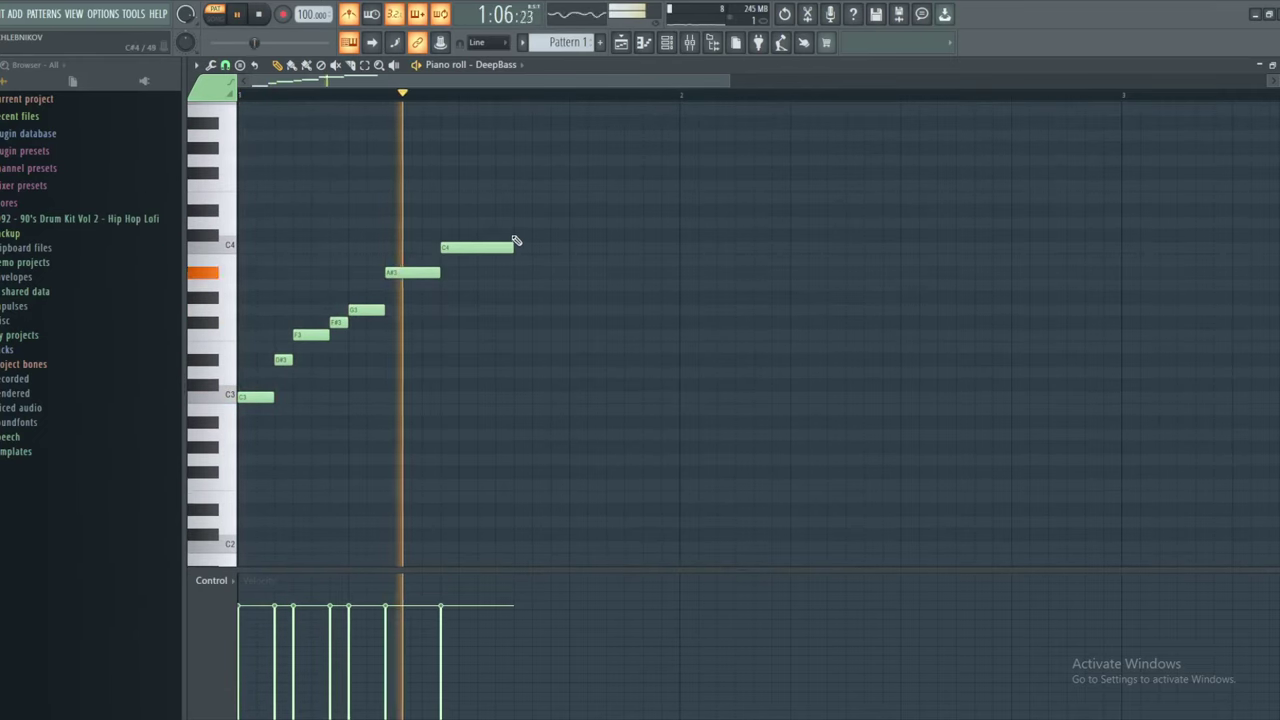
pyautogui.press('space')
# Delete the final C4 note in bar 1, extend the A#3 note over its length, and play the run
pyautogui.rightClick(480, 248)
pyautogui.moveTo(443, 272); pyautogui.dragTo(515, 273)
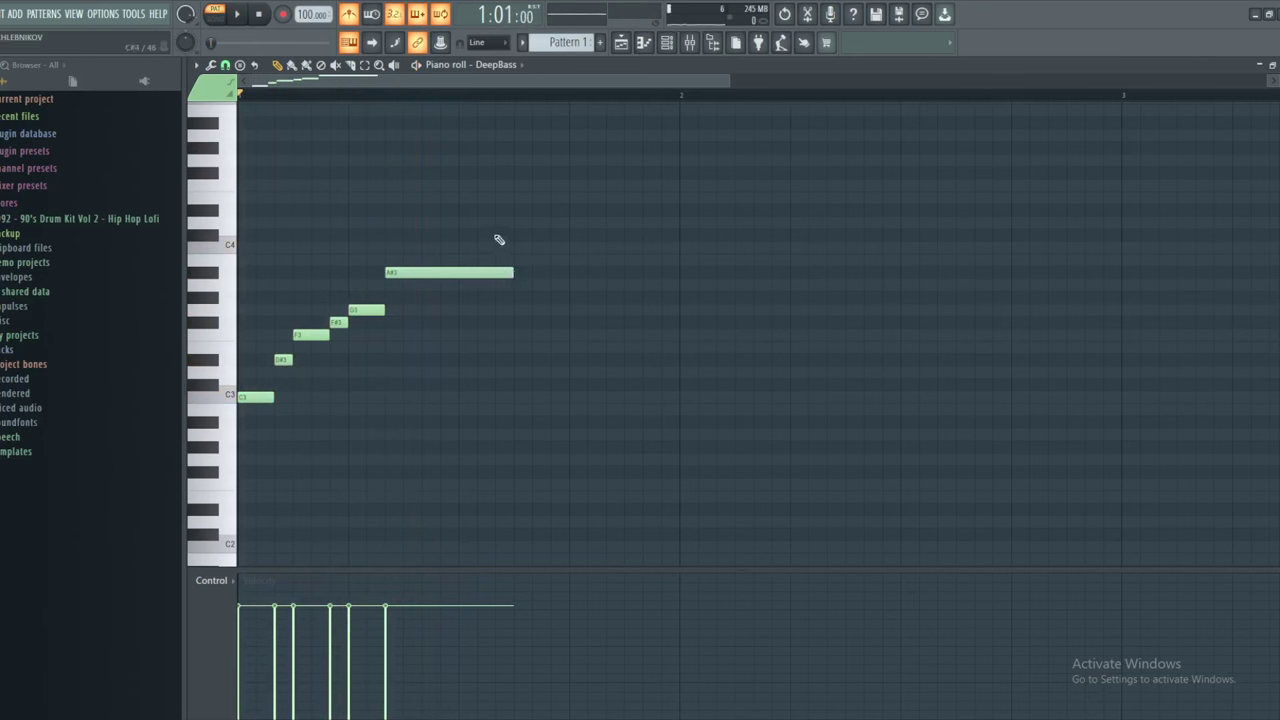
pyautogui.press('space')
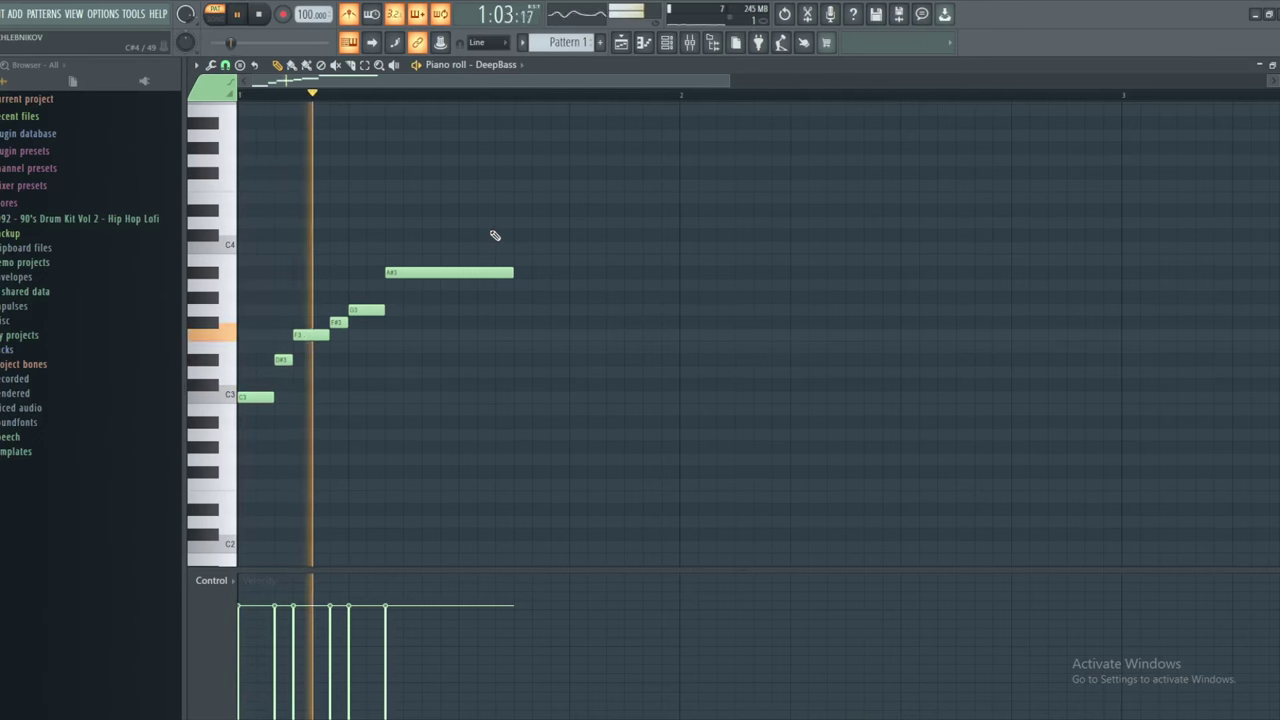
pyautogui.press('space')
# Continue bar 1 with a short A#3 at the end of the long A#3, followed by G3 and another A#3
pyautogui.click(500, 310)
pyautogui.moveTo(513, 272)
pyautogui.mouseDown()
pyautogui.moveTo(495, 272)
pyautogui.moveTo(513, 272)
pyautogui.mouseUp()
pyautogui.click(522, 310)
pyautogui.click(575, 272)
pyautogui.press('space')
# Finish bar 1 with a shortened last A#3 followed by F3 and D#3 notes, and play the phrase
pyautogui.click(612, 310)
pyautogui.press('space')
pyautogui.rightClick(614, 310)
pyautogui.click(581, 310)
pyautogui.moveTo(603, 272); pyautogui.dragTo(568, 272)
pyautogui.moveTo(583, 310); pyautogui.dragTo(623, 335)
pyautogui.press('space')
pyautogui.click(645, 359)
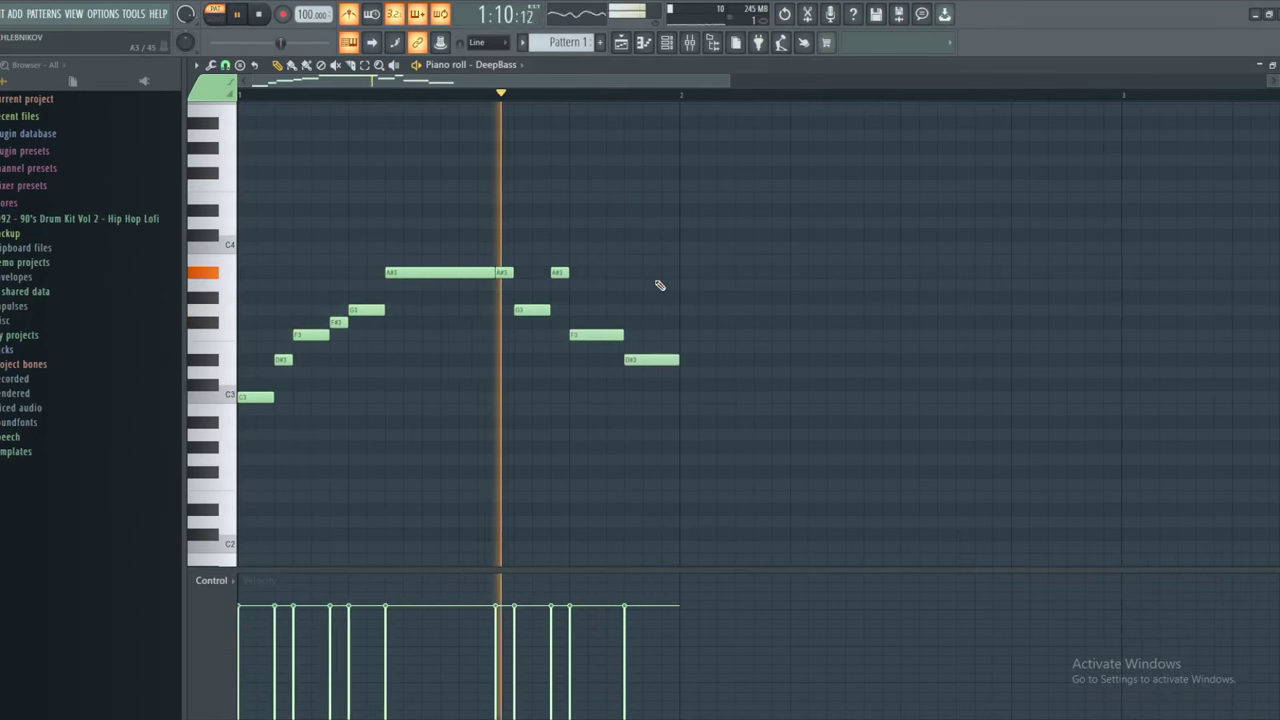
pyautogui.press('space')
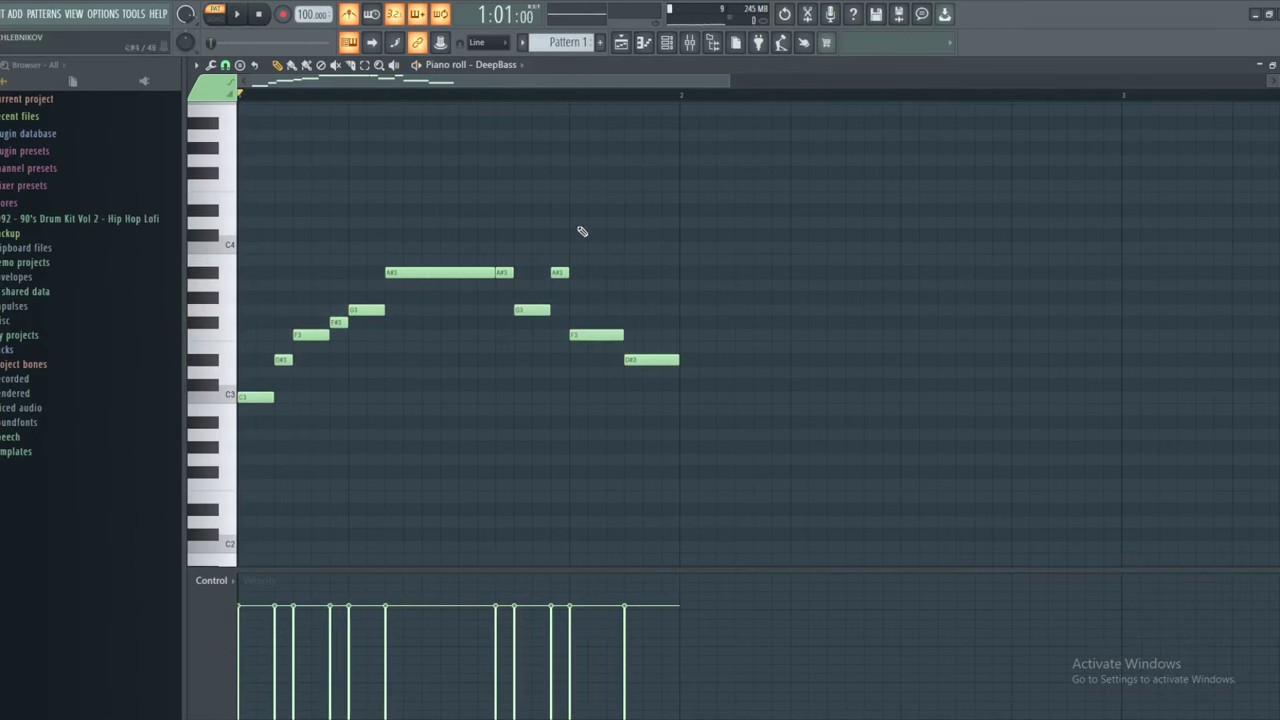
pyautogui.scroll(-2, 582, 231)
pyautogui.hotkey('ctrl', 'a')
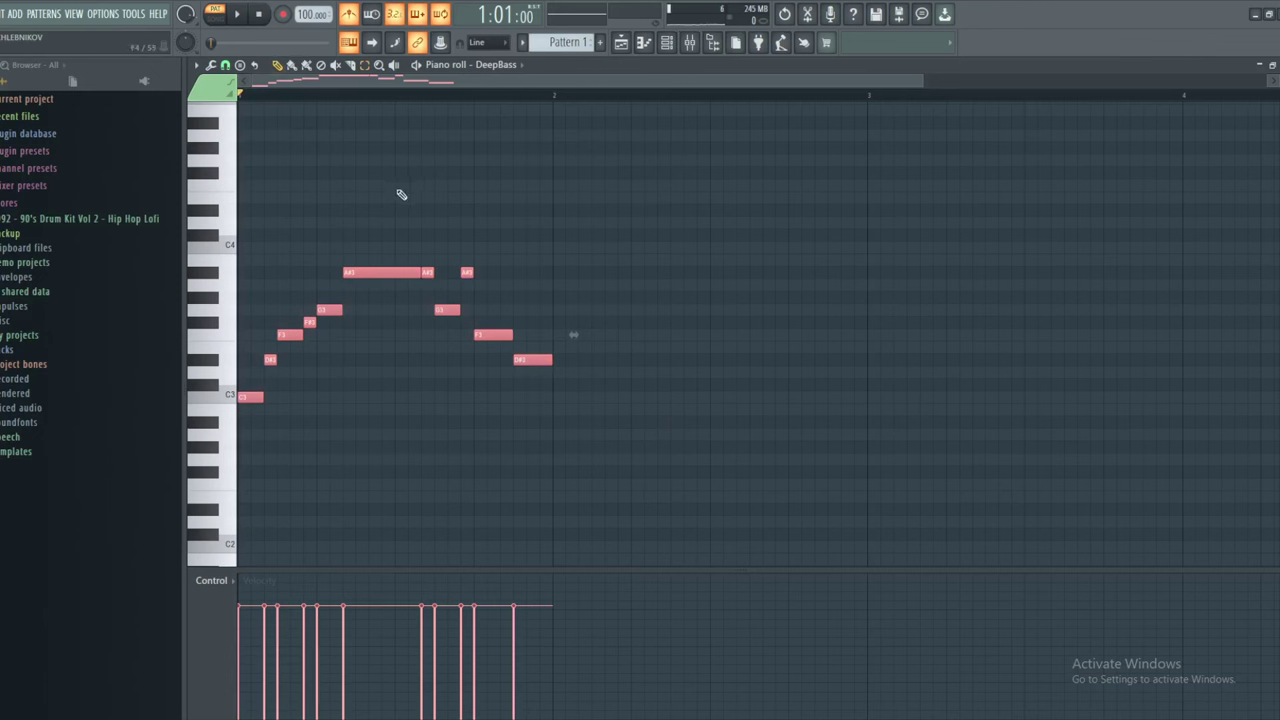
pyautogui.scroll(3, 628, 223)
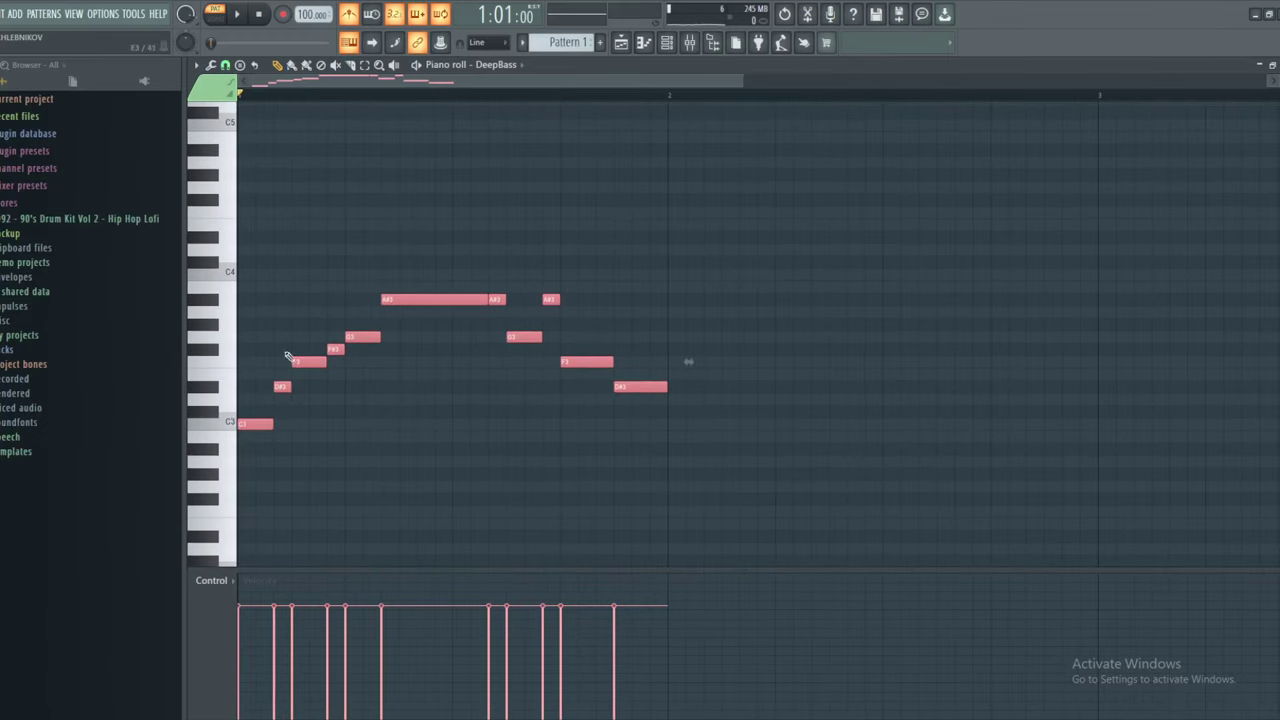
pyautogui.hscroll(2, 715, 271)
pyautogui.rightClick(708, 285)
pyautogui.hscroll(-2, 710, 288)
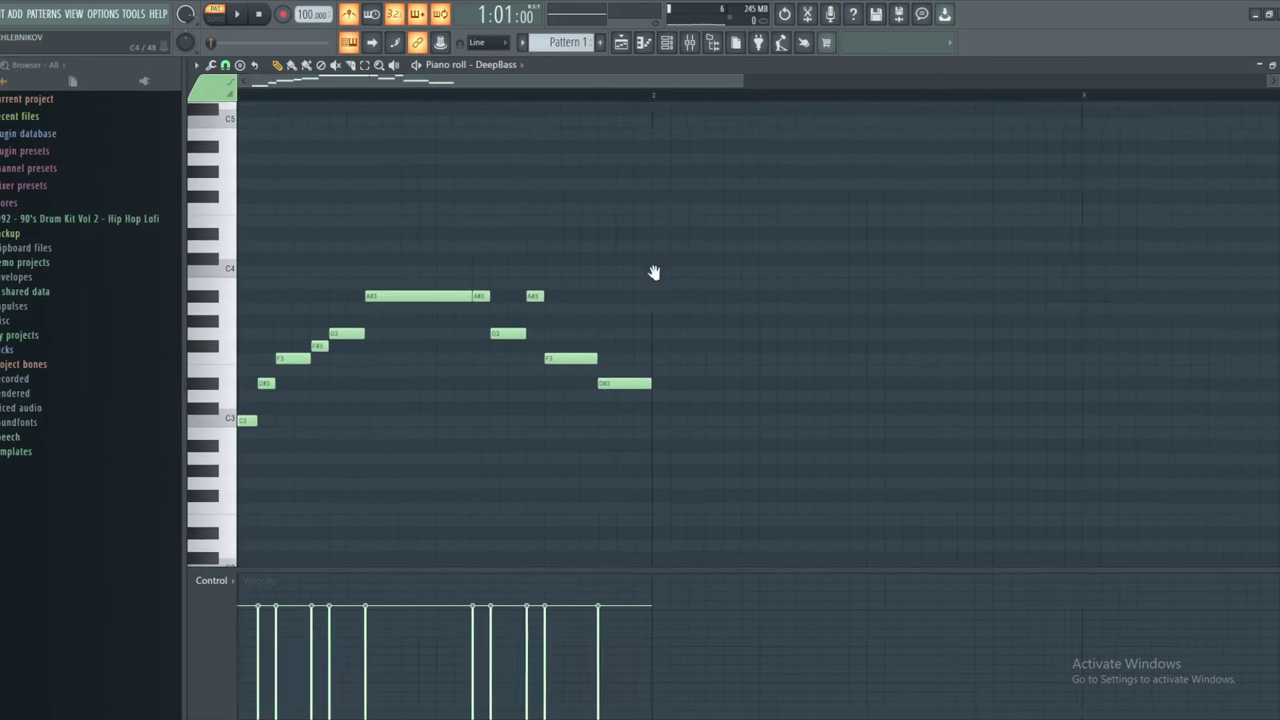
# Stack D#3, F3, G3, G#3, A#3, C4, C#4, D4 and D#4 notes at the same position in bar 2
pyautogui.click(760, 384)
pyautogui.click(761, 359)
pyautogui.click(761, 335)
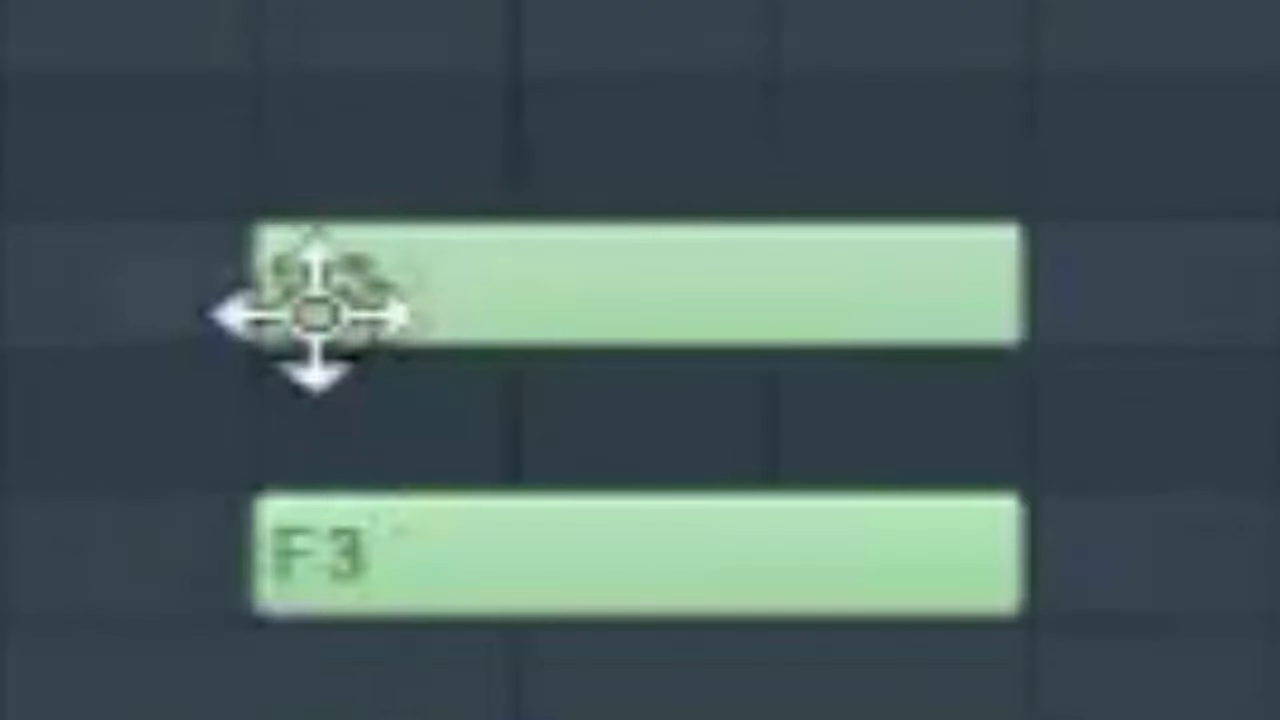
pyautogui.click(325, 155)
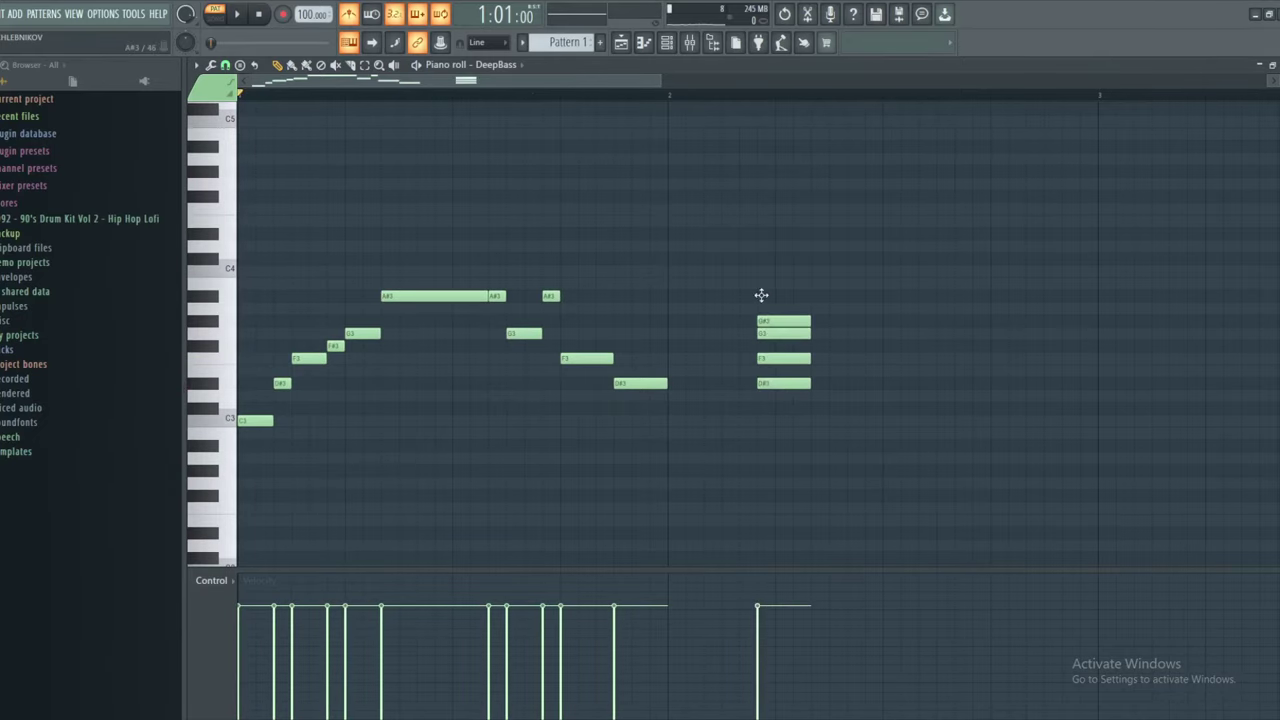
pyautogui.click(761, 295)
pyautogui.click(763, 271)
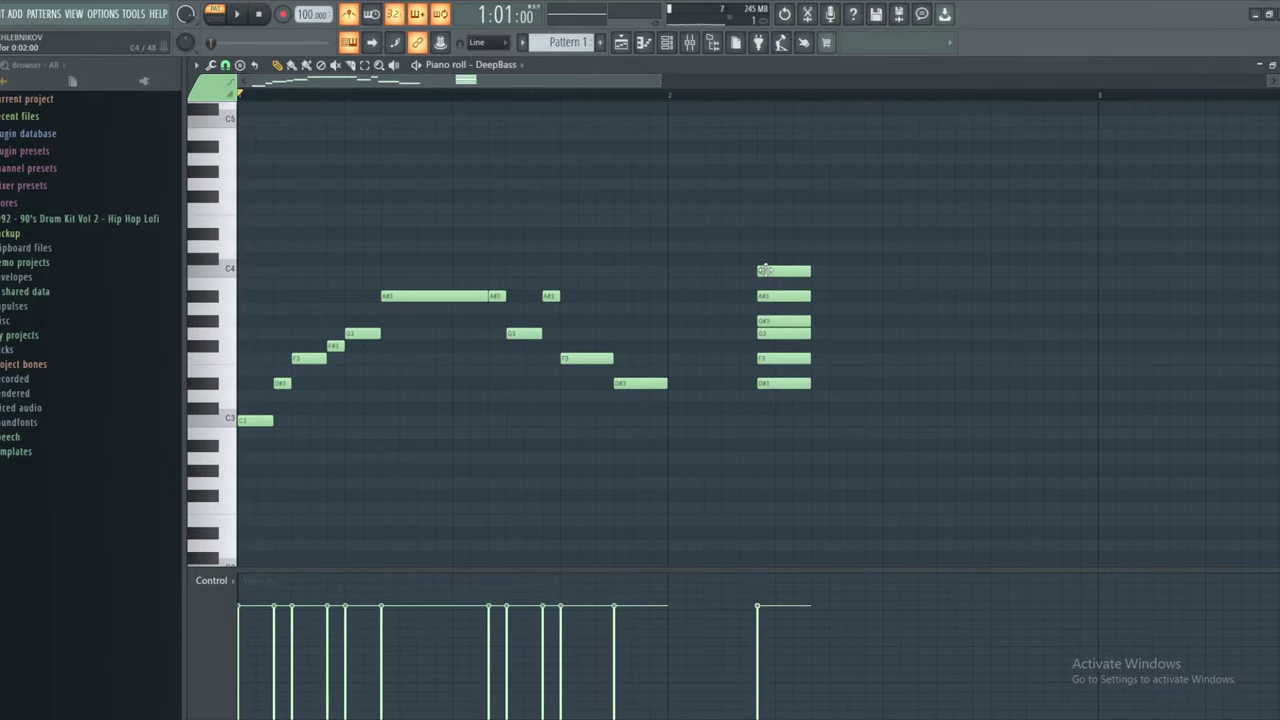
pyautogui.click(764, 246)
pyautogui.click(764, 234)
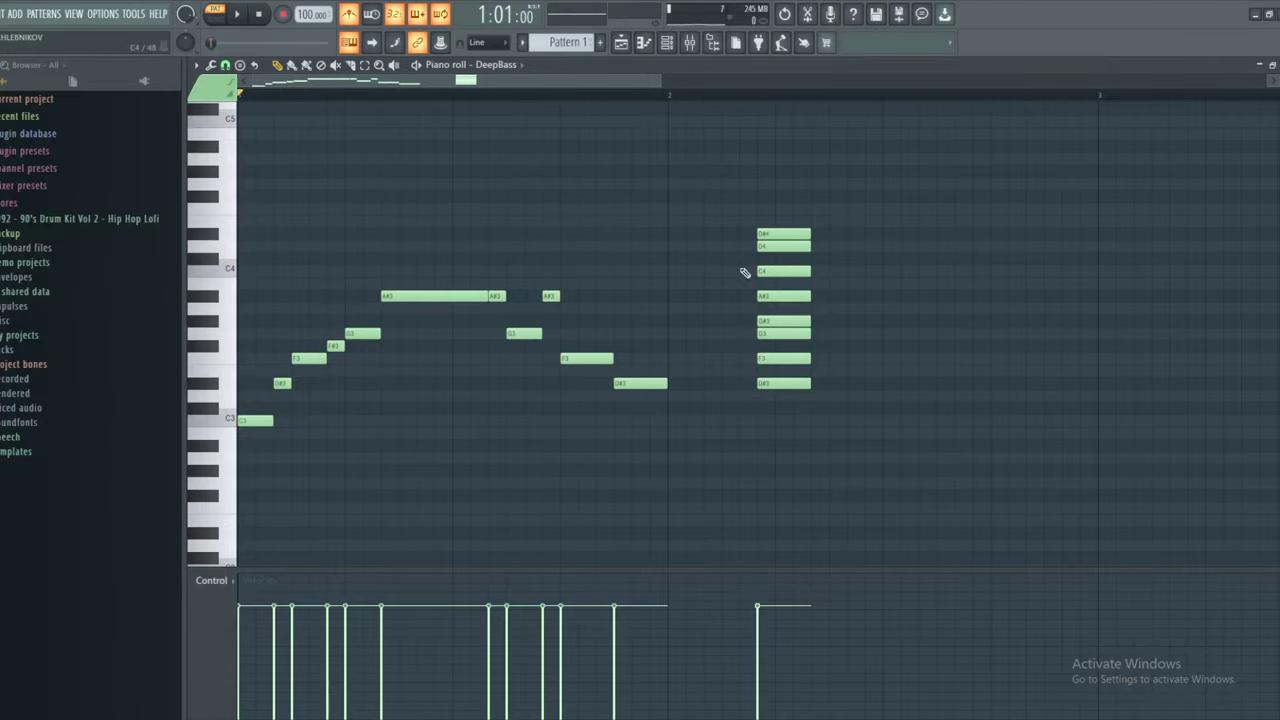
pyautogui.click(770, 259)
# Place C4, a short C#4 and D4 in sequence from the middle of bar 2, and set the playback position to their start
pyautogui.moveTo(953, 290); pyautogui.dragTo(714, 324)
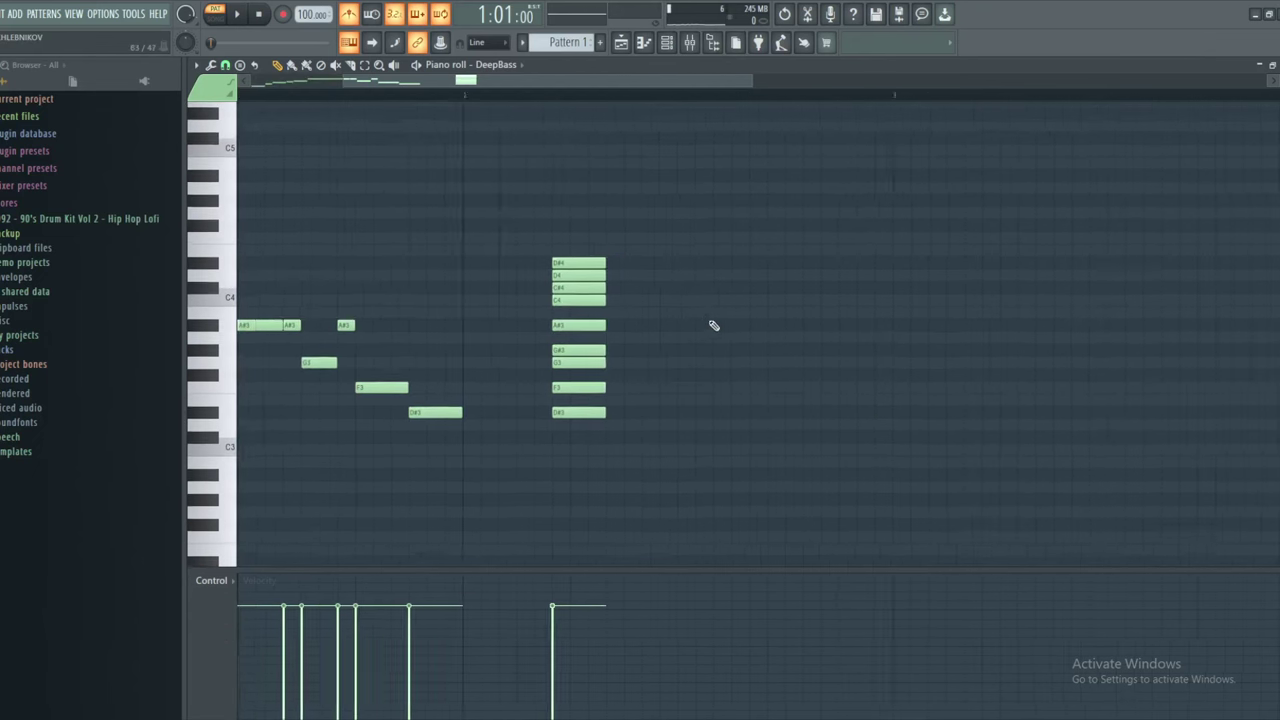
pyautogui.moveTo(657, 287); pyautogui.dragTo(655, 302)
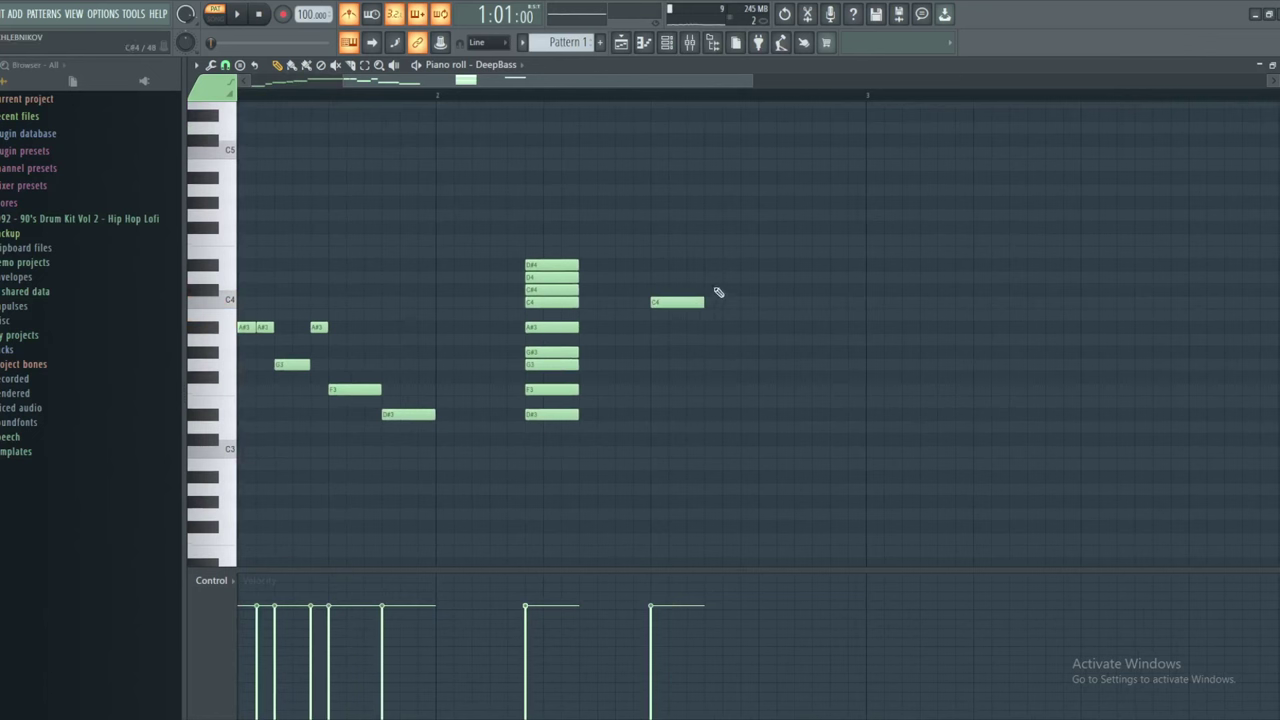
pyautogui.moveTo(738, 291); pyautogui.dragTo(690, 299)
pyautogui.click(726, 277)
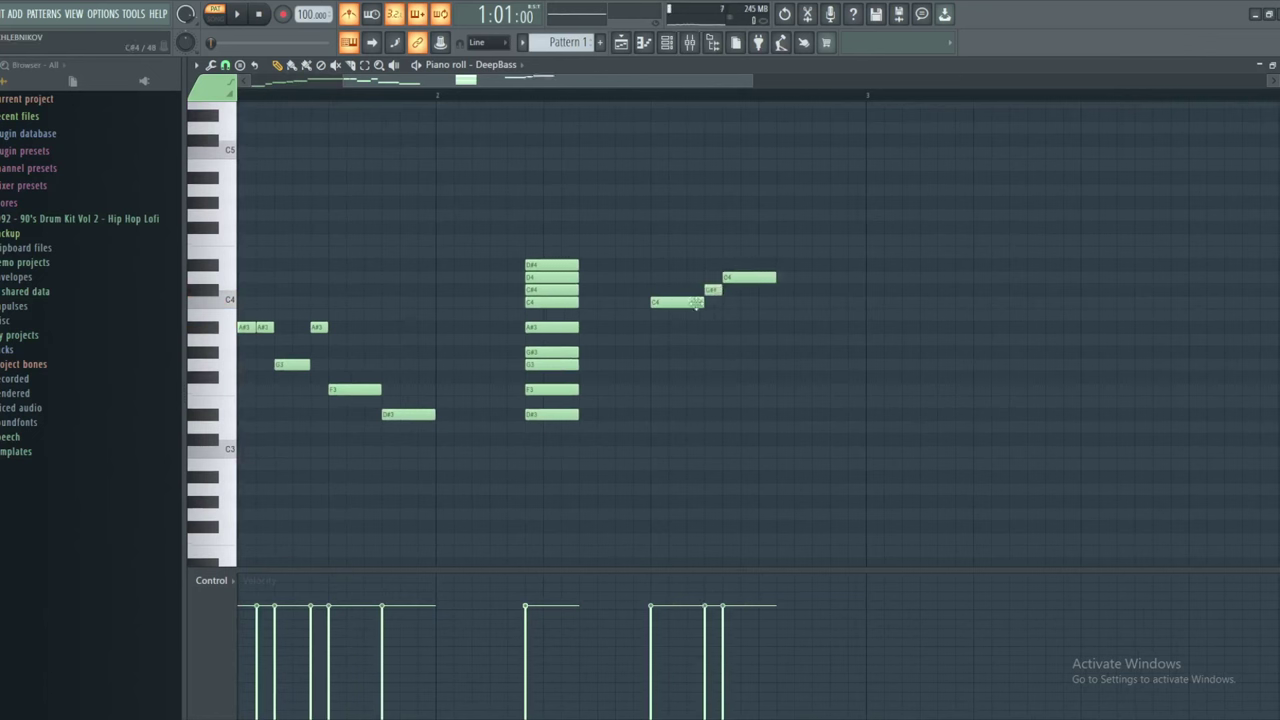
pyautogui.click(651, 94)
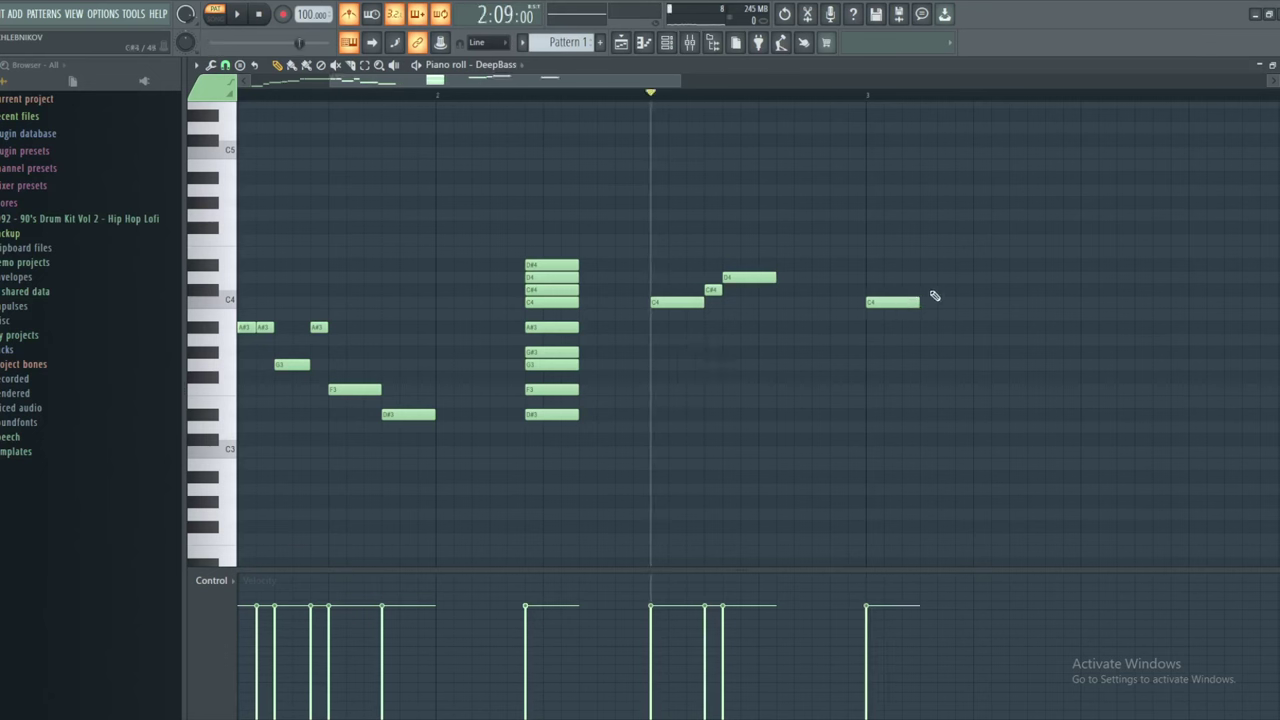
# Lengthen the C4 note at the start of bar 3, follow it directly with a D4 note, and play the pair
pyautogui.click(958, 278)
pyautogui.moveTo(964, 278); pyautogui.dragTo(935, 303)
pyautogui.moveTo(884, 95); pyautogui.dragTo(872, 97)
pyautogui.press('space')
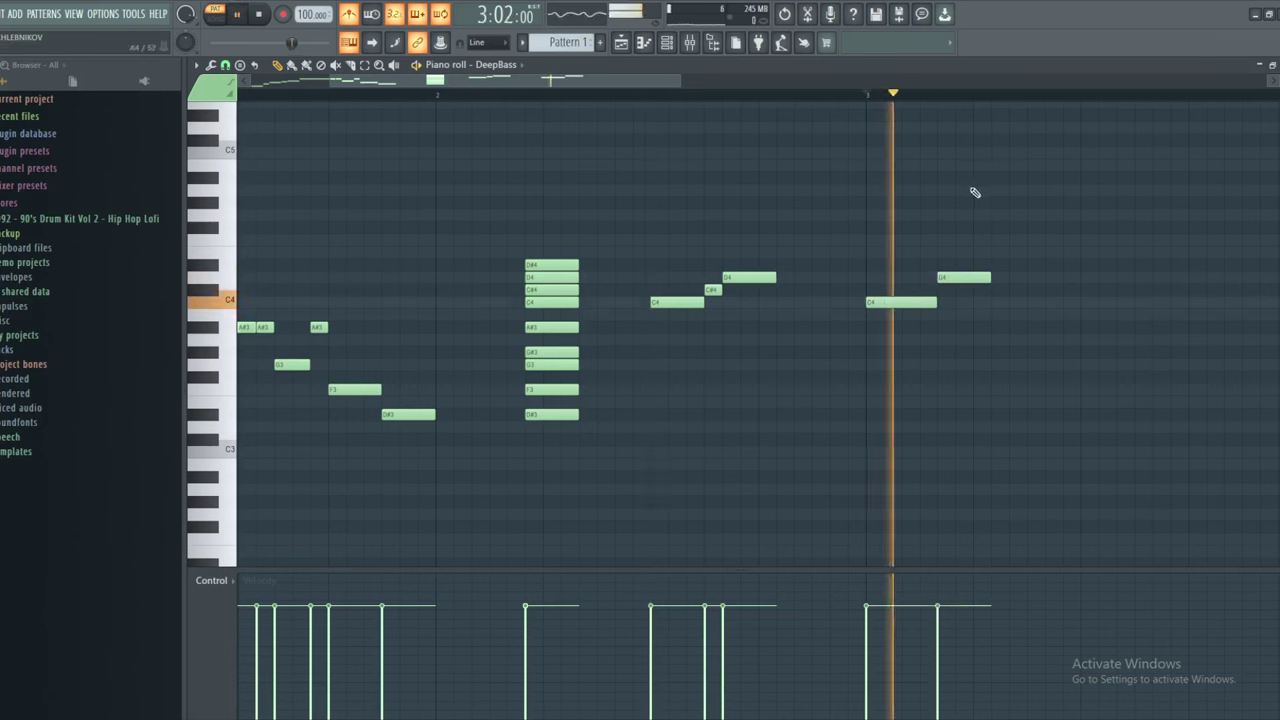
pyautogui.press('space')
# Play the C4, C#4, D4 sequence from the middle of bar 2
pyautogui.click(654, 96)
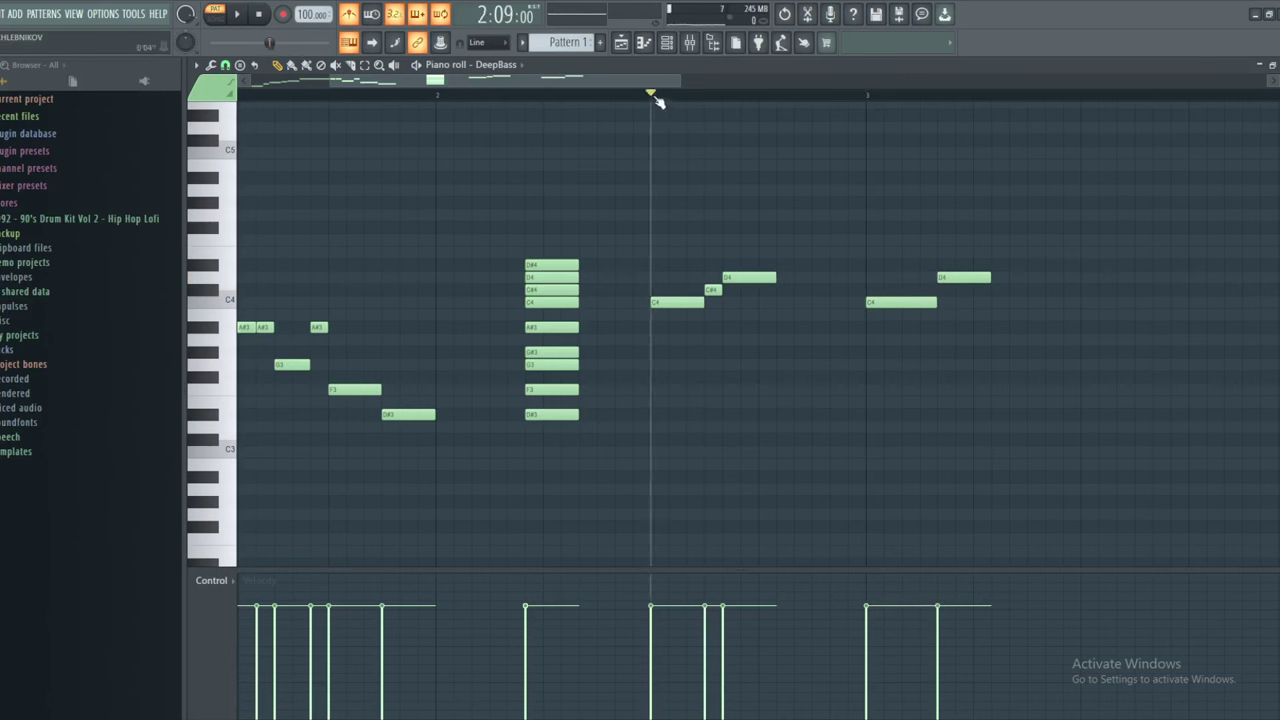
pyautogui.press('space')
pyautogui.press('space')
# Continue the ascending run in bar 2 with a short D#4 note followed by a longer E4 note
pyautogui.hscroll(3, 760, 240)
pyautogui.click(628, 286)
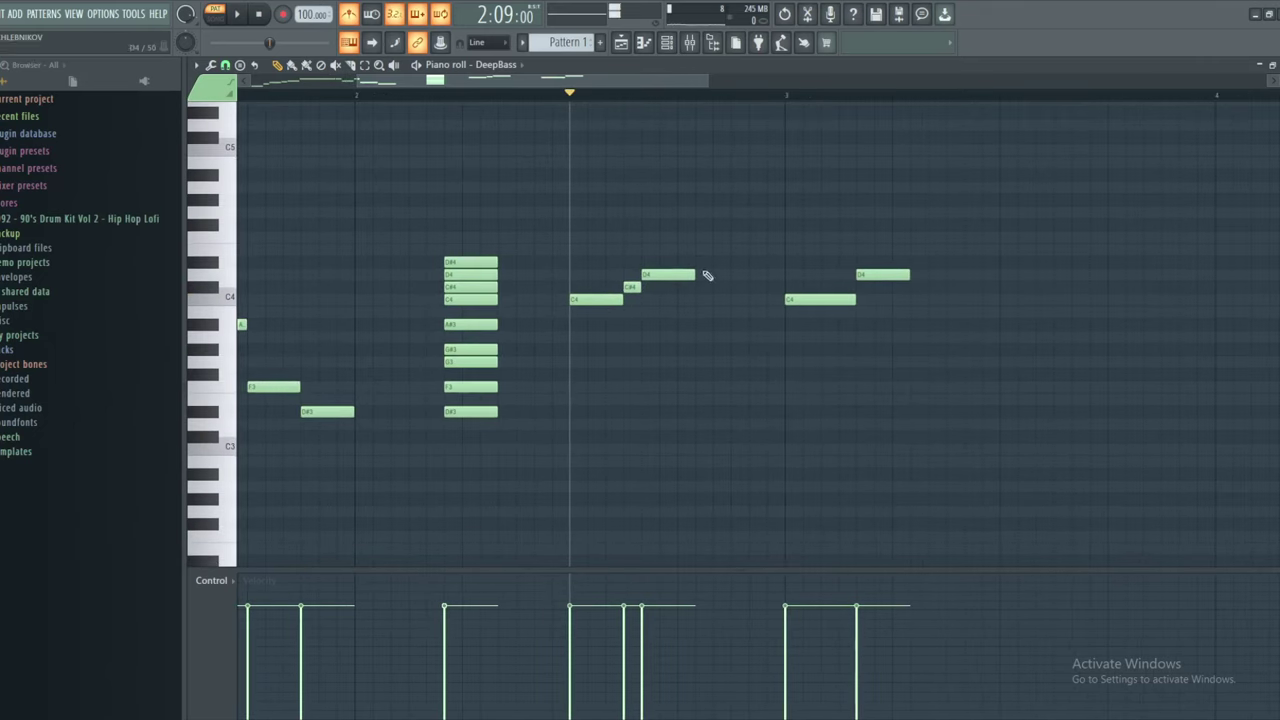
pyautogui.click(717, 262)
pyautogui.moveTo(719, 262)
pyautogui.mouseDown()
pyautogui.moveTo(703, 263)
pyautogui.moveTo(715, 248)
pyautogui.mouseUp()
pyautogui.click(685, 274)
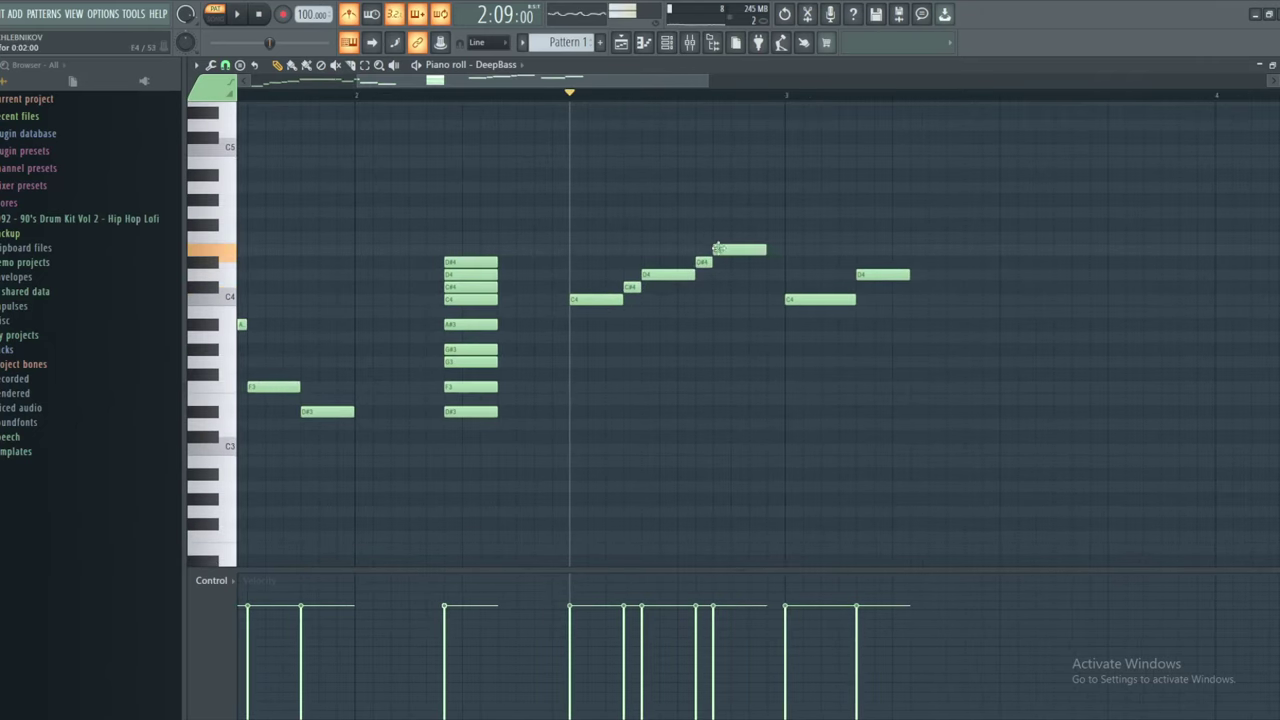
# Extend the ascending run with a short F#4 at the end of bar 2 and a G4 at the start of bar 3
pyautogui.click(789, 237)
pyautogui.click(775, 239)
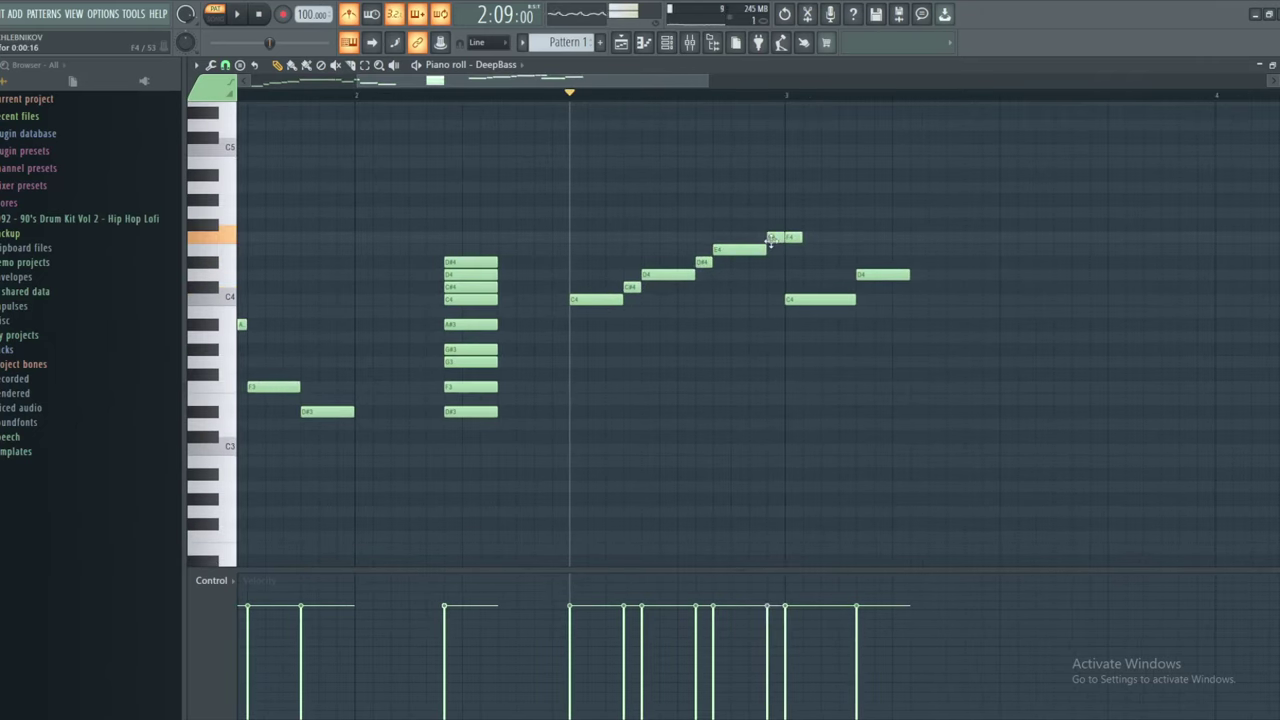
pyautogui.rightClick(792, 238)
pyautogui.moveTo(774, 238); pyautogui.dragTo(772, 223)
pyautogui.click(790, 212)
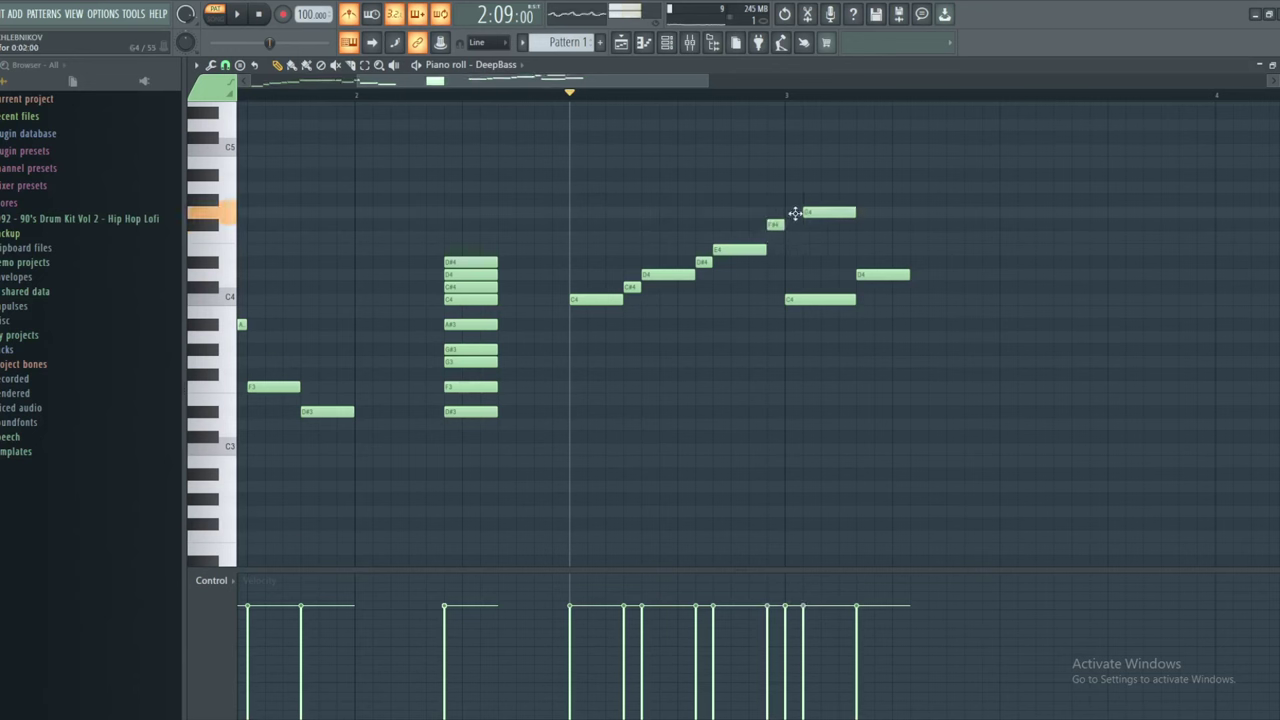
# Delete the C4 and D4 notes in bar 3 and play the ascending run from the middle of bar 2
pyautogui.rightClick(820, 299)
pyautogui.rightClick(885, 274)
pyautogui.press('space')
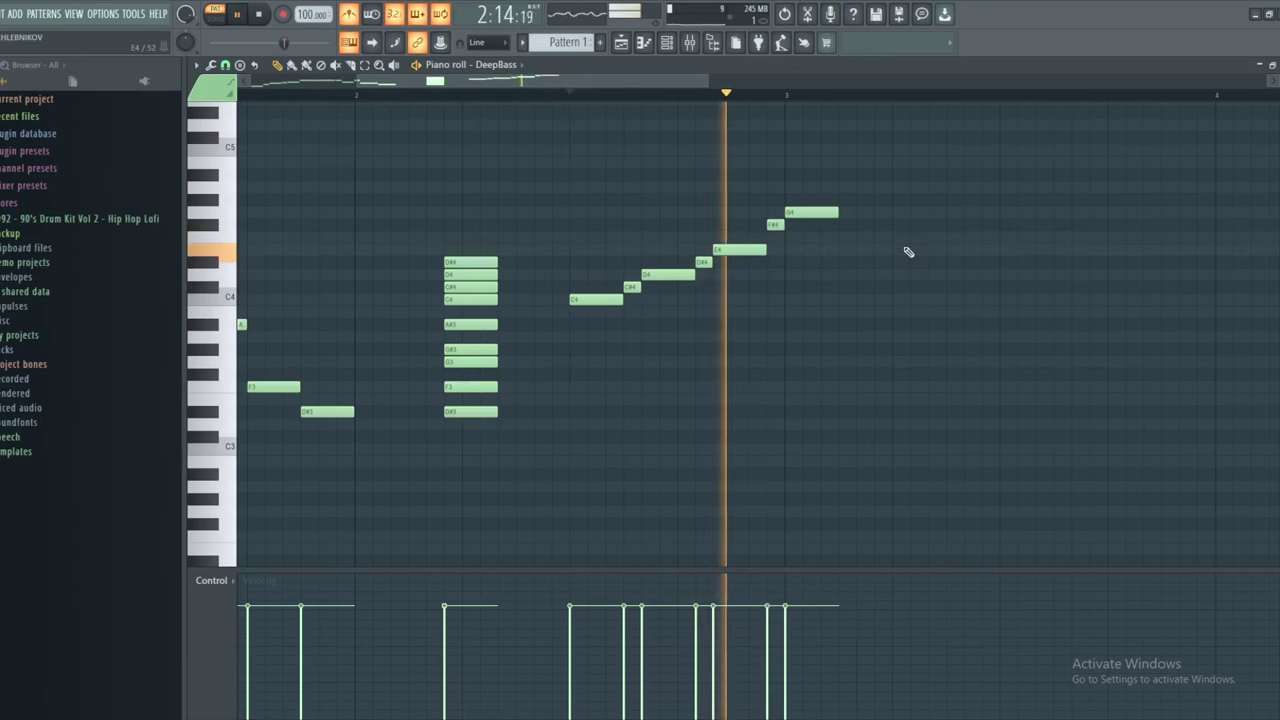
pyautogui.press('space')
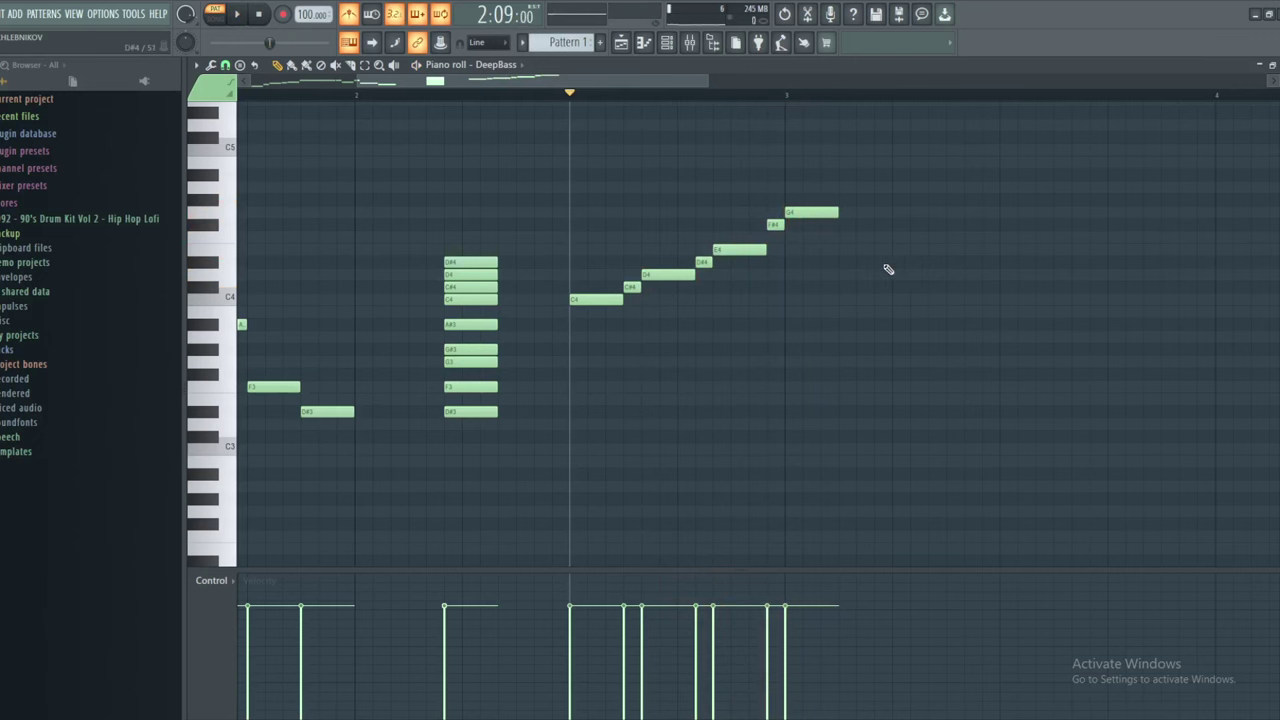
# Delete the short D#4 note, stretch the E4 note to fill its place, and play the run
pyautogui.rightClick(704, 261)
pyautogui.moveTo(733, 249); pyautogui.dragTo(766, 249)
pyautogui.press('space')
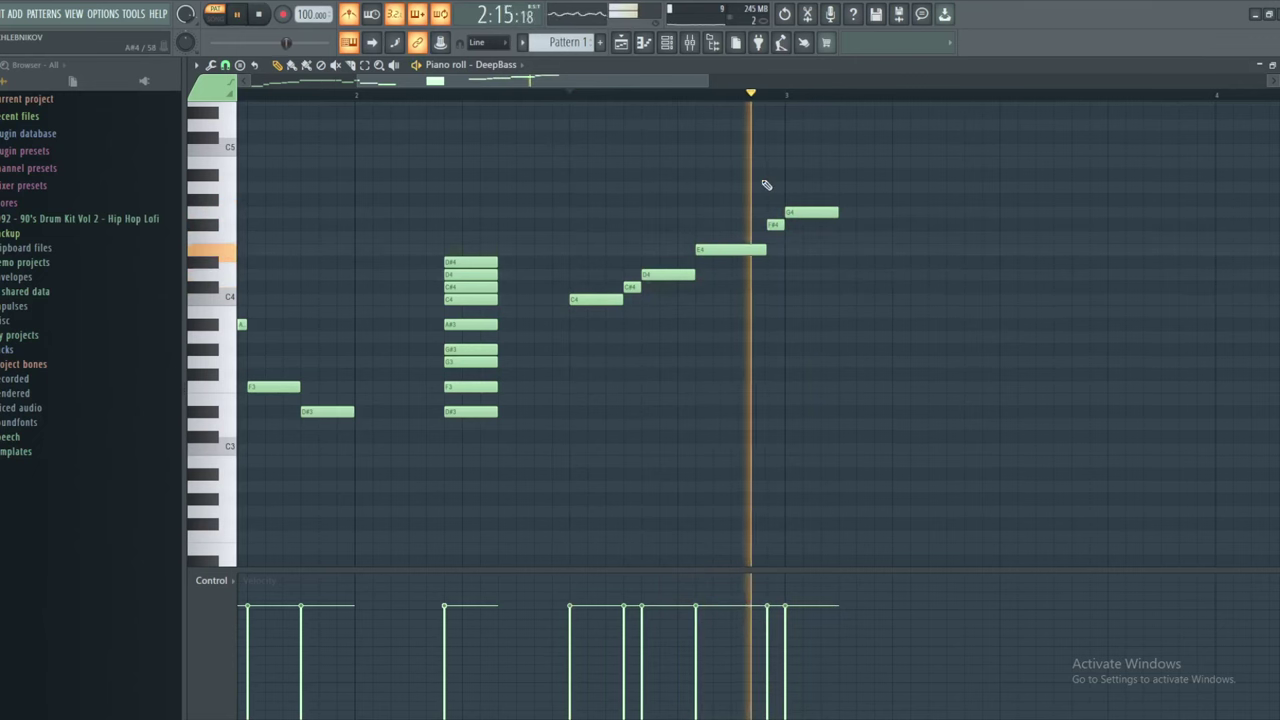
pyautogui.press('space')
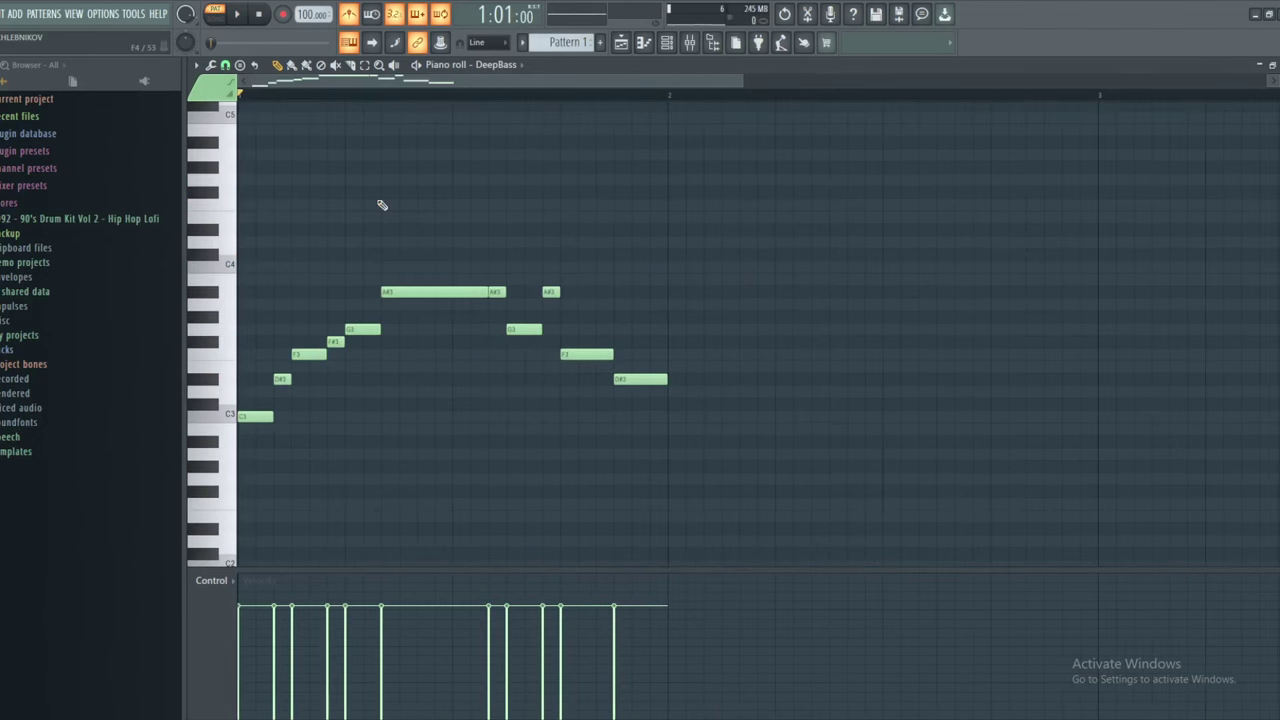
# Play the bar 1 phrase, then duplicate all its notes three times to fill bars 1 to 4
pyautogui.press('space')
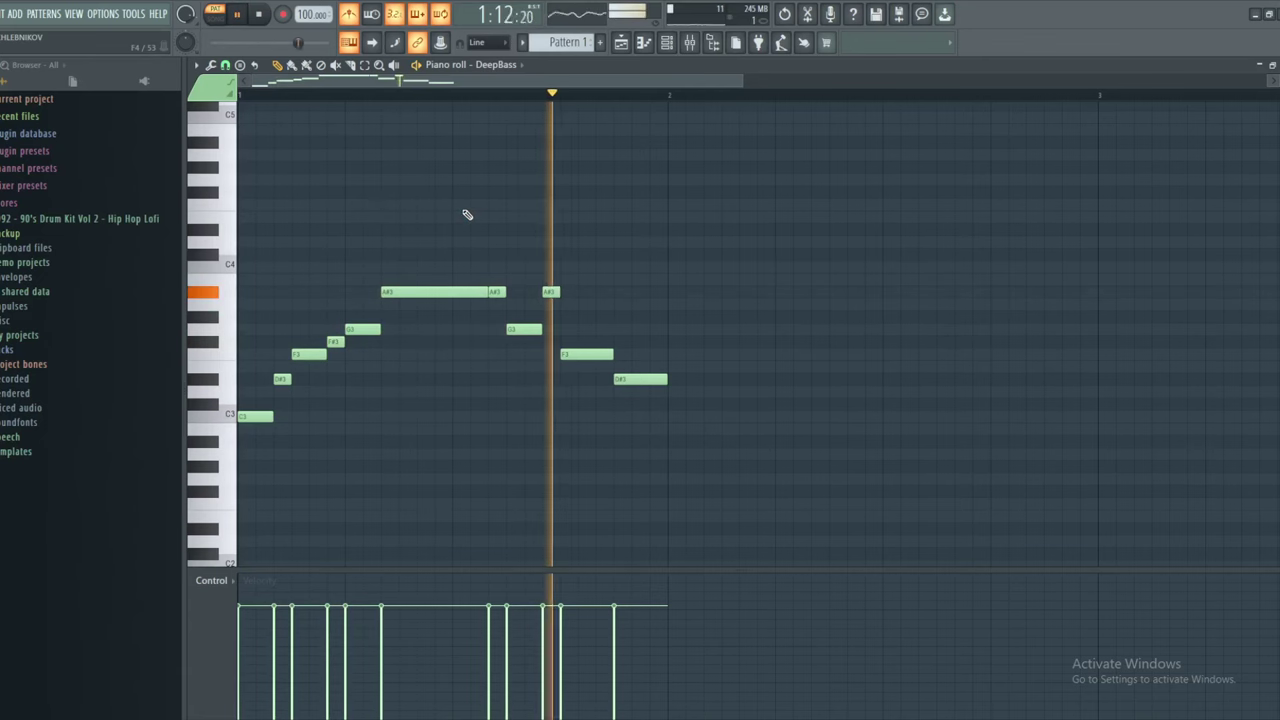
pyautogui.press('space')
pyautogui.hotkey('ctrl', 'a')
pyautogui.moveTo(680, 313); pyautogui.dragTo(860, 295)
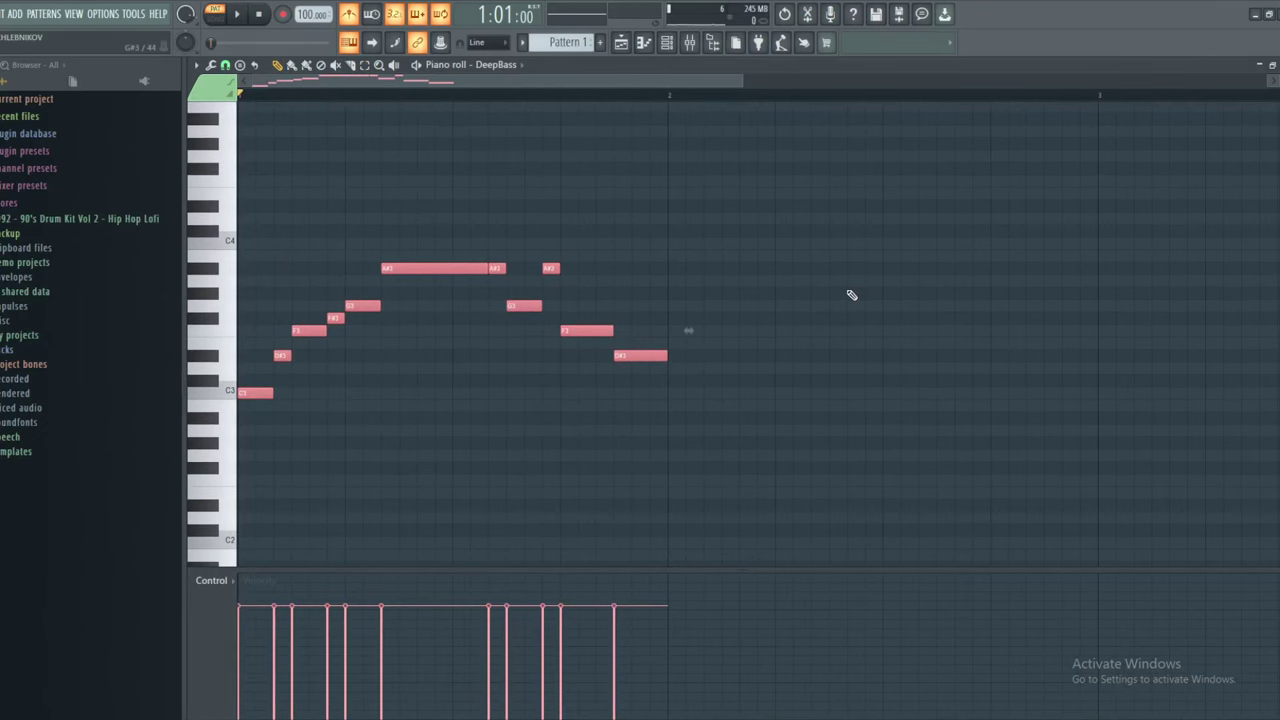
pyautogui.moveTo(754, 326); pyautogui.dragTo(307, 348)
pyautogui.hotkey('ctrl', 'b')
pyautogui.moveTo(729, 356); pyautogui.dragTo(334, 346)
pyautogui.hotkey('ctrl', 'b')
pyautogui.moveTo(667, 366); pyautogui.dragTo(225, 364)
pyautogui.hotkey('ctrl', 'b')
pyautogui.moveTo(575, 381); pyautogui.dragTo(1270, 391)
pyautogui.scroll(-4, 615, 443)
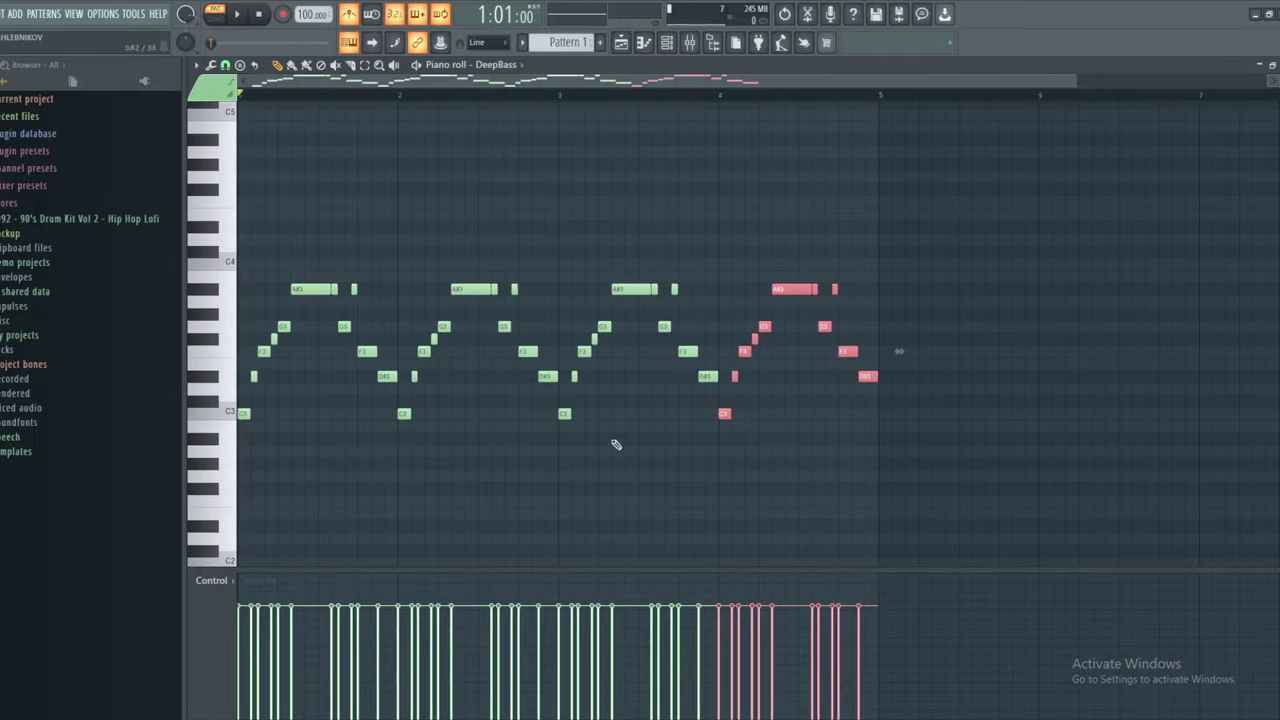
# Clear the note selection and play the repeated bass line from the start of bar 1
pyautogui.hotkey('ctrl', 'd')
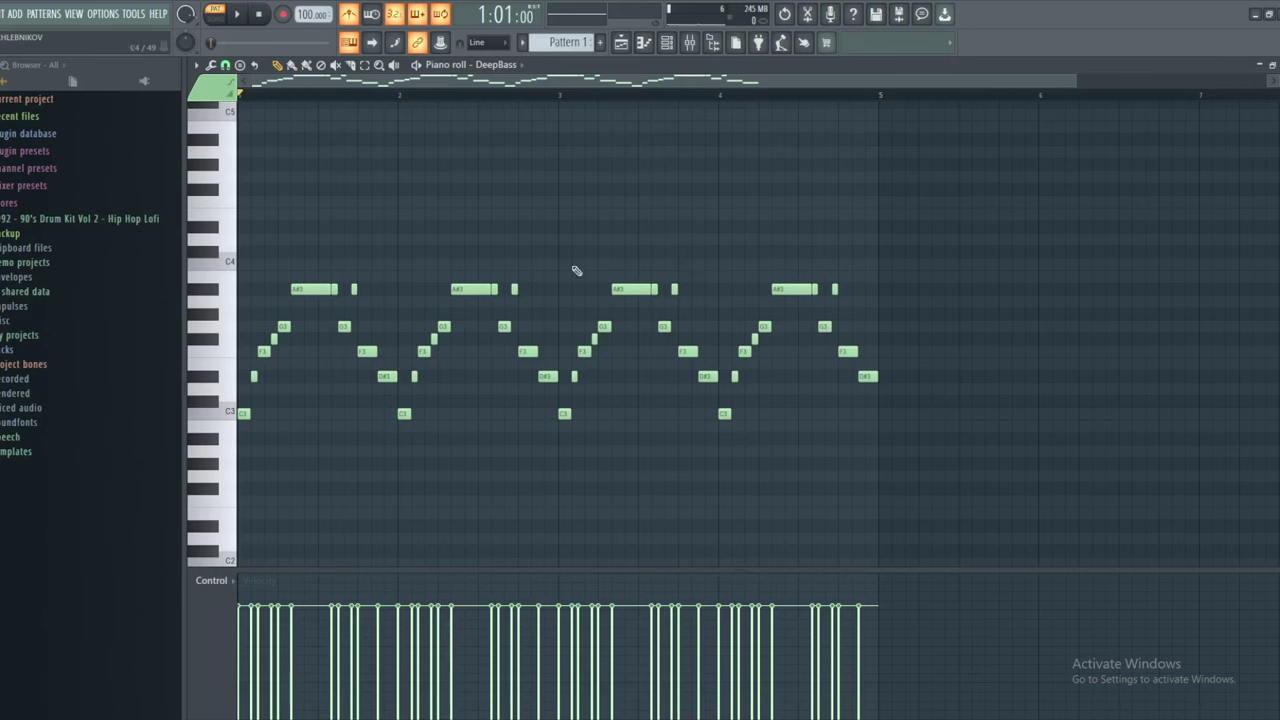
pyautogui.scroll(3, 440, 330)
pyautogui.scroll(3, 420, 363)
pyautogui.moveTo(520, 383); pyautogui.dragTo(742, 263)
pyautogui.moveTo(1137, 370); pyautogui.dragTo(656, 358)
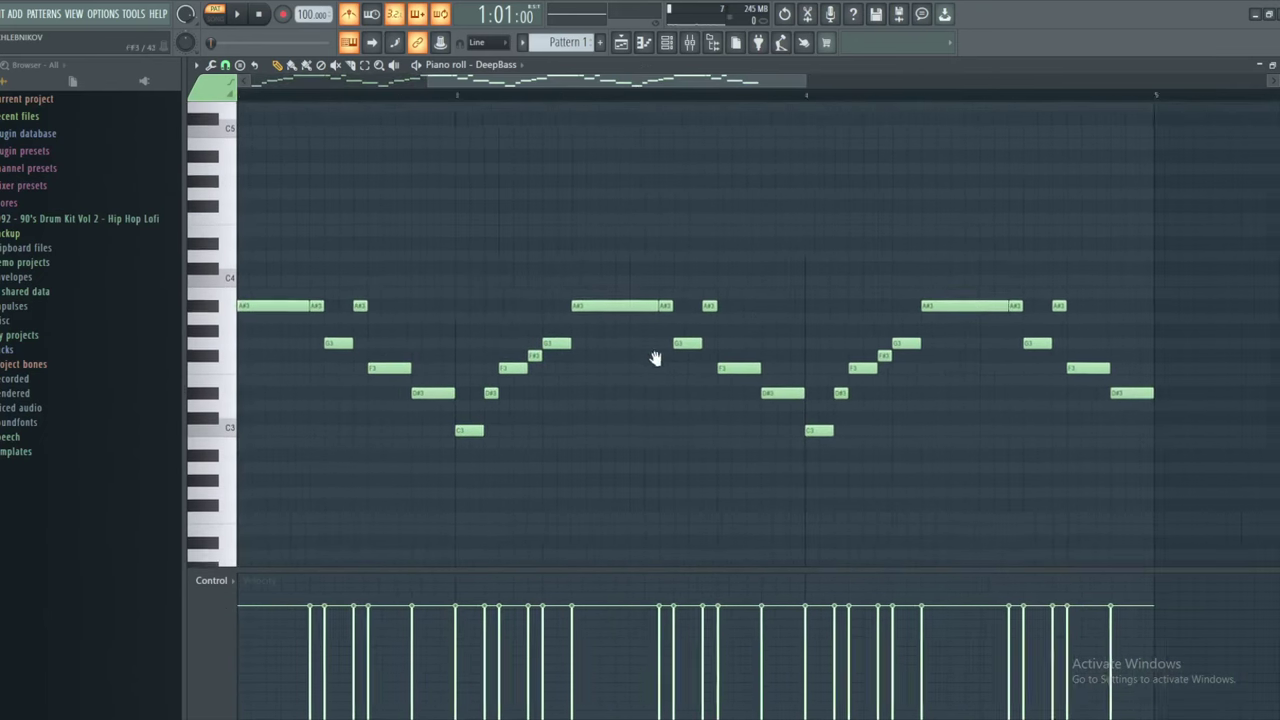
pyautogui.scroll(-3, 886, 343)
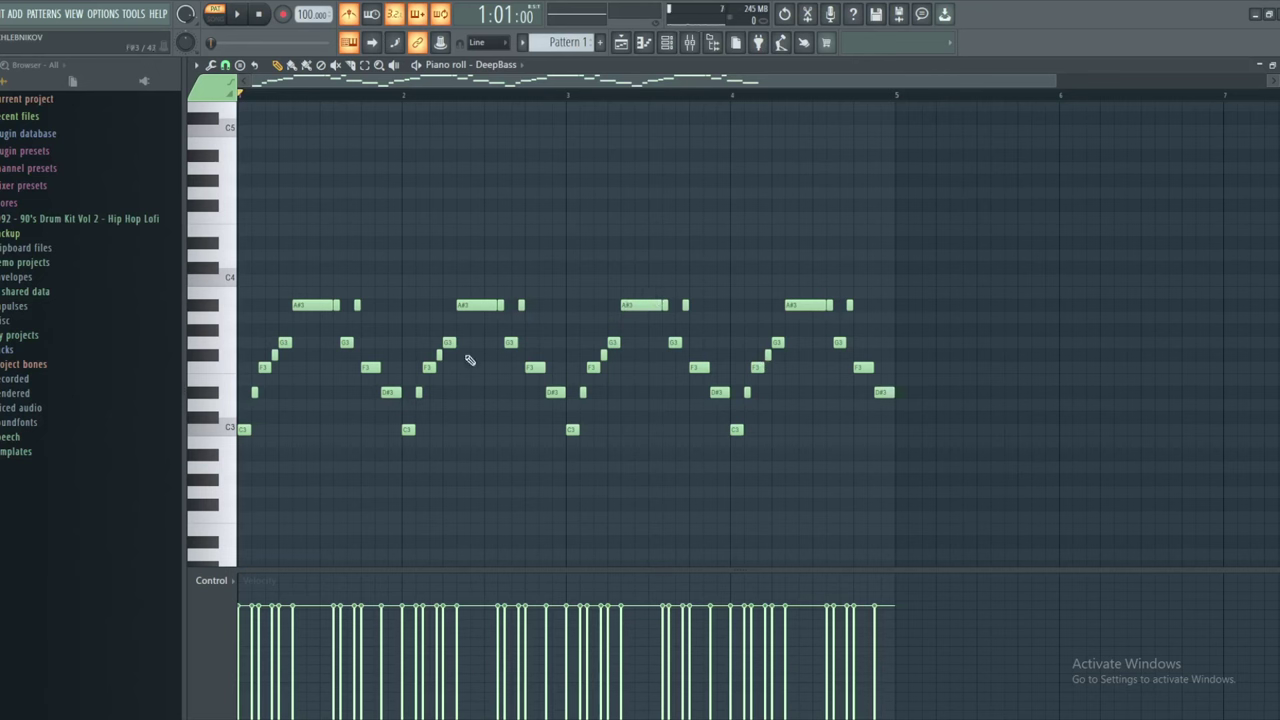
pyautogui.scroll(3, 360, 309)
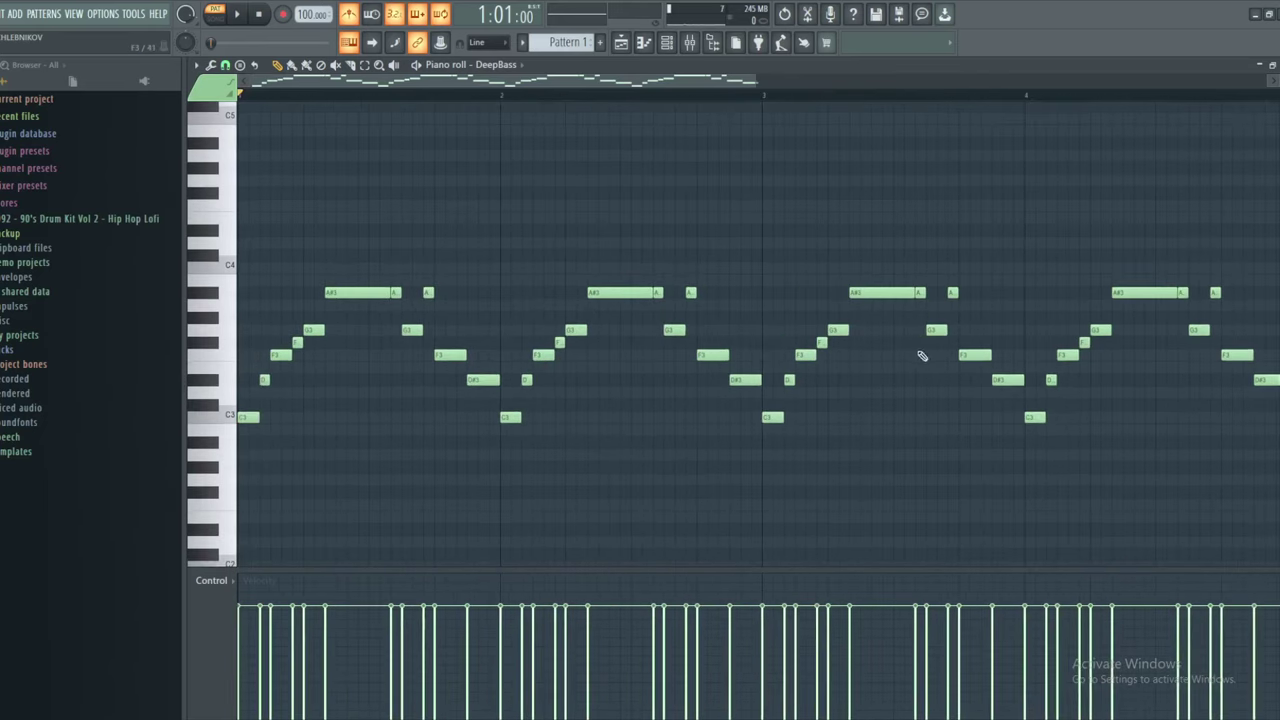
pyautogui.moveTo(917, 354); pyautogui.dragTo(597, 355)
pyautogui.moveTo(634, 276); pyautogui.dragTo(951, 305)
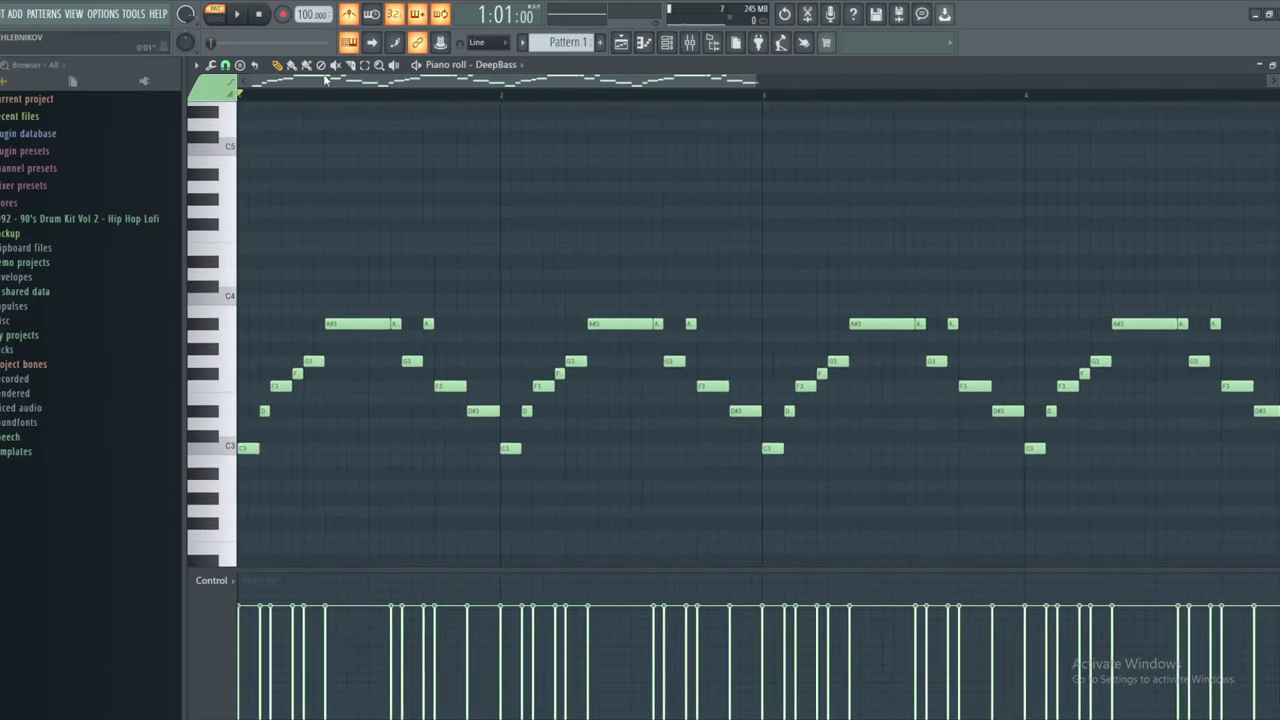
pyautogui.press('space')
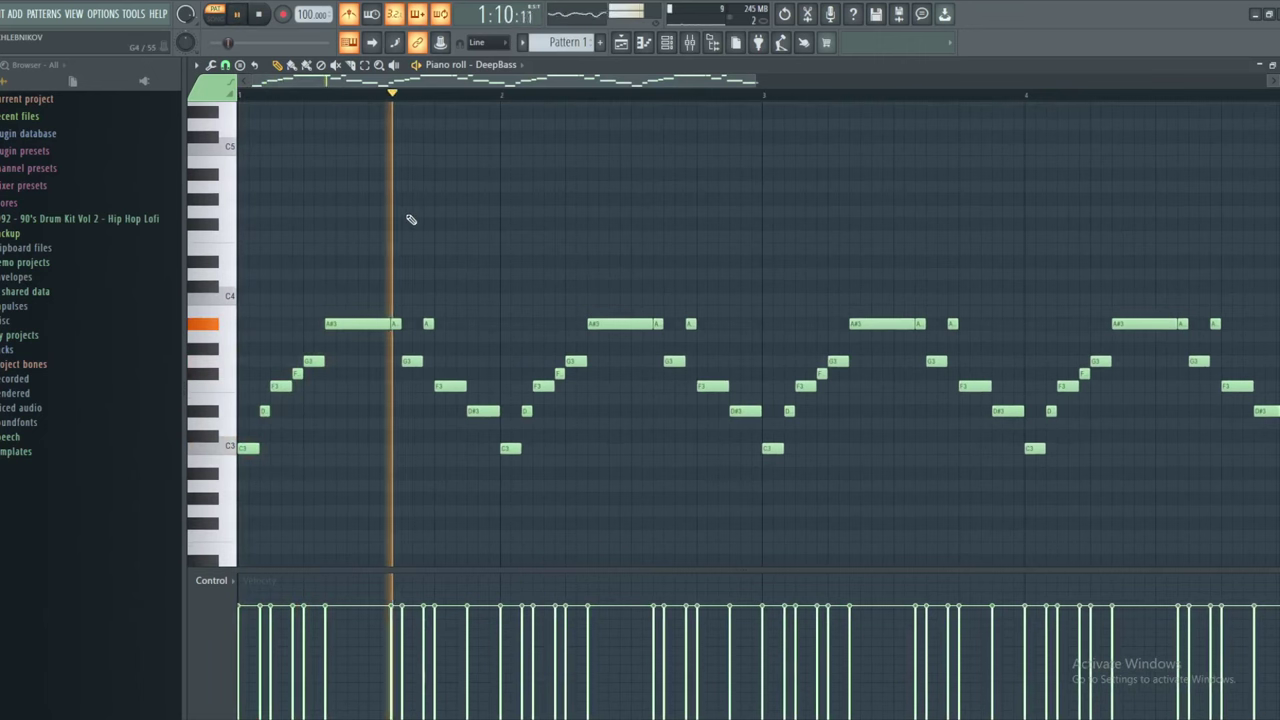
pyautogui.press('space')
# Replay the opening of the bass line and examine the notes leading into bar 2
pyautogui.scroll(2, 508, 301)
pyautogui.moveTo(520, 305); pyautogui.dragTo(403, 269)
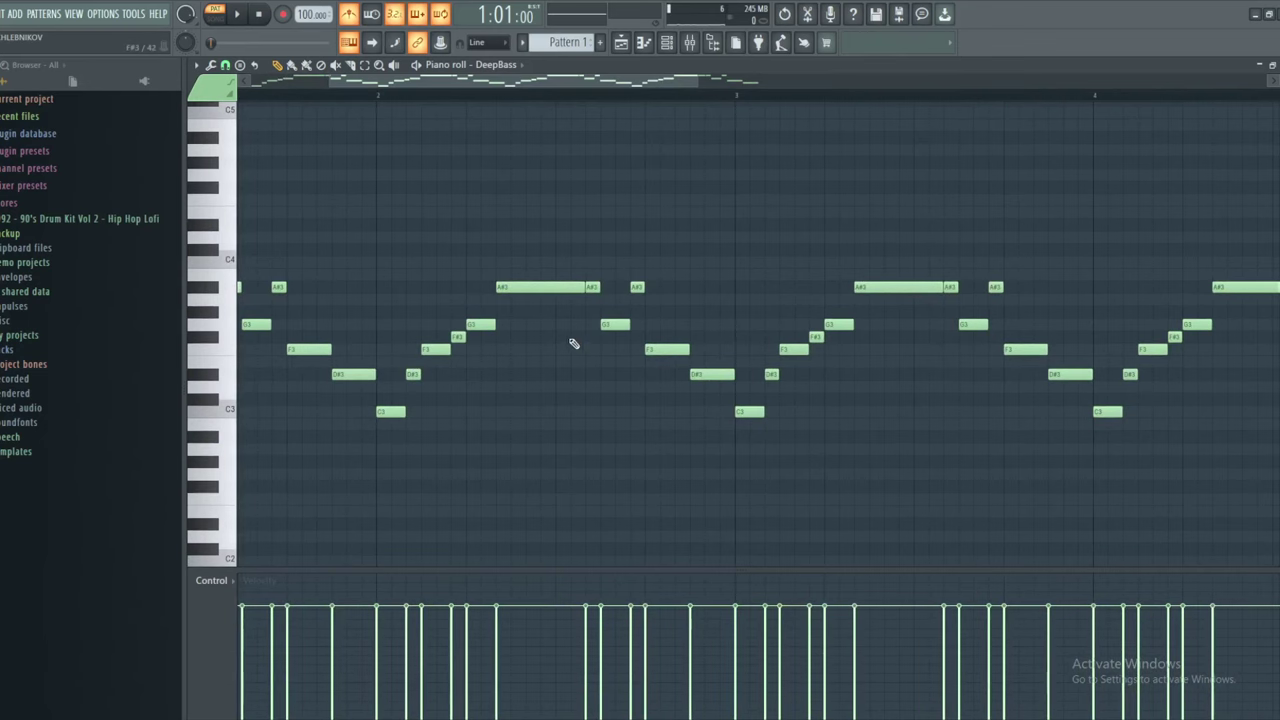
pyautogui.scroll(-1, 534, 226)
pyautogui.press('space')
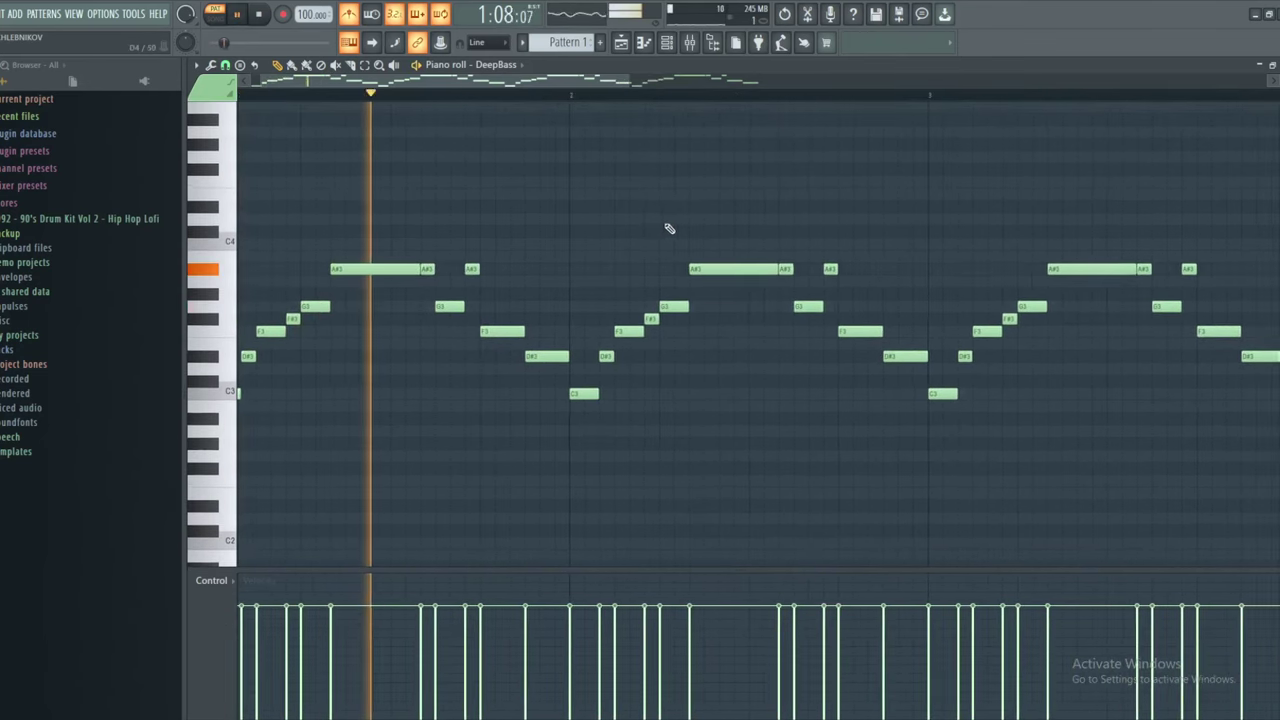
pyautogui.moveTo(670, 229); pyautogui.dragTo(532, 212)
pyautogui.scroll(2, 528, 216)
pyautogui.press('space')
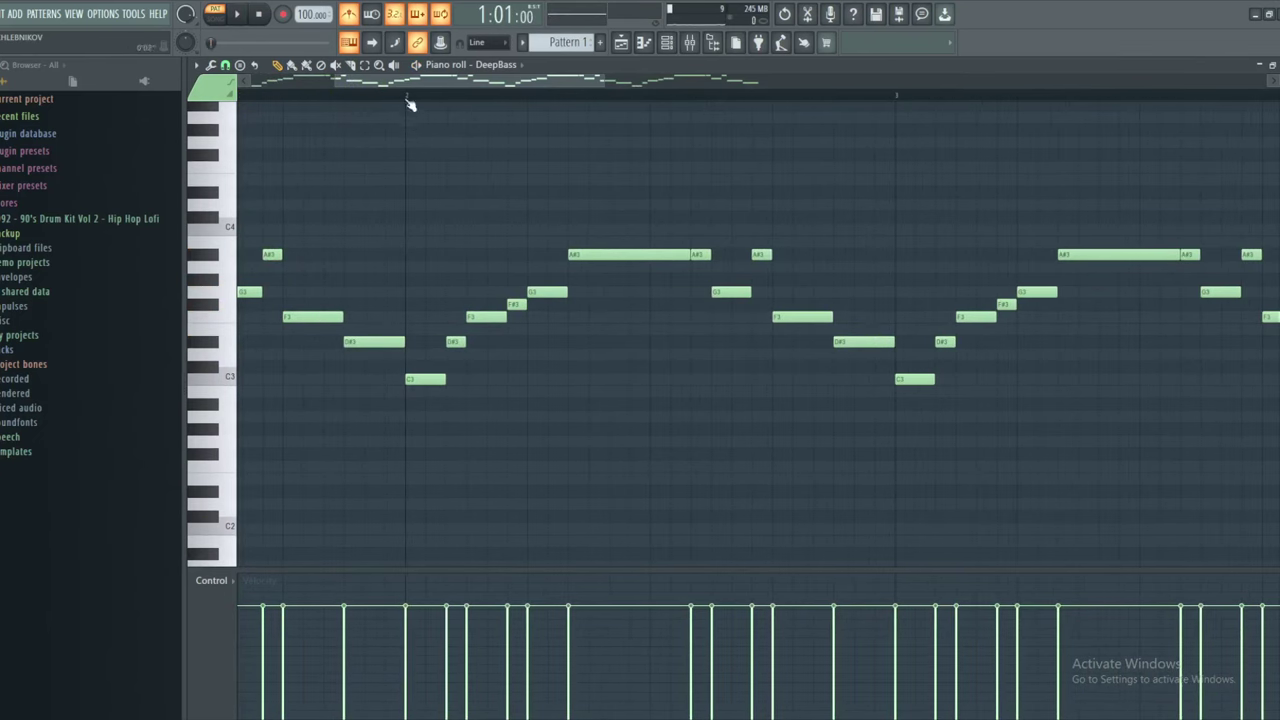
# Set playback to start at bar 2, play it, and delete the short D#3 note after the opening C3
pyautogui.click(407, 97)
pyautogui.press('space')
pyautogui.press('space')
pyautogui.rightClick(456, 343)
pyautogui.press('space')
pyautogui.press('space')
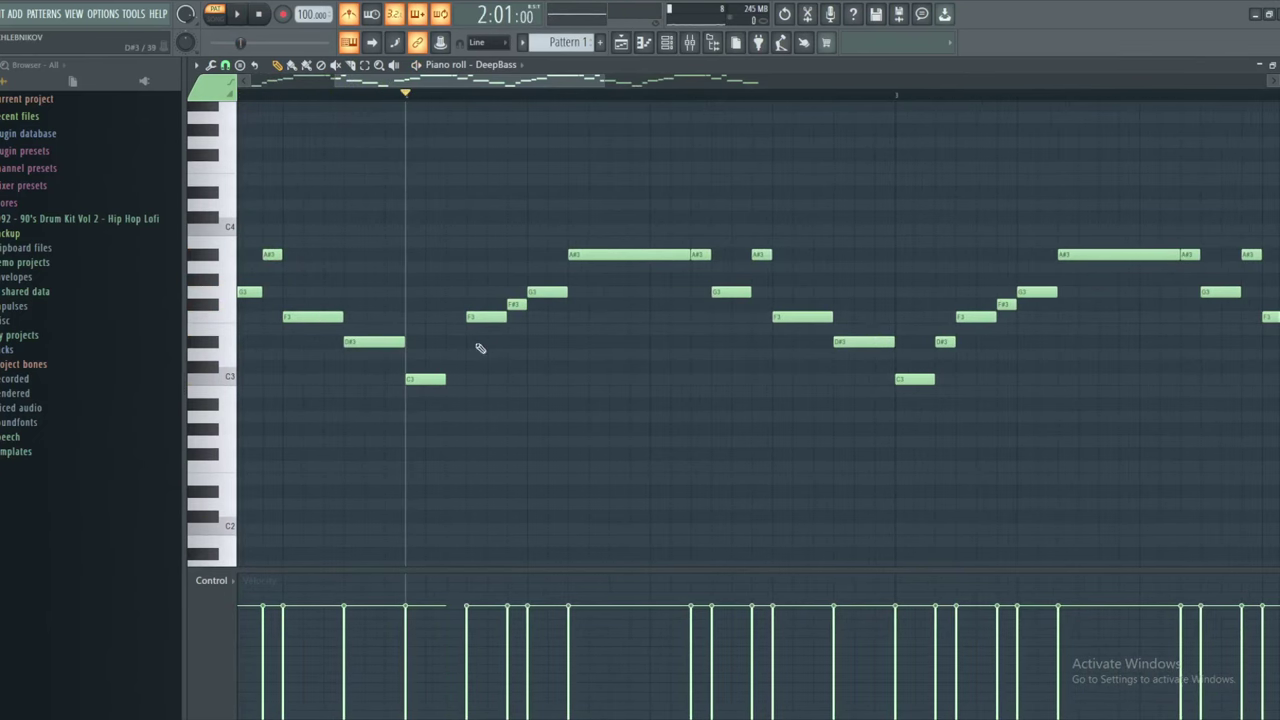
# Stretch the C3 note at the start of bar 2 up to the F3 note and play from bar 2
pyautogui.moveTo(443, 380); pyautogui.dragTo(465, 381)
pyautogui.press('space')
pyautogui.press('space')
pyautogui.moveTo(595, 374); pyautogui.dragTo(525, 378)
pyautogui.press('space')
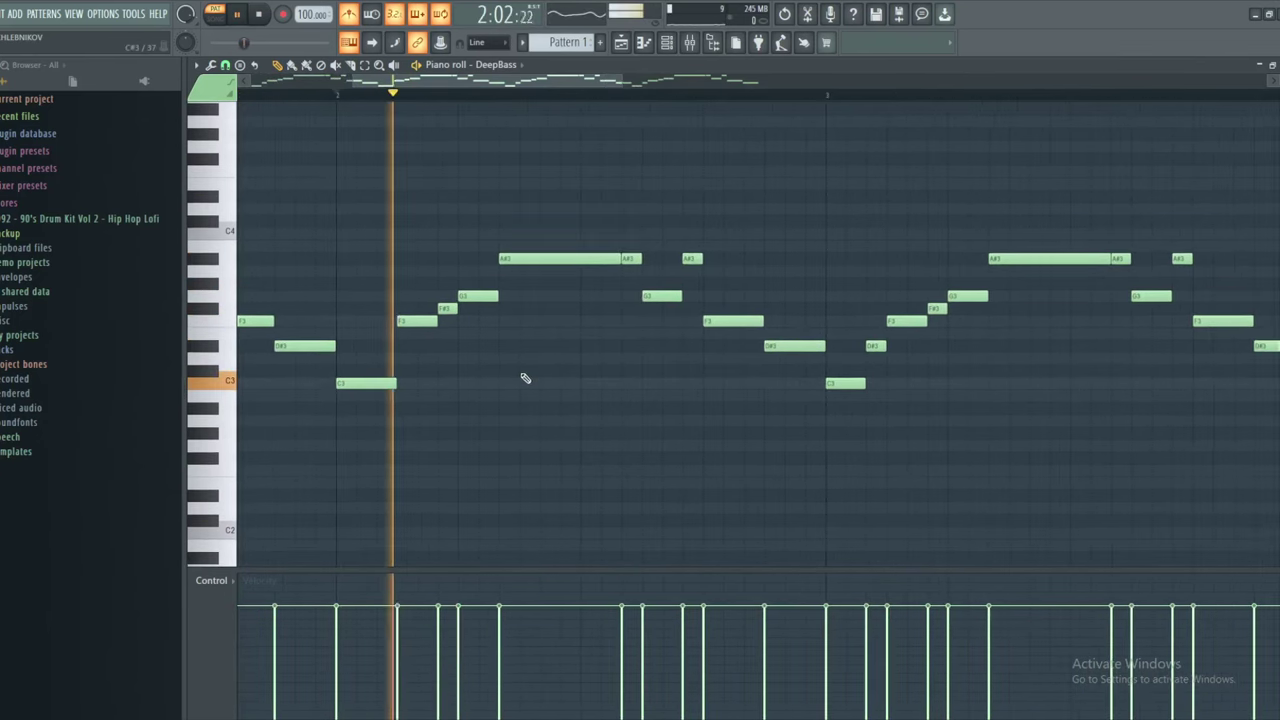
pyautogui.scroll(-3, 545, 259)
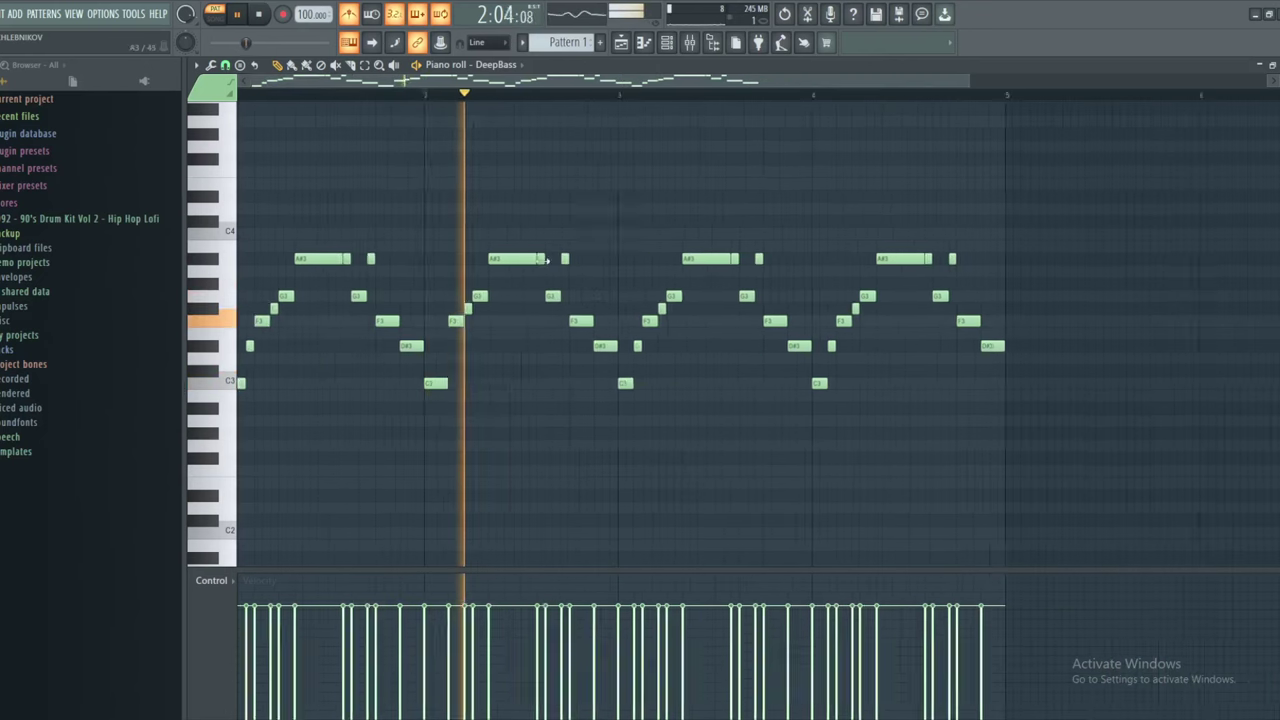
pyautogui.press('space')
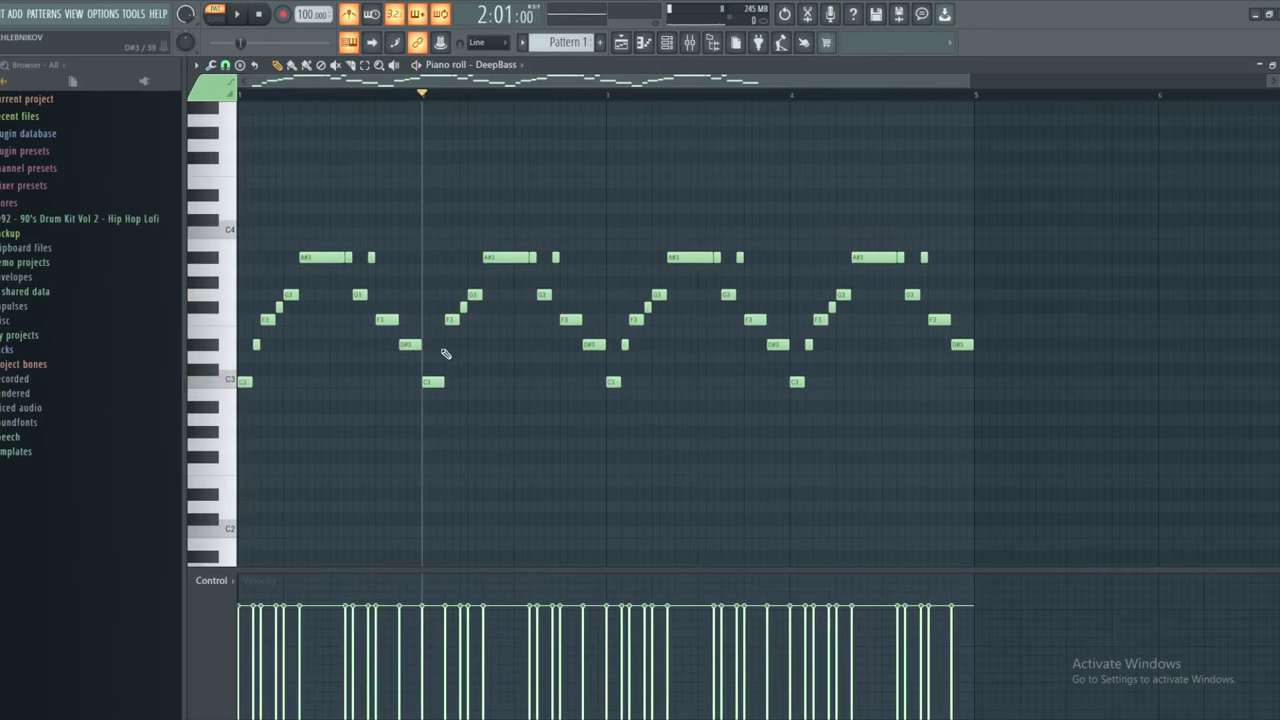
# Move playback to the start of bar 1 and play the changed bass line
pyautogui.click(258, 93)
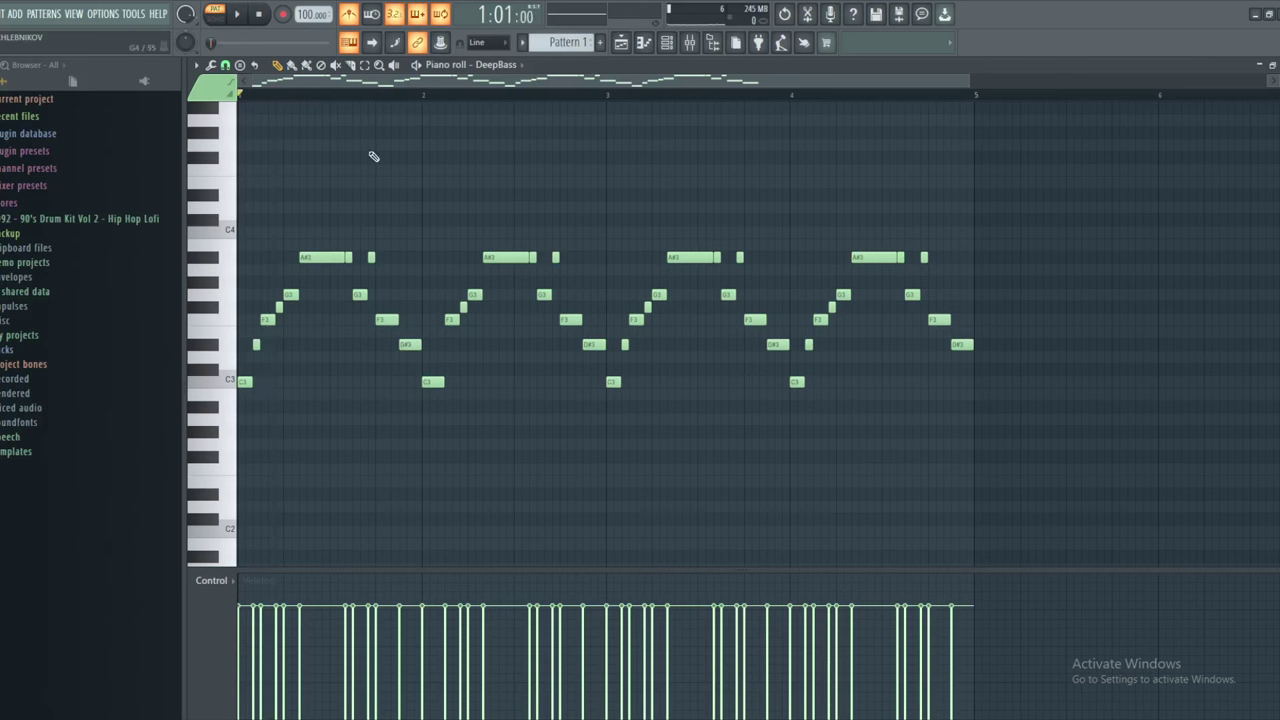
pyautogui.press('space')
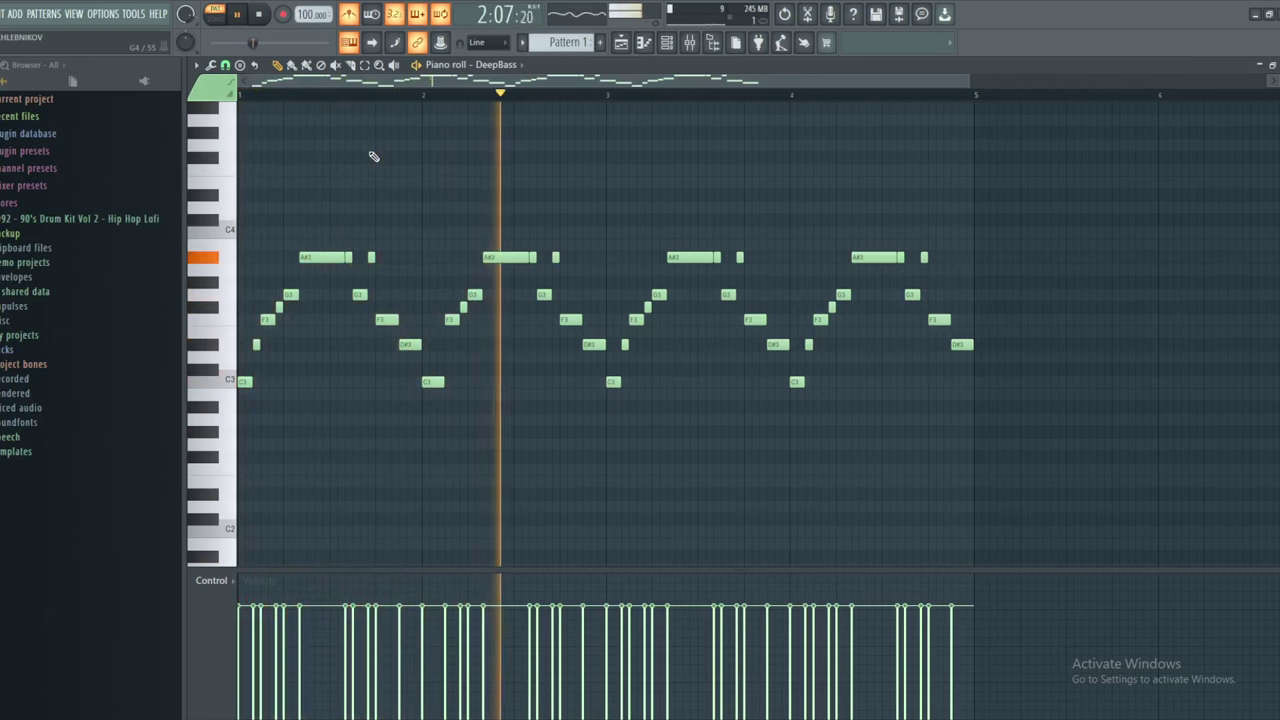
pyautogui.press('space')
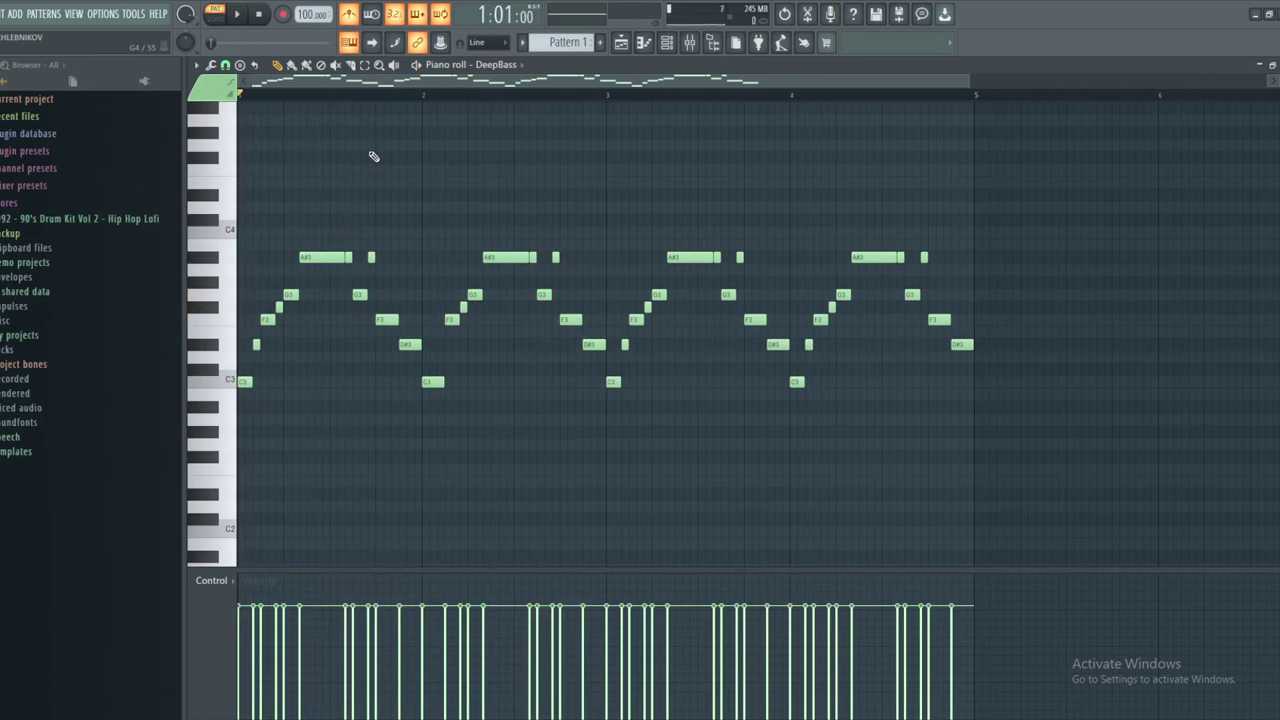
# In bar 2, shorten the long A#3 note, add a C4 after it, lengthen the following A#3, and play the phrase
pyautogui.scroll(4, 374, 156)
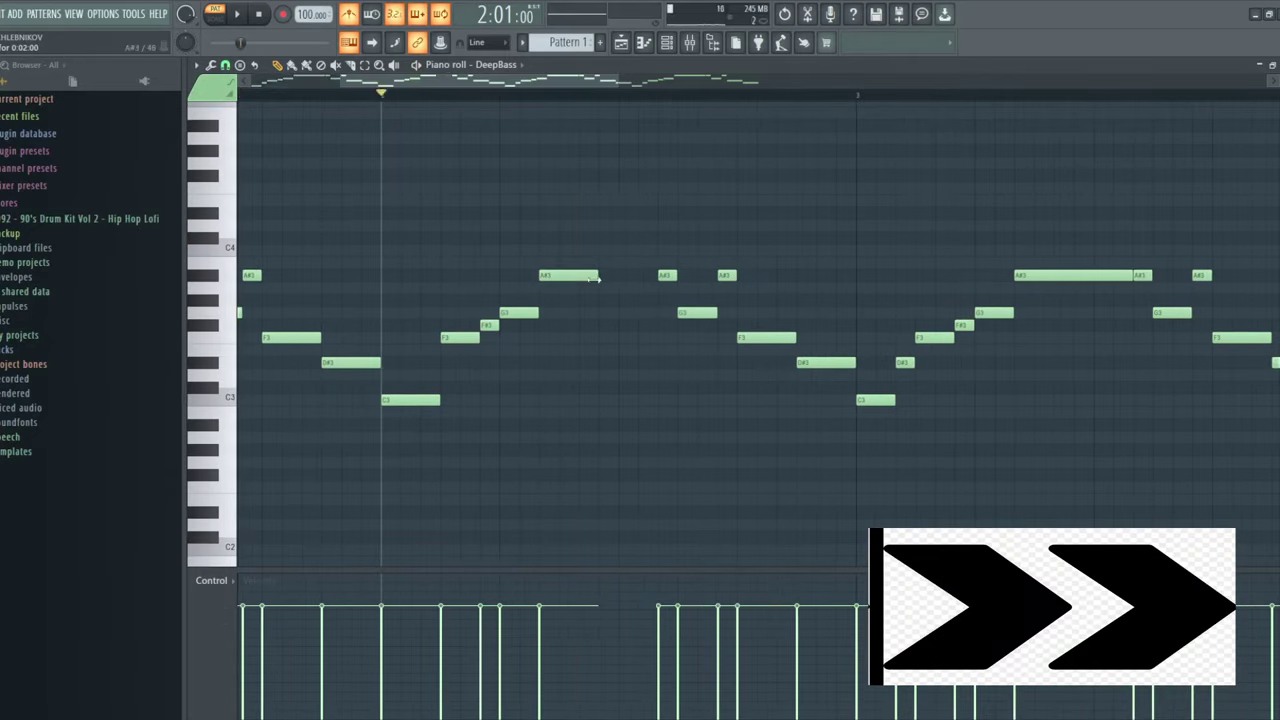
pyautogui.click(627, 252)
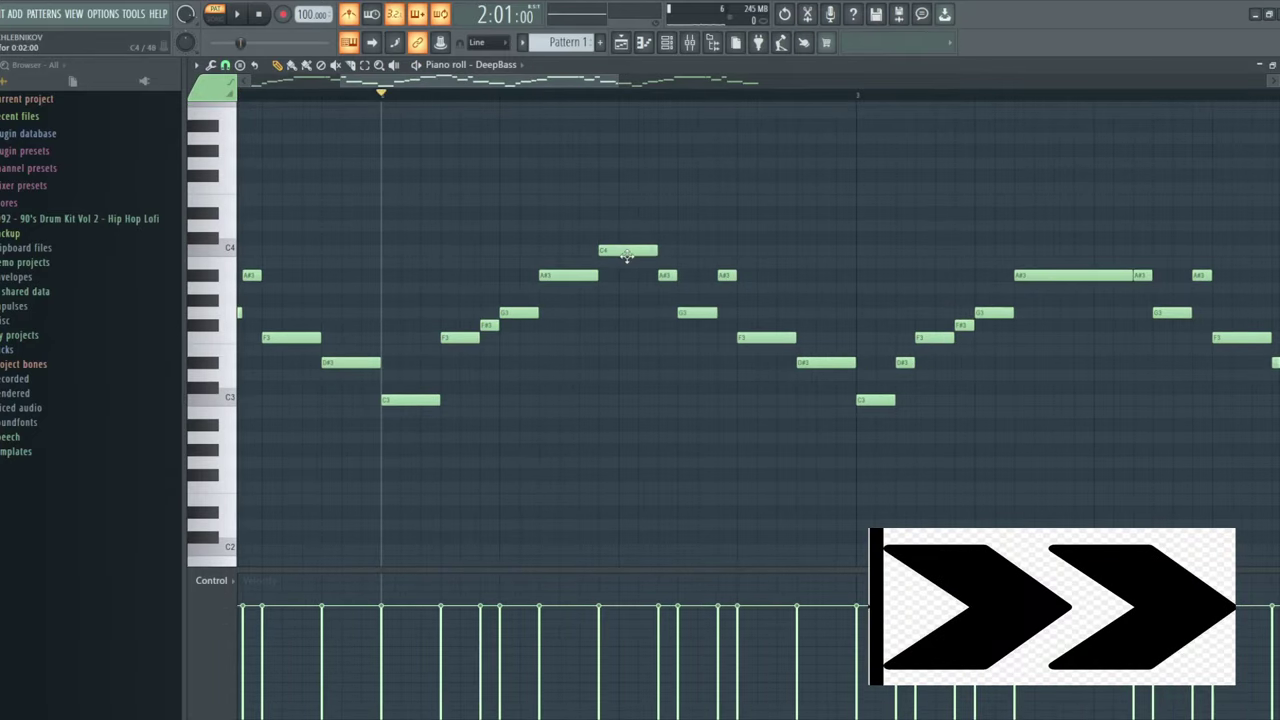
pyautogui.press('space')
pyautogui.press('space')
pyautogui.moveTo(646, 250); pyautogui.dragTo(714, 275)
pyautogui.press('space')
pyautogui.press('space')
# Delete the G3 in bar 2's second half, raise the closing F3 and D#3 to G#3 and G3, and play it
pyautogui.rightClick(697, 313)
pyautogui.moveTo(745, 338); pyautogui.dragTo(745, 299)
pyautogui.press('space')
pyautogui.scroll(-3, 740, 180)
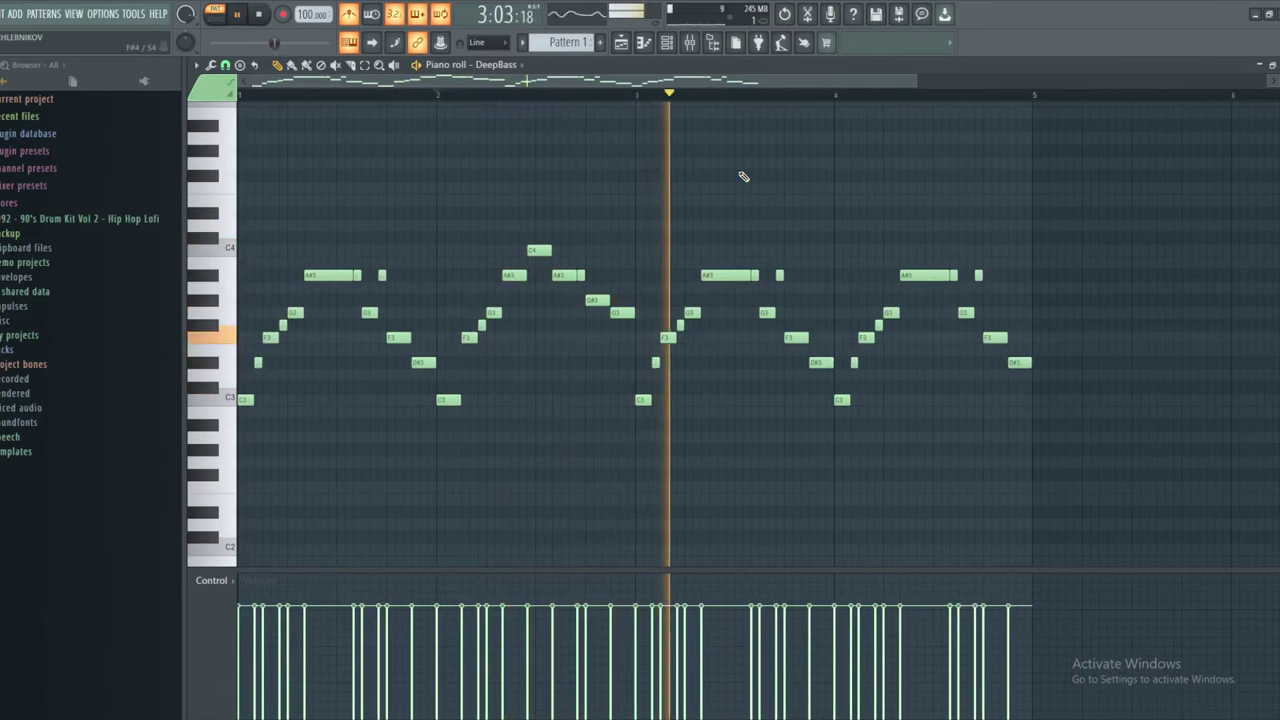
pyautogui.press('space')
# Replace the notes of bars 3 and 4 with a copy of bars 1 and 2
pyautogui.click(366, 66)
pyautogui.moveTo(1027, 430); pyautogui.dragTo(633, 186)
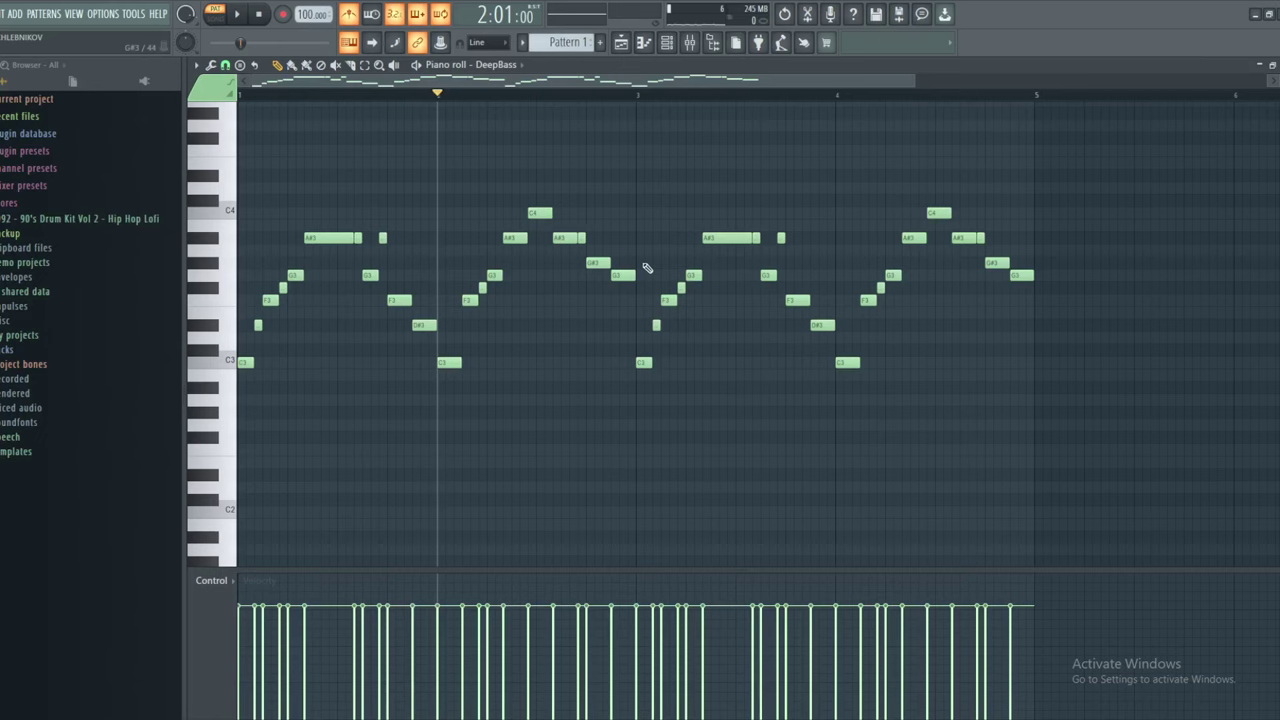
pyautogui.scroll(3, 650, 280)
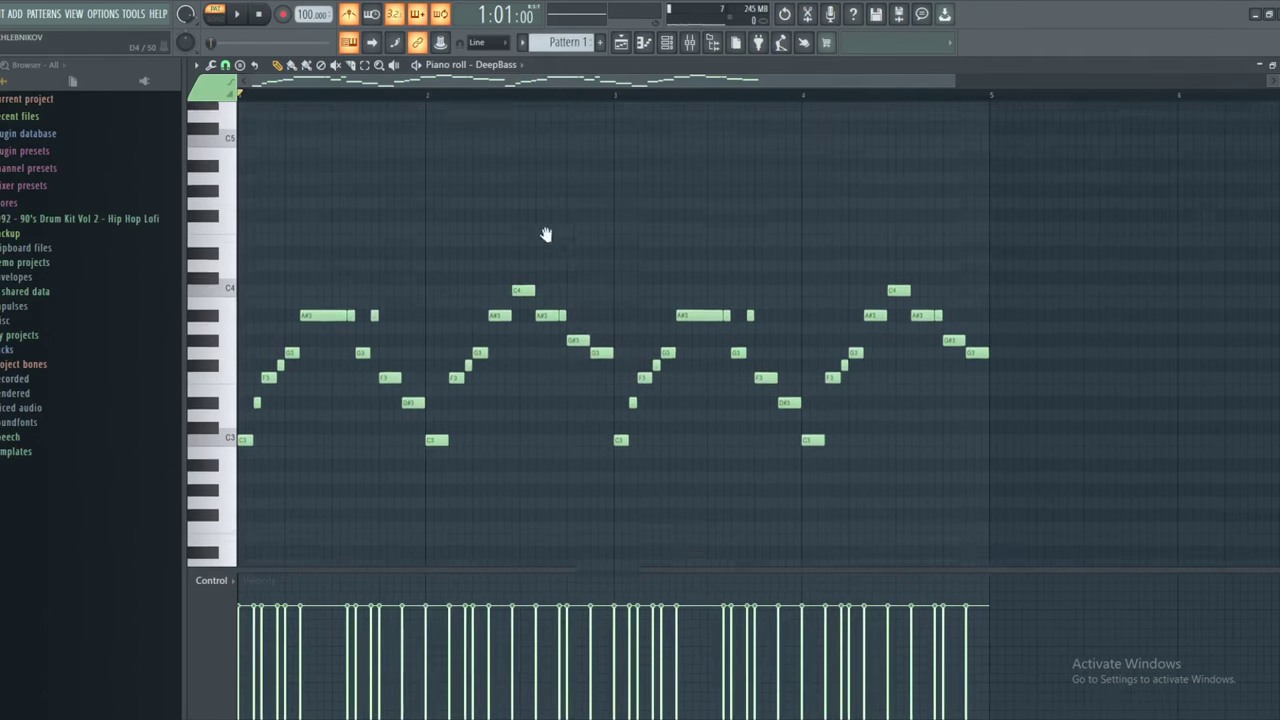
# Play the full four-bar bass line from bar 1
pyautogui.scroll(-3, 552, 230)
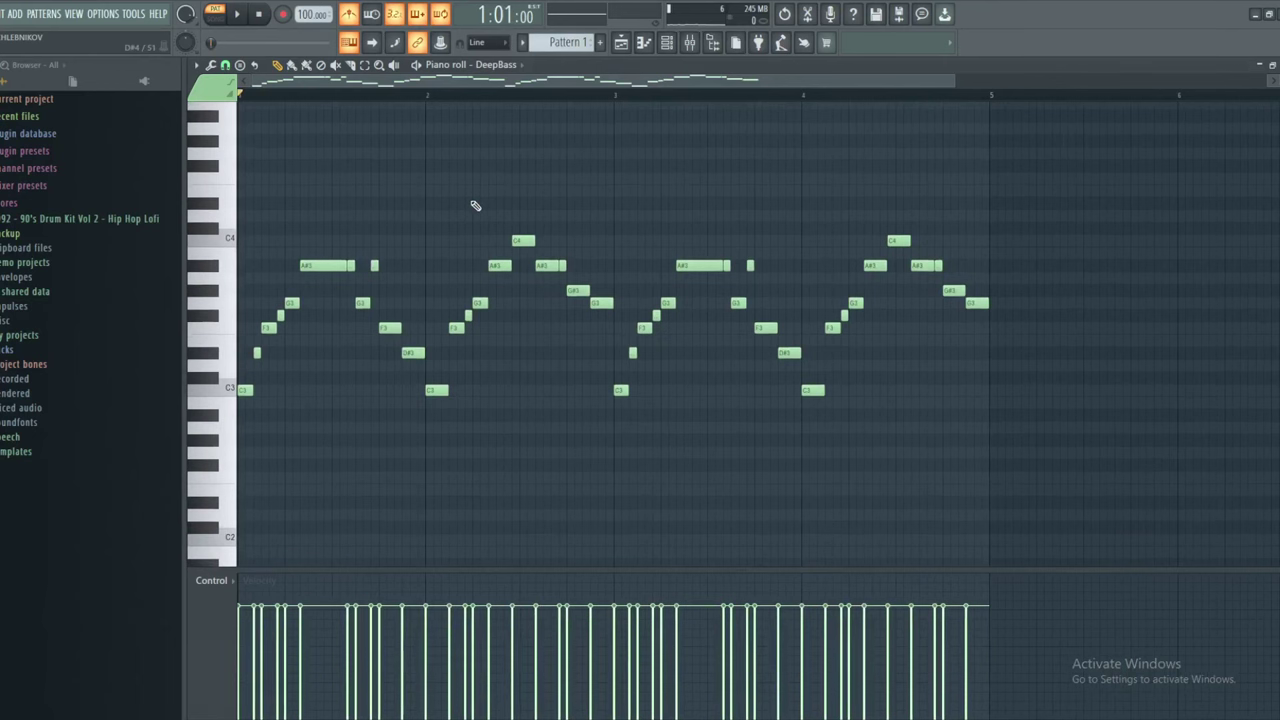
pyautogui.press('space')
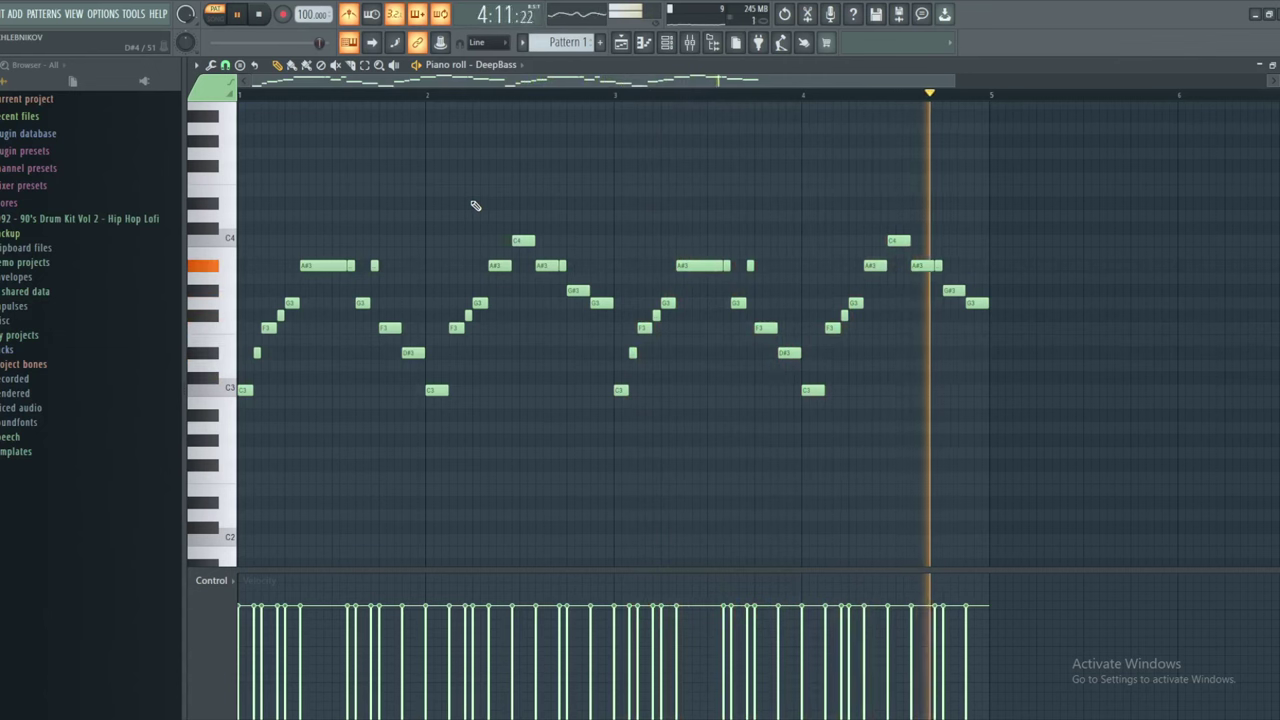
pyautogui.press('space')
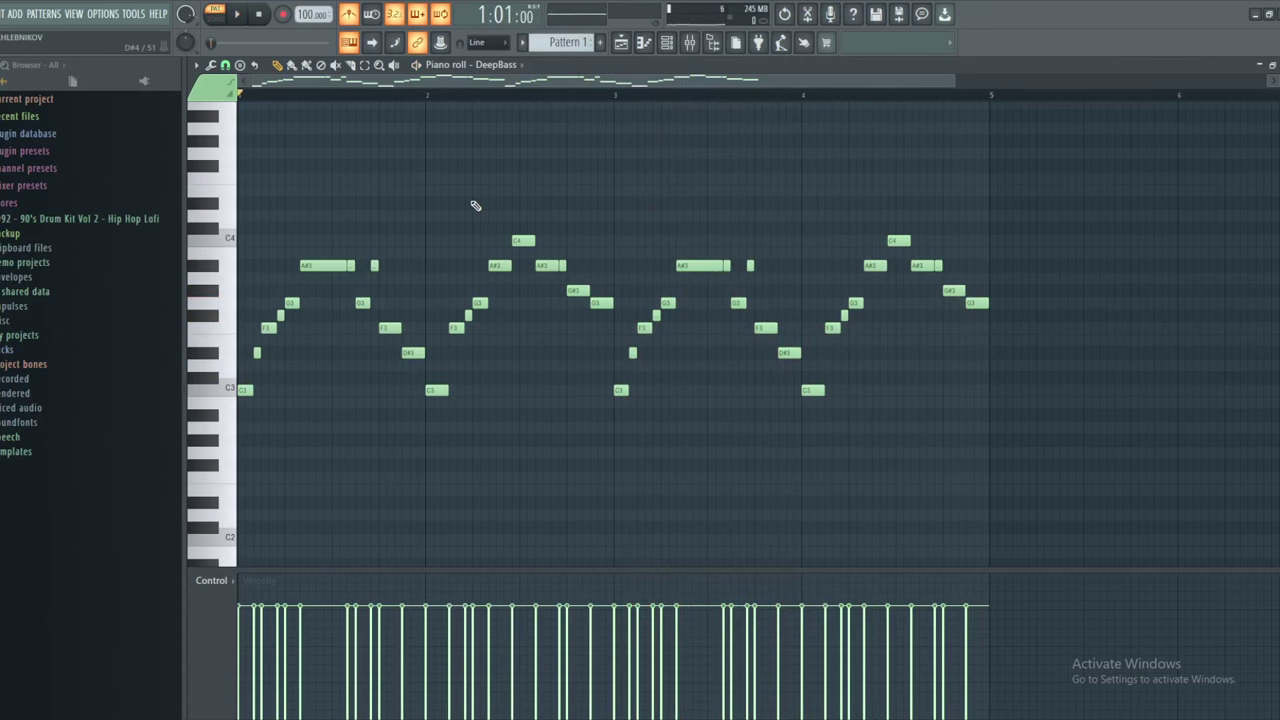
# Examine the notes of the four-bar bass line, especially the ending in bar 4
pyautogui.scroll(5, 925, 378)
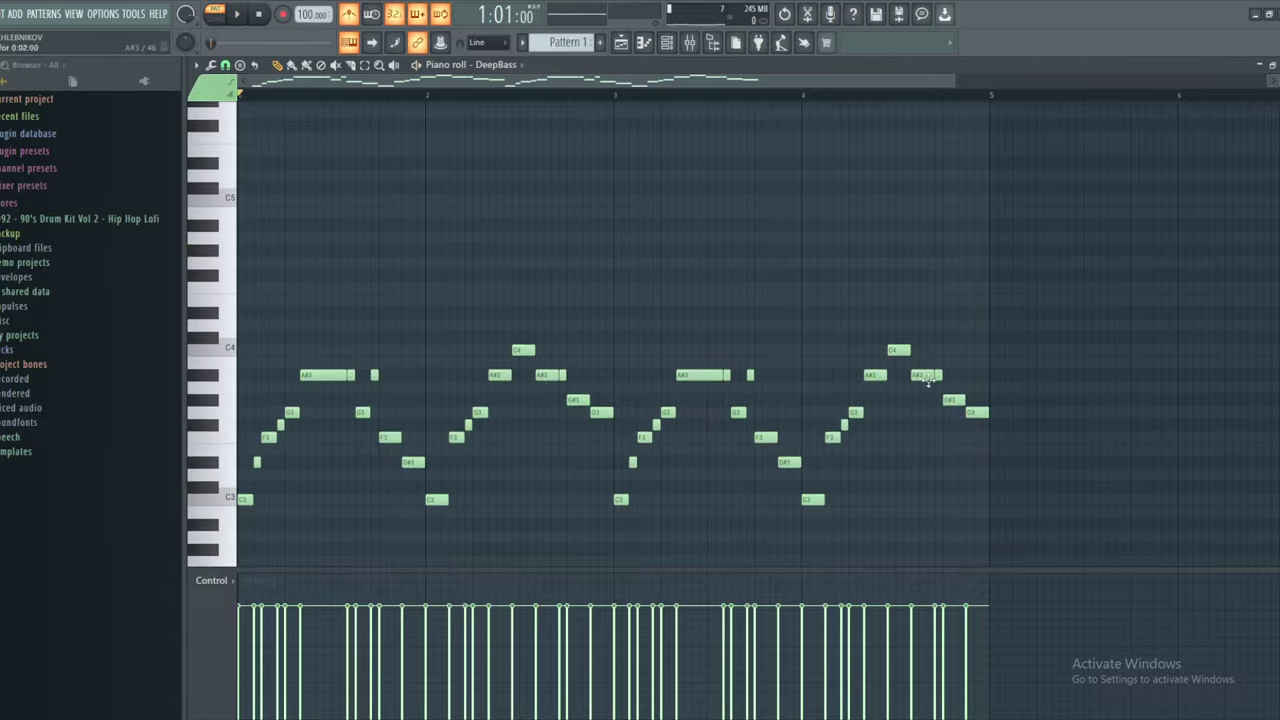
pyautogui.scroll(5, 924, 416)
pyautogui.moveTo(923, 417); pyautogui.dragTo(749, 227)
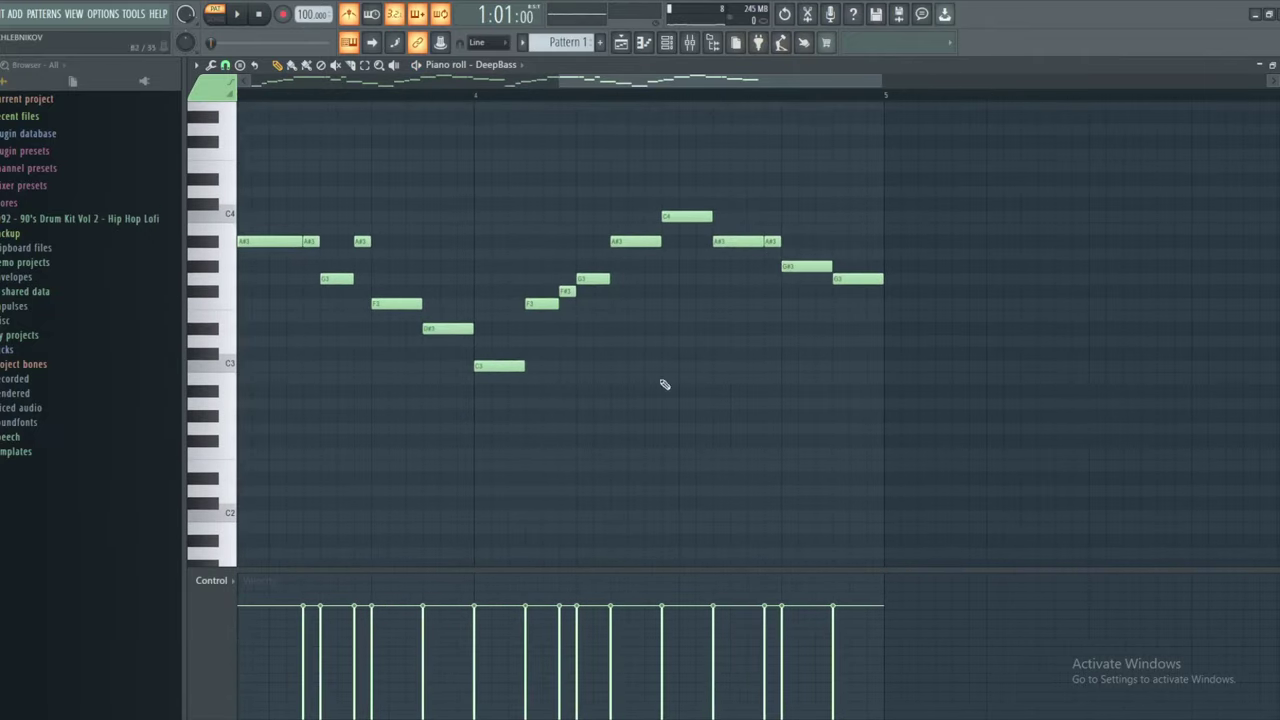
pyautogui.scroll(-5, 668, 397)
pyautogui.scroll(3, 674, 403)
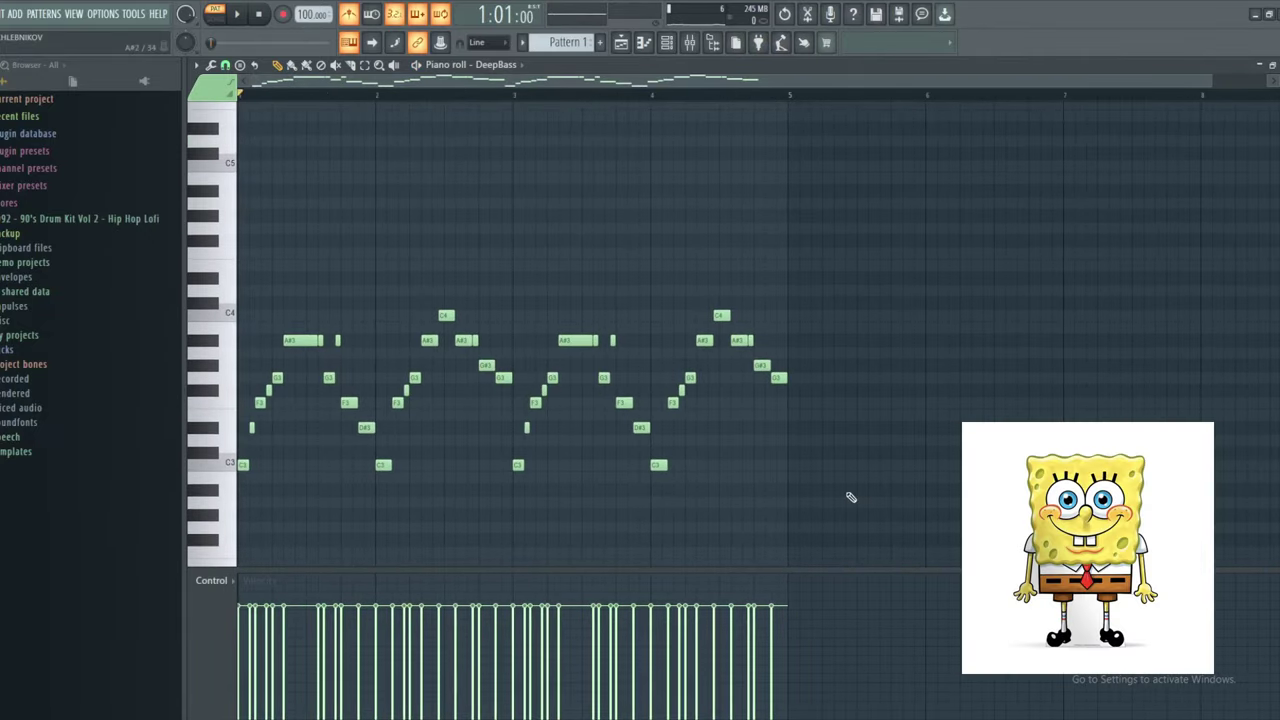
pyautogui.scroll(3, 600, 470)
pyautogui.moveTo(429, 450); pyautogui.dragTo(495, 350)
pyautogui.scroll(1, 574, 218)
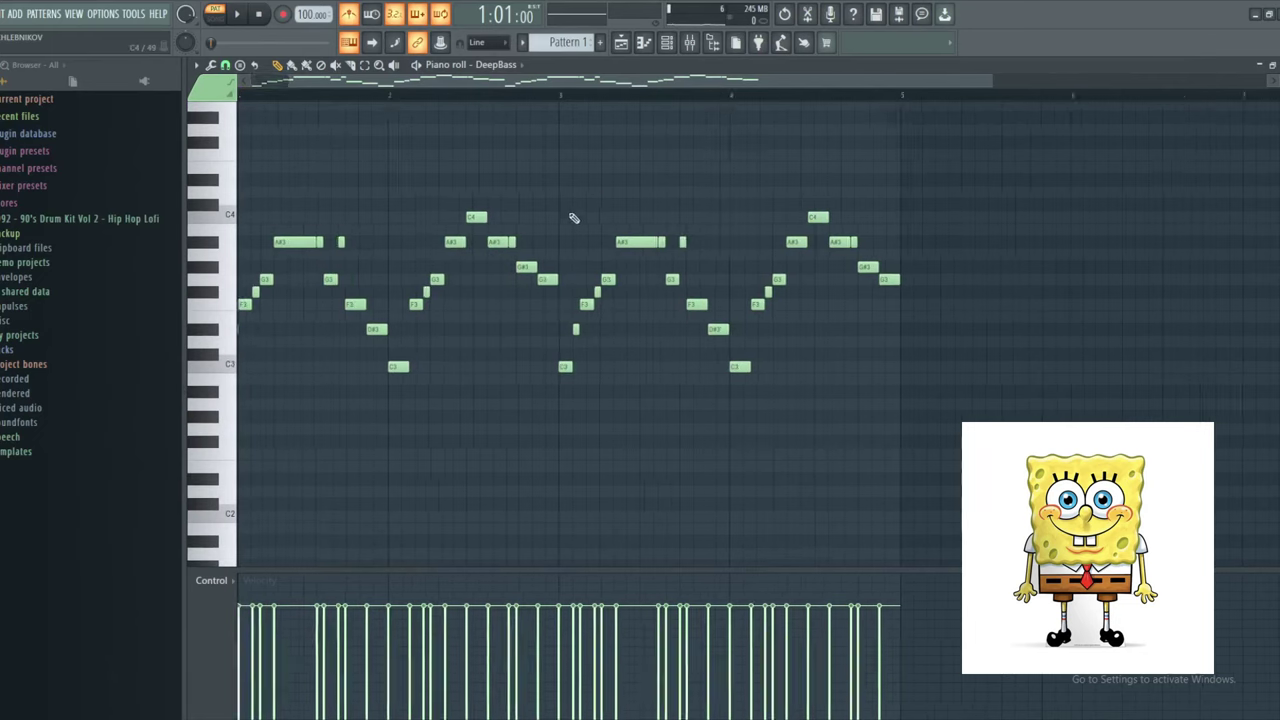
pyautogui.scroll(2, 574, 218)
pyautogui.hotkey('ctrl', 'shift', 's')
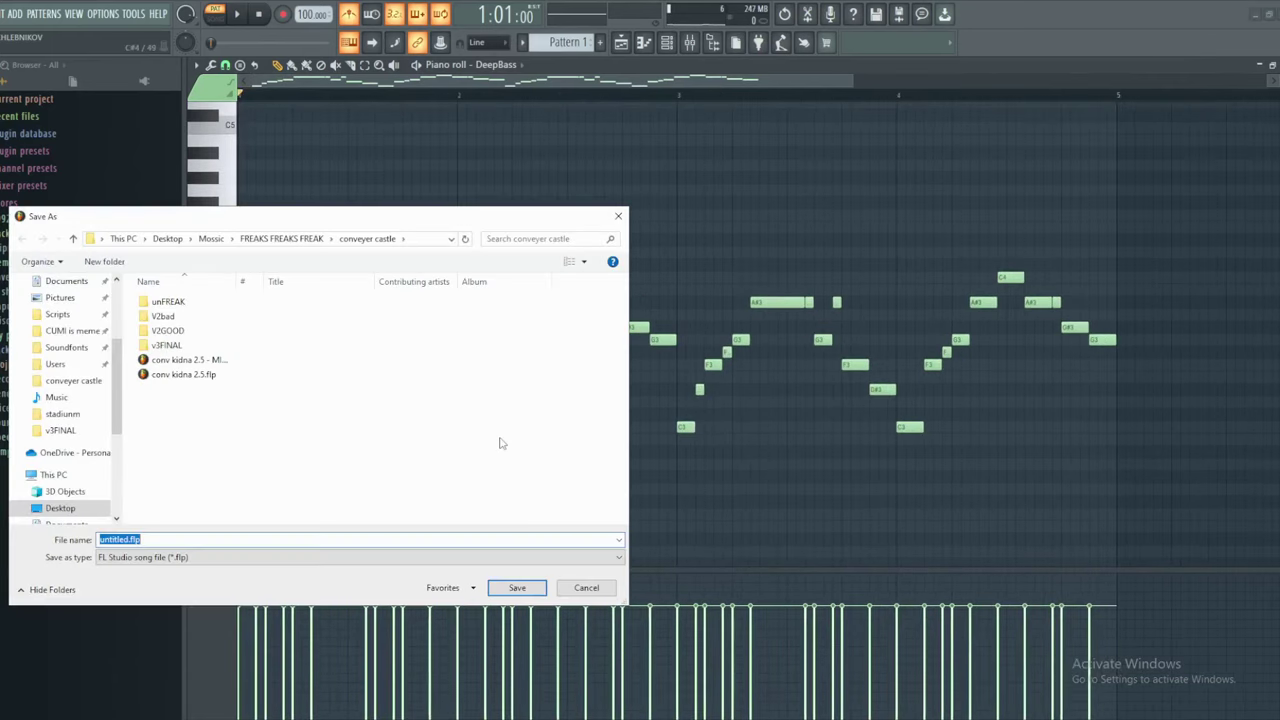
pyautogui.click(586, 587)
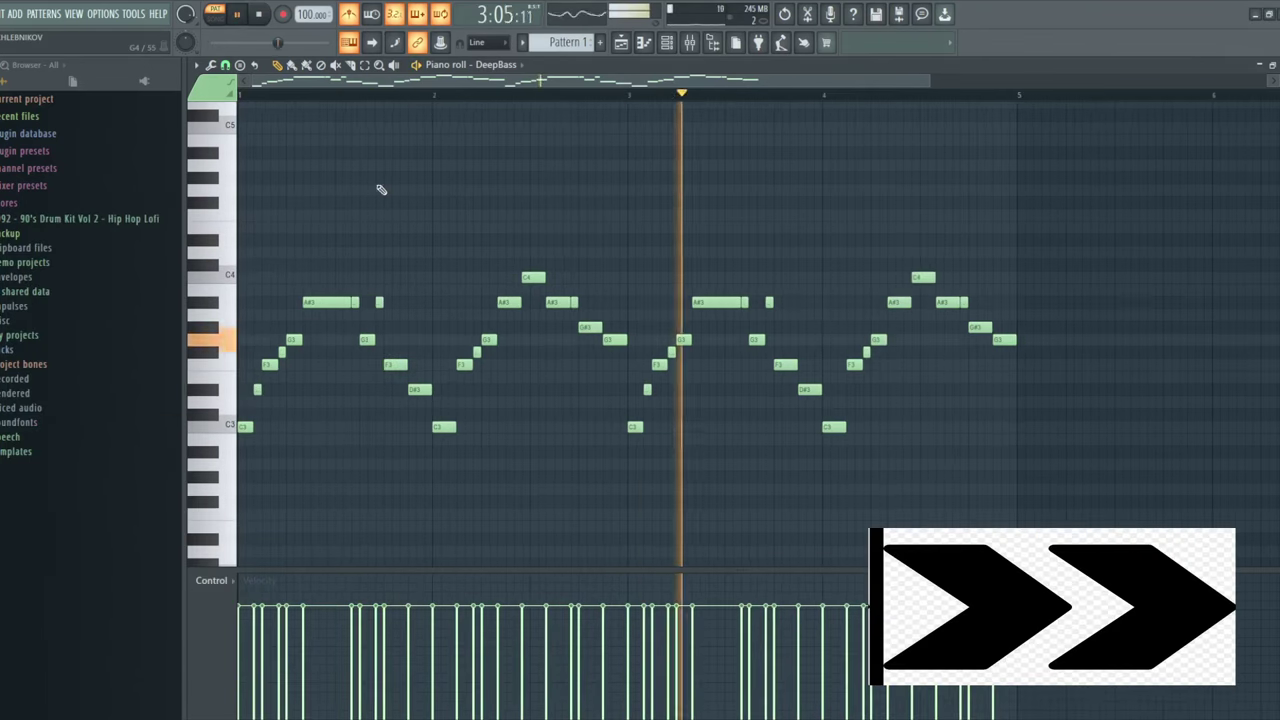
# Raise the F3 and D#3 at the end of bar 3 to C4 and A#3, and bar 4's opening C3 to A#3
pyautogui.scroll(3, 731, 308)
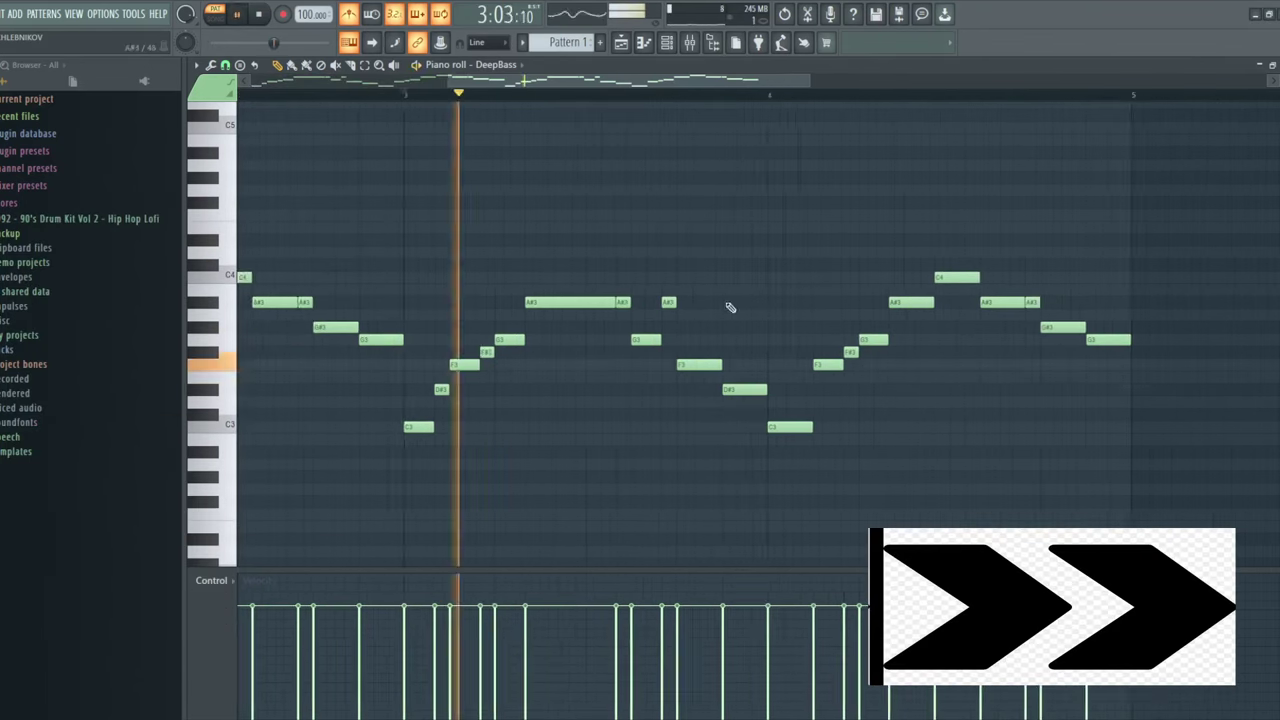
pyautogui.scroll(2, 731, 308)
pyautogui.moveTo(600, 354); pyautogui.dragTo(600, 266)
pyautogui.moveTo(672, 379); pyautogui.dragTo(672, 291)
pyautogui.moveTo(746, 416); pyautogui.dragTo(746, 291)
pyautogui.scroll(-1, 709, 180)
# Stop playback and finish bar 4 after its opening A#3 with G3, F3, A#3, G#3, G3, F3 and G3
pyautogui.press('space')
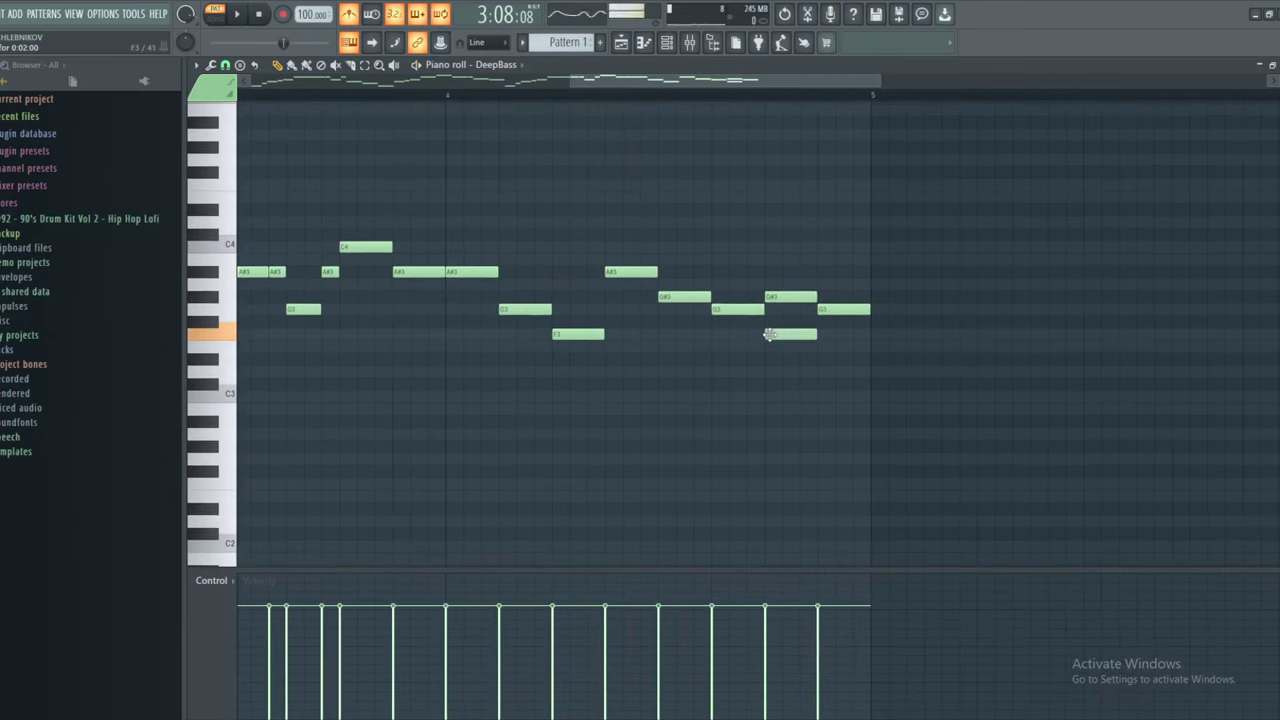
pyautogui.click(826, 309)
pyautogui.scroll(-3, 826, 309)
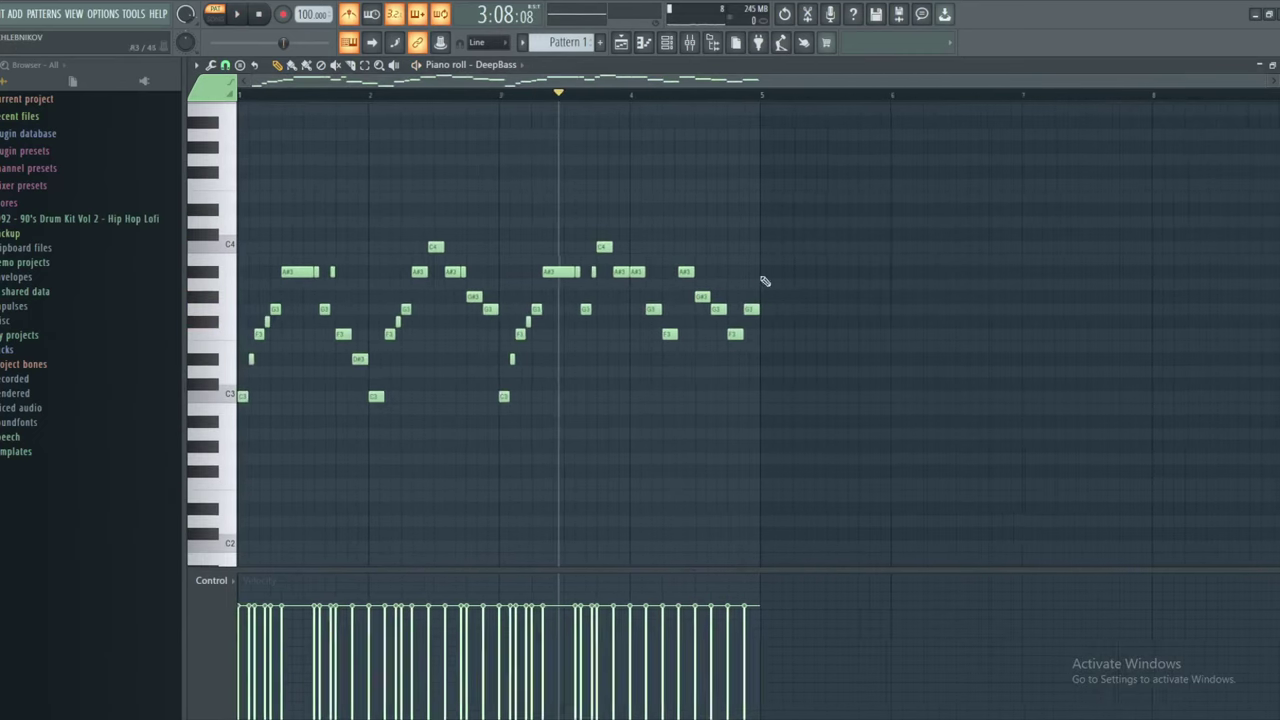
pyautogui.hotkey('ctrl', 'shift', 's')
pyautogui.click(586, 587)
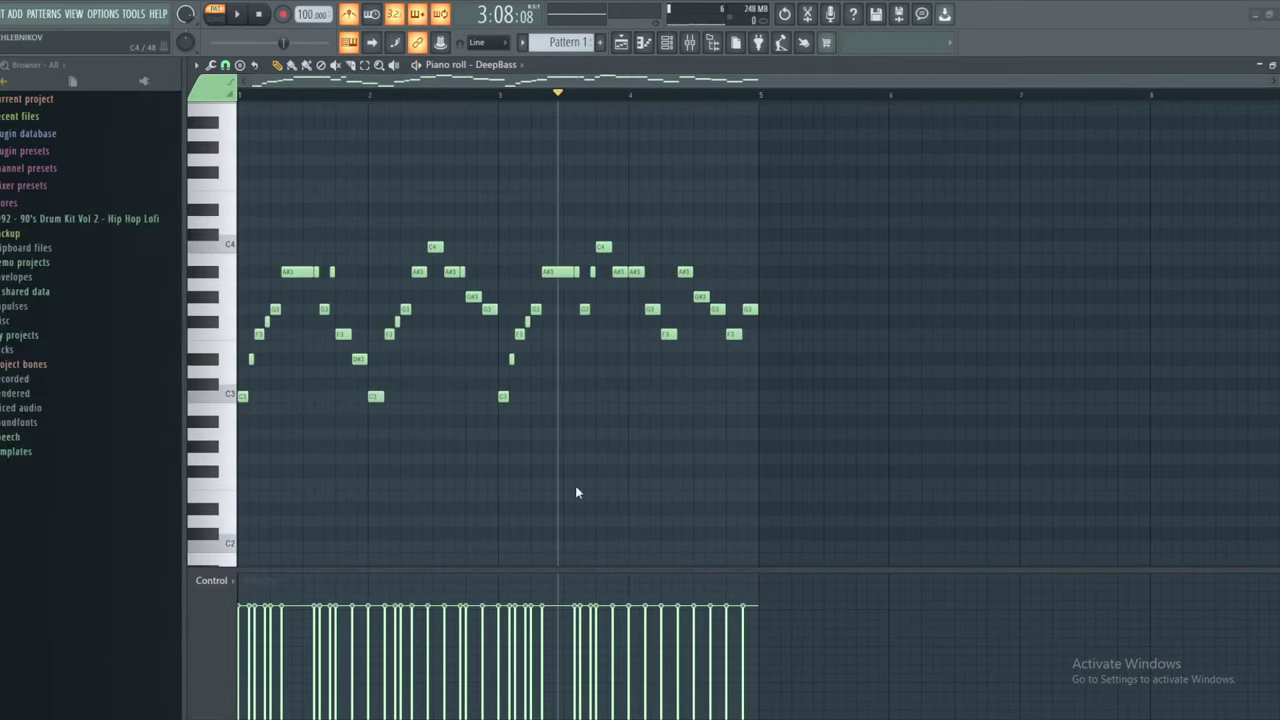
pyautogui.scroll(3, 480, 275)
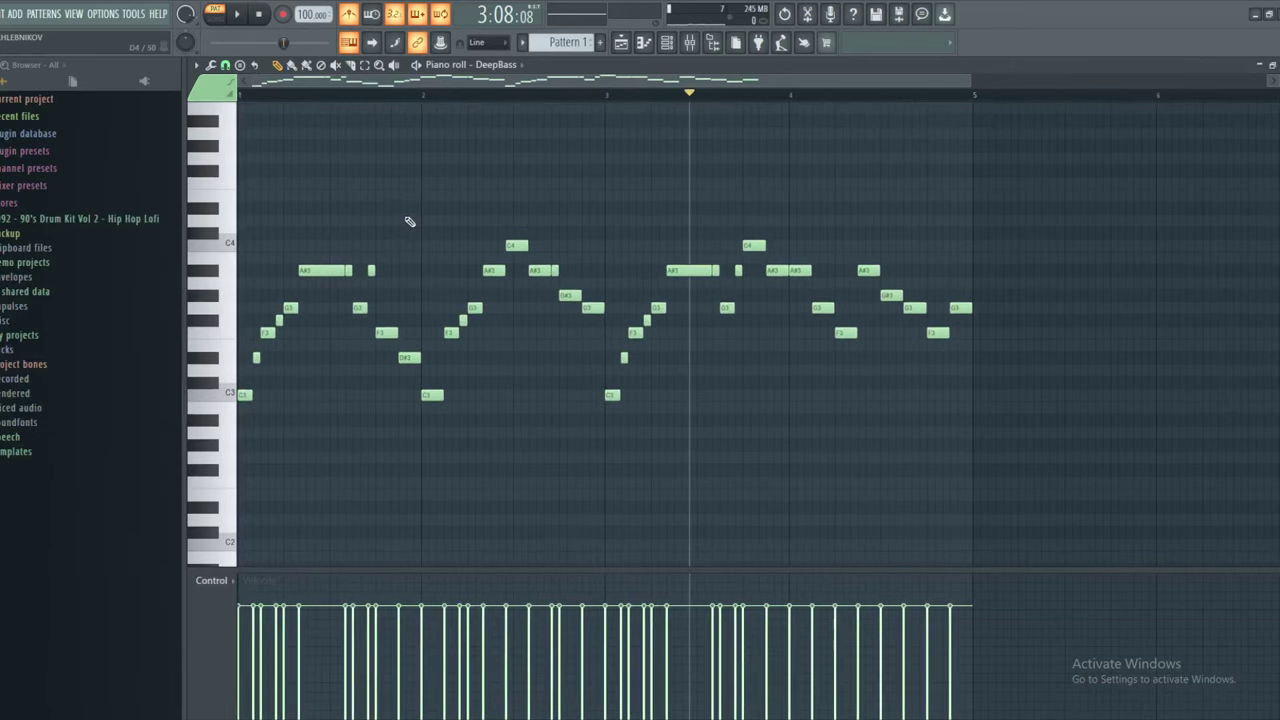
# Save the project under a new name ending in "the 22nd night of novemebr.flp", browsing via the FREAKS FREAKS FREAK folder
pyautogui.scroll(2, 226, 137)
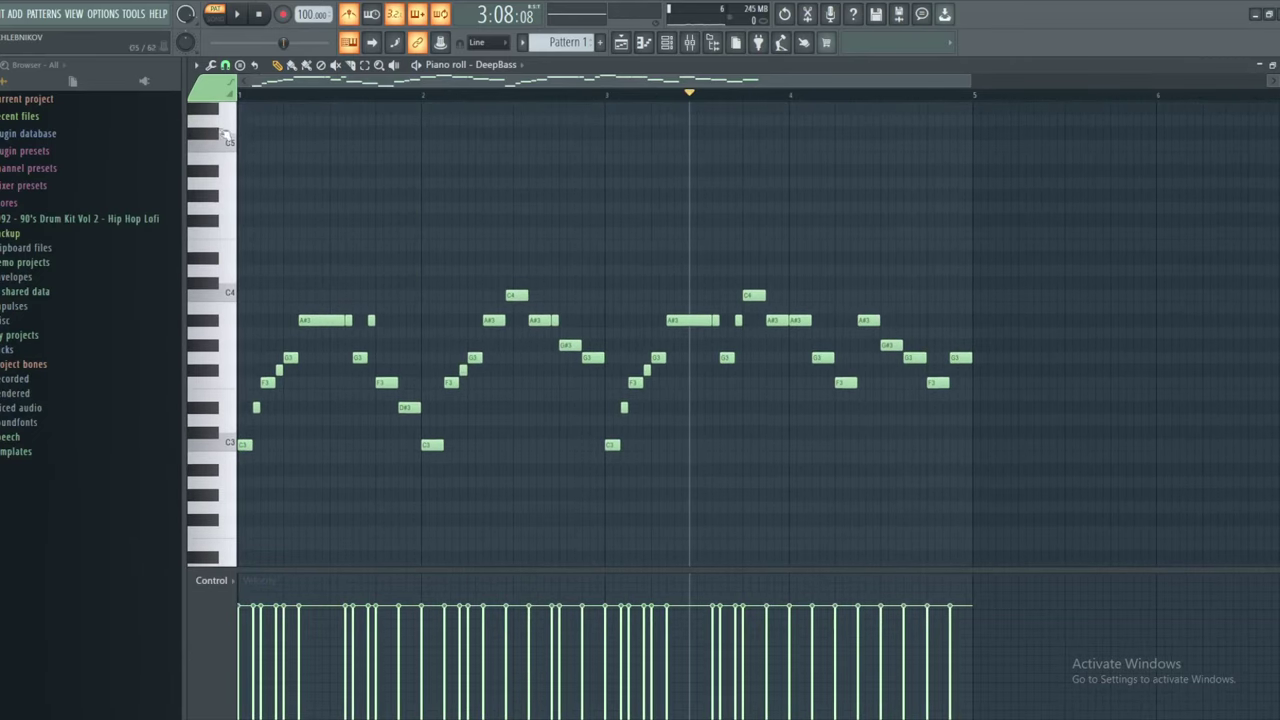
pyautogui.hotkey('ctrl', 'shift', 's')
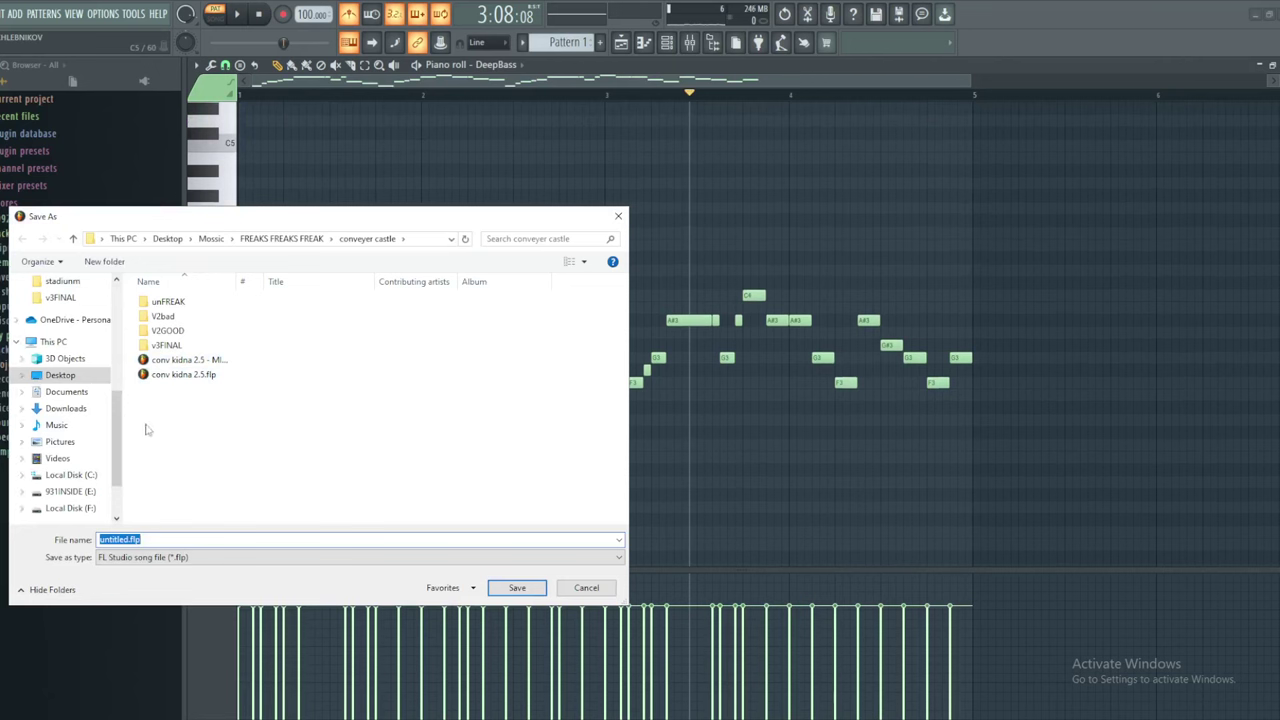
pyautogui.click(255, 243)
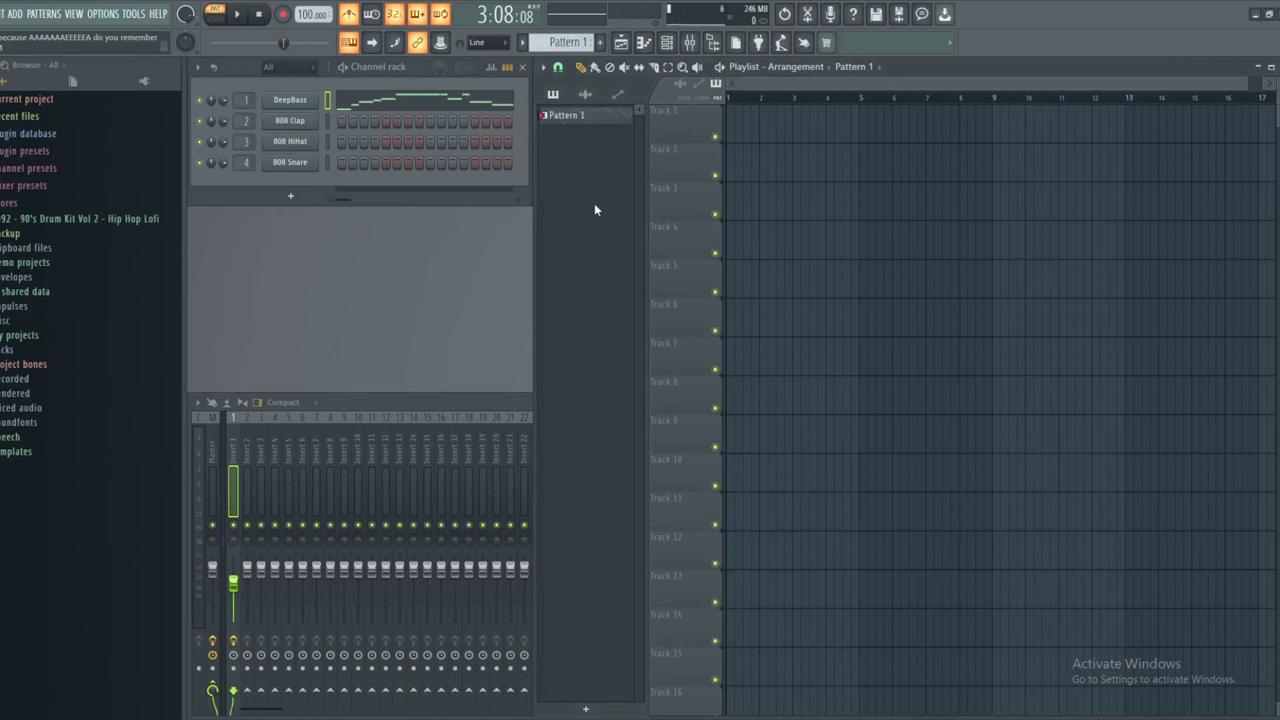
# Play back the bass line, set up a Chords channel and open its empty piano roll at bar 1
pyautogui.press('space')
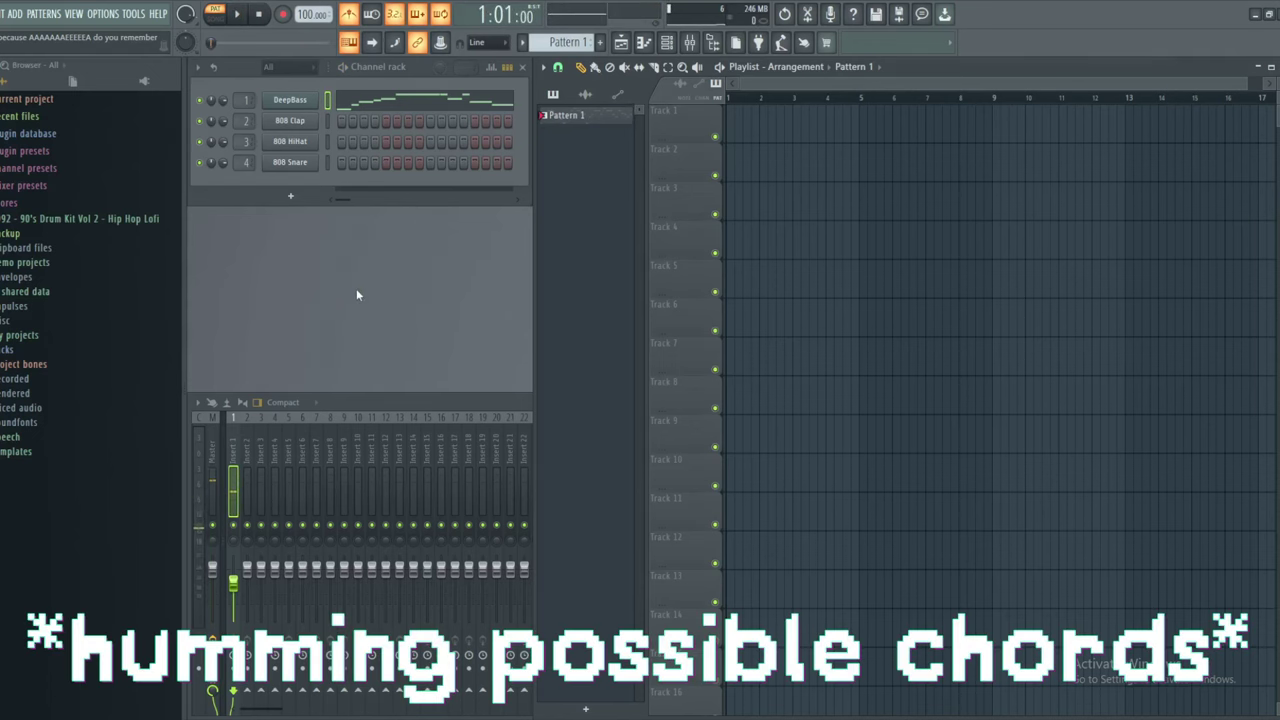
pyautogui.rightClick(308, 120)
pyautogui.moveTo(390, 246)
pyautogui.click(494, 58)
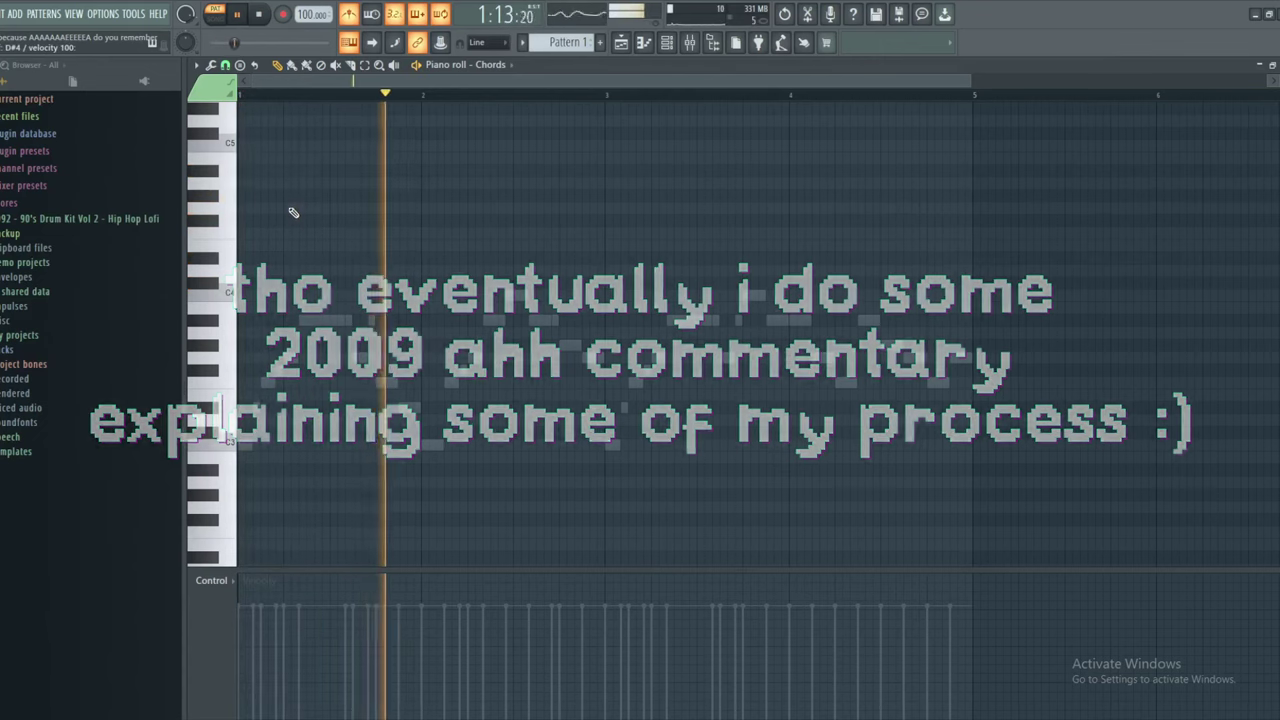
pyautogui.press('space')
pyautogui.scroll(2, 288, 213)
pyautogui.scroll(2, 288, 213)
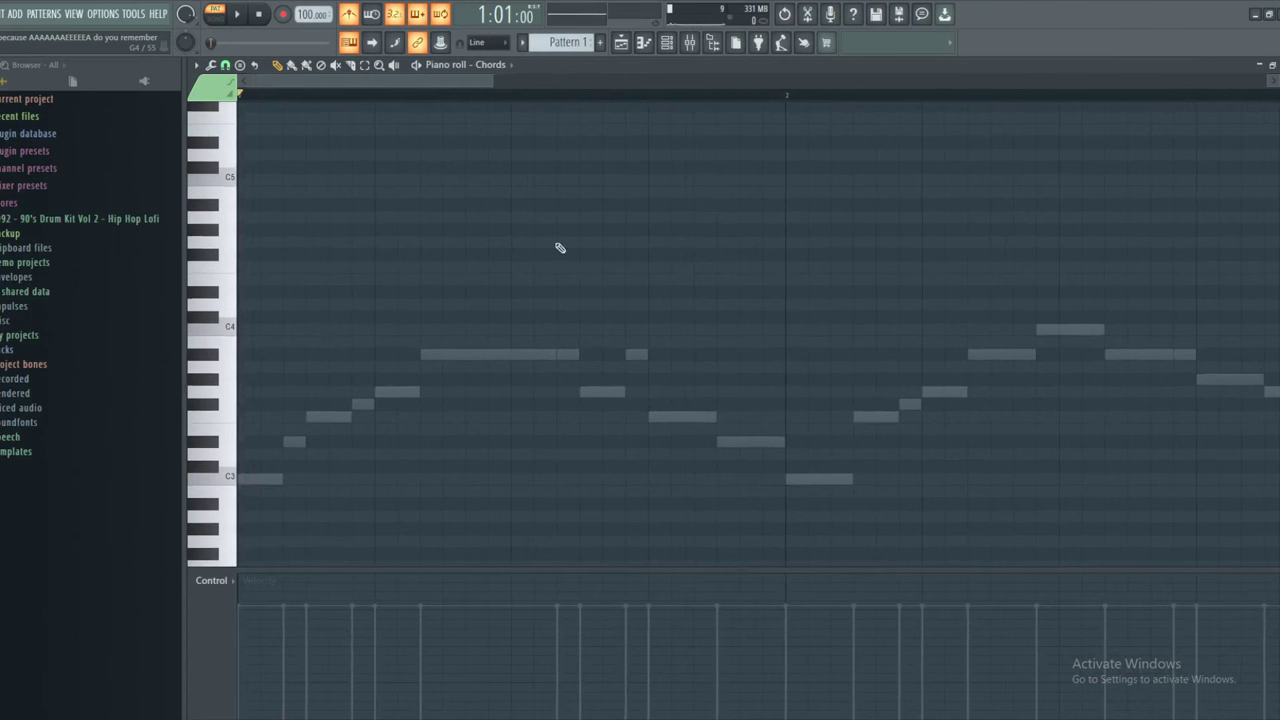
# Enter a D#4, G4 and A#4 chord over the first F3 bass note in bar 1
pyautogui.press('space')
pyautogui.moveTo(350, 293); pyautogui.dragTo(378, 292)
pyautogui.press('space')
pyautogui.rightClick(314, 293)
pyautogui.press('space')
pyautogui.click(317, 294)
pyautogui.press('space')
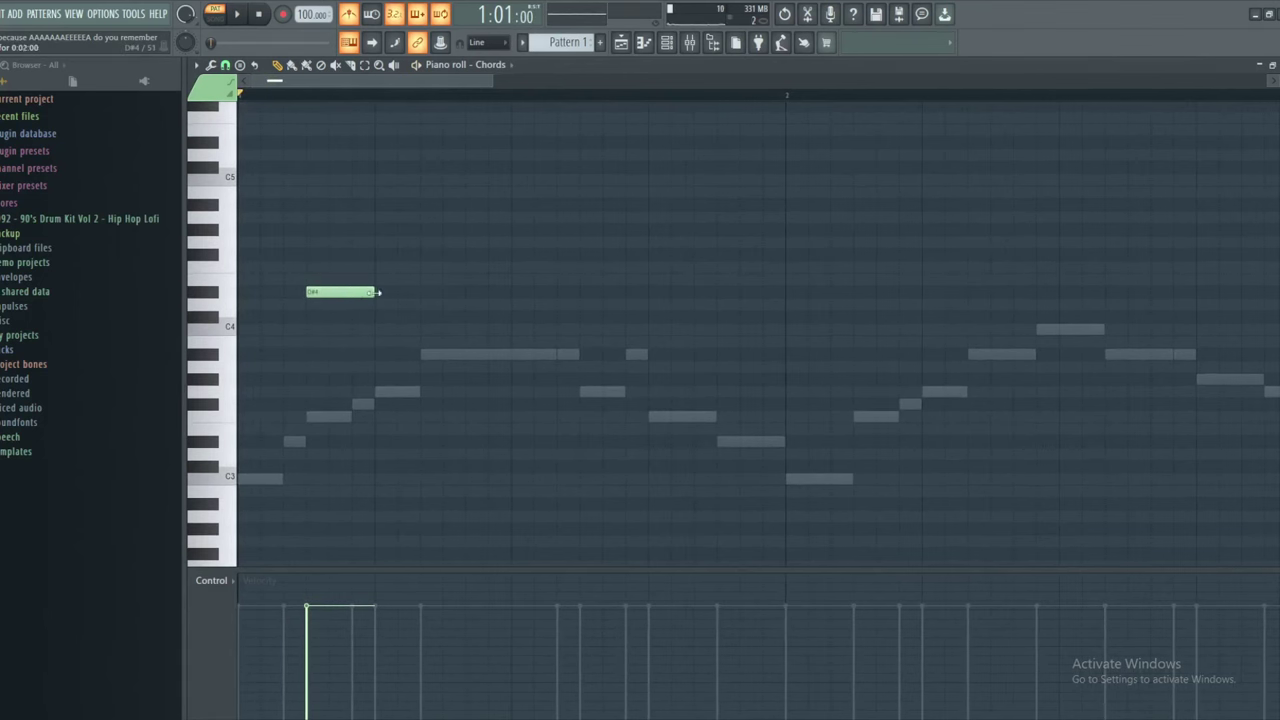
pyautogui.click(320, 241)
pyautogui.click(320, 204)
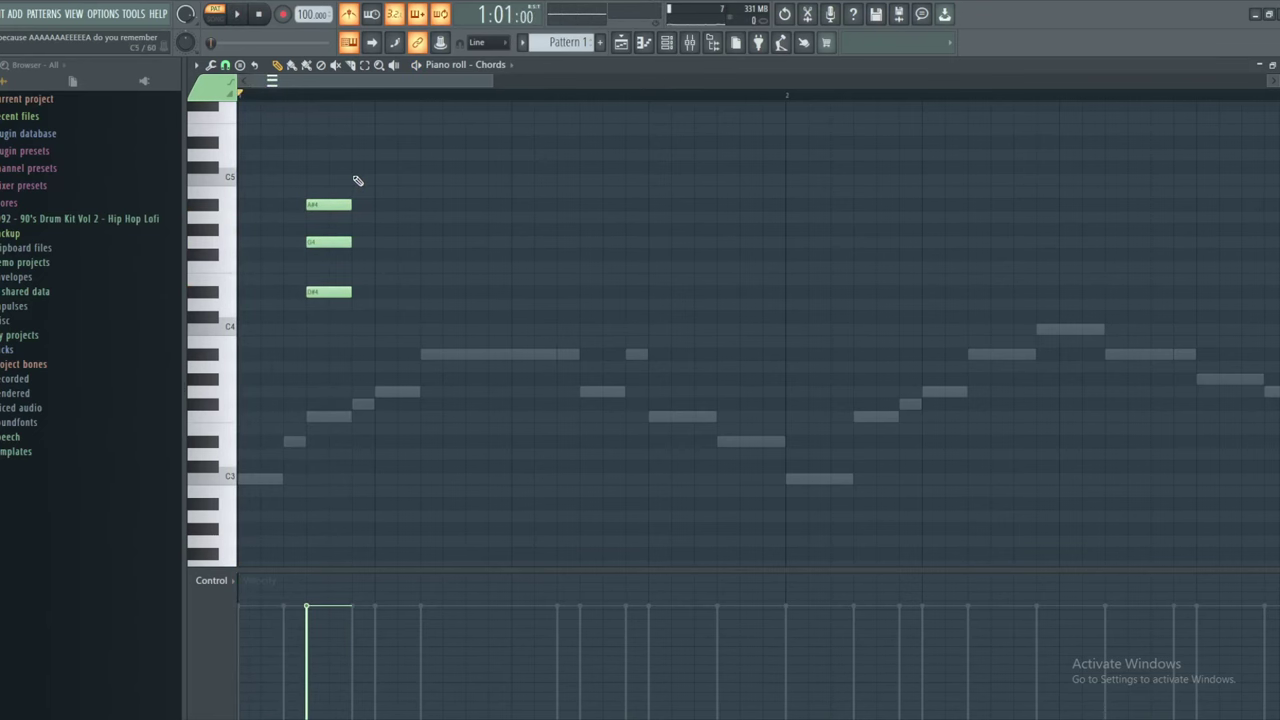
# Copy the chord to the start of the long A#3 bass note in bar 1 and stretch the copy to double length
pyautogui.moveTo(356, 79); pyautogui.dragTo(358, 74)
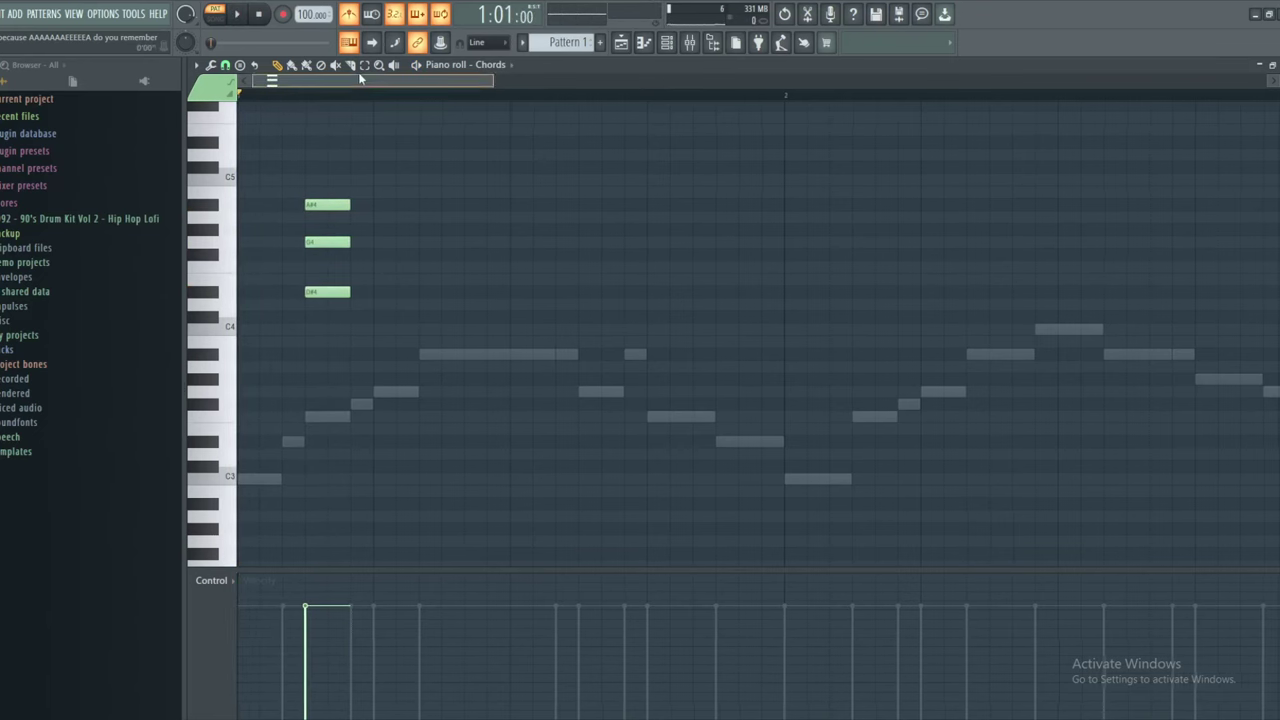
pyautogui.click(364, 66)
pyautogui.moveTo(424, 327); pyautogui.dragTo(241, 83)
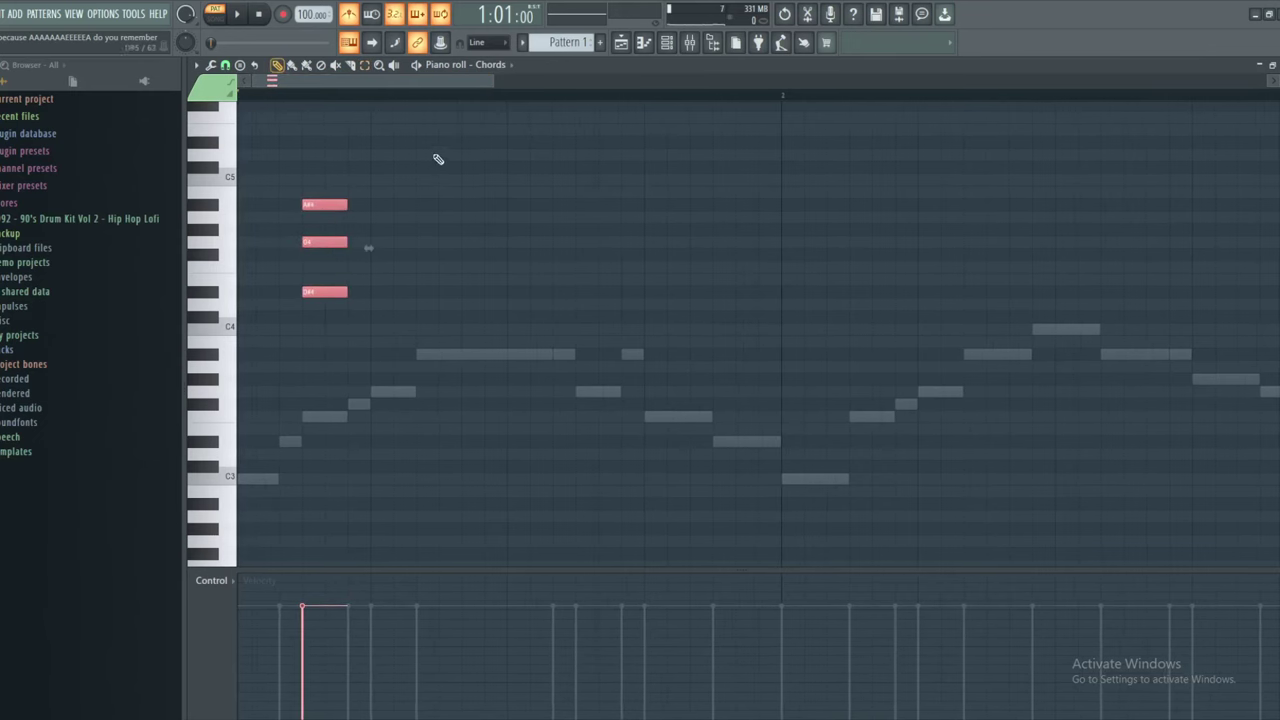
pyautogui.moveTo(438, 159); pyautogui.dragTo(440, 214)
pyautogui.keyDown('shift'); pyautogui.moveTo(322, 226); pyautogui.dragTo(356, 227); pyautogui.keyUp('shift')
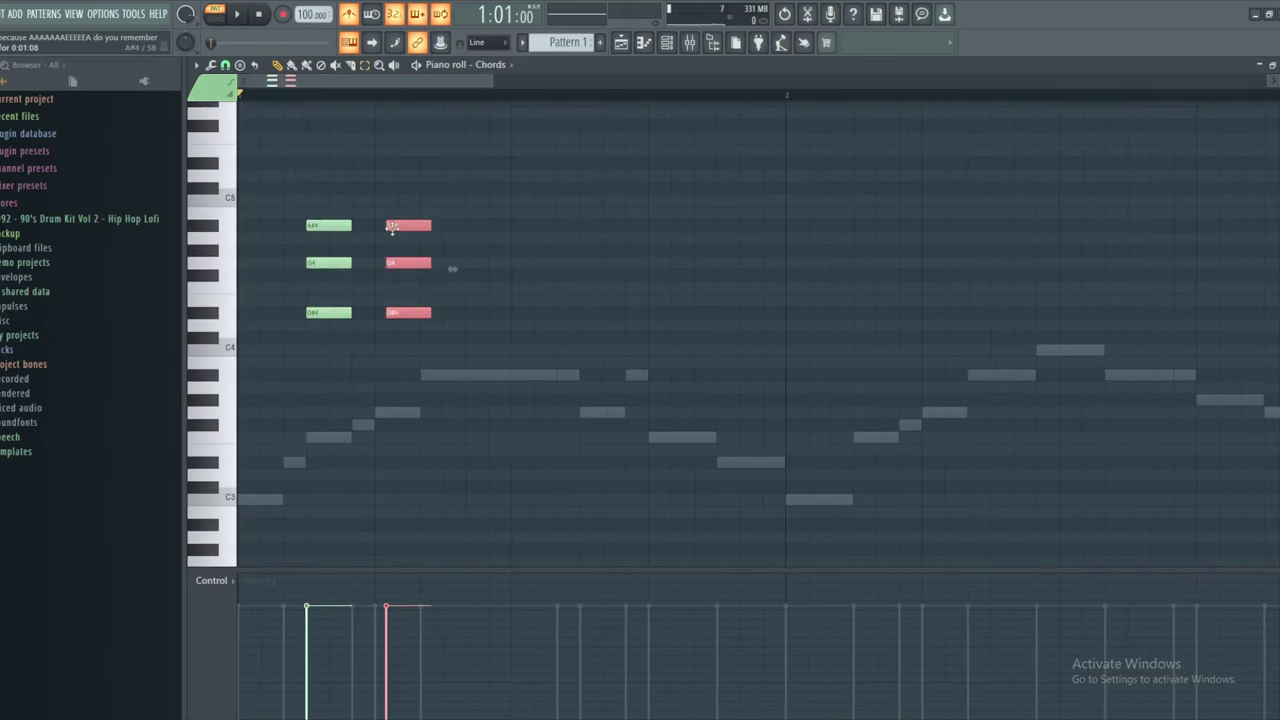
pyautogui.scroll(2, 373, 221)
pyautogui.hotkey('ctrl', 'z')
pyautogui.moveTo(530, 212)
pyautogui.mouseDown()
pyautogui.moveTo(449, 220)
pyautogui.moveTo(551, 223)
pyautogui.mouseUp()
pyautogui.hotkey('ctrl', 'z')
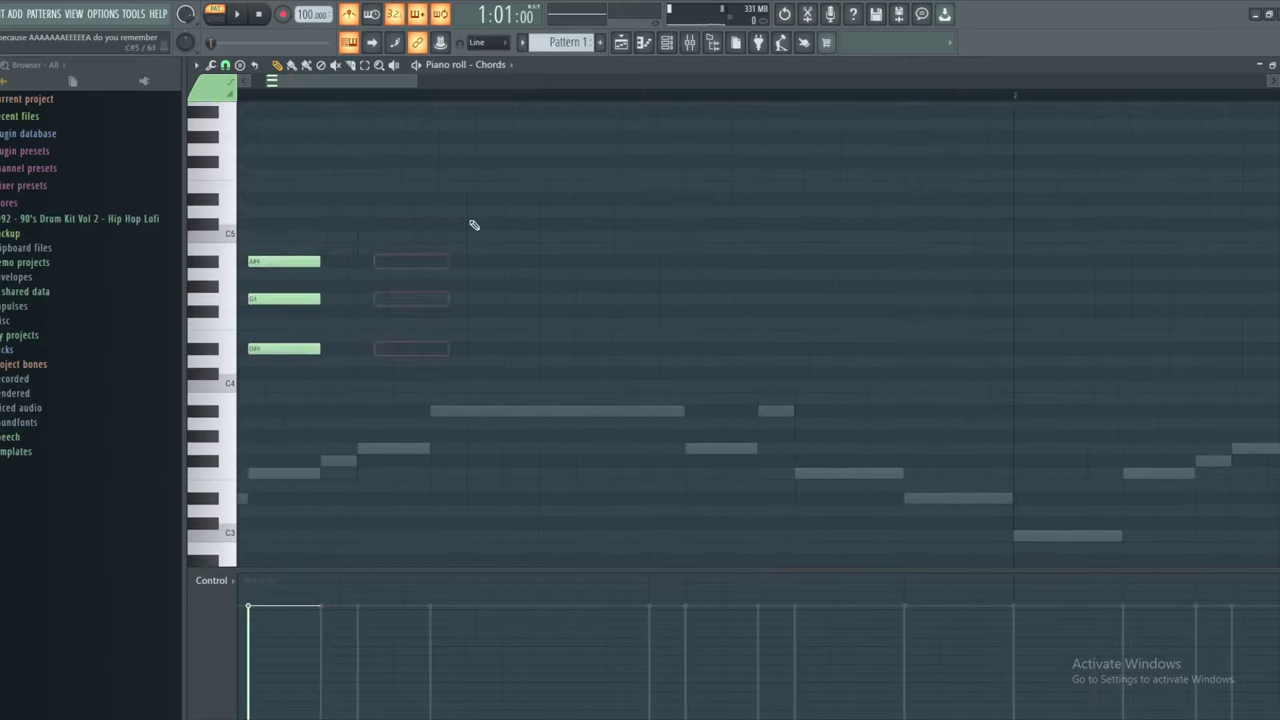
pyautogui.moveTo(474, 226); pyautogui.dragTo(573, 239)
pyautogui.hotkey('ctrl', 'z')
pyautogui.moveTo(477, 279); pyautogui.dragTo(673, 276)
# Play the start of bar 1 repeatedly to hear the two chords over the bass line
pyautogui.press('space')
pyautogui.press('space')
pyautogui.press('space')
pyautogui.press('space')
pyautogui.press('space')
pyautogui.press('space')
pyautogui.press('space')
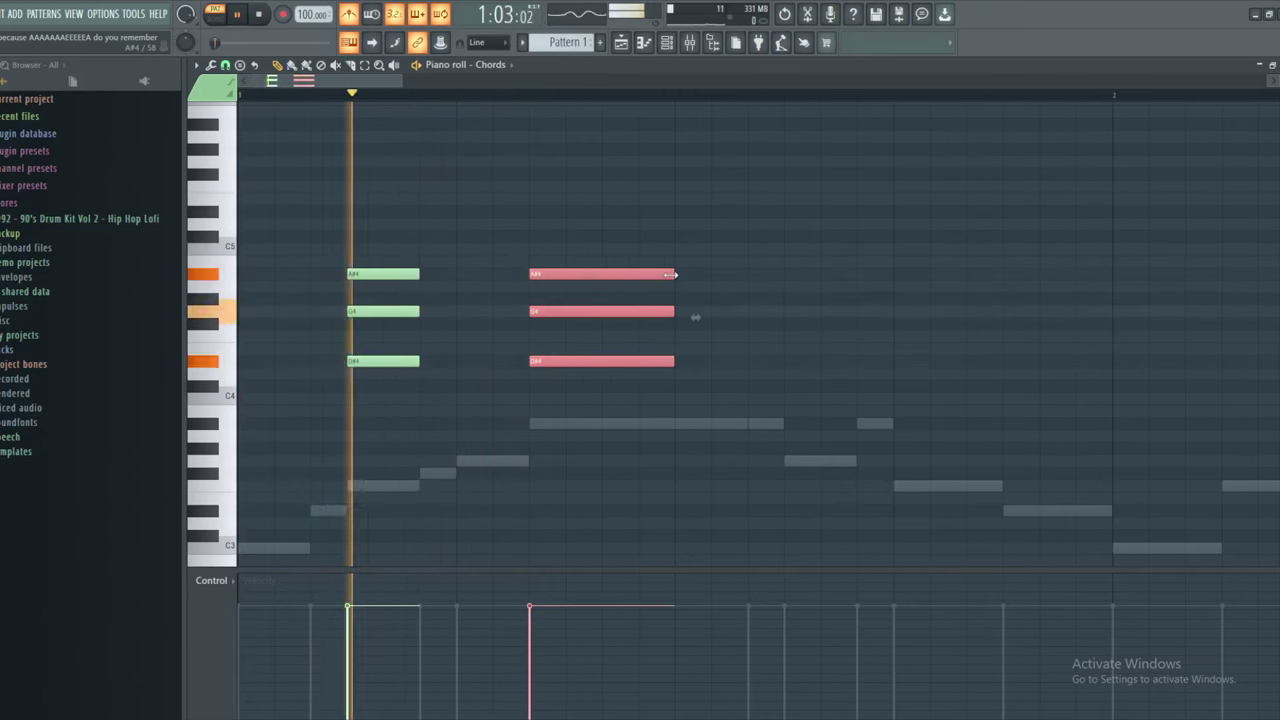
pyautogui.scroll(-2, 588, 276)
pyautogui.press('space')
# Shorten the first chord in bar 1 to half its length and play it back
pyautogui.moveTo(484, 81); pyautogui.dragTo(391, 86)
pyautogui.moveTo(396, 169); pyautogui.dragTo(405, 335)
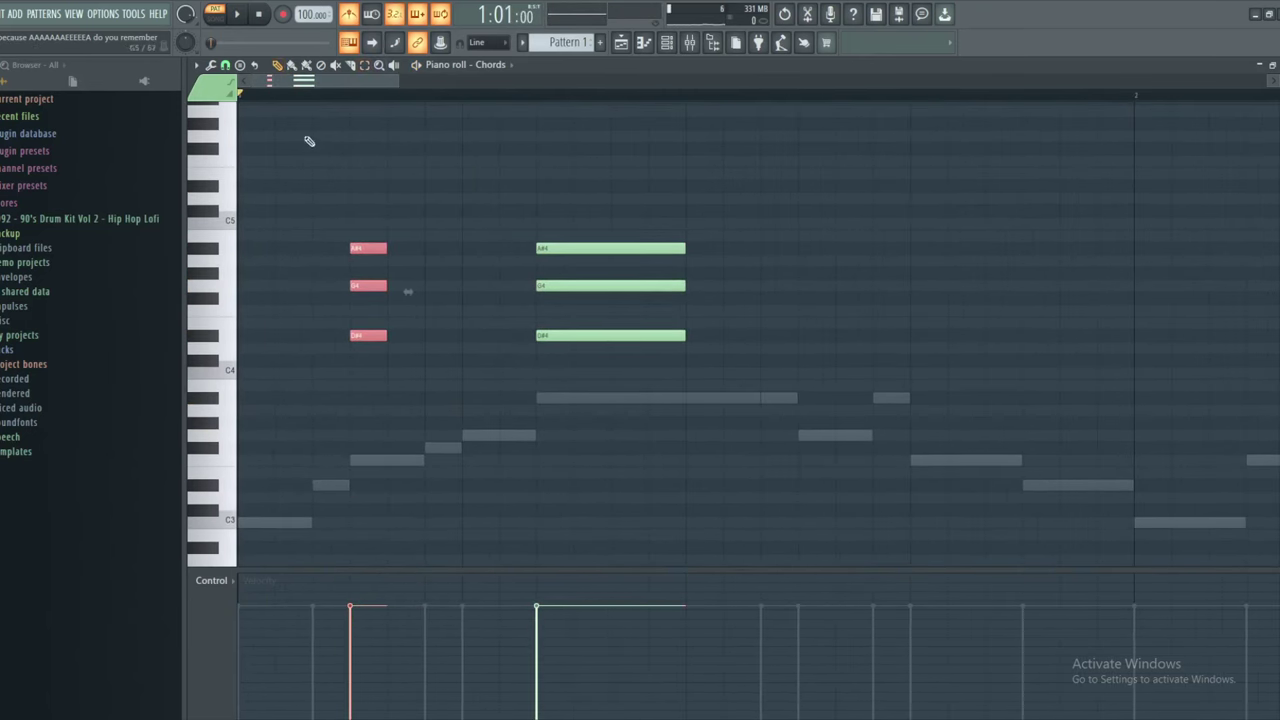
pyautogui.press('space')
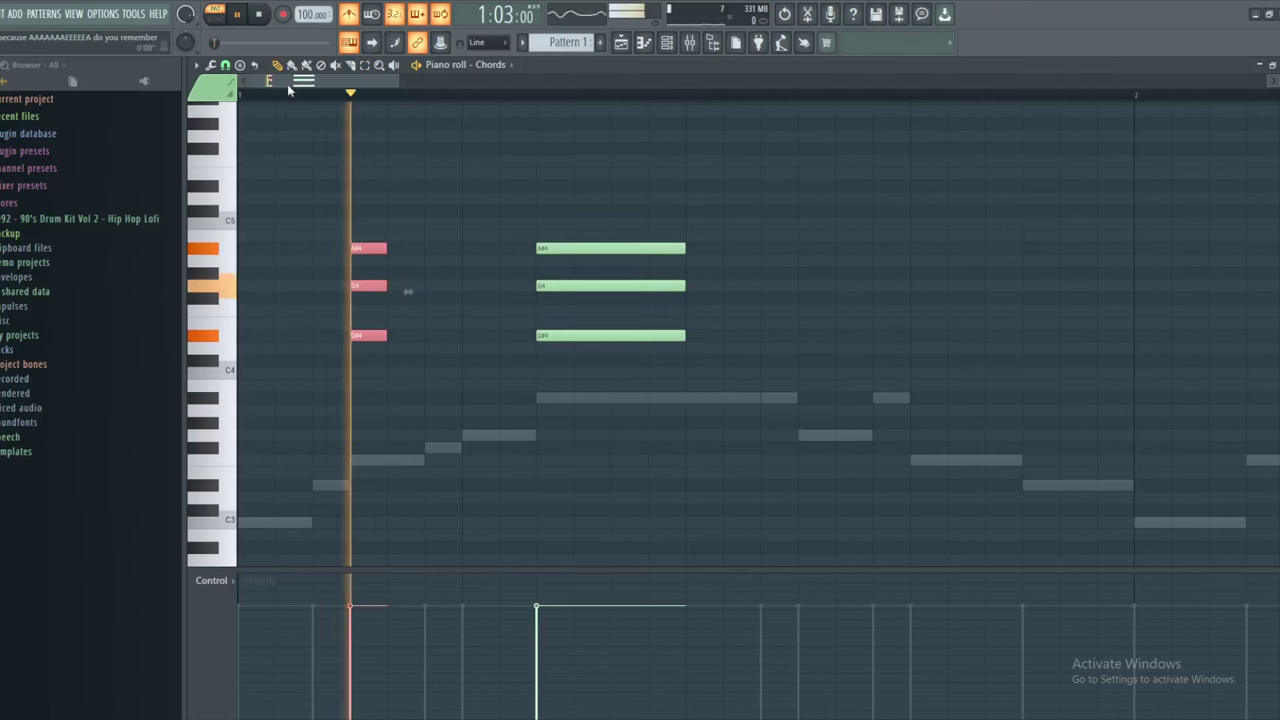
pyautogui.scroll(-2, 373, 116)
pyautogui.press('space')
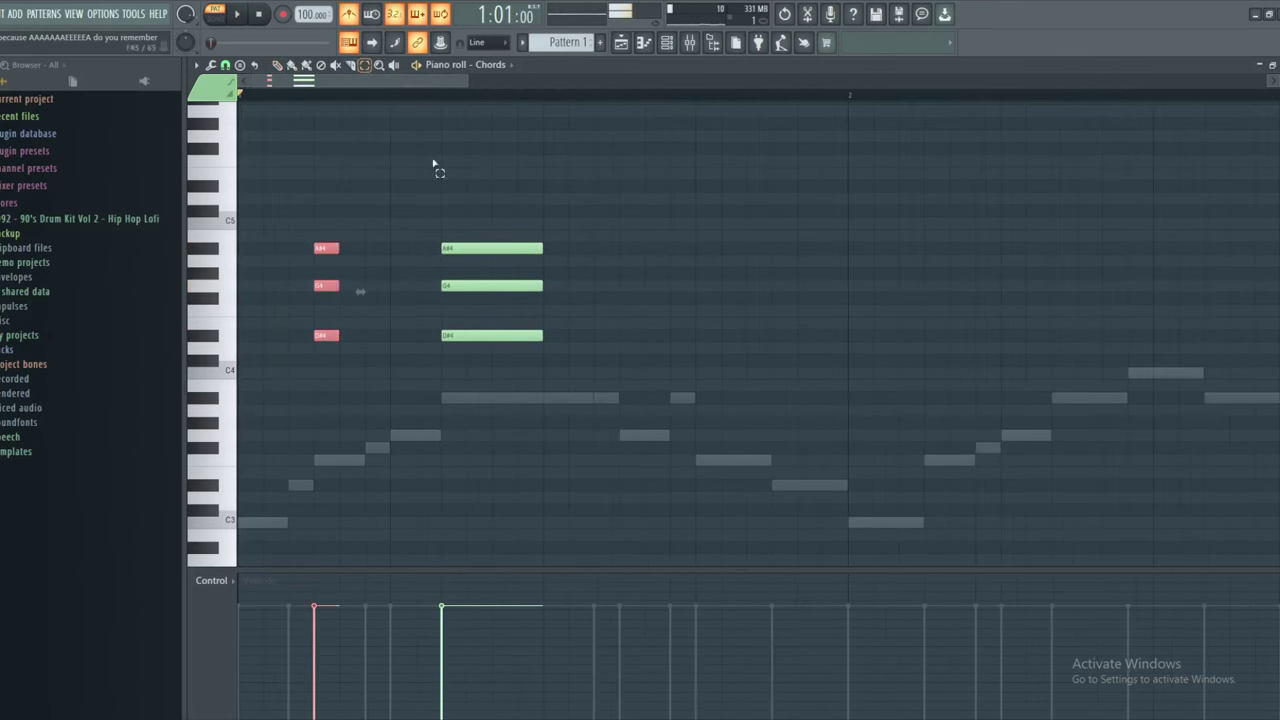
# Shorten the second chord in bar 1 to a length of 0:02:00 and play it back
pyautogui.moveTo(434, 158); pyautogui.dragTo(605, 442)
pyautogui.moveTo(545, 248); pyautogui.dragTo(519, 248)
pyautogui.press('space')
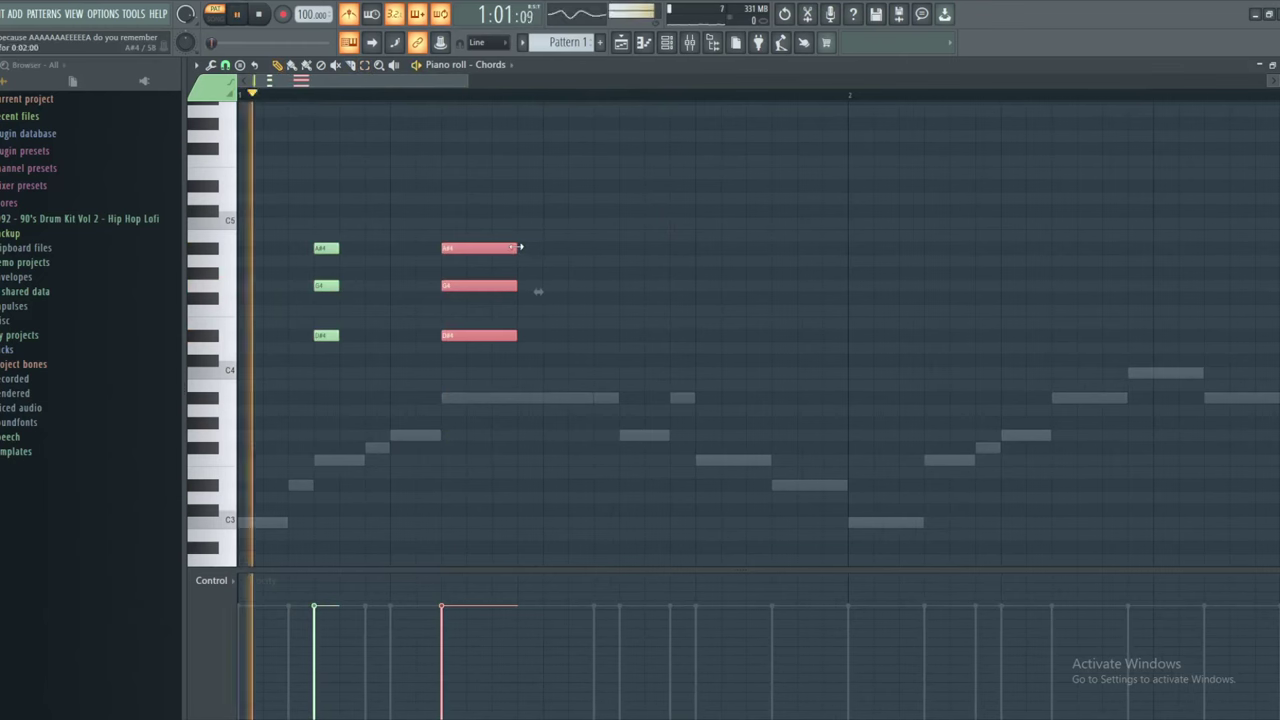
pyautogui.click(523, 217)
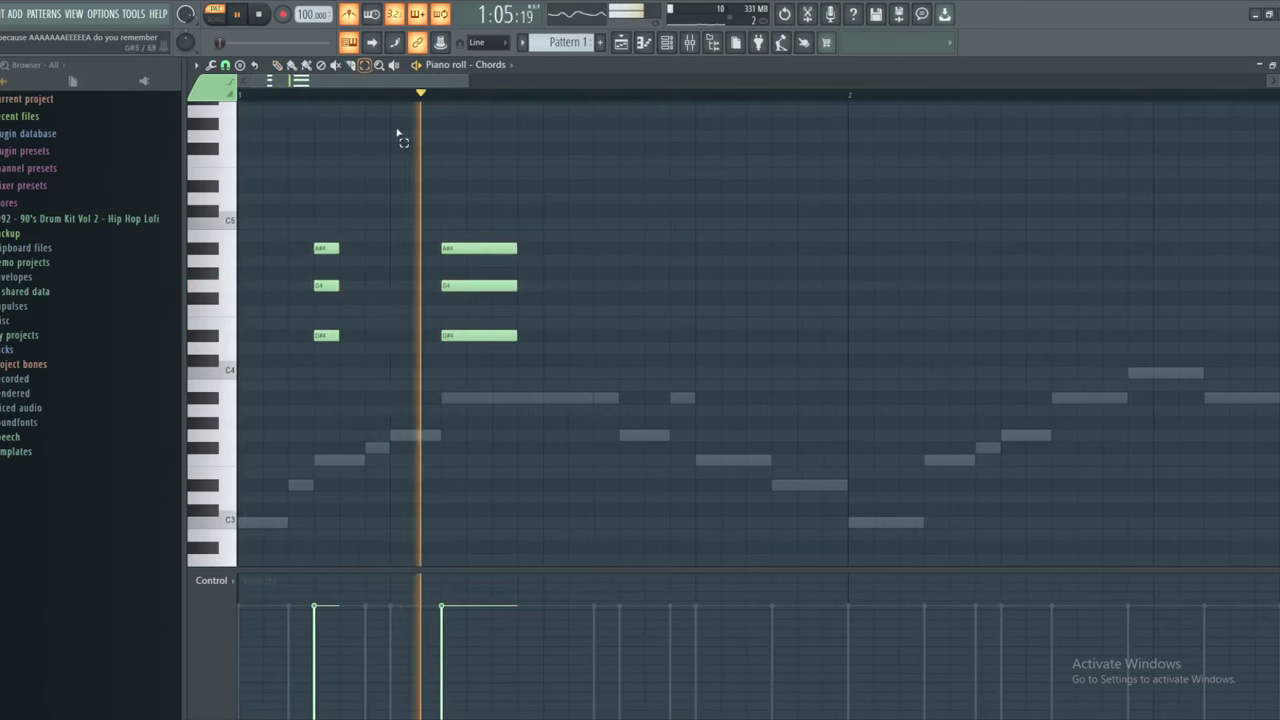
pyautogui.press('space')
# Trim the second chord to a length of 0:01:08 and play bar 1 again
pyautogui.hotkey('ctrl', 'Right')
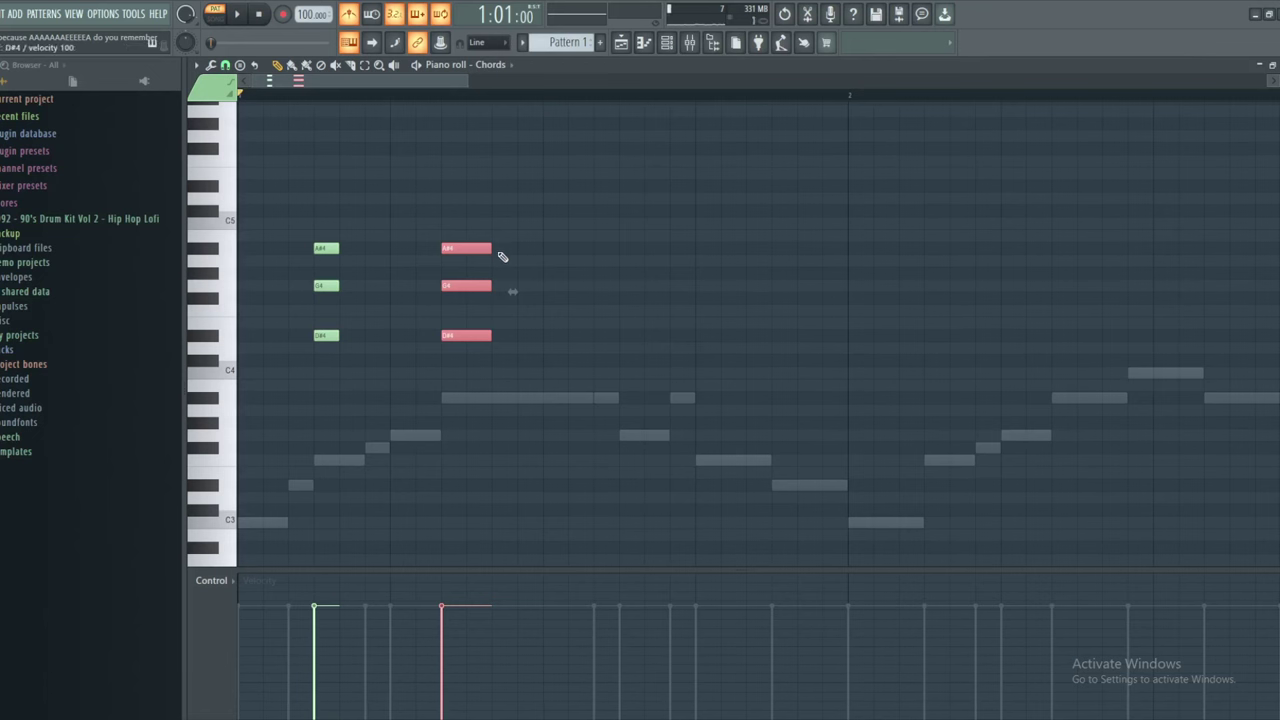
pyautogui.press('space')
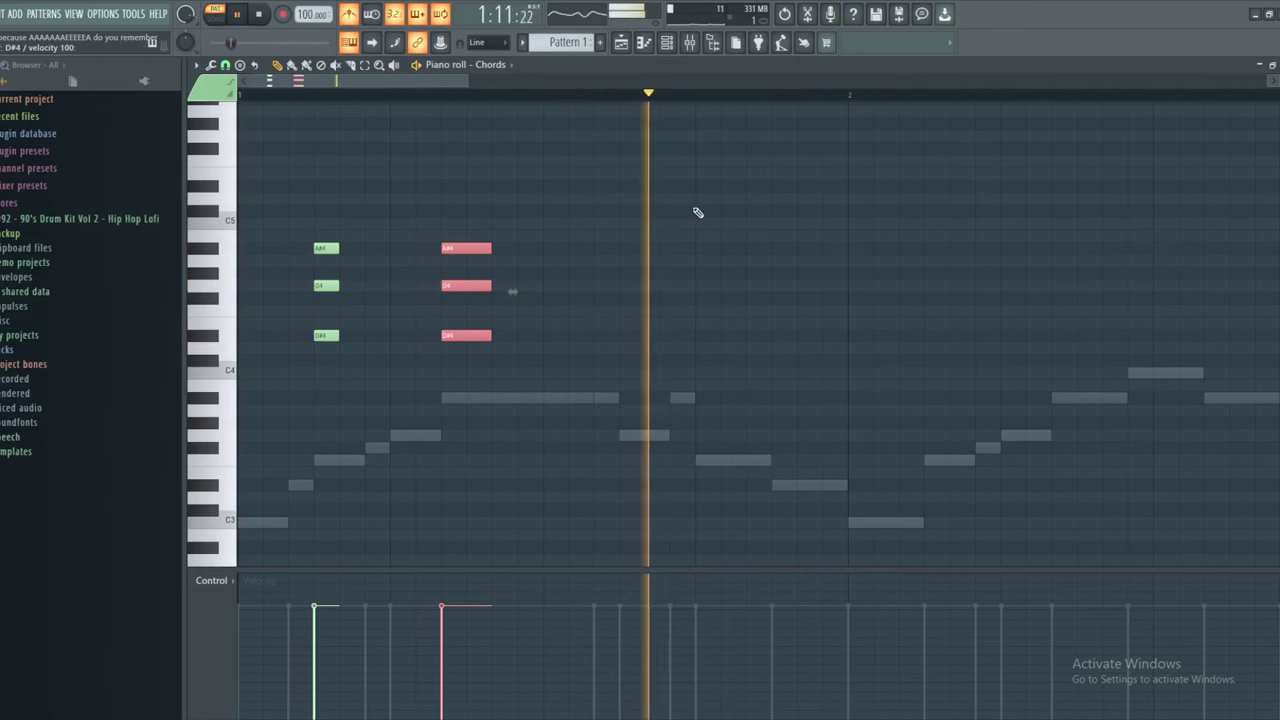
pyautogui.press('space')
pyautogui.press('space')
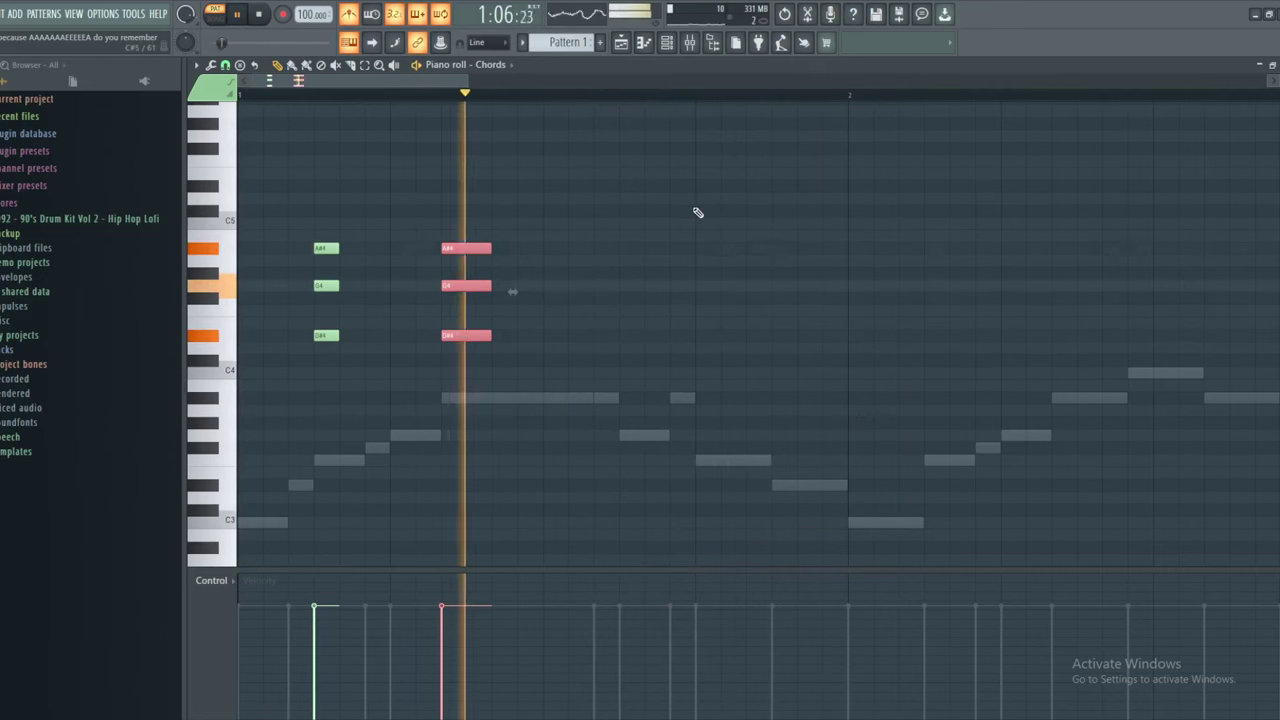
# Add a third D#4, G4 and A#4 chord of length 0:01:08, shift it one grid step earlier and play it
pyautogui.press('space')
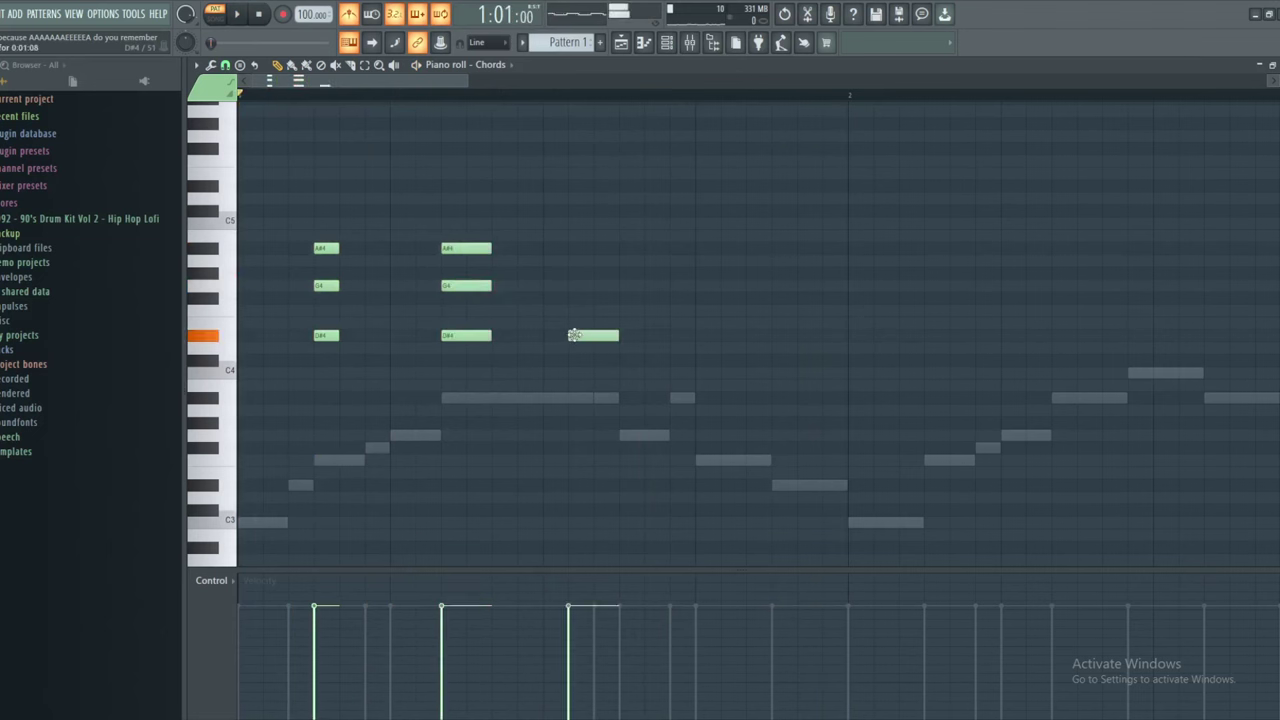
pyautogui.press('space')
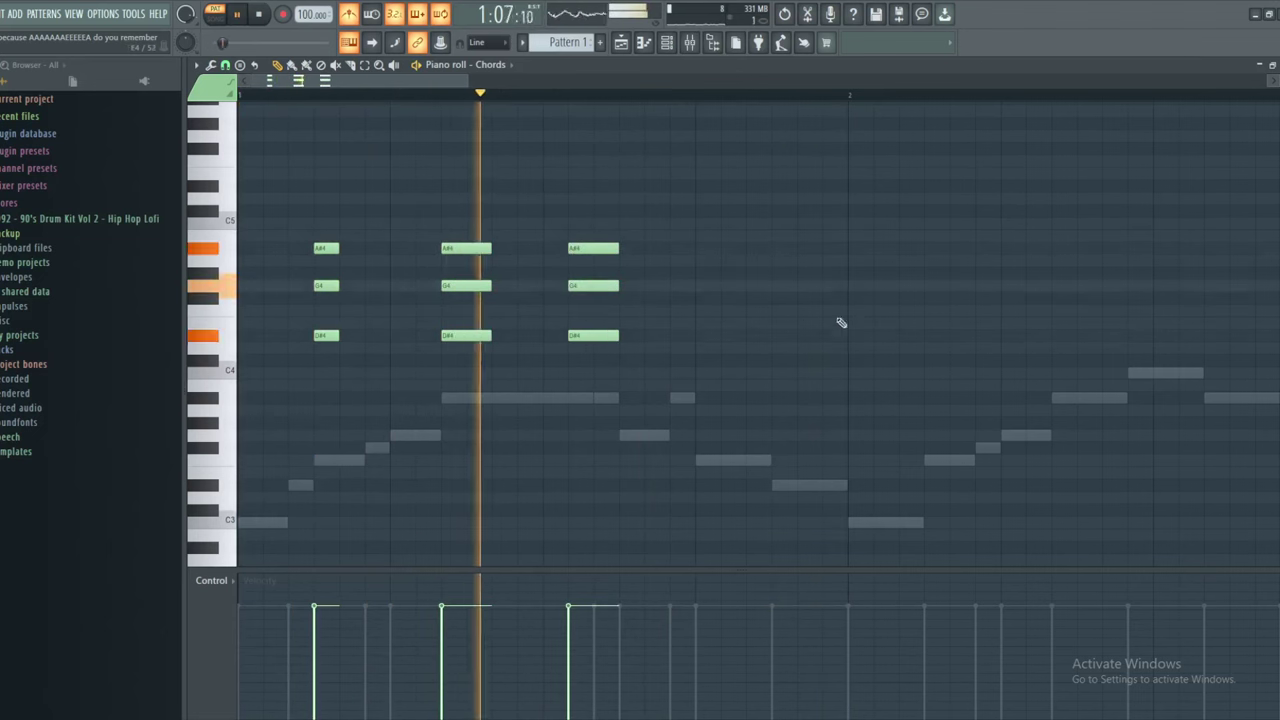
pyautogui.press('space')
pyautogui.moveTo(591, 157); pyautogui.dragTo(706, 437)
pyautogui.hotkey('shift', 'Left')
pyautogui.press('space')
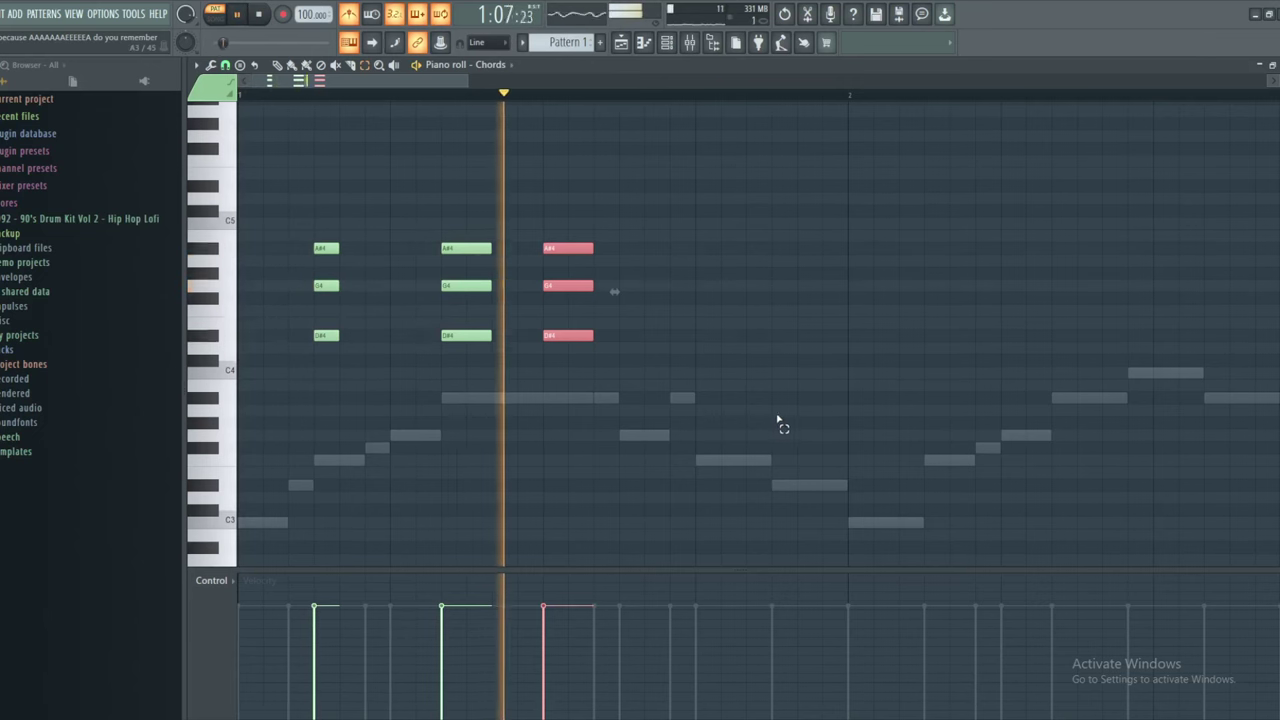
# Enter a fourth and a shorter fifth D#4, G4 and A#4 chord, the fifth over bar 1's closing D#3 bass note
pyautogui.press('space')
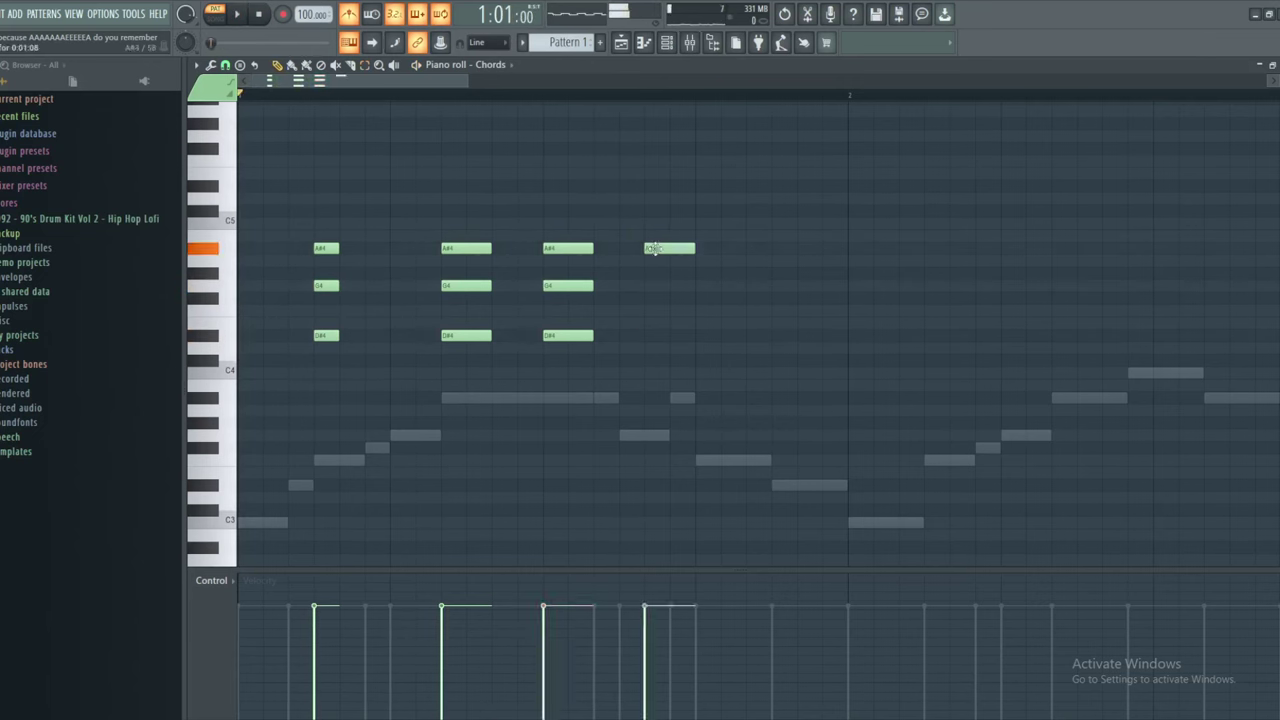
pyautogui.press('space')
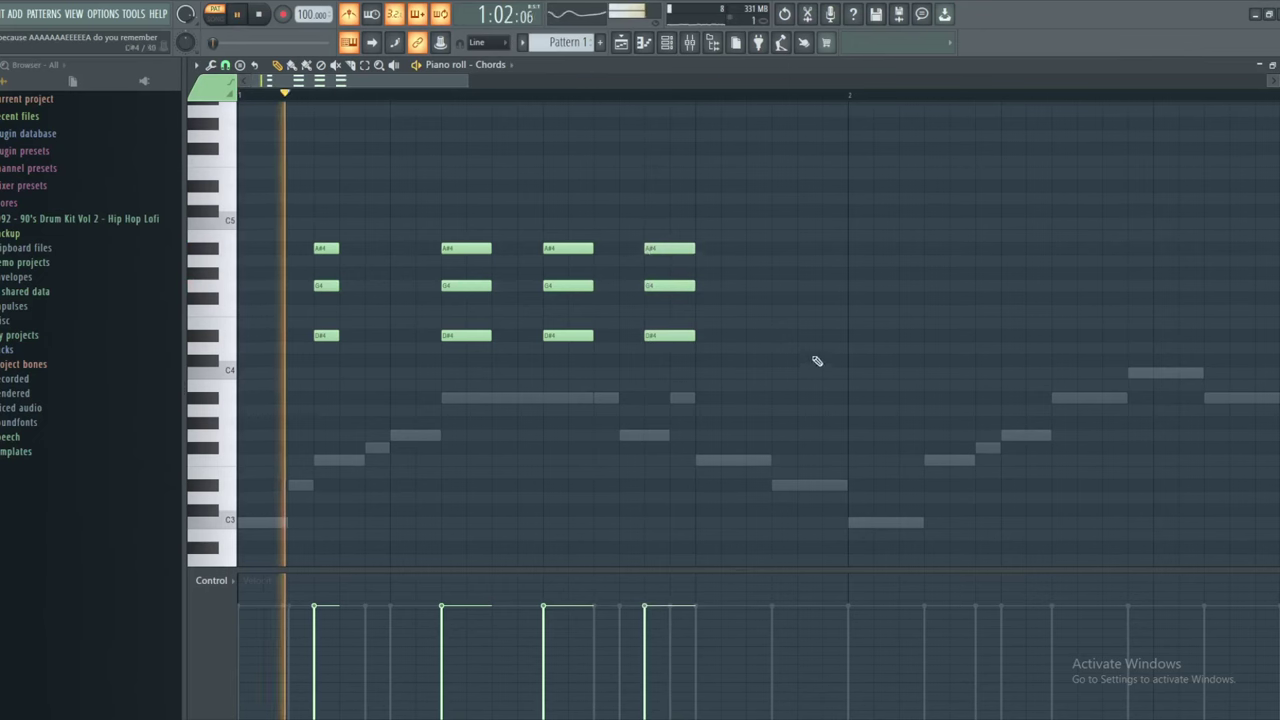
pyautogui.click(777, 335)
pyautogui.click(780, 286)
pyautogui.click(780, 248)
pyautogui.scroll(-2, 740, 228)
pyautogui.press('space')
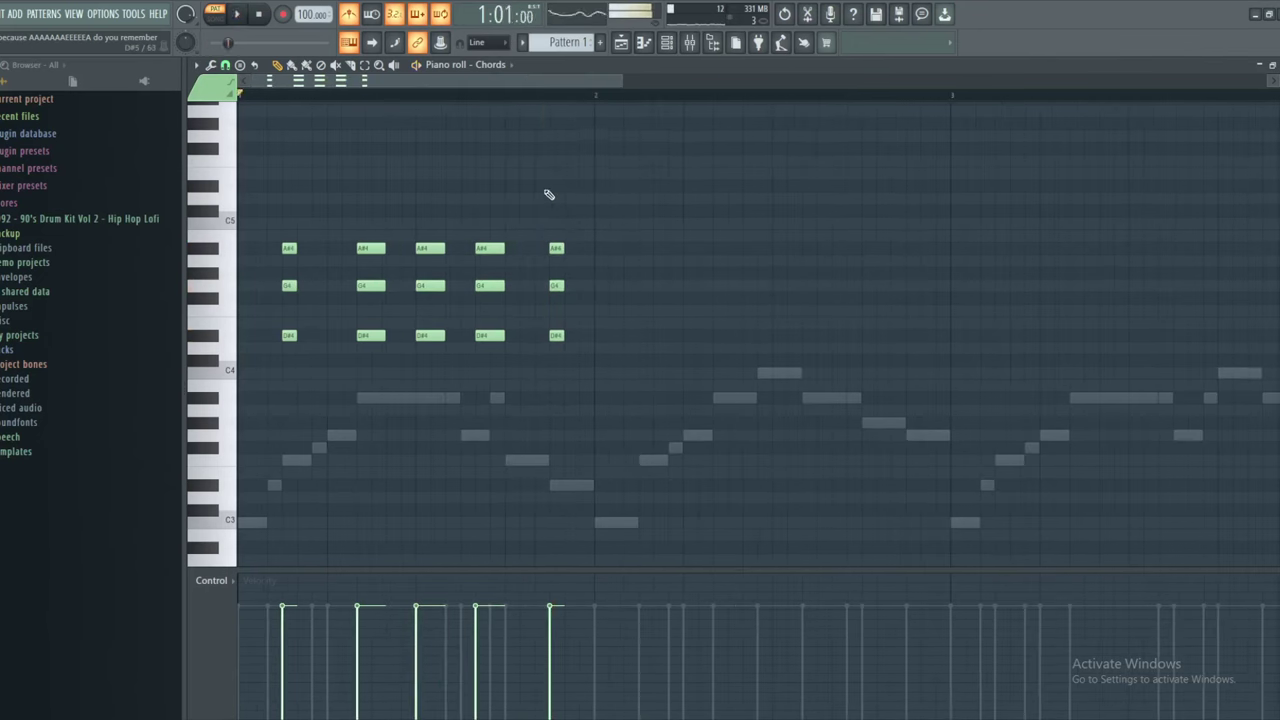
# Move the fourth chord one grid step later to start with the short A#3 bass note, and play bar 1
pyautogui.scroll(1, 548, 194)
pyautogui.press('space')
pyautogui.press('space')
pyautogui.click(365, 66)
pyautogui.moveTo(480, 238); pyautogui.dragTo(528, 394)
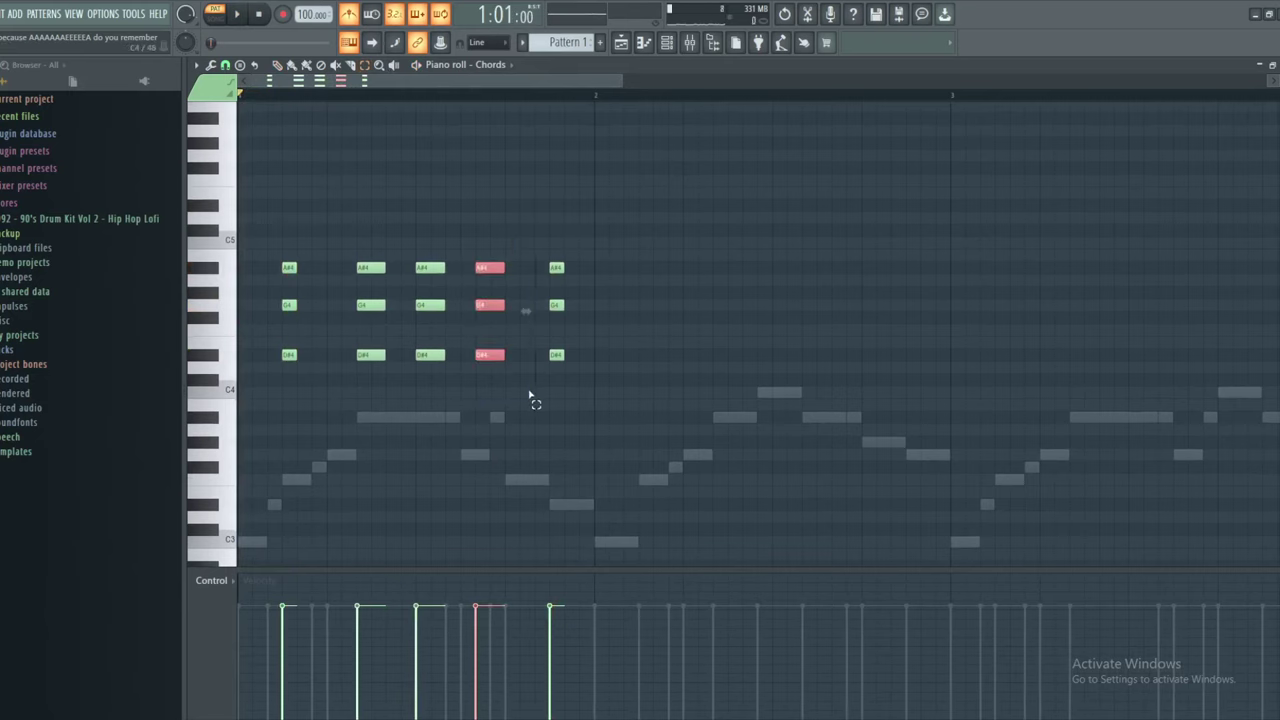
pyautogui.hotkey('shift', 'Right')
pyautogui.press('space')
pyautogui.scroll(1, 560, 320)
pyautogui.click(680, 284)
pyautogui.click(278, 66)
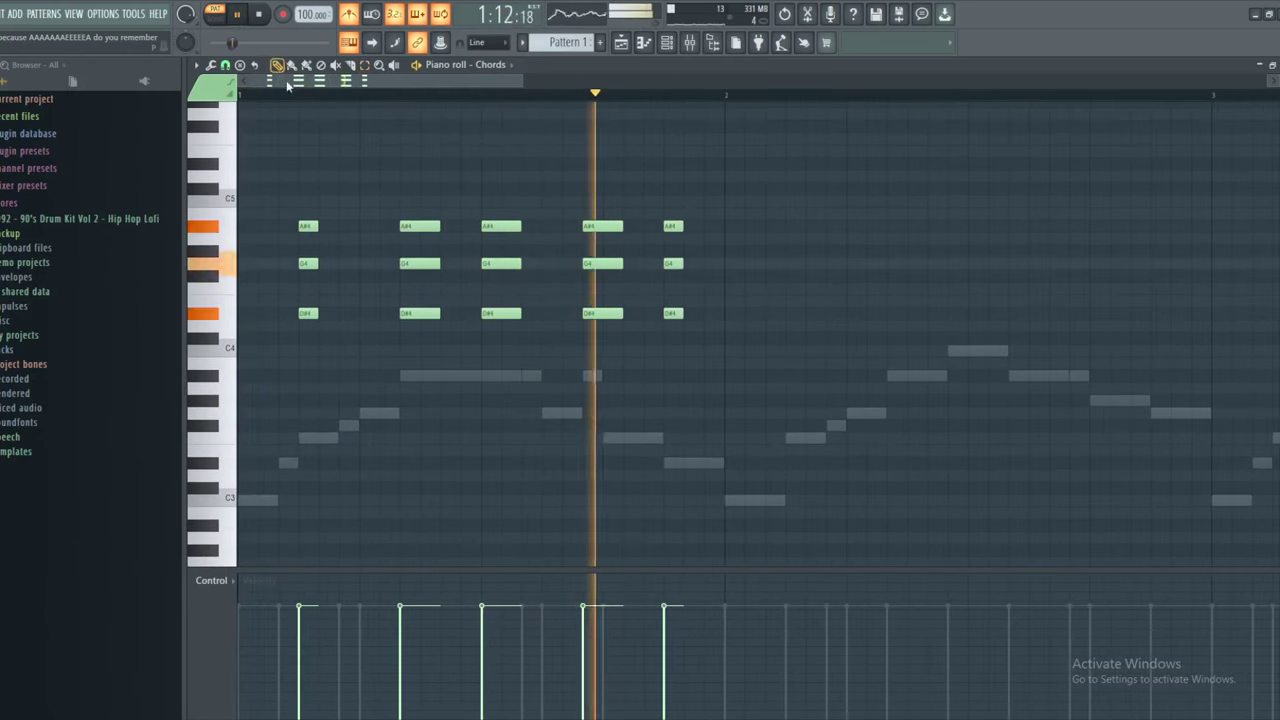
pyautogui.scroll(1, 416, 167)
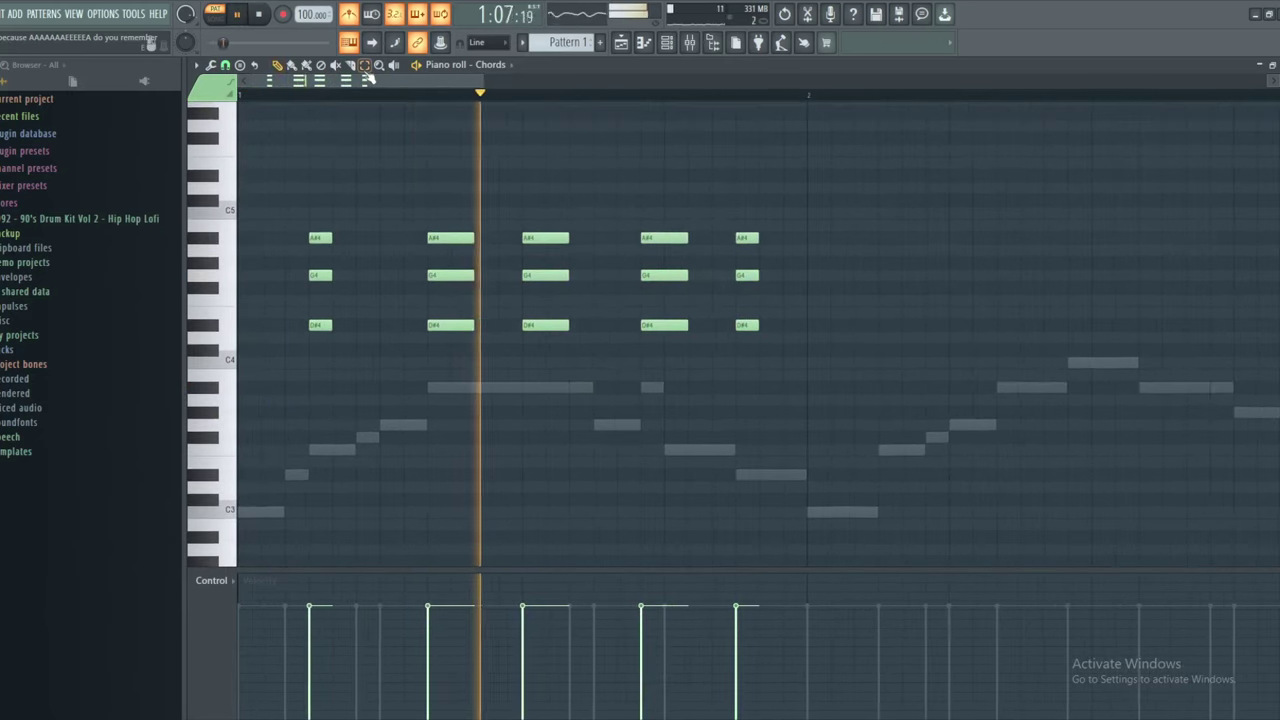
# Lengthen the third and fourth chords in bar 1 by one grid step each and play them back
pyautogui.press('space')
pyautogui.moveTo(522, 196); pyautogui.dragTo(588, 360)
pyautogui.press('space')
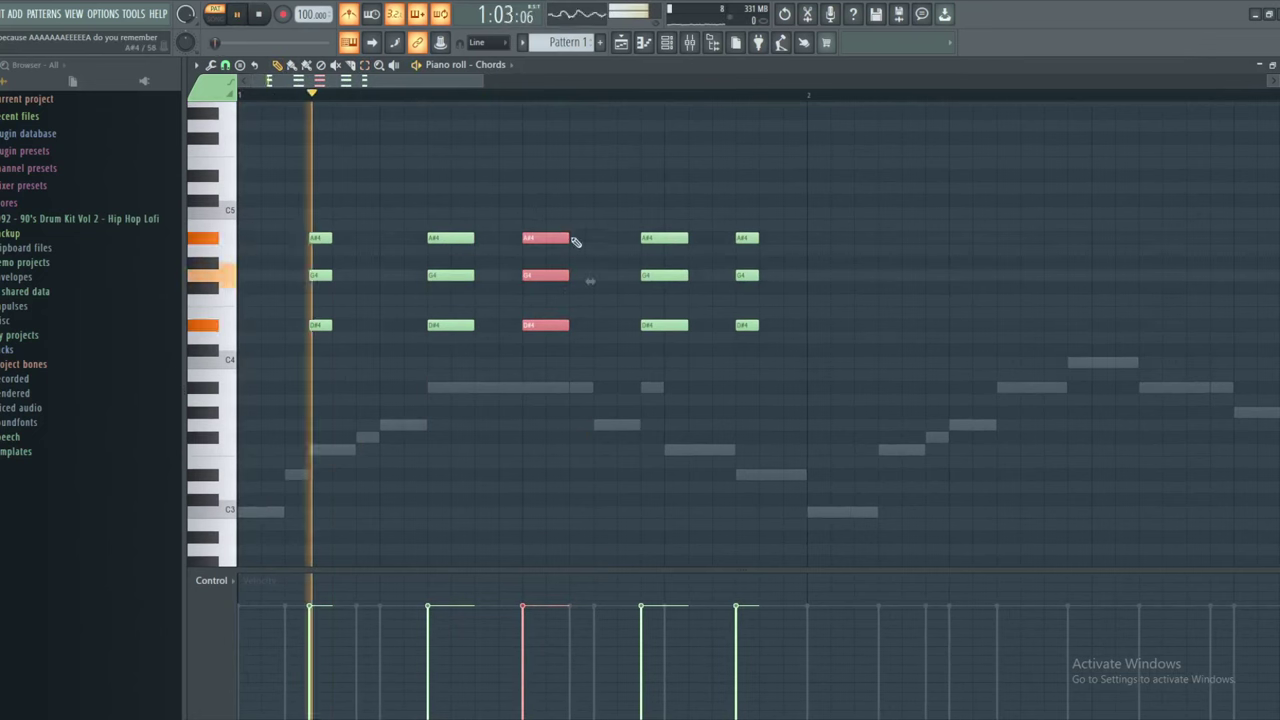
pyautogui.moveTo(571, 240)
pyautogui.mouseDown()
pyautogui.moveTo(591, 206)
pyautogui.moveTo(697, 346)
pyautogui.mouseUp()
pyautogui.click(591, 157)
pyautogui.click(278, 66)
pyautogui.press('space')
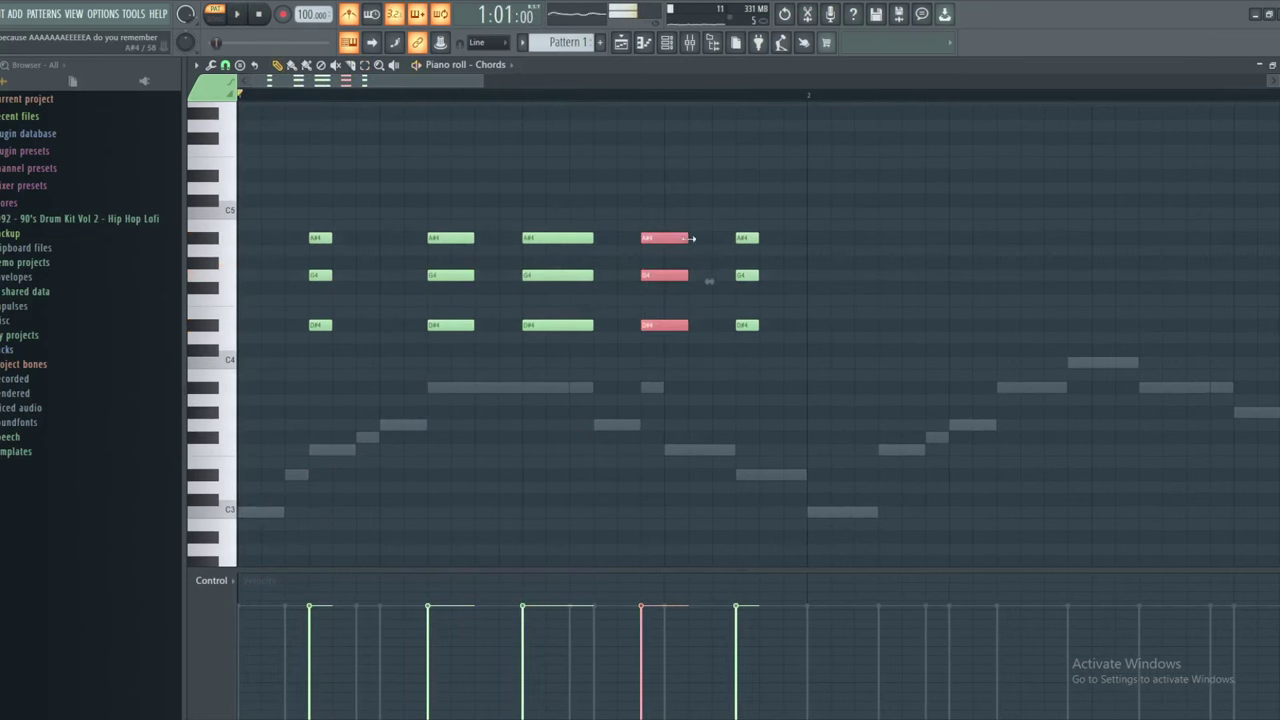
pyautogui.moveTo(692, 237); pyautogui.dragTo(712, 215)
pyautogui.click(706, 190)
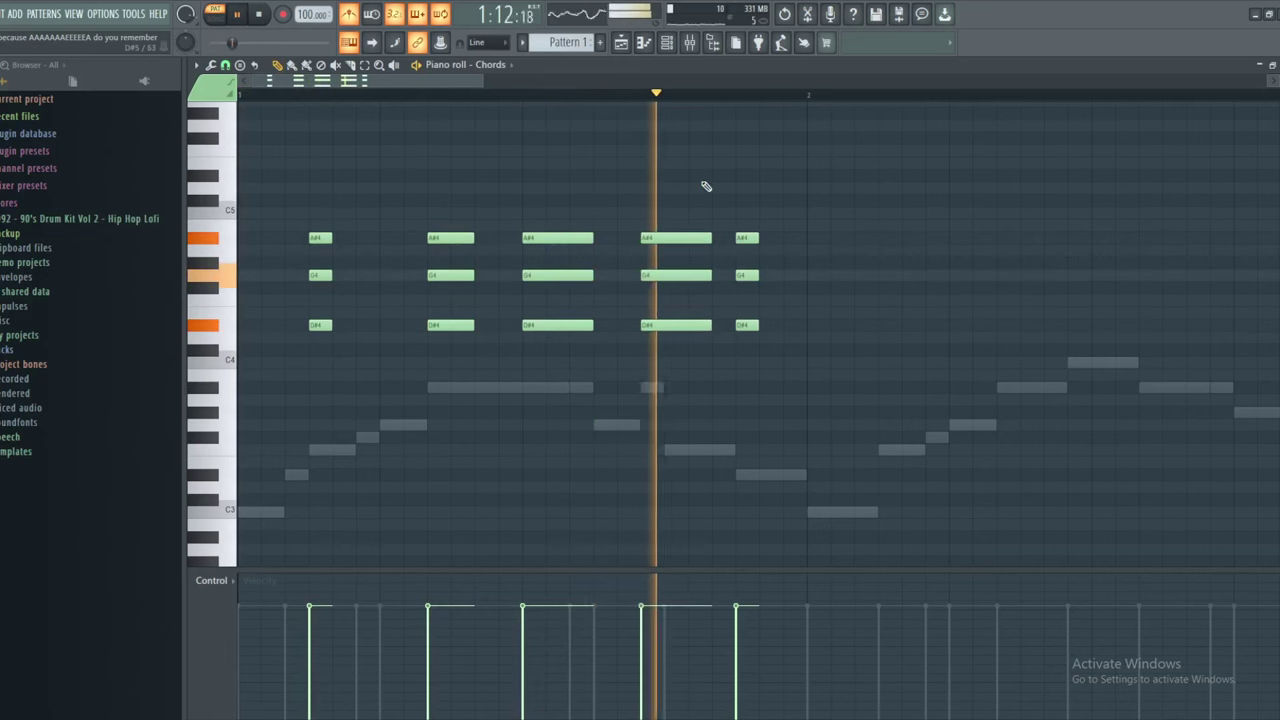
# Shorten the third chord in bar 1 to a single grid step while checking it with playback
pyautogui.click(365, 67)
pyautogui.moveTo(508, 210); pyautogui.dragTo(597, 398)
pyautogui.click(279, 66)
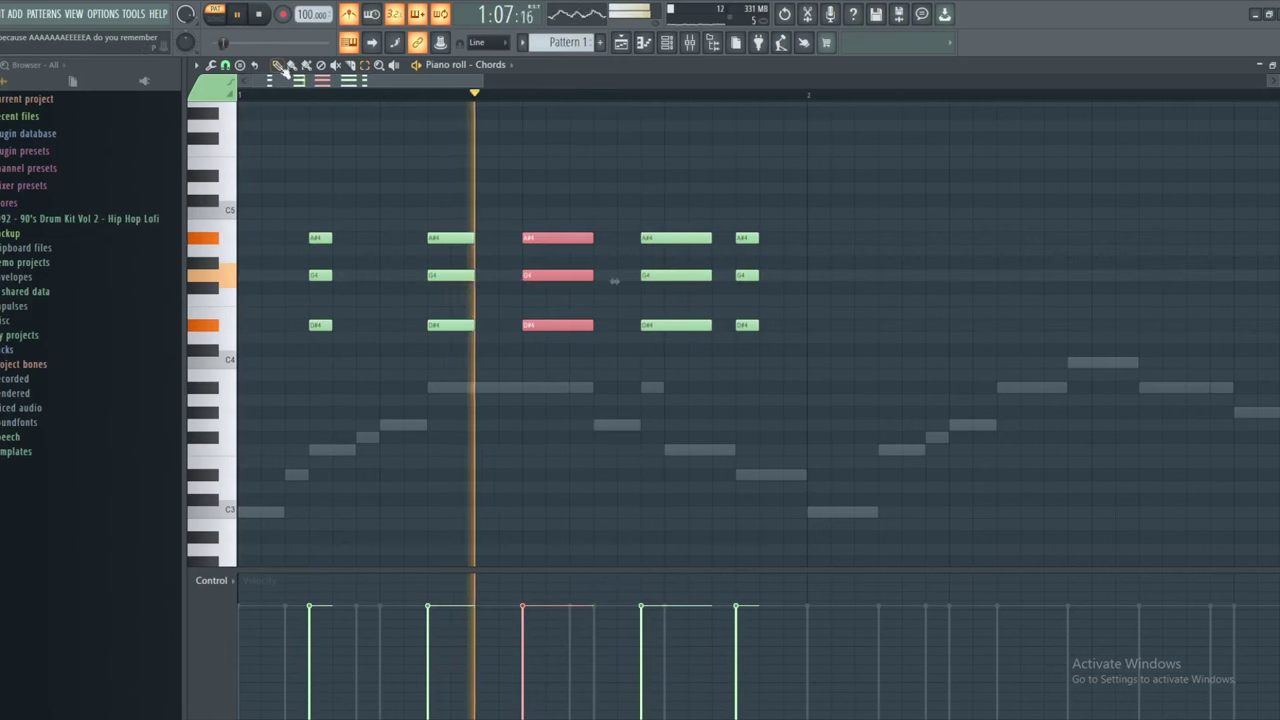
pyautogui.press('space')
pyautogui.press('space')
pyautogui.moveTo(592, 275); pyautogui.dragTo(546, 276)
pyautogui.click(594, 177)
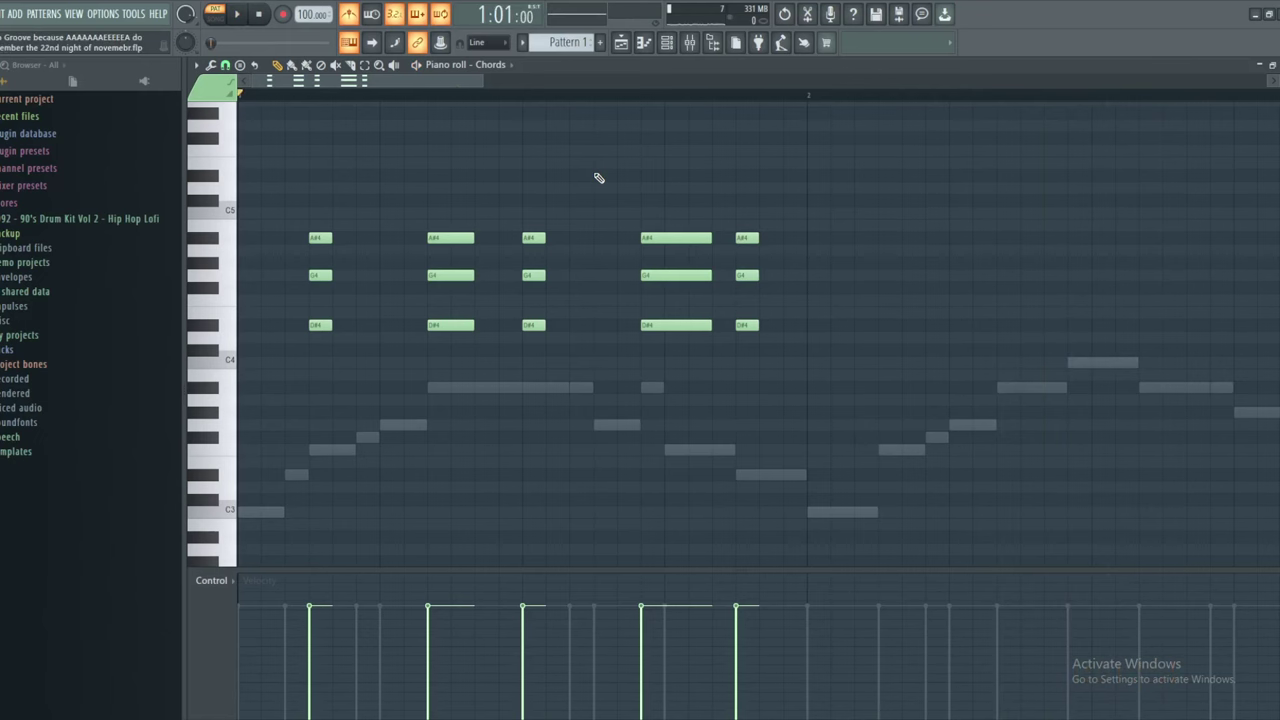
# Play back bar 1, and duplicate its five chords into bar 2
pyautogui.press('space')
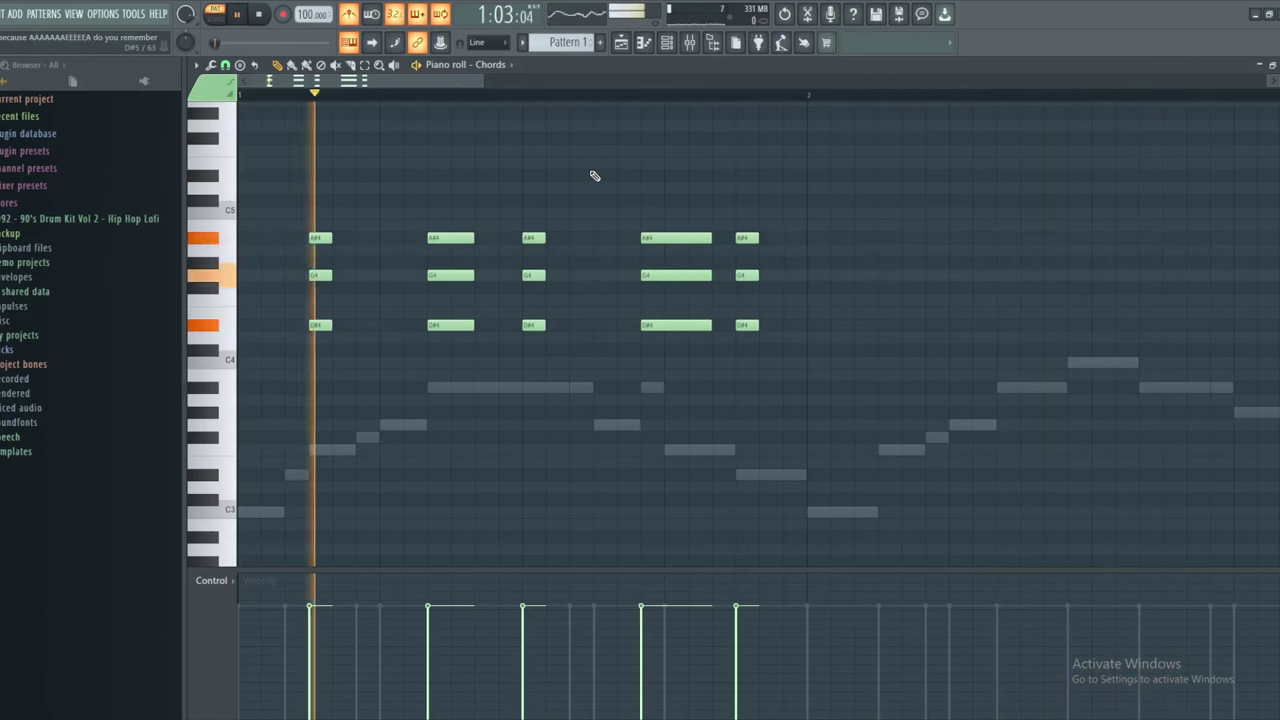
pyautogui.scroll(-2, 449, 151)
pyautogui.moveTo(615, 325); pyautogui.dragTo(280, 100)
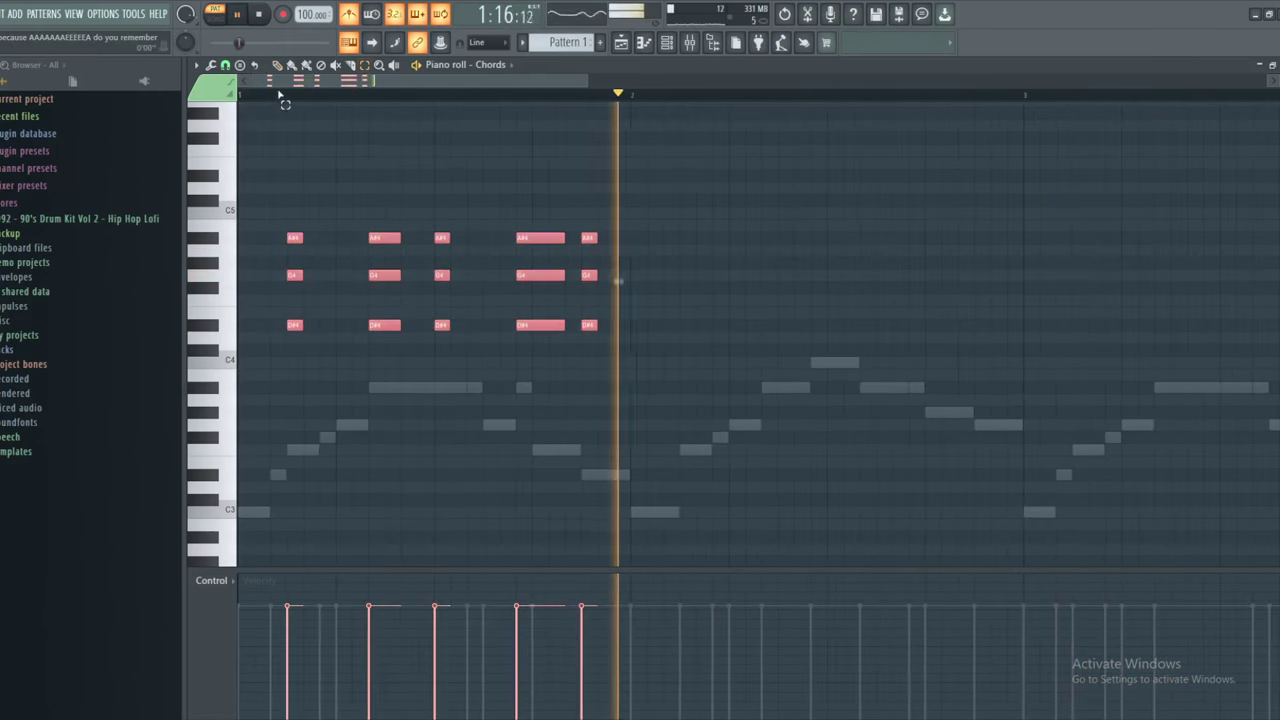
pyautogui.moveTo(631, 184); pyautogui.dragTo(604, 177)
pyautogui.hotkey('ctrl', 'b')
pyautogui.scroll(-2, 608, 197)
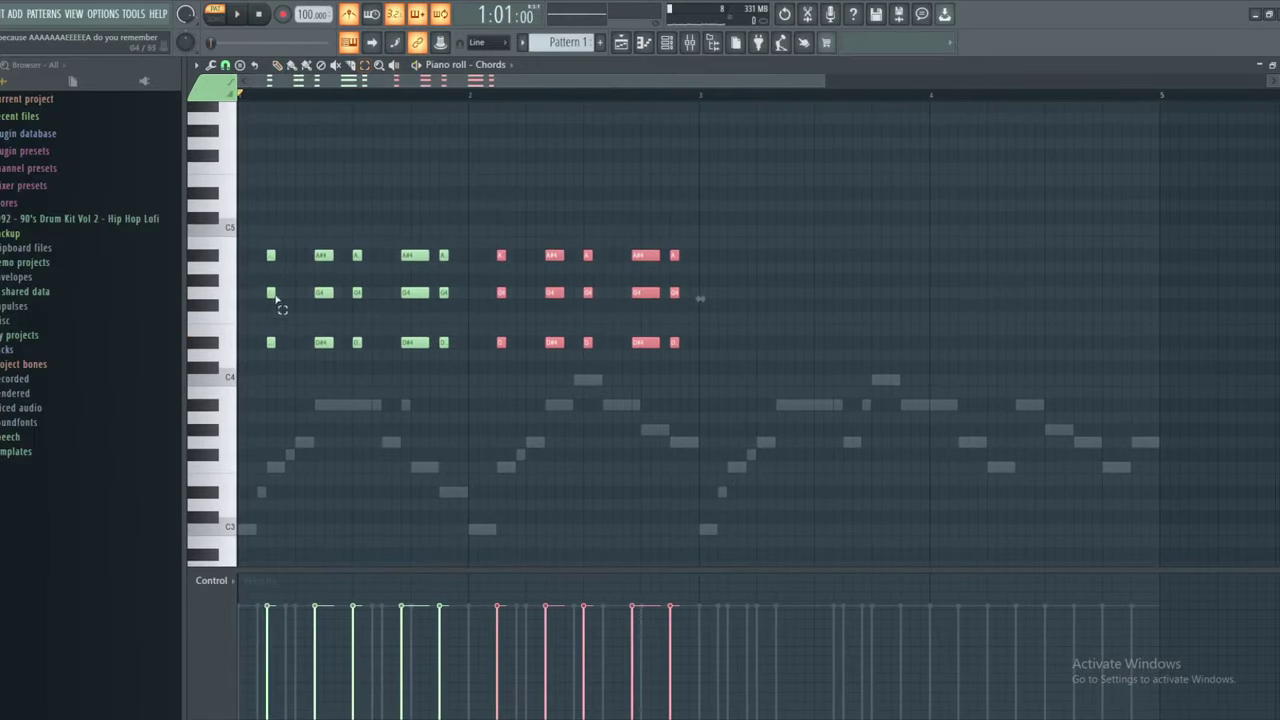
# Raise the D#4 notes of the chords in bars 1 and 2 an octave to D#5, and play them back
pyautogui.moveTo(277, 305); pyautogui.dragTo(1233, 540)
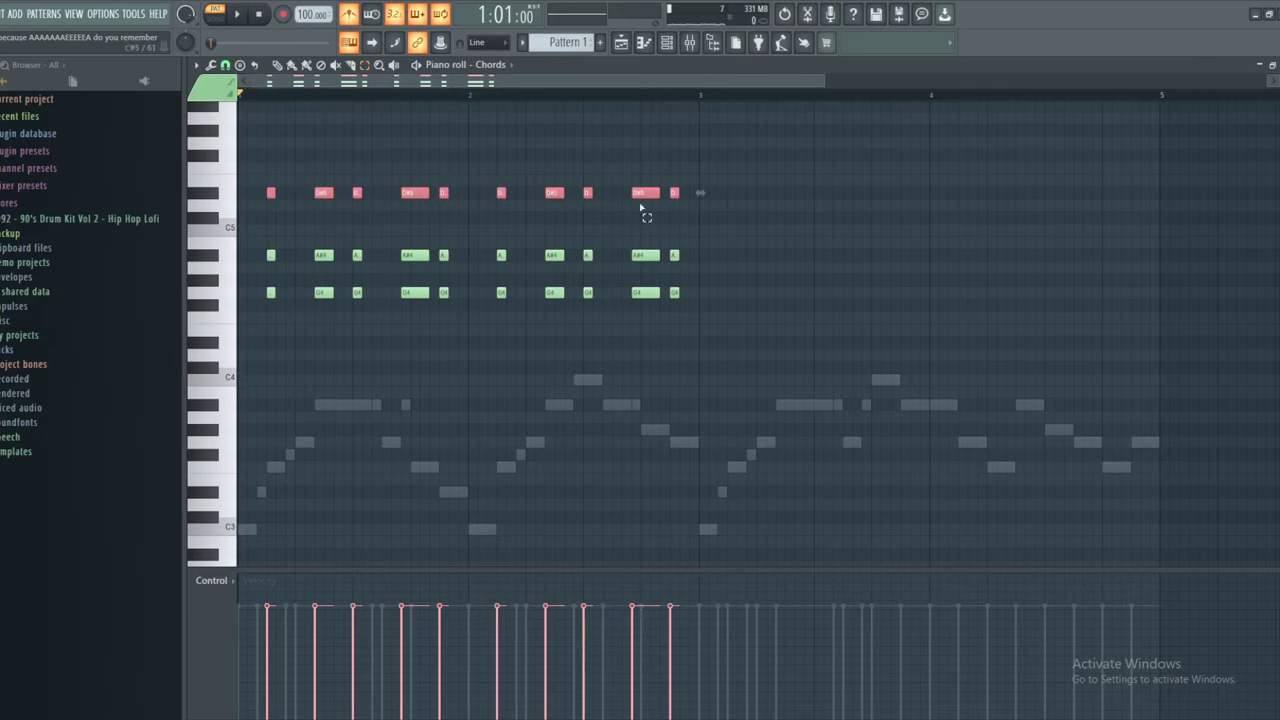
pyautogui.scroll(2, 249, 194)
pyautogui.scroll(-3, 249, 230)
pyautogui.scroll(2, 229, 215)
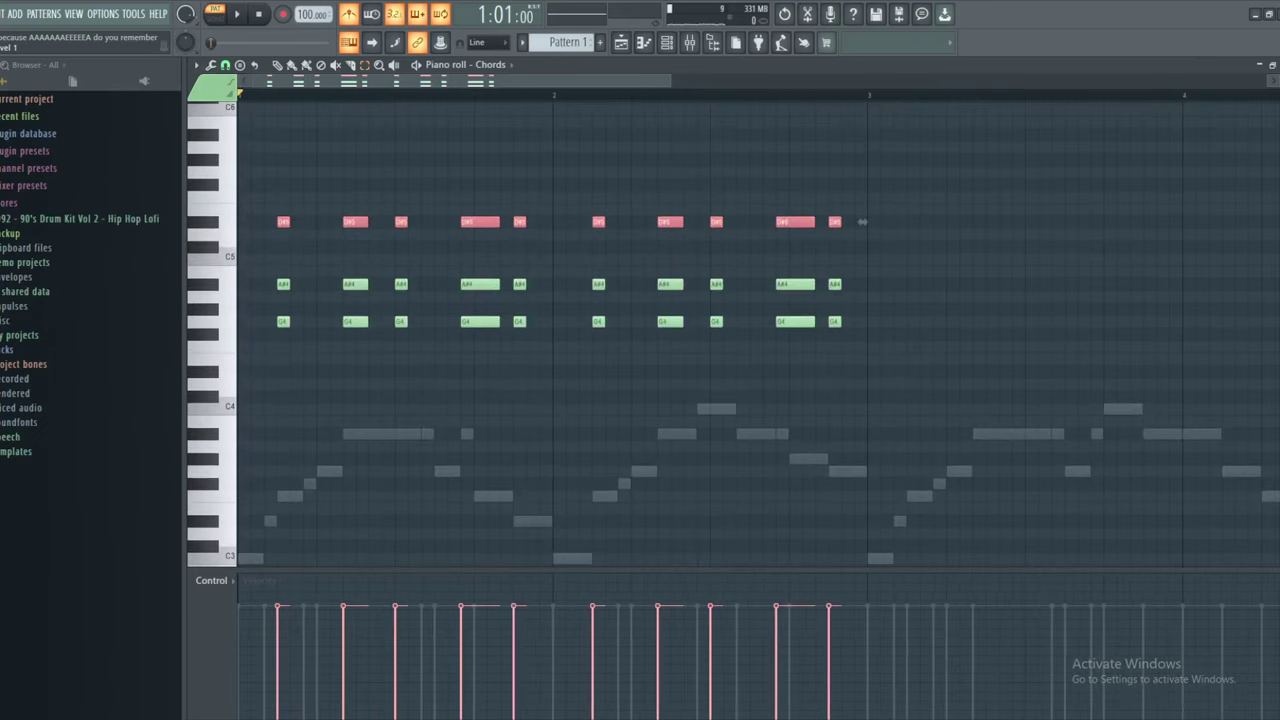
pyautogui.scroll(2, 286, 240)
pyautogui.moveTo(286, 240); pyautogui.dragTo(323, 262)
pyautogui.press('space')
pyautogui.keyDown('ctrl'); pyautogui.click(346, 134); pyautogui.keyUp('ctrl')
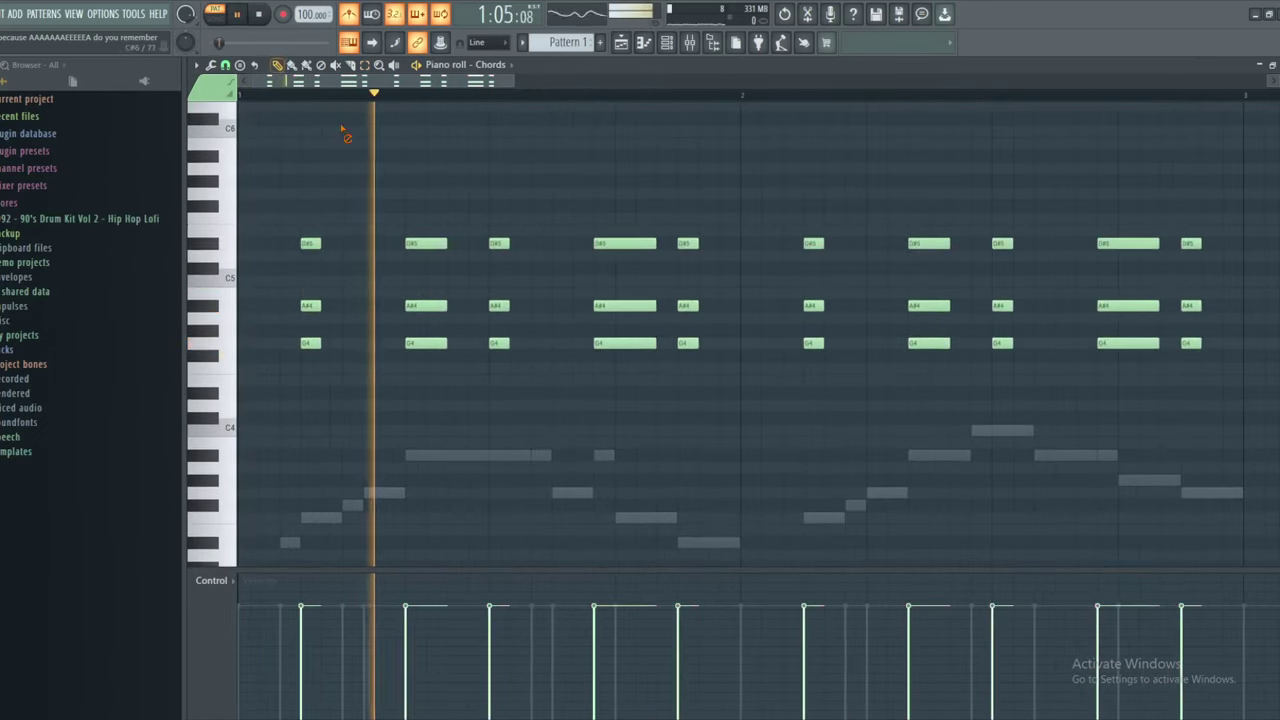
# Duplicate all chords of bars 1 and 2 into bars 3 and 4
pyautogui.scroll(-2, 408, 186)
pyautogui.click(366, 66)
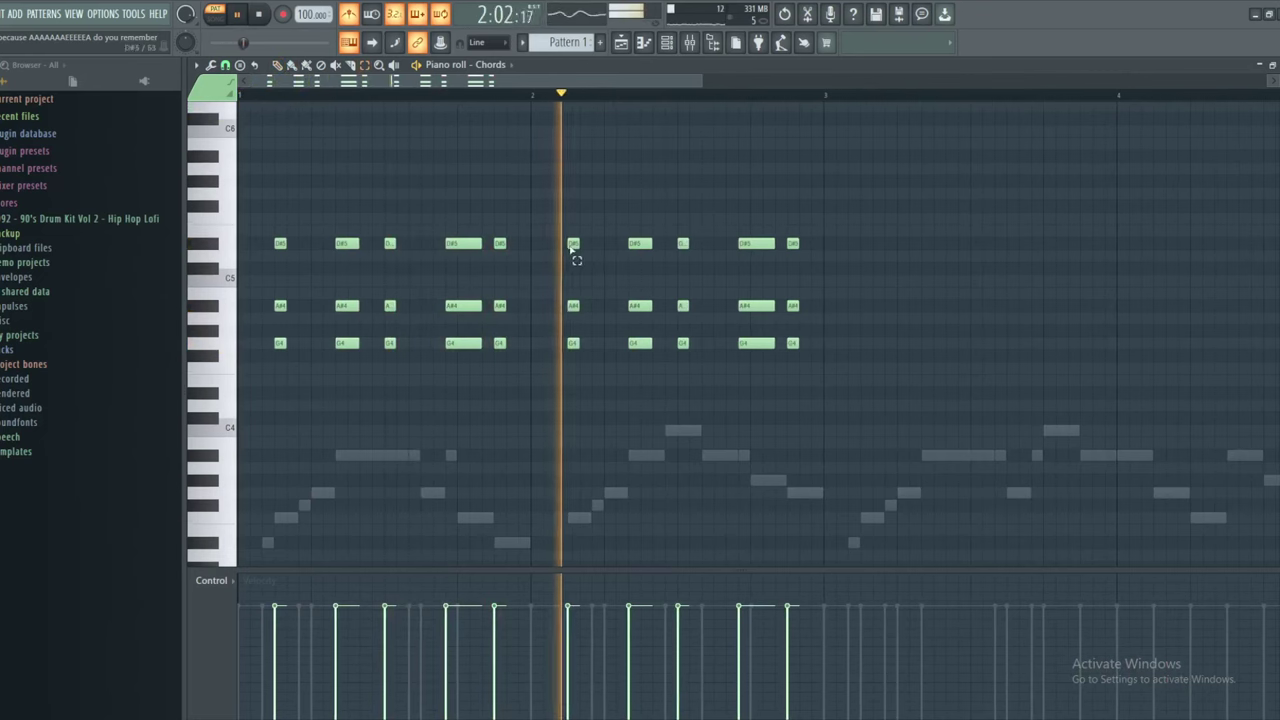
pyautogui.scroll(-1, 820, 293)
pyautogui.moveTo(970, 460); pyautogui.dragTo(20, 78)
pyautogui.hotkey('ctrl', 'b')
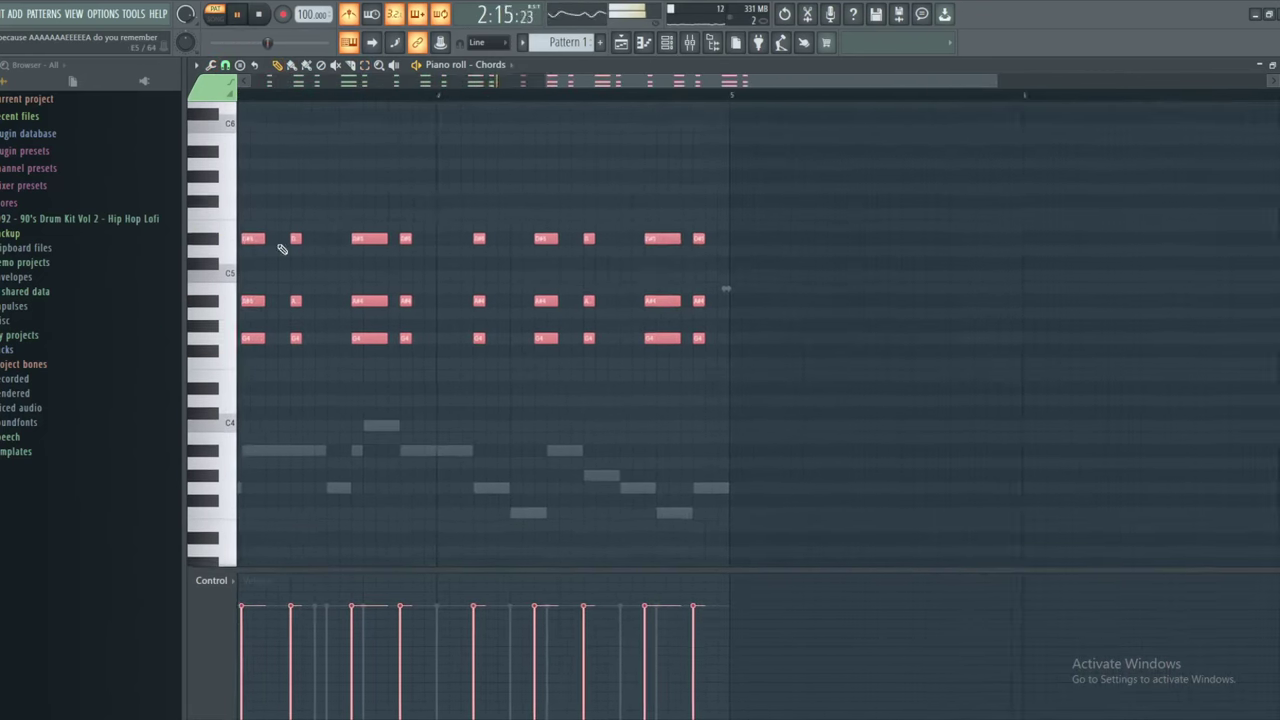
pyautogui.press('space')
pyautogui.press('space')
# Transpose all chords in bars 3 and 4 down two semitones
pyautogui.moveTo(472, 192); pyautogui.dragTo(1162, 527)
pyautogui.press('space')
pyautogui.moveTo(578, 284); pyautogui.dragTo(930, 278)
pyautogui.scroll(-3, 290, 280)
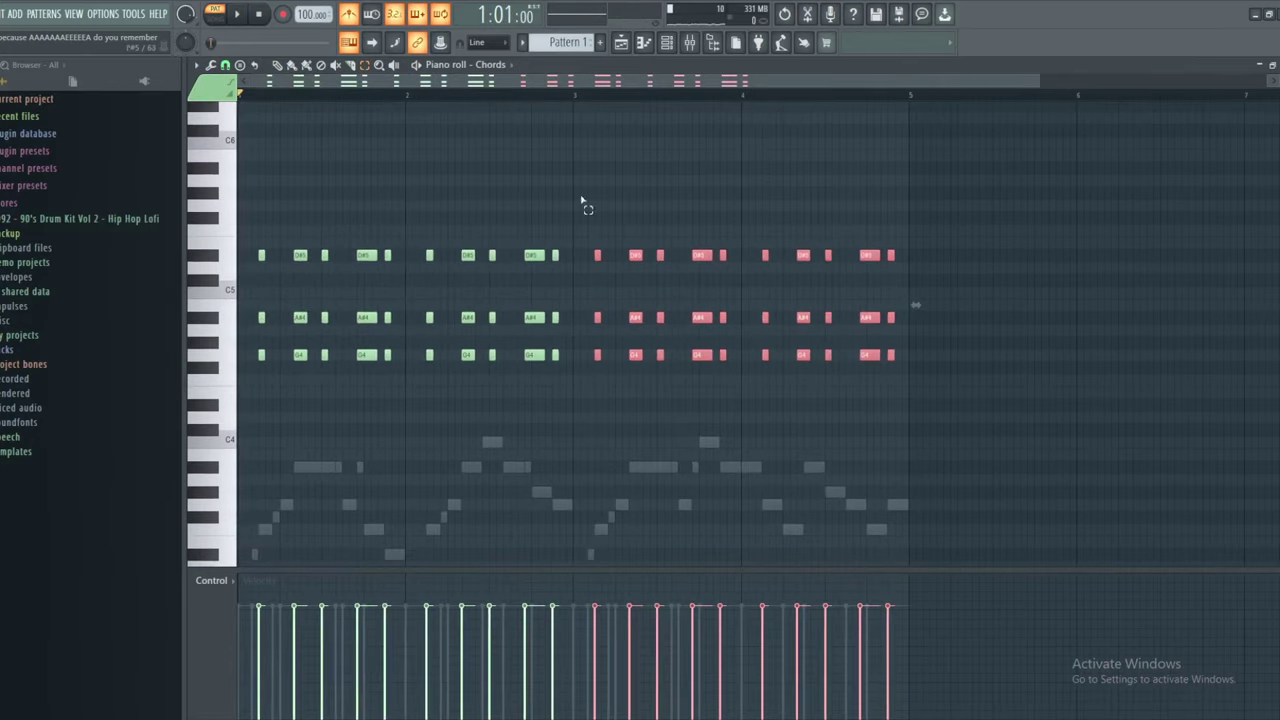
pyautogui.scroll(3, 770, 300)
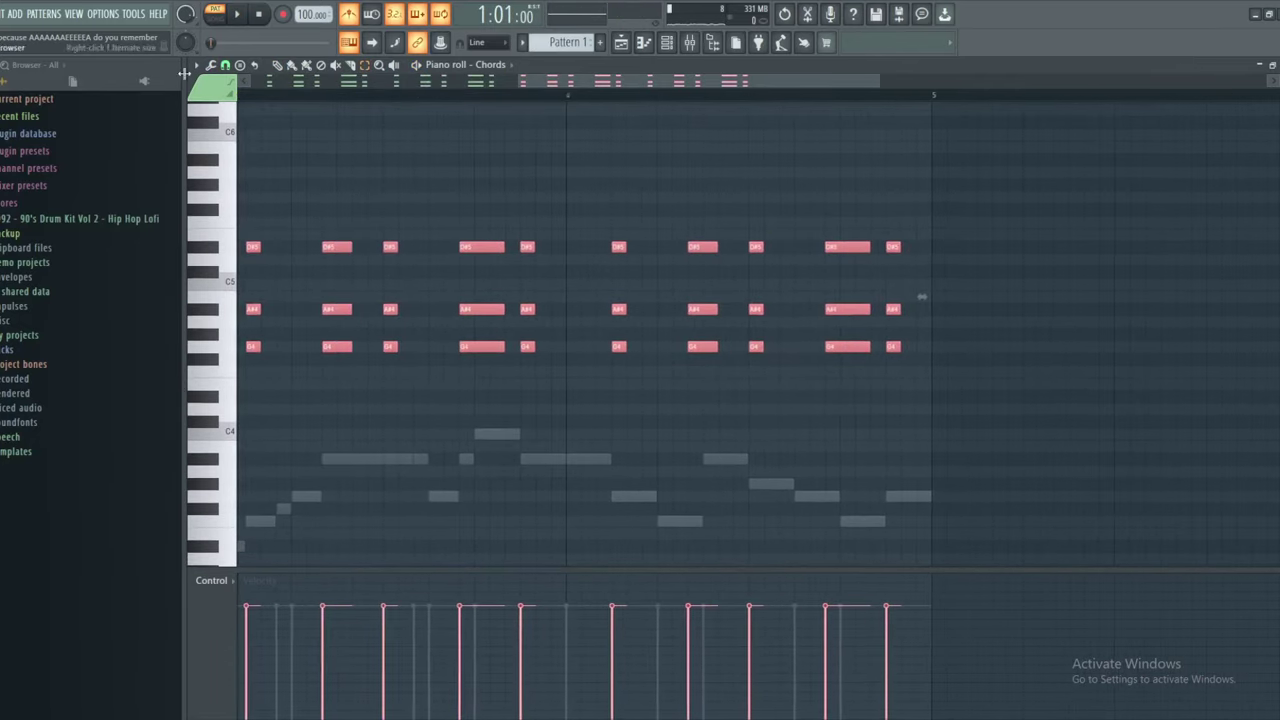
pyautogui.press('space')
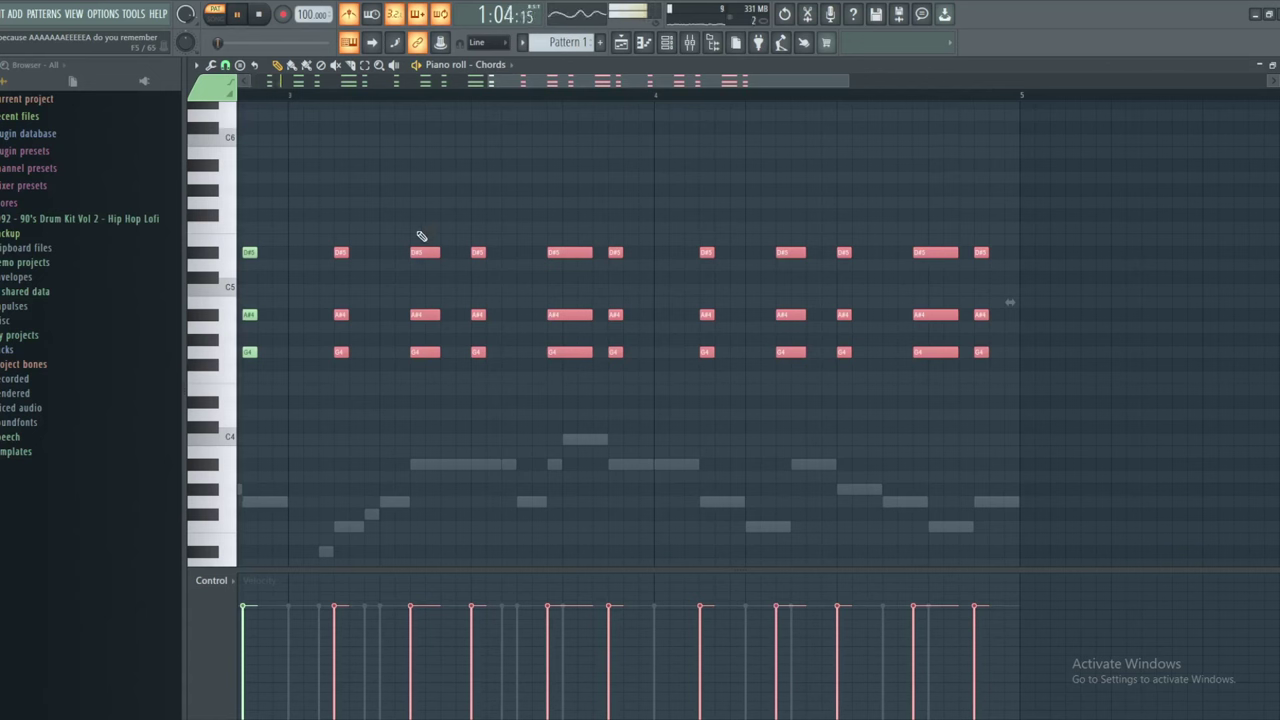
pyautogui.hotkey('shift', 'Down')
pyautogui.hotkey('shift', 'Down')
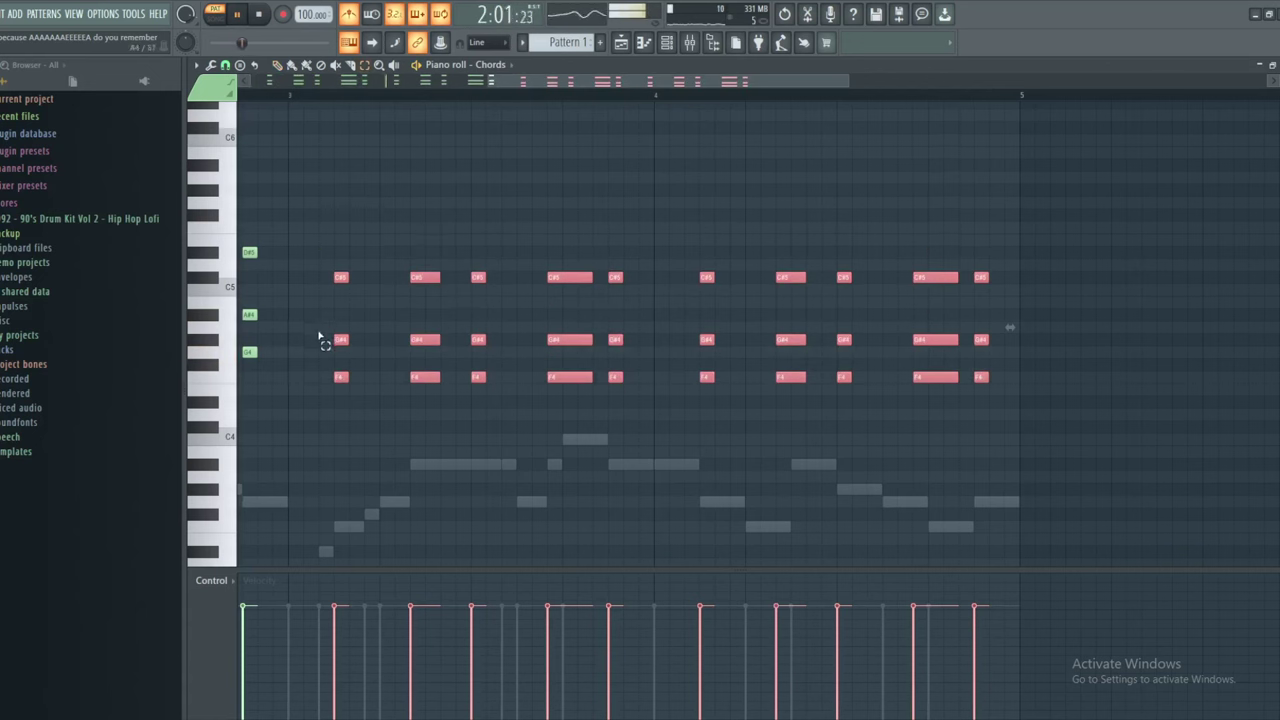
# Raise the middle notes of the chords in bars 3 and 4 two semitones to A#4
pyautogui.moveTo(318, 324); pyautogui.dragTo(1083, 360)
pyautogui.hotkey('shift', 'Up')
pyautogui.hotkey('shift', 'Up')
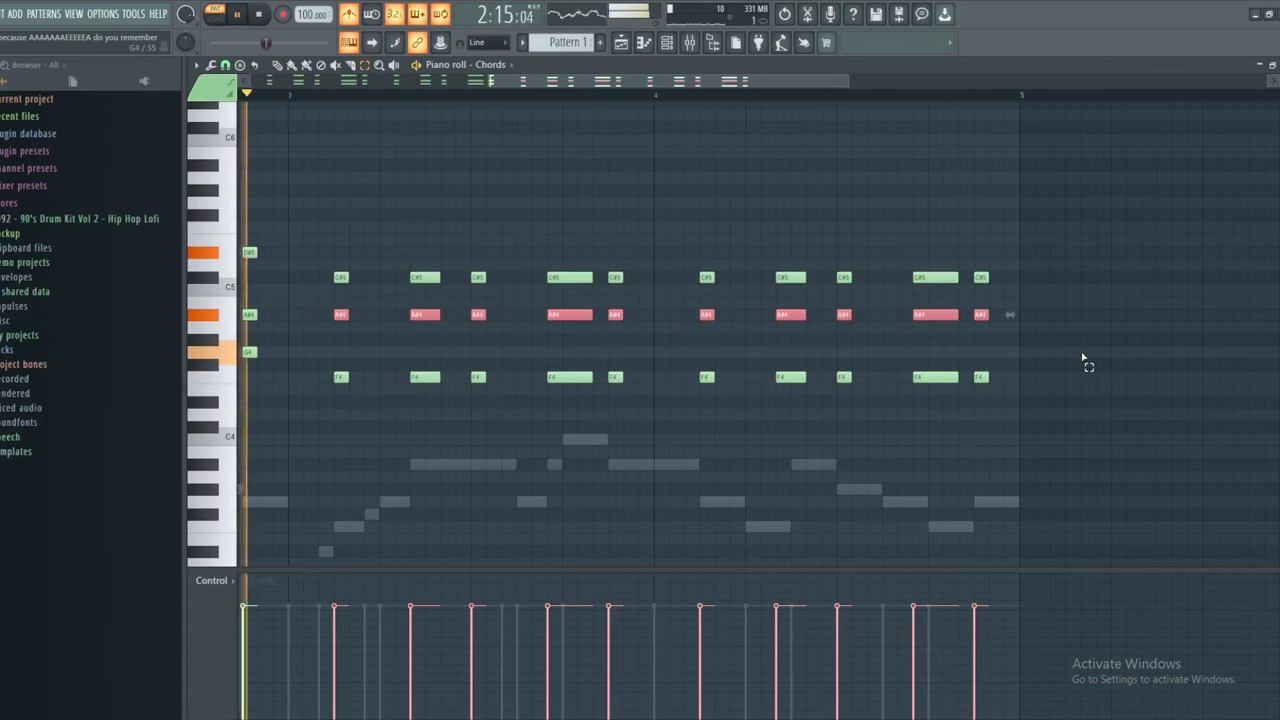
# Raise the top notes of the chords in bars 3 and 4 to D5, and listen to the result
pyautogui.moveTo(331, 264); pyautogui.dragTo(1146, 300)
pyautogui.hotkey('shift', 'Up')
pyautogui.hotkey('shift', 'Up')
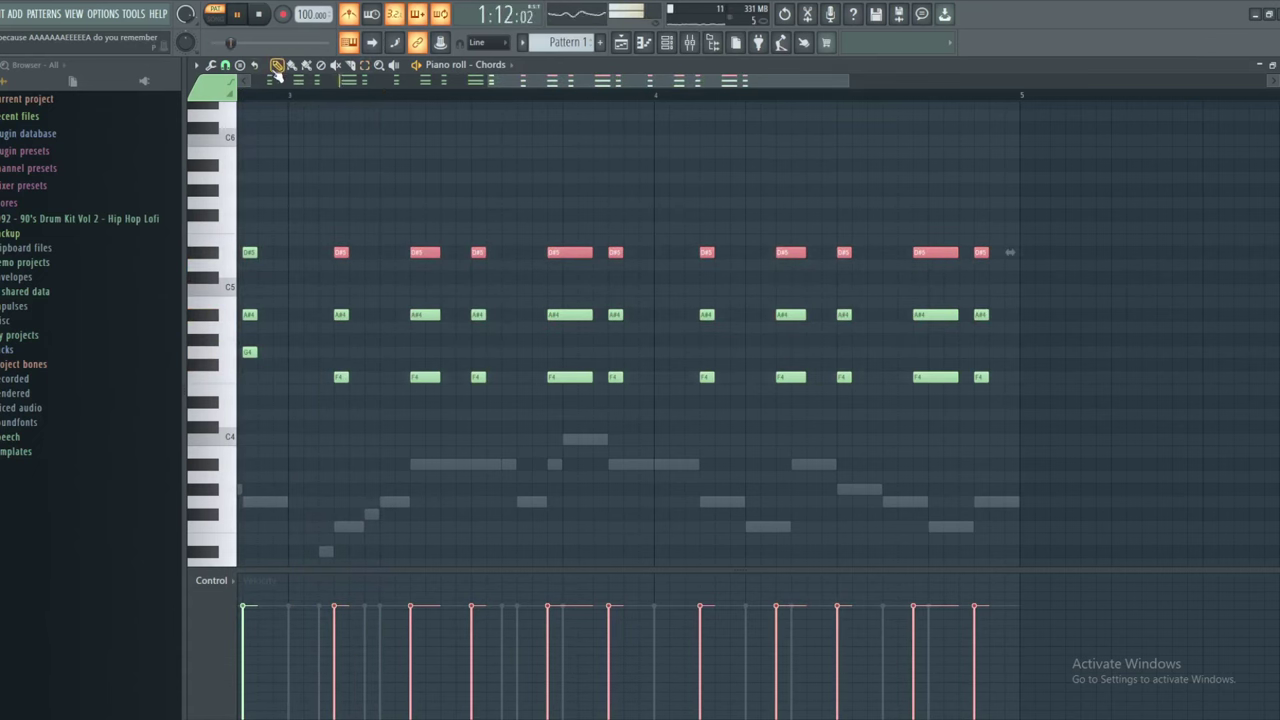
pyautogui.hotkey('shift', 'Down')
pyautogui.scroll(-3, 390, 148)
pyautogui.moveTo(520, 168); pyautogui.dragTo(759, 165)
pyautogui.keyDown('ctrl'); pyautogui.click(759, 165); pyautogui.keyUp('ctrl')
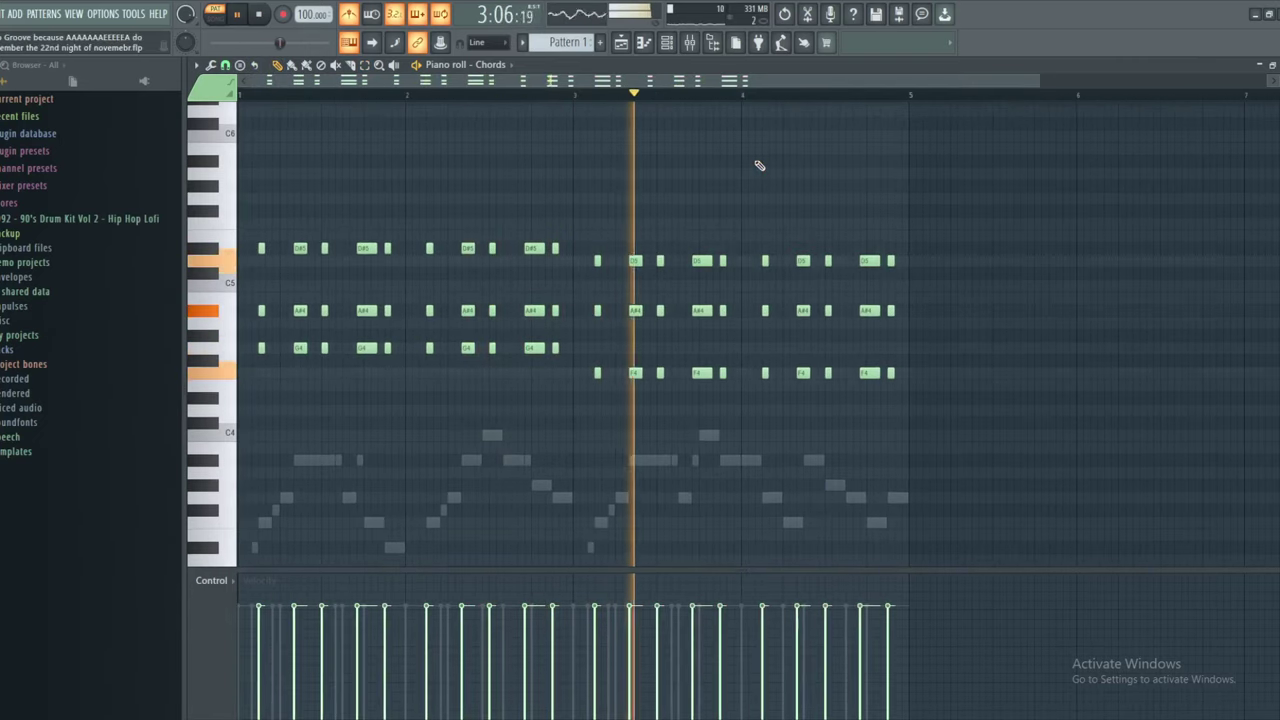
# Finish playing the chords in bars 3 and 4, and switch the piano roll to the DeepBass notes
pyautogui.scroll(2, 737, 356)
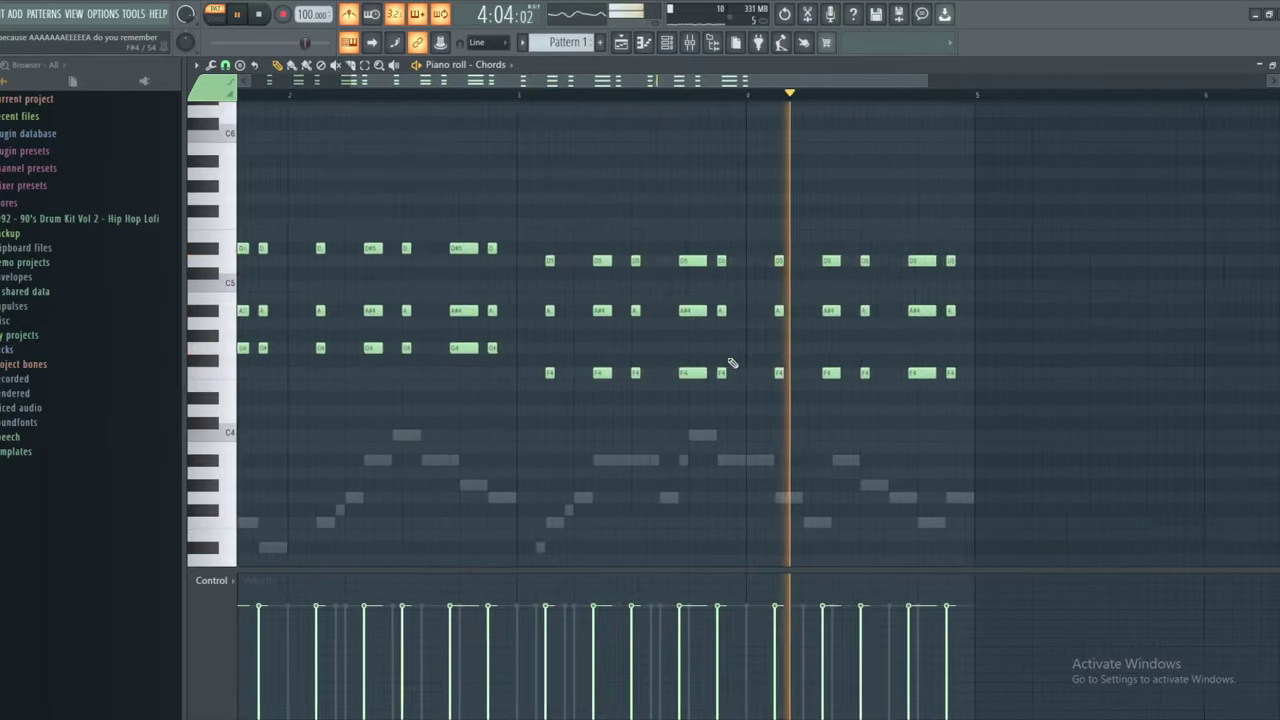
pyautogui.moveTo(733, 363); pyautogui.dragTo(797, 226)
pyautogui.scroll(-2, 746, 334)
pyautogui.press('space')
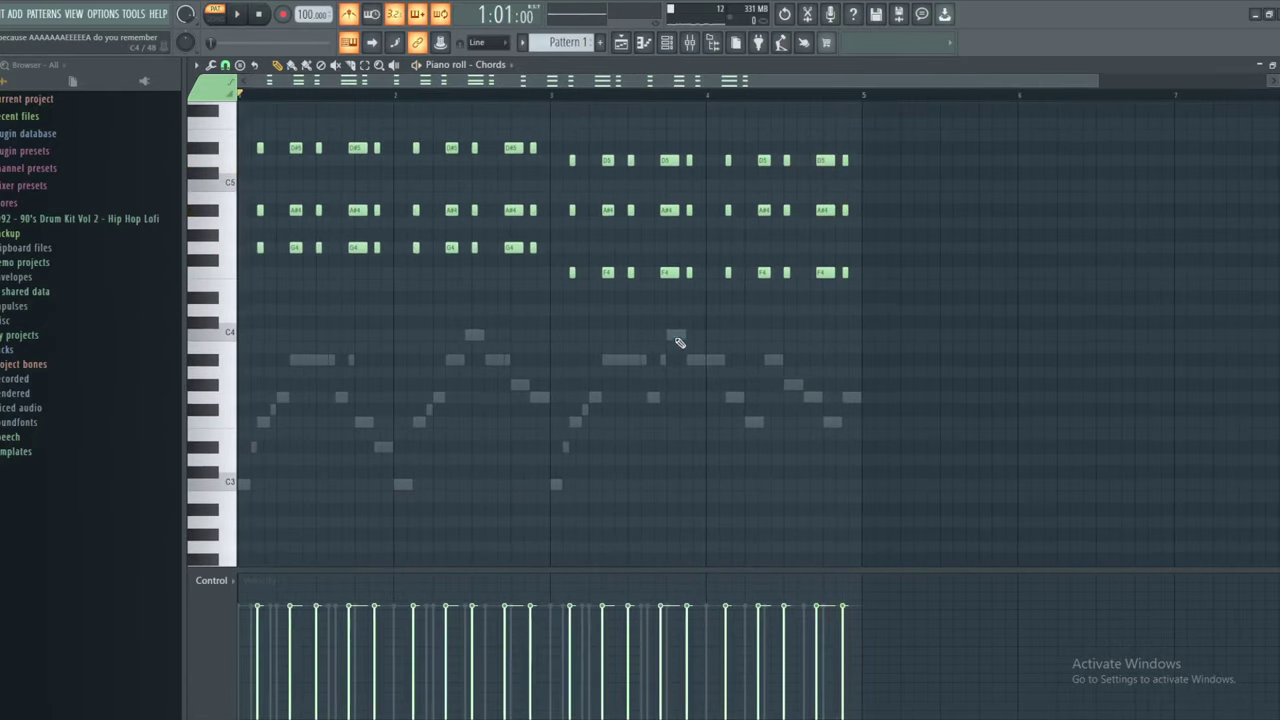
pyautogui.rightClick(674, 335)
pyautogui.rightClick(674, 335)
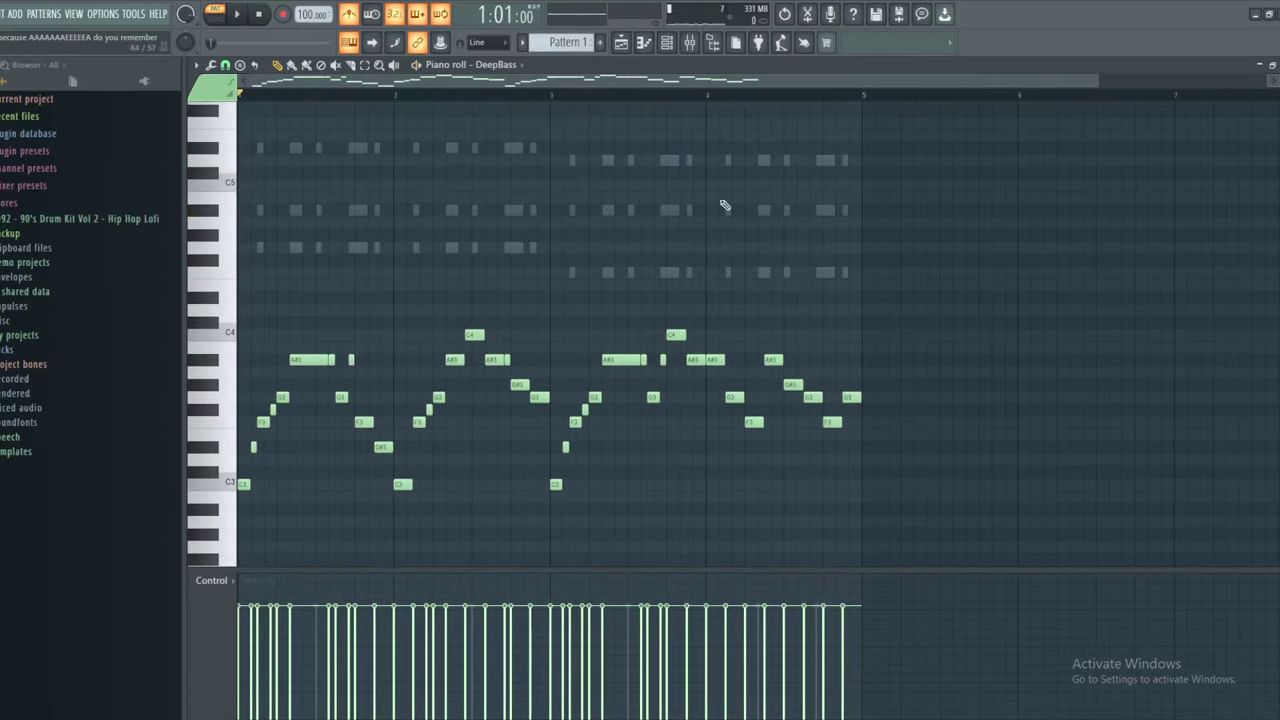
pyautogui.scroll(3, 743, 286)
pyautogui.scroll(-1, 417, 120)
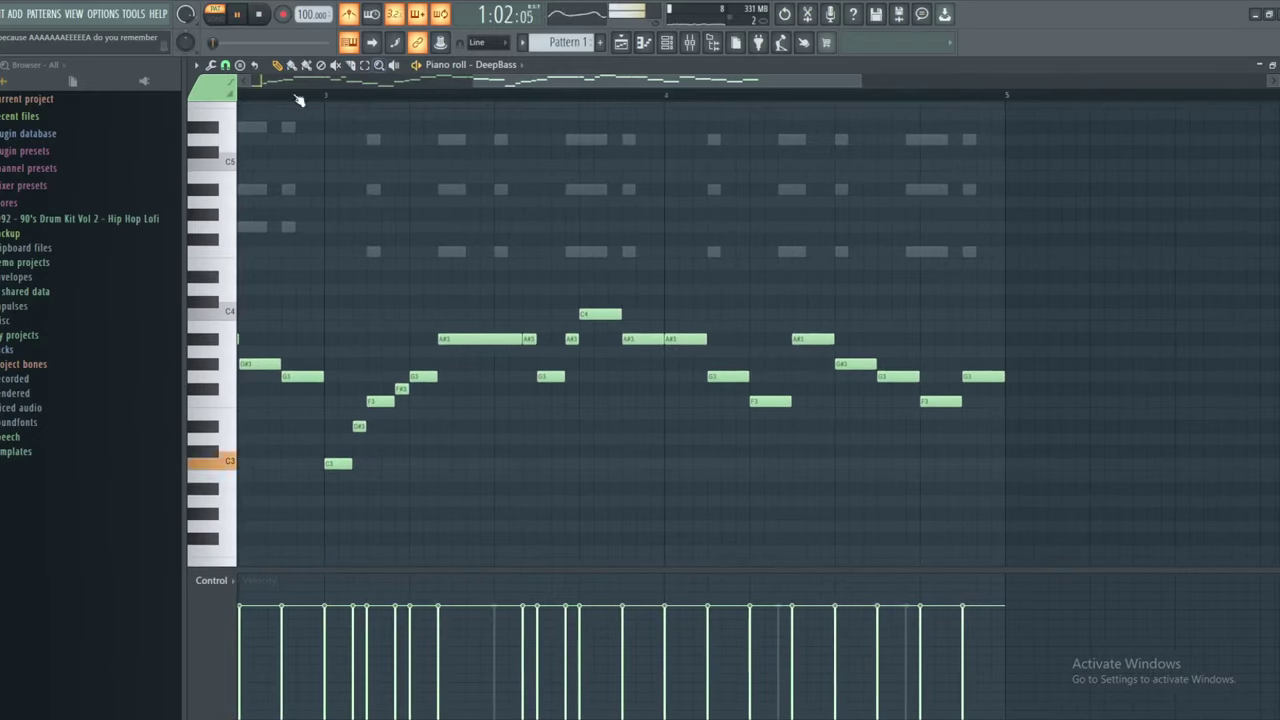
# Transpose the bass notes in bars 3 and 4 down two semitones, and play them back with the chords
pyautogui.click(268, 96)
pyautogui.moveTo(421, 182); pyautogui.dragTo(524, 177)
pyautogui.press('space')
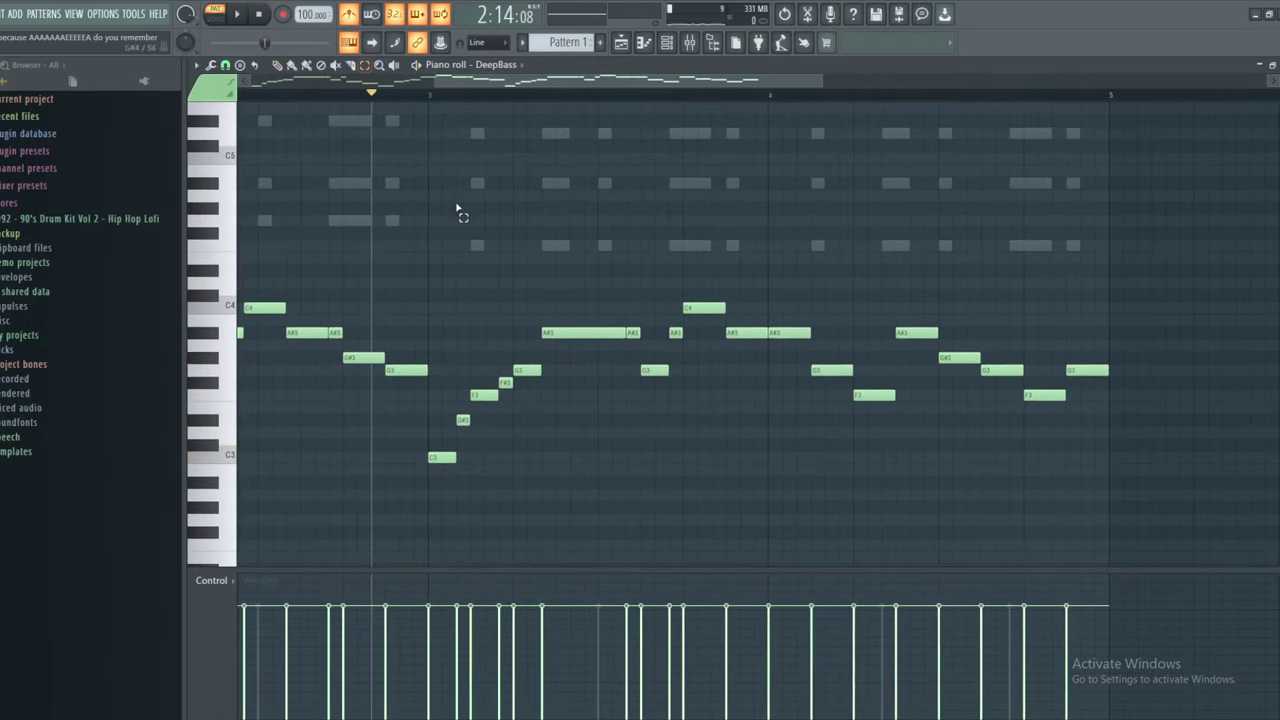
pyautogui.moveTo(456, 206); pyautogui.dragTo(1163, 567)
pyautogui.press('Down')
pyautogui.press('Down')
pyautogui.press('space')
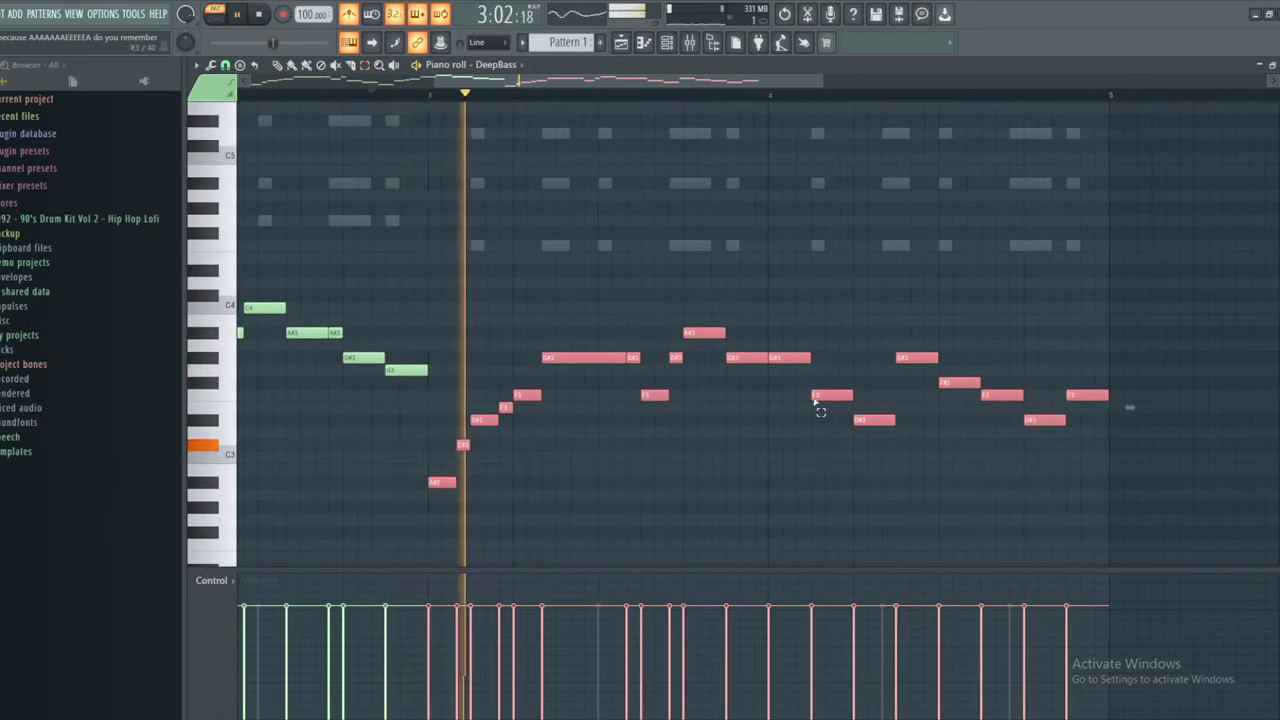
pyautogui.scroll(-3, 818, 408)
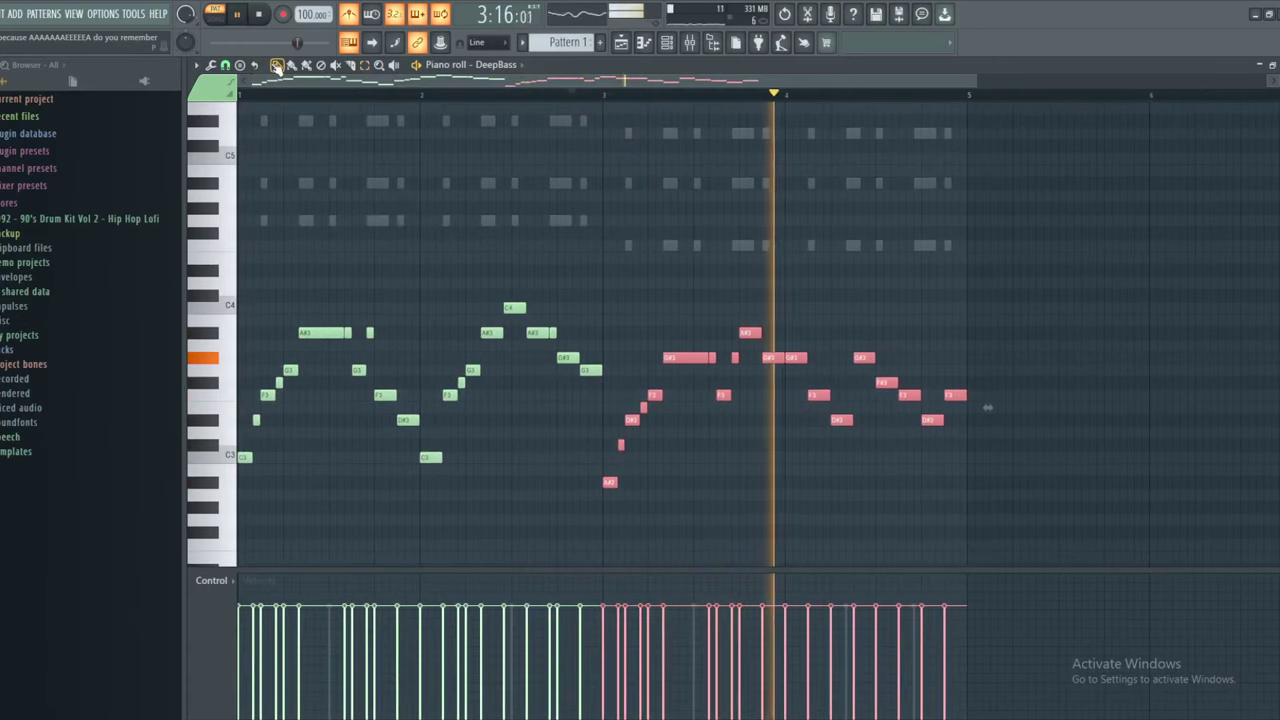
pyautogui.keyDown('ctrl'); pyautogui.click(474, 183); pyautogui.keyUp('ctrl')
pyautogui.press('space')
pyautogui.press('space')
pyautogui.click(239, 95)
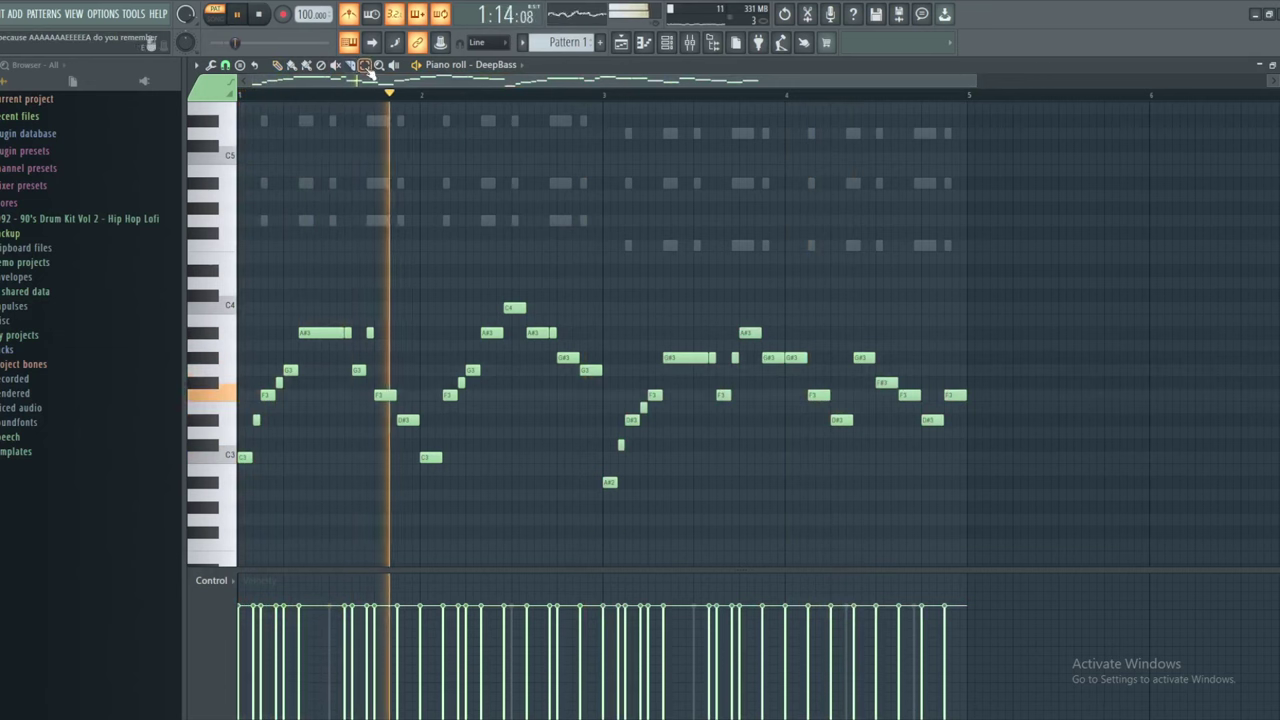
# Try the bass notes in bars 3 and 4 one semitone higher during playback, and lower them again
pyautogui.moveTo(610, 290); pyautogui.dragTo(1029, 566)
pyautogui.hotkey('shift', 'Up')
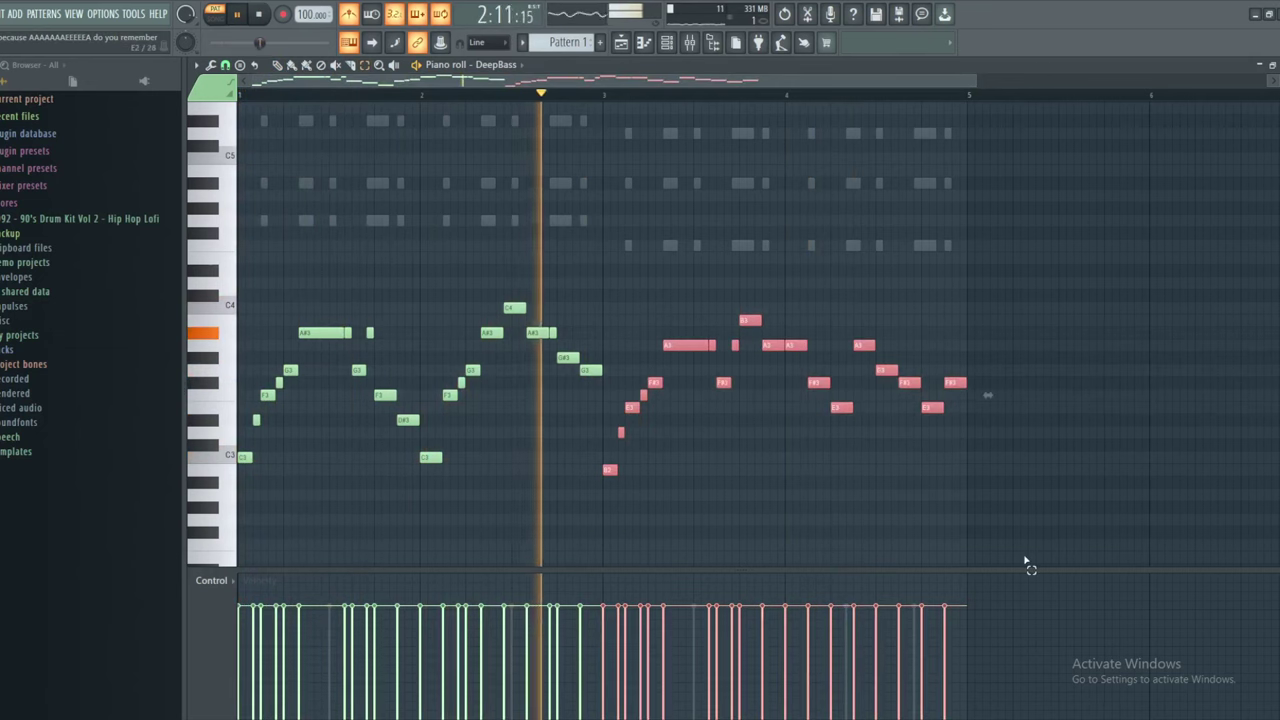
pyautogui.scroll(2, 870, 443)
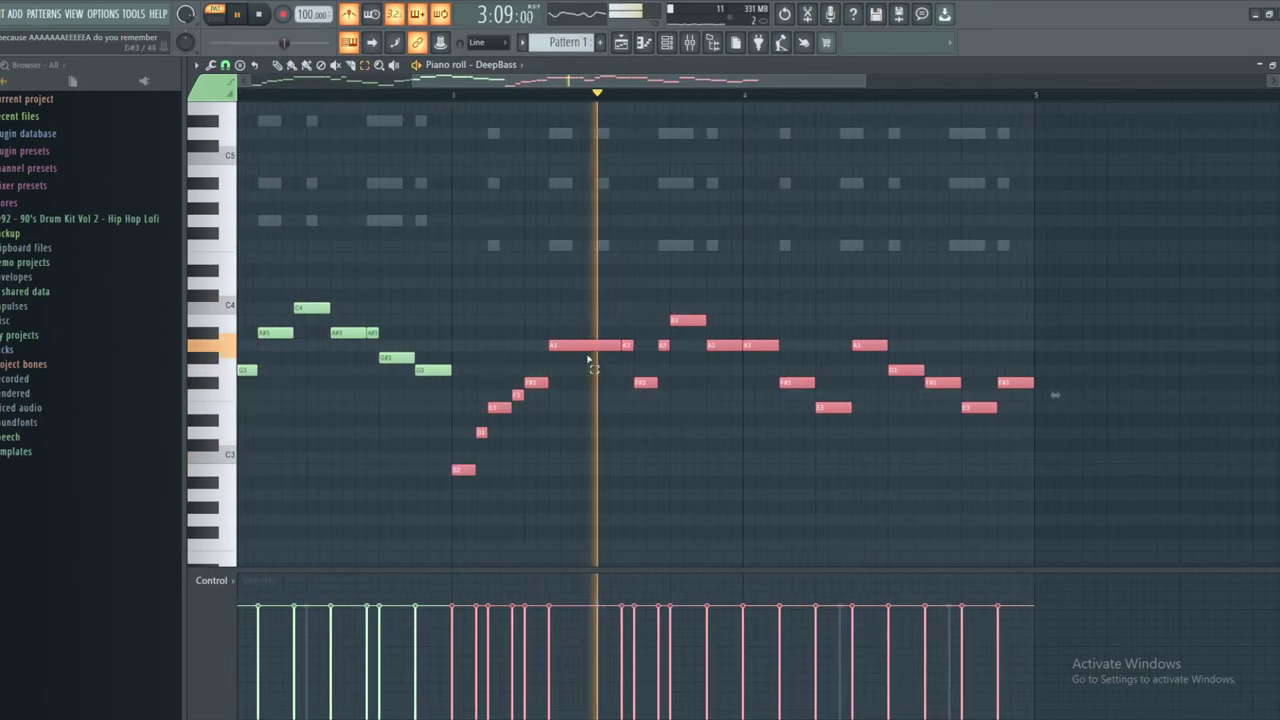
pyautogui.hotkey('shift', 'Down')
# Transpose the bass notes in bars 3 and 4 down one semitone, and raise bar 3's first note back to A#2
pyautogui.scroll(-3, 570, 352)
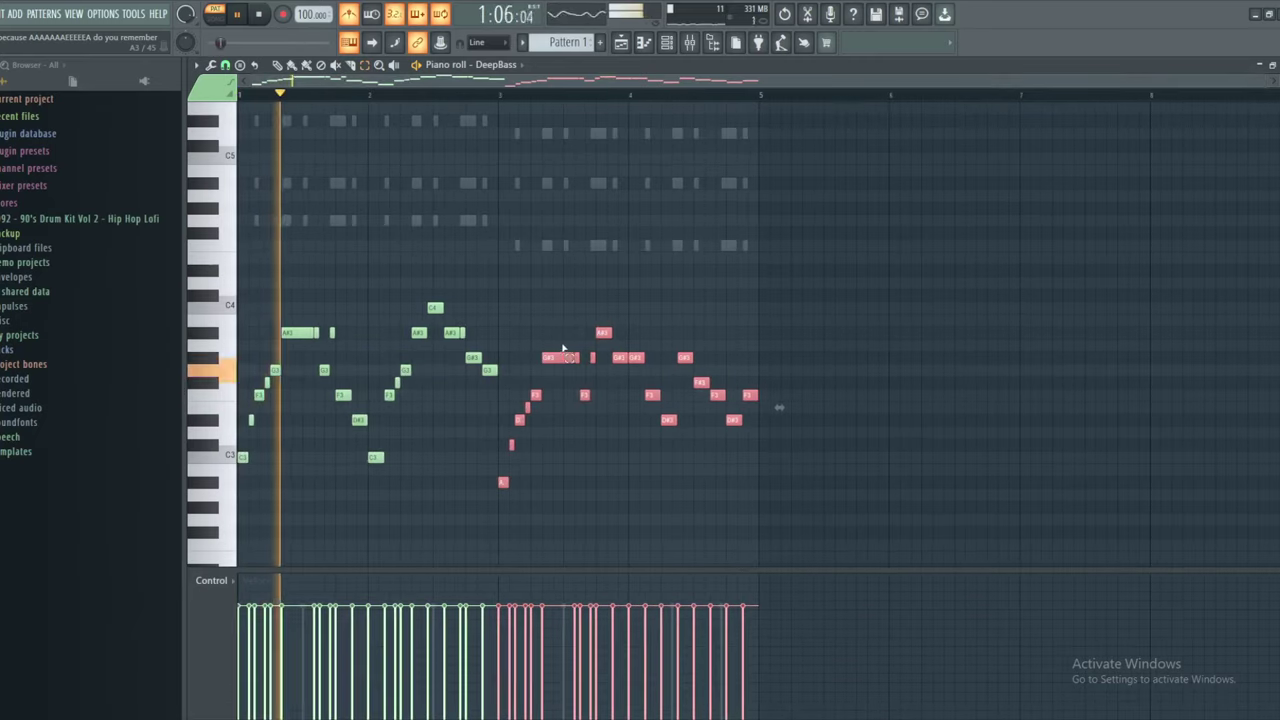
pyautogui.hotkey('shift', 'Down')
pyautogui.moveTo(464, 477); pyautogui.dragTo(487, 509)
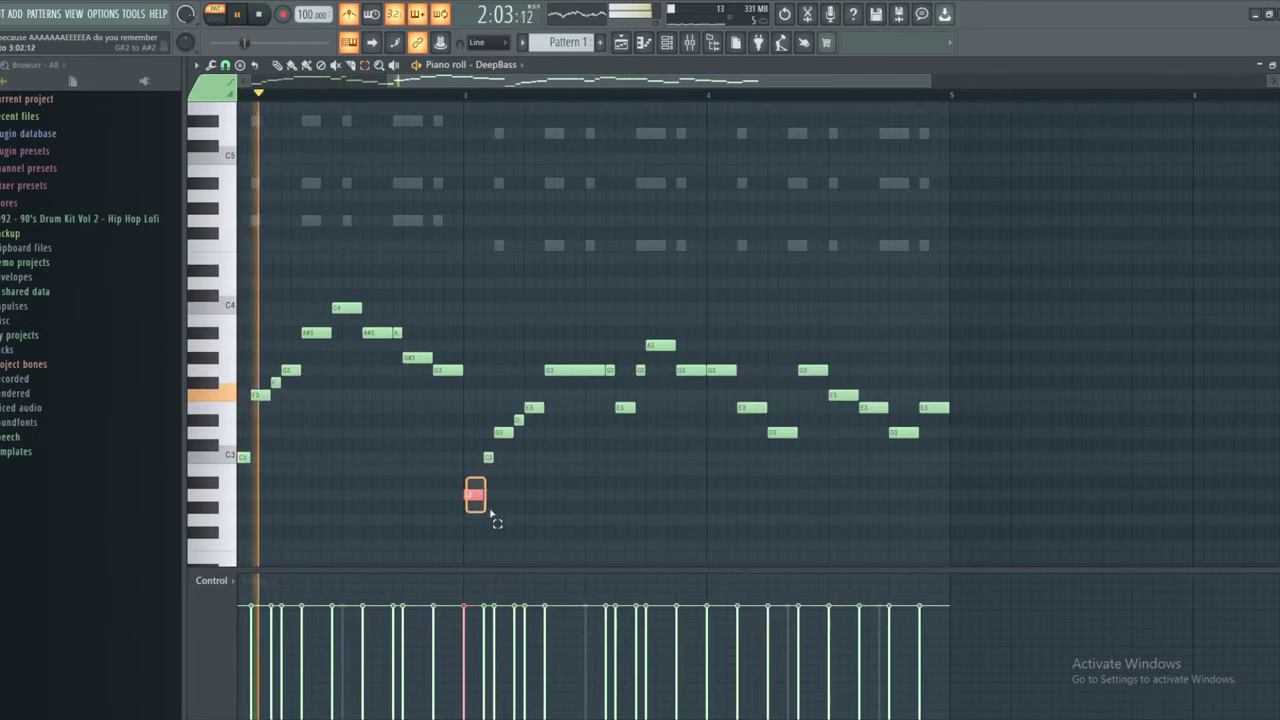
pyautogui.hotkey('shift', 'Up')
pyautogui.moveTo(608, 471); pyautogui.dragTo(572, 465)
pyautogui.click(573, 465)
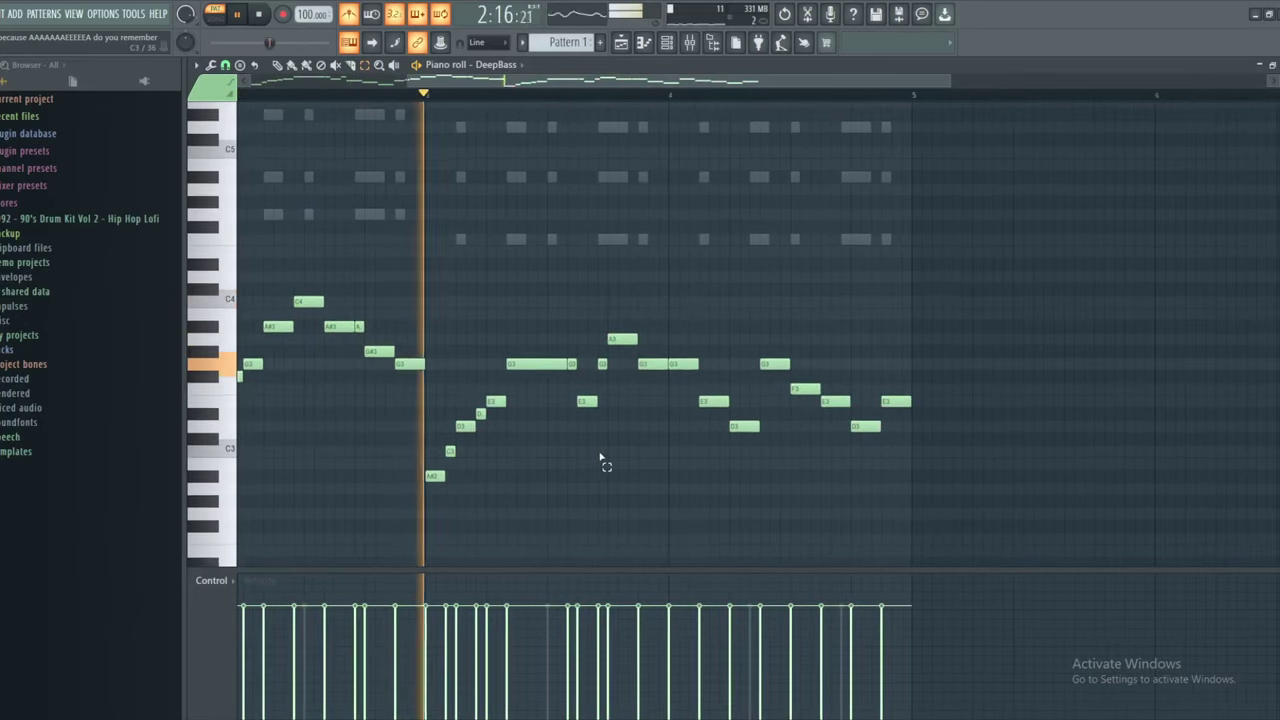
# Play back the bass line with the chords from the start of bar 3
pyautogui.press('space')
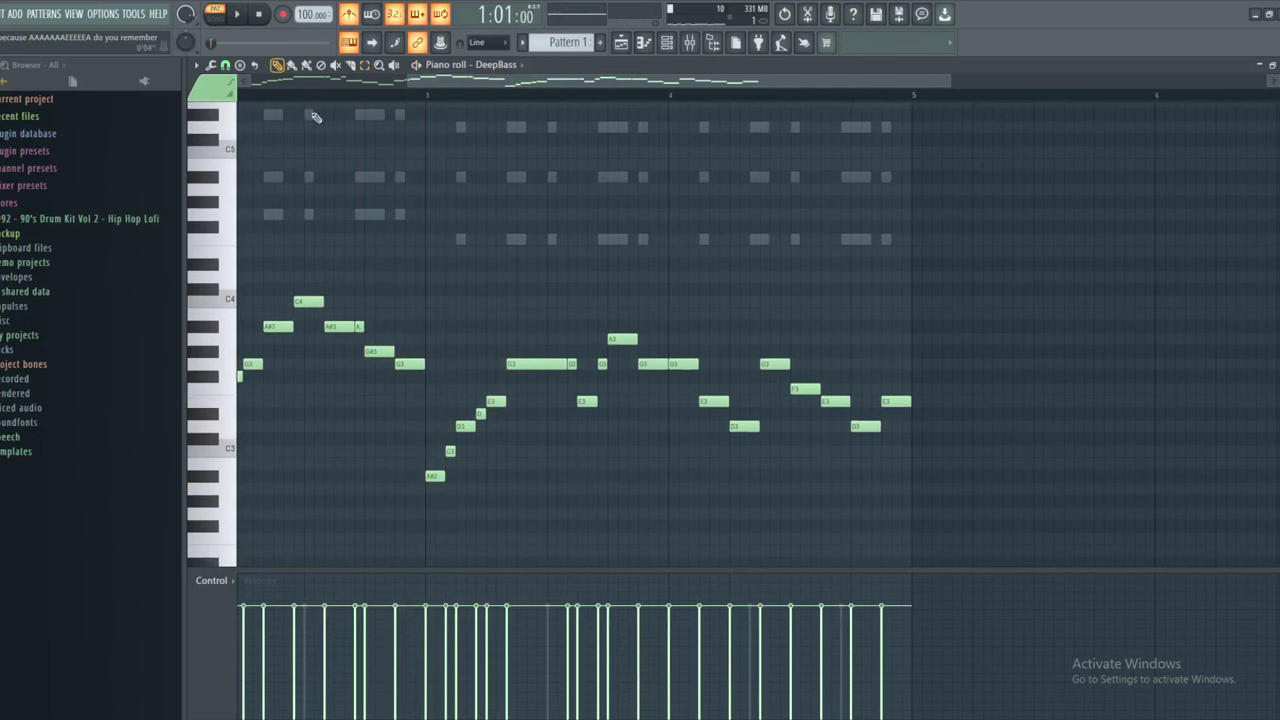
pyautogui.scroll(3, 405, 196)
pyautogui.click(430, 96)
pyautogui.press('space')
pyautogui.click(351, 66)
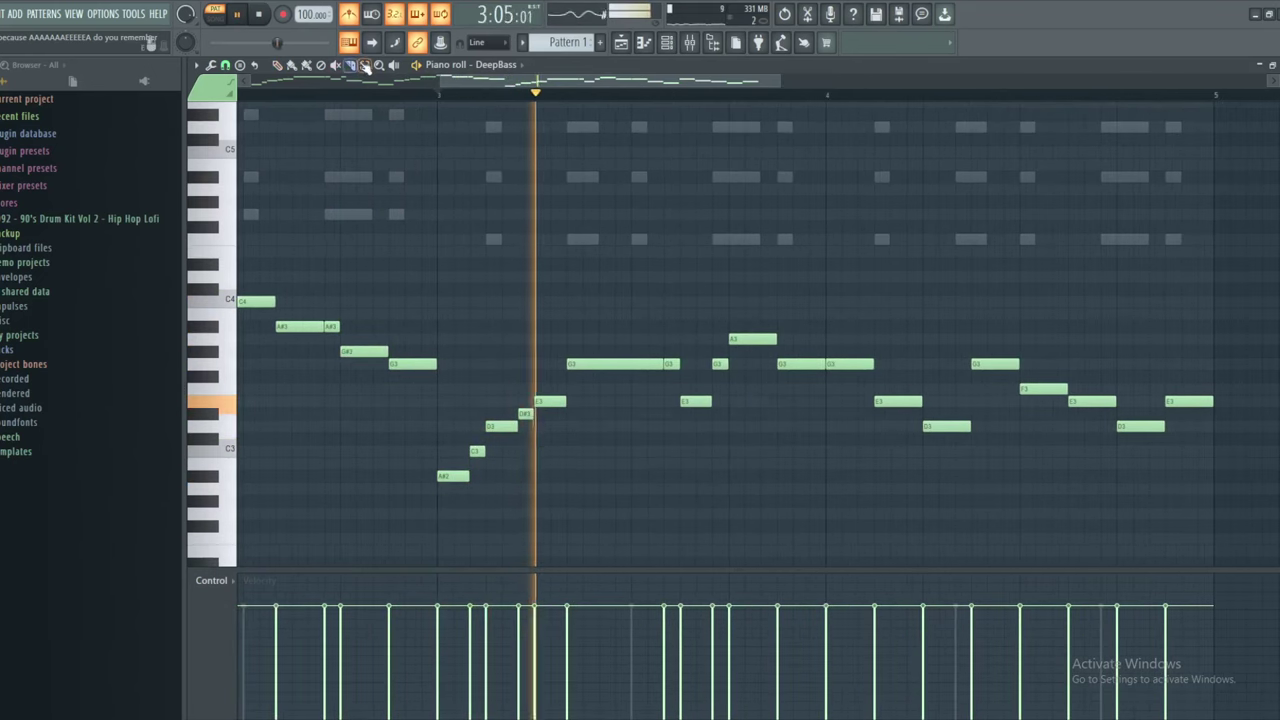
pyautogui.press('space')
pyautogui.press('space')
pyautogui.press('space')
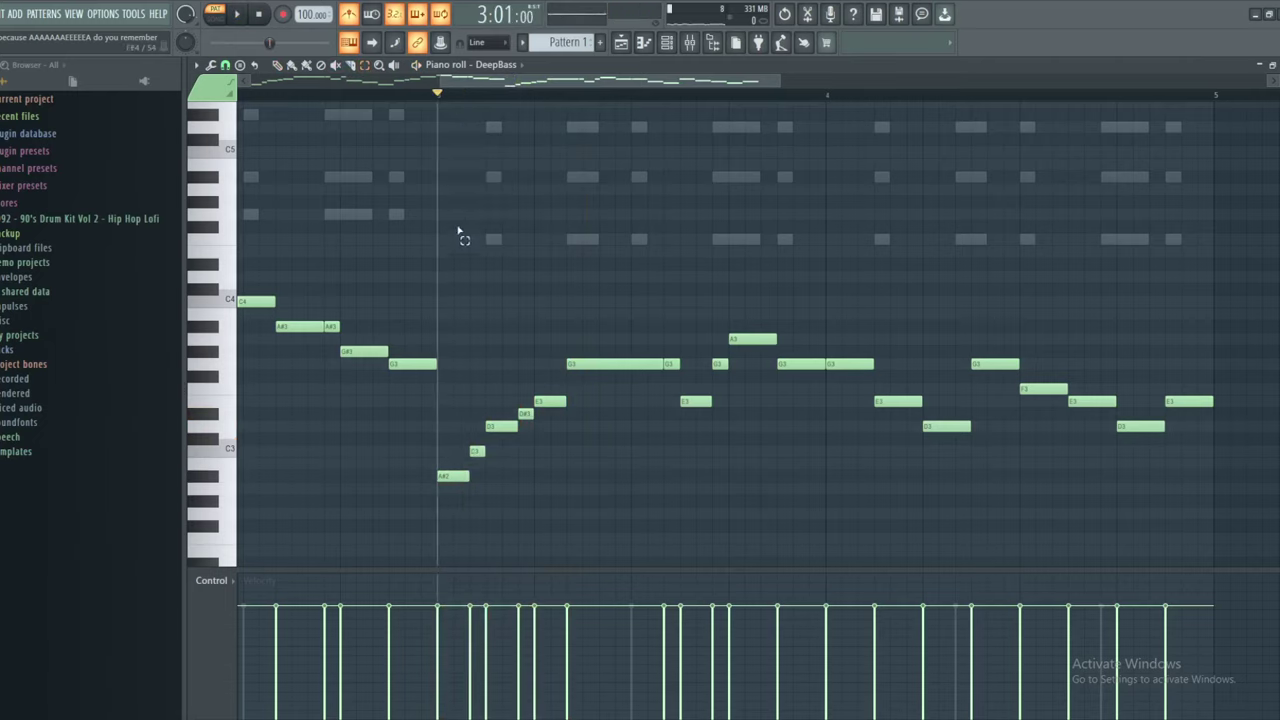
# Raise the G3 and A3 bass notes in bars 3 and 4 one semitone to G#3 and A#3, and play them back
pyautogui.moveTo(457, 226); pyautogui.dragTo(1184, 564)
pyautogui.moveTo(1230, 484); pyautogui.dragTo(475, 190)
pyautogui.moveTo(617, 262); pyautogui.dragTo(570, 265)
pyautogui.press('Up')
pyautogui.press('space')
pyautogui.click(608, 220)
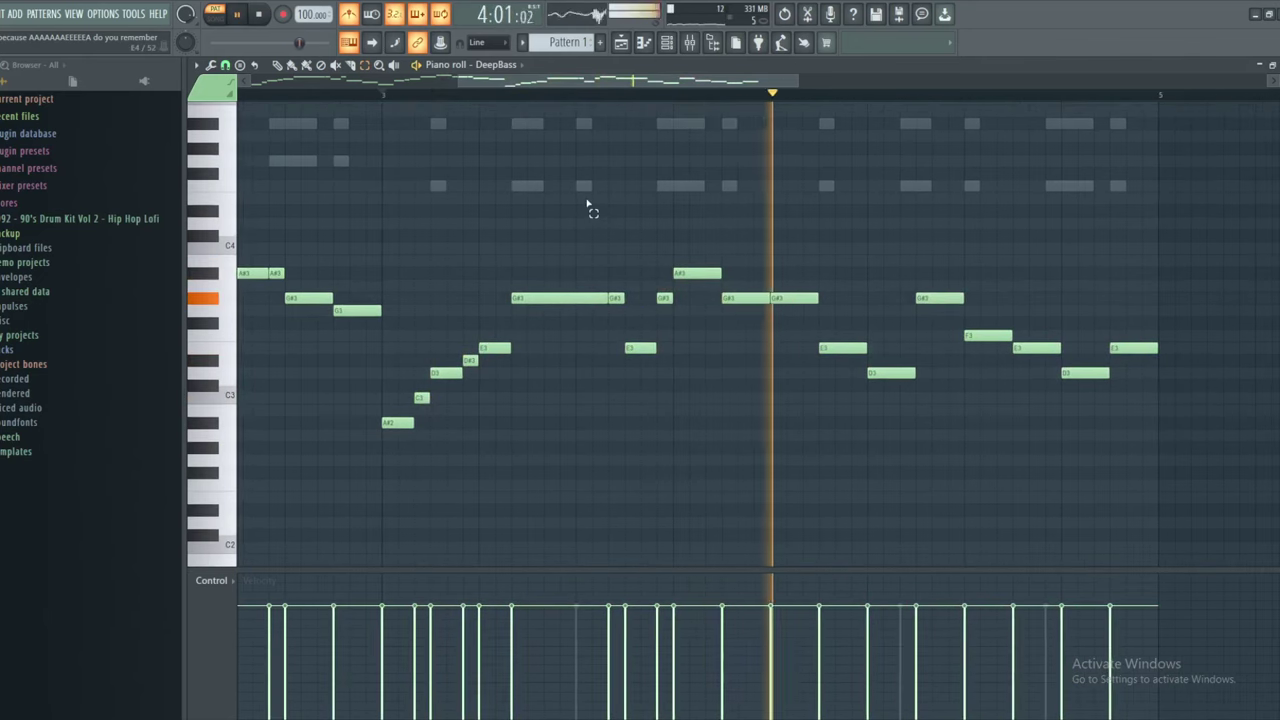
pyautogui.press('space')
# Undo the recent semitone changes to the bass notes in bars 3 and 4, back to the initial two-semitone transposition
pyautogui.hotkey('ctrl', 'z')
pyautogui.hotkey('ctrl', 'alt', 'z')
pyautogui.hotkey('ctrl', 'alt', 'z')
pyautogui.hotkey('ctrl', 'alt', 'z')
pyautogui.hotkey('ctrl', 'alt', 'z')
pyautogui.hotkey('ctrl', 'alt', 'z')
pyautogui.hotkey('ctrl', 'alt', 'z')
pyautogui.hotkey('ctrl', 'alt', 'z')
pyautogui.hotkey('ctrl', 'alt', 'z')
pyautogui.hotkey('ctrl', 'alt', 'z')
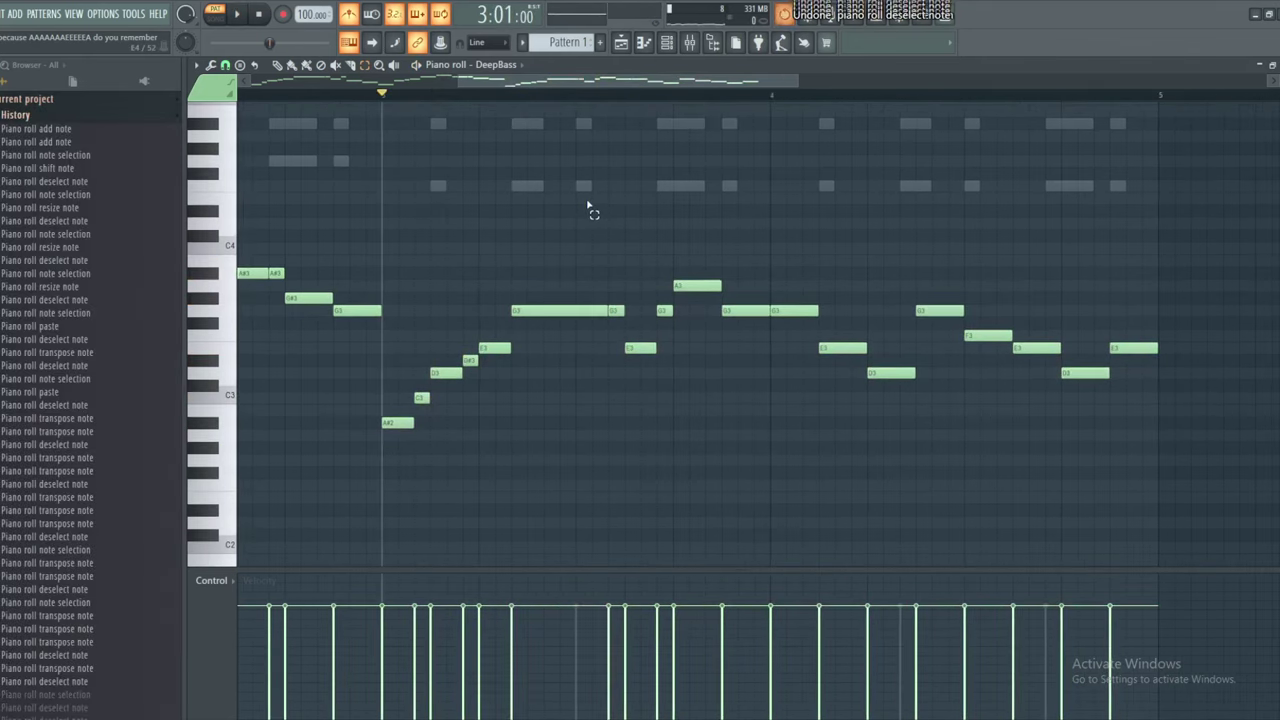
pyautogui.hotkey('ctrl', 'alt', 'z')
pyautogui.hotkey('ctrl', 'alt', 'z')
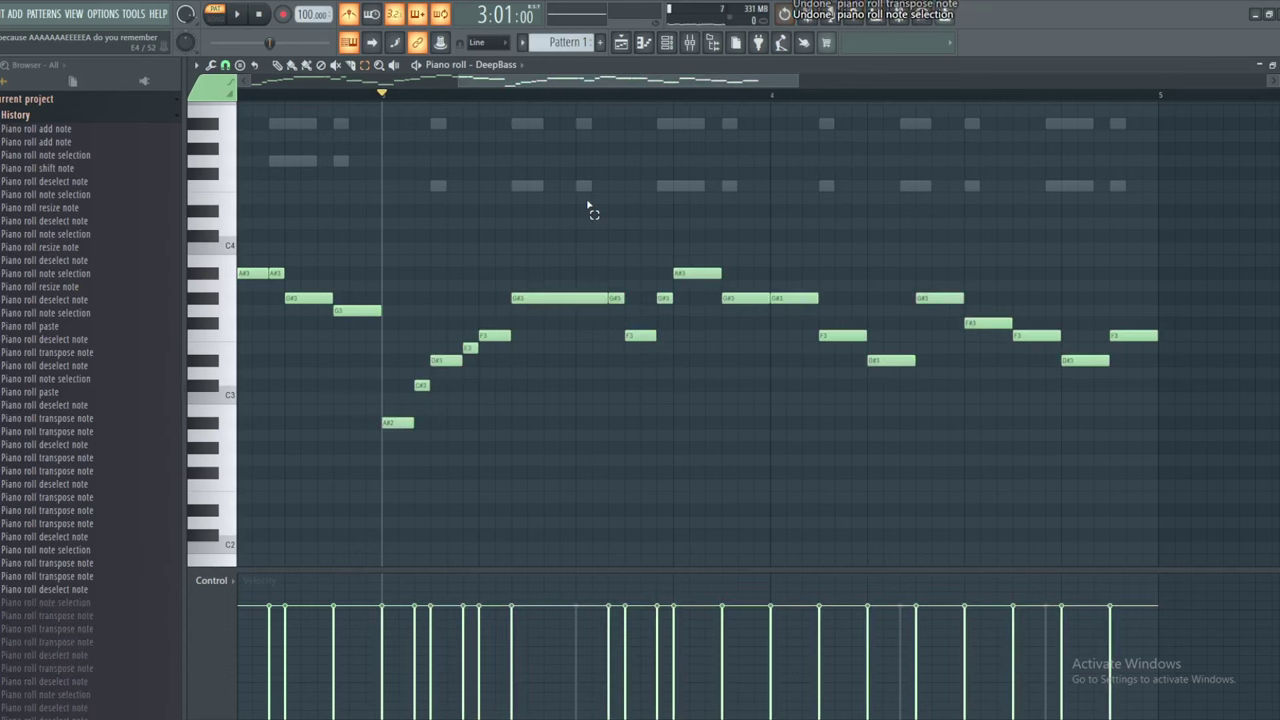
# Transpose all bass notes in bars 3 and 4 up two semitones and play the line from bar 2
pyautogui.scroll(-4, 429, 191)
pyautogui.moveTo(786, 477); pyautogui.dragTo(504, 194)
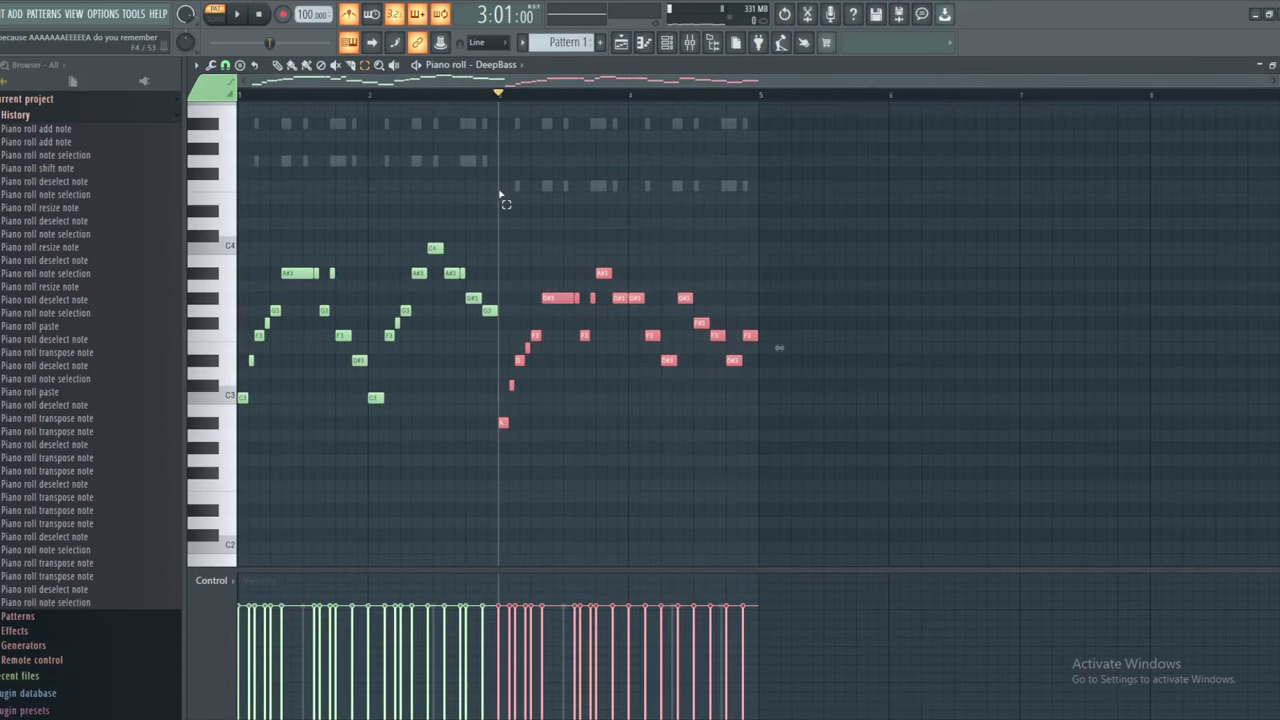
pyautogui.press('space')
pyautogui.scroll(2, 502, 197)
pyautogui.press('space')
pyautogui.scroll(1, 500, 195)
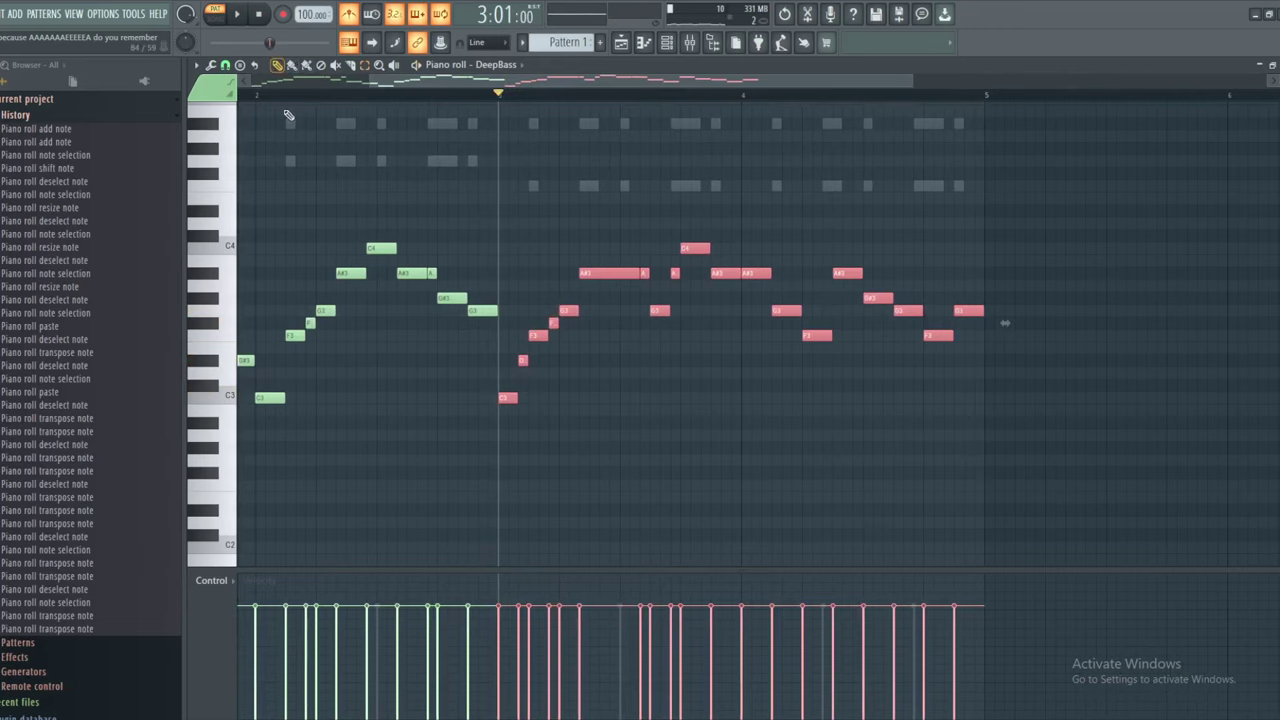
pyautogui.click(275, 95)
pyautogui.press('space')
pyautogui.moveTo(420, 178); pyautogui.dragTo(506, 175)
pyautogui.keyDown('ctrl'); pyautogui.click(510, 176); pyautogui.keyUp('ctrl')
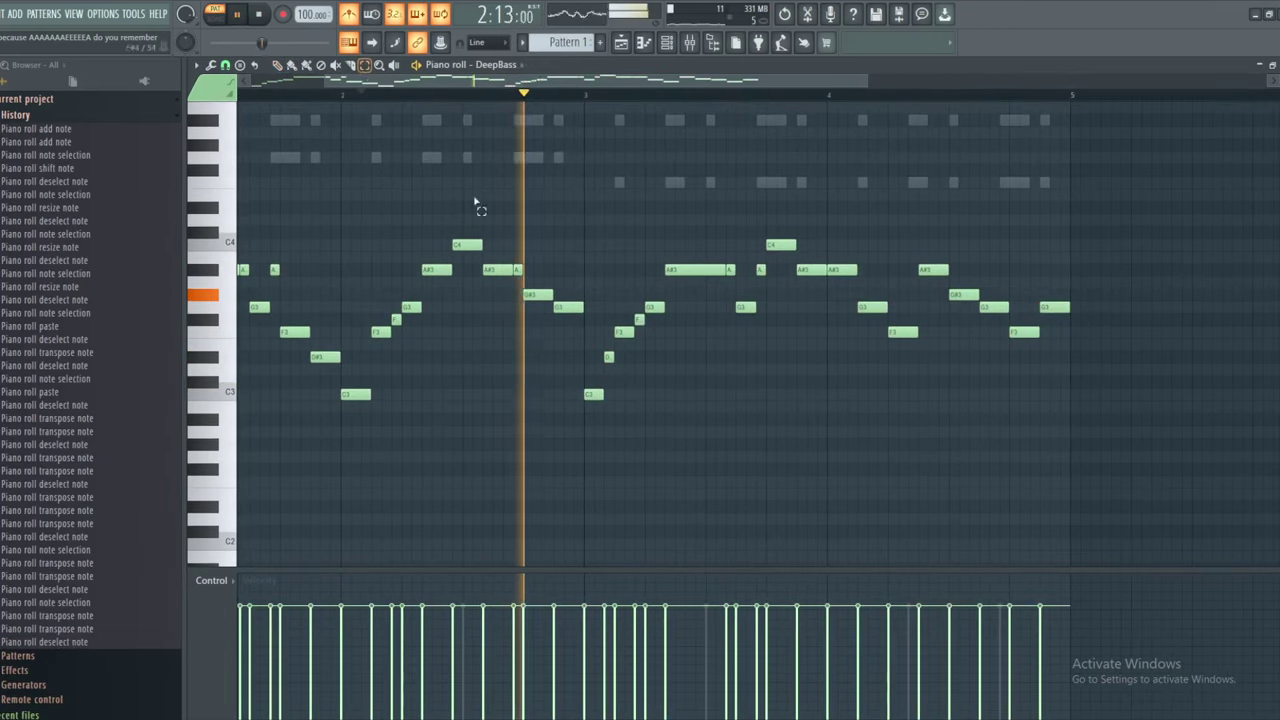
# Lower only bar 3's first bass note two semitones to A#2
pyautogui.moveTo(556, 380); pyautogui.dragTo(630, 414)
pyautogui.press('Down')
pyautogui.press('Down')
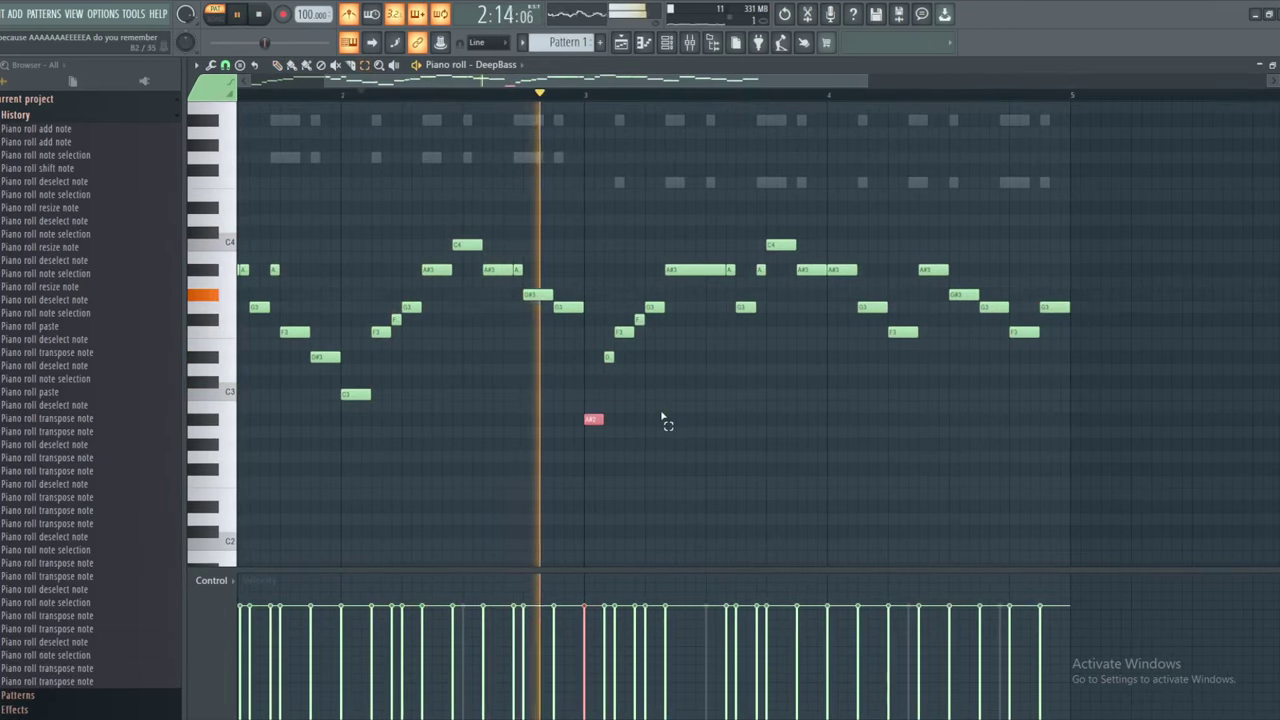
pyautogui.scroll(3, 663, 420)
pyautogui.press('space')
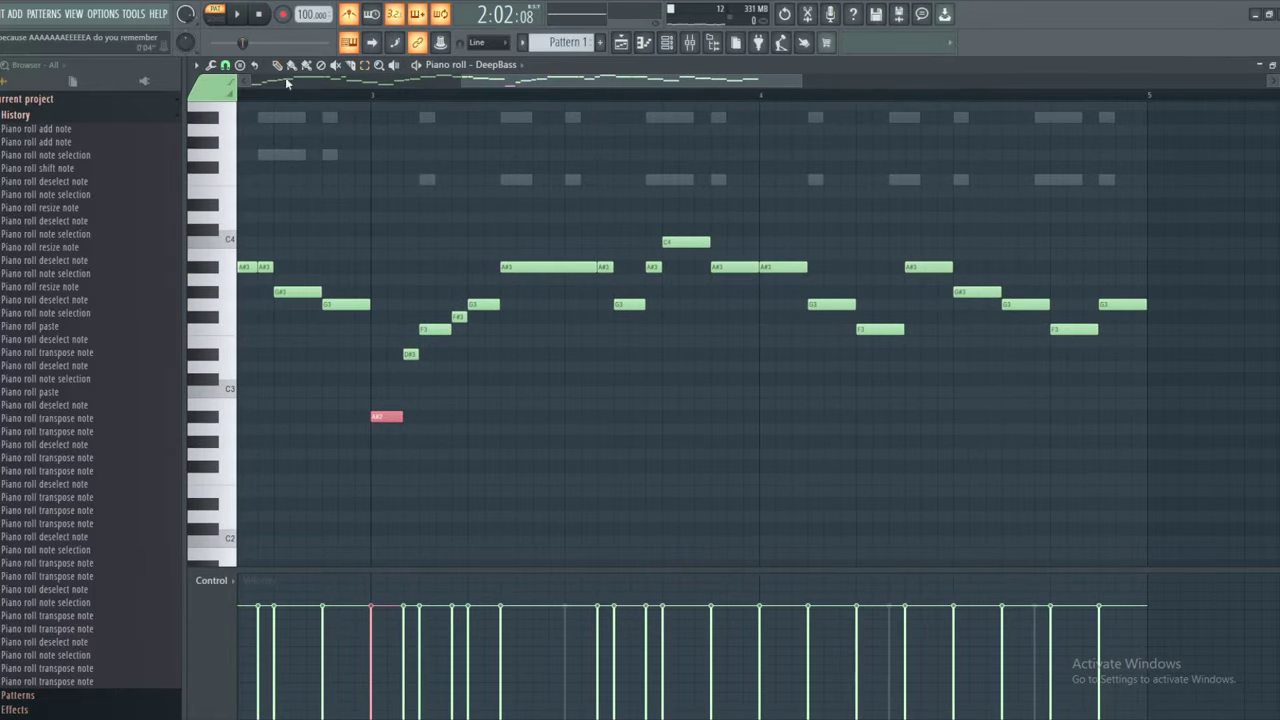
# Play back the bass line with the chords from the start of bar 3
pyautogui.click(378, 98)
pyautogui.press('space')
pyautogui.press('space')
pyautogui.keyDown('ctrl'); pyautogui.click(438, 234); pyautogui.keyUp('ctrl')
pyautogui.scroll(2, 437, 236)
pyautogui.press('space')
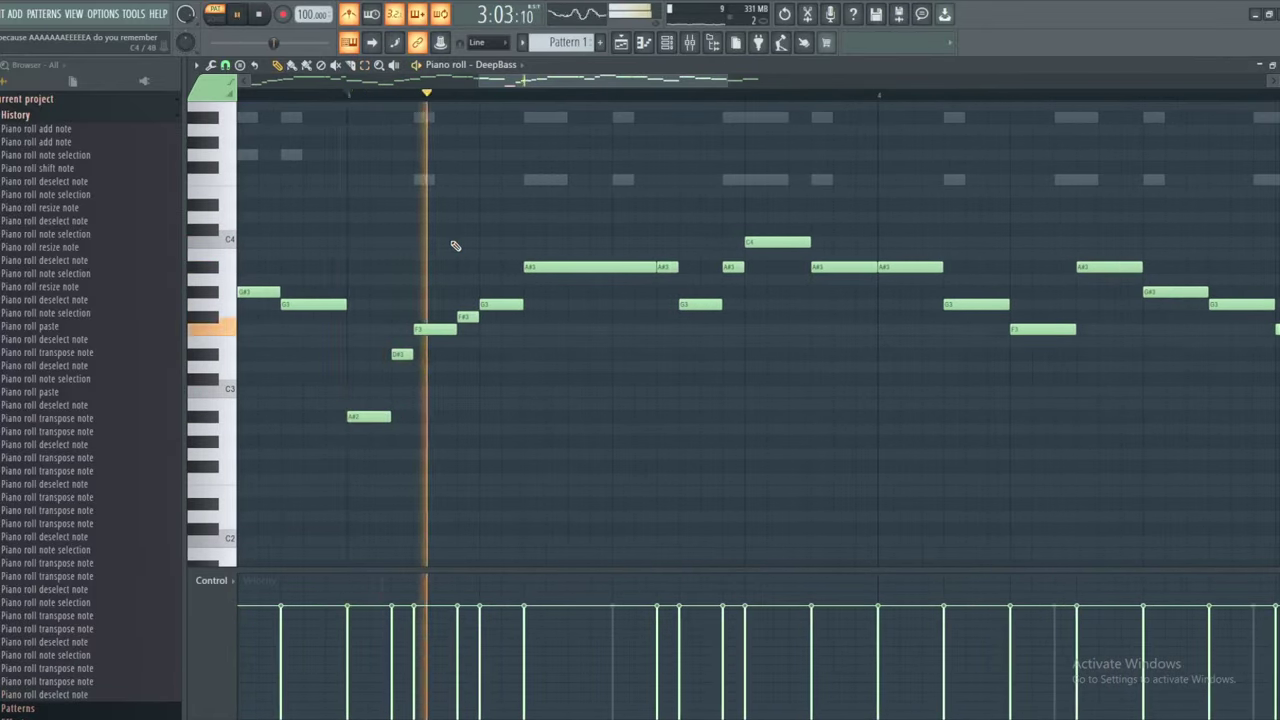
# Raise bar 3's F#3 and first G3 bass notes one semitone to G3 and G#3, and play them back
pyautogui.press('space')
pyautogui.moveTo(470, 317); pyautogui.dragTo(495, 291)
pyautogui.press('space')
pyautogui.press('space')
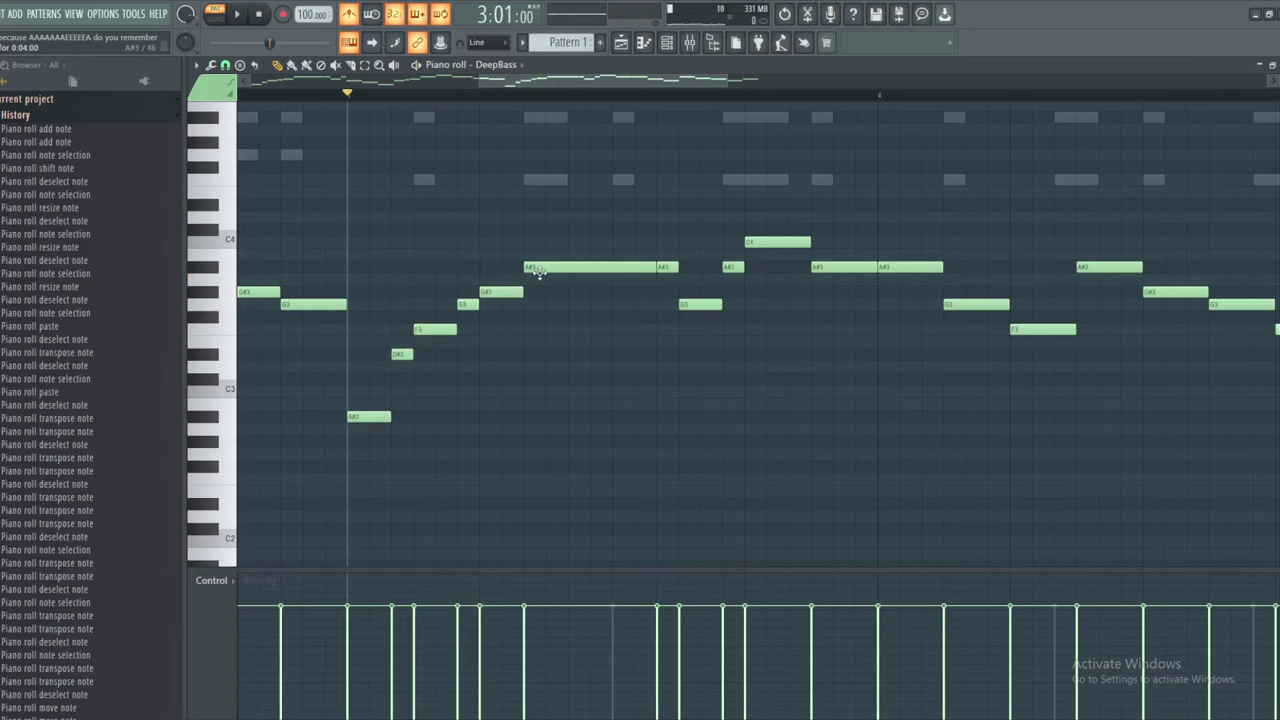
pyautogui.press('space')
pyautogui.scroll(-2, 571, 229)
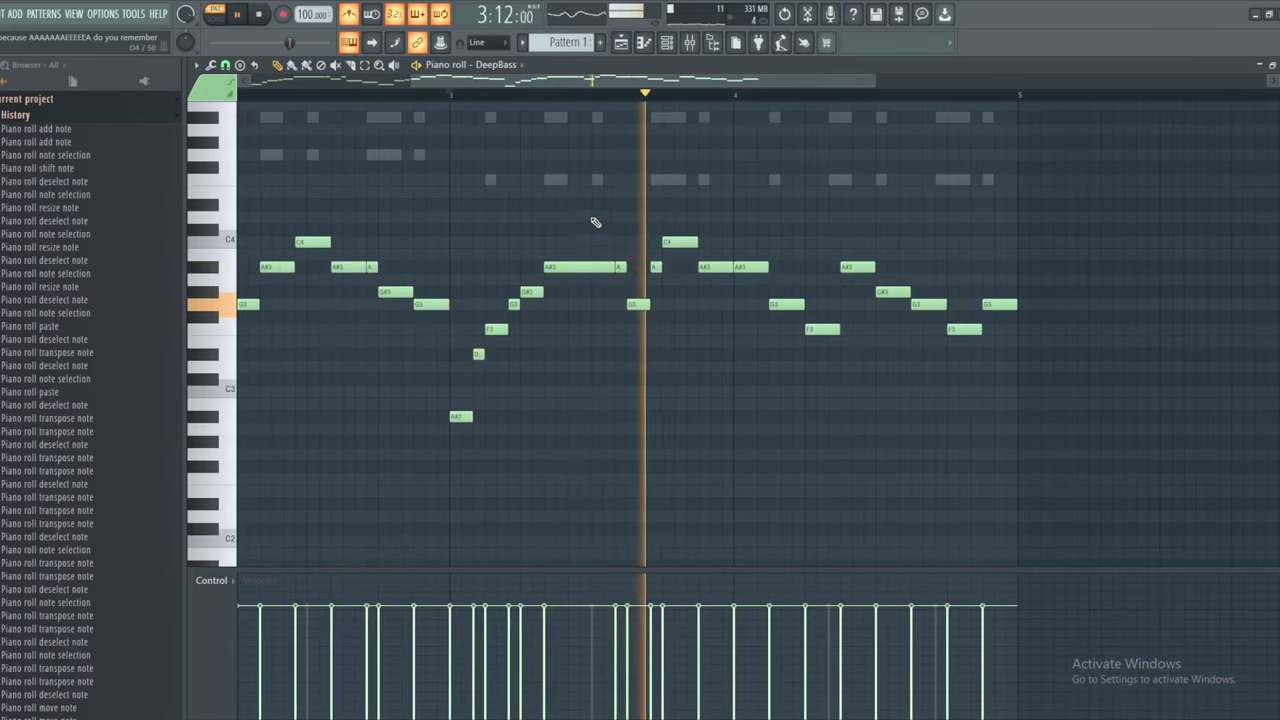
# Replay bar 3, and lower bar 4's second and third bass notes to F3 and D#3
pyautogui.moveTo(595, 222); pyautogui.dragTo(523, 218)
pyautogui.press('space')
pyautogui.press('space')
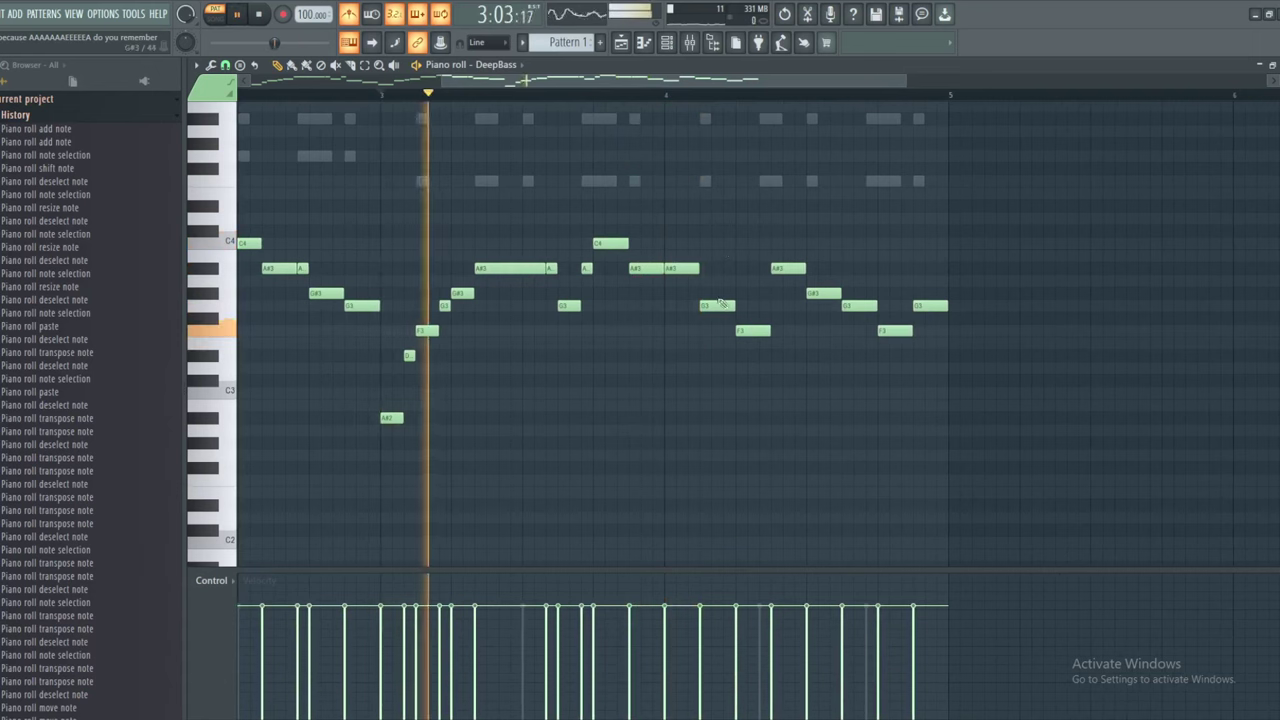
pyautogui.moveTo(721, 303); pyautogui.dragTo(736, 353)
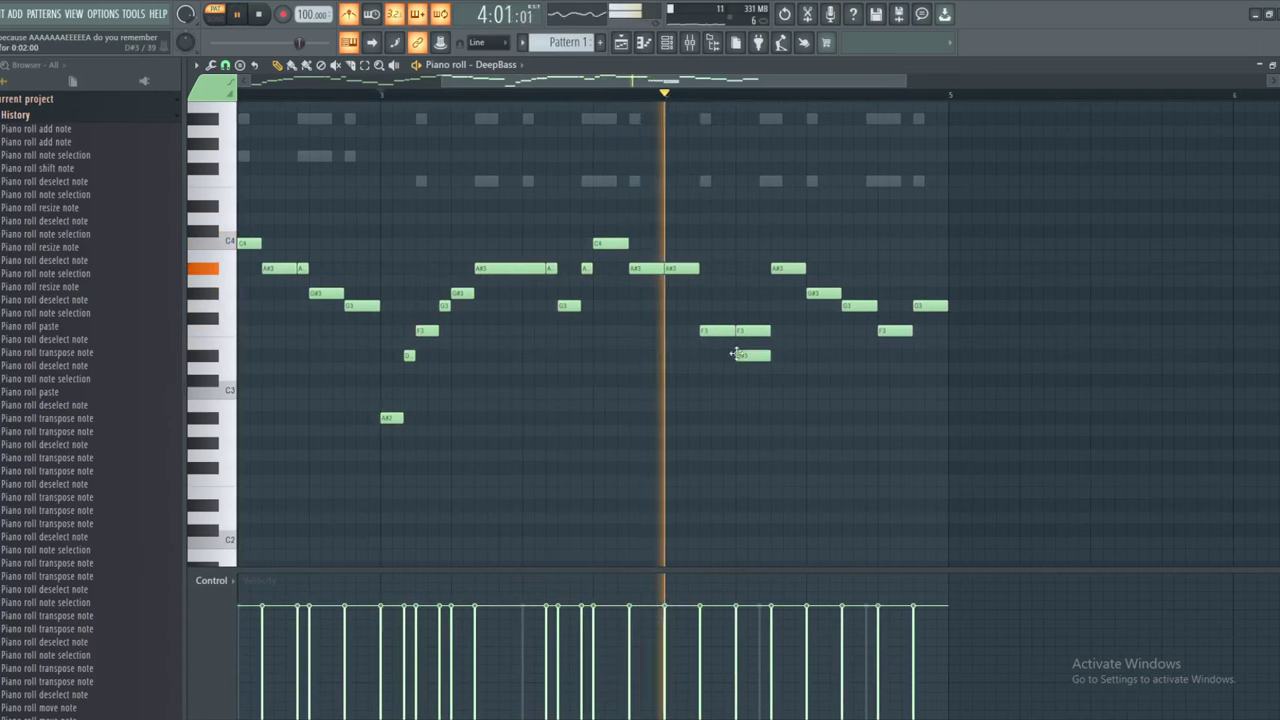
pyautogui.rightClick(755, 331)
pyautogui.moveTo(820, 304); pyautogui.dragTo(724, 314)
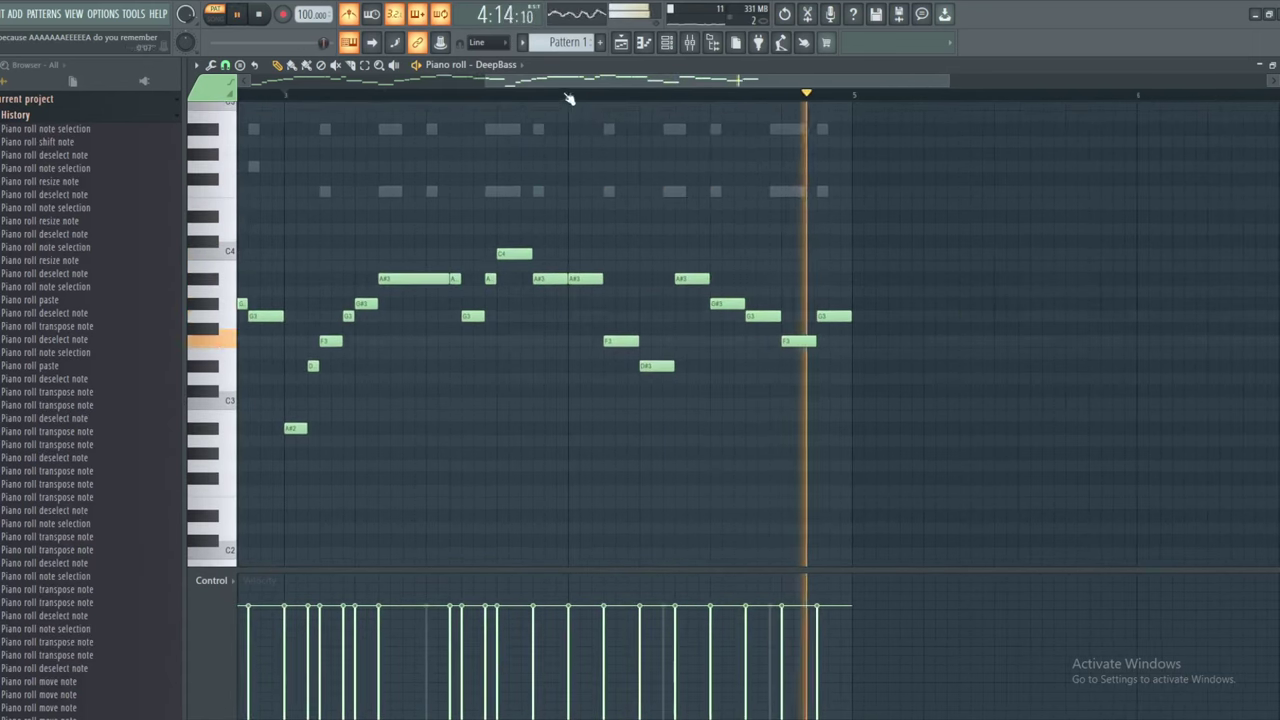
# Lower bar 4's last five bass notes to G#3, G3, F3, D#3 and F3, and play the bar back
pyautogui.scroll(2, 725, 280)
pyautogui.press('space')
pyautogui.moveTo(674, 280); pyautogui.dragTo(837, 380)
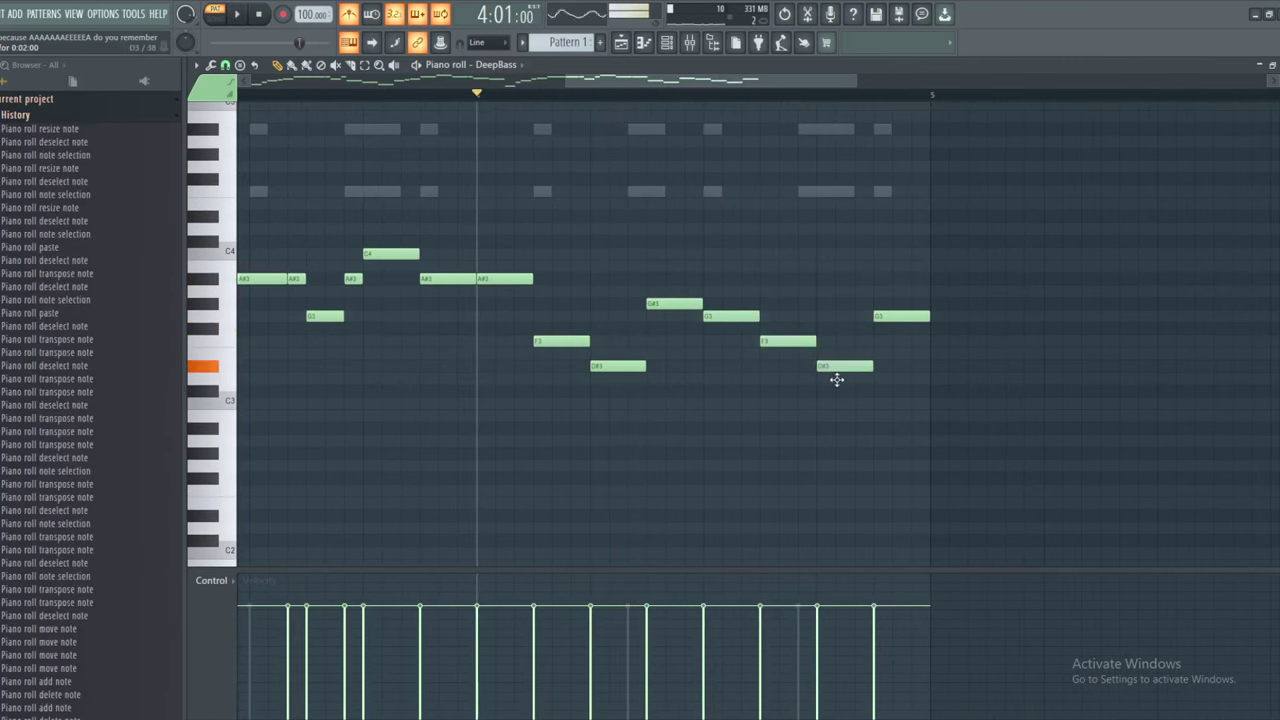
pyautogui.moveTo(897, 316); pyautogui.dragTo(897, 341)
pyautogui.press('space')
pyautogui.scroll(-4, 886, 263)
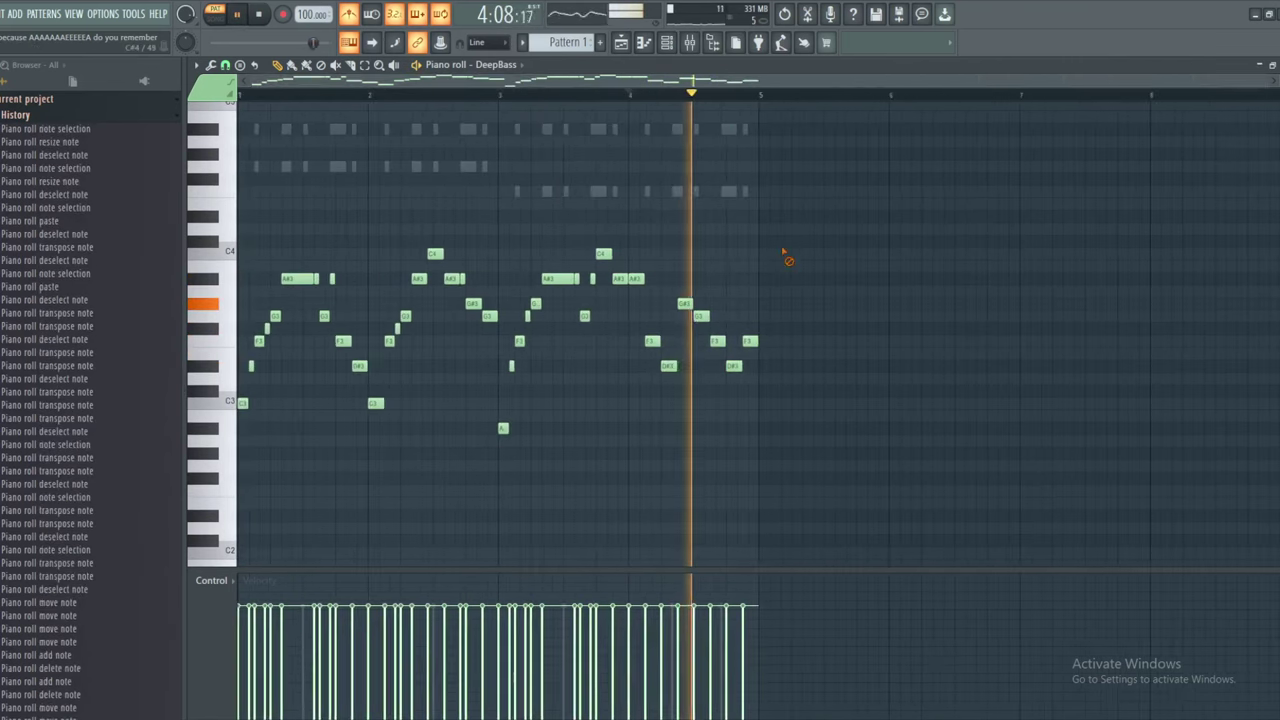
# Turn off the metronome and play the four-bar bass line with the chords from the beginning
pyautogui.press('space')
pyautogui.scroll(3, 777, 240)
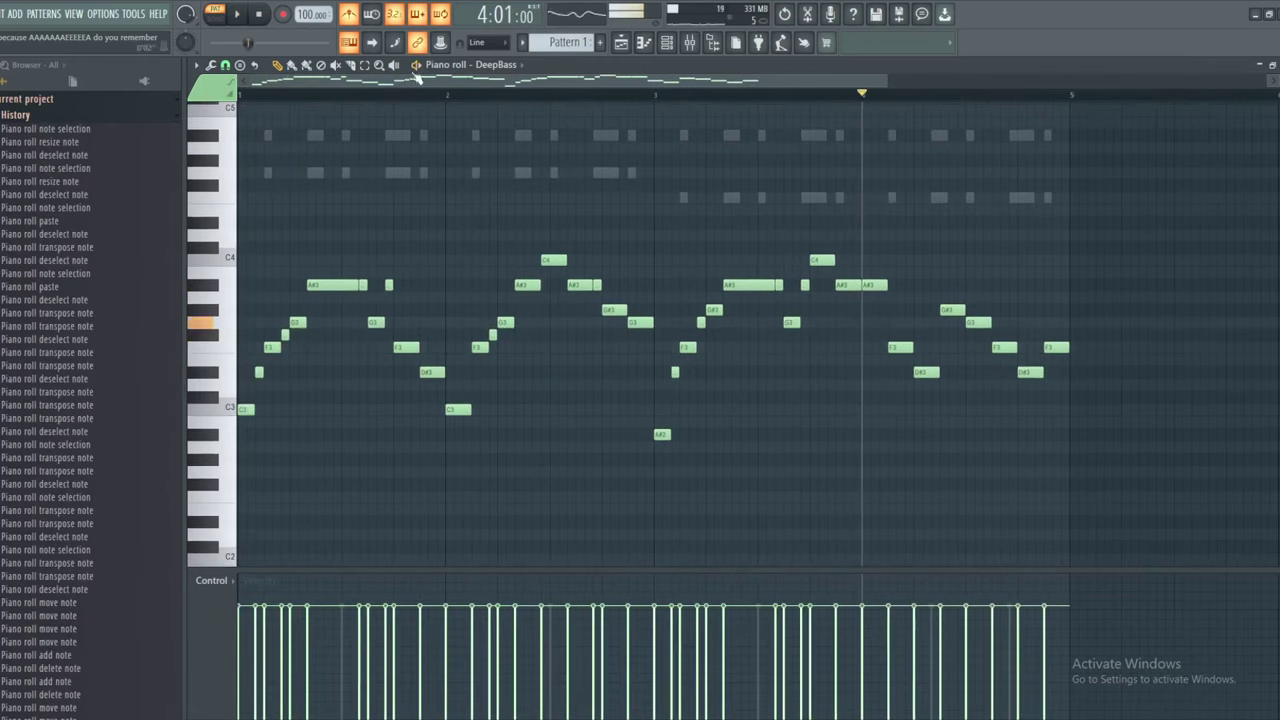
pyautogui.press('space')
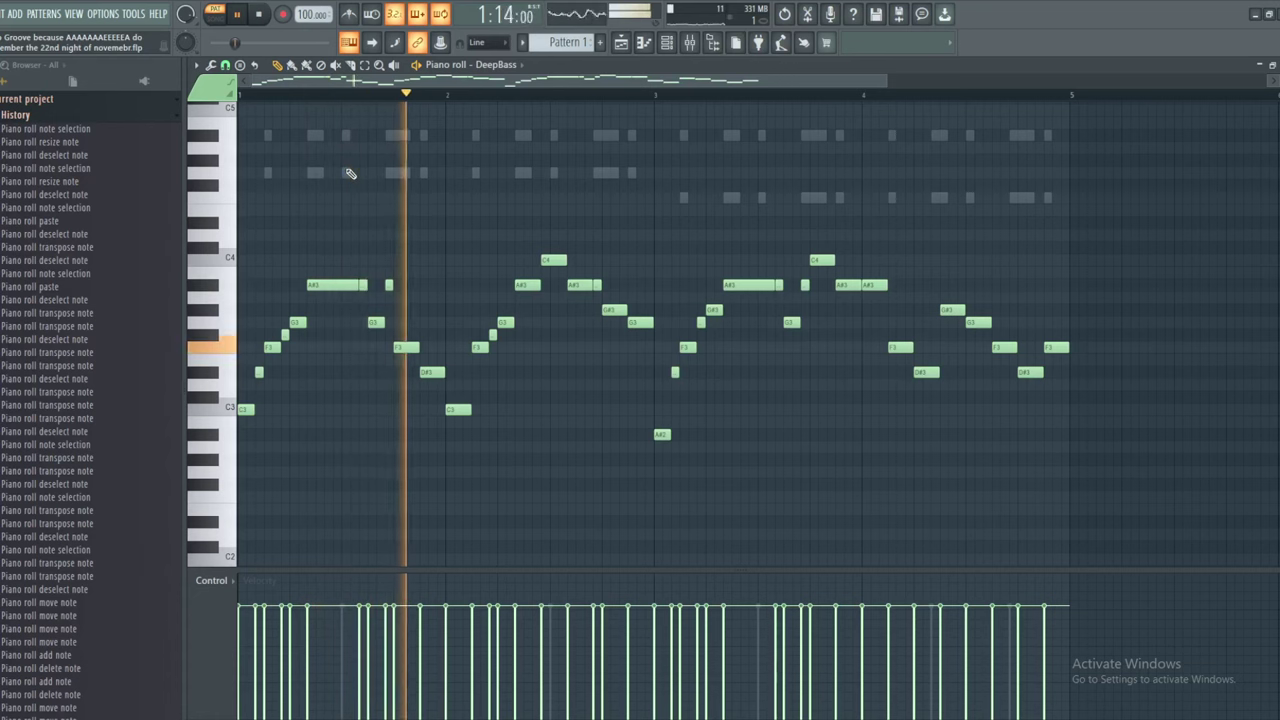
pyautogui.moveTo(457, 237); pyautogui.dragTo(649, 226)
pyautogui.scroll(-1, 650, 226)
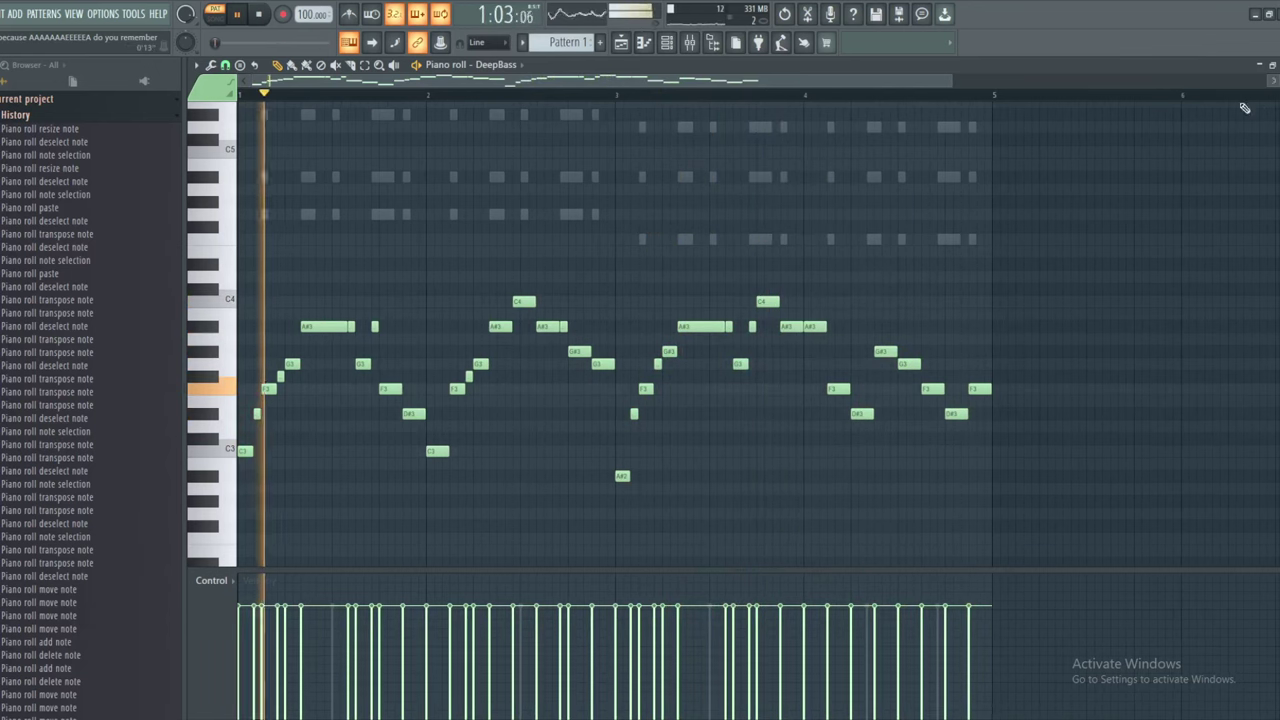
# Replace the last bass note in bar 4 with a G3 of the same length
pyautogui.click(852, 96)
pyautogui.scroll(3, 1004, 346)
pyautogui.press('space')
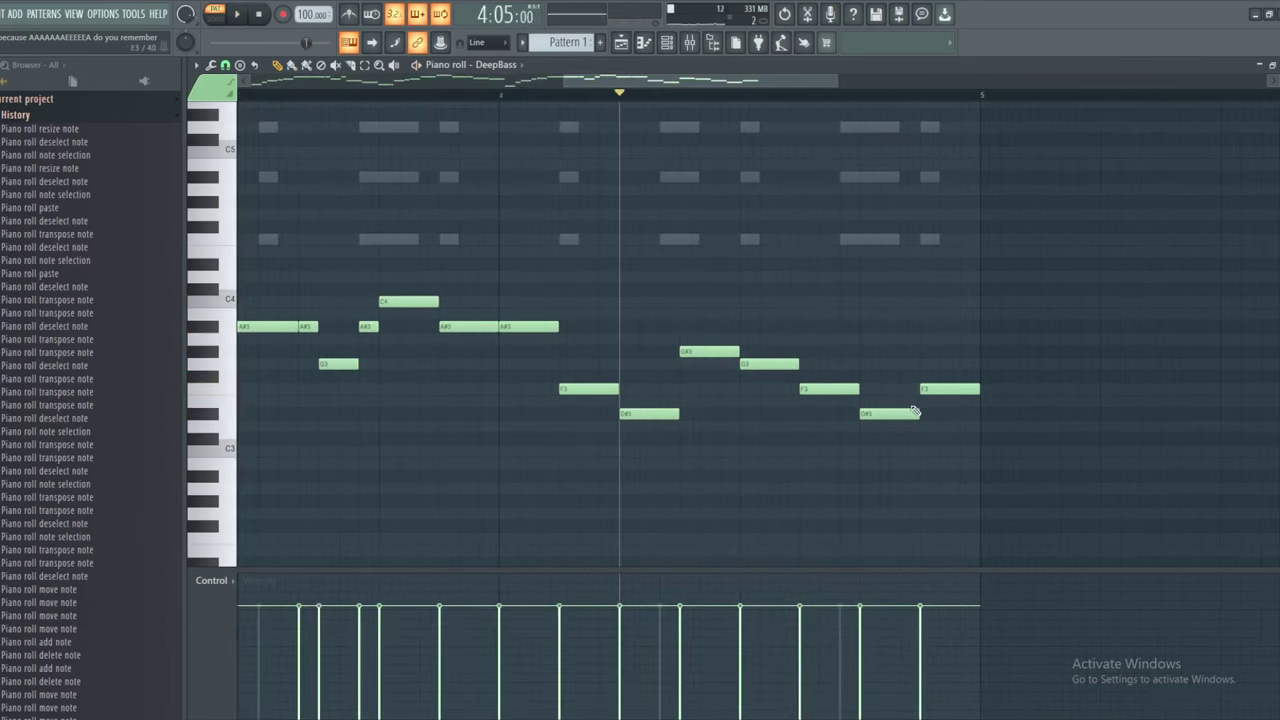
pyautogui.moveTo(928, 390); pyautogui.dragTo(936, 364)
pyautogui.press('space')
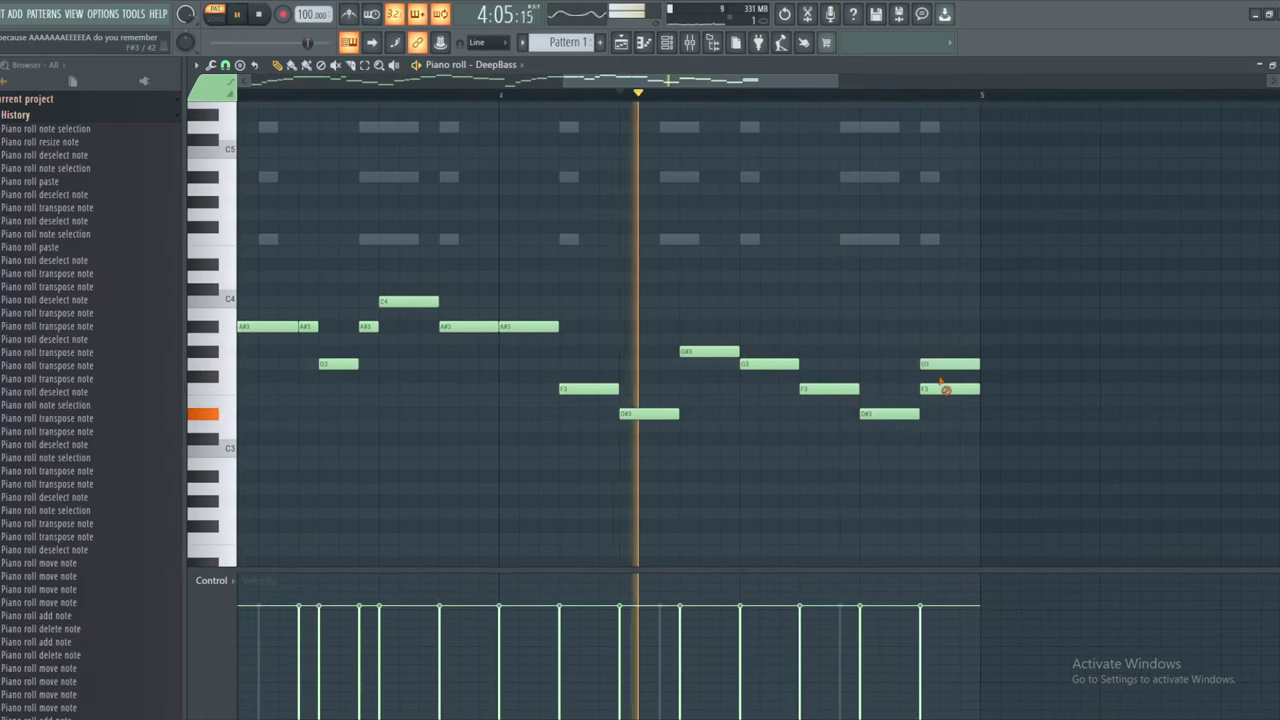
pyautogui.press('space')
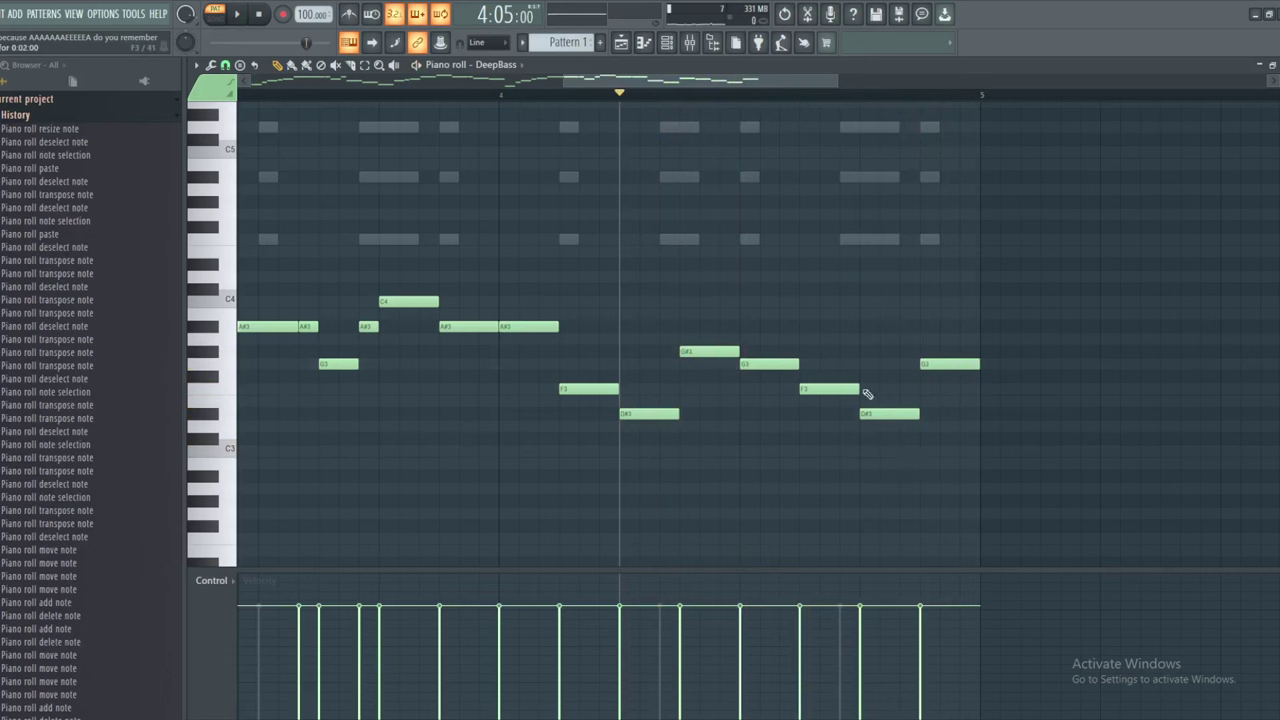
pyautogui.click(926, 390)
pyautogui.rightClick(938, 387)
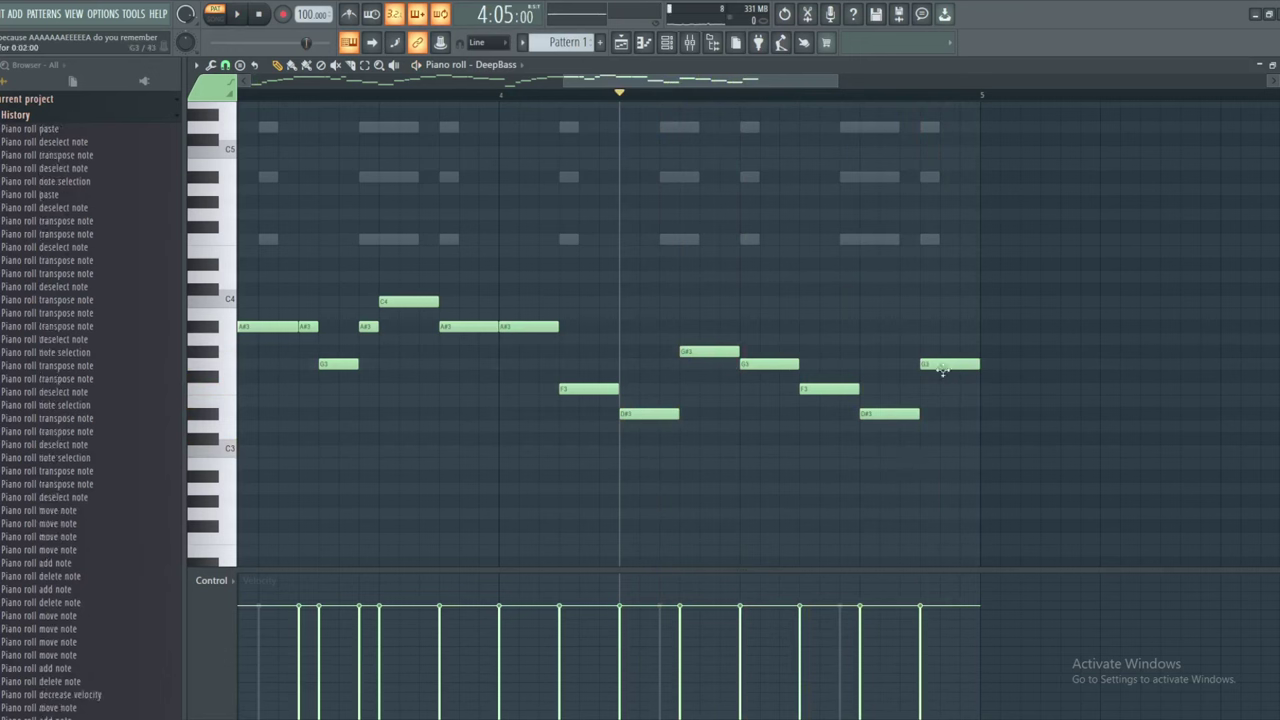
# Play back the end of bar 4, and replay the bass line from the start of bar 1
pyautogui.press('space')
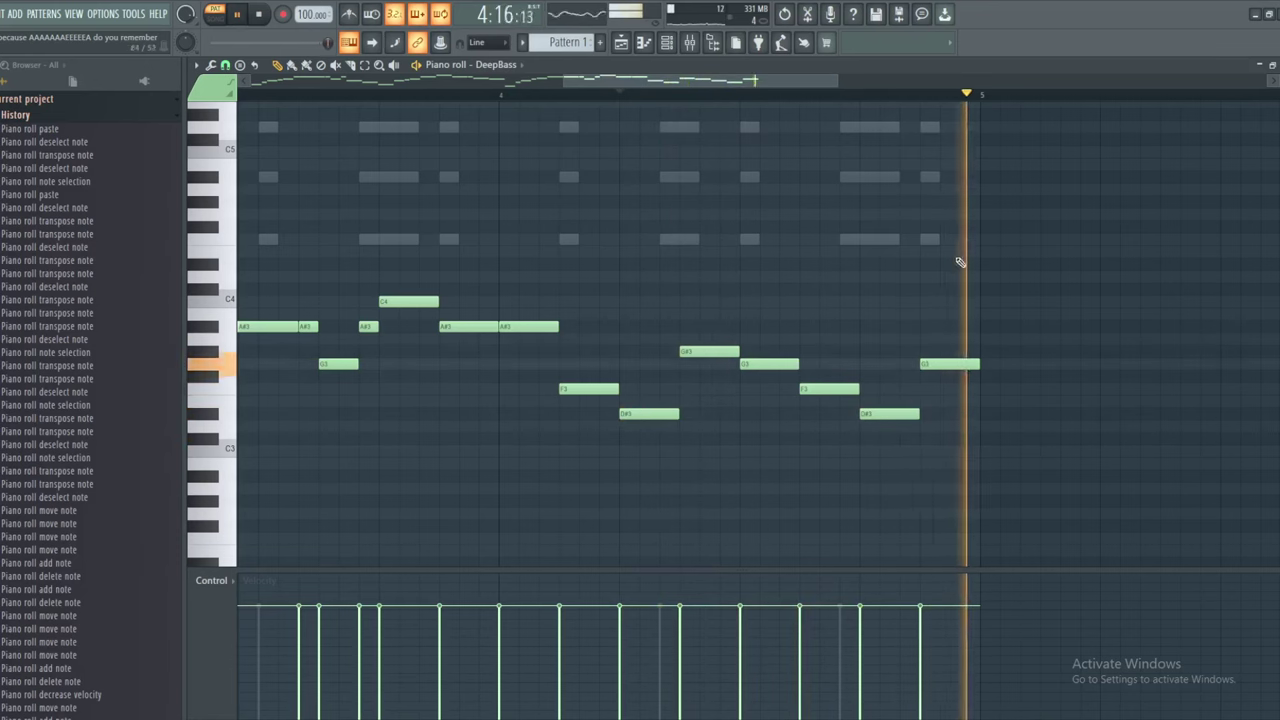
pyautogui.press('space')
pyautogui.scroll(-4, 465, 250)
pyautogui.moveTo(329, 95); pyautogui.dragTo(180, 95)
pyautogui.press('space')
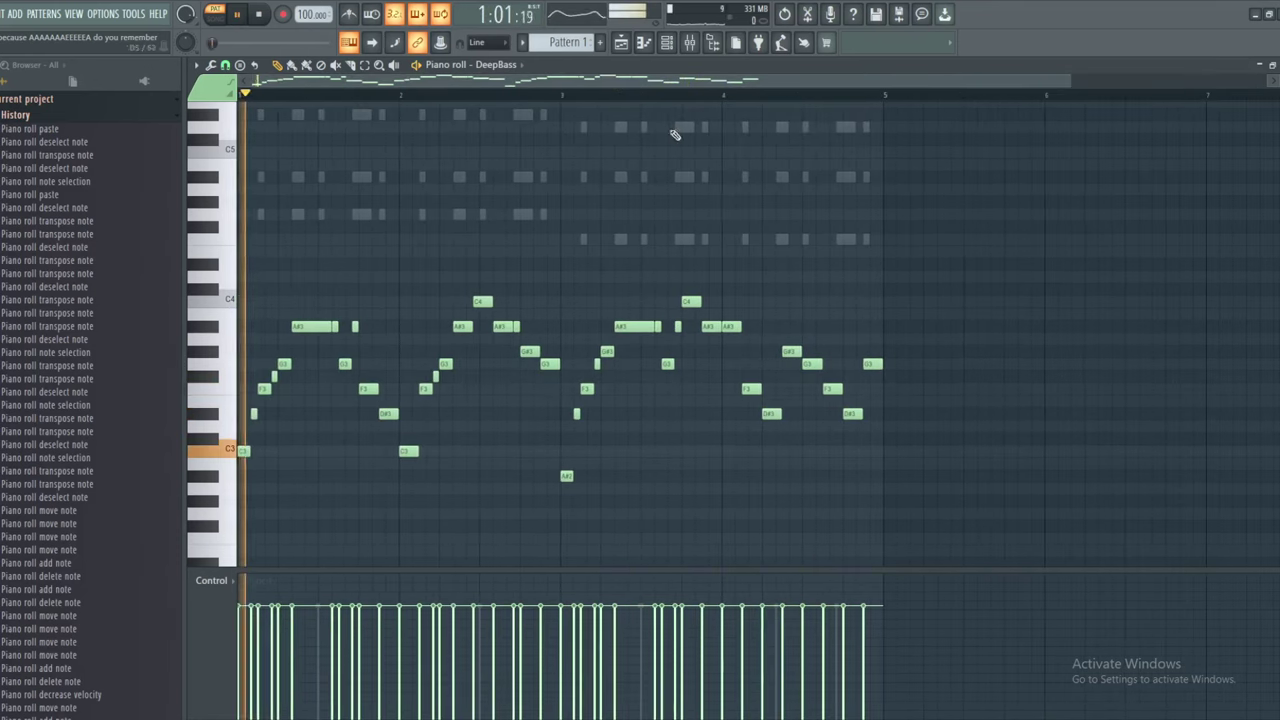
pyautogui.scroll(-1, 714, 209)
# Close the piano roll, change the Chords SoundFont patch to Rock Organ, and audition it with the pattern
pyautogui.click(1277, 66)
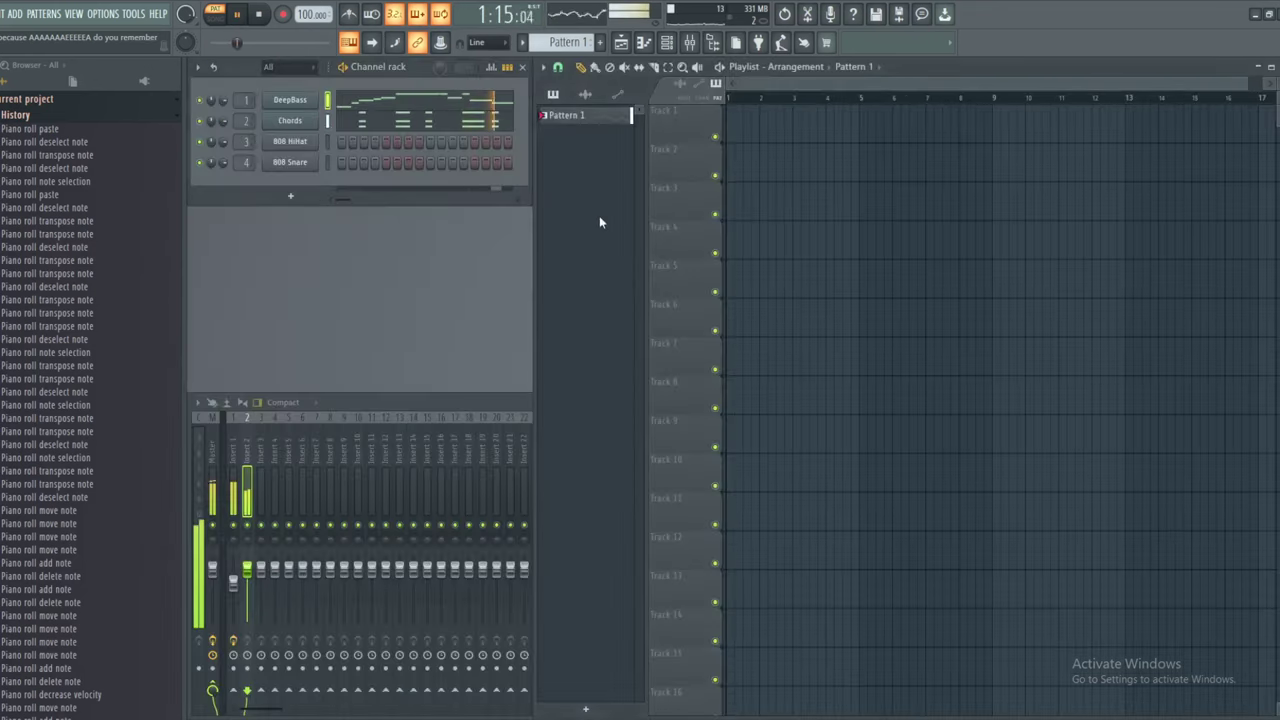
pyautogui.click(300, 121)
pyautogui.press('space')
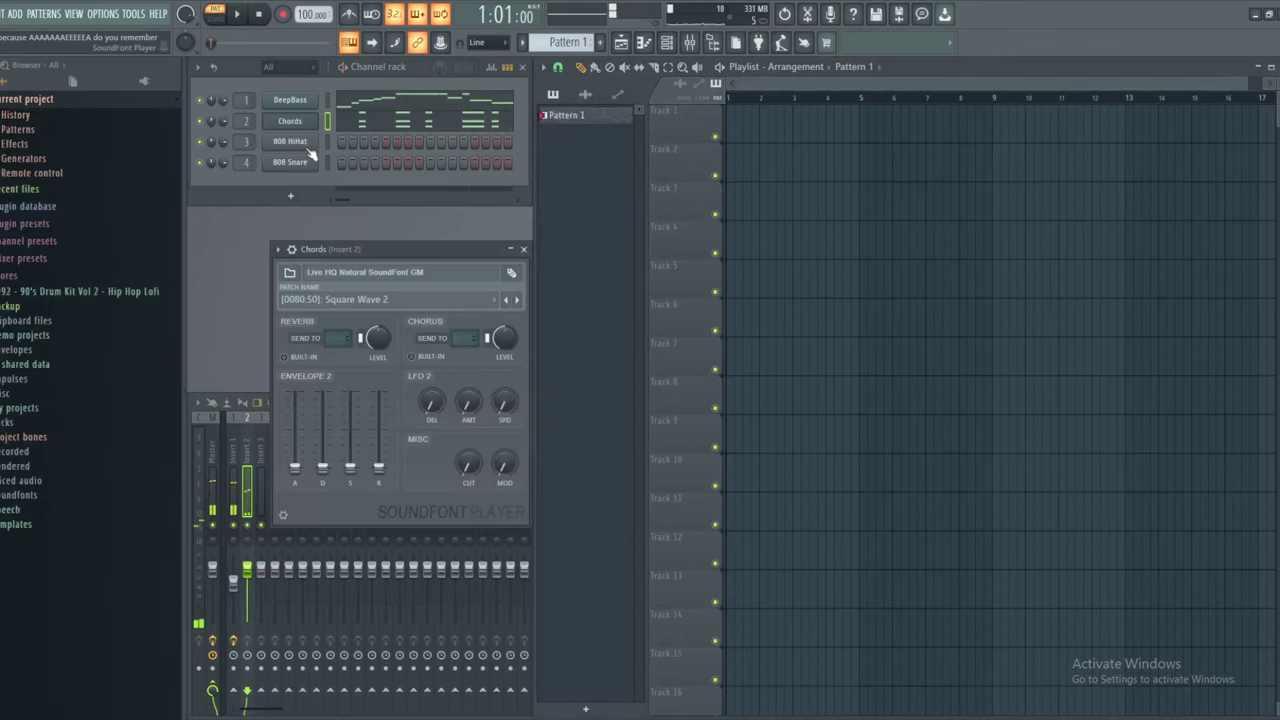
pyautogui.click(335, 298)
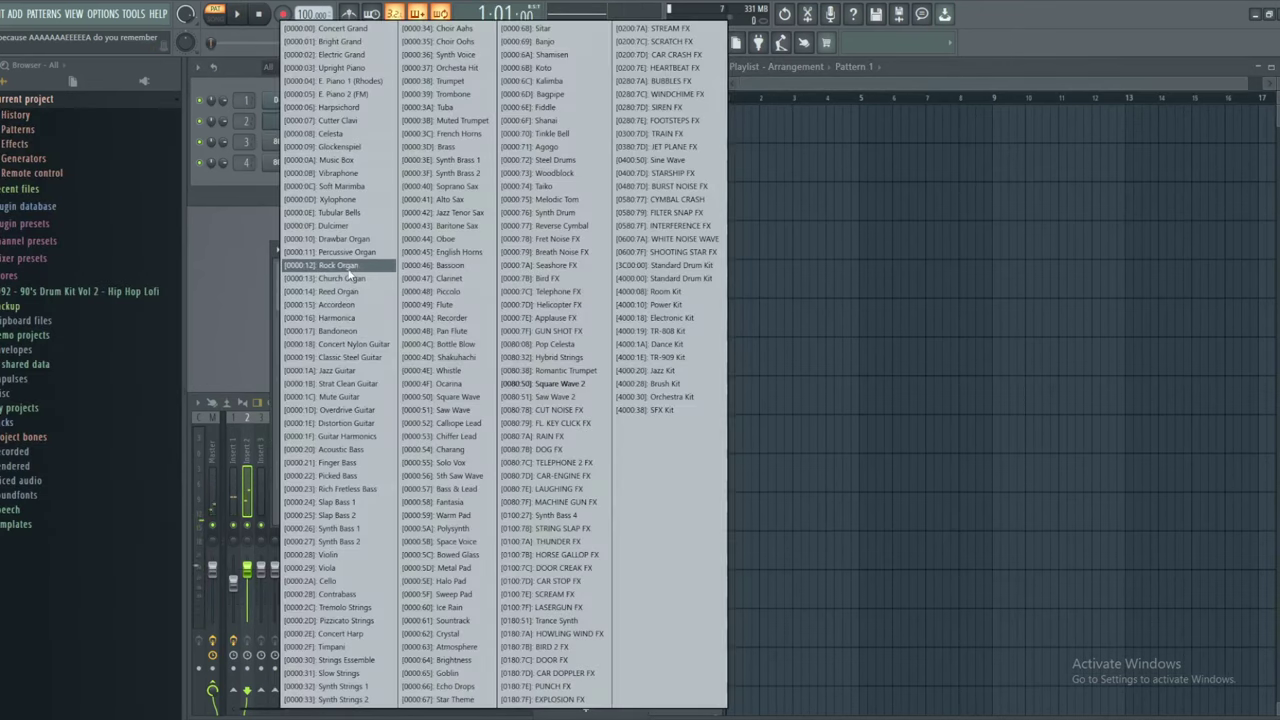
pyautogui.click(347, 268)
pyautogui.press('space')
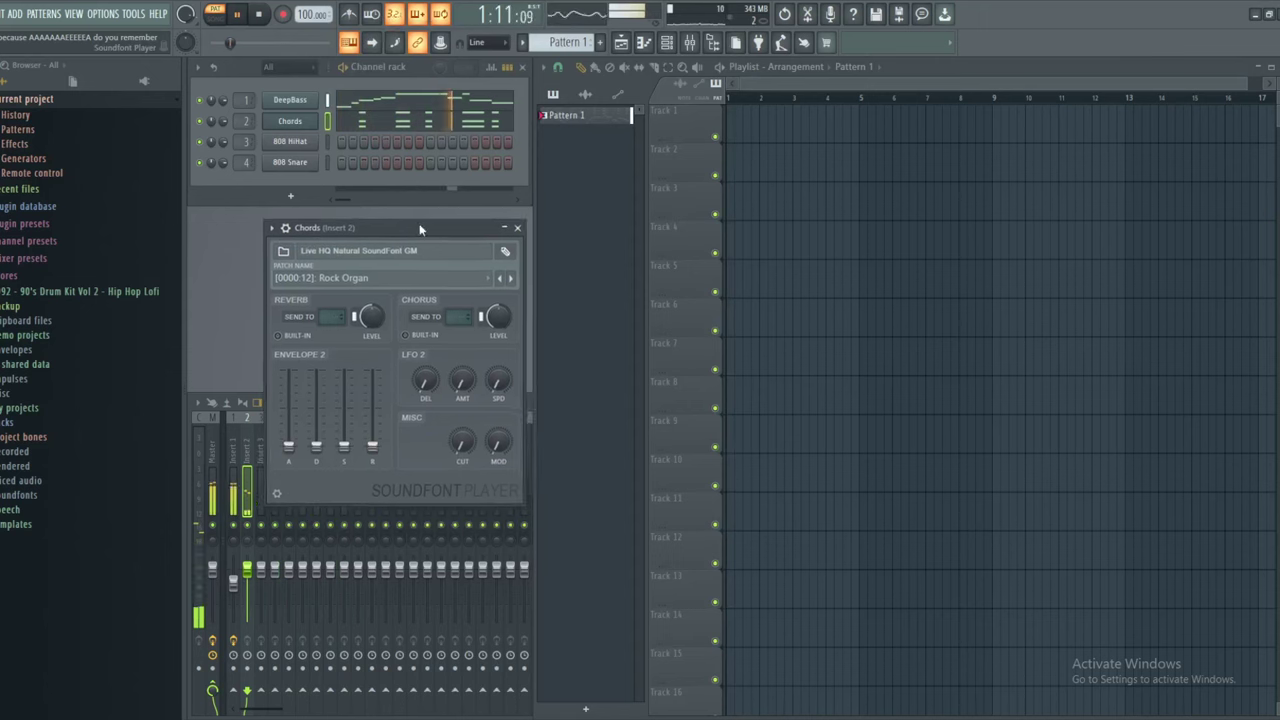
pyautogui.moveTo(420, 226); pyautogui.dragTo(429, 218)
pyautogui.click(526, 219)
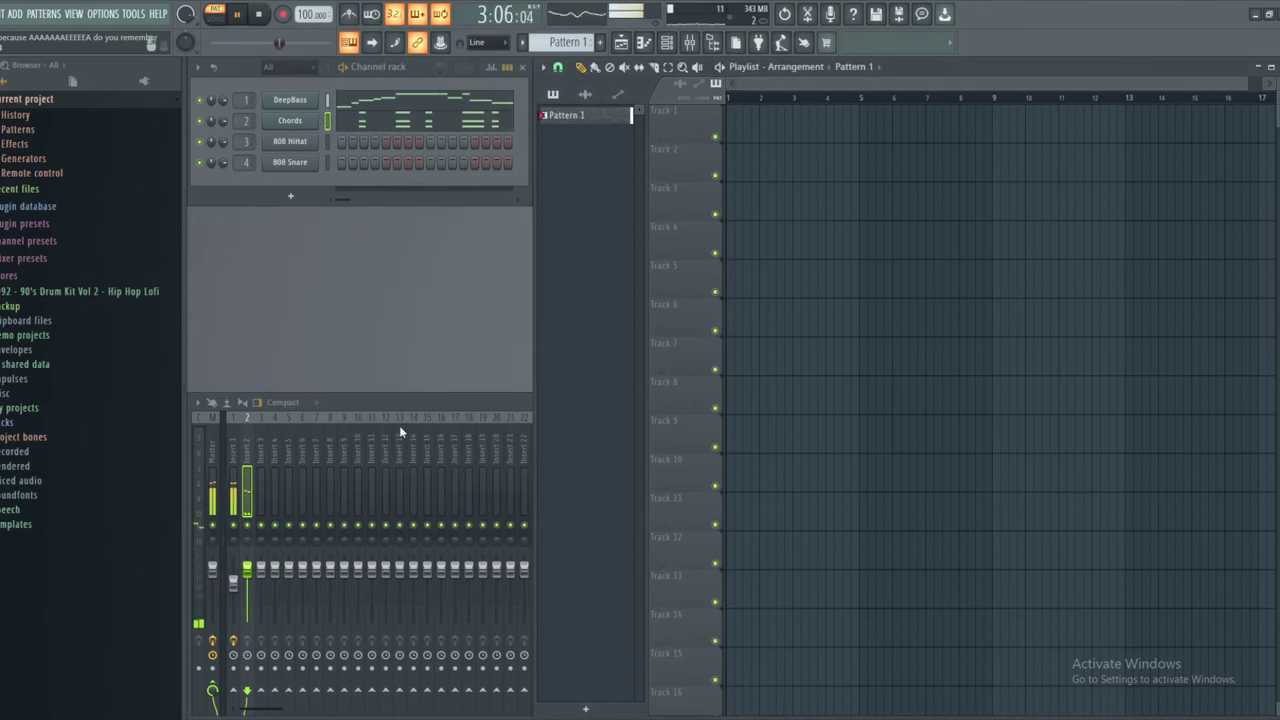
# Stop playback, open Paint, and write "ill communicate like this now" in a text box about 733 × 482 px
pyautogui.press('space')
pyautogui.press('super')
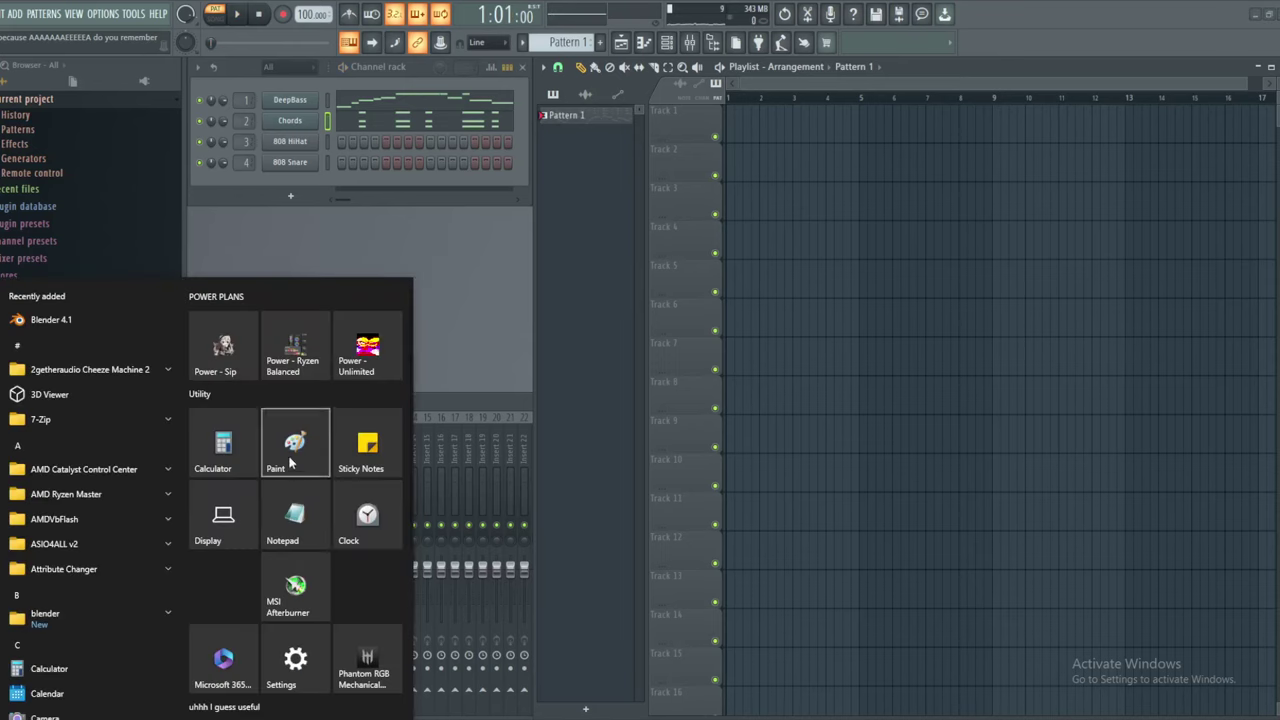
pyautogui.click(291, 462)
pyautogui.click(569, 76)
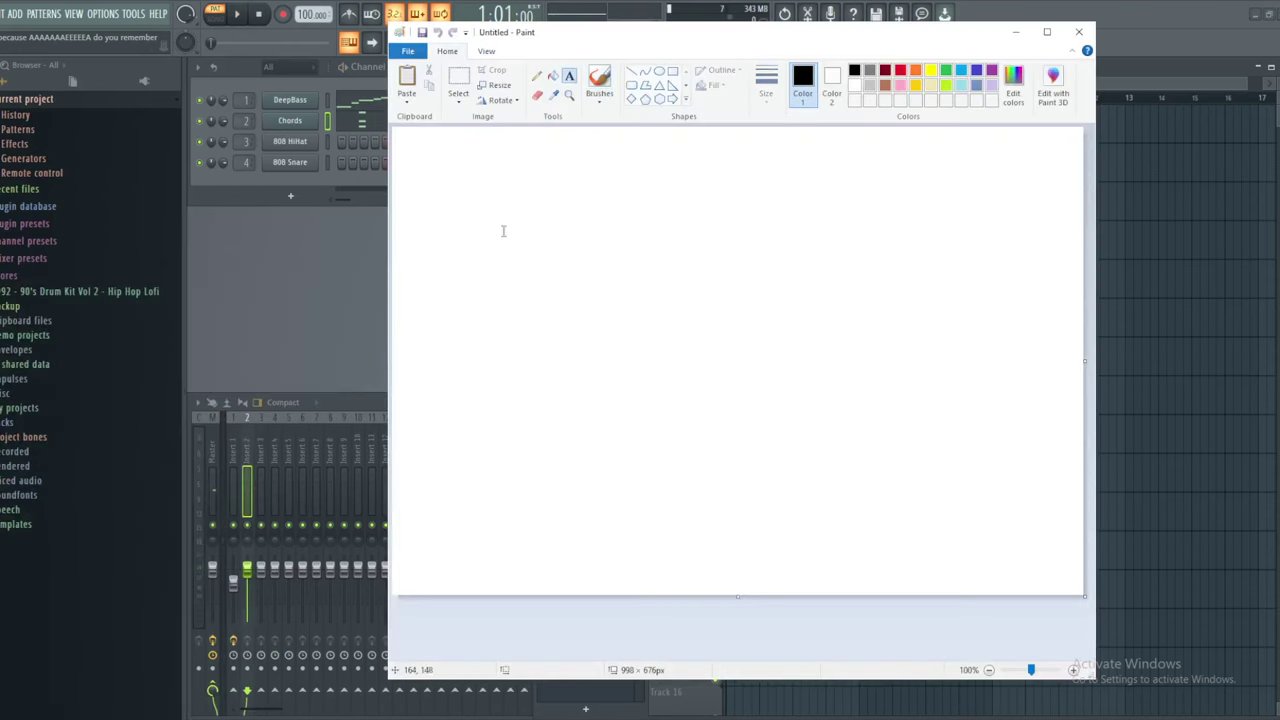
pyautogui.click(502, 222)
pyautogui.moveTo(601, 235); pyautogui.dragTo(1006, 550)
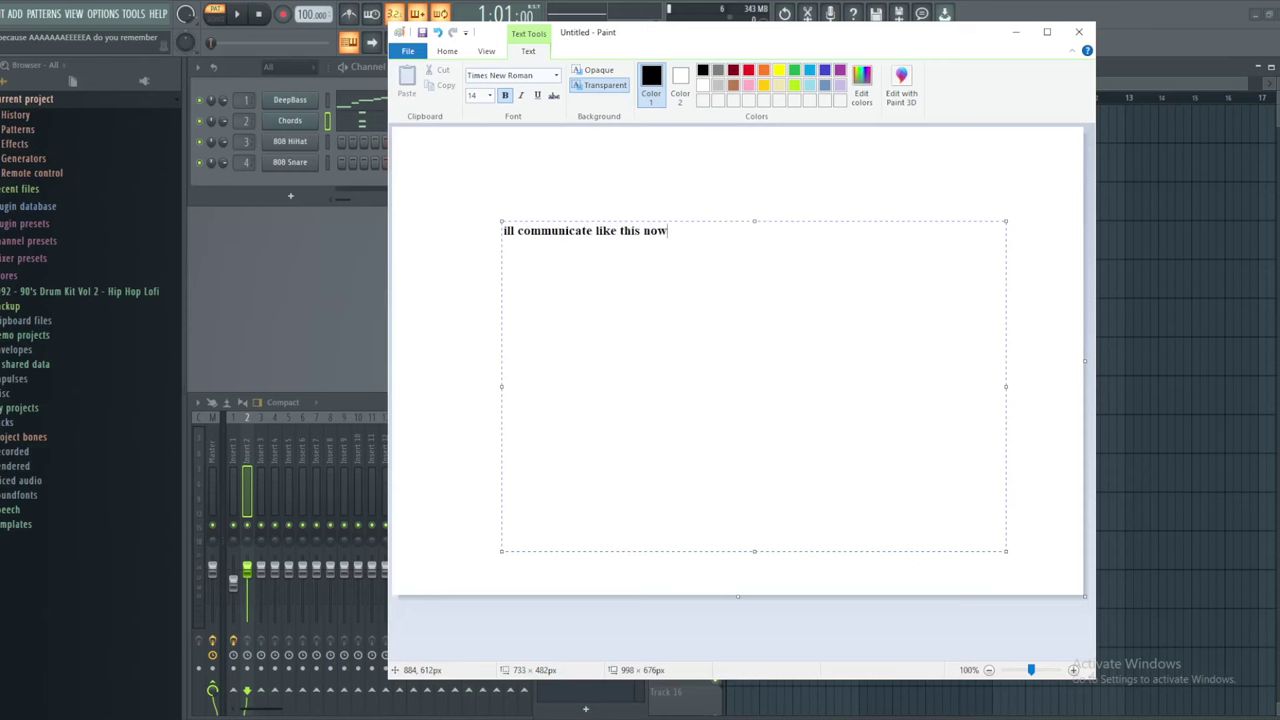
# Switch back to FL Studio and play the pattern with the Rock Organ chords
pyautogui.click(341, 371)
pyautogui.press('space')
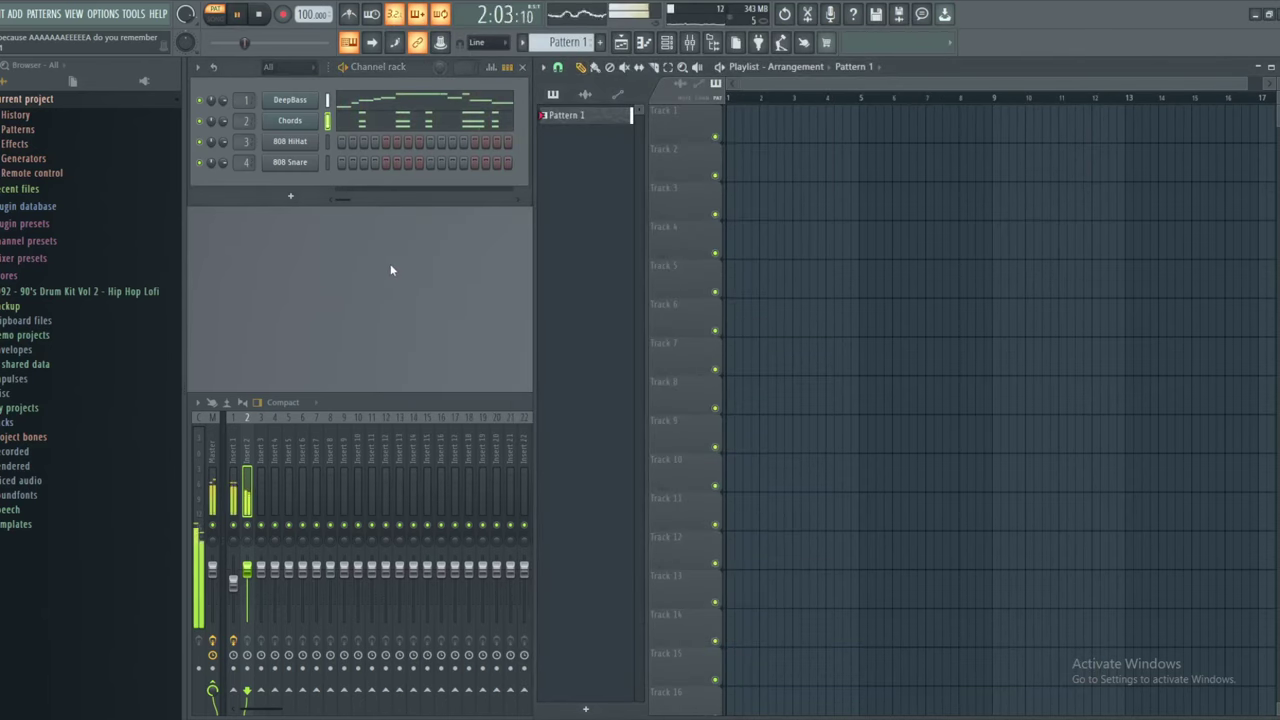
pyautogui.press('space')
pyautogui.hotkey('alt', 'Tab')
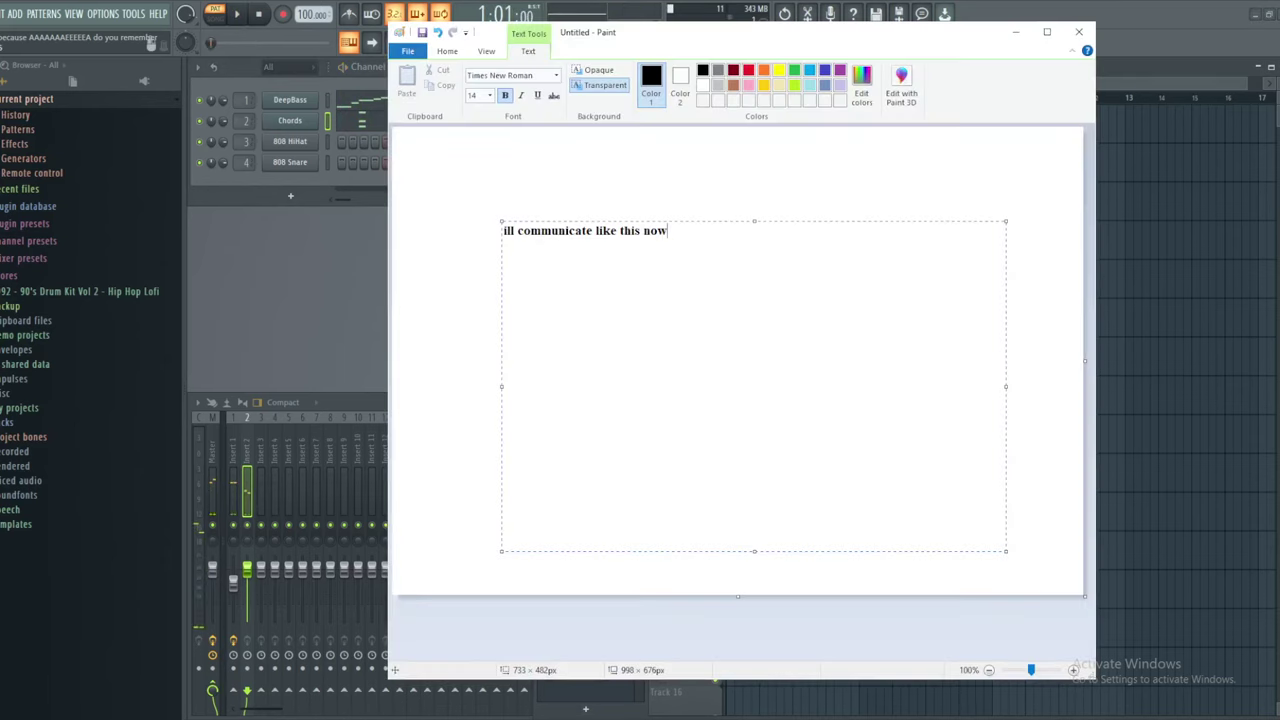
pyautogui.click(230, 286)
pyautogui.press('space')
# Switch to Paint and add "just listening to what i have now to see if i like", "yeah mae like", "now.........", "hmm" and "where to go next"
pyautogui.hotkey('alt', 'Tab')
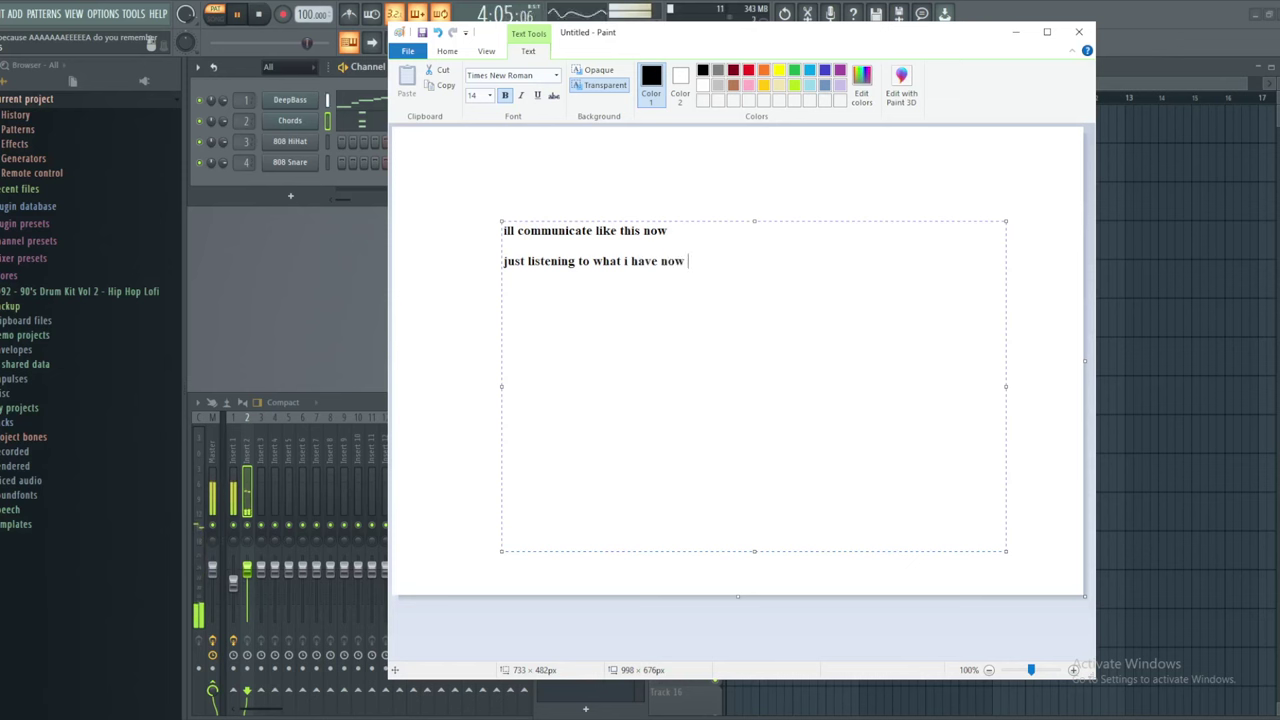
pyautogui.write('like')
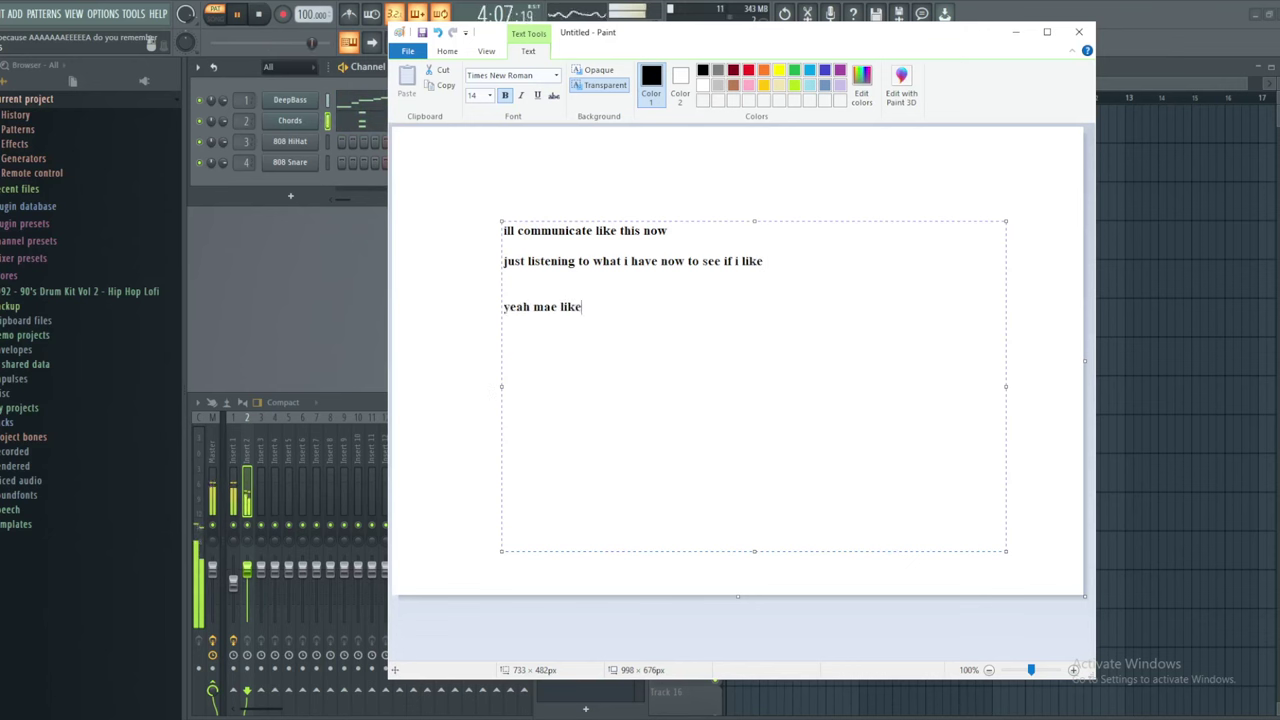
pyautogui.write('ow.........')
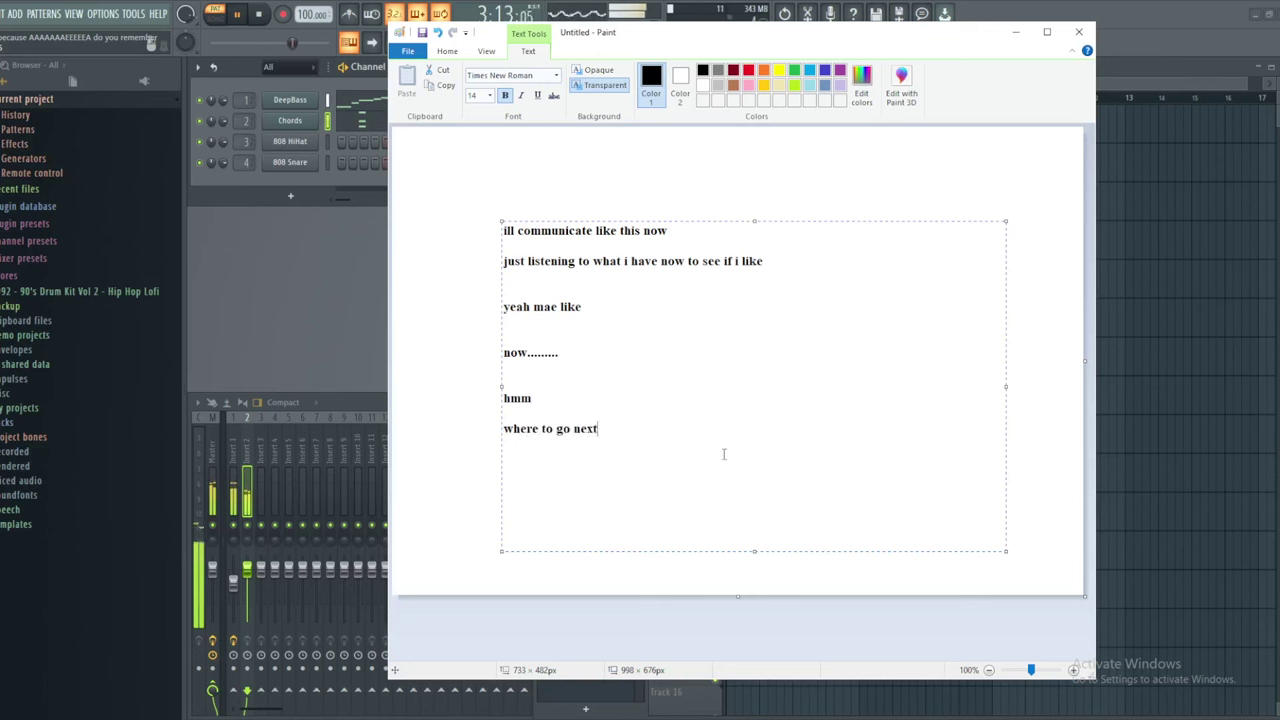
# Replace the Paint comment with "probably hidden piano chords :)", "these will be fancier 'Chords'" and "you guys'll see"
pyautogui.hotkey('ctrl', 'a')
pyautogui.press('Delete')
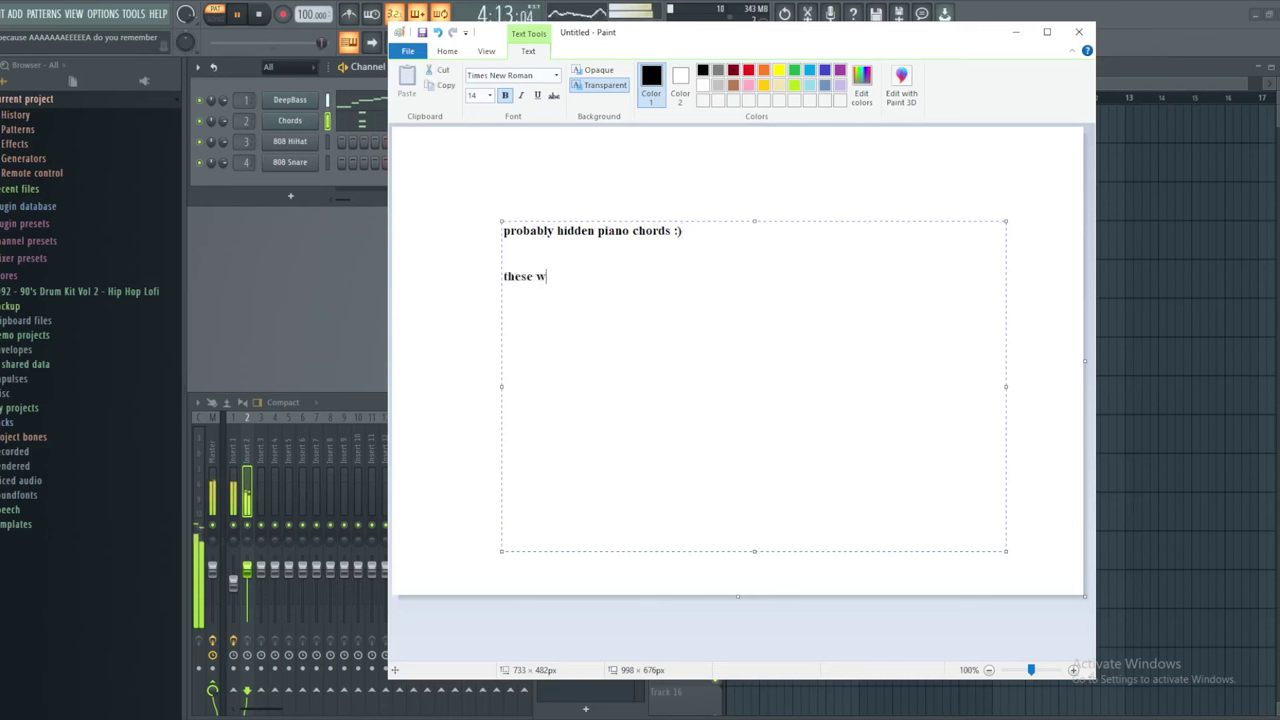
pyautogui.write('ll be fancier "Chords')
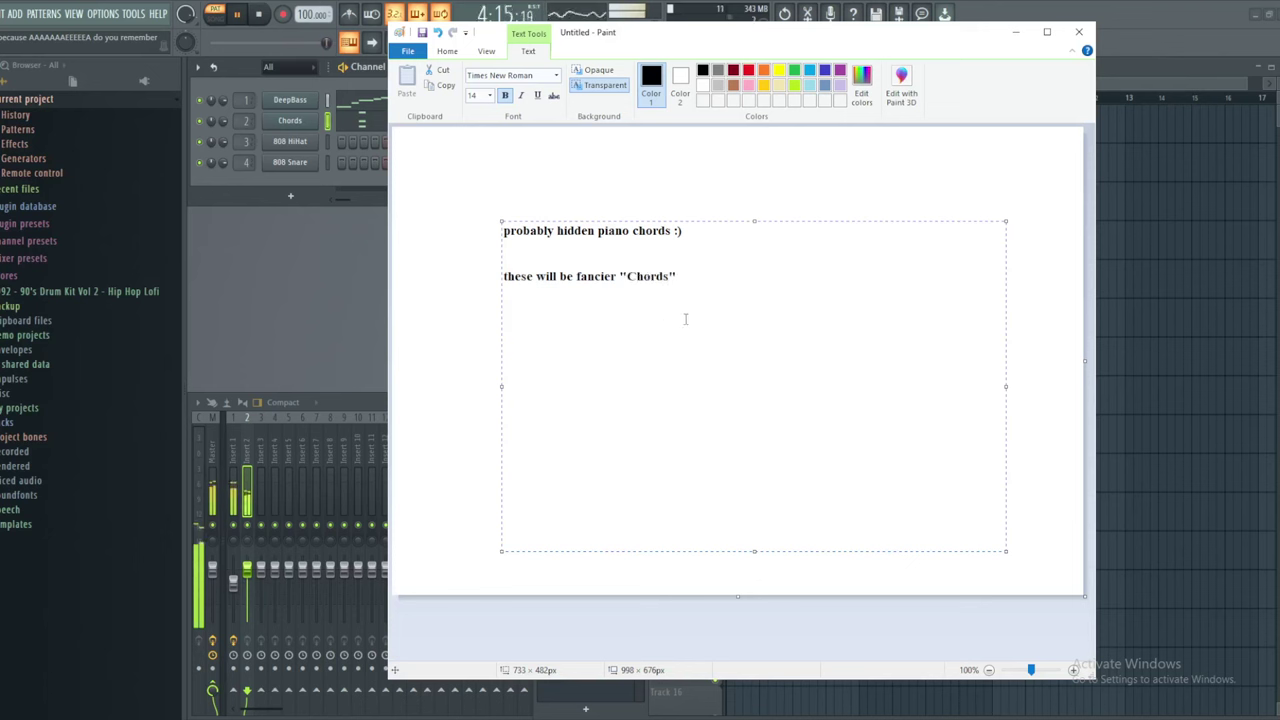
pyautogui.press('Return')
pyautogui.press('Return')
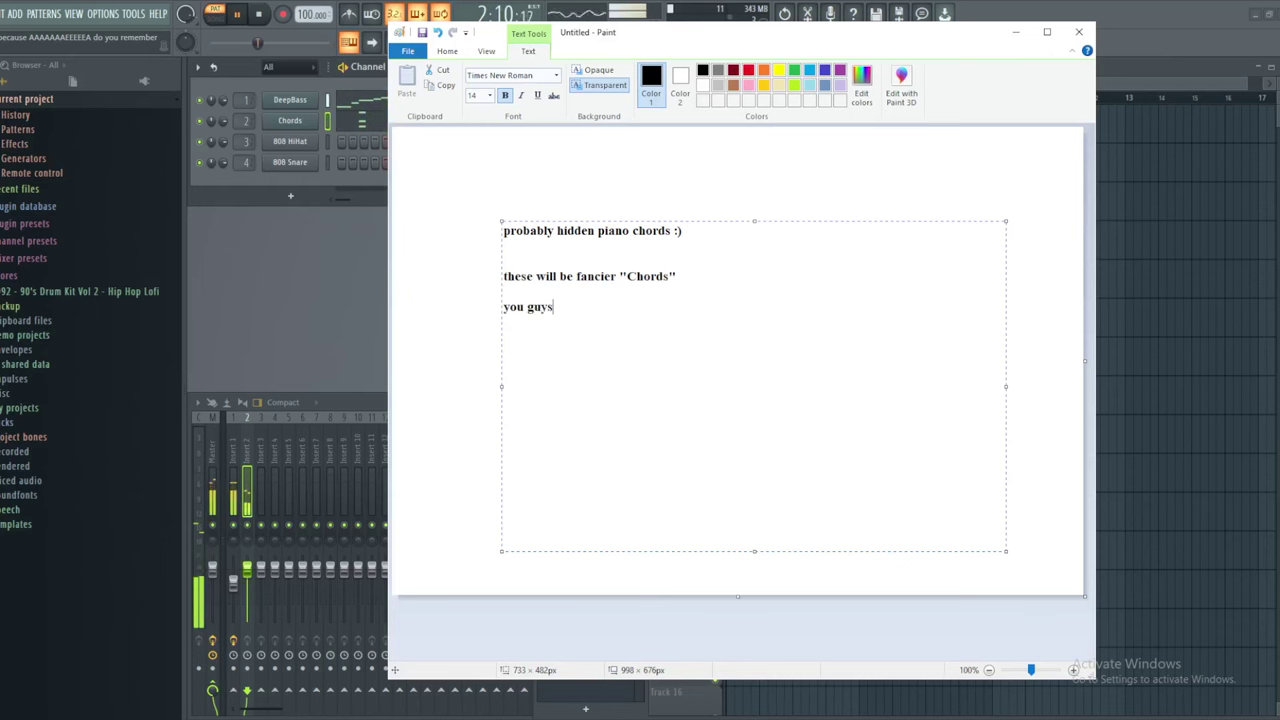
# Switch back to FL Studio and replace the 808 HiHat channel's instrument with a Soundfont Player
pyautogui.click(355, 235)
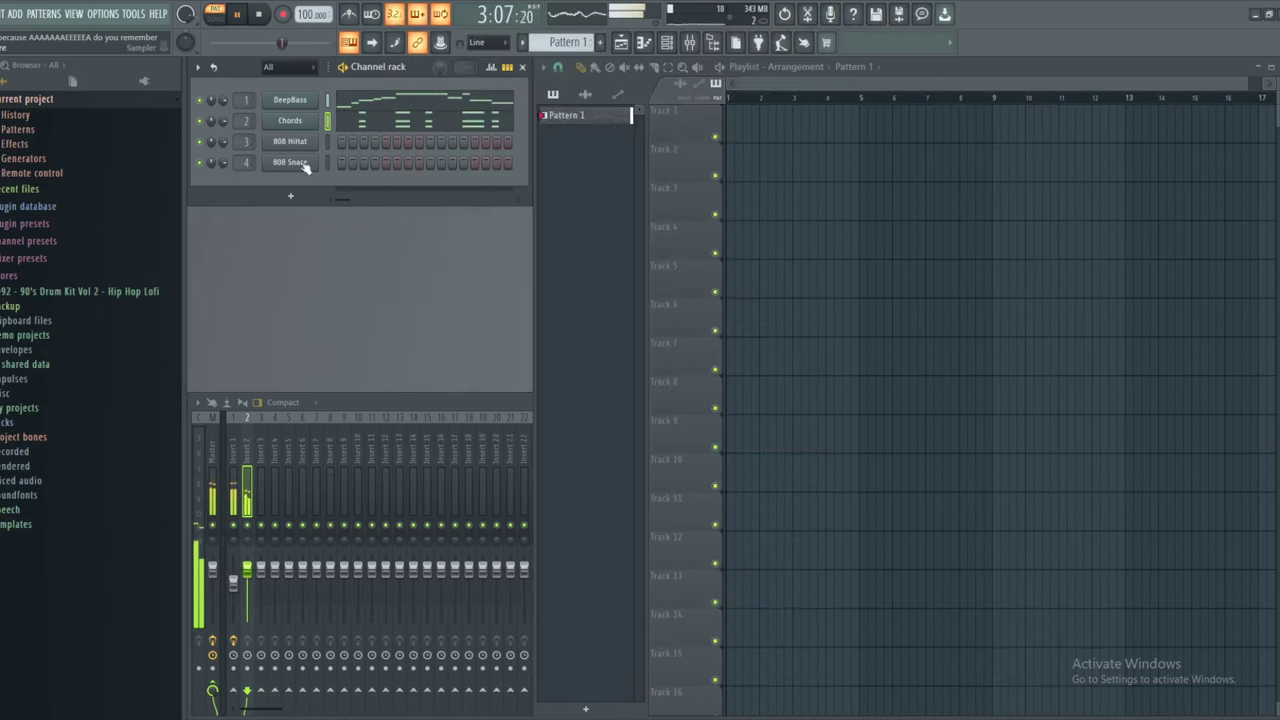
pyautogui.rightClick(302, 143)
pyautogui.moveTo(378, 262)
pyautogui.click(490, 57)
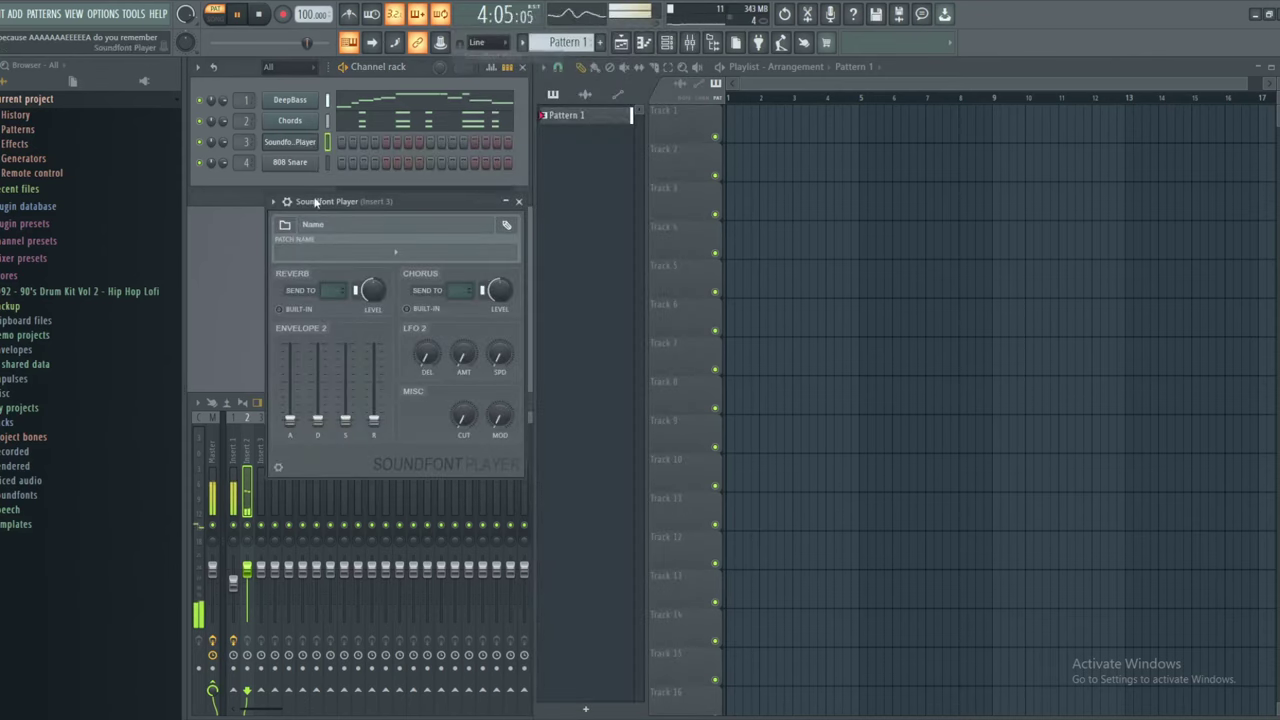
# Load the Korg X5 soundfont into the Soundfont Player, choose the New Tines patch, and stop playback
pyautogui.click(287, 225)
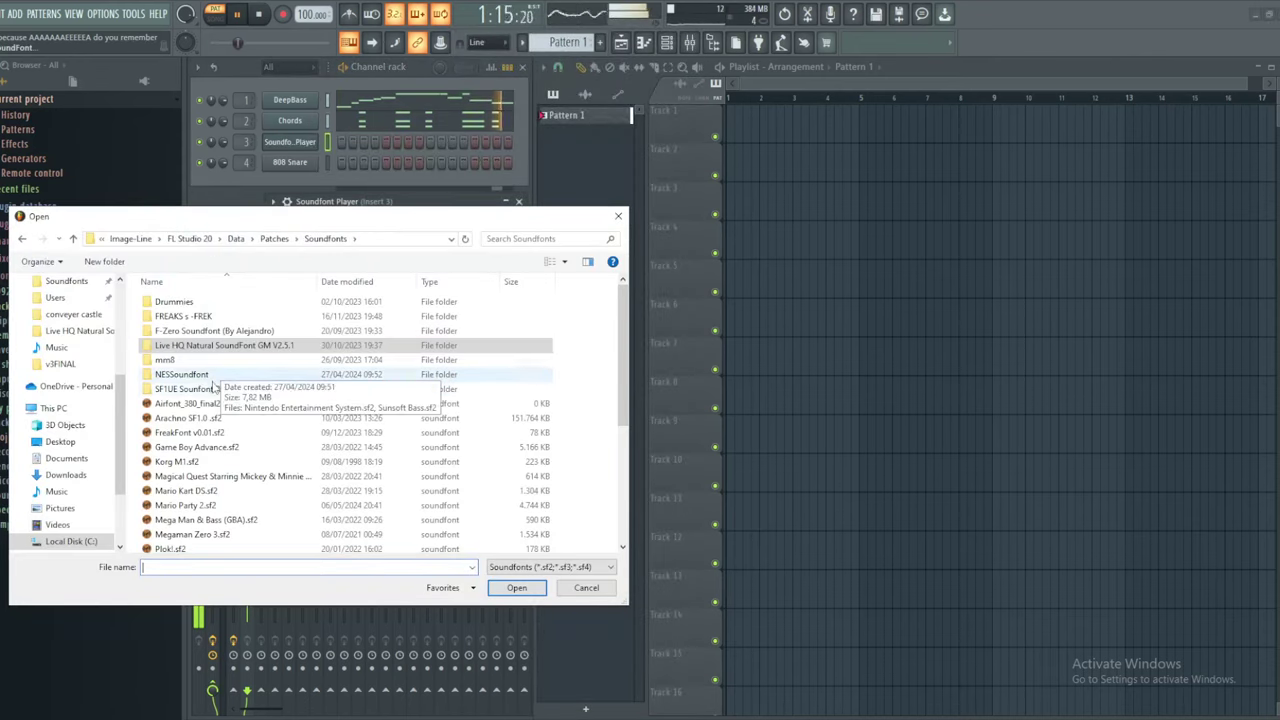
pyautogui.doubleClick(195, 388)
pyautogui.click(185, 388)
pyautogui.click(516, 587)
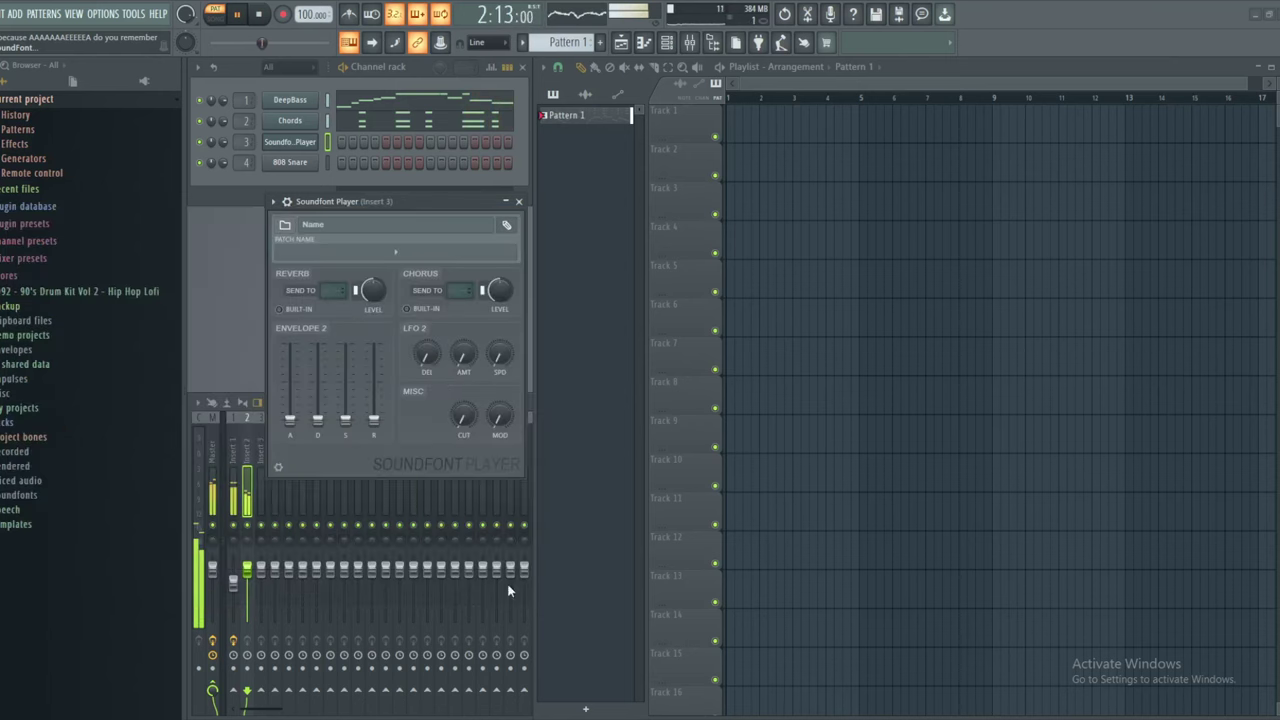
pyautogui.click(383, 262)
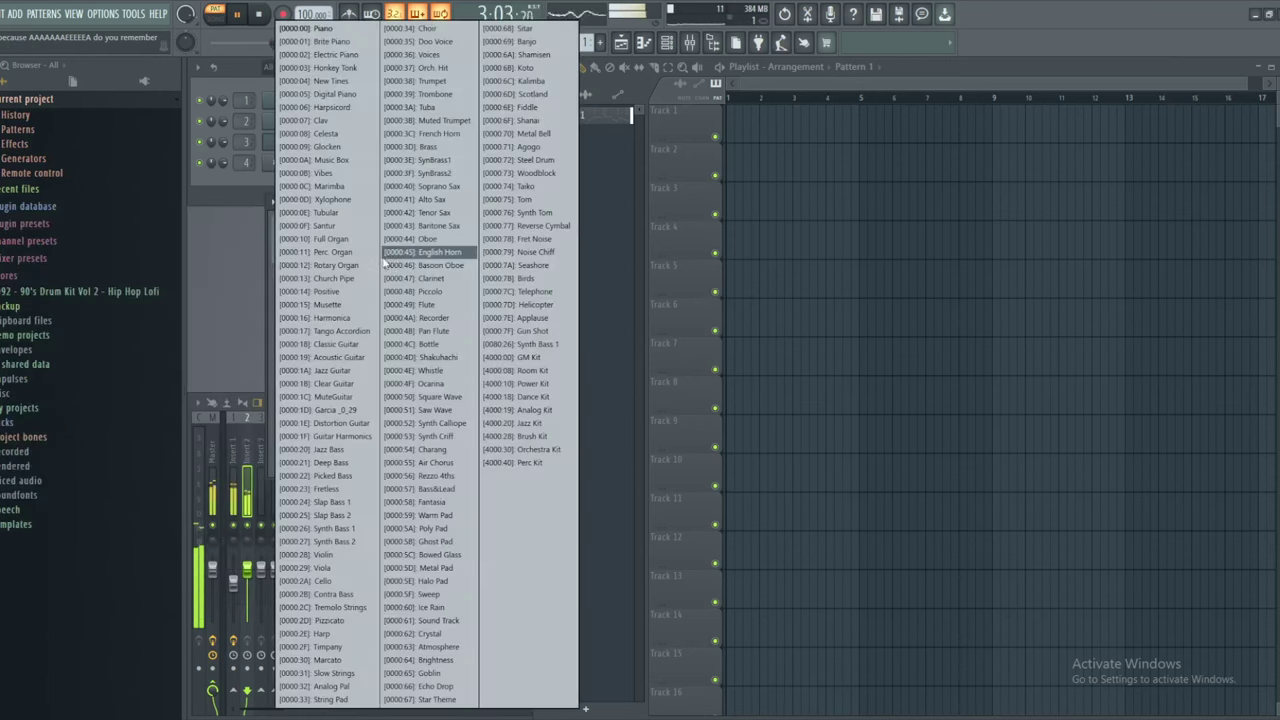
pyautogui.click(325, 81)
pyautogui.press('space')
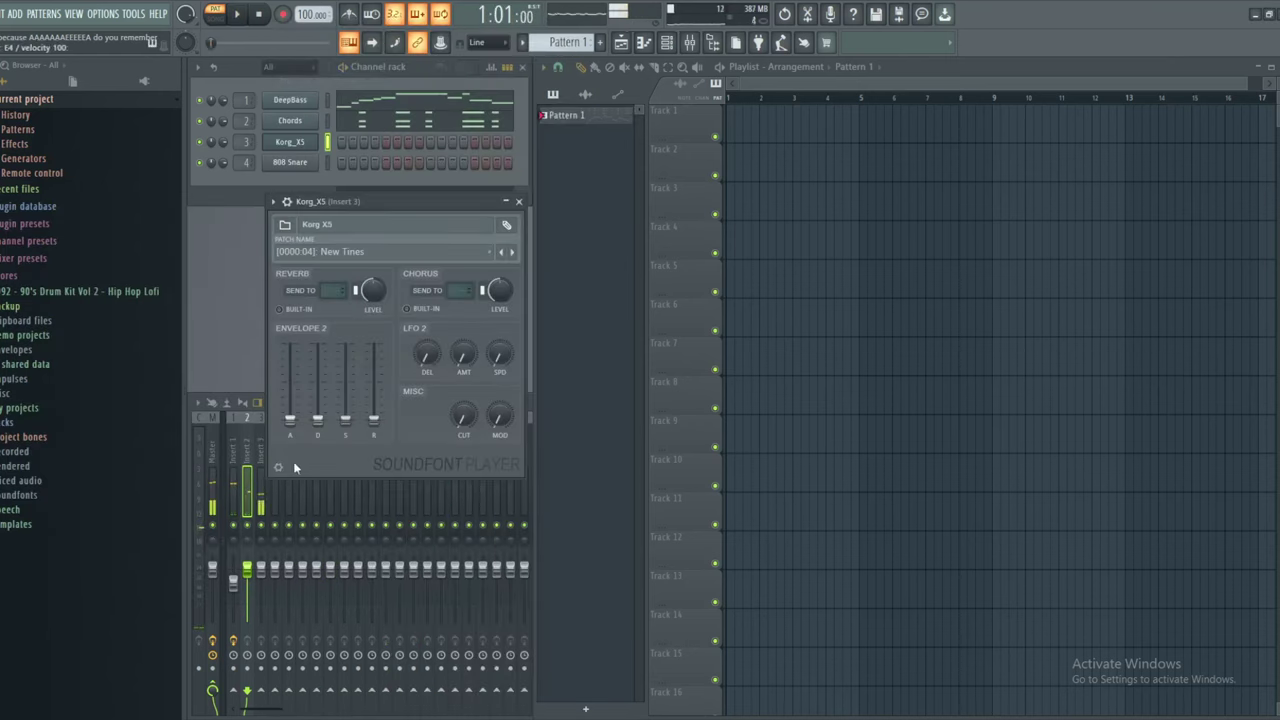
# Add Soundgoodizer to the first effect slot of mixer Insert 3
pyautogui.click(257, 450)
pyautogui.click(1148, 442)
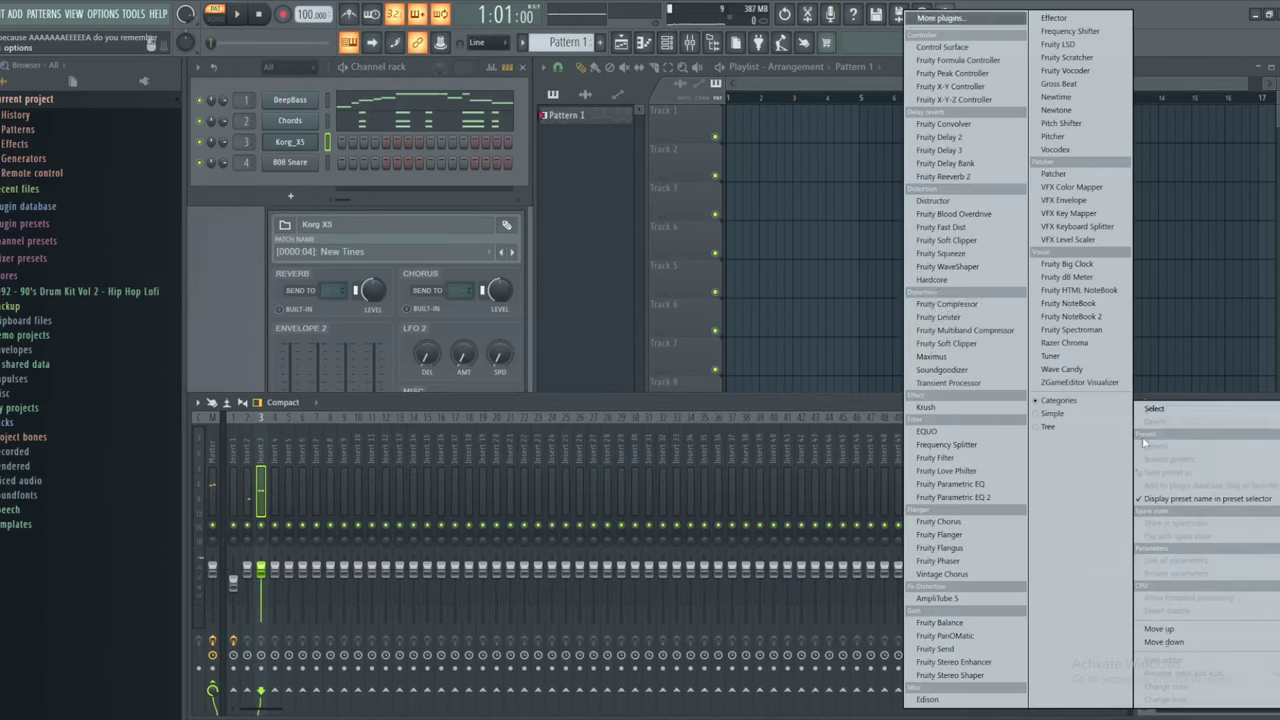
pyautogui.click(943, 370)
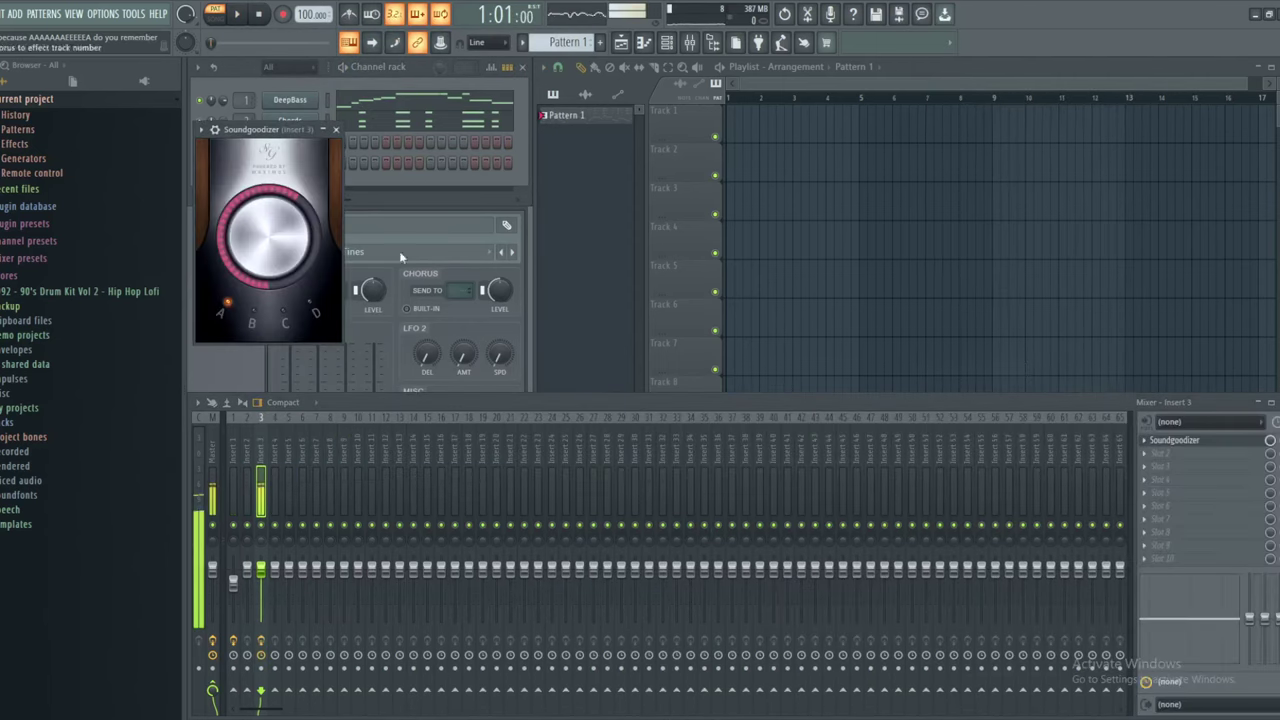
# Add "this is soundgoodizer, a plugin i see to make instruments a bit sharper sounding" and "ü makes an appereance" in Paint; resume FL Studio playback
pyautogui.hotkey('alt', 'Tab')
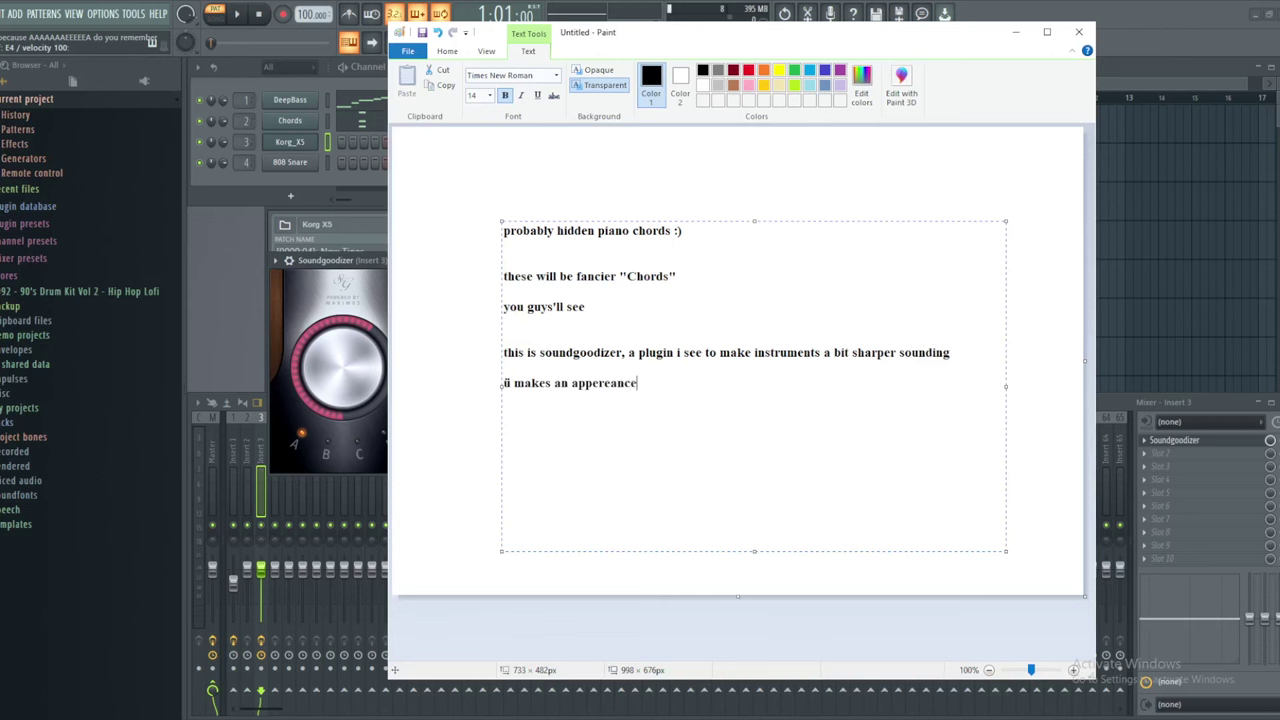
pyautogui.click(338, 206)
pyautogui.press('space')
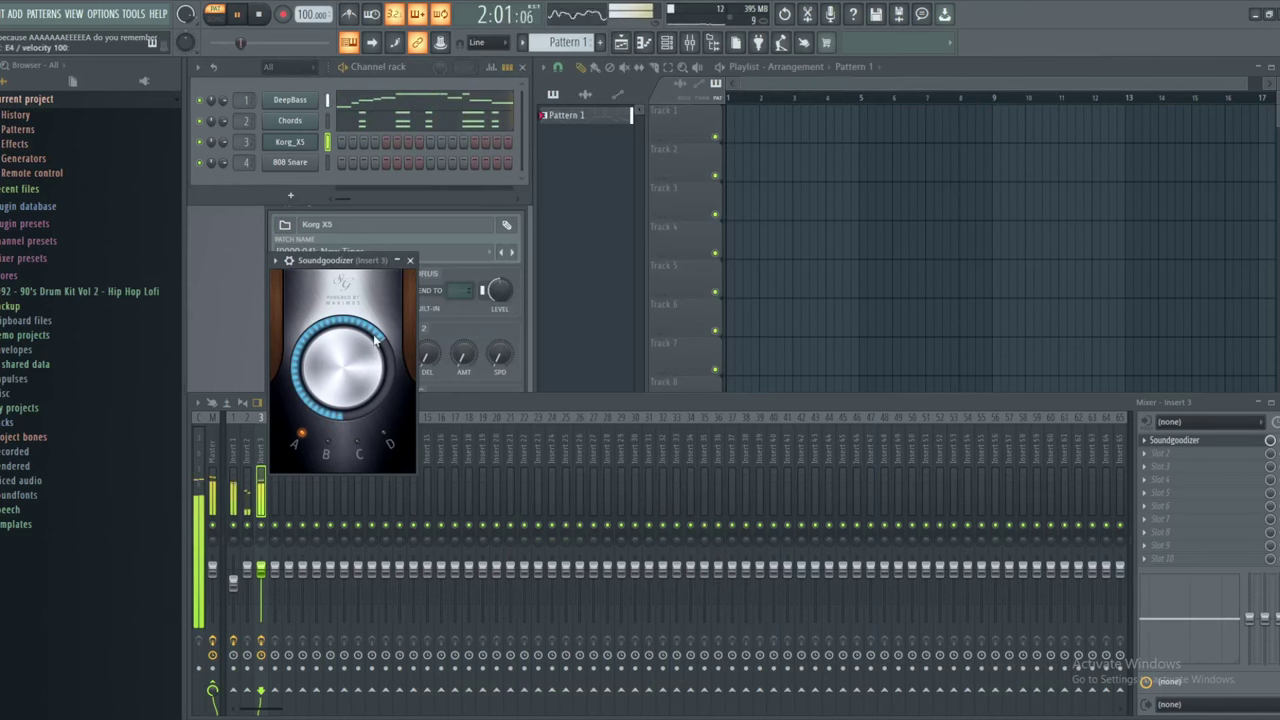
# Close Soundgoodizer, add Fruity Parametric EQ 2 to Insert 3, and lower its second band while raising the sixth
pyautogui.click(410, 260)
pyautogui.click(425, 236)
pyautogui.moveTo(440, 215); pyautogui.dragTo(404, 256)
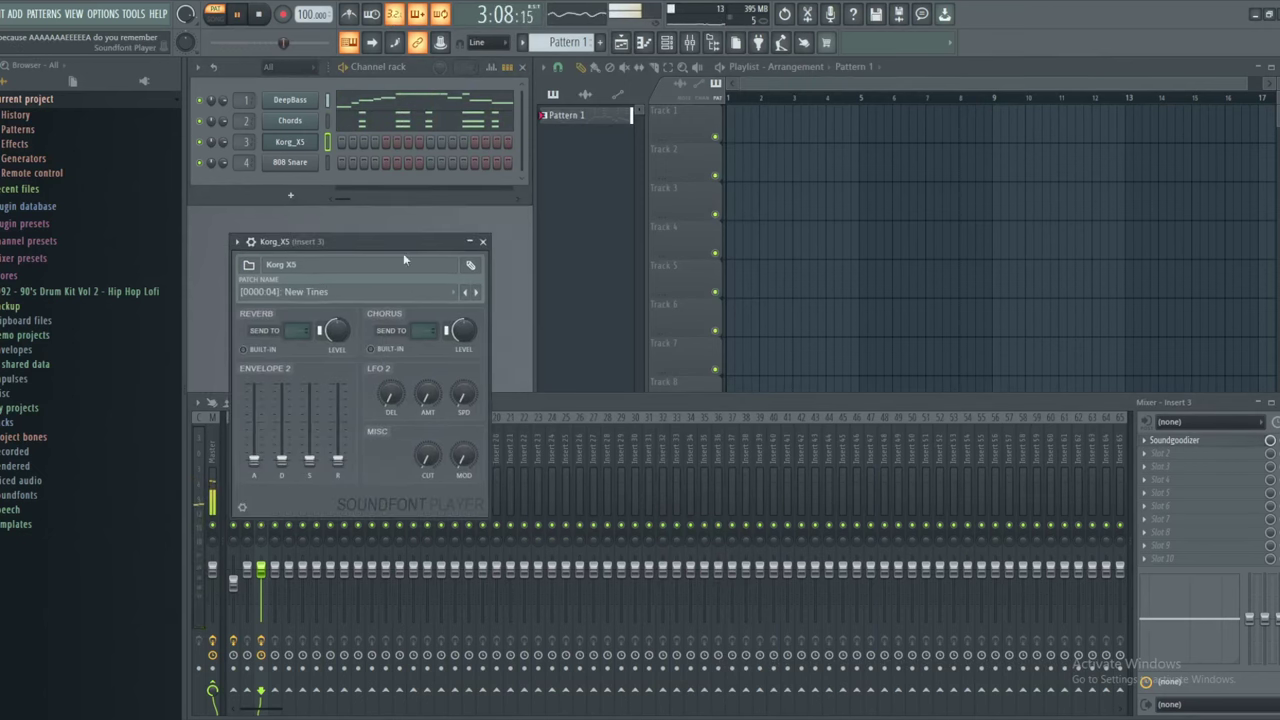
pyautogui.click(1176, 456)
pyautogui.click(945, 498)
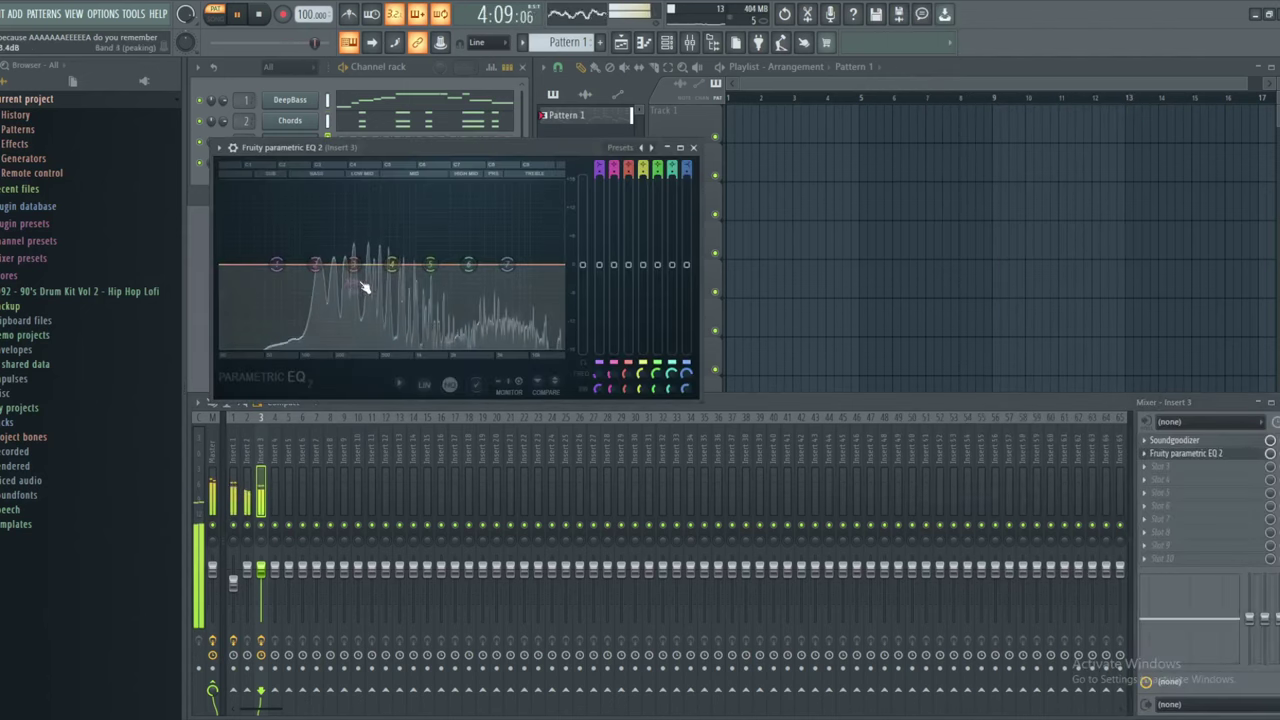
pyautogui.moveTo(315, 264); pyautogui.dragTo(316, 300)
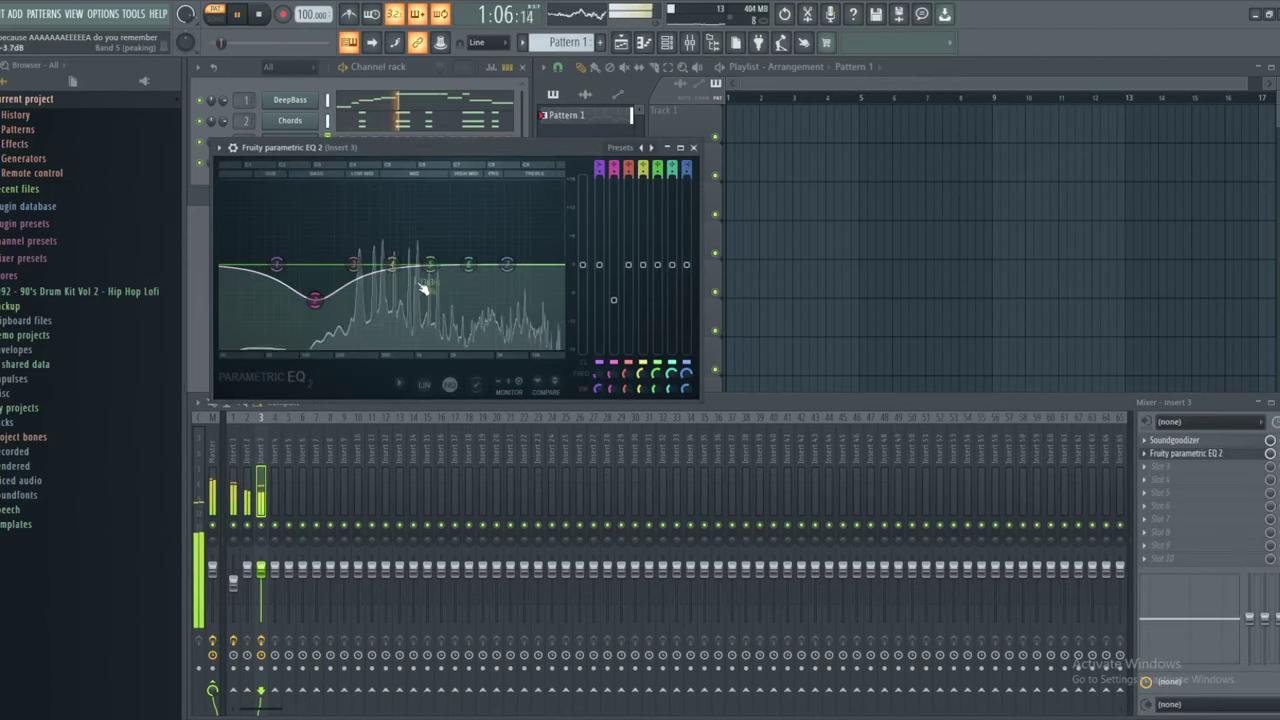
pyautogui.moveTo(468, 264); pyautogui.dragTo(477, 222)
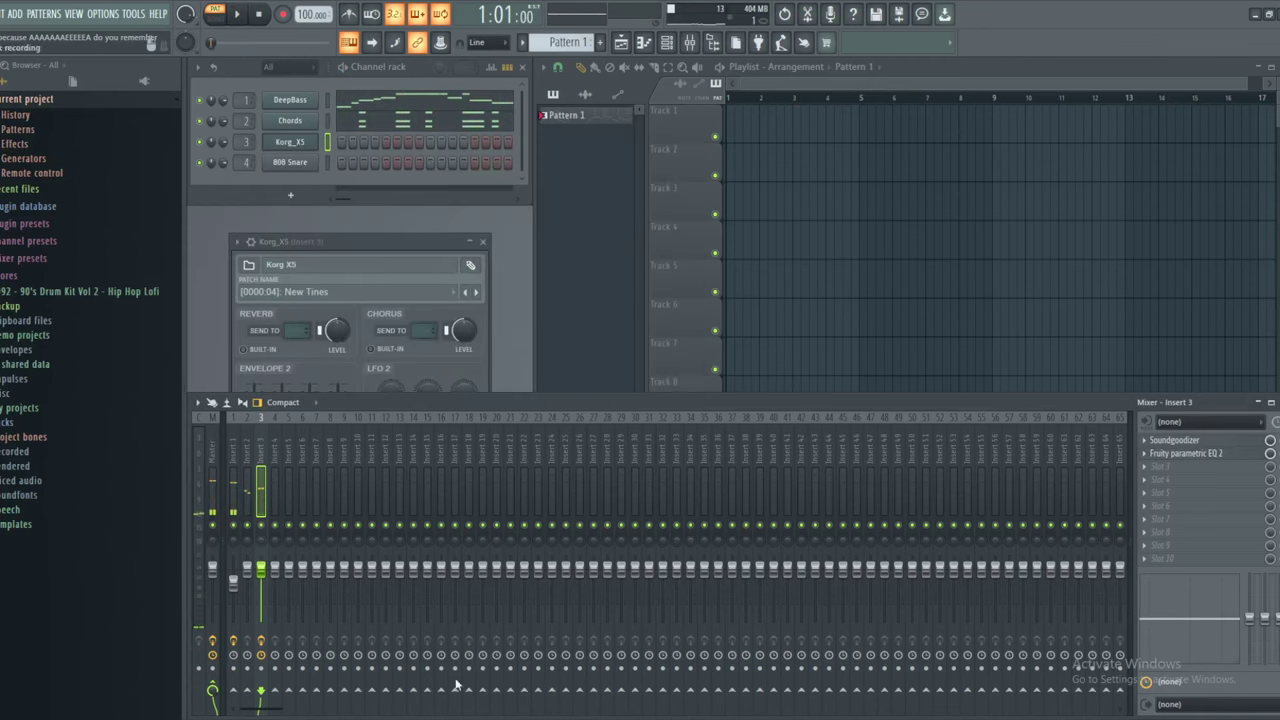
# Replace the Paint comment with a note about also applying EQ for a similar effect, and play the pattern in FL Studio
pyautogui.hotkey('alt', 'Tab')
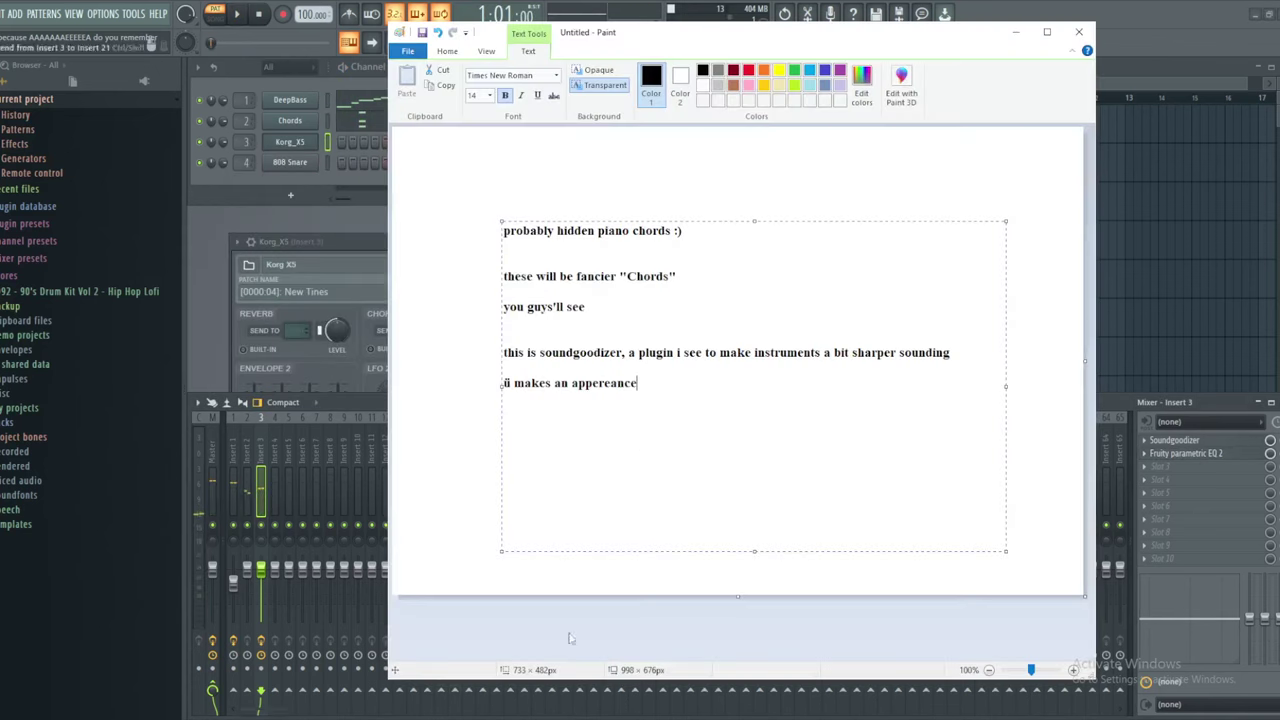
pyautogui.hotkey('ctrl', 'a')
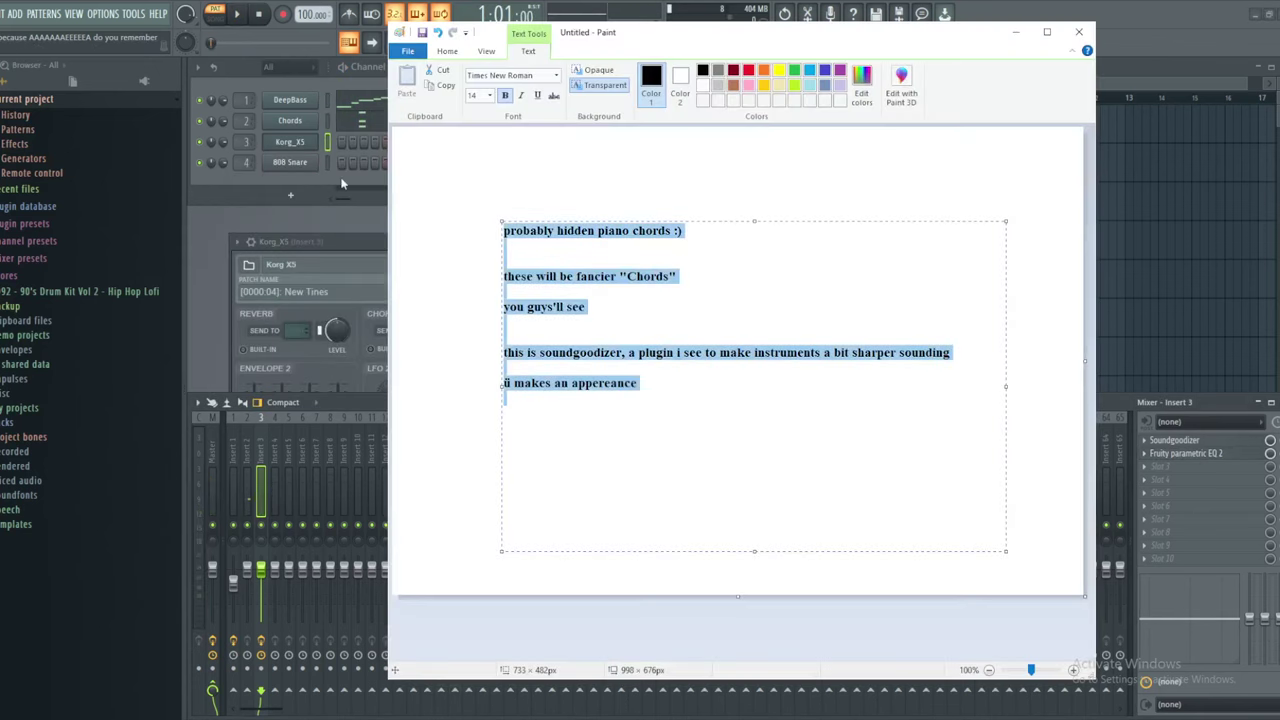
pyautogui.press('Delete')
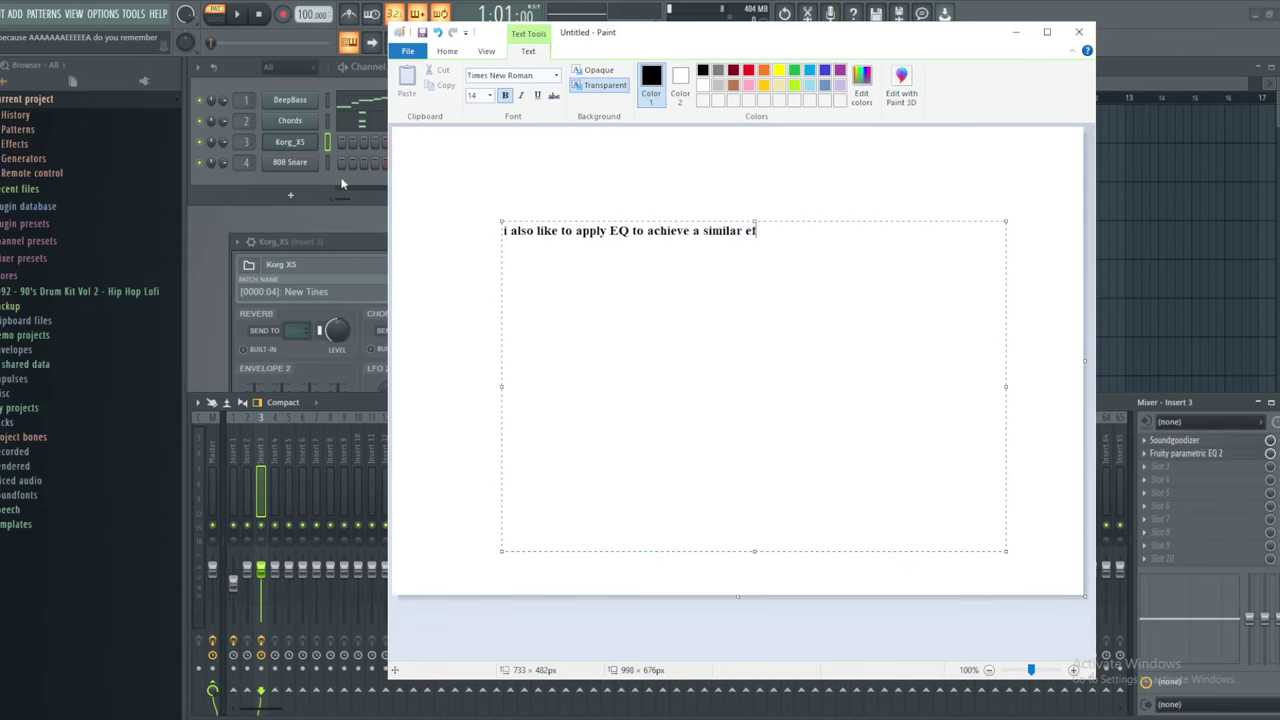
pyautogui.click(327, 212)
pyautogui.press('space')
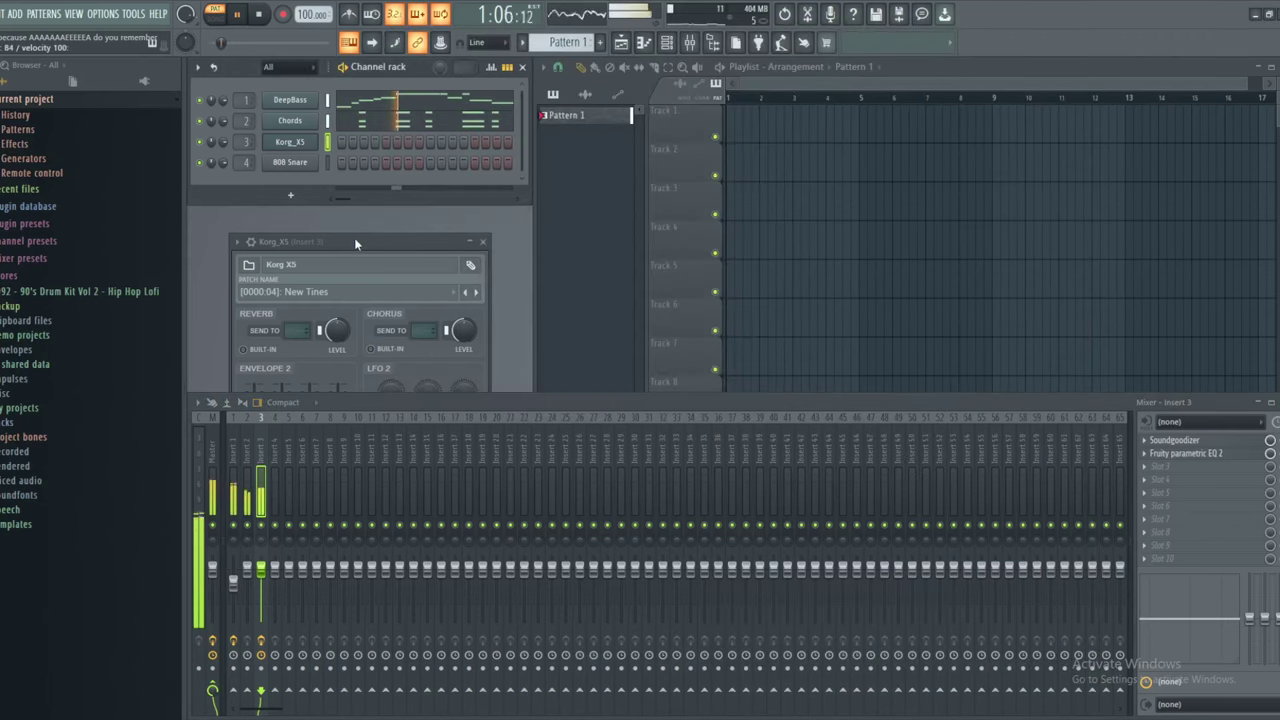
# Close the Korg X5 window, rename its channel to Pianords, and stop playback
pyautogui.moveTo(426, 242); pyautogui.dragTo(431, 222)
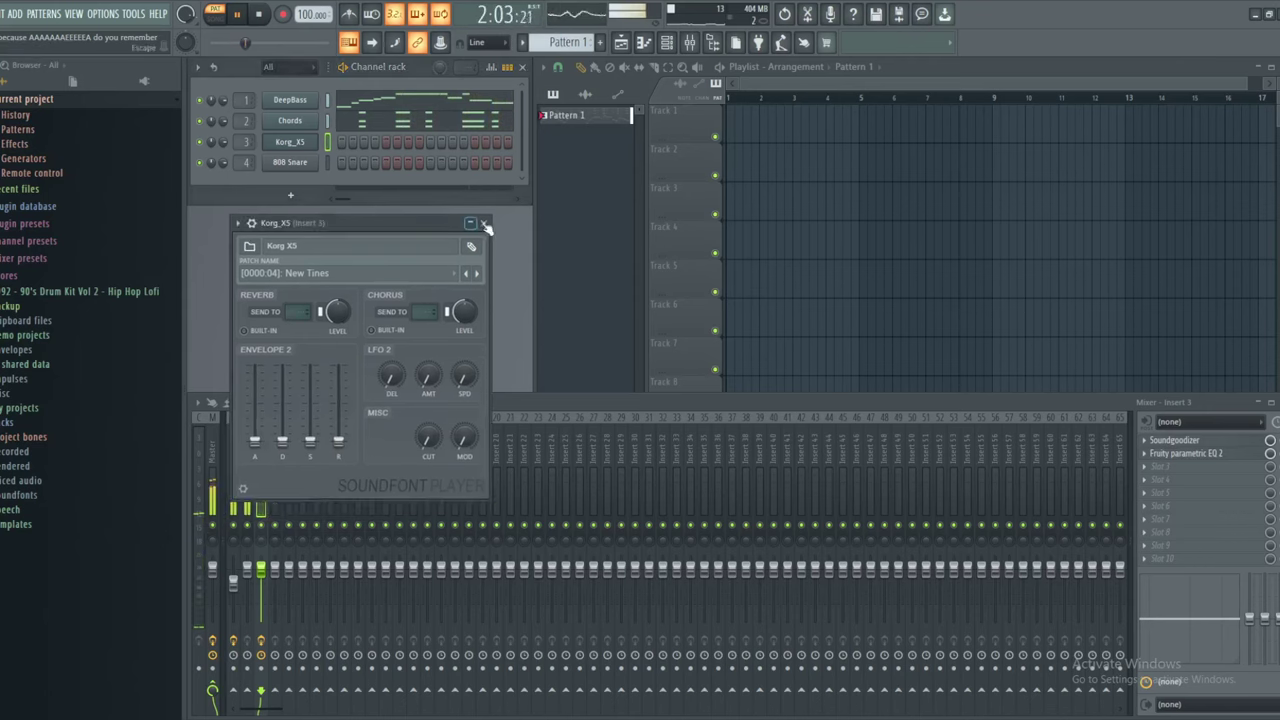
pyautogui.click(485, 222)
pyautogui.rightClick(296, 141)
pyautogui.click(357, 171)
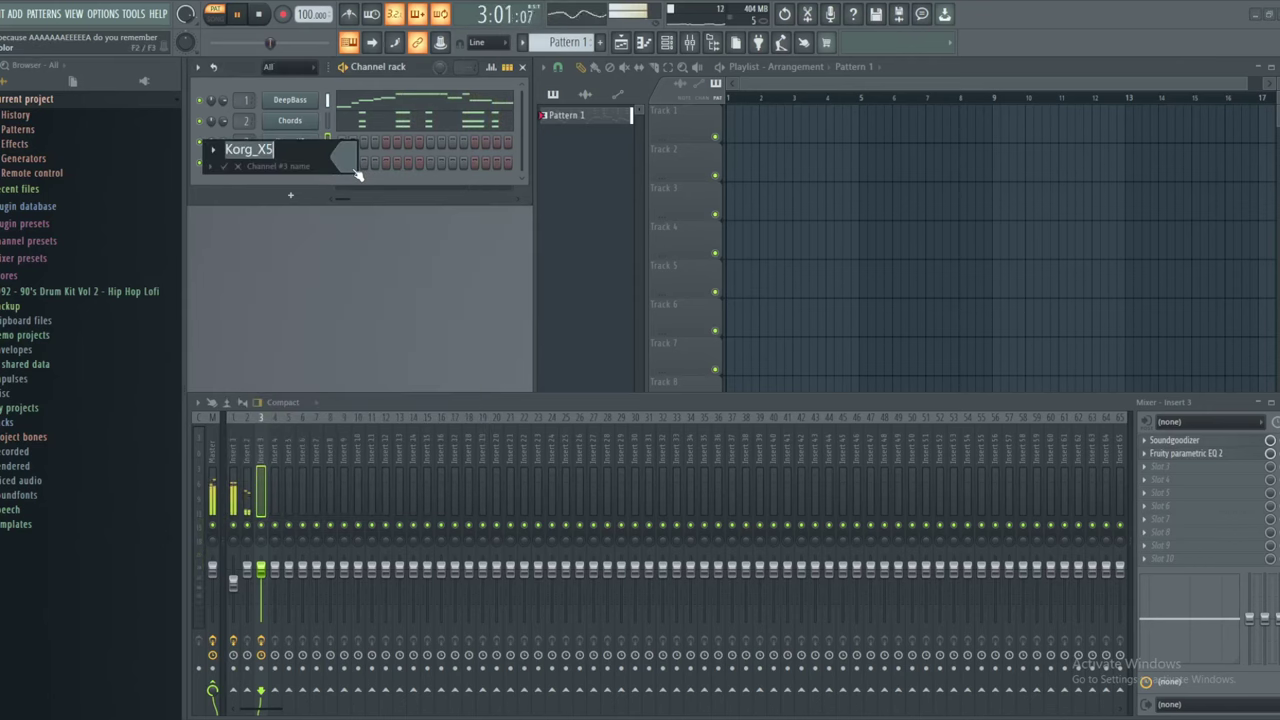
pyautogui.write('Pianords')
pyautogui.press('Return')
pyautogui.press('space')
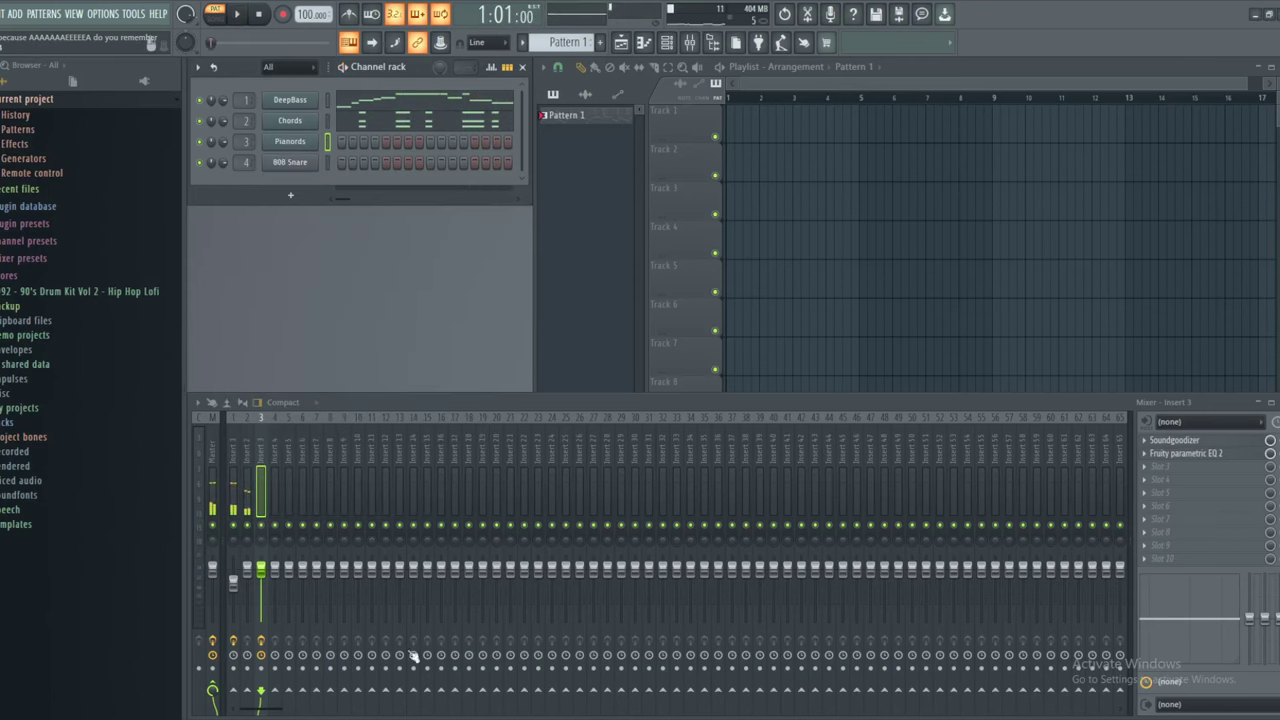
# Switch to Paint and replace the comment with "now onto doing the funny"
pyautogui.hotkey('alt', 'Tab')
pyautogui.hotkey('ctrl', 'a')
pyautogui.write('now')
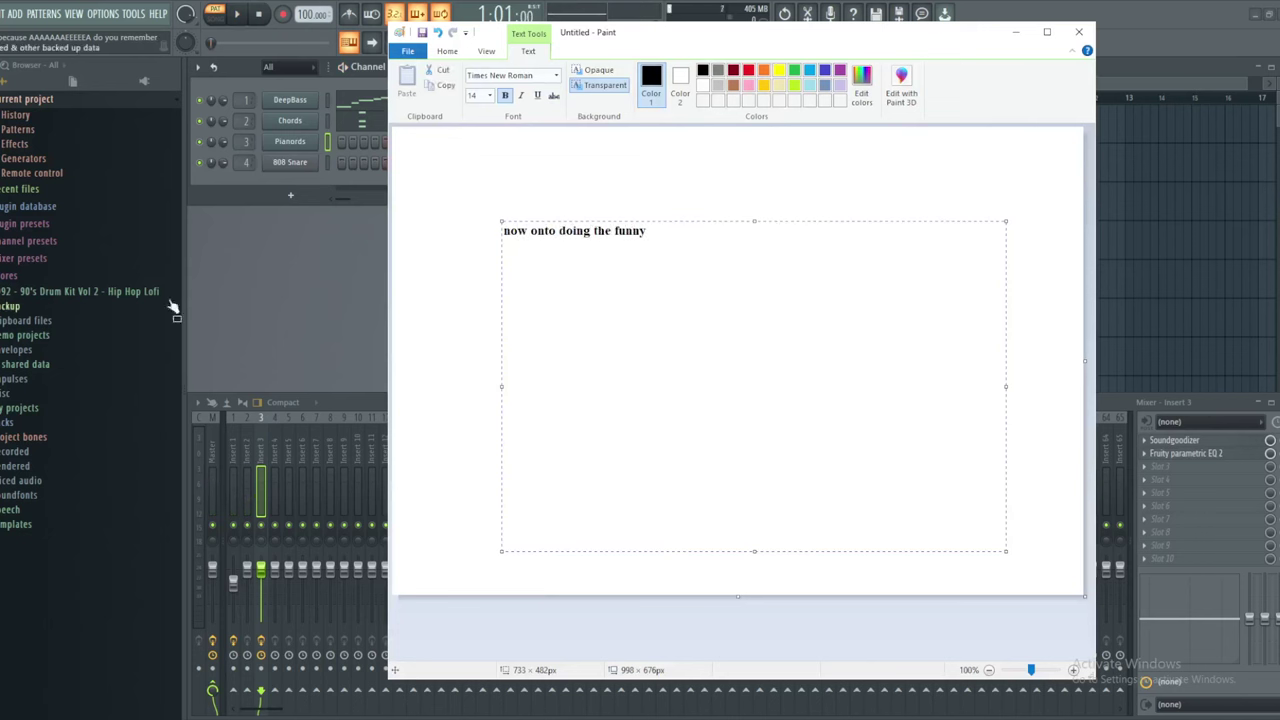
# Switch back to FL Studio and open the Pianords channel in the piano roll
pyautogui.hotkey('alt', 'Tab')
pyautogui.rightClick(313, 145)
pyautogui.click(338, 155)
pyautogui.rightClick(313, 143)
pyautogui.click(338, 159)
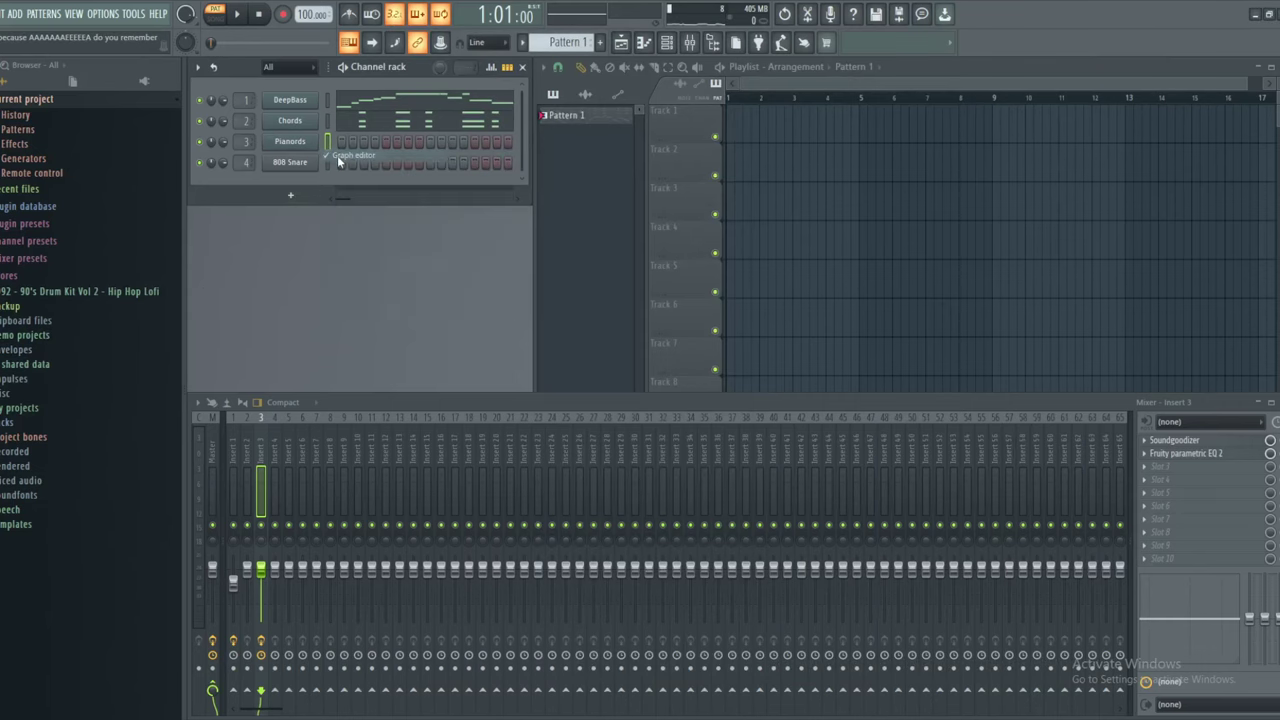
pyautogui.rightClick(308, 143)
pyautogui.click(350, 142)
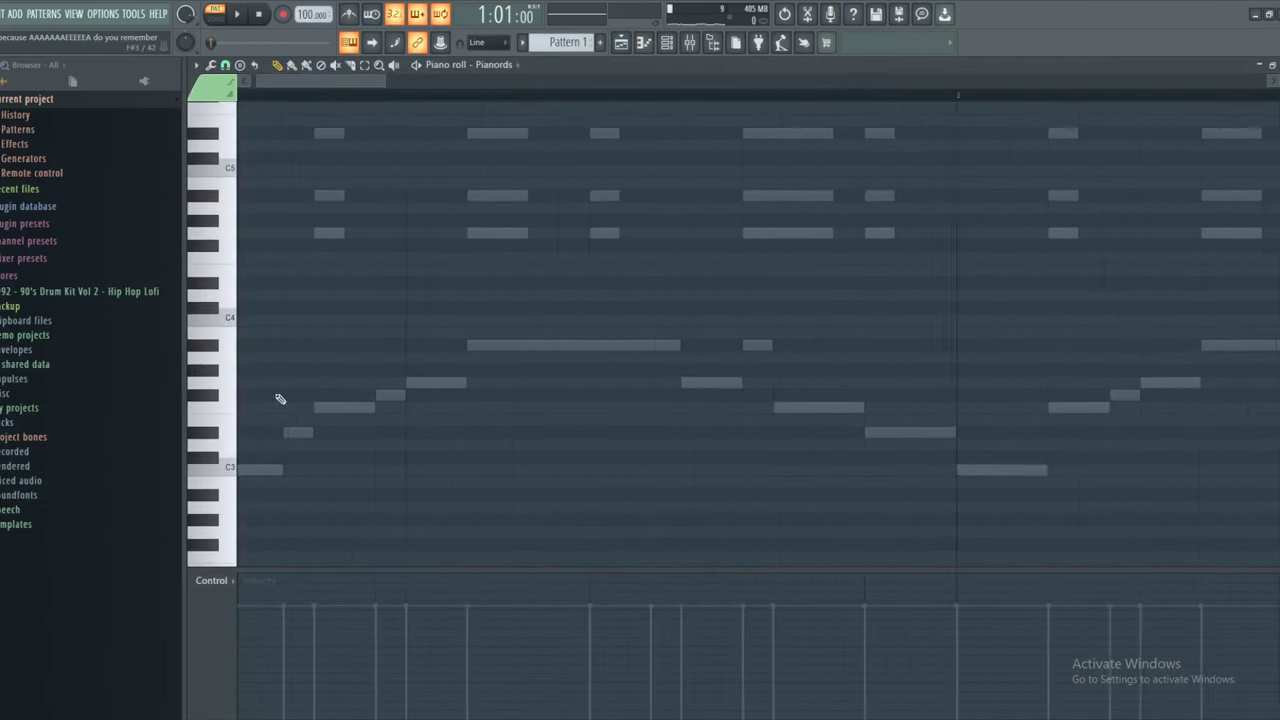
# Examine the ghost notes of the bass line and chords across the whole four-bar pattern
pyautogui.scroll(2, 280, 399)
pyautogui.hscroll(-1, 290, 400)
pyautogui.moveTo(295, 418); pyautogui.dragTo(267, 438)
pyautogui.rightClick(268, 439)
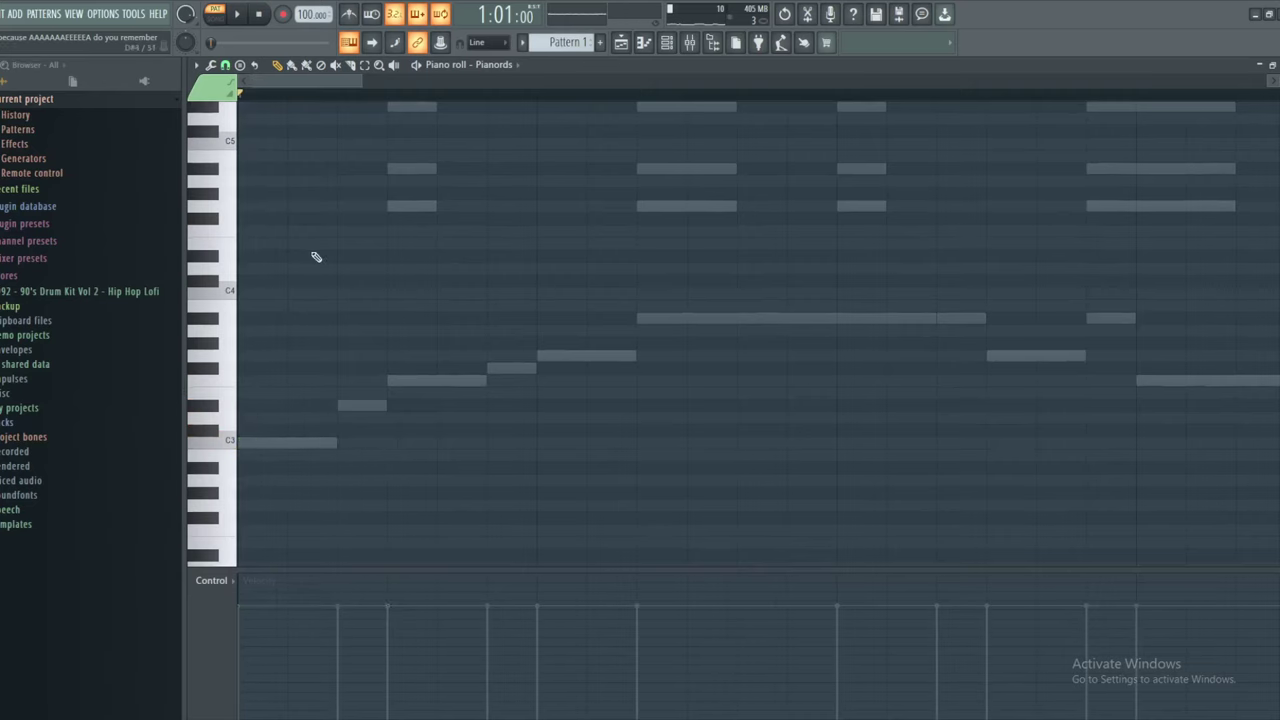
pyautogui.scroll(-2, 320, 252)
pyautogui.scroll(3, 346, 318)
pyautogui.scroll(-4, 370, 380)
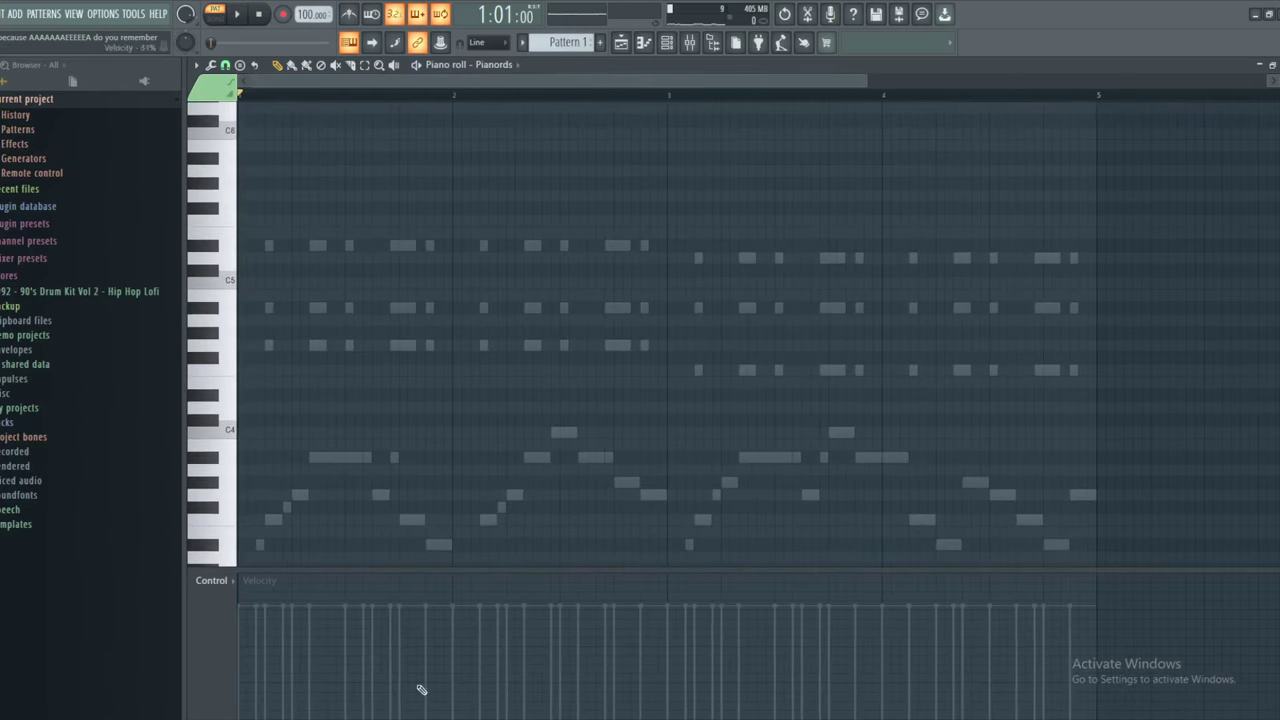
# Add "in this case since i have goorve chords i will firstly copy the notes of those" in Paint and return to the FL Studio piano roll
pyautogui.hotkey('alt', 'Tab')
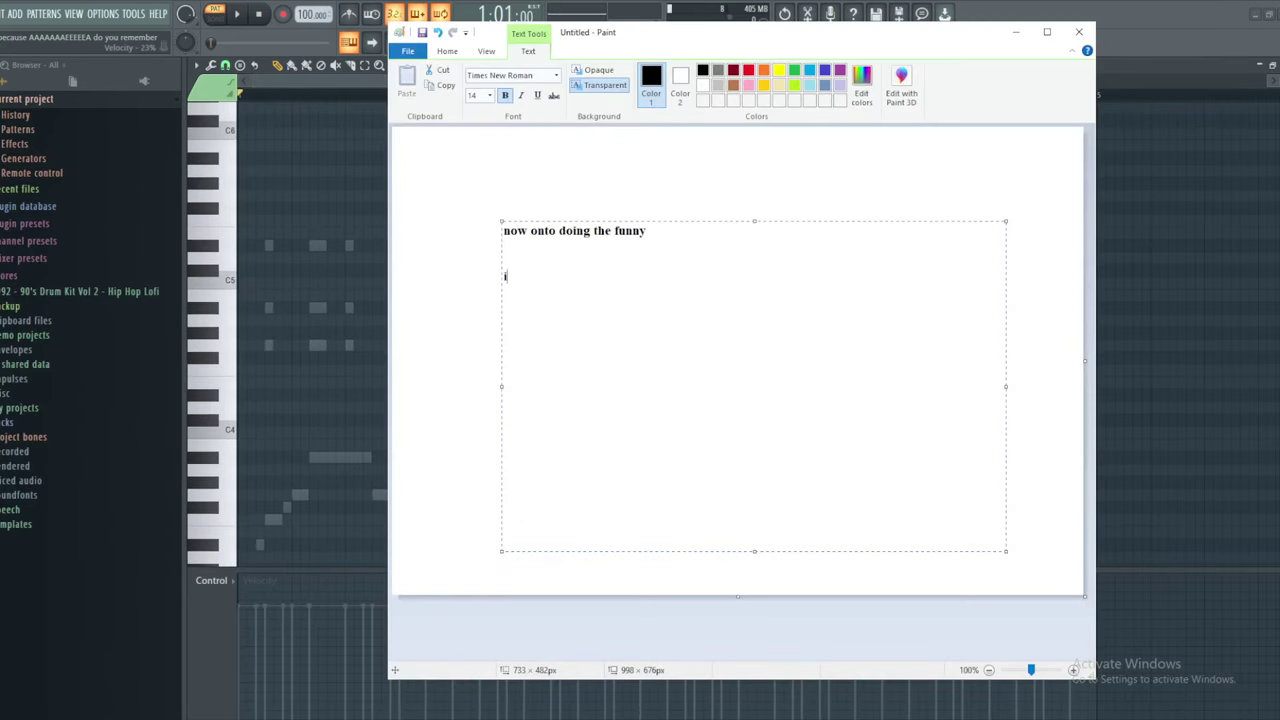
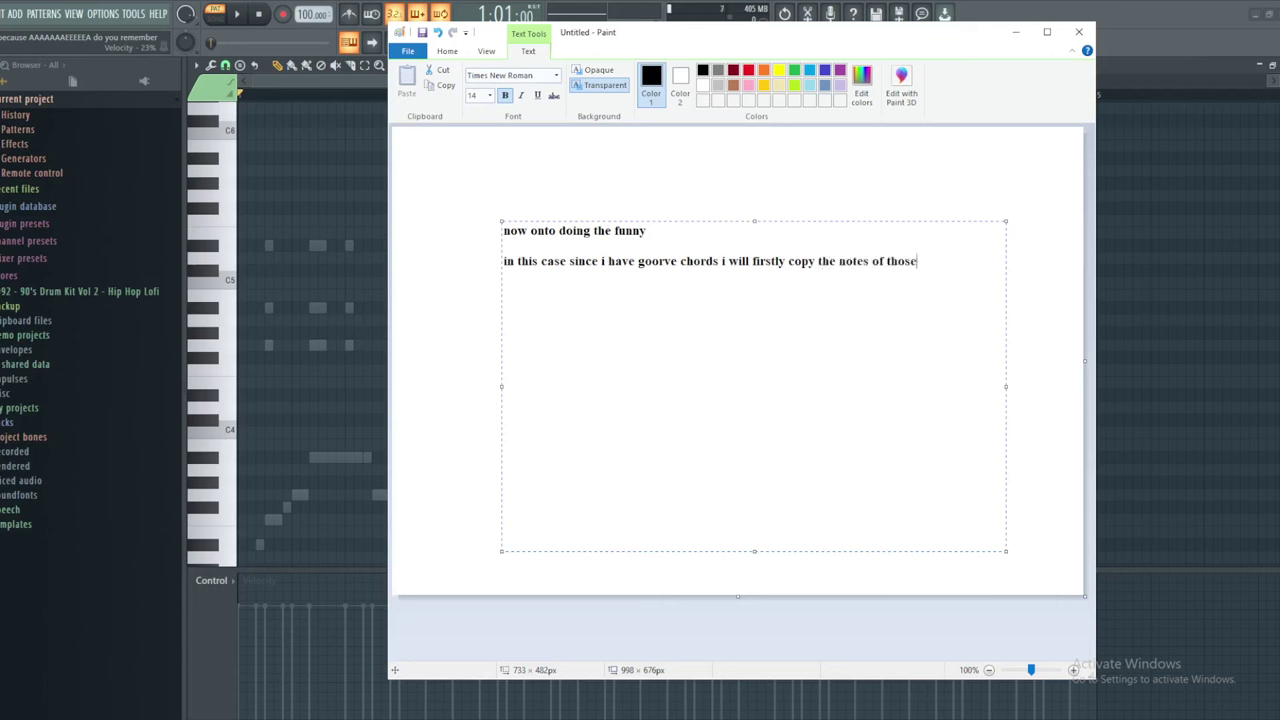
pyautogui.click(350, 278)
pyautogui.rightClick(364, 282)
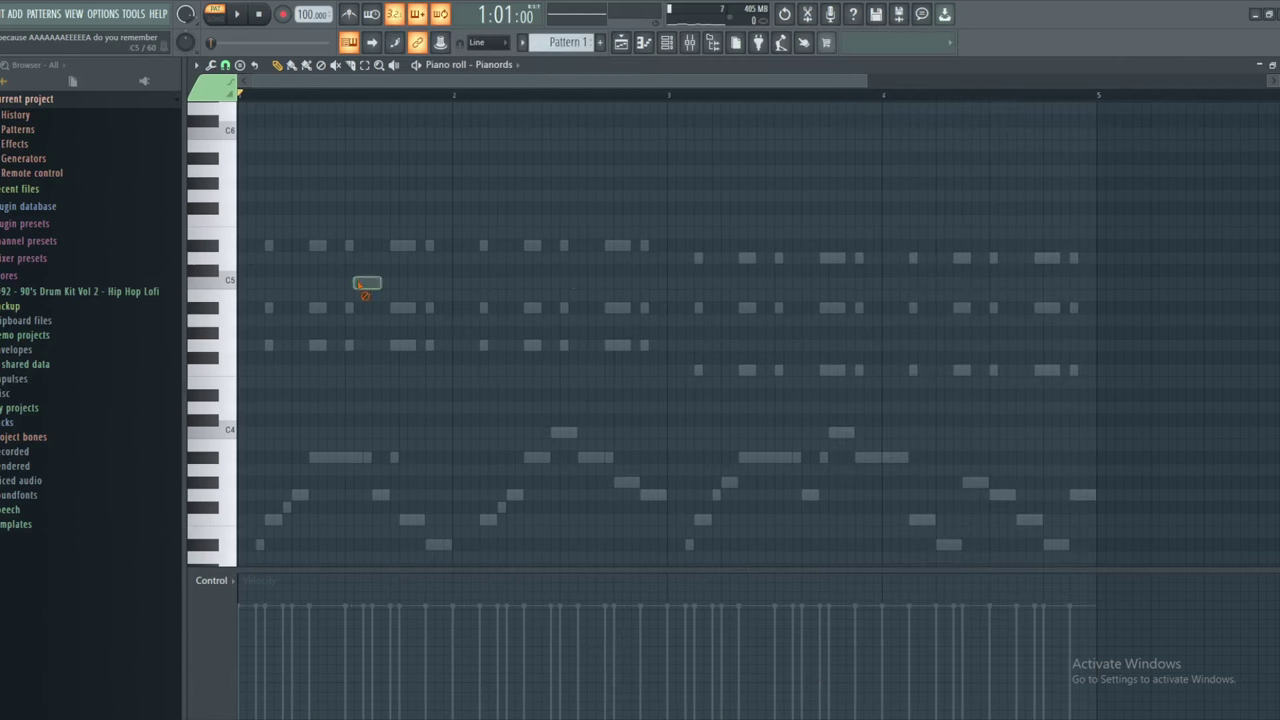
# Draw sustained two-bar D#5, A#4 and G4 notes over bars 1 and 2 of the Pianords piano roll
pyautogui.moveTo(312, 248)
pyautogui.mouseDown()
pyautogui.moveTo(242, 246)
pyautogui.moveTo(660, 244)
pyautogui.mouseUp()
pyautogui.click(248, 307)
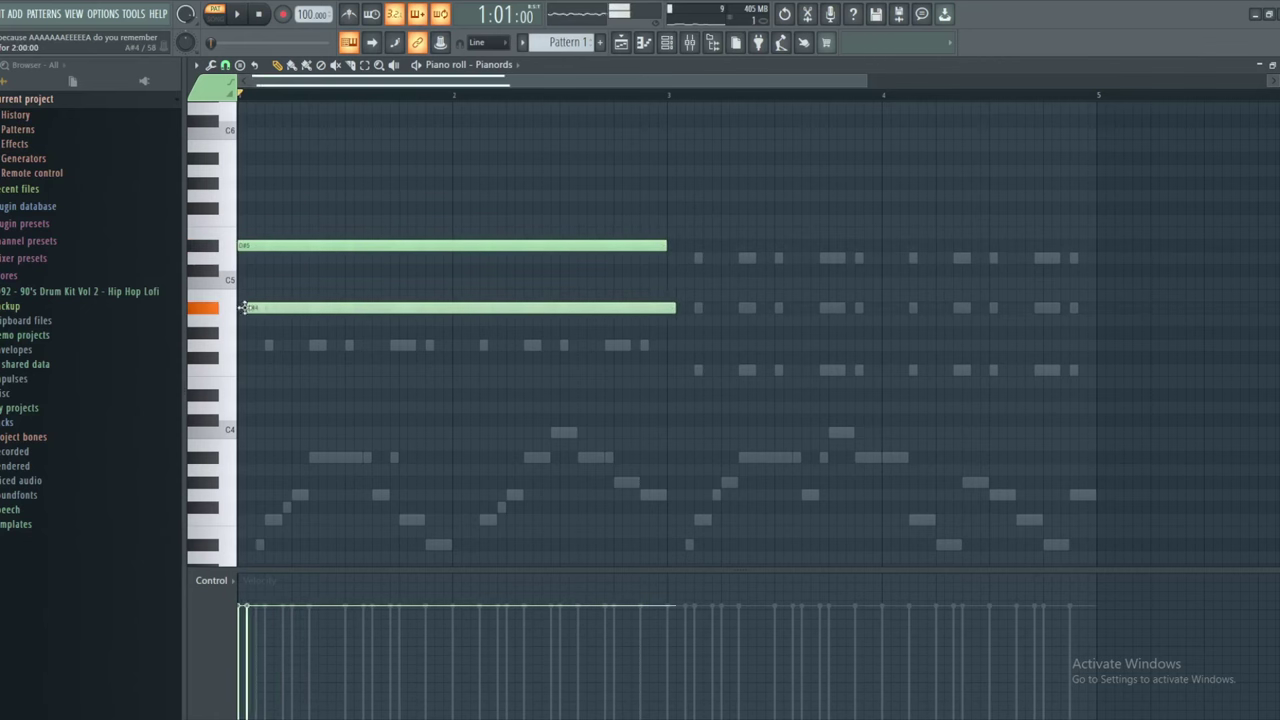
pyautogui.click(252, 345)
# Add "BUT" and "keep it for the entire duration they'Re in" to the Paint comment and return to FL Studio
pyautogui.click(456, 717)
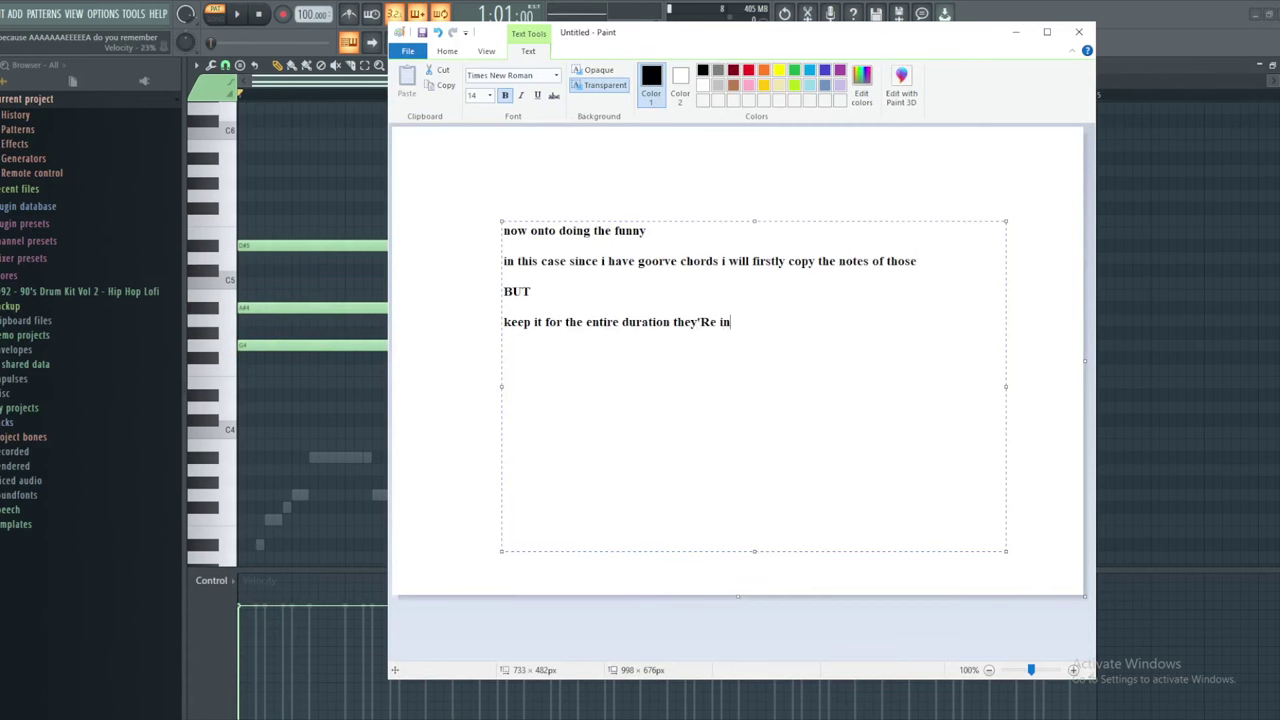
pyautogui.hotkey('alt', 'Tab')
# Place sustained two-bar F4, A#4 and D5 notes over bars 3 and 4 of the Pianords piano roll and play them back
pyautogui.click(672, 370)
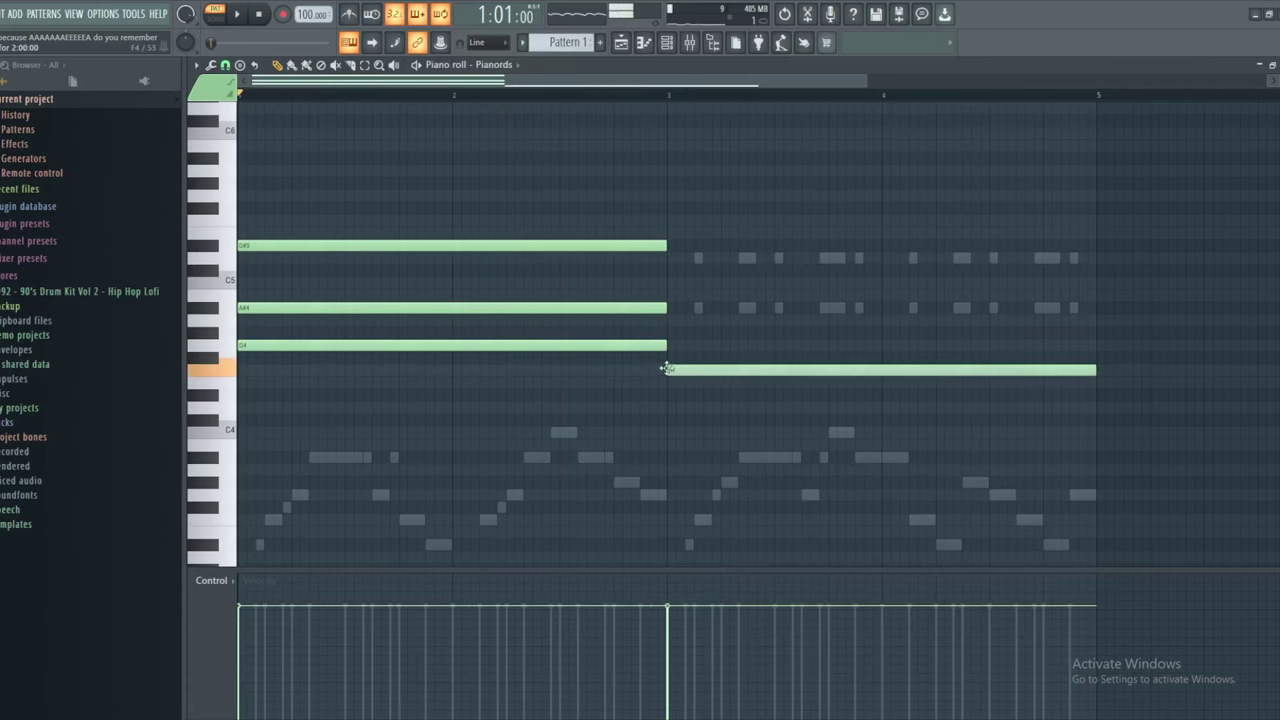
pyautogui.click(673, 307)
pyautogui.click(674, 257)
pyautogui.press('space')
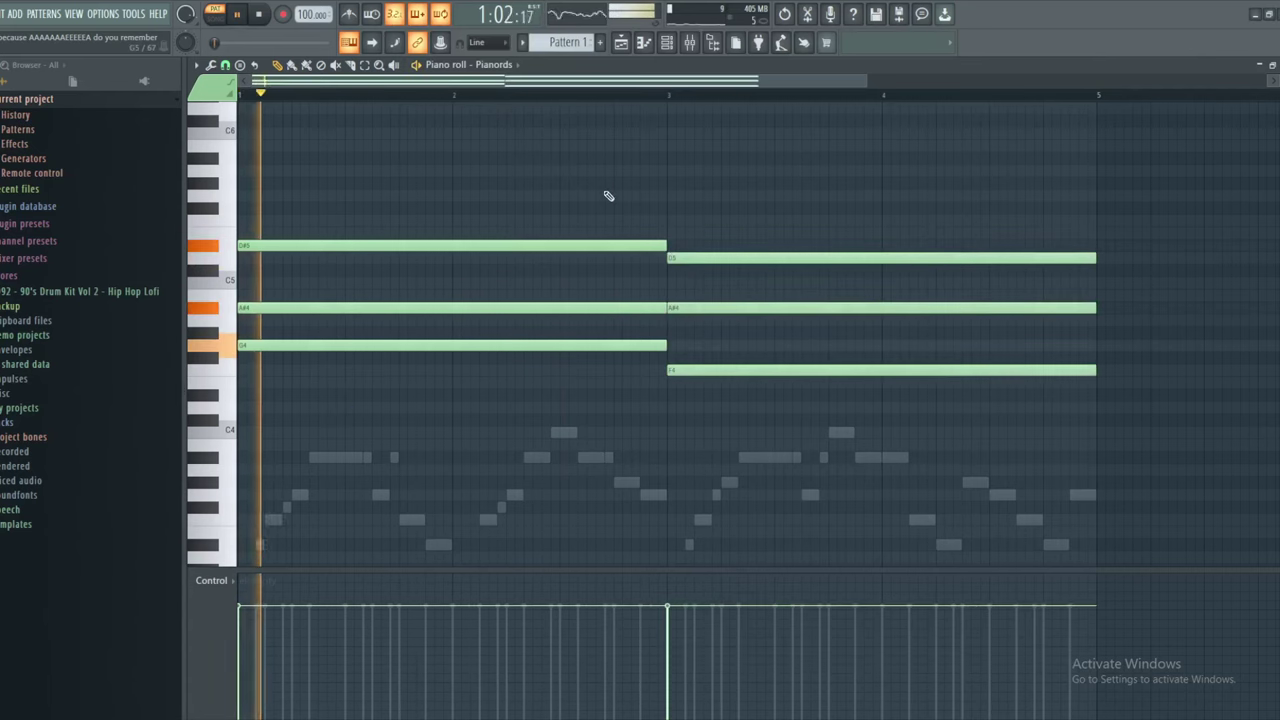
pyautogui.scroll(-2, 560, 181)
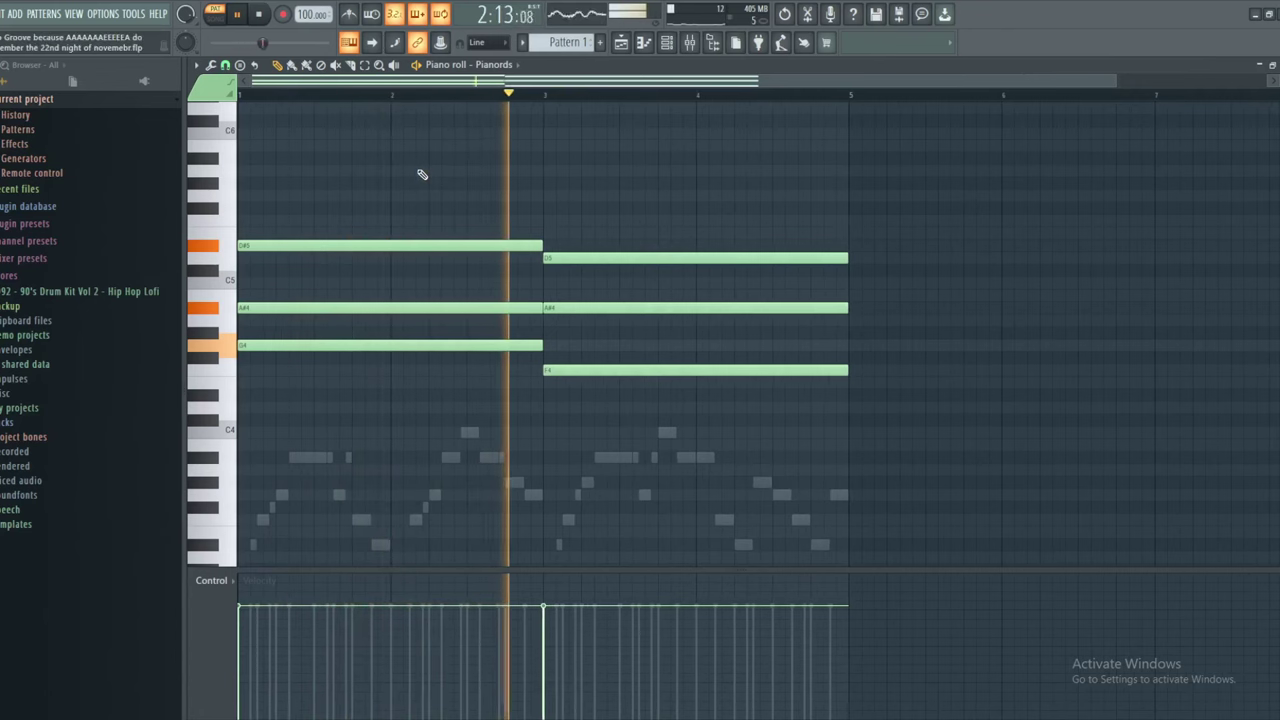
pyautogui.press('space')
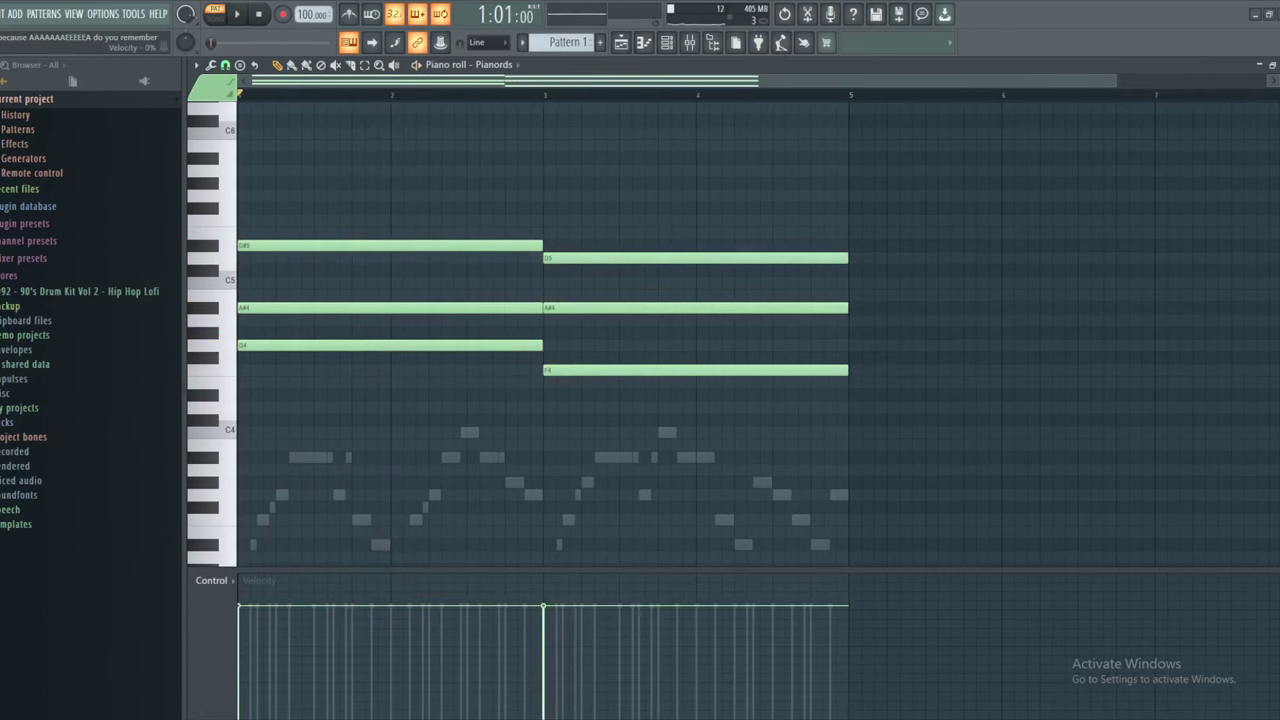
# Add "and now i do philRaco magic and fancy it up" to the Paint comment and return to the FL Studio piano roll
pyautogui.hotkey('alt', 'Tab')
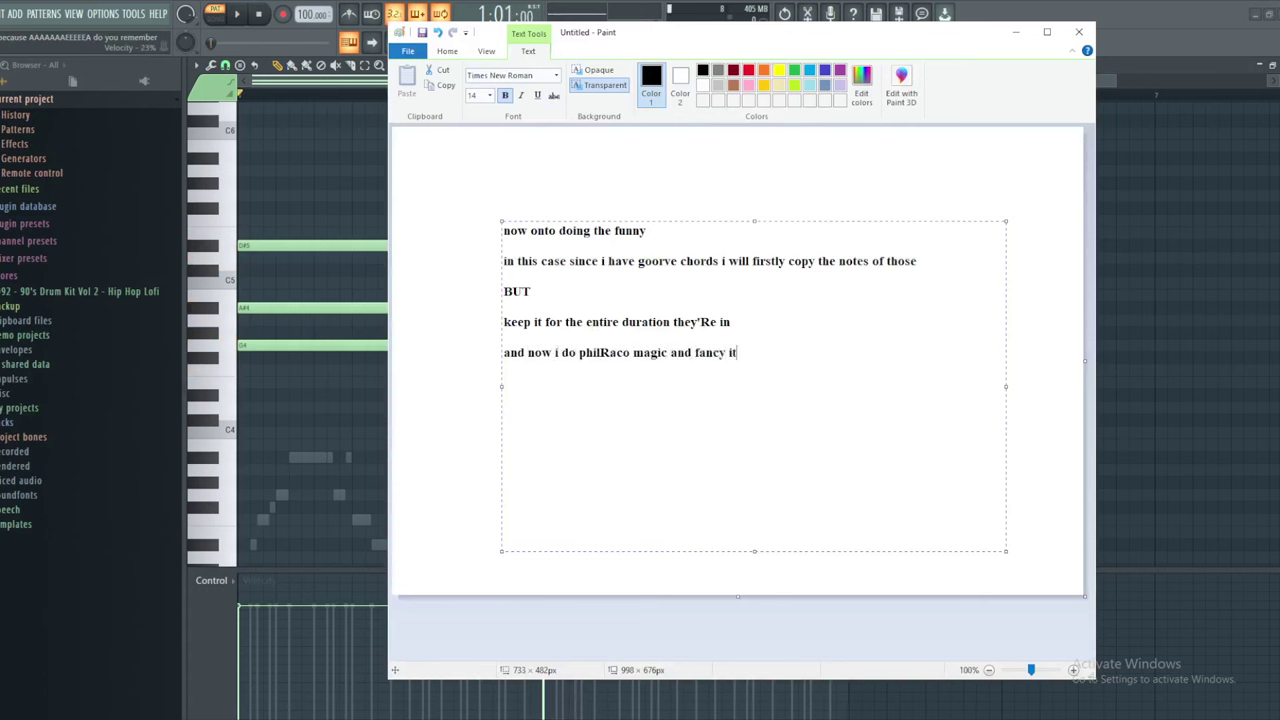
pyautogui.click(335, 406)
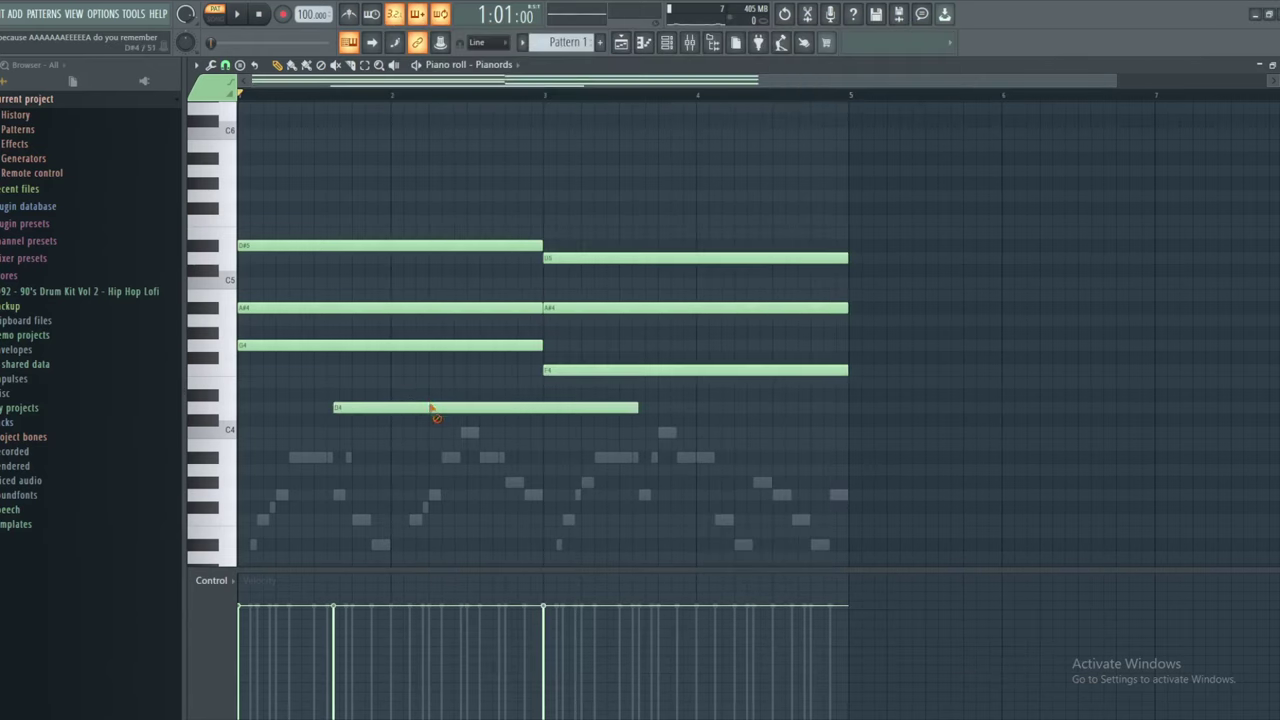
pyautogui.rightClick(434, 410)
# Transpose all the sustained Pianords notes up one octave and audition them
pyautogui.scroll(2, 320, 397)
pyautogui.scroll(1, 655, 370)
pyautogui.hotkey('ctrl', 'a')
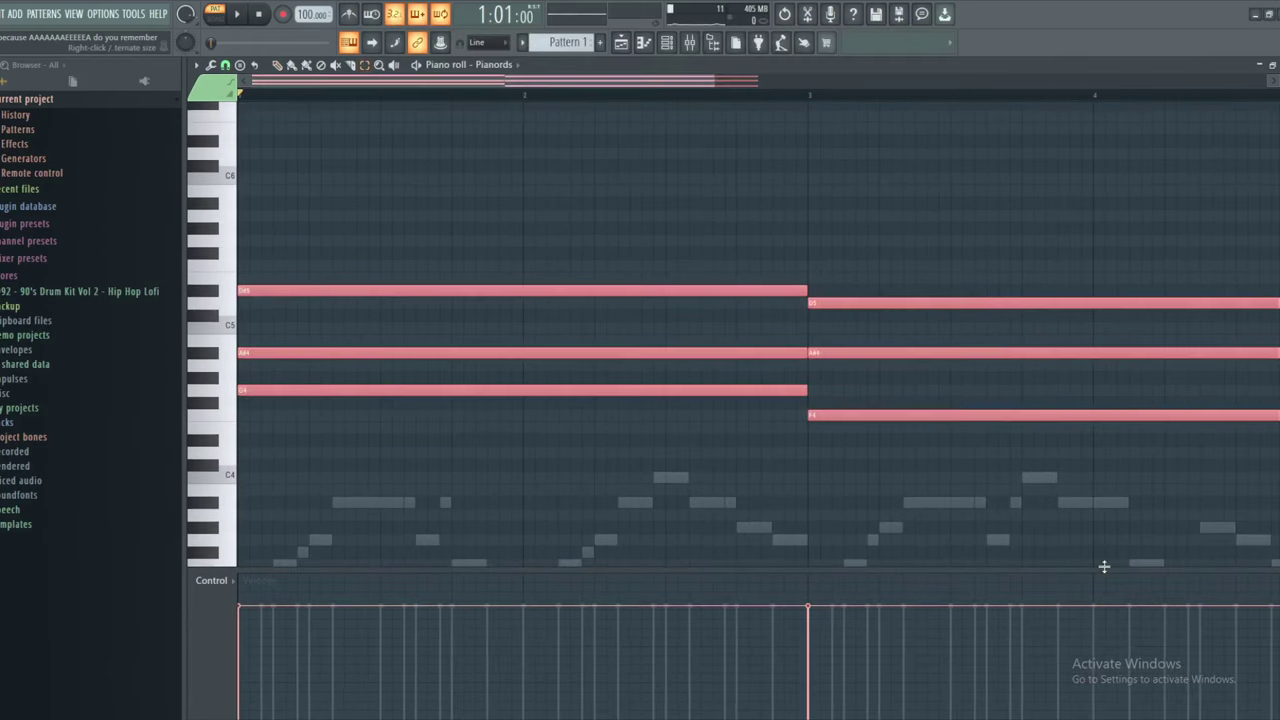
pyautogui.press('space')
pyautogui.hotkey('ctrl', 'Up')
pyautogui.press('space')
pyautogui.press('space')
pyautogui.press('space')
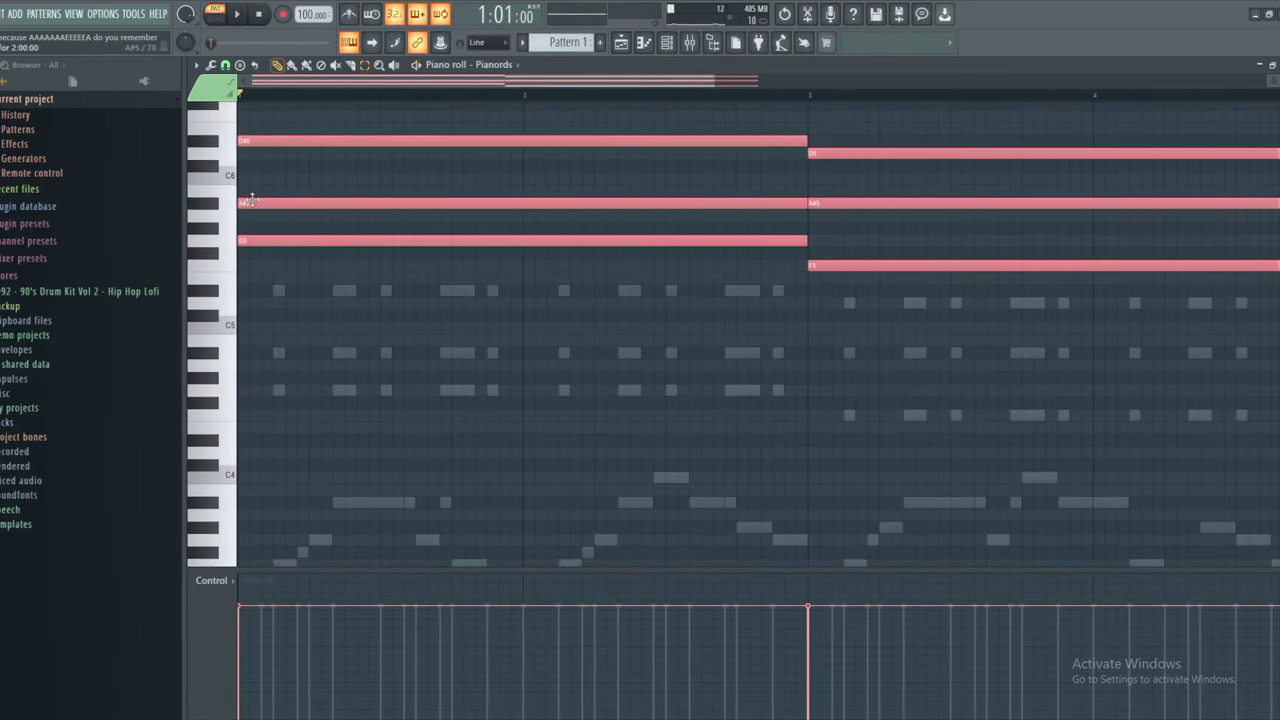
# Add lower two-bar notes to both chords: D#5 and C5 in bars 1 and 2, D5 and A#4 in bars 3 and 4
pyautogui.scroll(2, 252, 196)
pyautogui.scroll(1, 611, 246)
pyautogui.scroll(-2, 290, 271)
pyautogui.scroll(1, 340, 268)
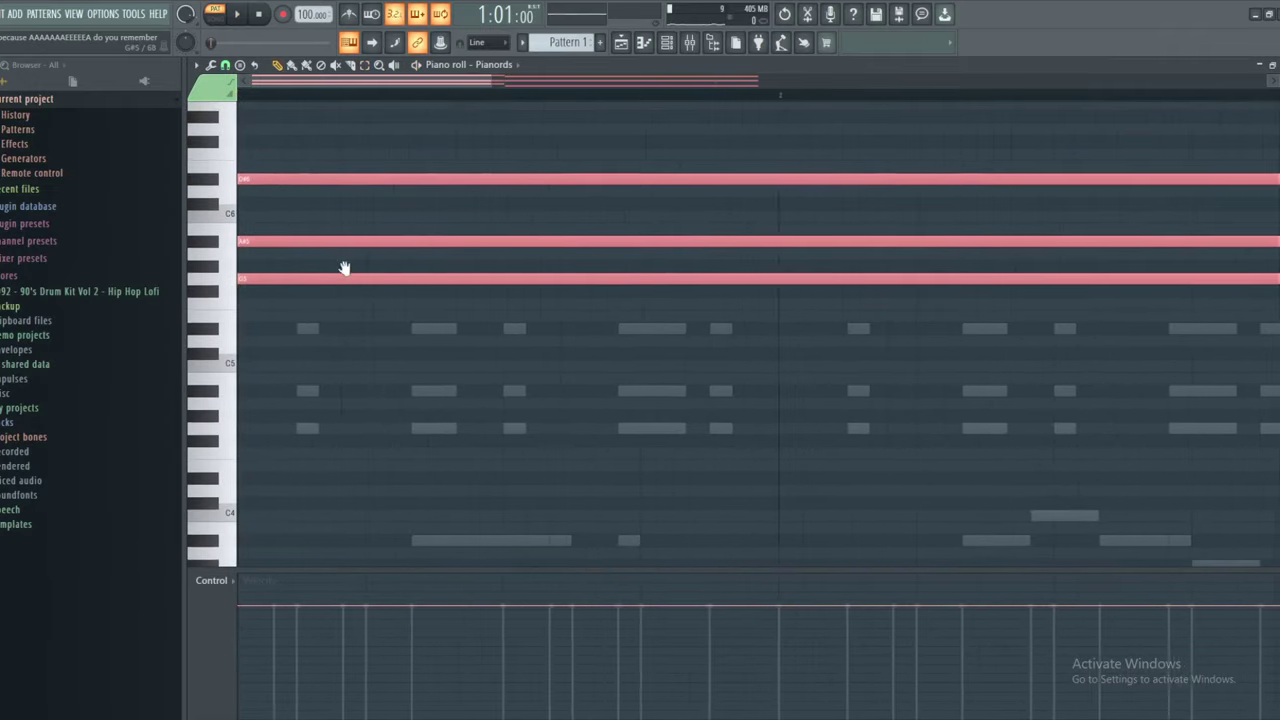
pyautogui.keyDown('ctrl'); pyautogui.click(343, 268); pyautogui.keyUp('ctrl')
pyautogui.moveTo(280, 330); pyautogui.dragTo(233, 327)
pyautogui.scroll(-2, 240, 328)
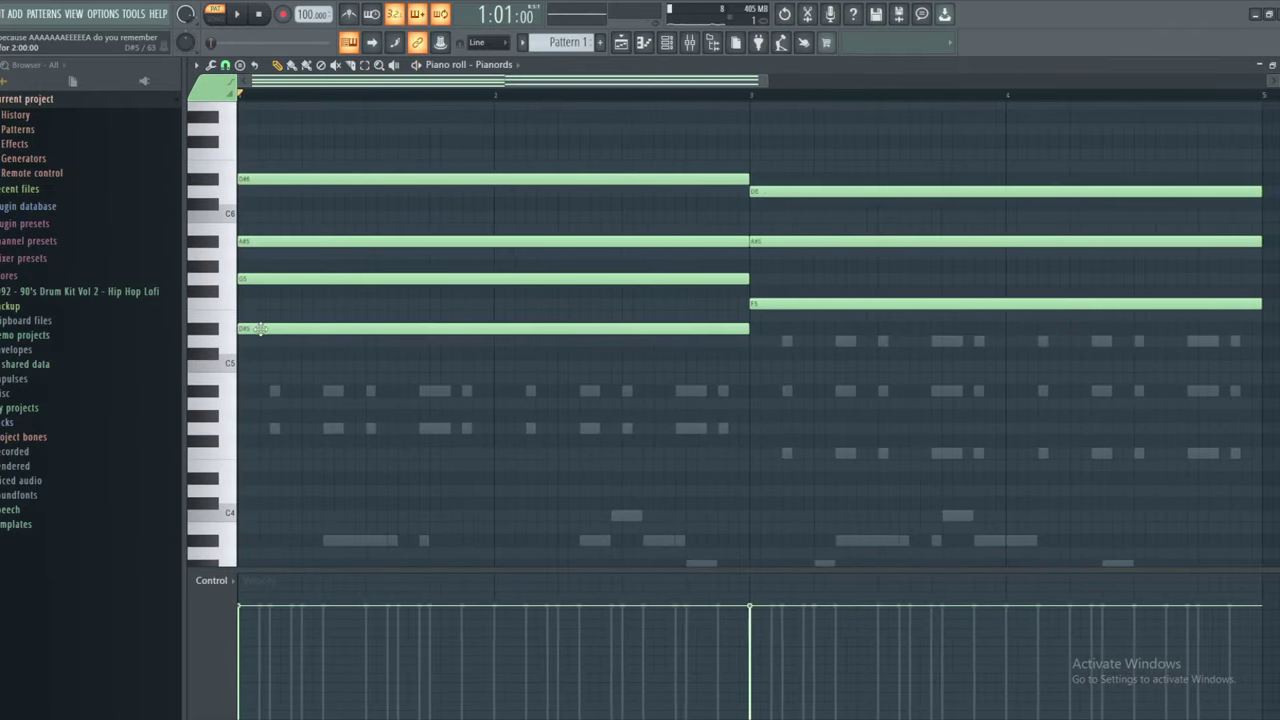
pyautogui.click(241, 391)
pyautogui.press('space')
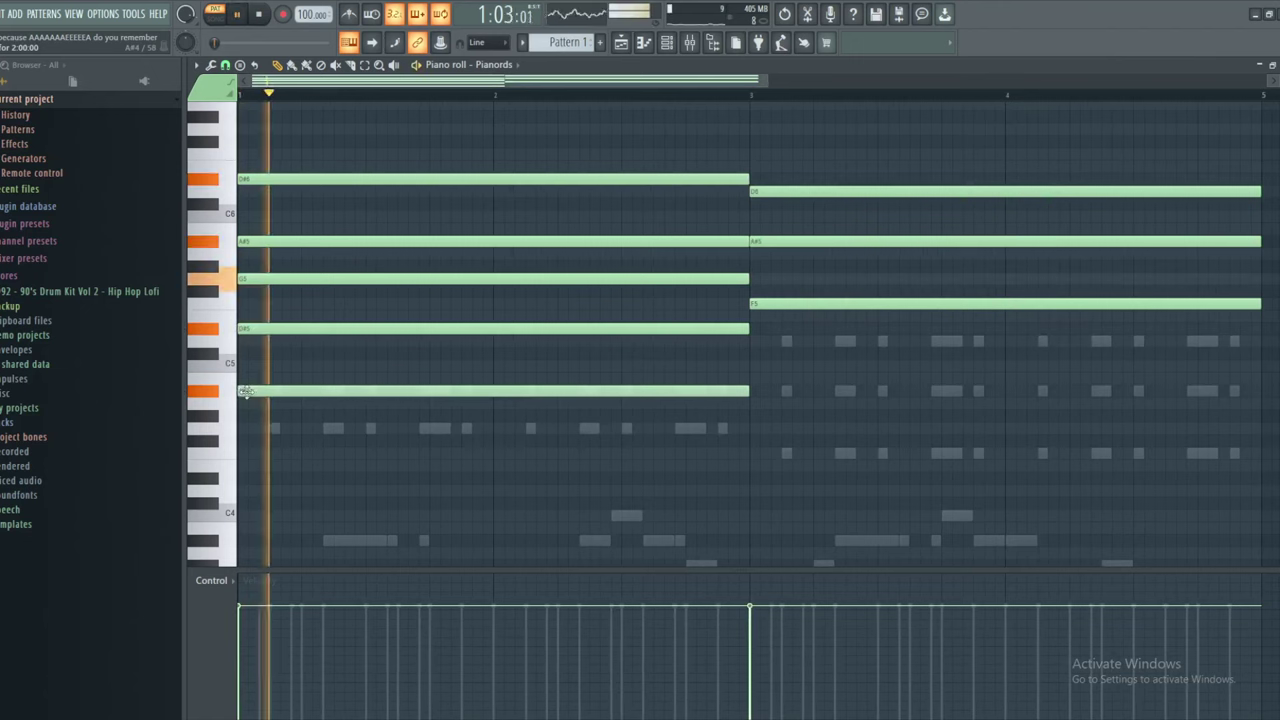
pyautogui.moveTo(241, 391); pyautogui.dragTo(245, 364)
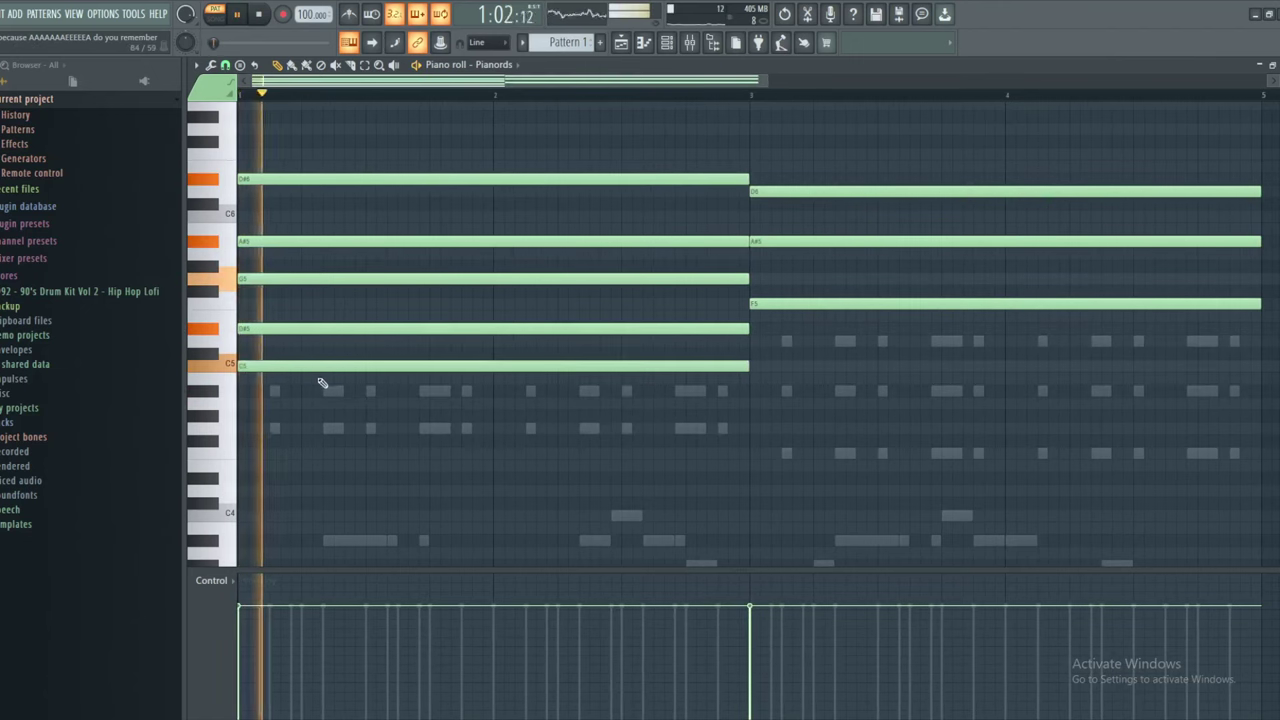
pyautogui.press('space')
pyautogui.click(757, 341)
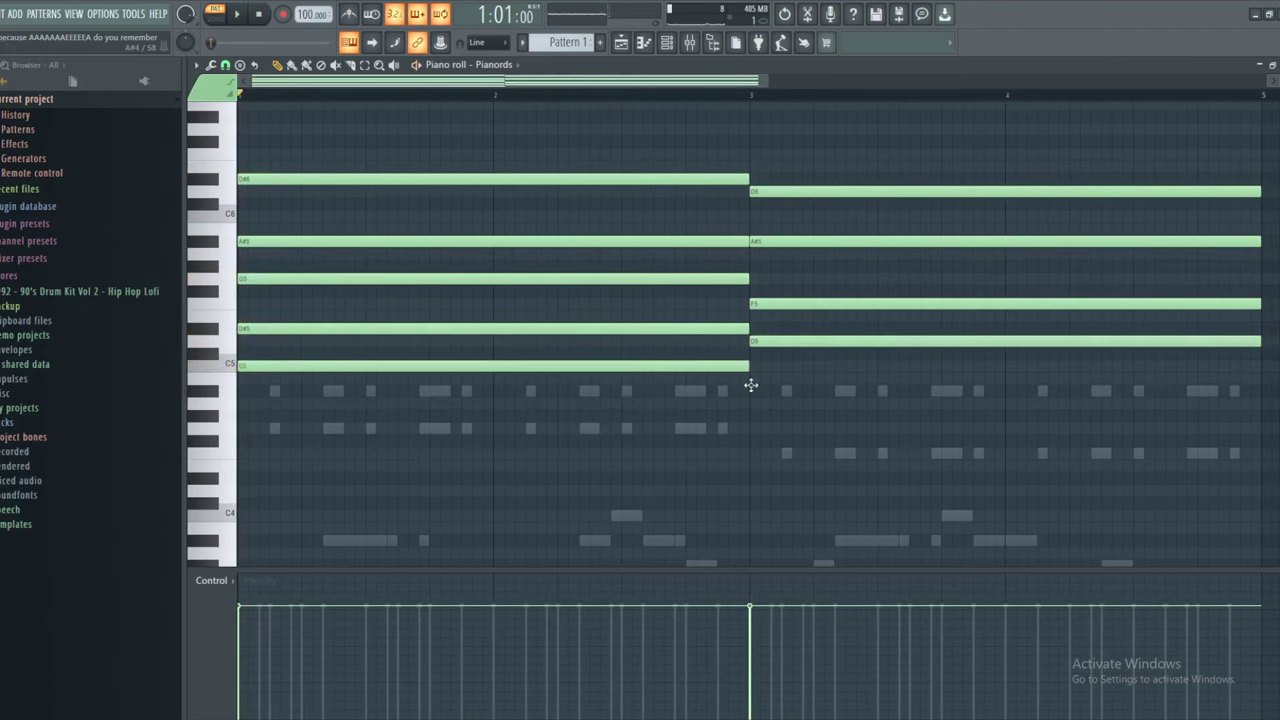
pyautogui.click(752, 390)
# Stagger the first chord by shifting D#5, G5, A#5 and D#6 progressively slightly later, and play it back
pyautogui.scroll(3, 509, 371)
pyautogui.scroll(3, 292, 286)
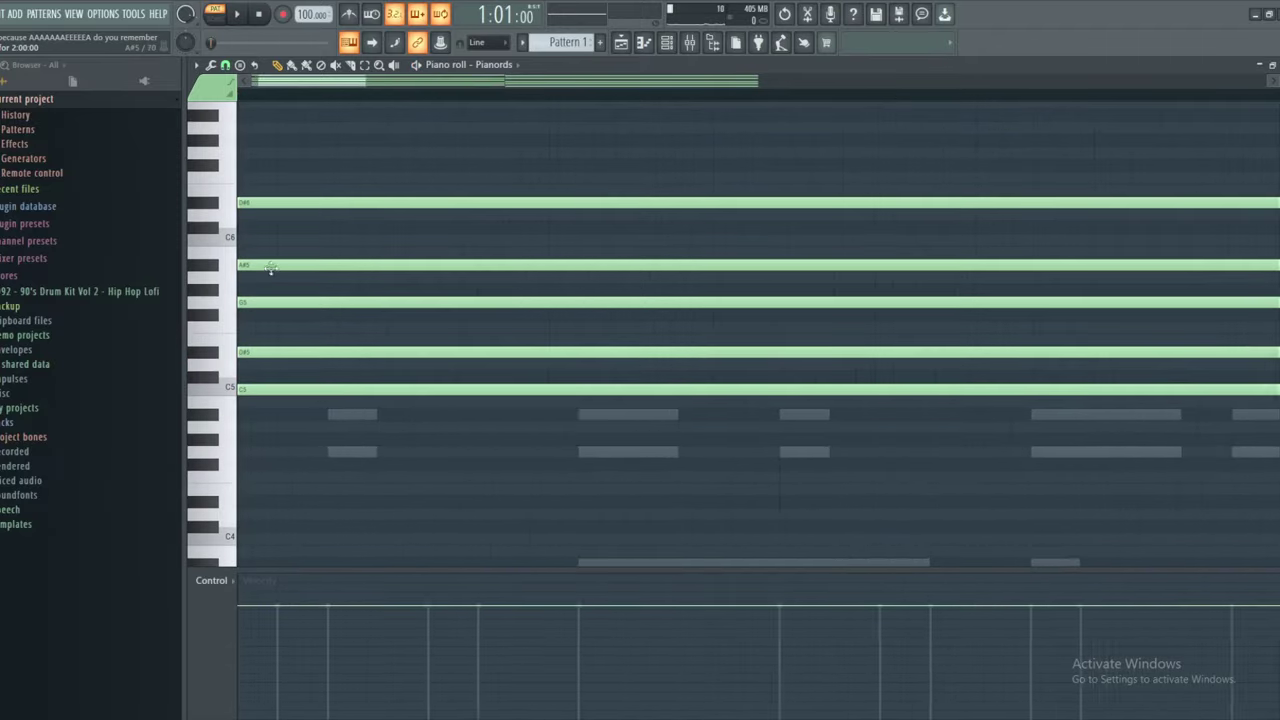
pyautogui.click(254, 349)
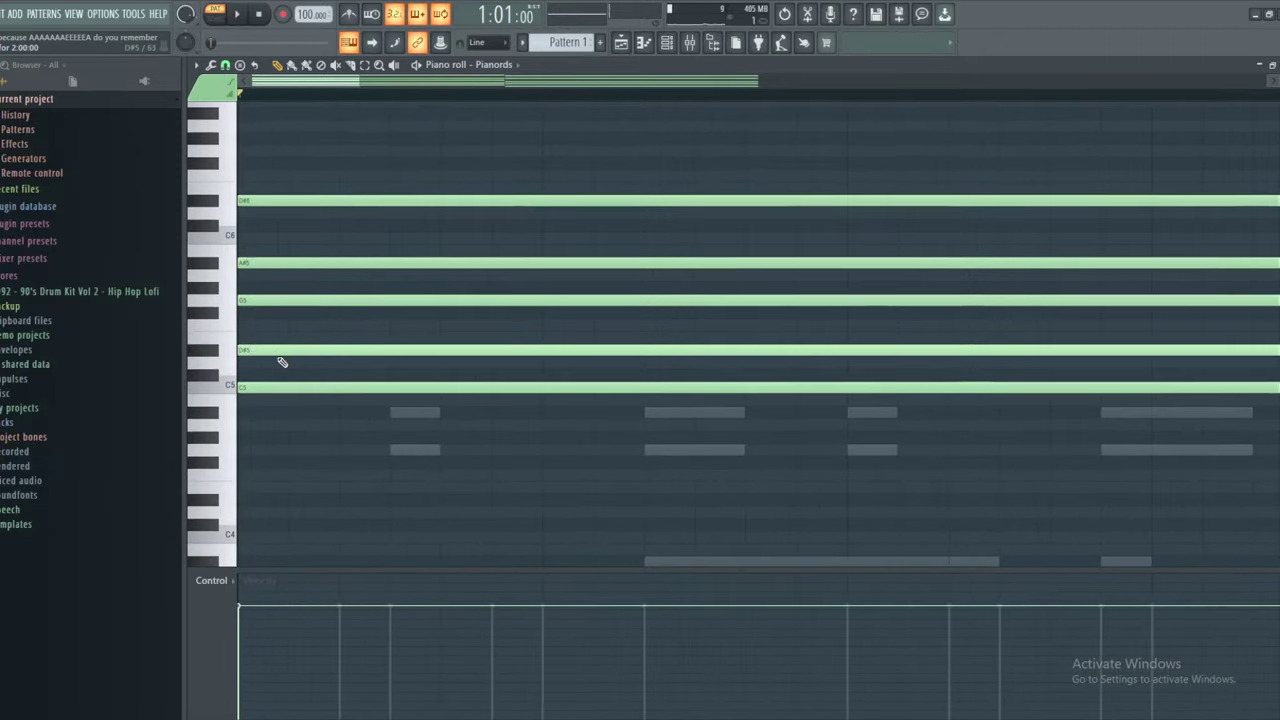
pyautogui.moveTo(282, 350)
pyautogui.mouseDown()
pyautogui.moveTo(329, 354)
pyautogui.moveTo(314, 377)
pyautogui.moveTo(285, 347)
pyautogui.mouseUp()
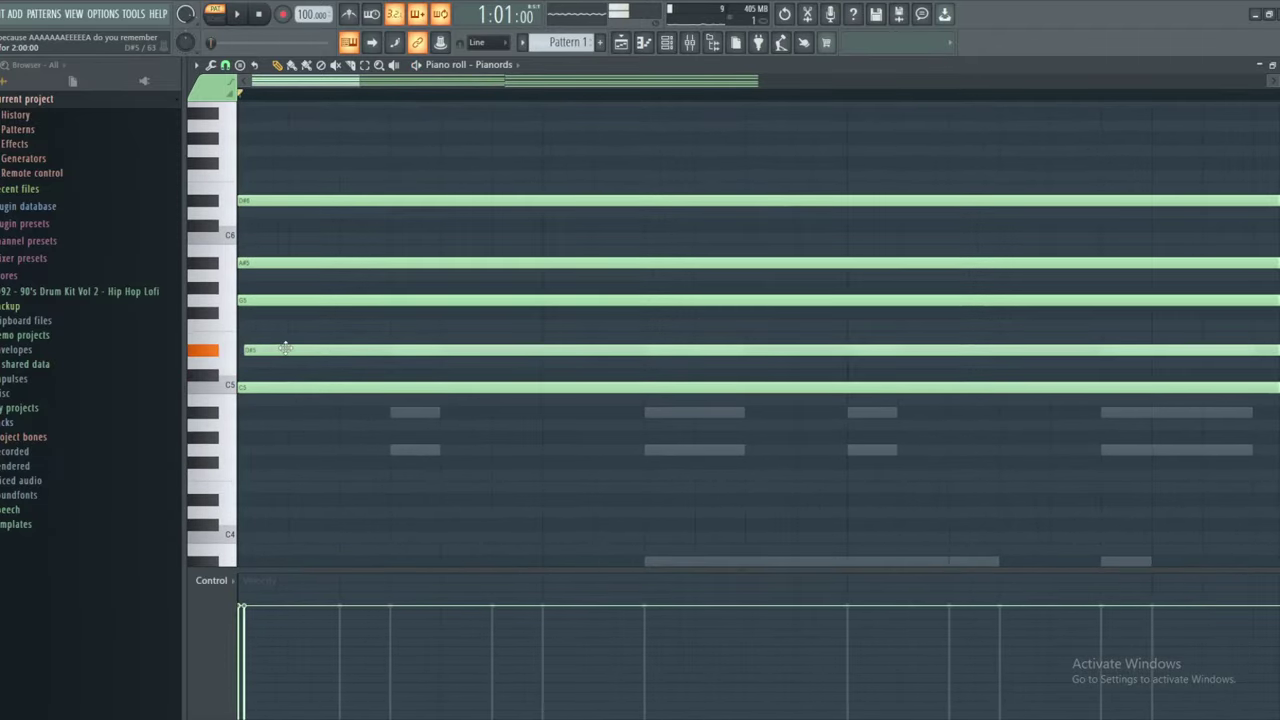
pyautogui.moveTo(270, 300); pyautogui.dragTo(288, 300)
pyautogui.moveTo(278, 263); pyautogui.dragTo(304, 263)
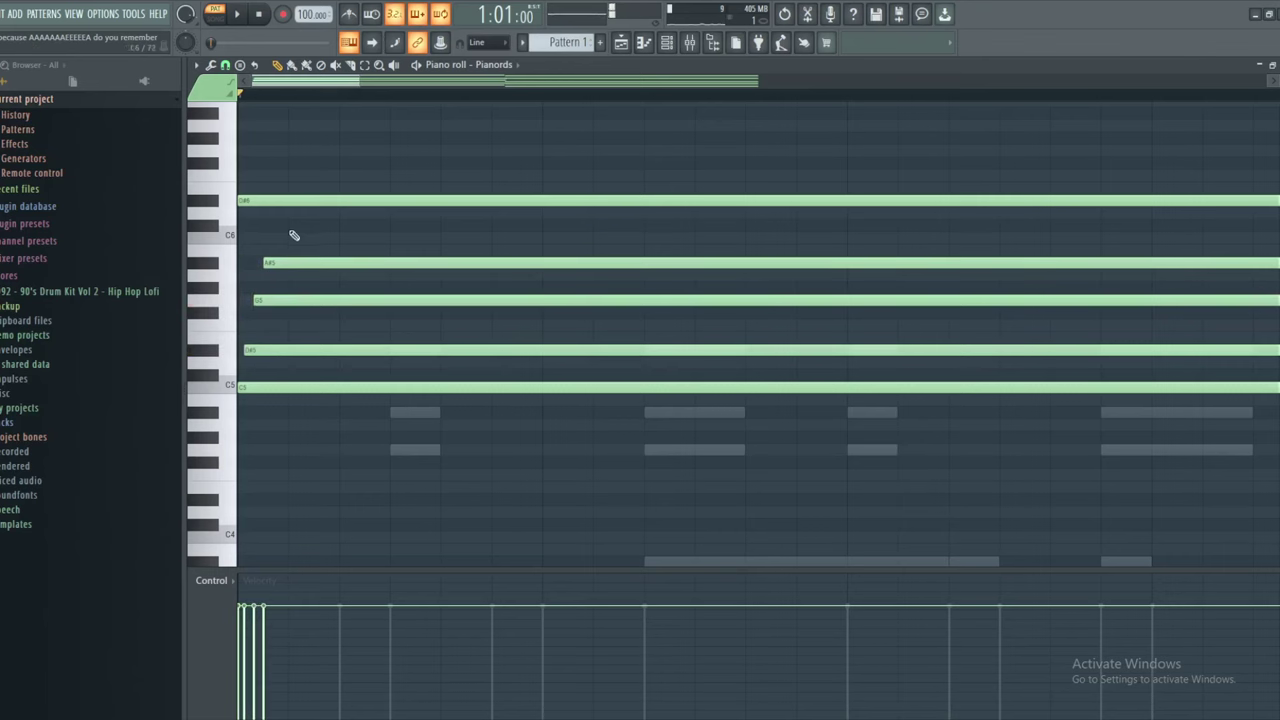
pyautogui.moveTo(286, 200); pyautogui.dragTo(324, 199)
pyautogui.press('space')
# Stagger the second chord at bar 3 by shifting D5, F5, A#5 and D6 slightly later than the A#4
pyautogui.scroll(-3, 484, 262)
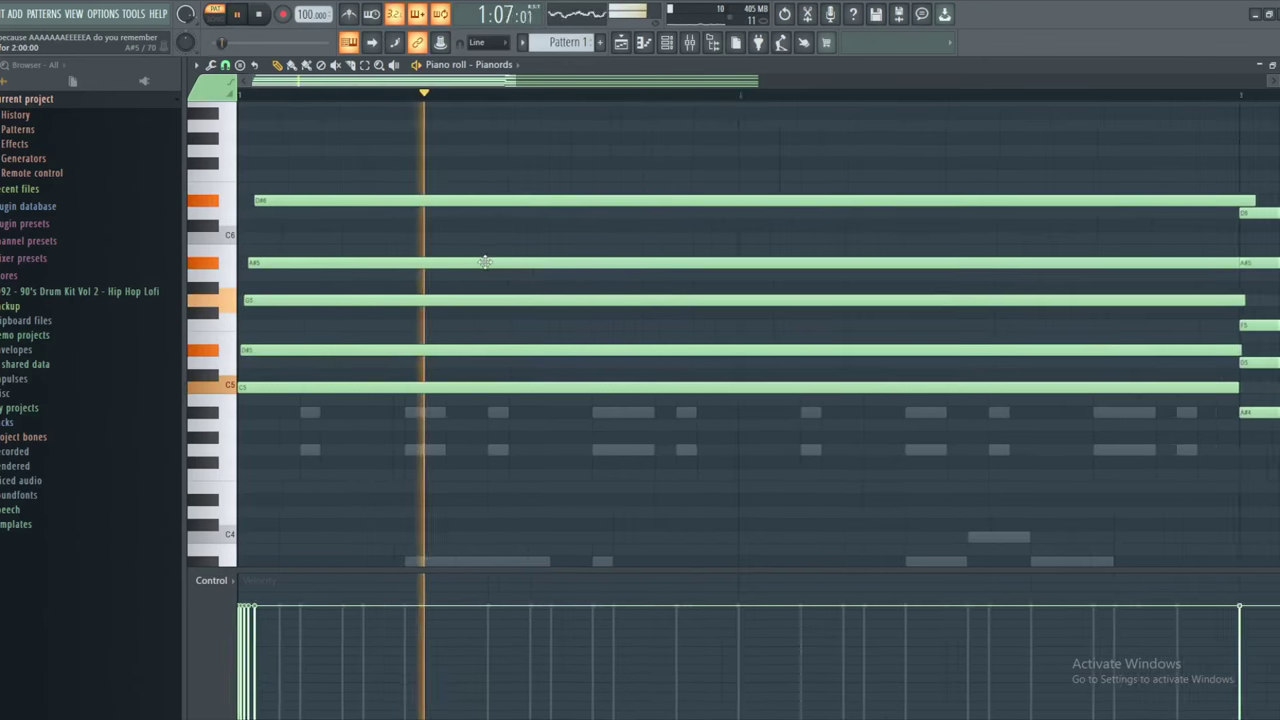
pyautogui.scroll(-4, 484, 262)
pyautogui.moveTo(852, 340); pyautogui.dragTo(456, 347)
pyautogui.scroll(3, 456, 347)
pyautogui.moveTo(362, 369); pyautogui.dragTo(372, 334)
pyautogui.moveTo(348, 270); pyautogui.dragTo(366, 270)
pyautogui.moveTo(374, 221); pyautogui.dragTo(396, 221)
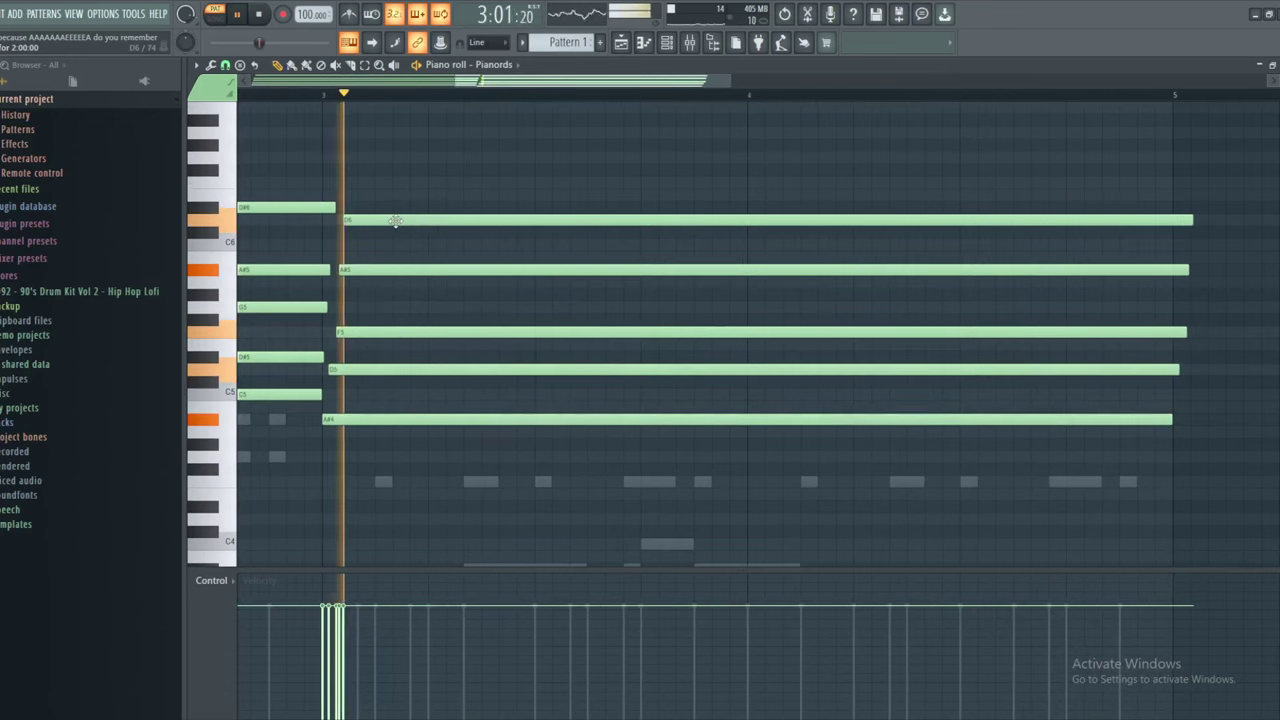
# Audition the chord change at bar 3 and widen the delays between the second chord's D5, F5, A#5 and D6 starts
pyautogui.press('space')
pyautogui.click(305, 96)
pyautogui.scroll(2, 332, 138)
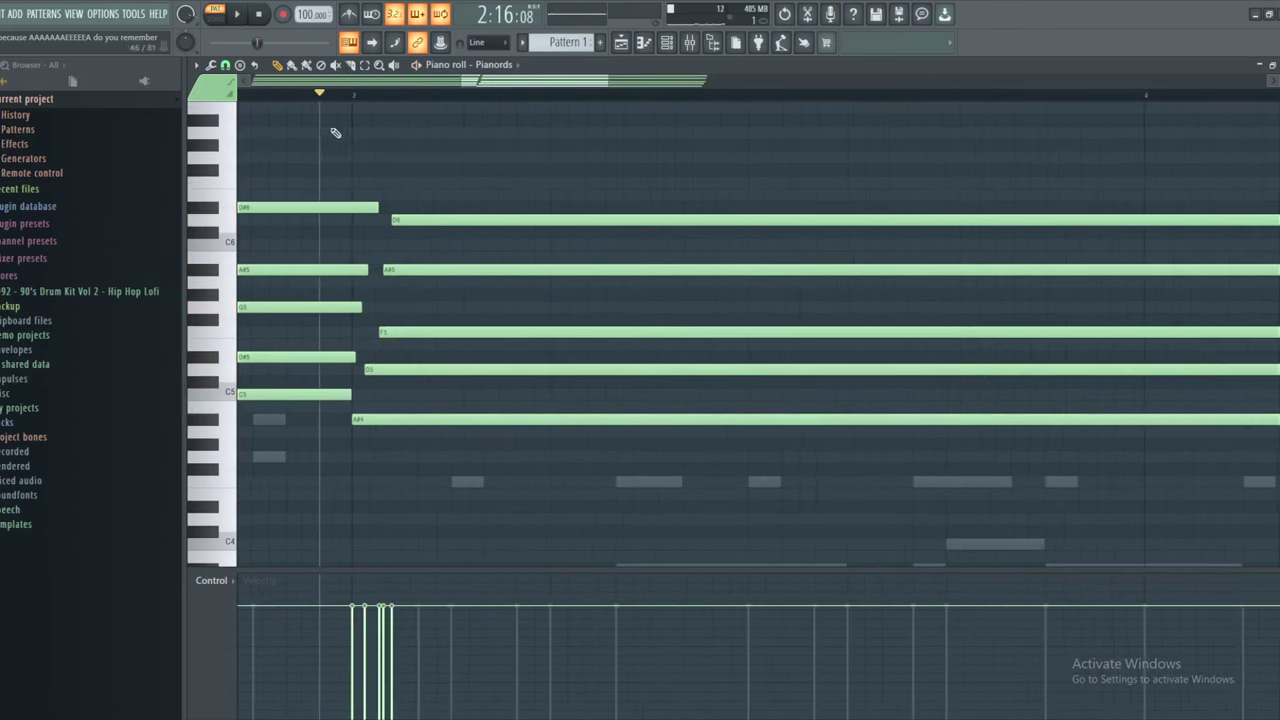
pyautogui.click(359, 96)
pyautogui.press('space')
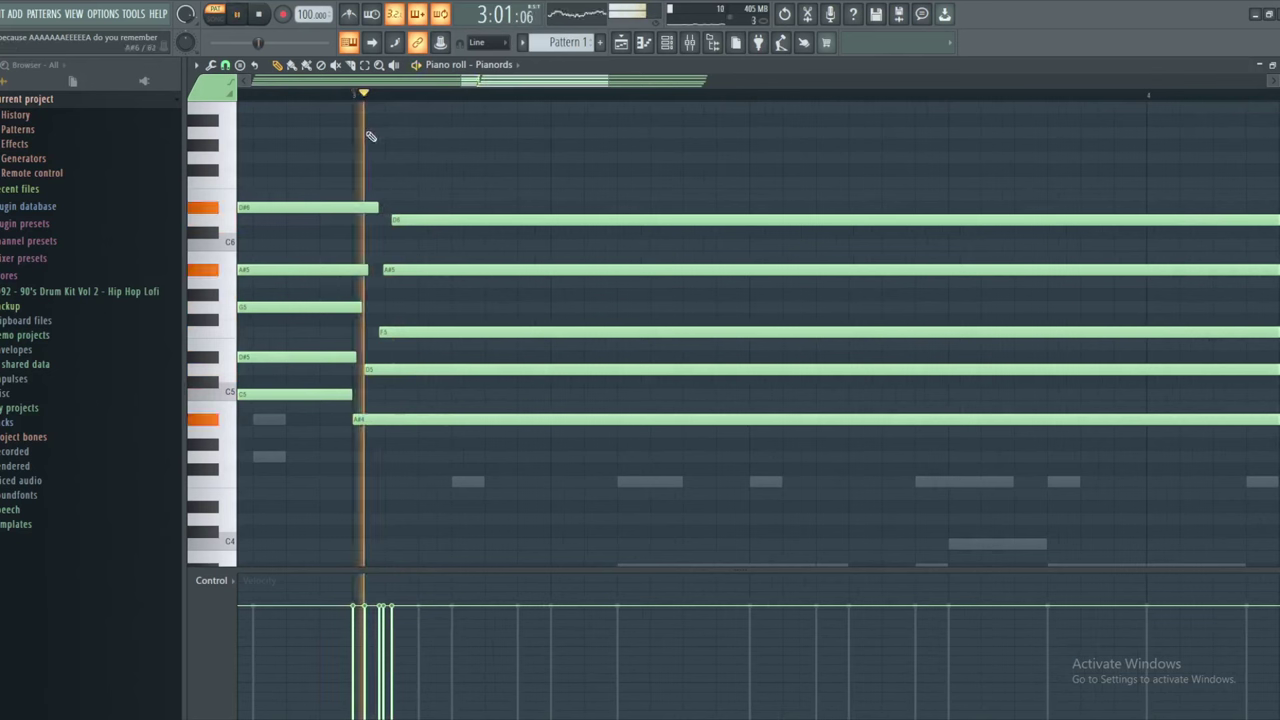
pyautogui.press('space')
pyautogui.moveTo(387, 371); pyautogui.dragTo(409, 331)
pyautogui.moveTo(409, 269)
pyautogui.mouseDown()
pyautogui.moveTo(444, 267)
pyautogui.moveTo(466, 231)
pyautogui.moveTo(526, 222)
pyautogui.mouseUp()
pyautogui.rightClick(476, 233)
pyautogui.press('space')
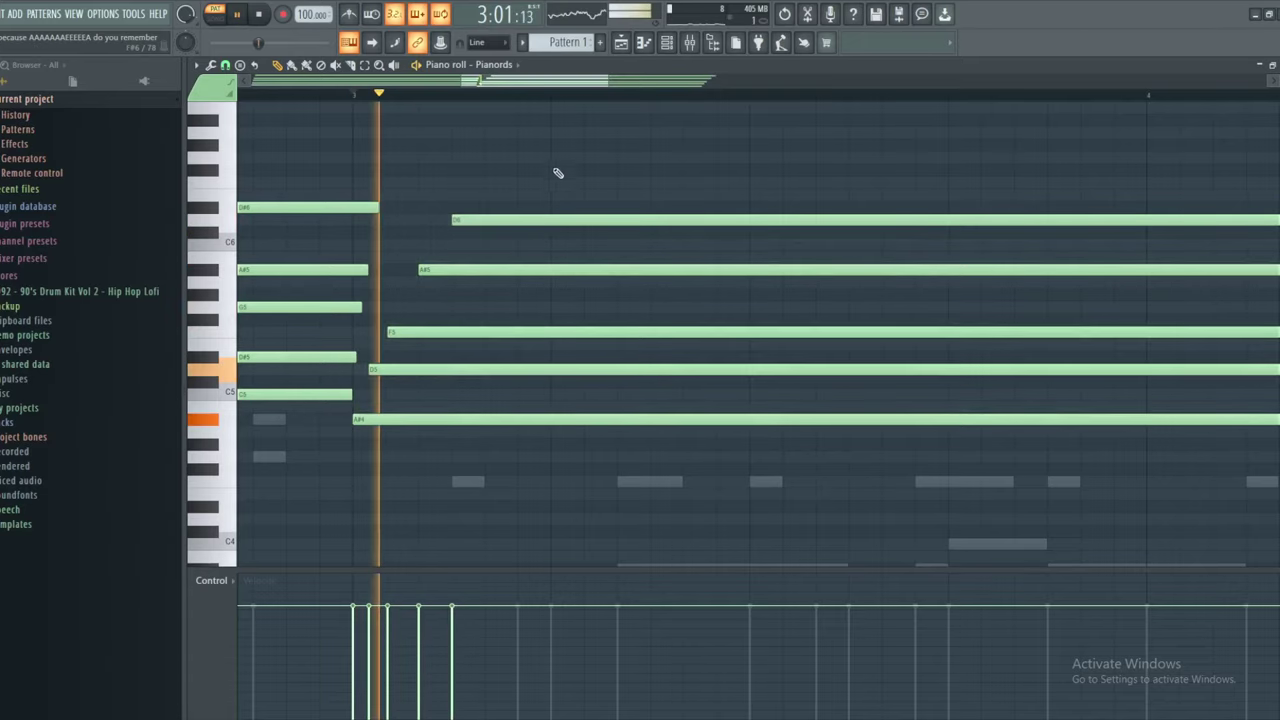
# Slice off the second chord's note ends that overhang bar 5 and play back the pattern
pyautogui.scroll(-4, 553, 162)
pyautogui.click(351, 66)
pyautogui.press('space')
pyautogui.hscroll(2, 734, 314)
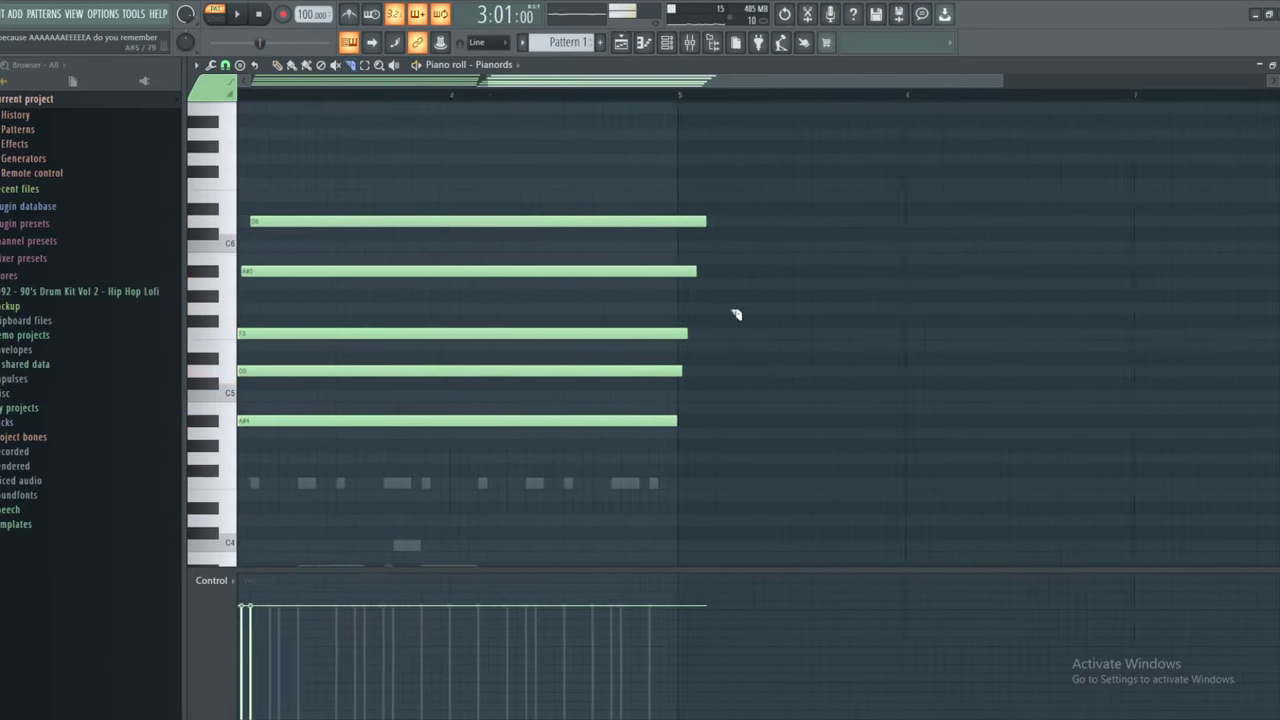
pyautogui.scroll(4, 740, 318)
pyautogui.moveTo(573, 440); pyautogui.dragTo(574, 214)
pyautogui.scroll(-4, 409, 183)
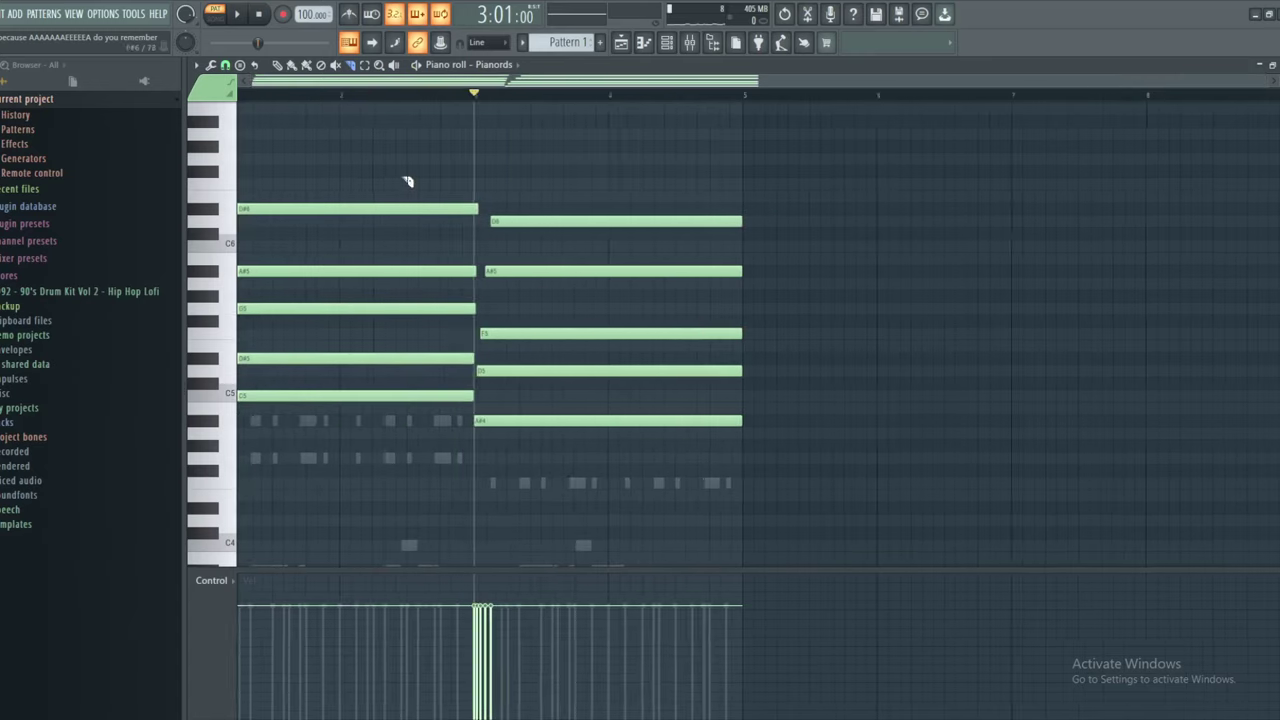
pyautogui.press('space')
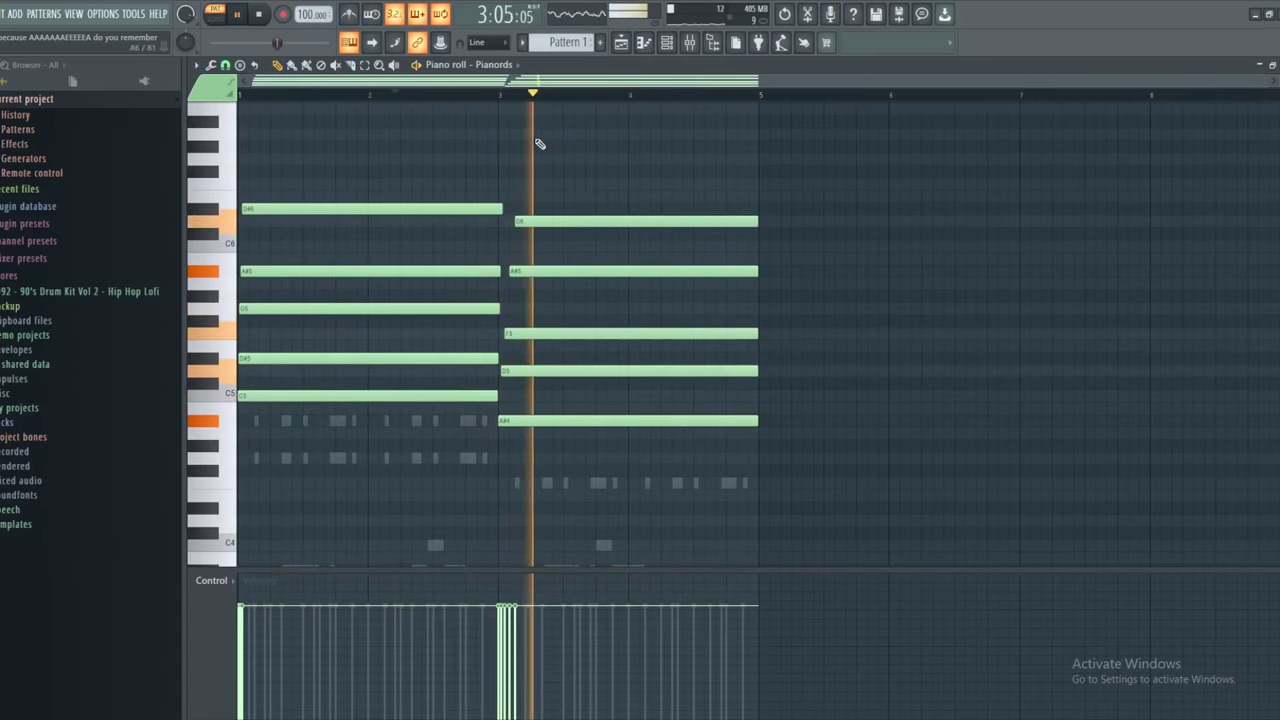
pyautogui.scroll(2, 486, 203)
pyautogui.press('space')
pyautogui.scroll(3, 590, 327)
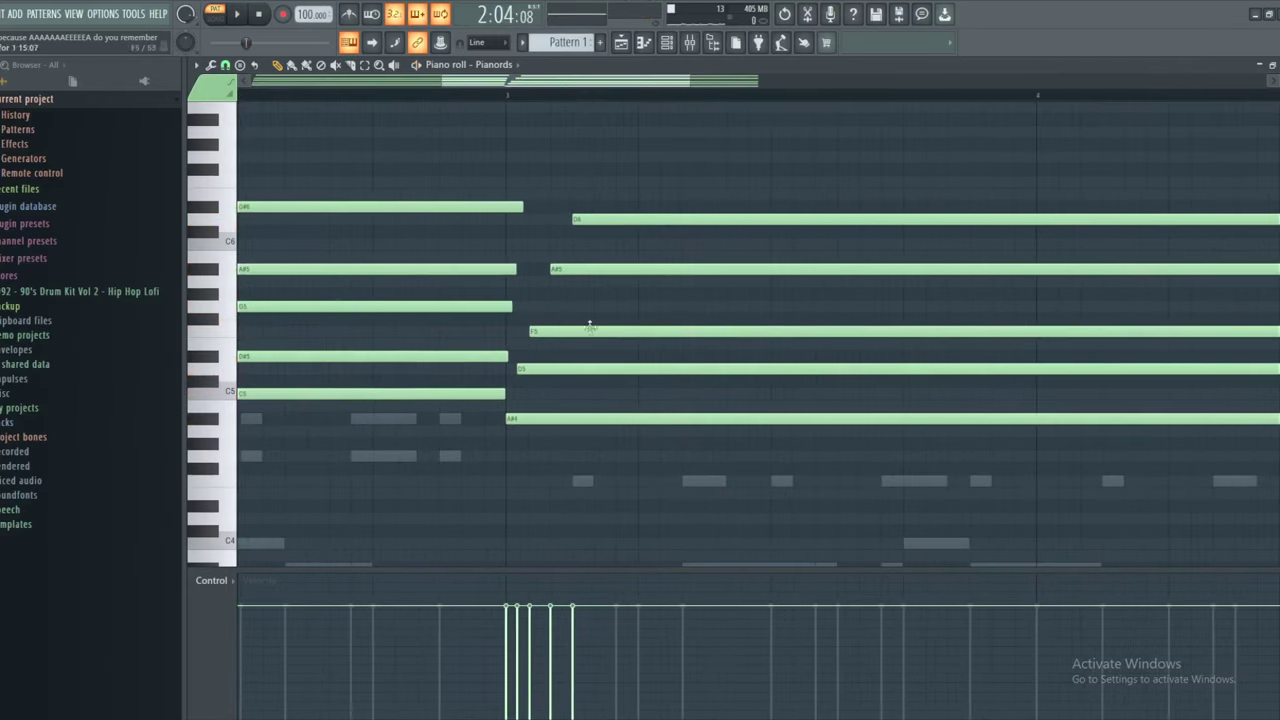
# Replace the Paint comment with "this sorta stairs like construction always soudns pretty.." followed by a row of dots, and return to FL Studio
pyautogui.hotkey('alt', 'Tab')
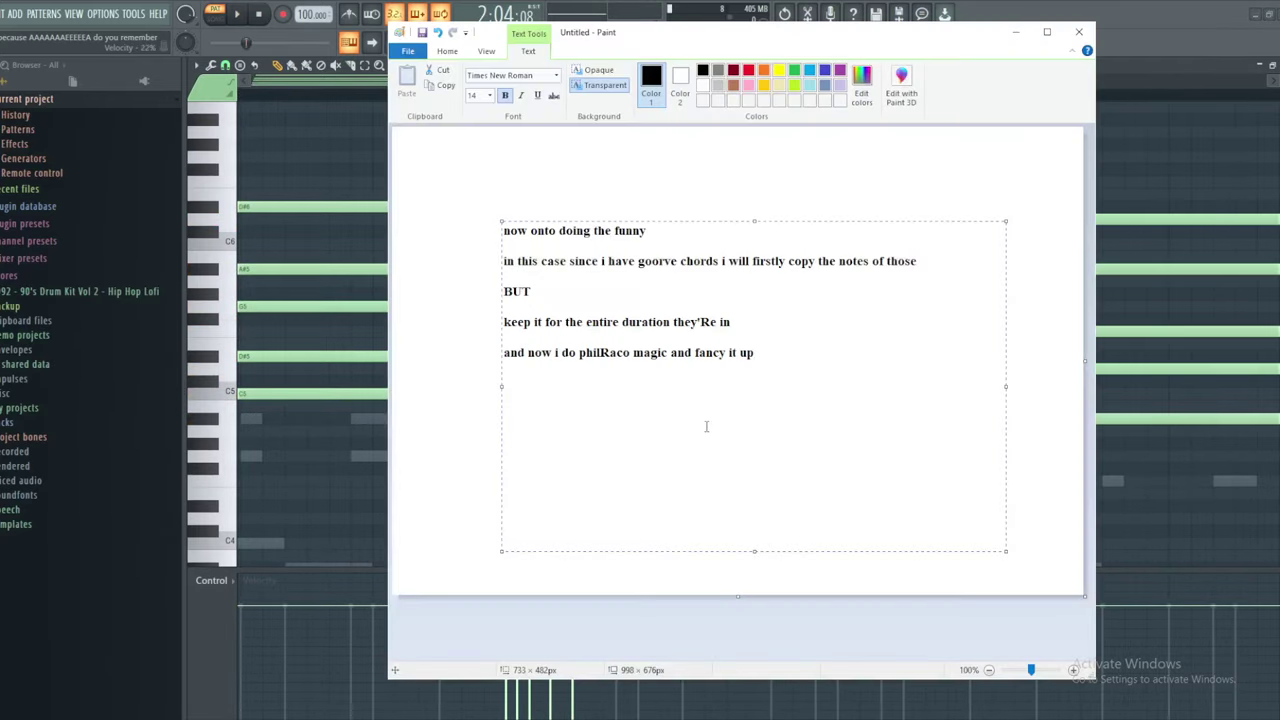
pyautogui.hotkey('ctrl', 'a')
pyautogui.write('th')
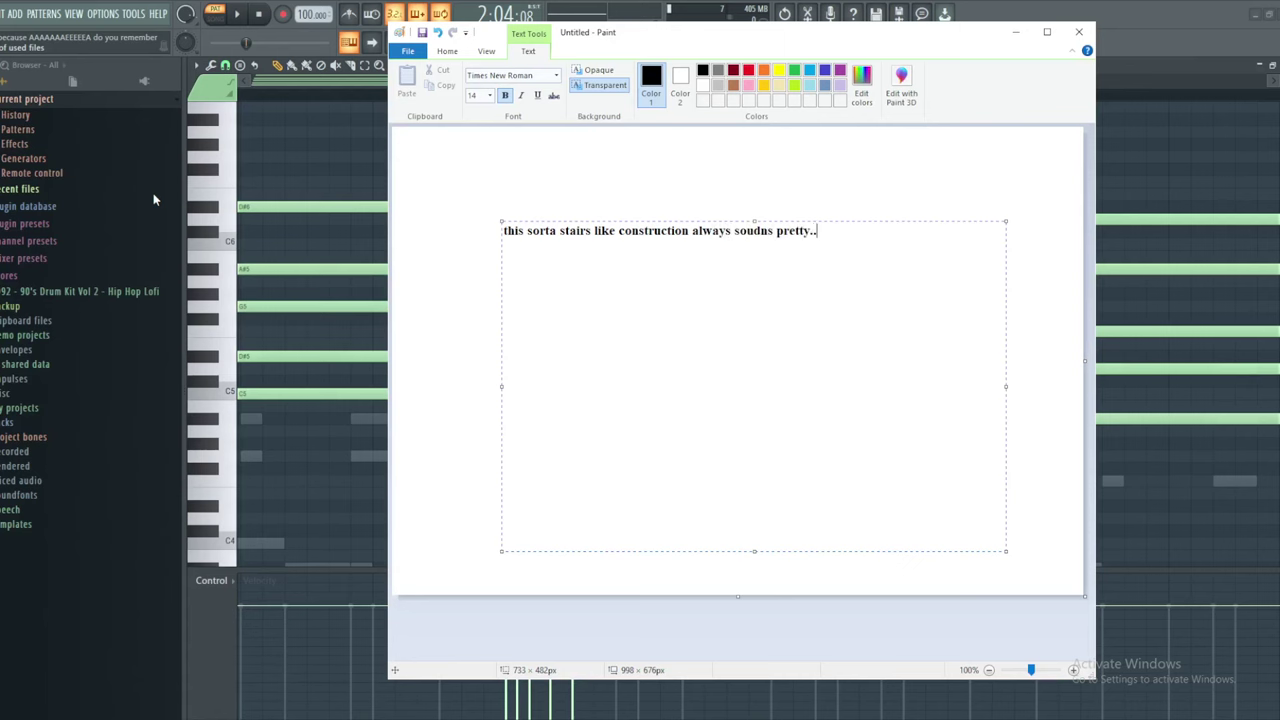
pyautogui.write('...........')
pyautogui.rightClick(328, 246)
# Play back the staggered Pianords chords across the four-bar pattern
pyautogui.scroll(-3, 393, 259)
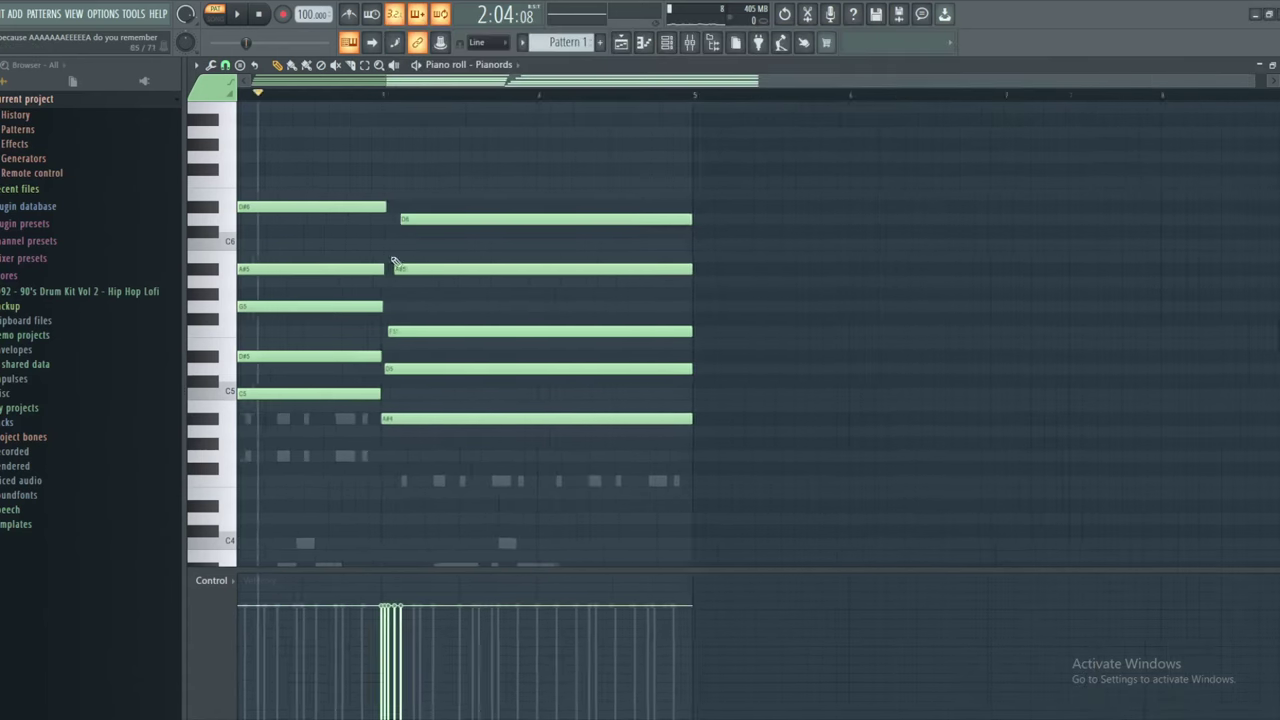
pyautogui.scroll(2, 395, 262)
pyautogui.press('space')
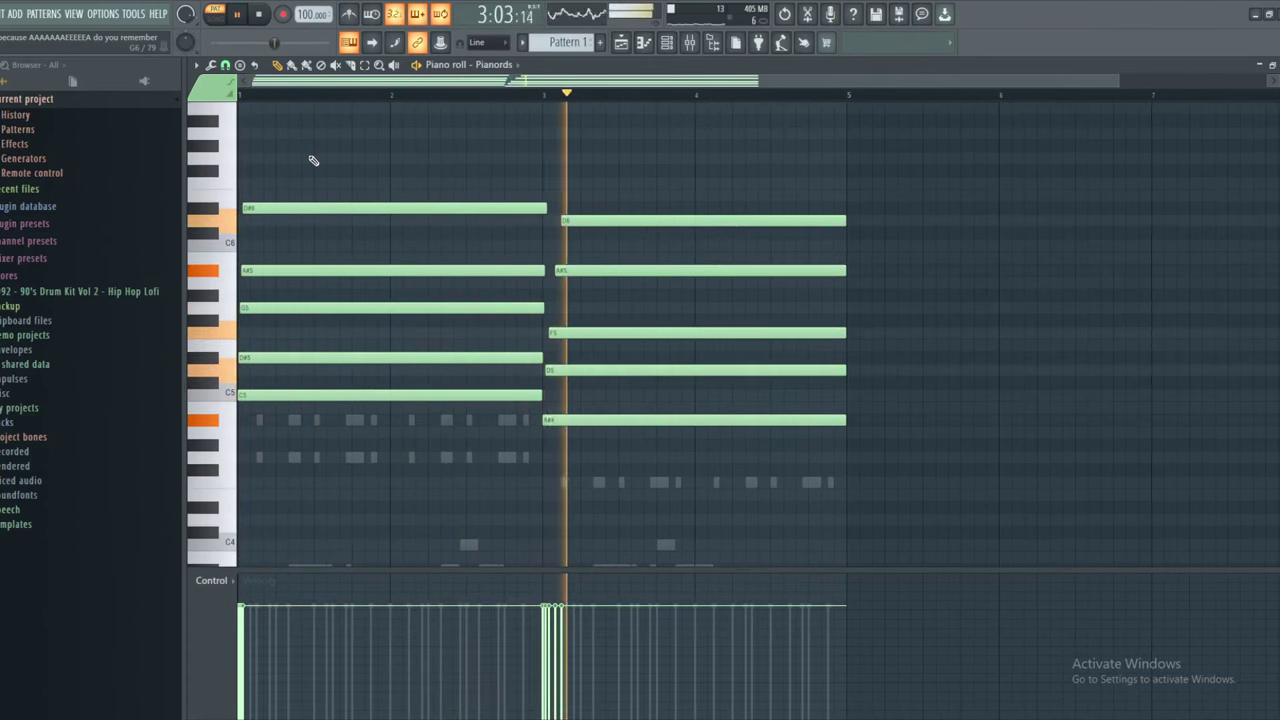
# Stop playback and write "this sorta stairs like construction always soudns pretty............ especially when the top note is delayed" in Paint, returning to FL Studio
pyautogui.press('space')
pyautogui.scroll(3, 571, 363)
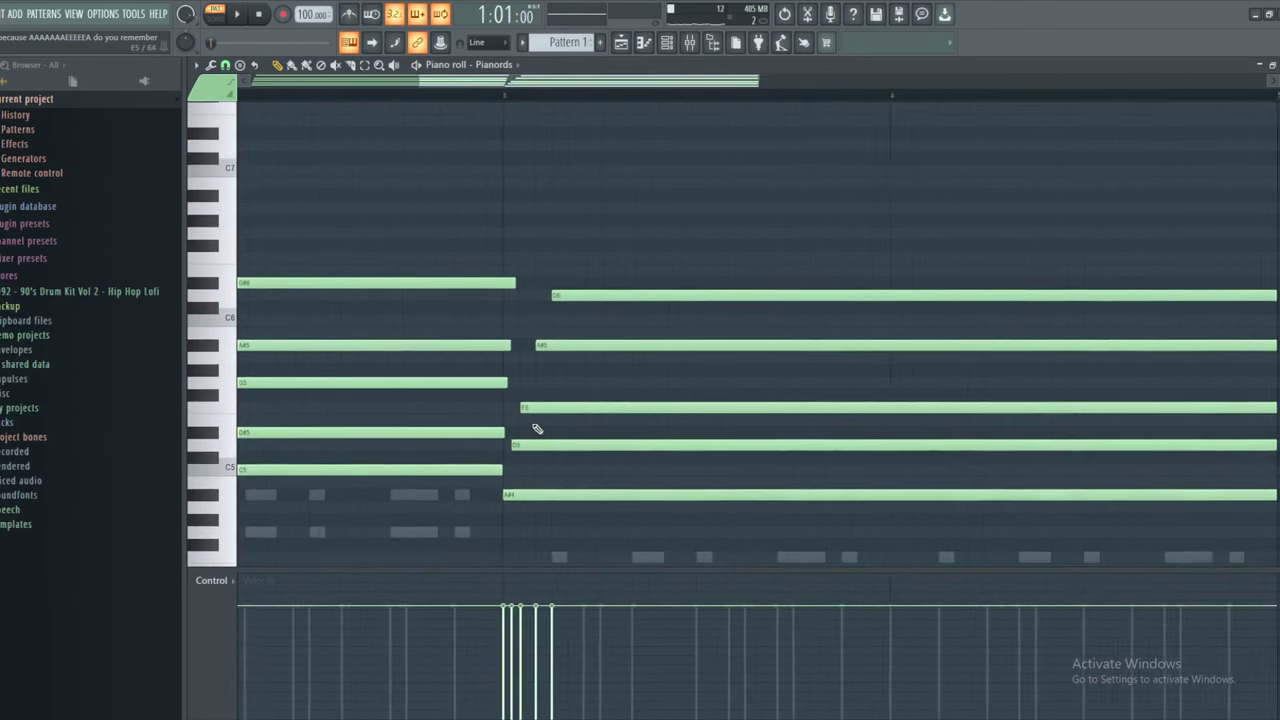
pyautogui.hotkey('alt', 'Tab')
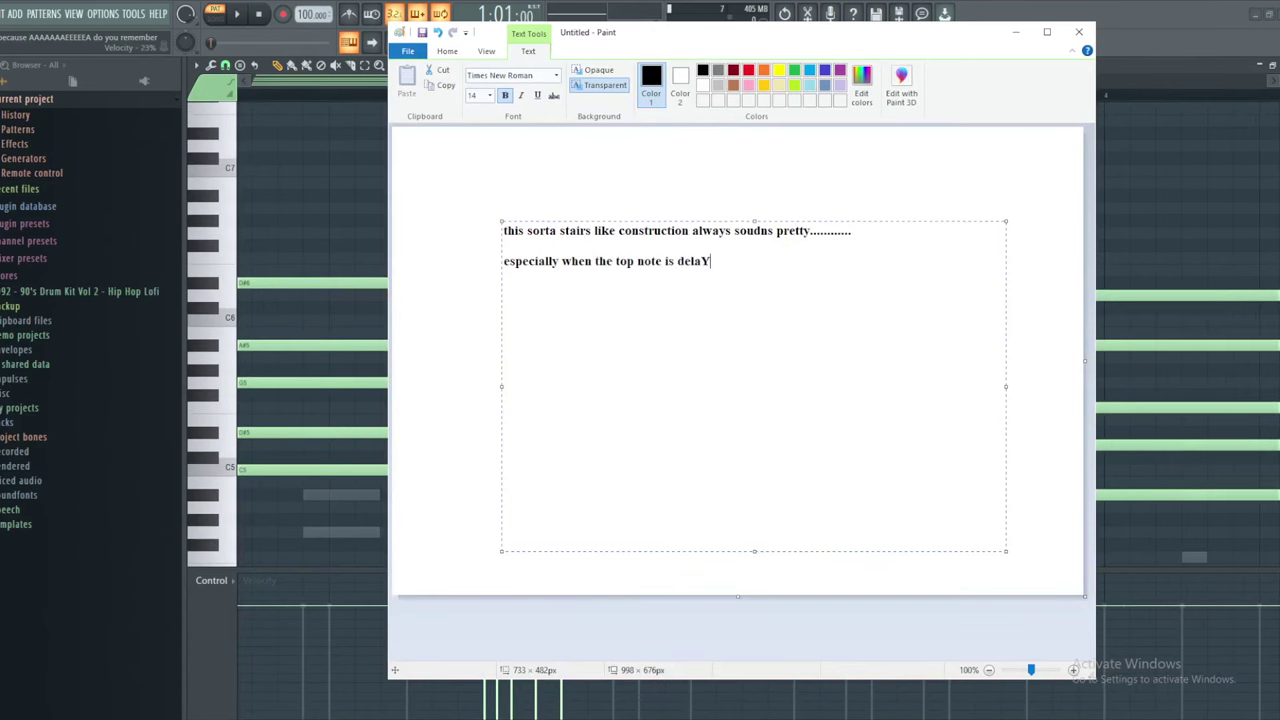
pyautogui.hotkey('alt', 'Tab')
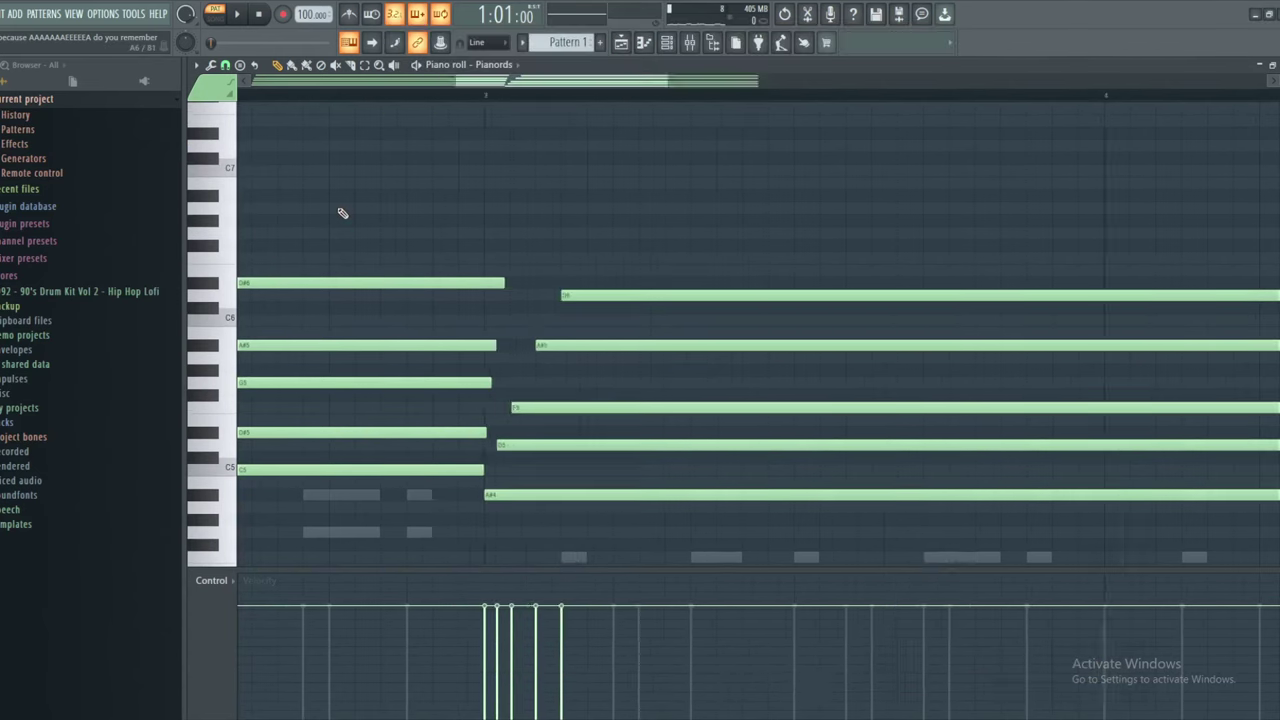
# Play back the two staggered chords in the piano roll
pyautogui.scroll(-3, 400, 170)
pyautogui.scroll(-2, 404, 166)
pyautogui.press('space')
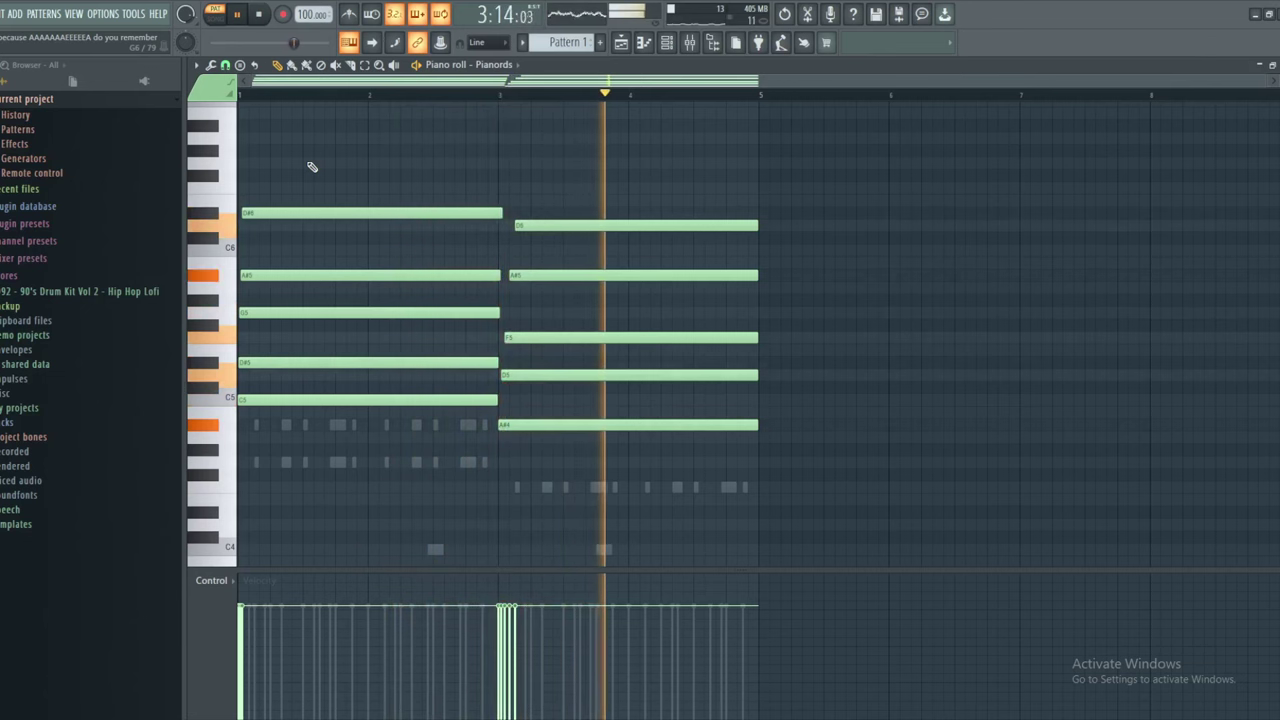
pyautogui.press('space')
# Add a line beginning "i just got" to the note in Paint and return to FL Studio
pyautogui.scroll(5, 714, 200)
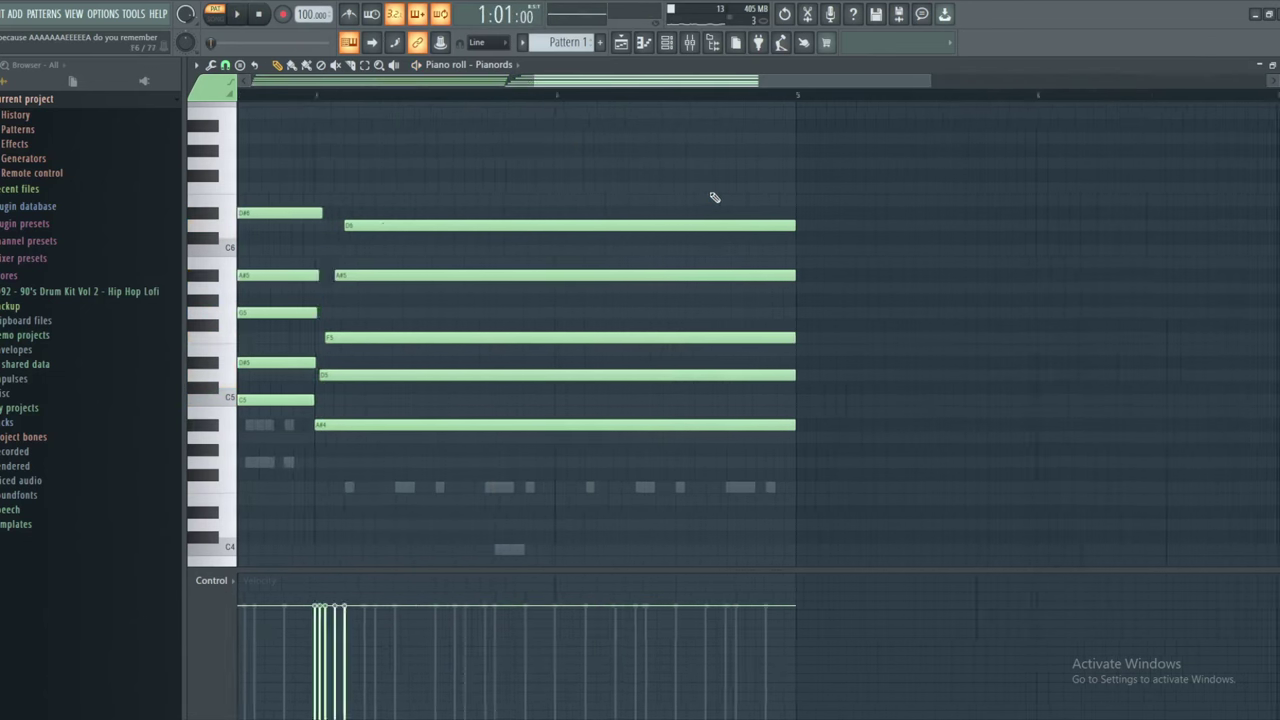
pyautogui.hotkey('alt', 'Tab')
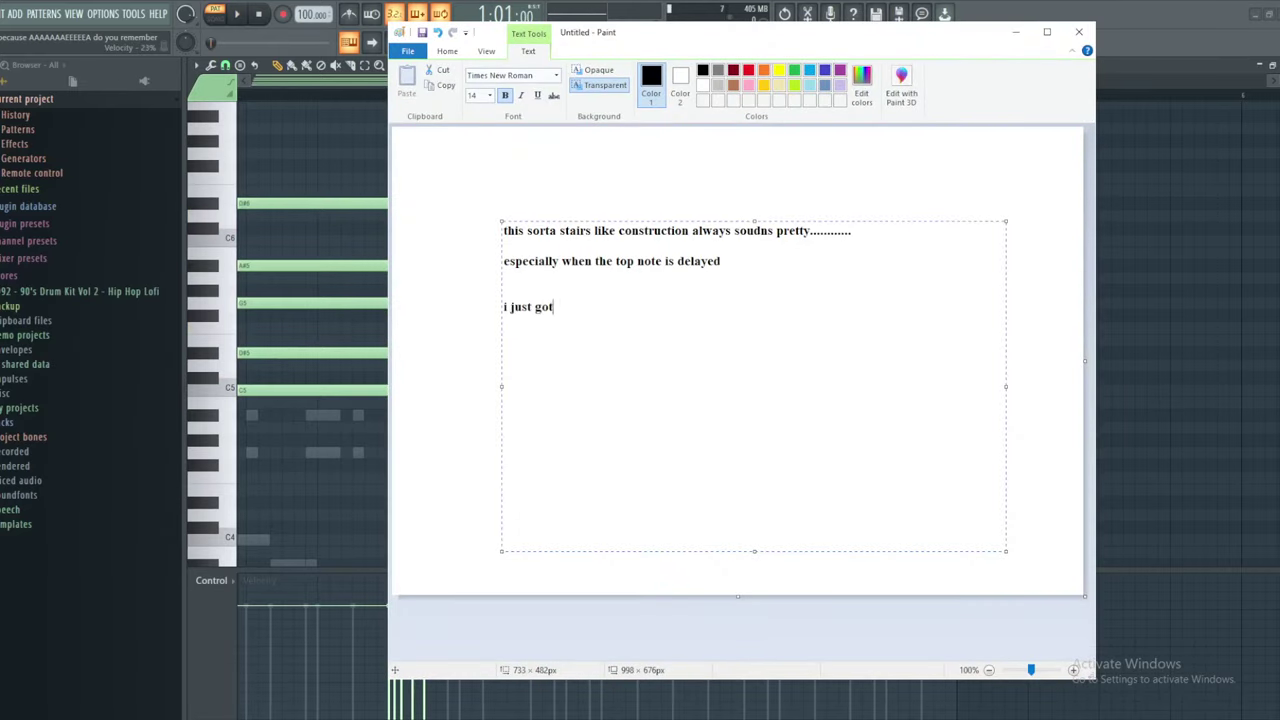
pyautogui.hotkey('alt', 'Tab')
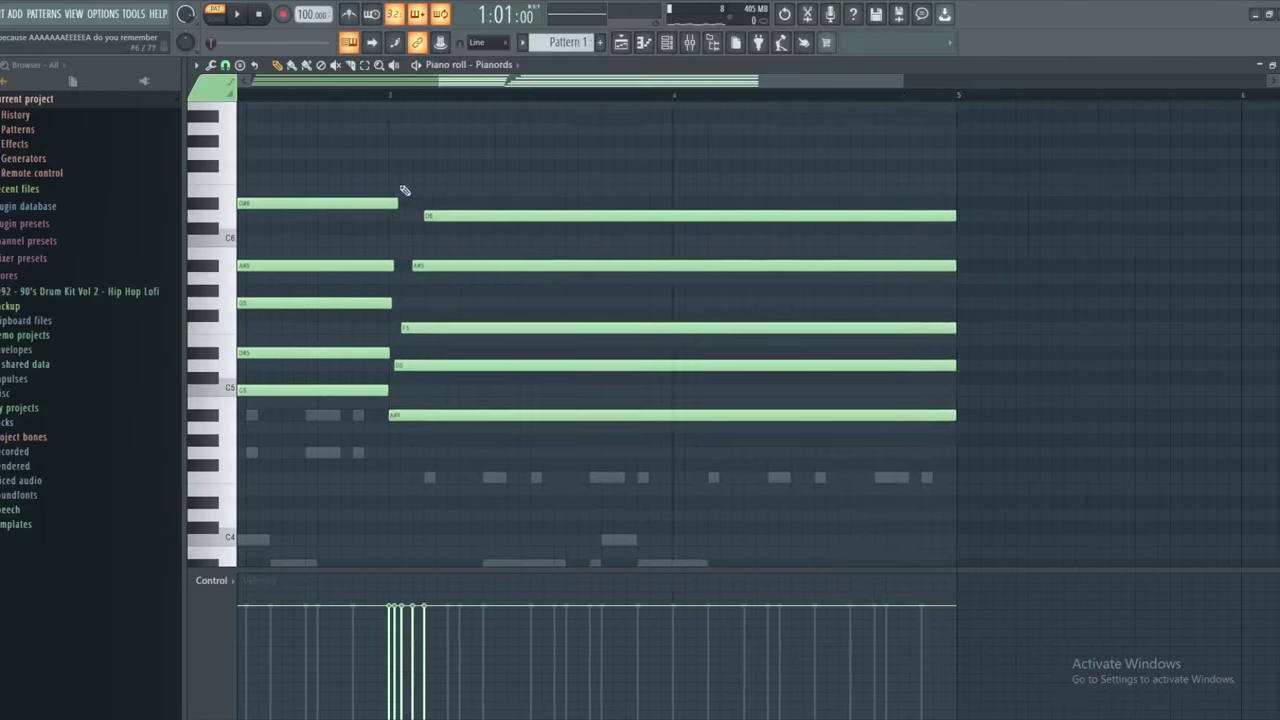
# Listen to the second staggered chord from bar 3 through bar 4
pyautogui.scroll(-3, 314, 114)
pyautogui.press('space')
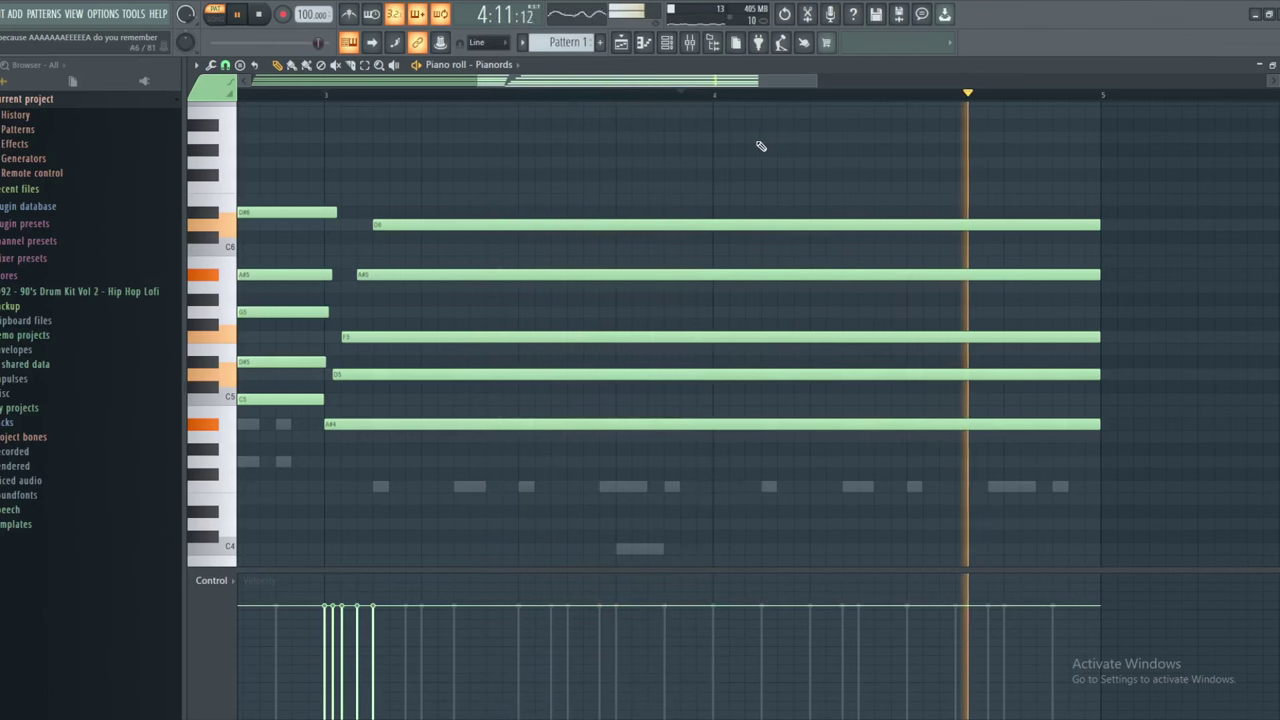
pyautogui.press('space')
# Replace the text in Paint with "something like that" and return to FL Studio
pyautogui.hotkey('alt', 'Tab')
pyautogui.moveTo(681, 315); pyautogui.dragTo(219, 160)
pyautogui.write('something like that')
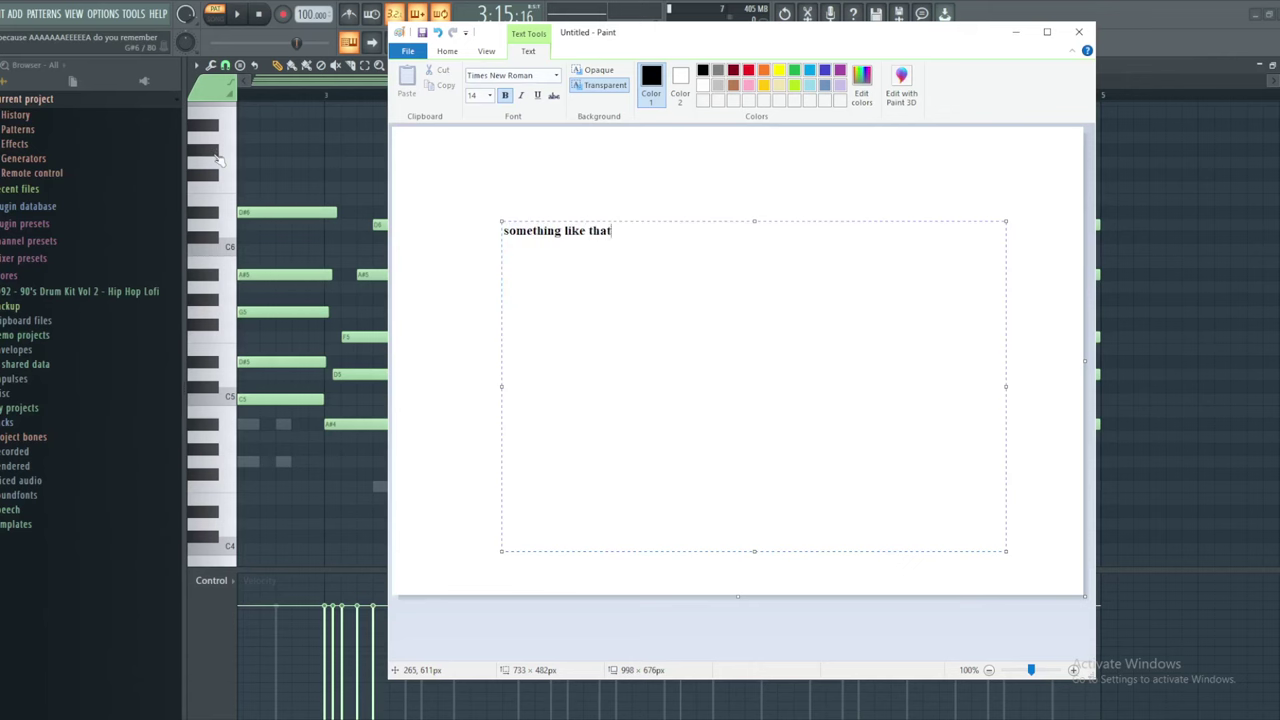
pyautogui.hotkey('alt', 'Tab')
# Try slicing the second chord's five notes exactly at bar 4 during playback, and undo the slice
pyautogui.press('space')
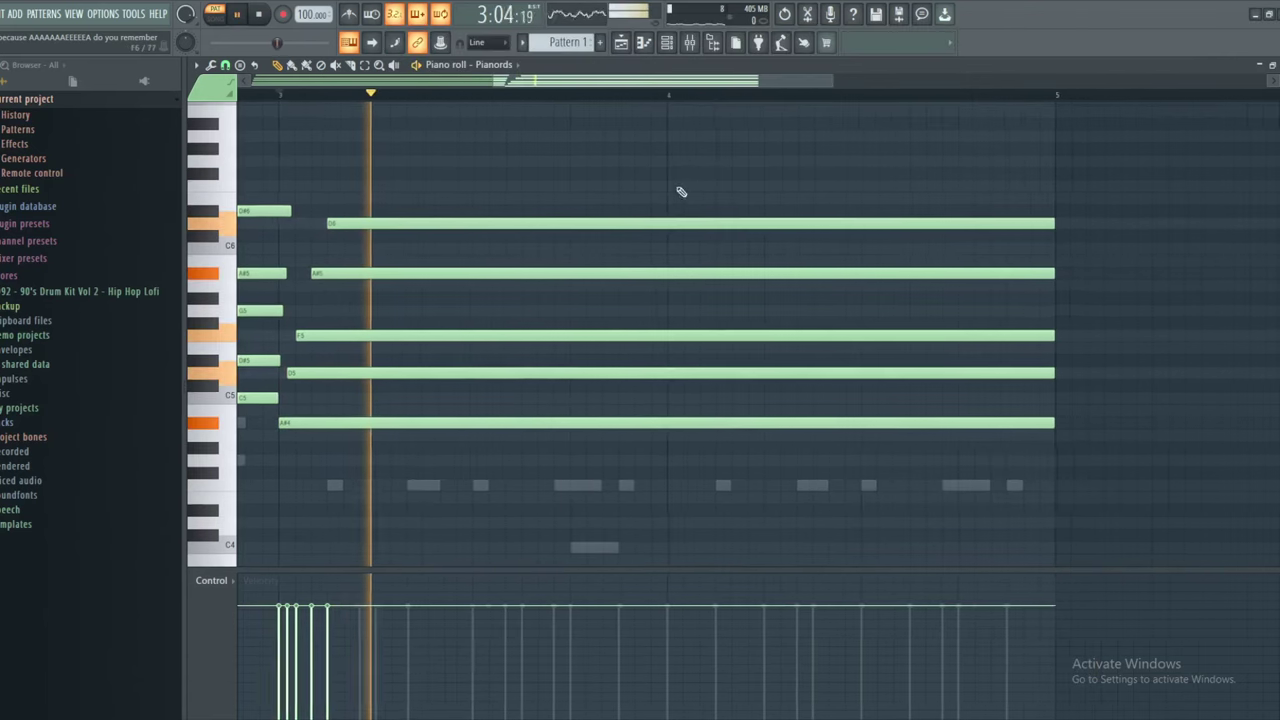
pyautogui.press('c')
pyautogui.moveTo(668, 437); pyautogui.dragTo(670, 160)
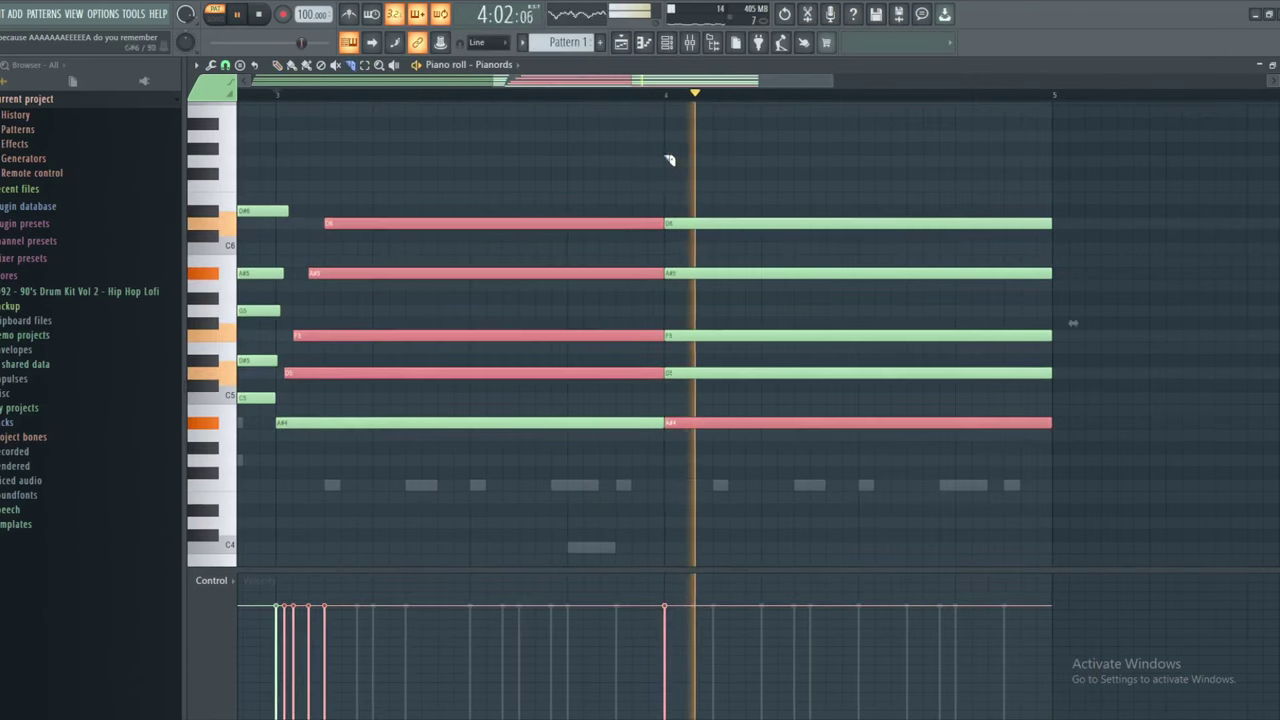
pyautogui.hscroll(1, 560, 150)
pyautogui.click(278, 66)
pyautogui.click(375, 95)
pyautogui.keyDown('ctrl'); pyautogui.click(612, 198); pyautogui.keyUp('ctrl')
pyautogui.scroll(2, 629, 207)
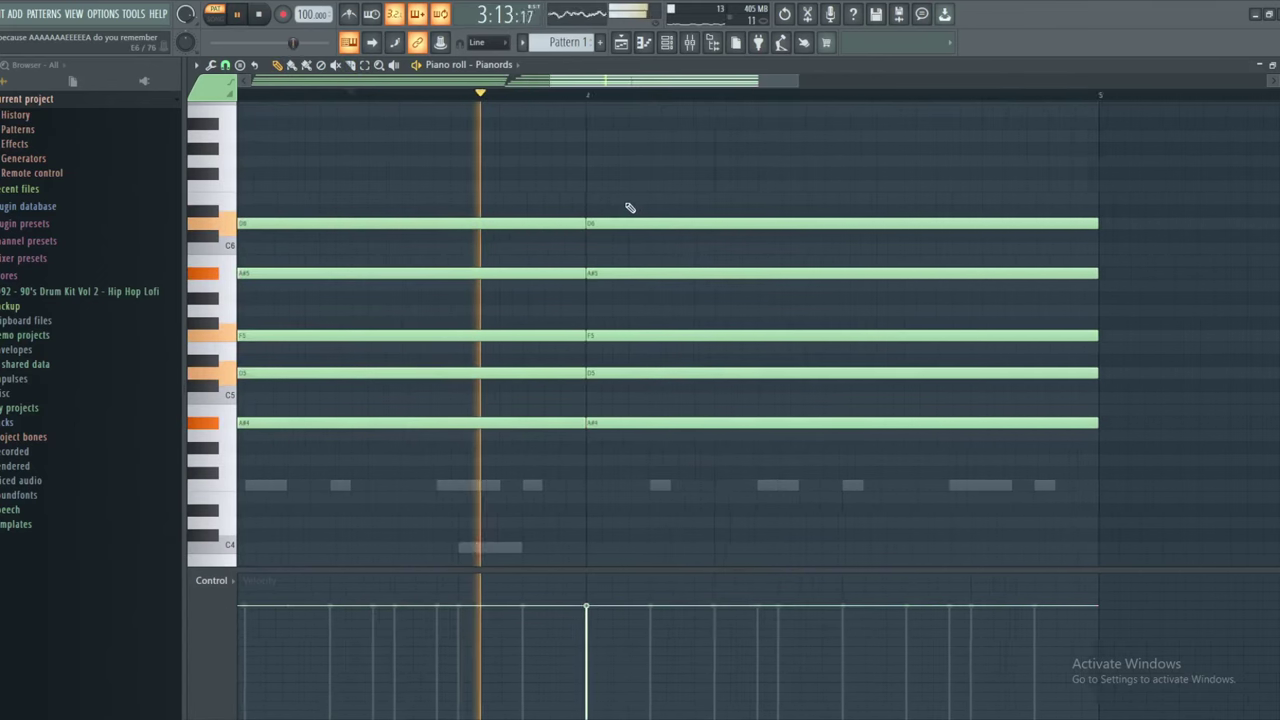
pyautogui.press('space')
pyautogui.moveTo(630, 207); pyautogui.dragTo(583, 203)
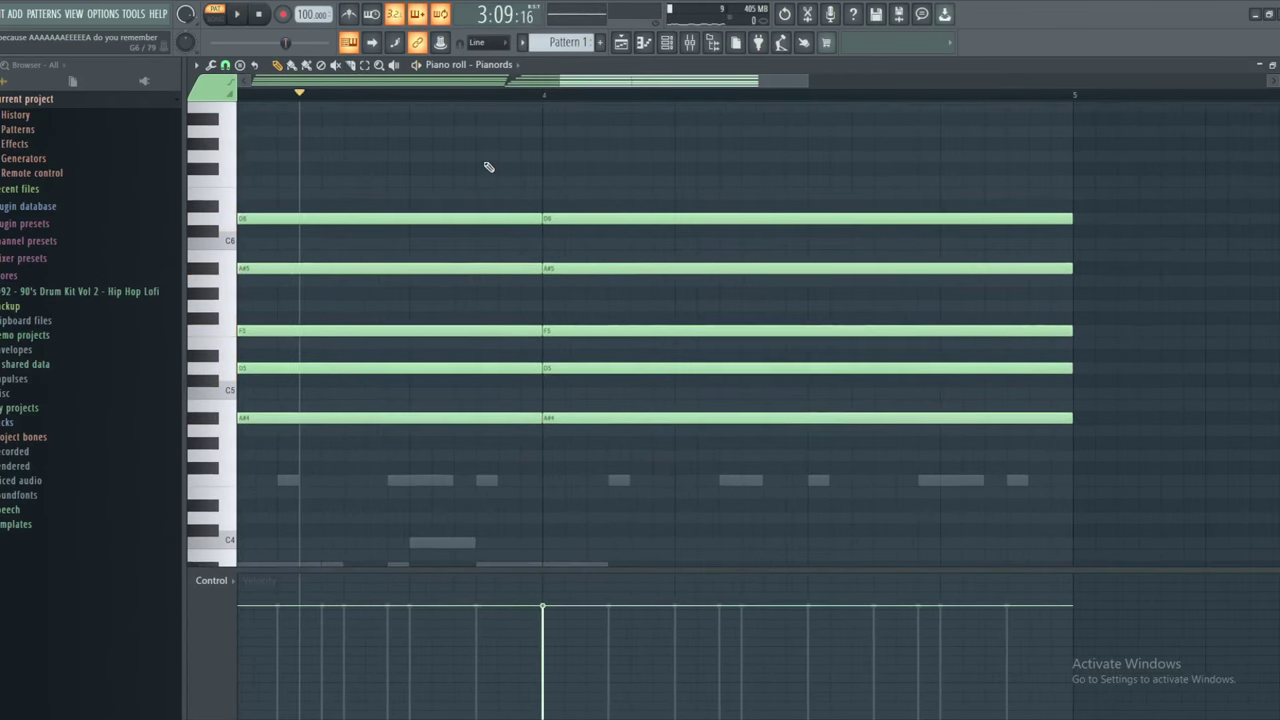
pyautogui.hotkey('ctrl', 'z')
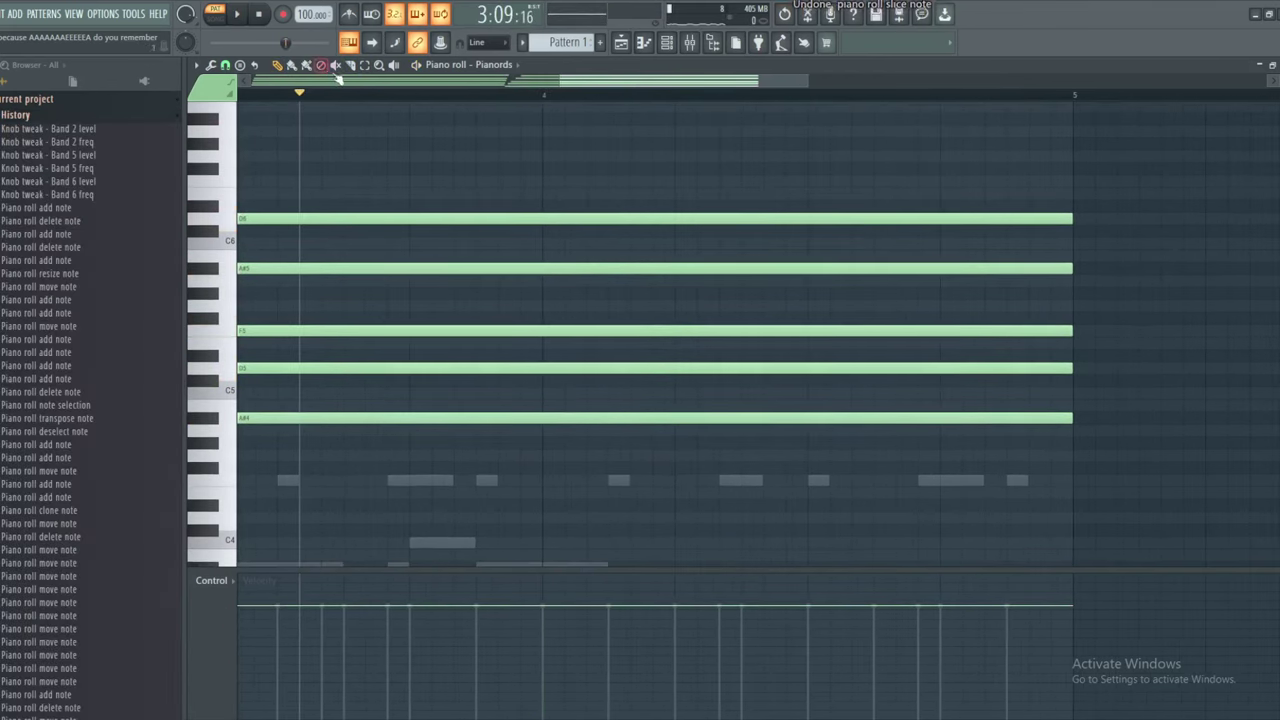
# Slice all five notes of the second chord slightly after the start of bar 4, check it by ear and deselect the notes
pyautogui.press('c')
pyautogui.press('space')
pyautogui.moveTo(586, 444)
pyautogui.mouseDown()
pyautogui.moveTo(568, 252)
pyautogui.moveTo(586, 165)
pyautogui.mouseUp()
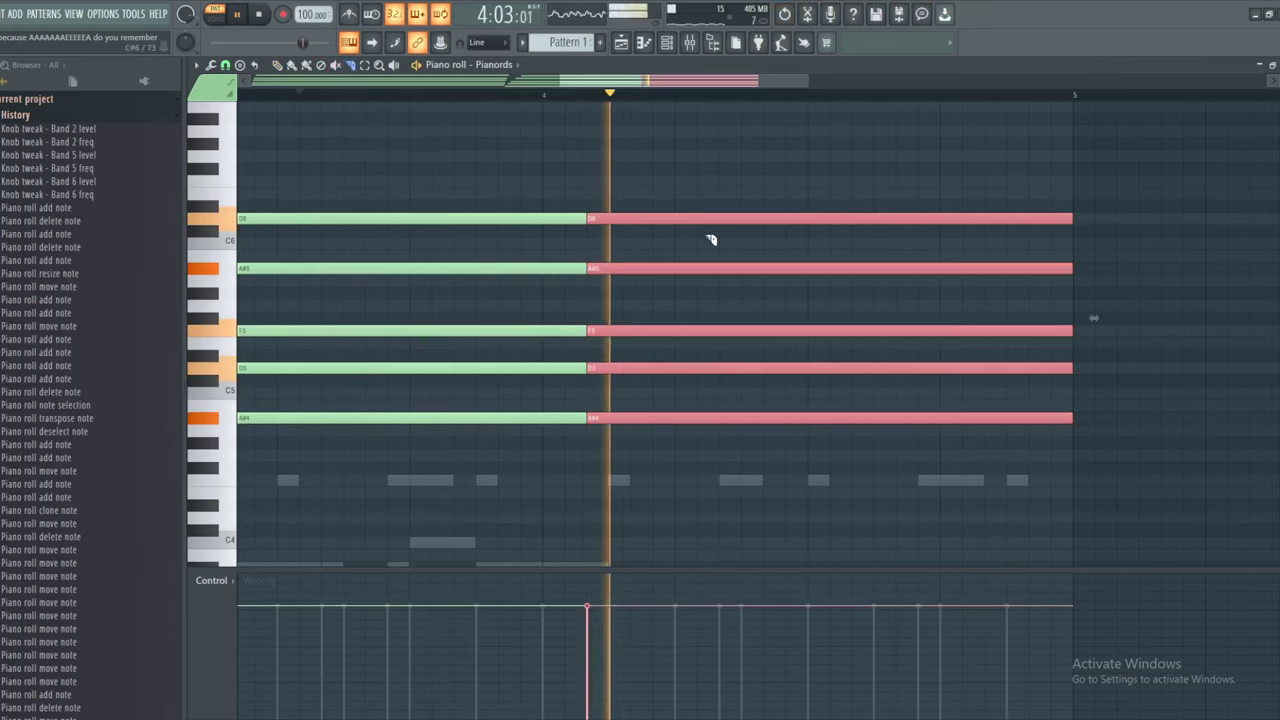
pyautogui.press('p')
pyautogui.press('space')
pyautogui.moveTo(573, 217); pyautogui.dragTo(509, 213)
pyautogui.press('space')
pyautogui.click(480, 96)
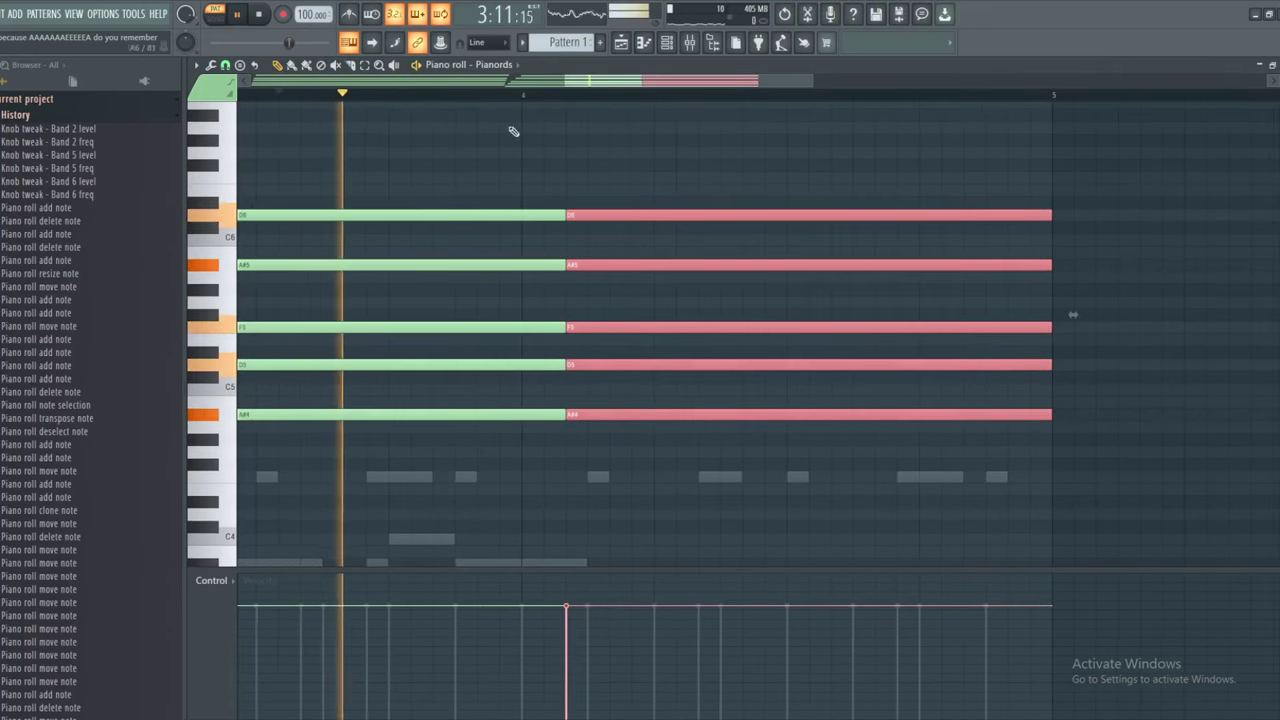
pyautogui.press('space')
pyautogui.hotkey('ctrl', 'd')
pyautogui.scroll(1, 633, 191)
pyautogui.moveTo(633, 191); pyautogui.dragTo(587, 190)
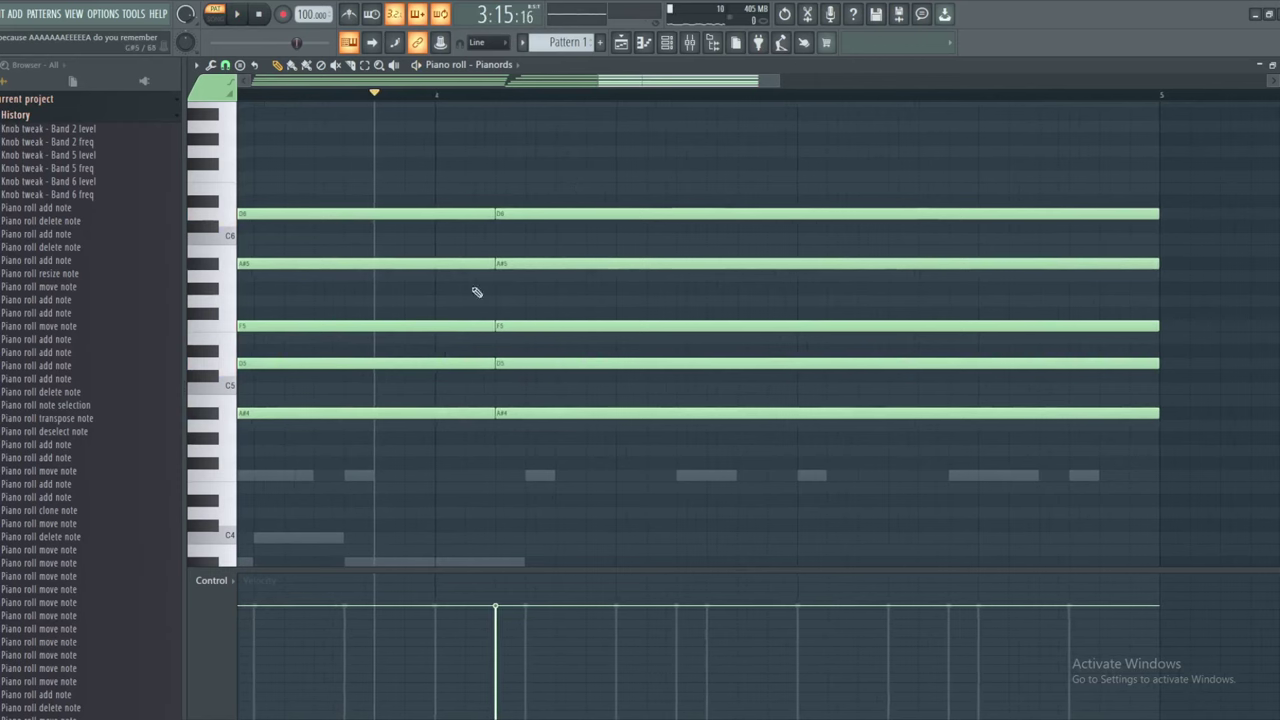
# Try staggering the sliced chord by shifting its D5, F5, A#5 and D6 notes progressively later, and listen to it
pyautogui.moveTo(496, 363); pyautogui.dragTo(528, 326)
pyautogui.moveTo(531, 264); pyautogui.dragTo(543, 264)
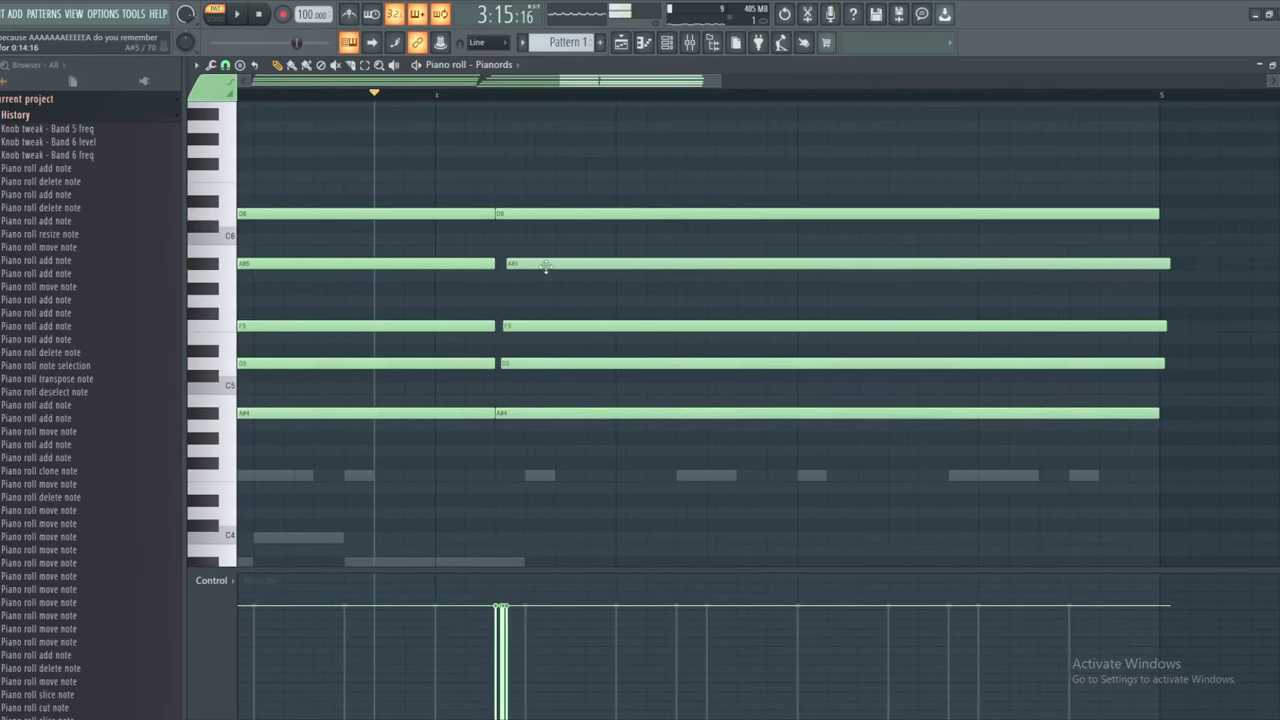
pyautogui.moveTo(539, 214); pyautogui.dragTo(555, 214)
pyautogui.press('space')
pyautogui.scroll(-2, 554, 180)
pyautogui.moveTo(285, 129); pyautogui.dragTo(583, 161)
pyautogui.press('space')
# Try transposing the delayed D6 note down an octave during playback, and move it back up an octave
pyautogui.click(390, 97)
pyautogui.press('space')
pyautogui.moveTo(854, 213); pyautogui.dragTo(673, 156)
pyautogui.scroll(2, 767, 174)
pyautogui.moveTo(381, 99); pyautogui.dragTo(373, 97)
pyautogui.moveTo(640, 147); pyautogui.dragTo(697, 195)
pyautogui.hotkey('ctrl', 'Down')
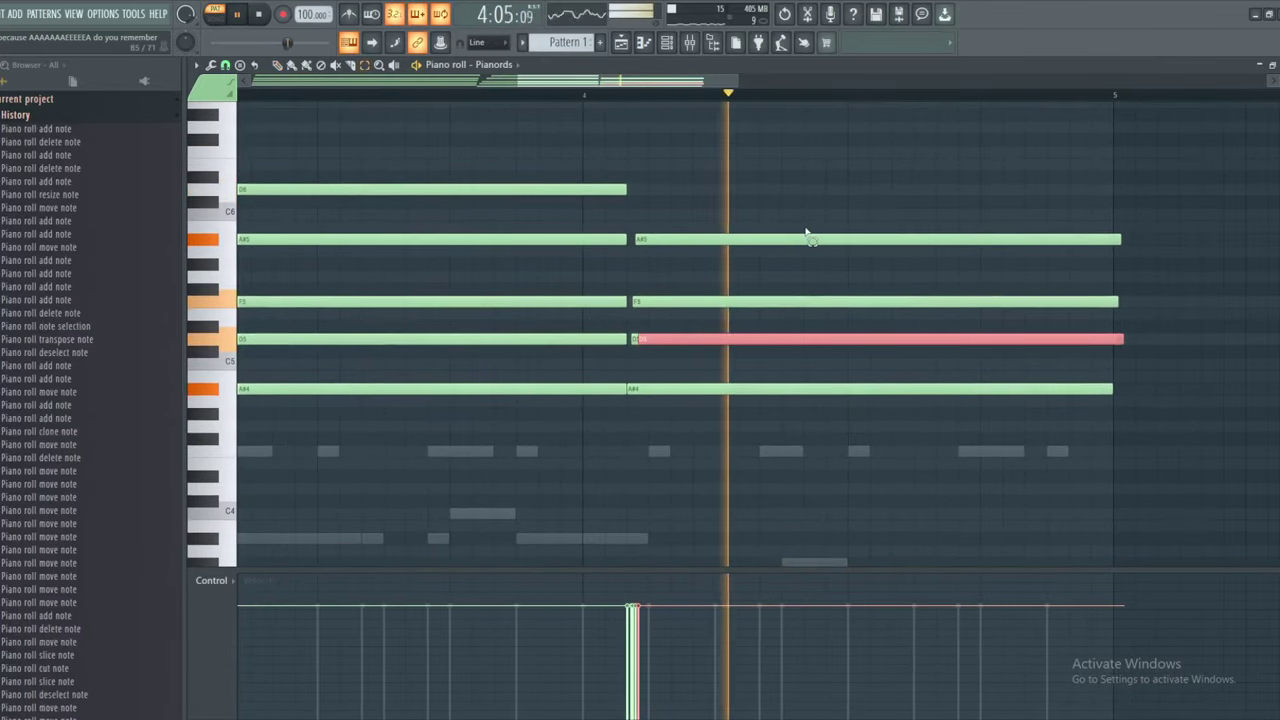
pyautogui.press('space')
pyautogui.hotkey('ctrl', 'Up')
pyautogui.hscroll(2, 669, 197)
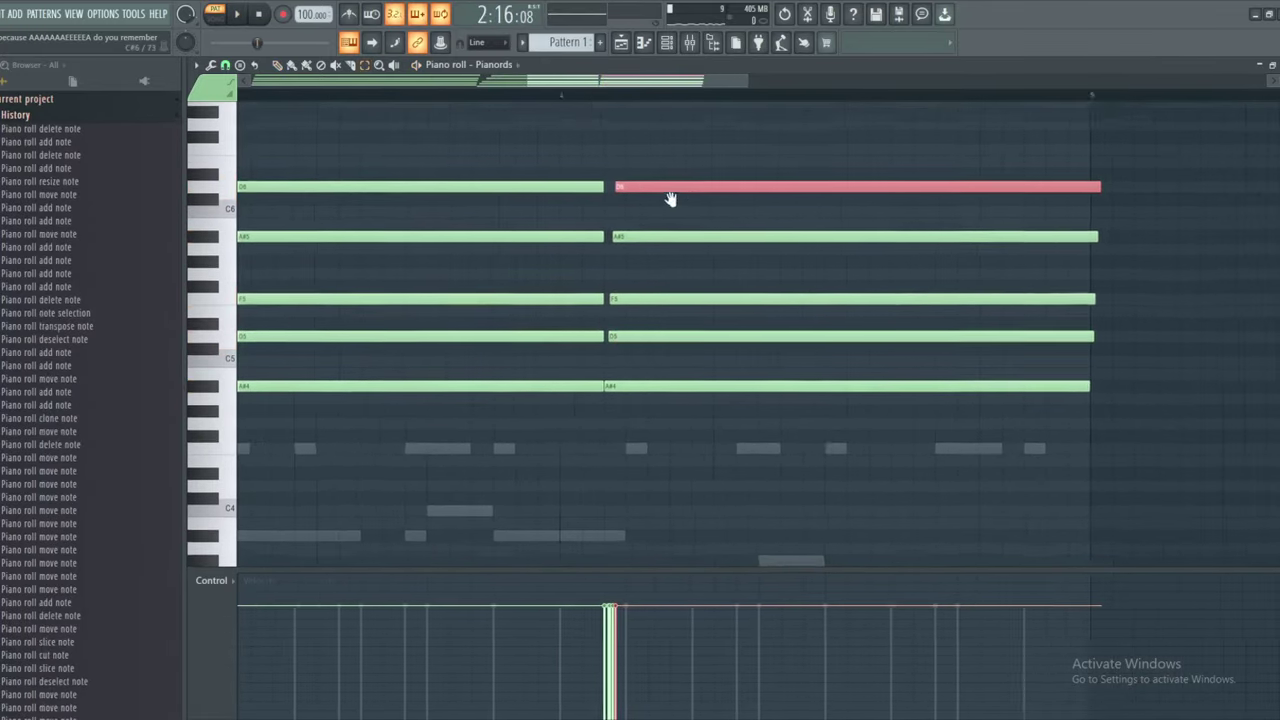
# Undo the octave changes and the staggering of the sliced chord's notes in bar 4
pyautogui.hotkey('ctrl', 'z')
pyautogui.hotkey('ctrl', 'z')
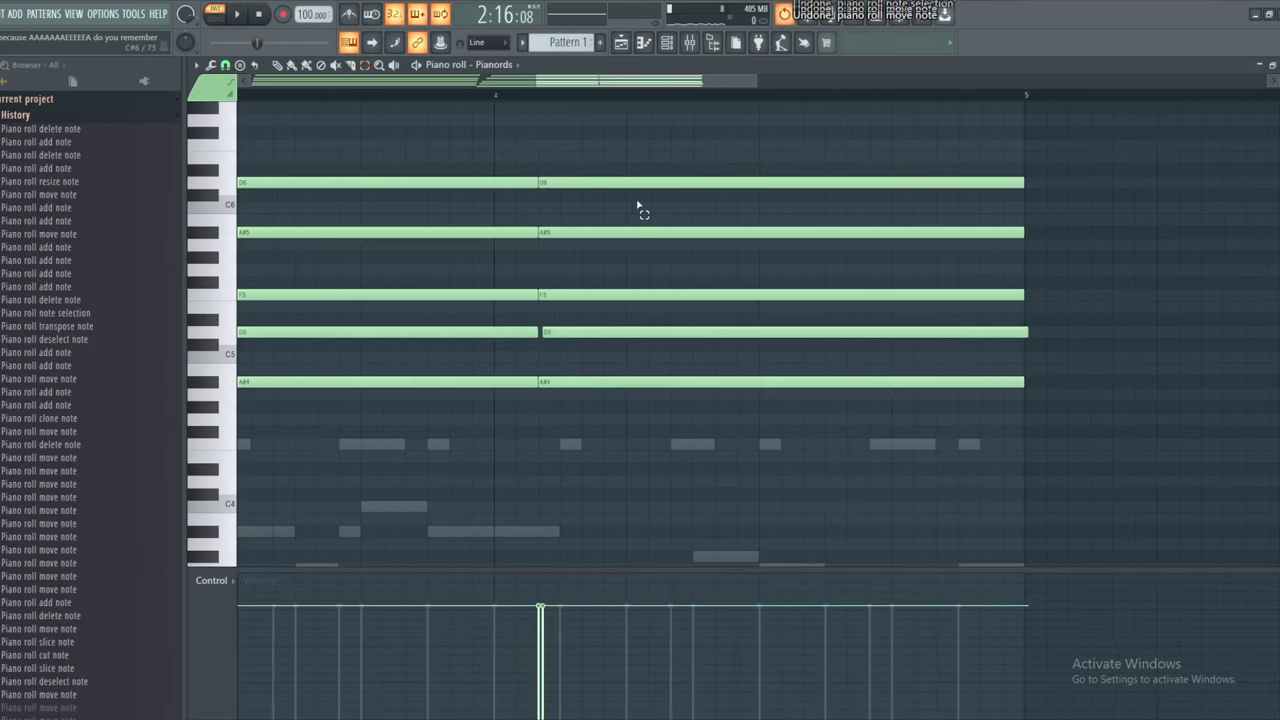
pyautogui.scroll(2, 635, 207)
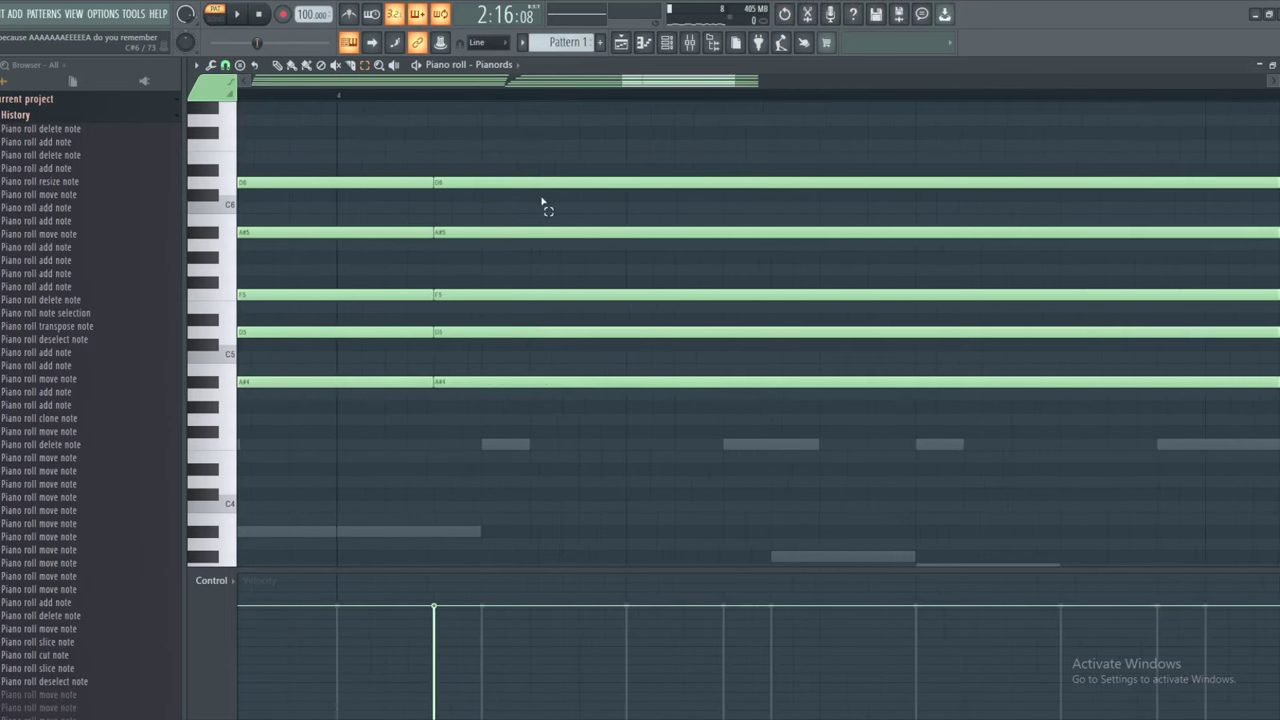
# Move the top D6 note of the sliced chord in bar 4 down to G4 and listen to the result
pyautogui.click(490, 180)
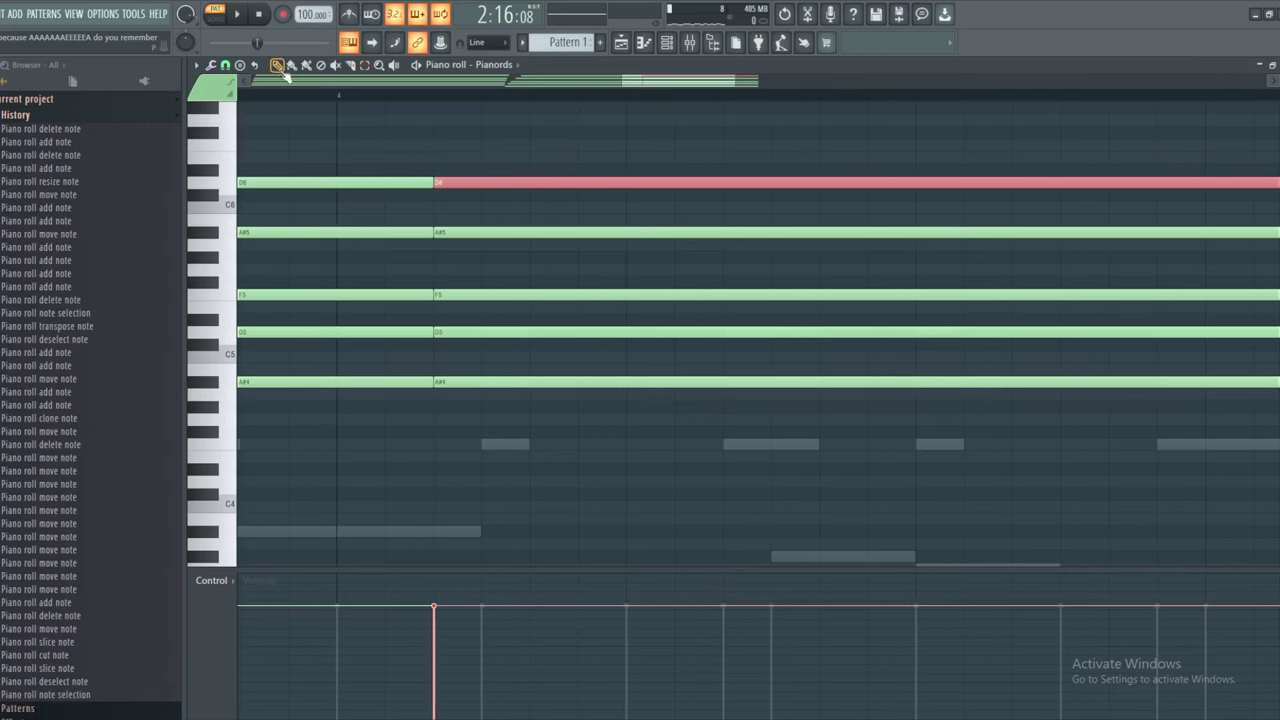
pyautogui.moveTo(466, 180); pyautogui.dragTo(469, 418)
pyautogui.press('space')
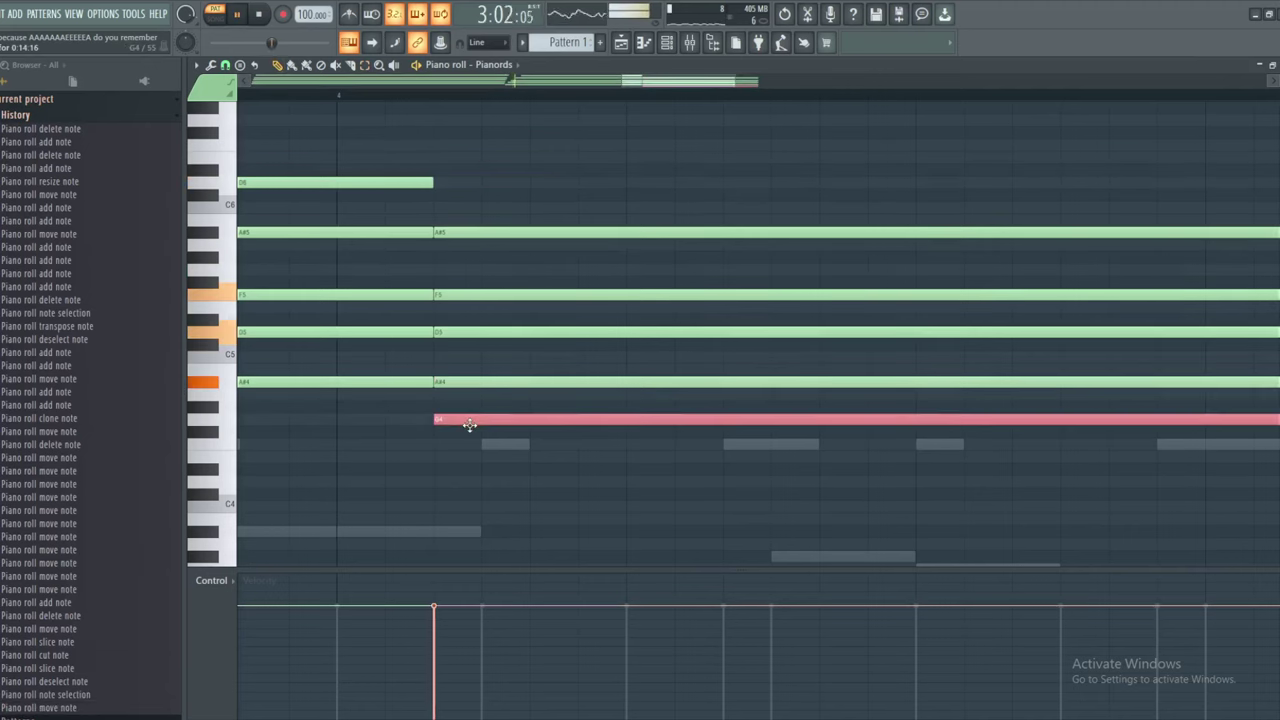
pyautogui.scroll(-3, 471, 420)
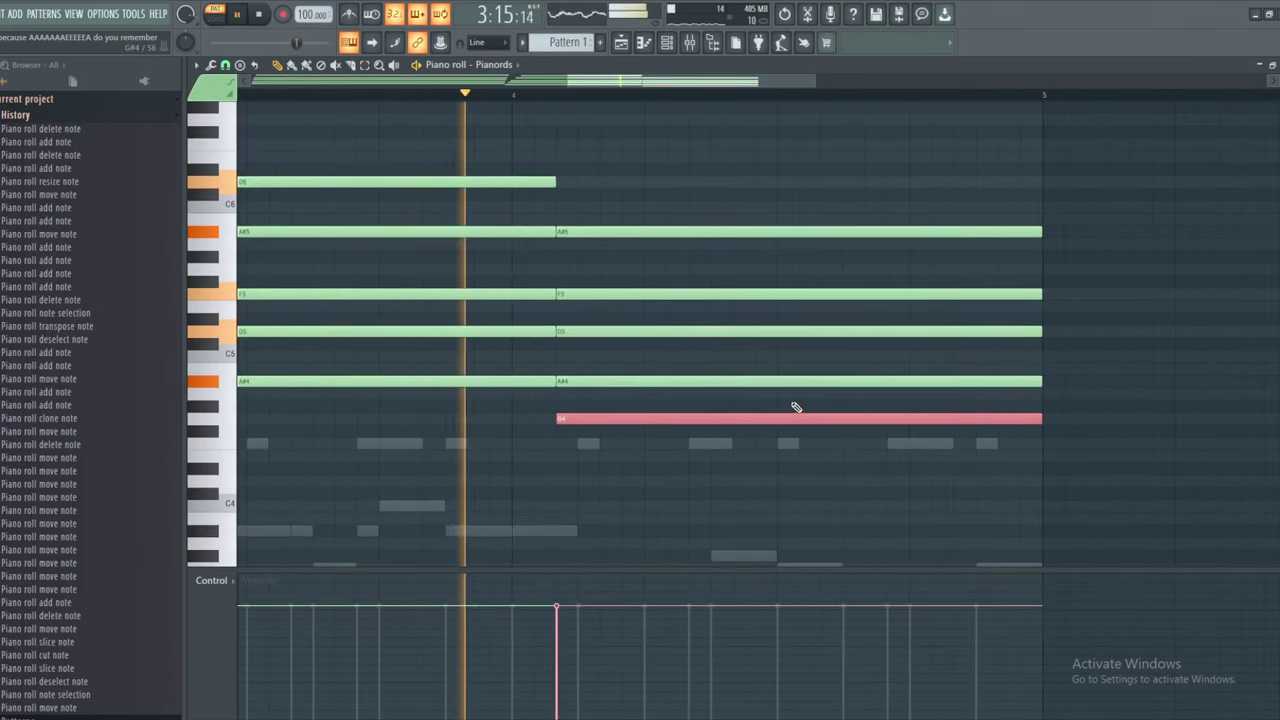
pyautogui.press('space')
pyautogui.moveTo(709, 403); pyautogui.dragTo(604, 397)
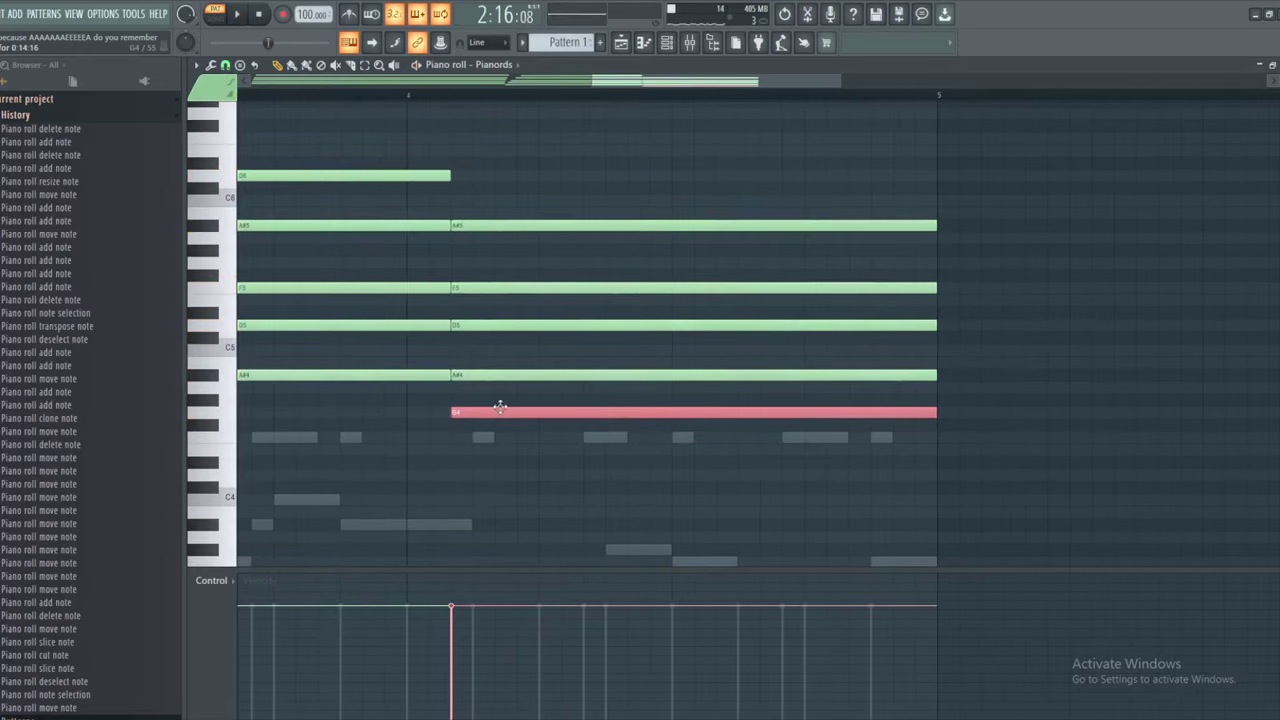
# Play back the revised chord from bar 4 and clear the note selection
pyautogui.click(408, 96)
pyautogui.press('space')
pyautogui.click(617, 166)
pyautogui.moveTo(617, 166); pyautogui.dragTo(892, 201)
pyautogui.press('space')
# Audition bar 4 and slice the chord's five notes at the middle of the bar
pyautogui.click(350, 66)
pyautogui.click(403, 97)
pyautogui.press('space')
pyautogui.scroll(-4, 949, 280)
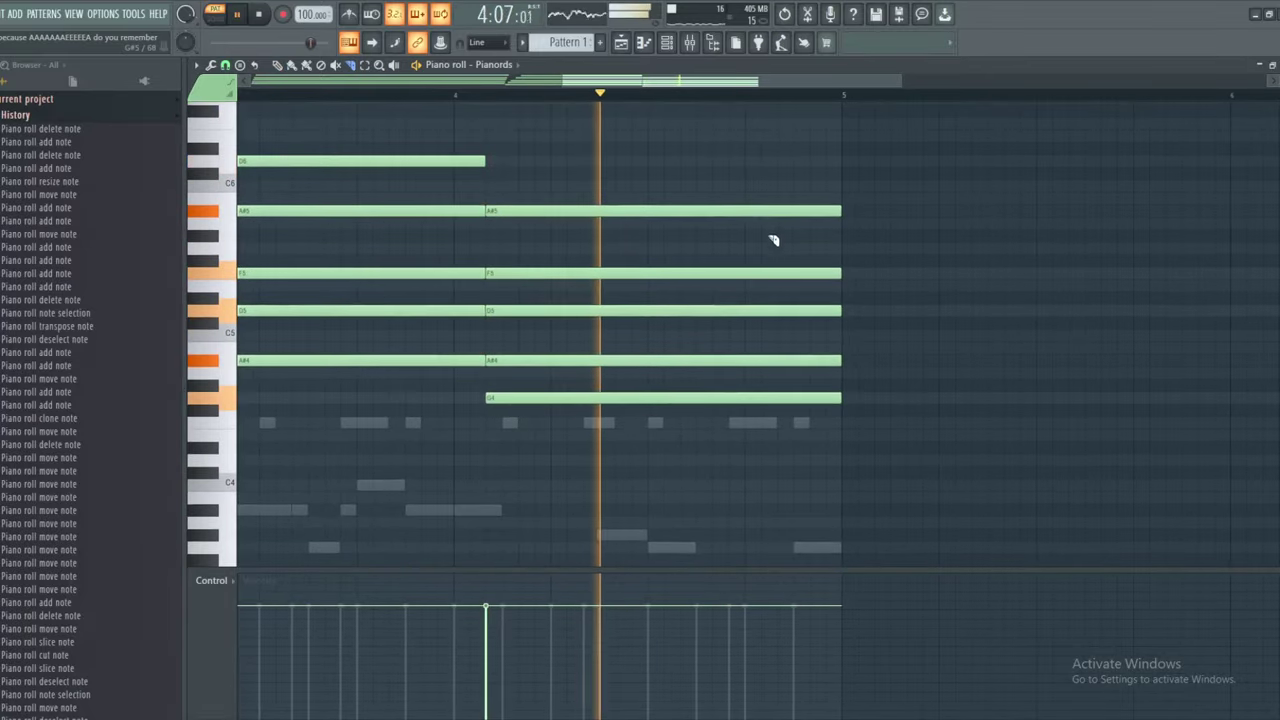
pyautogui.press('space')
pyautogui.click(468, 96)
pyautogui.press('space')
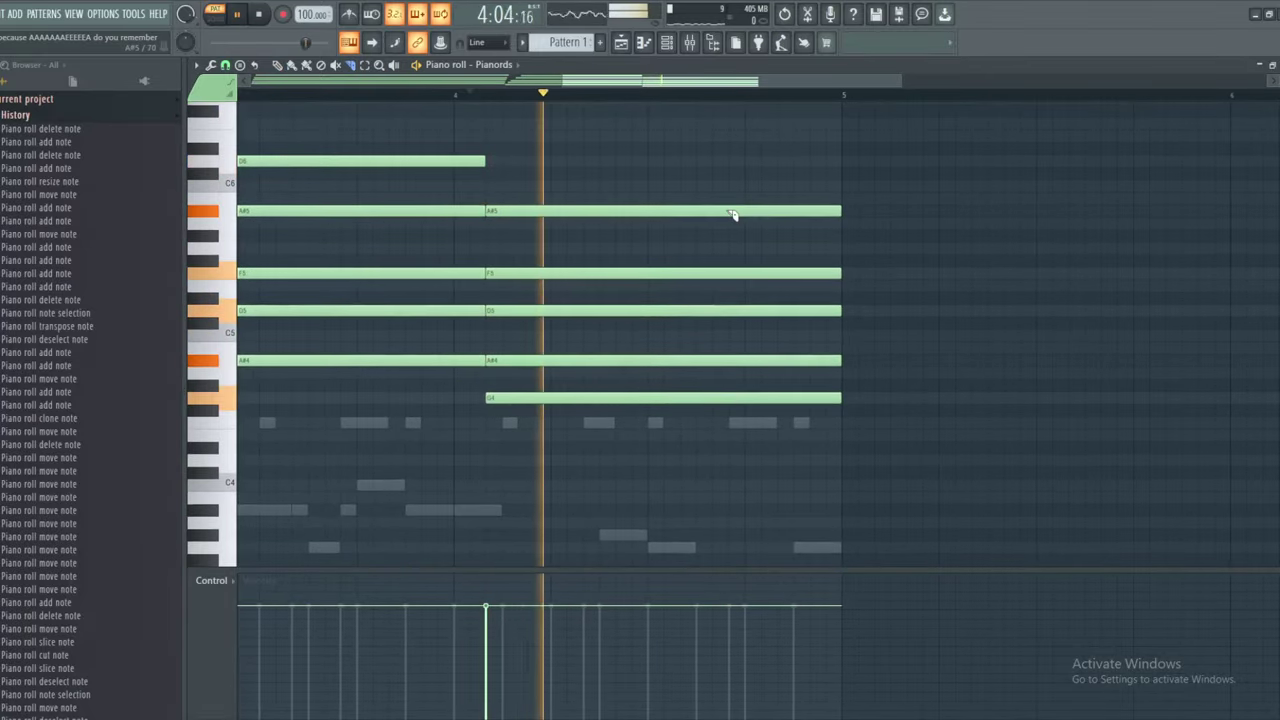
pyautogui.press('space')
pyautogui.press('space')
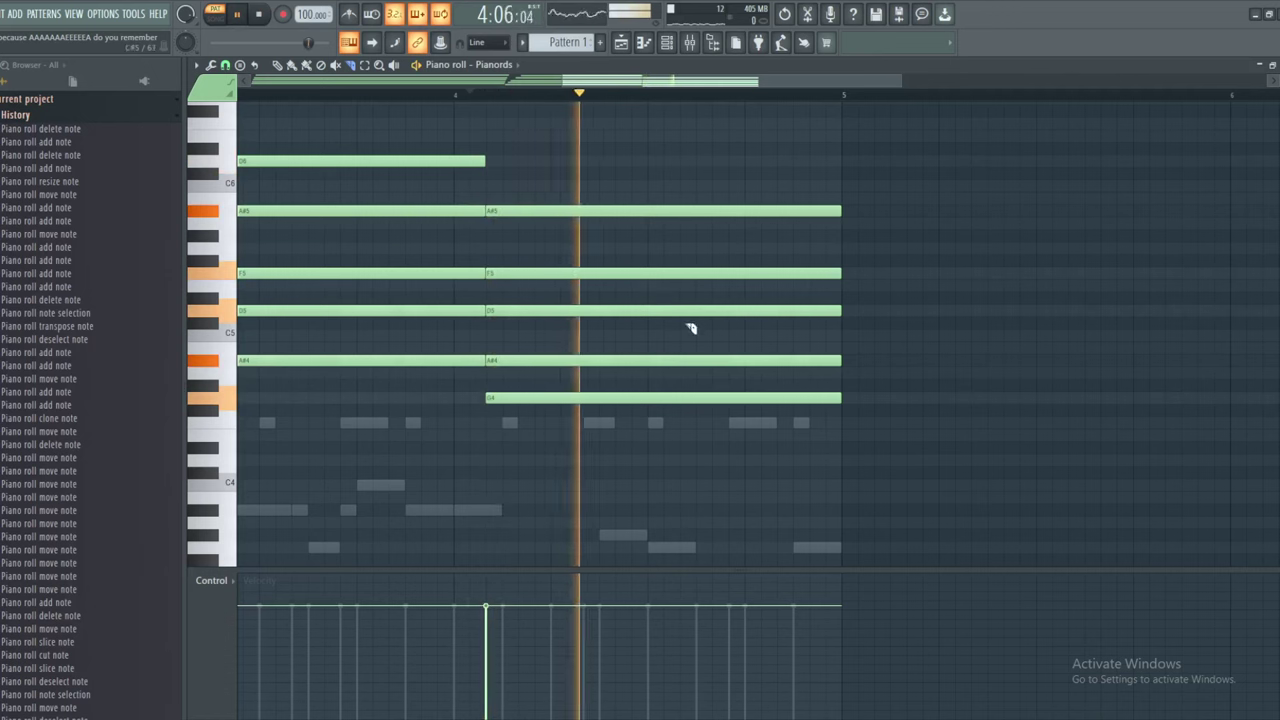
pyautogui.press('space')
pyautogui.moveTo(658, 406); pyautogui.dragTo(648, 178)
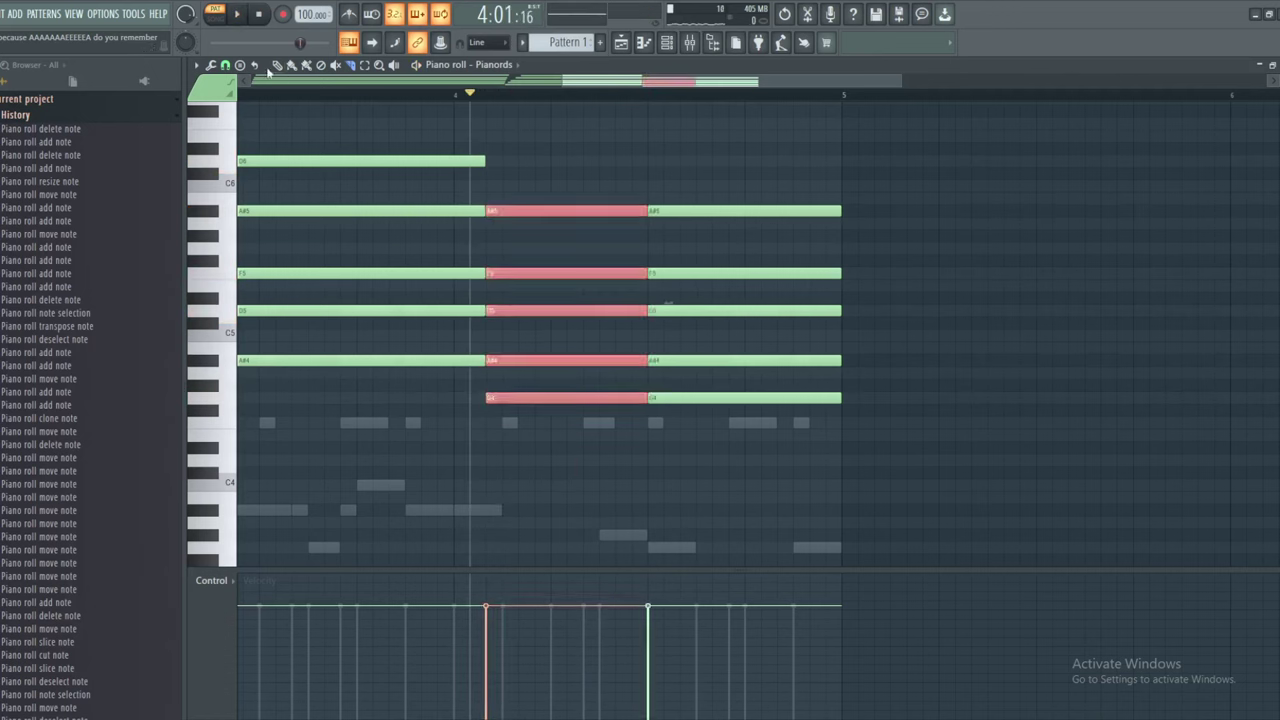
# Transpose the five notes in the second half of bar 4 down three semitones and audition them
pyautogui.moveTo(737, 156); pyautogui.dragTo(895, 493)
pyautogui.press('Down')
pyautogui.press('Down')
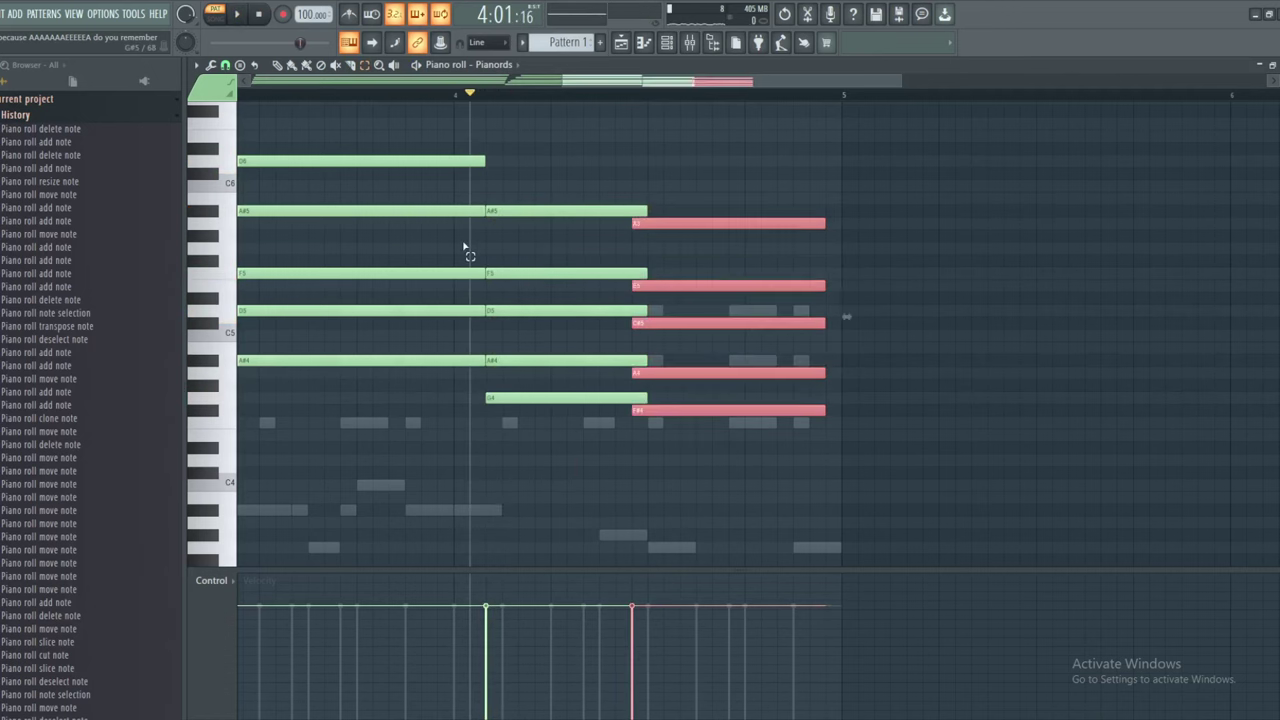
pyautogui.press('Down')
pyautogui.press('space')
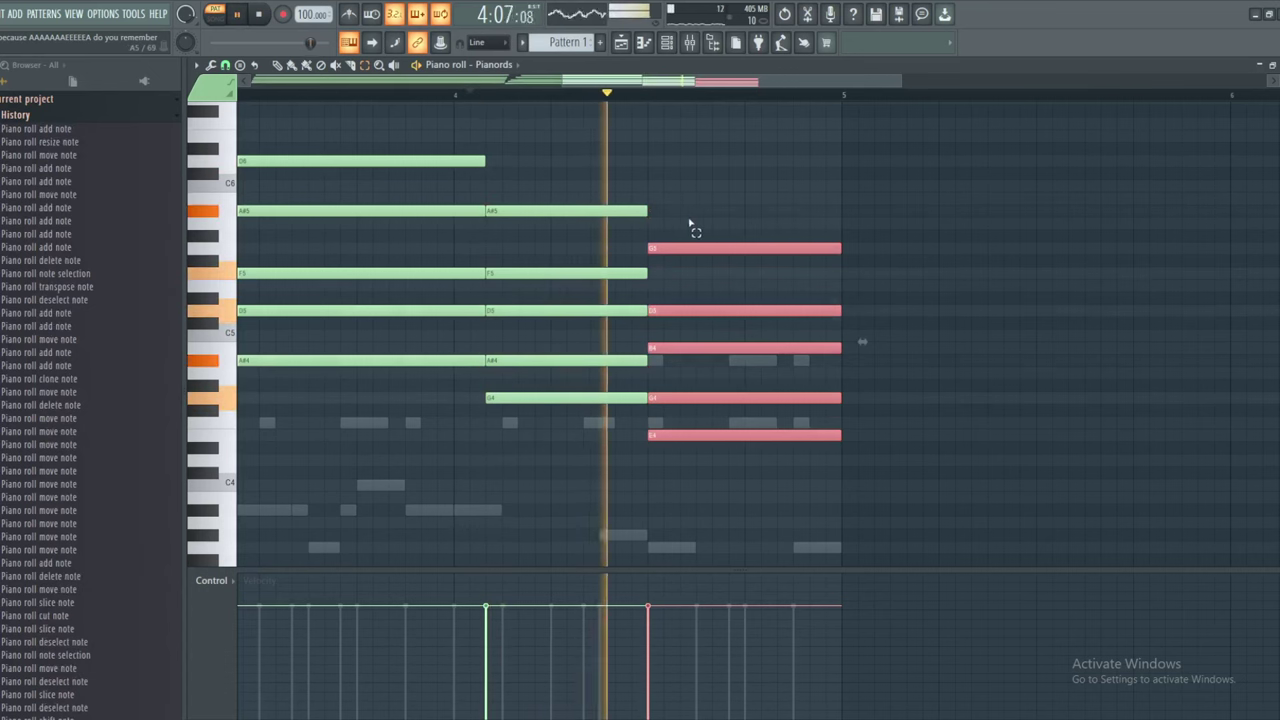
pyautogui.press('space')
# Lower the final chord's B4 note to A#4 and its E4 note to D#4, checking the changes by ear
pyautogui.moveTo(667, 341); pyautogui.dragTo(749, 360)
pyautogui.hotkey('shift', 'Down')
pyautogui.press('space')
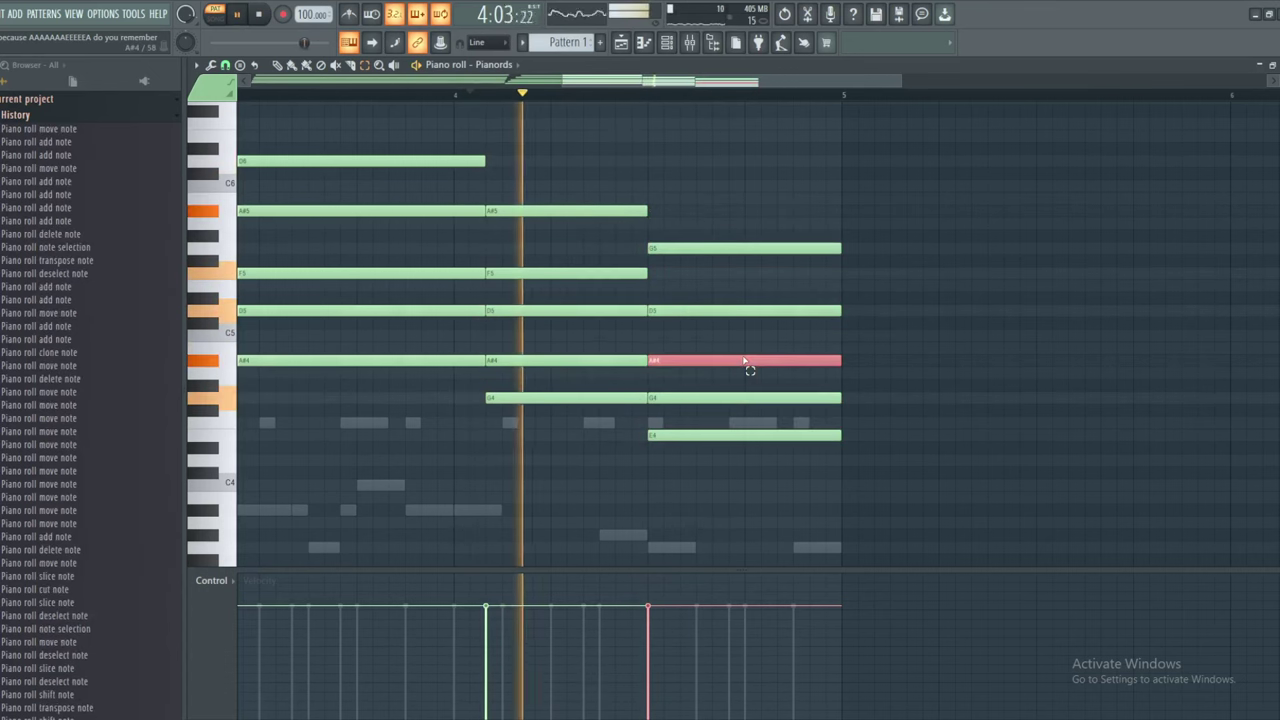
pyautogui.click(777, 343)
pyautogui.press('space')
pyautogui.moveTo(750, 436); pyautogui.dragTo(760, 447)
pyautogui.press('space')
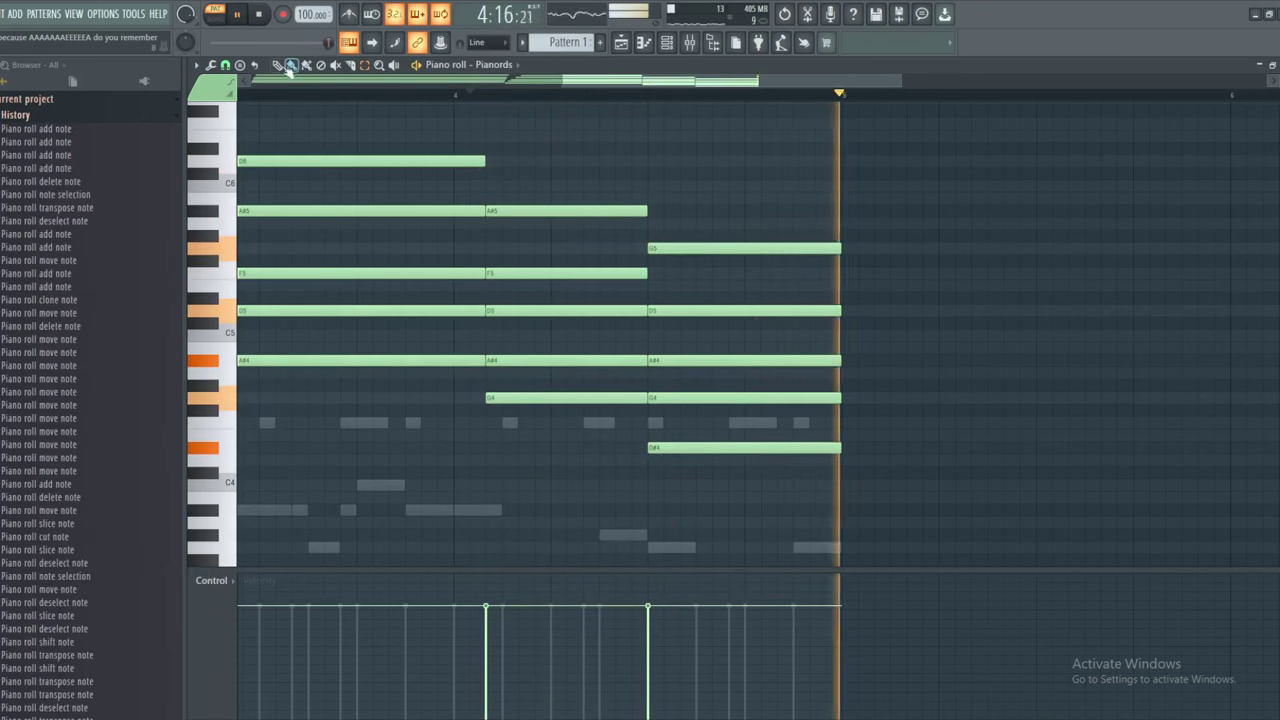
# Activate the Draw tool and stop playback at the final chord
pyautogui.click(279, 65)
pyautogui.press('space')
pyautogui.moveTo(595, 235); pyautogui.dragTo(768, 294)
pyautogui.scroll(-1, 810, 365)
pyautogui.moveTo(929, 553); pyautogui.dragTo(699, 479)
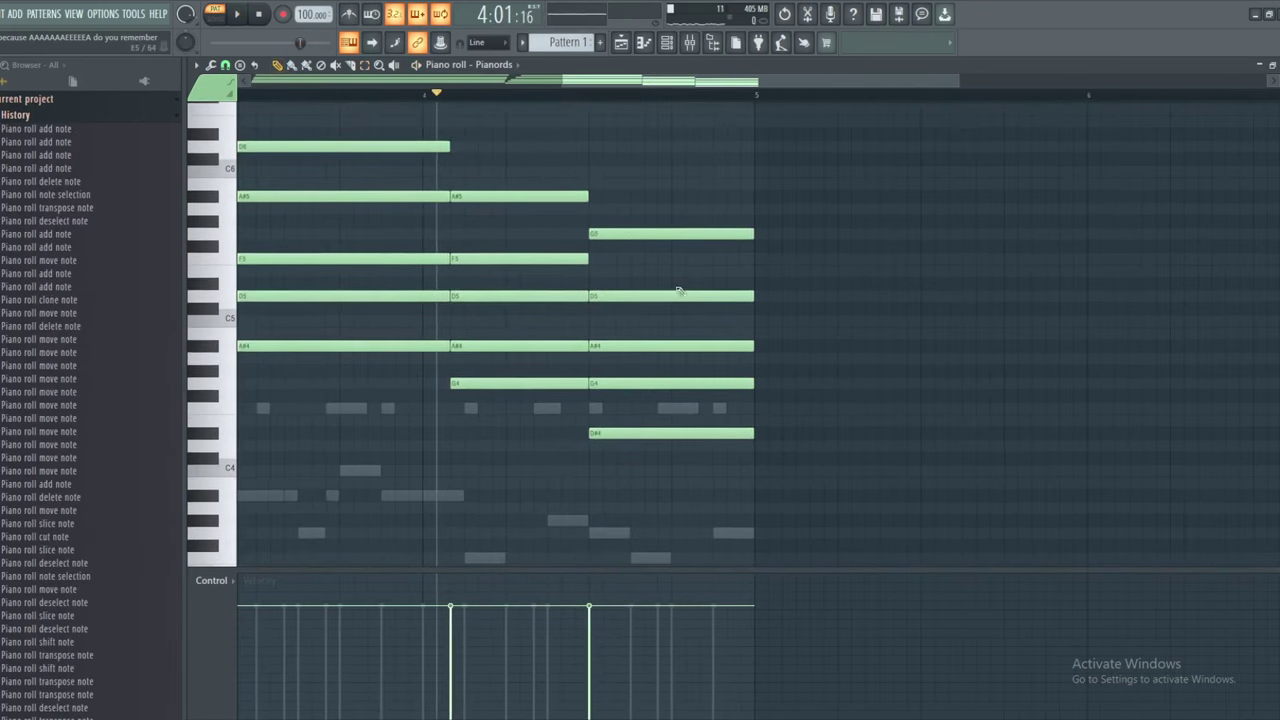
# Switch to Paint and rewrite the note to explain that an entirely different chord leads into the next, then bring up the whole progression
pyautogui.hotkey('alt', 'Tab')
pyautogui.hotkey('ctrl', 'a')
pyautogui.write('t')
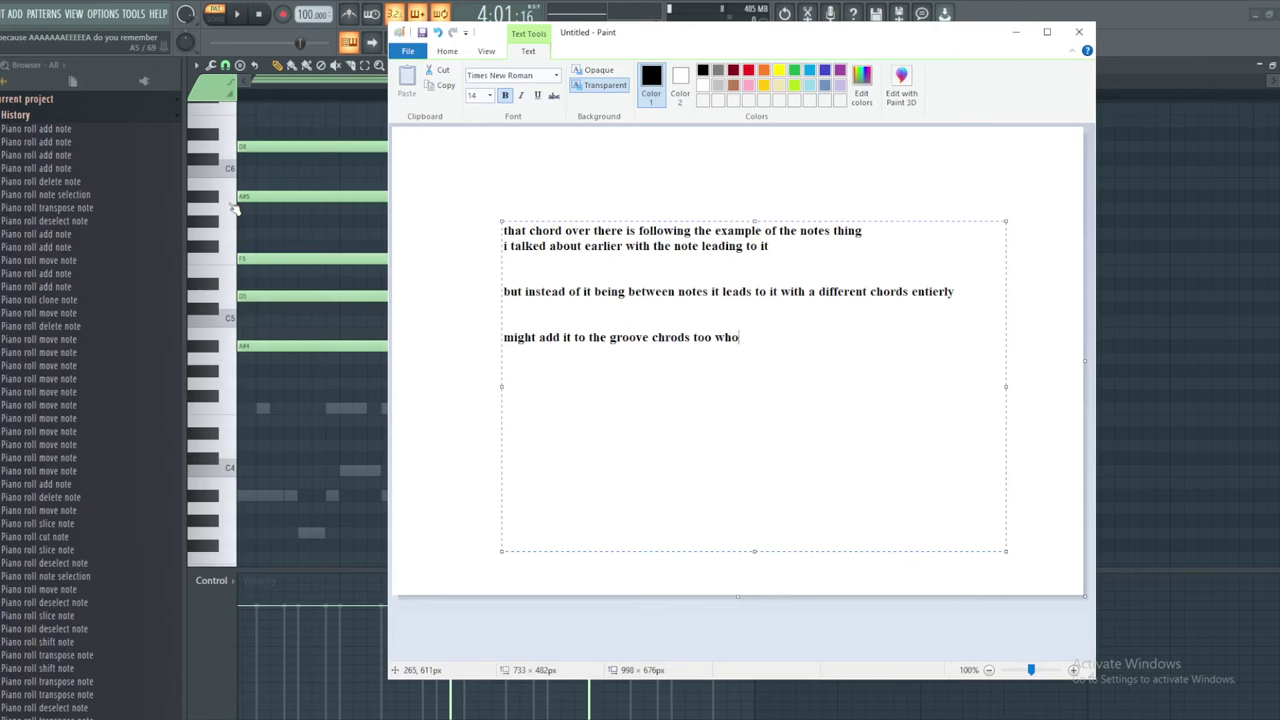
pyautogui.hotkey('alt', 'Tab')
pyautogui.moveTo(434, 151); pyautogui.dragTo(905, 246)
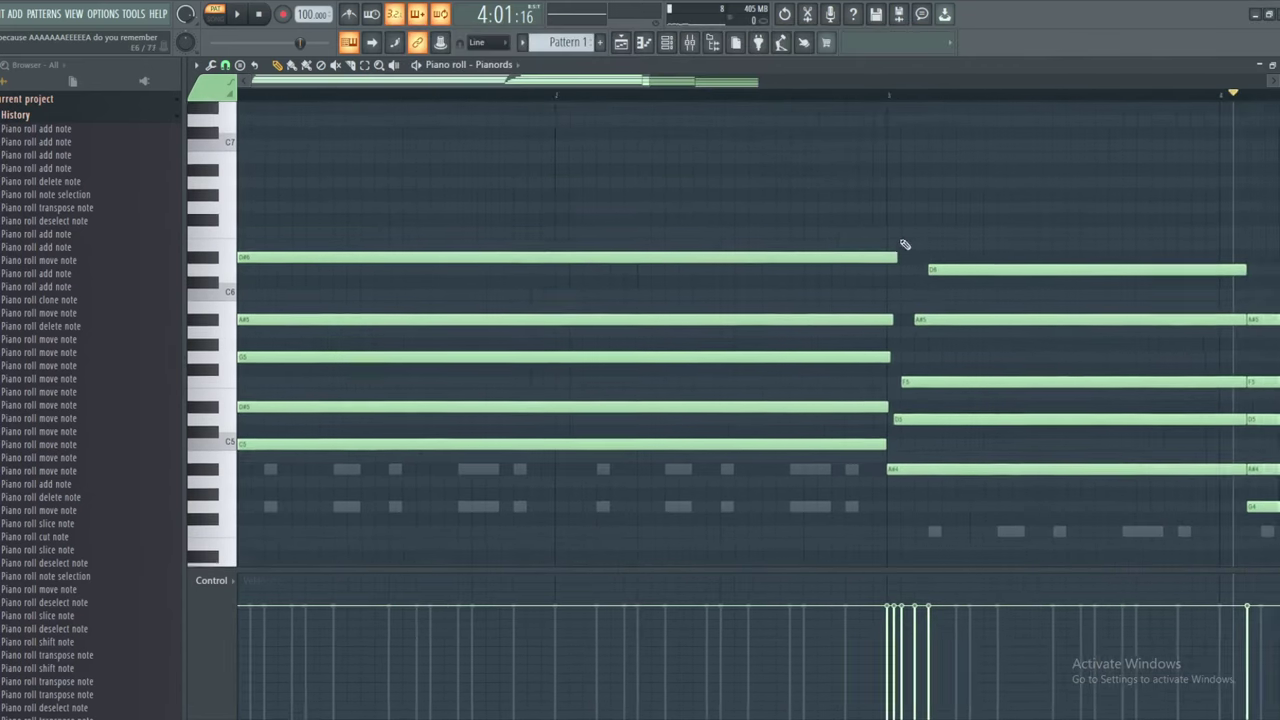
pyautogui.scroll(-3, 905, 246)
# Switch to Paint, replace the chord explanation with "time listen" and return to the FL Studio piano roll
pyautogui.hotkey('alt', 'Tab')
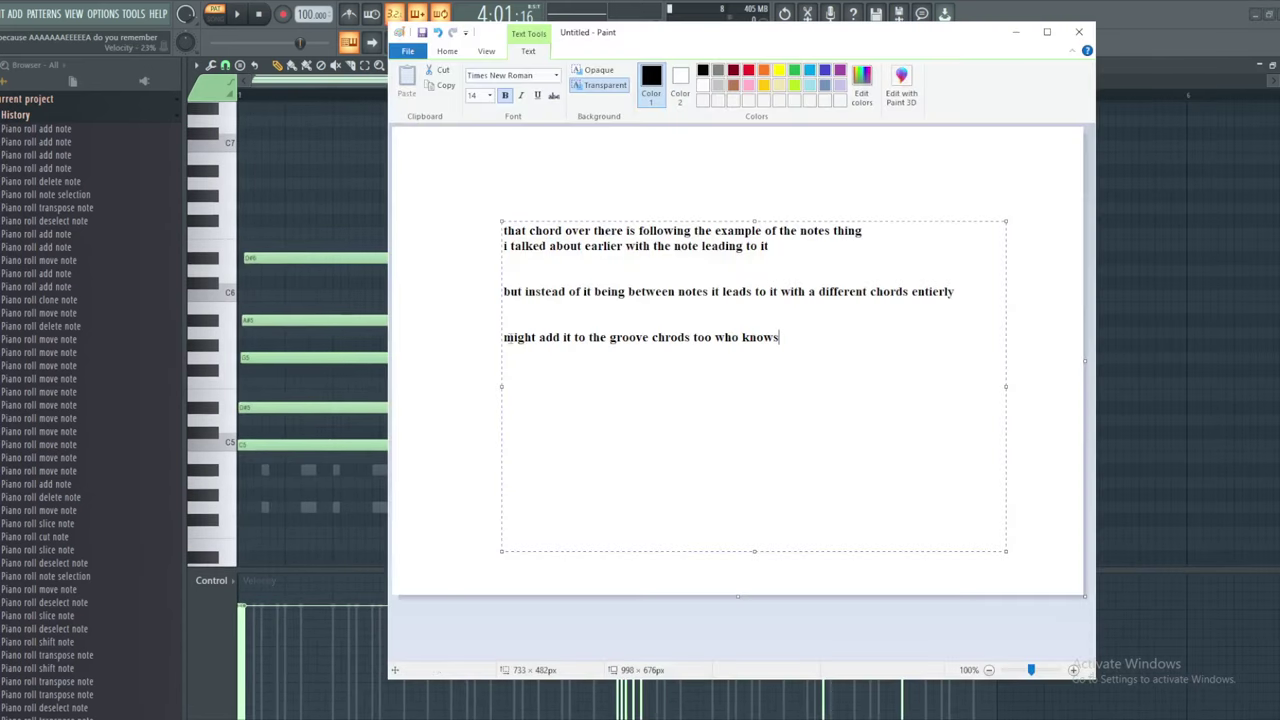
pyautogui.hotkey('ctrl', 'a')
pyautogui.press('Delete')
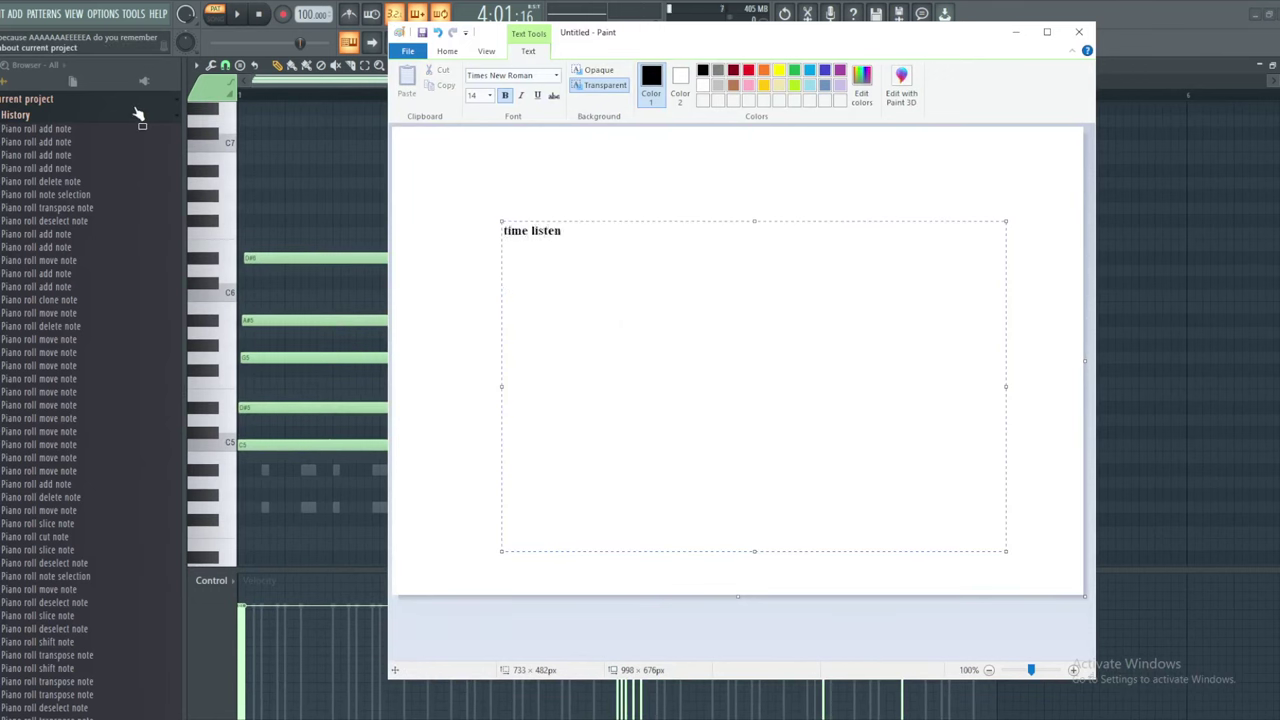
pyautogui.hotkey('alt', 'Tab')
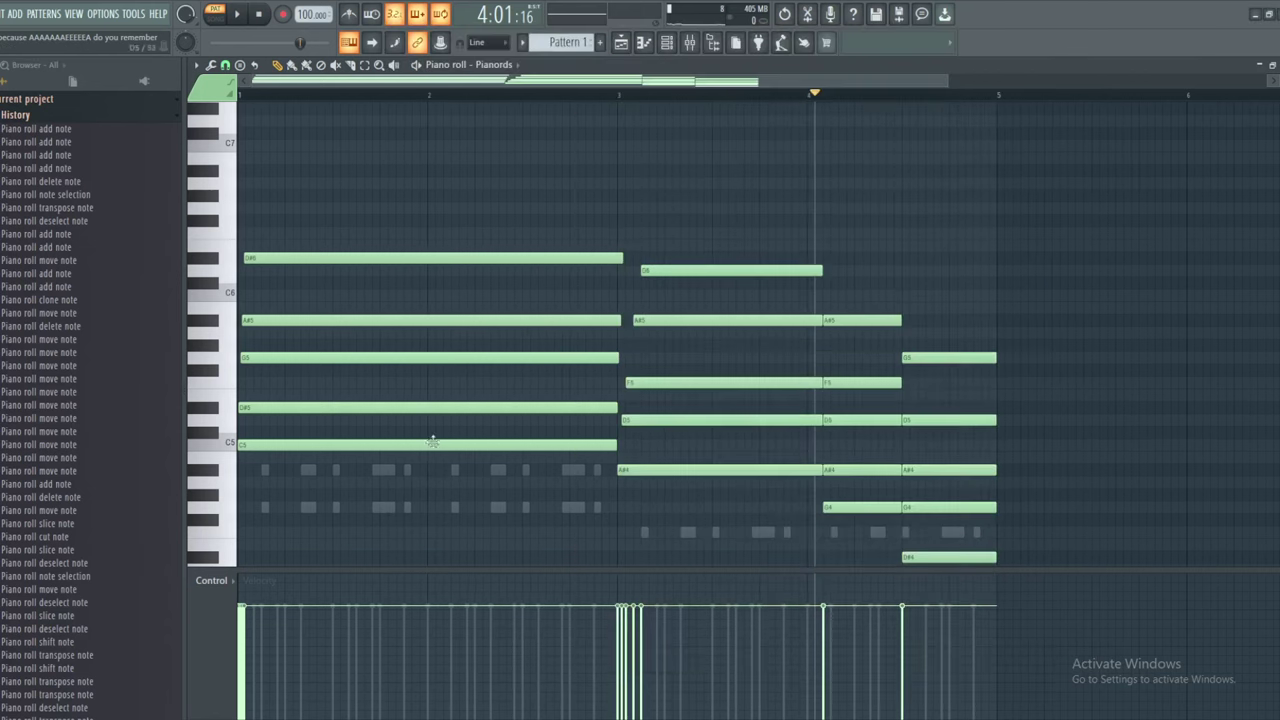
# Switch back to Paint and overwrite the note with "what the hell my brain ate a "to""
pyautogui.hotkey('alt', 'Tab')
pyautogui.moveTo(580, 232); pyautogui.dragTo(437, 220)
pyautogui.write('what the hell my brain ate a "to')
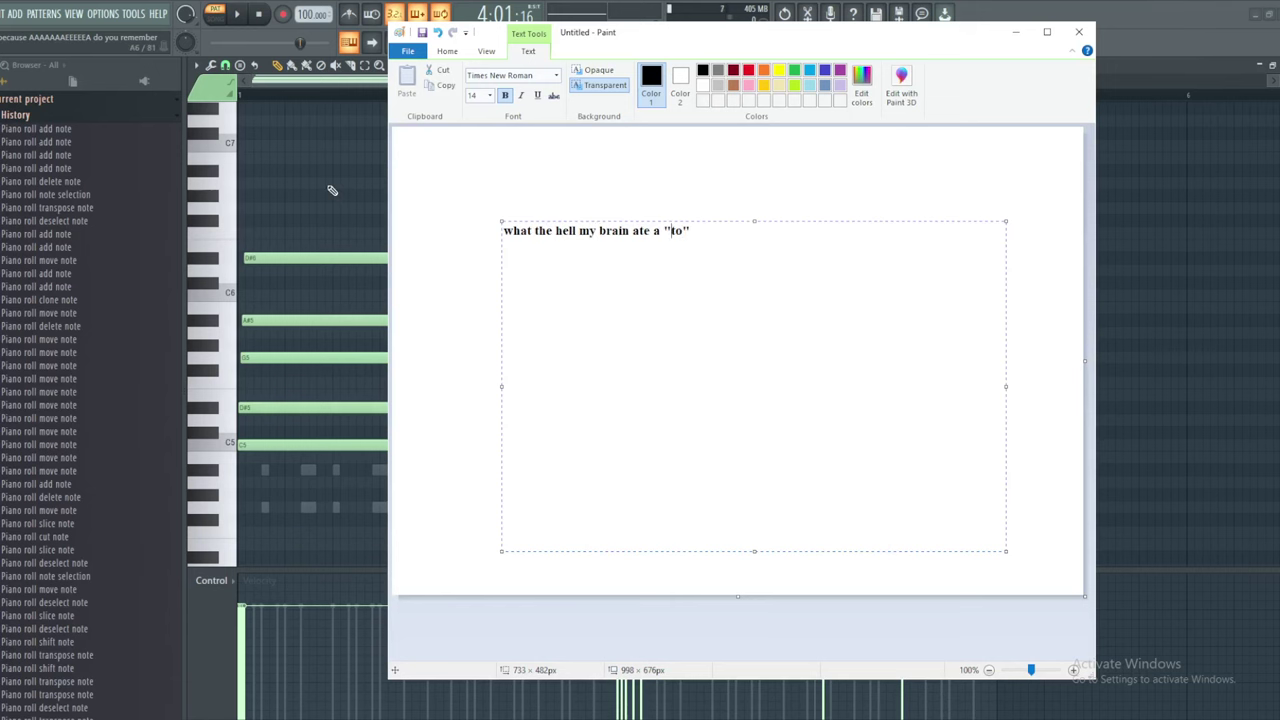
# Return to the piano roll, play the Pianords progression through bar 4, and select all its notes before clearing the selection
pyautogui.click(321, 135)
pyautogui.press('space')
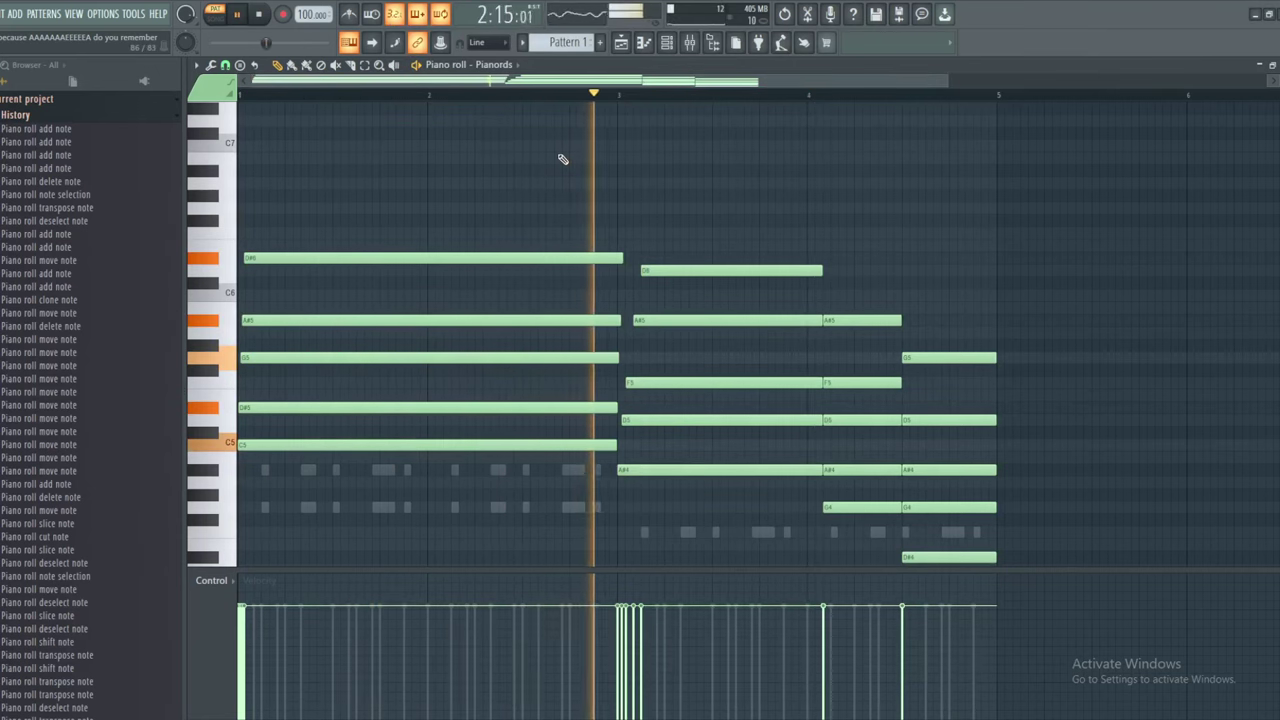
pyautogui.scroll(-1, 572, 140)
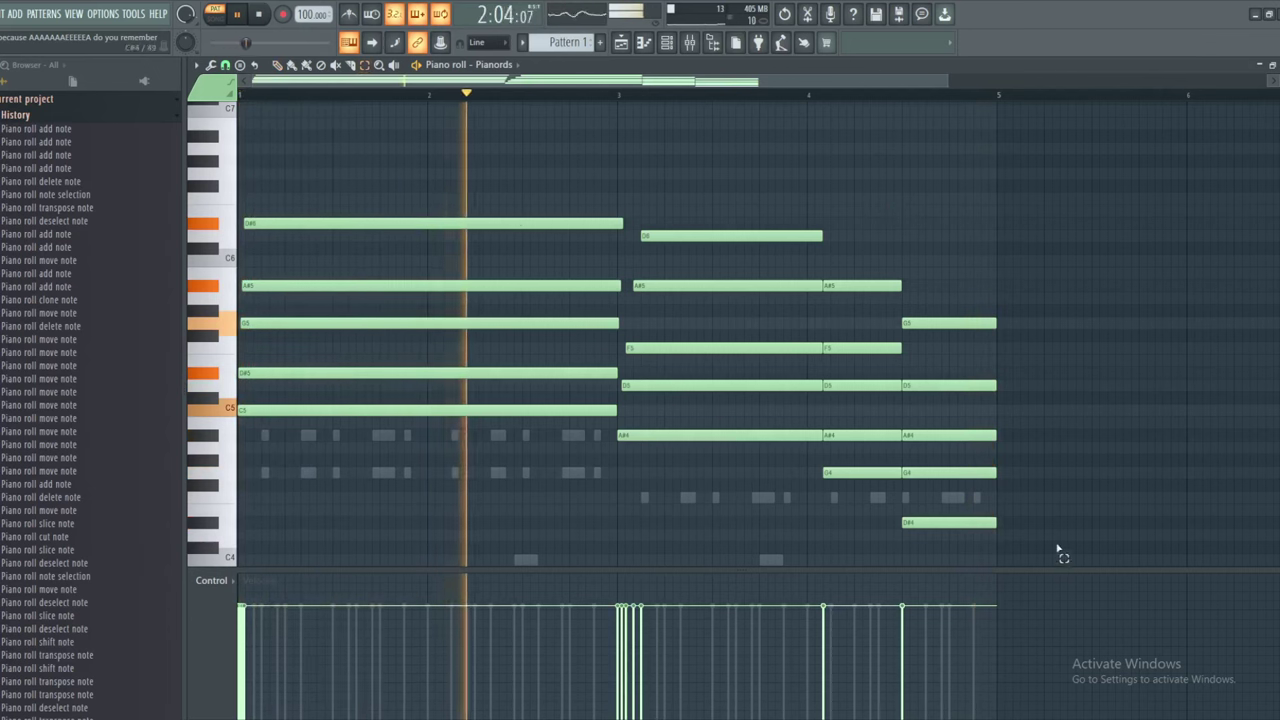
pyautogui.moveTo(1057, 549); pyautogui.dragTo(371, 143)
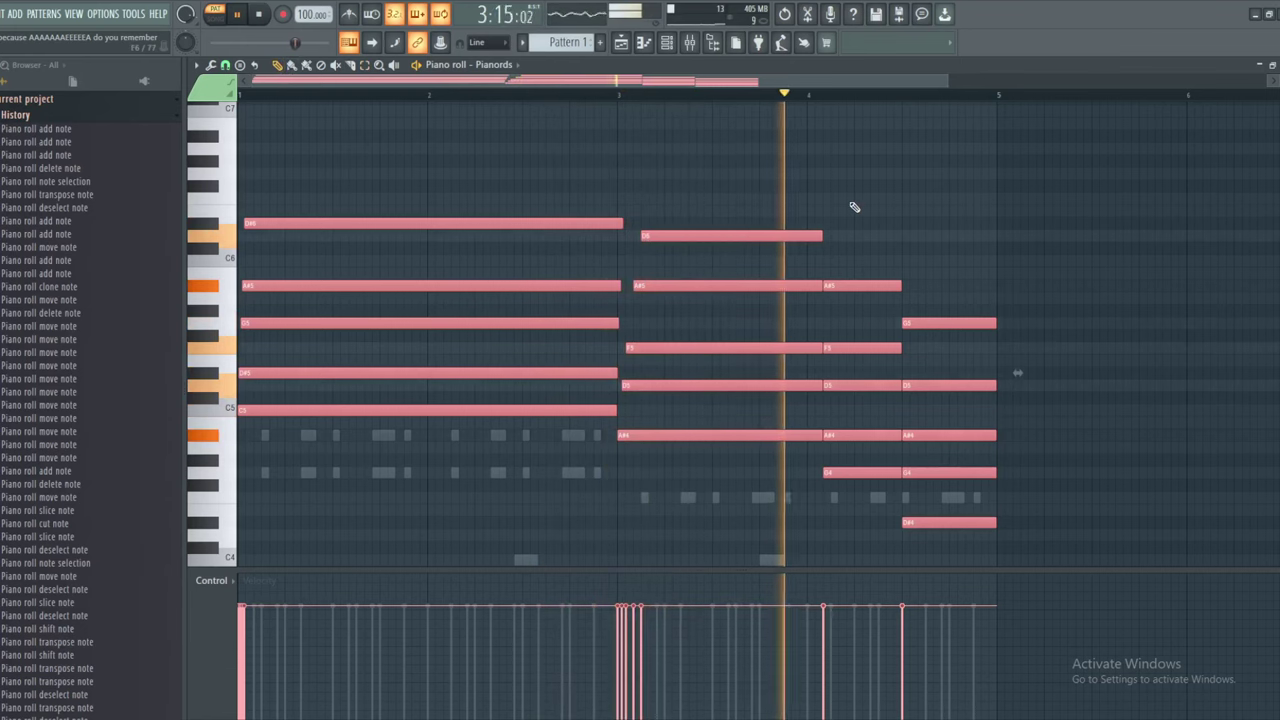
pyautogui.hotkey('ctrl', 'd')
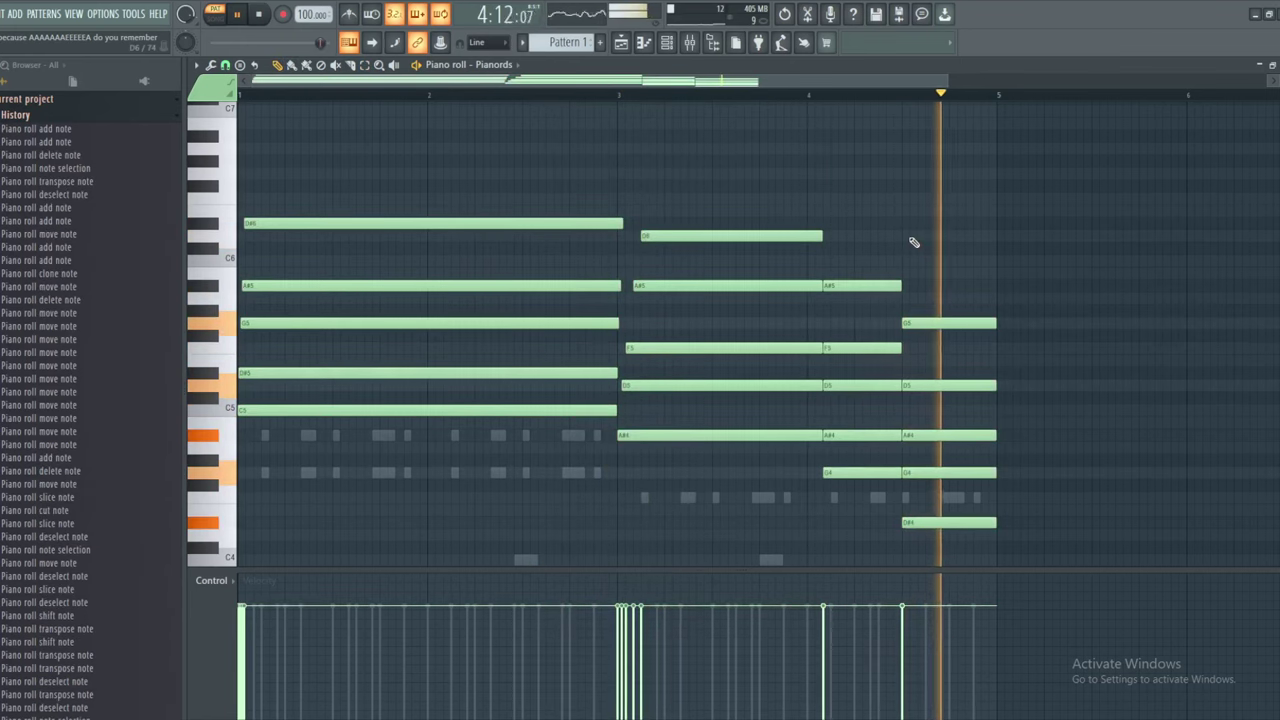
pyautogui.press('space')
# Replace the Paint note with "i think the chords need an expansion for the second time they repeat, so imma do that now"
pyautogui.hotkey('alt', 'Tab')
pyautogui.moveTo(812, 335); pyautogui.dragTo(300, 239)
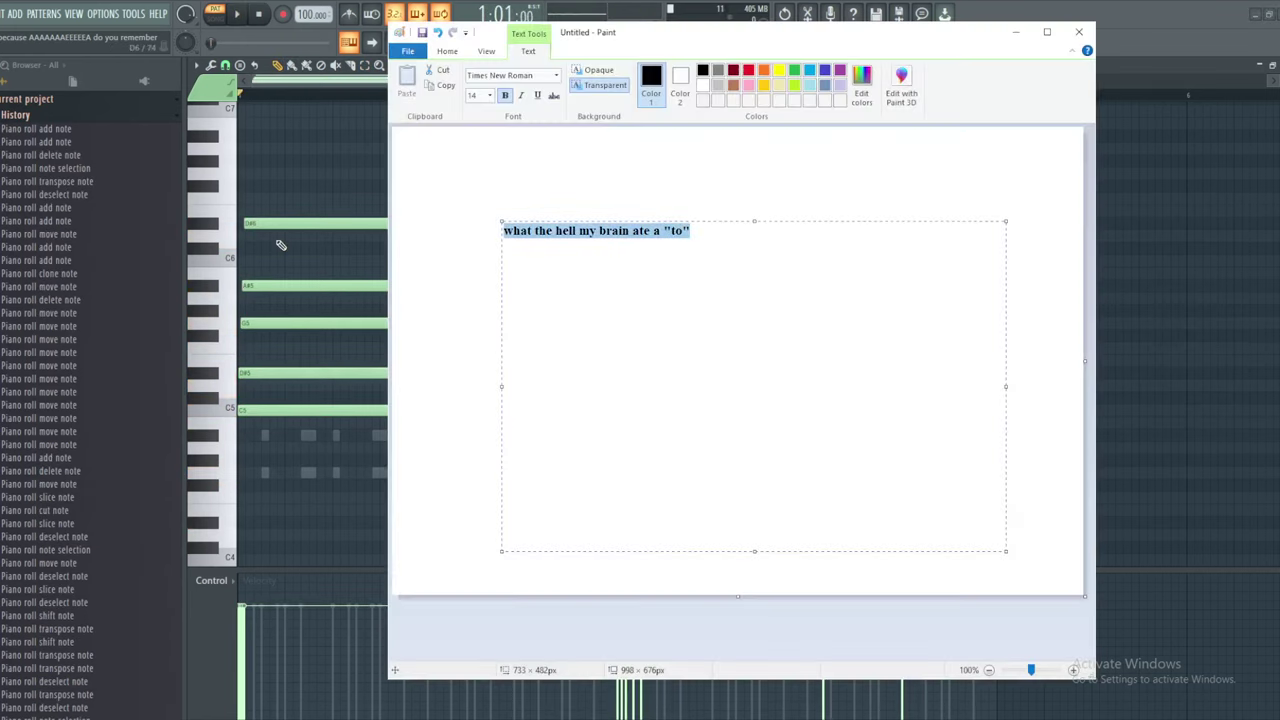
pyautogui.write('i think')
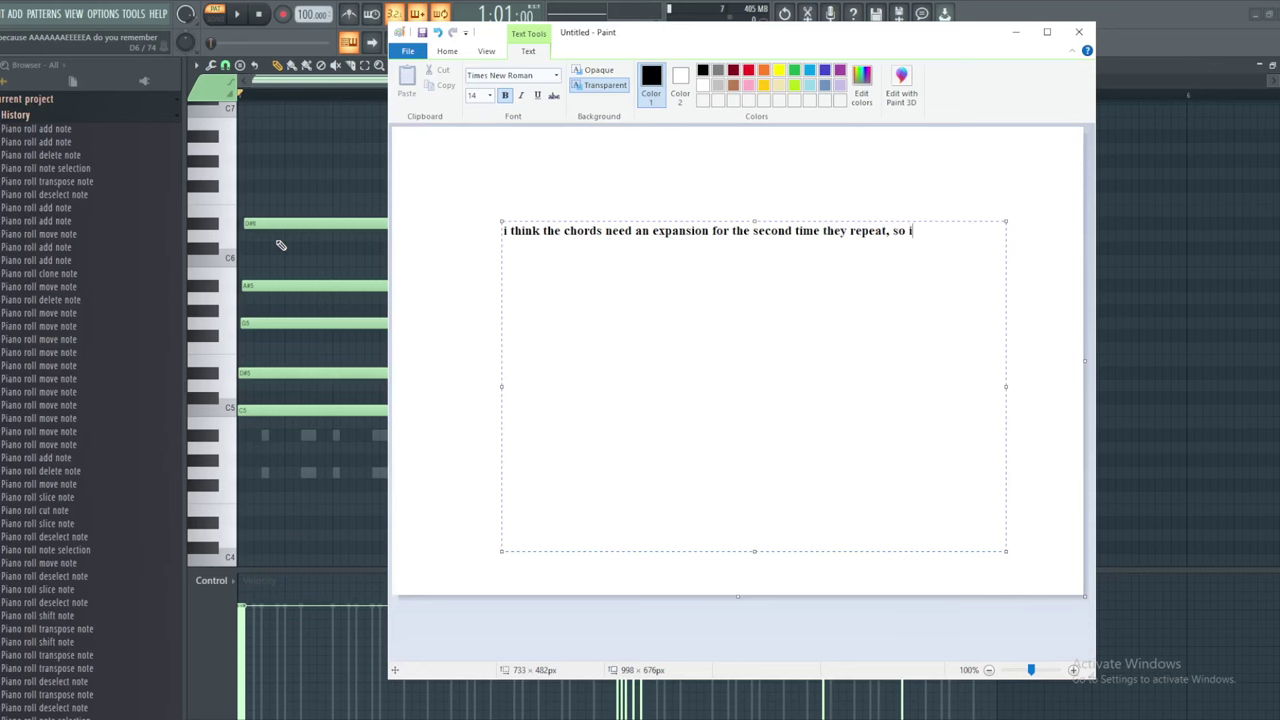
pyautogui.write('now')
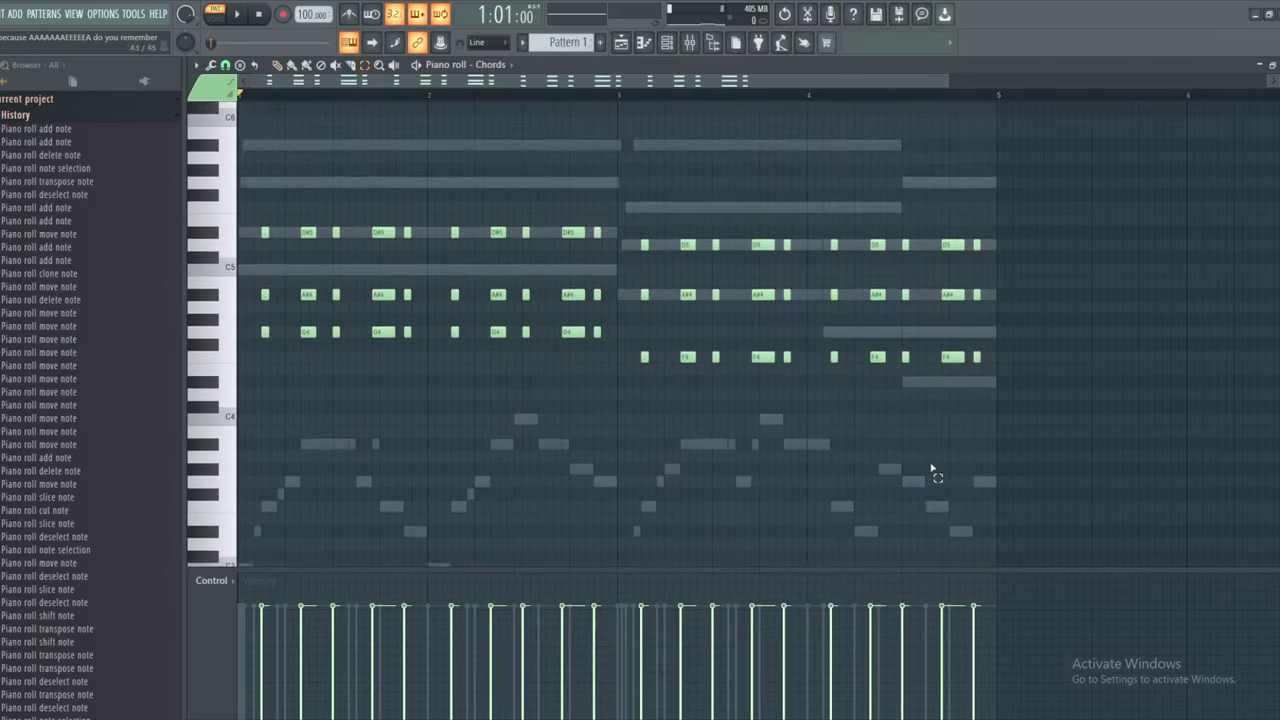
# Repeat the four-bar Chords and Pianords notes in bars 5 to 8 and audition the transition into bar 5
pyautogui.moveTo(1076, 489); pyautogui.dragTo(327, 190)
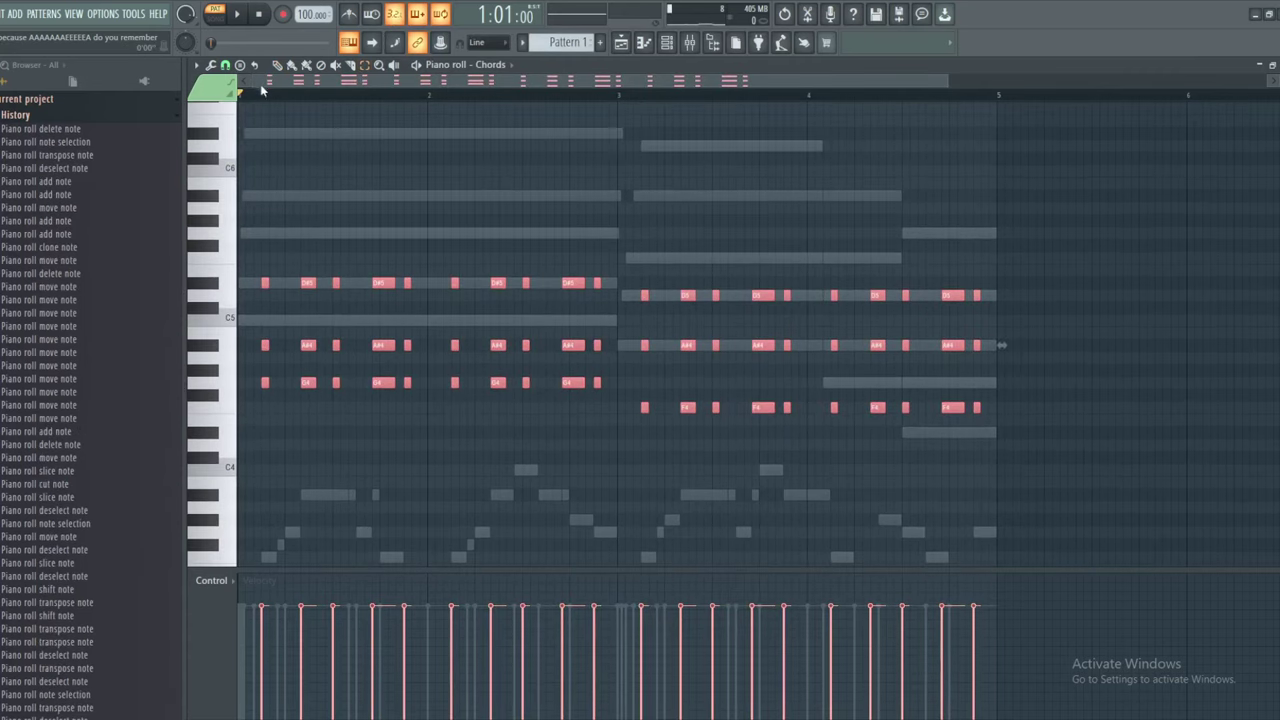
pyautogui.moveTo(1077, 357); pyautogui.dragTo(583, 357)
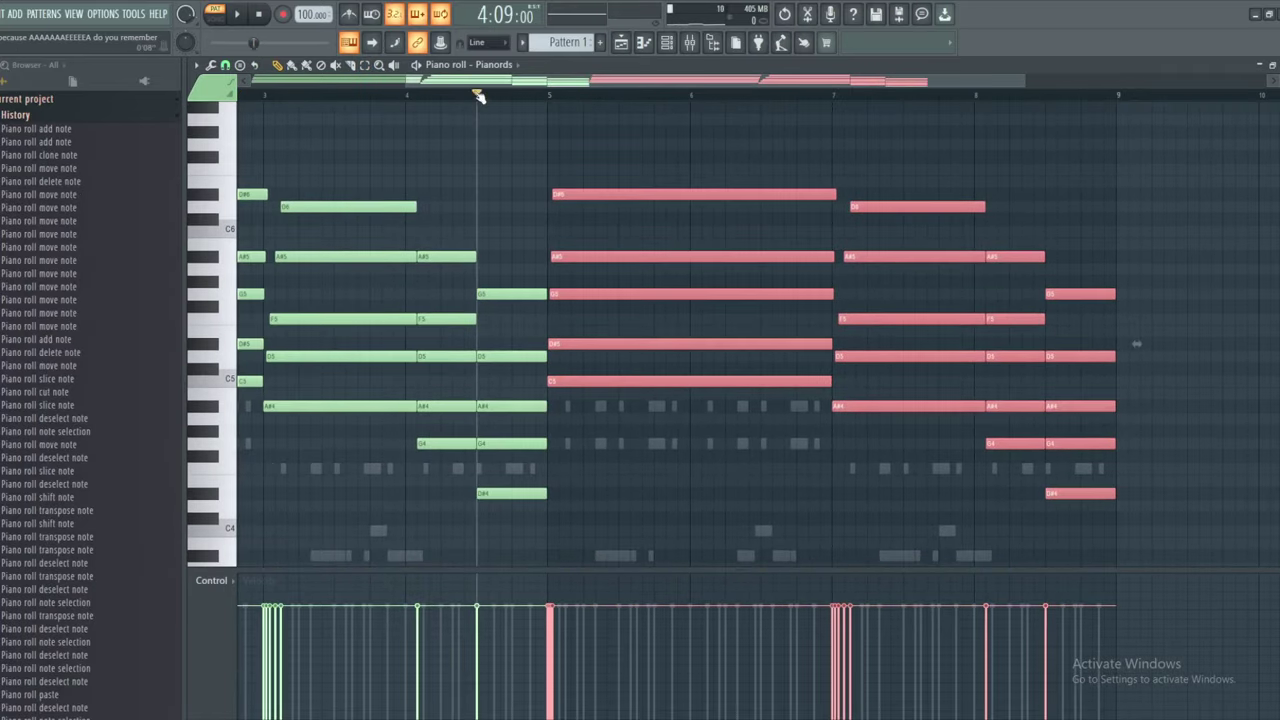
pyautogui.press('space')
pyautogui.keyDown('ctrl'); pyautogui.click(549, 131); pyautogui.keyUp('ctrl')
pyautogui.scroll(3, 591, 177)
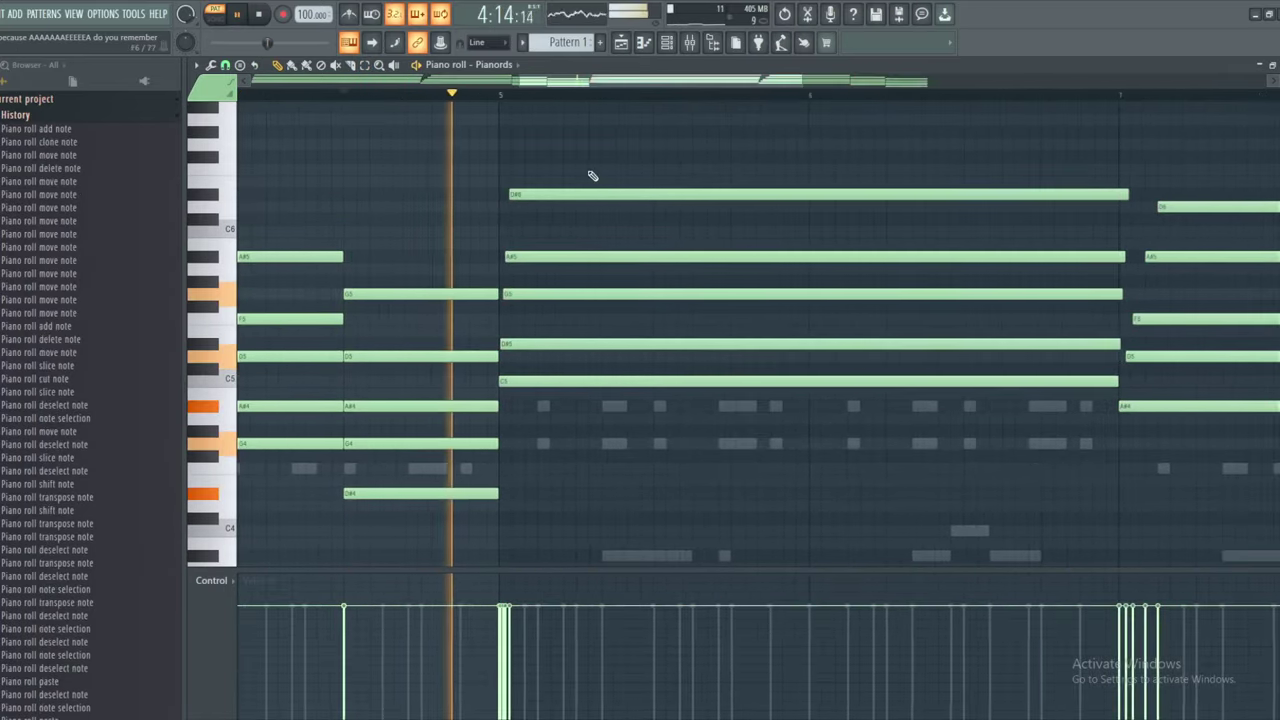
pyautogui.press('space')
# Set the piano roll snap to Cell and align the A#5 and G5 notes with the start of bar 5
pyautogui.moveTo(591, 177); pyautogui.dragTo(526, 174)
pyautogui.scroll(1, 526, 175)
pyautogui.click(440, 192)
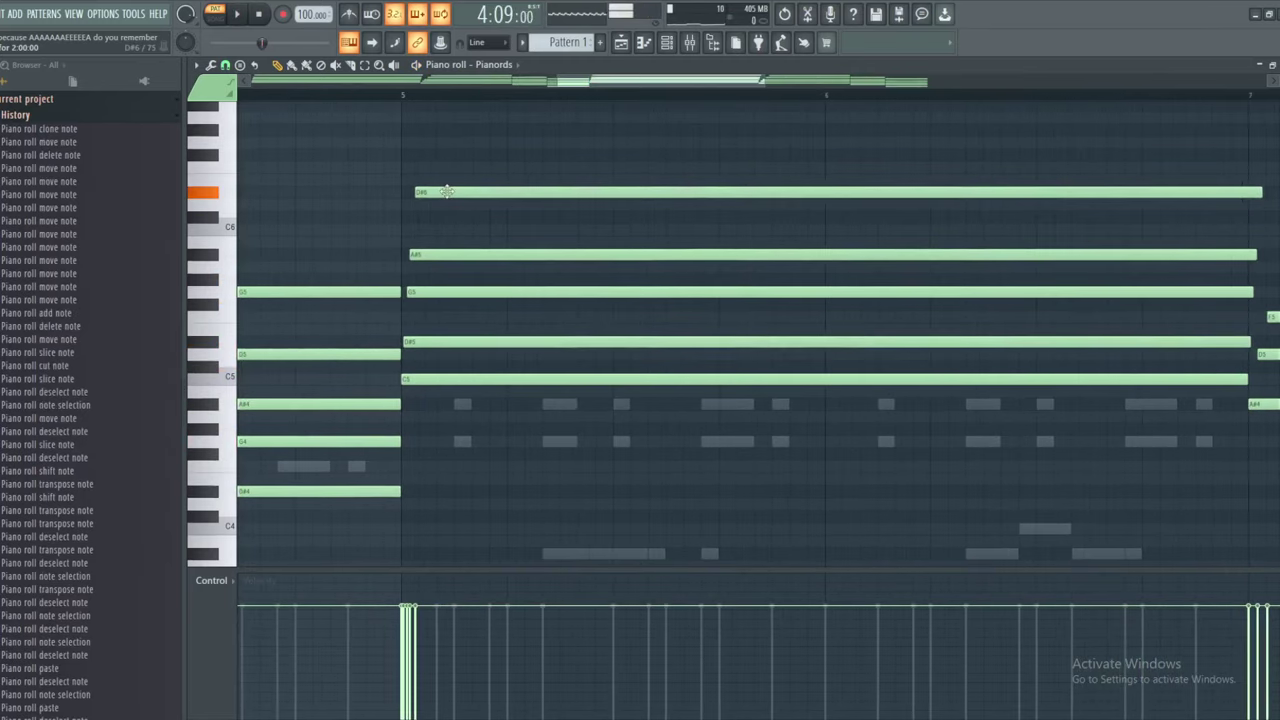
pyautogui.click(432, 258)
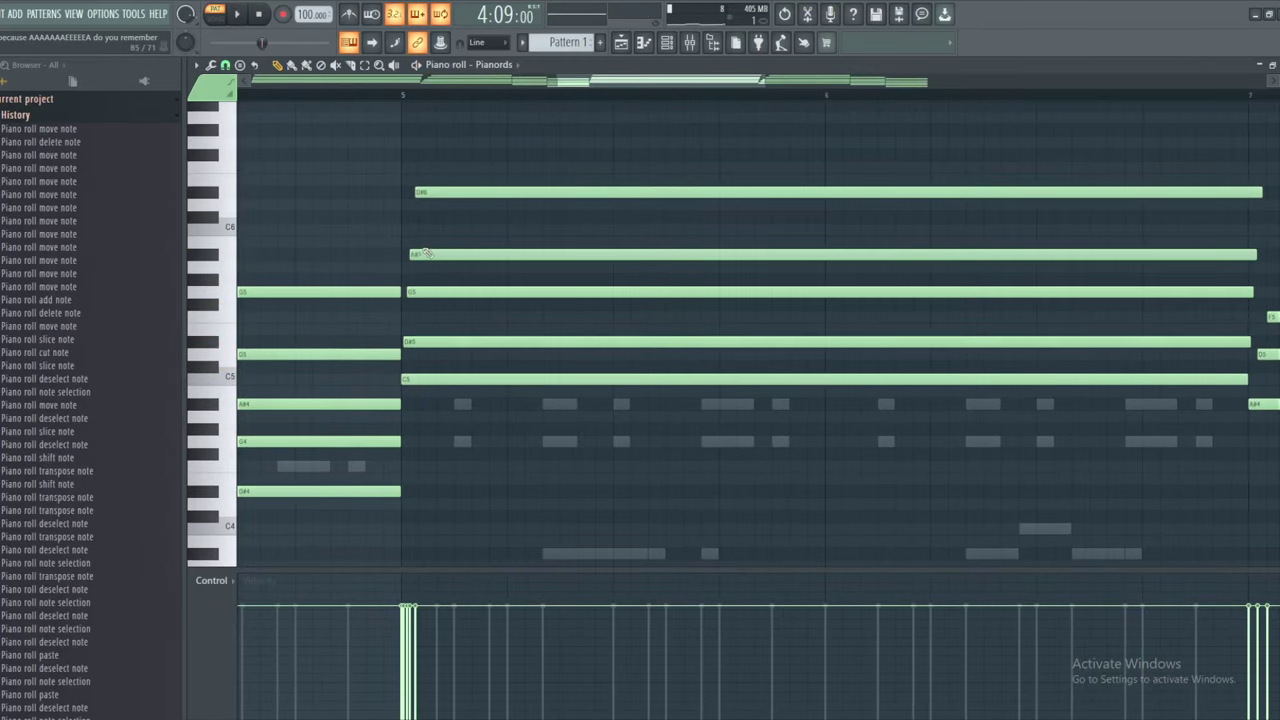
pyautogui.scroll(1, 425, 253)
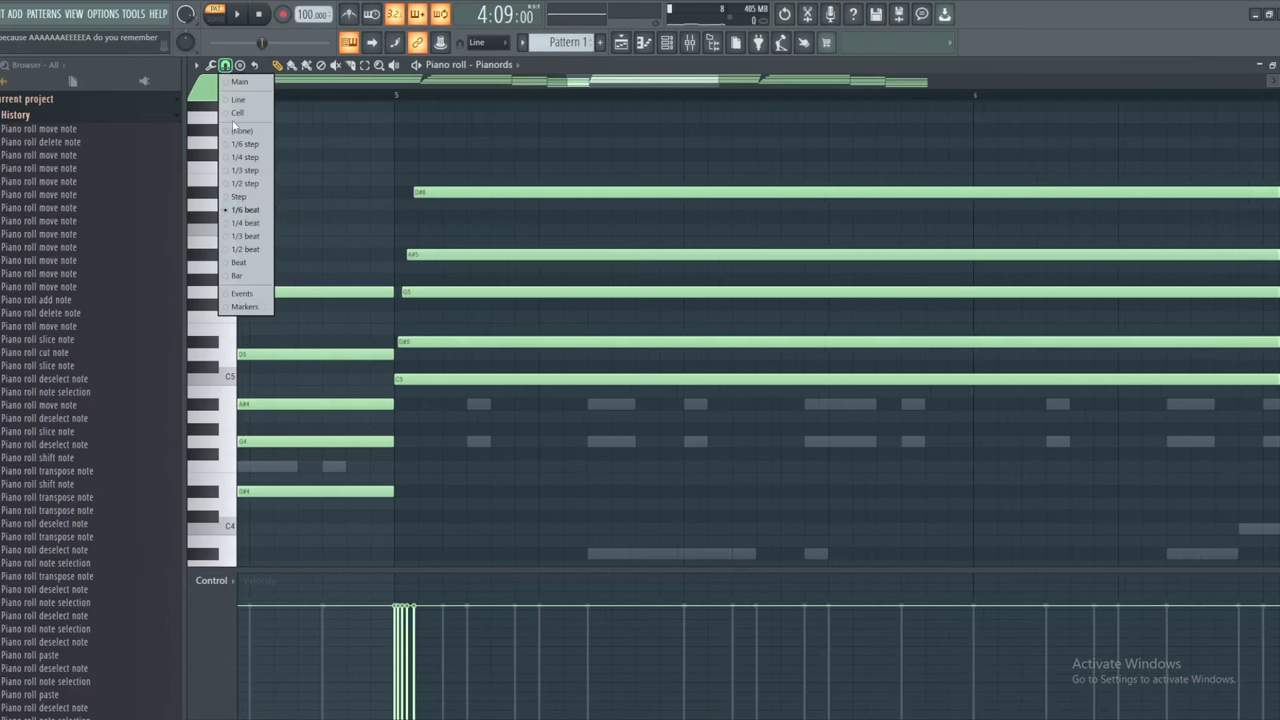
pyautogui.click(240, 114)
pyautogui.moveTo(410, 255); pyautogui.dragTo(399, 292)
# Delete the D#6 note from the bar 5 chord, add a G#4 note in its place and audition it
pyautogui.rightClick(424, 193)
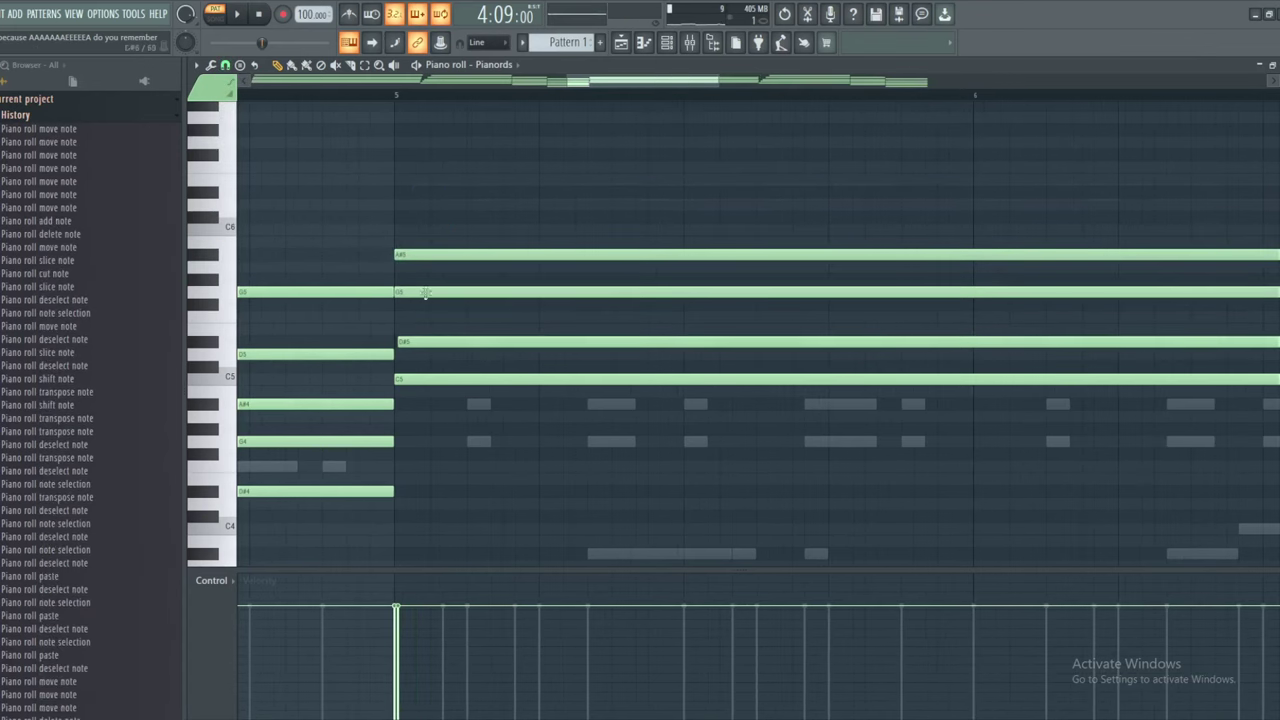
pyautogui.moveTo(420, 404); pyautogui.dragTo(412, 437)
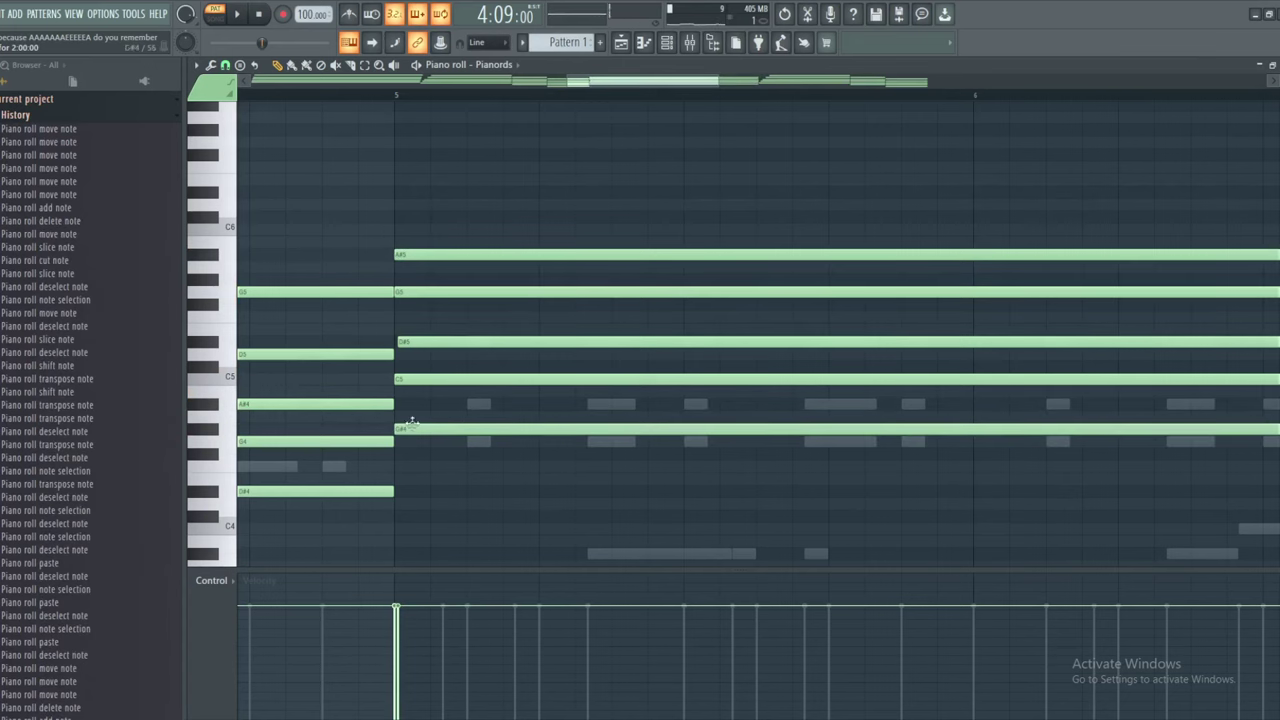
pyautogui.press('space')
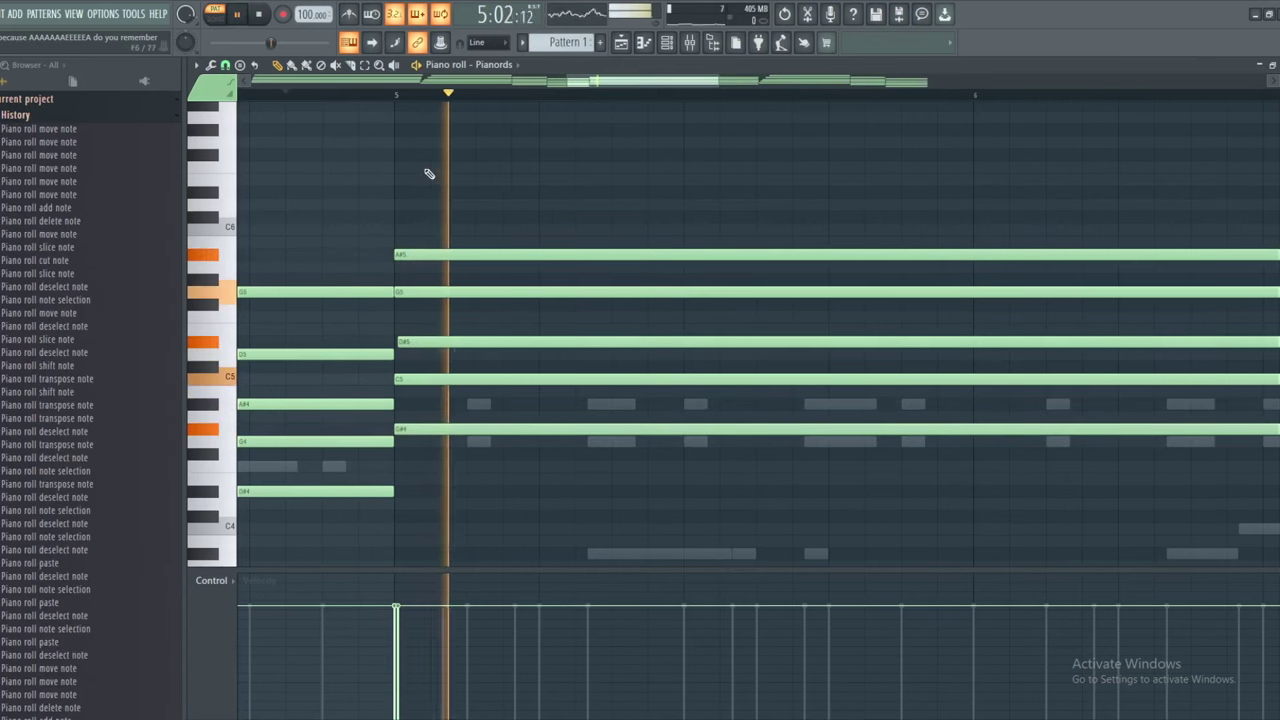
pyautogui.scroll(-3, 428, 197)
pyautogui.scroll(-2, 401, 214)
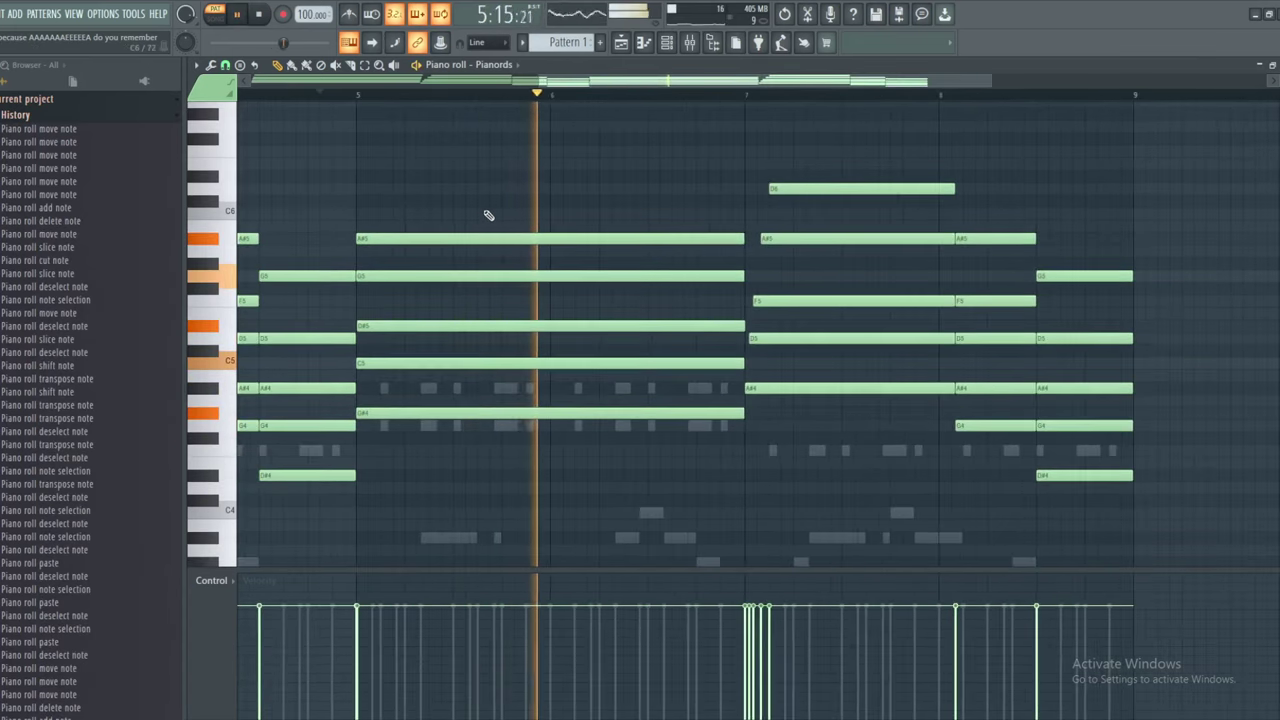
# Slice the five notes of the bar 5 chord at the start of bar 6 and return to the Draw tool
pyautogui.press('space')
pyautogui.press('space')
pyautogui.moveTo(557, 415); pyautogui.dragTo(551, 206)
pyautogui.press('space')
pyautogui.click(278, 65)
pyautogui.keyDown('ctrl'); pyautogui.click(457, 171); pyautogui.keyUp('ctrl')
# Move the G#4 note in bar 6 to D#6 while playing the transition into bar 5
pyautogui.press('space')
pyautogui.scroll(2, 571, 322)
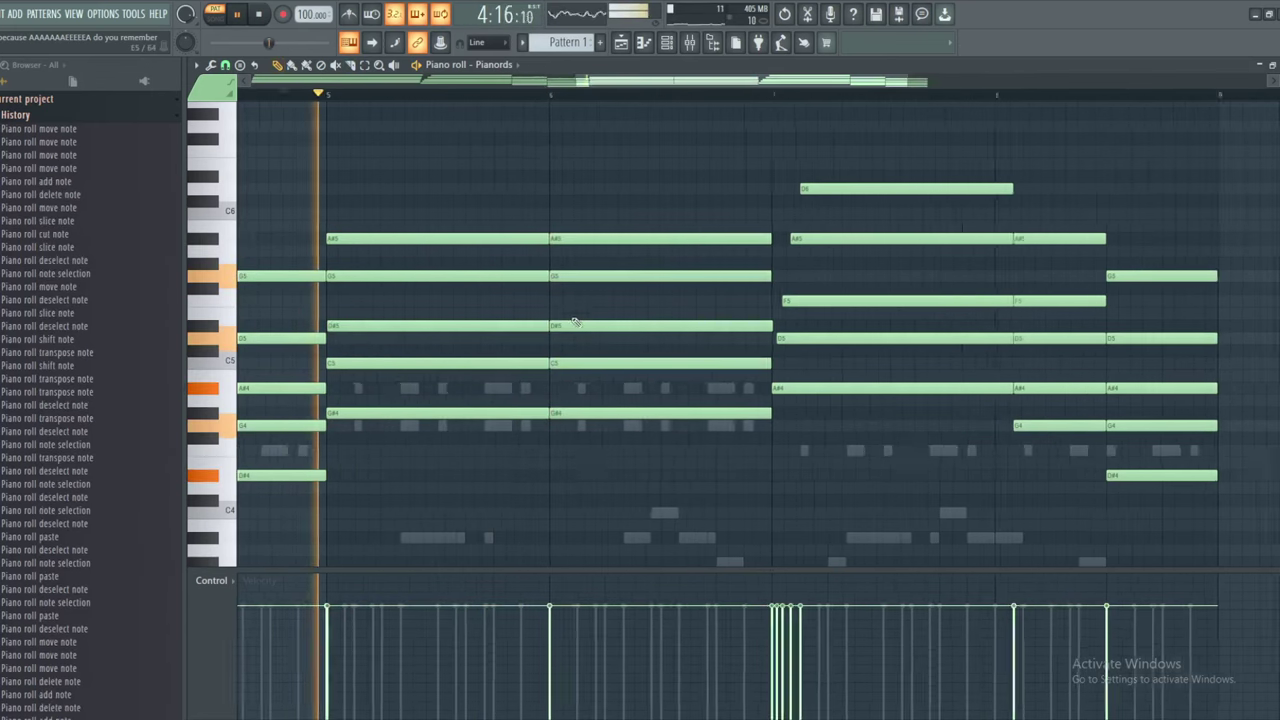
pyautogui.moveTo(579, 414); pyautogui.dragTo(580, 176)
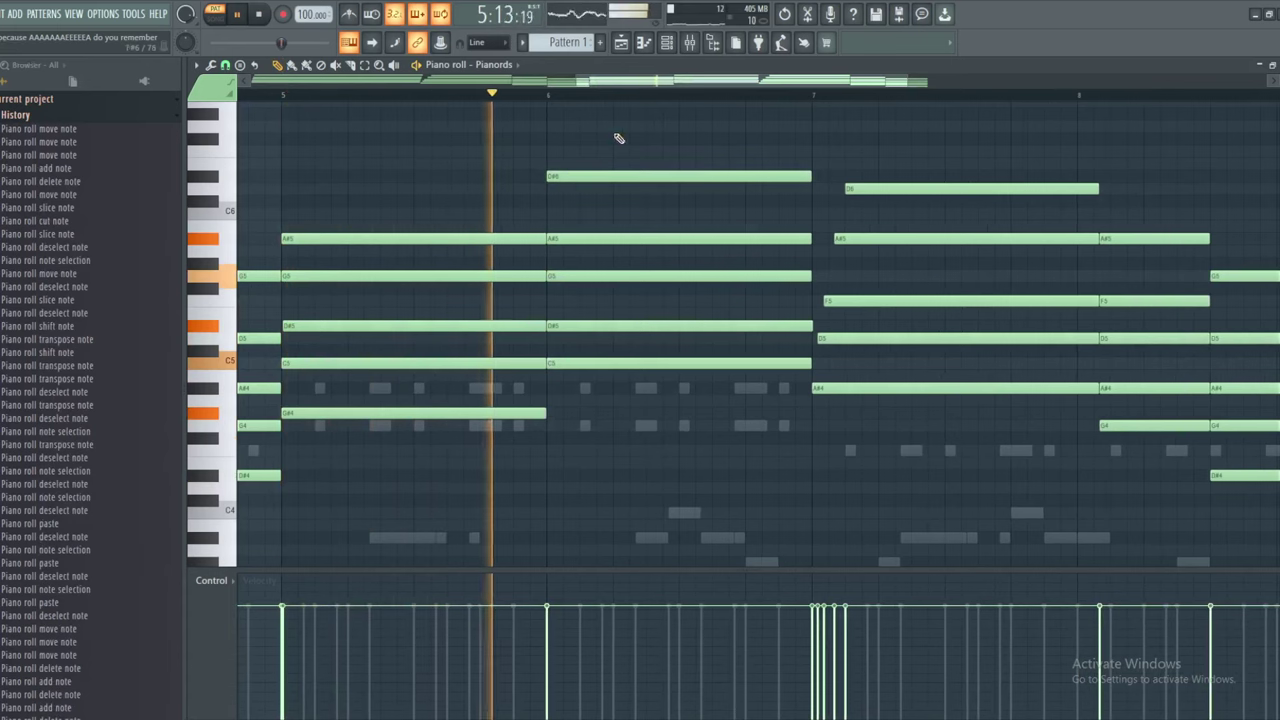
# Delete the five-note chord in the first half of bar 8
pyautogui.moveTo(668, 211); pyautogui.dragTo(495, 216)
pyautogui.scroll(-3, 640, 238)
pyautogui.moveTo(718, 252); pyautogui.dragTo(606, 261)
pyautogui.scroll(3, 699, 226)
pyautogui.moveTo(700, 226); pyautogui.dragTo(731, 502)
pyautogui.click(364, 65)
pyautogui.press('Delete')
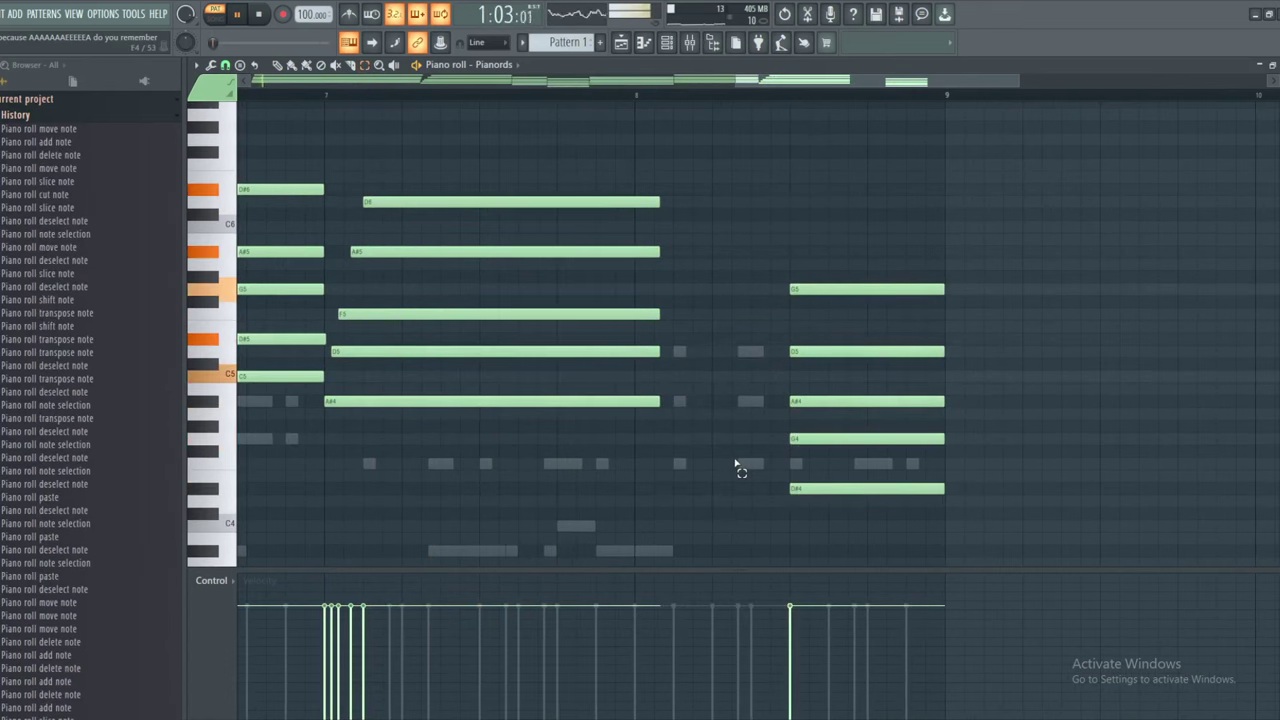
pyautogui.moveTo(735, 468); pyautogui.dragTo(380, 120)
pyautogui.press('space')
pyautogui.click(278, 65)
pyautogui.keyDown('ctrl'); pyautogui.click(696, 228); pyautogui.keyUp('ctrl')
# Switch to Paint and replace the note about expanding the chords with new text
pyautogui.click(360, 718)
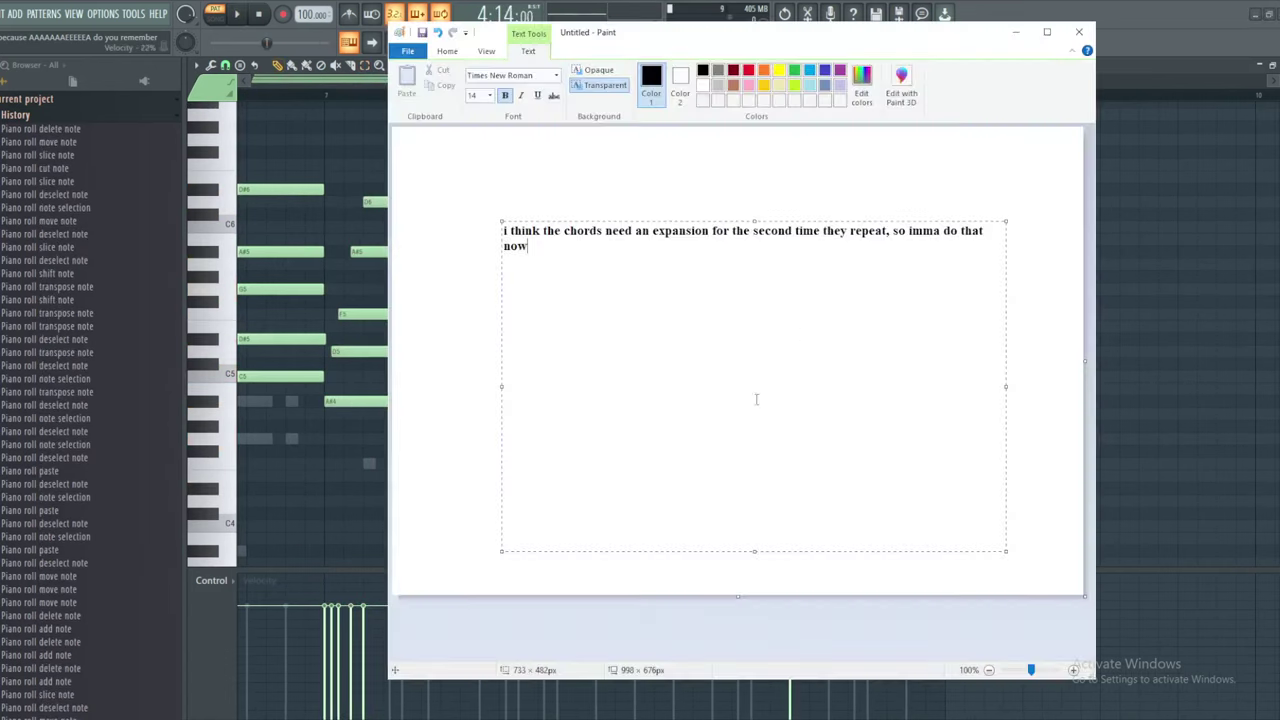
pyautogui.moveTo(964, 279); pyautogui.dragTo(58, 130)
pyautogui.write('y')
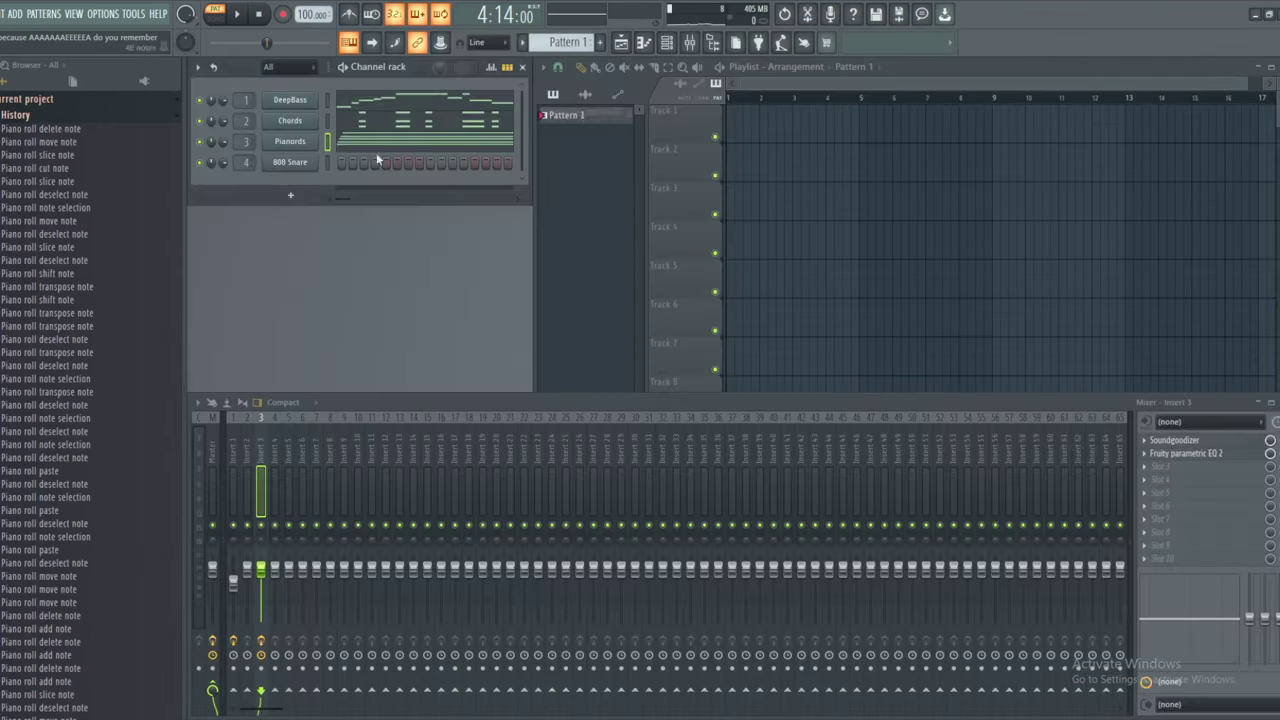
# Replace the 808 Snare channel with Soundfont Player, load sax_secton_awer.sf2 and test its sound
pyautogui.rightClick(288, 163)
pyautogui.moveTo(380, 282)
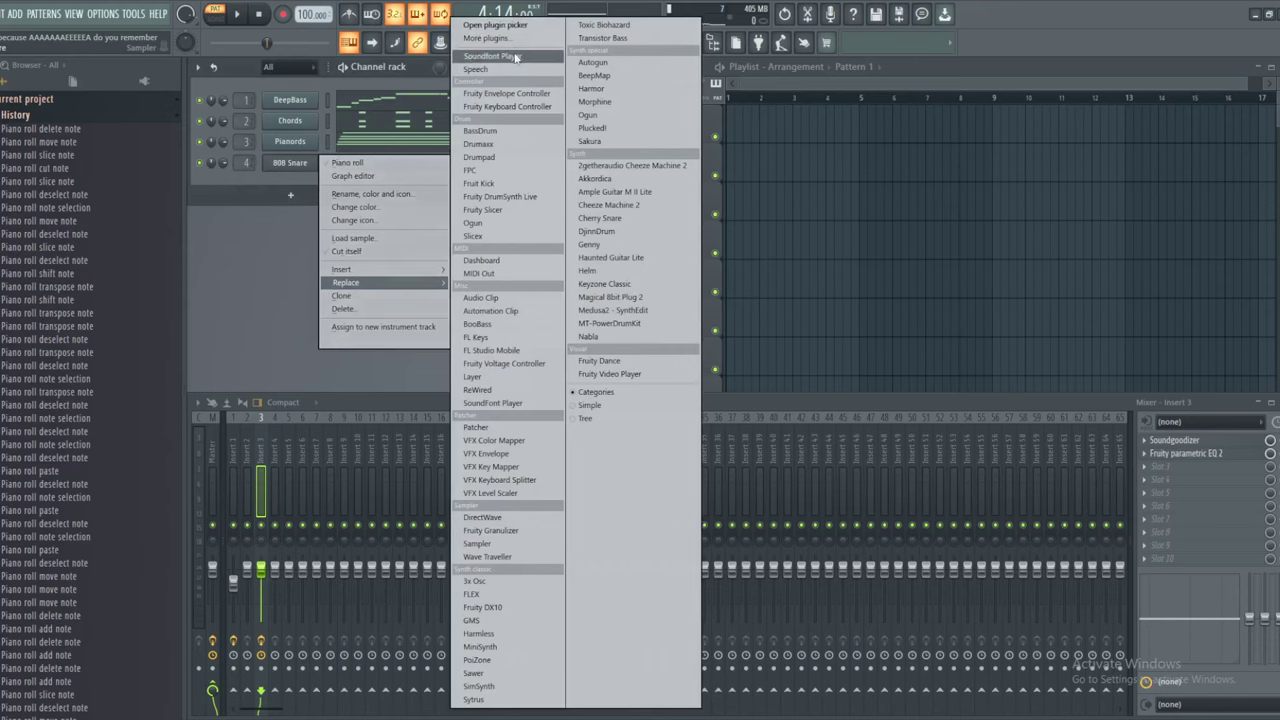
pyautogui.click(515, 57)
pyautogui.click(296, 249)
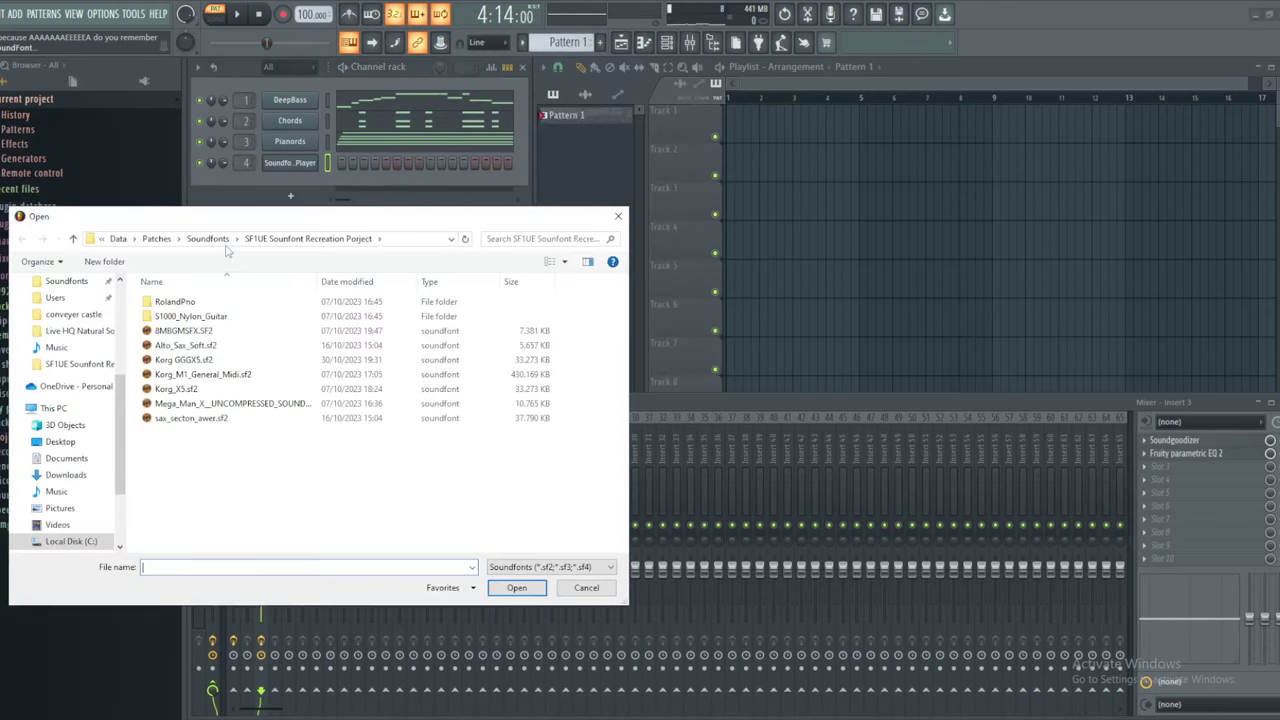
pyautogui.click(190, 418)
pyautogui.click(516, 587)
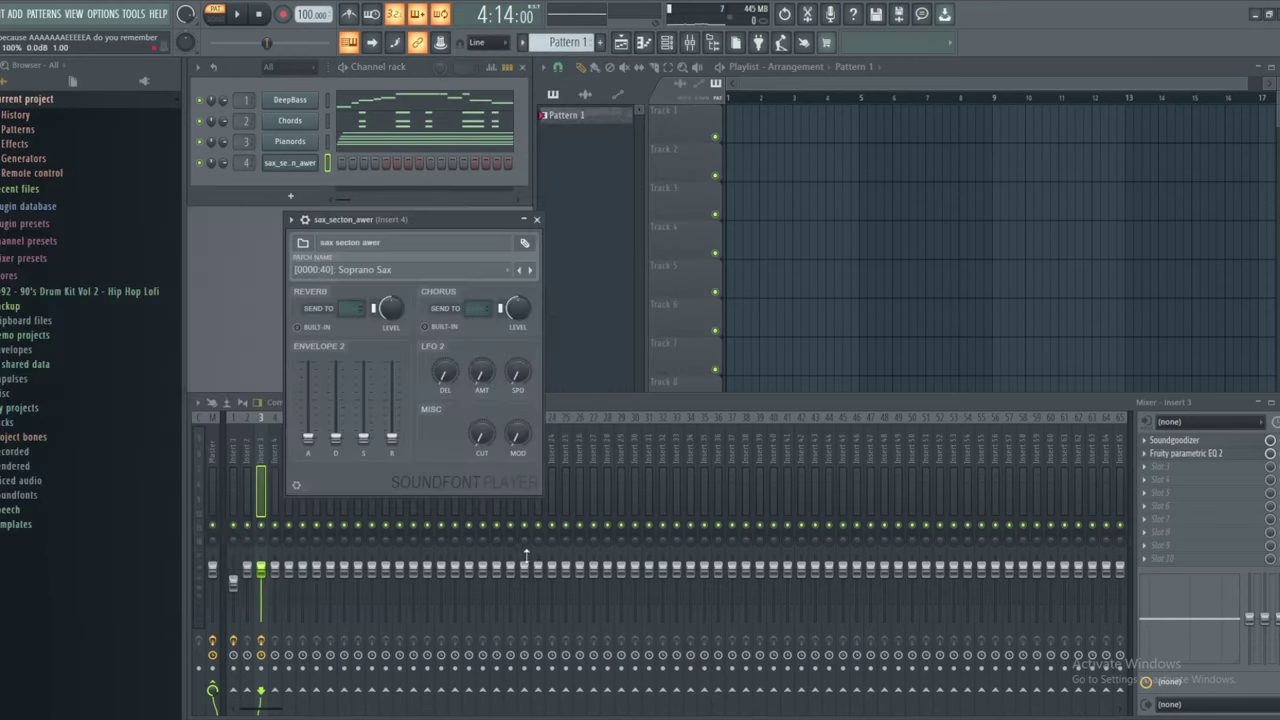
pyautogui.press('q')
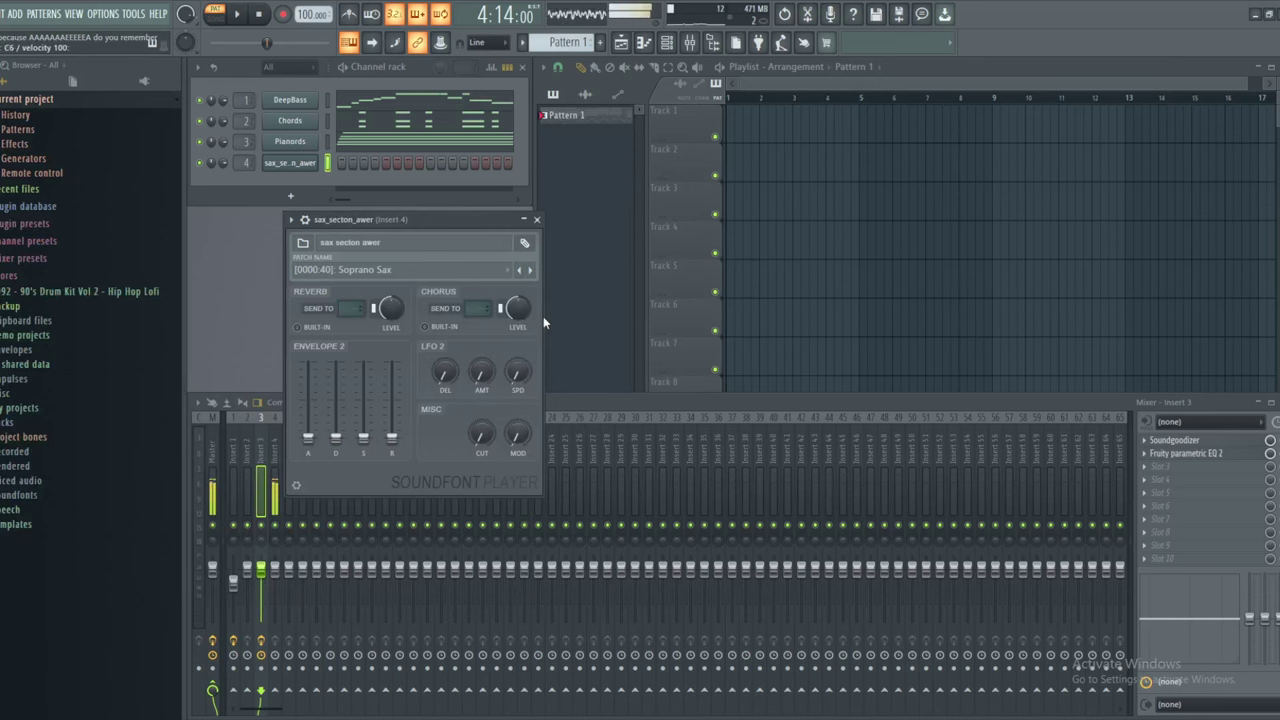
pyautogui.click(536, 219)
# Rename the saxophone soundfont channel to "Funny Sax"
pyautogui.rightClick(310, 163)
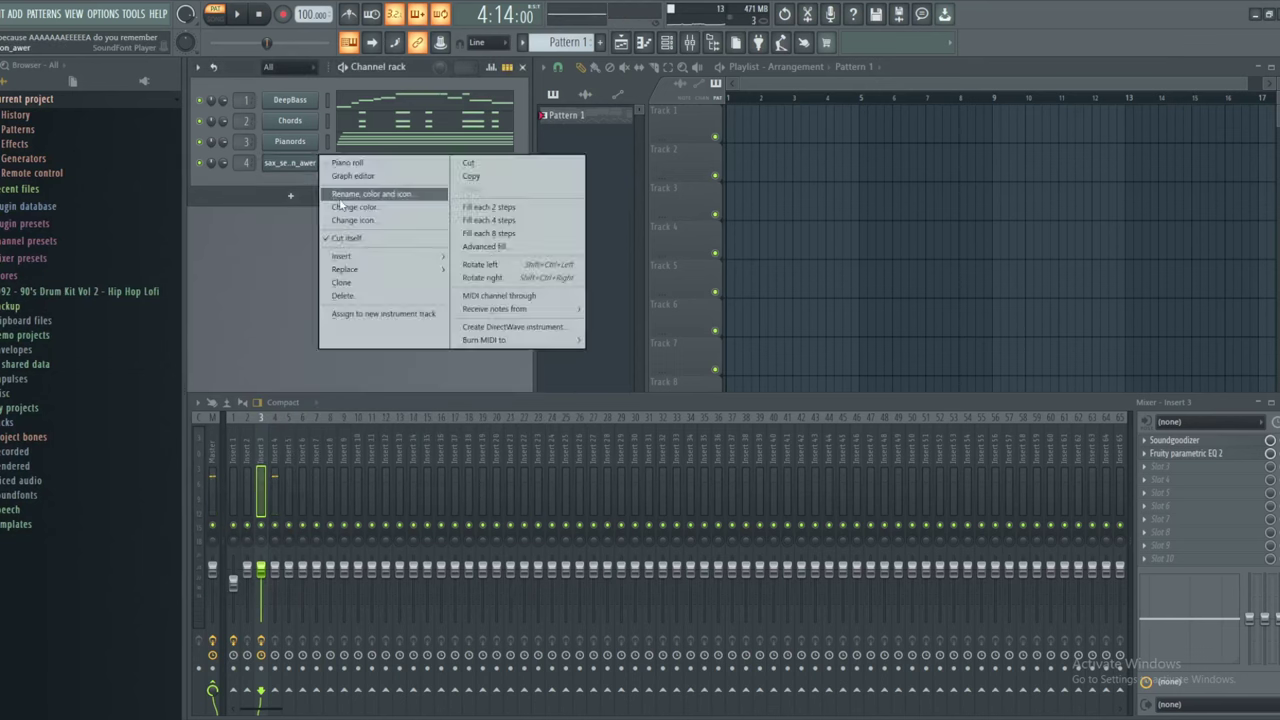
pyautogui.click(341, 197)
pyautogui.write('Funn')
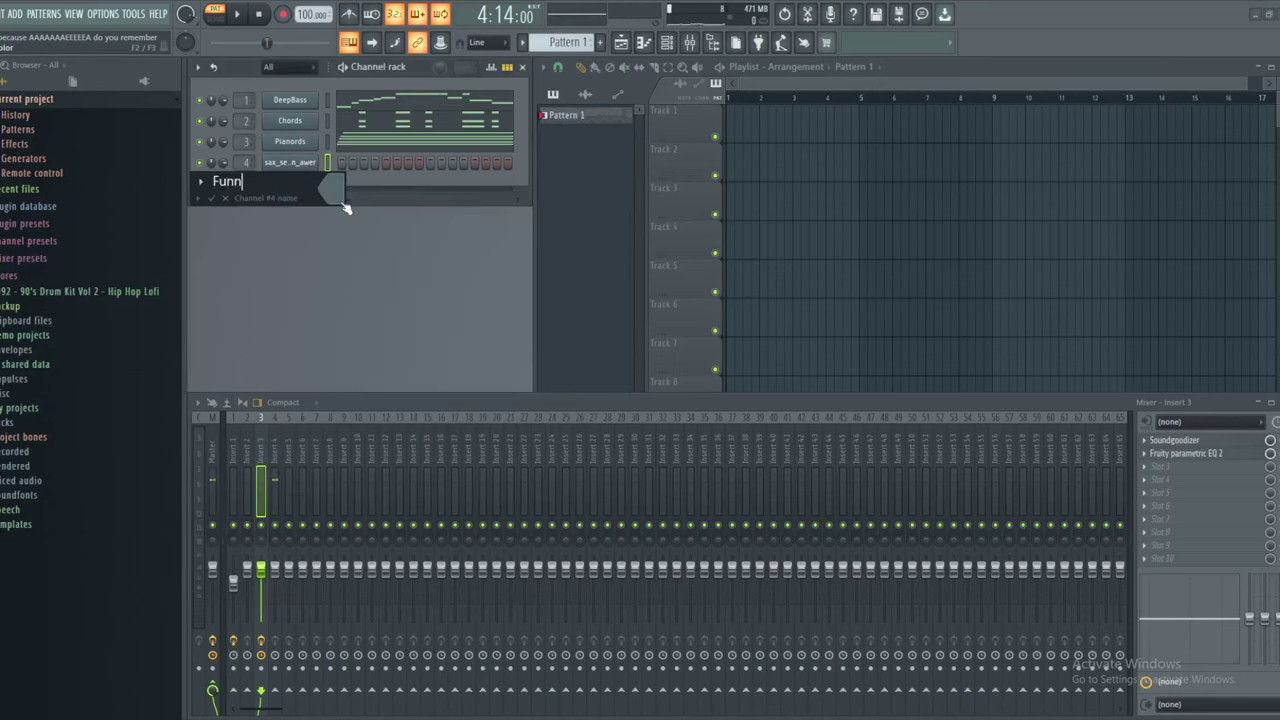
pyautogui.write('y Sax')
pyautogui.press('Return')
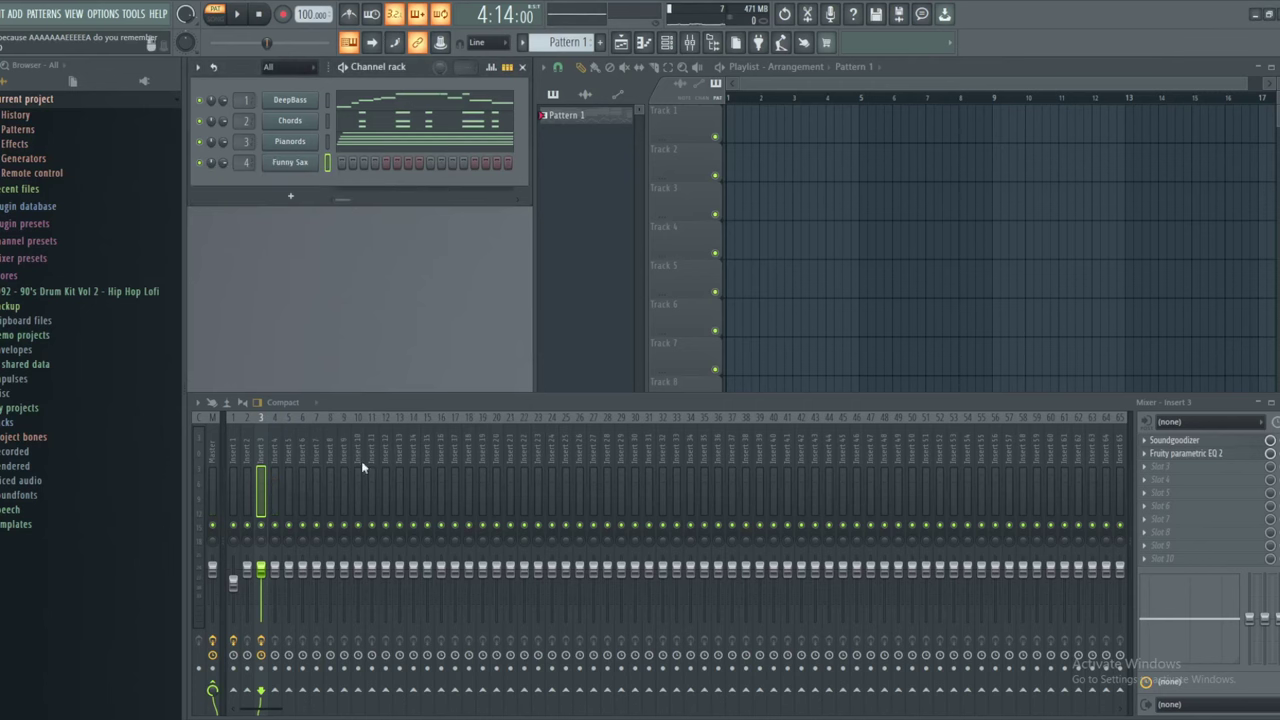
# In Paint, replace the note with "since this sorta feels like a groovy city theme imma use sax for the main lead", above "yes" and "no"
pyautogui.hotkey('alt', 'Tab')
pyautogui.hotkey('ctrl', 'a')
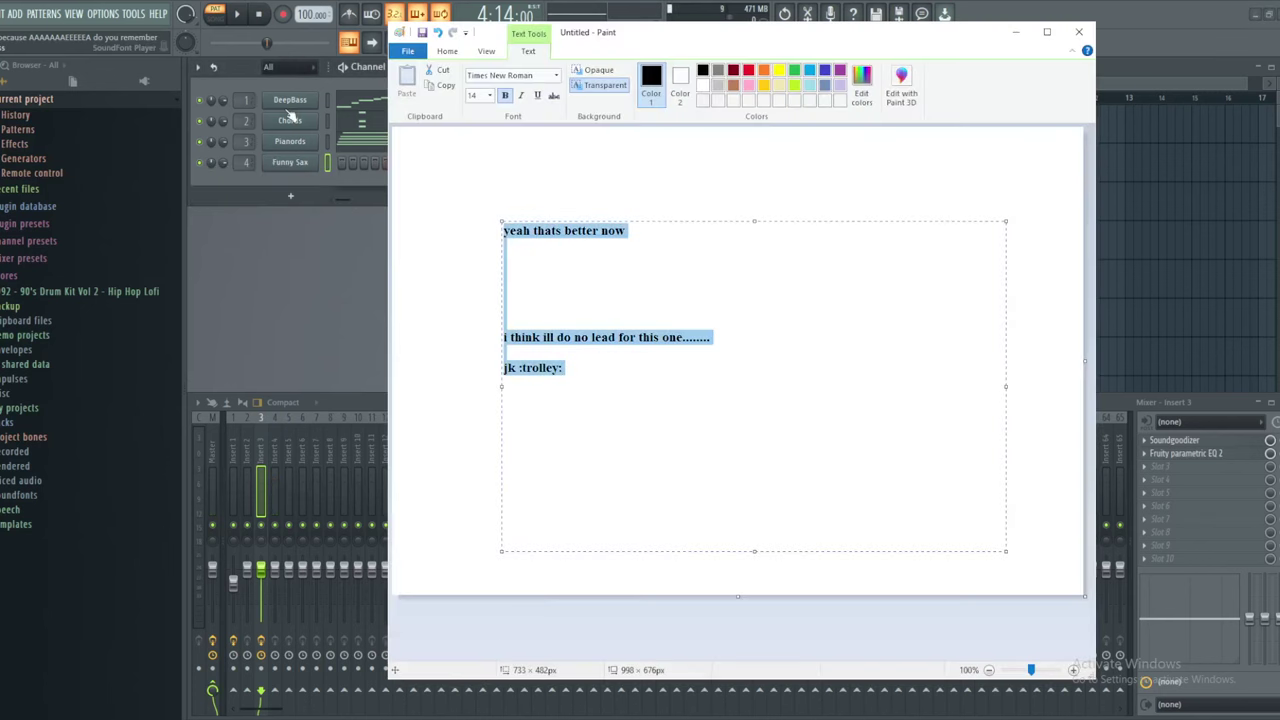
pyautogui.write('sinc')
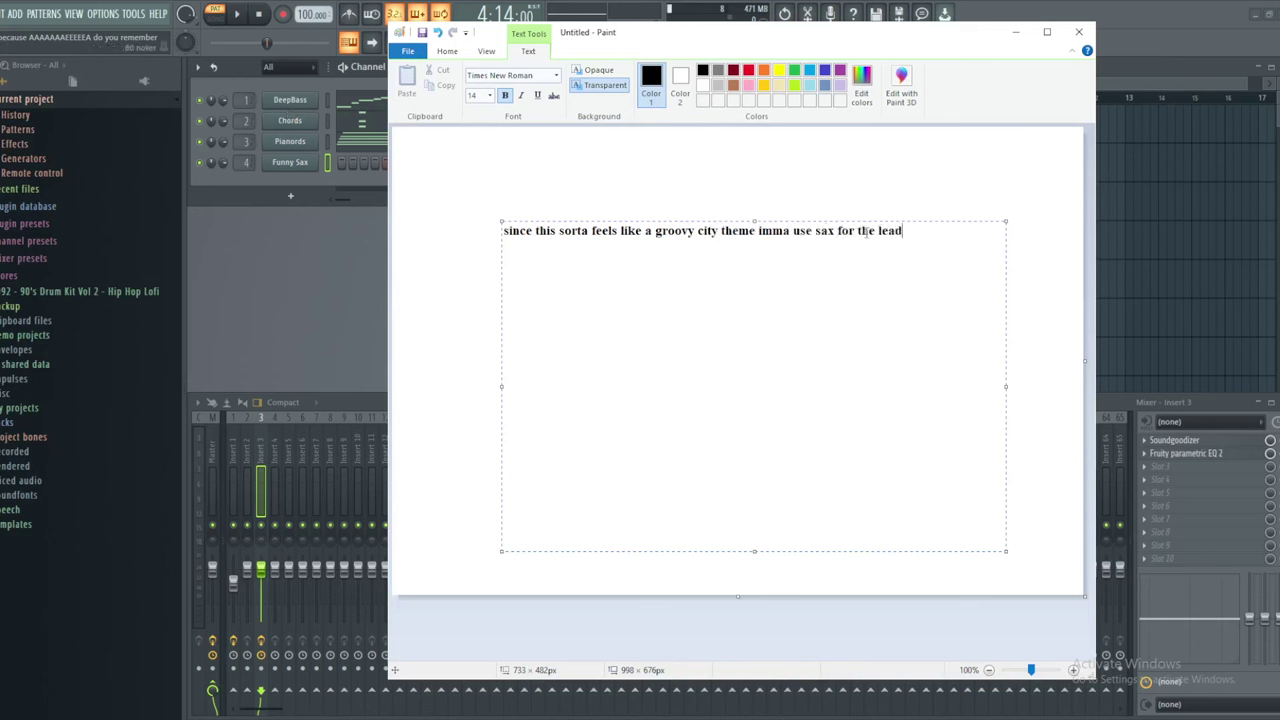
pyautogui.write('main')
pyautogui.click(455, 299)
# Draw a green pencil check mark beside "yes", and undo back to a blank canvas
pyautogui.click(946, 72)
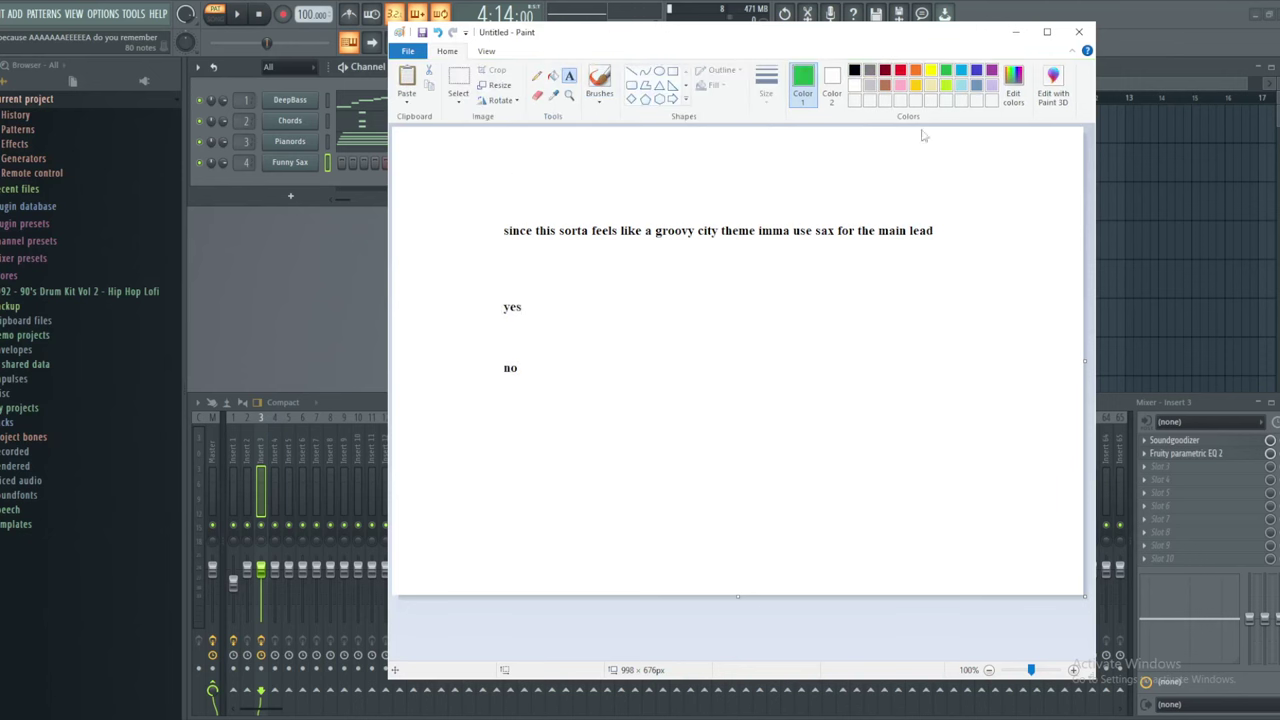
pyautogui.click(537, 76)
pyautogui.moveTo(532, 284); pyautogui.dragTo(616, 260)
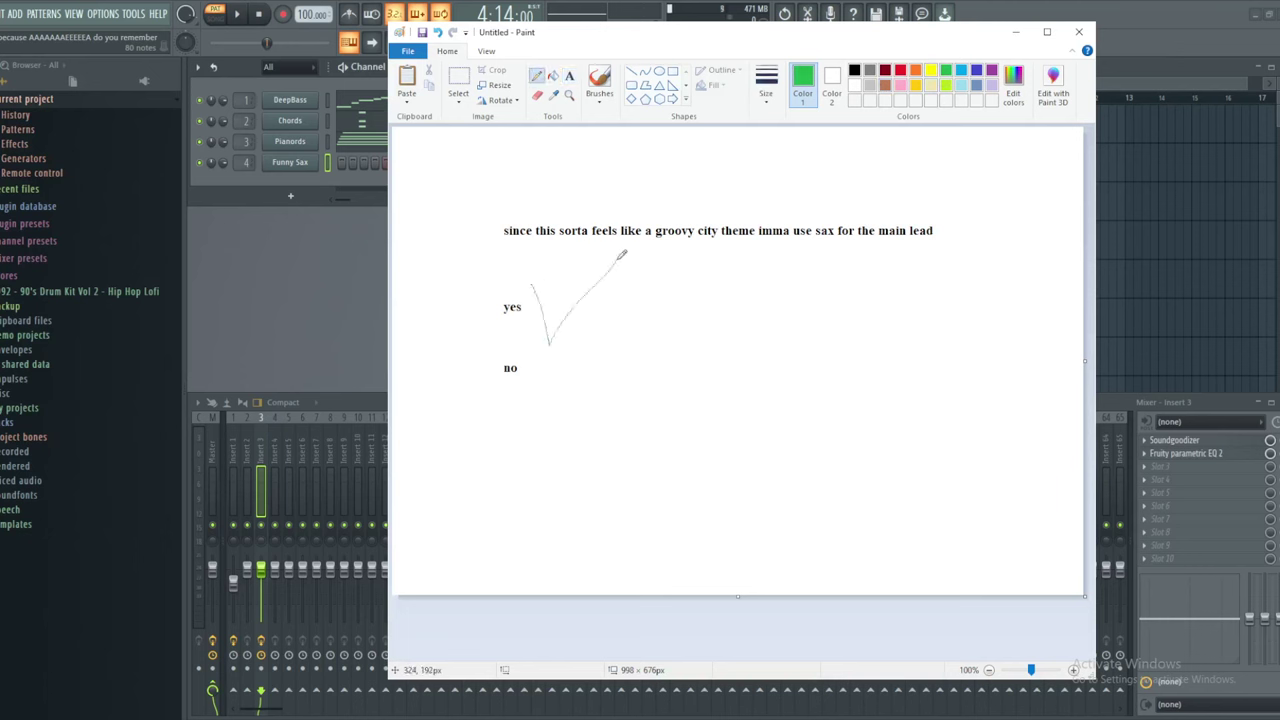
pyautogui.hotkey('ctrl', 'z')
pyautogui.hotkey('ctrl', 'z')
pyautogui.hotkey('ctrl', 'z')
pyautogui.hotkey('ctrl', 'z')
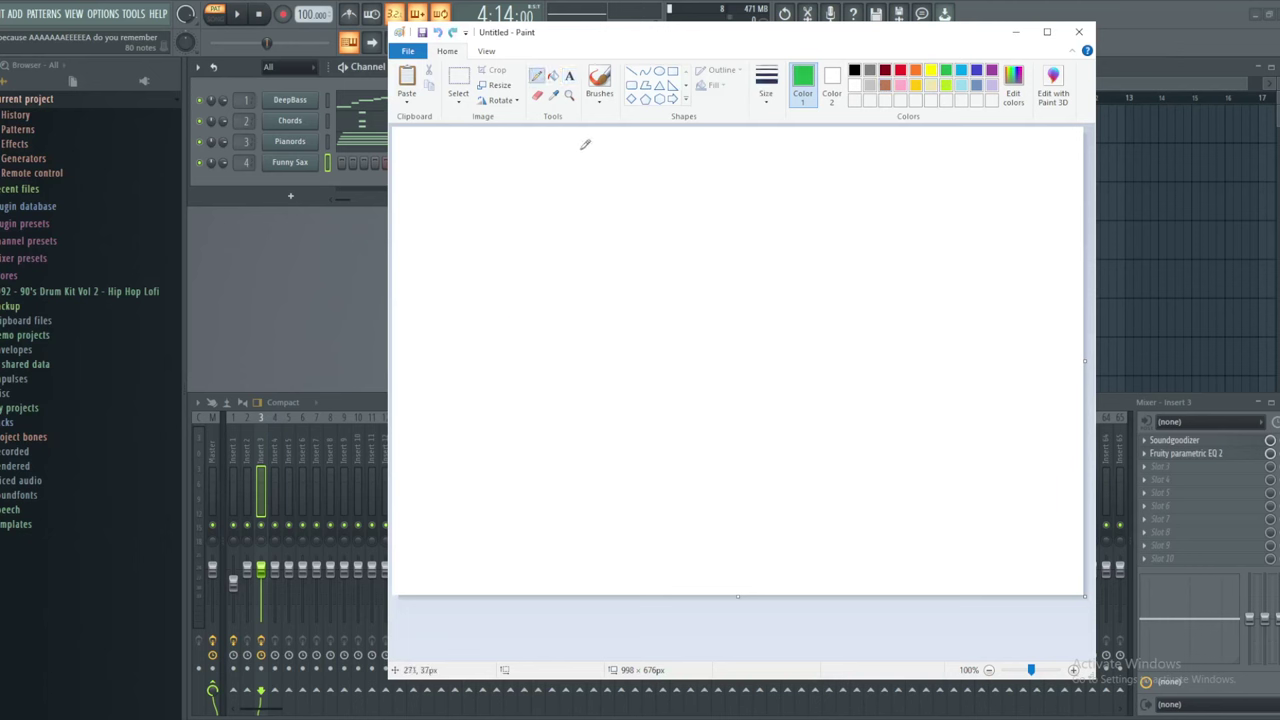
# Add a black text note reading "time to make lead (not the poisonous type)" in an enlarged text box near the canvas's upper edge
pyautogui.click(569, 77)
pyautogui.click(857, 71)
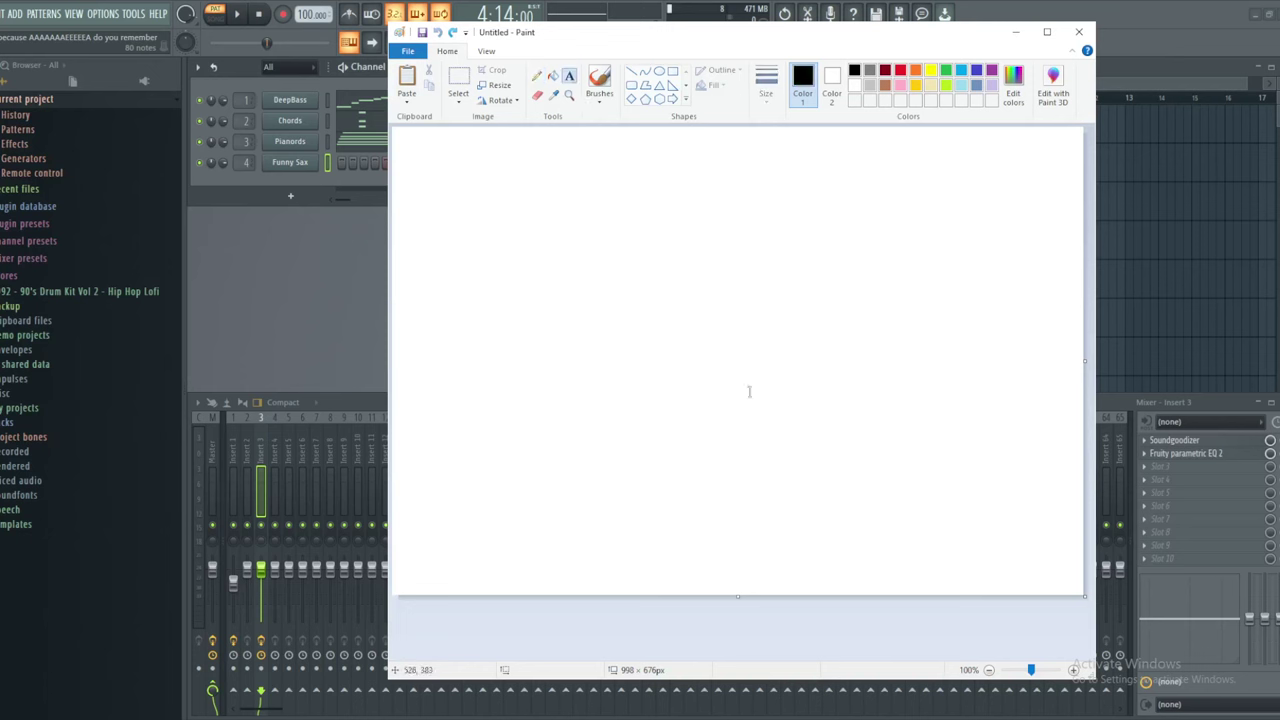
pyautogui.click(564, 245)
pyautogui.write('time to make ')
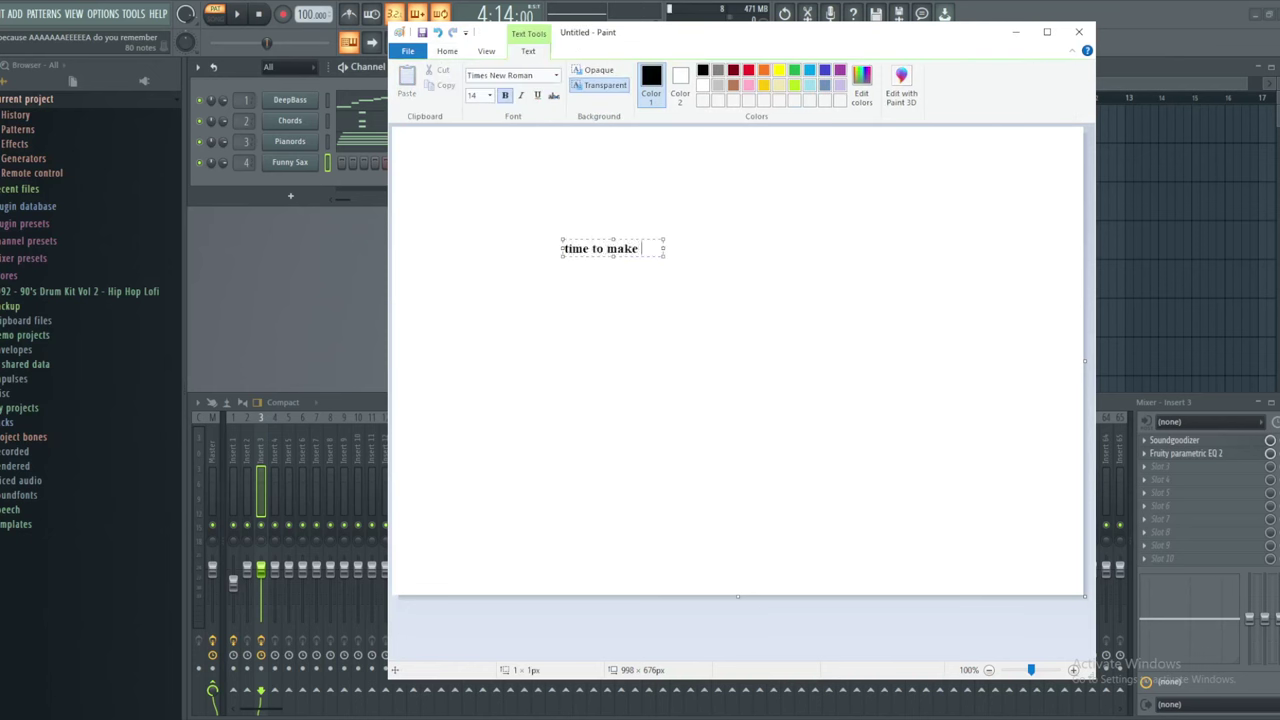
pyautogui.write('lead')
pyautogui.moveTo(664, 274); pyautogui.dragTo(986, 549)
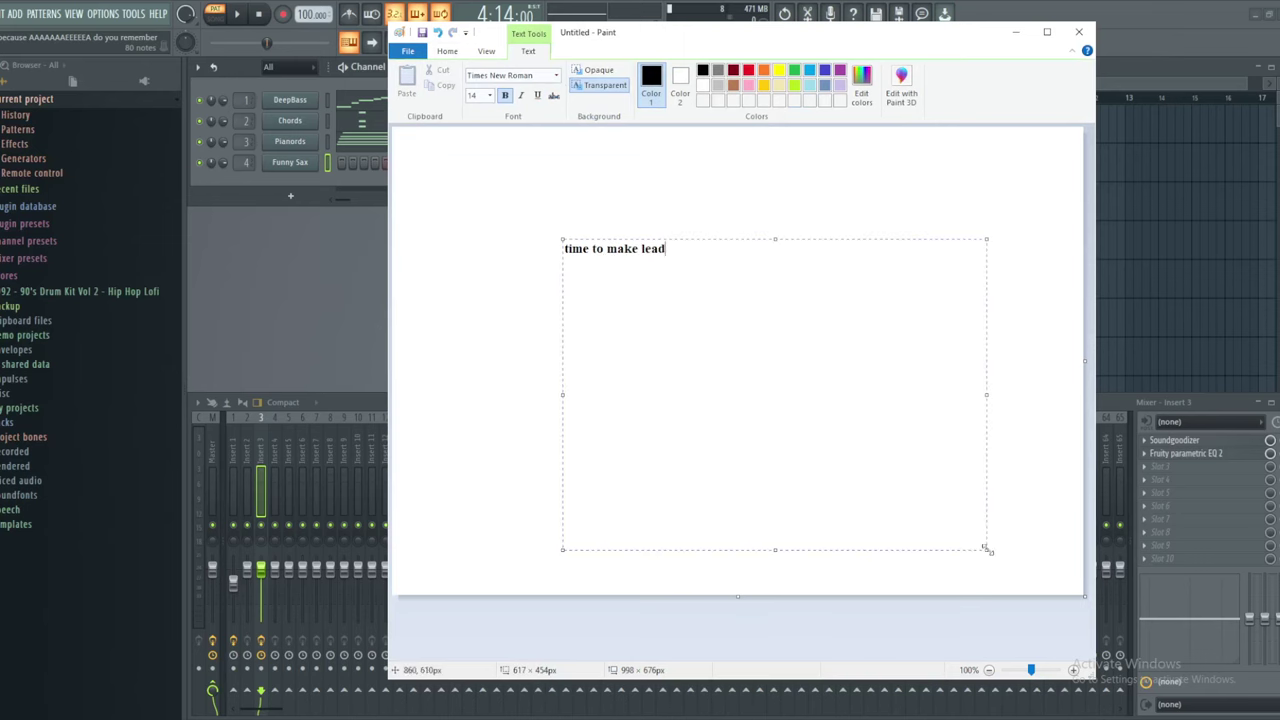
pyautogui.moveTo(771, 239); pyautogui.dragTo(683, 161)
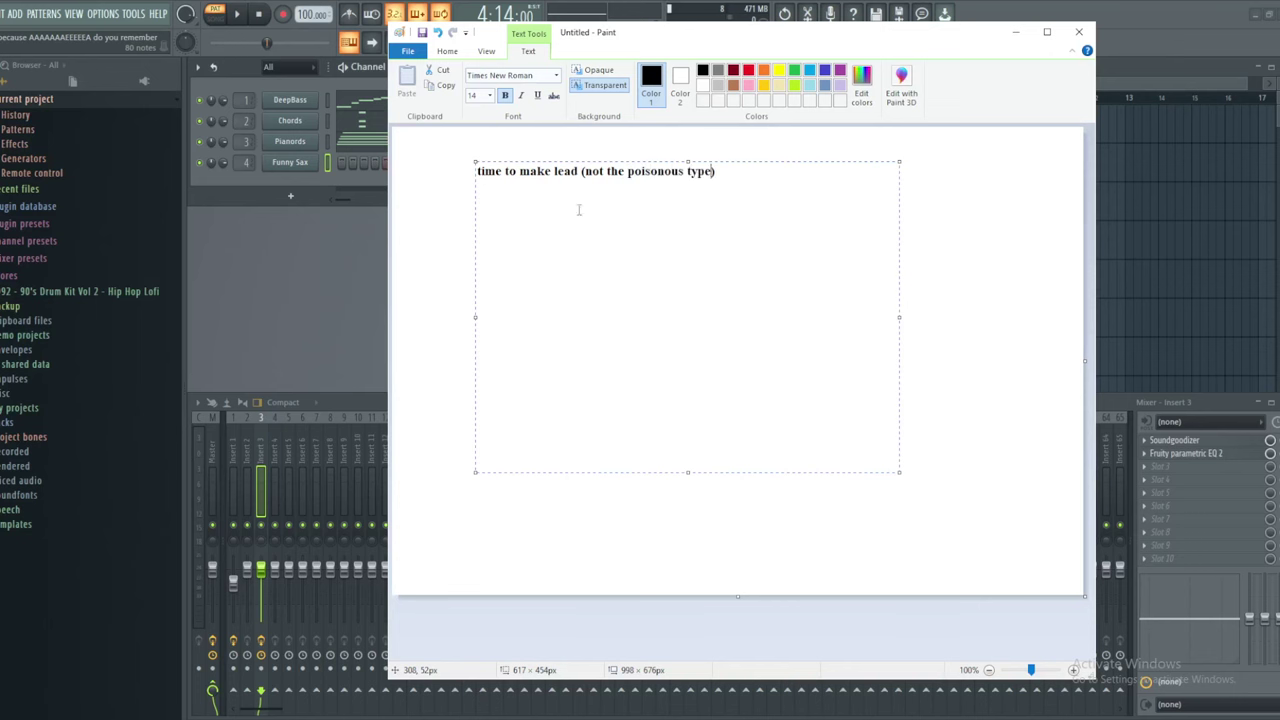
# Switch back to FL Studio and play the current pattern briefly from its start
pyautogui.click(315, 266)
pyautogui.press('space')
pyautogui.click(259, 14)
pyautogui.click(259, 14)
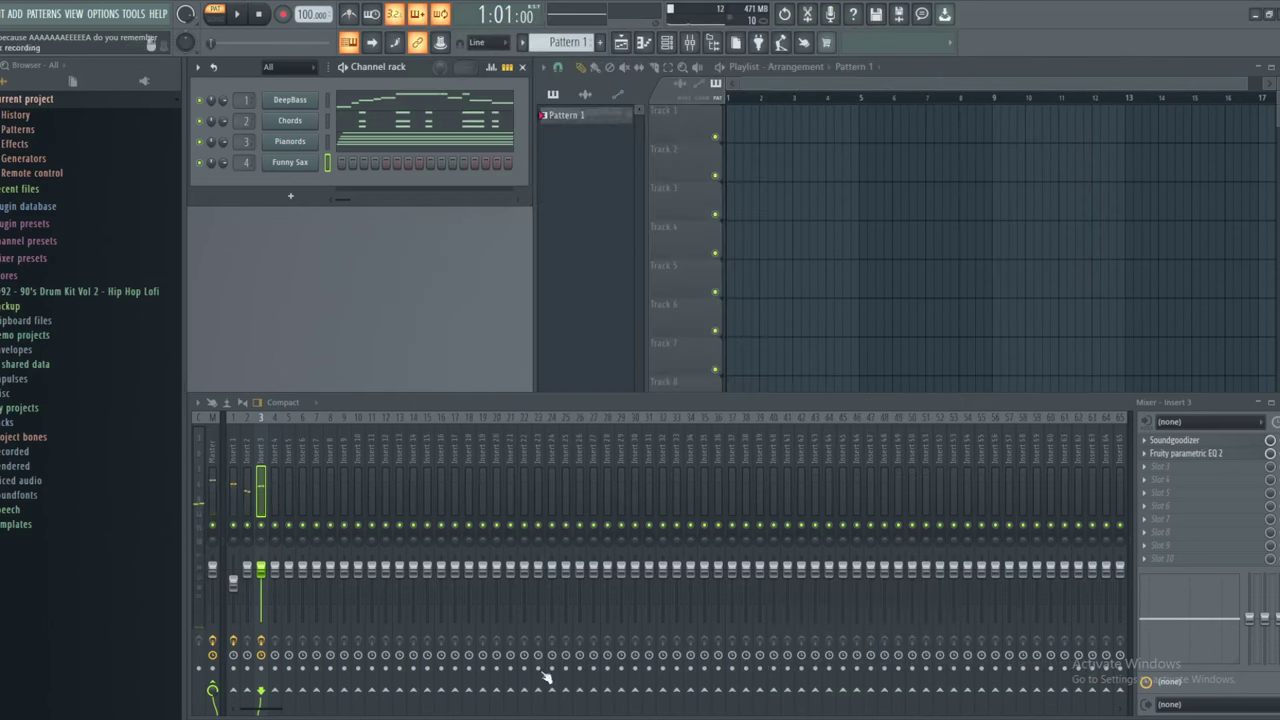
# Switch to Paint and replace the note with "to make leads i sorta just follow what i already have and make a lead thast compliments that"
pyautogui.hotkey('alt', 'Tab')
pyautogui.hotkey('ctrl', 'a')
pyautogui.press('BackSpace')
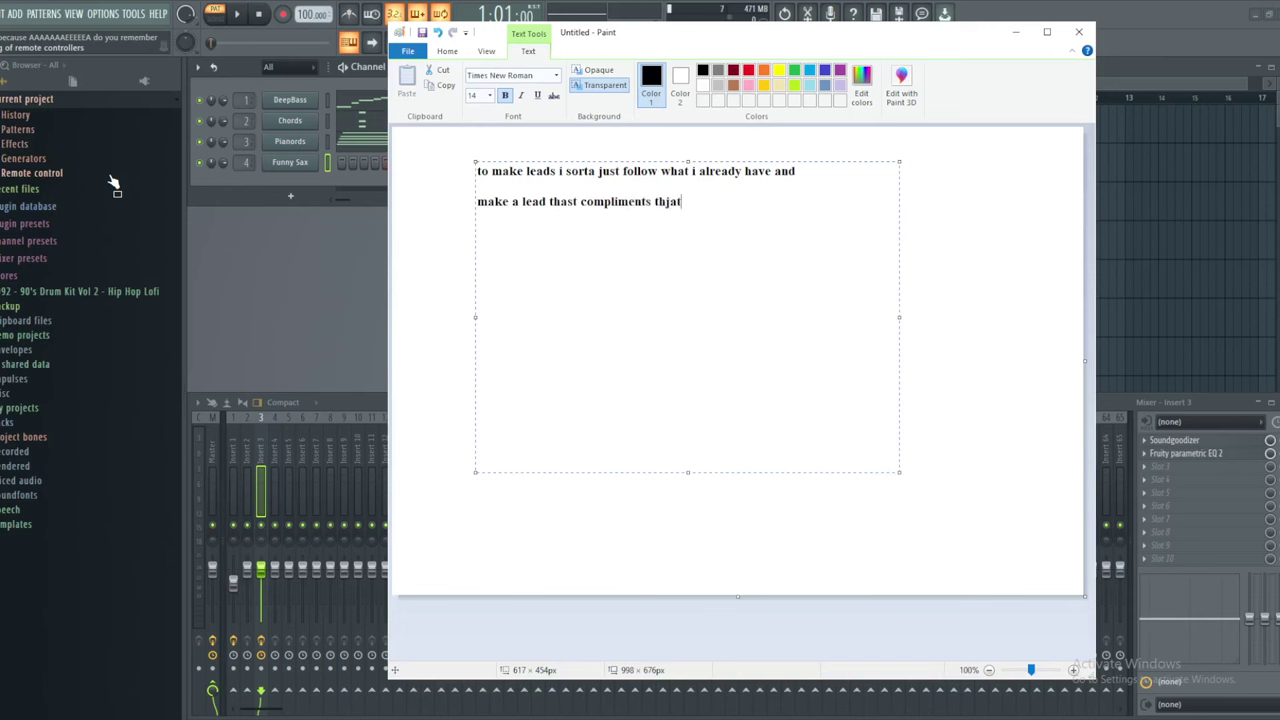
pyautogui.press('BackSpace')
pyautogui.write('at')
# Return to FL Studio, play the pattern briefly, and open the piano roll of the Funny Sax channel
pyautogui.click(304, 322)
pyautogui.press('space')
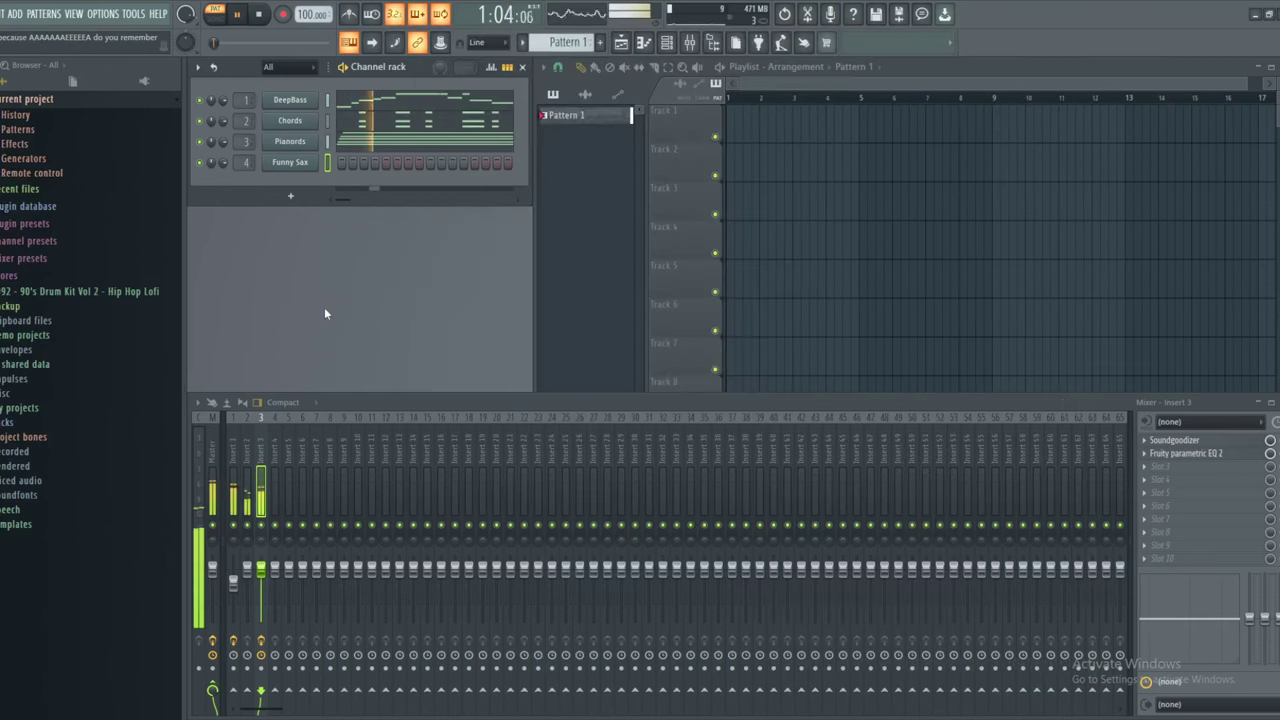
pyautogui.press('space')
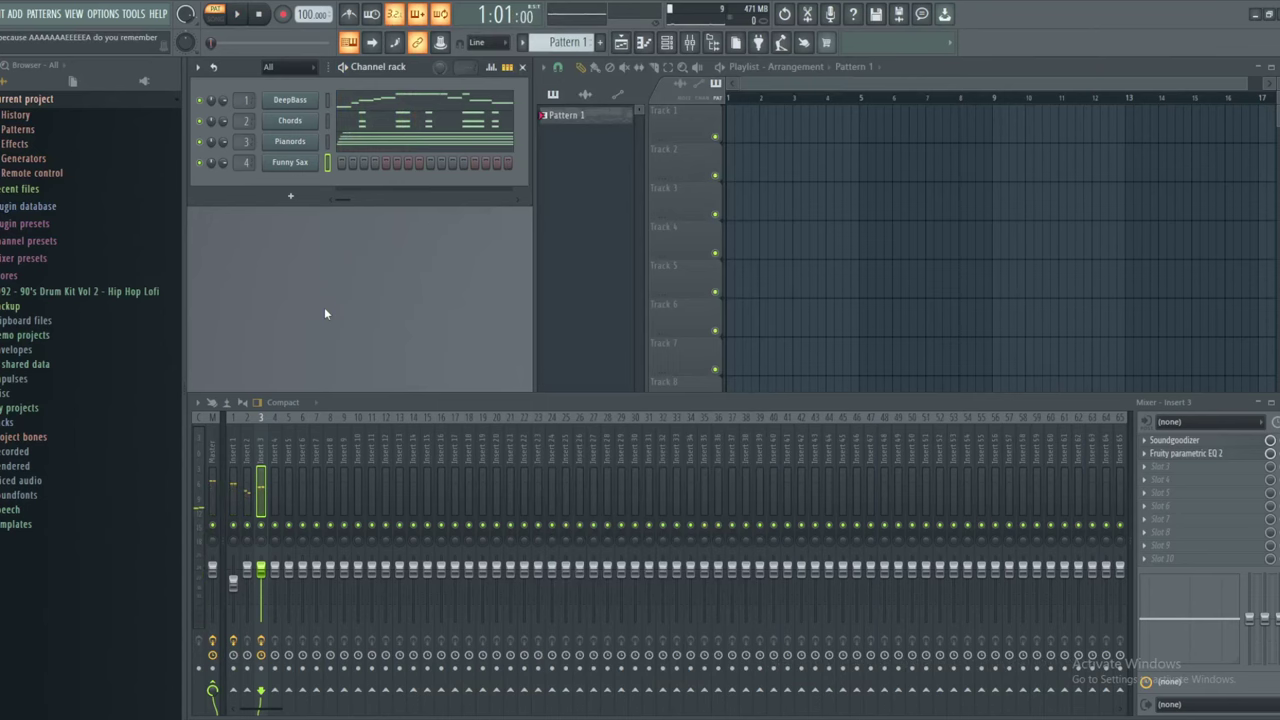
pyautogui.click(314, 162)
pyautogui.click(314, 162)
pyautogui.click(341, 164)
pyautogui.rightClick(339, 165)
pyautogui.rightClick(314, 165)
pyautogui.click(328, 164)
pyautogui.scroll(6, 252, 250)
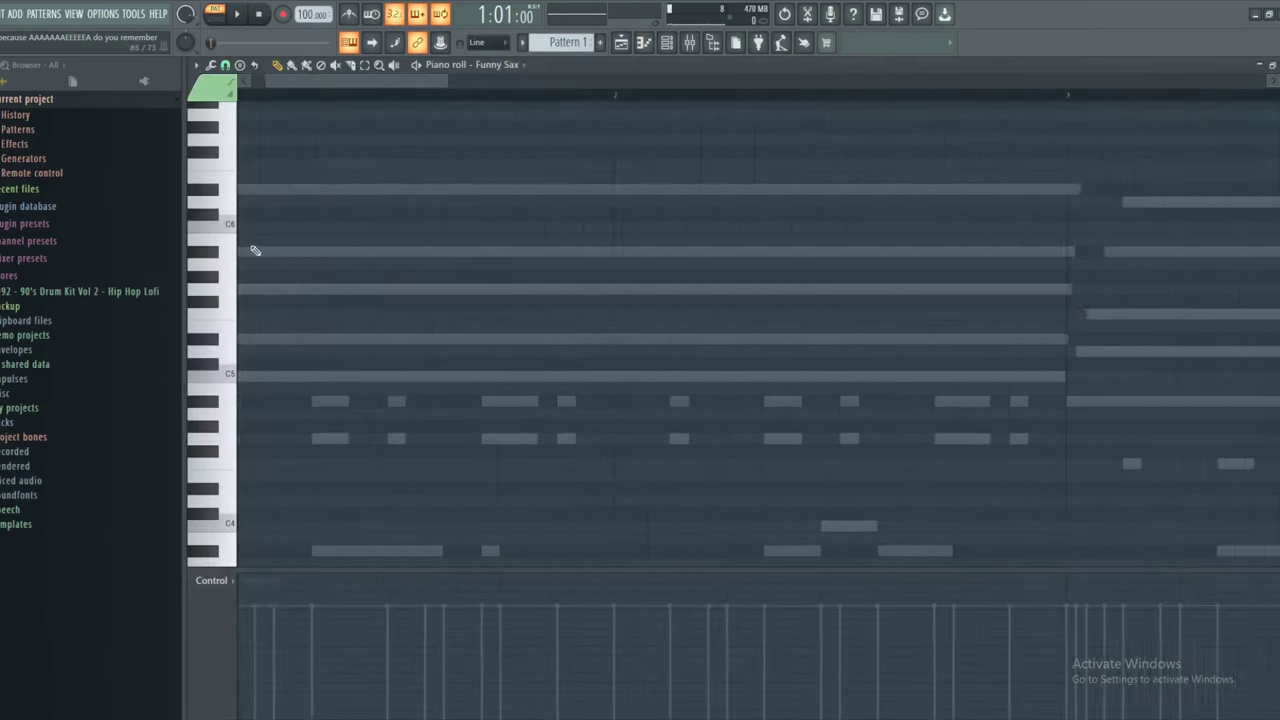
# Listen to the opening of the pattern against the ghost notes in the Funny Sax piano roll
pyautogui.press('space')
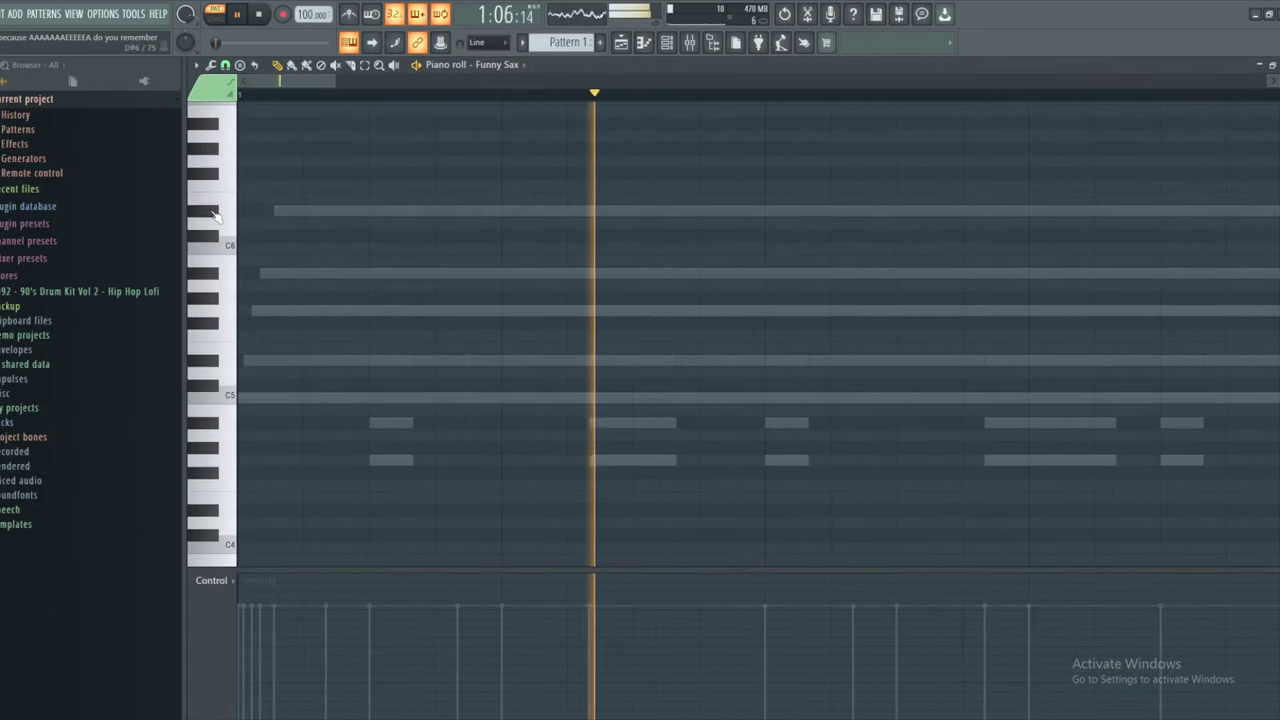
pyautogui.press('space')
pyautogui.scroll(-2, 317, 289)
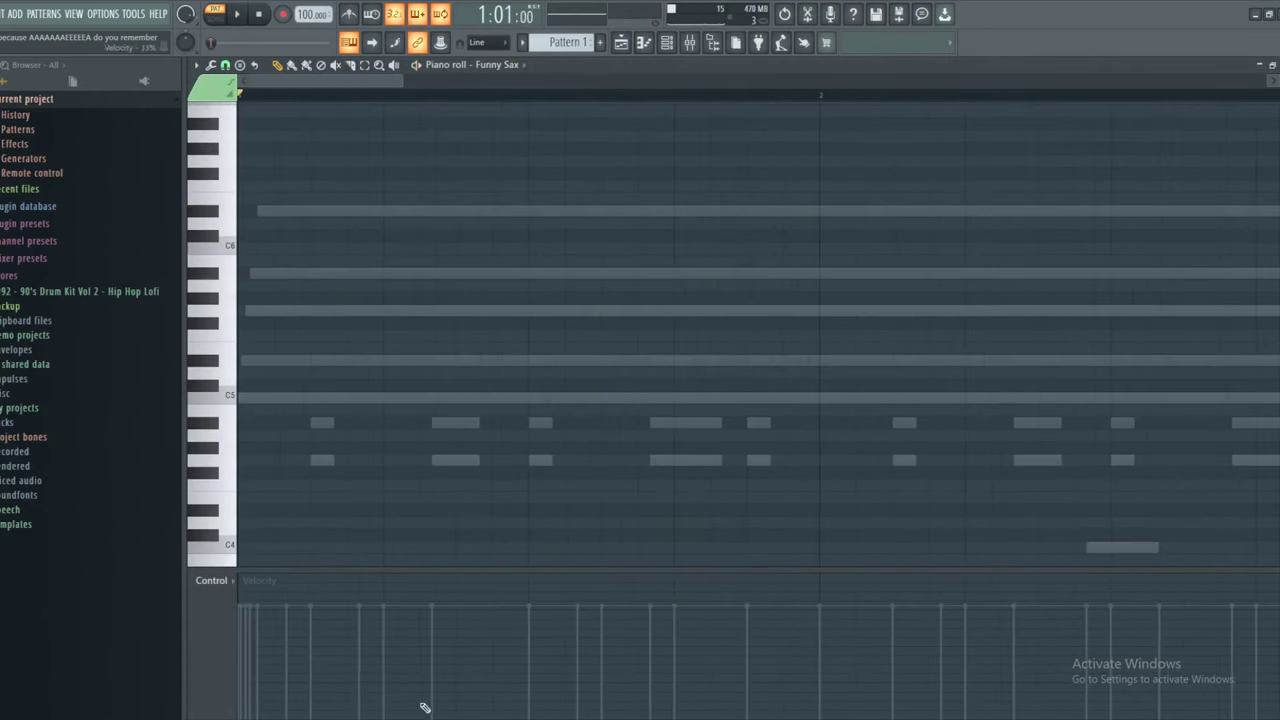
pyautogui.press('space')
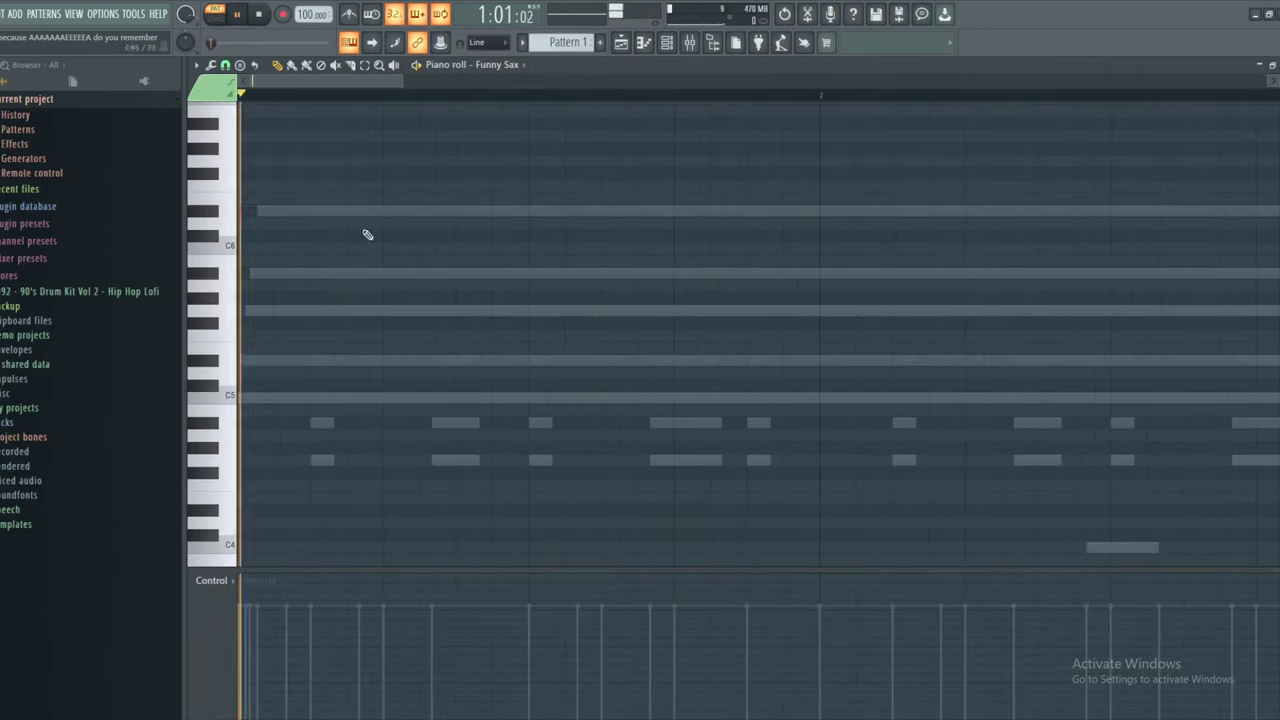
pyautogui.press('space')
# Try a long D#6 saxophone note in bar 1, slicing it at beat 2 and deleting the longer part
pyautogui.click(350, 215)
pyautogui.press('e')
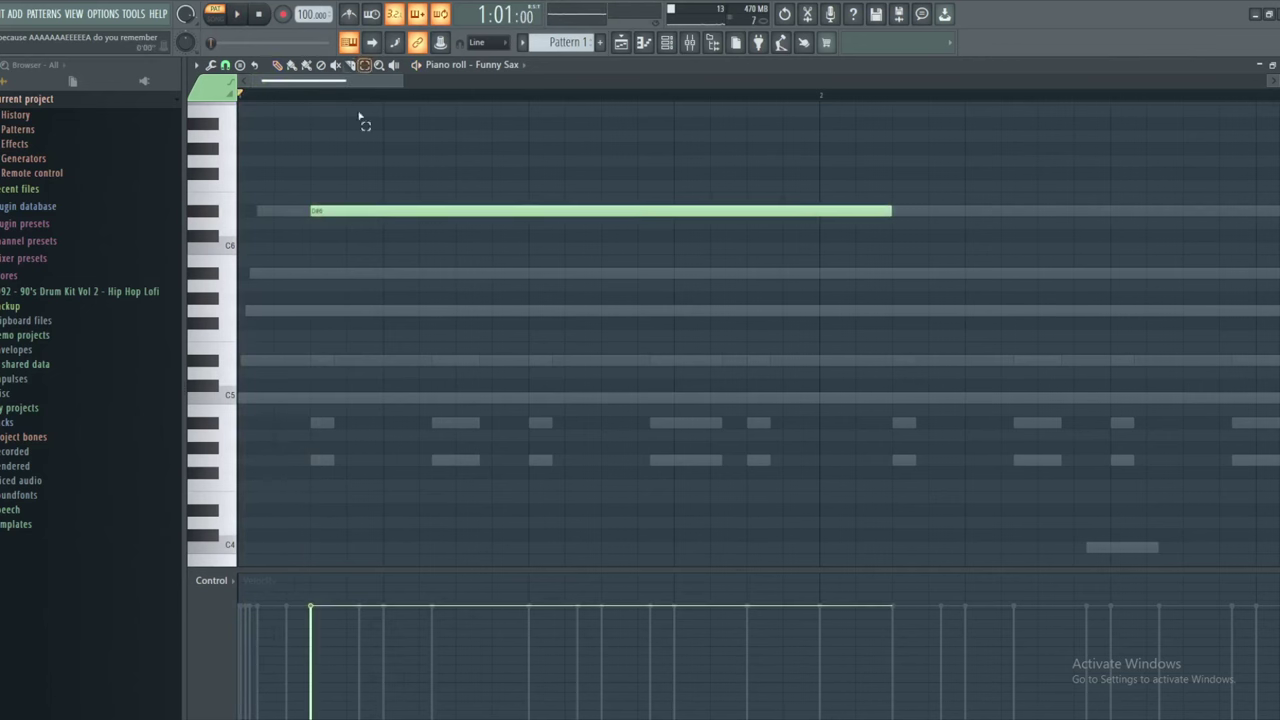
pyautogui.moveTo(389, 197); pyautogui.dragTo(393, 270)
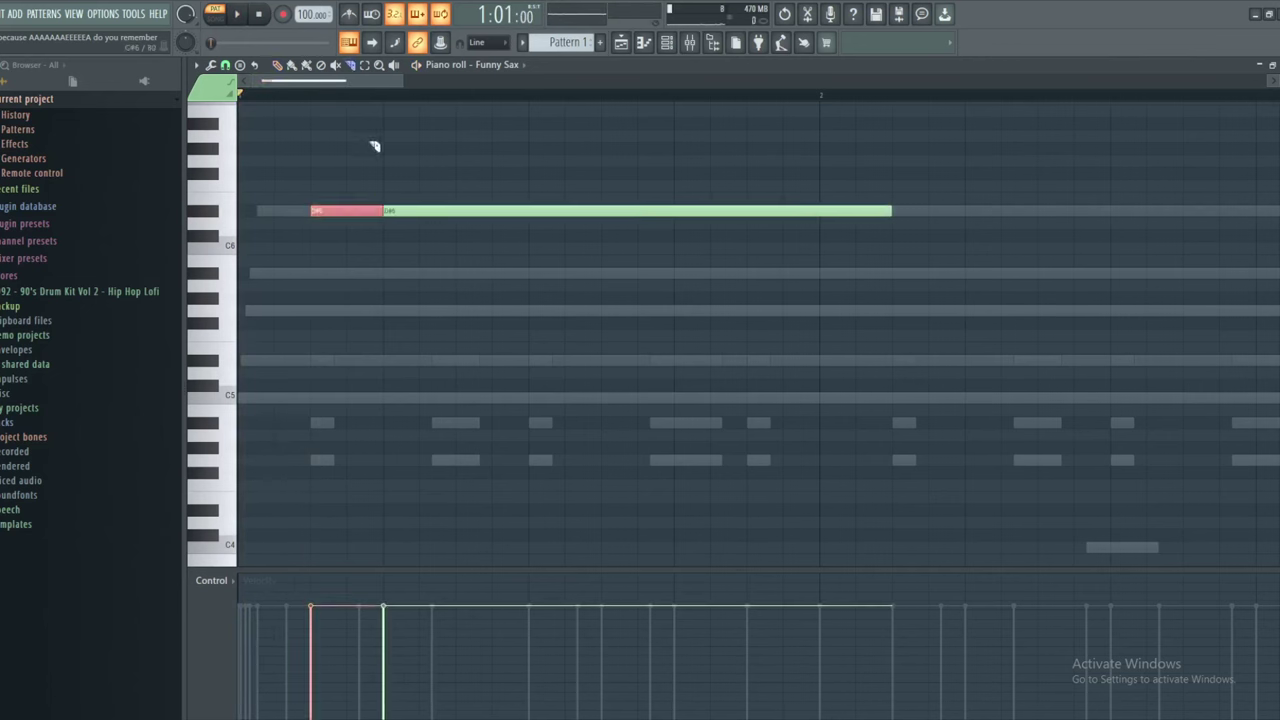
pyautogui.click(280, 67)
pyautogui.rightClick(405, 211)
# Try two separate short D#6 notes in bar 1 against the pattern, and delete them both
pyautogui.press('space')
pyautogui.press('space')
pyautogui.press('space')
pyautogui.moveTo(381, 211); pyautogui.dragTo(420, 213)
pyautogui.press('space')
pyautogui.click(362, 211)
pyautogui.press('space')
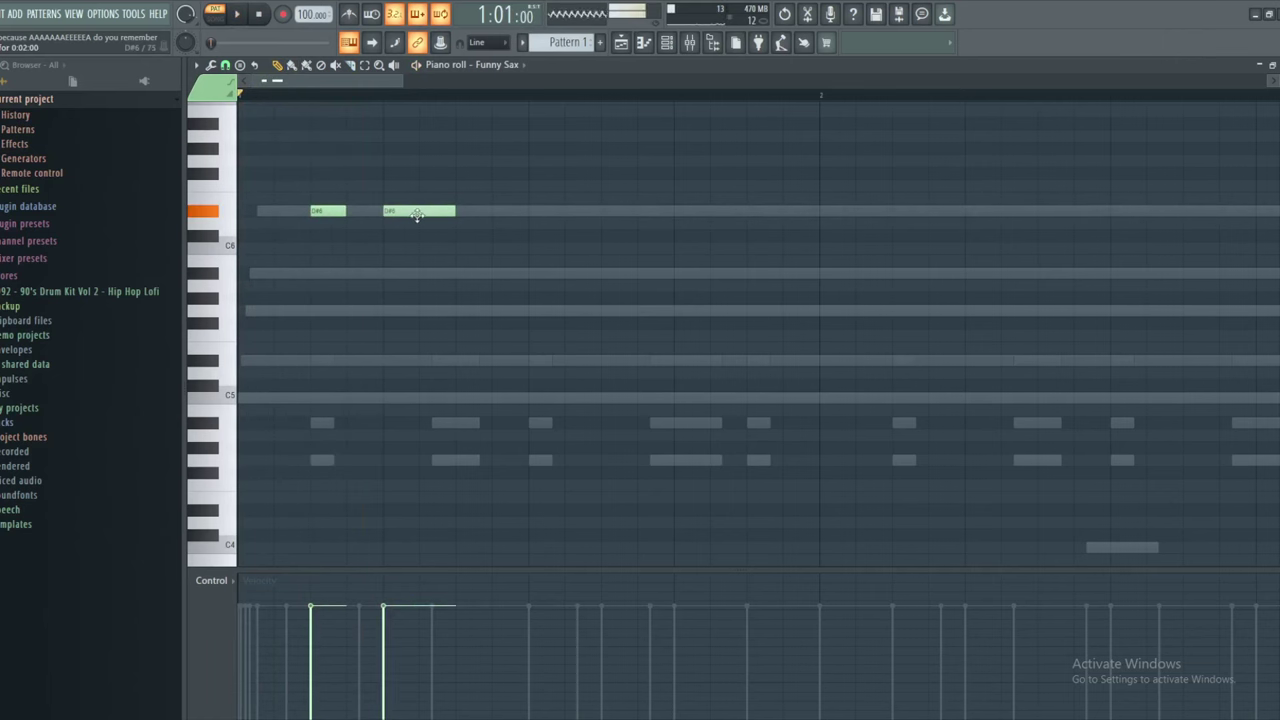
pyautogui.press('space')
pyautogui.rightClick(420, 213)
pyautogui.rightClick(328, 212)
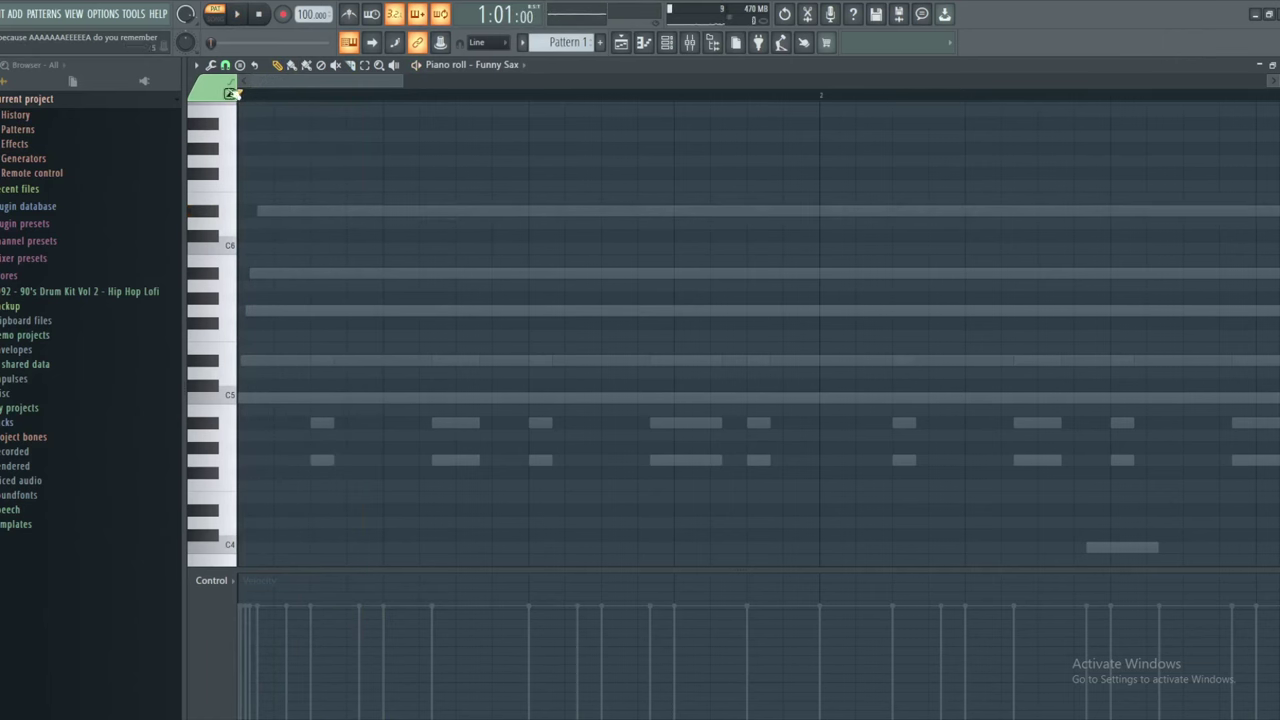
# Set the piano roll snap to 1/6 beat and test the placement of a first D#6 note in bar 1
pyautogui.click(225, 65)
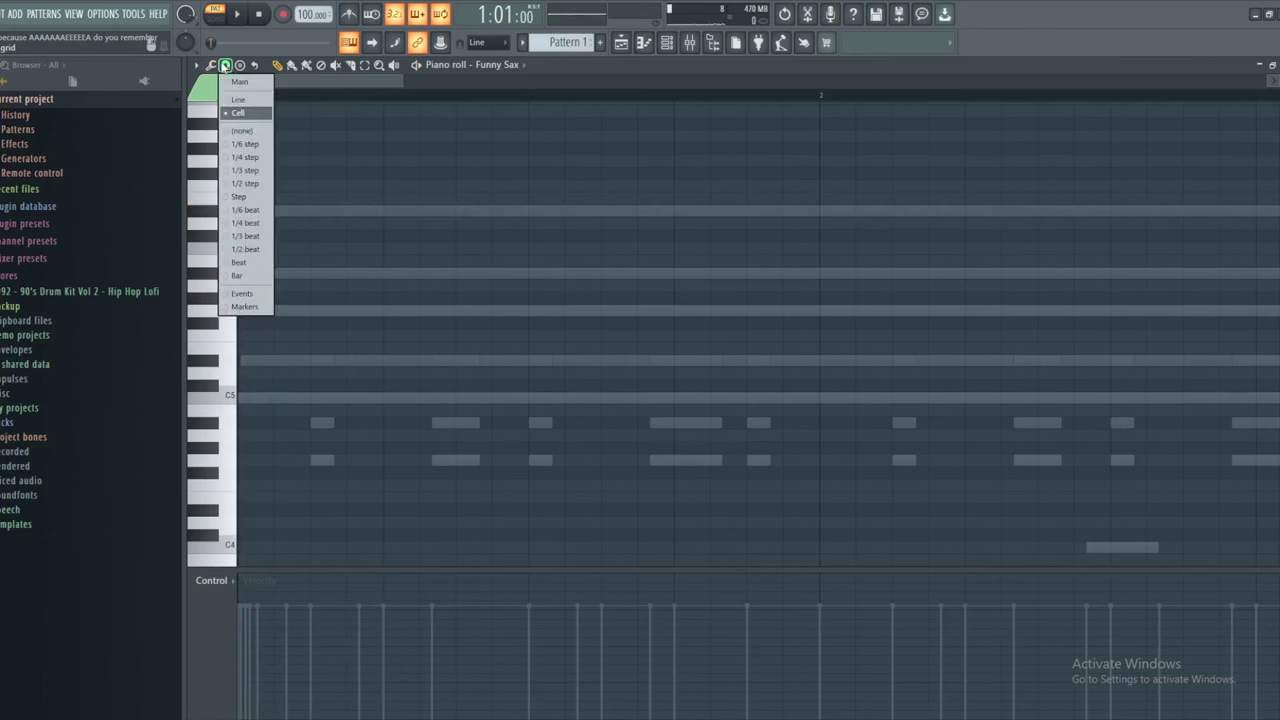
pyautogui.click(264, 211)
pyautogui.press('space')
pyautogui.press('space')
pyautogui.click(303, 212)
pyautogui.press('space')
pyautogui.press('space')
pyautogui.rightClick(323, 212)
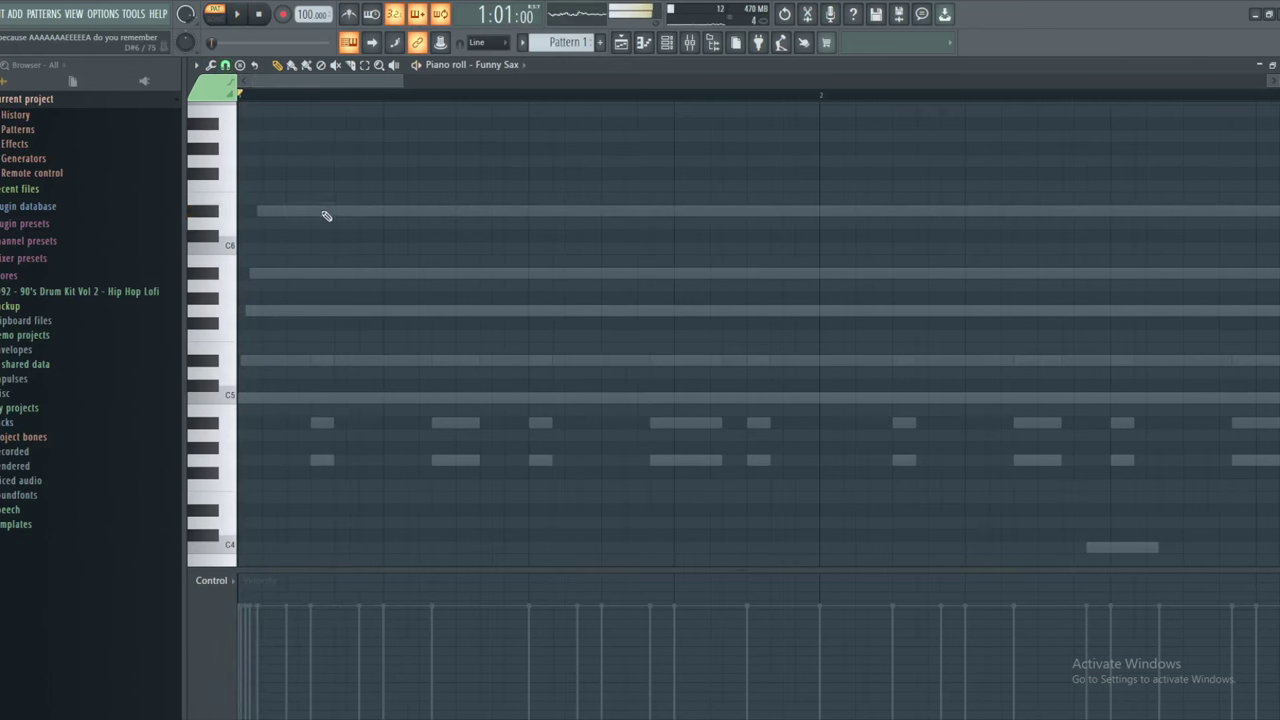
pyautogui.press('space')
# Place two adjoining D#6 notes of equal length from the middle of beat 1, auditioning their timing with the pattern
pyautogui.click(322, 212)
pyautogui.press('space')
pyautogui.press('space')
pyautogui.press('space')
pyautogui.moveTo(379, 212); pyautogui.dragTo(361, 212)
pyautogui.press('space')
pyautogui.click(367, 212)
pyautogui.press('space')
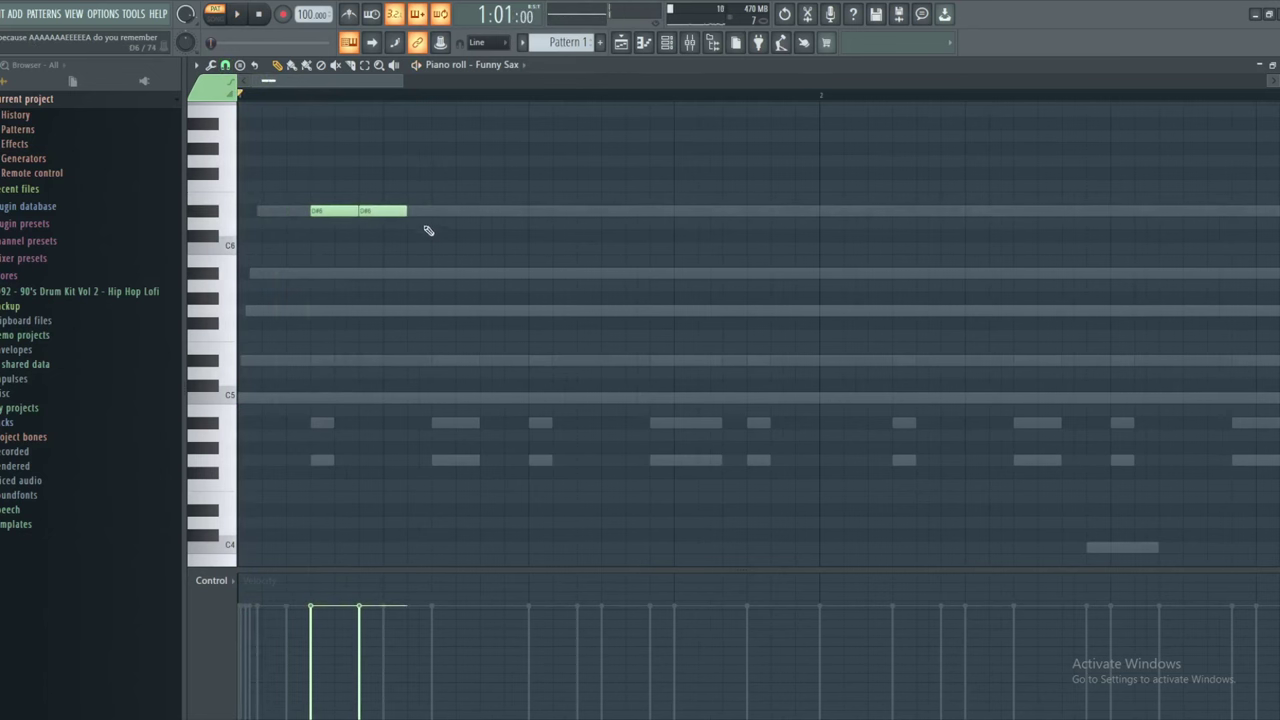
# Add a third D#6 note starting at beat 2 and shorten the second note to meet it
pyautogui.click(428, 211)
pyautogui.press('space')
pyautogui.press('space')
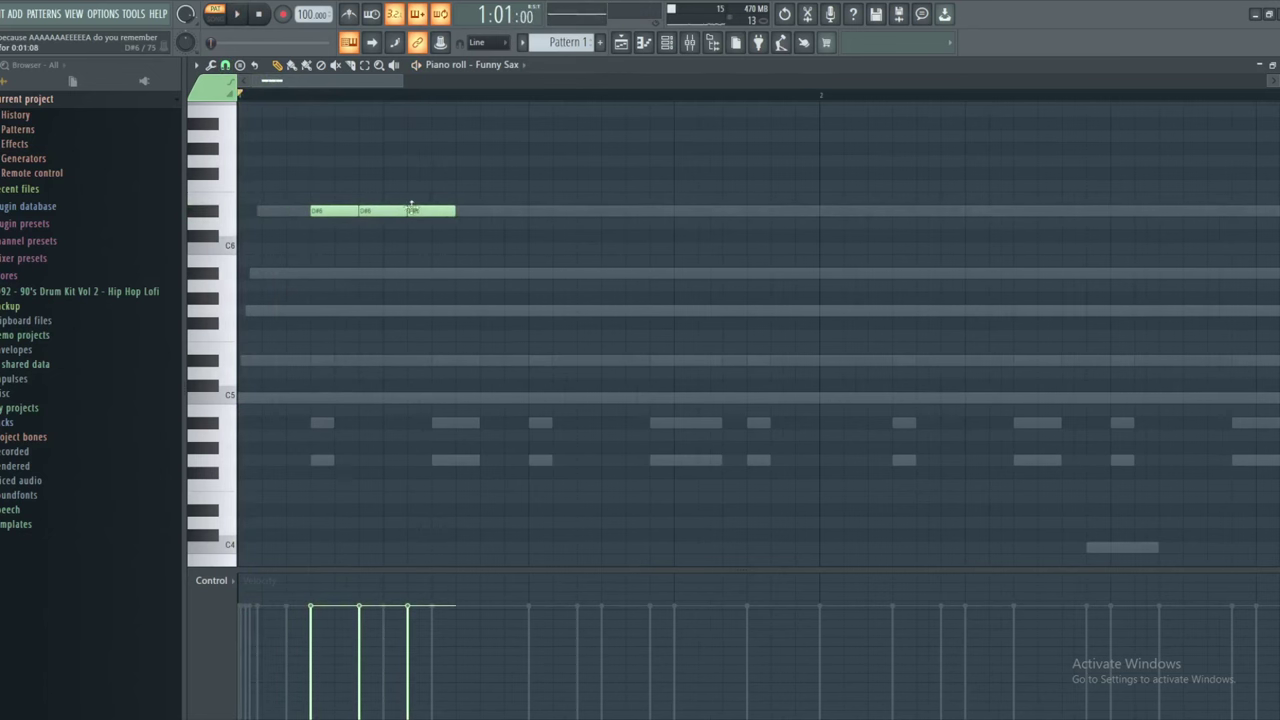
pyautogui.moveTo(404, 210)
pyautogui.mouseDown()
pyautogui.moveTo(379, 211)
pyautogui.moveTo(405, 210)
pyautogui.mouseUp()
pyautogui.press('space')
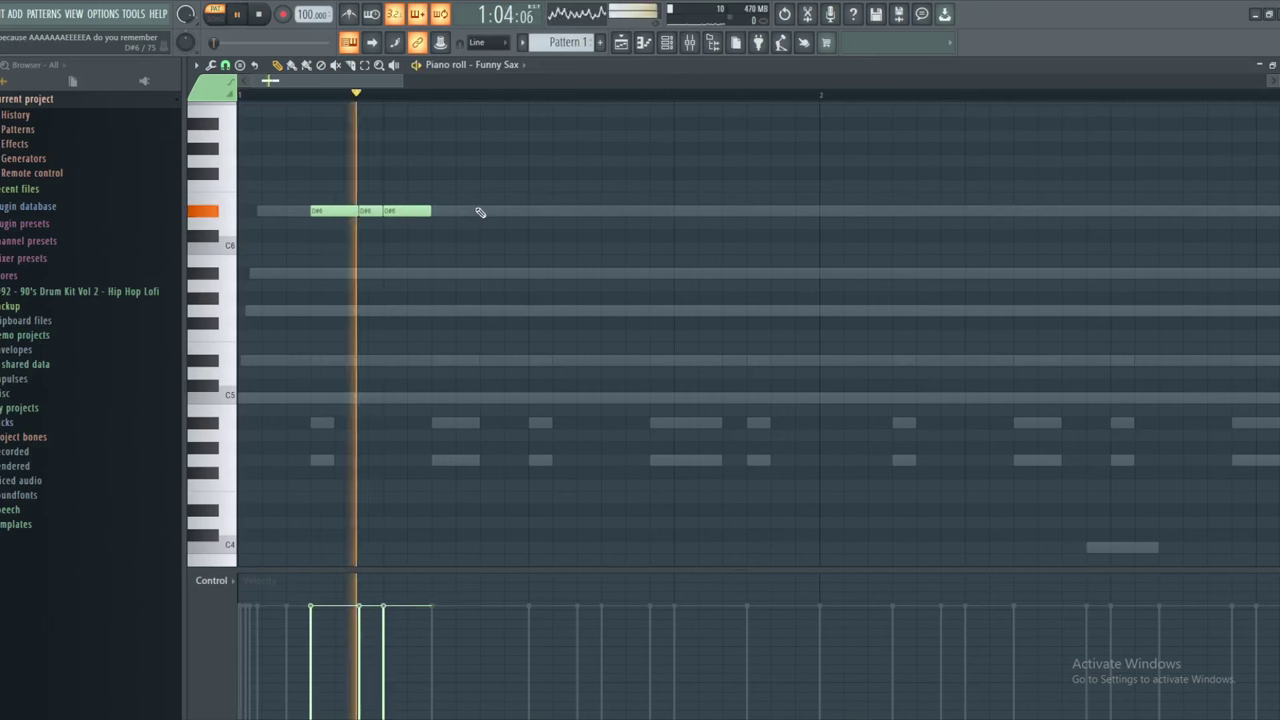
# Add a fourth D#6 note directly after the third, and try two longer D#6 notes following it during playback
pyautogui.click(480, 211)
pyautogui.moveTo(500, 211); pyautogui.dragTo(476, 213)
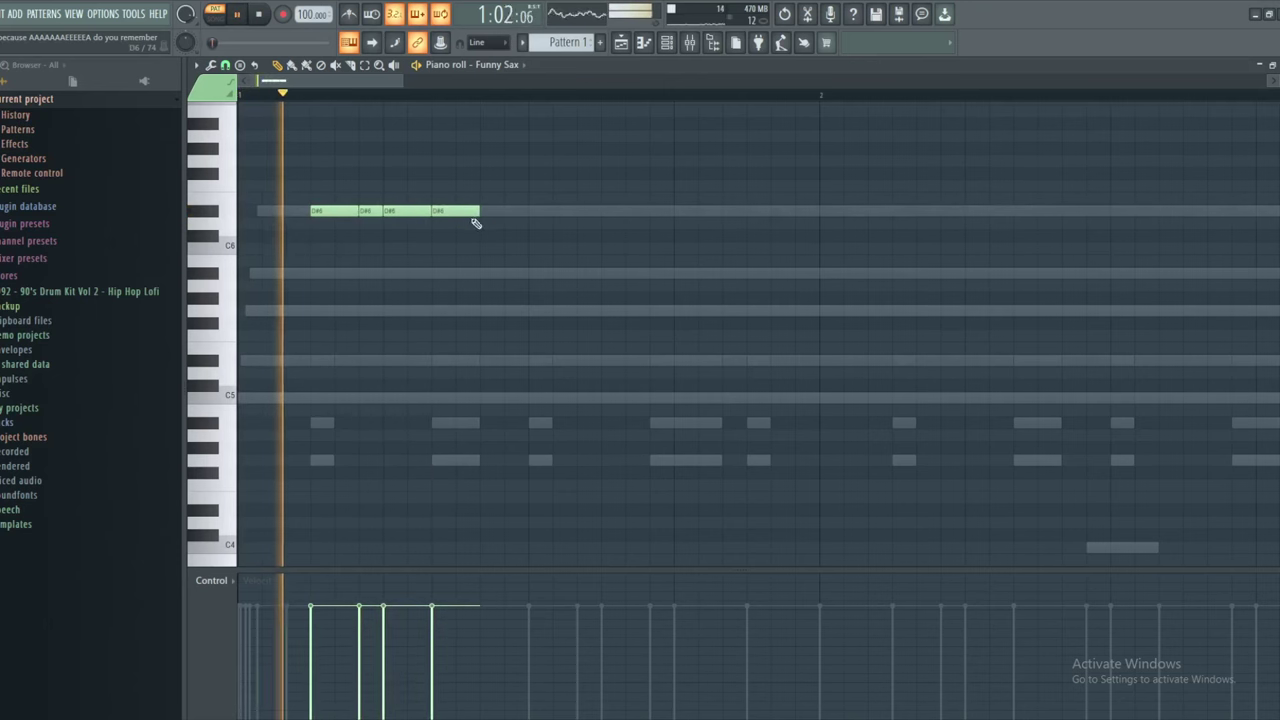
pyautogui.click(536, 212)
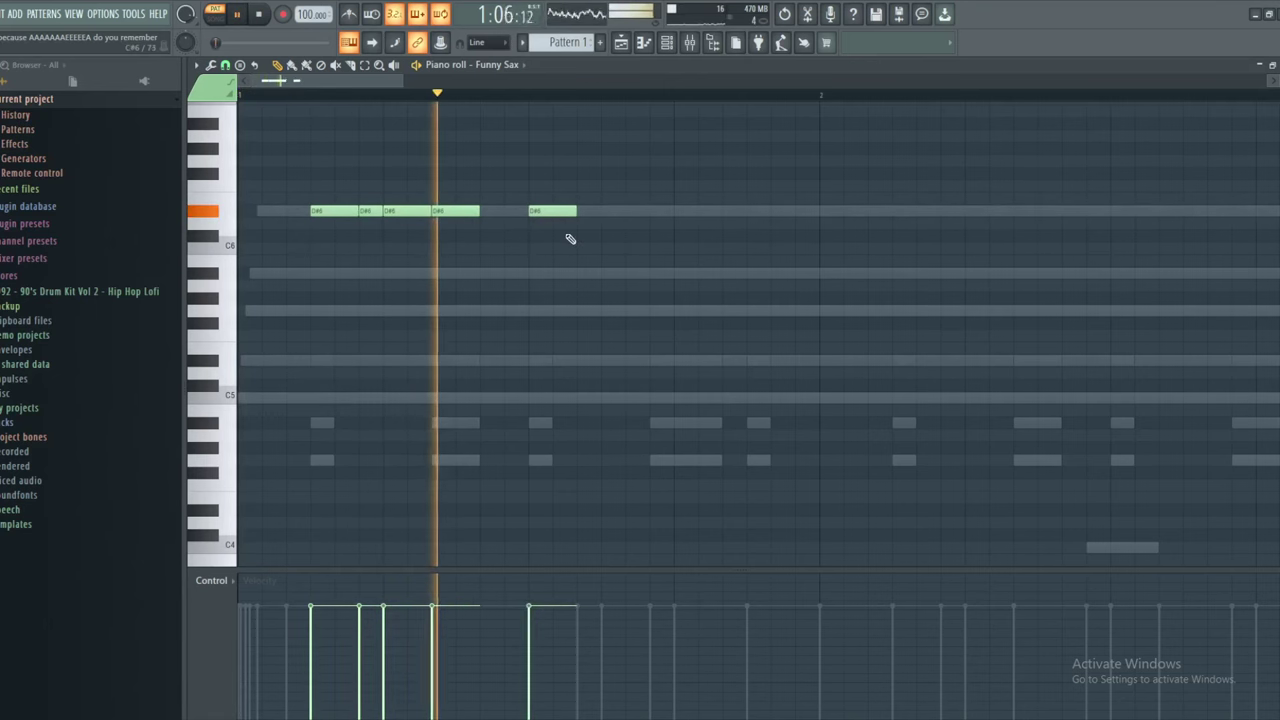
pyautogui.moveTo(532, 211); pyautogui.dragTo(578, 213)
pyautogui.click(546, 212)
pyautogui.rightClick(557, 213)
pyautogui.click(610, 215)
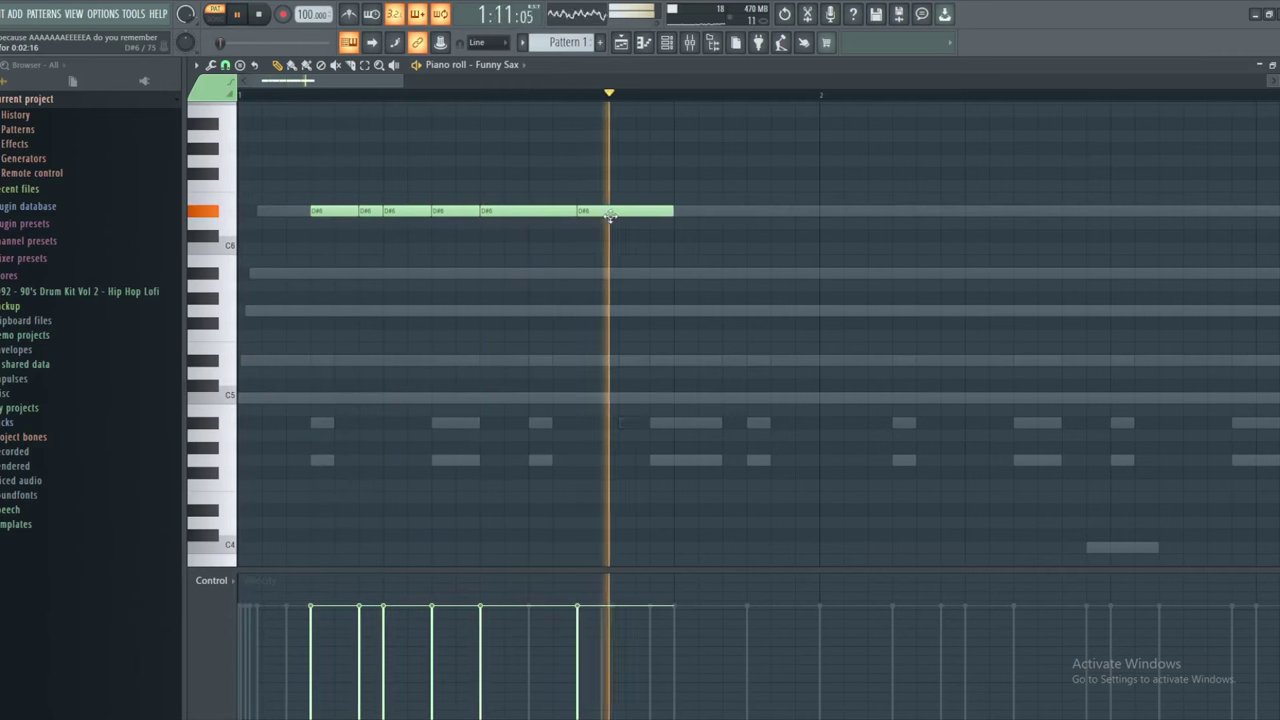
# Lengthen the fourth D#6 note and replace the two after it with adjoining D#6 notes, extending the last to the end of bar 1
pyautogui.rightClick(500, 212)
pyautogui.moveTo(480, 213); pyautogui.dragTo(506, 214)
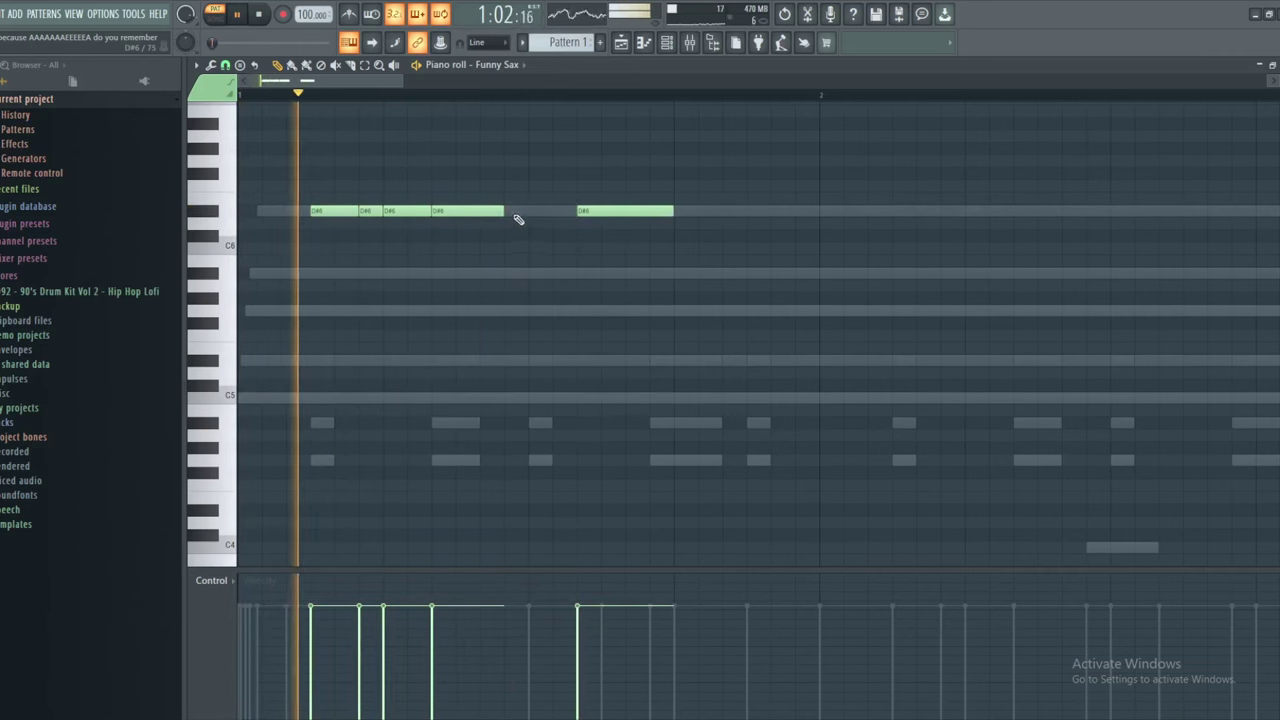
pyautogui.click(517, 212)
pyautogui.rightClick(585, 212)
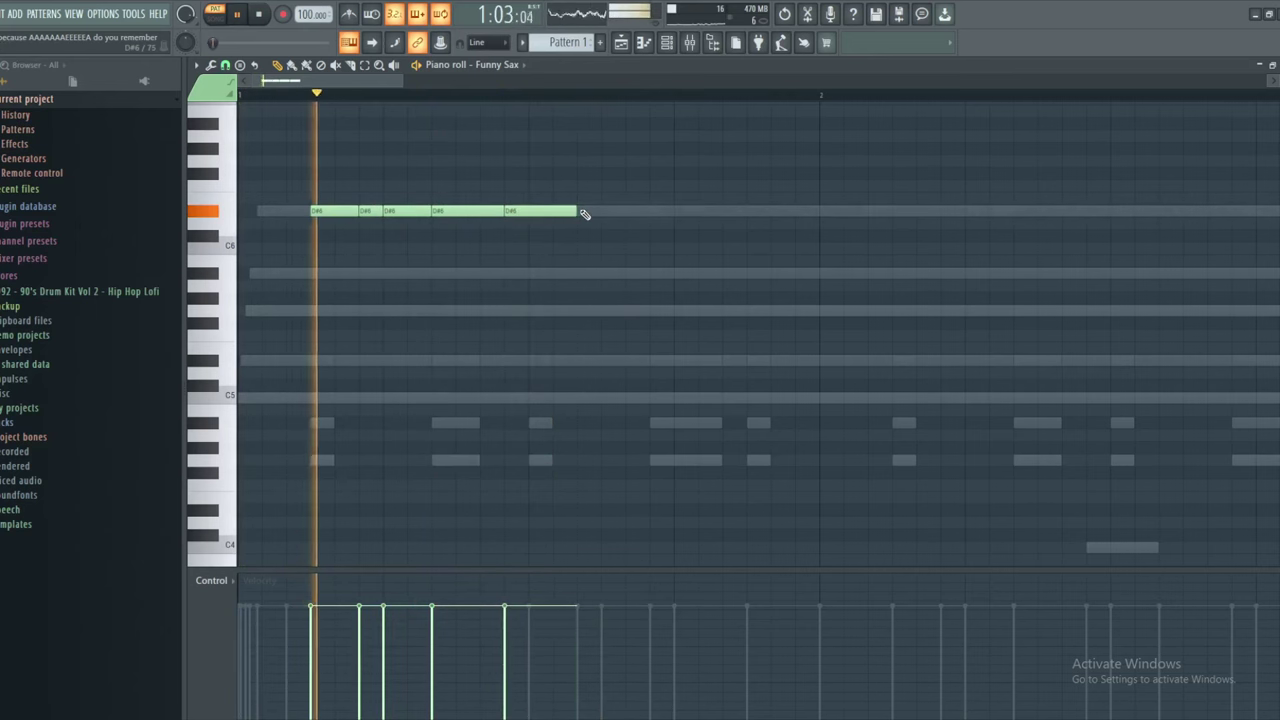
pyautogui.click(611, 211)
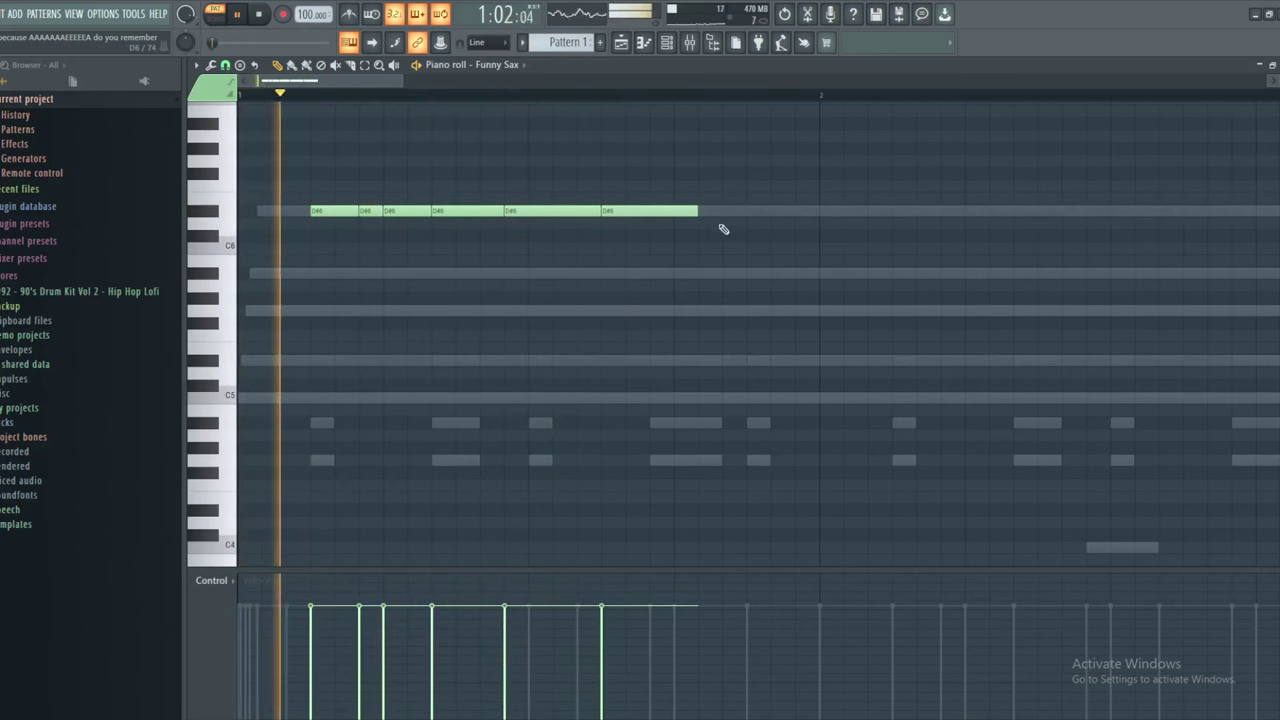
pyautogui.moveTo(697, 211); pyautogui.dragTo(821, 212)
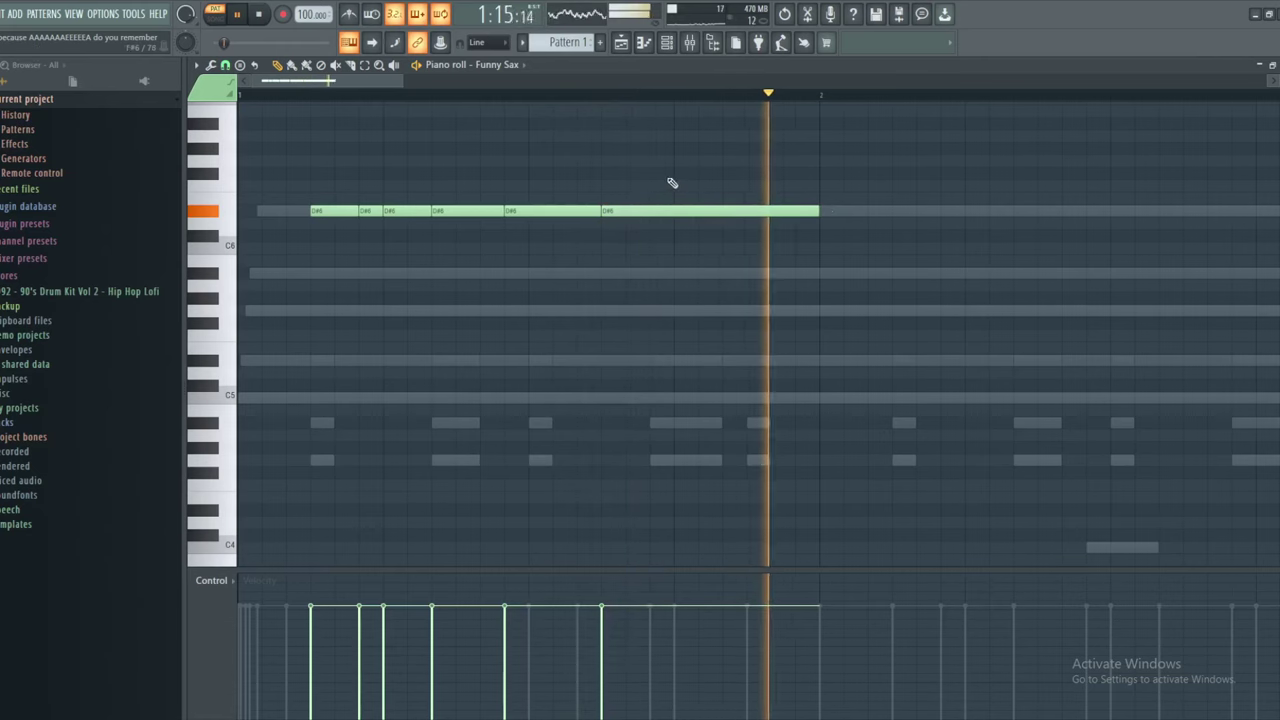
pyautogui.press('space')
# Switch to Paint and replace the explanation about making leads with new text
pyautogui.hotkey('alt', 'Tab')
pyautogui.moveTo(695, 249); pyautogui.dragTo(259, 88)
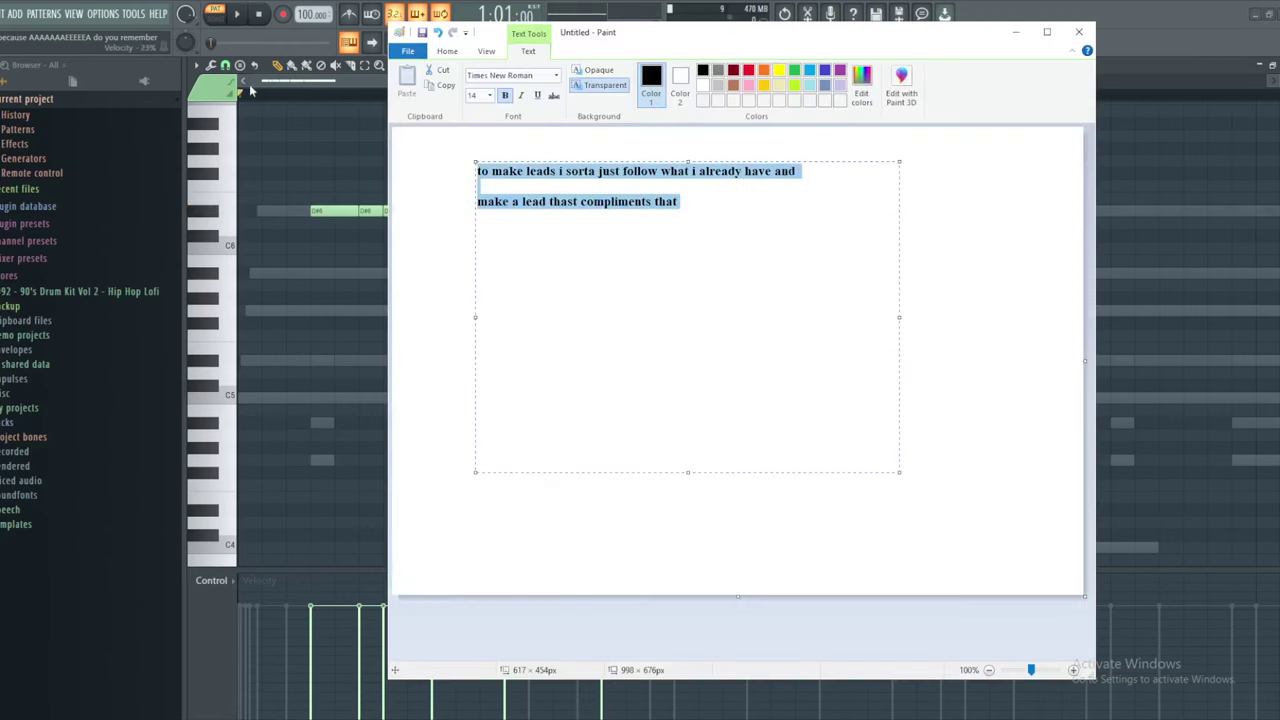
pyautogui.write('f')
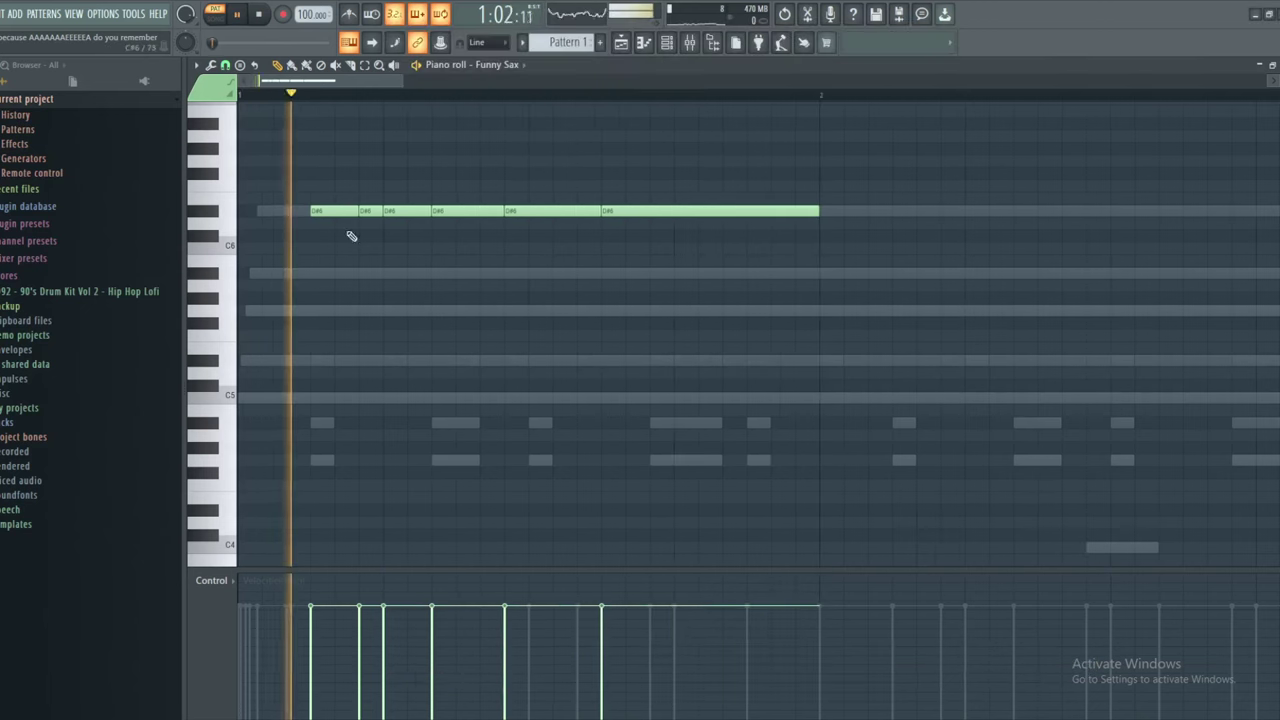
# Delete all the D#6 saxophone notes to hear the pattern without them, and undo the deletion
pyautogui.scroll(3, 351, 234)
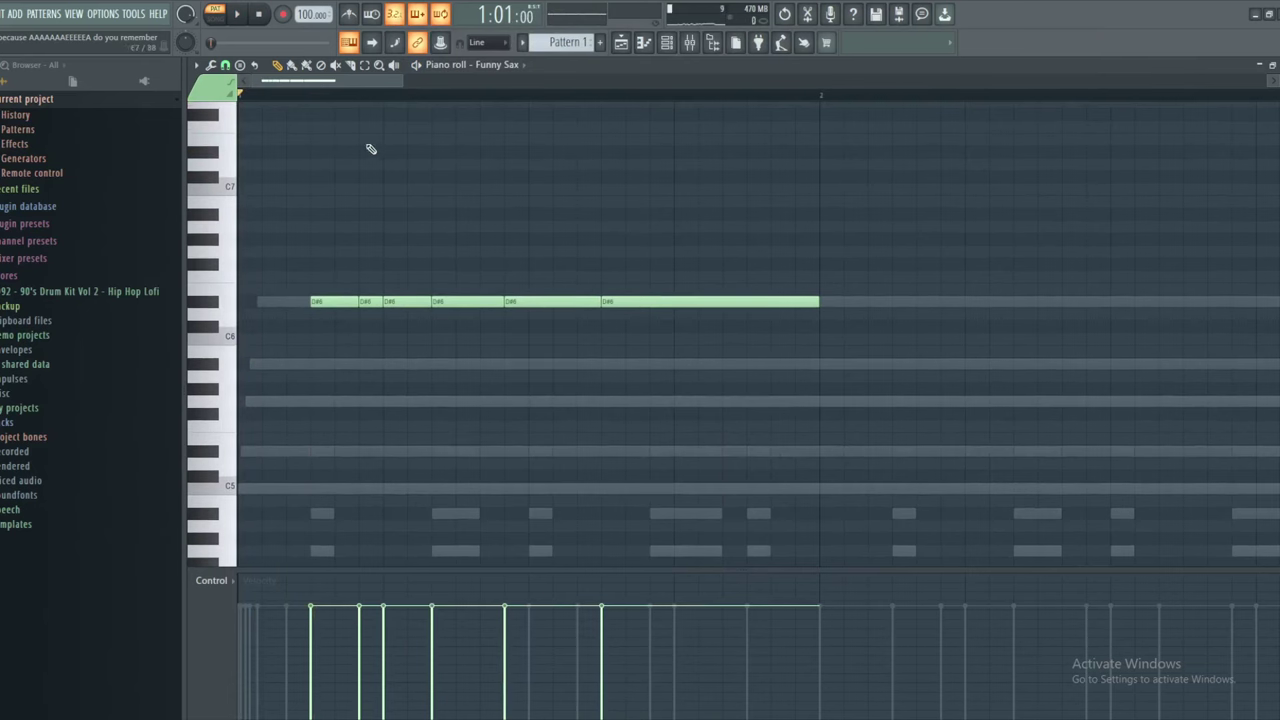
pyautogui.moveTo(323, 234); pyautogui.dragTo(908, 480)
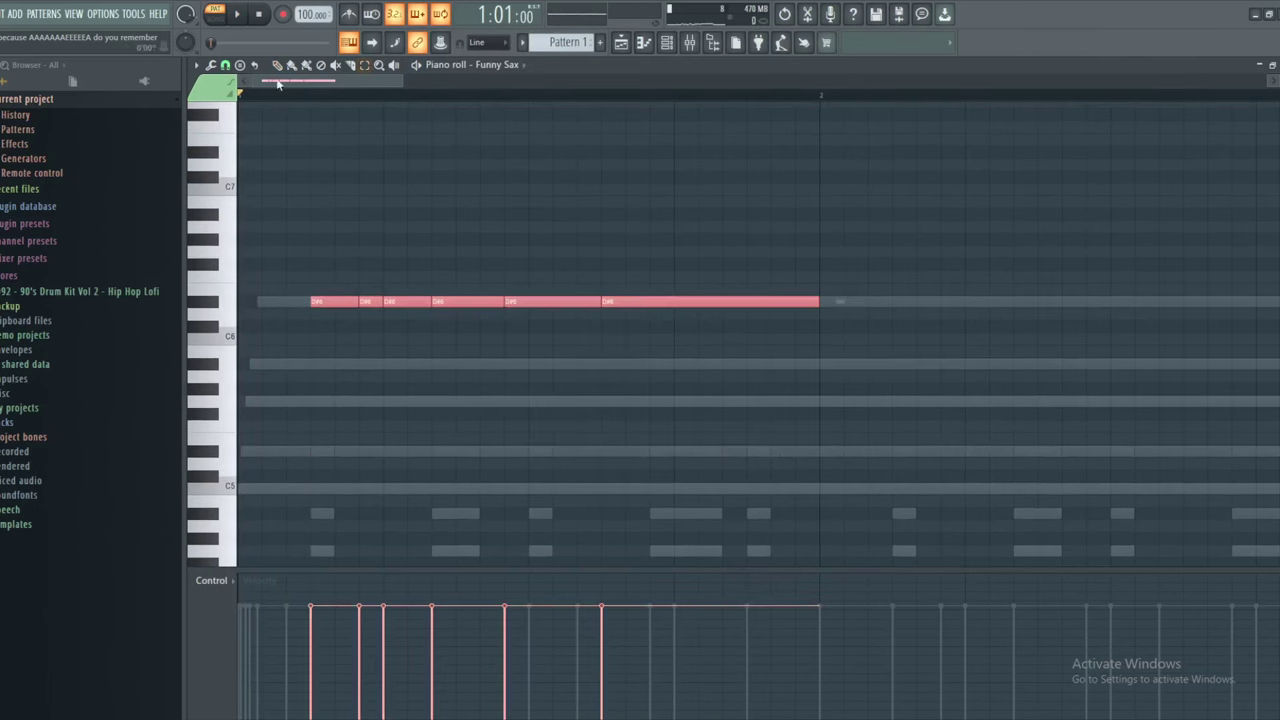
pyautogui.press('Delete')
pyautogui.press('space')
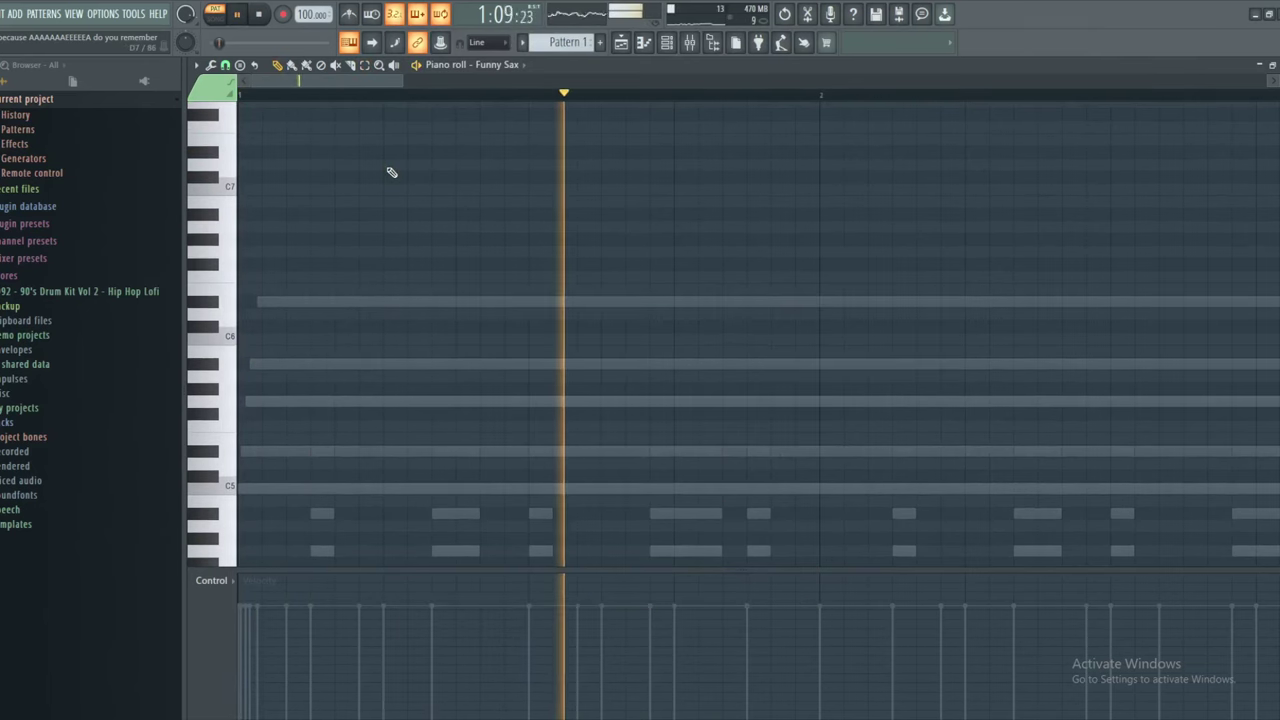
pyautogui.press('space')
pyautogui.hotkey('ctrl', 'z')
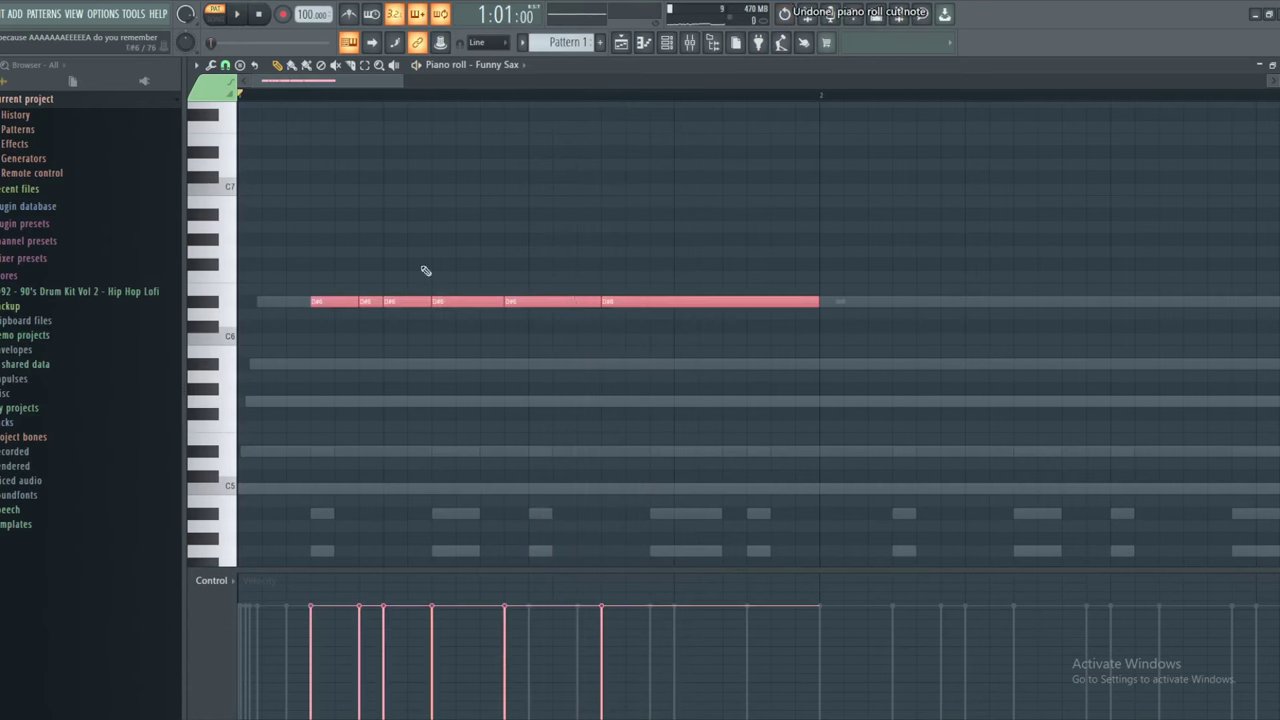
# Deselect the saxophone notes and try the first one at F5
pyautogui.keyDown('ctrl'); pyautogui.click(424, 269); pyautogui.keyUp('ctrl')
pyautogui.moveTo(344, 302); pyautogui.dragTo(340, 386)
pyautogui.moveTo(340, 407); pyautogui.dragTo(340, 430)
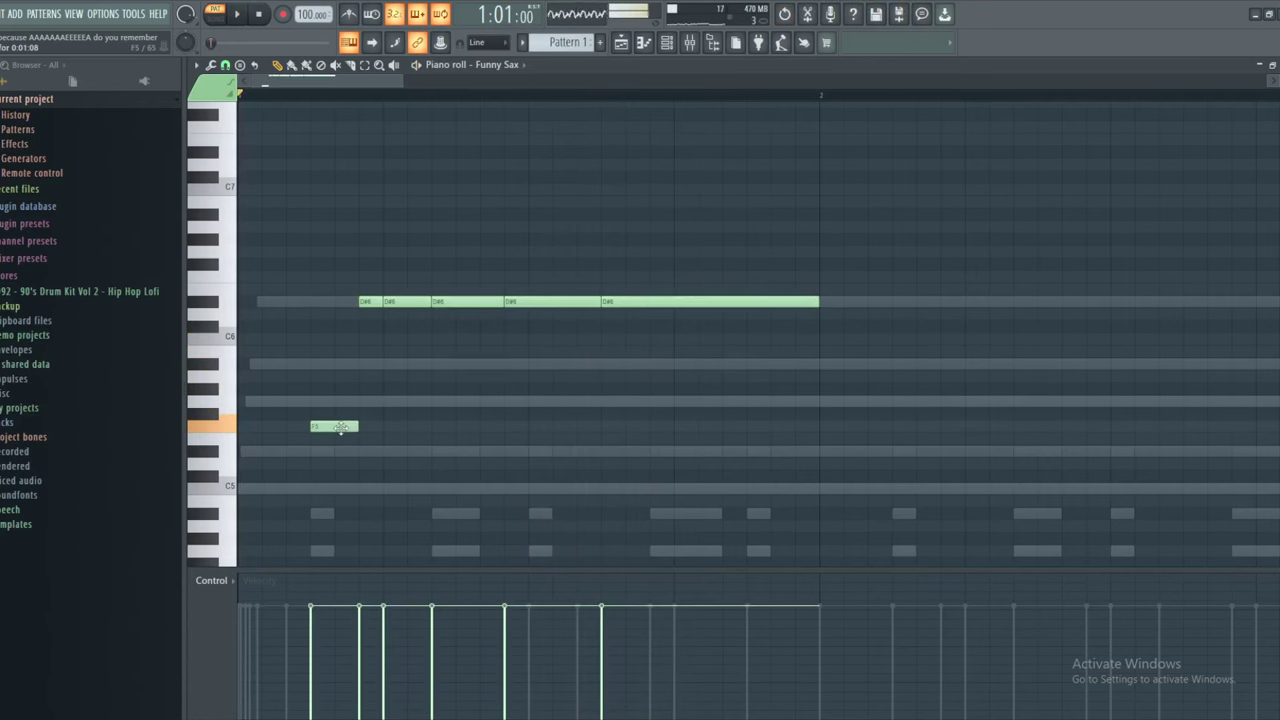
# Lower the saxophone's mixer volume on Insert 4 to 83% (-4.1 dB) and check the balance during playback
pyautogui.click(1279, 65)
pyautogui.press('space')
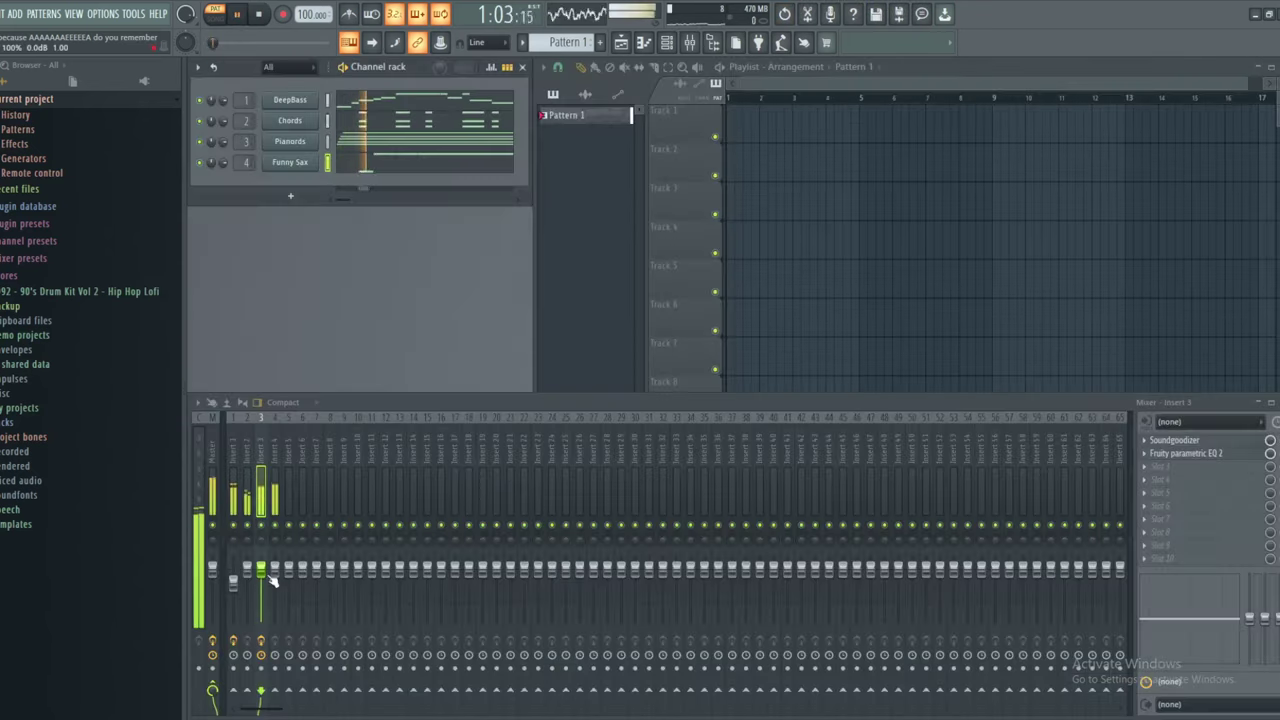
pyautogui.press('space')
pyautogui.moveTo(275, 572); pyautogui.dragTo(275, 584)
pyautogui.press('space')
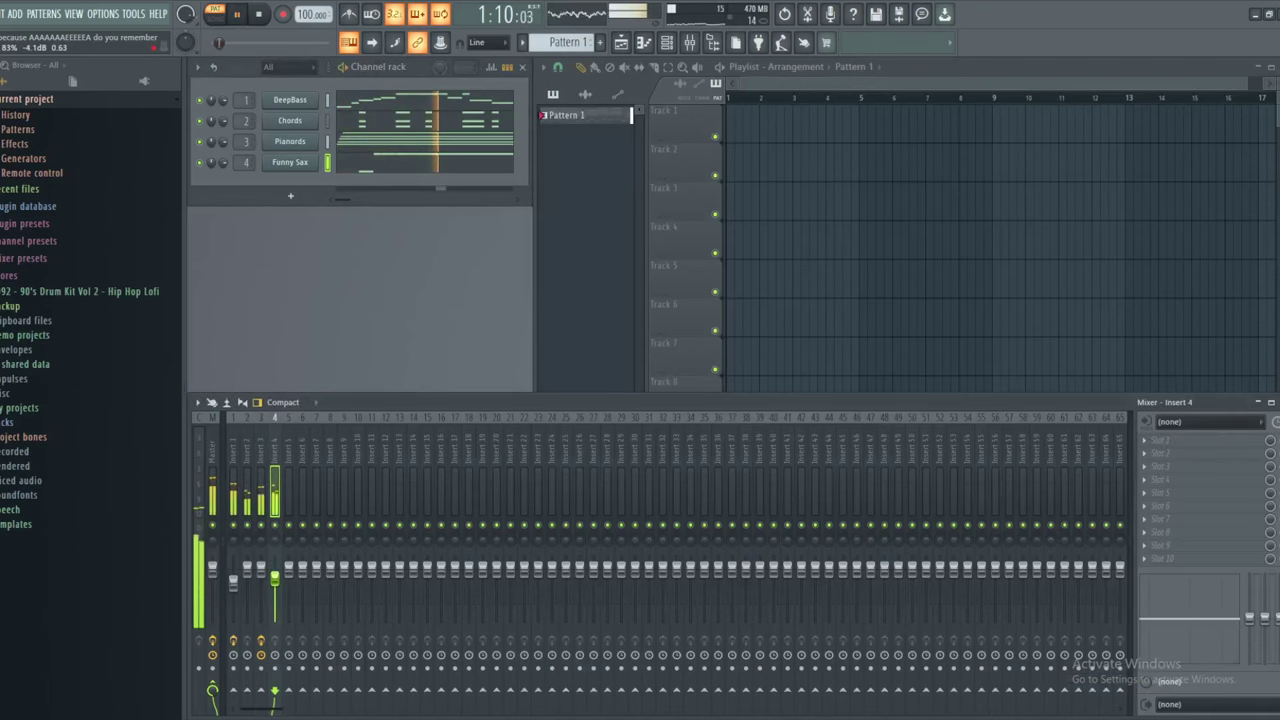
pyautogui.press('space')
# Reopen the Funny Sax piano roll and set the first four notes to D#5, G5, G#5 and A#5, checking them in playback
pyautogui.rightClick(312, 166)
pyautogui.click(340, 163)
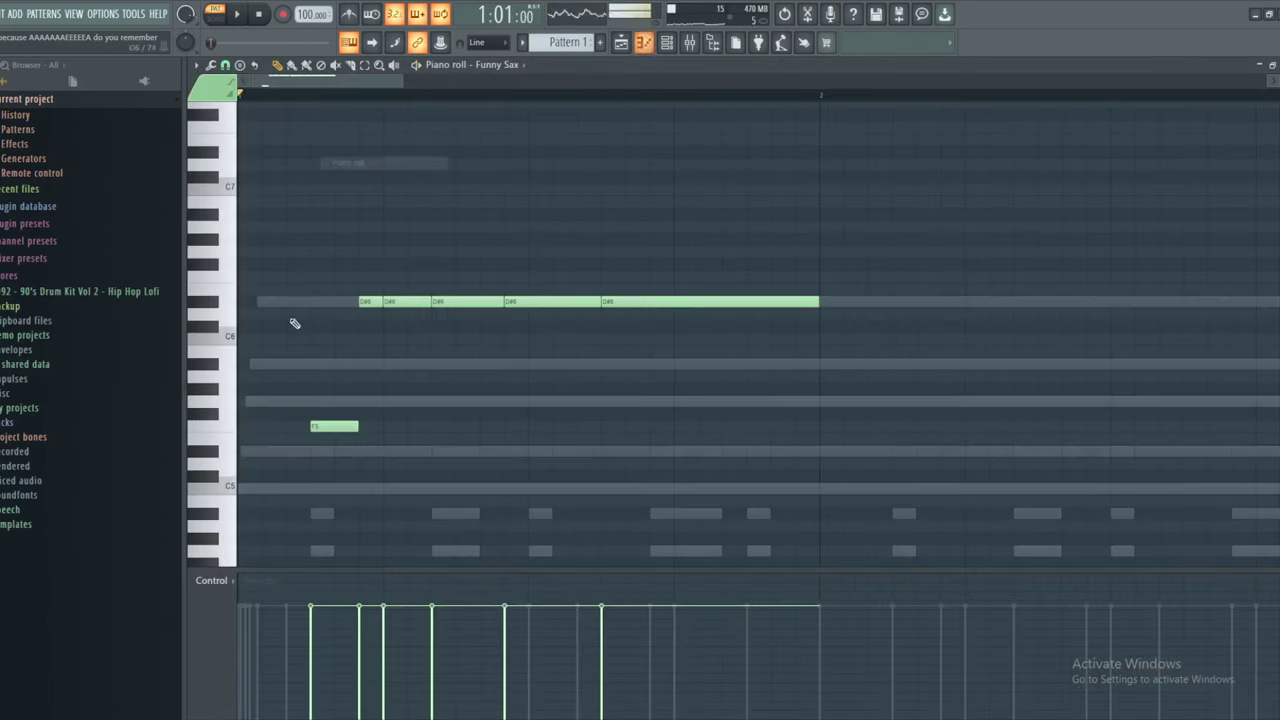
pyautogui.moveTo(363, 411); pyautogui.dragTo(367, 446)
pyautogui.moveTo(422, 286); pyautogui.dragTo(422, 385)
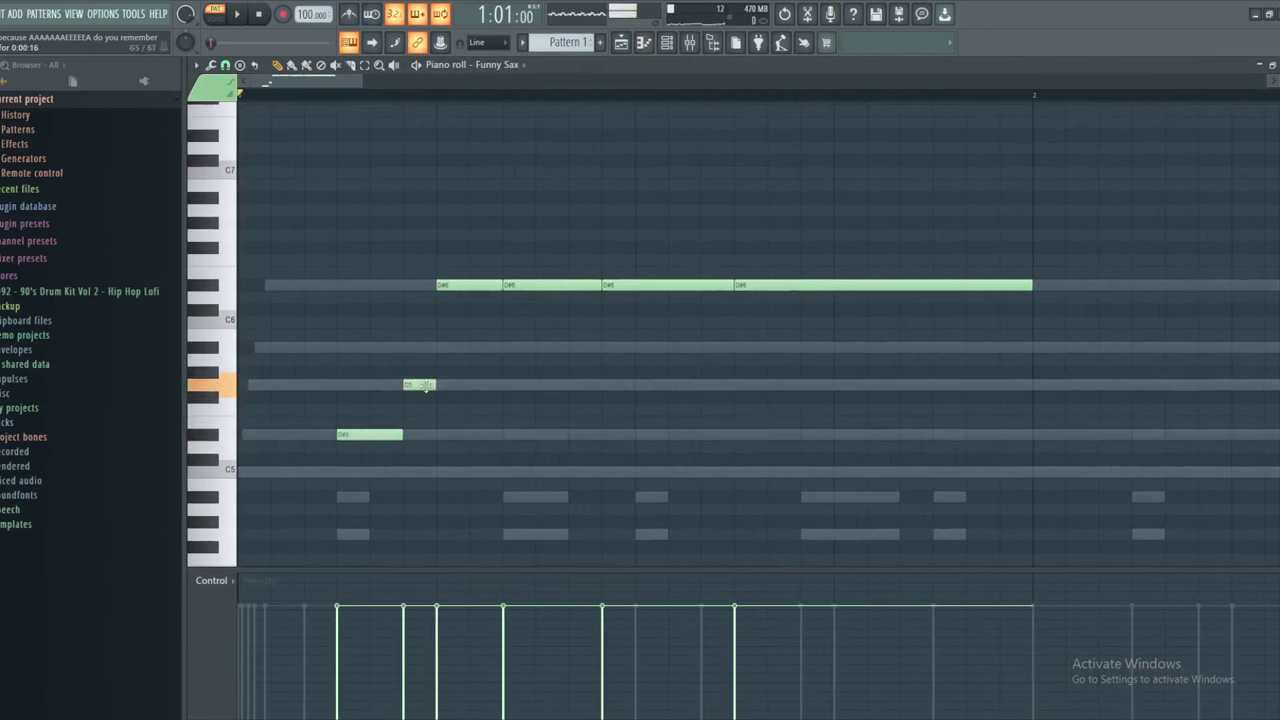
pyautogui.moveTo(468, 286); pyautogui.dragTo(466, 372)
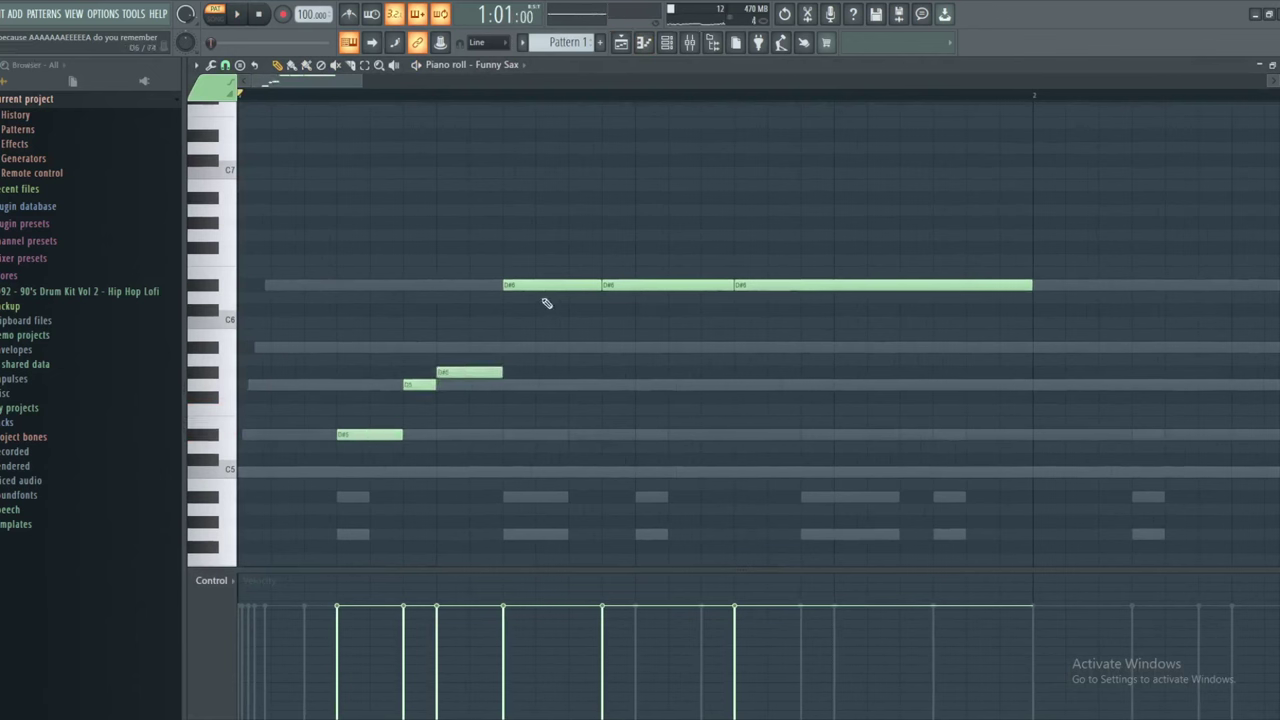
pyautogui.moveTo(541, 286); pyautogui.dragTo(541, 347)
pyautogui.press('space')
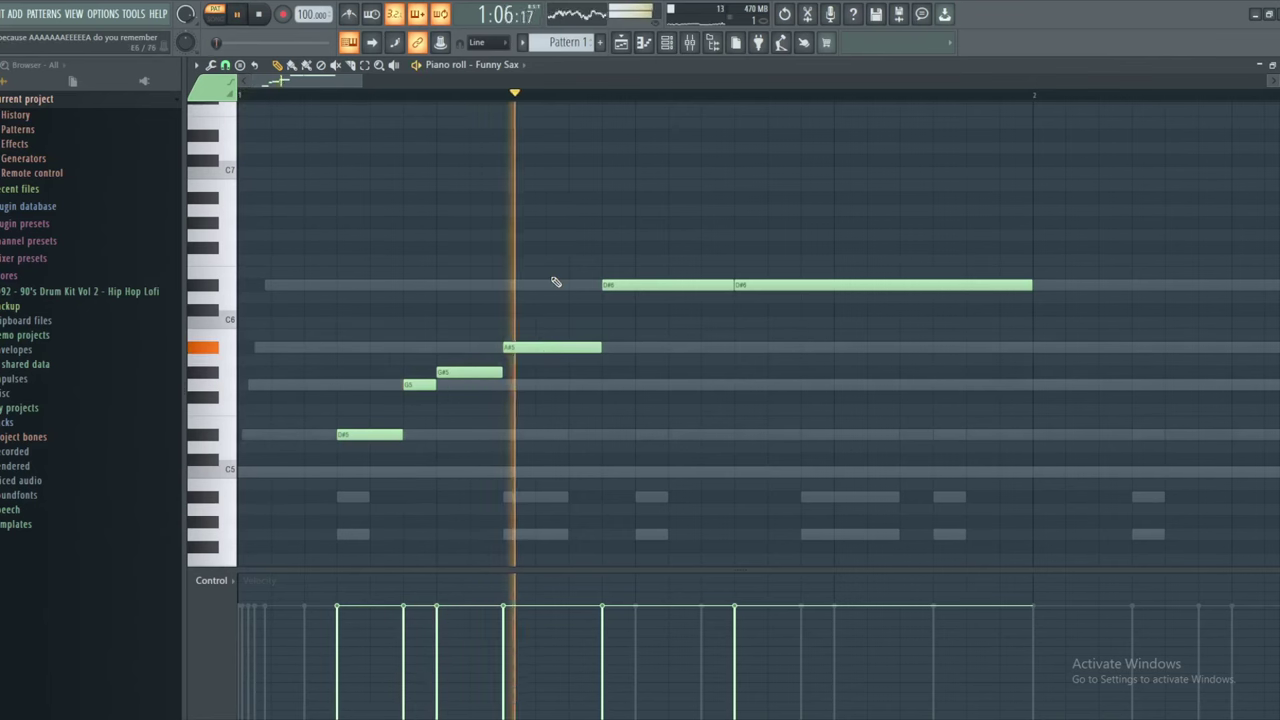
pyautogui.press('space')
# Try the fifth saxophone note at D#5 and the last one at G5 during playback
pyautogui.scroll(-3, 600, 281)
pyautogui.moveTo(582, 272)
pyautogui.mouseDown()
pyautogui.moveTo(576, 357)
pyautogui.moveTo(538, 376)
pyautogui.moveTo(552, 394)
pyautogui.mouseUp()
pyautogui.rightClick(578, 354)
pyautogui.rightClick(555, 394)
pyautogui.moveTo(523, 280); pyautogui.dragTo(524, 435)
pyautogui.press('space')
pyautogui.moveTo(632, 280); pyautogui.dragTo(633, 379)
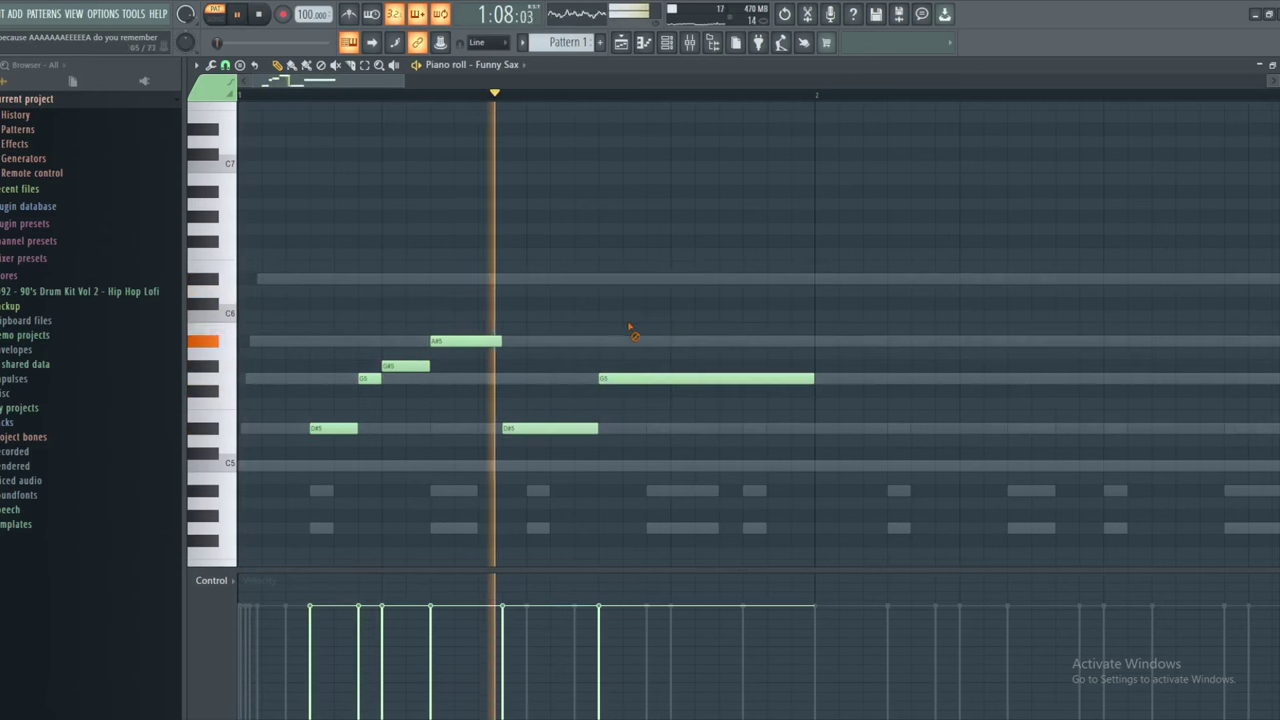
pyautogui.press('space')
pyautogui.press('space')
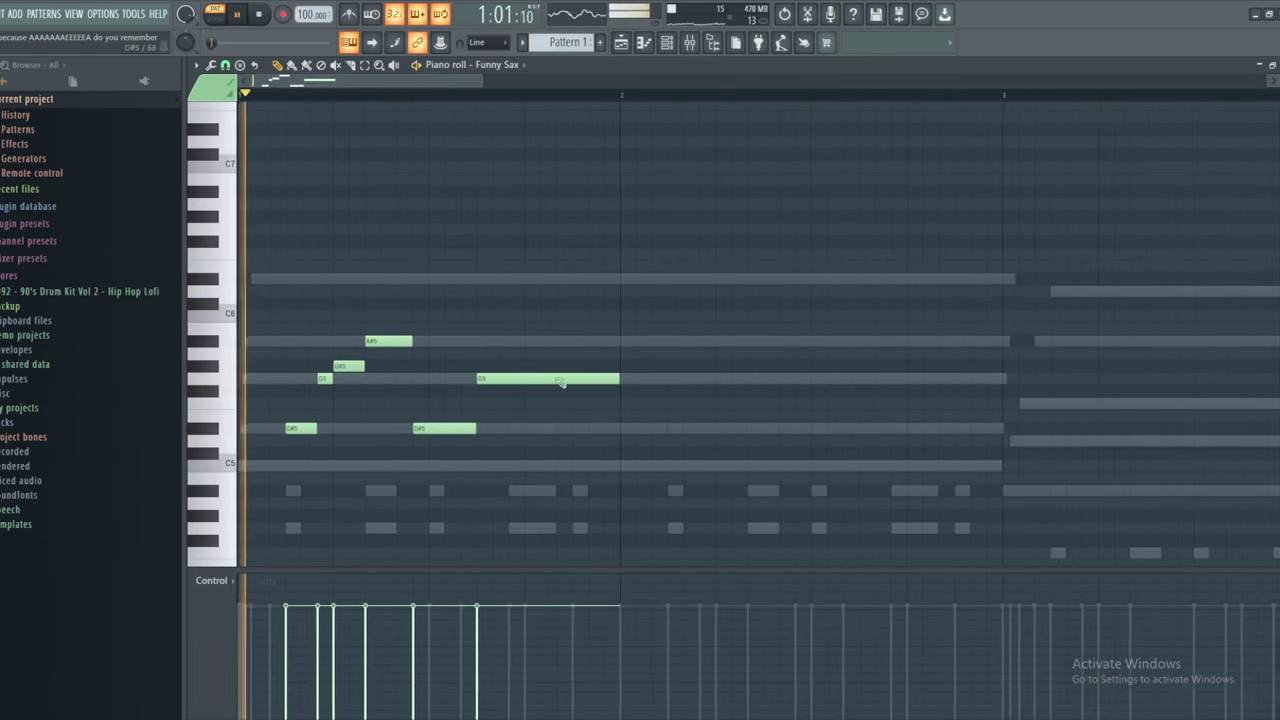
# Move the fifth saxophone note up to G5 and the last one up to A#5
pyautogui.moveTo(436, 428); pyautogui.dragTo(437, 378)
pyautogui.press('space')
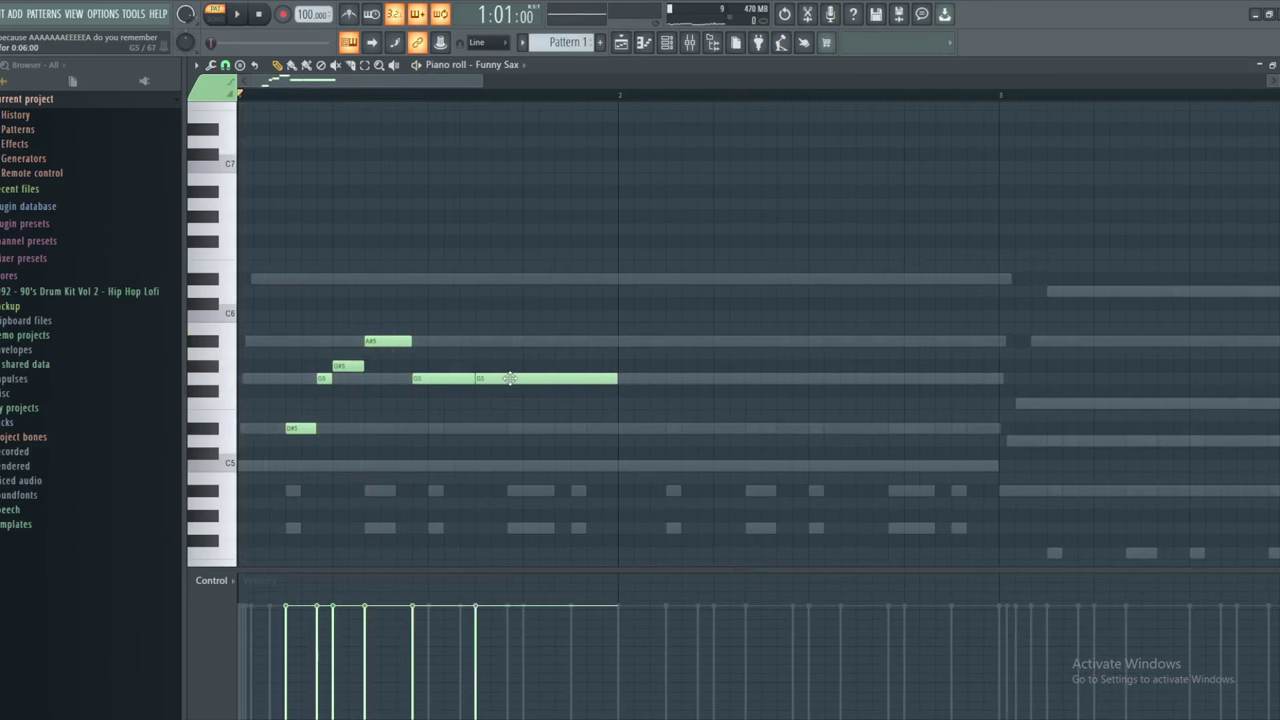
pyautogui.press('space')
pyautogui.moveTo(510, 378); pyautogui.dragTo(510, 341)
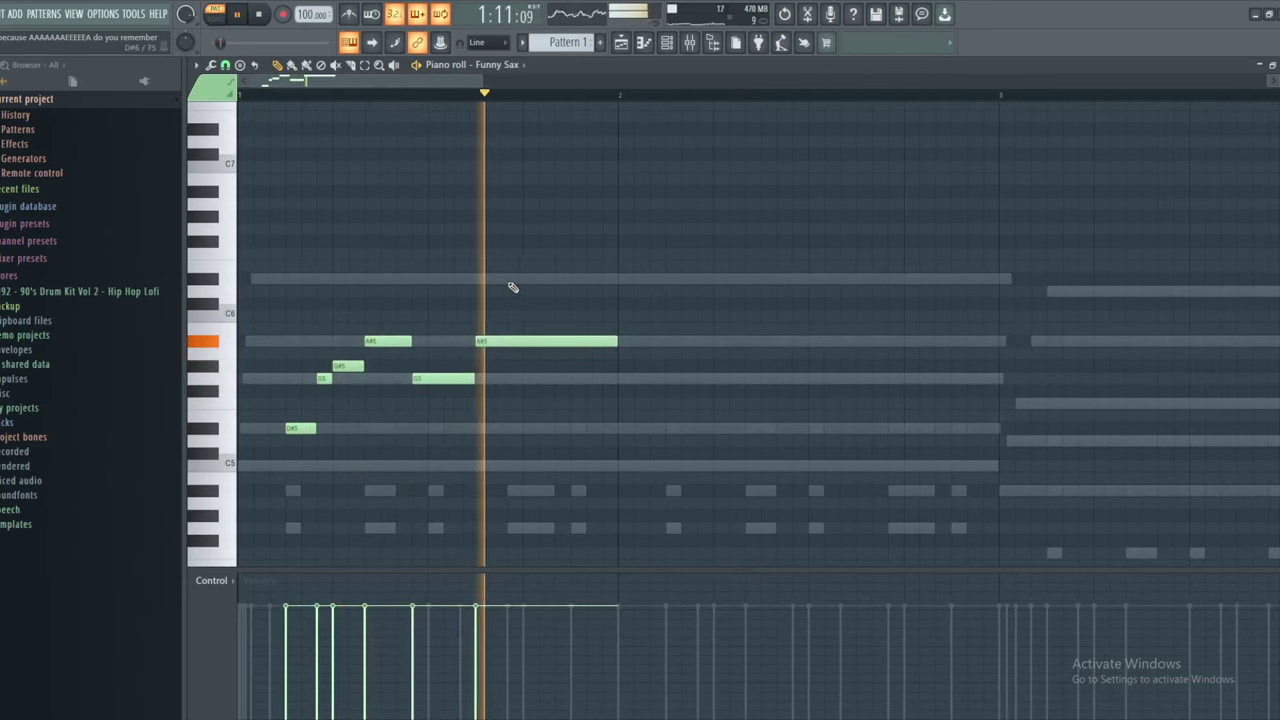
# Extend the last A#5 note to the end of bar 2 and listen to the melody
pyautogui.scroll(-2, 449, 246)
pyautogui.scroll(-1, 449, 246)
pyautogui.click(364, 66)
pyautogui.moveTo(420, 192); pyautogui.dragTo(562, 439)
pyautogui.press('space')
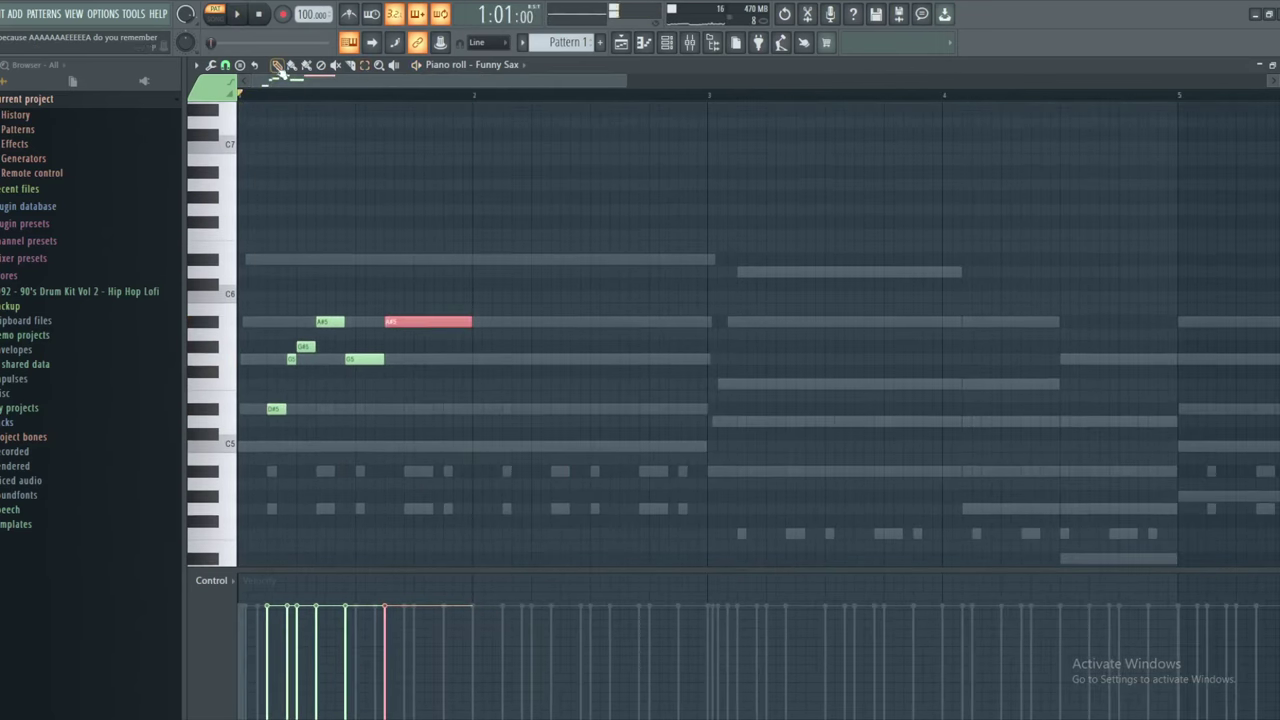
pyautogui.press('space')
pyautogui.moveTo(470, 322); pyautogui.dragTo(697, 328)
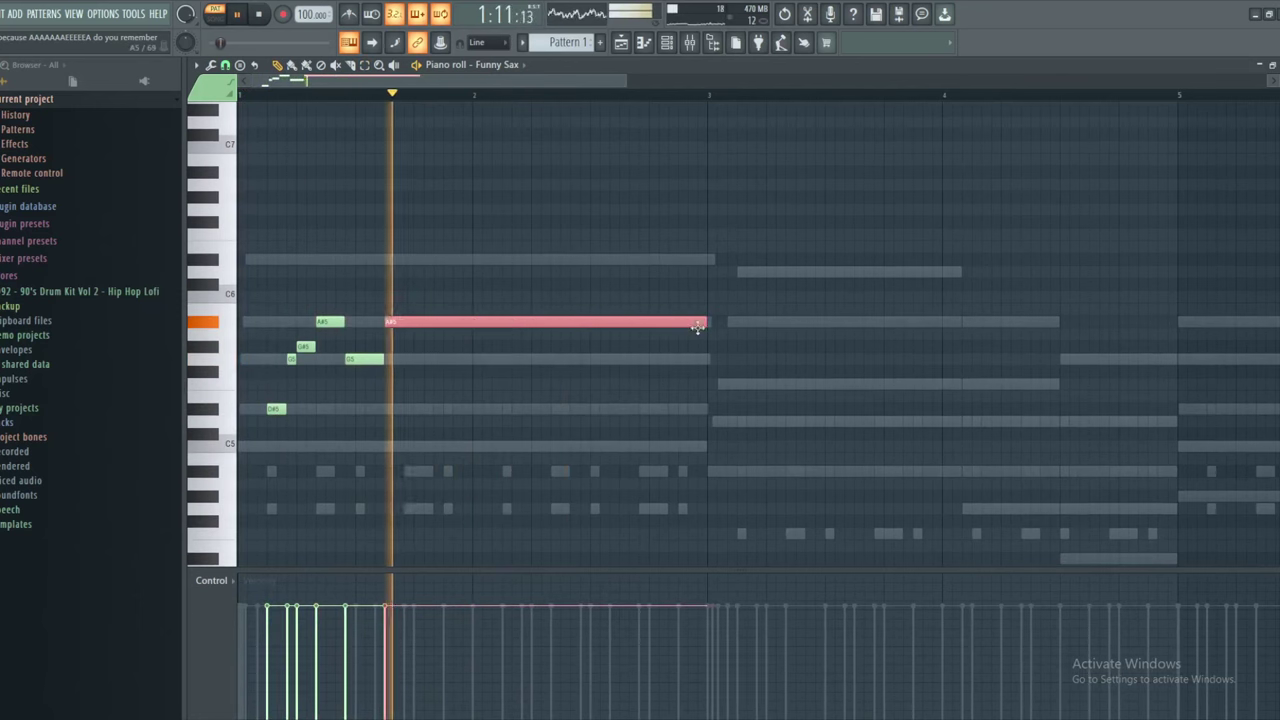
pyautogui.keyDown('ctrl'); pyautogui.click(658, 267); pyautogui.keyUp('ctrl')
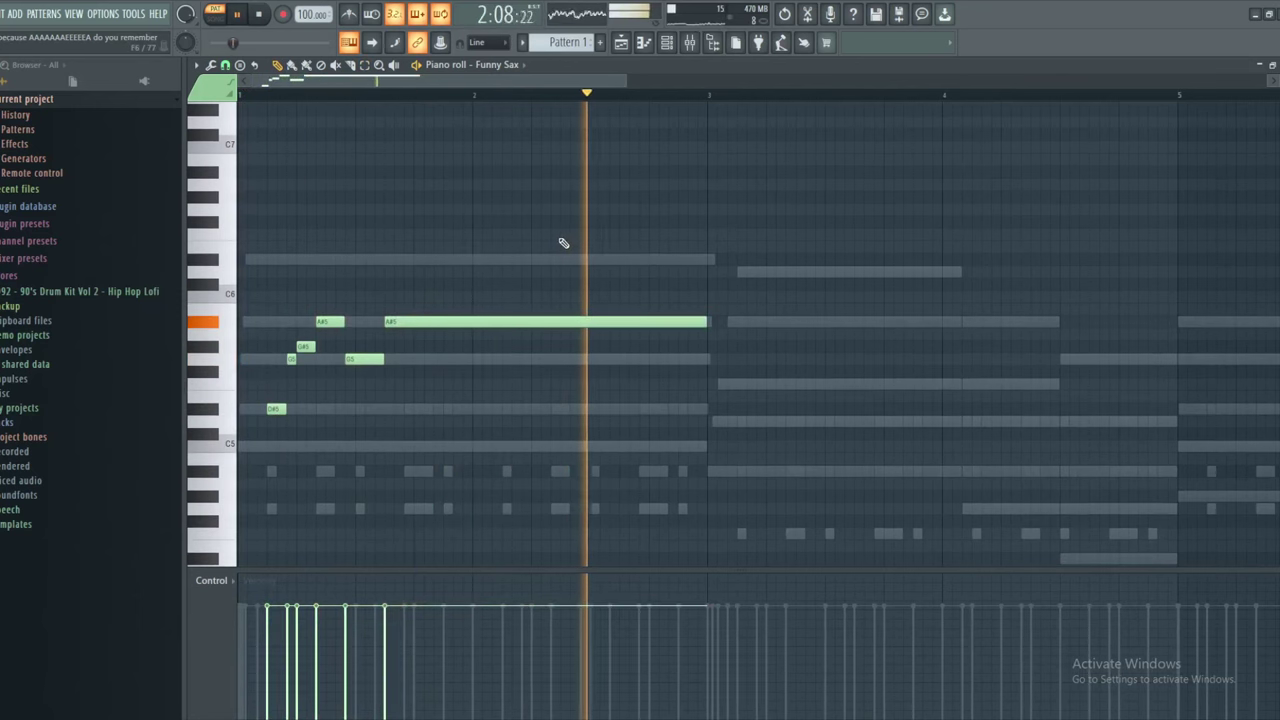
pyautogui.press('space')
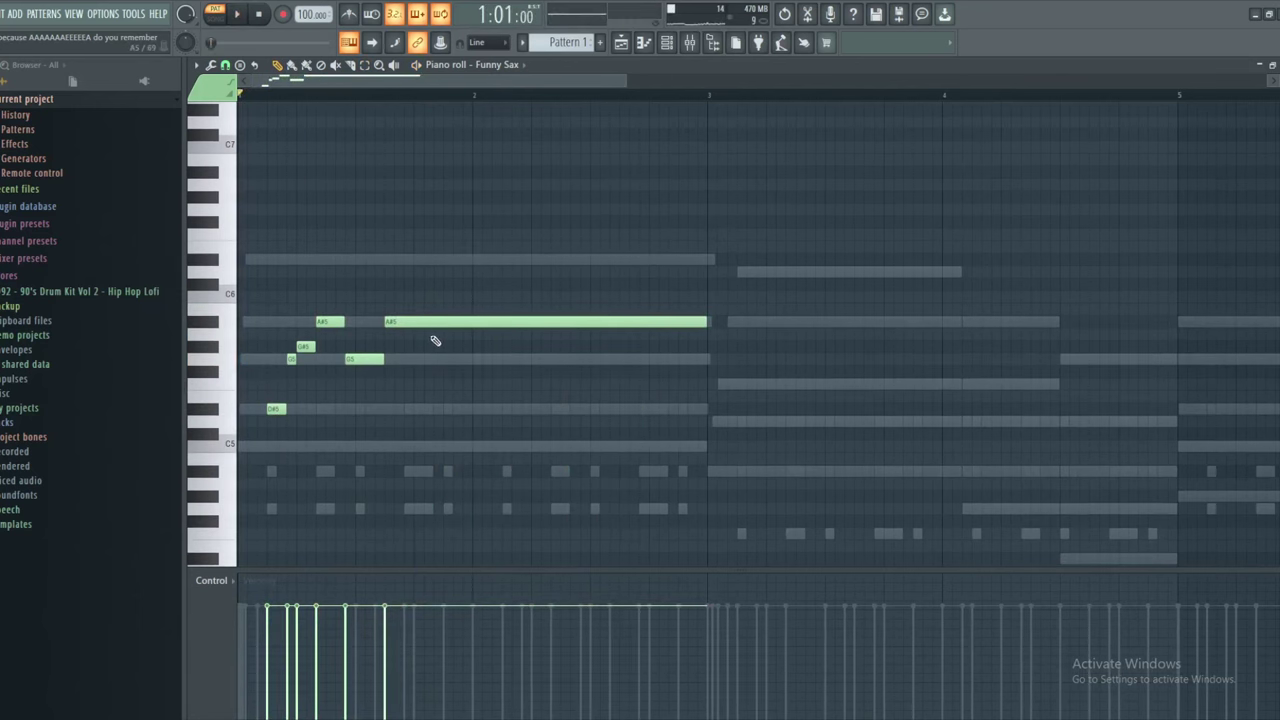
# Switch to Paint and replace the text with an explanation that leads start on 1, hold the last note through 2, and repeat for 3 and 4
pyautogui.hotkey('alt', 'Tab')
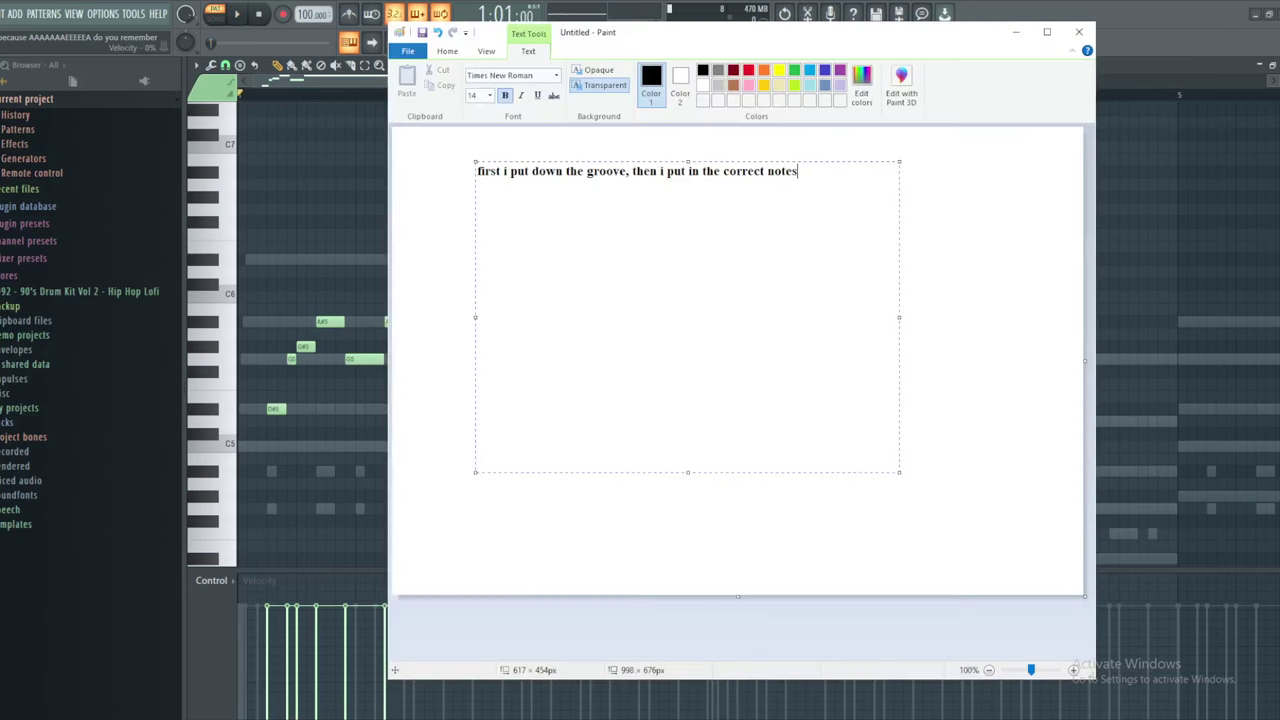
pyautogui.hotkey('ctrl', 'a')
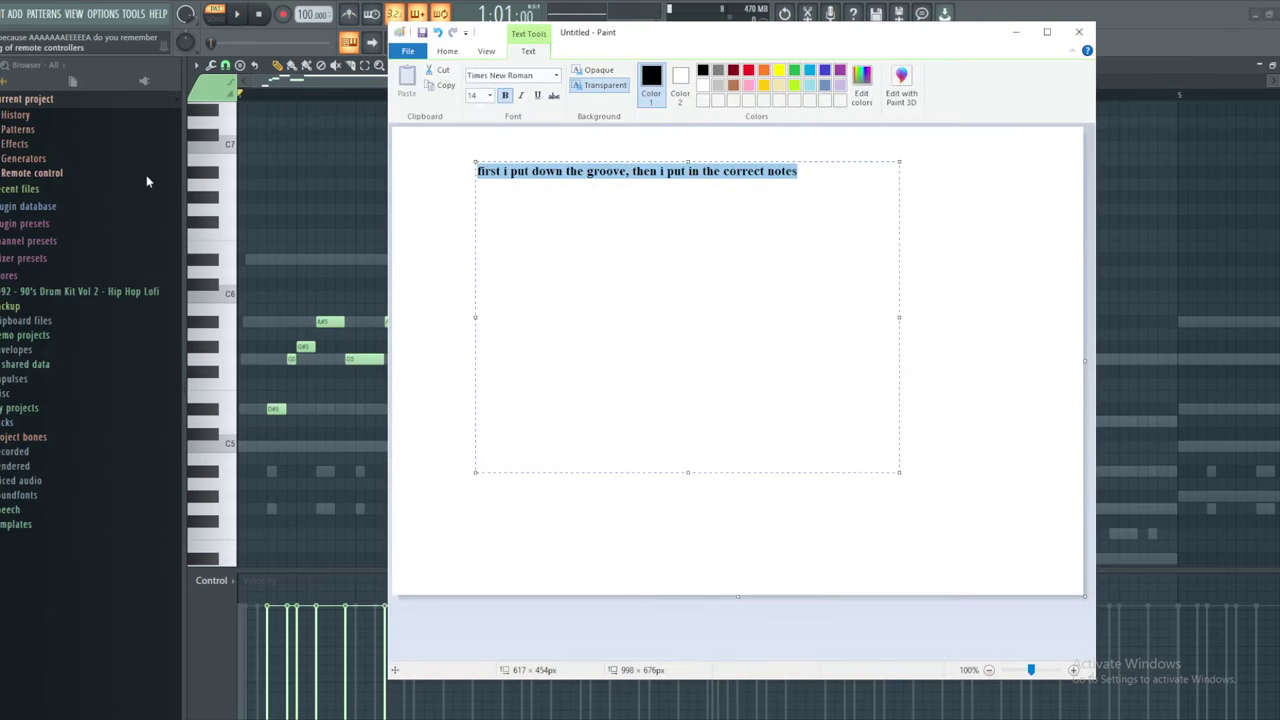
pyautogui.write('for the entire duration of 2')
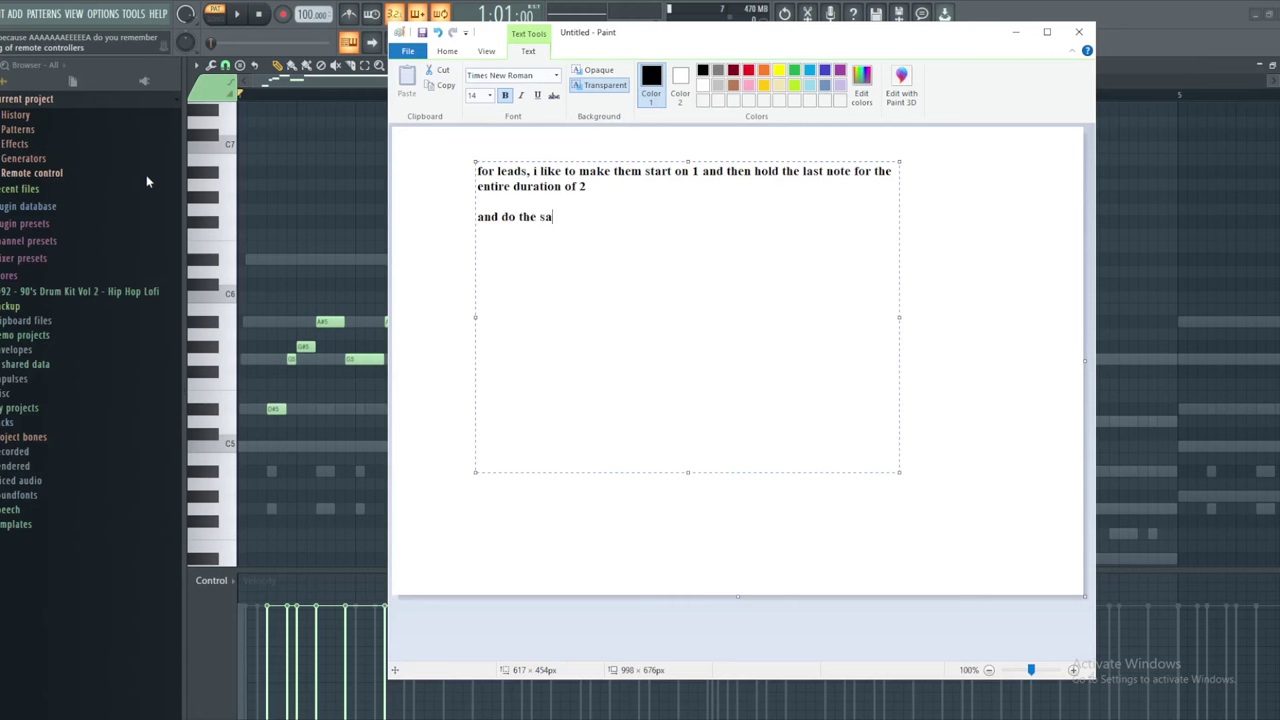
pyautogui.write('4')
# Capture the saxophone melody in FL Studio's piano roll as a screenshot and place it below the text in Paint
pyautogui.click(376, 278)
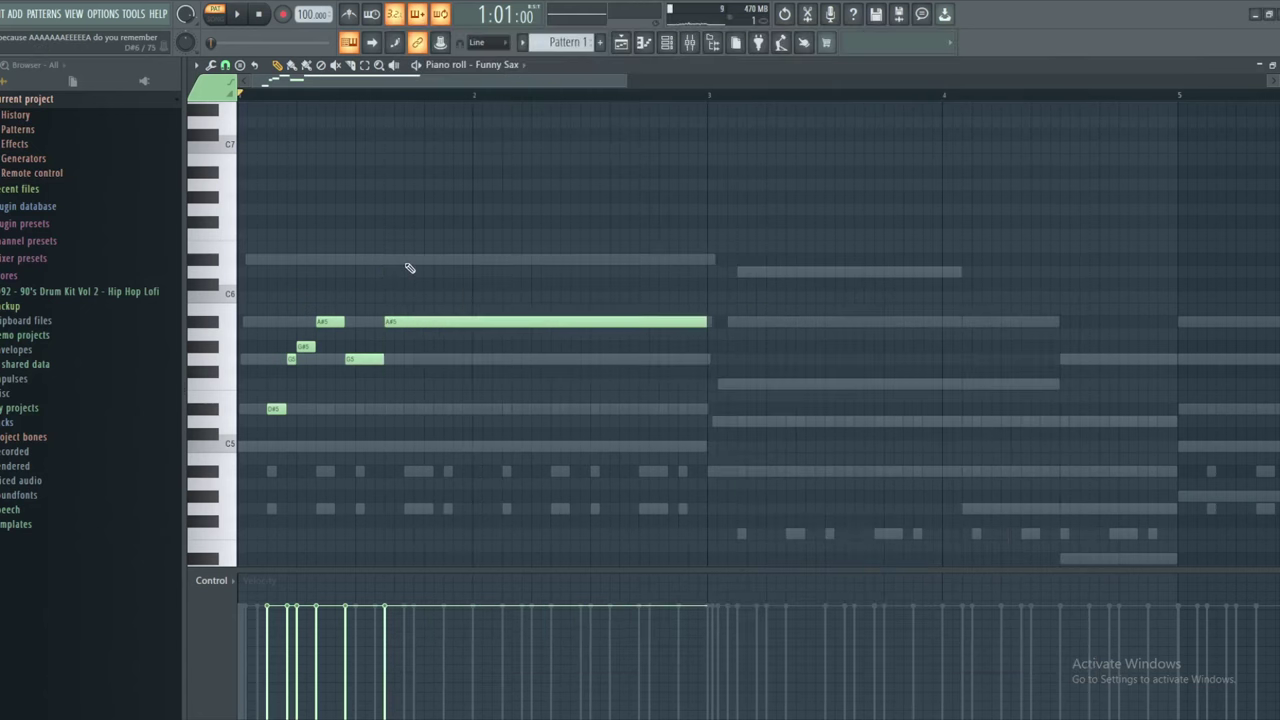
pyautogui.press('super+shift+s')
pyautogui.moveTo(240, 226); pyautogui.dragTo(800, 526)
pyautogui.click(435, 716)
pyautogui.click(1005, 394)
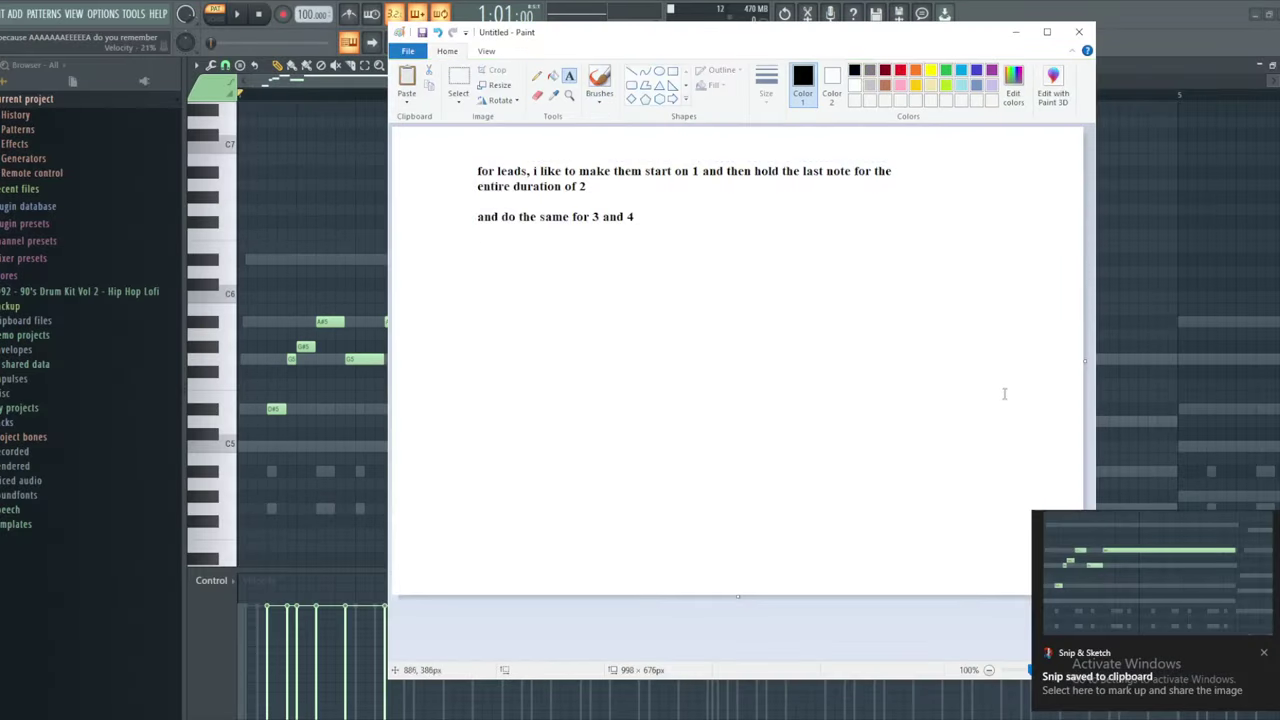
pyautogui.hotkey('ctrl', 'v')
pyautogui.moveTo(712, 344); pyautogui.dragTo(770, 478)
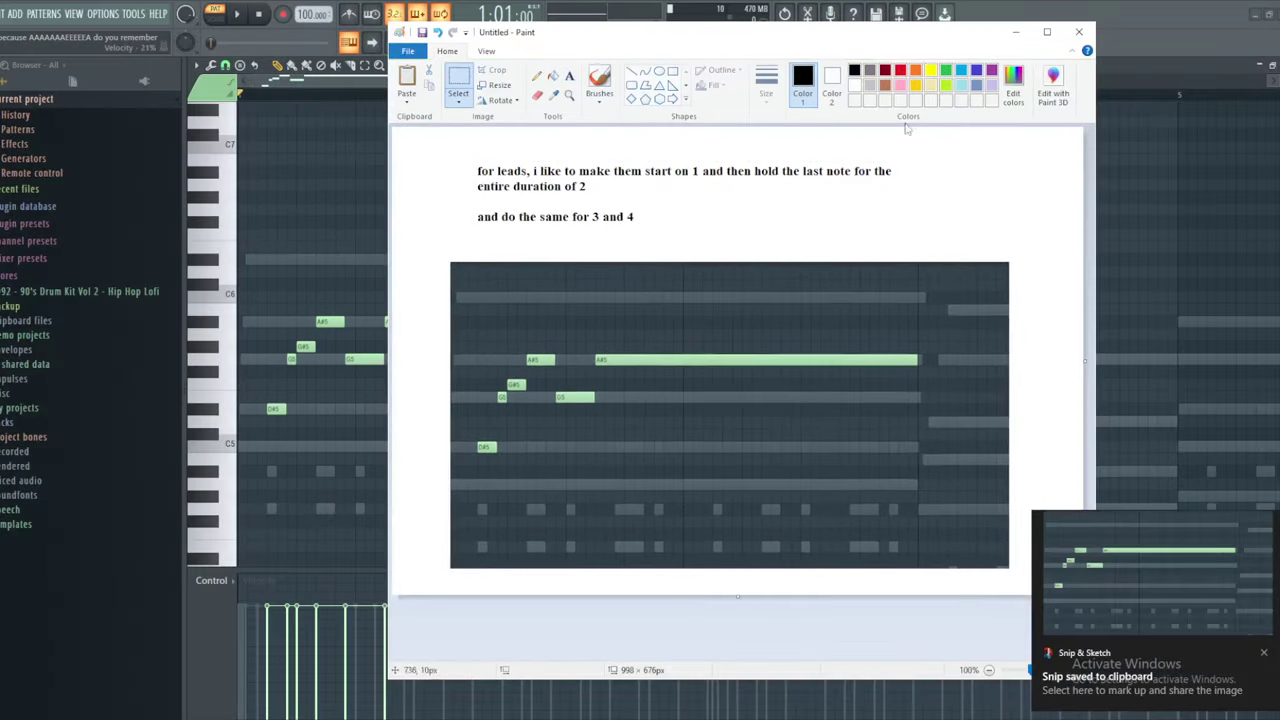
# Mark "start on 1" in red and "hold the last note" in blue, with arrows to braces over the matching notes
pyautogui.click(601, 80)
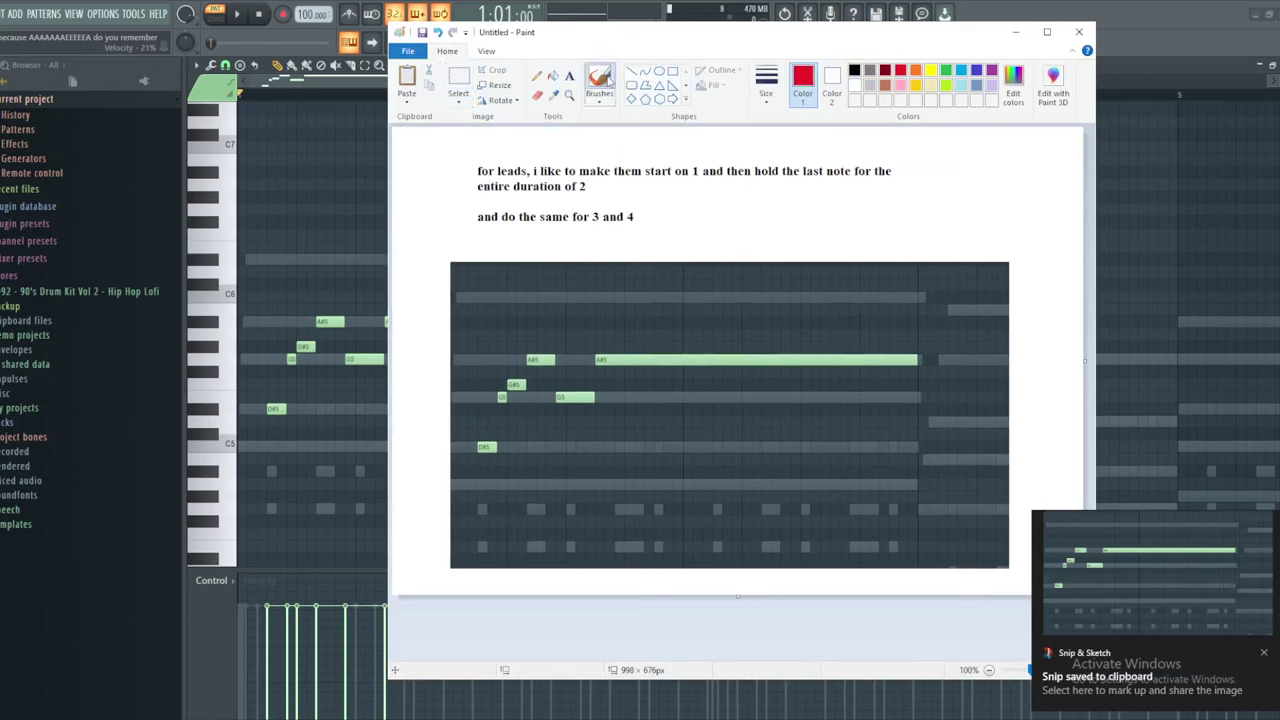
pyautogui.moveTo(641, 172); pyautogui.dragTo(695, 184)
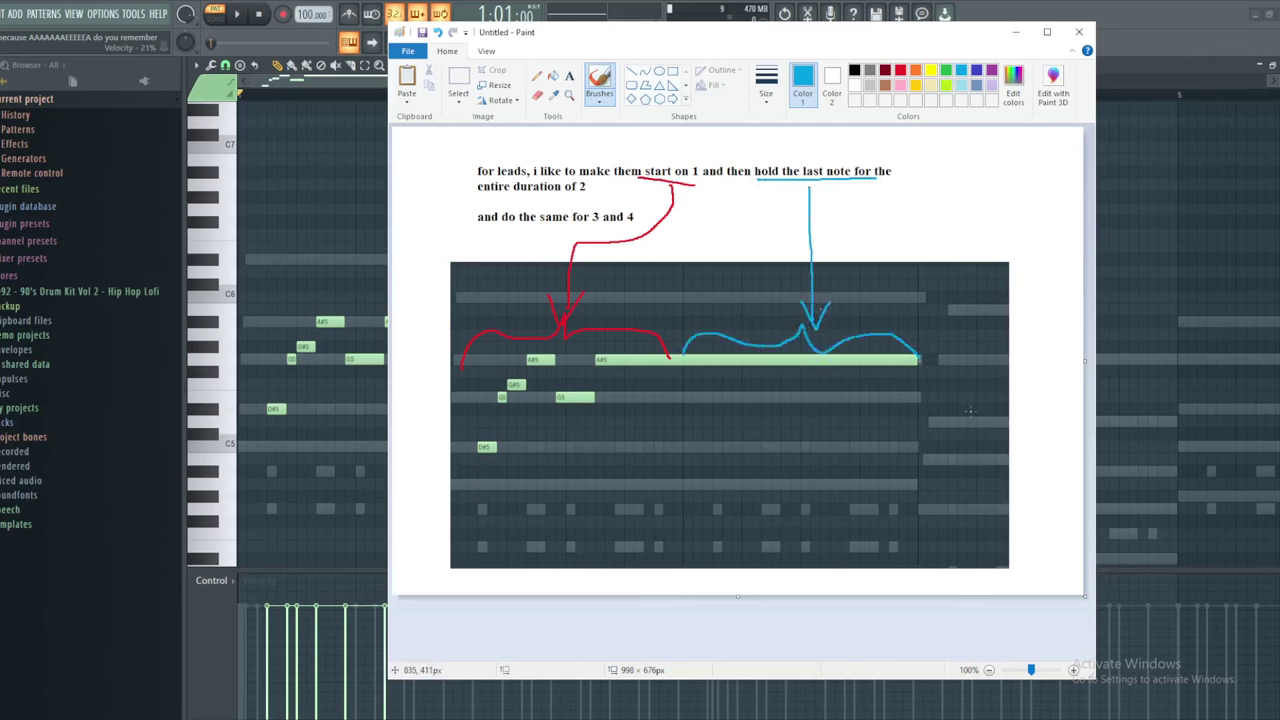
# Switch to FL Studio and duplicate the whole saxophone melody into bars 3 and 4
pyautogui.click(365, 192)
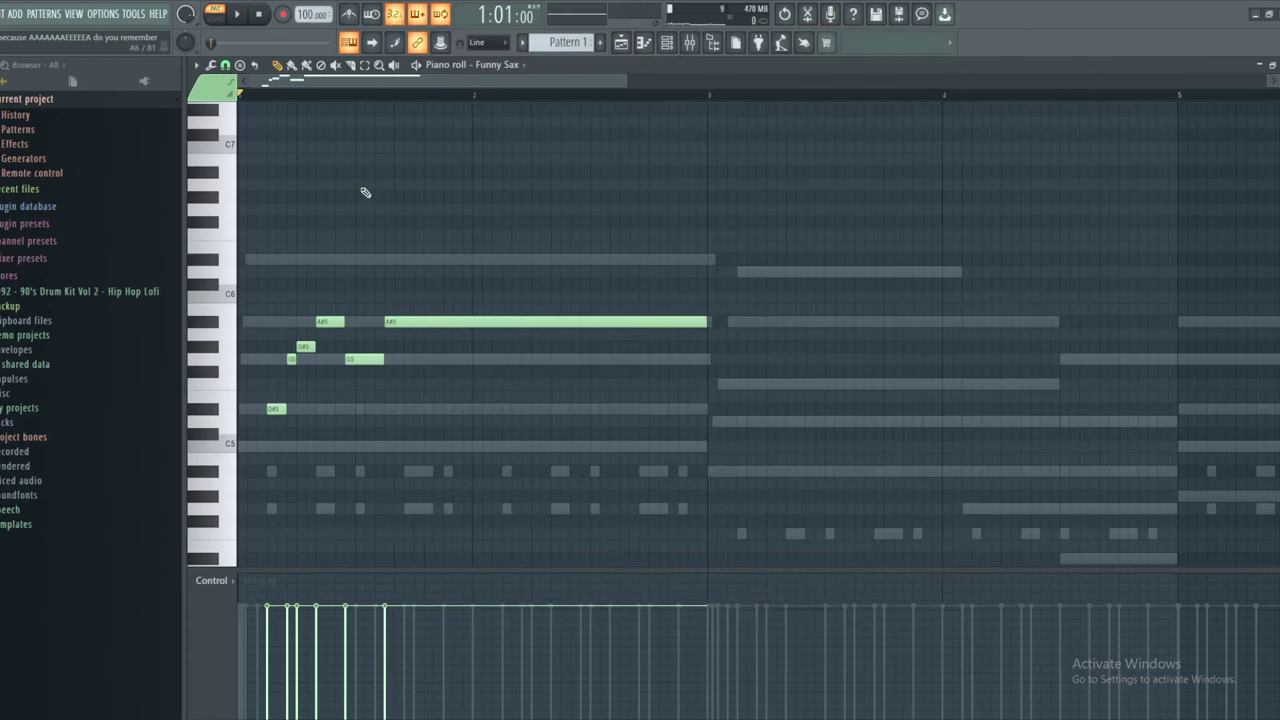
pyautogui.press('space')
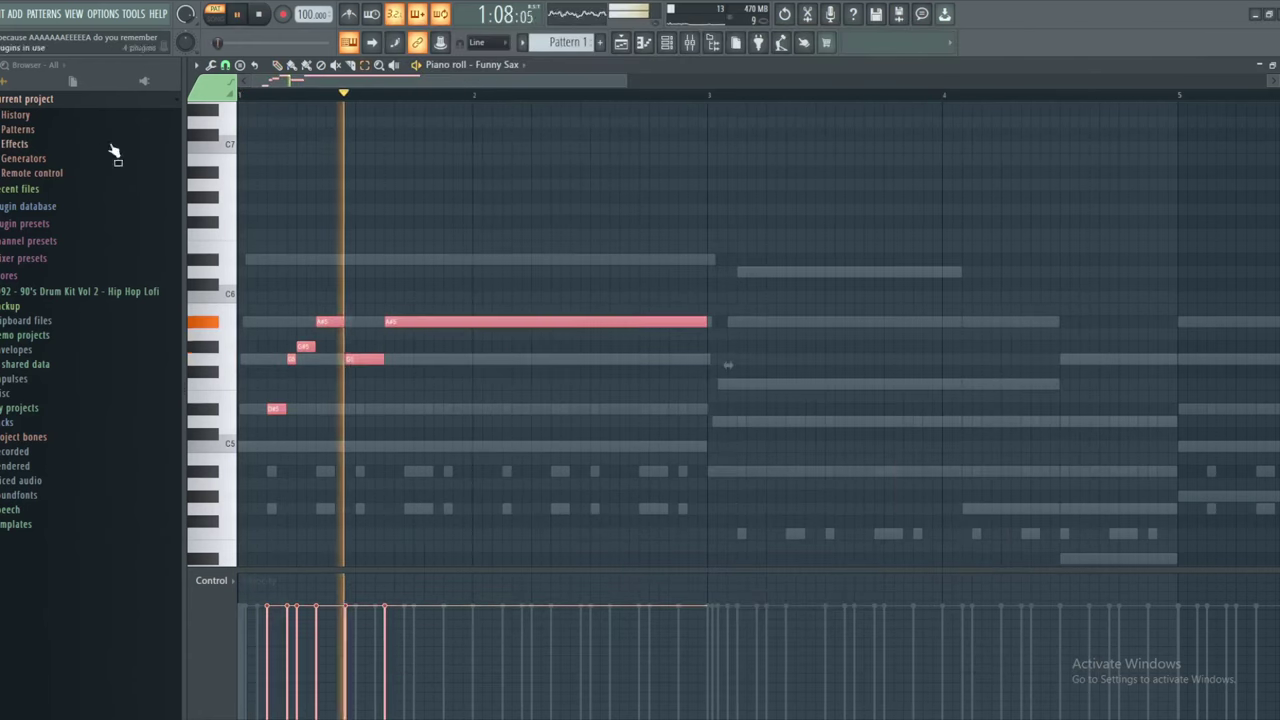
pyautogui.moveTo(797, 287); pyautogui.dragTo(826, 270)
pyautogui.hotkey('ctrl', 'b')
pyautogui.hotkey('ctrl', 'd')
pyautogui.moveTo(796, 213); pyautogui.dragTo(760, 222)
pyautogui.press('space')
# Switch to Paint, clear the canvas and write that the second lead appearance does something similar to the bass
pyautogui.click(449, 718)
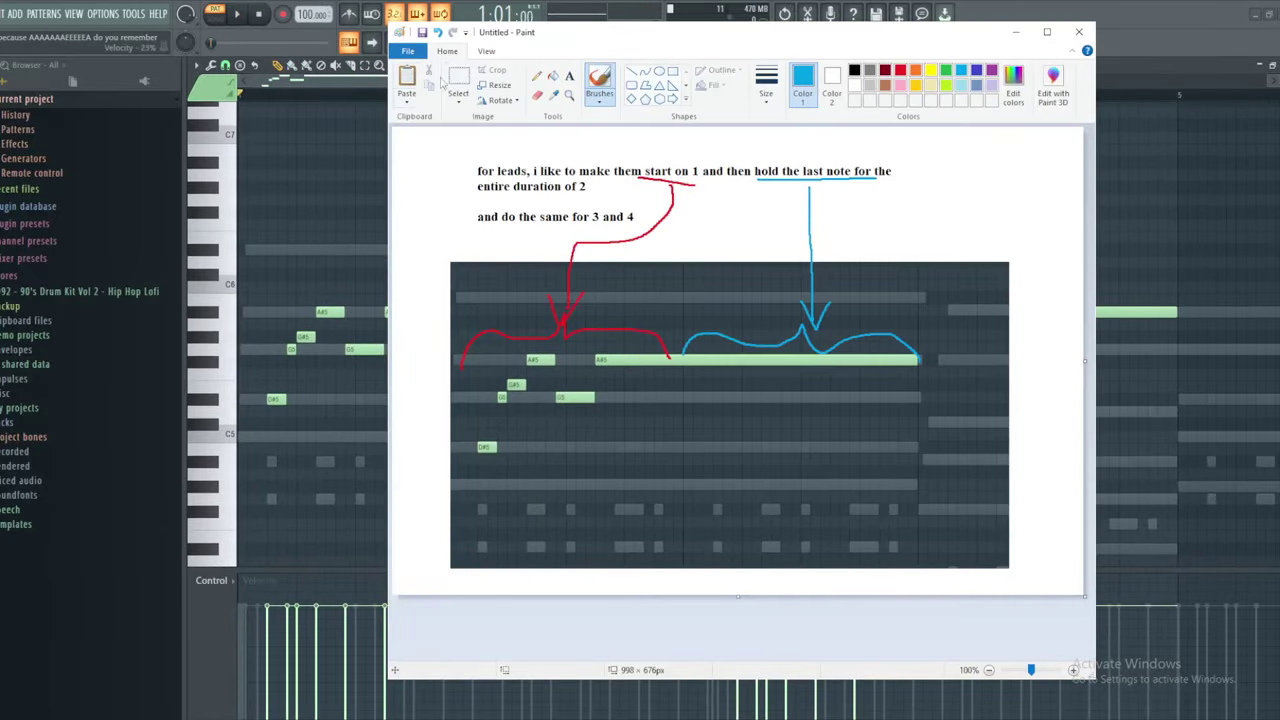
pyautogui.click(458, 82)
pyautogui.moveTo(426, 142); pyautogui.dragTo(1088, 600)
pyautogui.press('Delete')
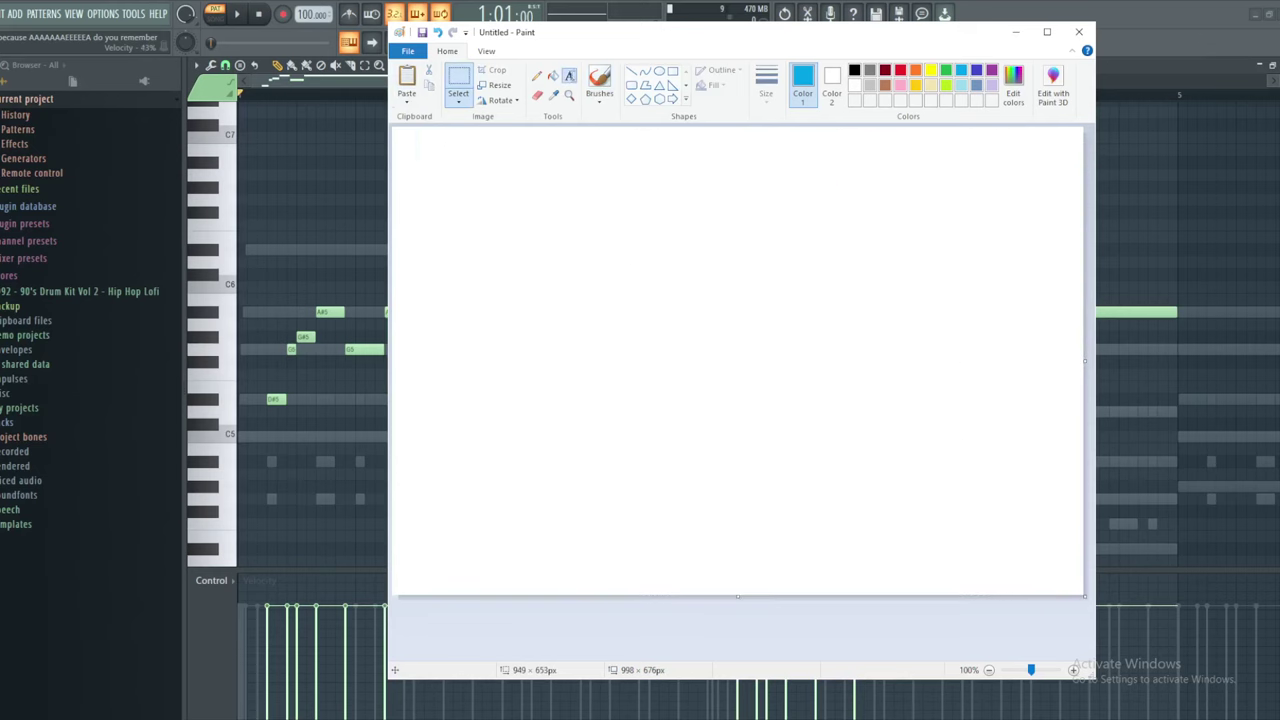
pyautogui.click(469, 182)
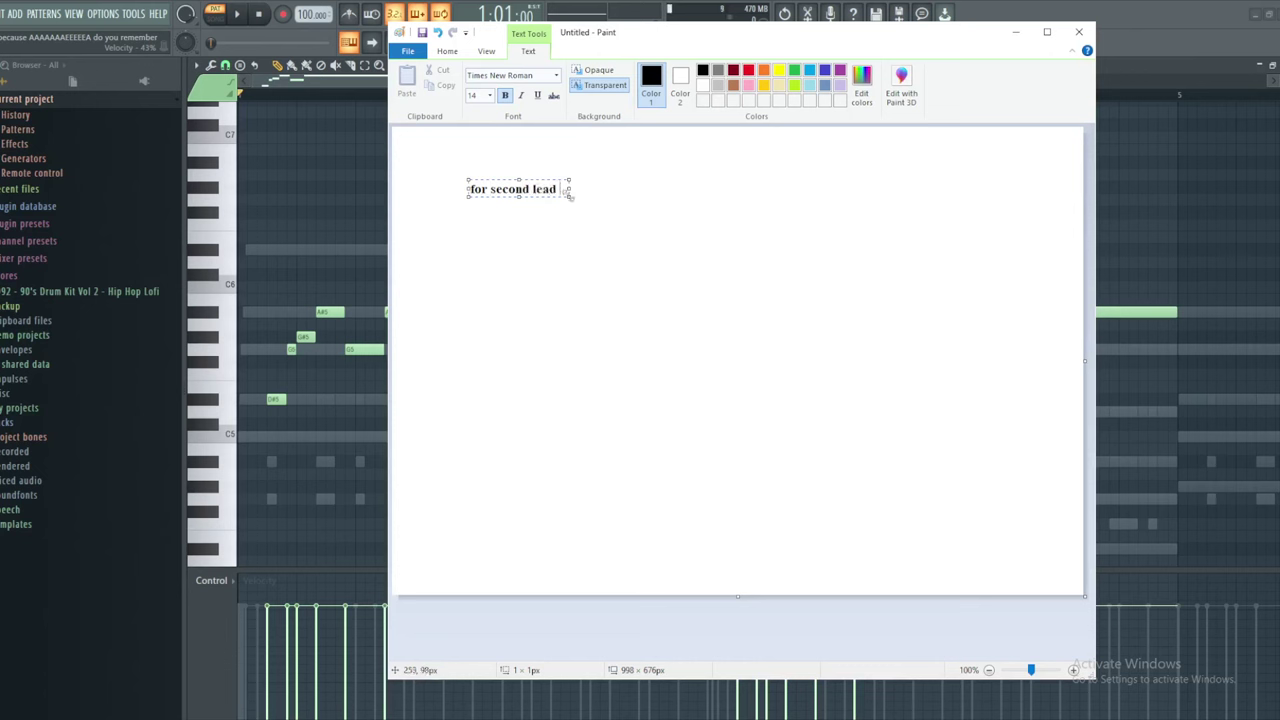
pyautogui.moveTo(569, 195); pyautogui.dragTo(968, 549)
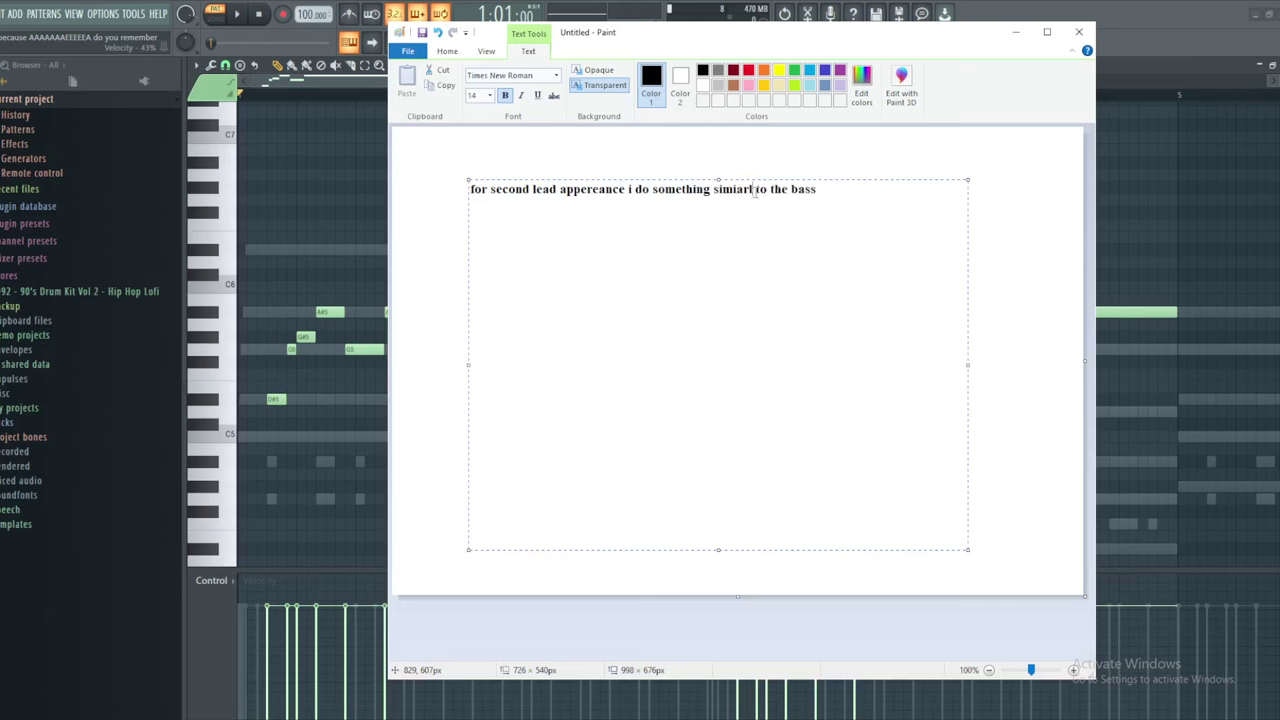
# Switch to FL Studio and play the saxophone melody from the start into bar 2
pyautogui.click(307, 229)
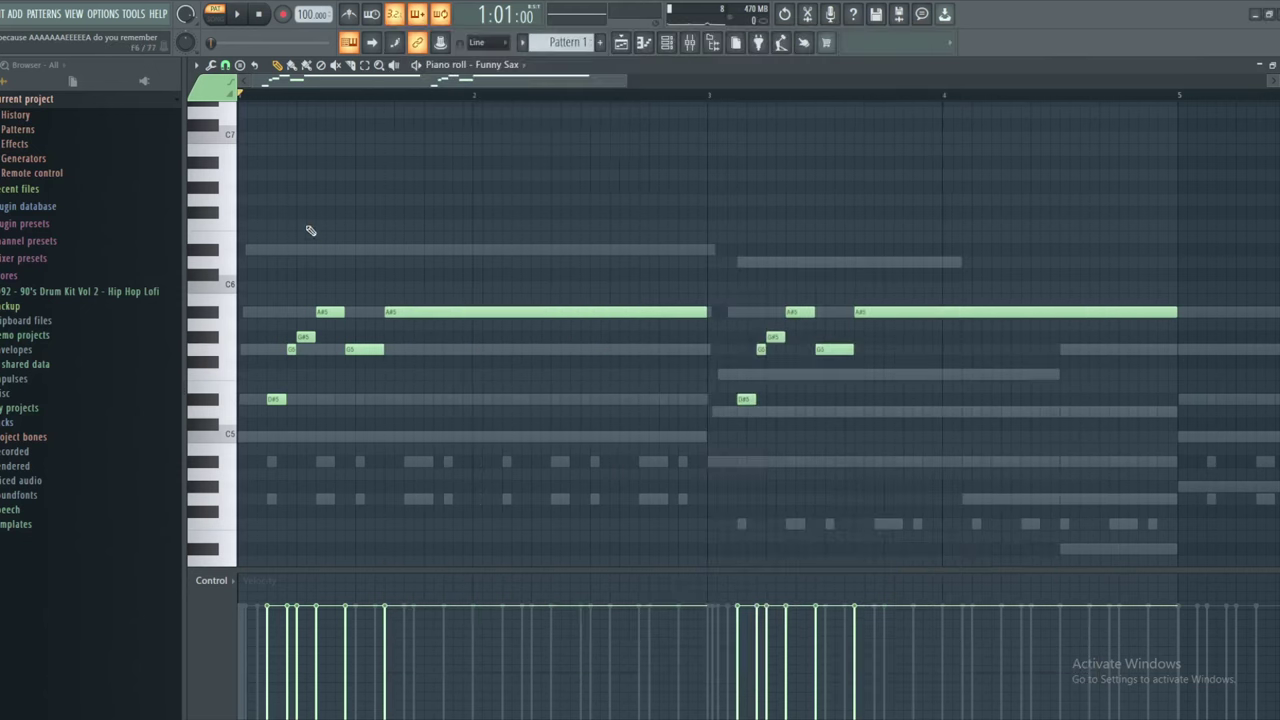
pyautogui.click(307, 97)
pyautogui.press('space')
pyautogui.scroll(3, 455, 258)
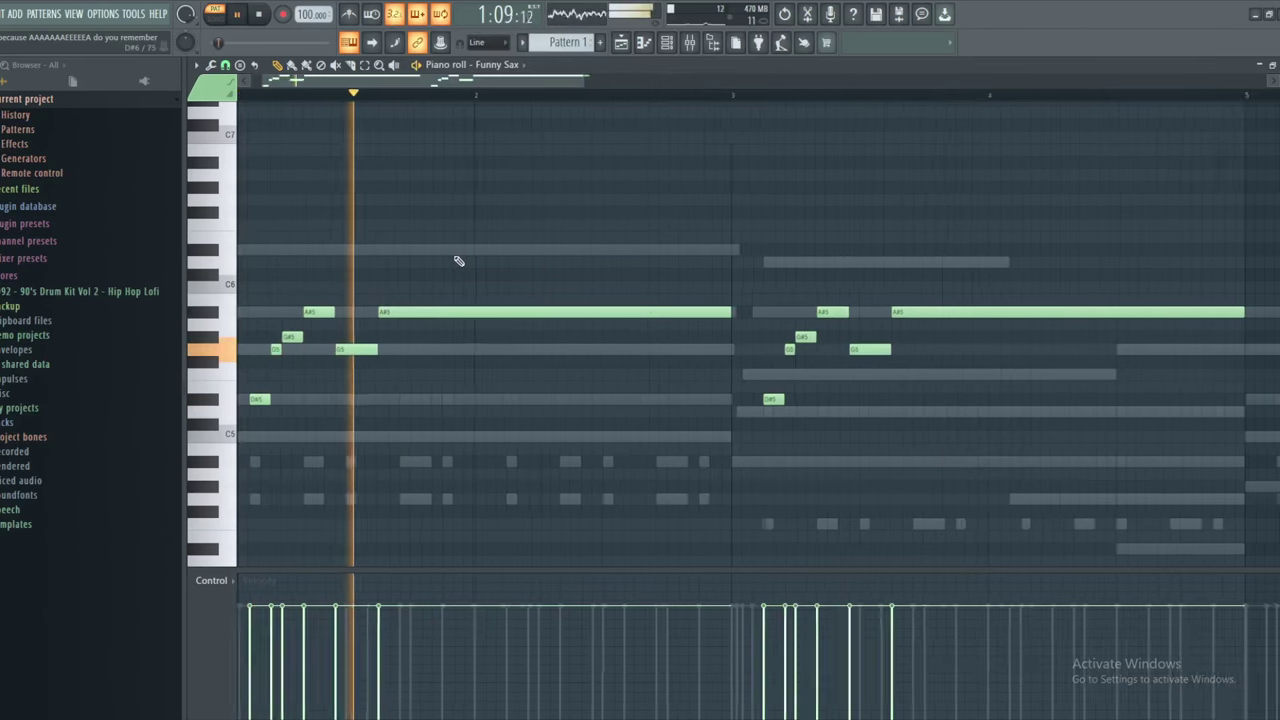
pyautogui.moveTo(484, 261); pyautogui.dragTo(494, 260)
pyautogui.moveTo(691, 255); pyautogui.dragTo(552, 237)
pyautogui.moveTo(797, 251); pyautogui.dragTo(654, 240)
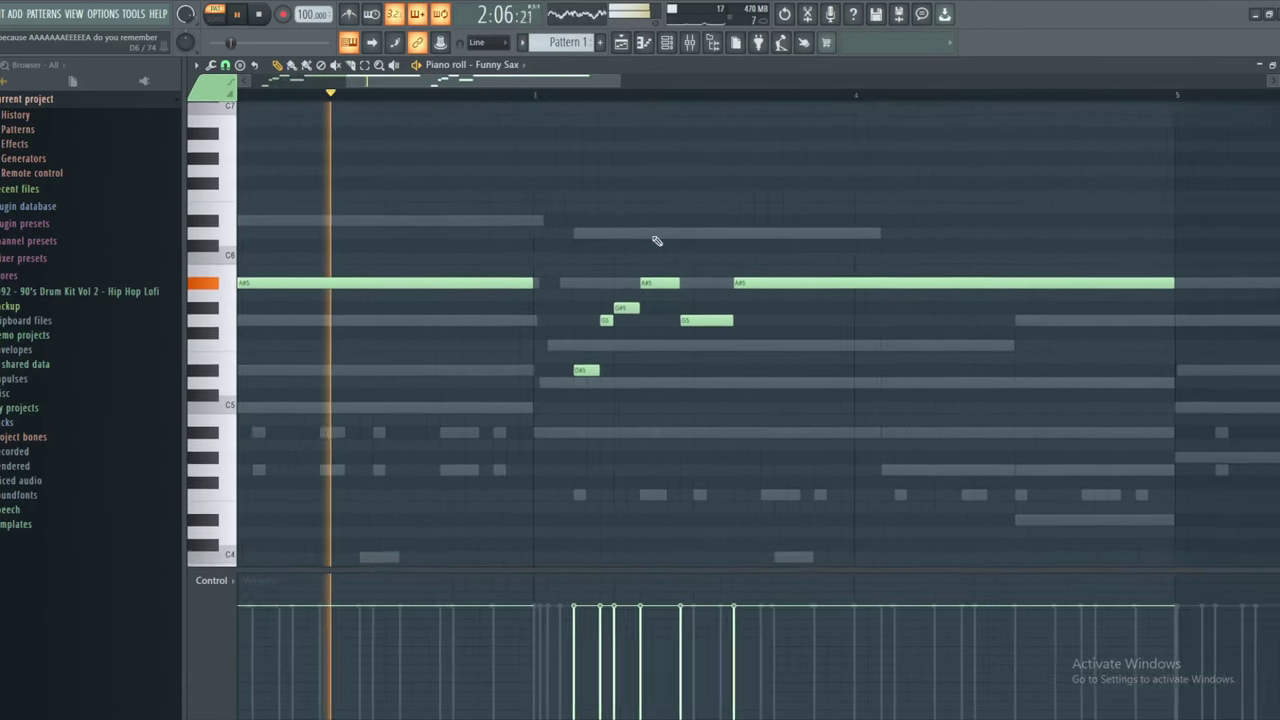
pyautogui.scroll(2, 652, 240)
pyautogui.press('space')
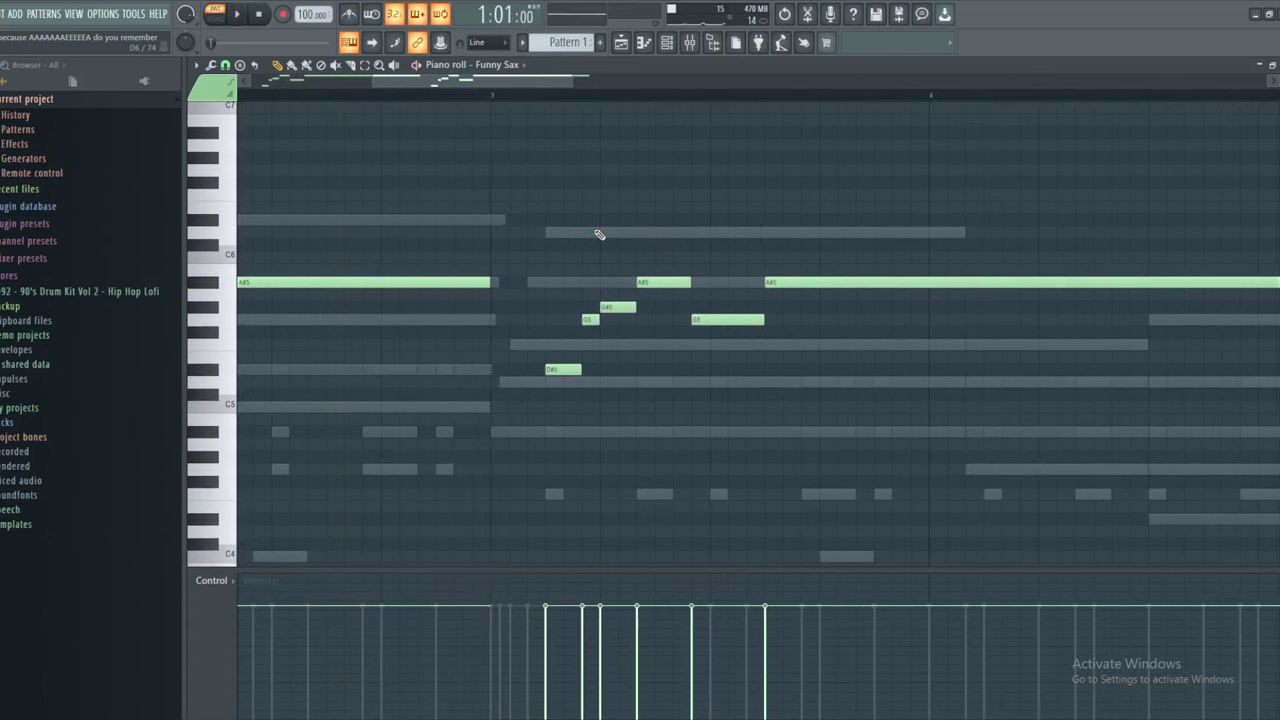
# Move the first note of the bar 3 phrase to G#5 on the bar's first beat and delete the two short notes after it
pyautogui.click(383, 93)
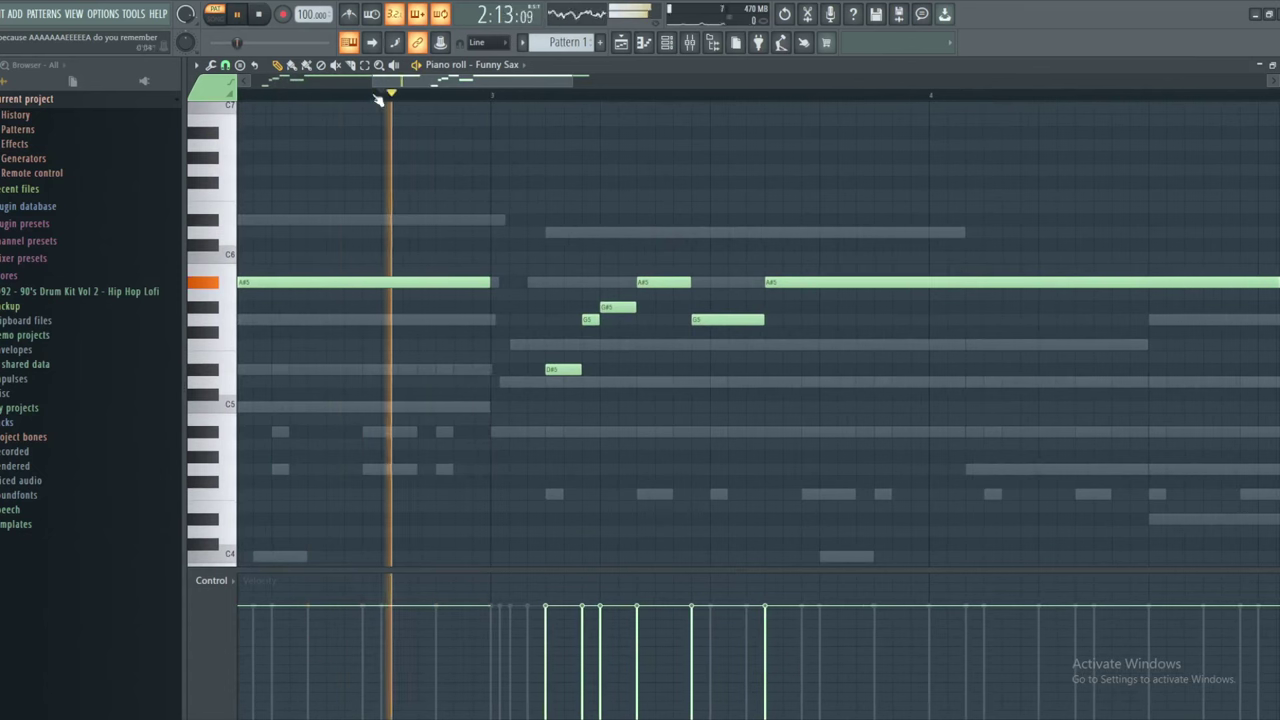
pyautogui.press('space')
pyautogui.press('space')
pyautogui.click(555, 370)
pyautogui.moveTo(555, 372); pyautogui.dragTo(501, 309)
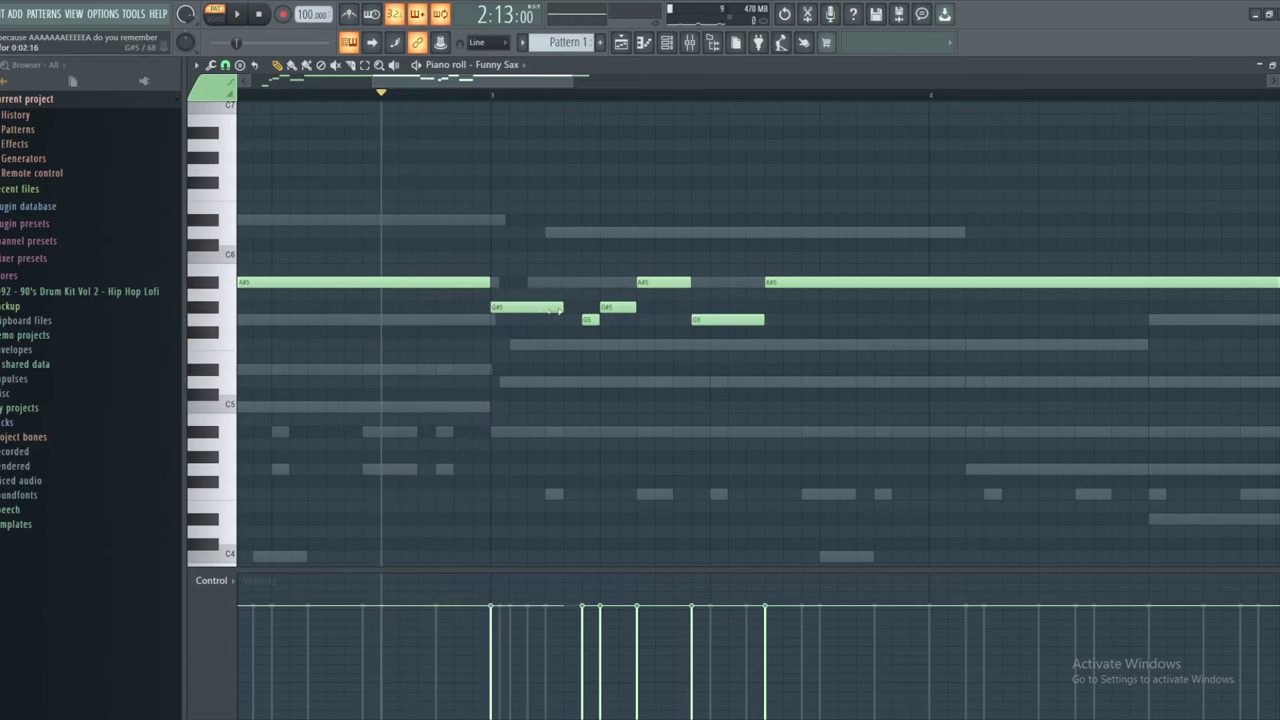
pyautogui.rightClick(590, 319)
pyautogui.rightClick(615, 307)
pyautogui.press('space')
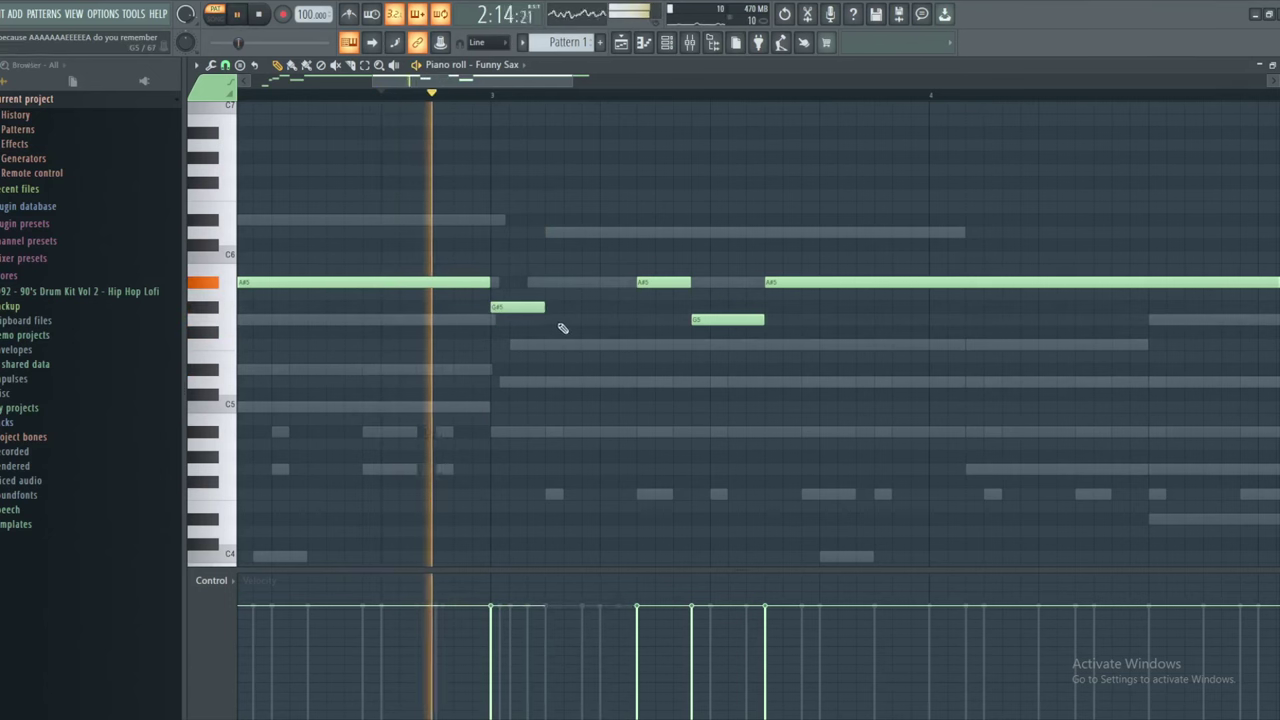
# Add a G5 note directly after bar 3's opening G#5 and try an F5 behind it
pyautogui.click(566, 320)
pyautogui.press('space')
pyautogui.moveTo(607, 320); pyautogui.dragTo(620, 347)
pyautogui.click(620, 346)
pyautogui.press('space')
pyautogui.press('space')
pyautogui.press('space')
pyautogui.rightClick(644, 350)
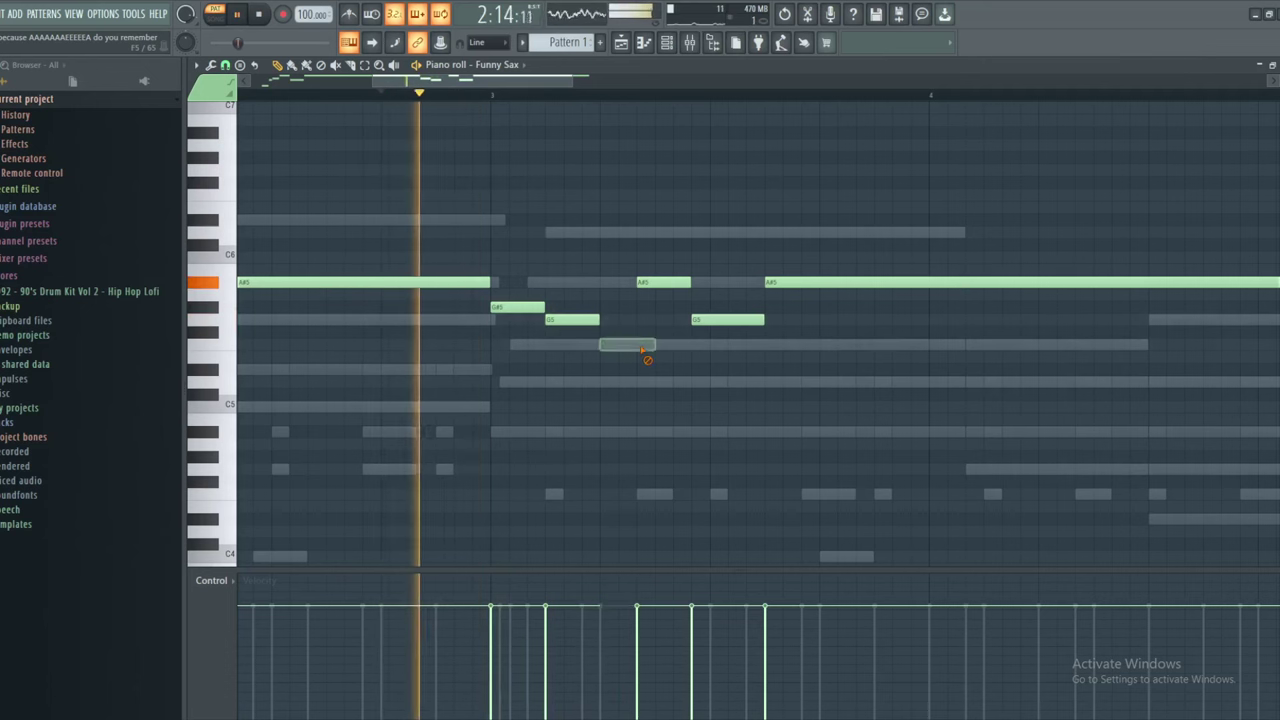
# Place a third note after the G5 in bar 3, move it to G#5 and play the phrase
pyautogui.click(627, 369)
pyautogui.press('space')
pyautogui.press('space')
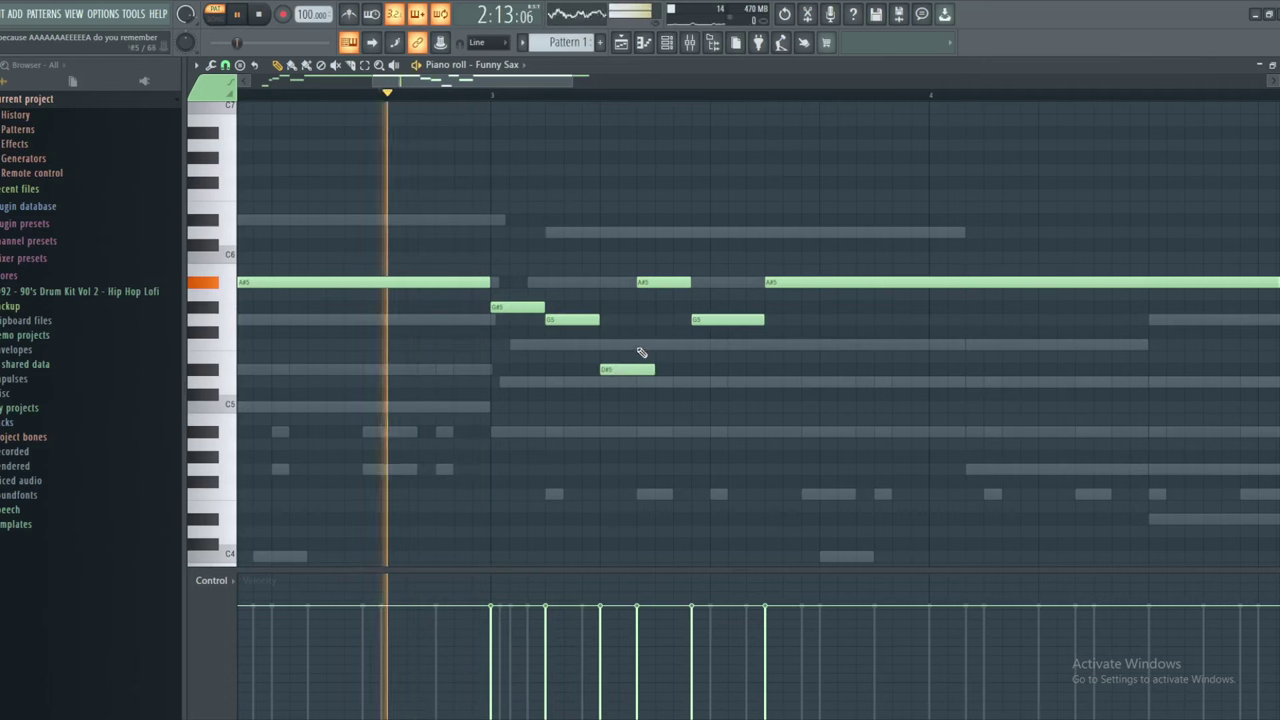
pyautogui.moveTo(641, 366); pyautogui.dragTo(645, 307)
pyautogui.press('space')
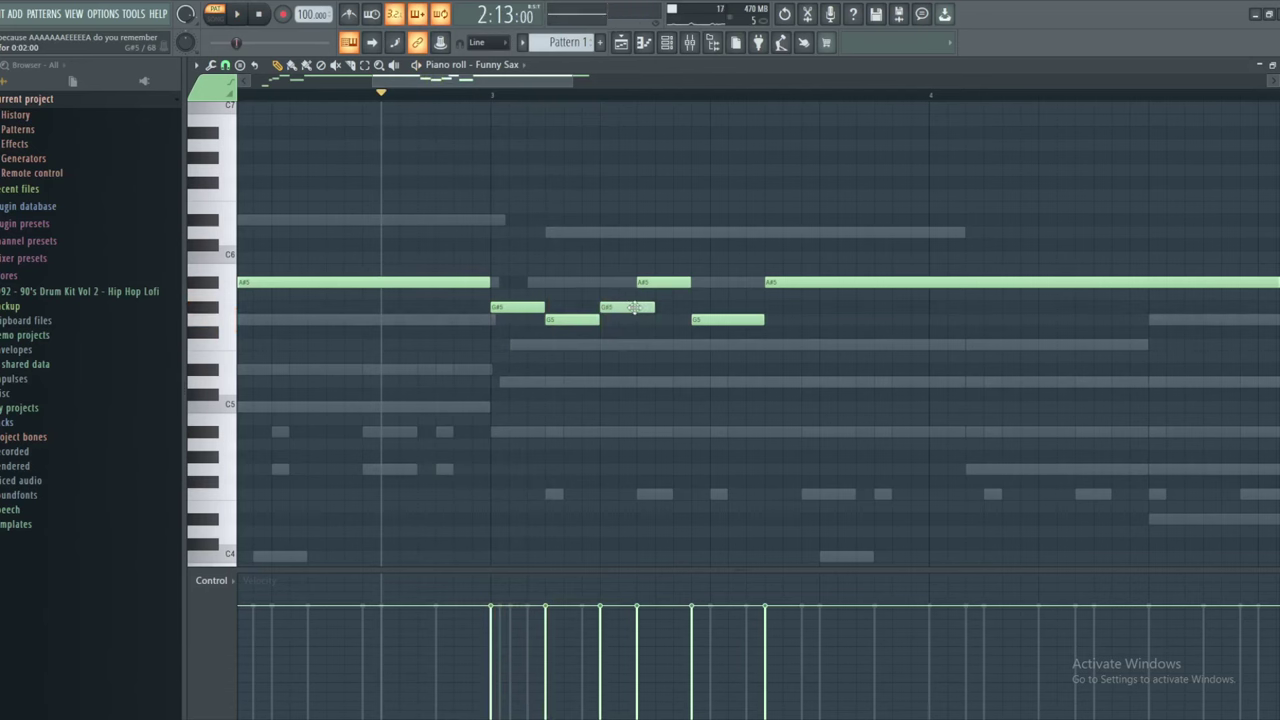
pyautogui.press('space')
# Remove the short A#5 from bar 3 and fill the gap before the next G5 with an F5 note
pyautogui.scroll(-4, 652, 309)
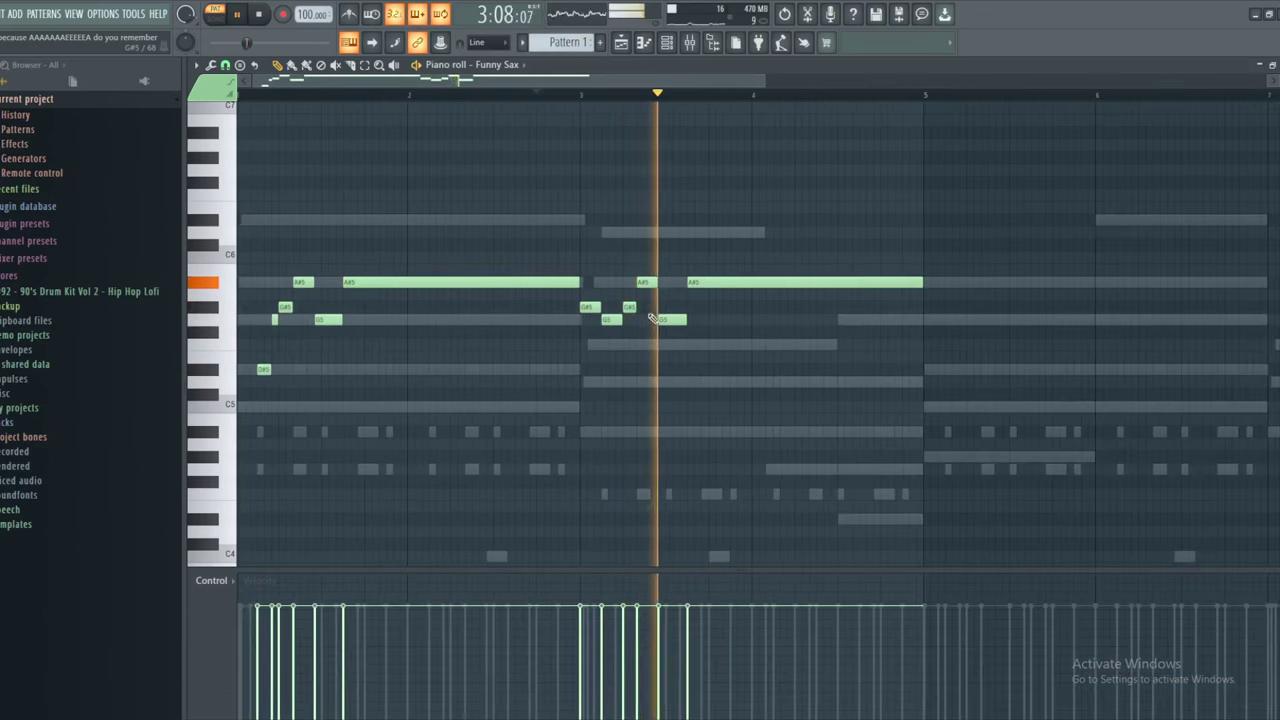
pyautogui.scroll(3, 650, 315)
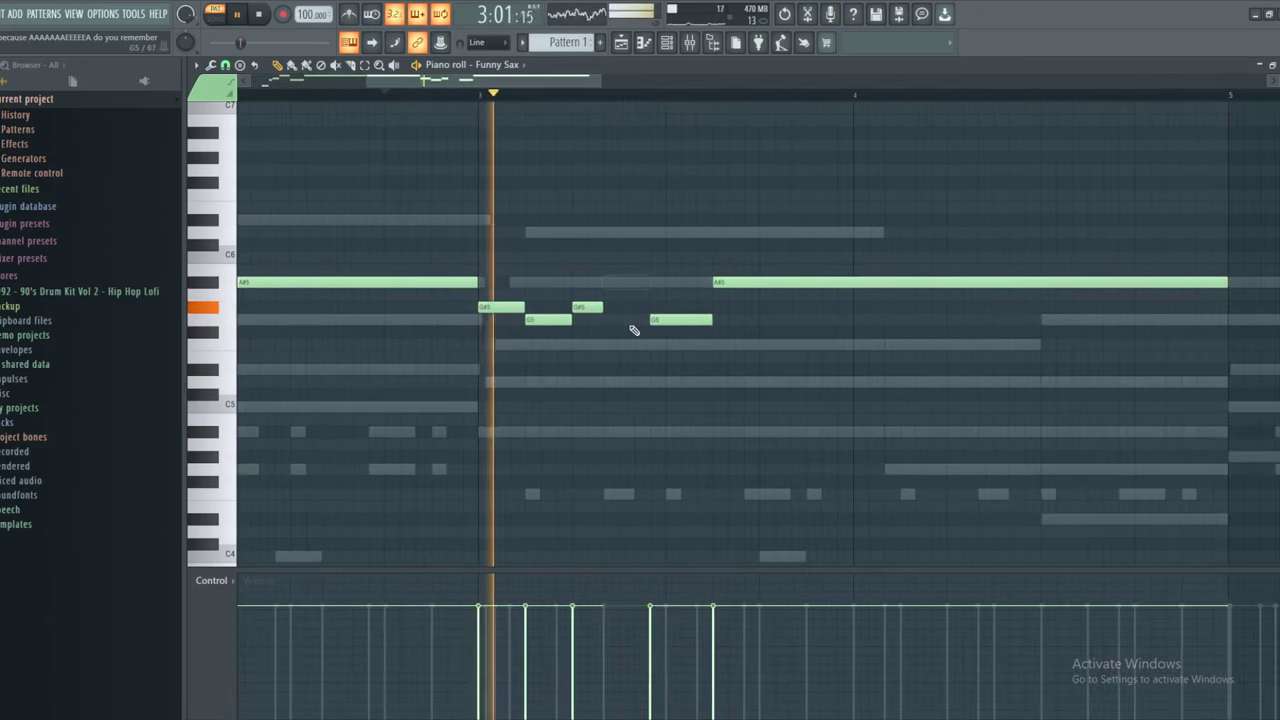
pyautogui.scroll(2, 615, 320)
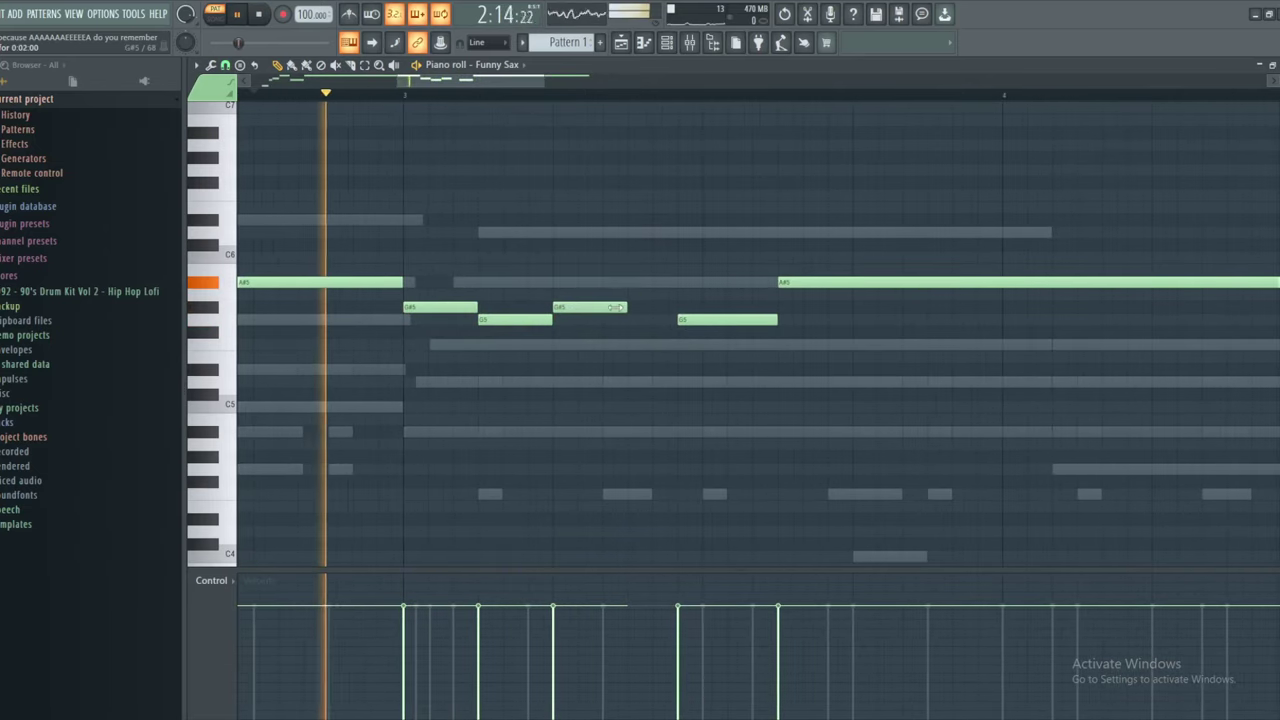
pyautogui.click(650, 344)
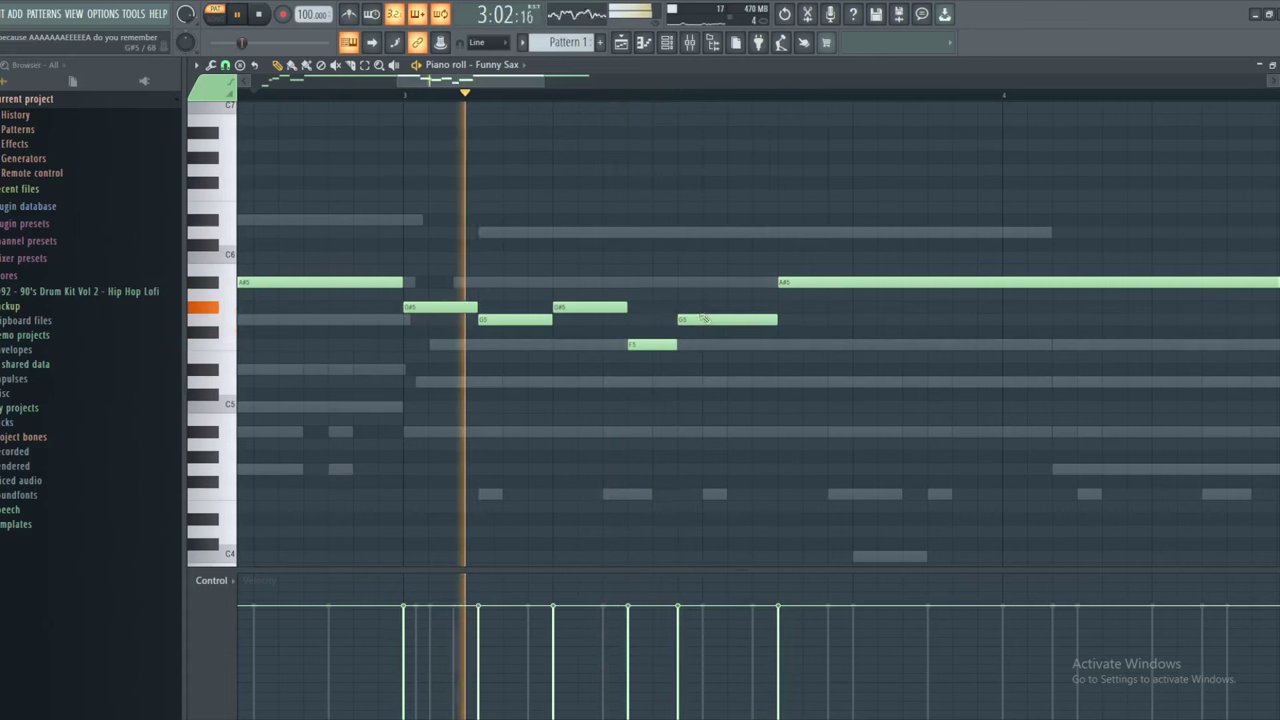
pyautogui.click(705, 384)
pyautogui.press('space')
# Lower the note before bar 3's held note to D#5 and the held note to D5, and play the result
pyautogui.moveTo(714, 322); pyautogui.dragTo(748, 362)
pyautogui.click(727, 383)
pyautogui.rightClick(735, 382)
pyautogui.moveTo(790, 285); pyautogui.dragTo(790, 389)
pyautogui.press('space')
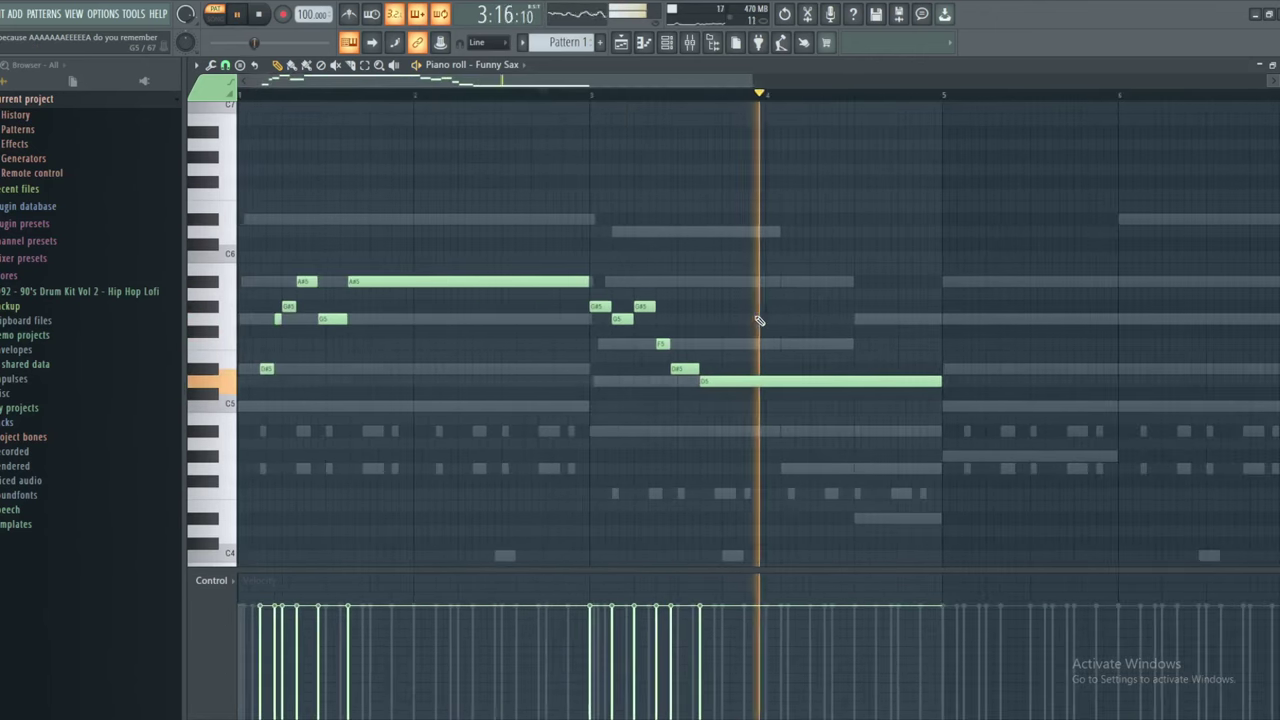
pyautogui.press('space')
# Switch to Paint and add the line "but mainly only for the held note thingy" below the existing text
pyautogui.click(450, 719)
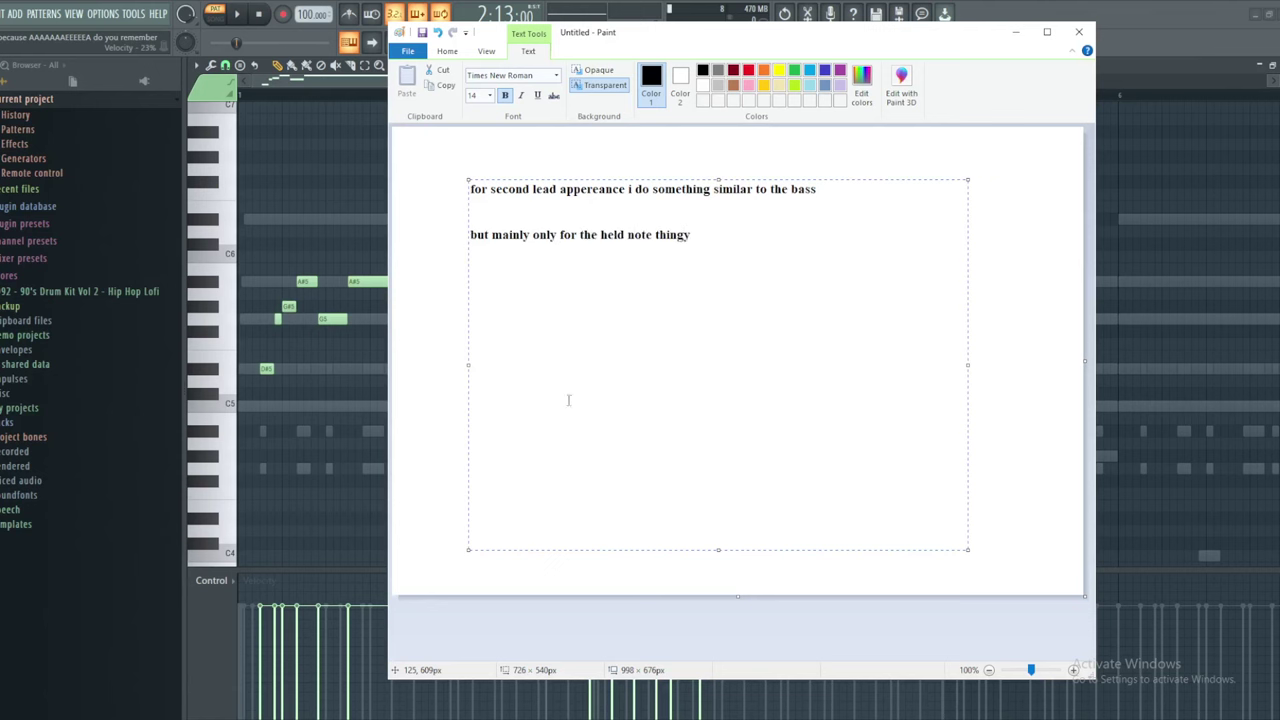
# Switch to FL Studio and listen to the saxophone melody from the start and again from bar 3
pyautogui.click(357, 279)
pyautogui.moveTo(350, 95); pyautogui.dragTo(238, 95)
pyautogui.press('space')
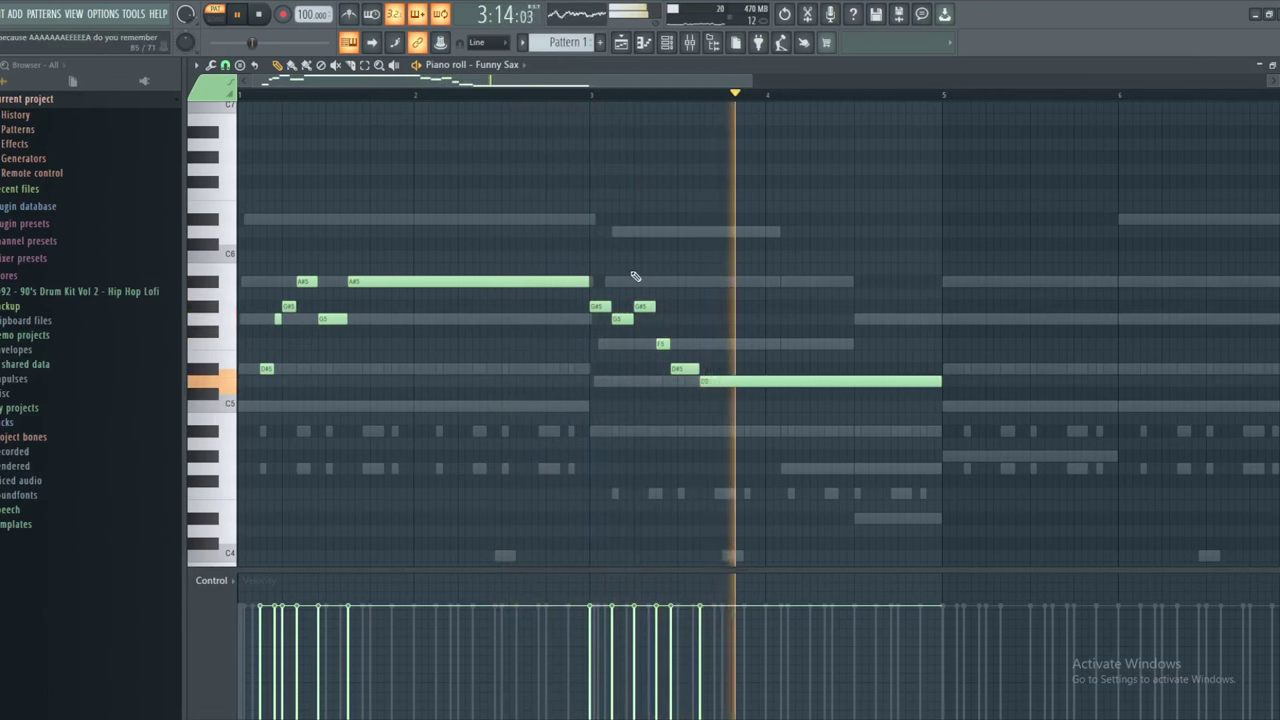
pyautogui.press('space')
pyautogui.click(592, 96)
pyautogui.scroll(5, 648, 240)
pyautogui.press('space')
pyautogui.moveTo(651, 240); pyautogui.dragTo(576, 241)
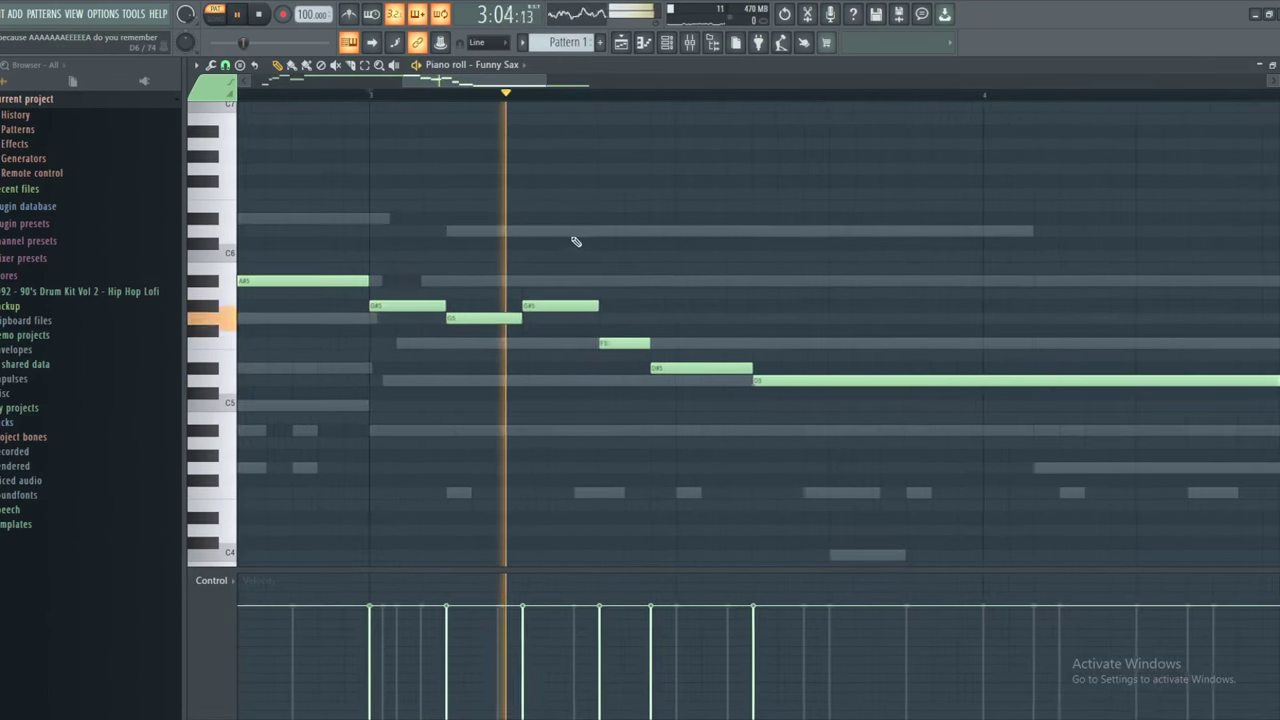
# Raise bar 3's third note to A#5, the two after it to G5 and F5, and the held note to G5, and play the melody
pyautogui.moveTo(594, 305); pyautogui.dragTo(618, 270)
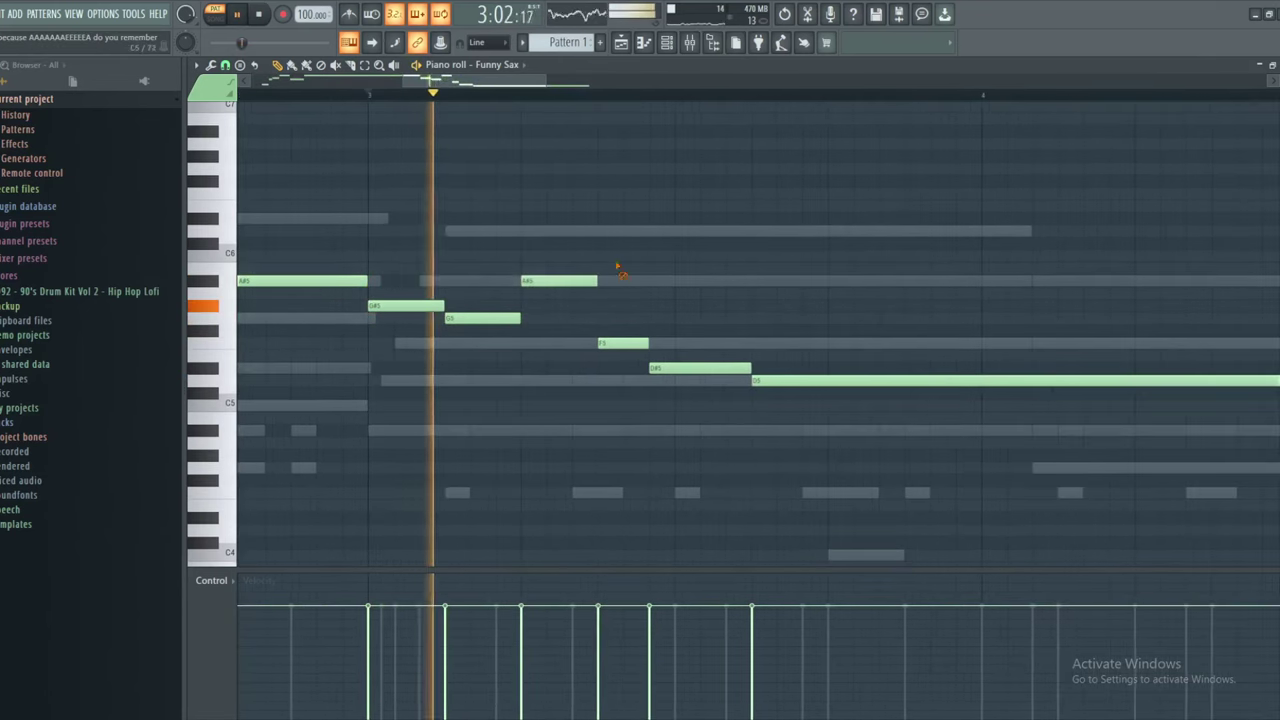
pyautogui.press('space')
pyautogui.moveTo(604, 344); pyautogui.dragTo(606, 322)
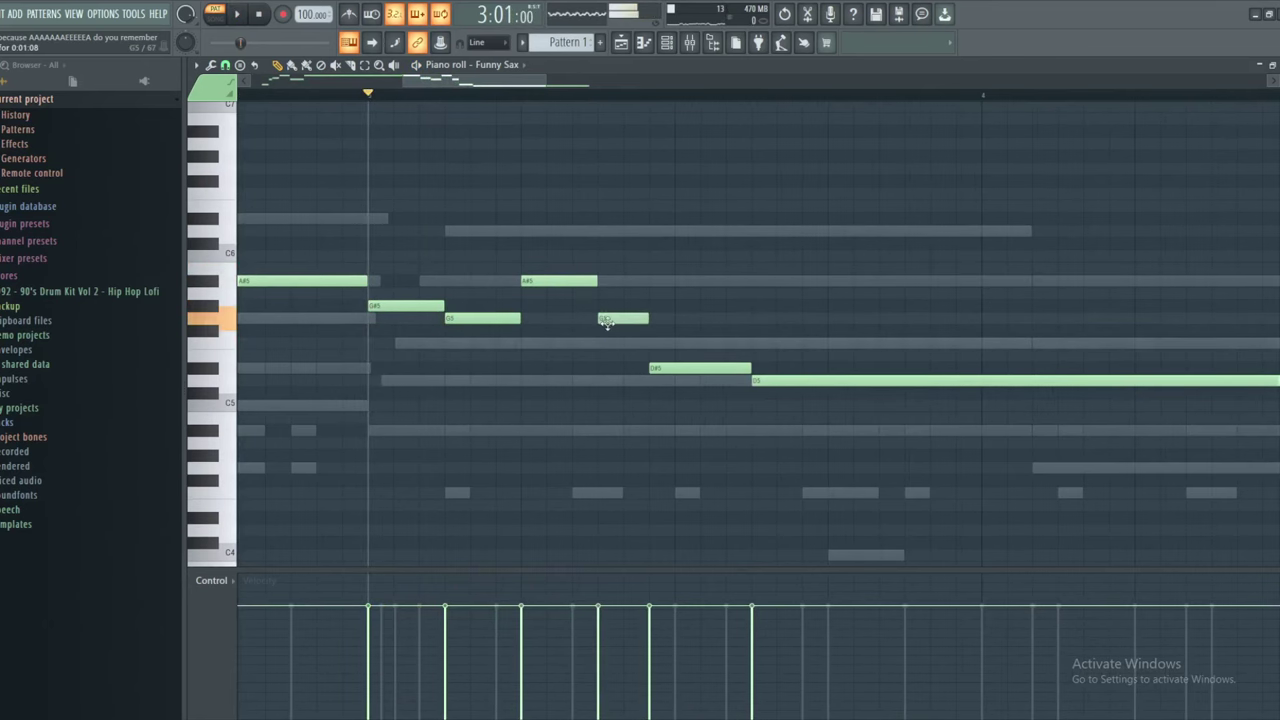
pyautogui.moveTo(664, 367); pyautogui.dragTo(666, 343)
pyautogui.moveTo(787, 381); pyautogui.dragTo(787, 319)
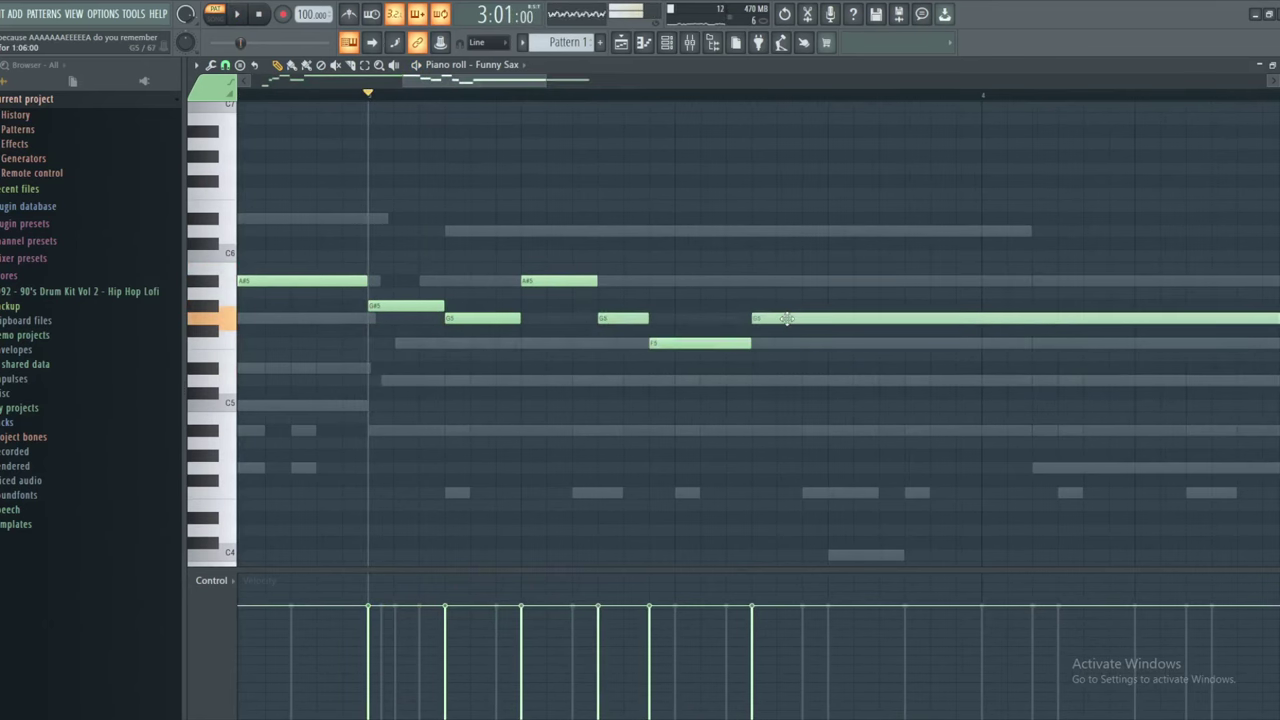
pyautogui.press('space')
pyautogui.scroll(-3, 703, 251)
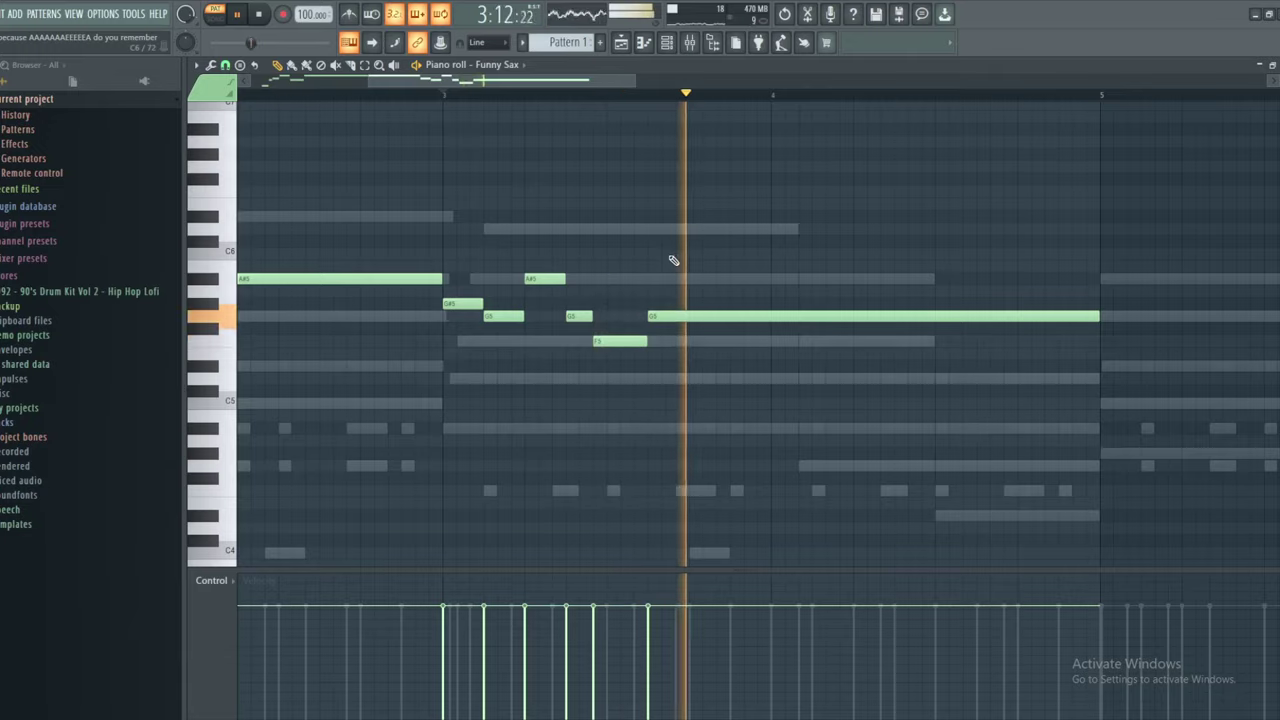
pyautogui.scroll(-4, 674, 260)
pyautogui.scroll(3, 583, 258)
pyautogui.scroll(-3, 520, 188)
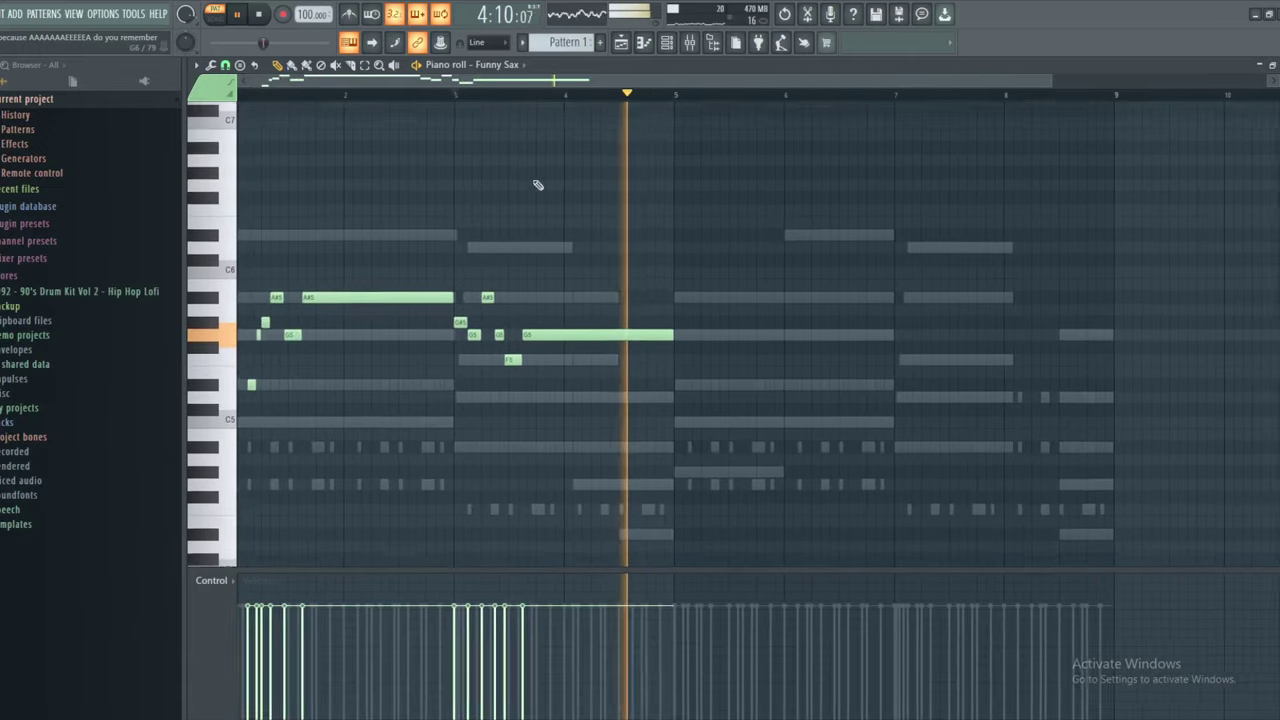
# Select the whole four-bar saxophone melody and duplicate it into bars 5 to 8
pyautogui.click(364, 65)
pyautogui.moveTo(698, 395); pyautogui.dragTo(258, 144)
pyautogui.click(278, 66)
pyautogui.moveTo(721, 344)
pyautogui.mouseDown()
pyautogui.moveTo(343, 343)
pyautogui.moveTo(555, 335)
pyautogui.mouseUp()
pyautogui.hotkey('ctrl', 'b')
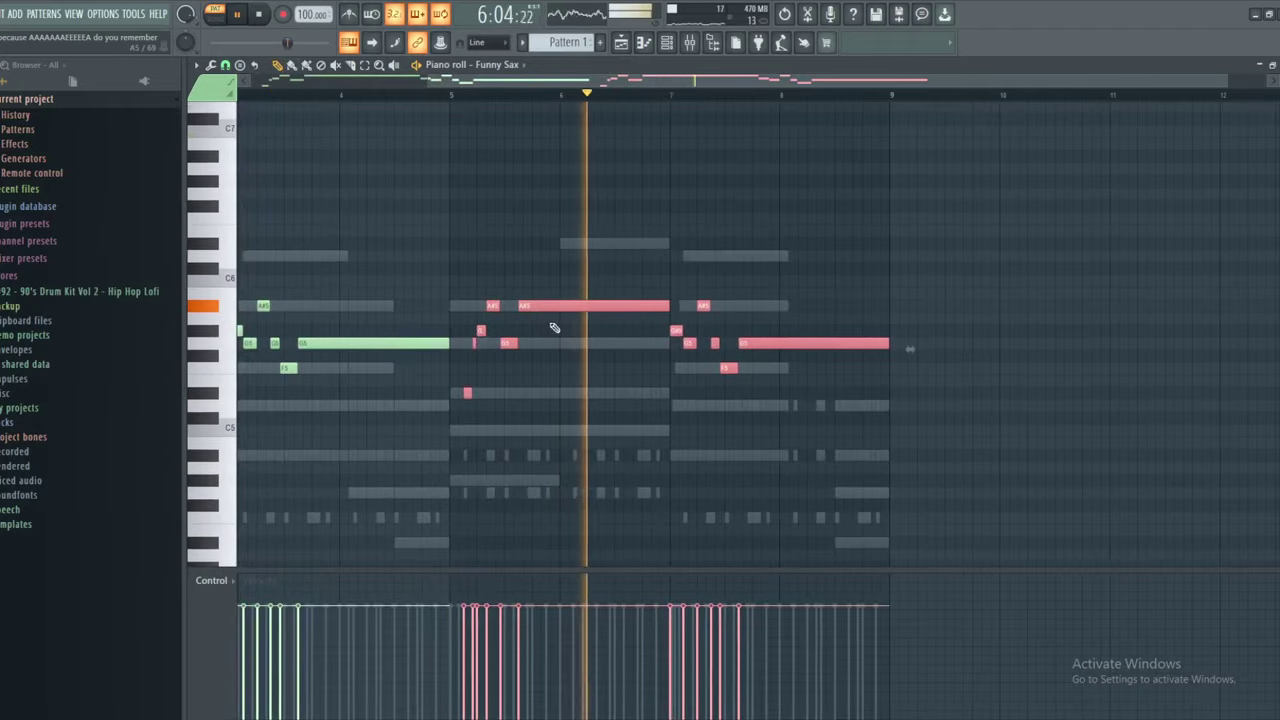
# Deselect the duplicated notes and play the copy from bar 6
pyautogui.scroll(2, 690, 290)
pyautogui.press('space')
pyautogui.scroll(2, 637, 228)
pyautogui.click(373, 97)
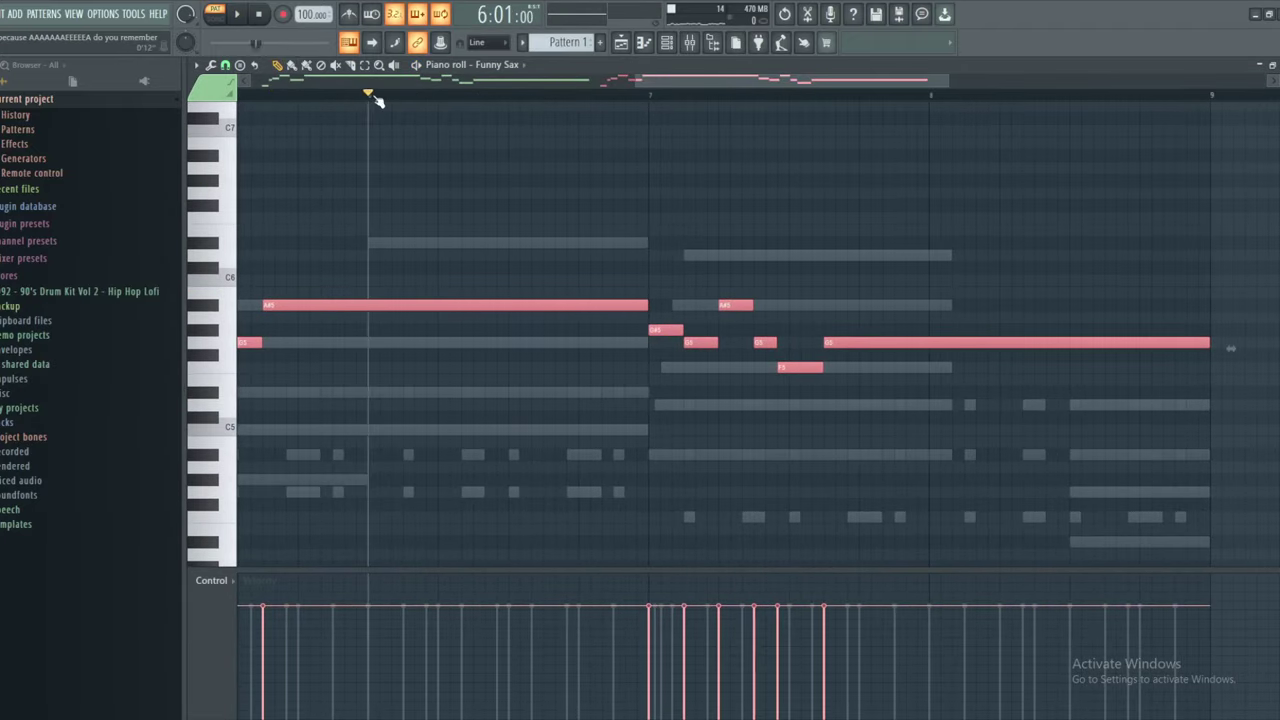
pyautogui.press('space')
pyautogui.hotkey('ctrl', 'd')
pyautogui.scroll(1, 648, 303)
pyautogui.moveTo(648, 303); pyautogui.dragTo(783, 308)
pyautogui.scroll(-4, 783, 308)
pyautogui.press('space')
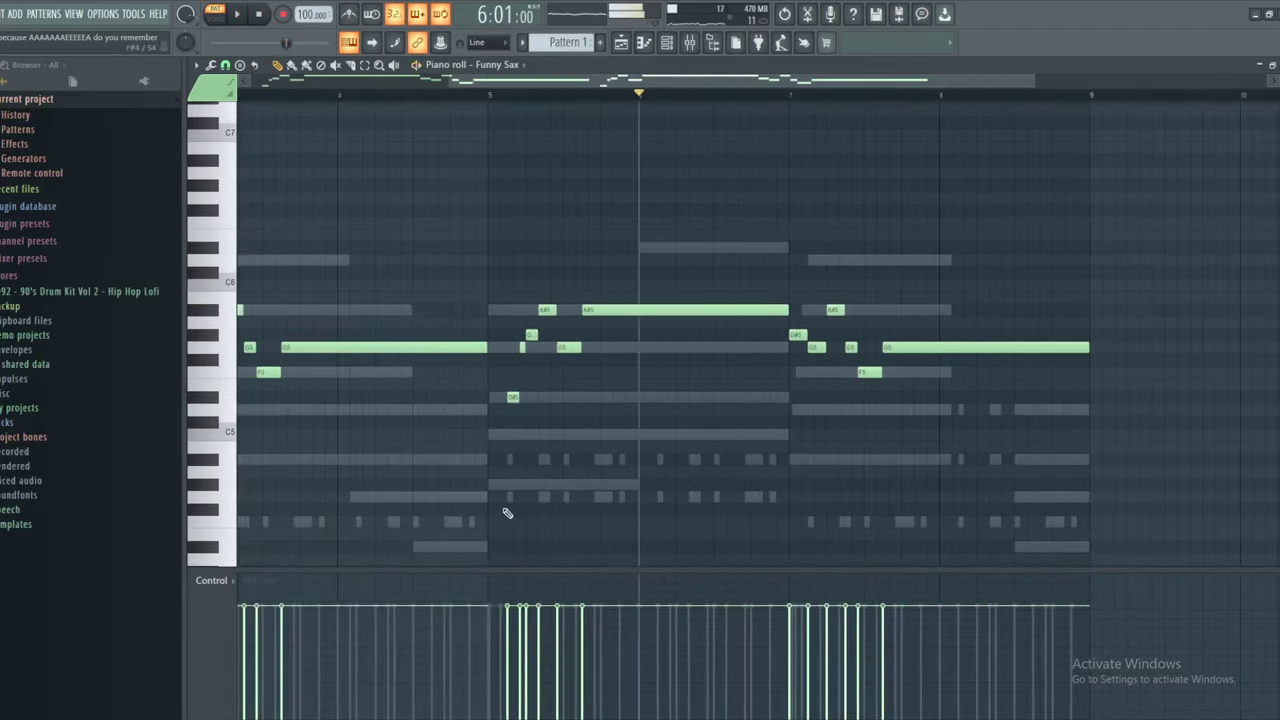
# Switch to Paint and replace the text with "and now apply the 4 must be unique"
pyautogui.hotkey('alt', 'Tab')
pyautogui.hotkey('ctrl', 'a')
pyautogui.write('an')
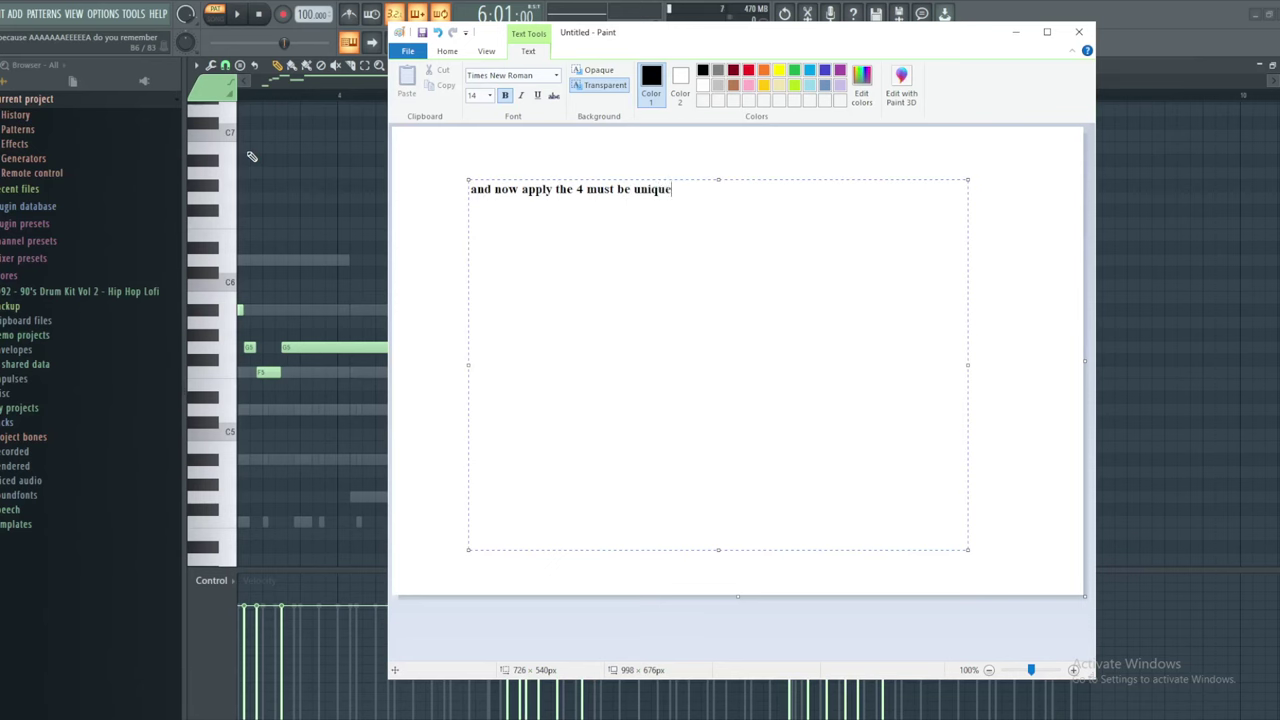
# Switch to FL Studio and listen to the duplicated melody from bar 5
pyautogui.click(249, 167)
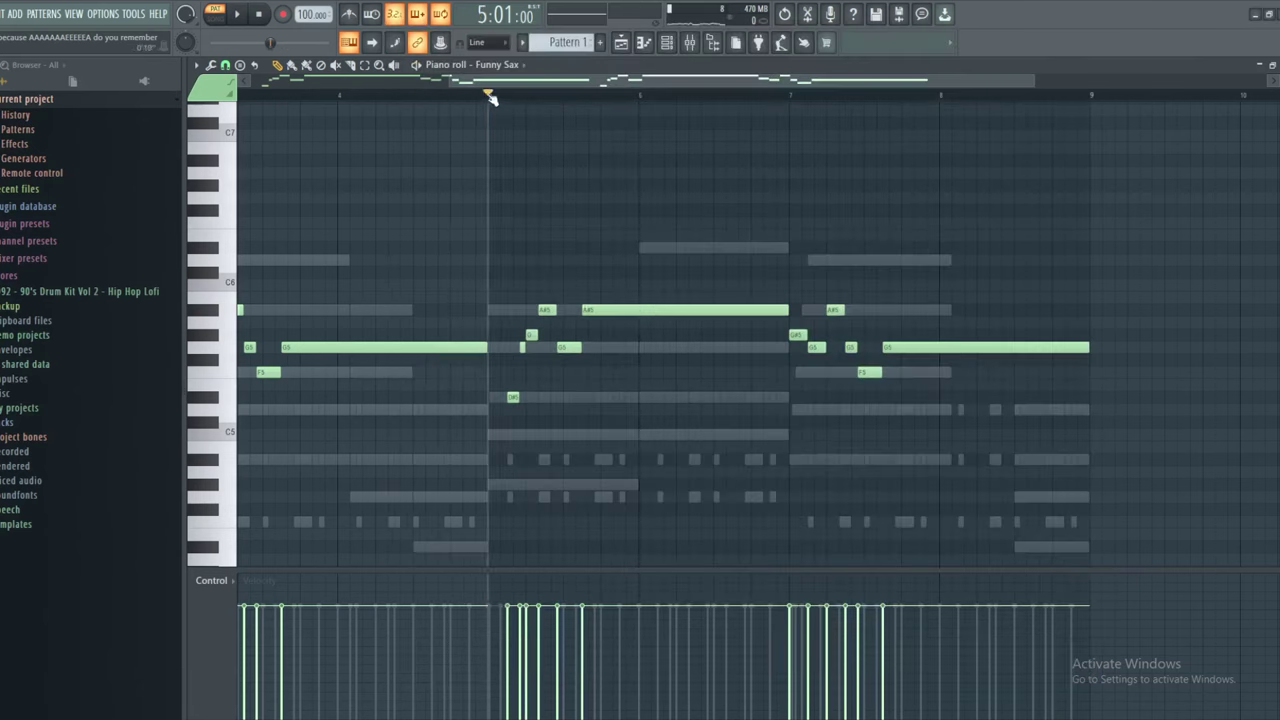
pyautogui.press('space')
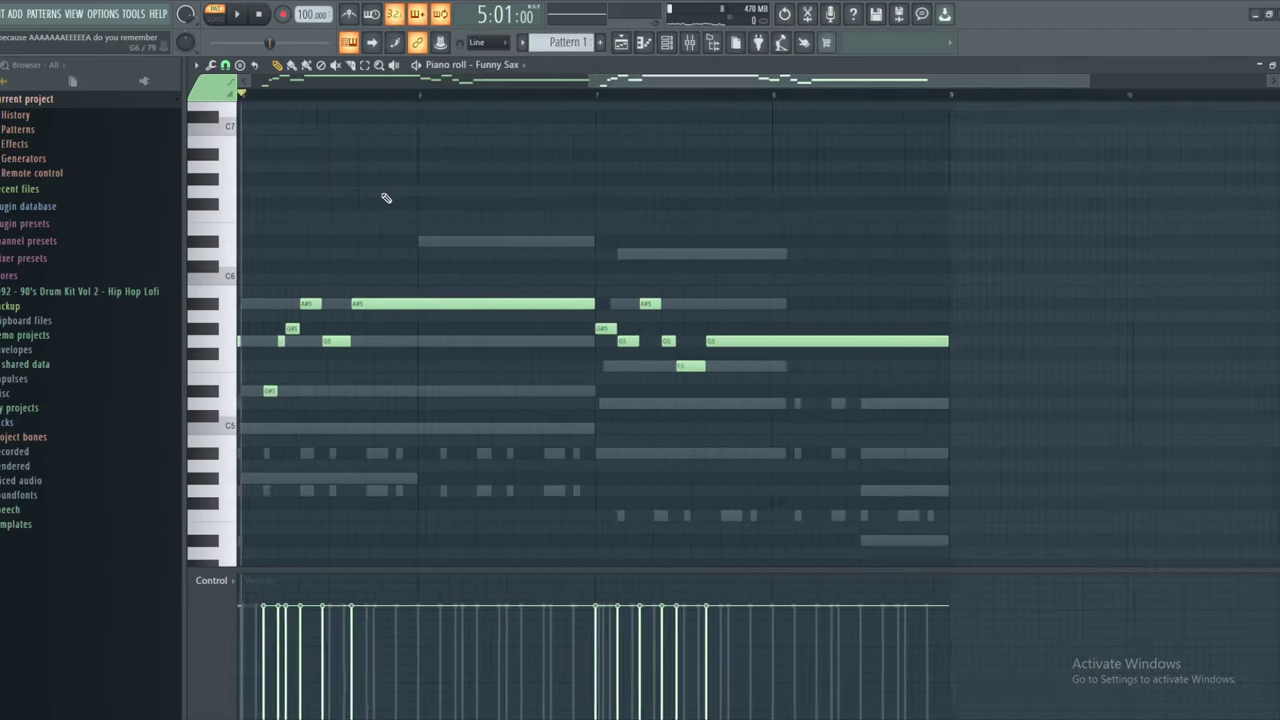
pyautogui.press('space')
pyautogui.scroll(2, 656, 281)
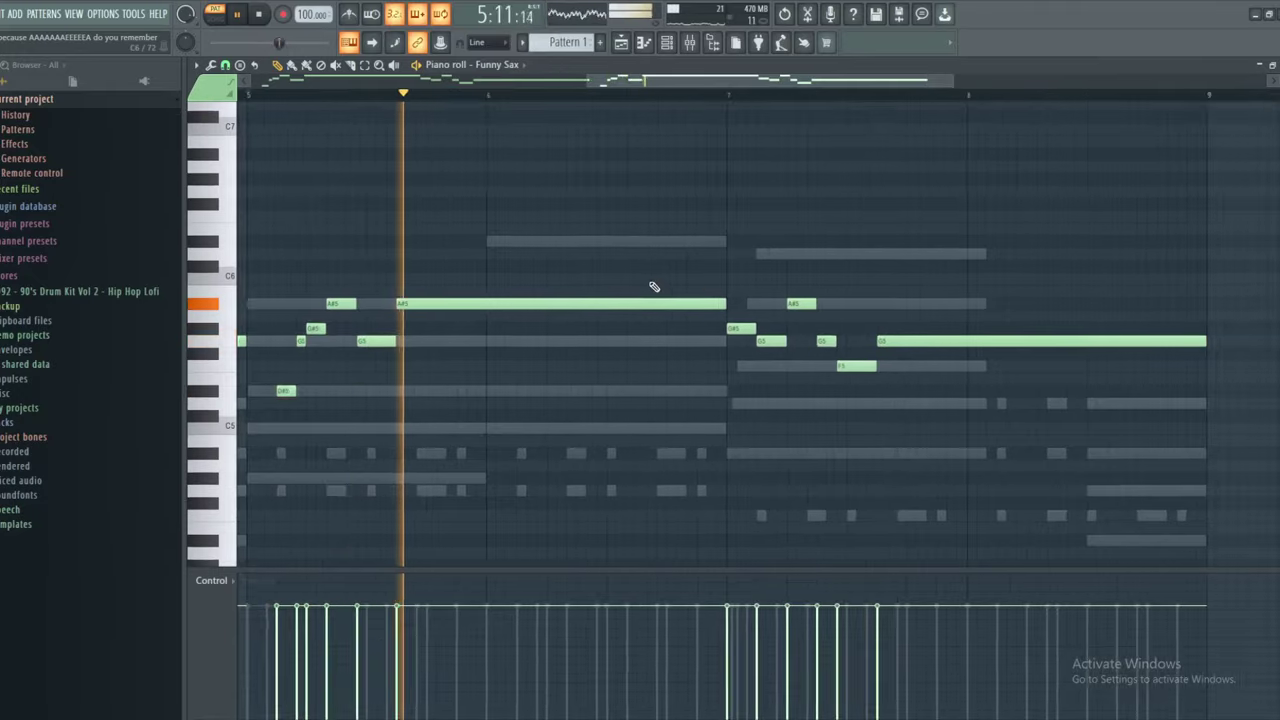
pyautogui.scroll(2, 700, 271)
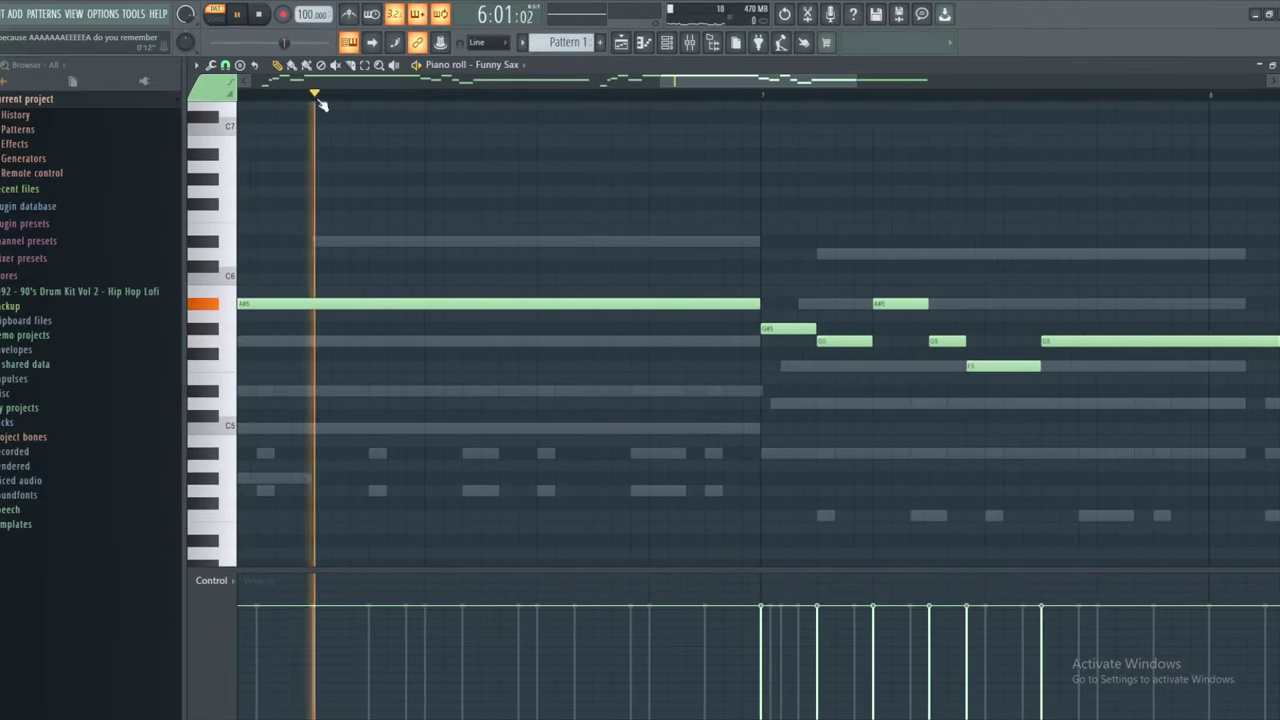
# Shorten the held A#5 near the end of bar 6 and add a short C6 followed by a longer D#6
pyautogui.click(630, 280)
pyautogui.press('space')
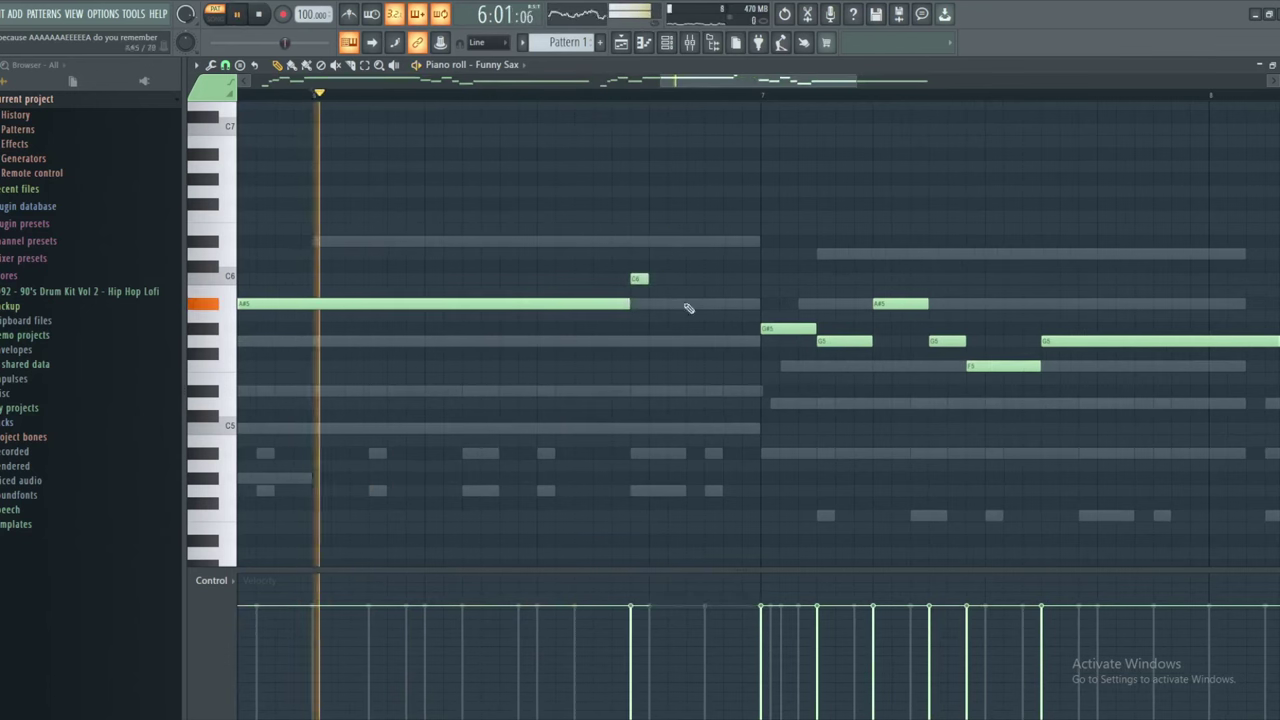
pyautogui.click(655, 245)
pyautogui.hscroll(1, 674, 206)
pyautogui.press('space')
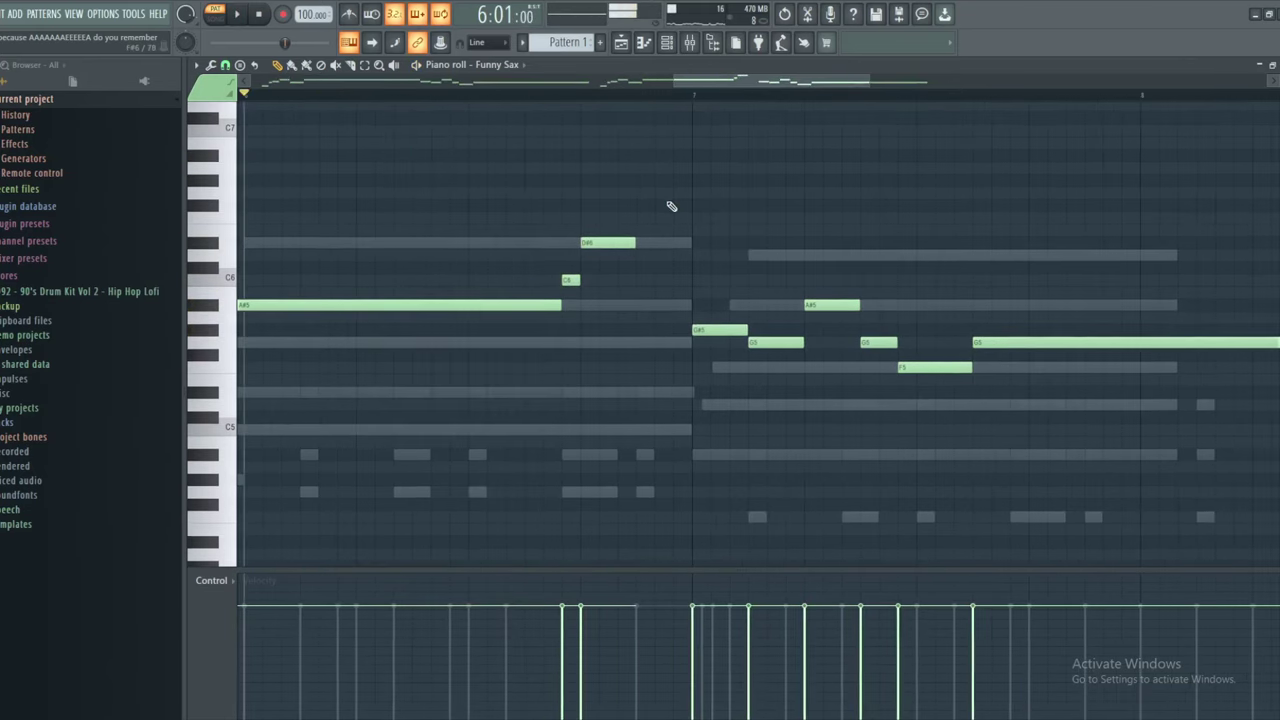
# Add an F6 after the D#6 to finish bar 6 and remove the G#5 that opens bar 7
pyautogui.moveTo(673, 261); pyautogui.dragTo(647, 264)
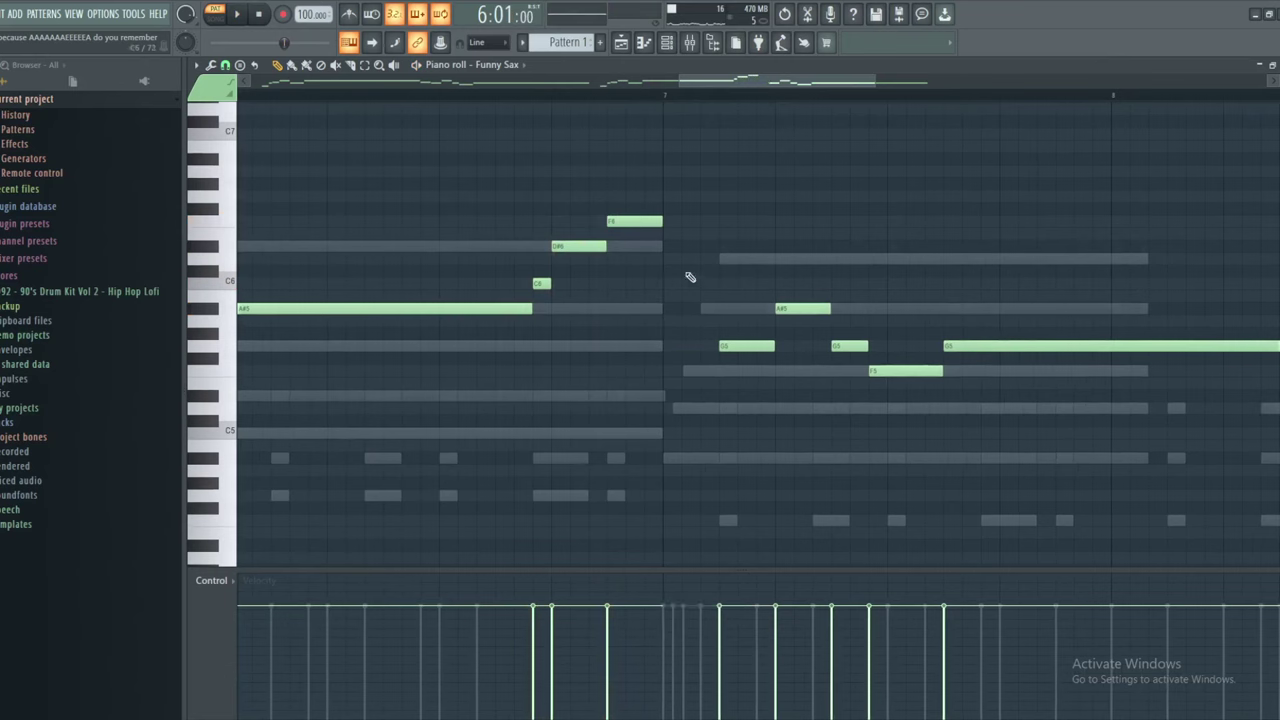
pyautogui.moveTo(714, 241); pyautogui.dragTo(671, 251)
pyautogui.rightClick(637, 217)
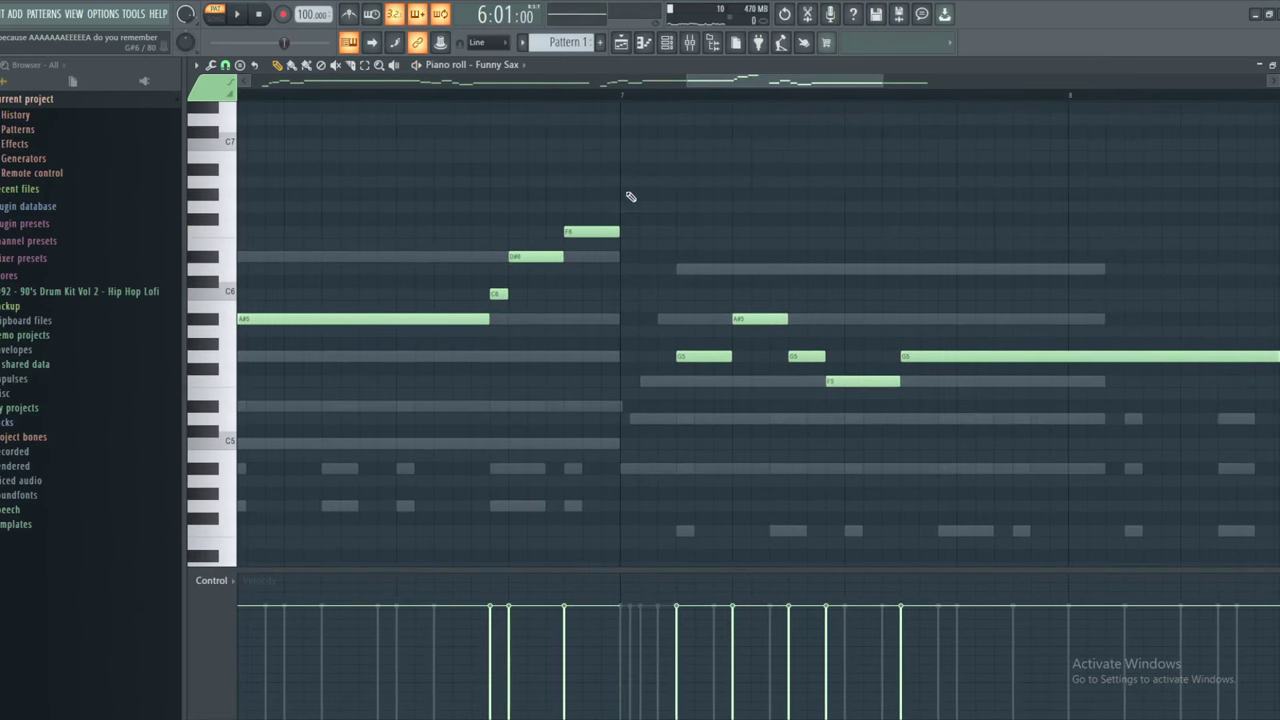
# Open bar 7 with a short G#6 followed directly by a G6, and listen to the lead-in from bar 6
pyautogui.click(684, 206)
pyautogui.hscroll(1, 789, 194)
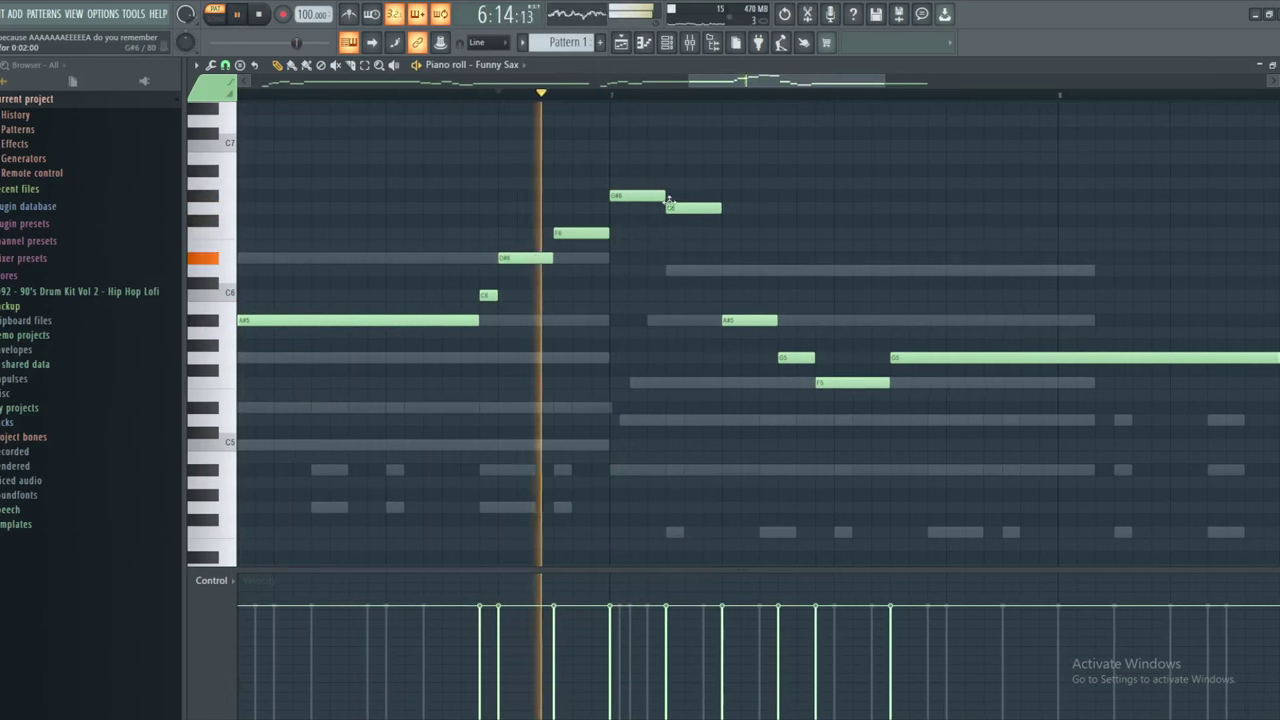
pyautogui.press('space')
pyautogui.moveTo(675, 211)
pyautogui.mouseDown()
pyautogui.moveTo(639, 210)
pyautogui.moveTo(680, 211)
pyautogui.mouseUp()
pyautogui.press('space')
pyautogui.press('space')
pyautogui.press('space')
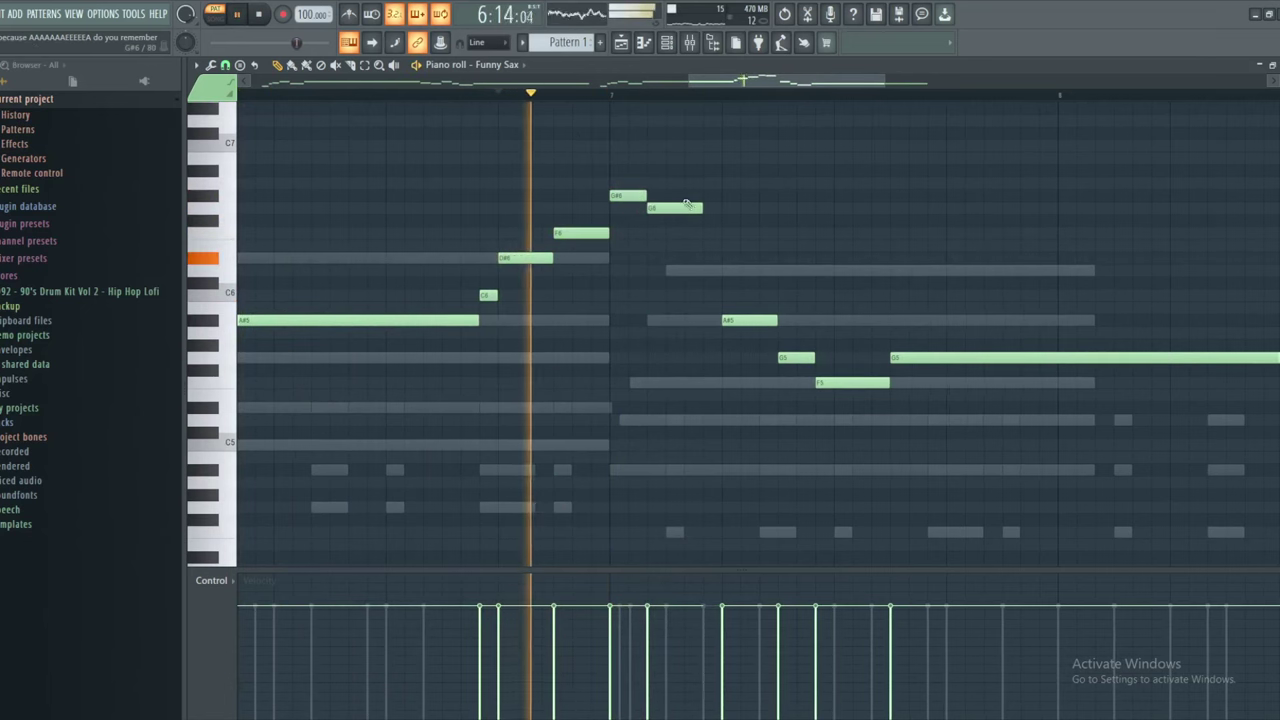
pyautogui.press('space')
pyautogui.press('space')
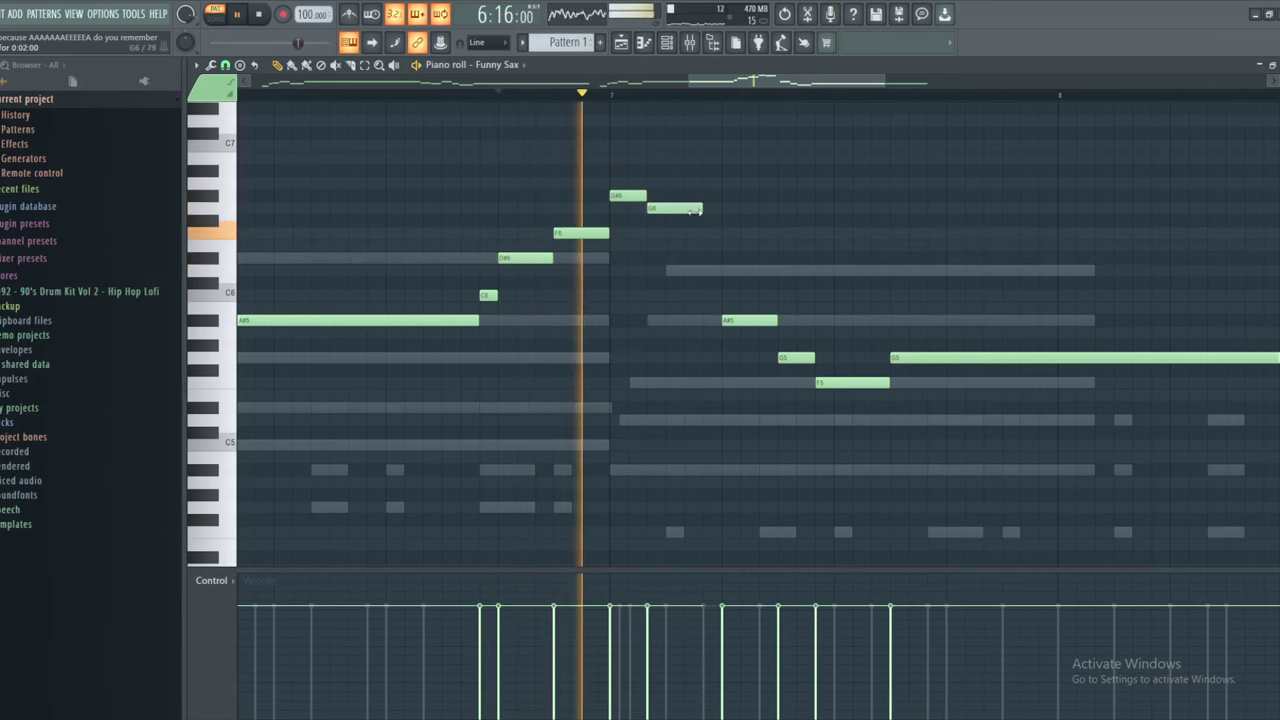
# Remove the A#5 in bar 7 and add an F6 directly after the G6
pyautogui.rightClick(752, 320)
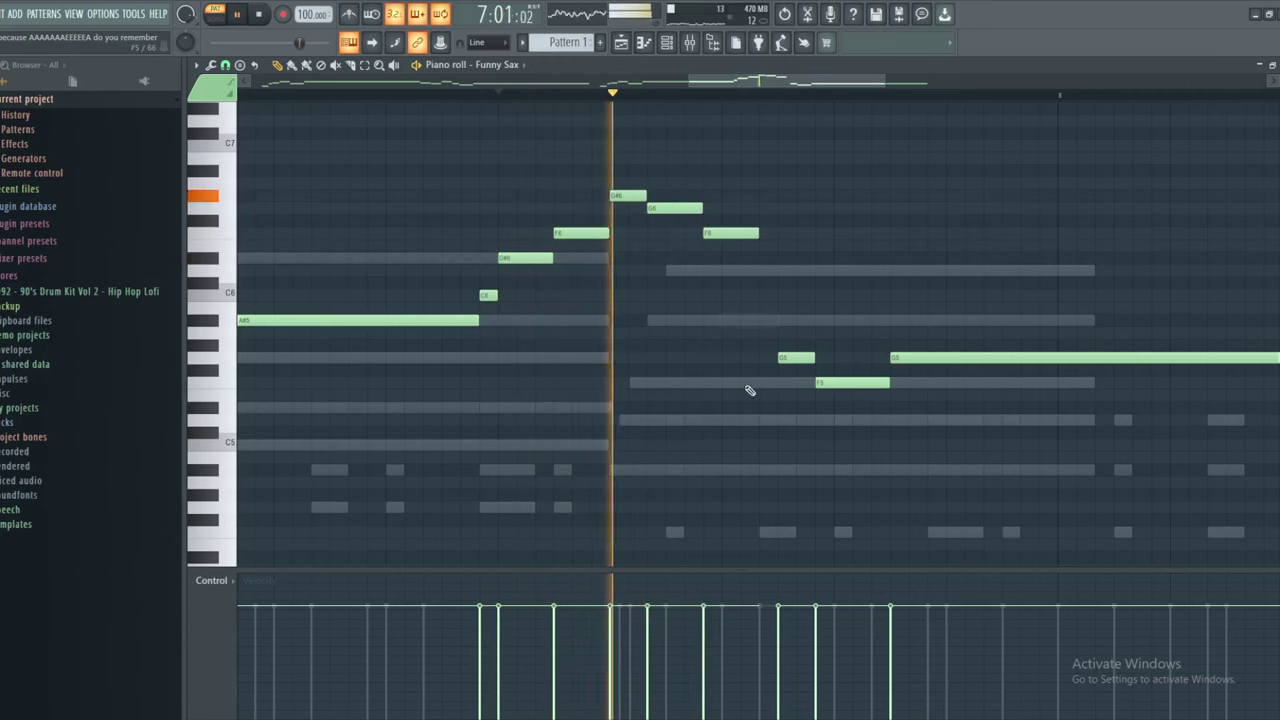
pyautogui.moveTo(738, 332); pyautogui.dragTo(653, 337)
pyautogui.press('space')
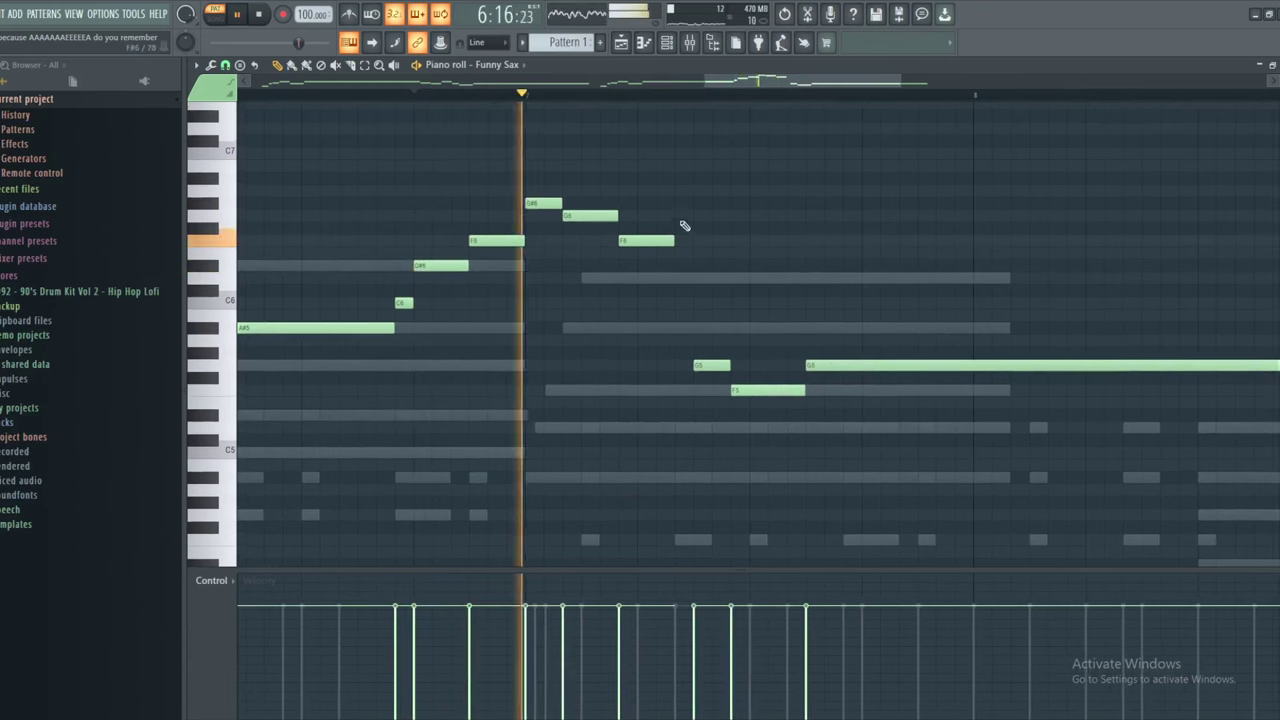
# Replace the short G5 and the F5 in bar 7 with a G6 after the F6, followed by a D#6
pyautogui.click(685, 217)
pyautogui.rightClick(709, 365)
pyautogui.press('space')
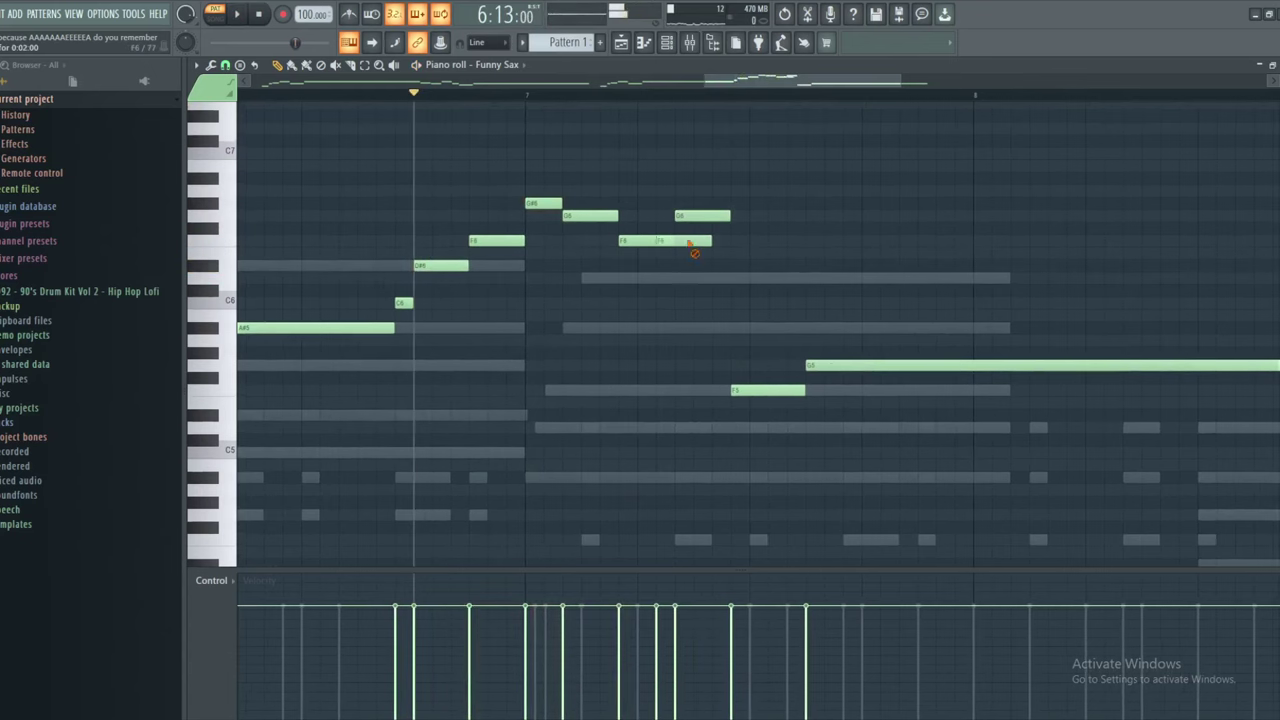
pyautogui.press('space')
pyautogui.moveTo(683, 217)
pyautogui.mouseDown()
pyautogui.moveTo(664, 218)
pyautogui.moveTo(702, 216)
pyautogui.moveTo(672, 237)
pyautogui.mouseUp()
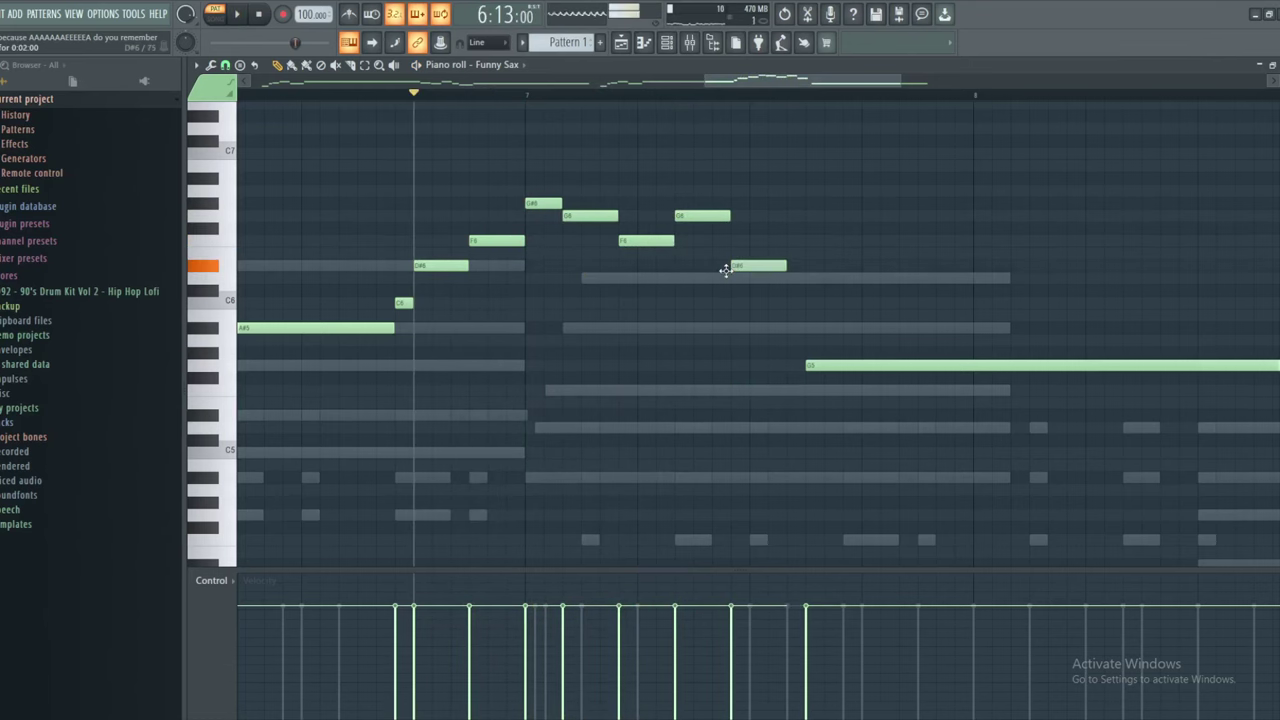
# Remove the long held G5 that ends the melody and add an F6 after the D#6 in bar 7
pyautogui.rightClick(695, 365)
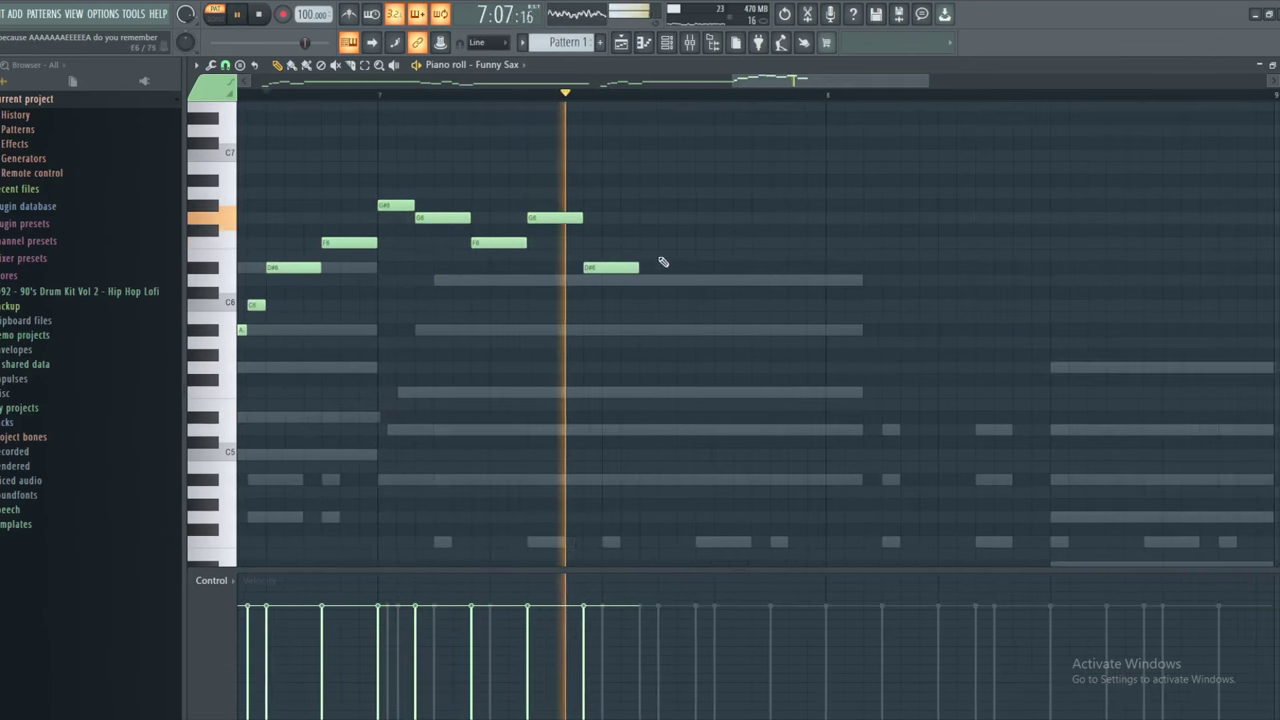
pyautogui.press('space')
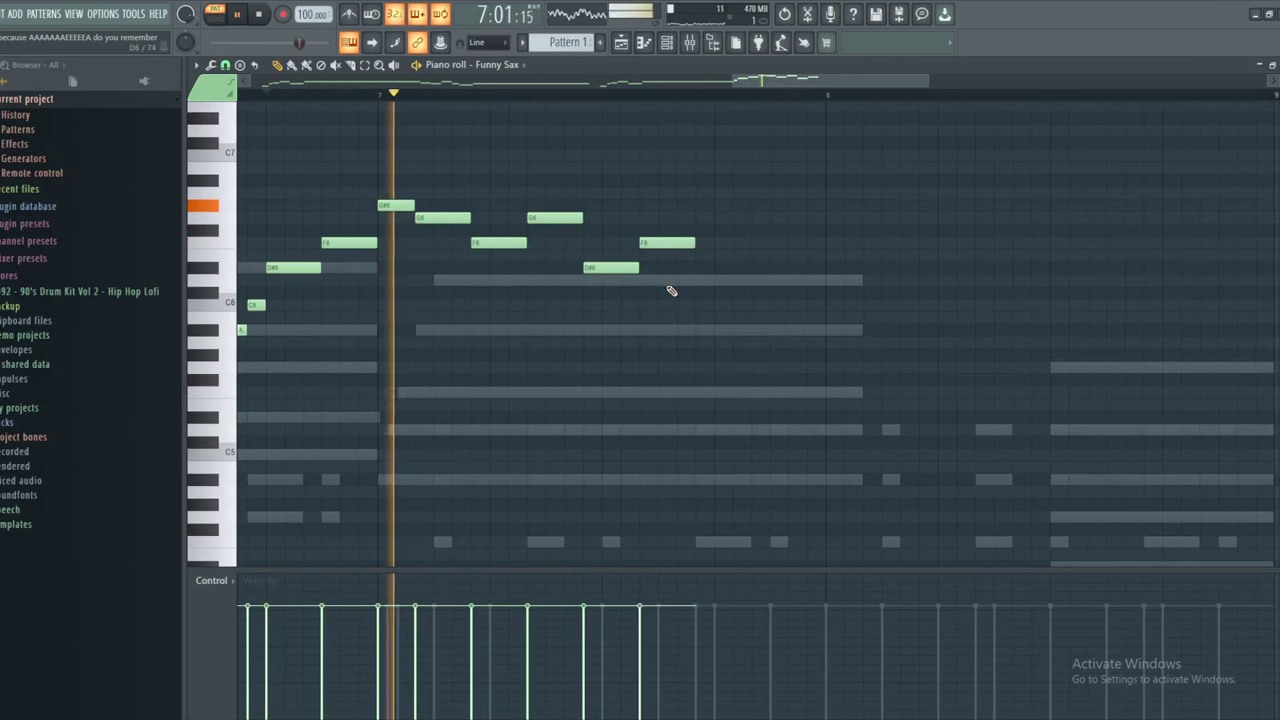
pyautogui.press('space')
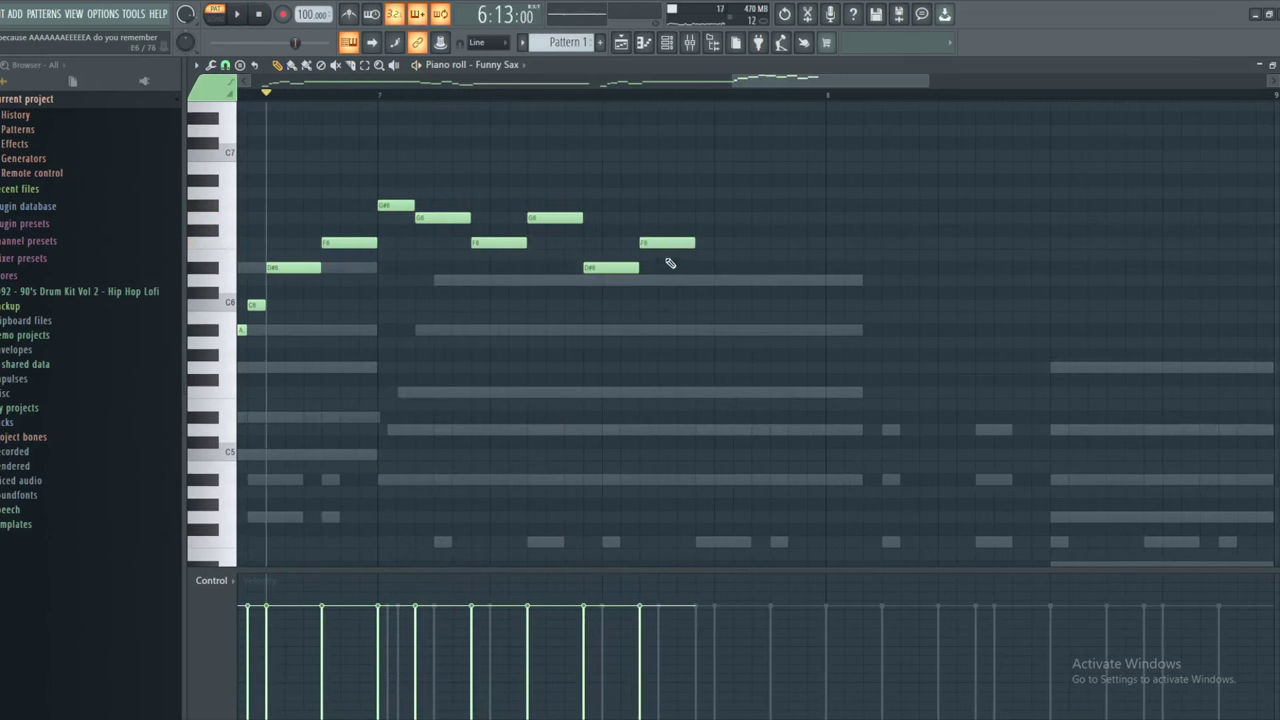
# Lengthen the last D#6 in bar 7 slightly, place the F6 directly after it again, and play back the phrase
pyautogui.moveTo(665, 245)
pyautogui.mouseDown()
pyautogui.moveTo(684, 245)
pyautogui.moveTo(657, 267)
pyautogui.moveTo(619, 267)
pyautogui.moveTo(637, 242)
pyautogui.moveTo(669, 245)
pyautogui.moveTo(656, 268)
pyautogui.mouseUp()
pyautogui.press('space')
pyautogui.rightClick(652, 251)
pyautogui.rightClick(655, 242)
pyautogui.click(668, 243)
pyautogui.rightClick(697, 207)
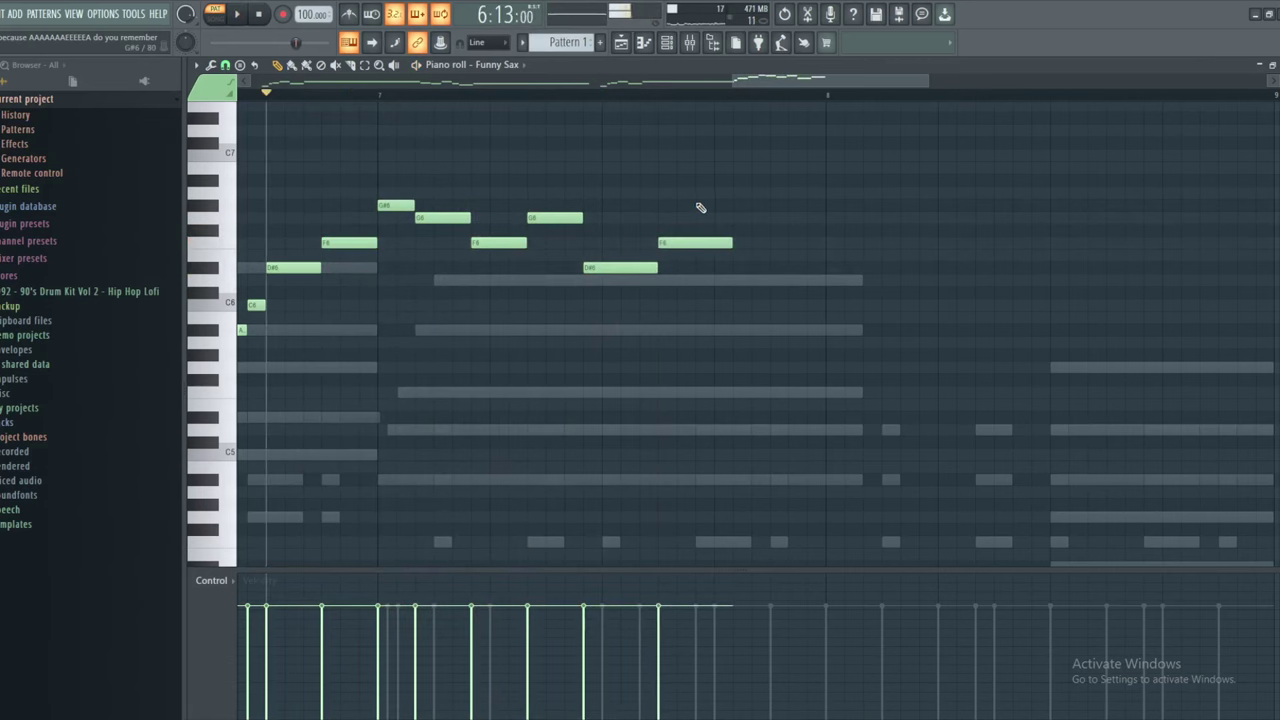
pyautogui.moveTo(727, 243); pyautogui.dragTo(713, 243)
pyautogui.press('space')
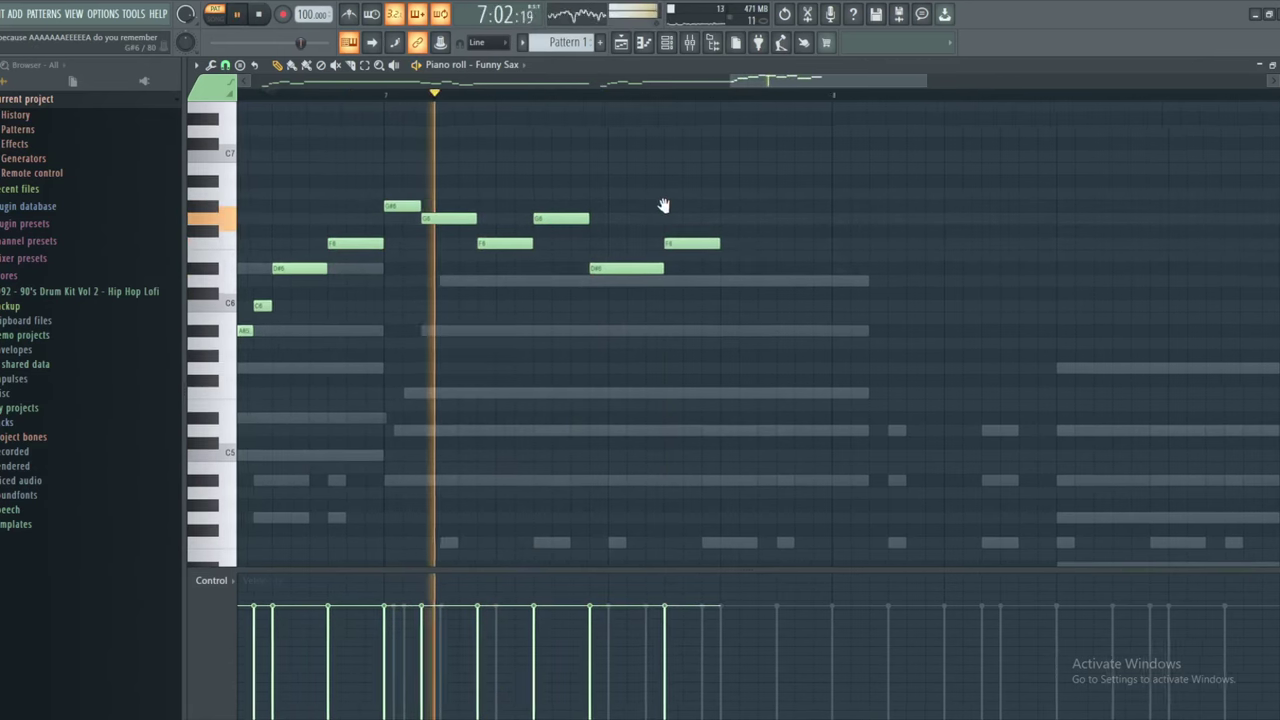
pyautogui.press('space')
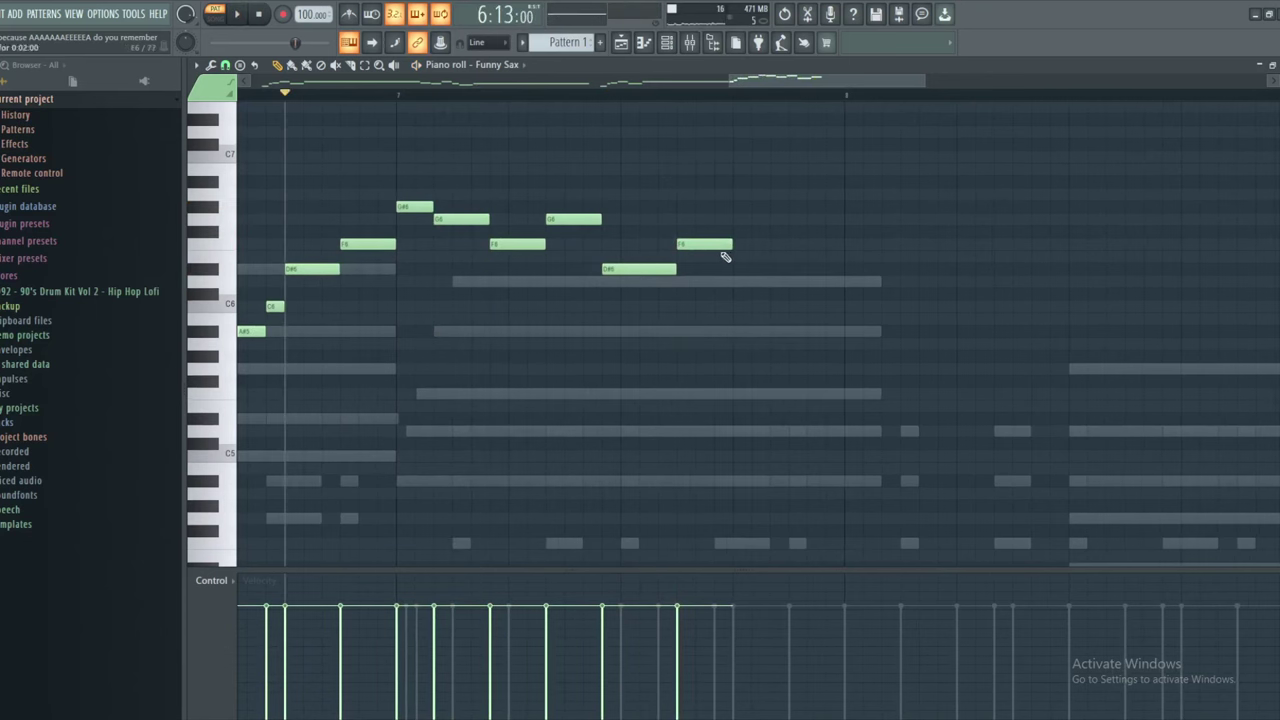
# Add a D#6 after the last F6 in bar 7 and lower that F6 to D6
pyautogui.click(745, 269)
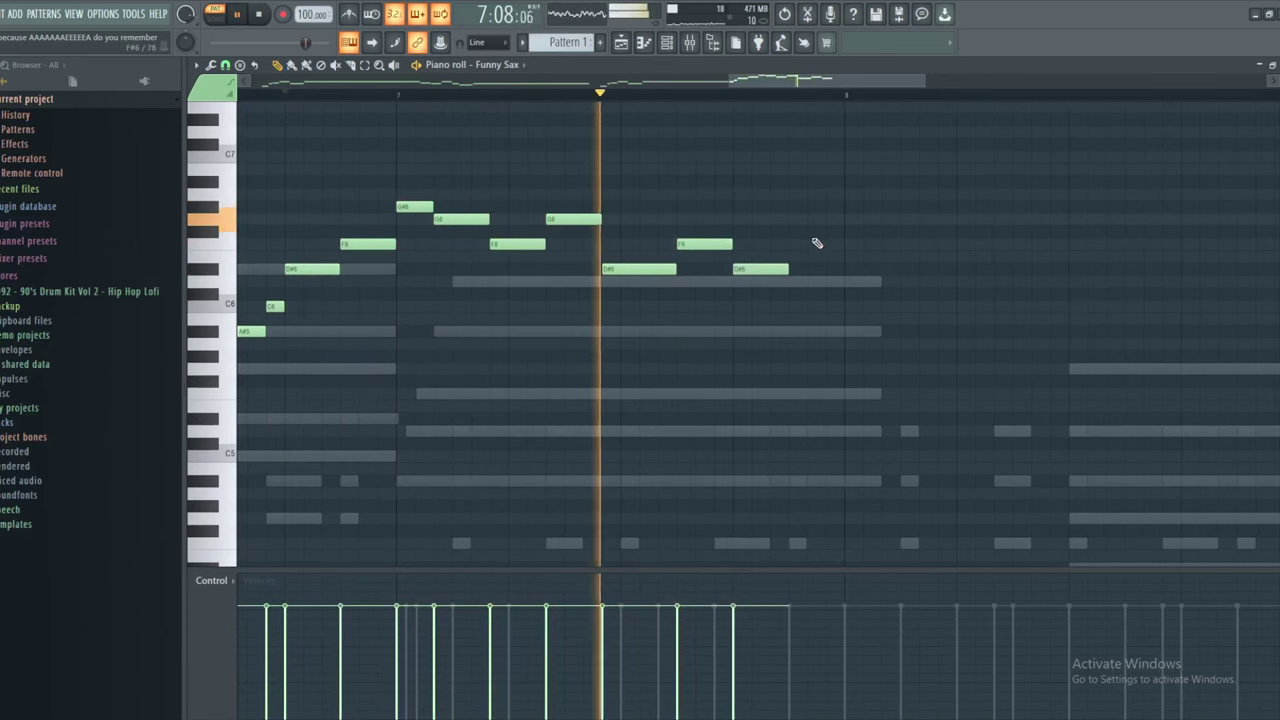
pyautogui.moveTo(705, 245); pyautogui.dragTo(700, 284)
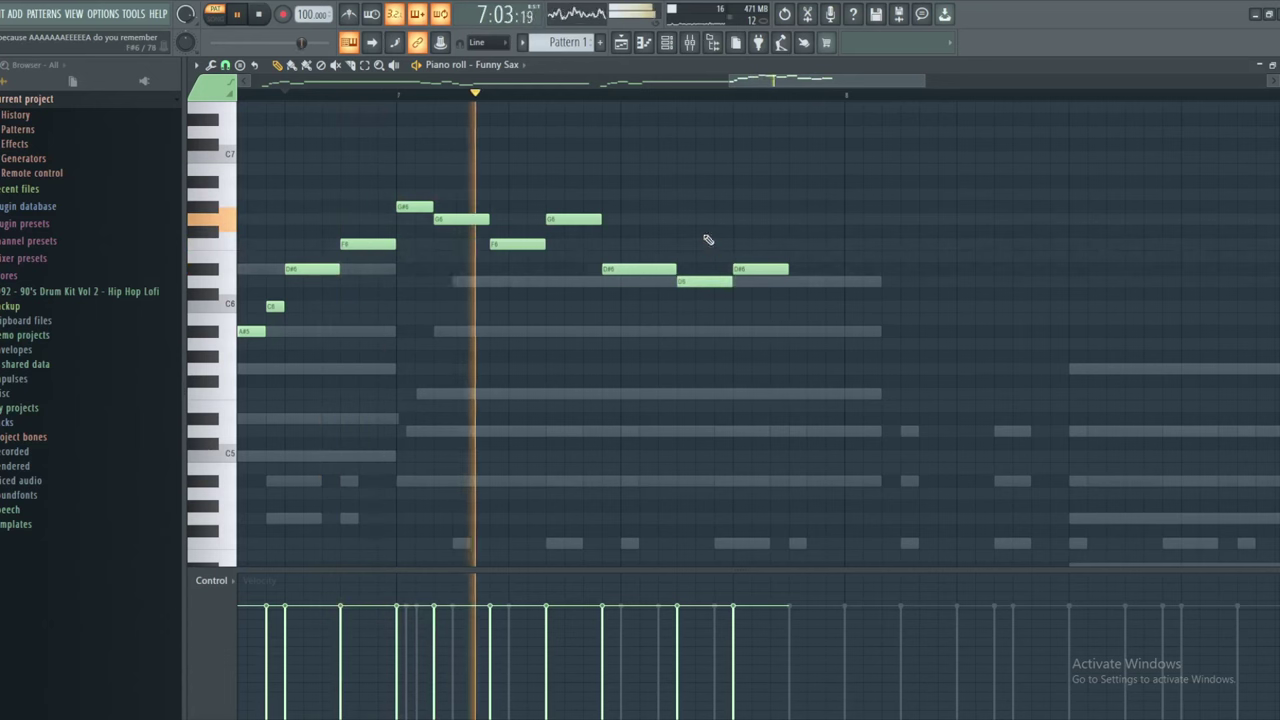
pyautogui.press('space')
# Listen to the new phrase from the start of bar 7
pyautogui.moveTo(860, 221); pyautogui.dragTo(940, 207)
pyautogui.scroll(-3, 940, 207)
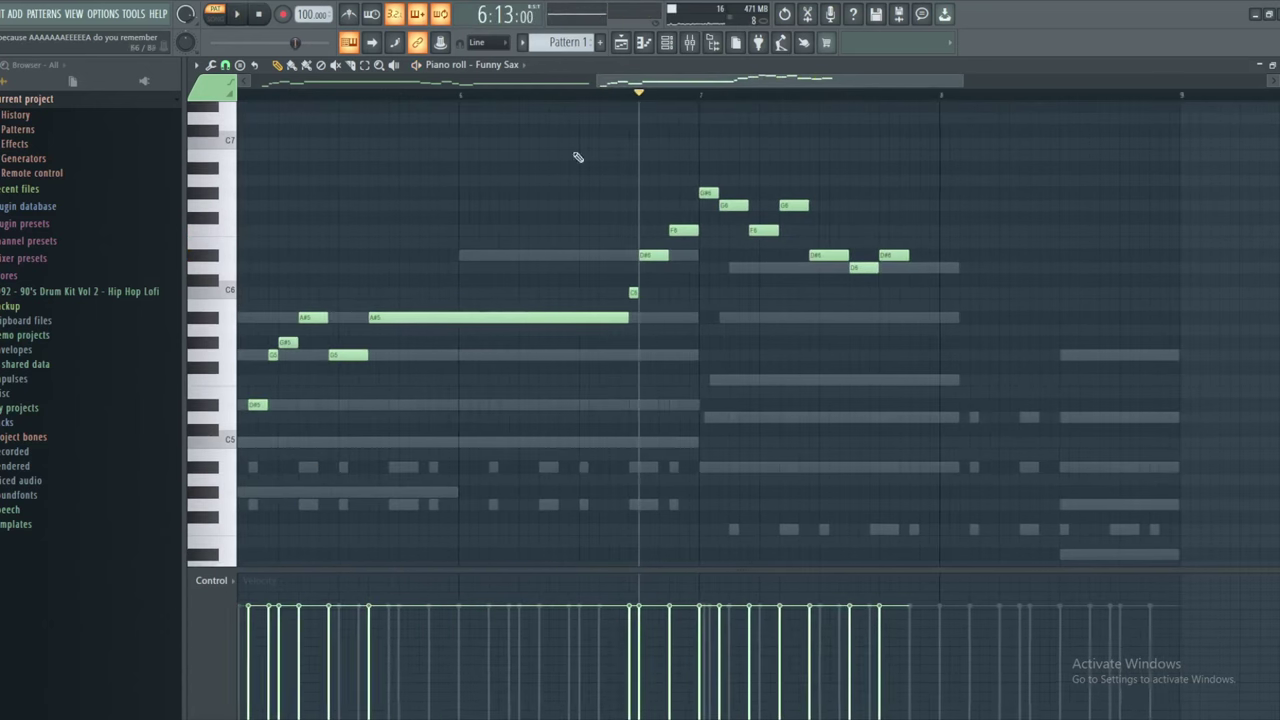
pyautogui.click(702, 99)
pyautogui.press('space')
pyautogui.scroll(3, 821, 189)
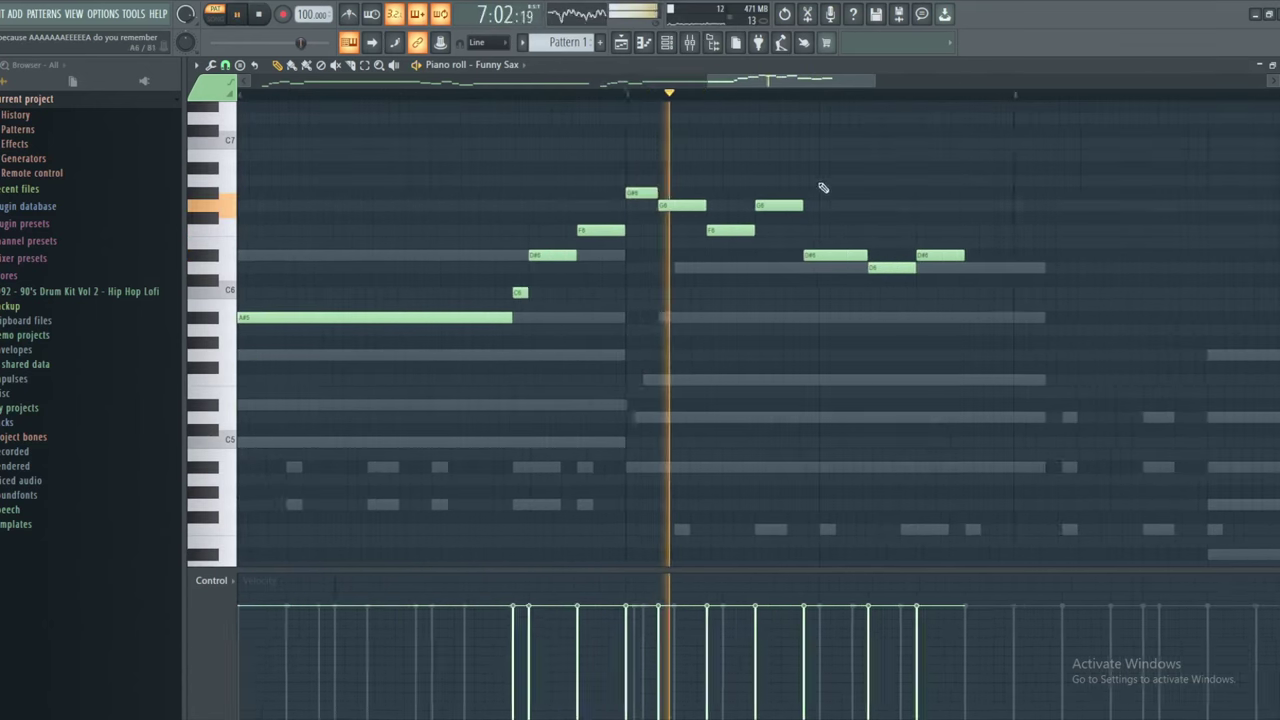
pyautogui.moveTo(823, 189); pyautogui.dragTo(703, 197)
pyautogui.press('space')
pyautogui.press('space')
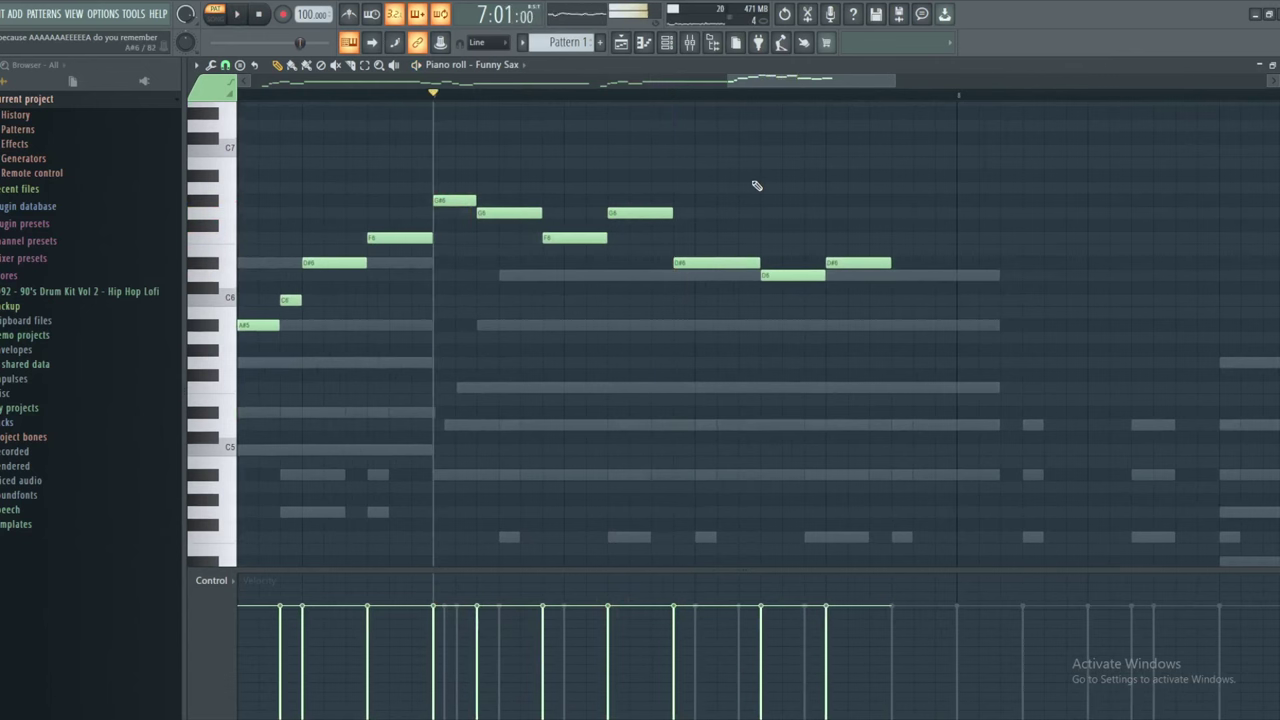
pyautogui.press('space')
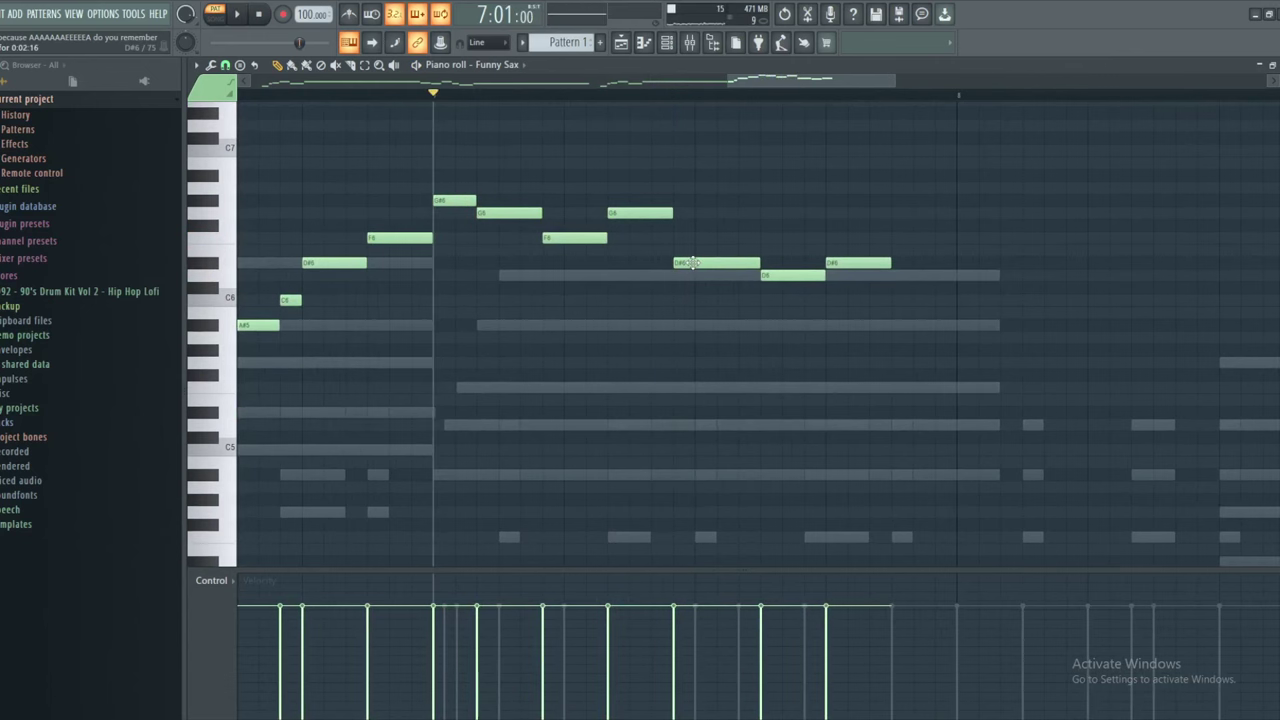
# Lower the longer D#6 in bar 7 to D6 and the D6 after it to C6
pyautogui.press('space')
pyautogui.moveTo(692, 263)
pyautogui.mouseDown()
pyautogui.moveTo(690, 331)
pyautogui.moveTo(709, 306)
pyautogui.moveTo(704, 272)
pyautogui.mouseUp()
pyautogui.press('space')
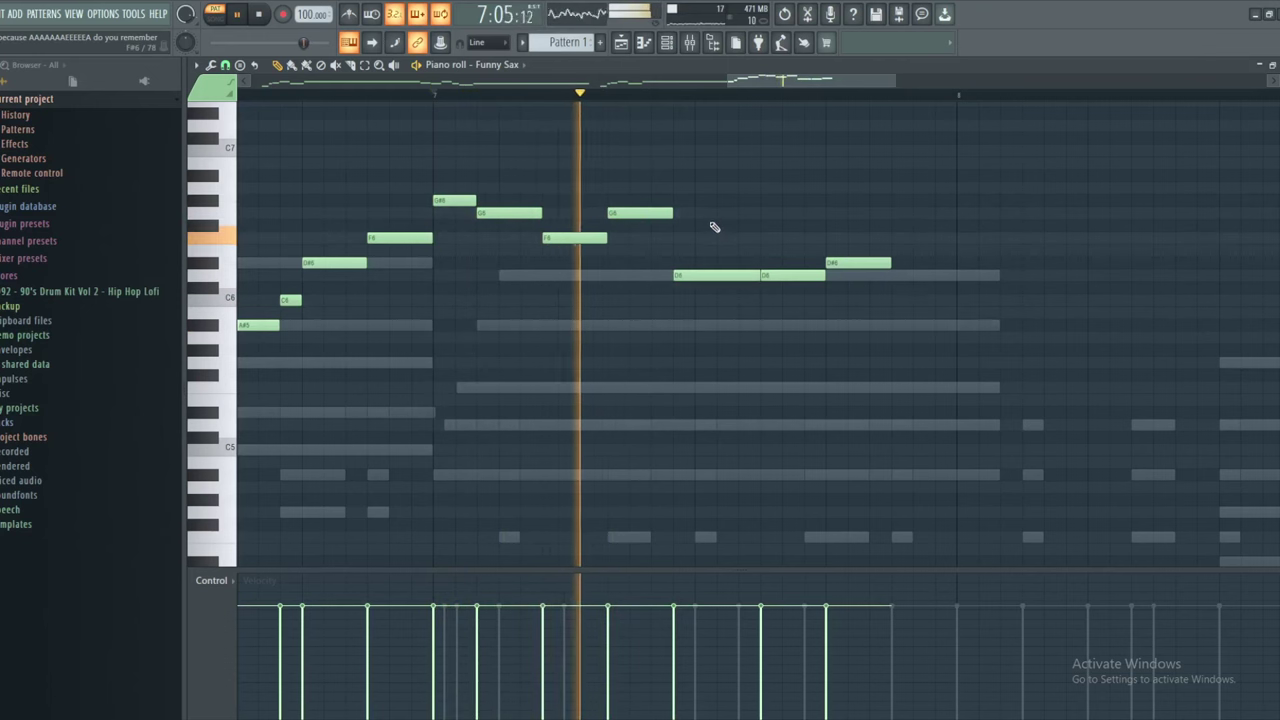
pyautogui.press('space')
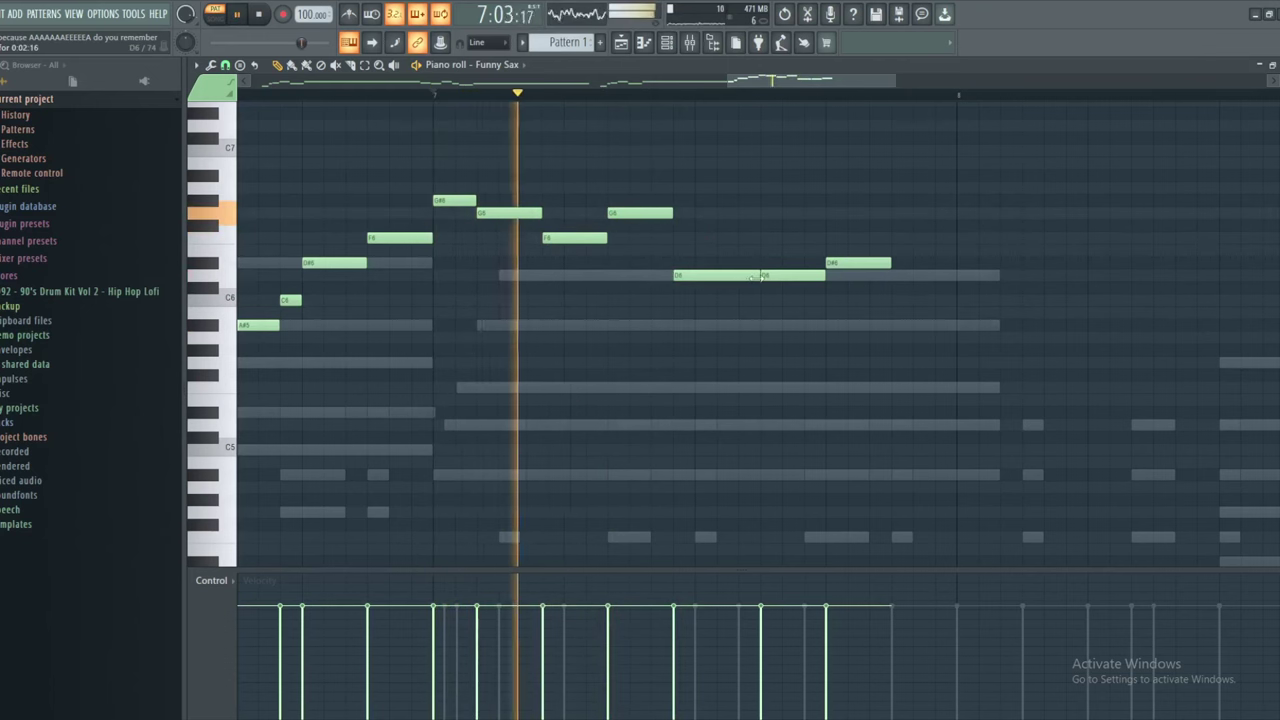
pyautogui.moveTo(762, 275); pyautogui.dragTo(774, 316)
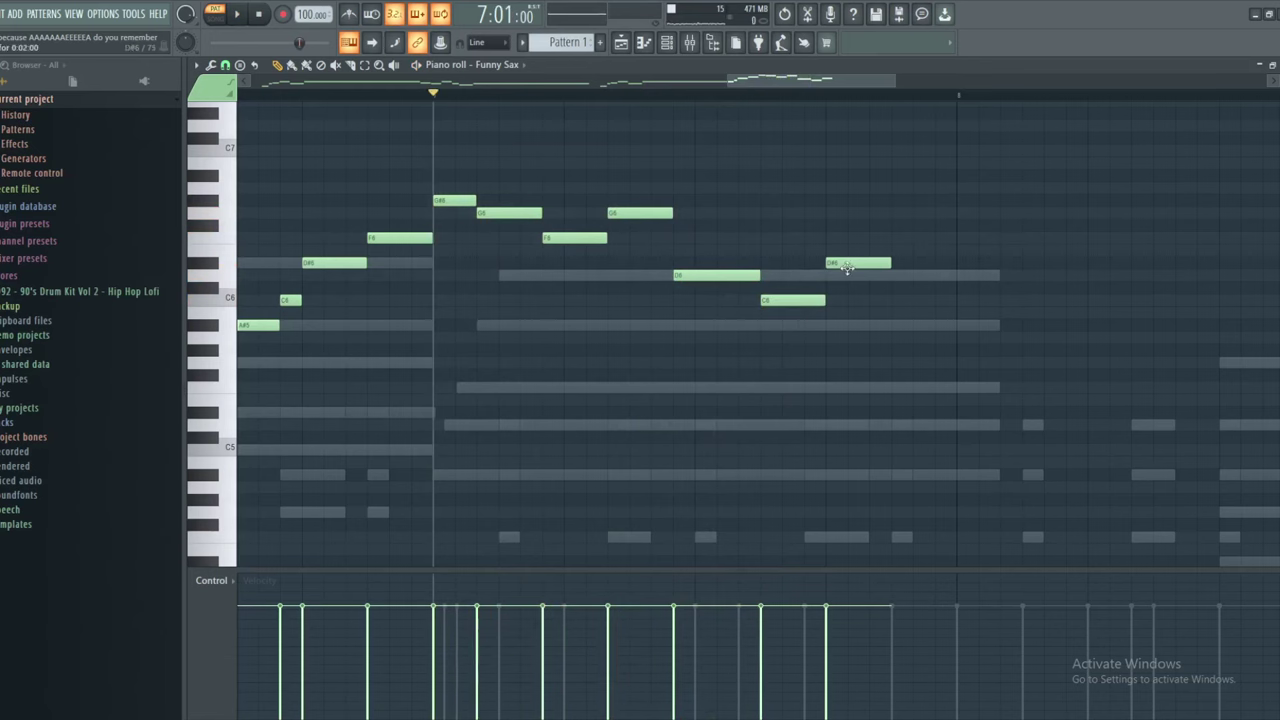
# Remove the final D#6 in bar 7, shorten the last C6, and add an A#5 directly after it
pyautogui.rightClick(847, 265)
pyautogui.press('space')
pyautogui.moveTo(824, 300); pyautogui.dragTo(803, 301)
pyautogui.click(812, 325)
pyautogui.press('space')
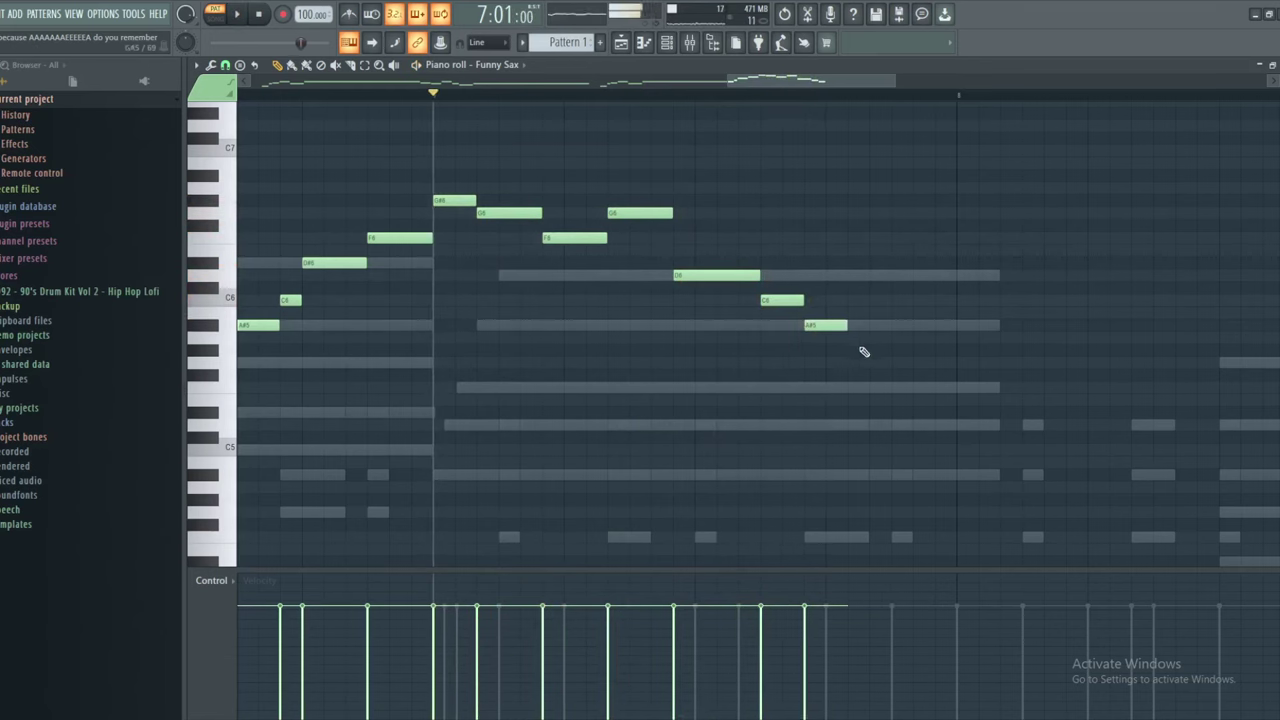
# Shorten the last A#5 in bar 7 and try a short G5 right after it
pyautogui.moveTo(864, 352); pyautogui.dragTo(761, 319)
pyautogui.press('space')
pyautogui.click(766, 357)
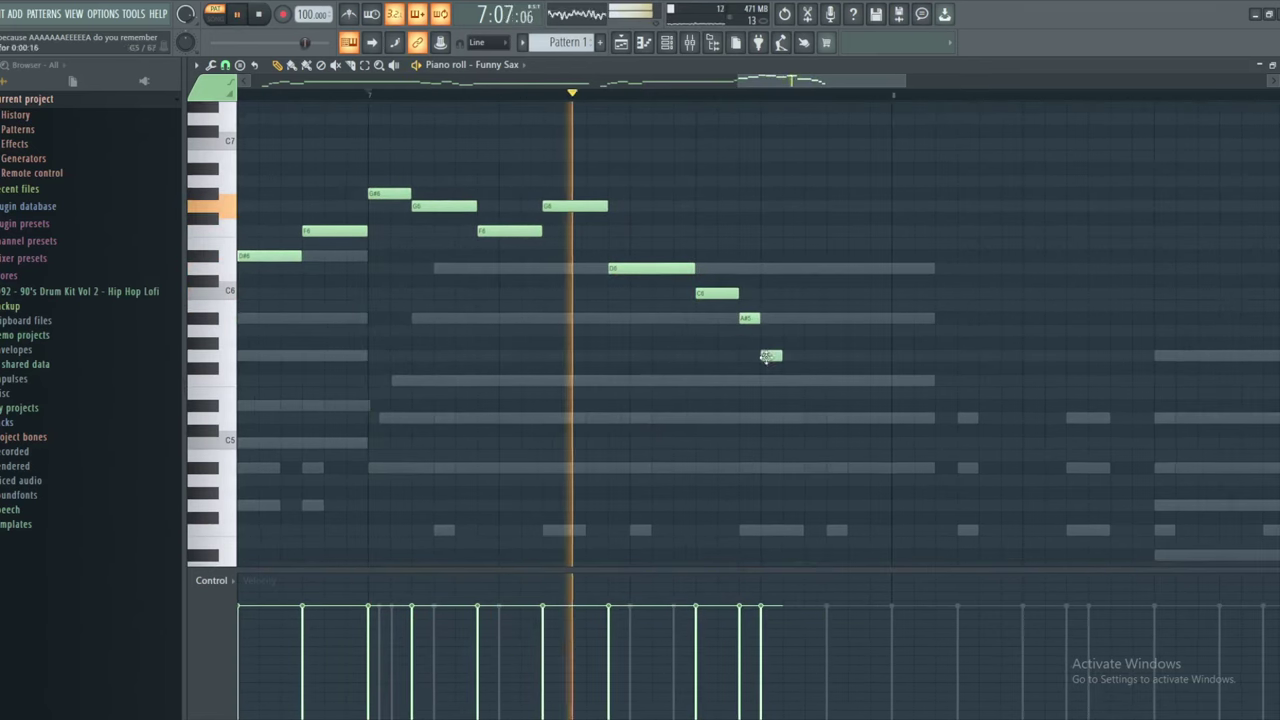
pyautogui.press('space')
pyautogui.press('space')
pyautogui.rightClick(772, 357)
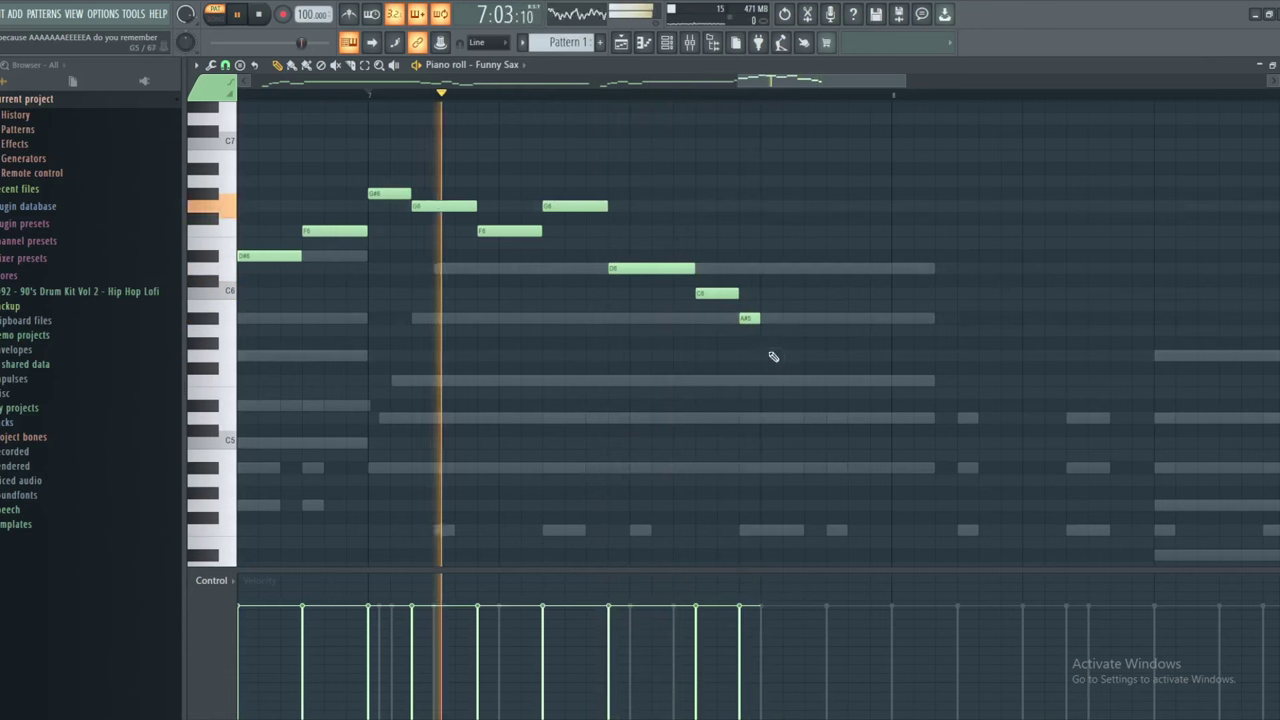
# Add an F5 directly after the shortened A#5 in bar 7, followed by another short A#5
pyautogui.moveTo(760, 318)
pyautogui.mouseDown()
pyautogui.moveTo(782, 319)
pyautogui.moveTo(760, 319)
pyautogui.mouseUp()
pyautogui.click(798, 358)
pyautogui.press('space')
pyautogui.press('space')
pyautogui.moveTo(797, 358); pyautogui.dragTo(774, 386)
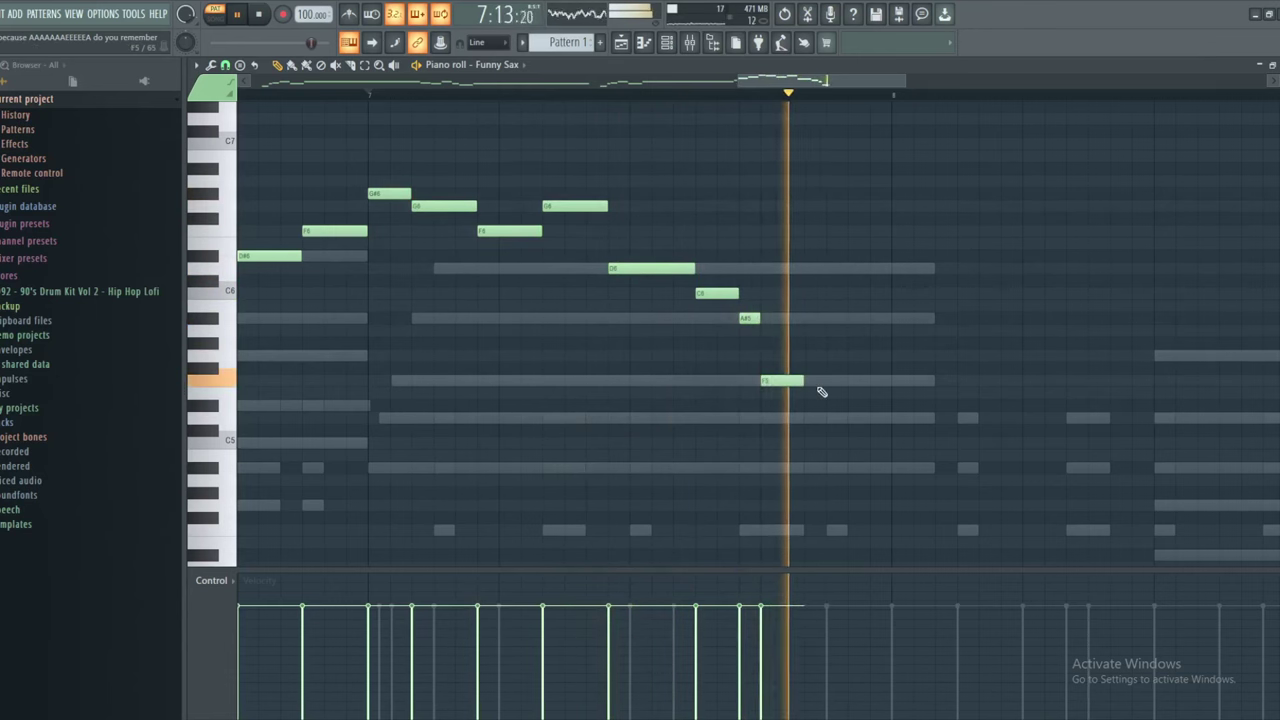
pyautogui.click(838, 319)
pyautogui.moveTo(888, 319); pyautogui.dragTo(847, 320)
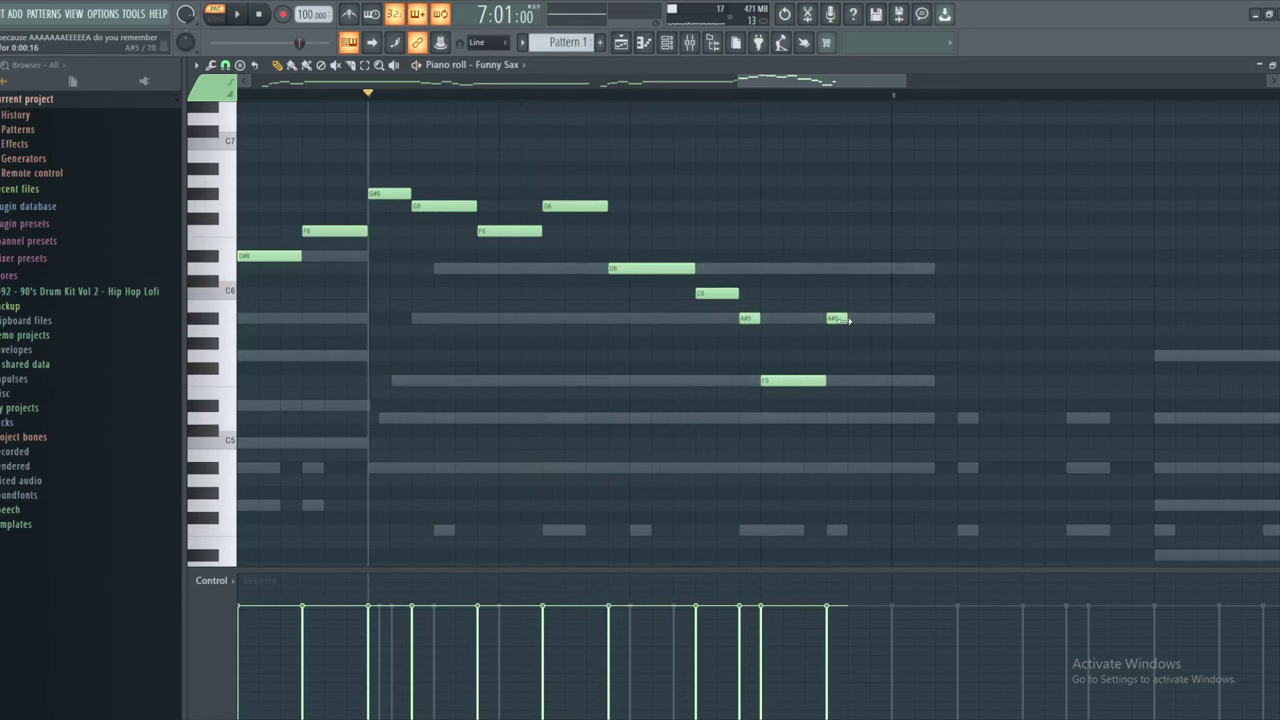
# Add a G5 at the start of bar 8 and hold it to the end of the bar
pyautogui.click(752, 354)
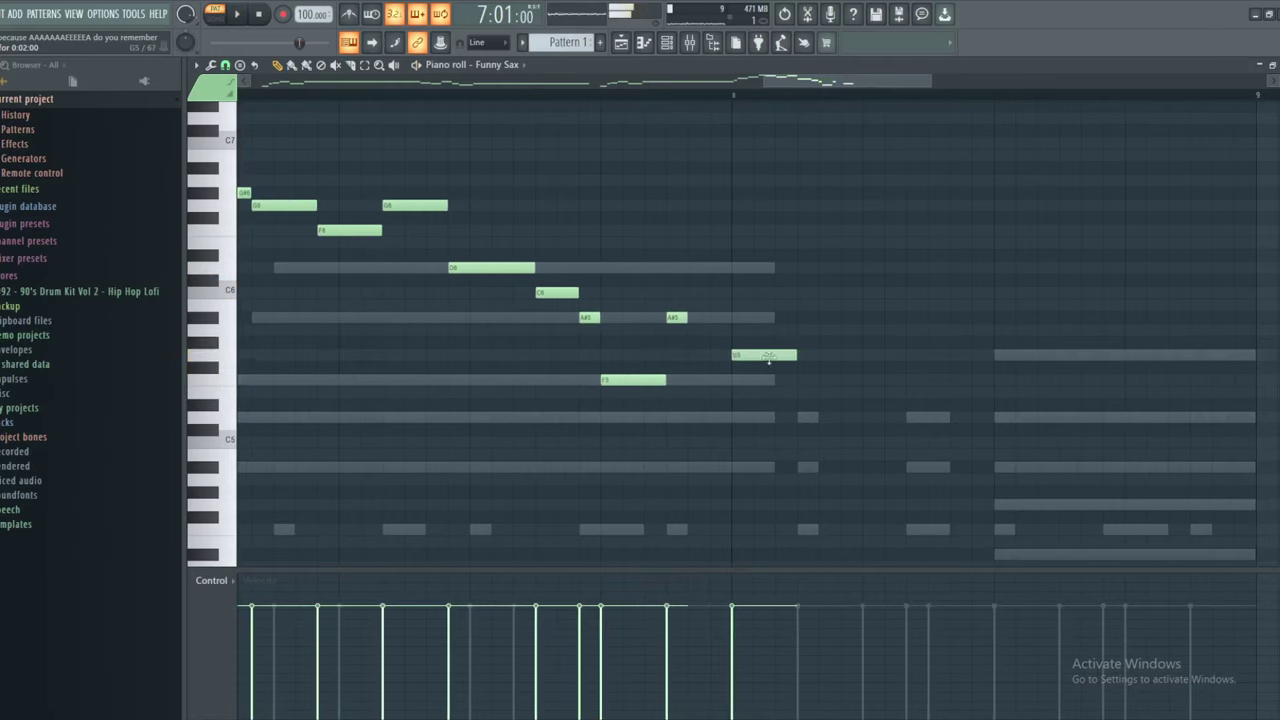
pyautogui.scroll(-3, 795, 356)
pyautogui.press('space')
pyautogui.moveTo(795, 356); pyautogui.dragTo(1038, 350)
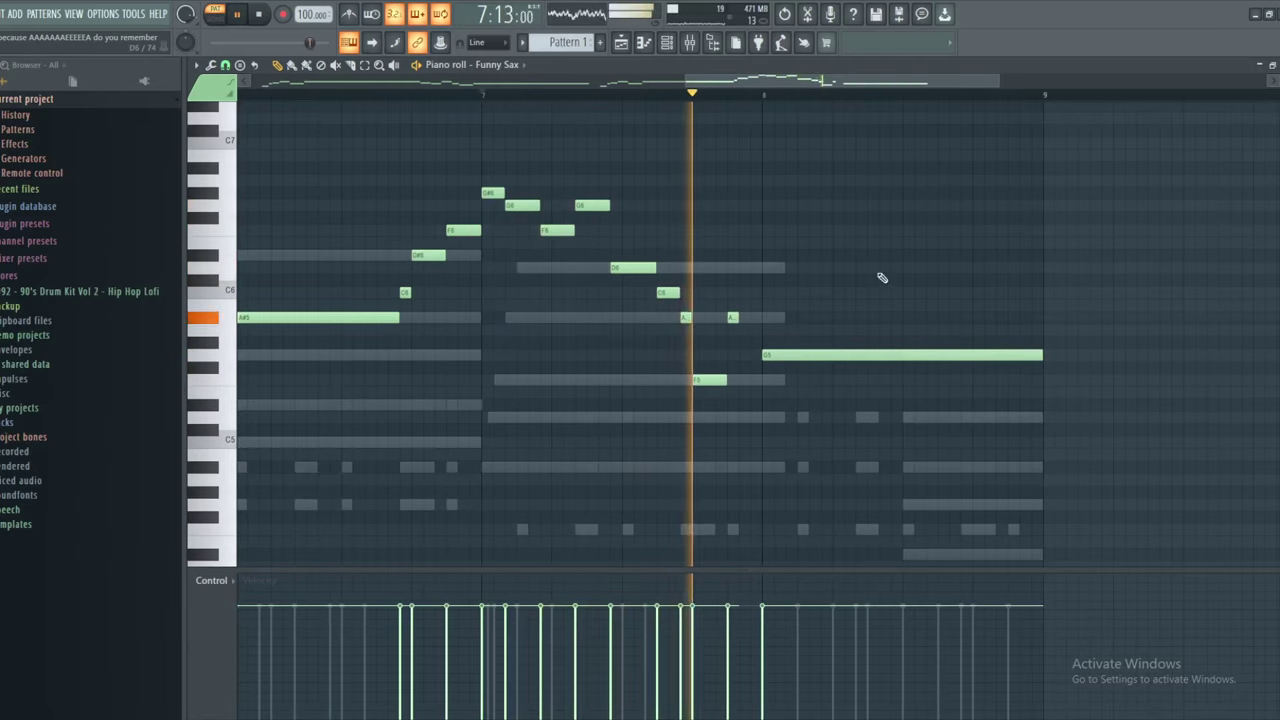
# Lengthen the last A#5 in bar 7 until it reaches bar 8, and listen to the phrase
pyautogui.moveTo(732, 318); pyautogui.dragTo(763, 318)
pyautogui.scroll(1, 721, 206)
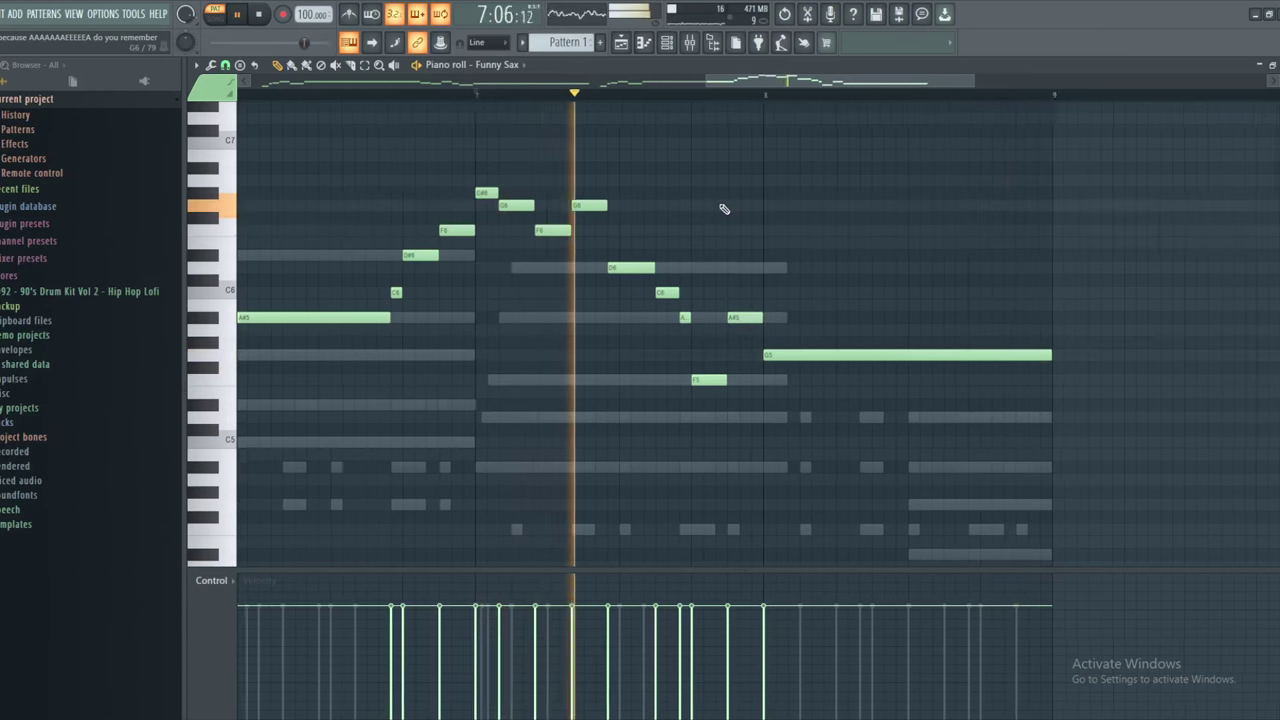
pyautogui.press('space')
# Switch to Paint and replace the text with "i think 4 needs a bit of 2 leitmotif action"
pyautogui.scroll(-2, 806, 292)
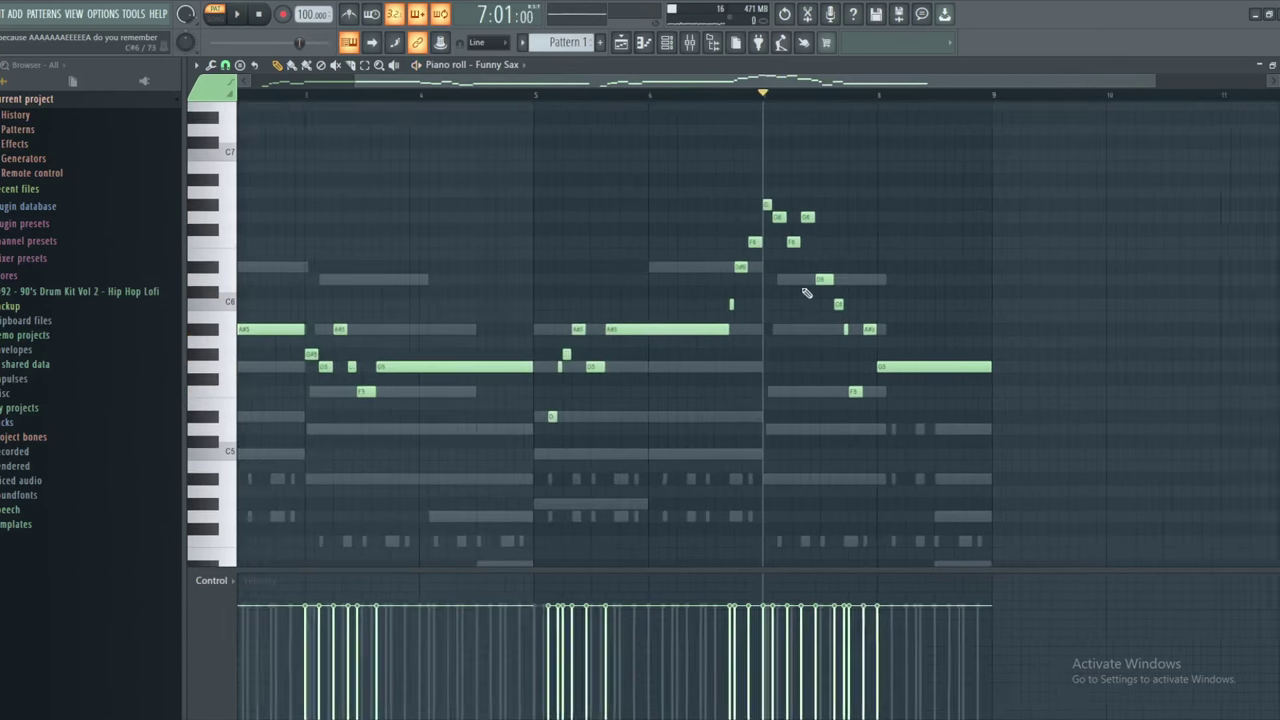
pyautogui.scroll(-1, 806, 292)
pyautogui.scroll(3, 409, 323)
pyautogui.scroll(-3, 497, 397)
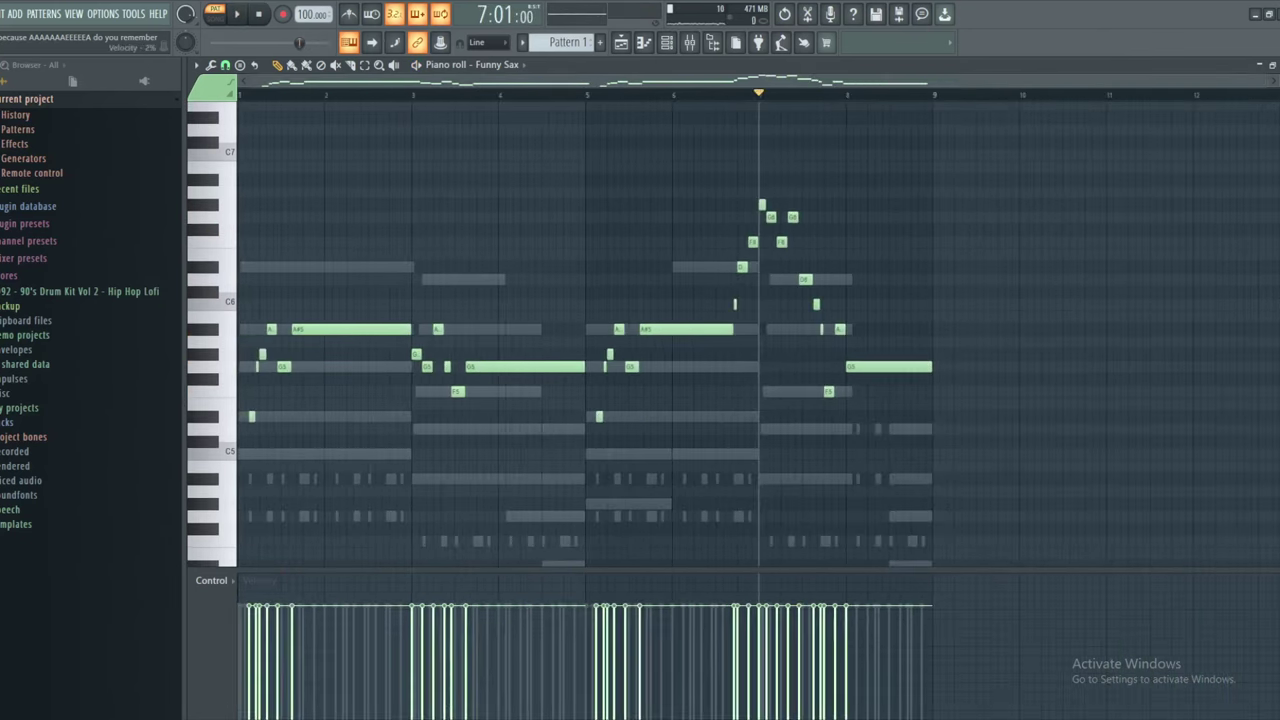
pyautogui.hotkey('alt', 'Tab')
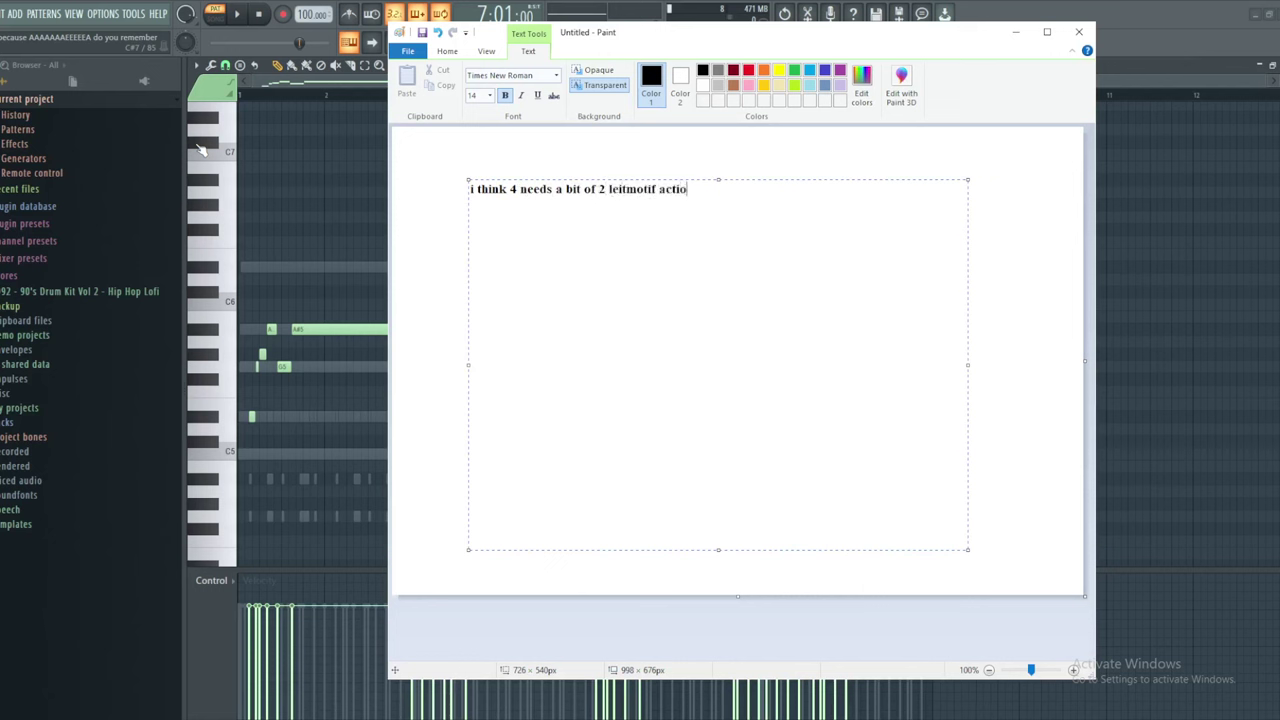
# Switch to FL Studio and play the lead melody from the start of bar 3
pyautogui.click(183, 197)
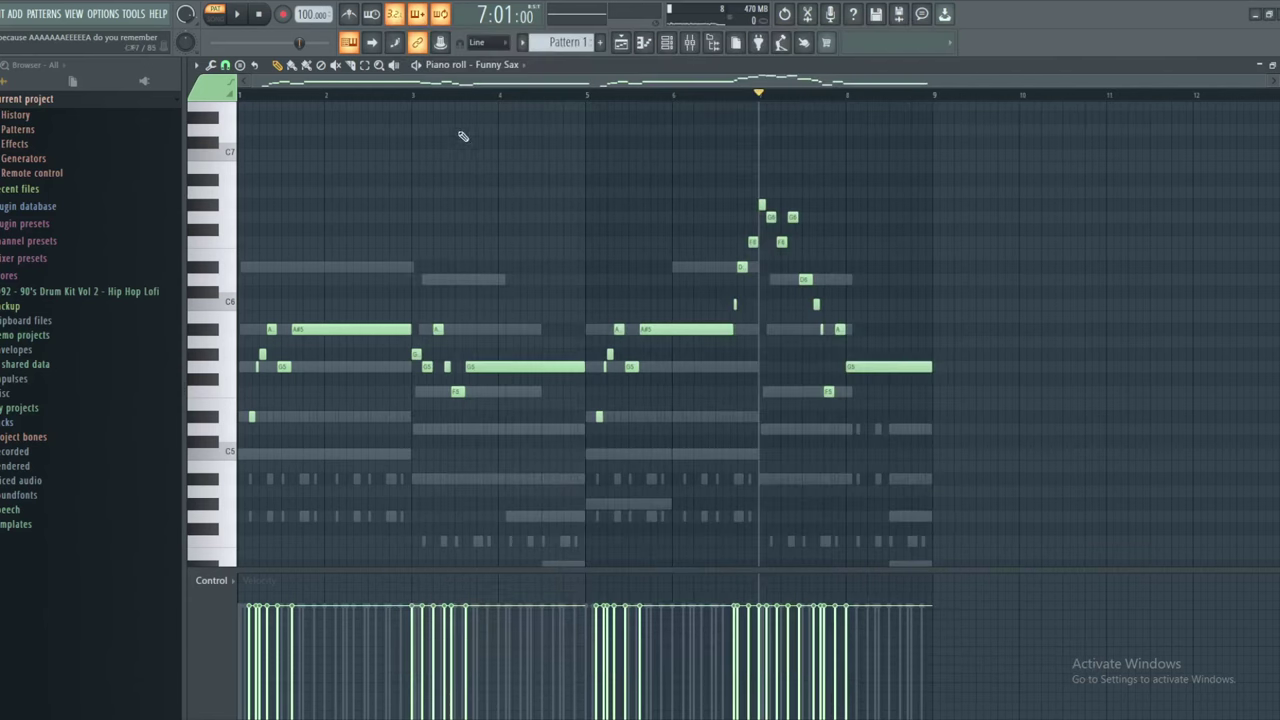
pyautogui.press('space')
pyautogui.scroll(3, 440, 280)
pyautogui.press('space')
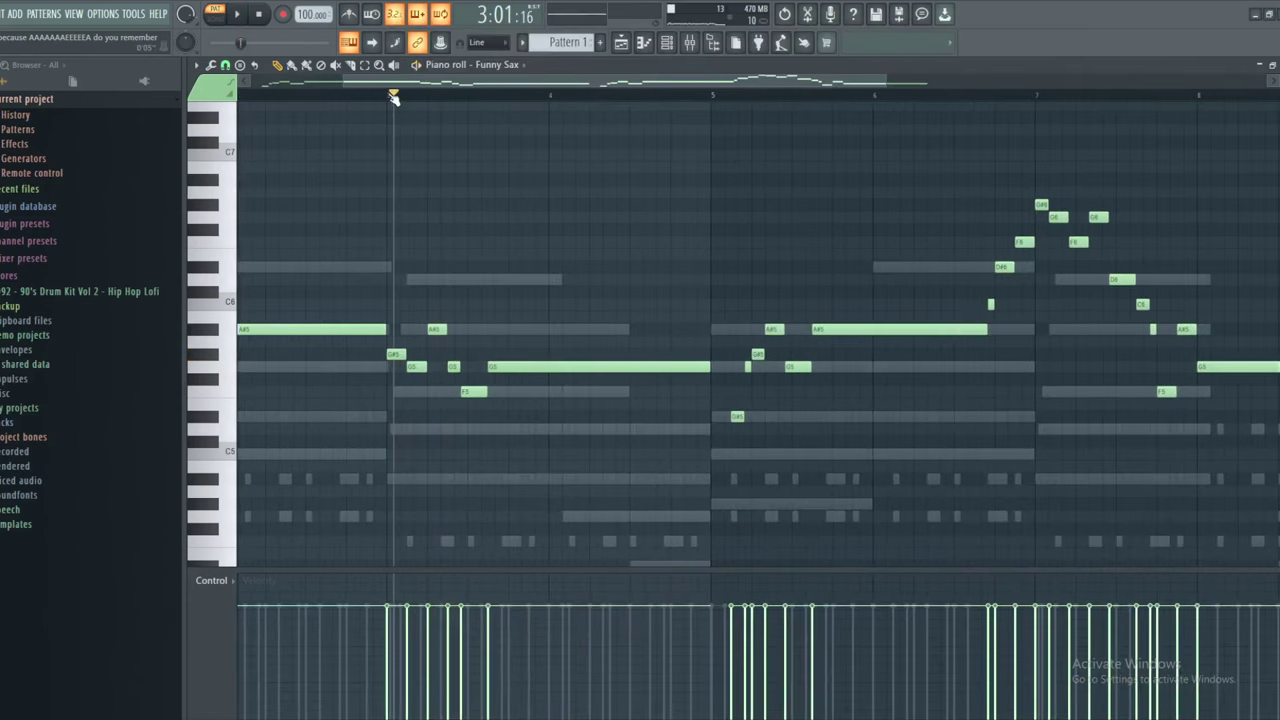
# Play the lead melody from the start of bar 3, and listen to the ending from bar 7 for comparison
pyautogui.press('space')
pyautogui.scroll(3, 444, 311)
pyautogui.scroll(-3, 632, 322)
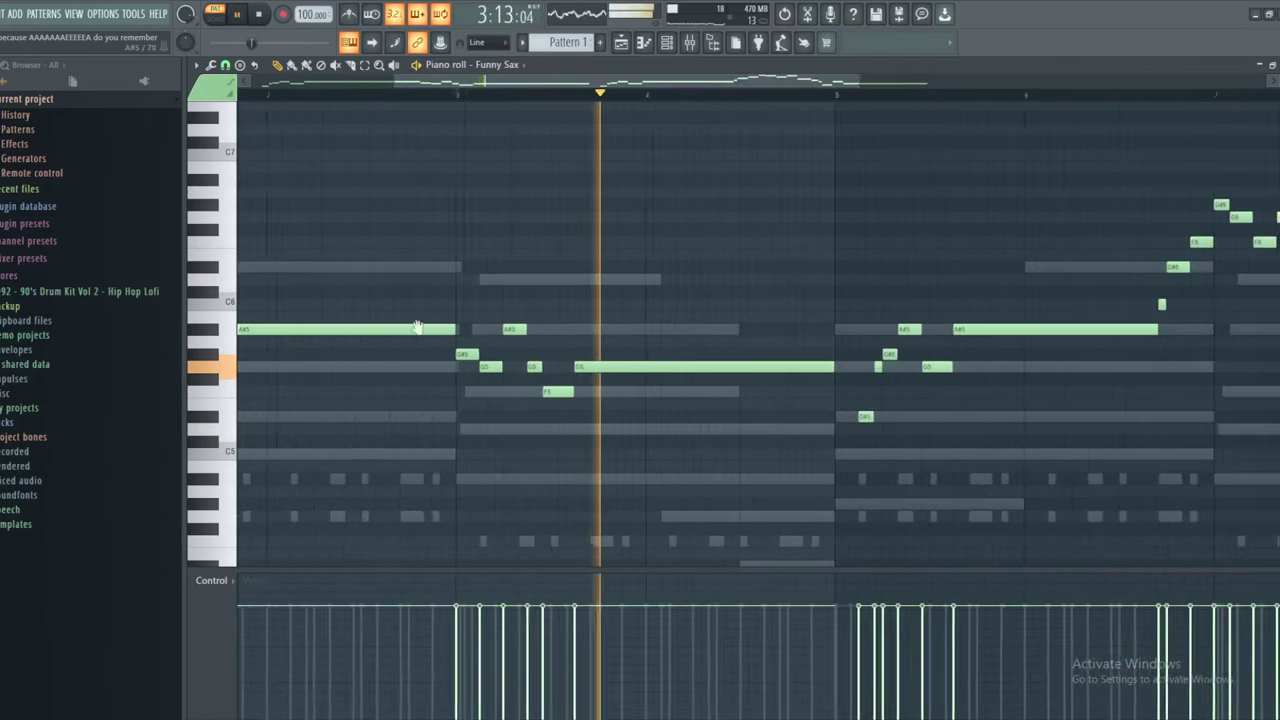
pyautogui.moveTo(848, 321); pyautogui.dragTo(420, 326)
pyautogui.click(797, 97)
pyautogui.hscroll(2, 960, 355)
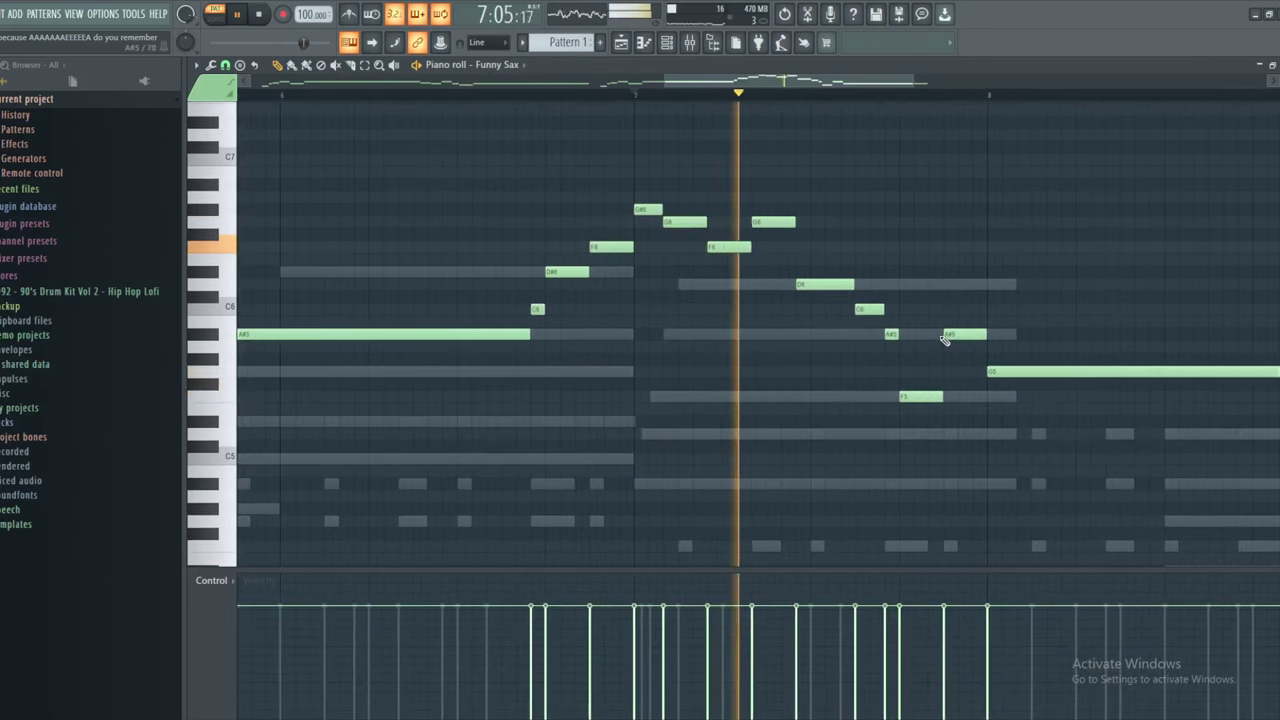
pyautogui.press('space')
pyautogui.scroll(-4, 928, 343)
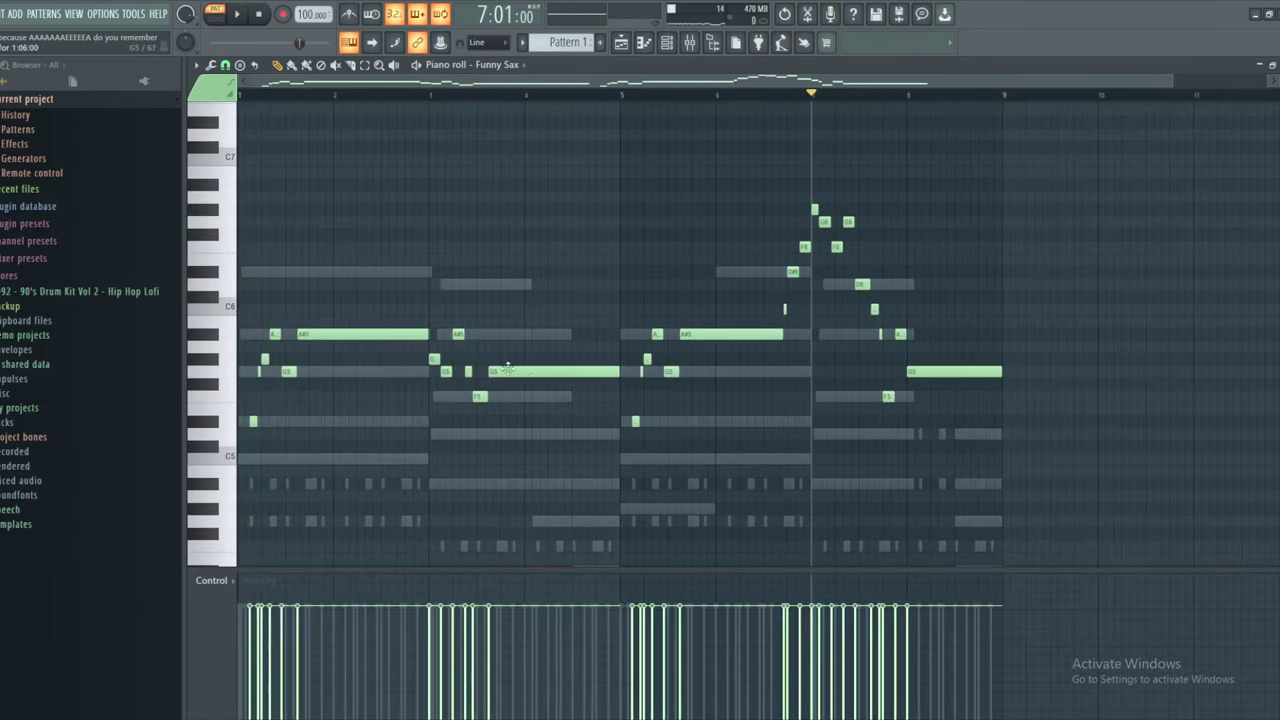
# Compare the note shapes of the bar 3–4 phrase with those of the bar 7–8 ending
pyautogui.scroll(3, 500, 370)
pyautogui.scroll(1, 505, 380)
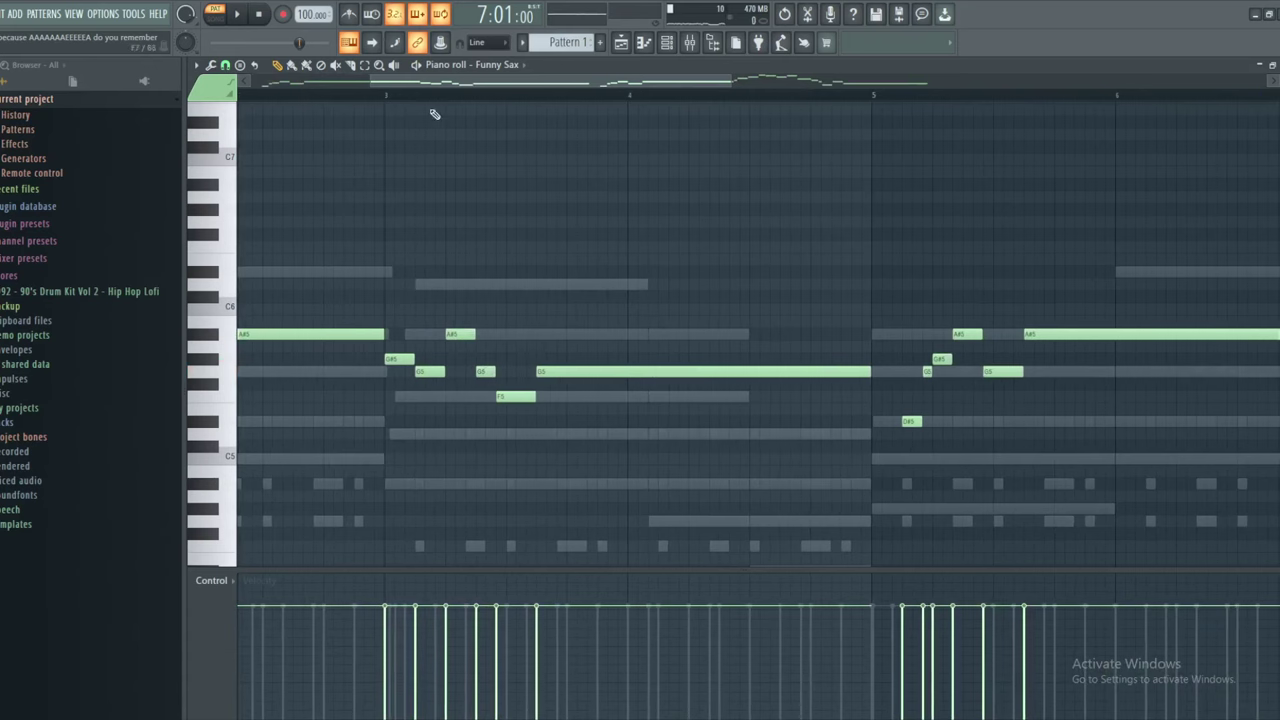
pyautogui.moveTo(840, 346); pyautogui.dragTo(190, 345)
pyautogui.scroll(3, 615, 300)
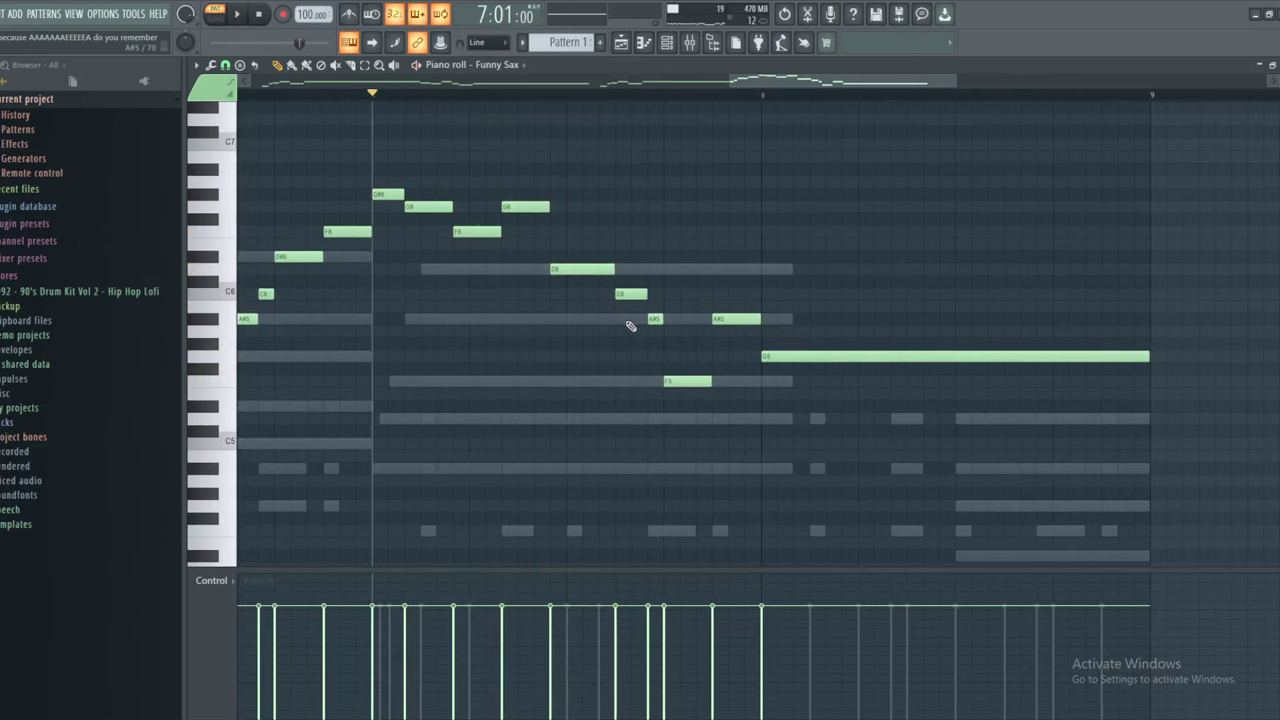
pyautogui.scroll(-3, 630, 322)
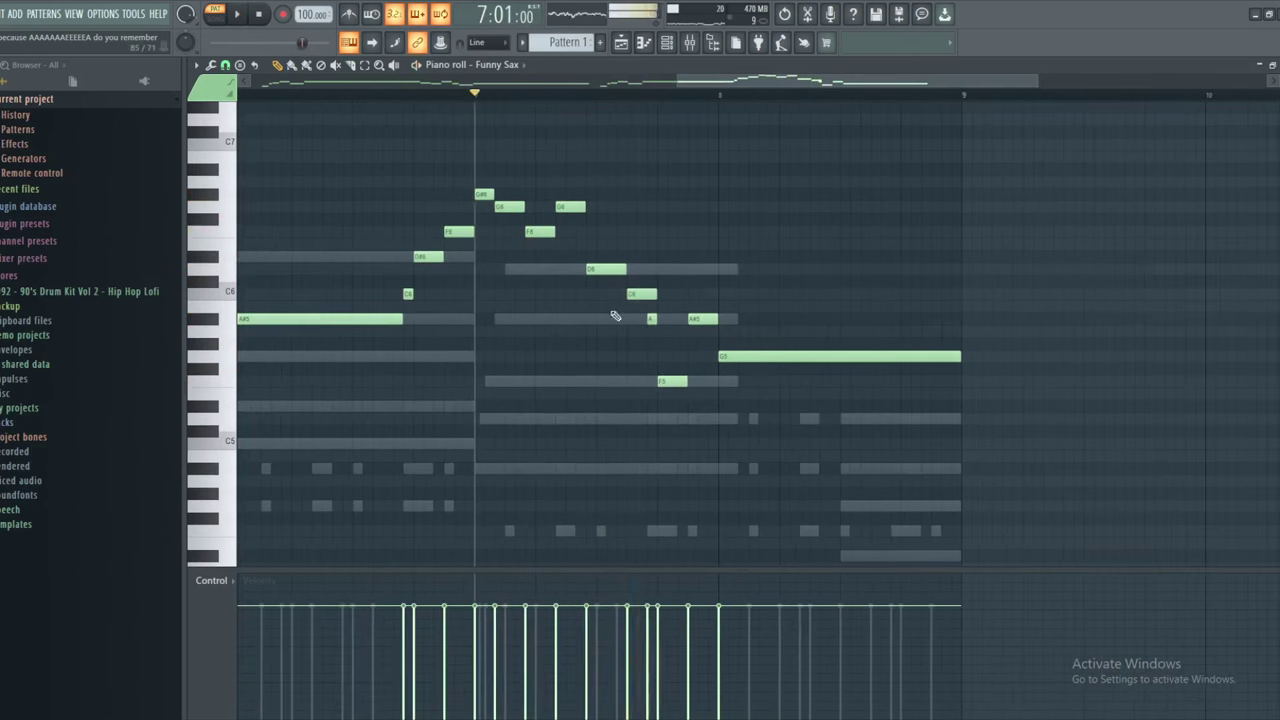
pyautogui.moveTo(615, 316); pyautogui.dragTo(775, 319)
pyautogui.scroll(-3, 777, 320)
pyautogui.moveTo(520, 355); pyautogui.dragTo(718, 346)
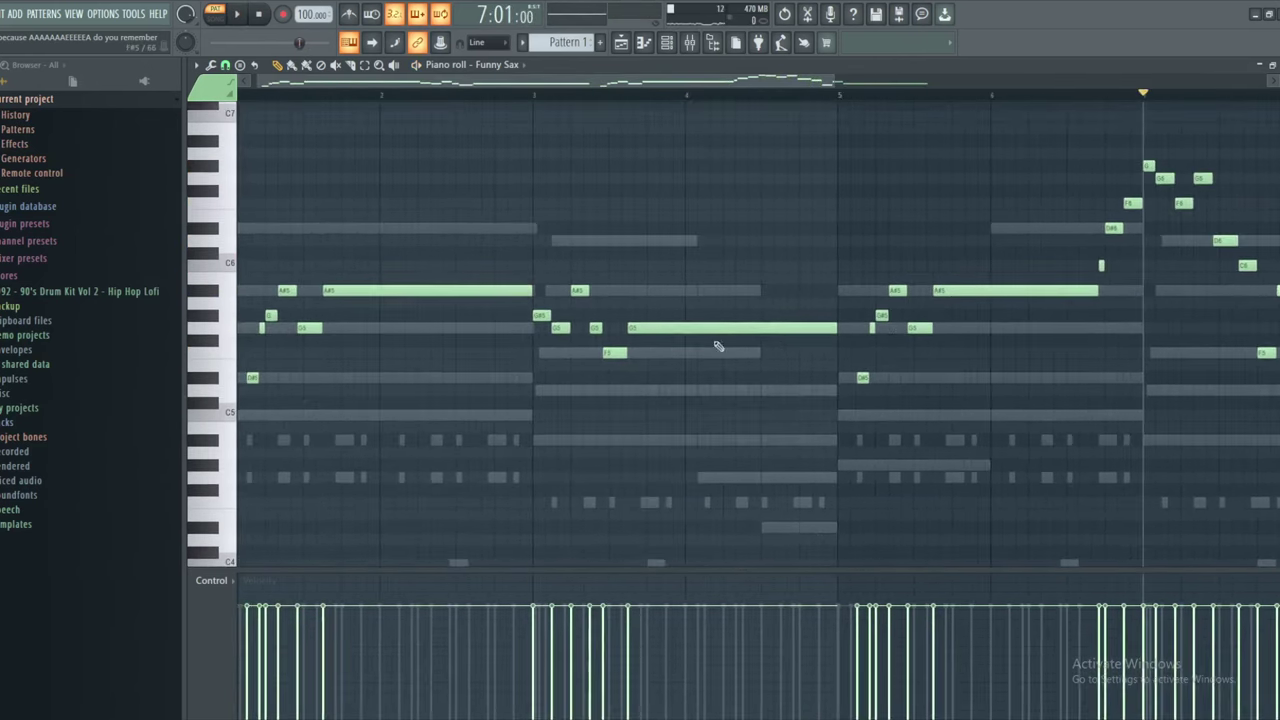
# Copy the short G5, the F5 and the long G5 that close the phrase in bars 3 and 4
pyautogui.scroll(4, 717, 346)
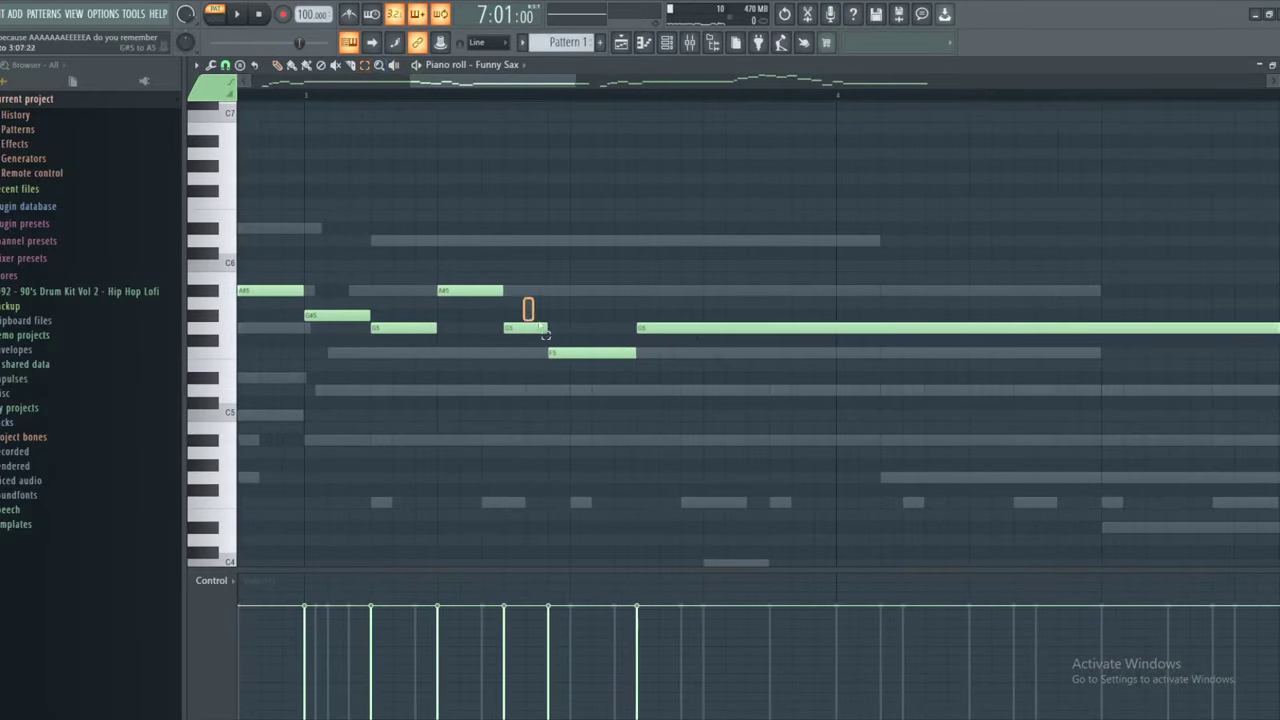
pyautogui.moveTo(540, 325); pyautogui.dragTo(677, 440)
pyautogui.scroll(-5, 614, 383)
pyautogui.click(279, 66)
pyautogui.scroll(3, 983, 384)
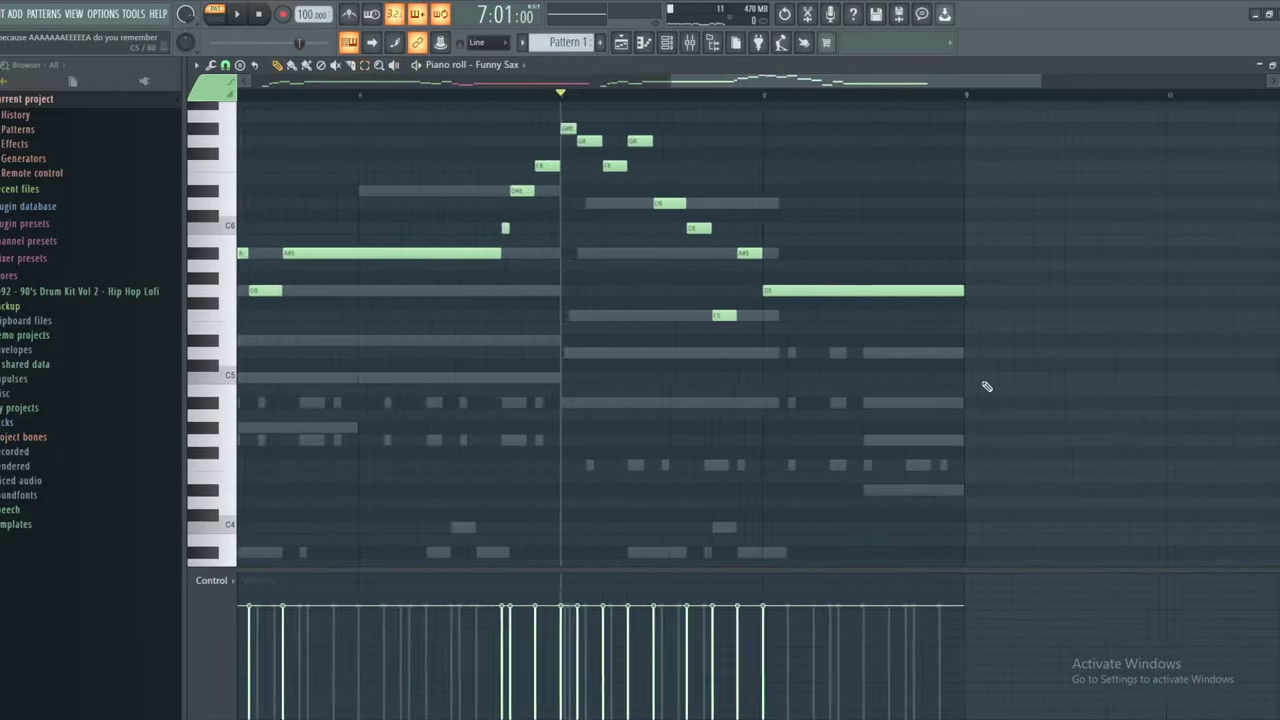
# Listen to bar 7 and delete the closing F5, A#5 and long G5 notes after its C6
pyautogui.scroll(4, 987, 386)
pyautogui.scroll(-2, 450, 290)
pyautogui.scroll(3, 450, 290)
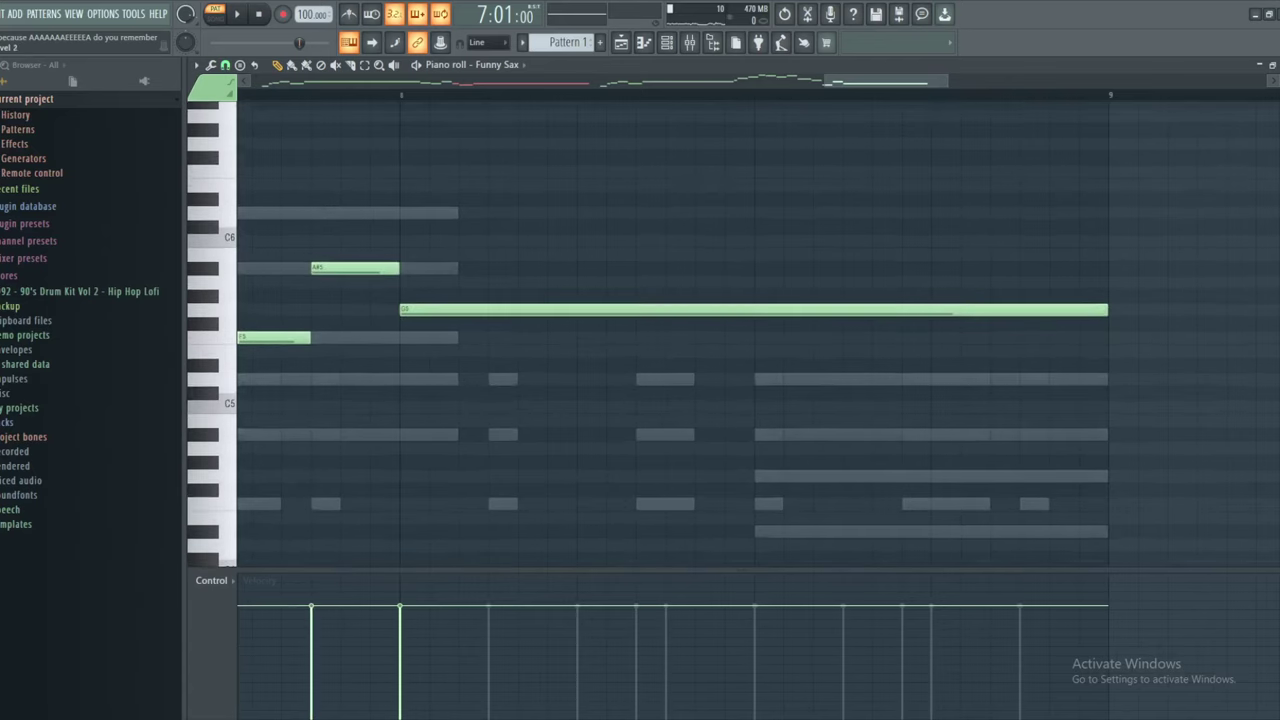
pyautogui.press('space')
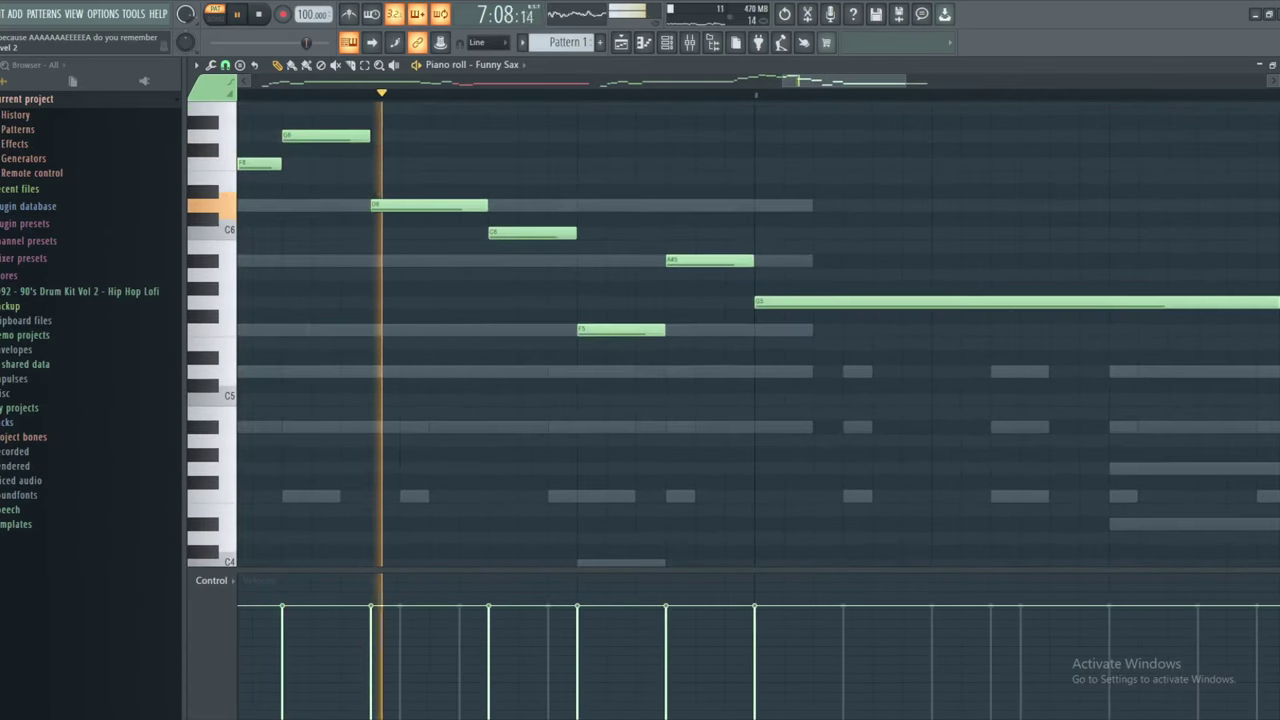
pyautogui.scroll(-1, 812, 275)
pyautogui.press('space')
pyautogui.moveTo(671, 243); pyautogui.dragTo(588, 280)
pyautogui.rightClick(625, 297)
pyautogui.rightClick(560, 360)
pyautogui.rightClick(685, 335)
# Paste the copied three-note ending after the C6 in bar 7, with the long G5 starting at bar 8
pyautogui.moveTo(670, 321); pyautogui.dragTo(531, 308)
pyautogui.hotkey('ctrl', 'v')
pyautogui.moveTo(720, 323); pyautogui.dragTo(853, 326)
pyautogui.moveTo(1010, 350); pyautogui.dragTo(583, 348)
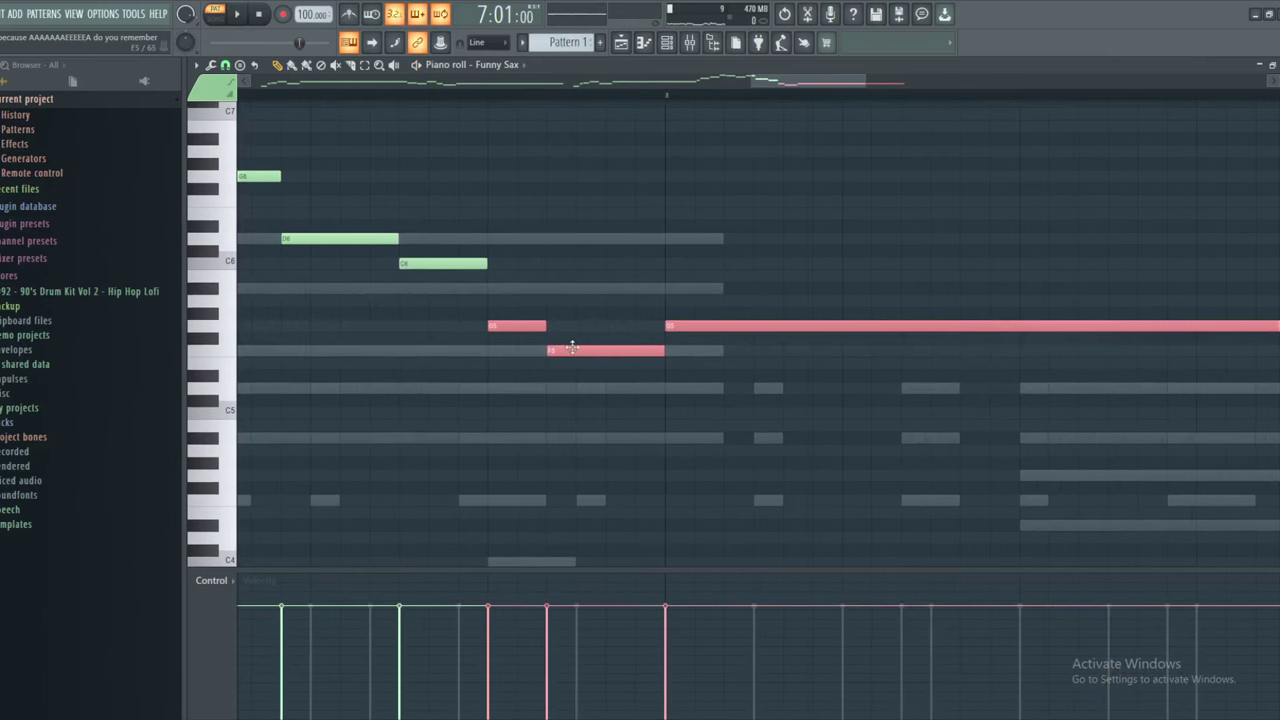
# Slice the long G5 near bar 9 and delete the piece that extends past the end of bar 8
pyautogui.scroll(-4, 603, 349)
pyautogui.keyDown('ctrl'); pyautogui.click(994, 337); pyautogui.keyUp('ctrl')
pyautogui.scroll(2, 640, 209)
pyautogui.click(352, 66)
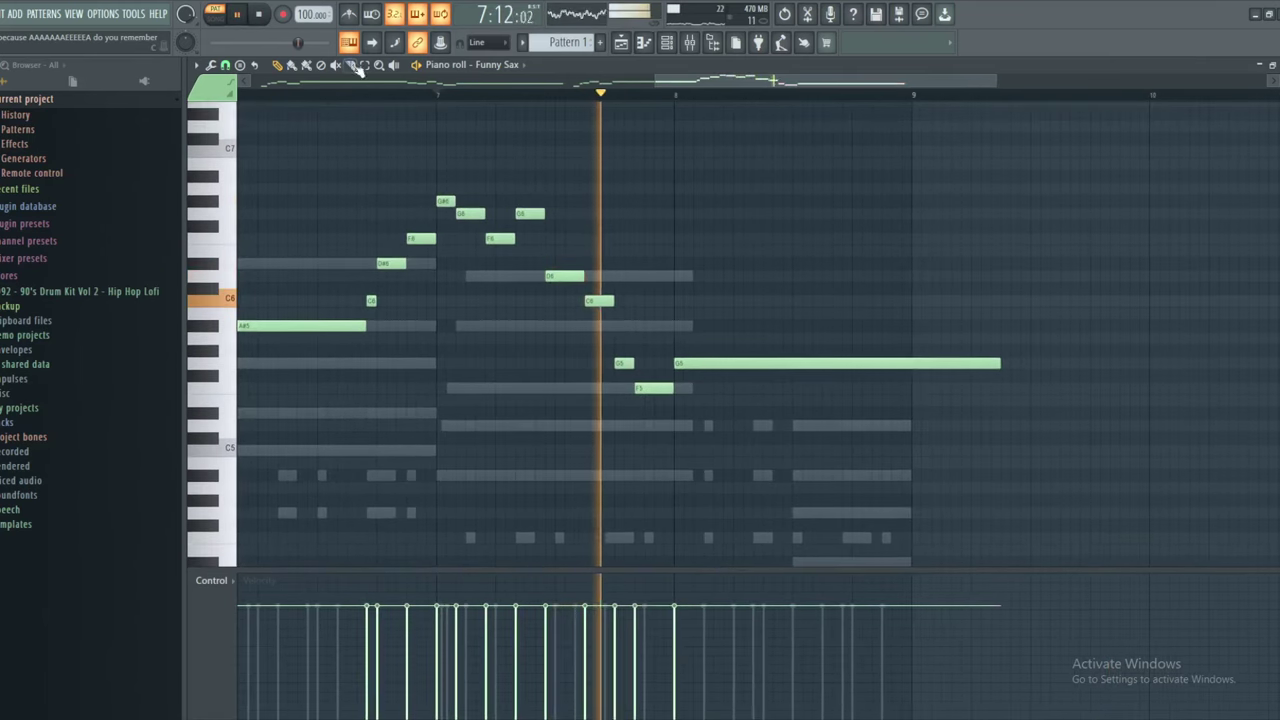
pyautogui.click(917, 363)
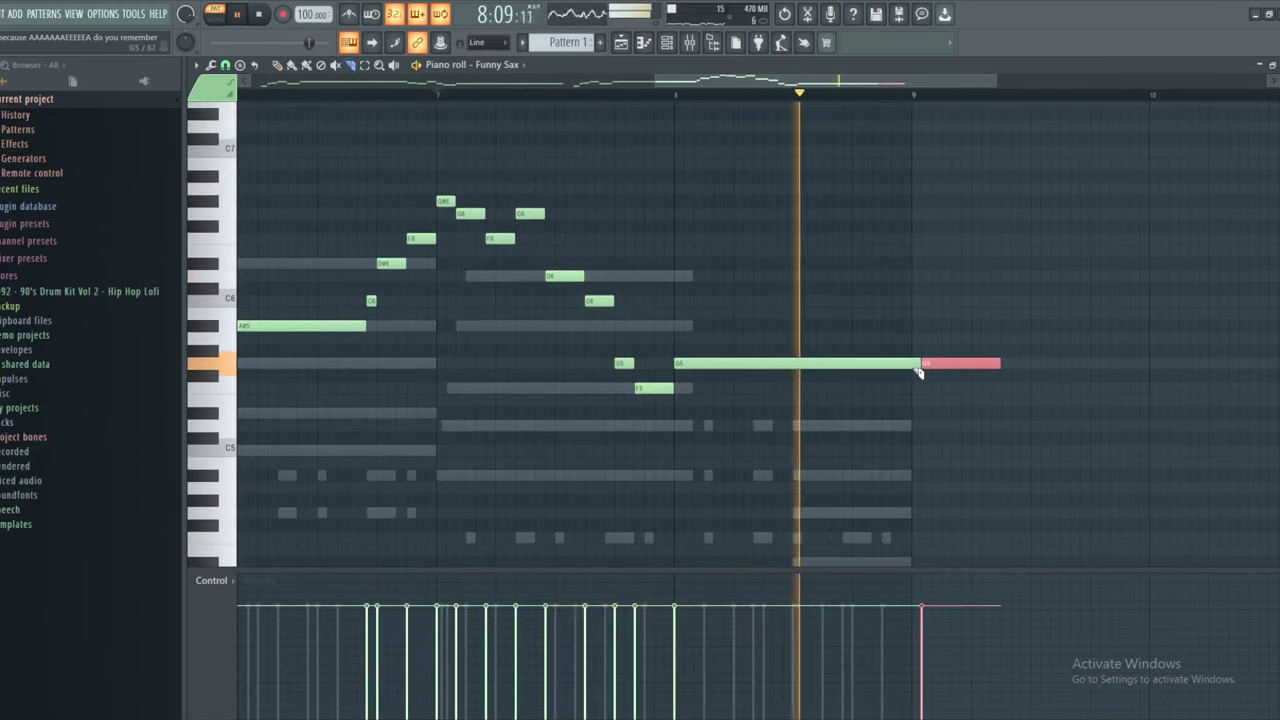
pyautogui.rightClick(922, 364)
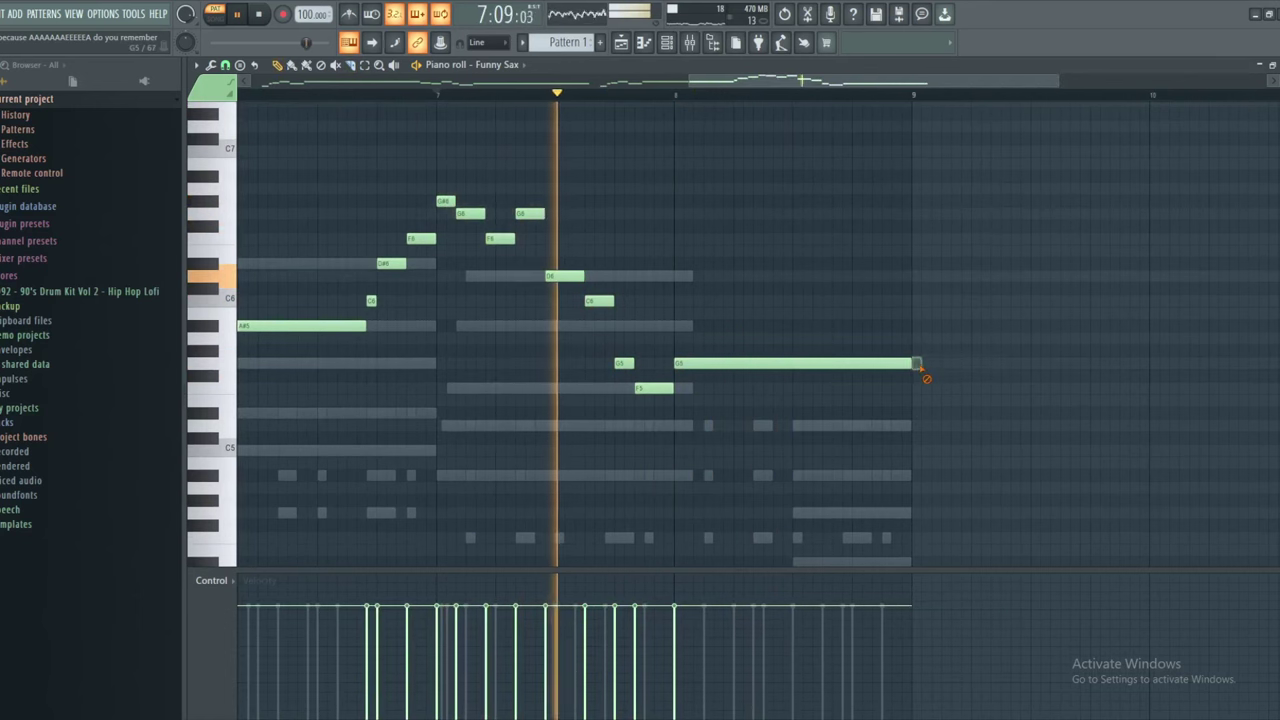
# Play the ending from bar 7 and lengthen the C6 until it meets the following G5
pyautogui.press('space')
pyautogui.scroll(3, 660, 295)
pyautogui.press('space')
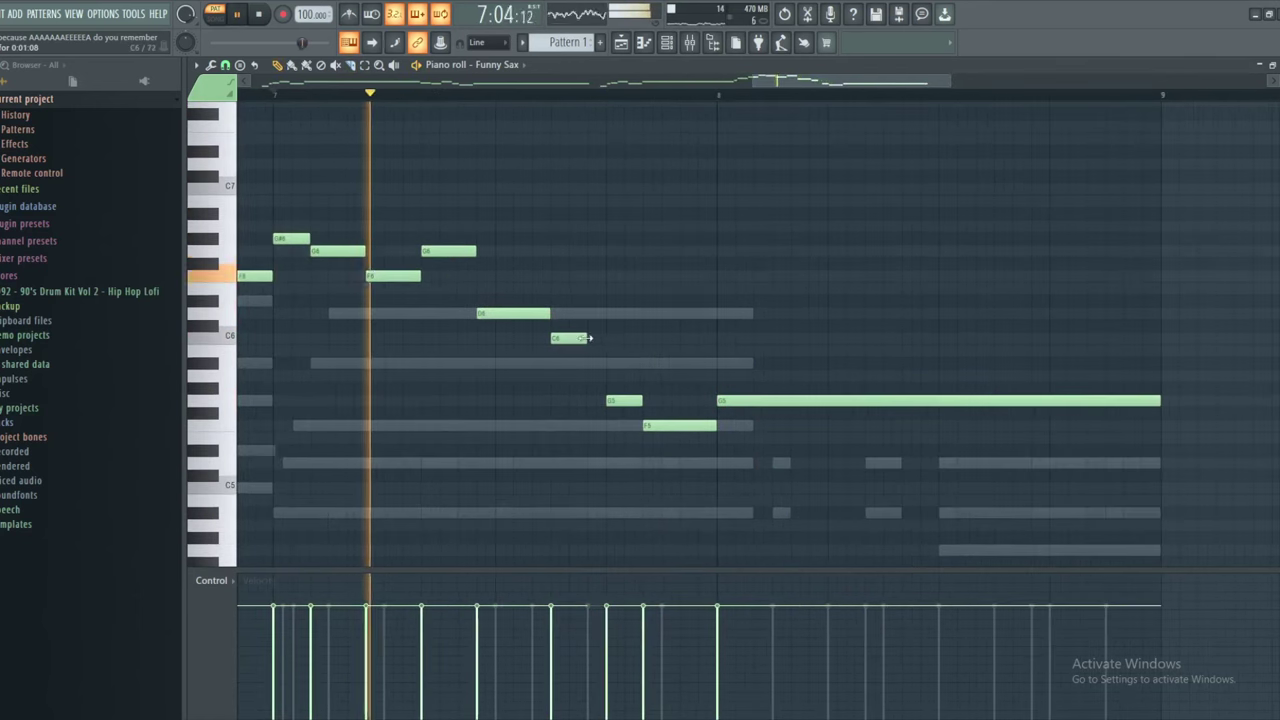
pyautogui.moveTo(632, 402); pyautogui.dragTo(608, 400)
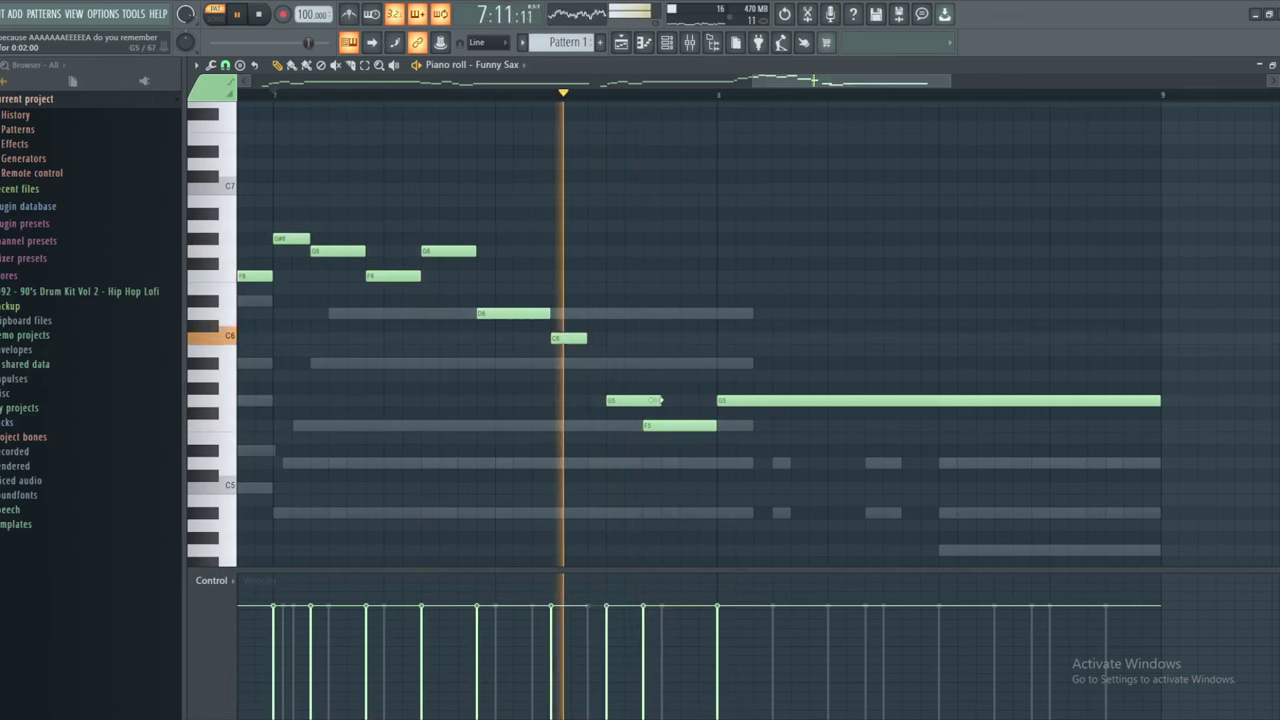
# Try the last three lead notes three semitones higher, at A#5, G#5 and A#5
pyautogui.moveTo(592, 340); pyautogui.dragTo(900, 517)
pyautogui.hotkey('shift', 'Up')
pyautogui.hotkey('shift', 'Up')
pyautogui.hotkey('shift', 'Up')
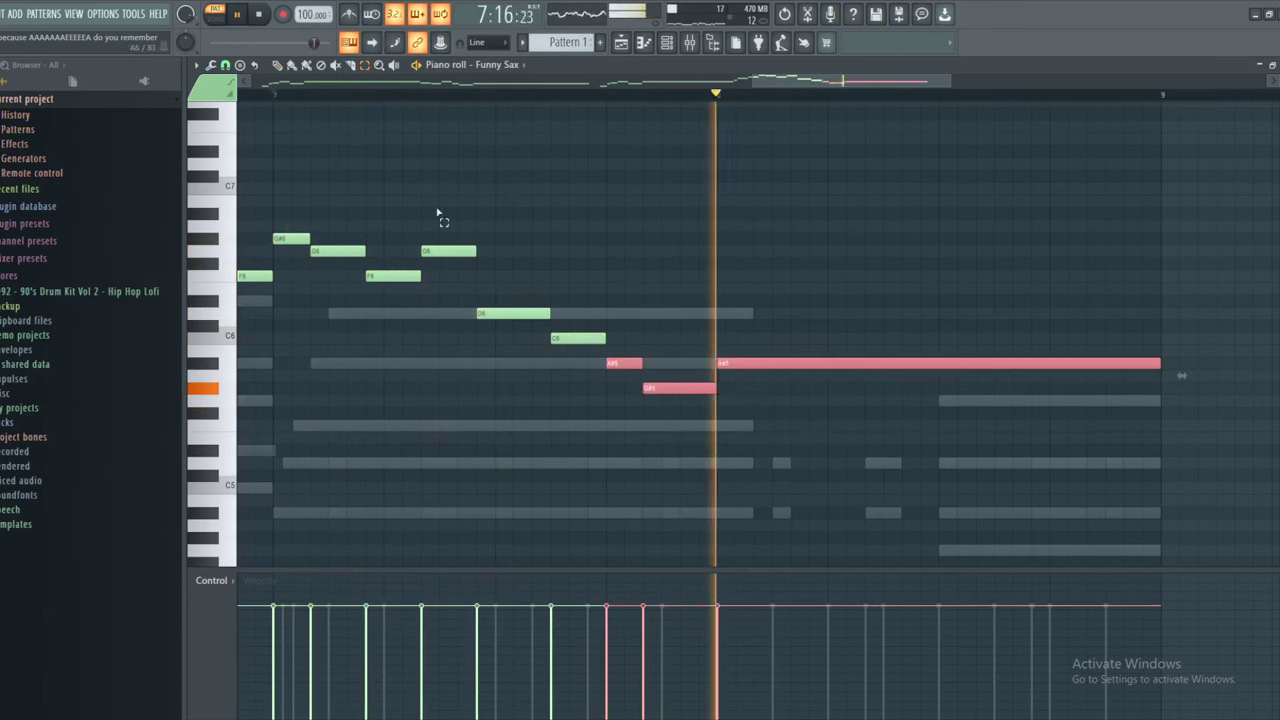
pyautogui.moveTo(614, 361); pyautogui.dragTo(626, 408)
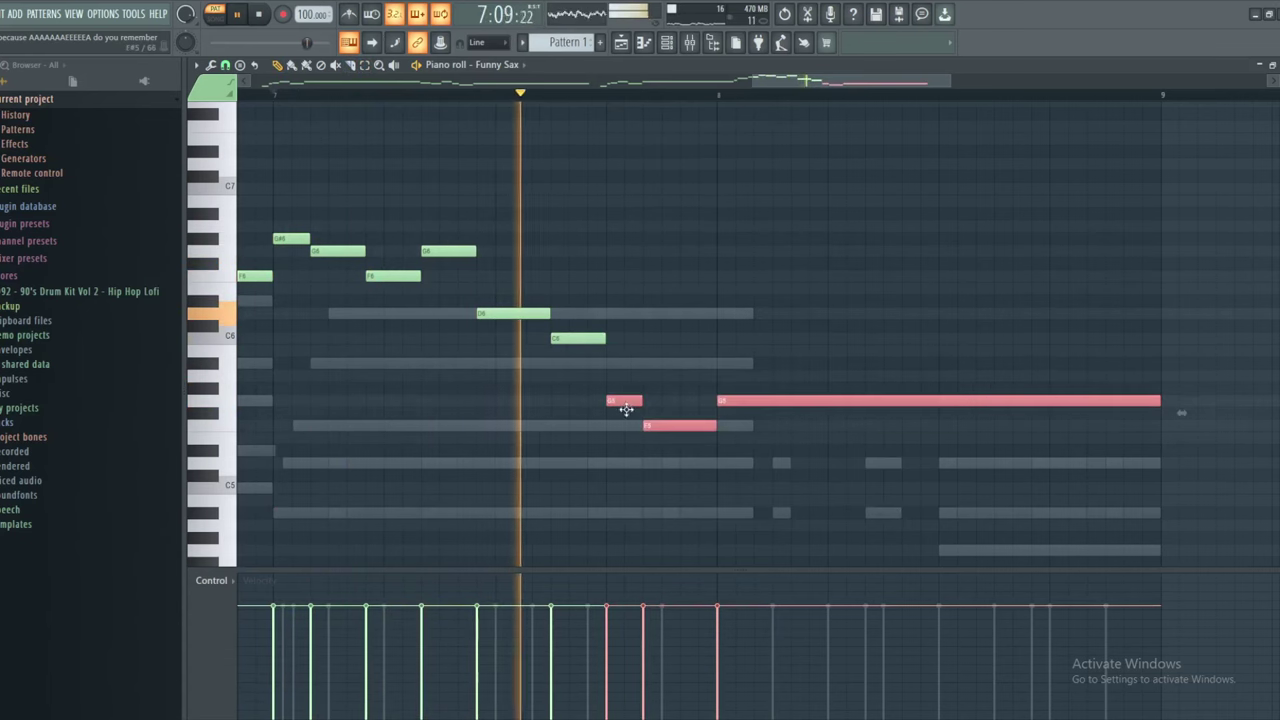
# Raise the last three lead notes to D6, D#6 and a held D6 through bar 8, and listen to the ending
pyautogui.keyDown('ctrl'); pyautogui.click(665, 343); pyautogui.keyUp('ctrl')
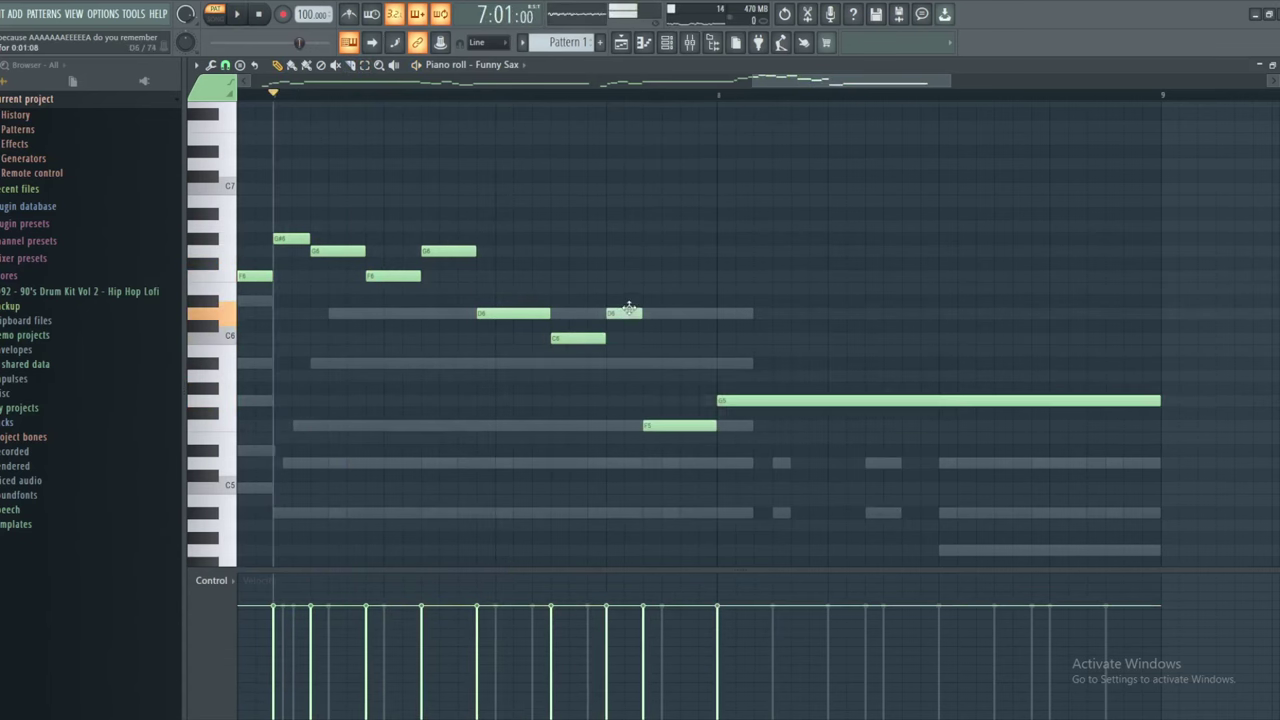
pyautogui.press('space')
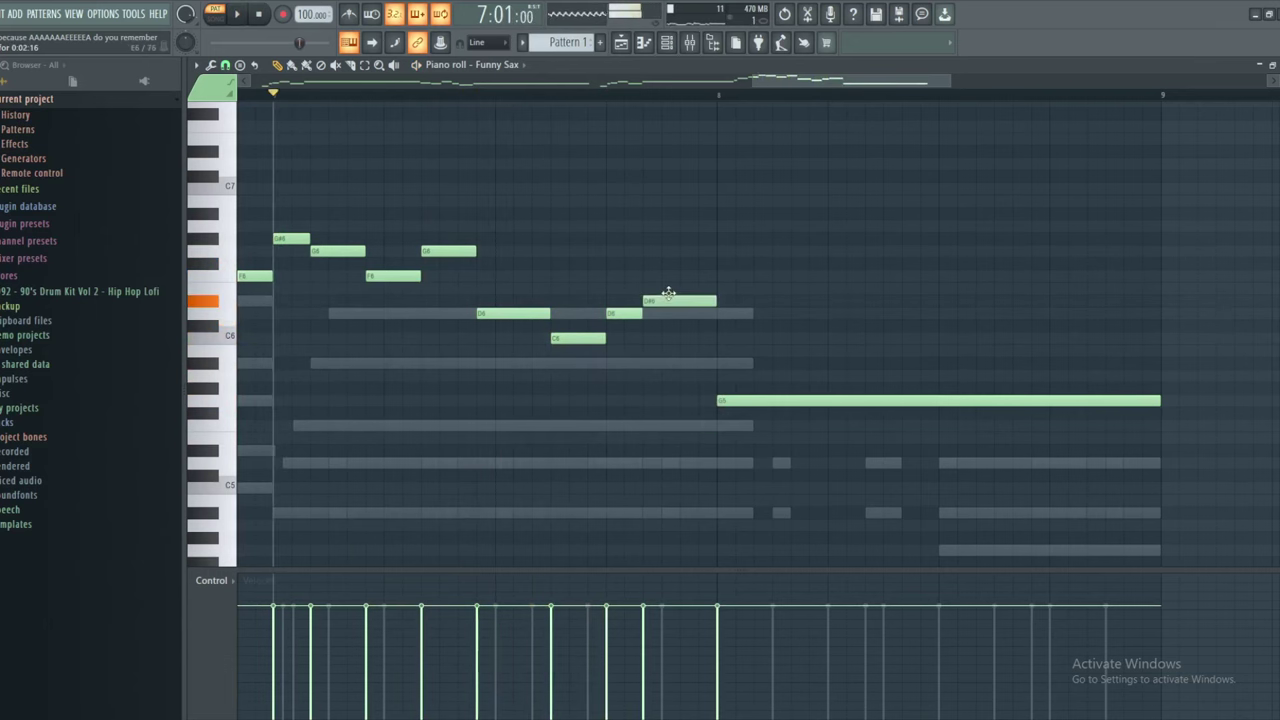
pyautogui.press('space')
pyautogui.moveTo(766, 400); pyautogui.dragTo(764, 313)
pyautogui.scroll(-5, 752, 282)
pyautogui.scroll(3, 829, 315)
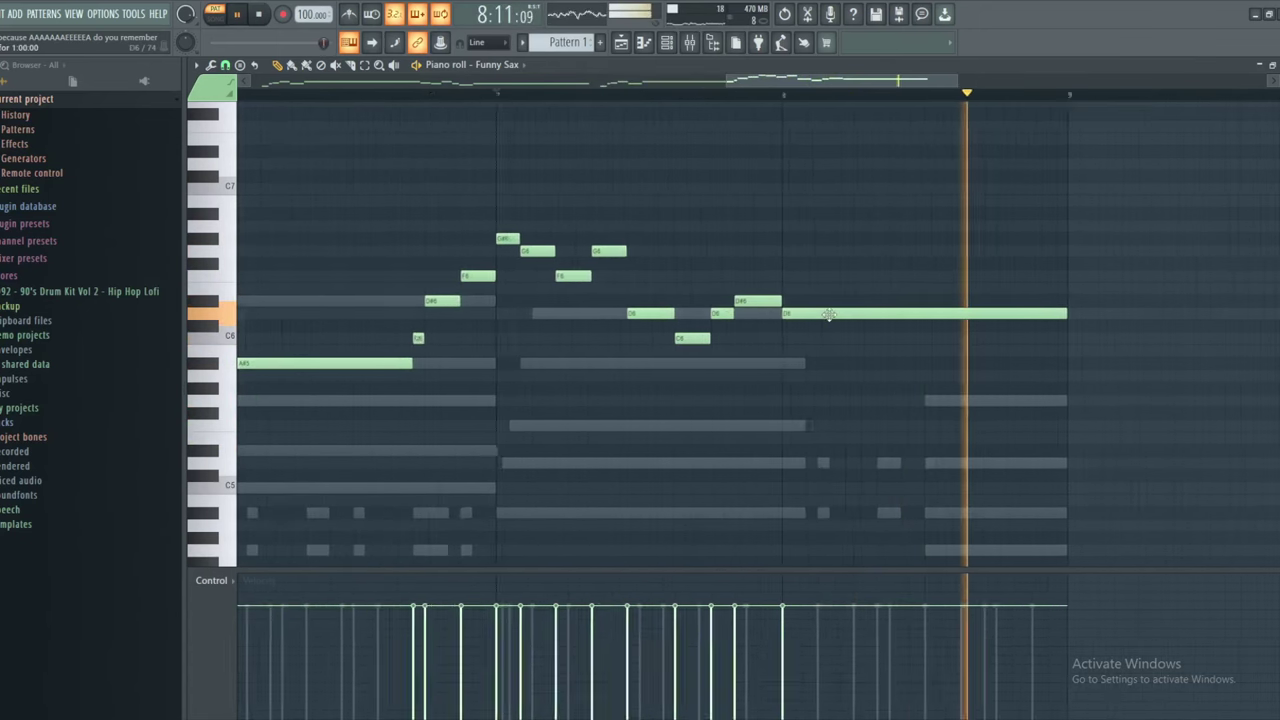
pyautogui.scroll(2, 829, 315)
pyautogui.press('space')
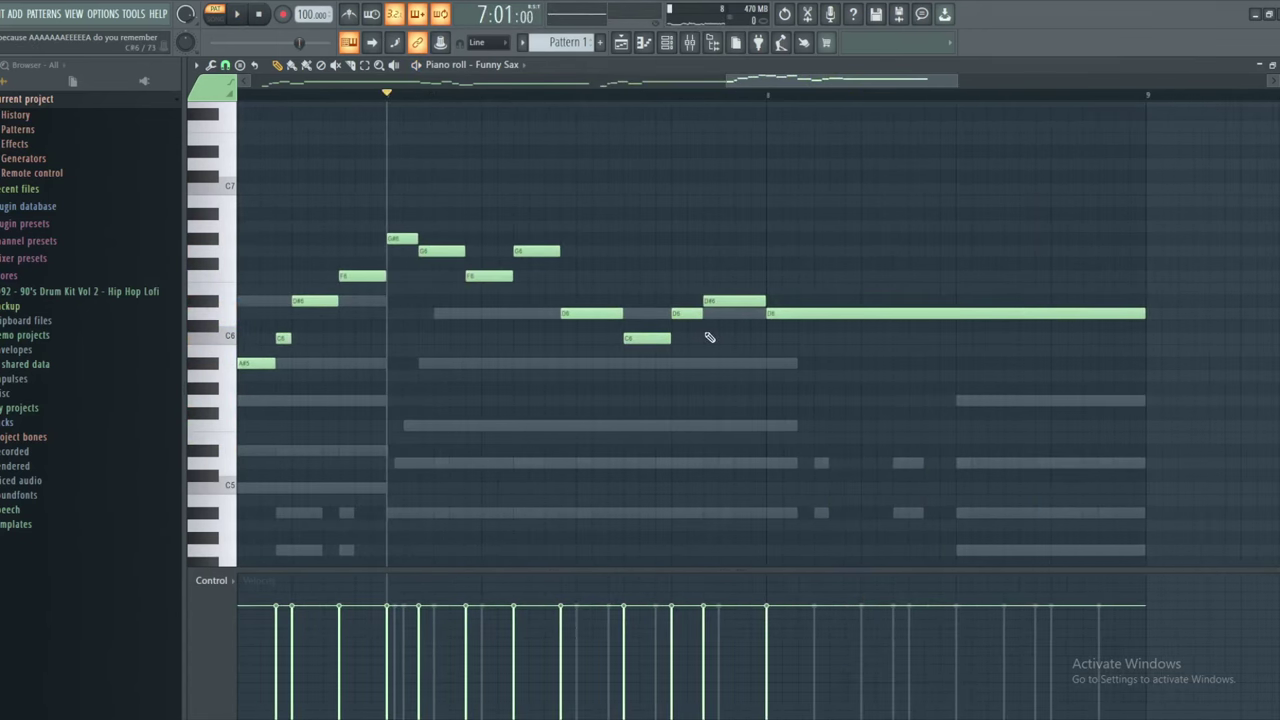
# Snip the ending notes of bars 7–8, switch to Paint and replace the text with "this sort of strcutre is always fun"
pyautogui.press('super+shift+s')
pyautogui.moveTo(559, 205); pyautogui.dragTo(997, 467)
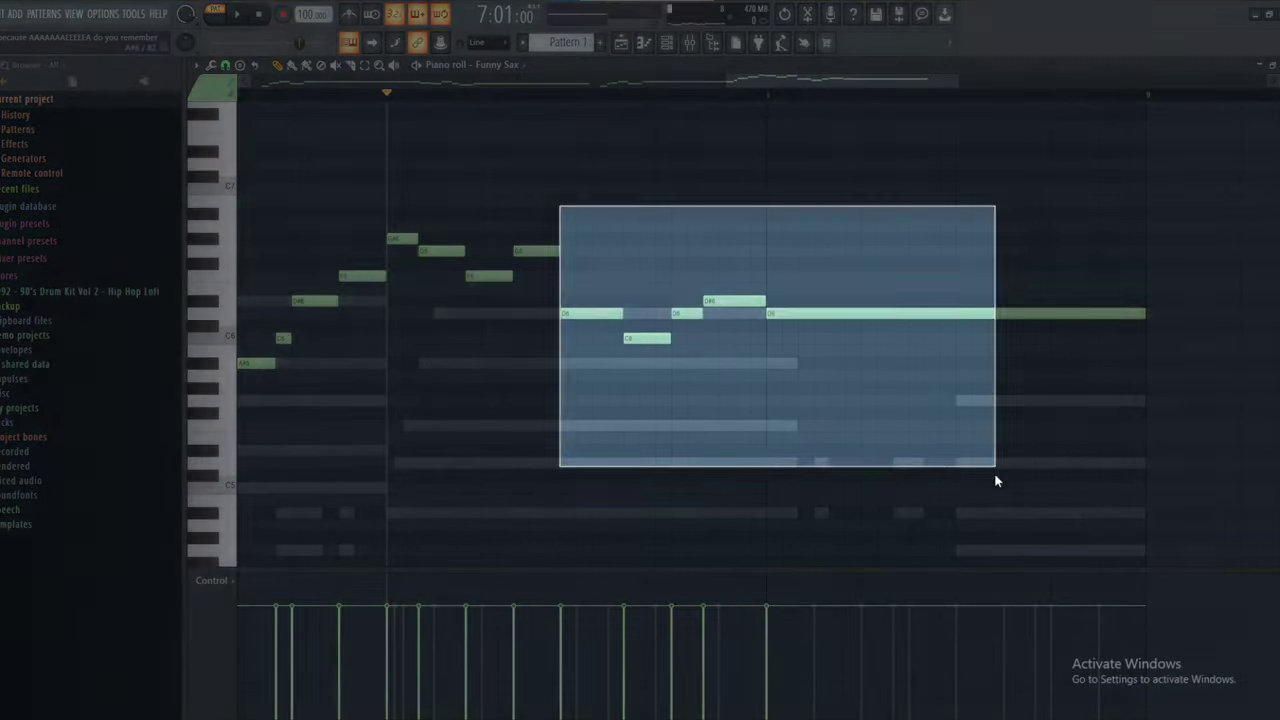
pyautogui.hotkey('alt', 'Tab')
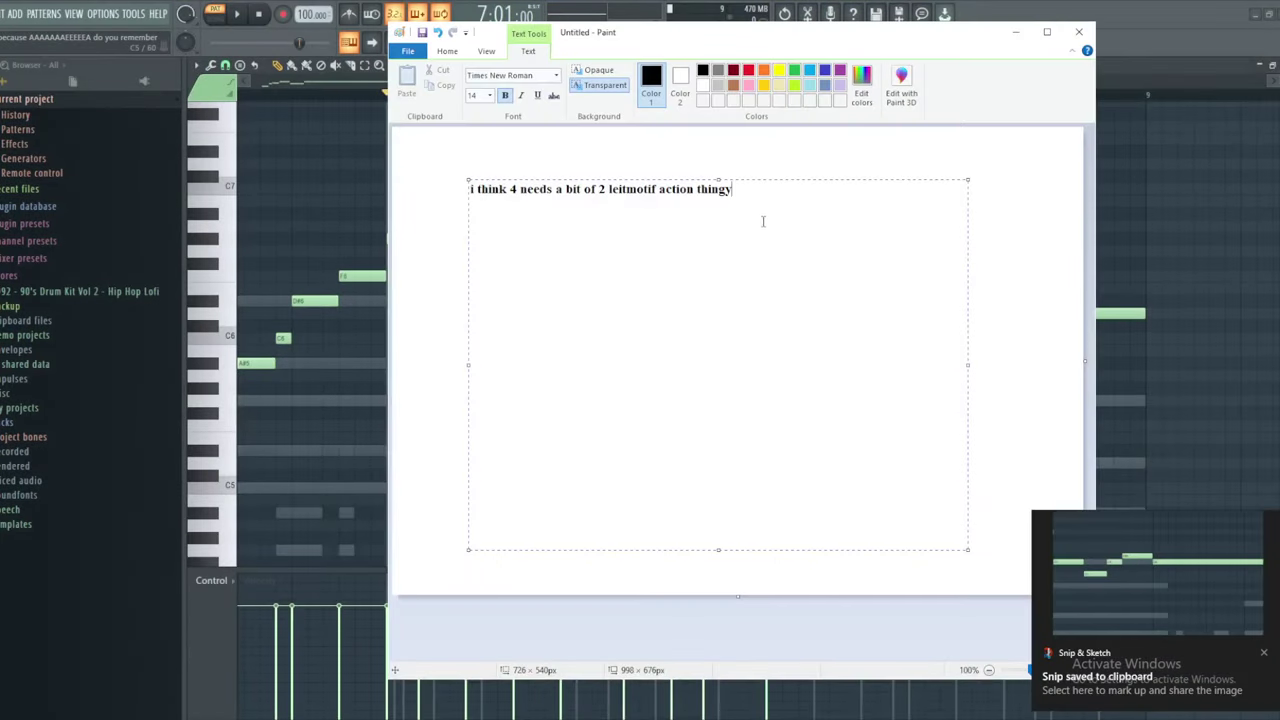
pyautogui.hotkey('ctrl', 'a')
pyautogui.press('Delete')
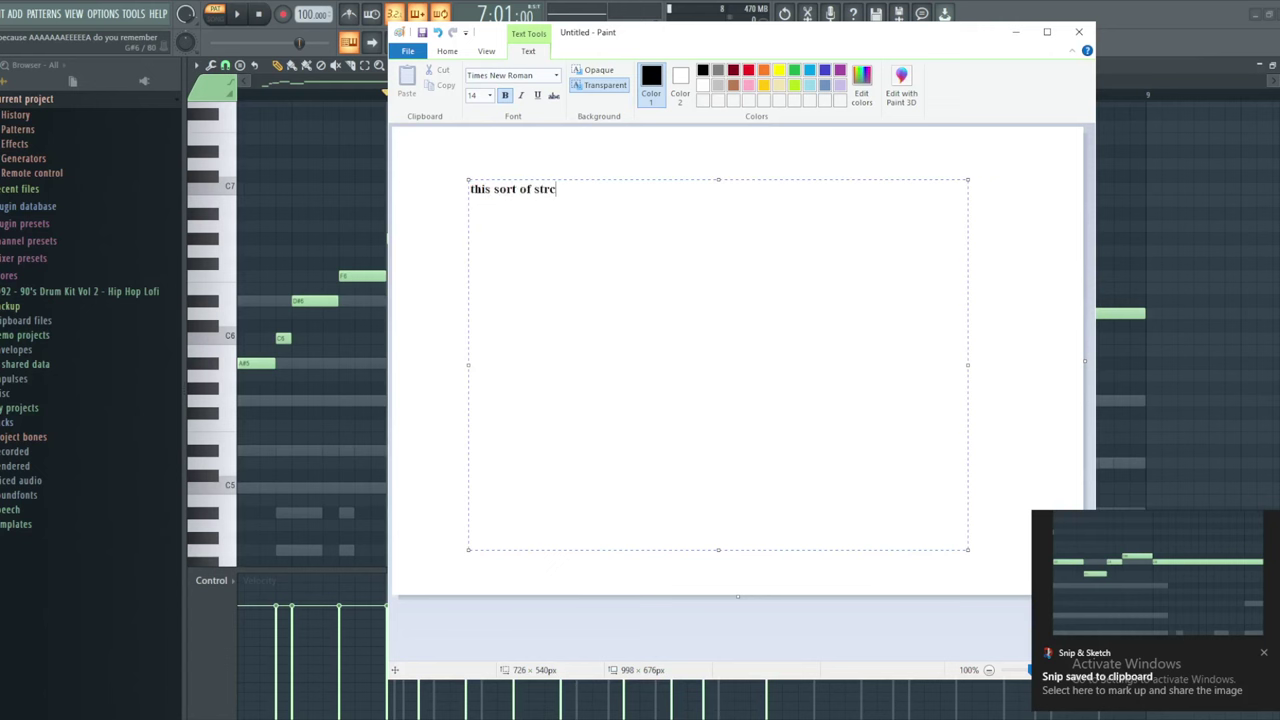
pyautogui.write('this sort of strcutre is always fun')
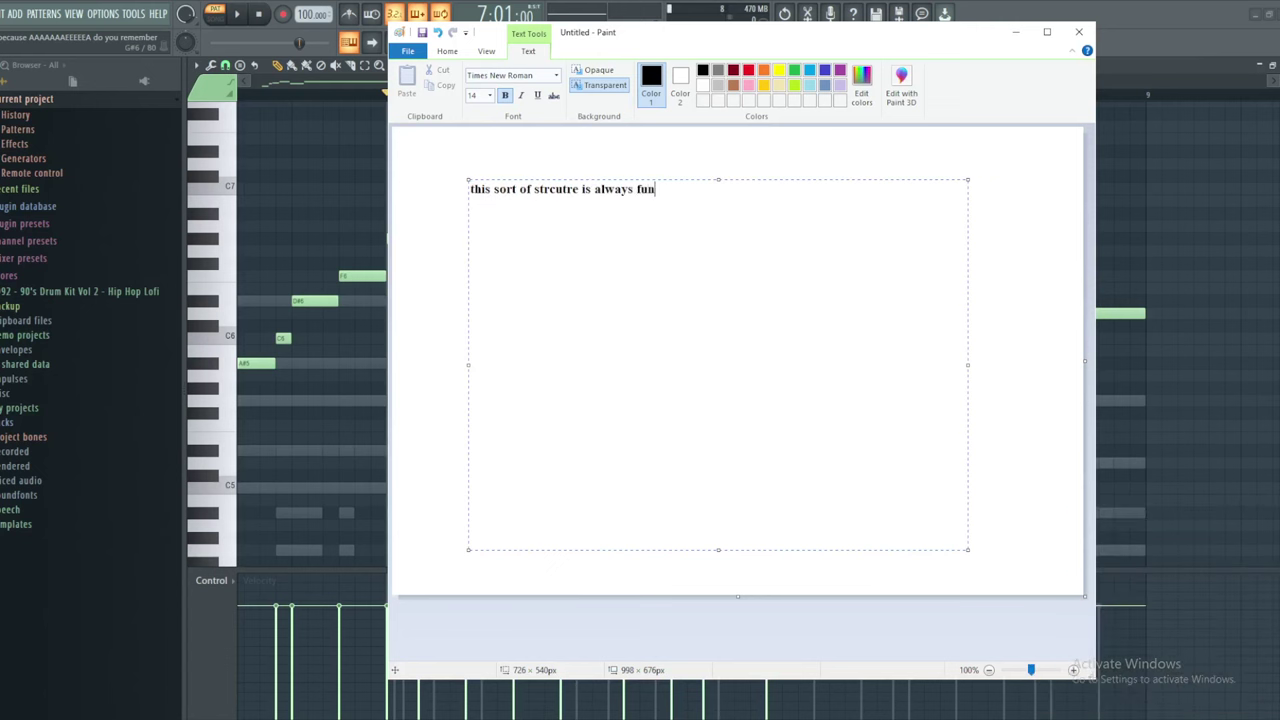
# Paste the snipped note image into the Paint canvas and place it below the text
pyautogui.click(446, 271)
pyautogui.hotkey('ctrl', 'v')
pyautogui.moveTo(582, 242); pyautogui.dragTo(668, 374)
pyautogui.click(708, 209)
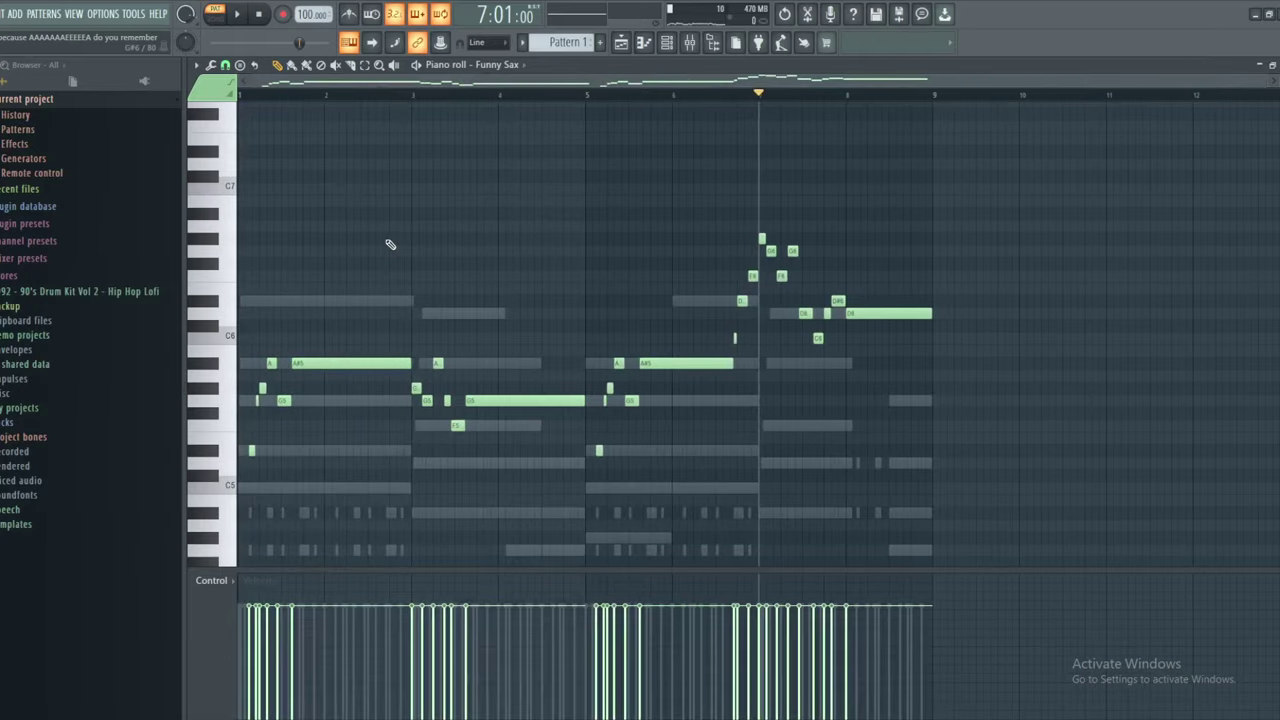
# Switch to FL Studio and audition several high notes on the piano roll's keyboard
pyautogui.scroll(2, 342, 244)
pyautogui.moveTo(351, 229); pyautogui.dragTo(386, 231)
pyautogui.click(227, 154)
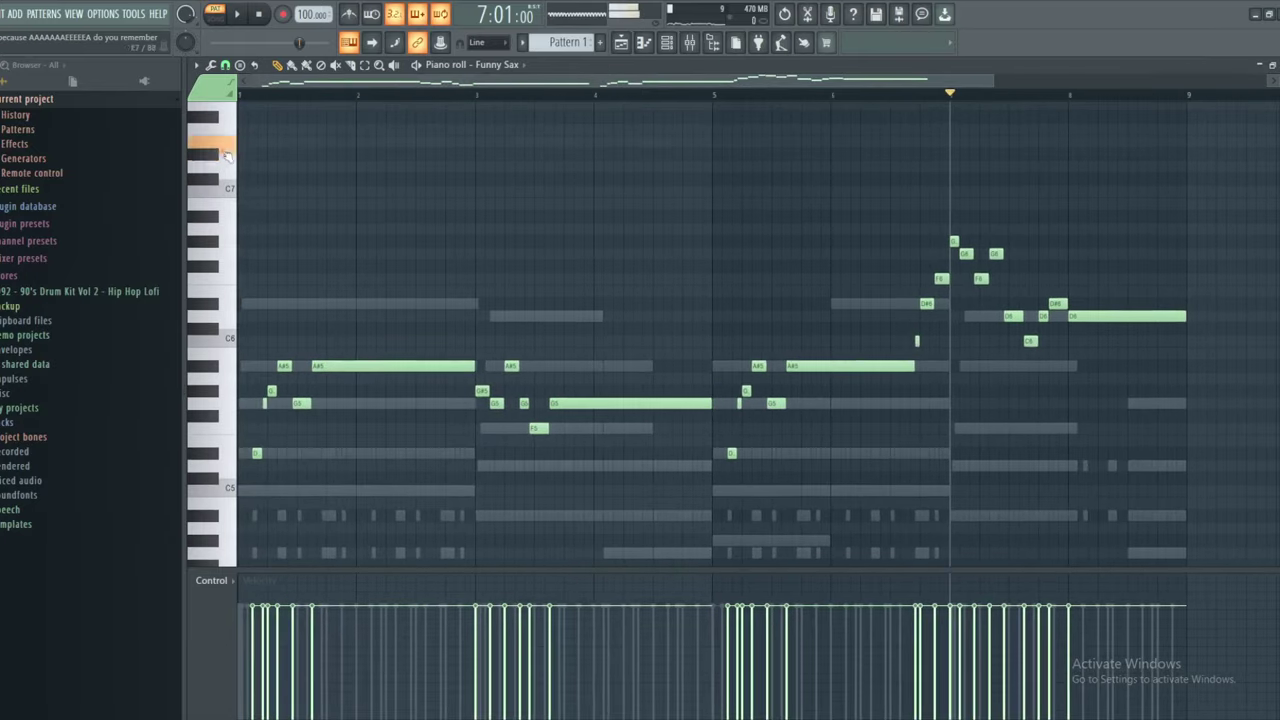
pyautogui.click(236, 149)
pyautogui.click(230, 210)
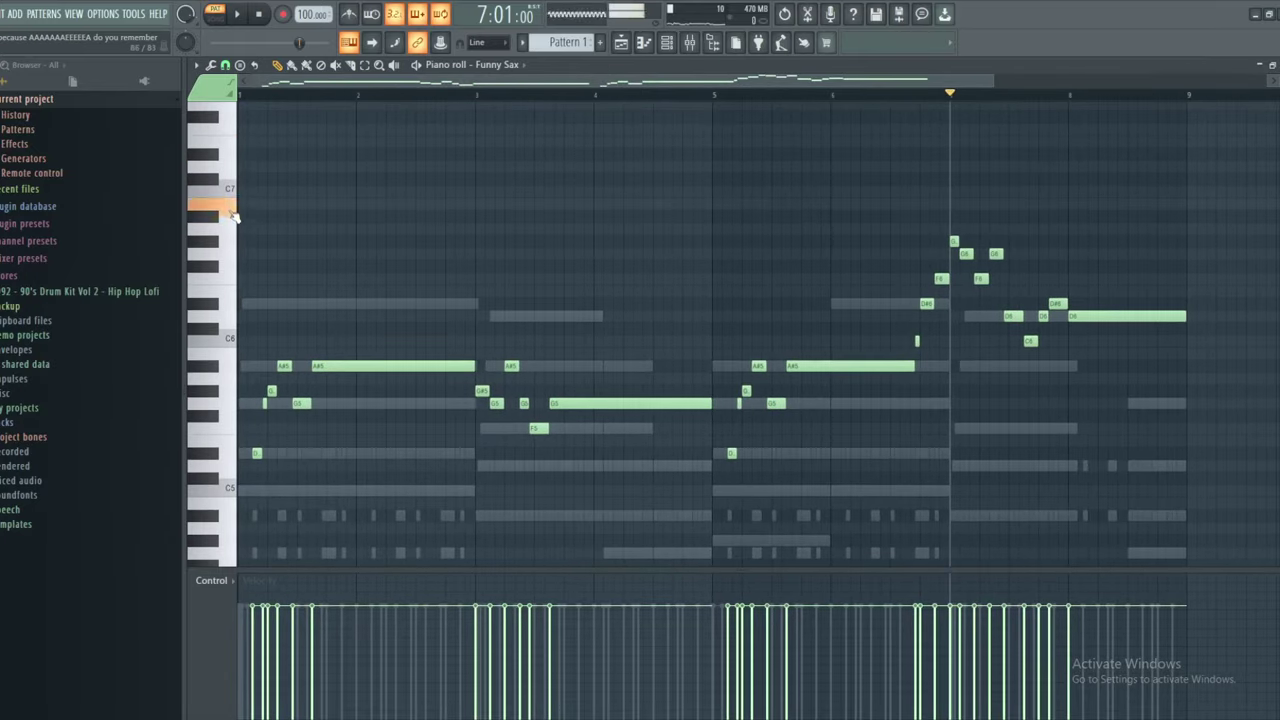
pyautogui.click(230, 172)
pyautogui.click(232, 253)
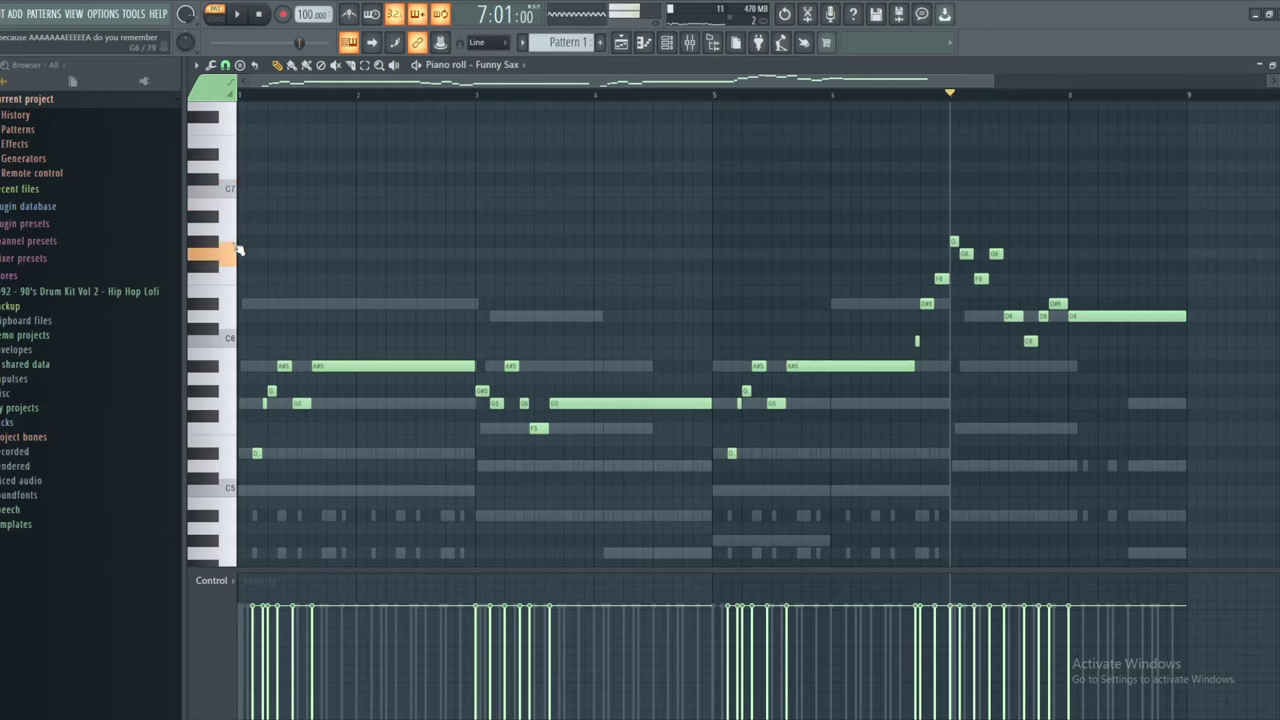
pyautogui.moveTo(185, 302); pyautogui.dragTo(233, 263)
pyautogui.scroll(1, 264, 204)
pyautogui.click(265, 196)
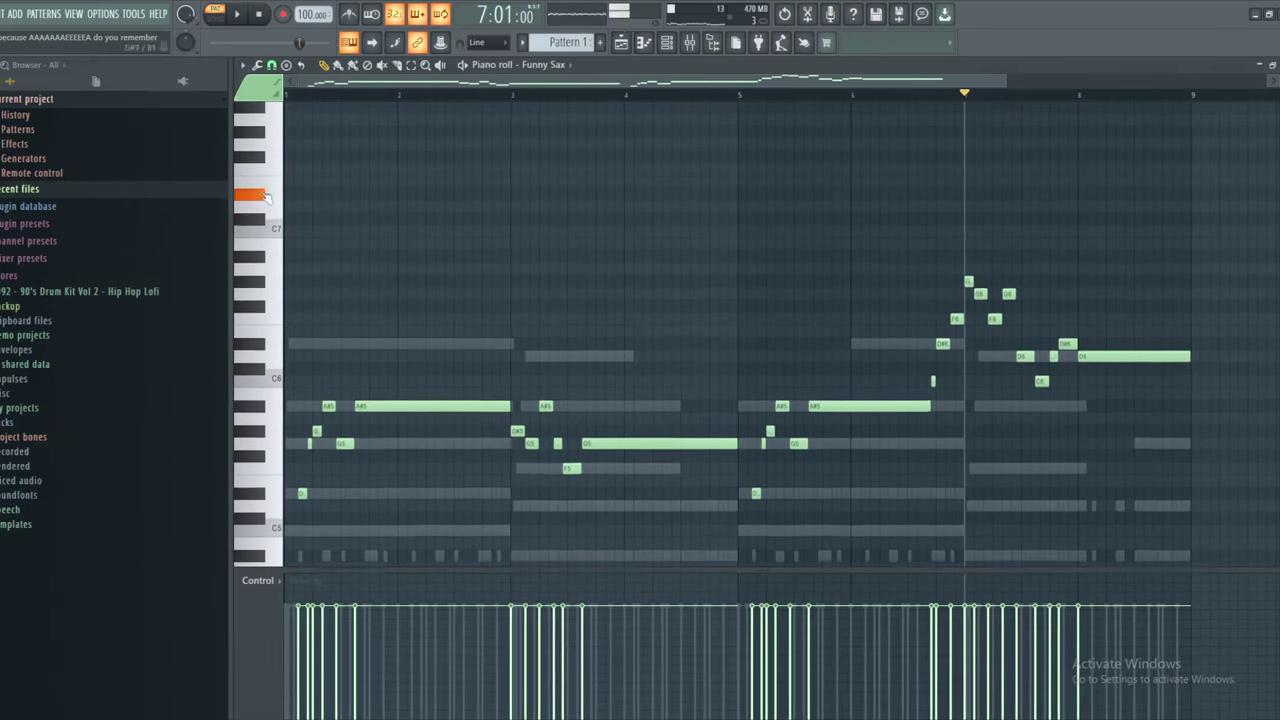
pyautogui.scroll(2, 806, 346)
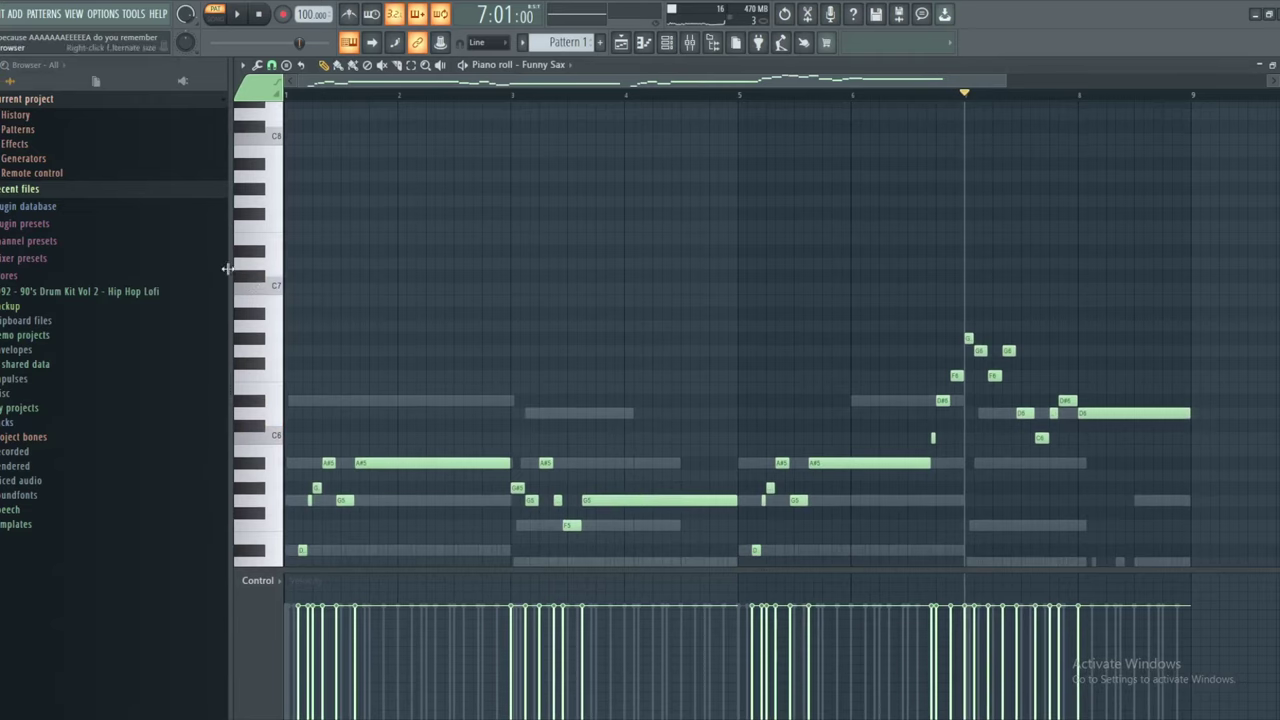
pyautogui.moveTo(228, 269); pyautogui.dragTo(177, 270)
# Switch to Paint and delete the text and the pasted note image from the canvas
pyautogui.scroll(-4, 340, 220)
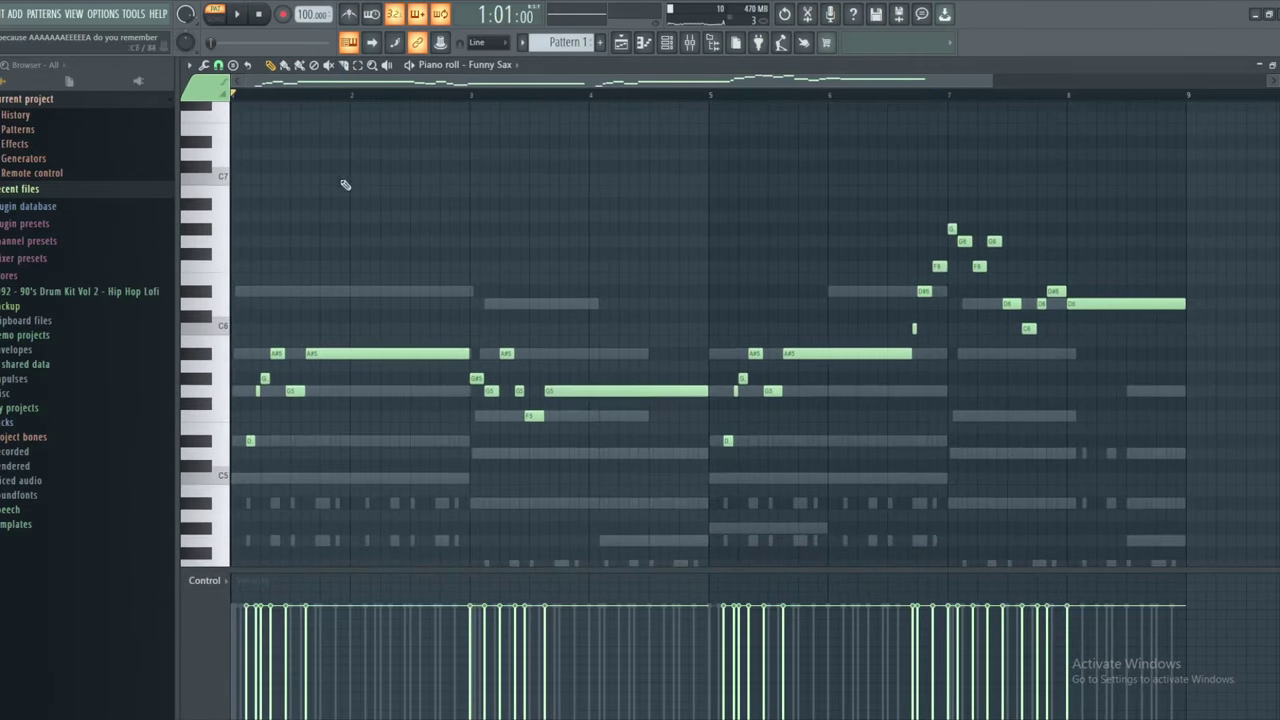
pyautogui.scroll(-3, 345, 185)
pyautogui.hotkey('alt', 'Tab')
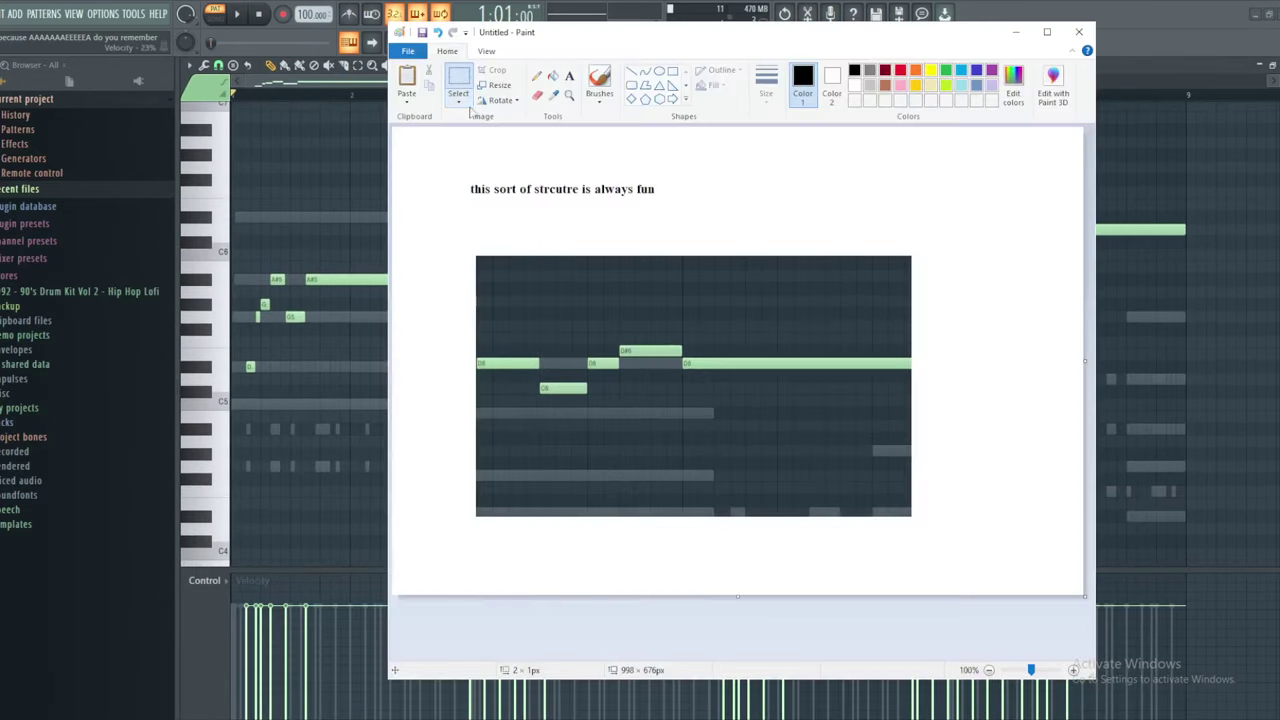
pyautogui.moveTo(451, 140)
pyautogui.mouseDown()
pyautogui.moveTo(905, 509)
pyautogui.moveTo(989, 544)
pyautogui.mouseUp()
pyautogui.press('Delete')
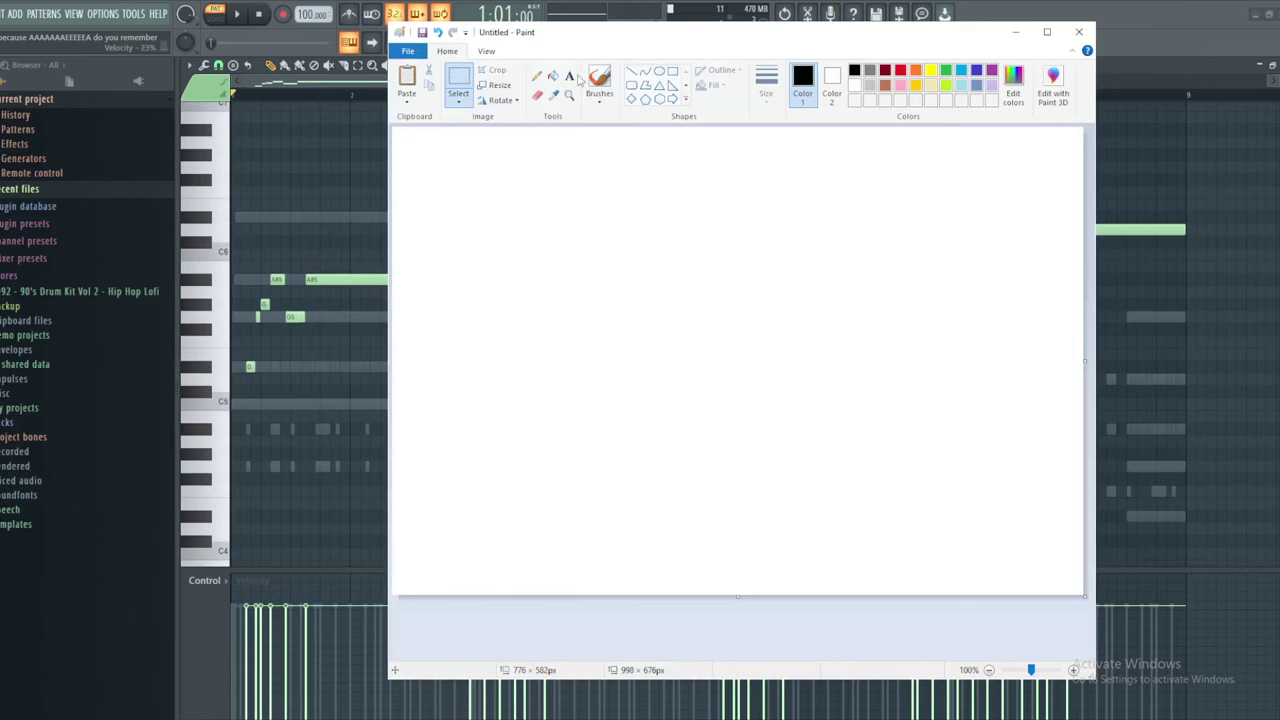
# Add a large text box reading "now listen to waht i have right now" and "to see if could do something groovier or sth"
pyautogui.click(569, 77)
pyautogui.click(484, 199)
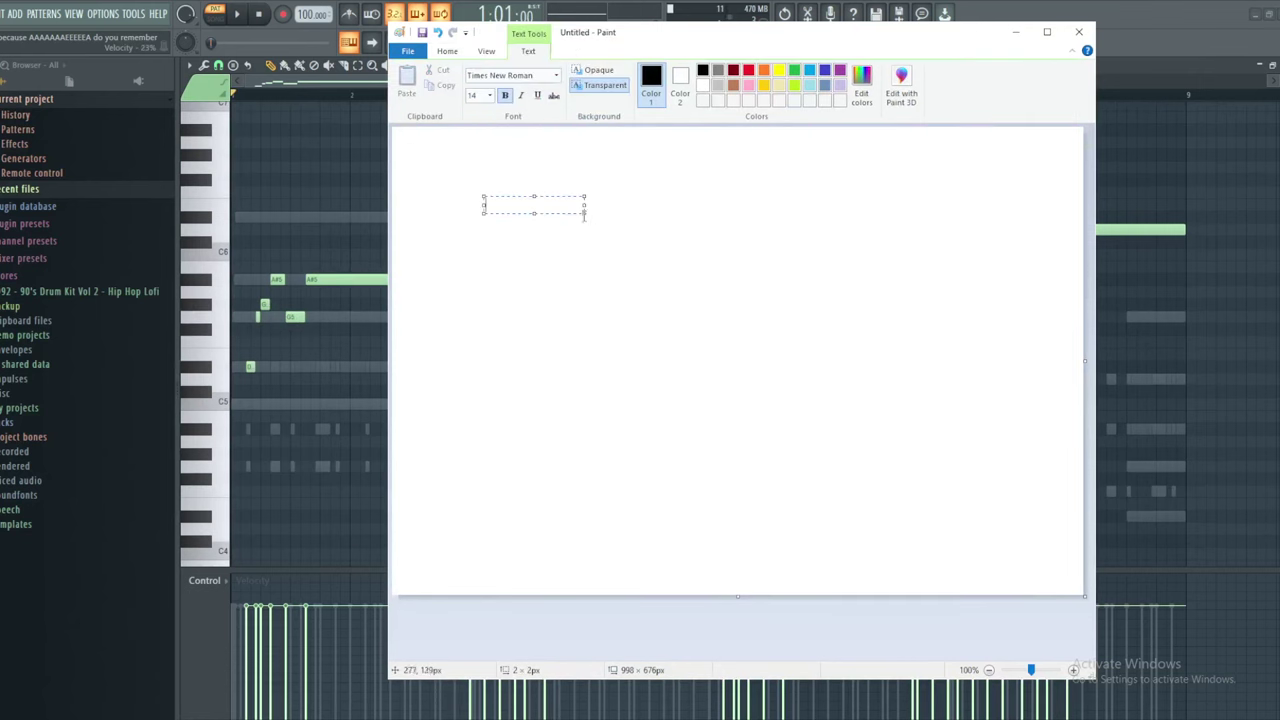
pyautogui.moveTo(585, 213); pyautogui.dragTo(997, 550)
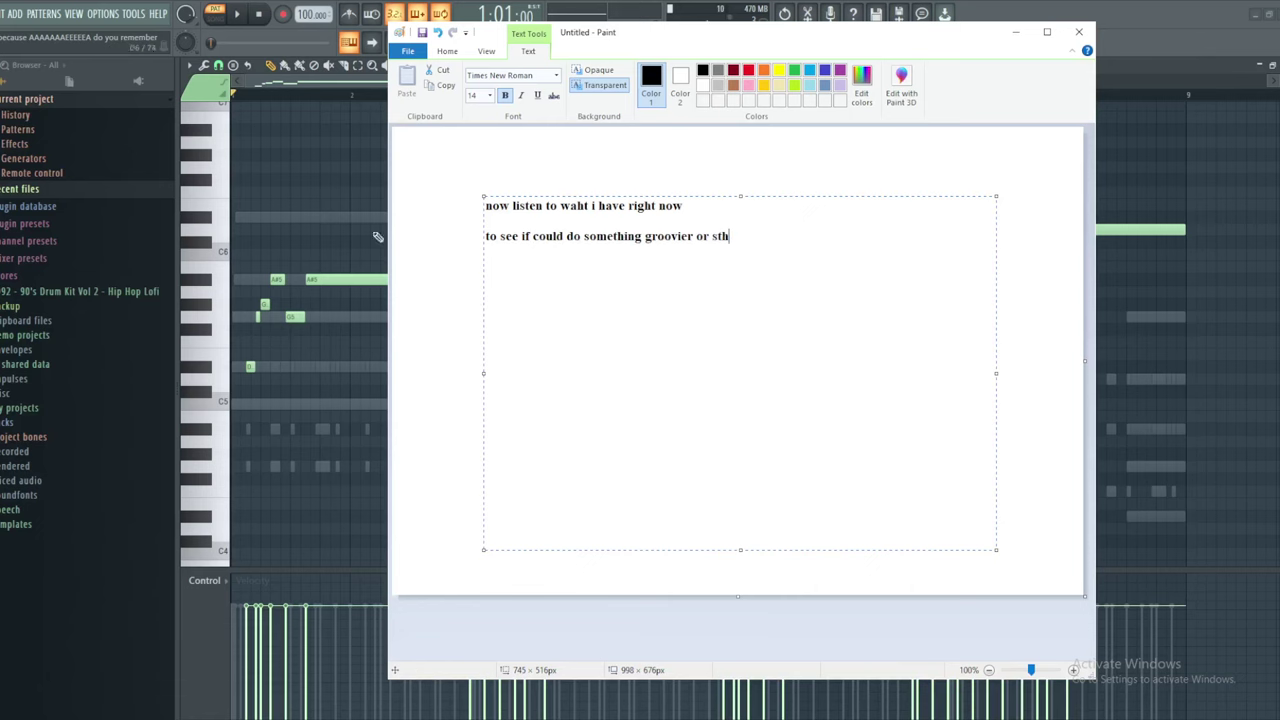
# Switch to FL Studio, play the pattern and examine the saxophone lead from bar 5 to bar 7
pyautogui.hotkey('alt', 'Tab')
pyautogui.press('space')
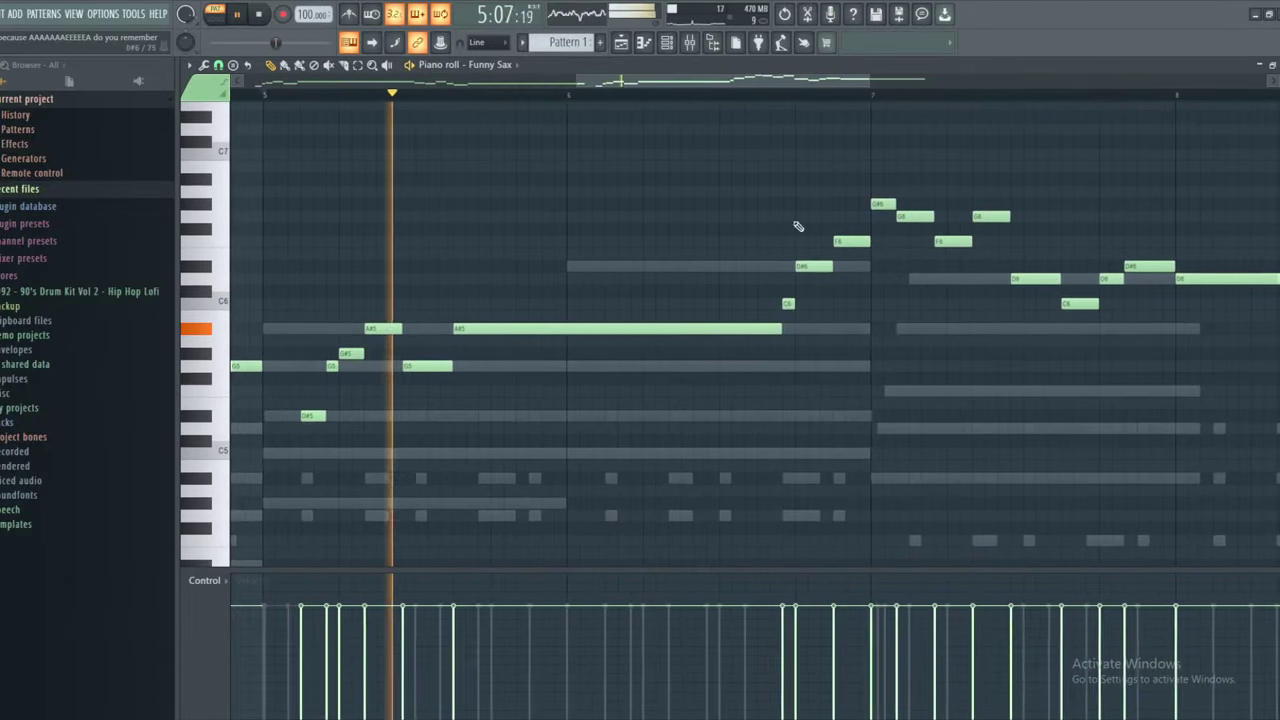
pyautogui.scroll(3, 805, 245)
pyautogui.moveTo(780, 340); pyautogui.dragTo(842, 305)
pyautogui.scroll(-2, 850, 305)
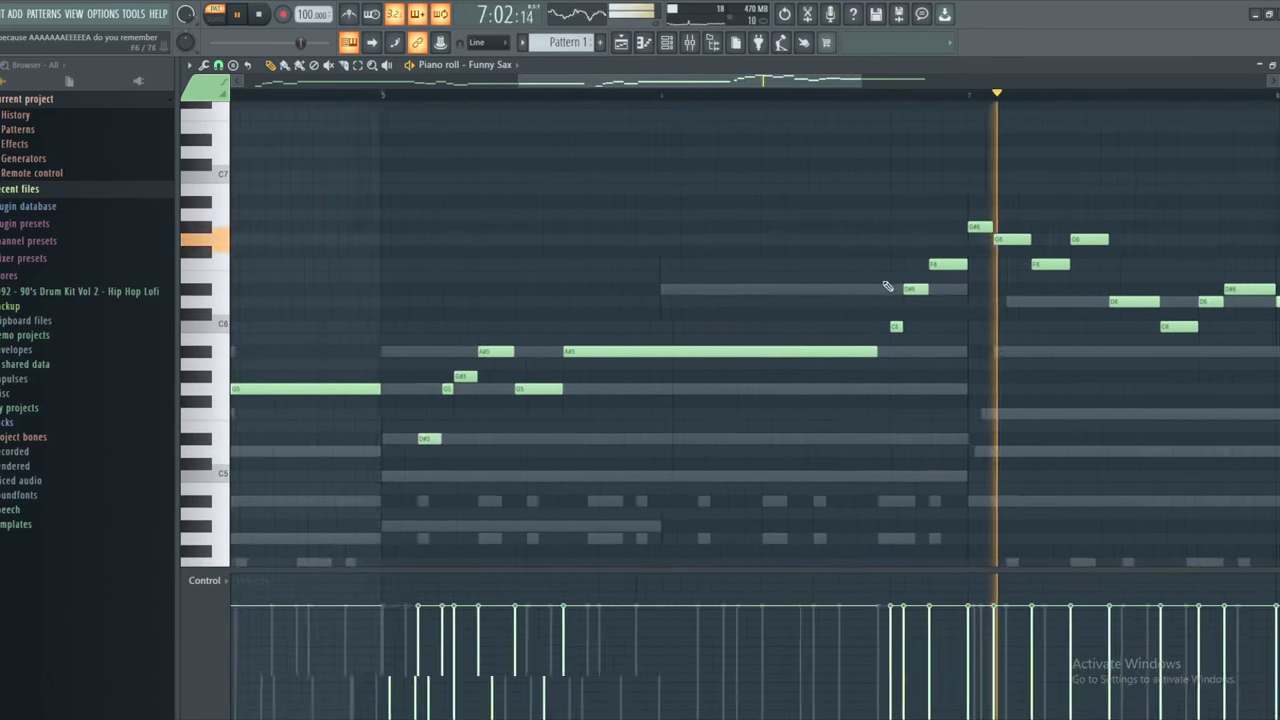
# Try moving the C6 and D#6 before bar 7 slightly earlier and trimming the held A#5 to end at the C6
pyautogui.press('KP_Divide')
pyautogui.press('KP_Divide')
pyautogui.press('KP_Divide')
pyautogui.moveTo(894, 326); pyautogui.dragTo(912, 289)
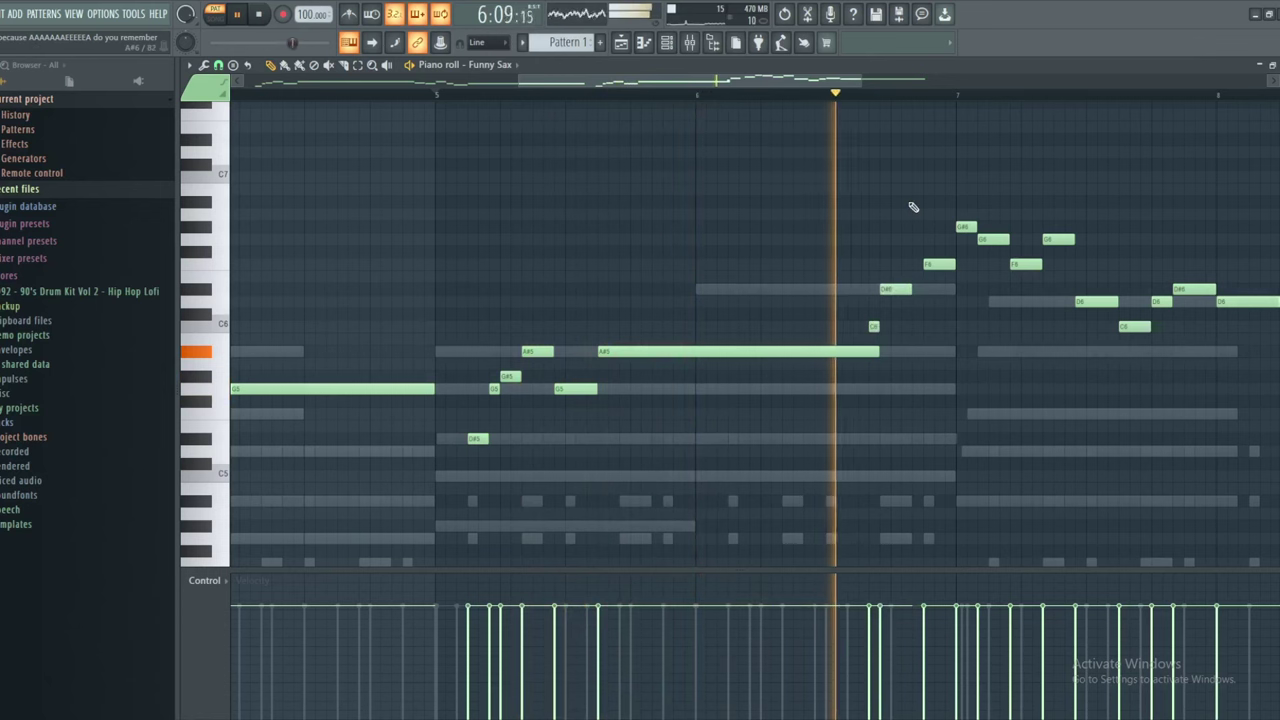
pyautogui.moveTo(879, 351); pyautogui.dragTo(868, 351)
pyautogui.press('space')
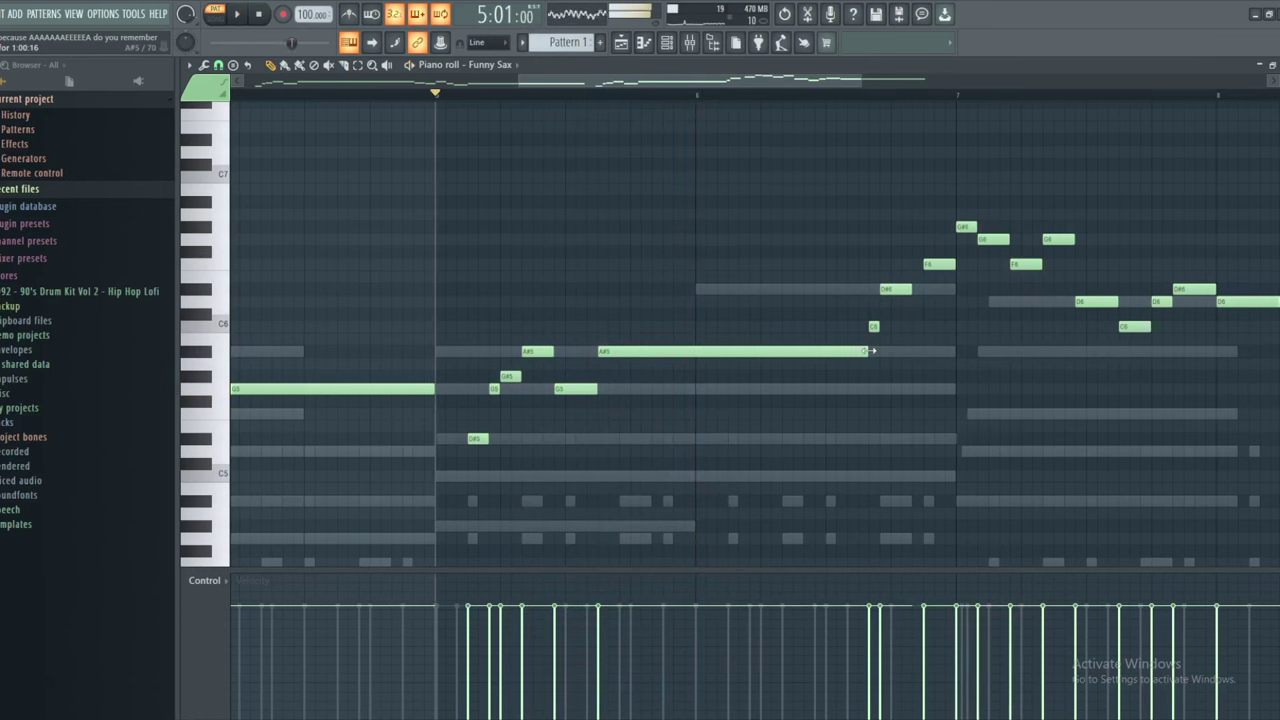
# Try extending the F6 before bar 7 back to the end of the D#6, and replay from bar 5
pyautogui.press('space')
pyautogui.moveTo(924, 264); pyautogui.dragTo(777, 199)
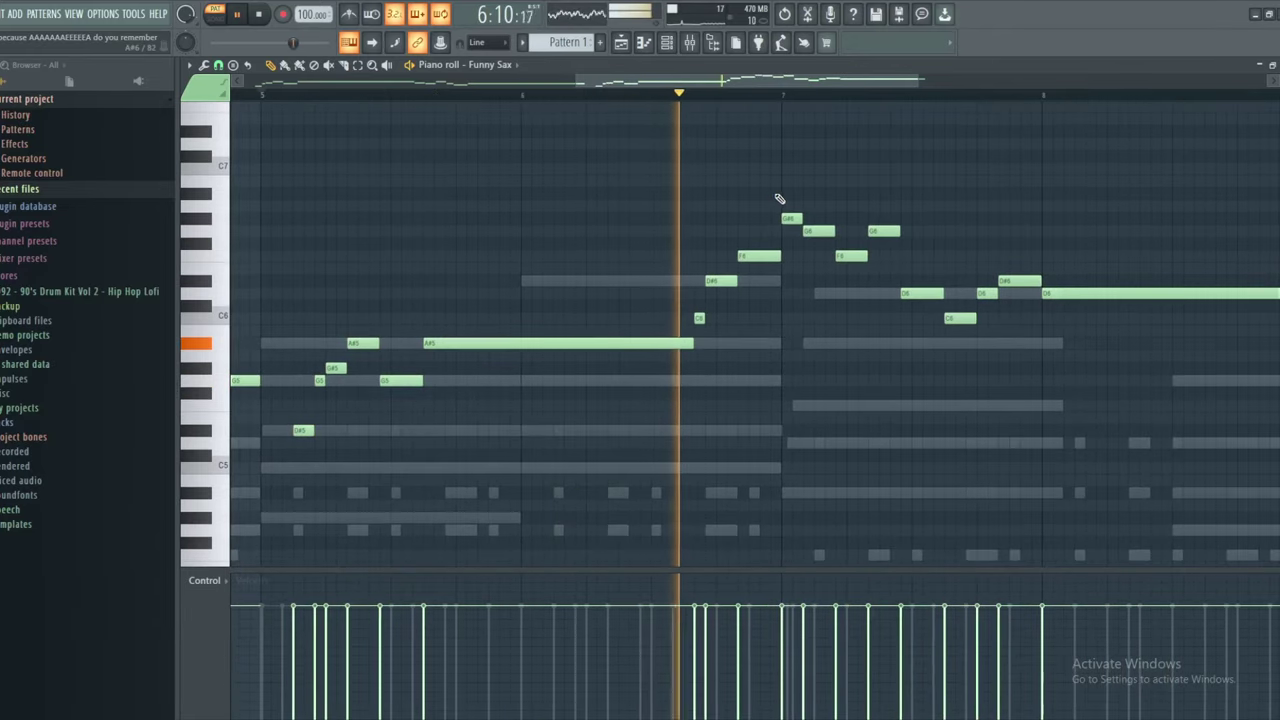
pyautogui.press('space')
pyautogui.press('space')
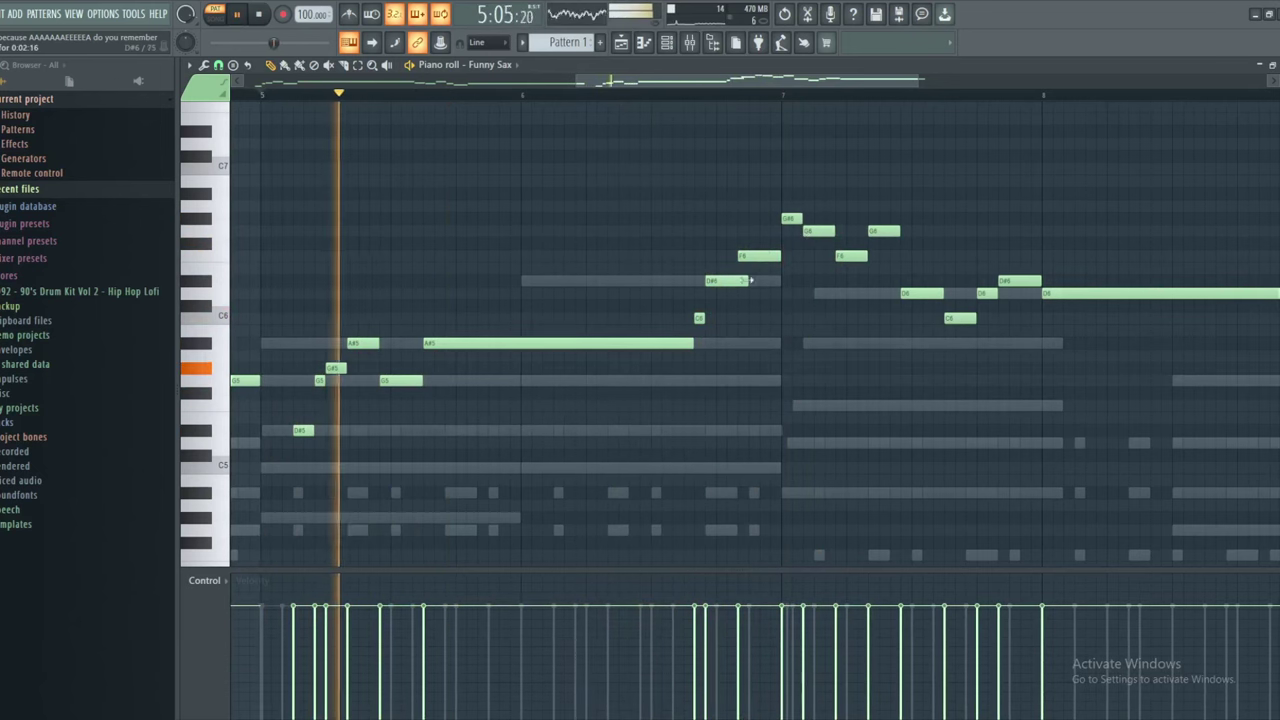
# Try a longer D#6 before bar 7 with the following F6 starting at its end, and replay from bar 6
pyautogui.moveTo(760, 256); pyautogui.dragTo(782, 257)
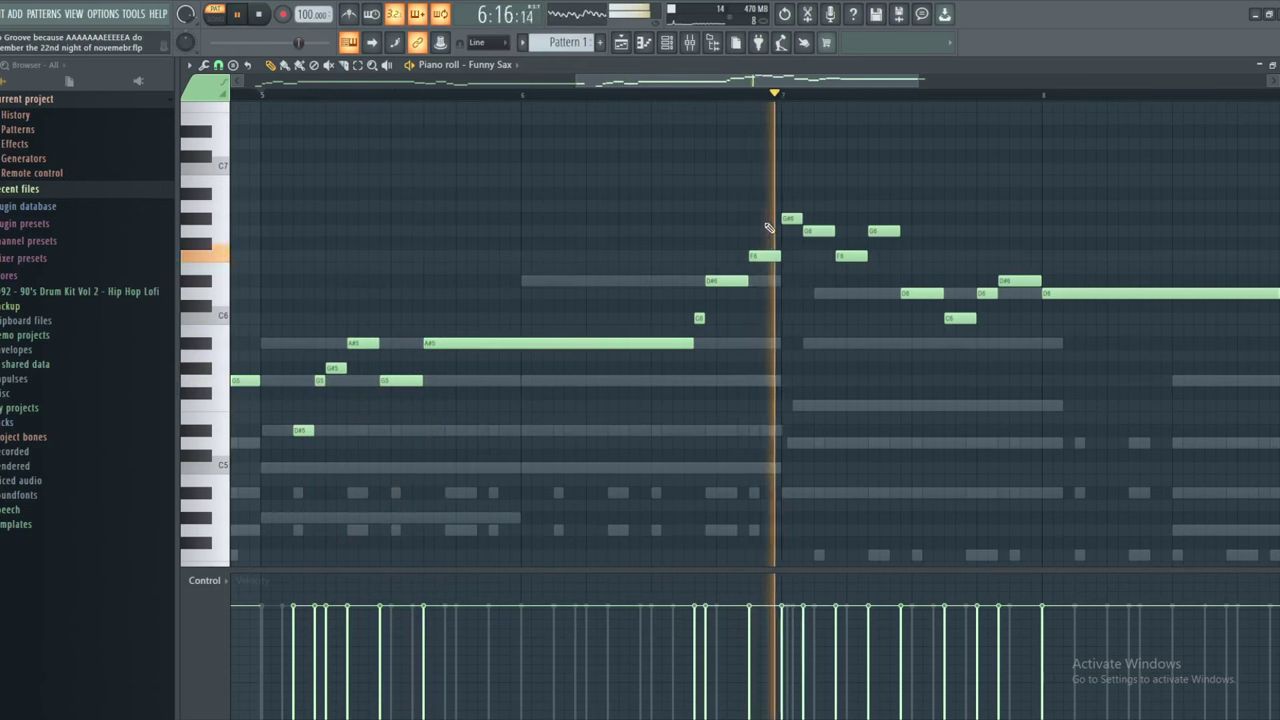
pyautogui.press('space')
pyautogui.click(516, 94)
pyautogui.press('space')
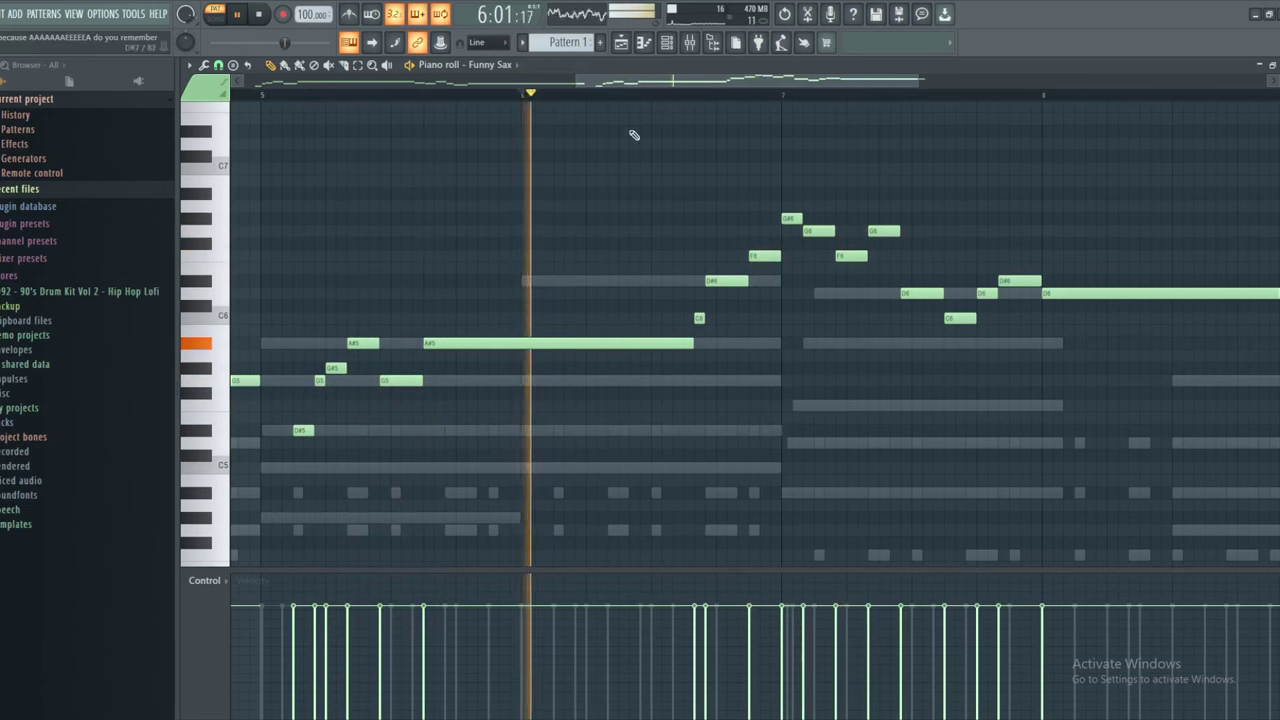
pyautogui.press('space')
# Turn on the metronome and listen to the lead from bar 5
pyautogui.click(349, 14)
pyautogui.click(267, 95)
pyautogui.press('space')
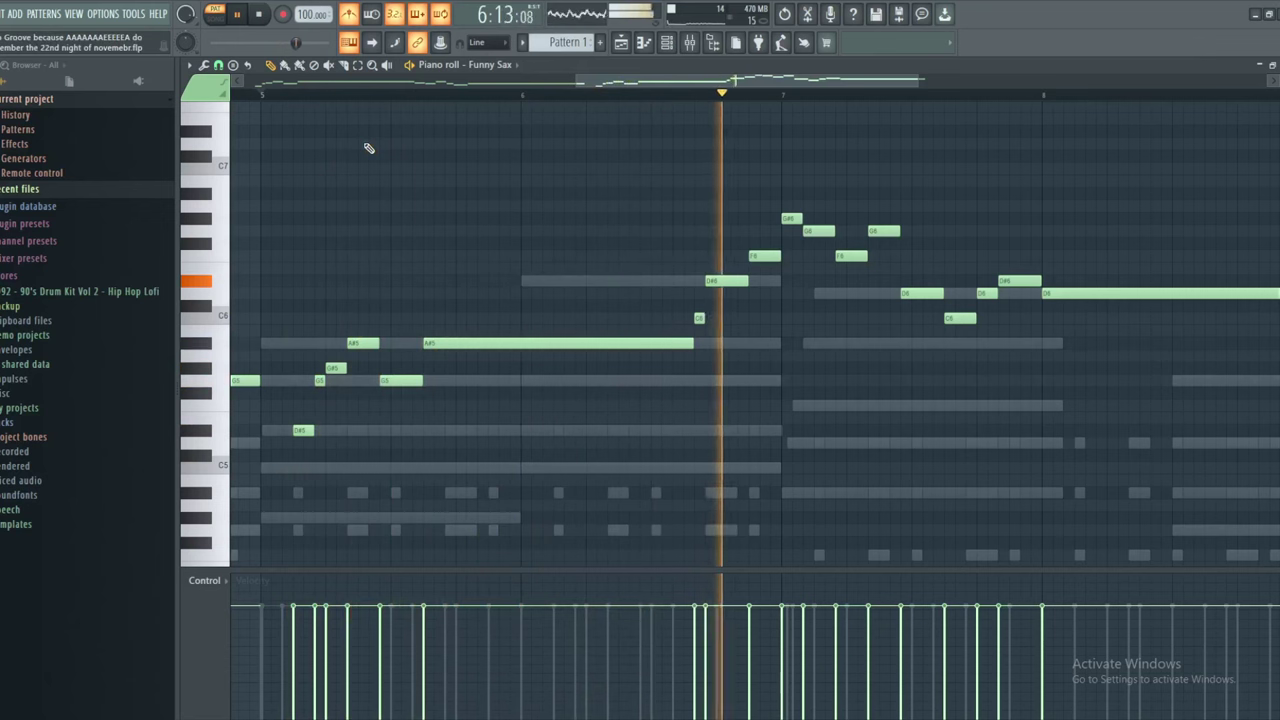
pyautogui.press('space')
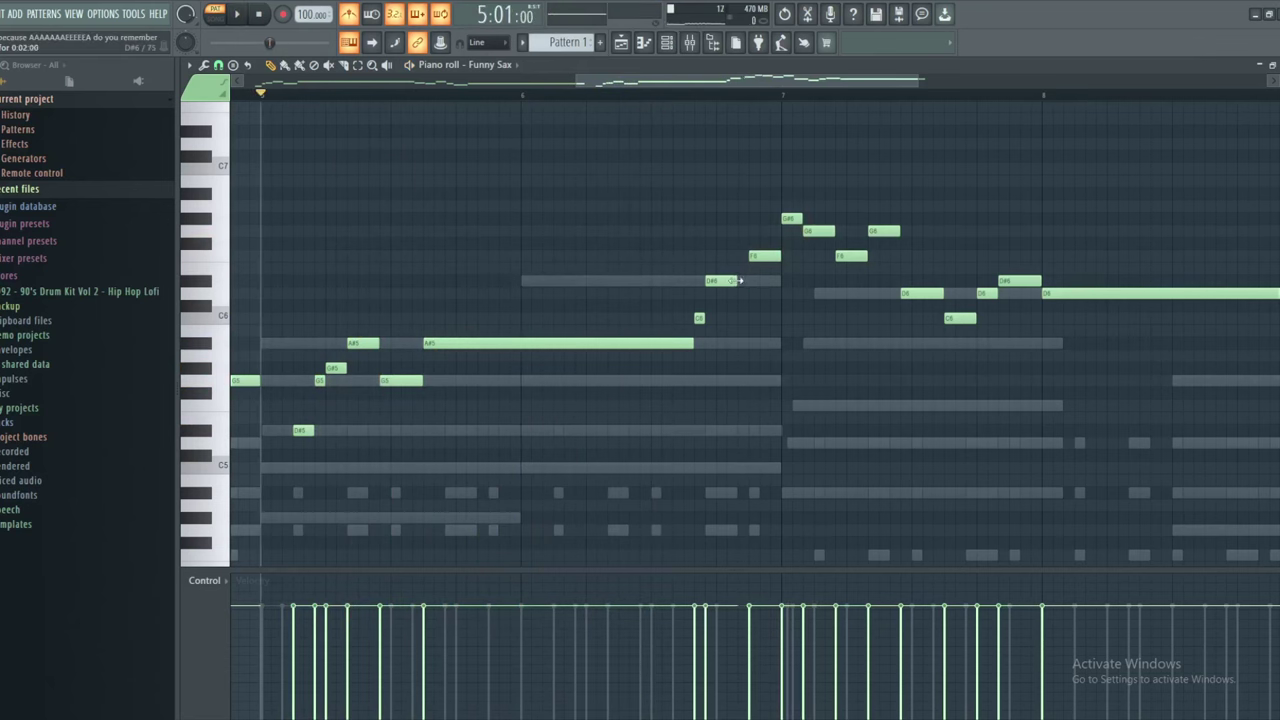
# Shift the C6 and D#6 before bar 7 slightly later, extend the held A#5 to the C6, replay, and turn off the metronome
pyautogui.press('space')
pyautogui.moveTo(722, 281); pyautogui.dragTo(703, 343)
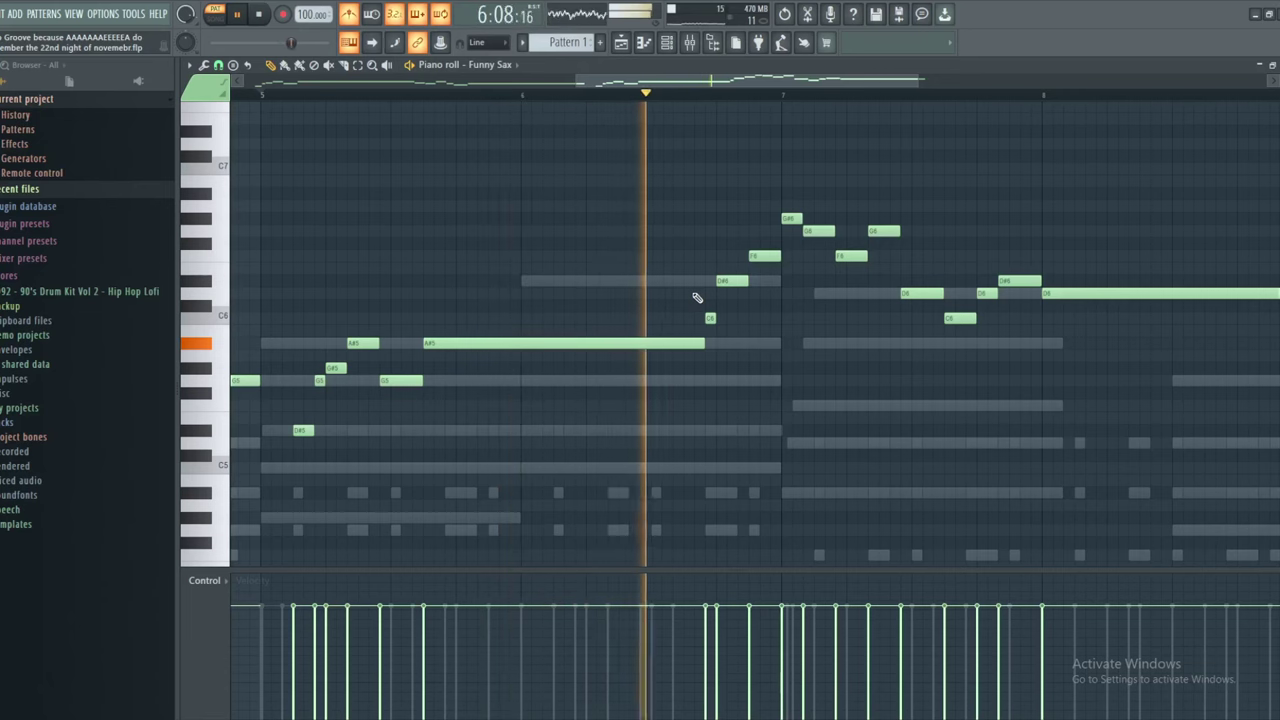
pyautogui.press('space')
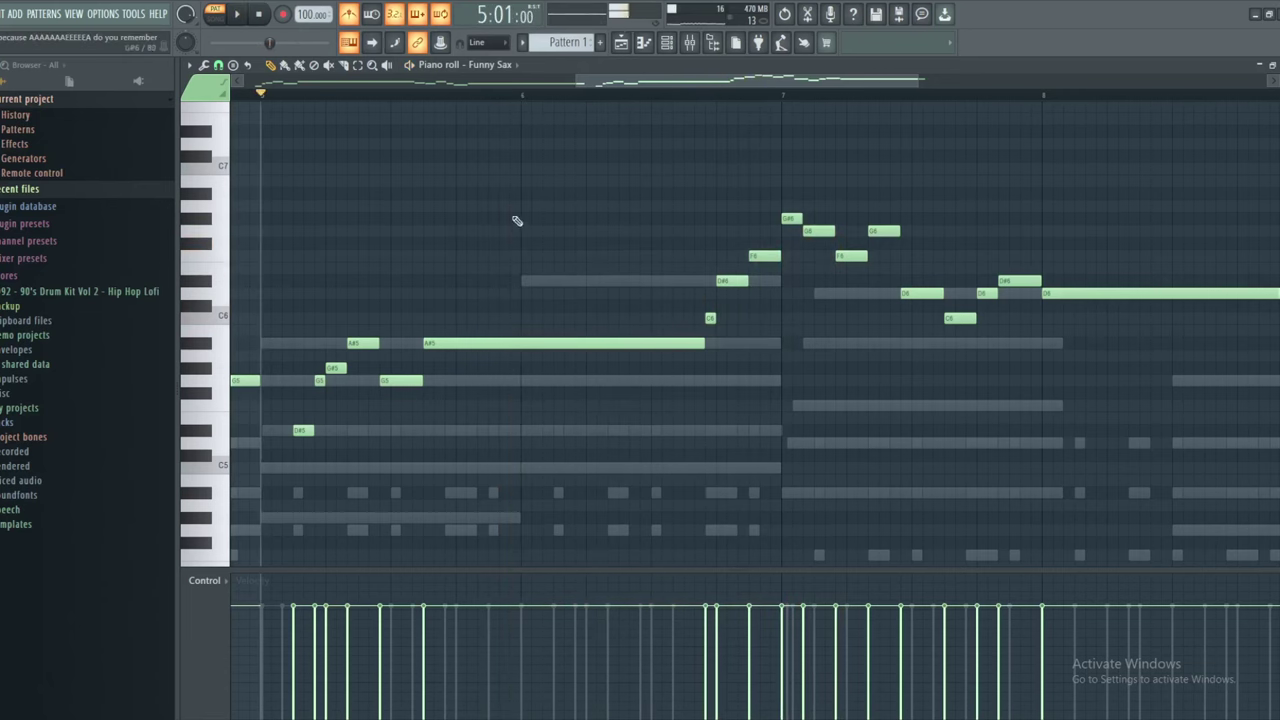
pyautogui.scroll(-3, 440, 128)
pyautogui.click(349, 14)
# Switch to Paint and replace the text with "nope its freak !! enough" and a note that the favourite part must ALWAYS be done last
pyautogui.moveTo(426, 177); pyautogui.dragTo(780, 168)
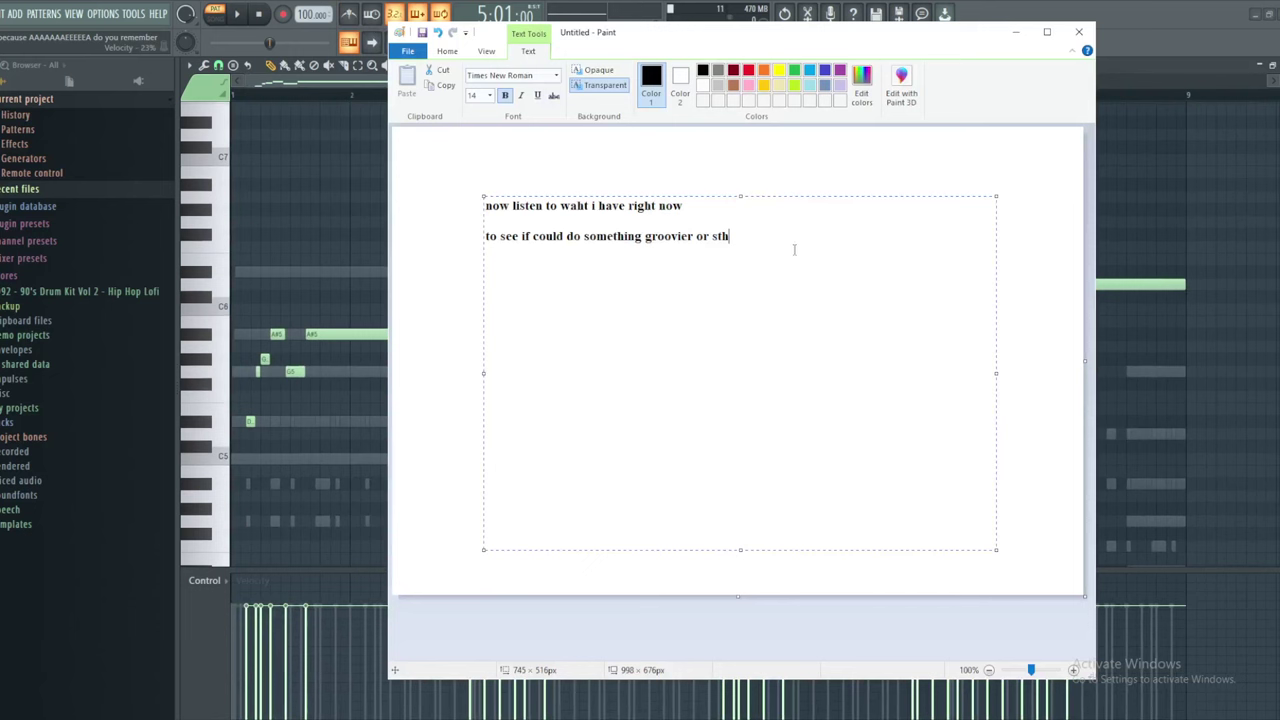
pyautogui.moveTo(795, 250); pyautogui.dragTo(214, 160)
pyautogui.write('nope its freak !! enough')
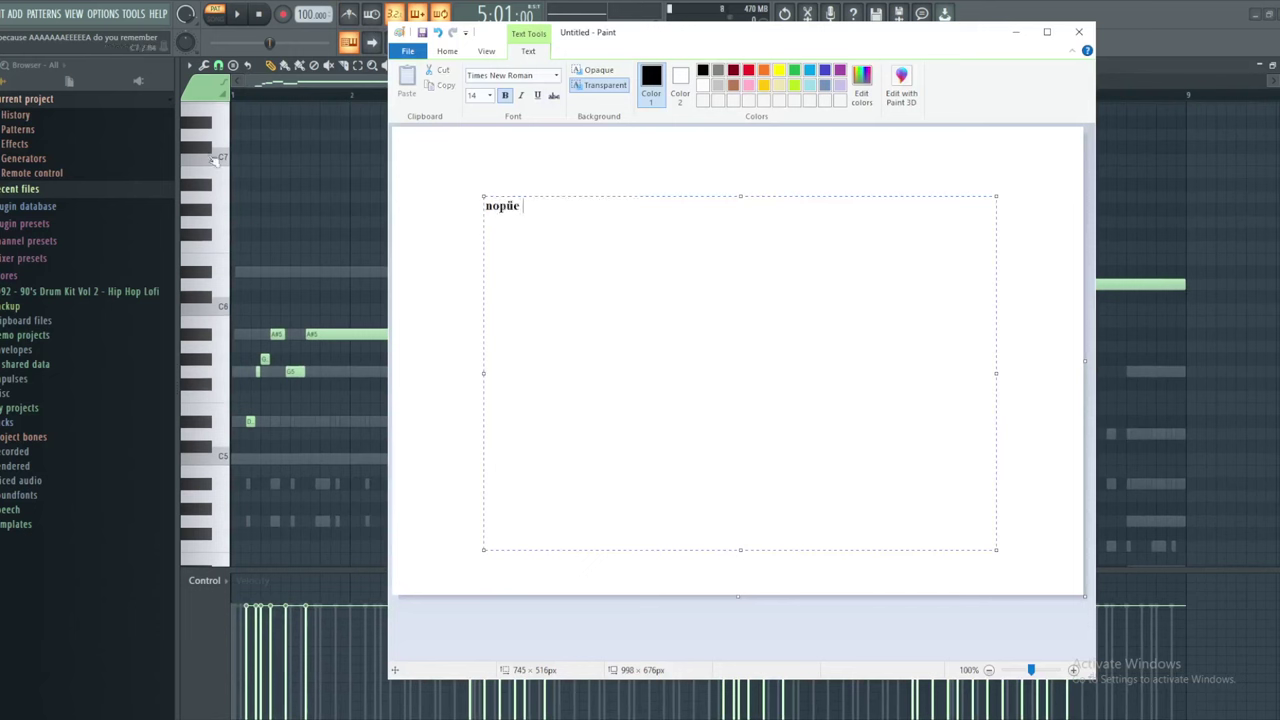
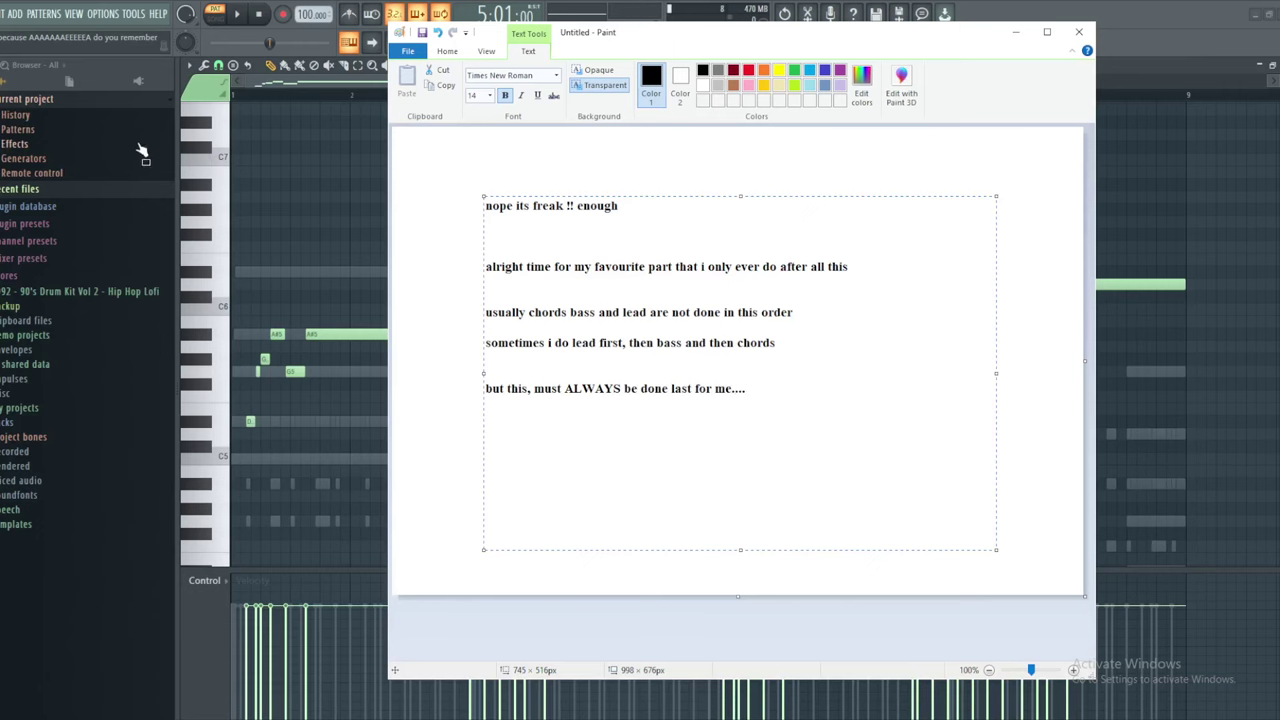
# Switch to FL Studio and add a Soundfont Player channel to the channel rack
pyautogui.rightClick(340, 298)
pyautogui.press('Escape')
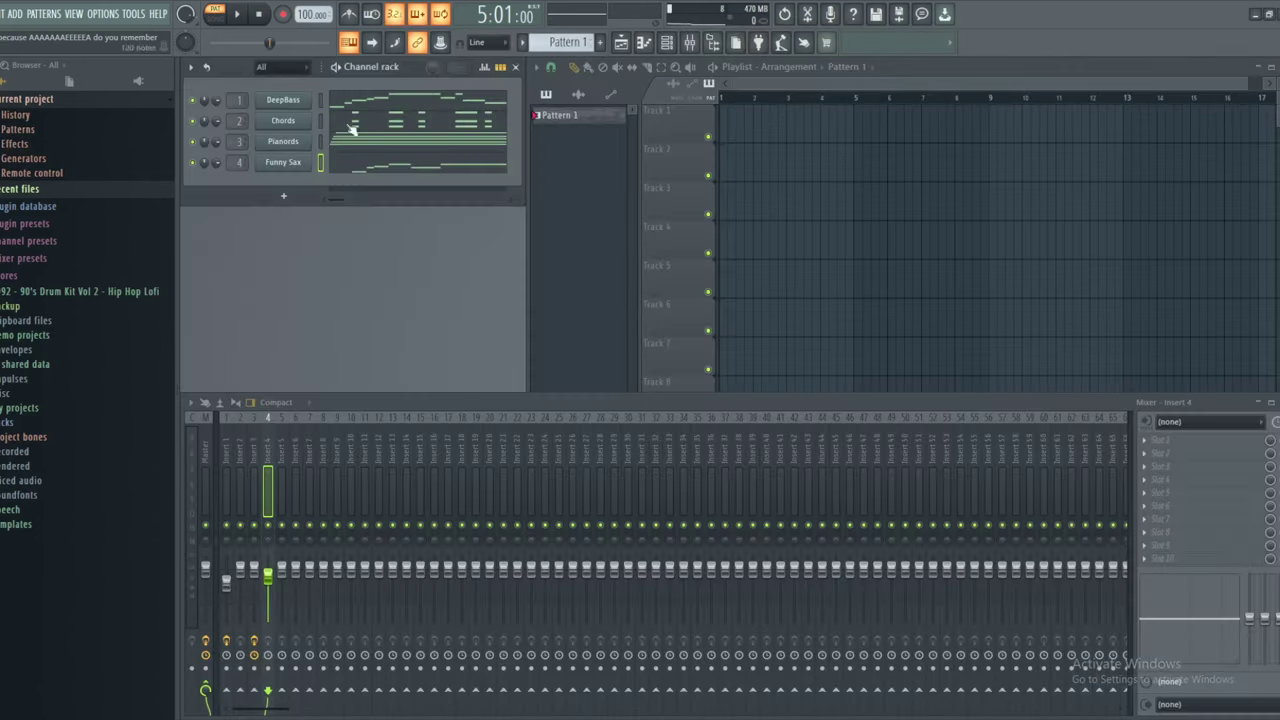
pyautogui.click(283, 196)
pyautogui.click(310, 50)
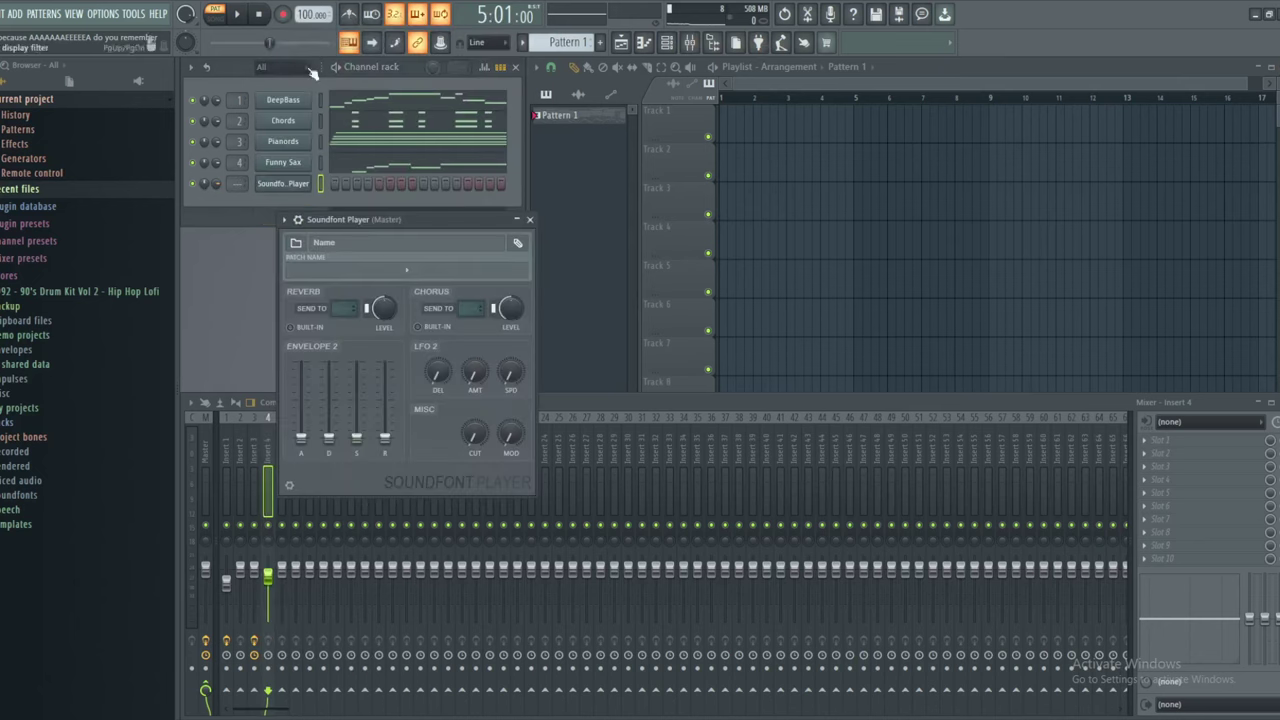
# Load SGM-v2.01-NicePianosGuitarsBass-V1.2.sf2 from the Soundfonts folder into the player and choose a patch from its 4000 drum kit bank
pyautogui.click(296, 242)
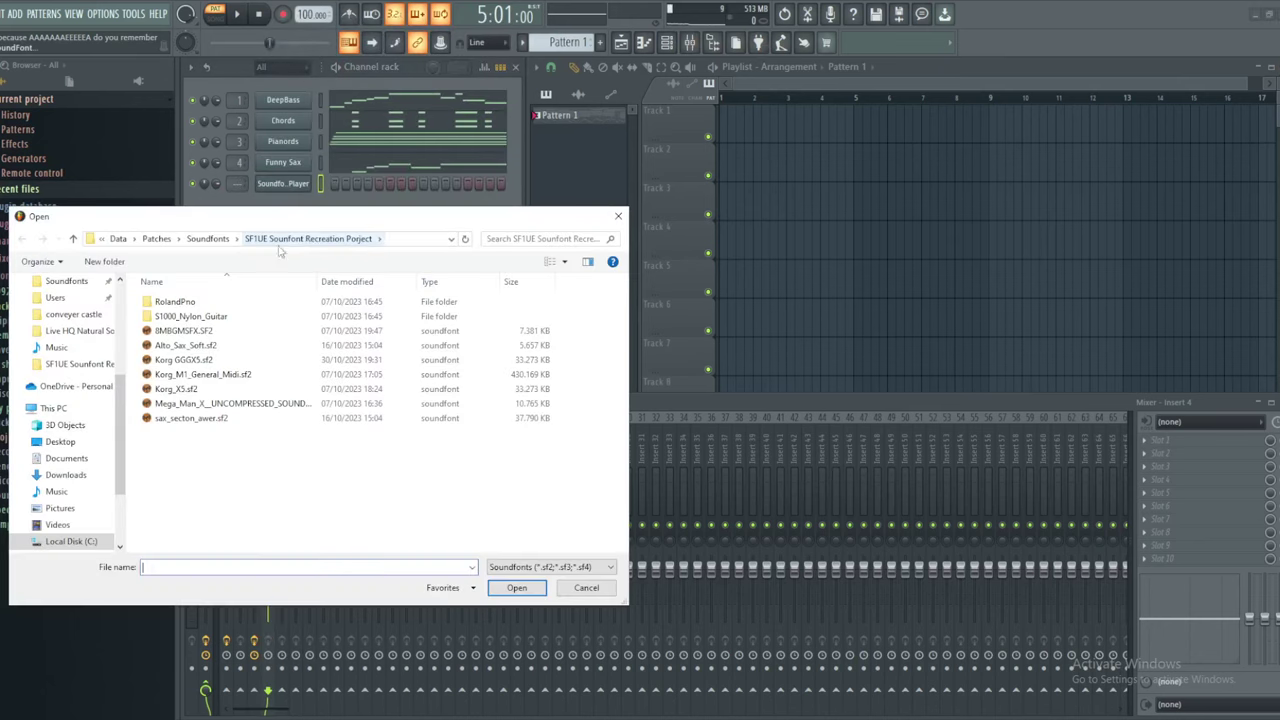
pyautogui.click(207, 238)
pyautogui.moveTo(240, 216); pyautogui.dragTo(310, 195)
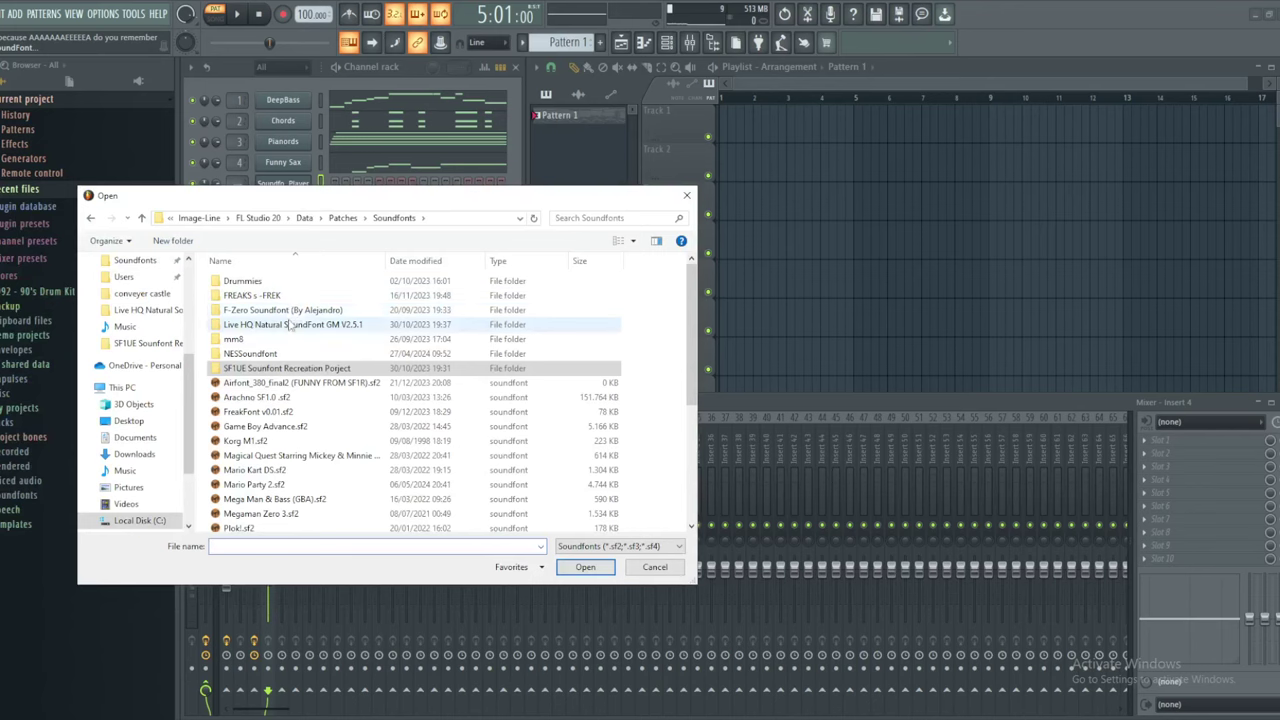
pyautogui.scroll(-5, 288, 350)
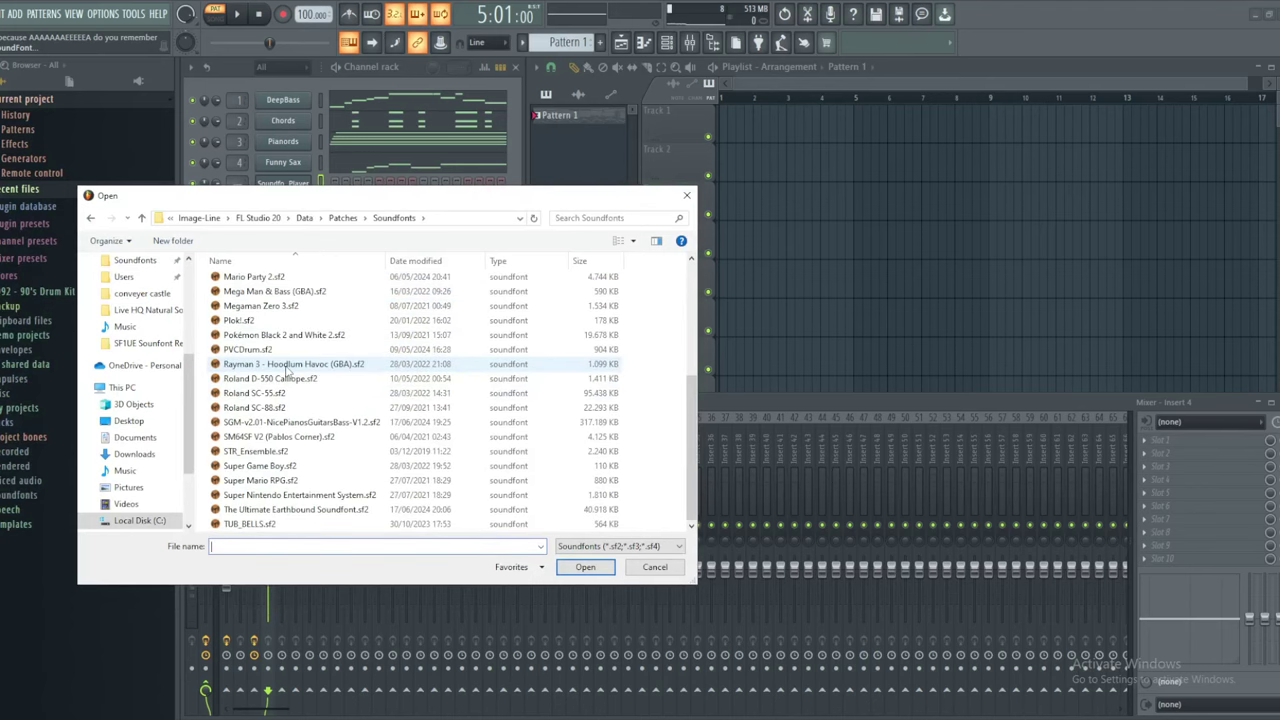
pyautogui.doubleClick(285, 422)
pyautogui.click(437, 270)
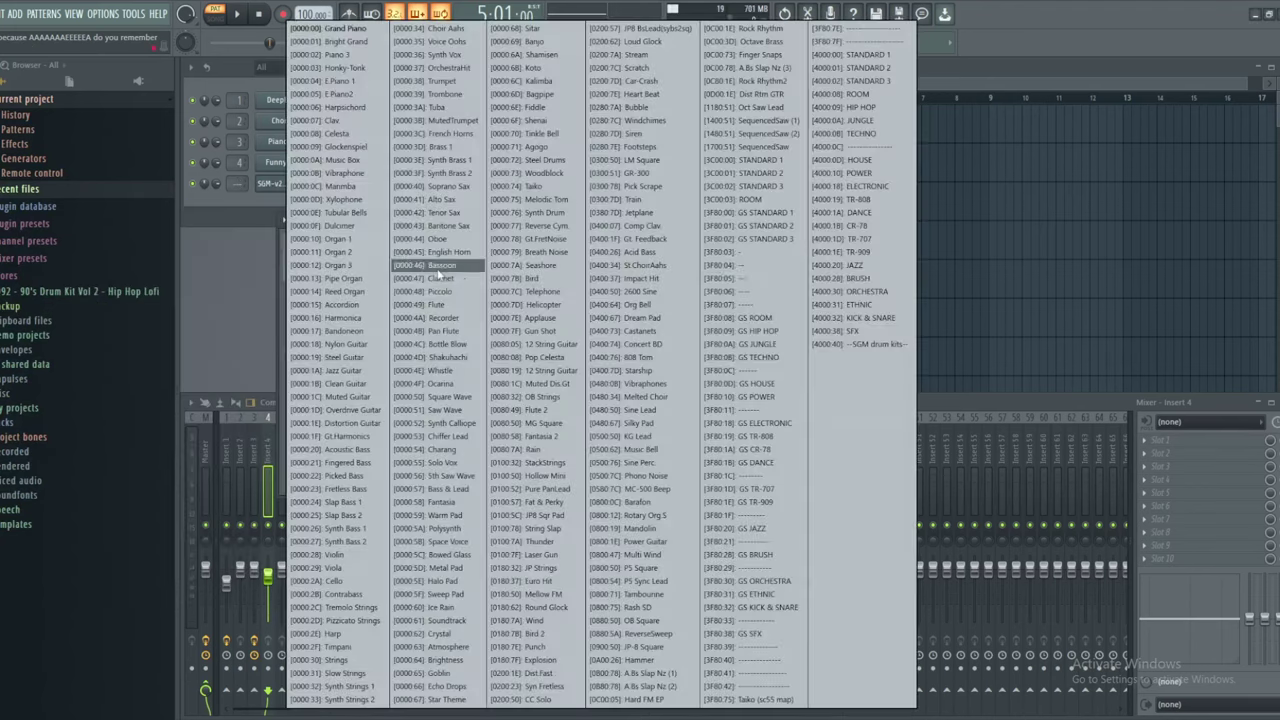
pyautogui.click(826, 148)
pyautogui.click(530, 220)
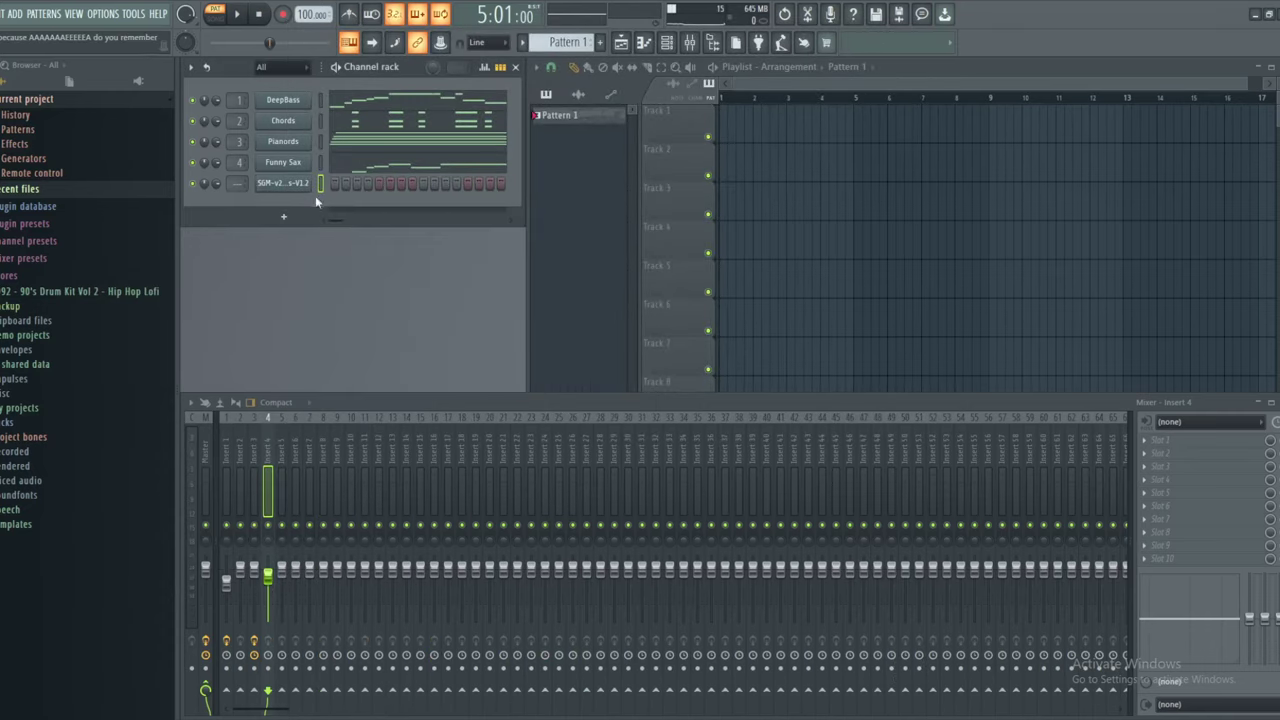
# Route the new soundfont channel to mixer insert 10 and load Soundgoodizer in that insert's first effect slot
pyautogui.scroll(6, 238, 183)
pyautogui.scroll(4, 238, 183)
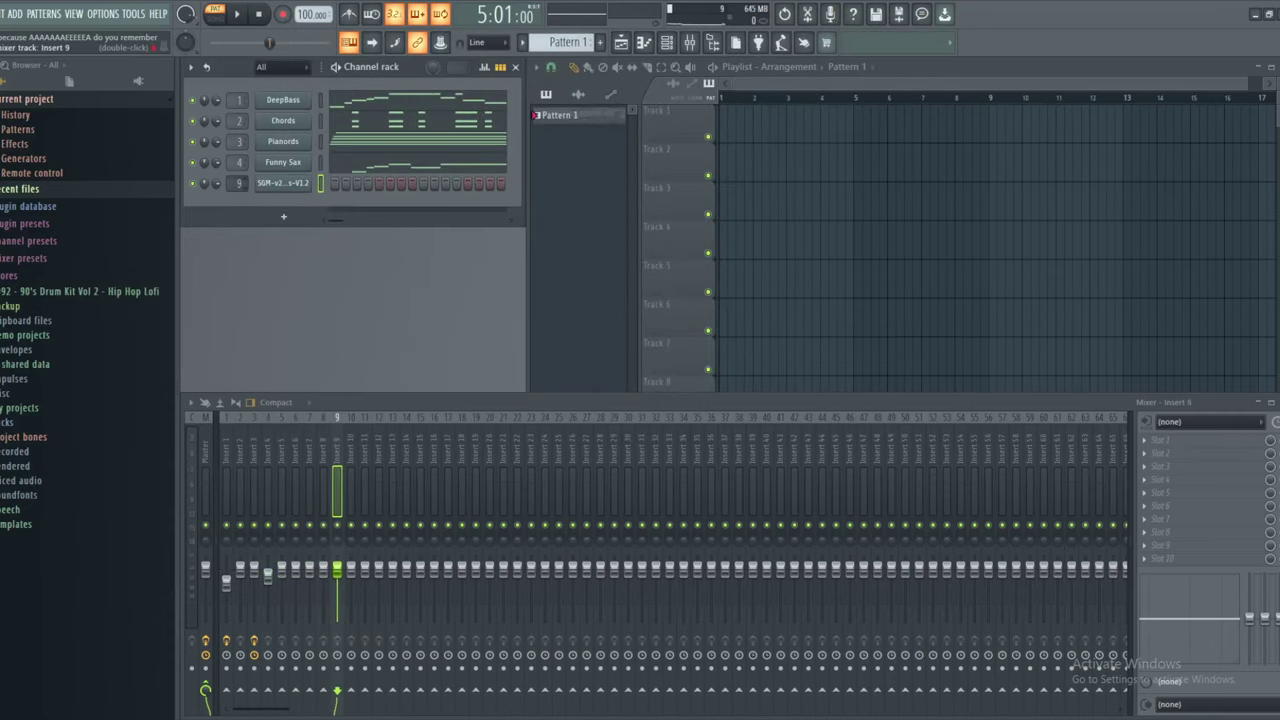
pyautogui.click(1165, 440)
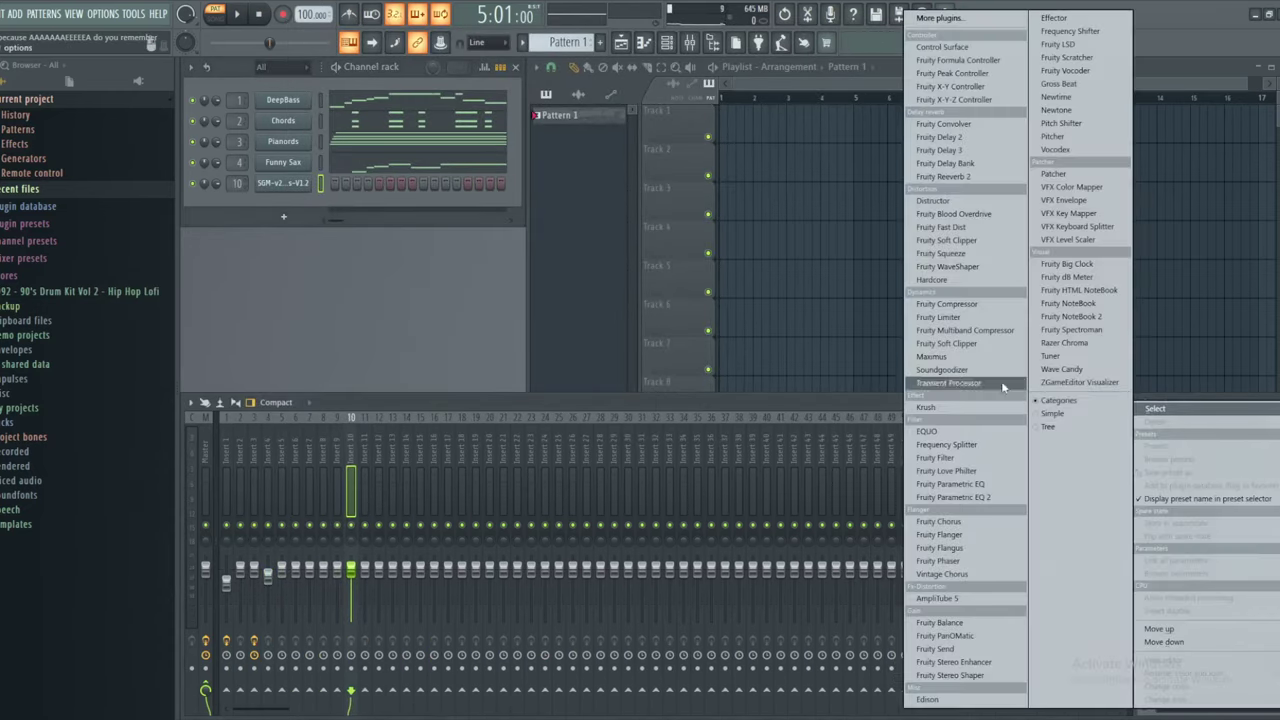
pyautogui.click(943, 368)
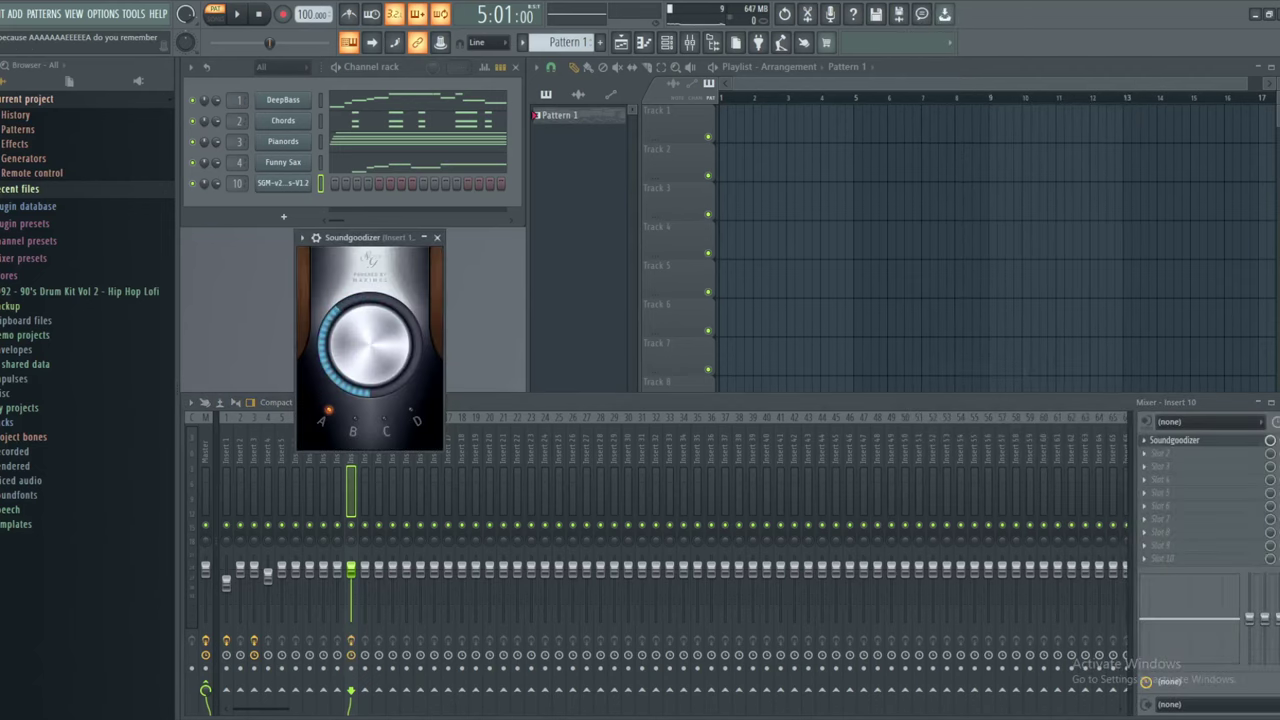
pyautogui.click(437, 237)
# Open the name of the new SGM soundfont channel for editing
pyautogui.rightClick(283, 183)
pyautogui.click(350, 215)
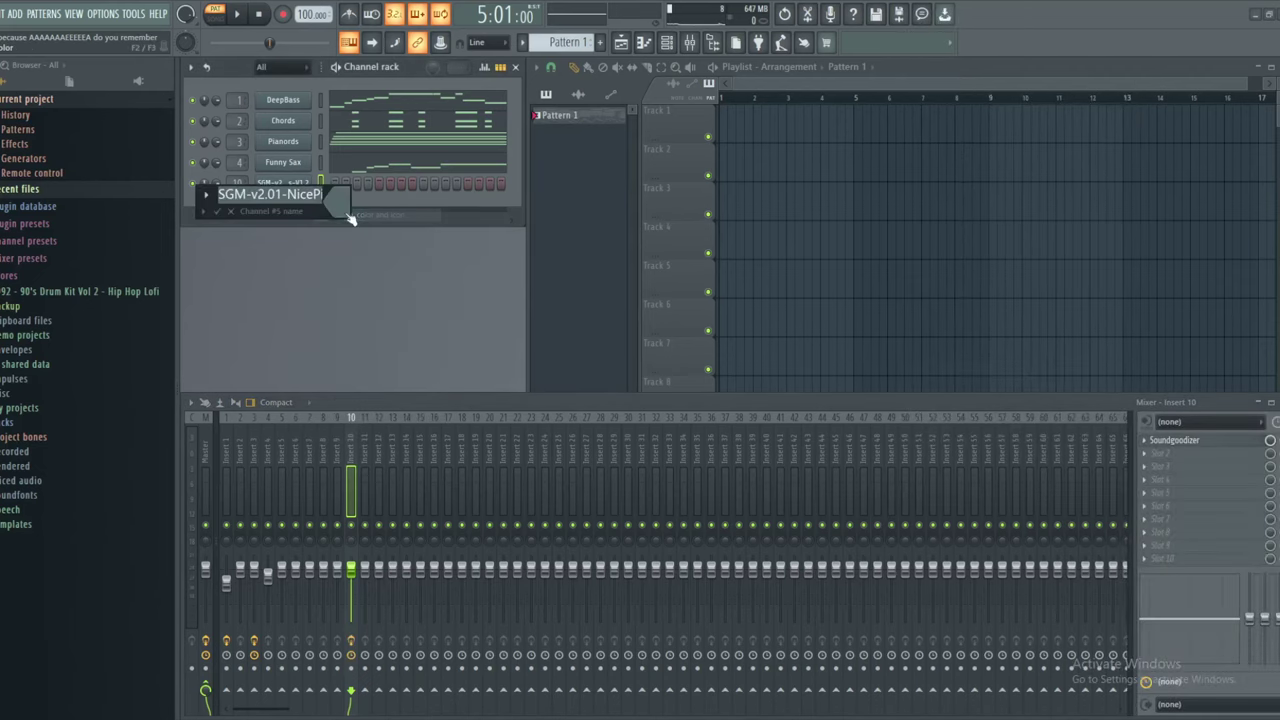
# Rename the channel routed to mixer track 10 to "?" and open its piano roll
pyautogui.write('?')
pyautogui.press('Return')
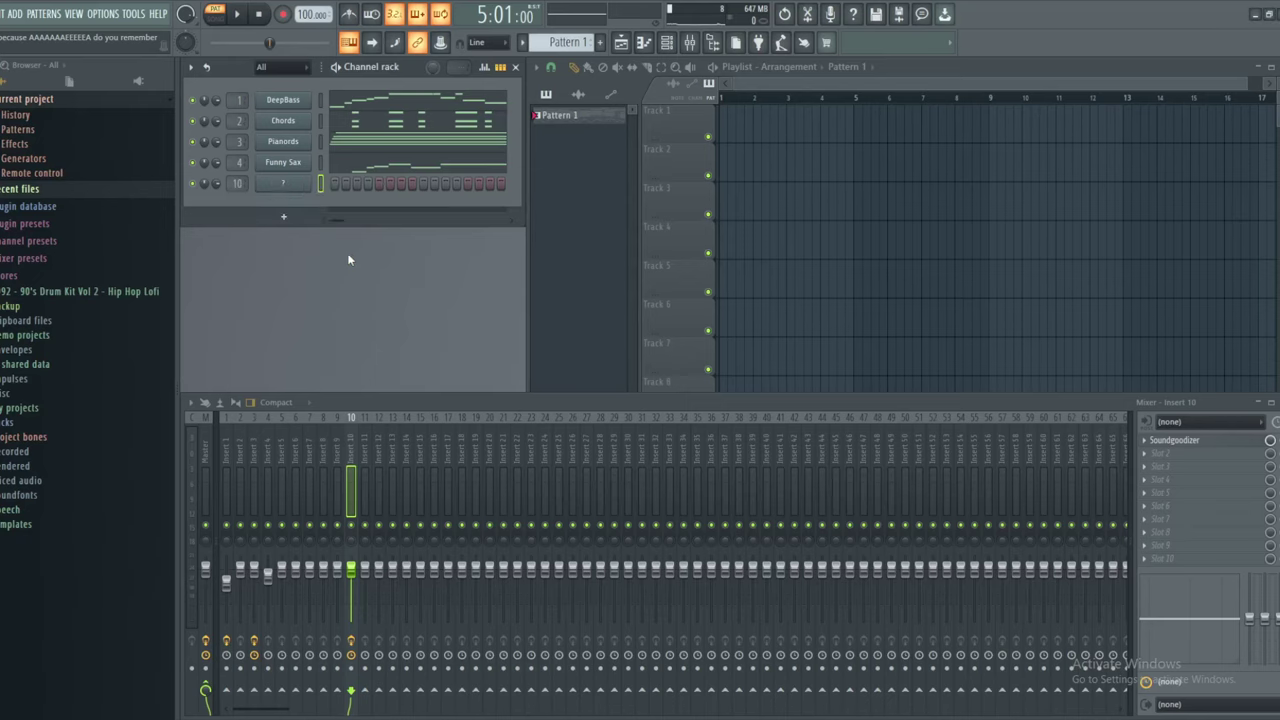
pyautogui.rightClick(303, 183)
pyautogui.click(335, 185)
# Audition the channel's sound on the piano keys from C4 down towards C3
pyautogui.scroll(3, 420, 295)
pyautogui.moveTo(390, 430); pyautogui.dragTo(668, 200)
pyautogui.scroll(4, 320, 345)
pyautogui.moveTo(251, 360); pyautogui.dragTo(650, 325)
pyautogui.click(222, 336)
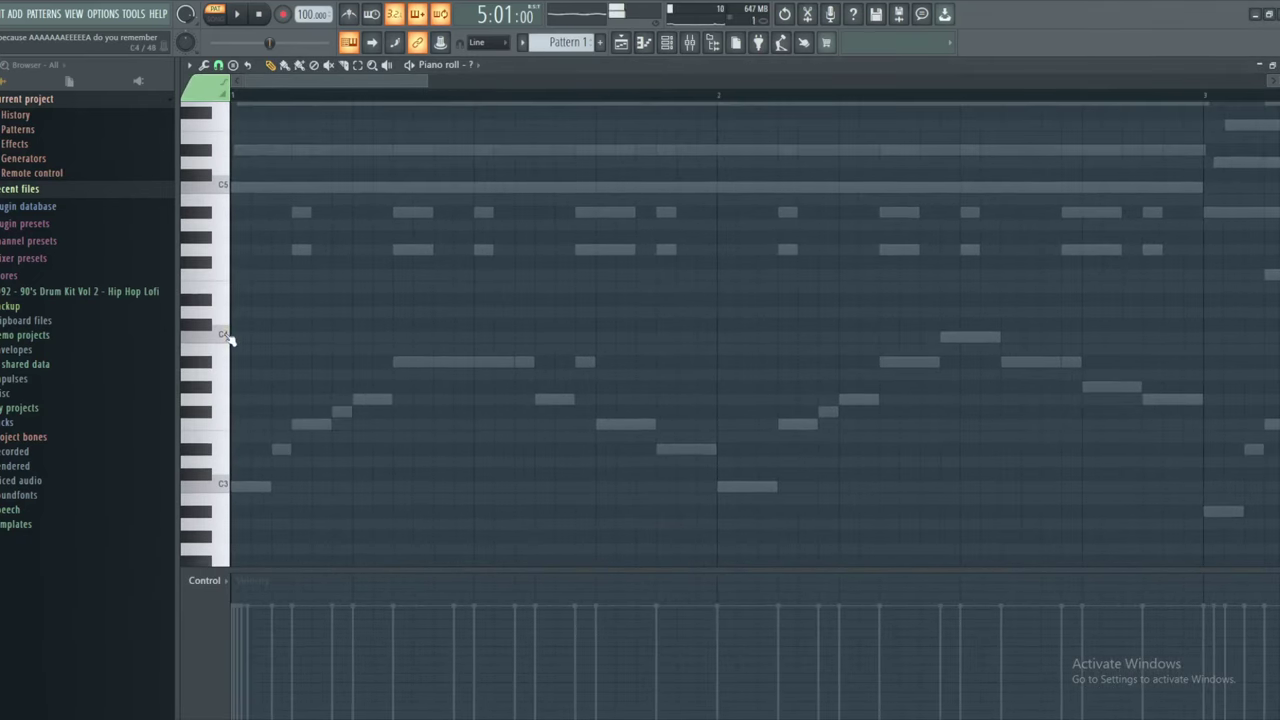
pyautogui.moveTo(231, 347); pyautogui.dragTo(229, 491)
pyautogui.scroll(-1, 428, 386)
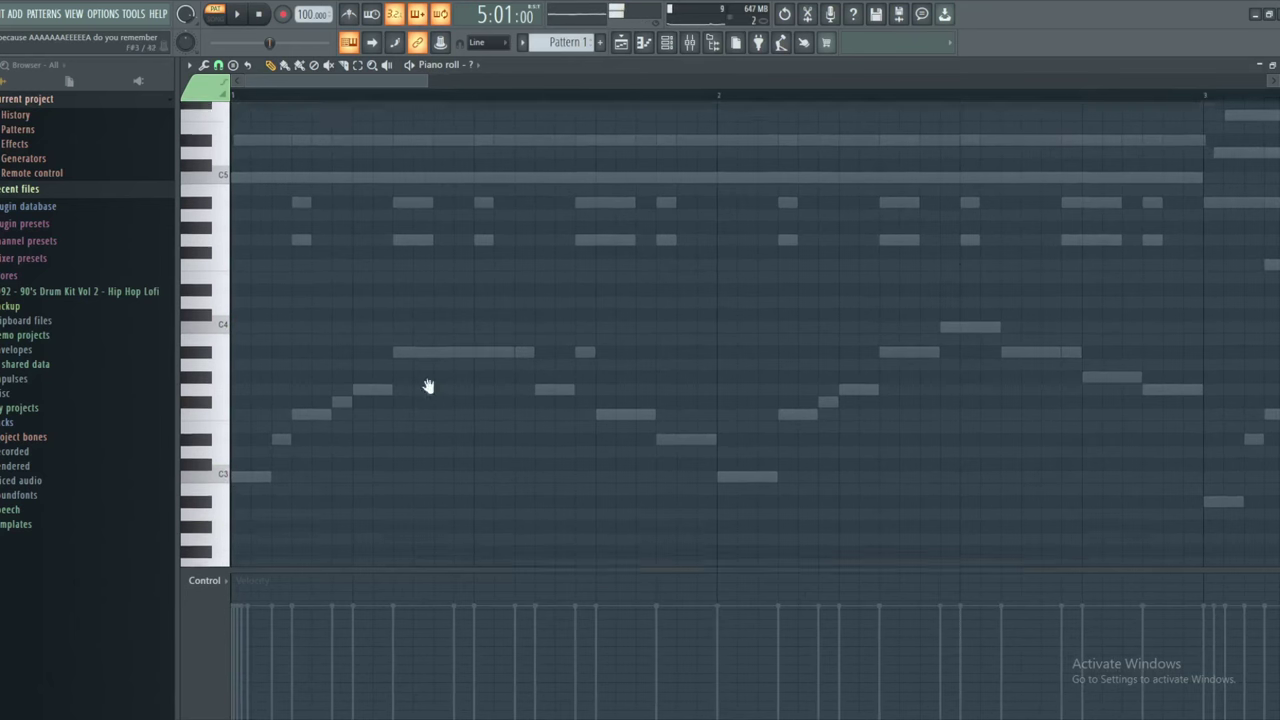
# Switch to Paint, create a large text box on the blank canvas and write "drums" in it
pyautogui.hotkey('alt', 'Tab')
pyautogui.moveTo(853, 413); pyautogui.dragTo(38, 88)
pyautogui.write('drums')
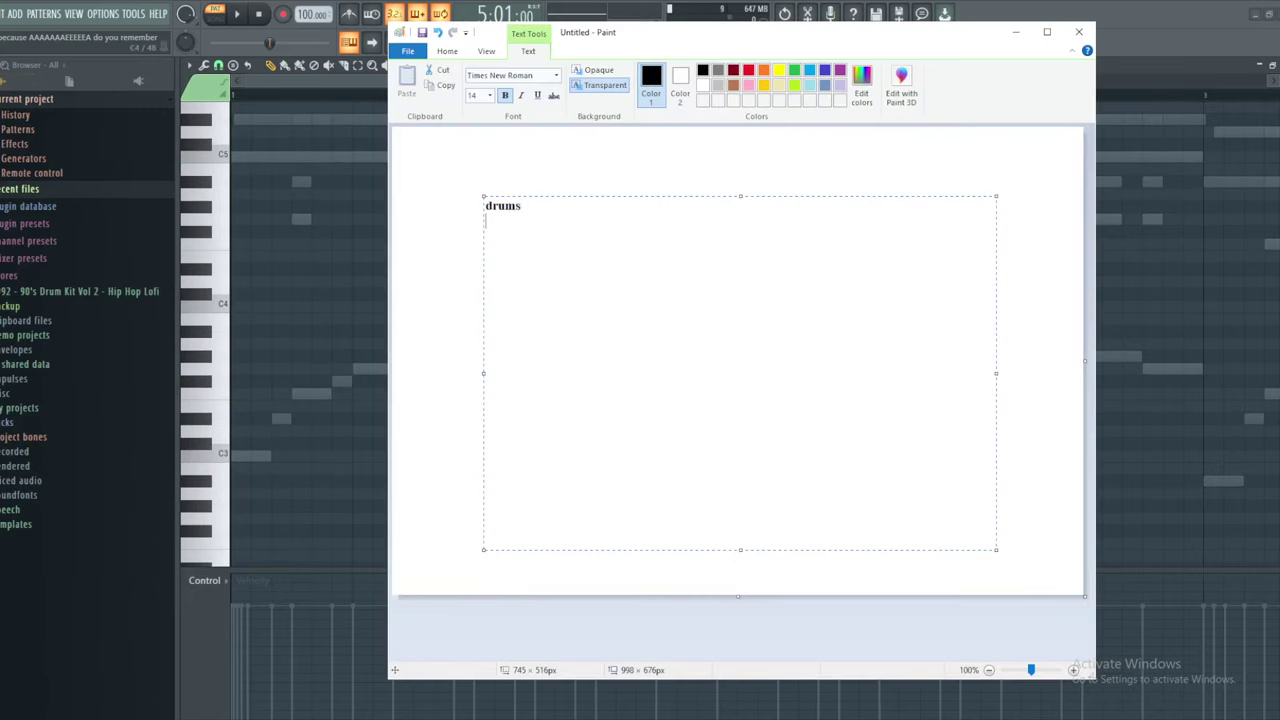
# Switch back to FL Studio and play the pattern from the start to hear the existing parts
pyautogui.hotkey('alt', 'Tab')
pyautogui.scroll(1, 366, 337)
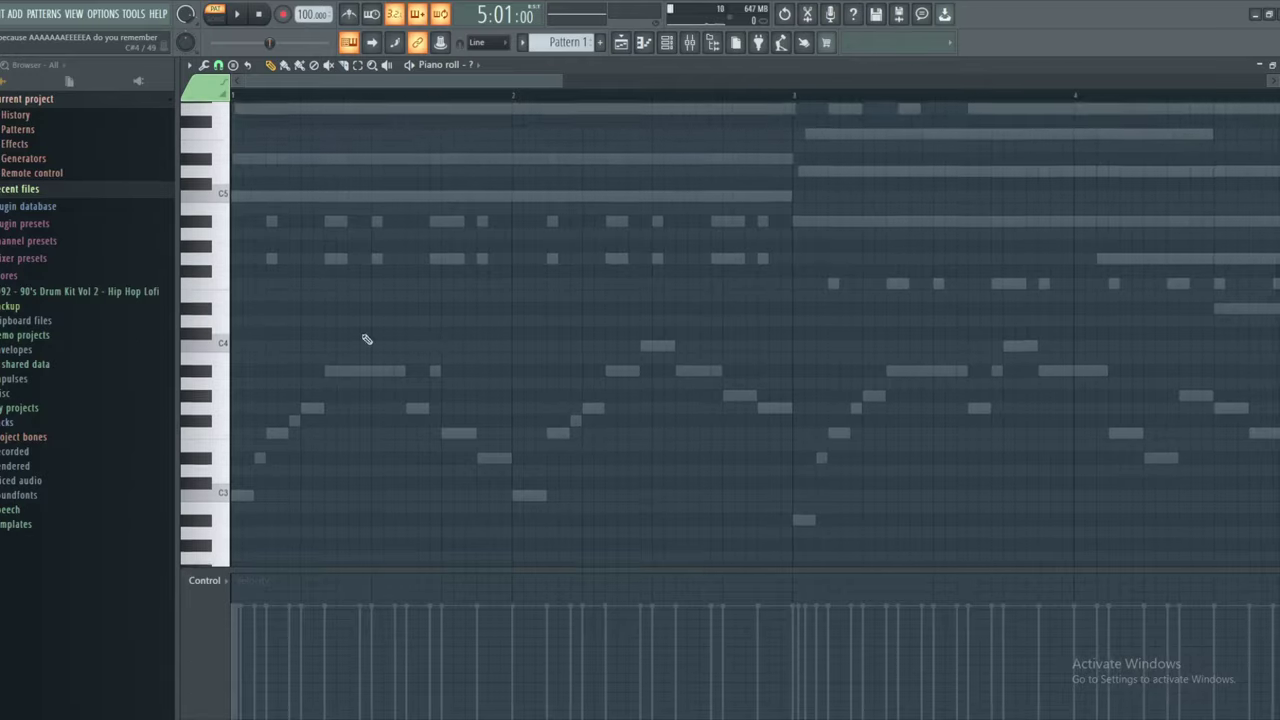
pyautogui.scroll(-1, 372, 290)
pyautogui.scroll(3, 386, 143)
pyautogui.press('space')
pyautogui.scroll(5, 462, 378)
pyautogui.keyDown('ctrl'); pyautogui.scroll(-2, 462, 377); pyautogui.keyUp('ctrl')
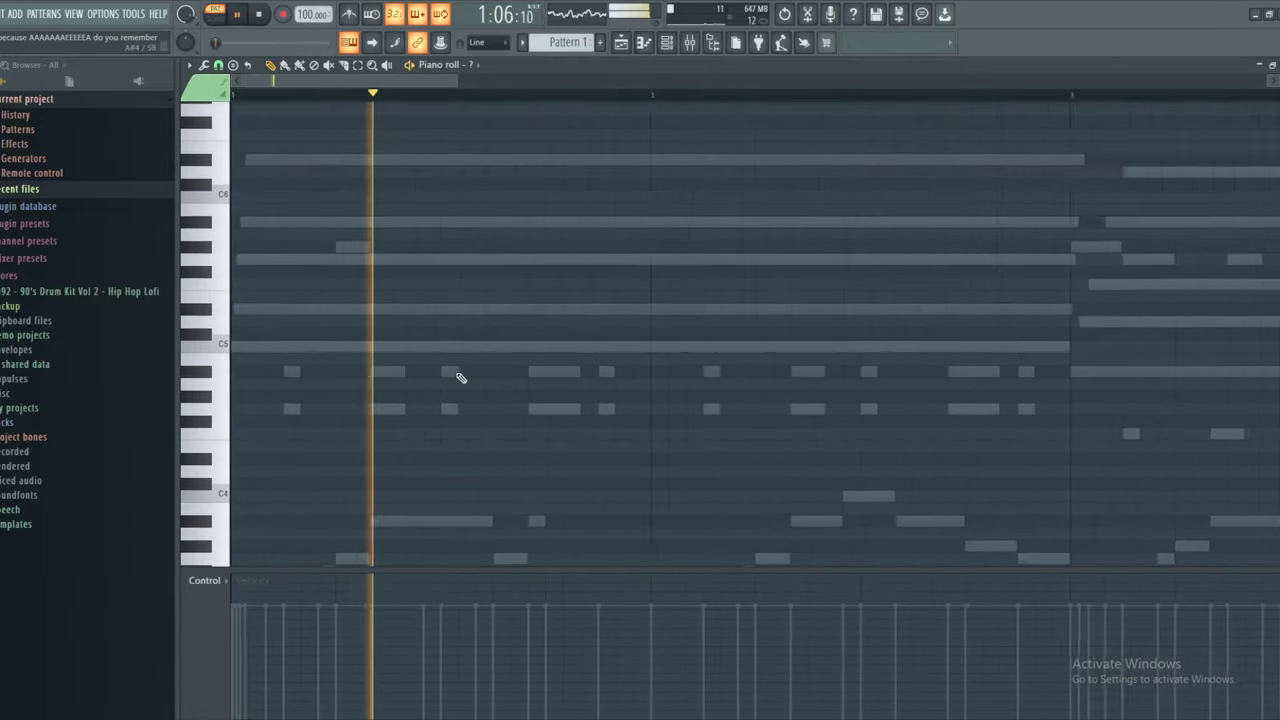
pyautogui.scroll(-3, 500, 310)
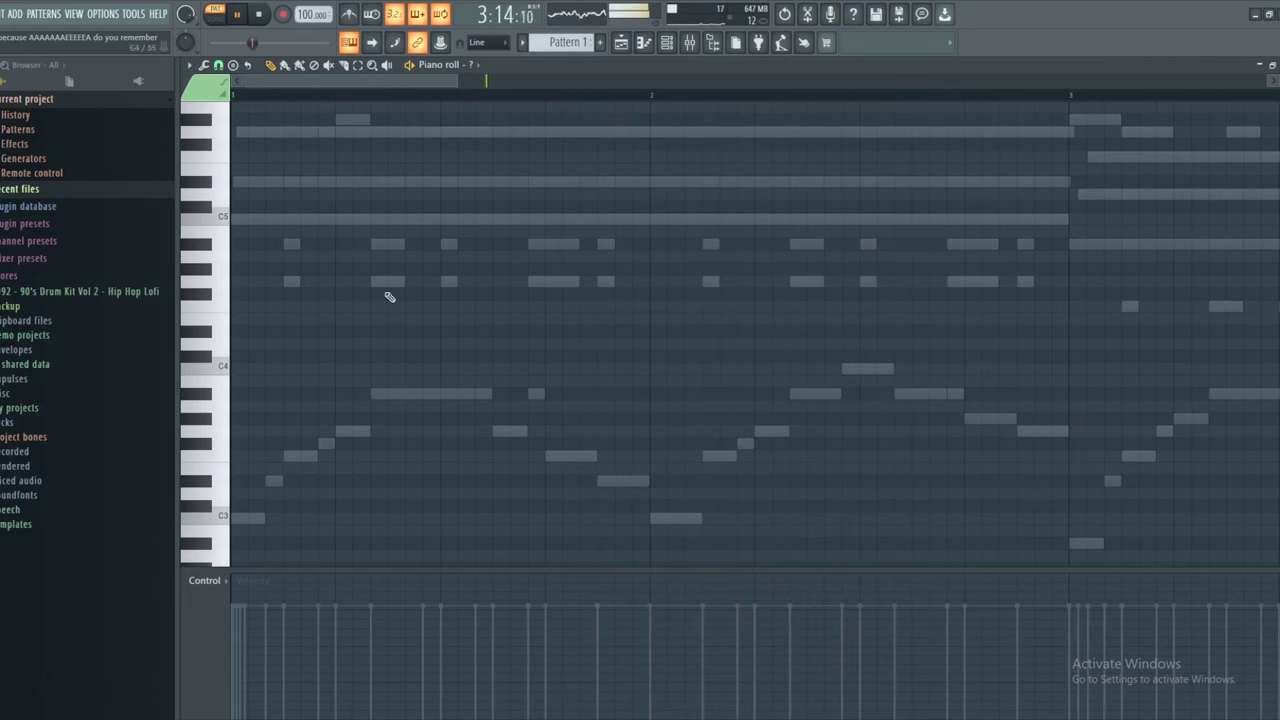
pyautogui.press('space')
# Switch to Paint and replace "drums" with "i start by beatboxing irl, but family is at home rn so icant record me fucking voice" and "so ill" below
pyautogui.click(482, 718)
pyautogui.hotkey('ctrl', 'a')
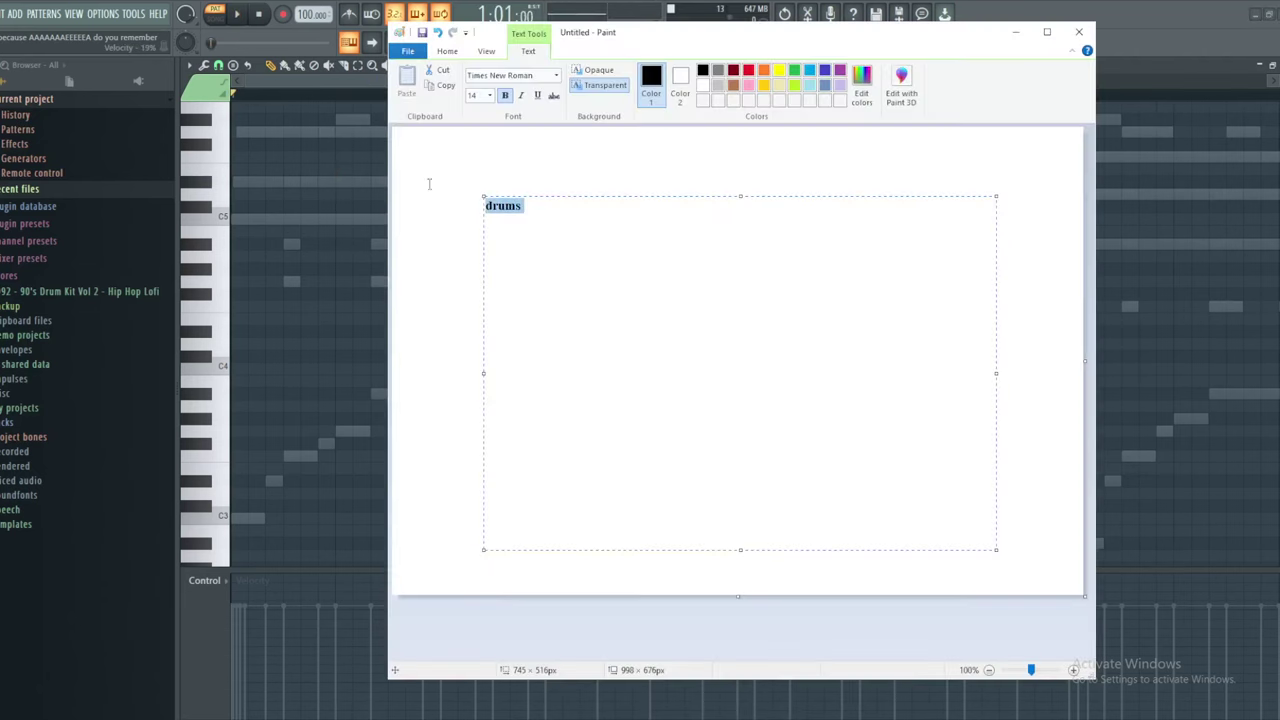
pyautogui.press('BackSpace')
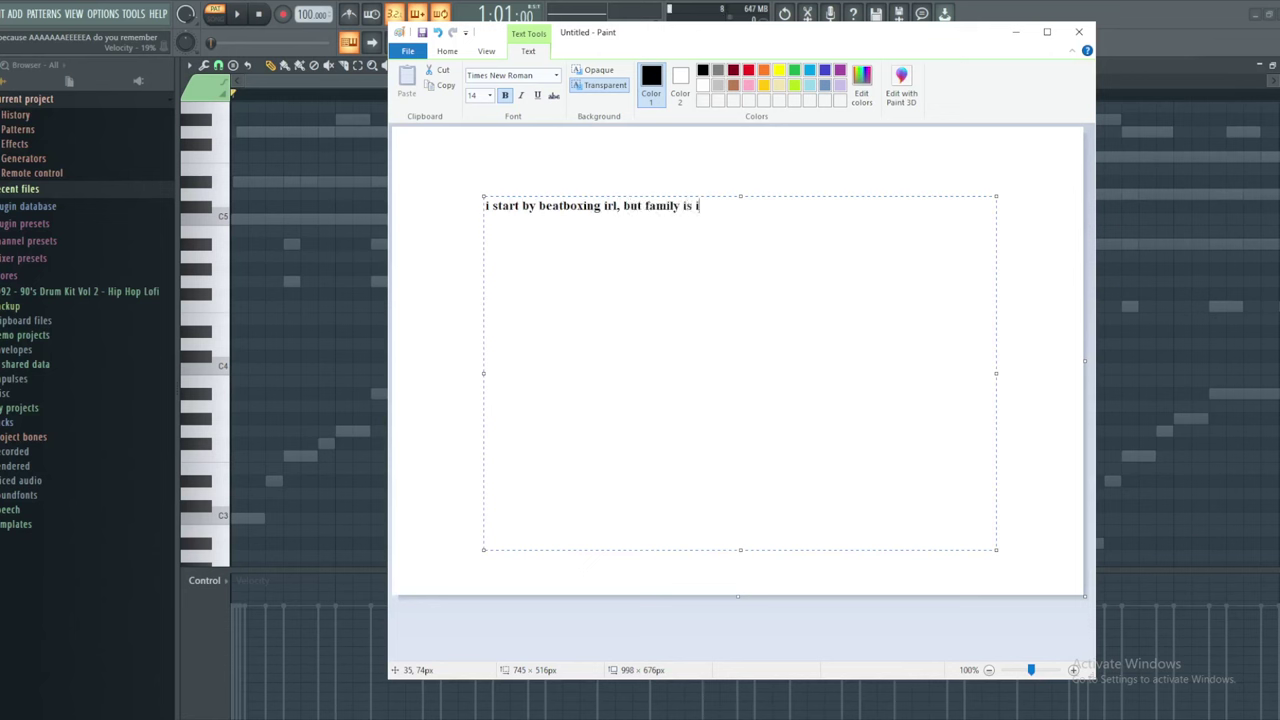
pyautogui.write('hom, rn sao')
pyautogui.write('king voice     so ill ')
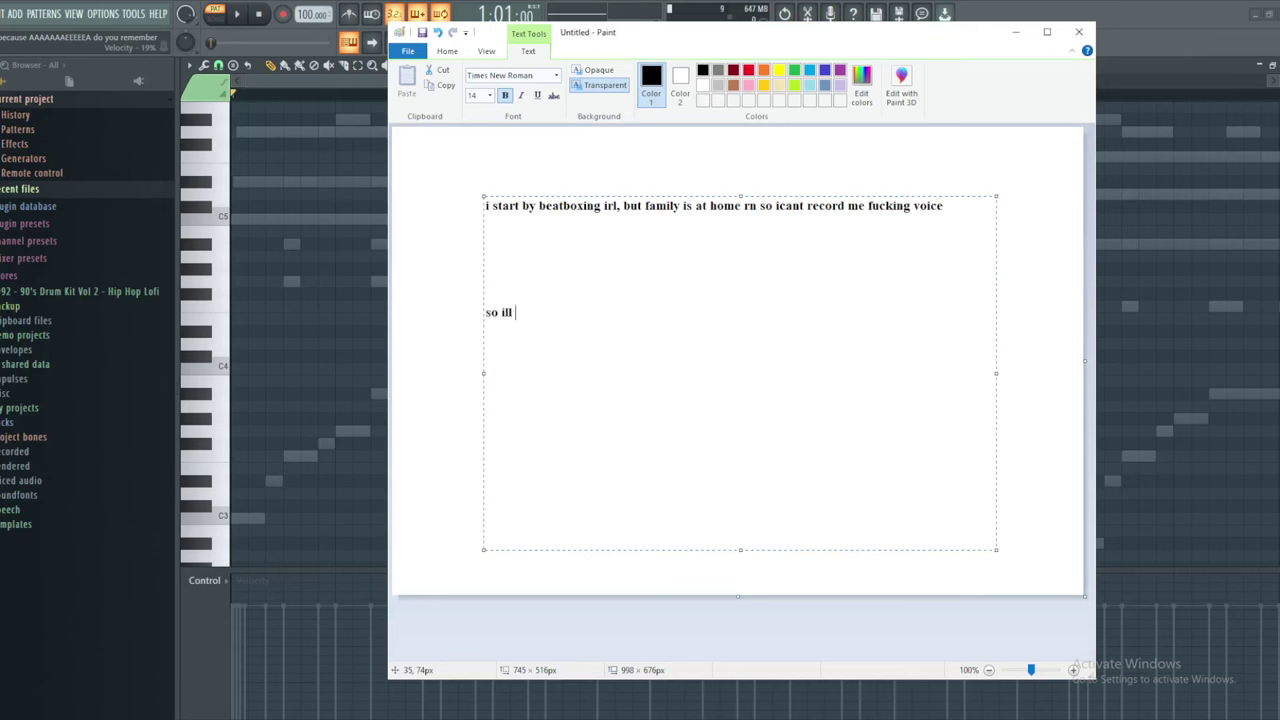
# Finish the lower line of the Paint note with "just sorta show me painting the drums and eplxain interesting stuff"
pyautogui.write('just sorta show me painting the dr')
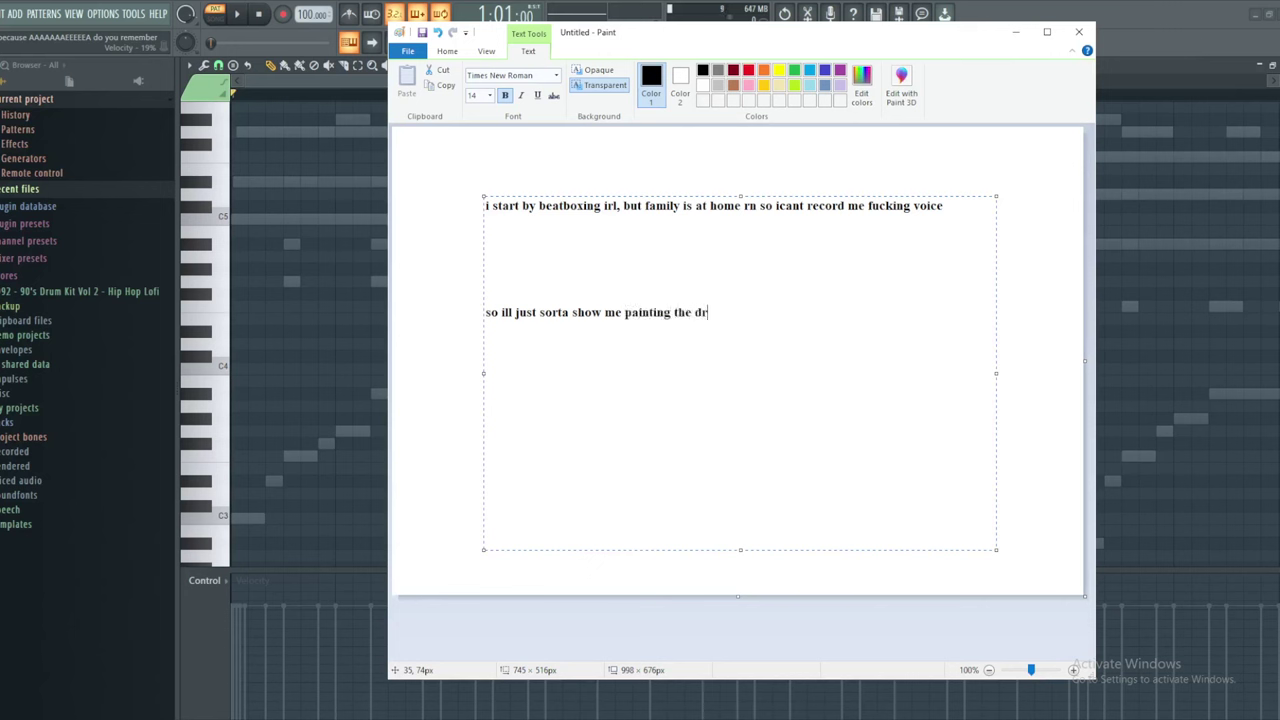
pyautogui.write('ums and eplxain interesting stuff')
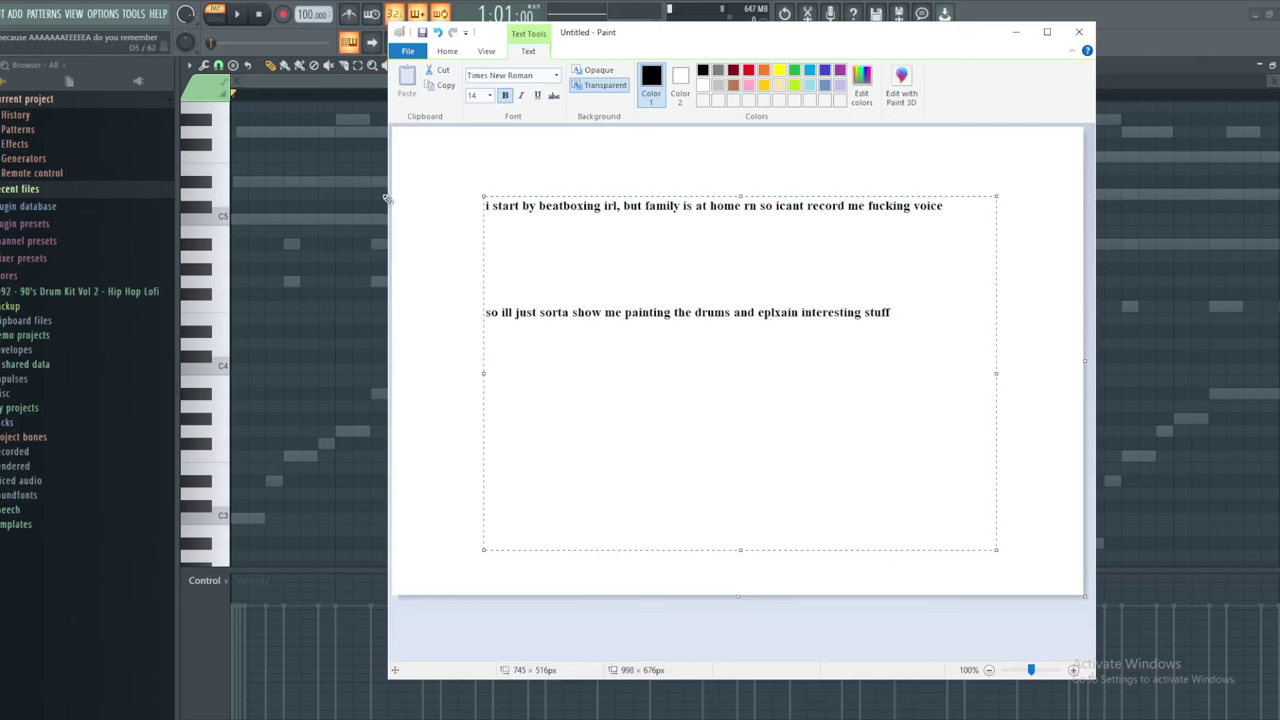
pyautogui.hotkey('alt', 'Tab')
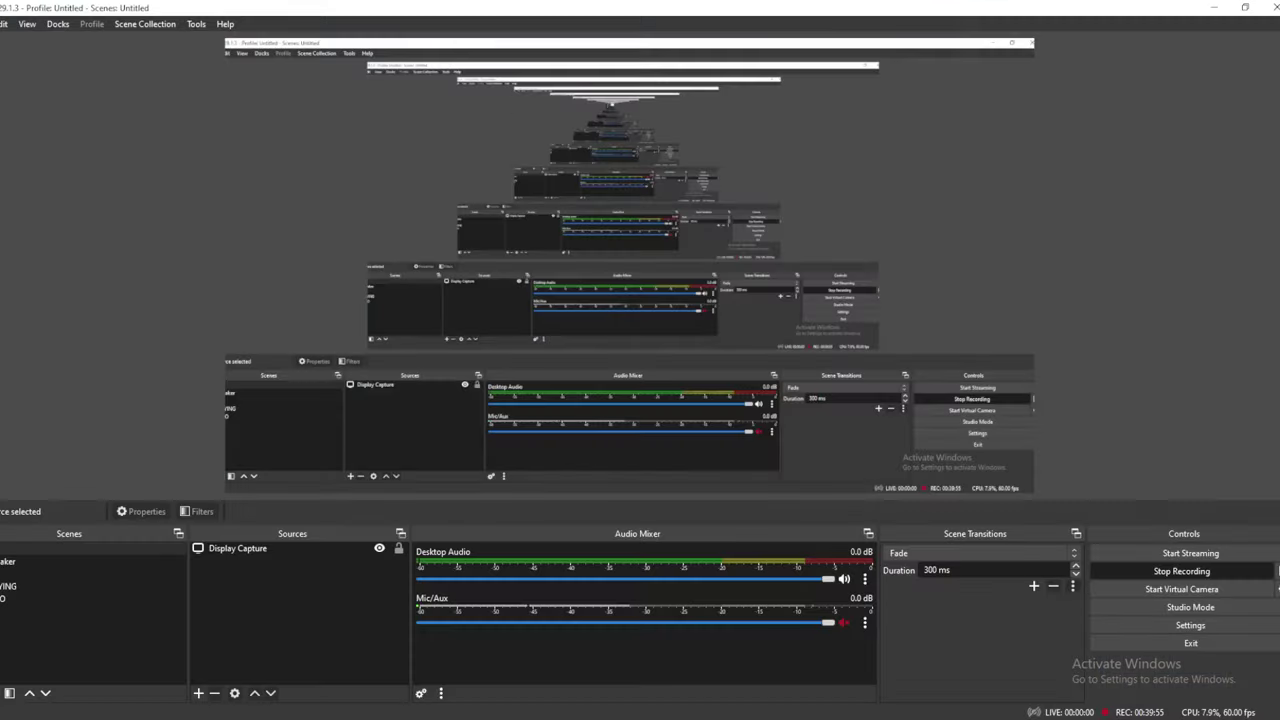
pyautogui.hotkey('alt', 'Tab')
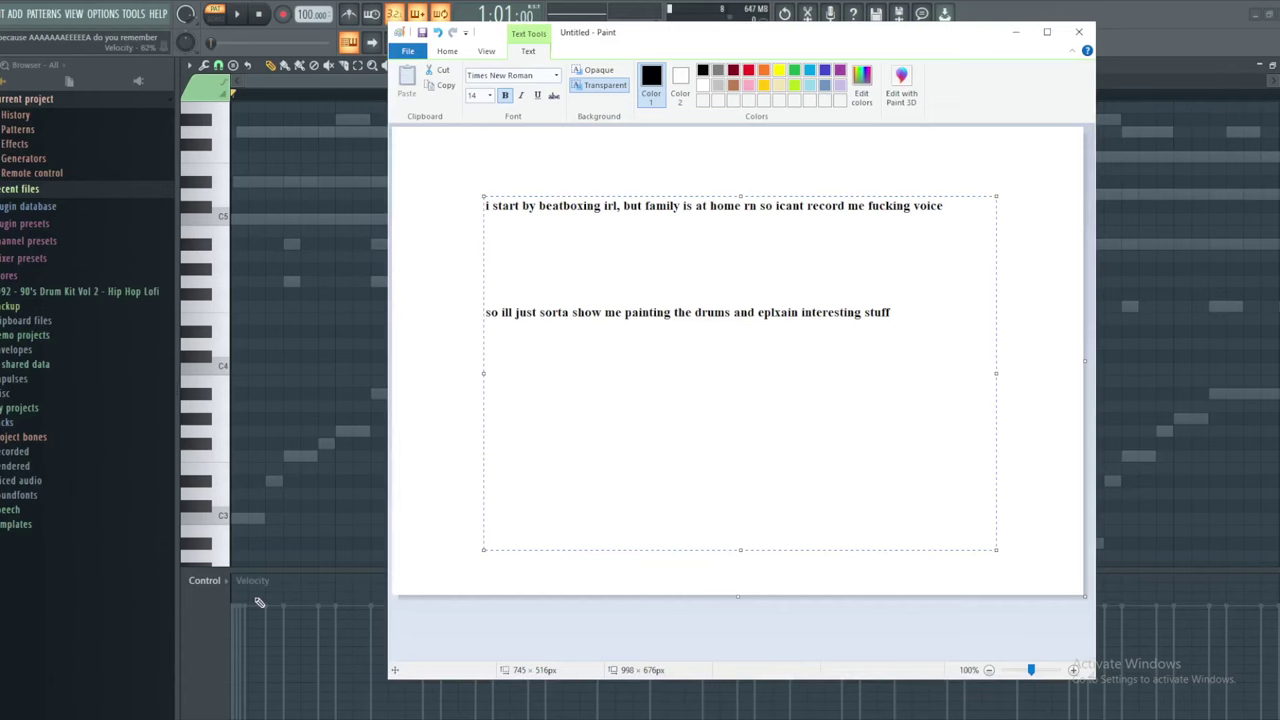
# Return to the FL Studio piano roll and place a D#4 note starting at step 3 of bar 1
pyautogui.click(258, 601)
pyautogui.press('space')
pyautogui.press('space')
pyautogui.scroll(2, 335, 322)
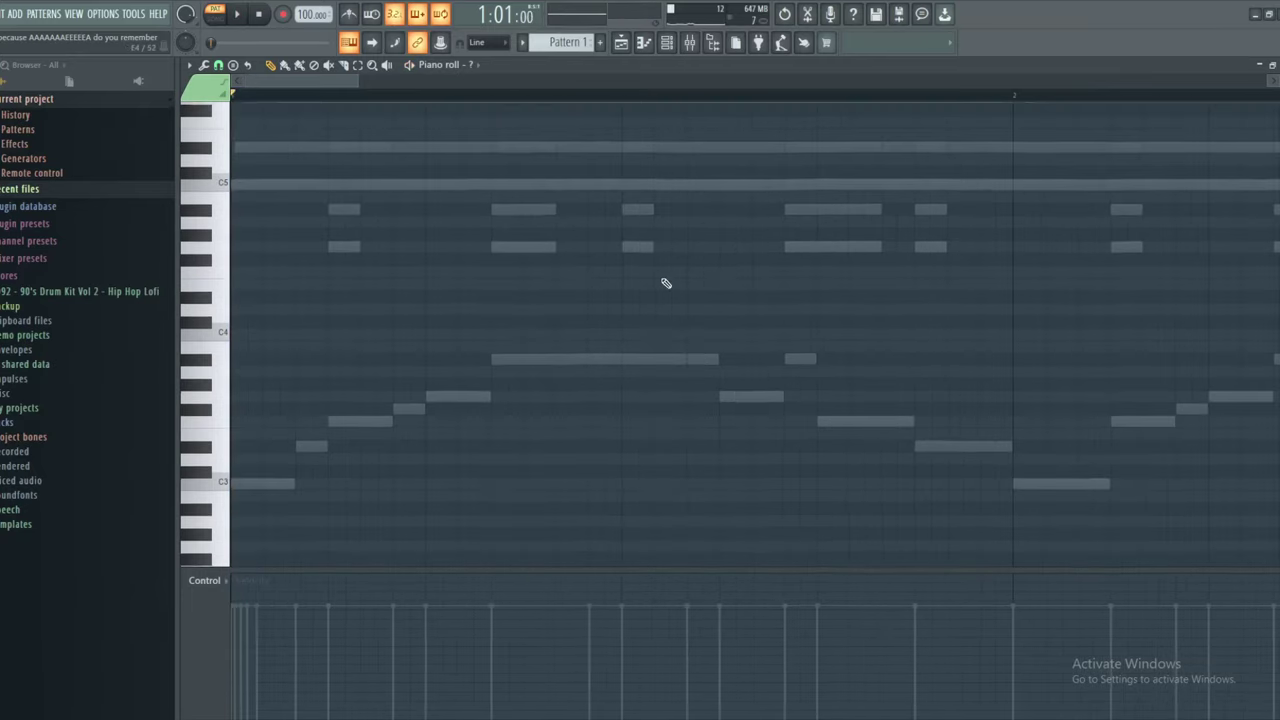
pyautogui.click(298, 298)
pyautogui.rightClick(337, 299)
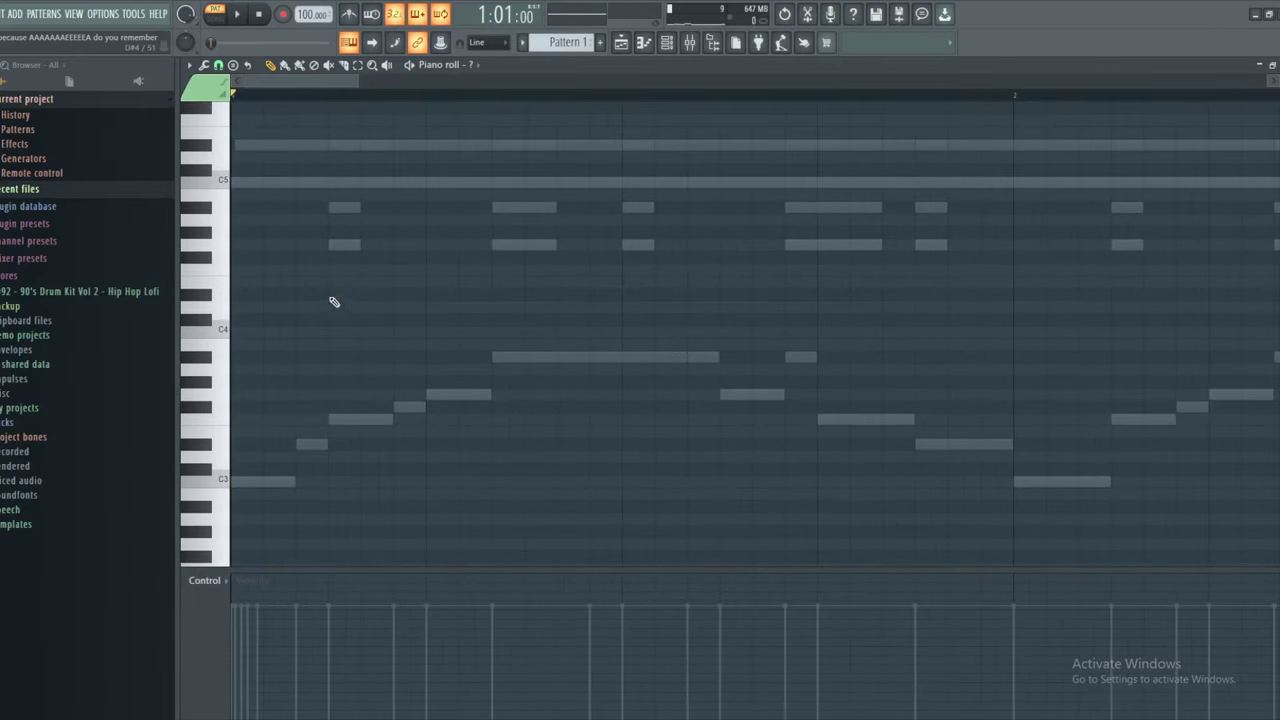
pyautogui.click(331, 297)
pyautogui.press('space')
pyautogui.rightClick(357, 296)
pyautogui.click(357, 296)
pyautogui.press('space')
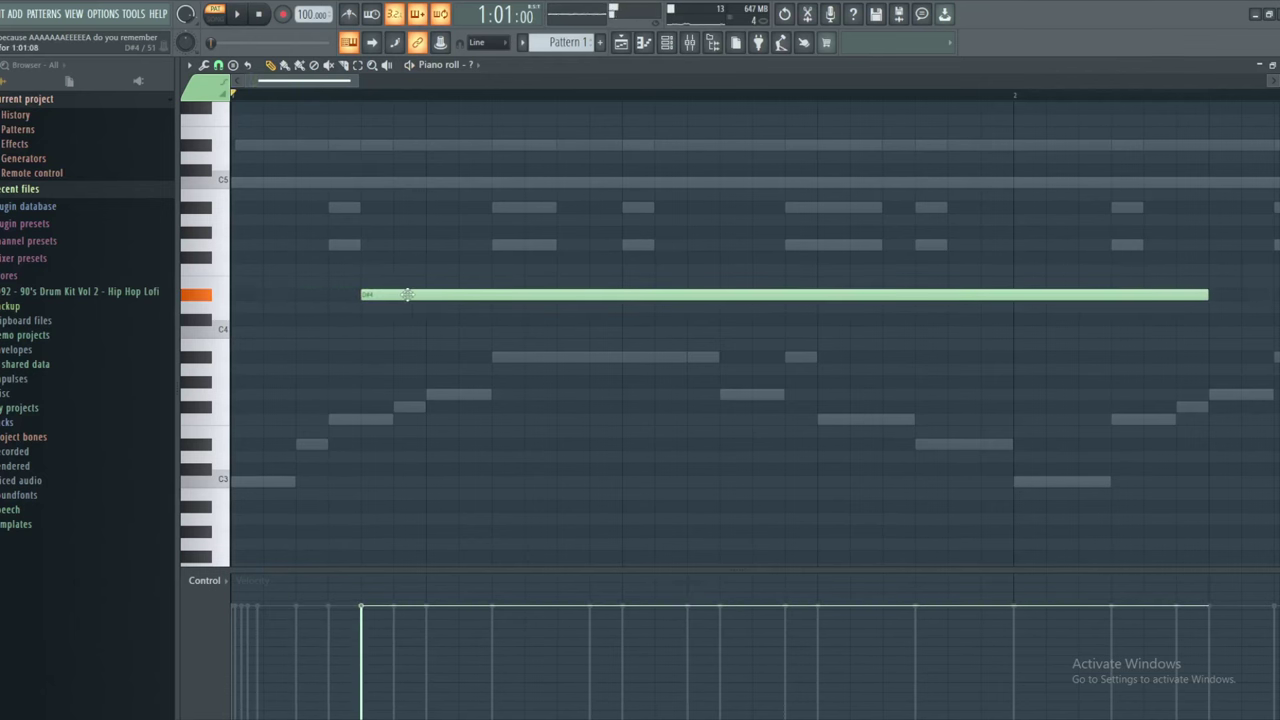
pyautogui.moveTo(357, 296); pyautogui.dragTo(334, 296)
# Slice the long D#4 note after two steps and delete the remainder
pyautogui.moveTo(446, 263); pyautogui.dragTo(430, 372)
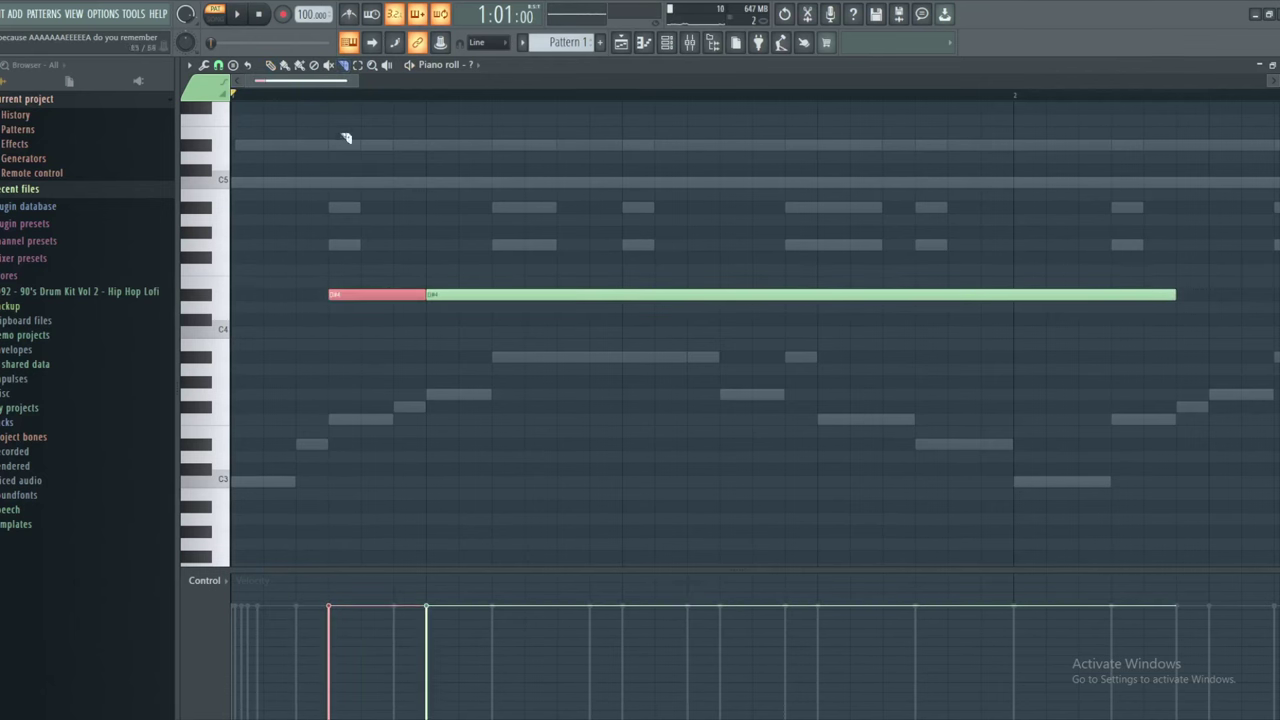
pyautogui.press('p')
pyautogui.rightClick(475, 295)
pyautogui.press('space')
pyautogui.press('space')
pyautogui.press('space')
pyautogui.press('space')
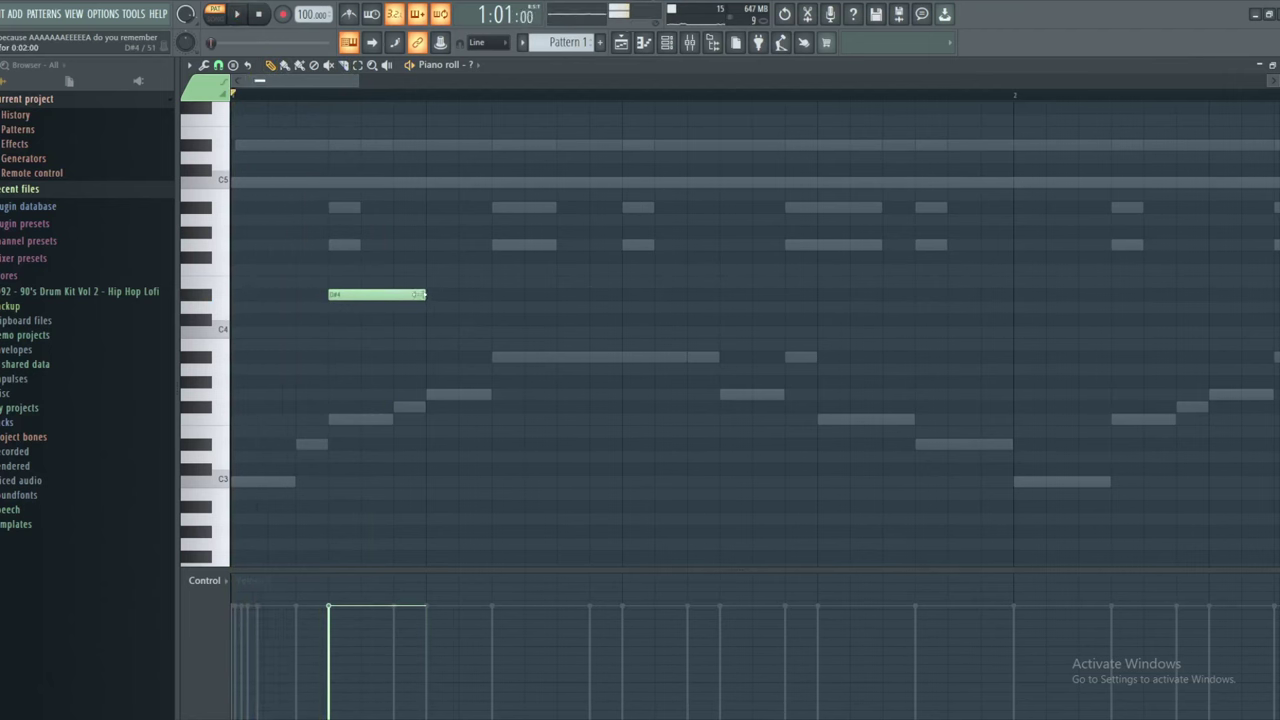
# Shorten the first D#4 note and add a short and a longer D#4 note directly after it
pyautogui.click(413, 297)
pyautogui.press('space')
pyautogui.moveTo(422, 296); pyautogui.dragTo(396, 297)
pyautogui.press('space')
pyautogui.press('space')
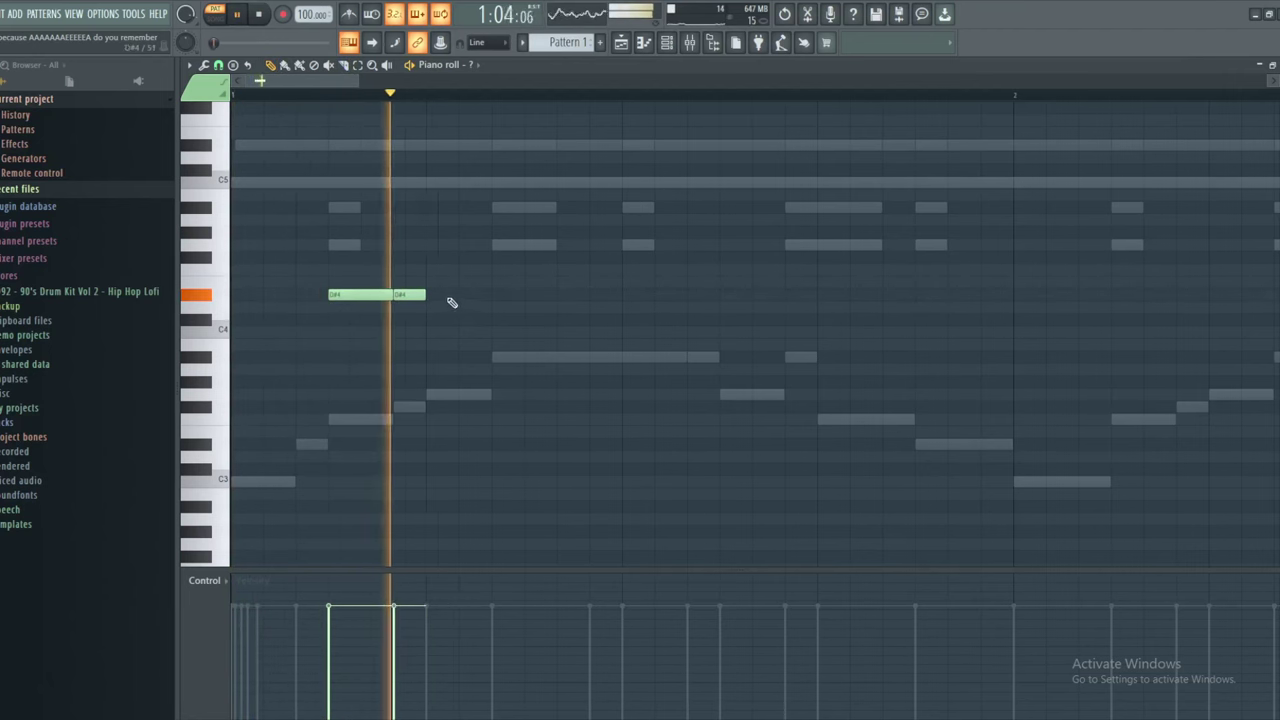
pyautogui.press('space')
pyautogui.moveTo(477, 297); pyautogui.dragTo(447, 297)
pyautogui.press('space')
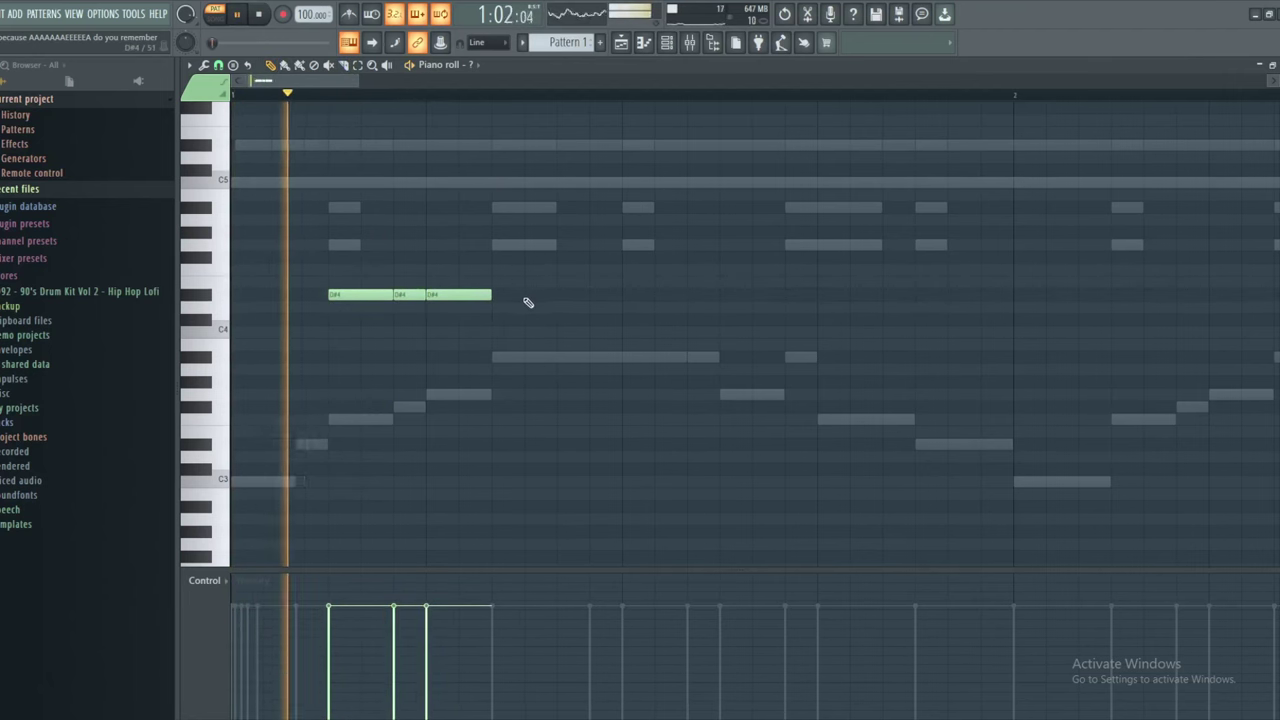
# Add two adjoining D#4 notes starting at step 7 of bar 1, with the first one shorter
pyautogui.click(537, 297)
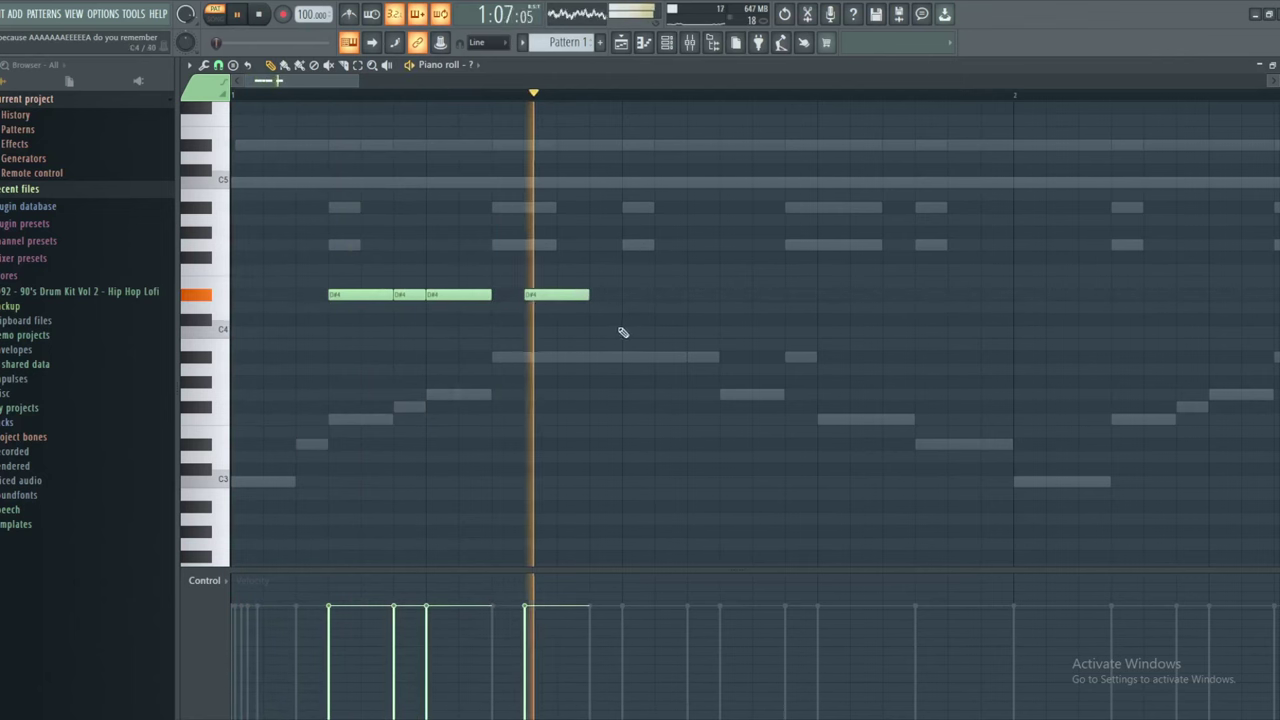
pyautogui.press('space')
pyautogui.press('space')
pyautogui.moveTo(588, 296); pyautogui.dragTo(556, 296)
pyautogui.click(452, 297)
pyautogui.click(574, 297)
pyautogui.press('space')
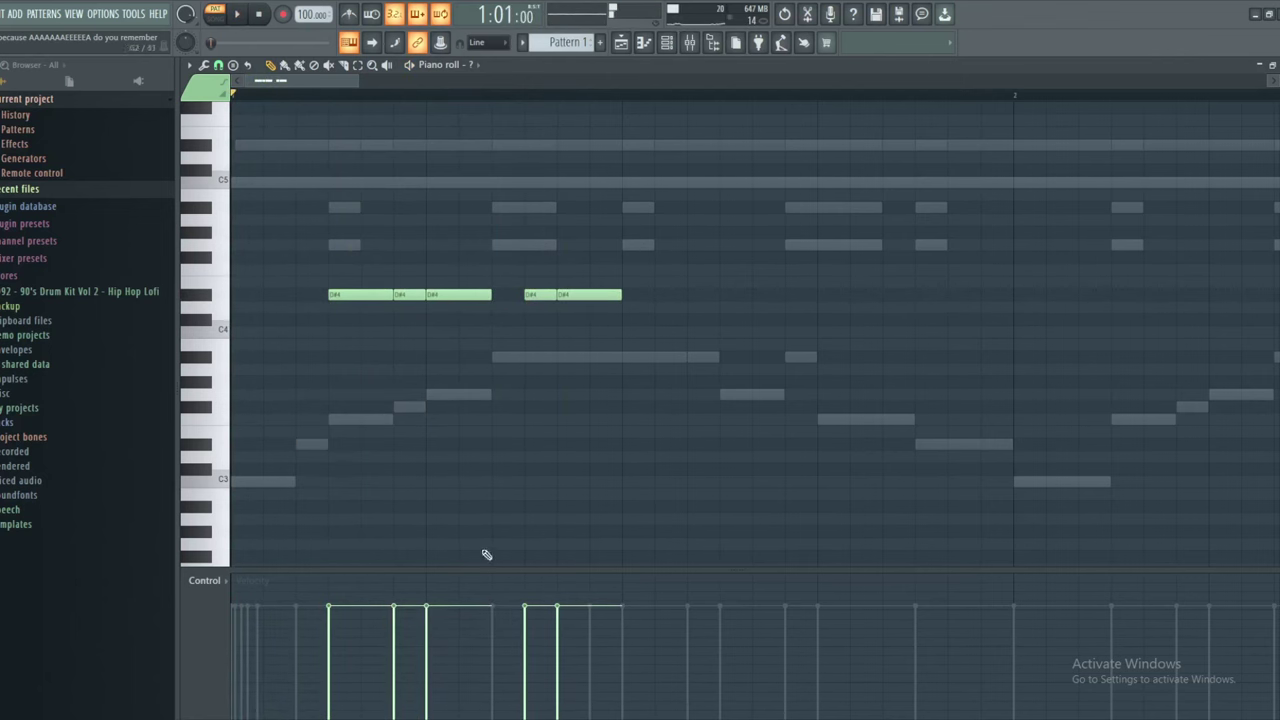
# Lower the velocities of the D#4 notes to slightly different levels a little above 50%, with the third note loudest
pyautogui.moveTo(364, 622)
pyautogui.mouseDown()
pyautogui.moveTo(358, 651)
pyautogui.moveTo(396, 638)
pyautogui.mouseUp()
pyautogui.press('space')
pyautogui.press('space')
pyautogui.press('space')
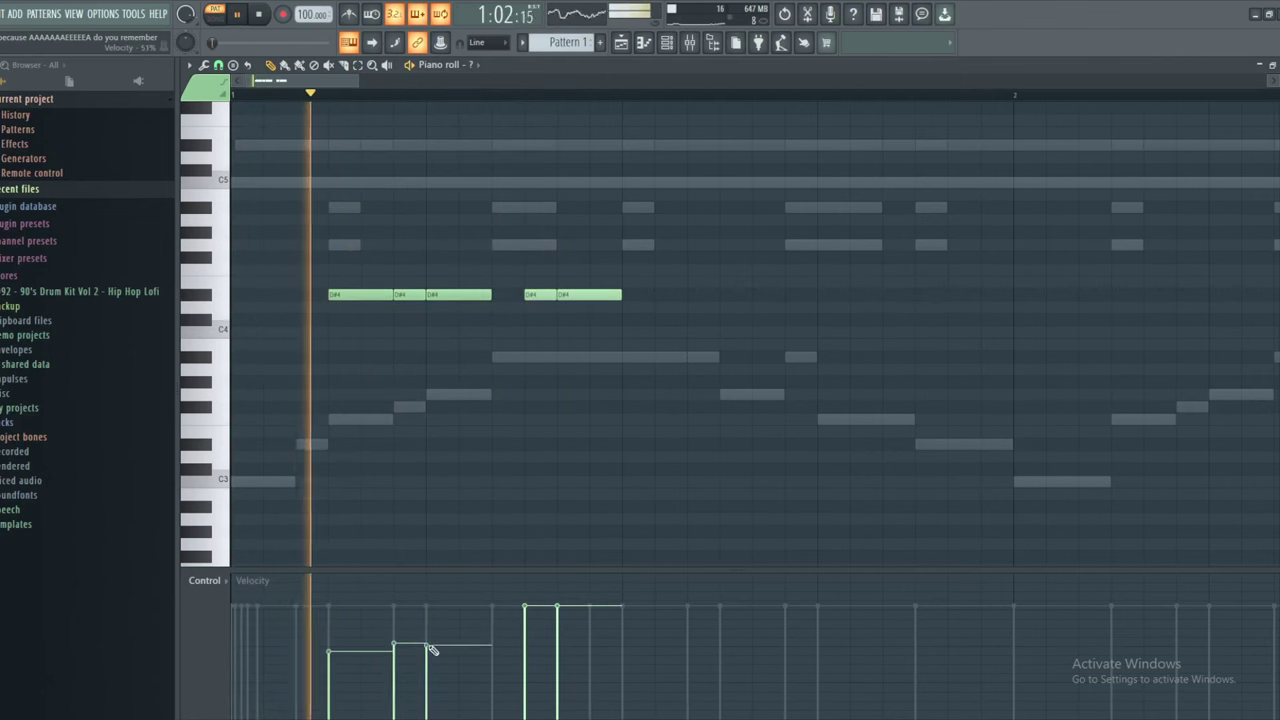
pyautogui.press('space')
pyautogui.click(444, 632)
pyautogui.press('space')
pyautogui.click(545, 643)
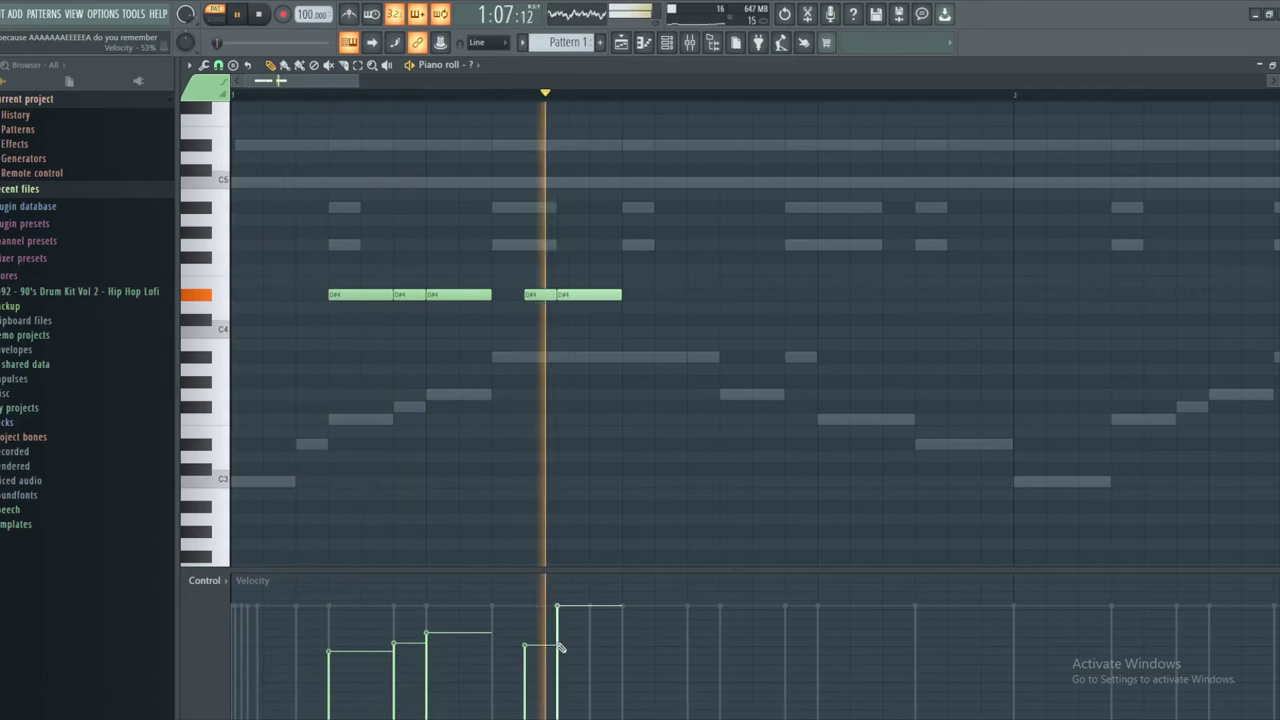
pyautogui.doubleClick(632, 360)
pyautogui.press('space')
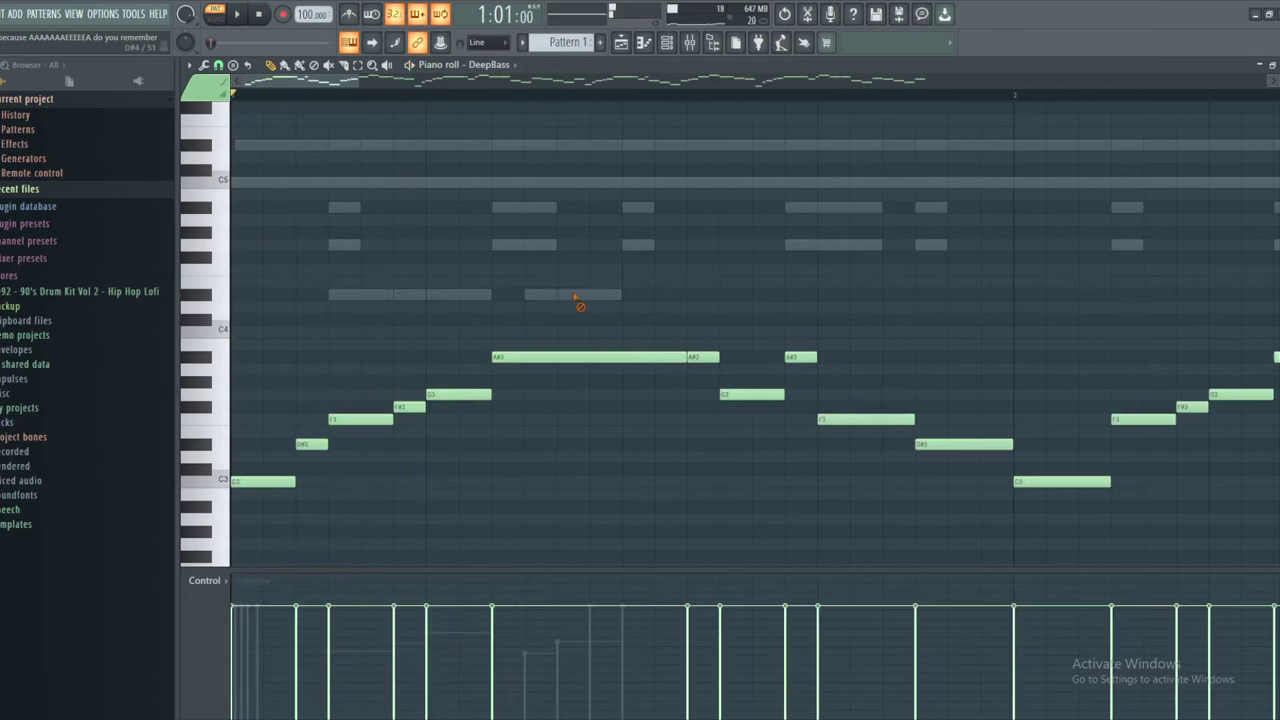
pyautogui.doubleClick(576, 294)
# Remove the short D#4 note at step 7 and move the last D#4 note earlier into its place
pyautogui.press('space')
pyautogui.press('space')
pyautogui.press('space')
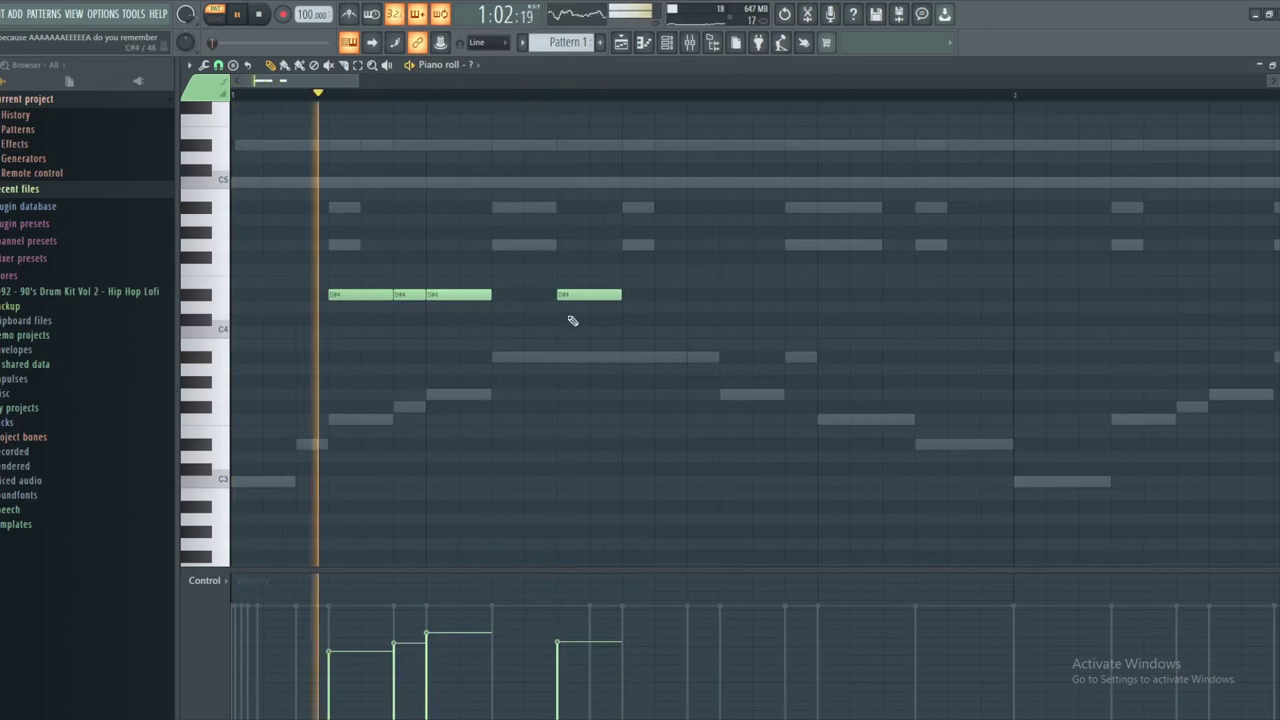
pyautogui.moveTo(575, 295); pyautogui.dragTo(543, 295)
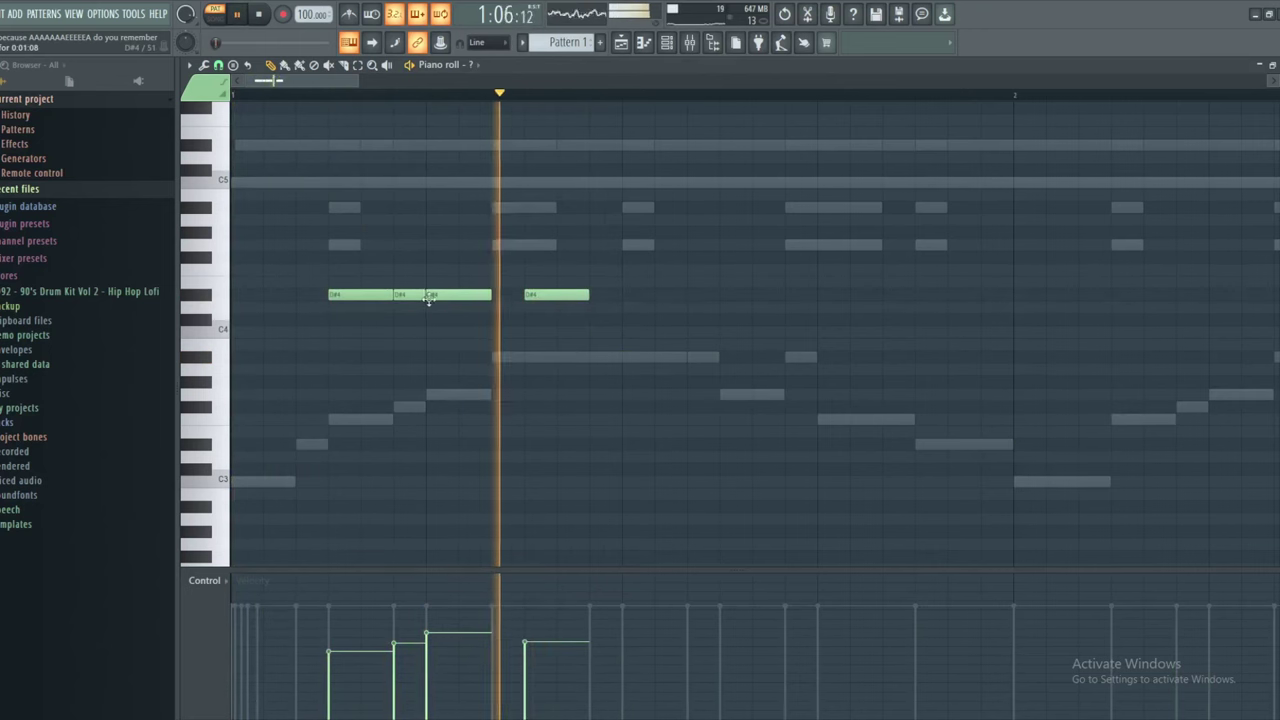
pyautogui.press('space')
# Add a short and a longer D#4 note after the one at step 7 and lower the velocity of that group's first note
pyautogui.click(604, 295)
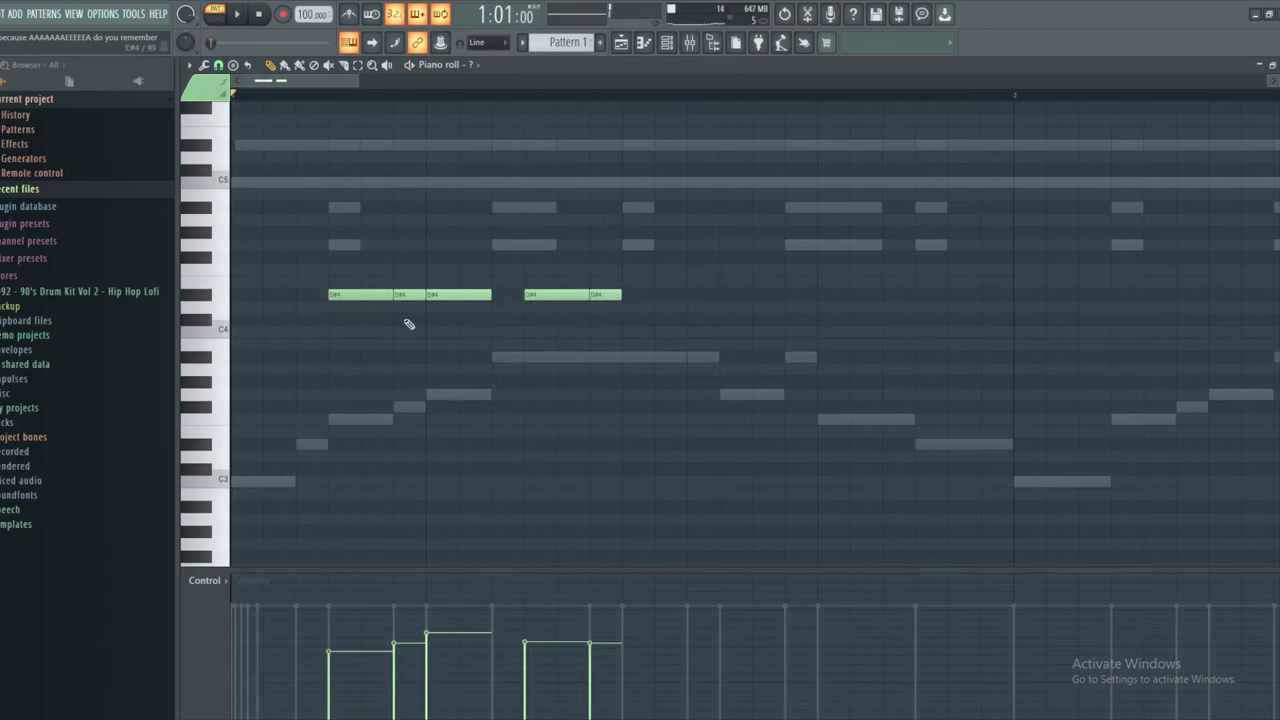
pyautogui.moveTo(662, 295); pyautogui.dragTo(632, 294)
pyautogui.press('space')
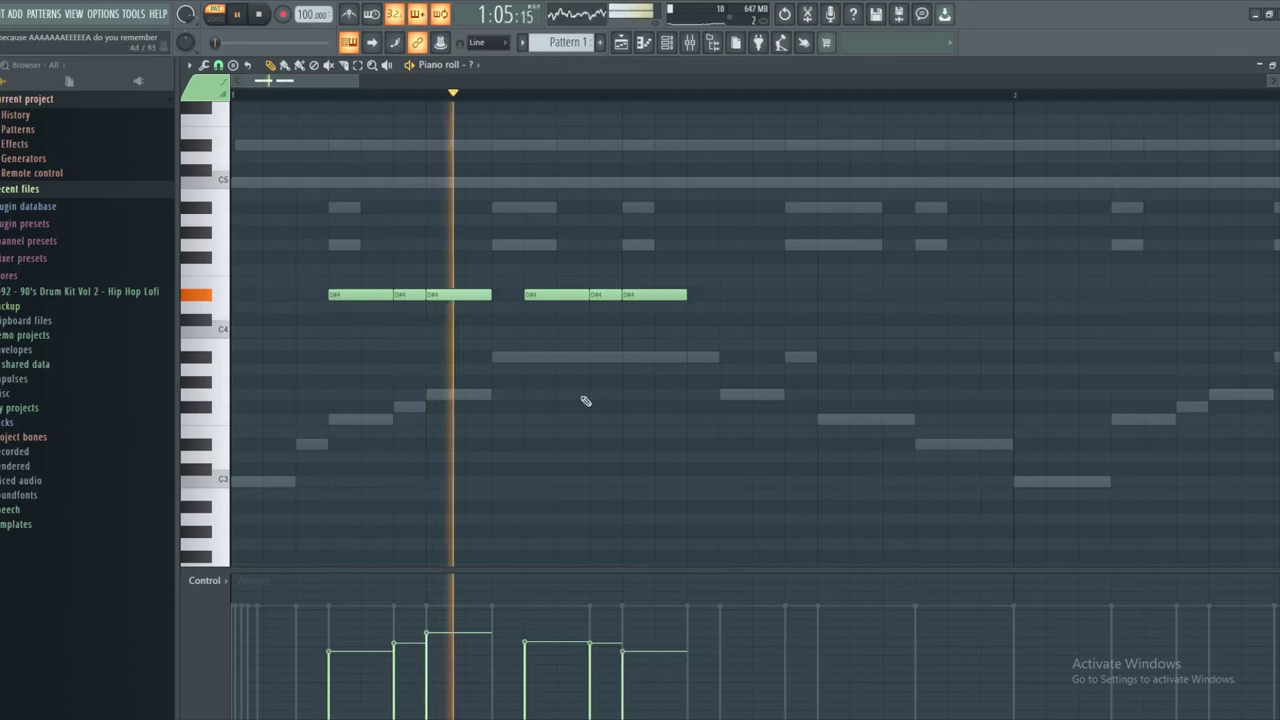
pyautogui.press('space')
pyautogui.moveTo(540, 658); pyautogui.dragTo(539, 673)
pyautogui.press('space')
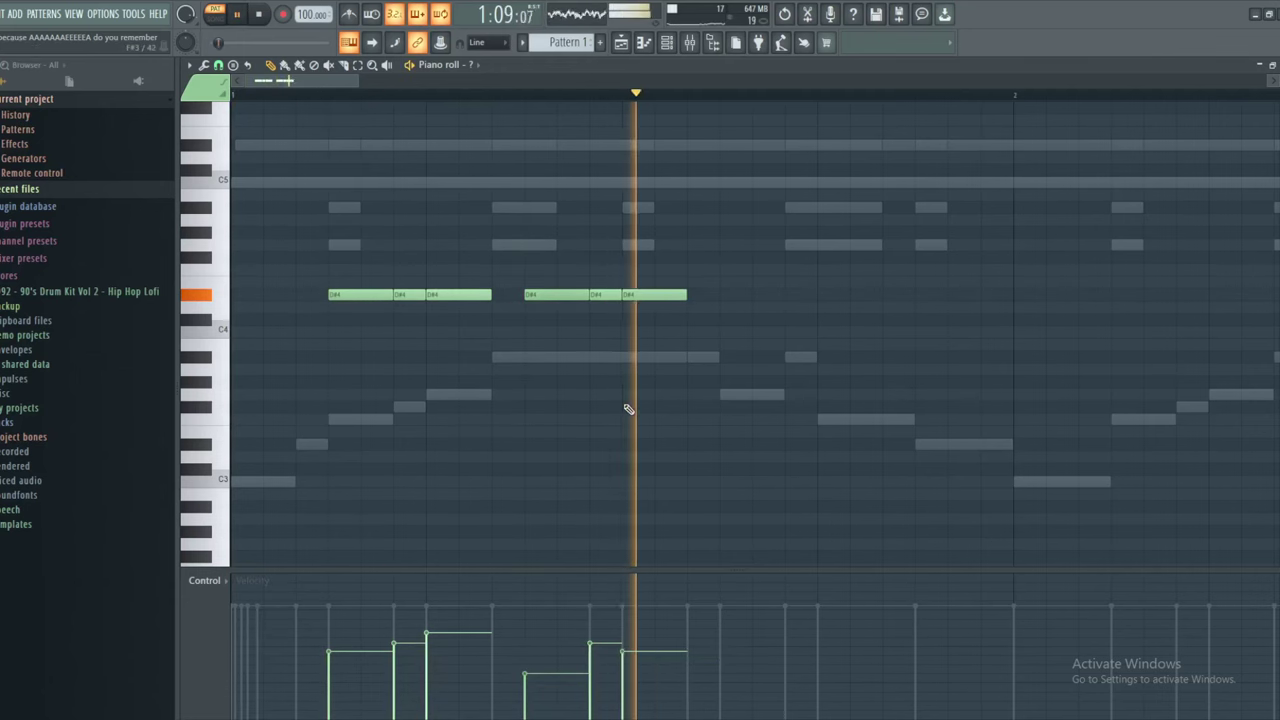
pyautogui.press('space')
# Copy the second group of three D#4 notes and paste it starting at step 11 of bar 1
pyautogui.scroll(-2, 477, 414)
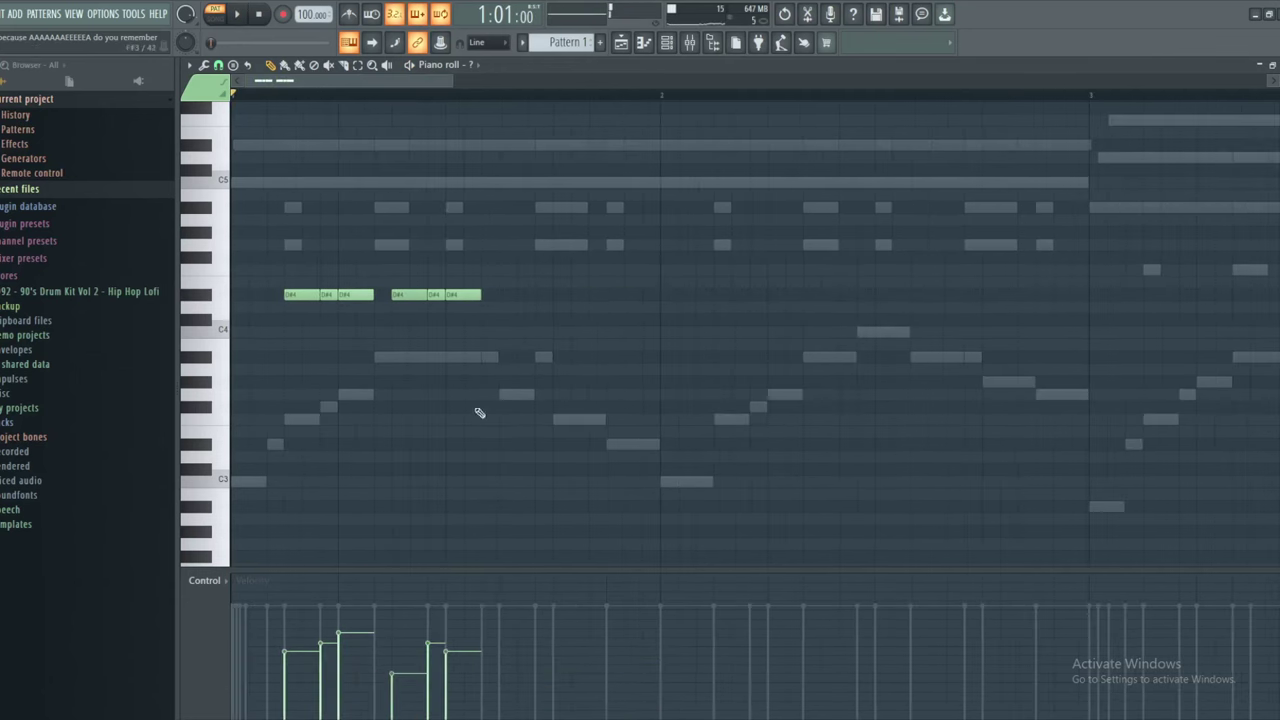
pyautogui.click(358, 67)
pyautogui.moveTo(455, 289); pyautogui.dragTo(574, 451)
pyautogui.moveTo(413, 214)
pyautogui.mouseDown()
pyautogui.moveTo(421, 266)
pyautogui.moveTo(500, 298)
pyautogui.moveTo(311, 329)
pyautogui.mouseUp()
pyautogui.click(270, 66)
pyautogui.scroll(2, 549, 303)
pyautogui.hotkey('ctrl', 'v')
pyautogui.moveTo(507, 349); pyautogui.dragTo(594, 354)
pyautogui.moveTo(749, 298); pyautogui.dragTo(326, 293)
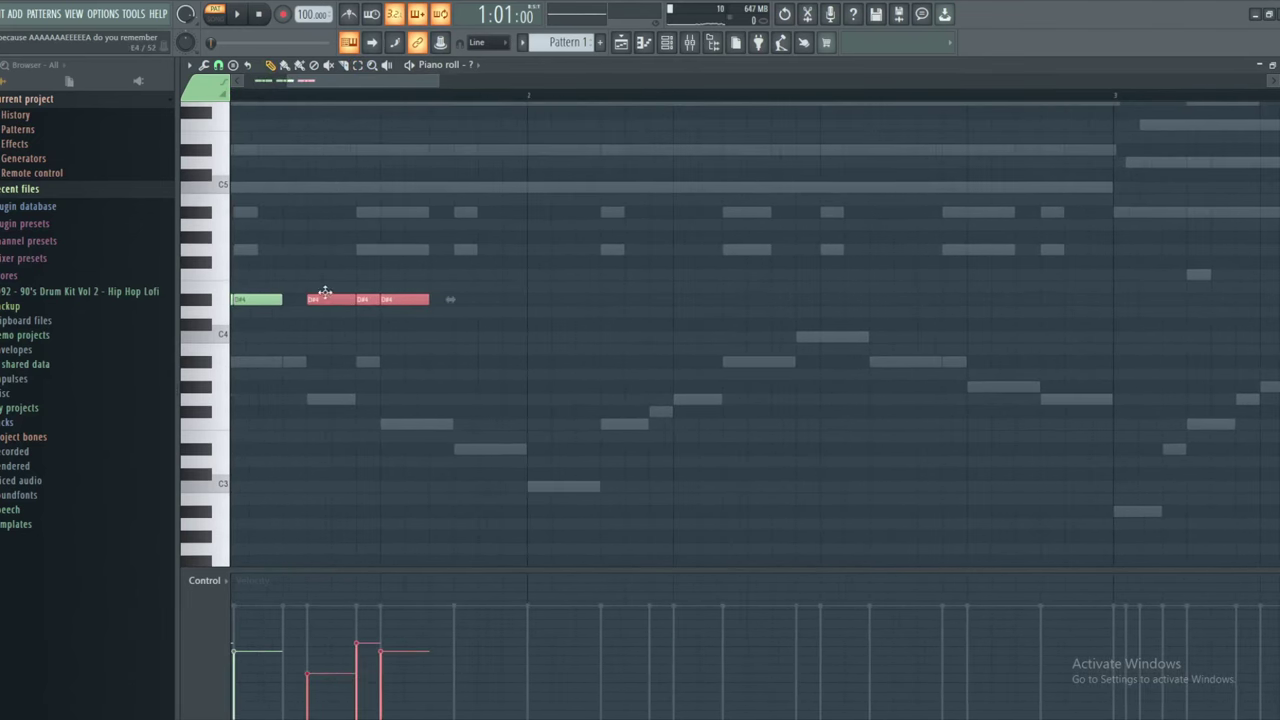
pyautogui.press('space')
# Paste another copy of the three-note D#4 group directly after the one at step 11, then deselect it
pyautogui.moveTo(463, 276); pyautogui.dragTo(345, 278)
pyautogui.hotkey('ctrl', 'v')
pyautogui.moveTo(435, 288); pyautogui.dragTo(682, 299)
pyautogui.moveTo(878, 316); pyautogui.dragTo(563, 314)
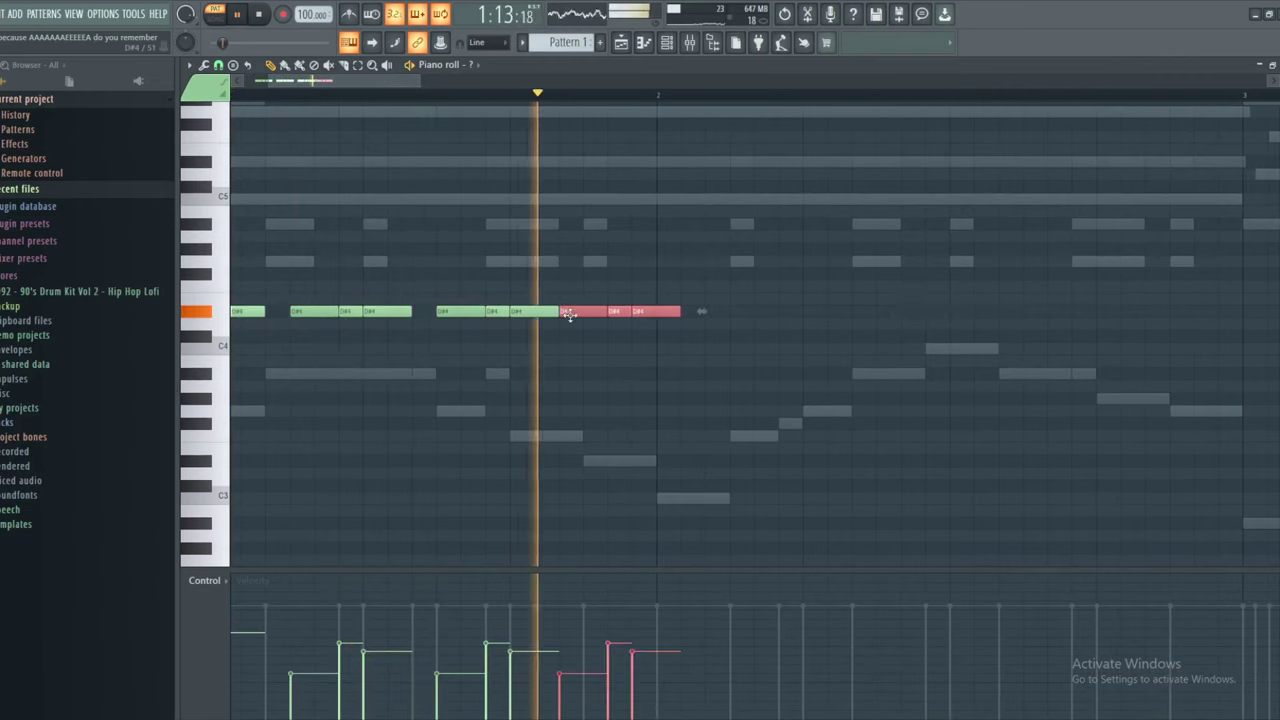
pyautogui.scroll(-1, 740, 240)
pyautogui.keyDown('ctrl'); pyautogui.click(688, 187); pyautogui.keyUp('ctrl')
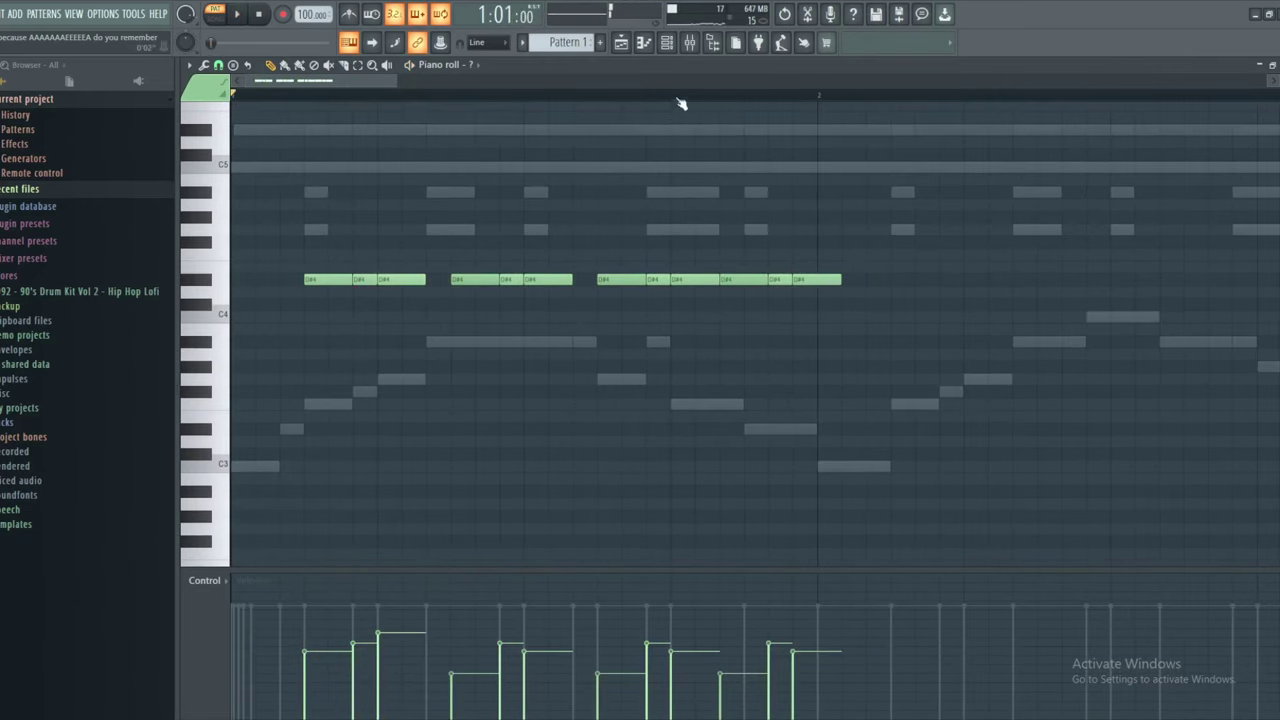
# Rework the last three D#4 notes of bar 1 into a short, a longer and a short note ending at the bar line
pyautogui.press('space')
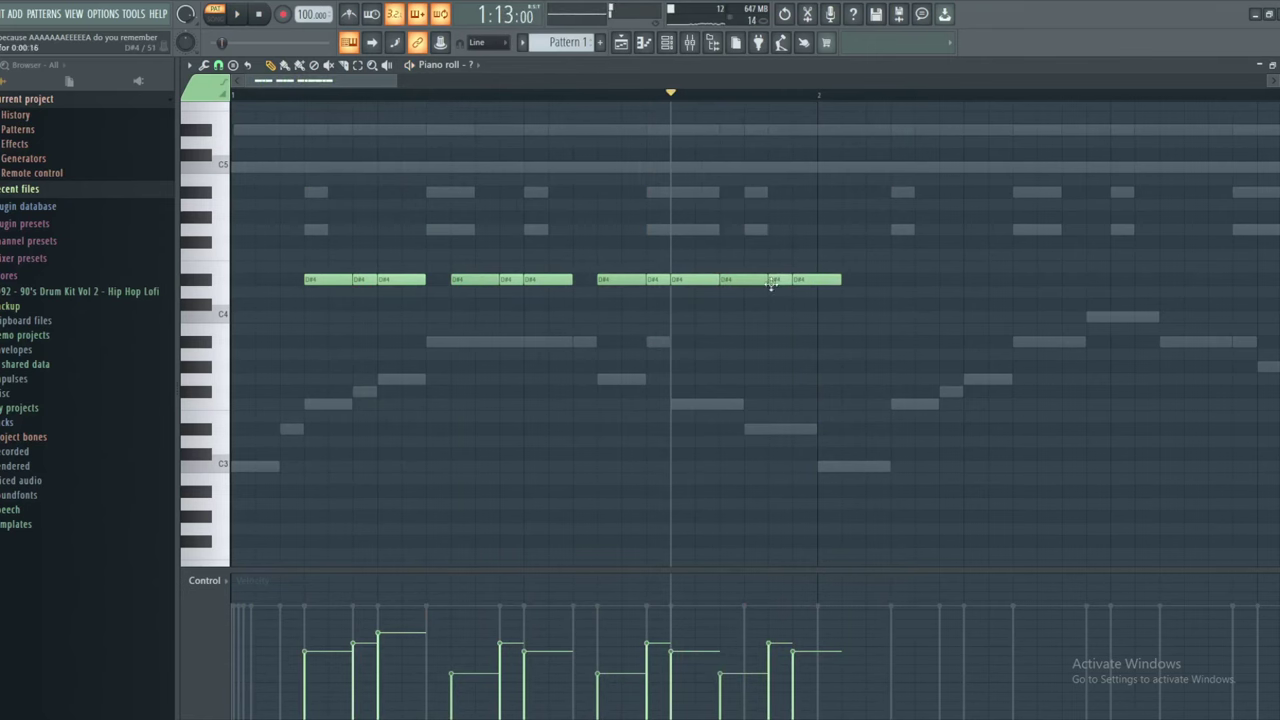
pyautogui.moveTo(766, 280); pyautogui.dragTo(815, 280)
pyautogui.click(775, 281)
pyautogui.rightClick(775, 281)
pyautogui.press('space')
pyautogui.press('space')
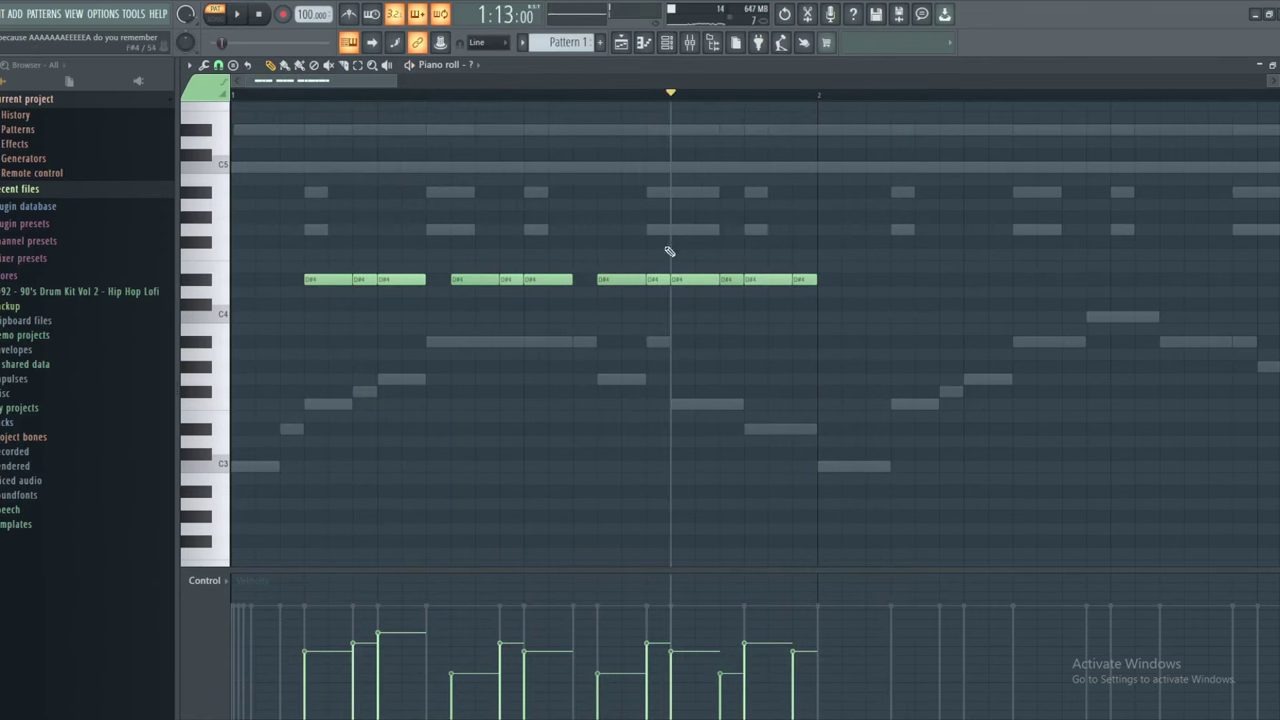
# Capture a screen snip of the piano roll area around the last D#4 notes of bar 1
pyautogui.scroll(1, 669, 251)
pyautogui.press('super+shift+s')
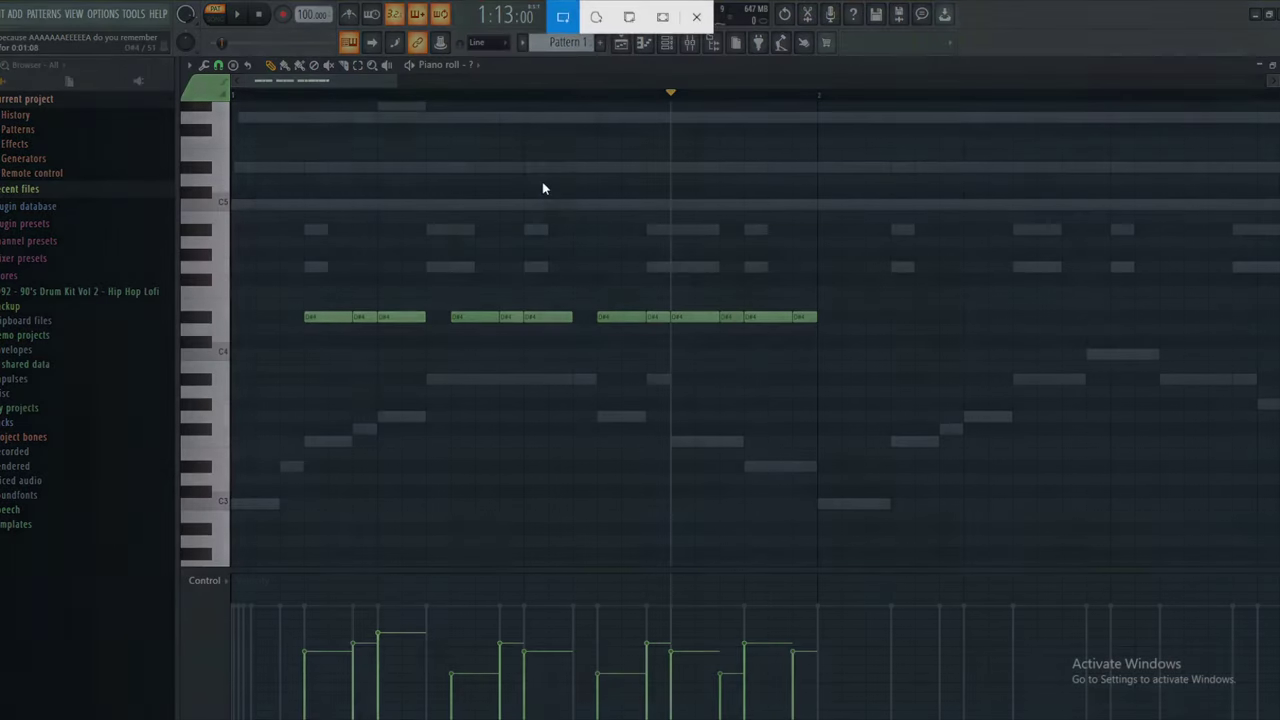
pyautogui.moveTo(542, 184); pyautogui.dragTo(851, 437)
# Switch to Paint and replace the note text with "this was accidetnal but it sounds cool so im keepingi t in lmfao"
pyautogui.hotkey('alt', 'Tab')
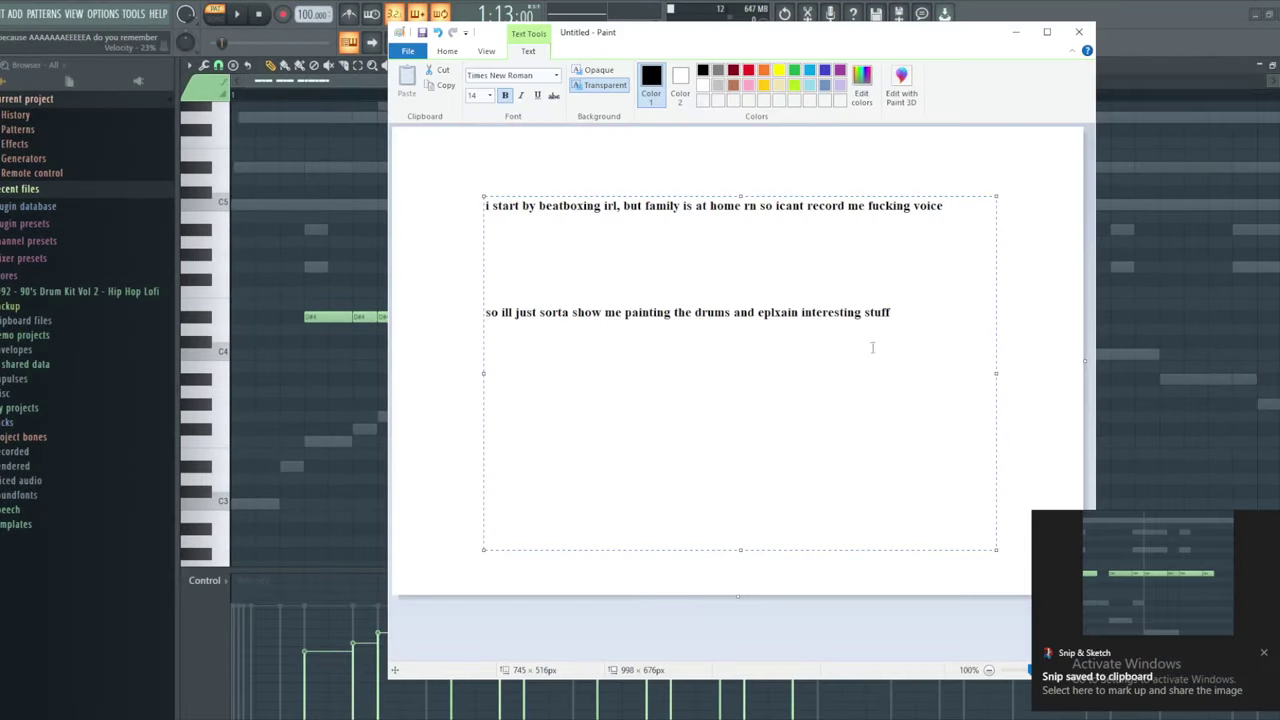
pyautogui.moveTo(953, 320); pyautogui.dragTo(439, 149)
pyautogui.write('thi')
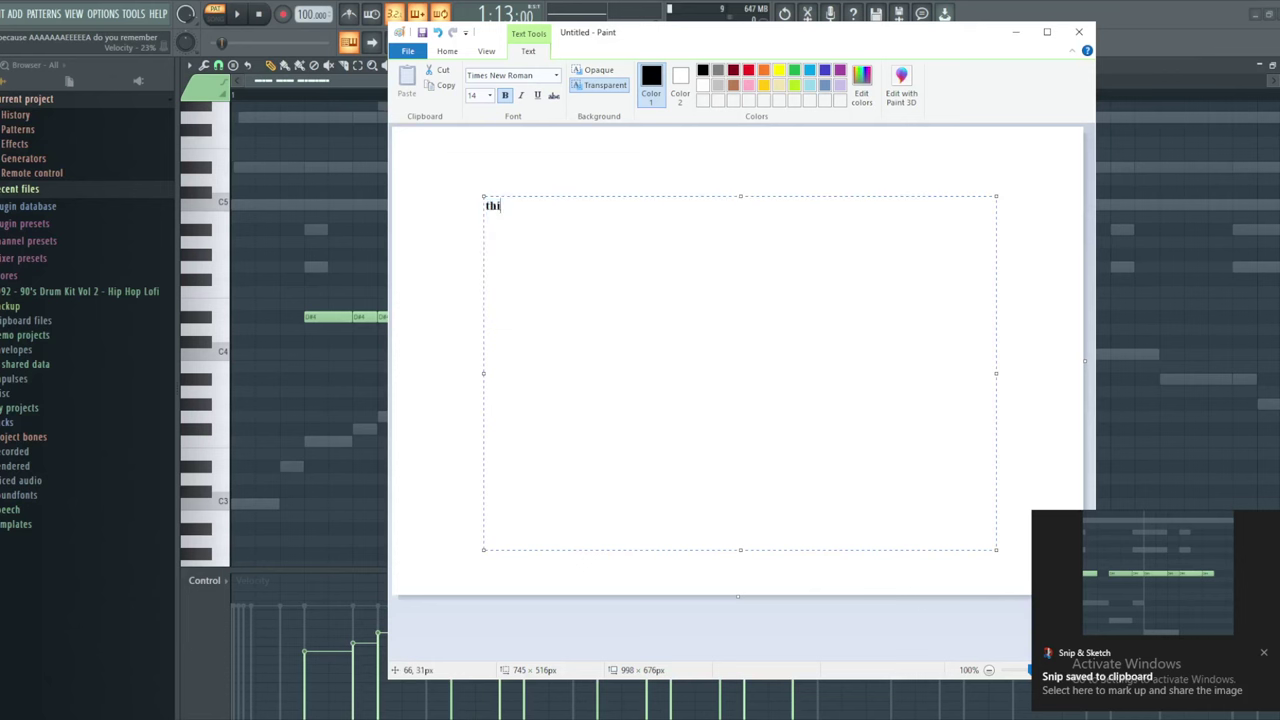
pyautogui.write('s was accidetnal but it so')
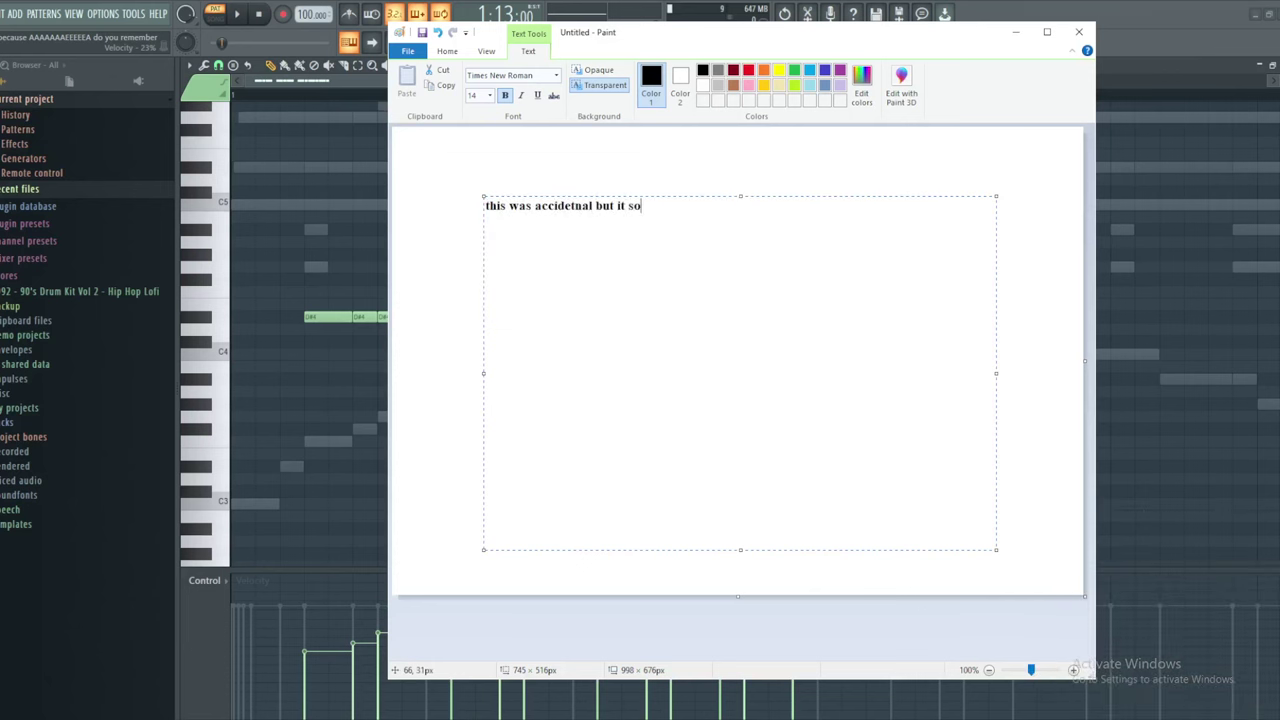
pyautogui.write('unds cool so im keepingi t in lmfao')
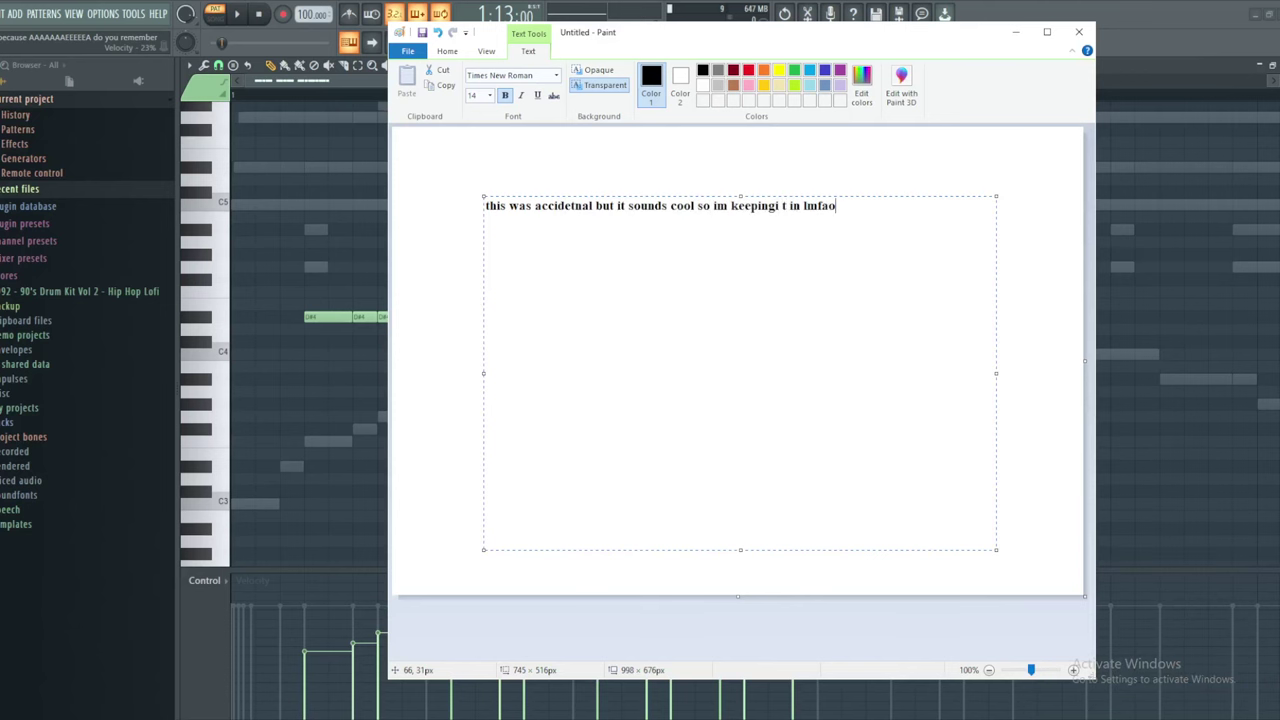
# Paste the piano roll snip into Paint and place it below the line of text
pyautogui.click(474, 340)
pyautogui.hotkey('ctrl', 'v')
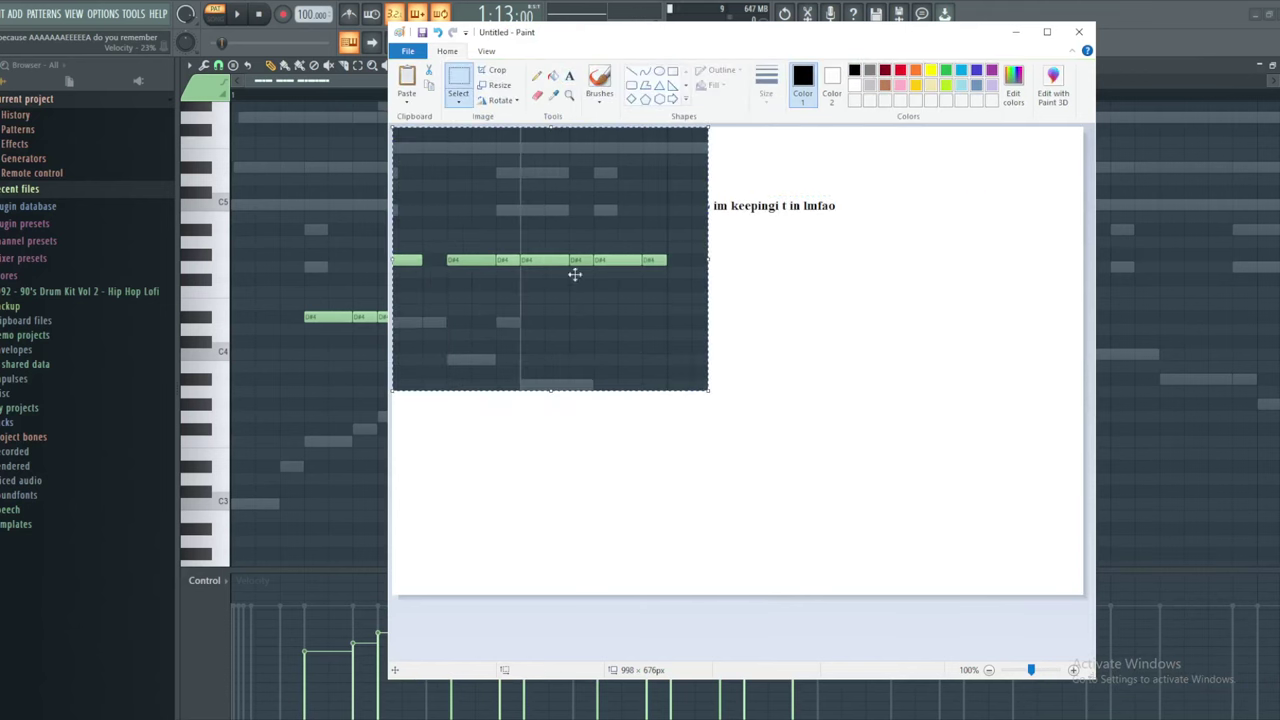
pyautogui.moveTo(576, 275); pyautogui.dragTo(740, 395)
pyautogui.click(911, 321)
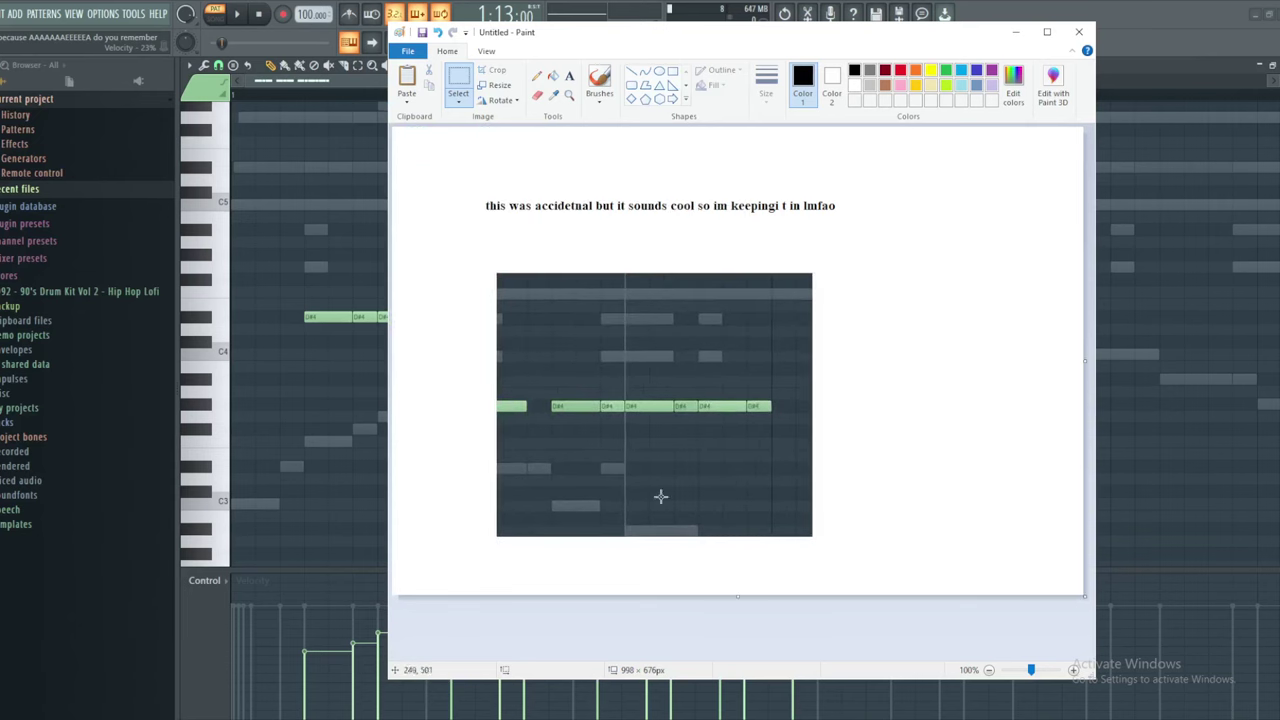
# Add the text "did you guys see that cool circle" between the first line and the pasted snip
pyautogui.click(674, 451)
pyautogui.click(569, 76)
pyautogui.click(506, 228)
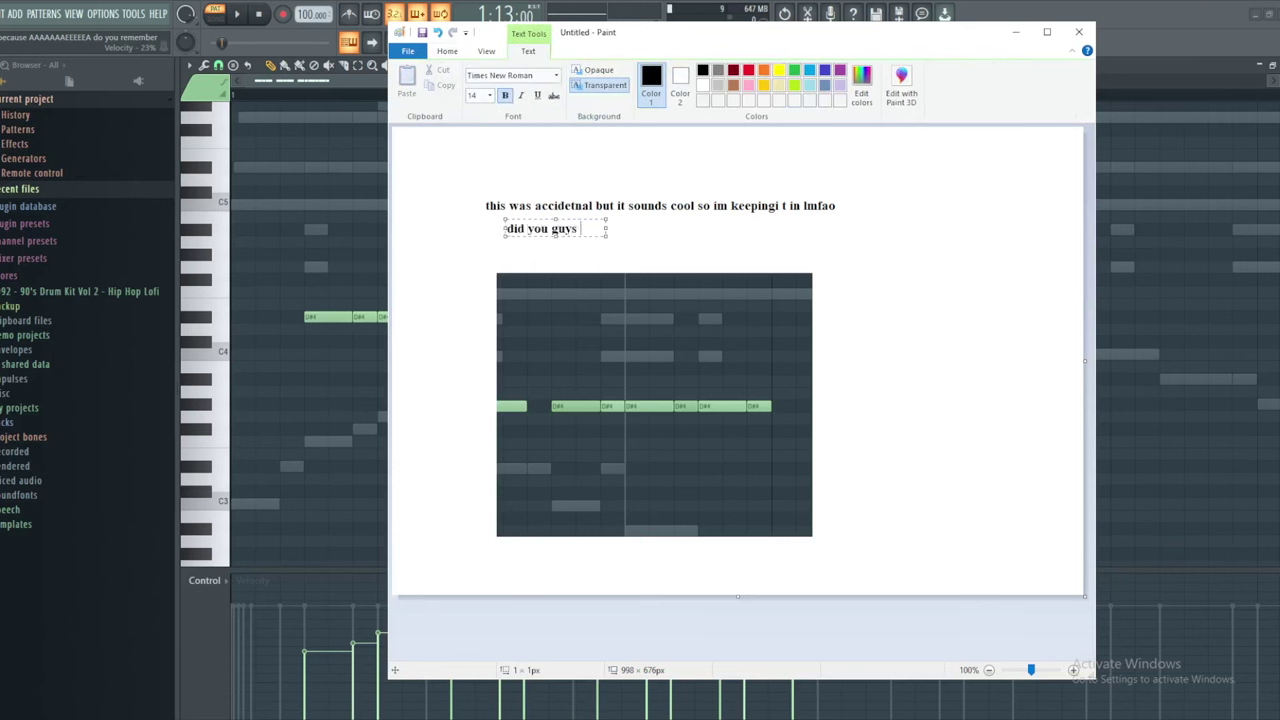
pyautogui.write('did you guys see that cool circle')
pyautogui.click(714, 309)
# Erase all text and the pasted snip from the Paint canvas and switch back to FL Studio
pyautogui.click(458, 82)
pyautogui.moveTo(428, 165); pyautogui.dragTo(890, 578)
pyautogui.press('Delete')
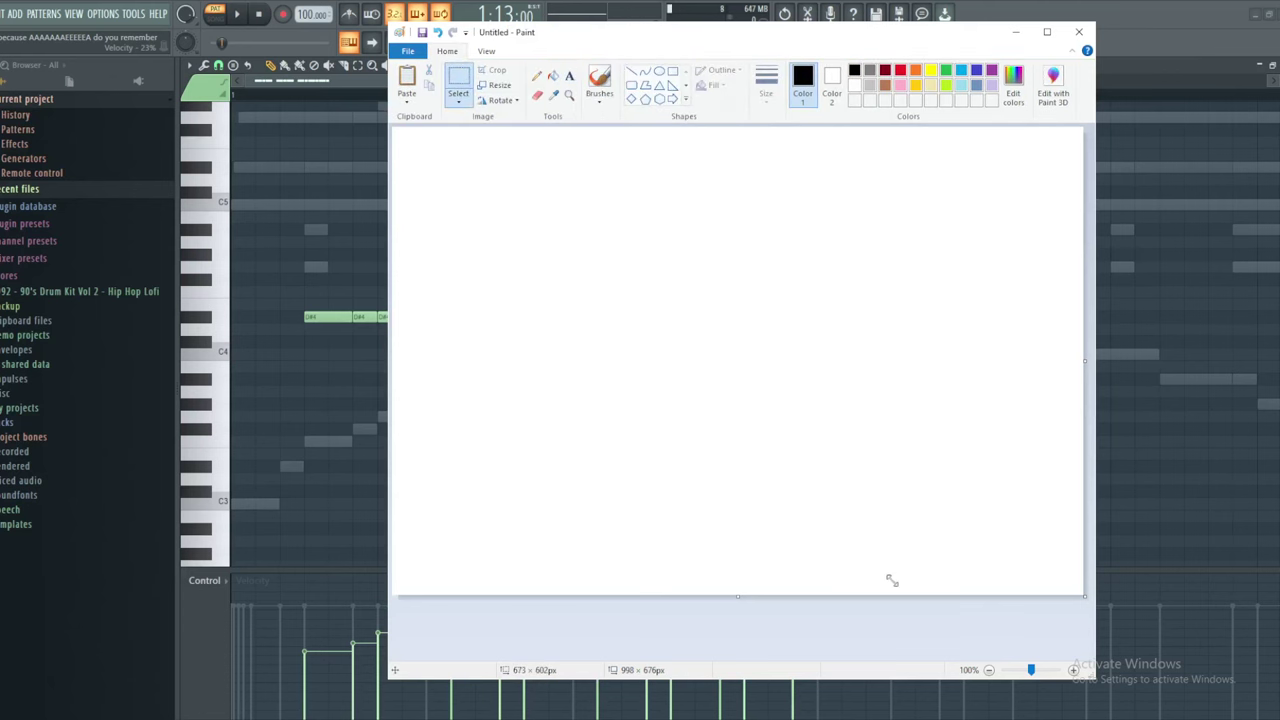
pyautogui.click(359, 226)
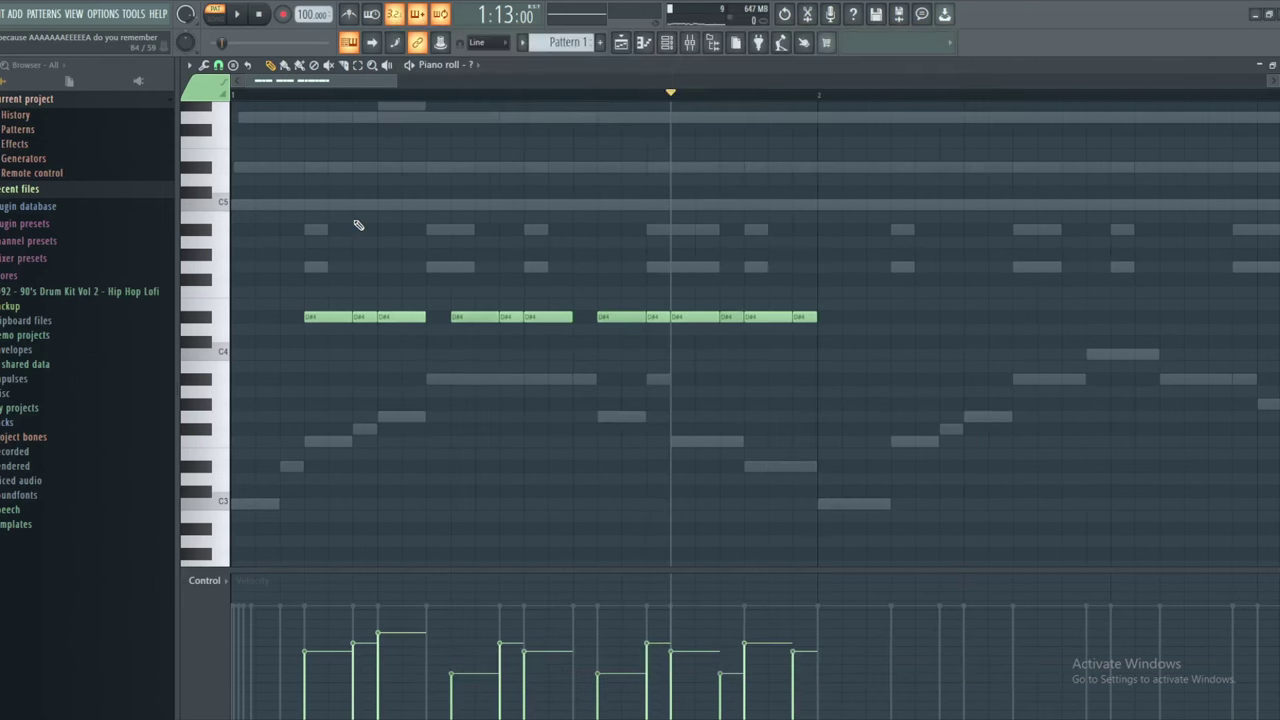
pyautogui.scroll(1, 300, 187)
pyautogui.scroll(1, 440, 306)
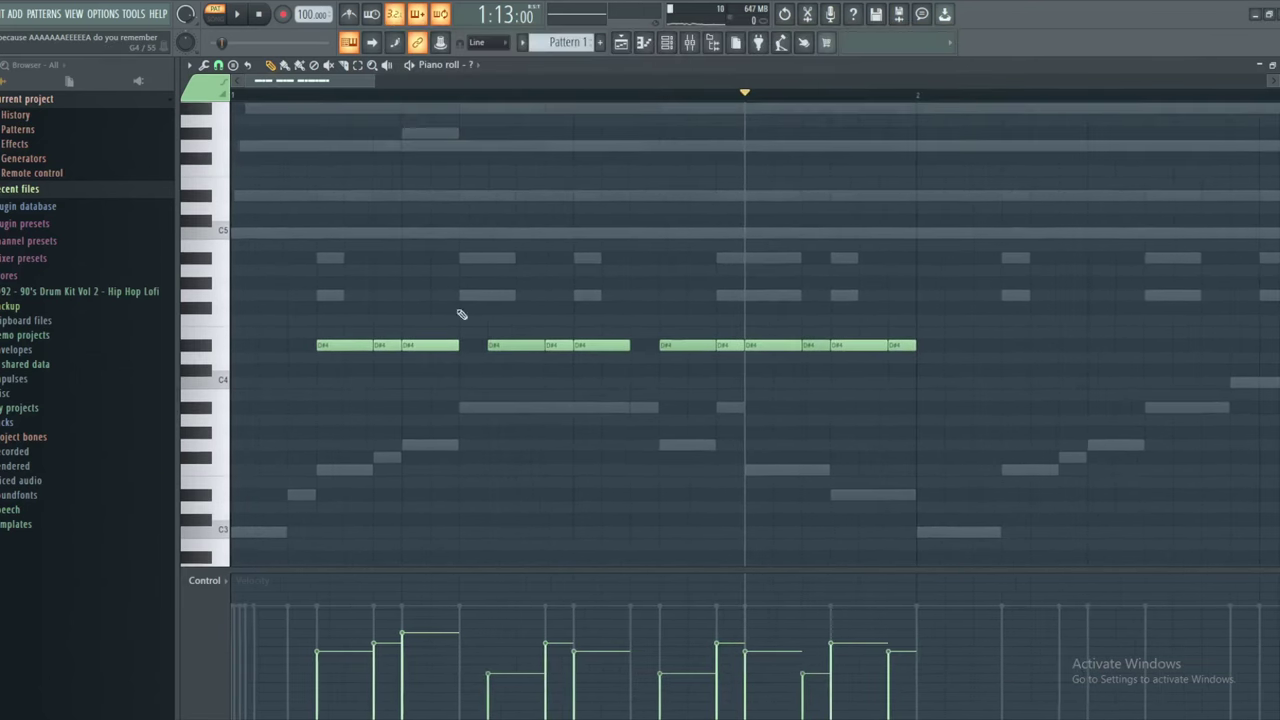
# Switch to Paint, create a large text box and write "for uhhhh cymbals? like thse volume is very important"
pyautogui.click(442, 719)
pyautogui.click(569, 76)
pyautogui.click(511, 216)
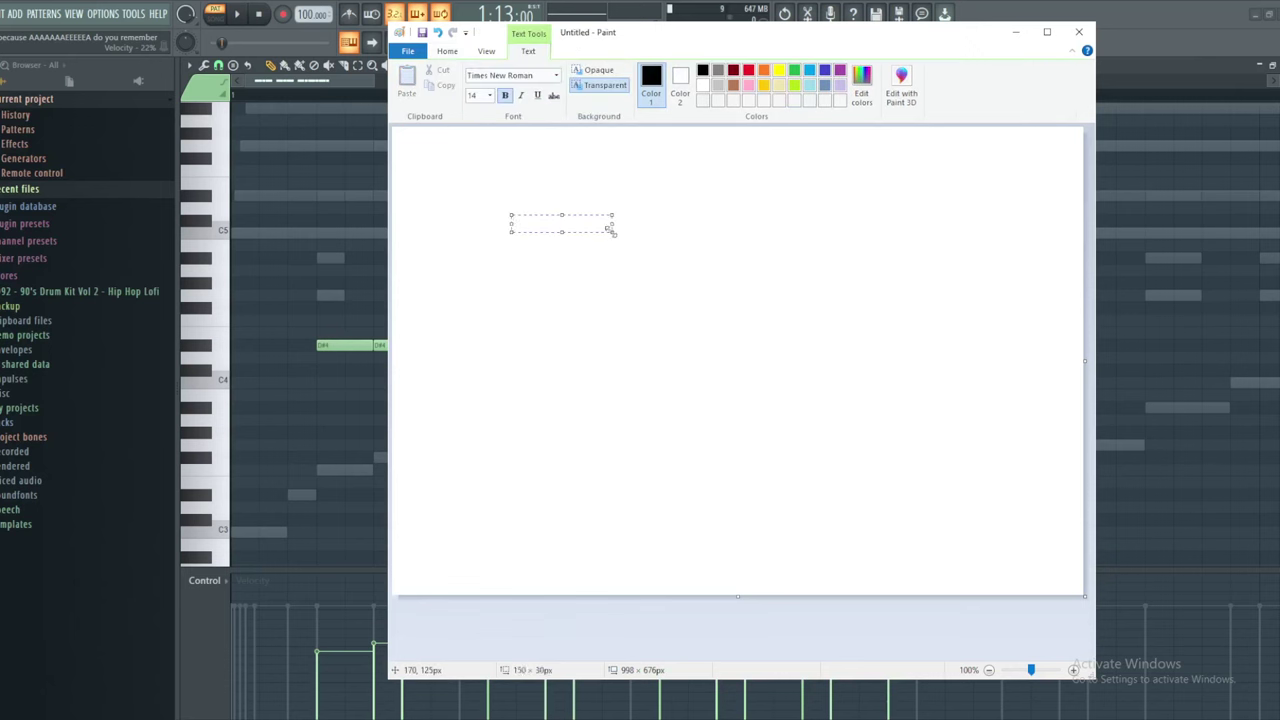
pyautogui.moveTo(613, 231); pyautogui.dragTo(1045, 555)
pyautogui.write('ymbakle')
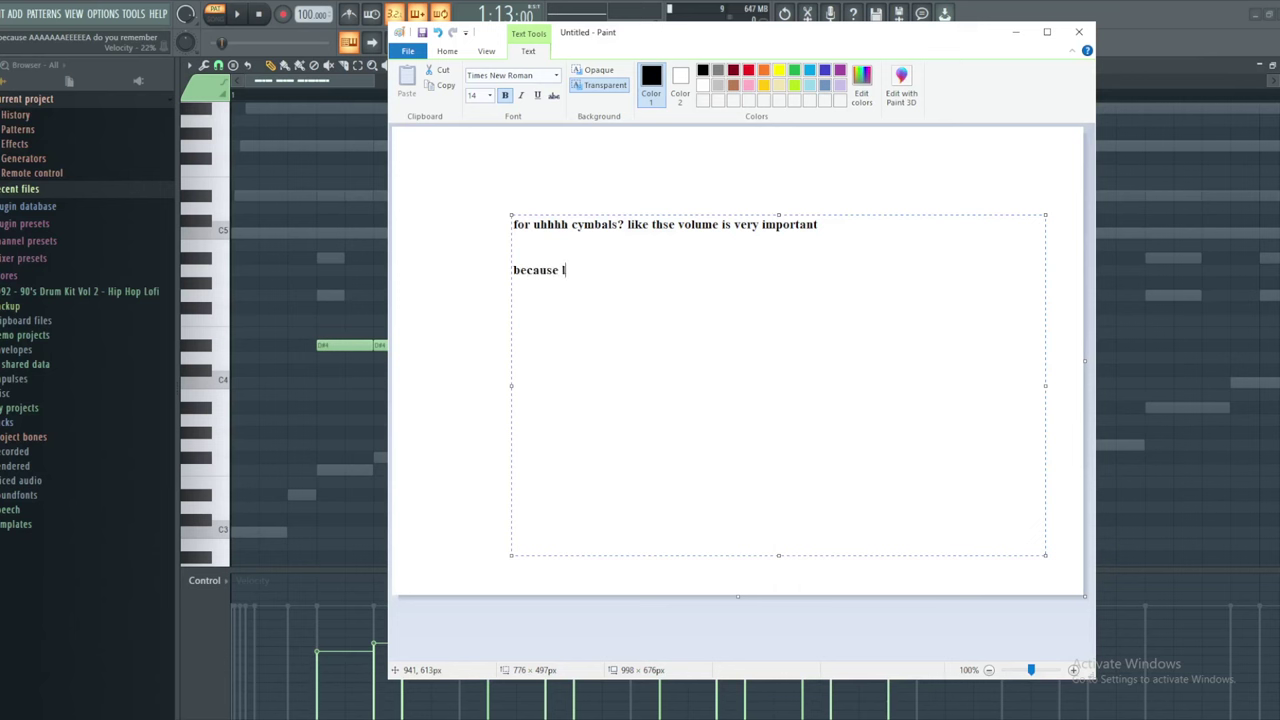
# Continue the note with "because lower volume notes lead to higher volume notes, creating a beter sense of groove" and "here an example"
pyautogui.write('ower volume notes lead to highe')
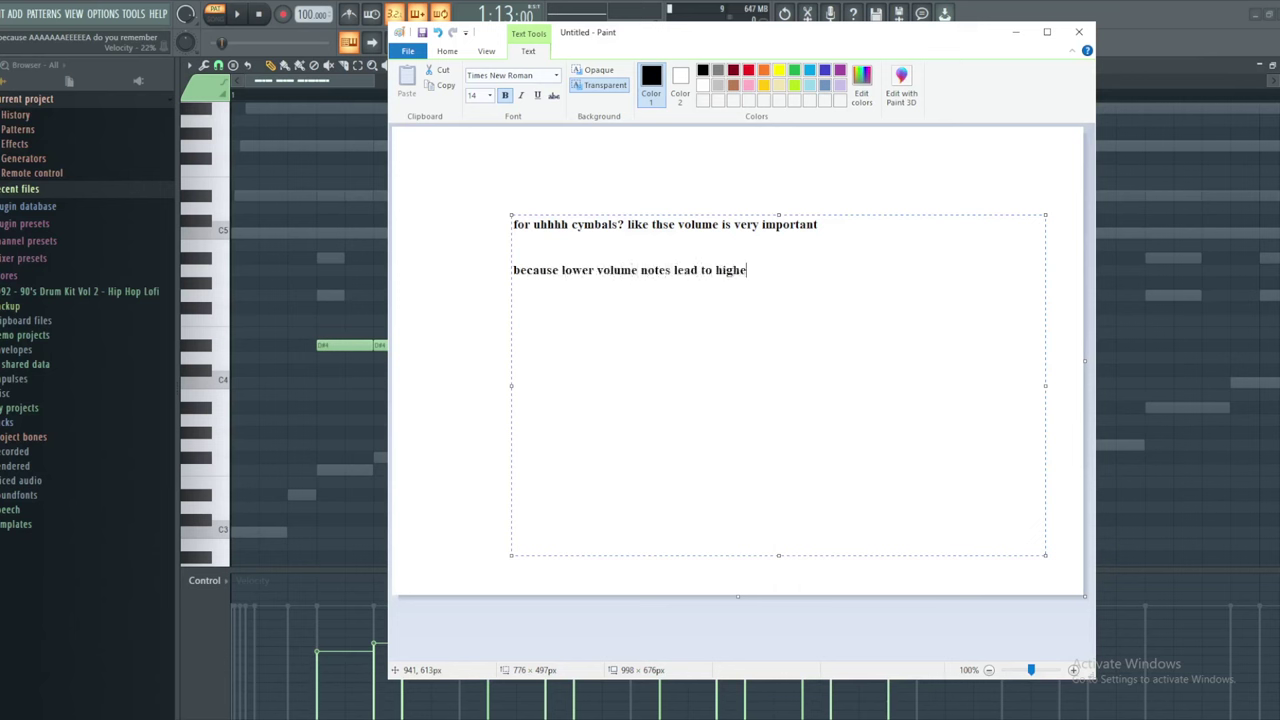
pyautogui.write('r volume note')
pyautogui.write('s, creating')
pyautogui.press('Return')
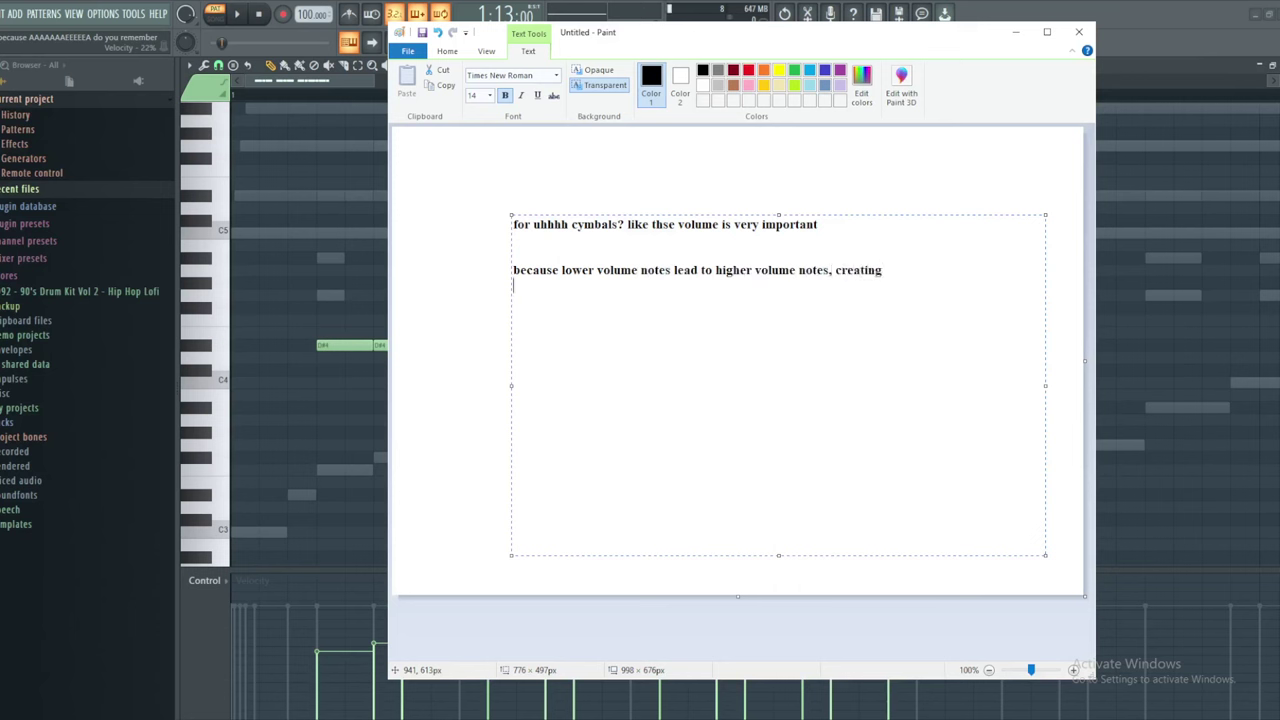
pyautogui.write('a beter sense')
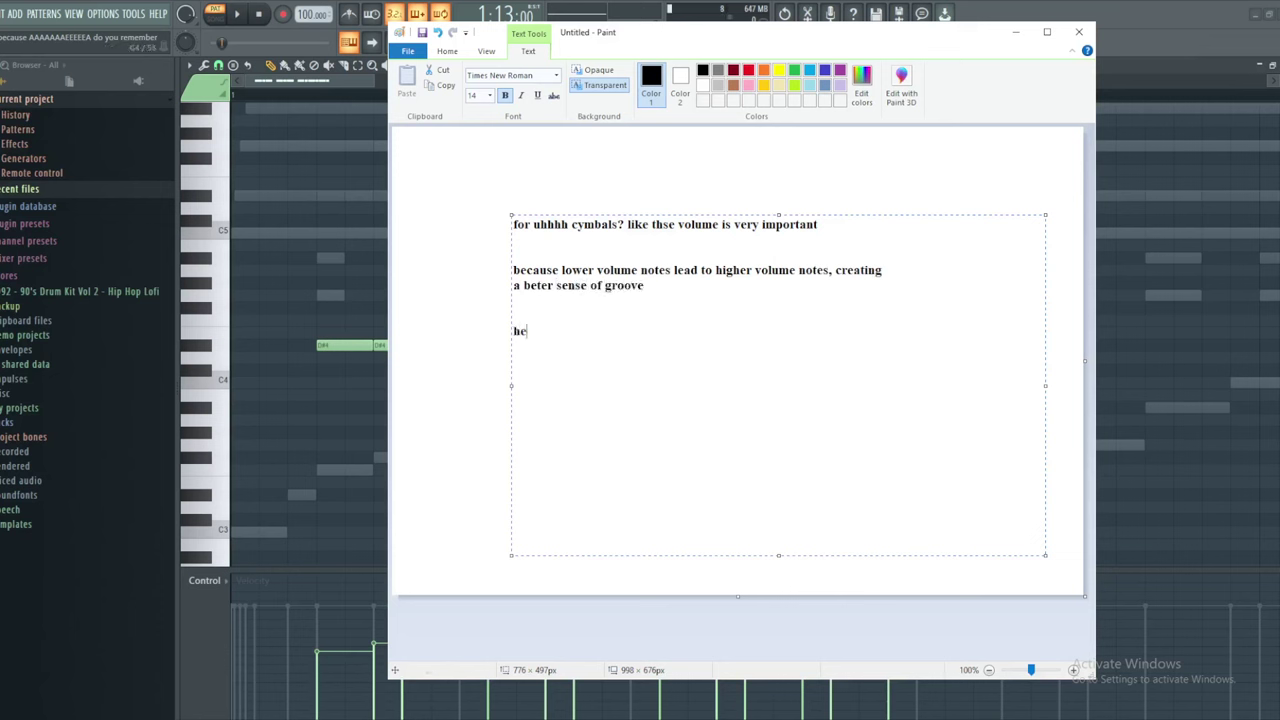
pyautogui.write(' of groove   here an example')
pyautogui.click(280, 305)
pyautogui.click(357, 66)
pyautogui.moveTo(307, 190)
pyautogui.mouseDown()
pyautogui.moveTo(548, 408)
pyautogui.moveTo(1036, 506)
pyautogui.mouseUp()
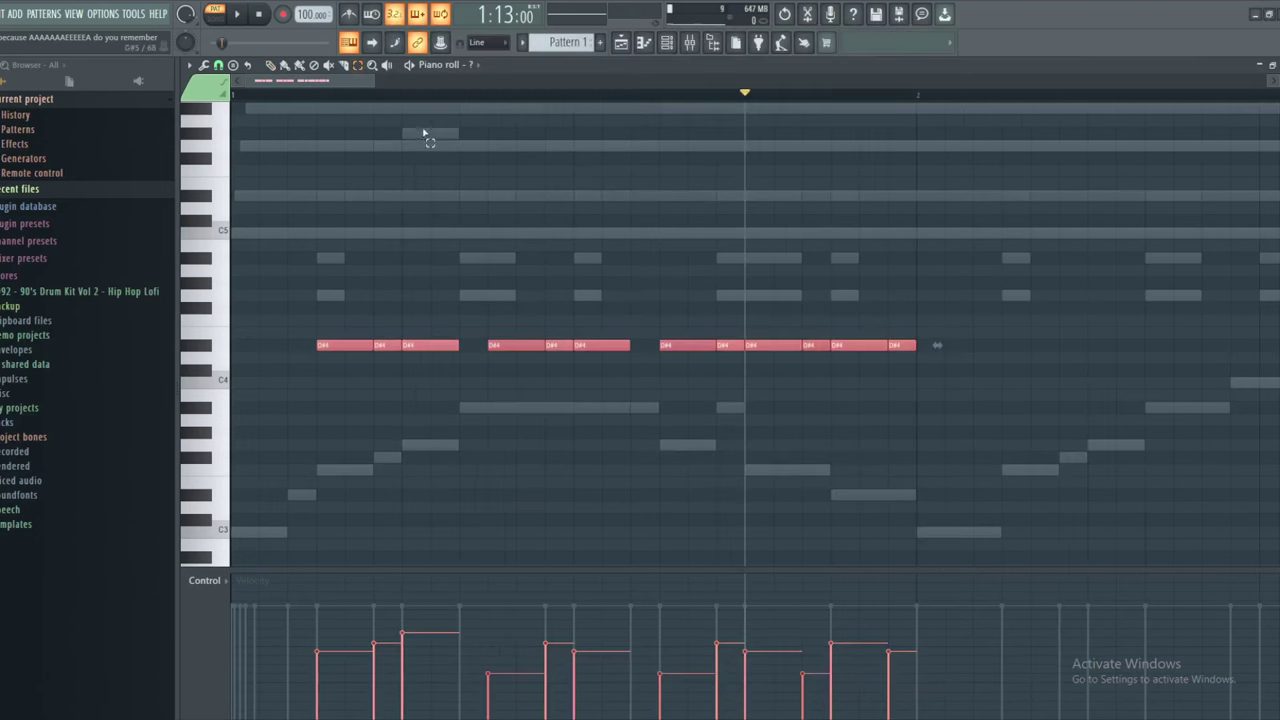
pyautogui.click(271, 66)
pyautogui.scroll(-2, 606, 434)
pyautogui.keyDown('ctrl'); pyautogui.click(570, 428); pyautogui.keyUp('ctrl')
# Add an F#4 note above the first D#4 note with the same start and length, at maximum velocity
pyautogui.click(309, 310)
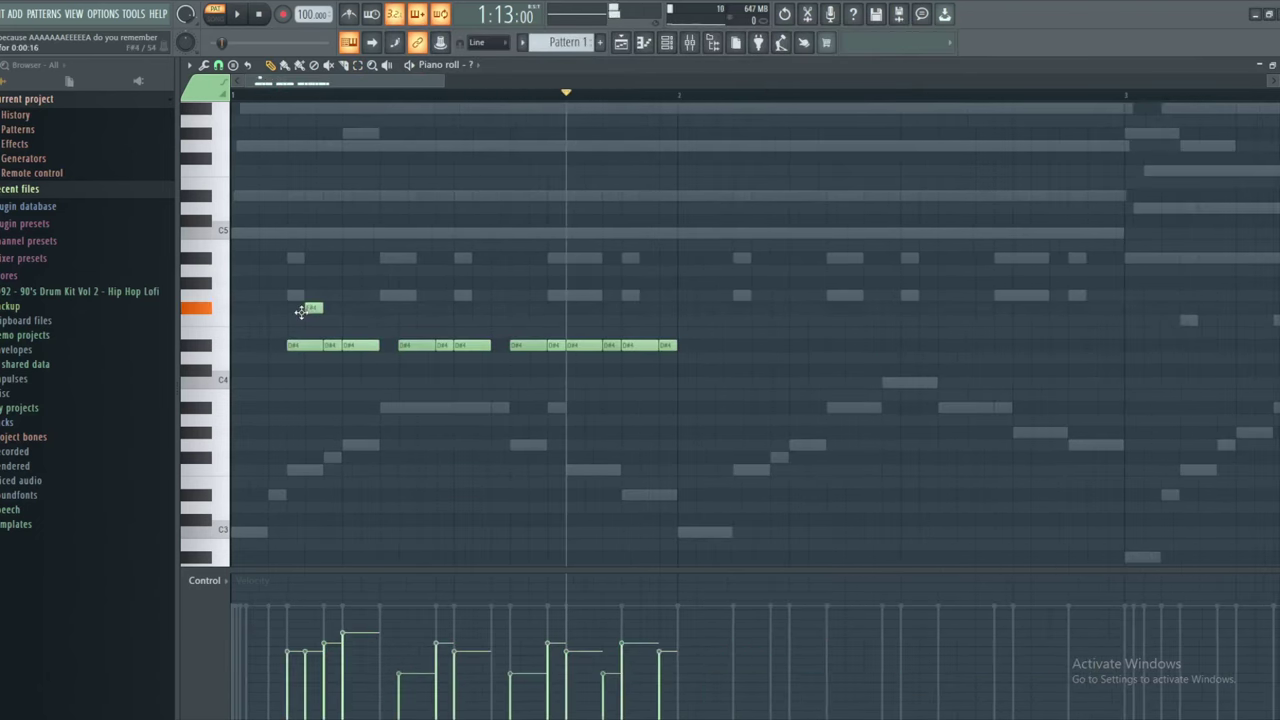
pyautogui.moveTo(301, 312)
pyautogui.mouseDown()
pyautogui.moveTo(287, 310)
pyautogui.moveTo(324, 308)
pyautogui.moveTo(301, 310)
pyautogui.mouseUp()
pyautogui.doubleClick(300, 307)
pyautogui.click(699, 446)
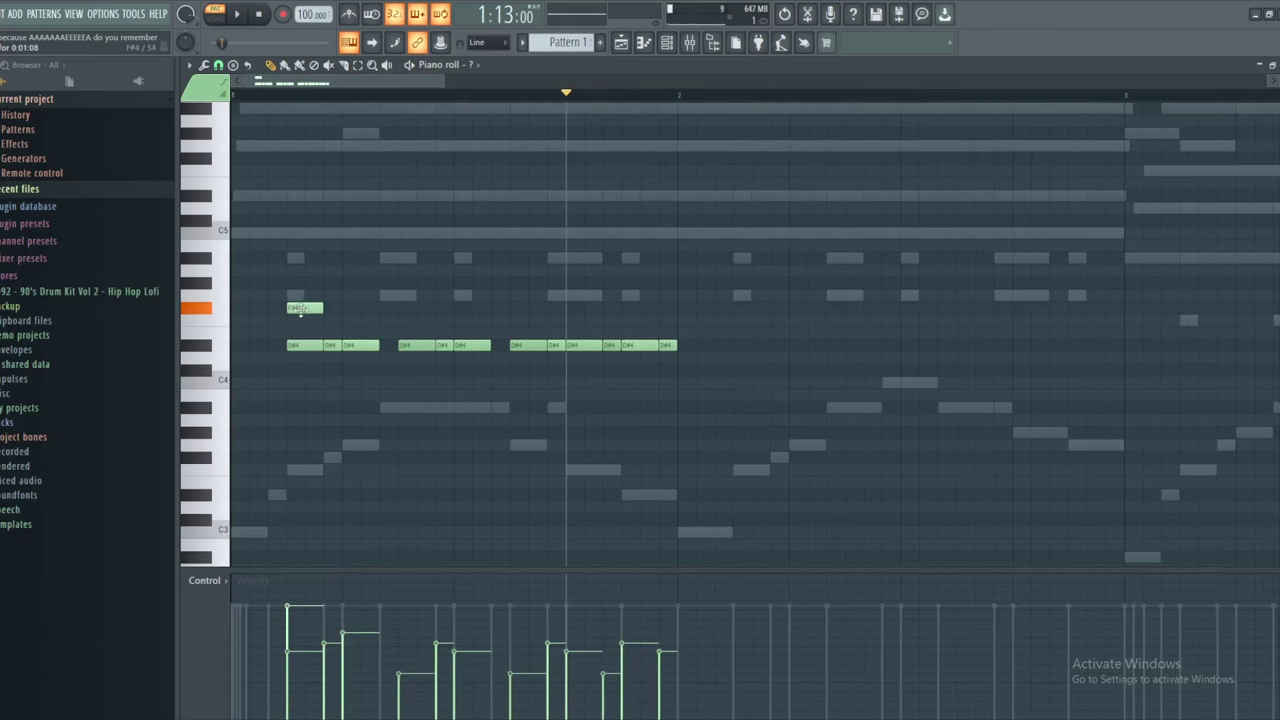
# Add five more F#4 notes of the same length above the next longer D#4 notes in bar 1
pyautogui.click(353, 308)
pyautogui.click(409, 308)
pyautogui.click(465, 308)
pyautogui.click(518, 296)
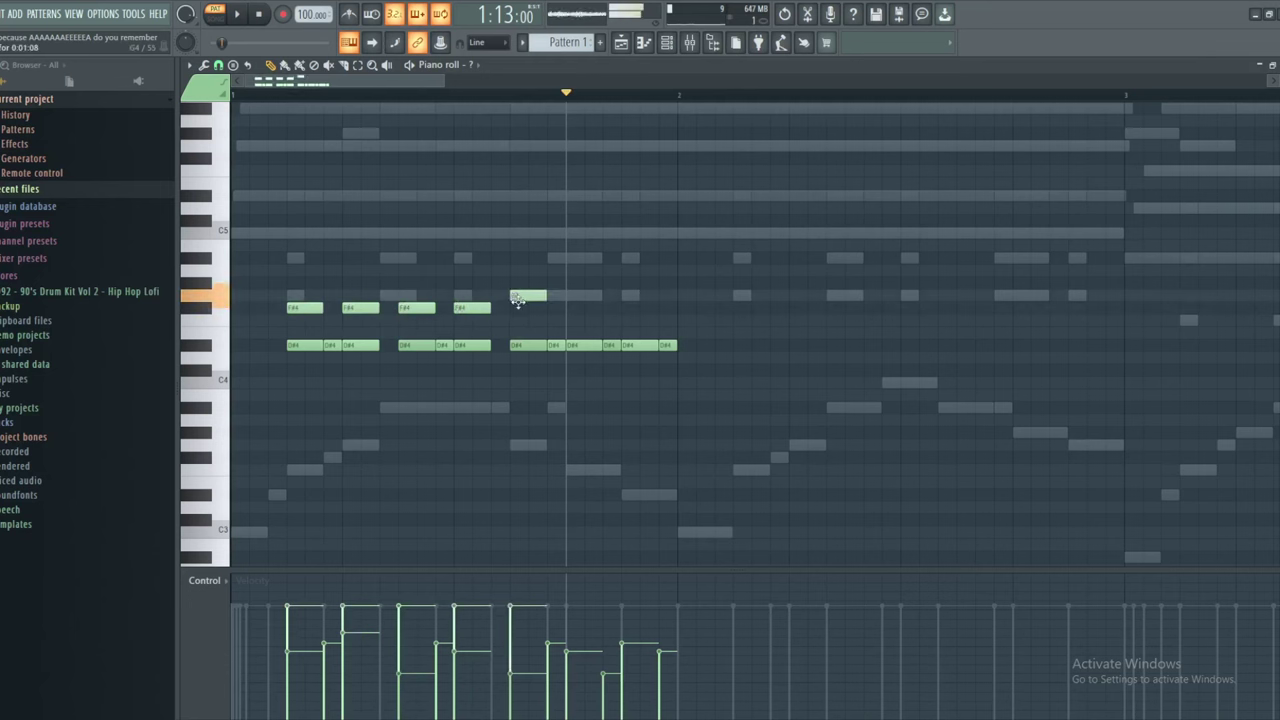
pyautogui.moveTo(518, 300); pyautogui.dragTo(522, 310)
pyautogui.click(570, 308)
# Complete the F#4 row with a longer note near the bar's end and short notes in the gaps, matching the D#4 rhythm
pyautogui.click(645, 310)
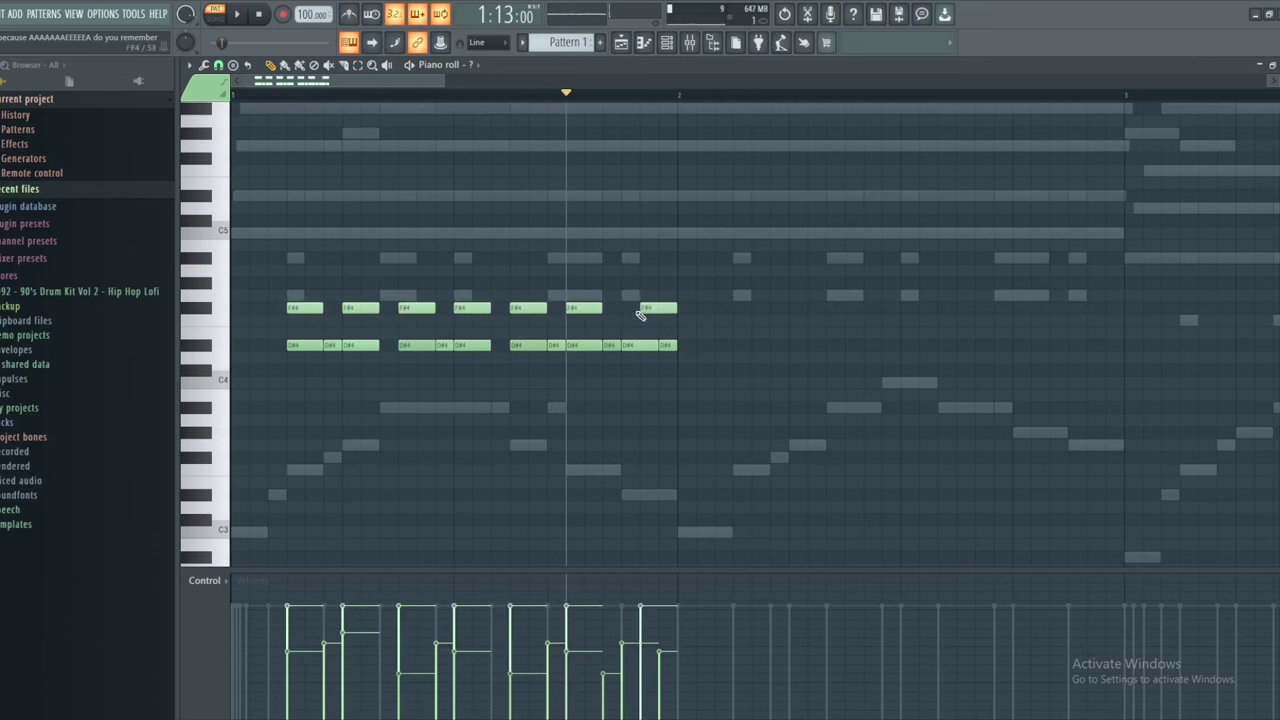
pyautogui.moveTo(640, 312); pyautogui.dragTo(668, 310)
pyautogui.moveTo(694, 309); pyautogui.dragTo(678, 310)
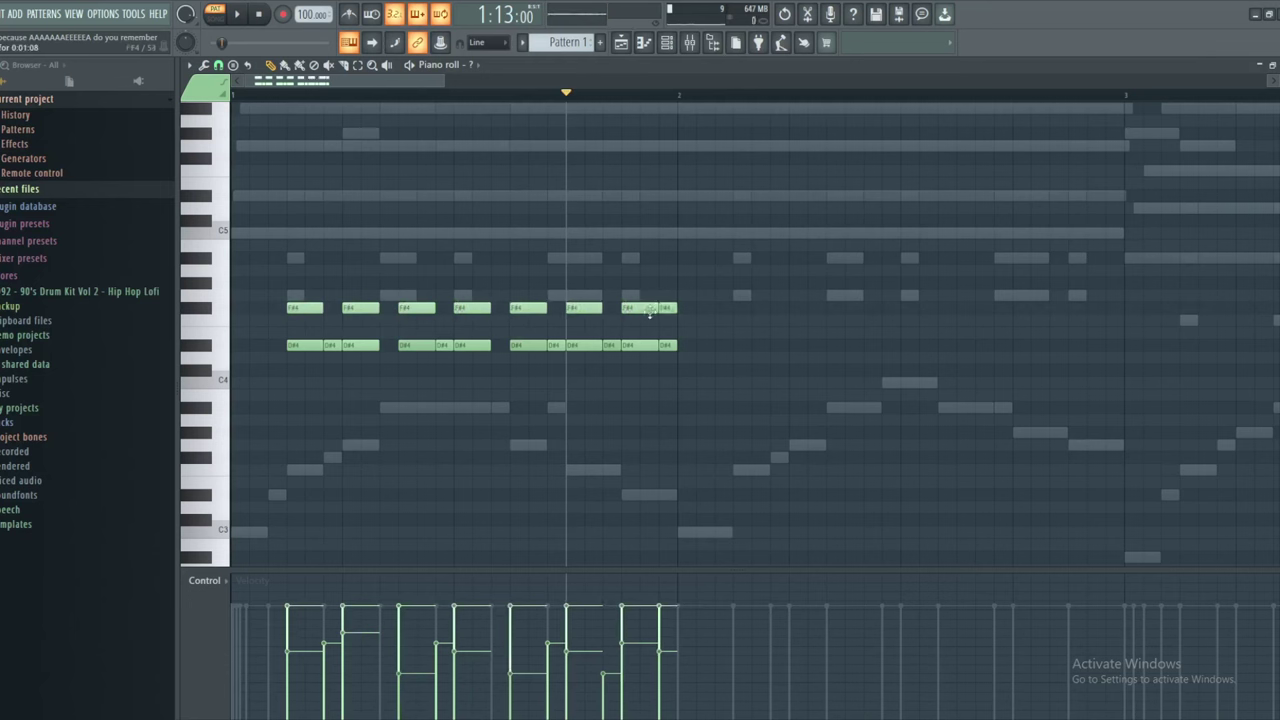
pyautogui.click(610, 309)
pyautogui.click(555, 309)
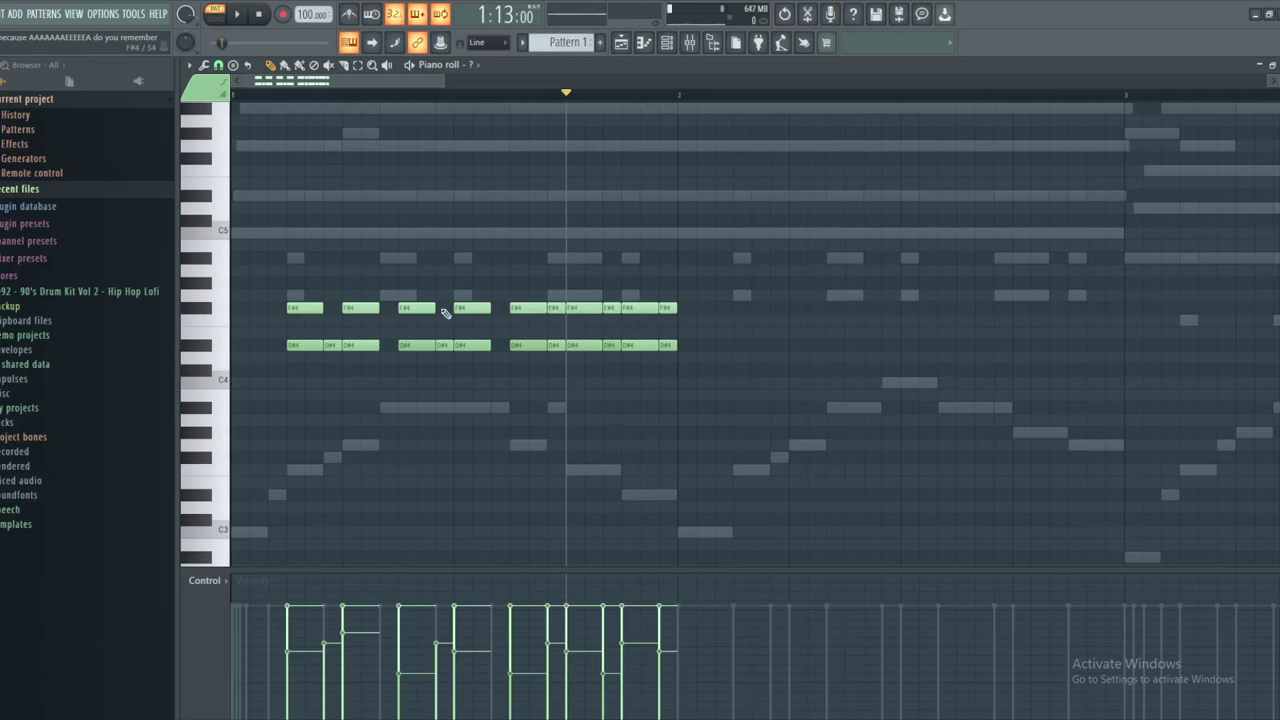
pyautogui.click(446, 309)
pyautogui.click(331, 309)
# Move the whole F#4 row to D#4 in bar 2, deselect it and return the playhead to the start of bar 1
pyautogui.moveTo(338, 265); pyautogui.dragTo(722, 325)
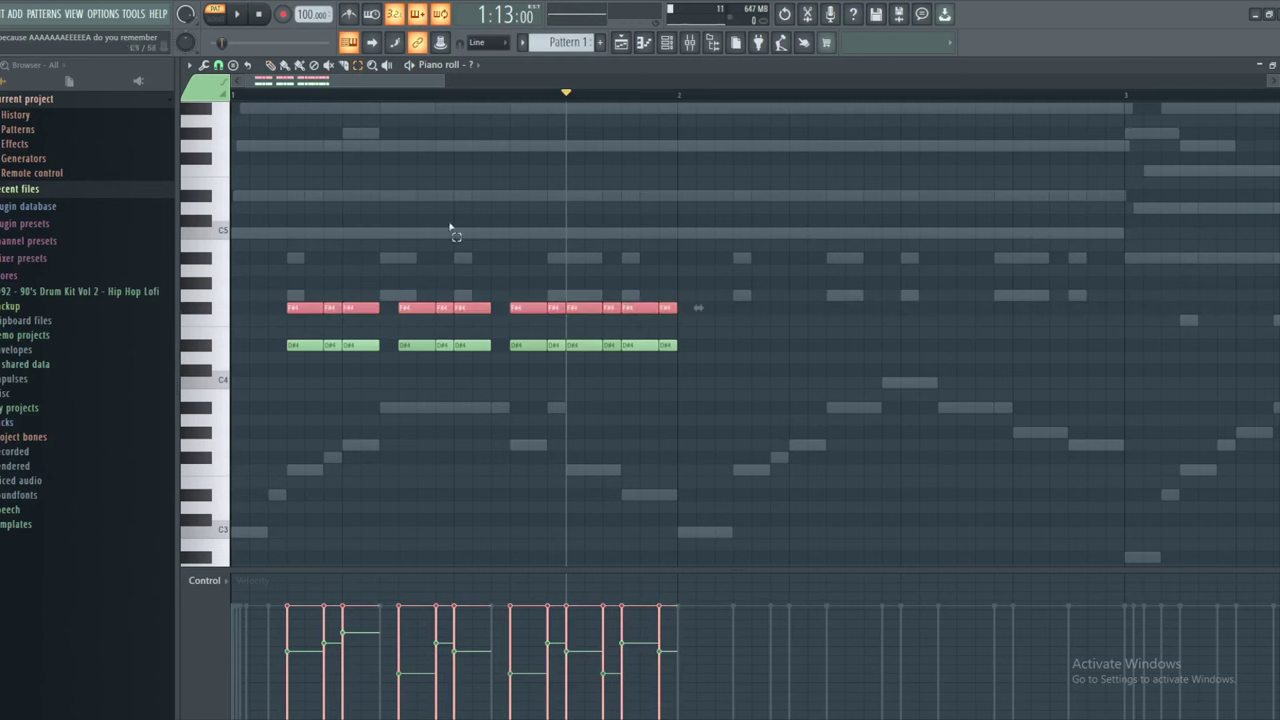
pyautogui.moveTo(291, 307)
pyautogui.mouseDown()
pyautogui.moveTo(812, 370)
pyautogui.moveTo(718, 340)
pyautogui.moveTo(735, 342)
pyautogui.moveTo(336, 134)
pyautogui.mouseUp()
pyautogui.click(236, 95)
pyautogui.hotkey('ctrl', 'd')
# Switch to Paint and replace the note text with "here's a good volume groove"
pyautogui.hotkey('alt', 'Tab')
pyautogui.write('her')
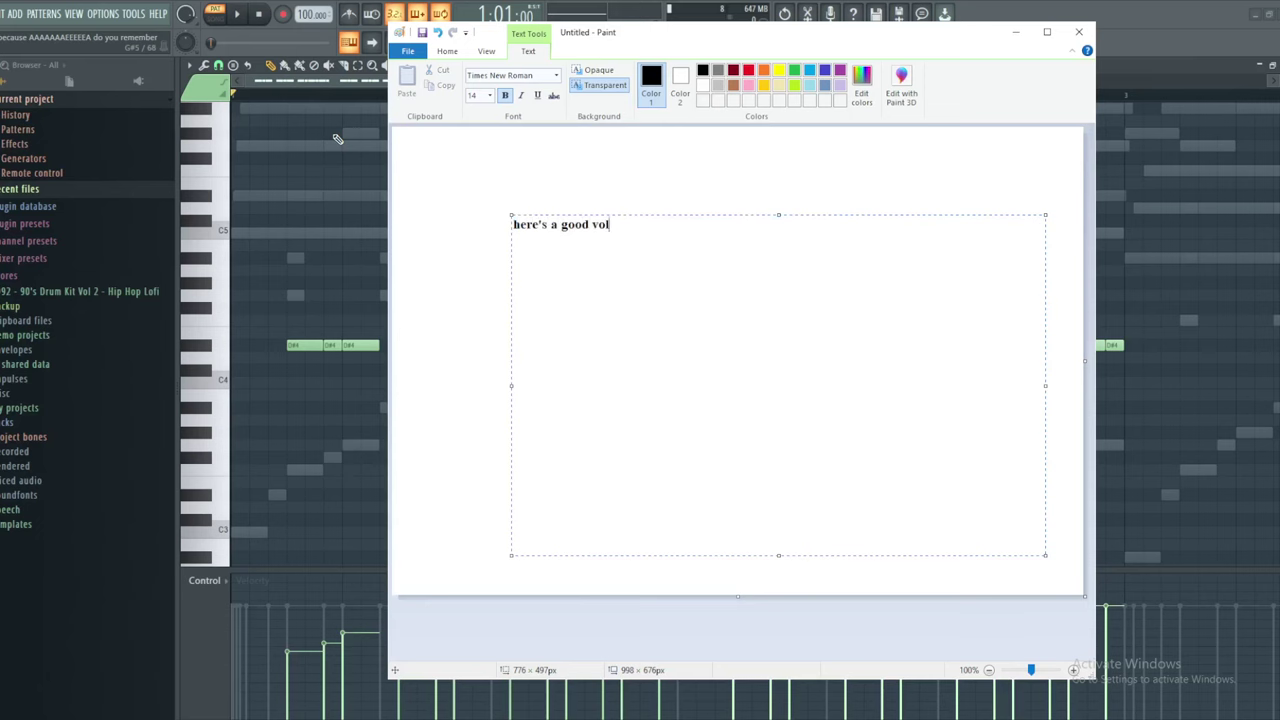
pyautogui.write('ve')
# Switch to FL Studio and play the bar 1 D#4 part with varied velocities
pyautogui.hotkey('alt', 'Tab')
pyautogui.press('space')
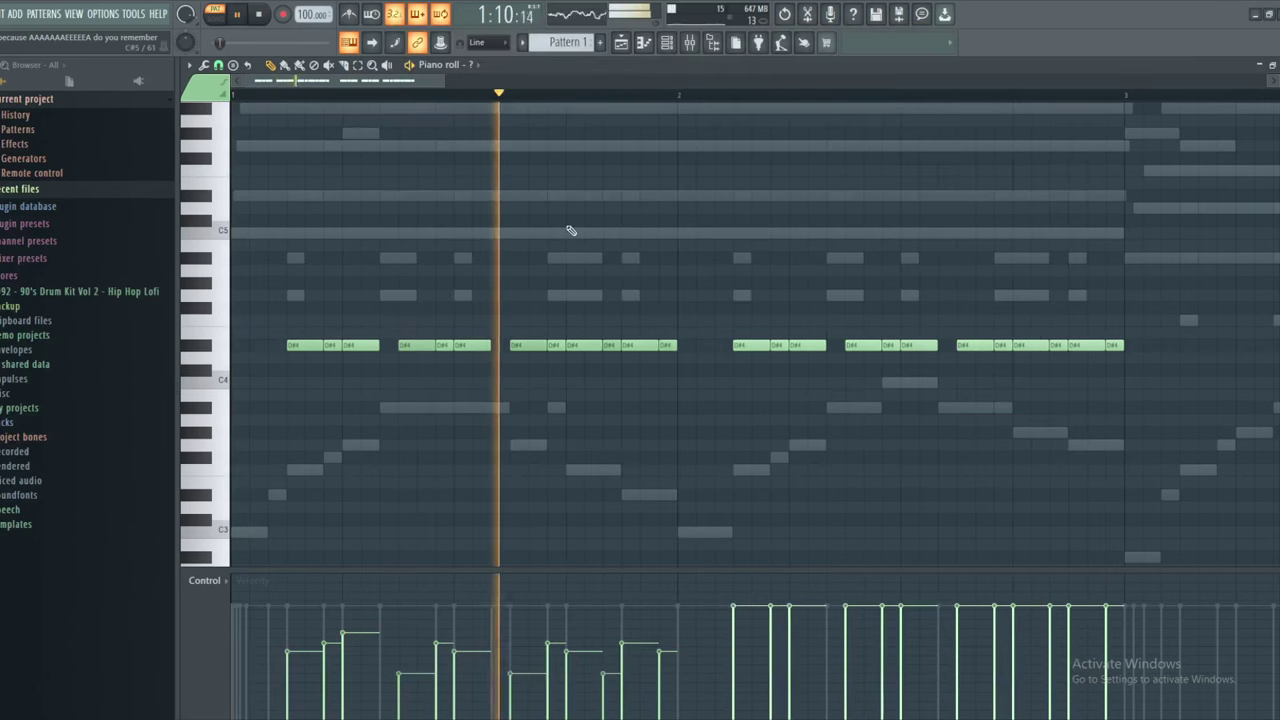
pyautogui.press('space')
# Switch to Paint and replace the note text with "vs a not as good volume groove"
pyautogui.hotkey('alt', 'Tab')
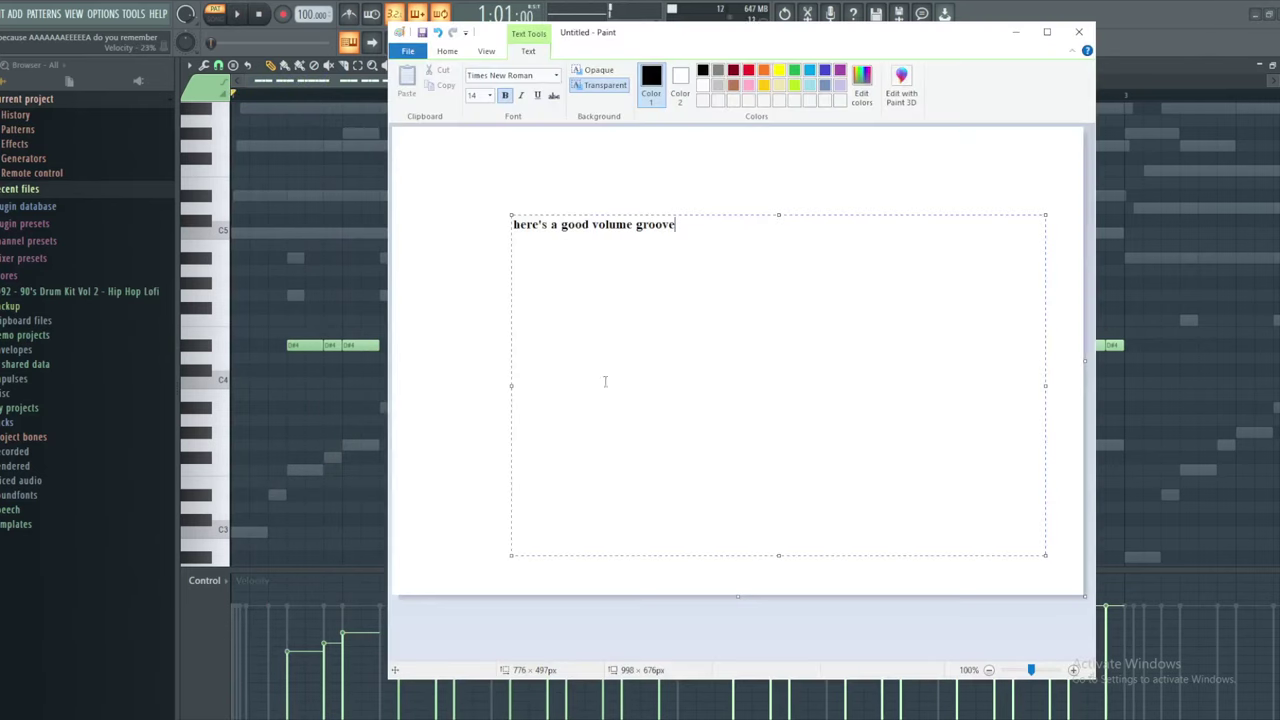
pyautogui.hotkey('ctrl', 'a')
pyautogui.write('vs')
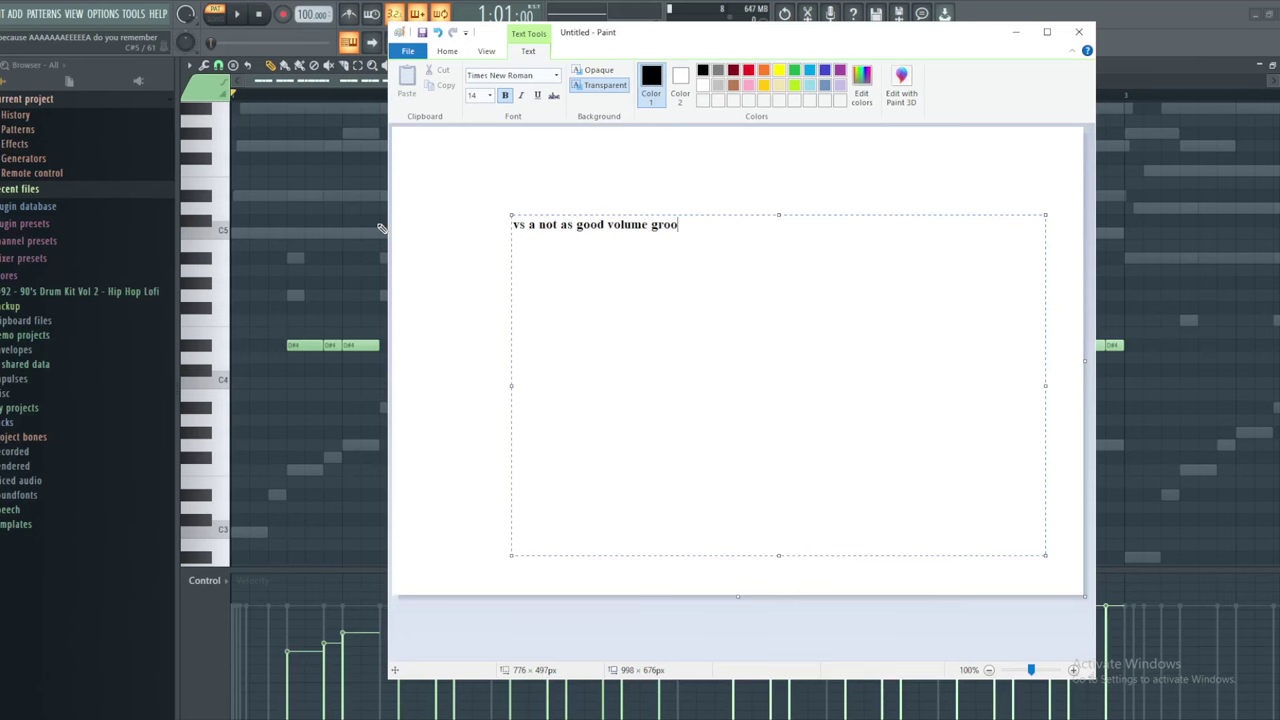
# Switch to FL Studio and play the bar 2 D#4 part with uniform velocities
pyautogui.hotkey('alt', 'Tab')
pyautogui.press('space')
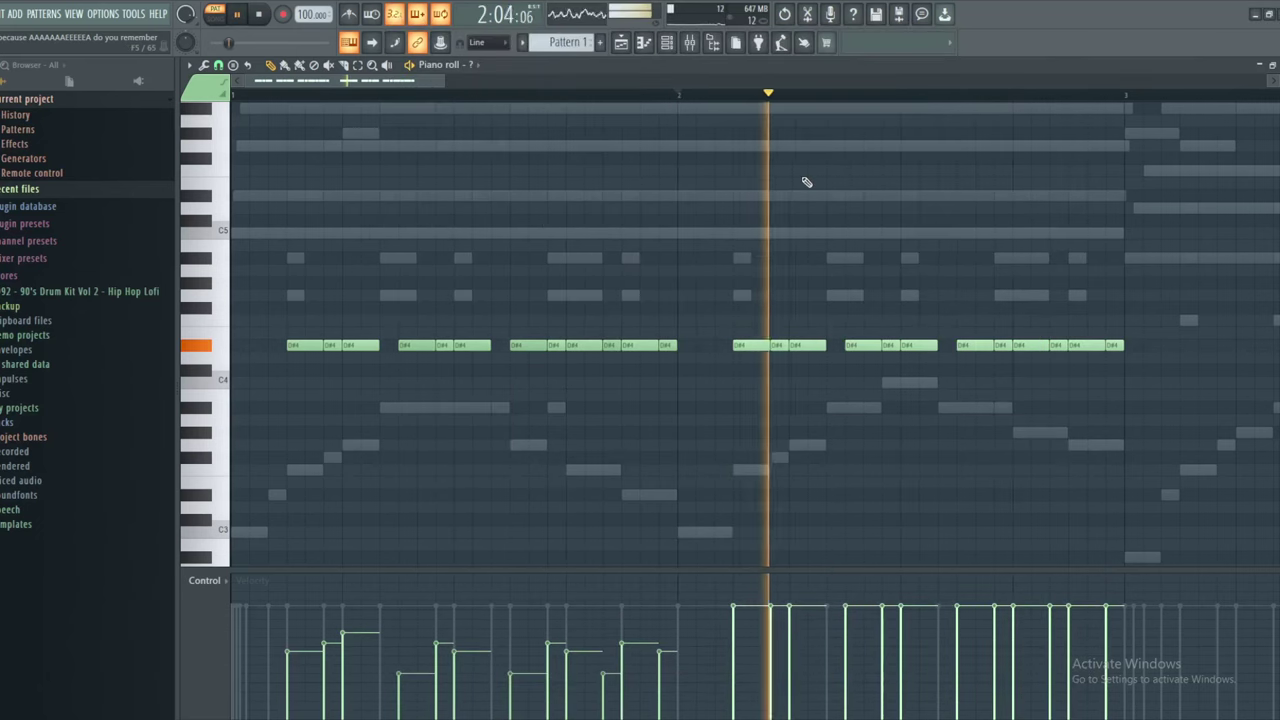
pyautogui.press('space')
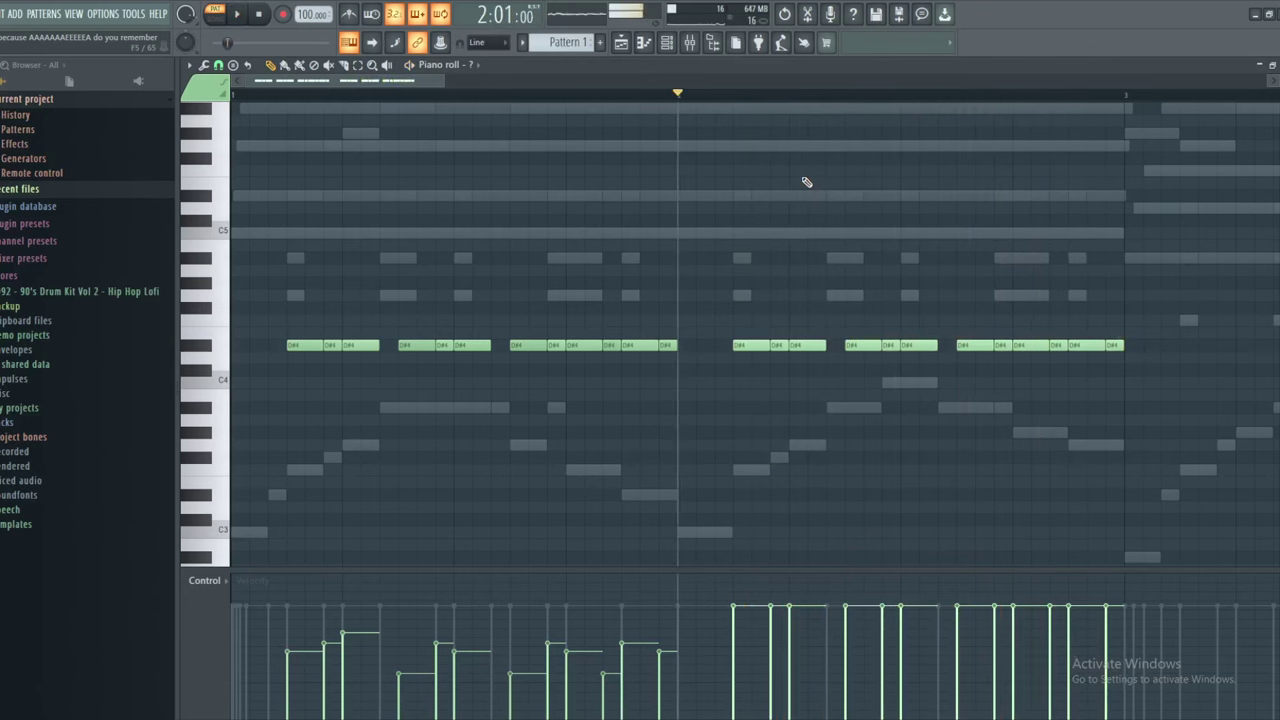
# Switch to Paint and replace the note text with "its something that you just kidna pick up when making music lmao"
pyautogui.hotkey('alt', 'Tab')
pyautogui.hotkey('ctrl', 'a')
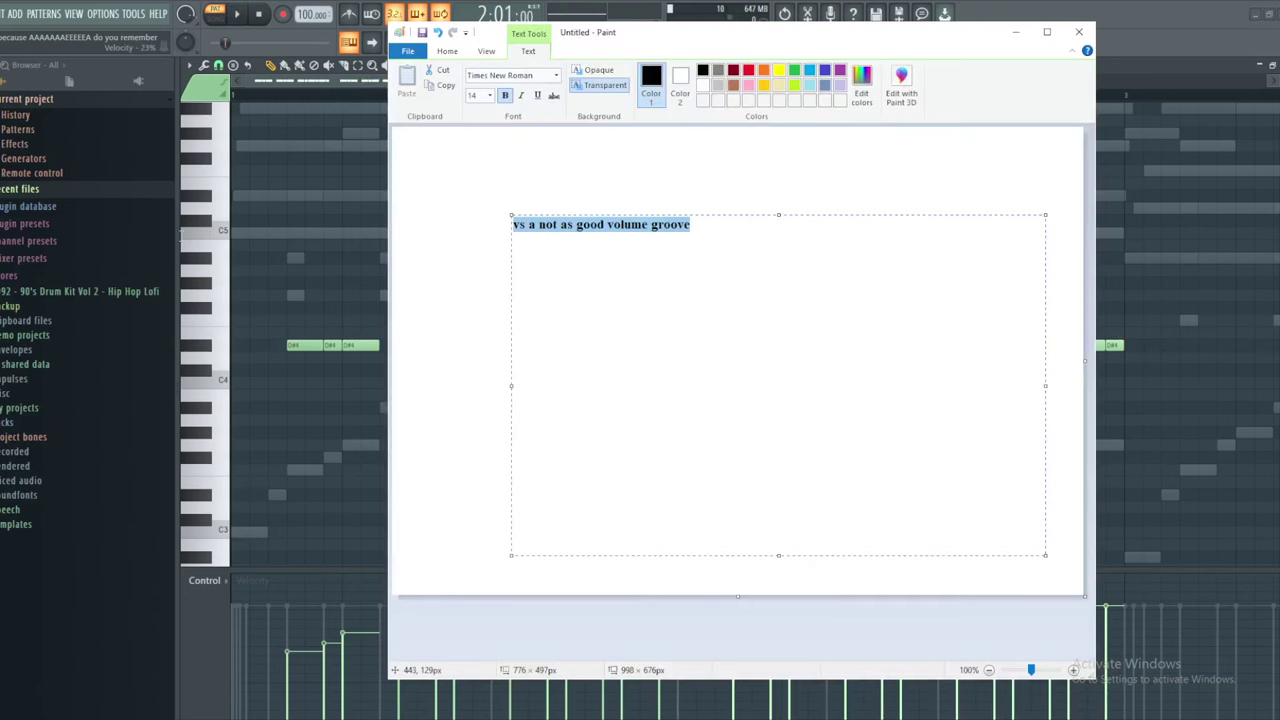
pyautogui.write('its something that yo')
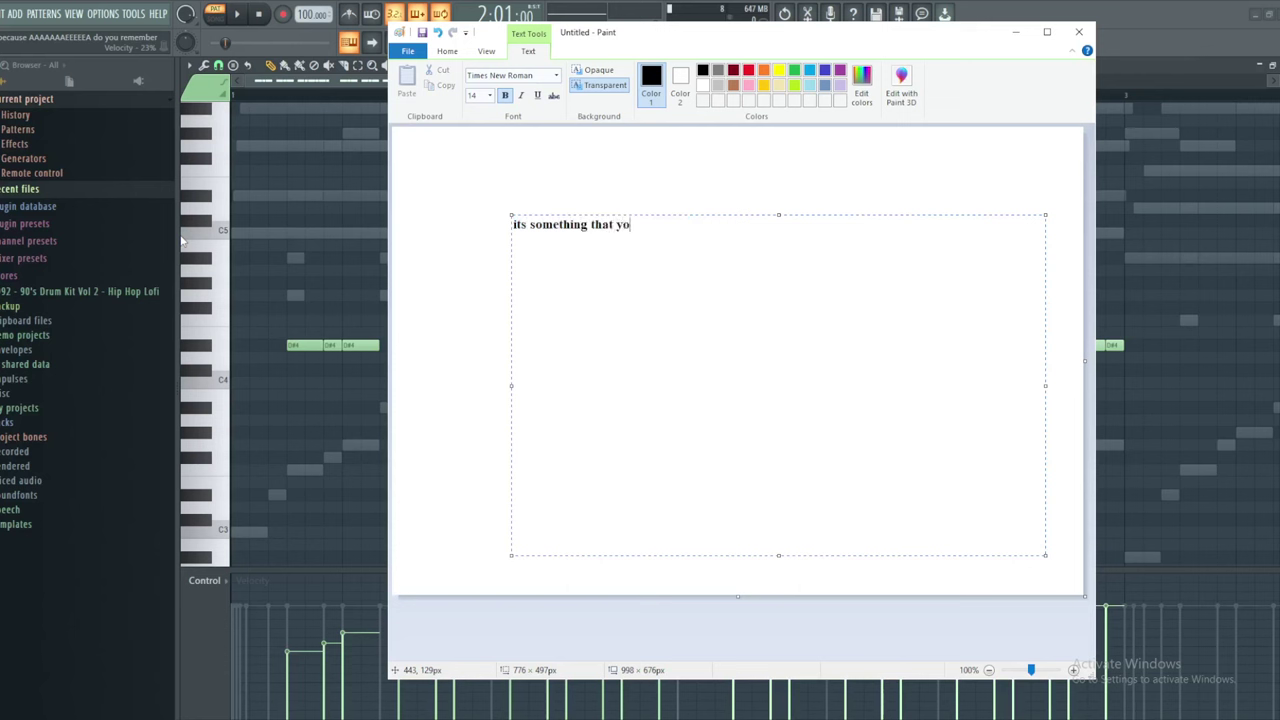
pyautogui.write('u just kidna pick up when making music lmao')
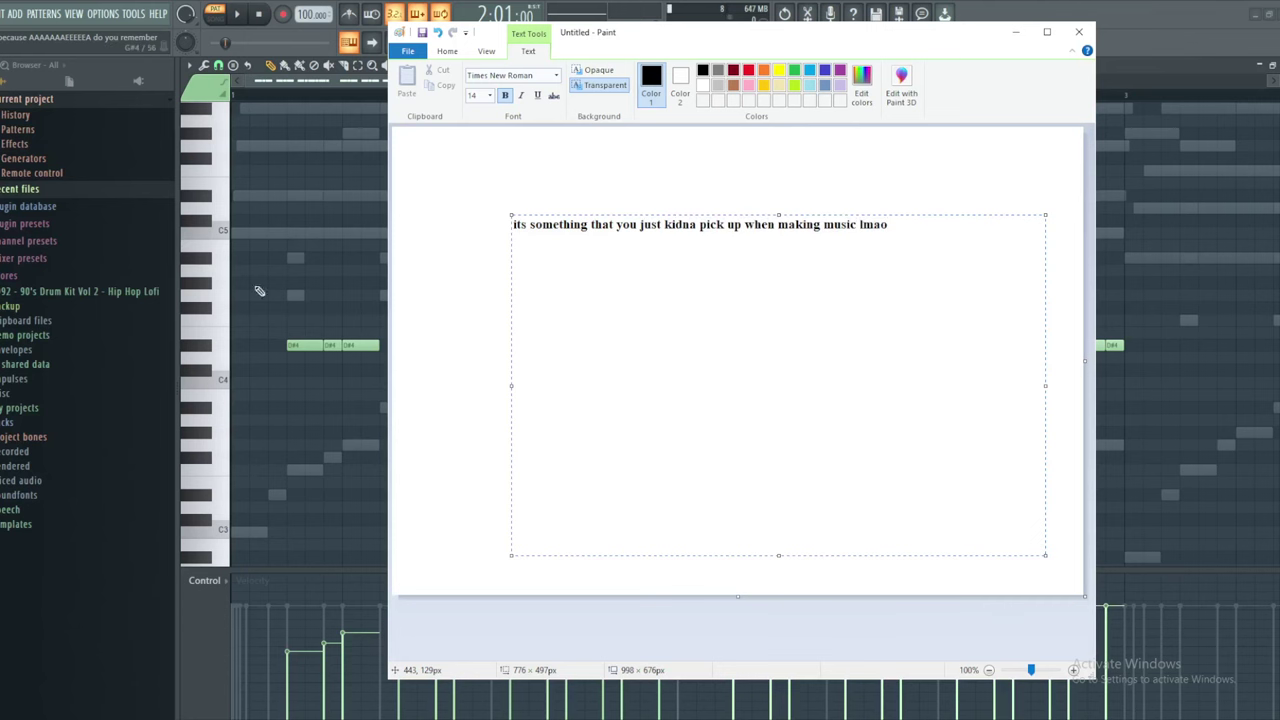
# Switch to FL Studio and delete the uniform-velocity D#4 notes in bar 2
pyautogui.click(260, 290)
pyautogui.click(358, 66)
pyautogui.moveTo(720, 252)
pyautogui.mouseDown()
pyautogui.moveTo(931, 405)
pyautogui.moveTo(1135, 435)
pyautogui.mouseUp()
pyautogui.press('Delete')
# Duplicate the varied-velocity D#4 part from bar 1 into bar 2
pyautogui.scroll(-2, 880, 431)
pyautogui.moveTo(783, 449); pyautogui.dragTo(231, 126)
pyautogui.click(275, 68)
pyautogui.scroll(-2, 474, 303)
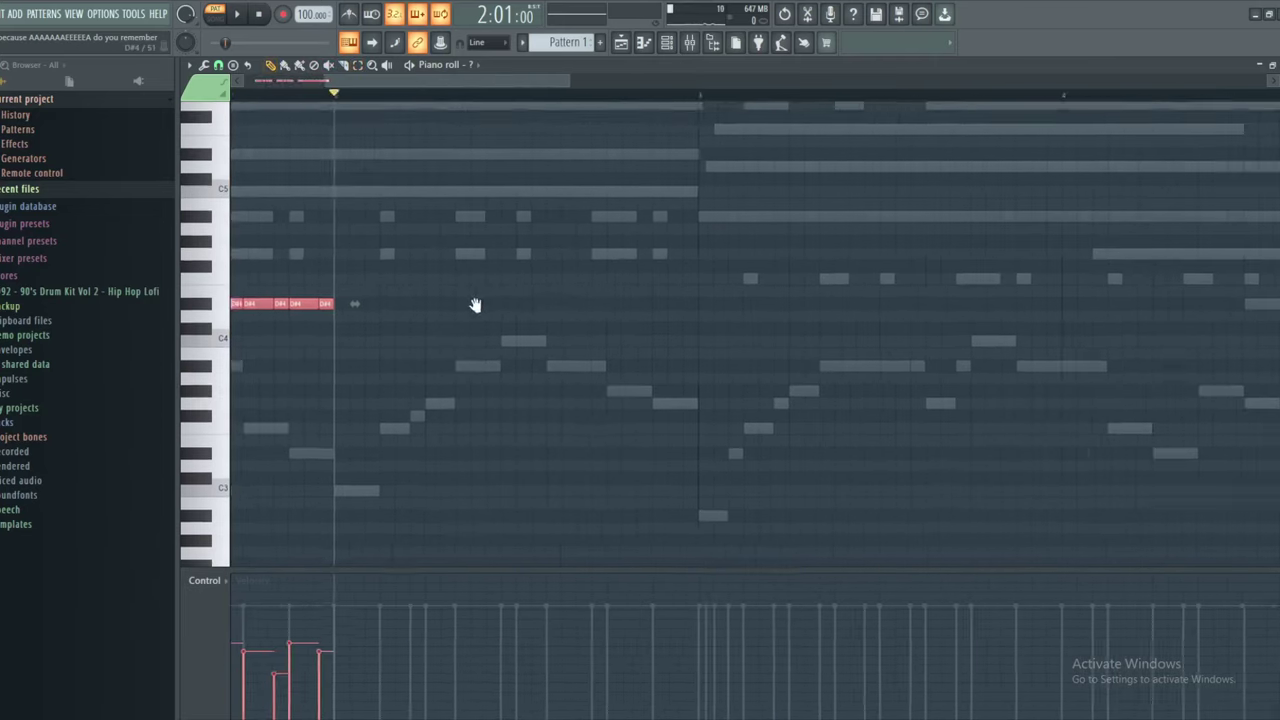
pyautogui.hotkey('ctrl', 'b')
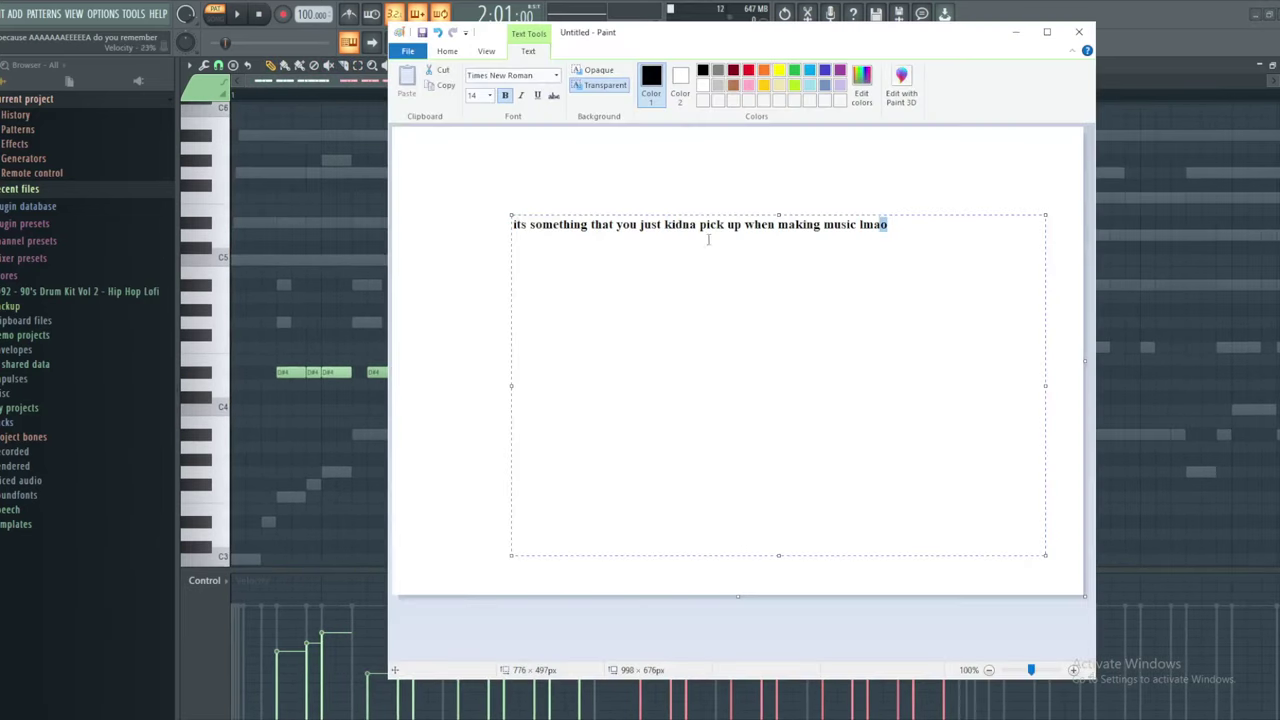
# Switch to Paint and replace the note text with "for hi-hats/cymbals i dont do the 1 and 3 same but 2 and 4 different thing, usually"
pyautogui.hotkey('ctrl', 'a')
pyautogui.write('for')
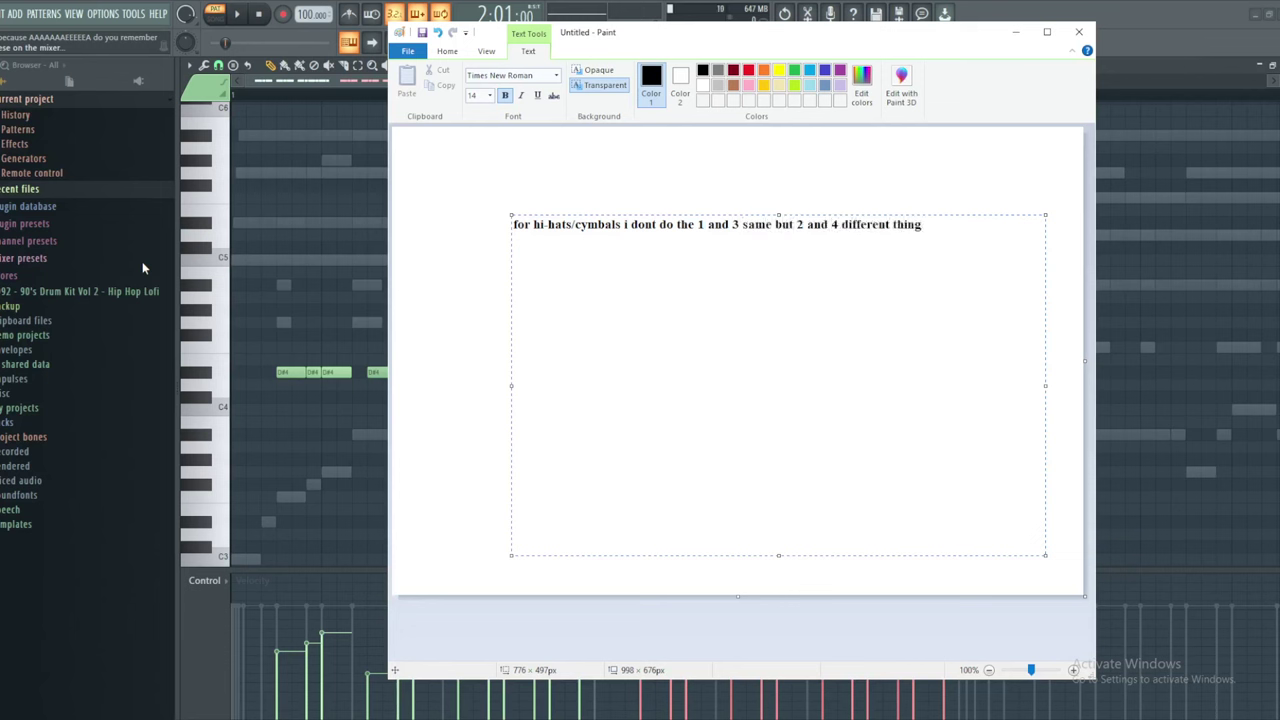
pyautogui.rightClick(697, 331)
pyautogui.click(822, 294)
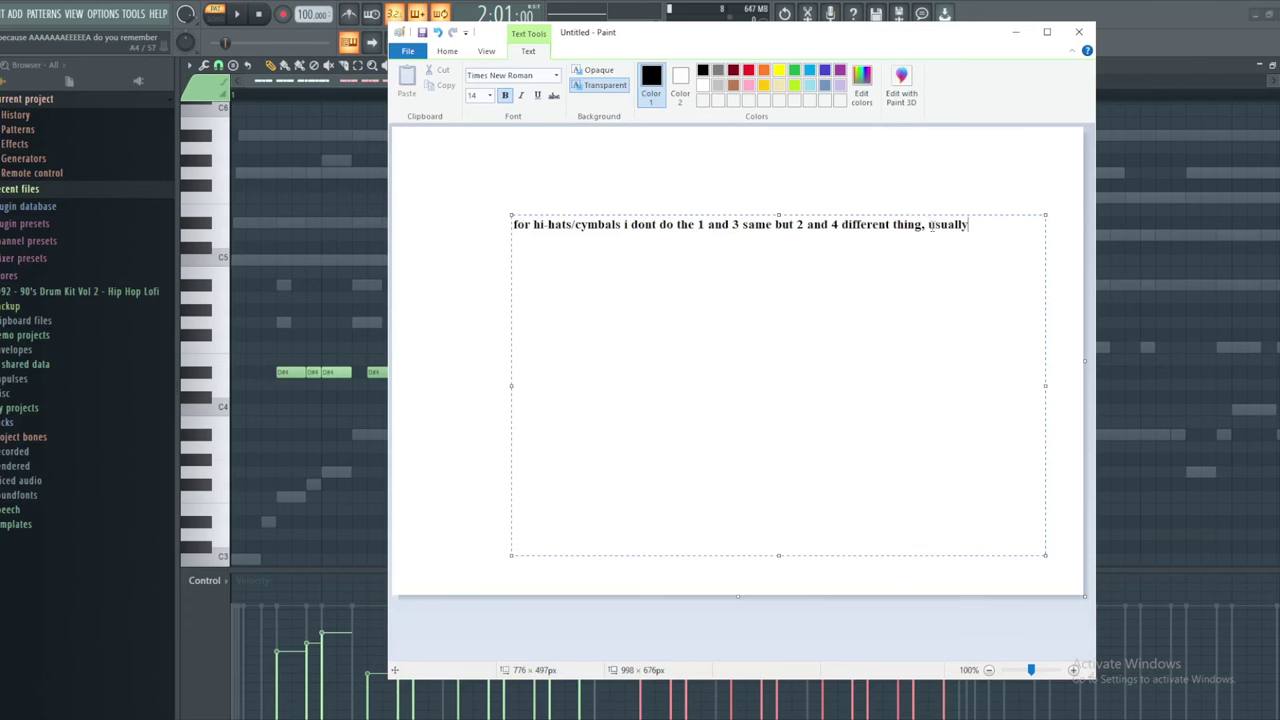
# Switch to FL Studio, duplicate the D#4 part of bars 1 and 2 into bars 3 and 4, and play it
pyautogui.click(304, 224)
pyautogui.press('space')
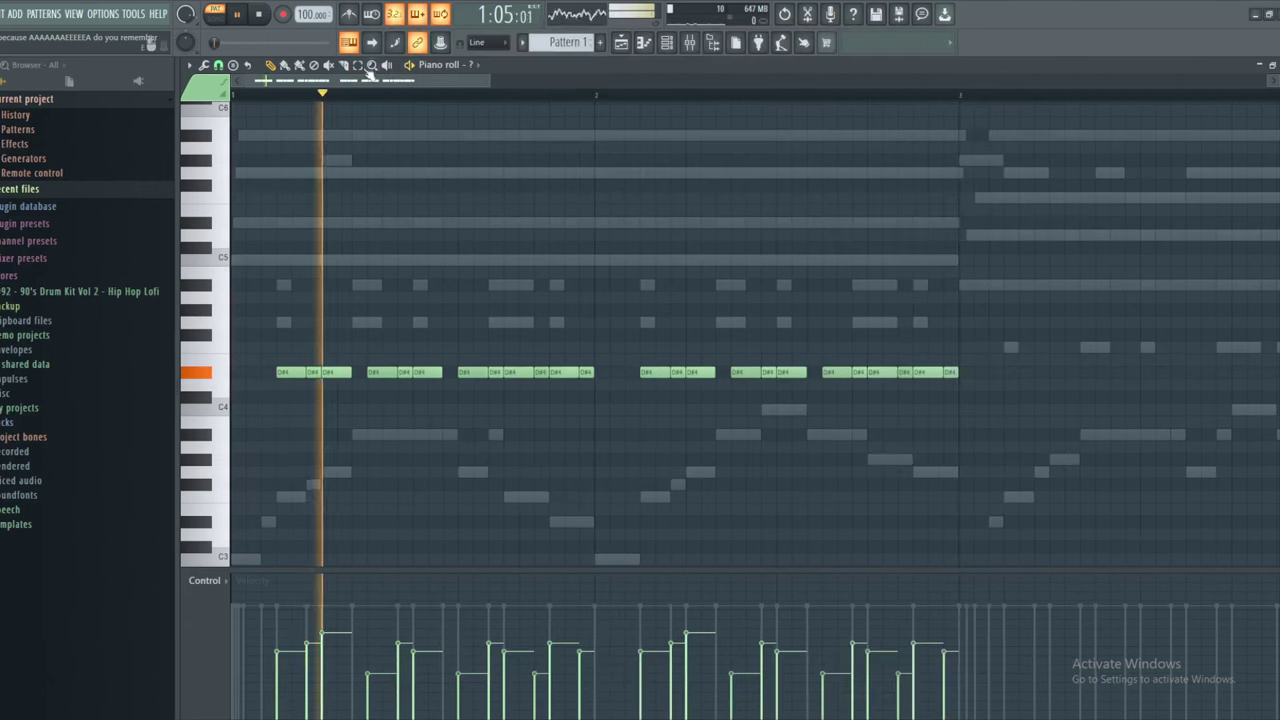
pyautogui.scroll(-2, 748, 380)
pyautogui.moveTo(950, 391); pyautogui.dragTo(276, 176)
pyautogui.moveTo(812, 430); pyautogui.dragTo(660, 398)
pyautogui.hotkey('ctrl', 'b')
pyautogui.scroll(-2, 664, 399)
pyautogui.keyDown('ctrl'); pyautogui.click(560, 240); pyautogui.keyUp('ctrl')
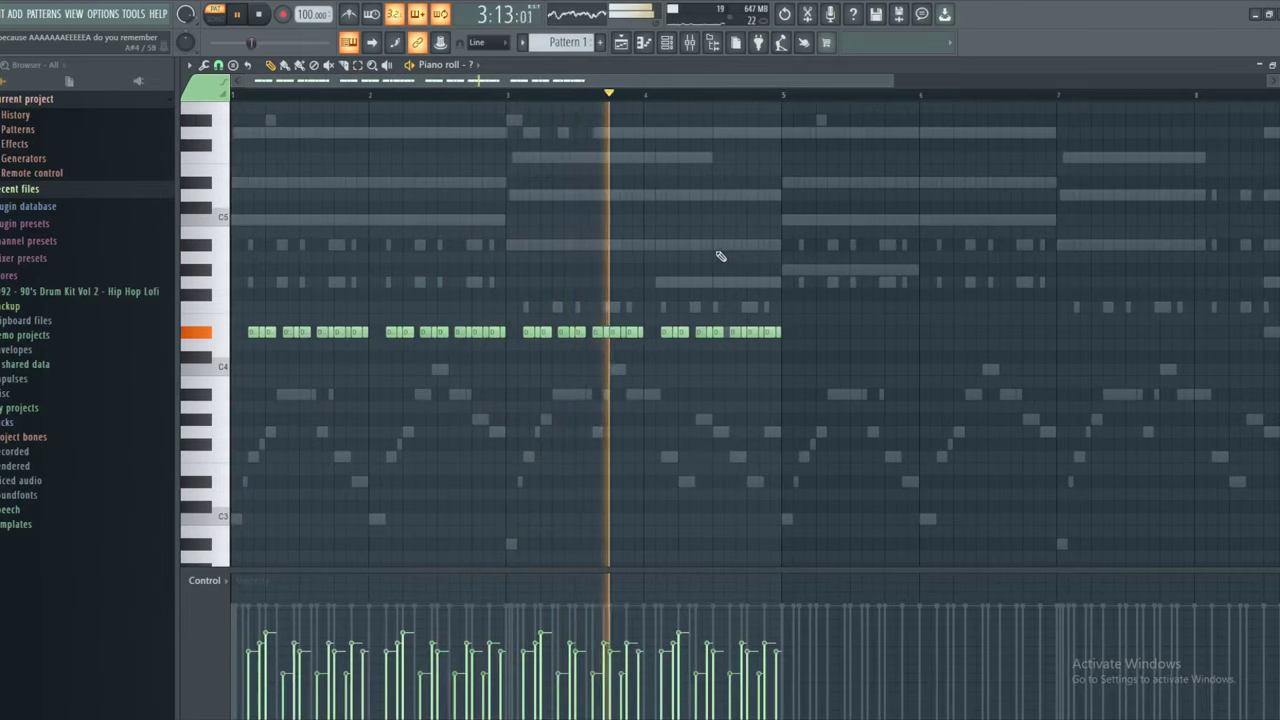
pyautogui.scroll(3, 770, 268)
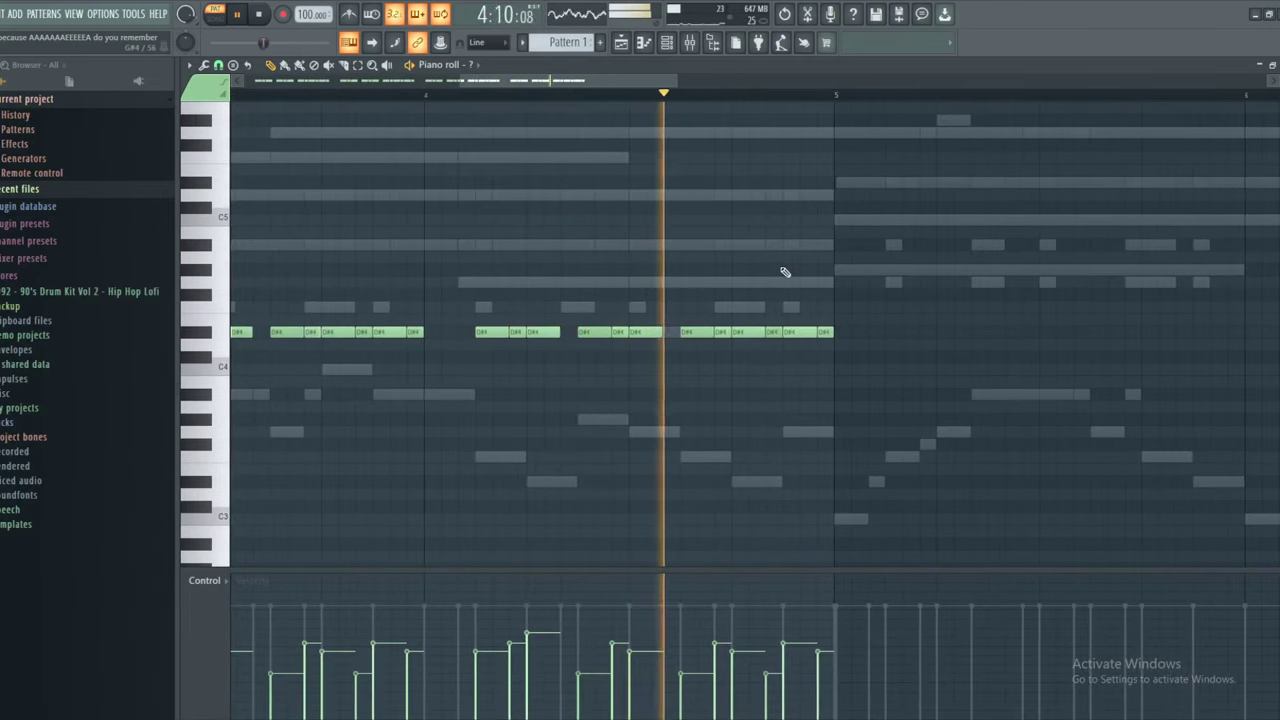
pyautogui.press('space')
# Switch to Paint and replace the note text with "but here it could be cool with the piano in the background"
pyautogui.hotkey('alt', 'Tab')
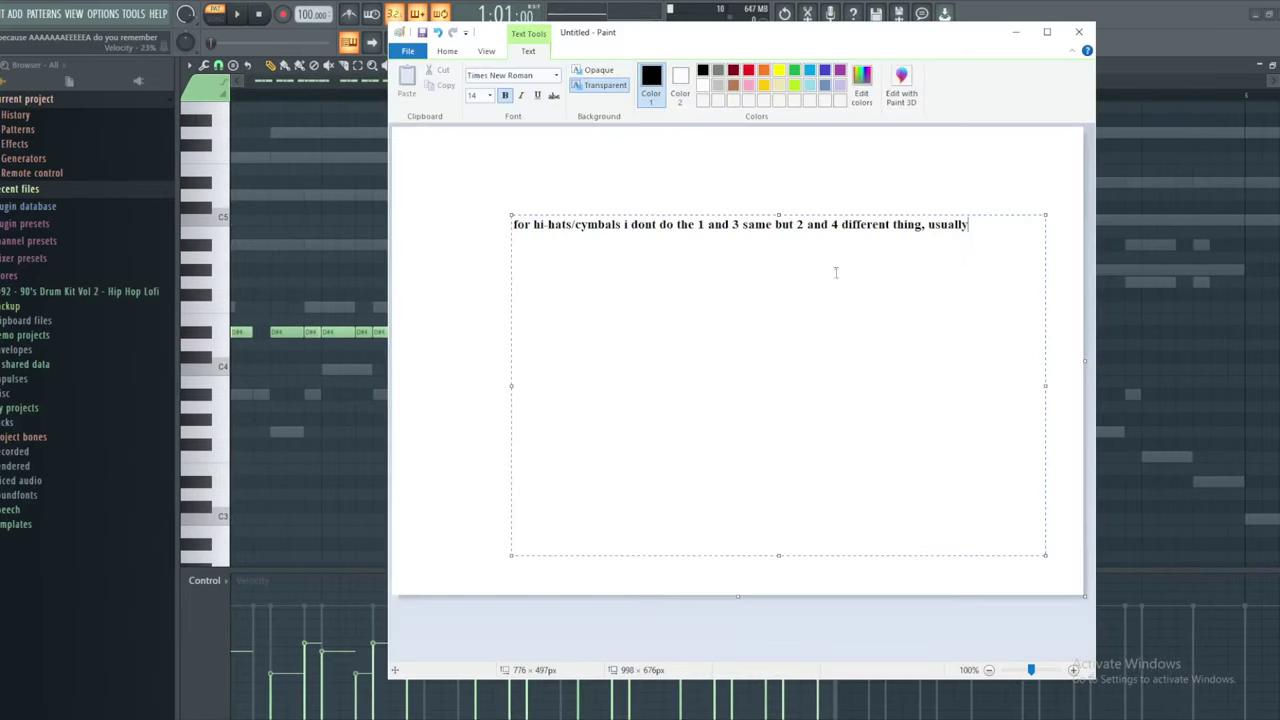
pyautogui.hotkey('ctrl', 'a')
pyautogui.write('but')
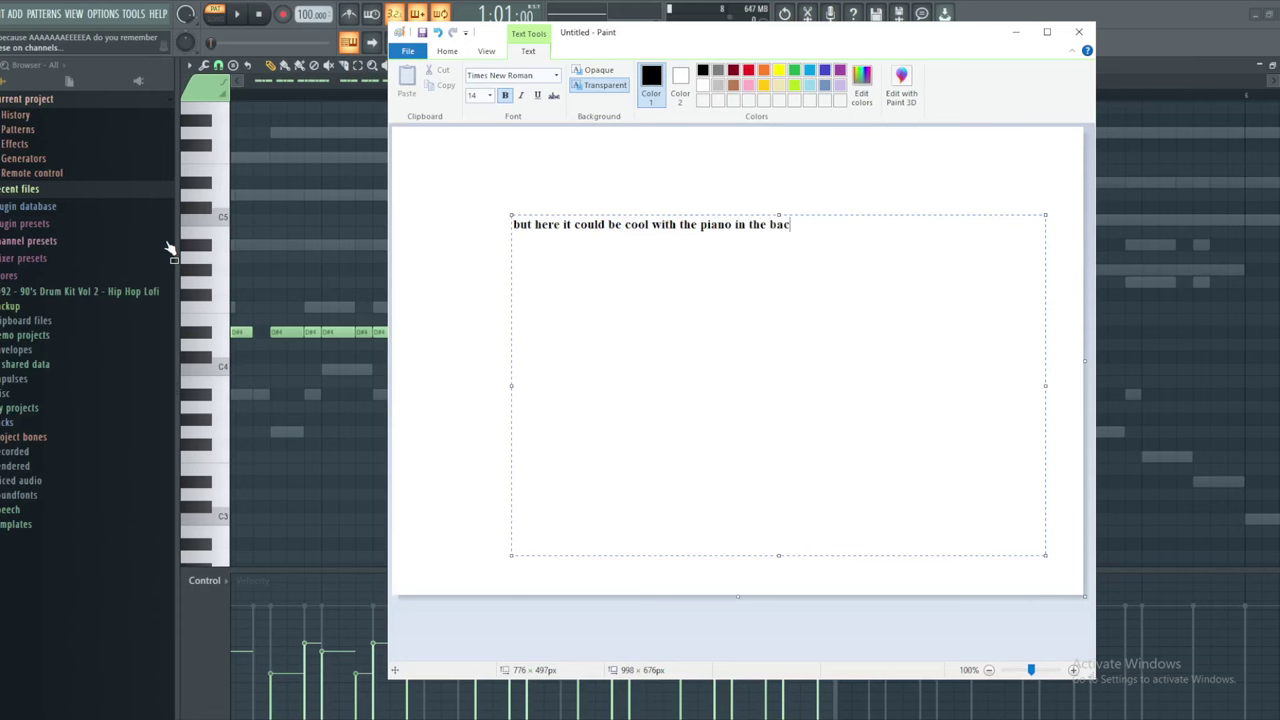
# Switch to FL Studio and play the D#4 part from bar 3 against the background piano
pyautogui.hotkey('alt', 'Tab')
pyautogui.press('space')
pyautogui.scroll(-4, 706, 223)
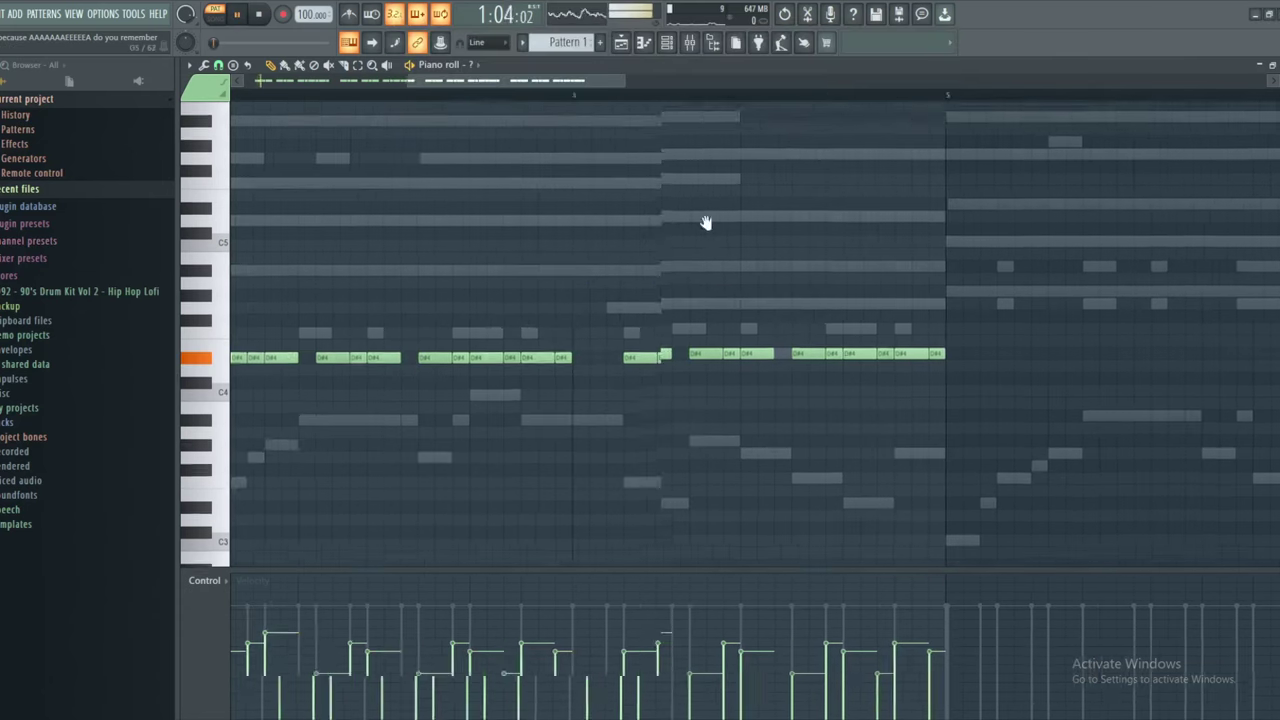
pyautogui.click(384, 95)
pyautogui.scroll(3, 619, 263)
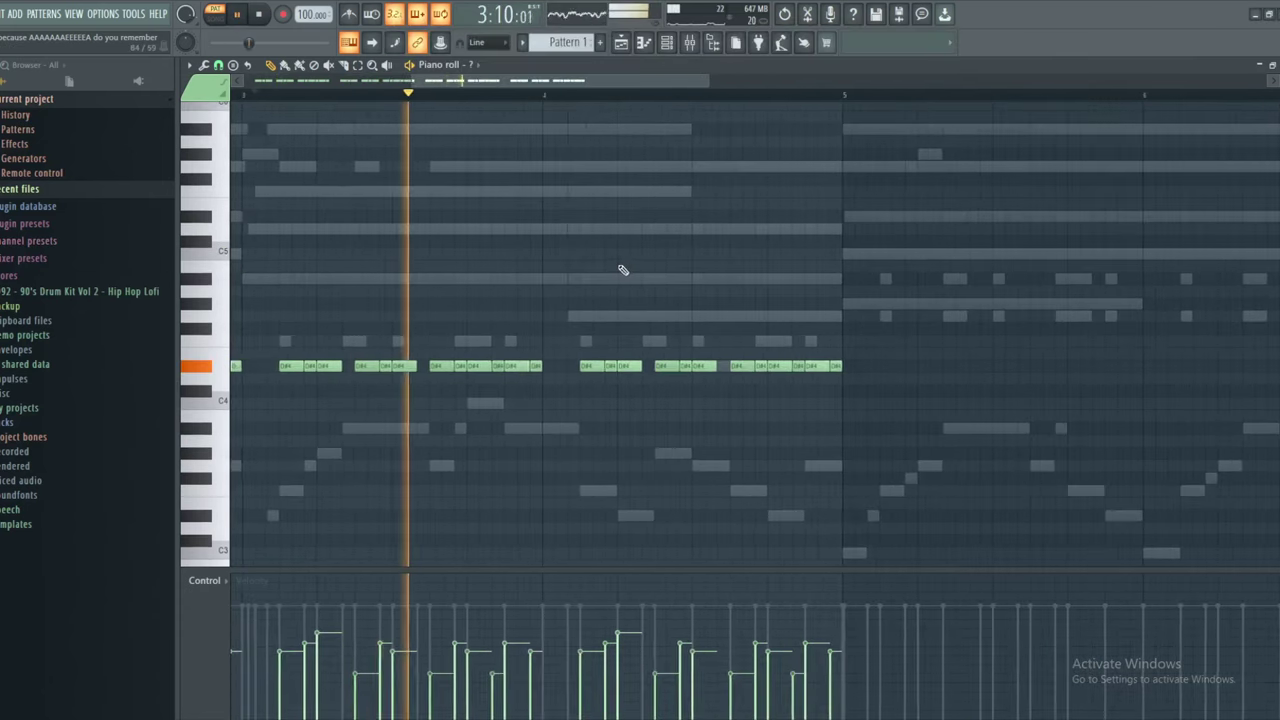
pyautogui.scroll(2, 620, 268)
pyautogui.moveTo(615, 234); pyautogui.dragTo(551, 263)
pyautogui.scroll(1, 562, 295)
pyautogui.scroll(-1, 565, 298)
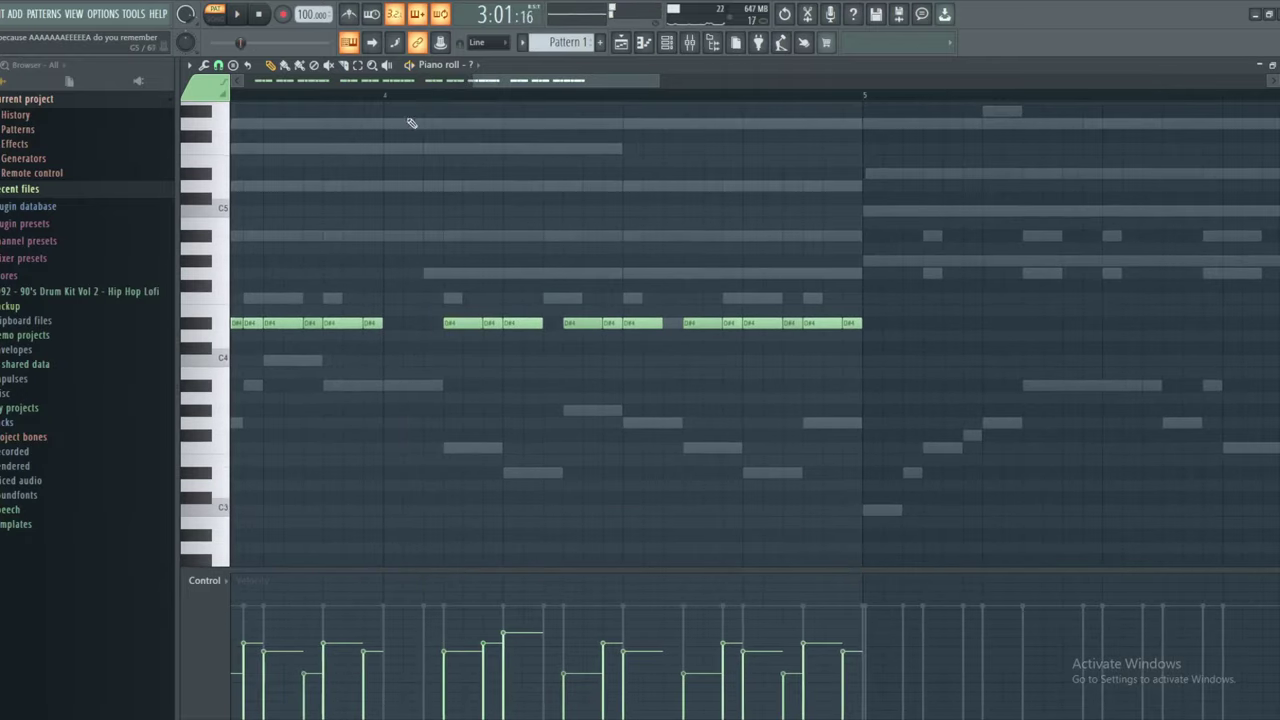
pyautogui.press('space')
# Move the first D#4 note of bar 4 earlier to line up with the ghost note starting above it, and play bar 4
pyautogui.keyDown('ctrl'); pyautogui.scroll(1, 443, 322); pyautogui.keyUp('ctrl')
pyautogui.moveTo(443, 322); pyautogui.dragTo(418, 322)
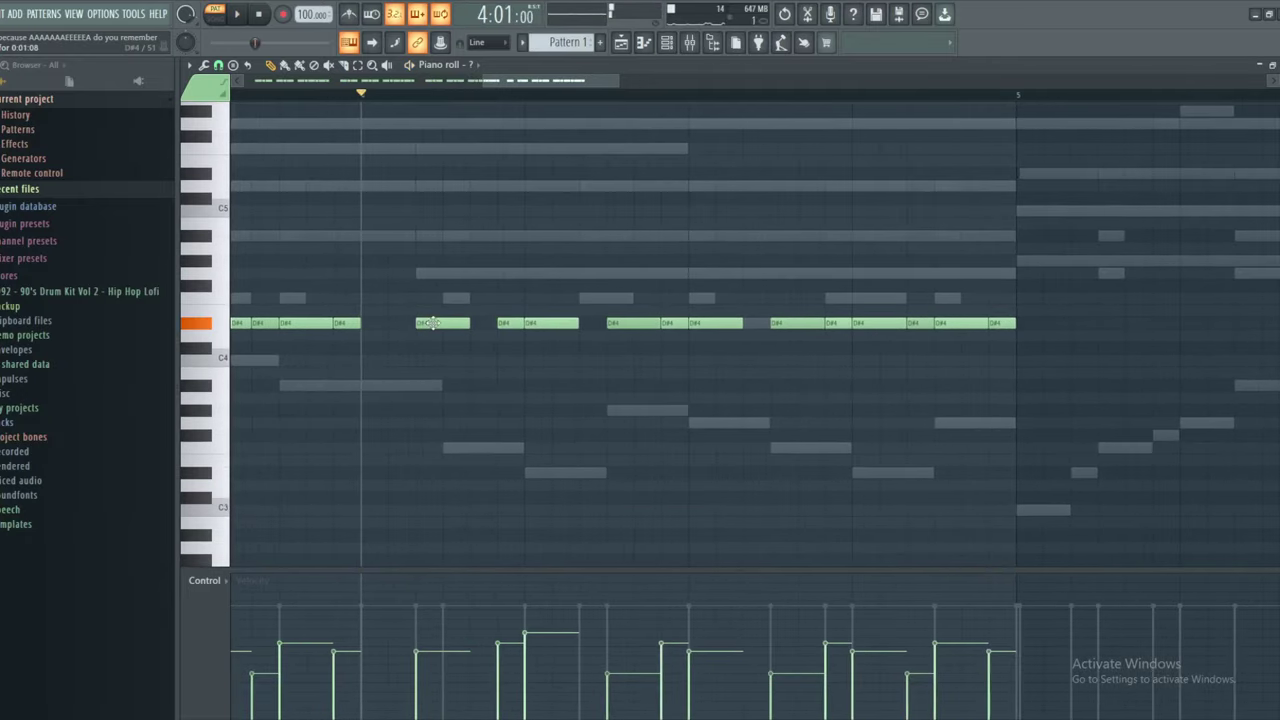
pyautogui.press('space')
pyautogui.press('space')
pyautogui.press('space')
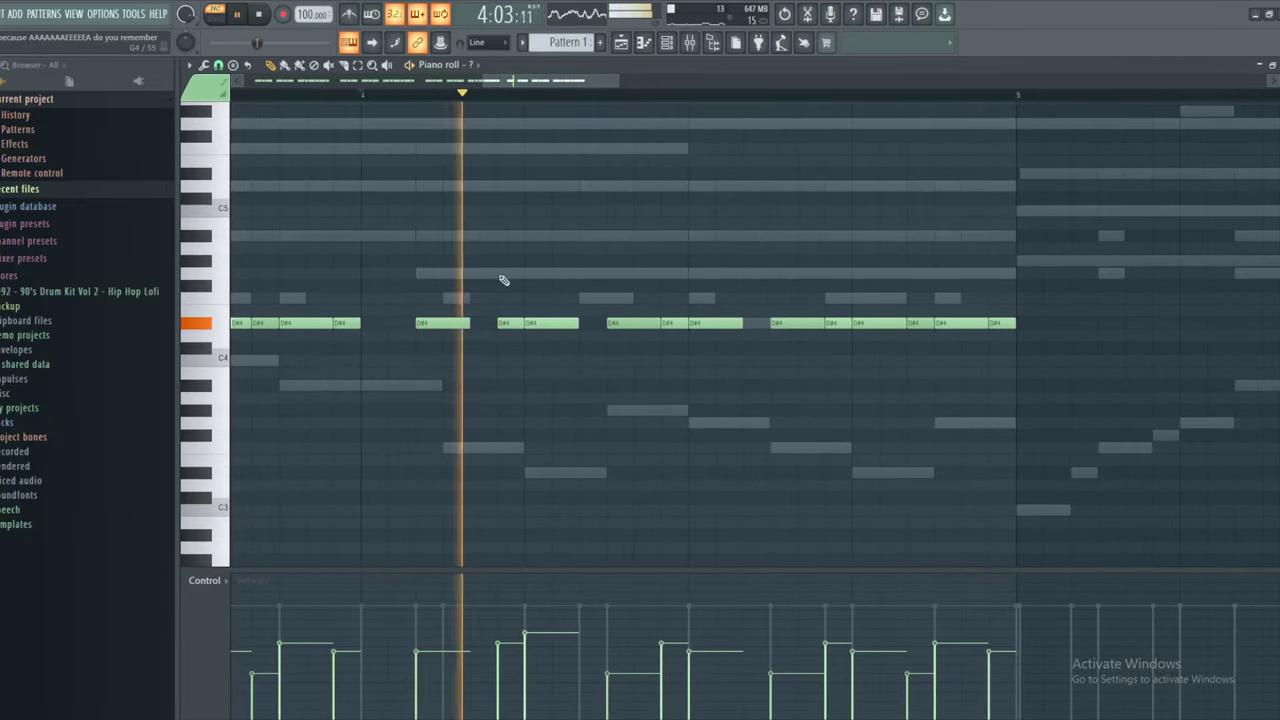
pyautogui.press('space')
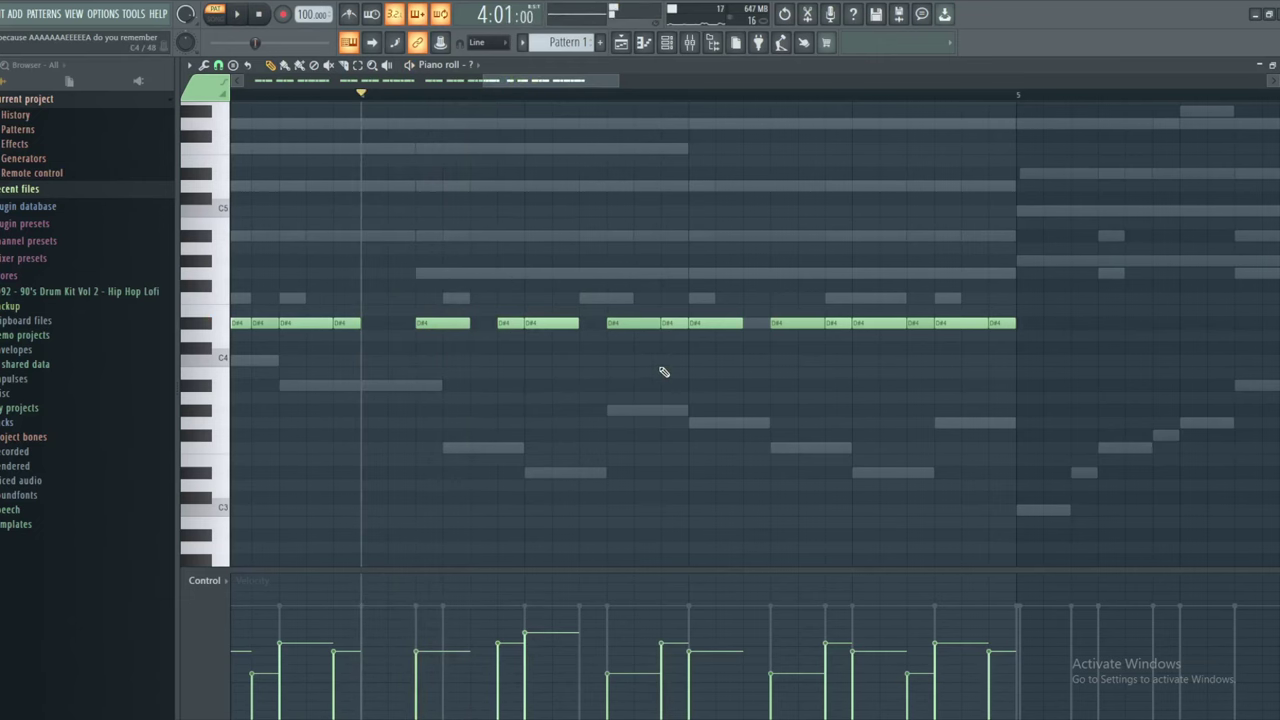
# Try shifting the D#4 note in the middle of bar 4 slightly later while replaying the bar
pyautogui.press('space')
pyautogui.moveTo(648, 368); pyautogui.dragTo(619, 363)
pyautogui.press('space')
pyautogui.press('space')
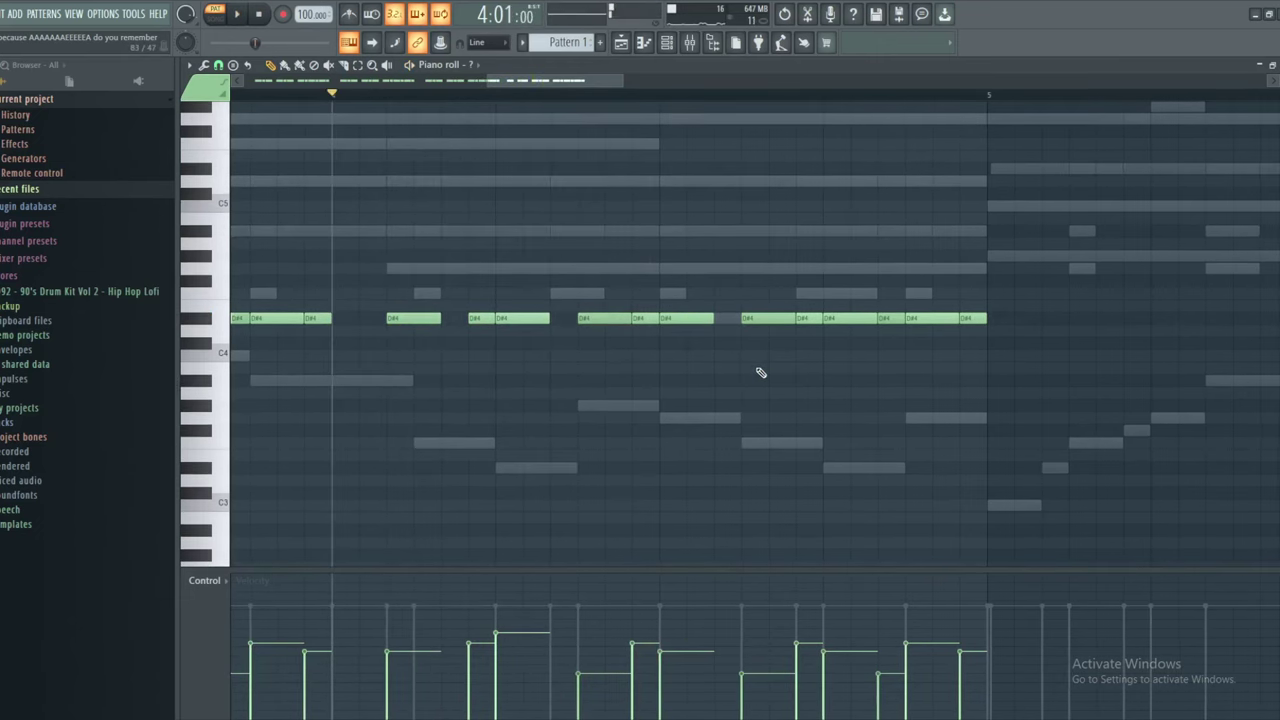
pyautogui.press('space')
pyautogui.press('space')
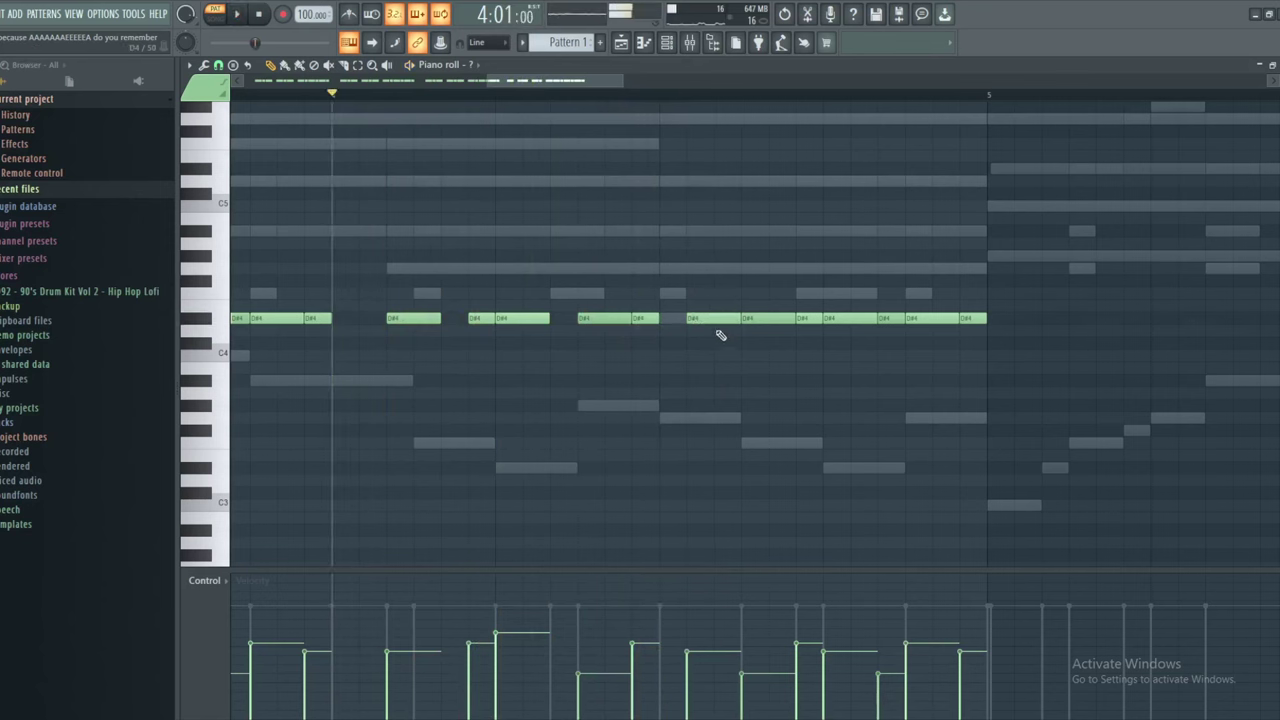
# Delete the D#4 note in the middle of bar 4 and replace the following one with an earlier, louder D#4 modelled on the bar's third note
pyautogui.rightClick(708, 320)
pyautogui.press('space')
pyautogui.click(416, 309)
pyautogui.rightClick(418, 308)
pyautogui.click(506, 321)
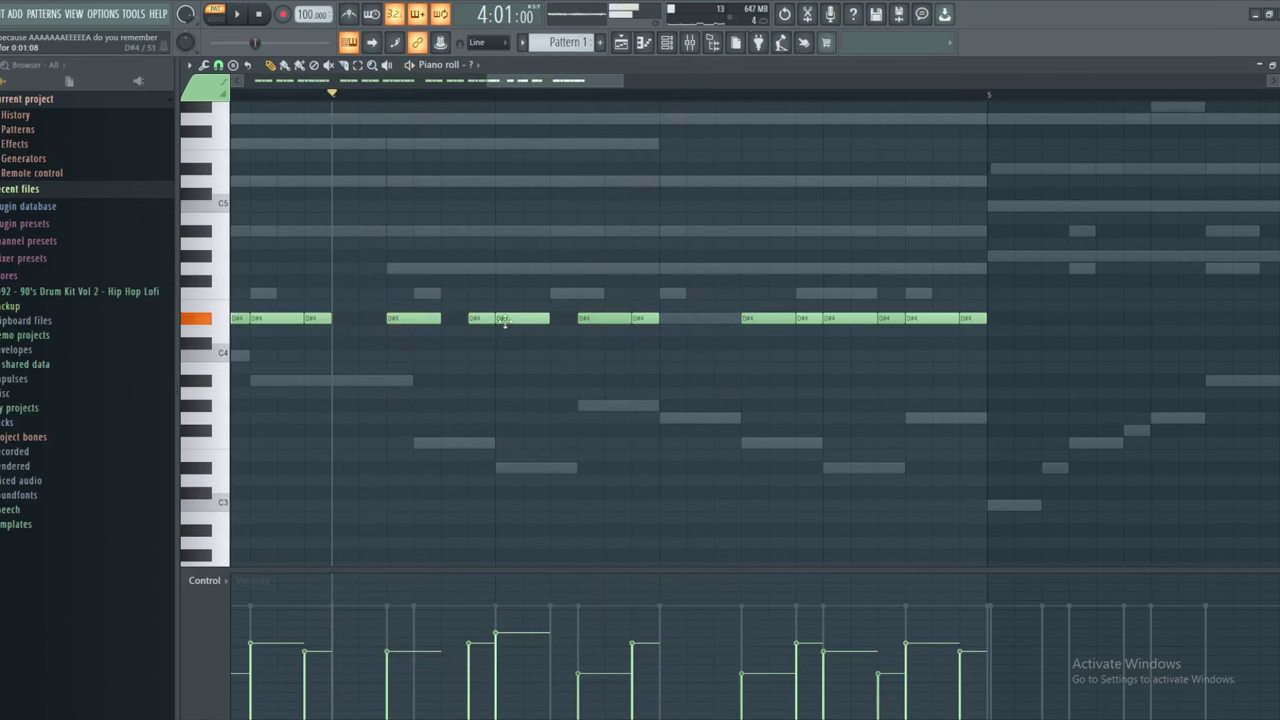
pyautogui.press('space')
pyautogui.click(716, 321)
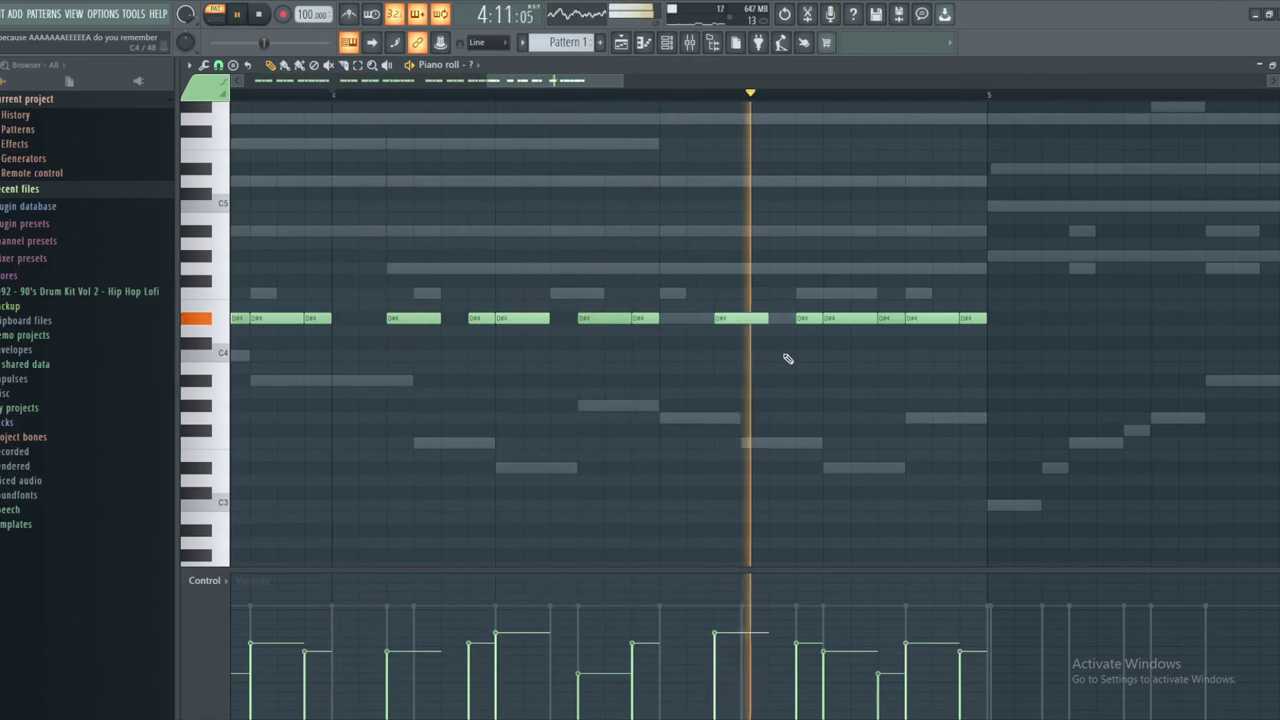
# Duplicate the whole four-bar D#4 part into bars 5 to 8
pyautogui.keyDown('ctrl'); pyautogui.scroll(-2, 788, 358); pyautogui.keyUp('ctrl')
pyautogui.keyDown('ctrl'); pyautogui.scroll(-3, 729, 366); pyautogui.keyUp('ctrl')
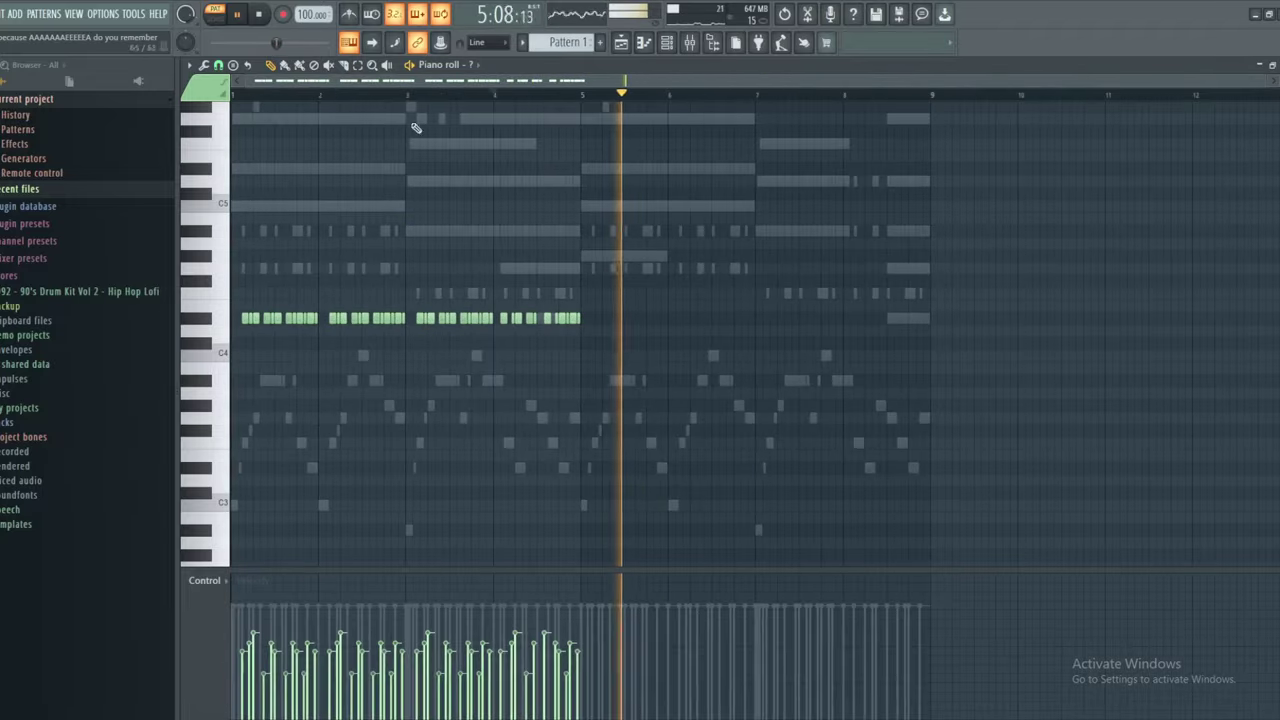
pyautogui.hotkey('ctrl', 'a')
pyautogui.click(271, 66)
pyautogui.moveTo(705, 281)
pyautogui.mouseDown()
pyautogui.moveTo(323, 277)
pyautogui.moveTo(672, 280)
pyautogui.mouseUp()
pyautogui.hotkey('ctrl', 'b')
pyautogui.keyDown('ctrl'); pyautogui.scroll(3, 405, 302); pyautogui.keyUp('ctrl')
pyautogui.moveTo(405, 302); pyautogui.dragTo(631, 237)
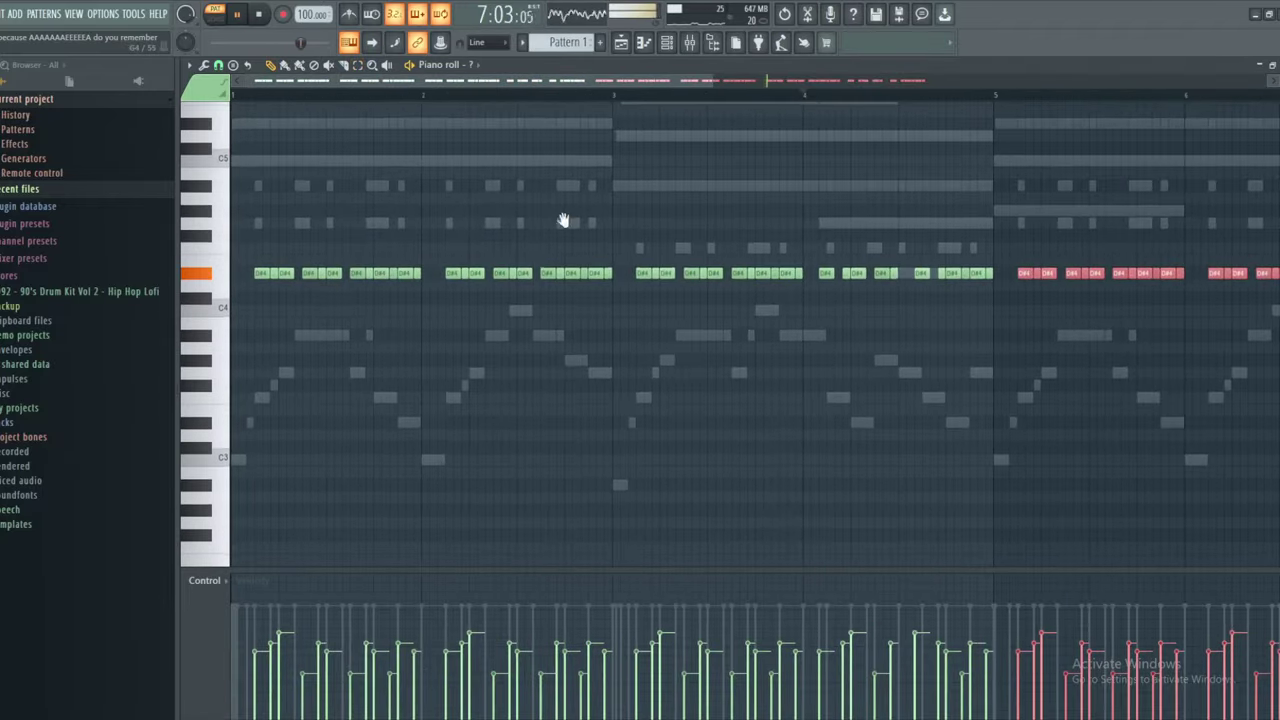
# Deselect the notes and play the eight-bar D#4 part with the piano
pyautogui.keyDown('ctrl'); pyautogui.scroll(-3, 522, 208); pyautogui.keyUp('ctrl')
pyautogui.hotkey('ctrl', 'd')
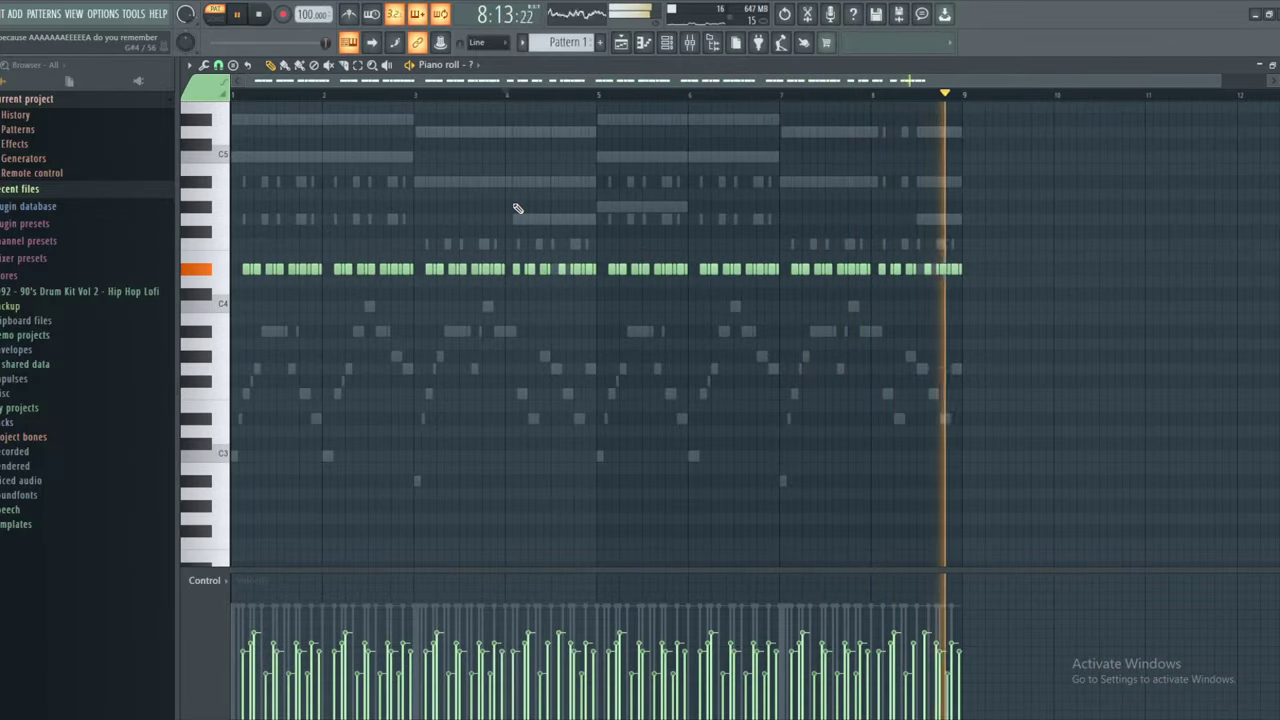
pyautogui.scroll(3, 586, 277)
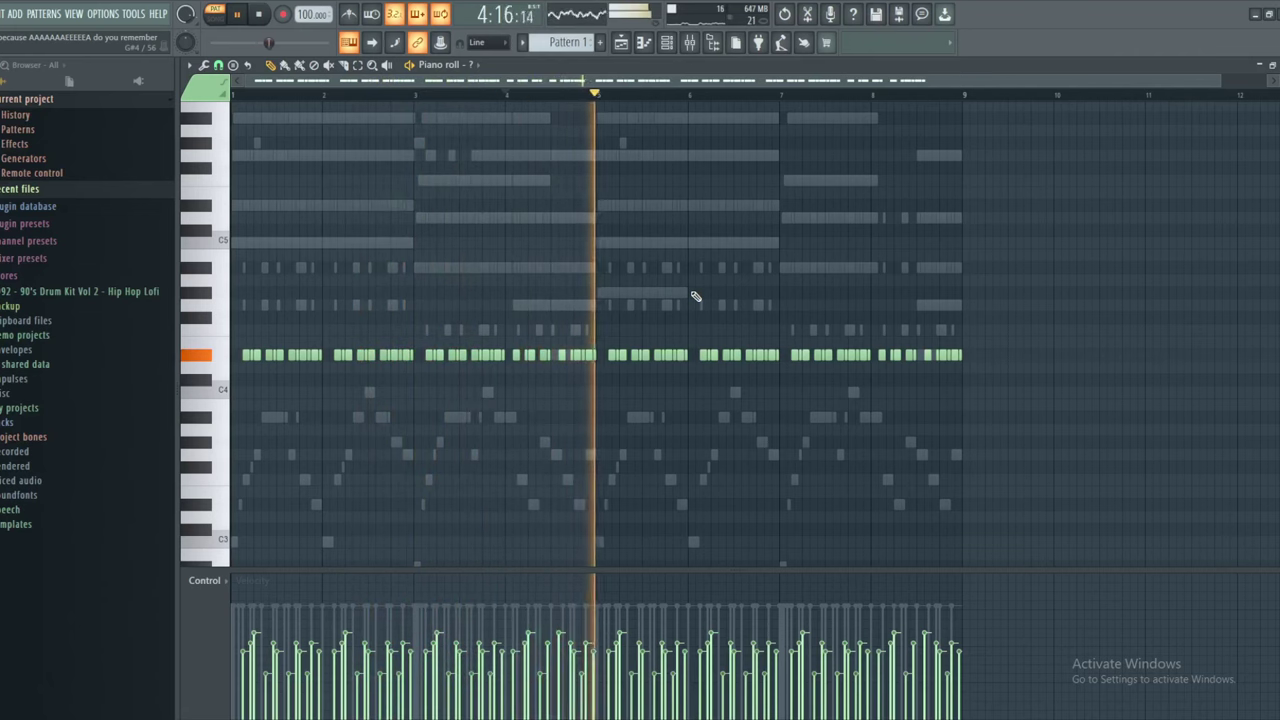
pyautogui.scroll(2, 632, 305)
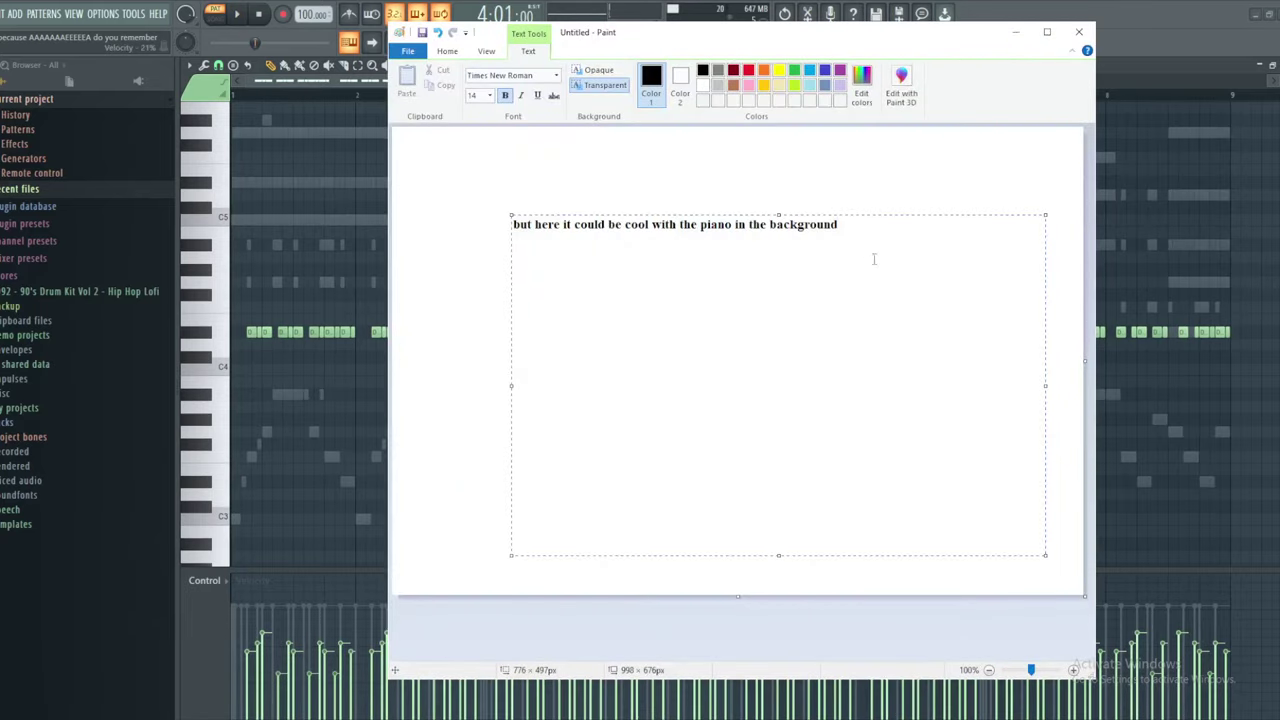
# Switch to Paint and replace the note with the lines "now here's a funny thing", "i dont make my drums realisitc" and "and ill show you hwy"
pyautogui.moveTo(873, 259); pyautogui.dragTo(311, 241)
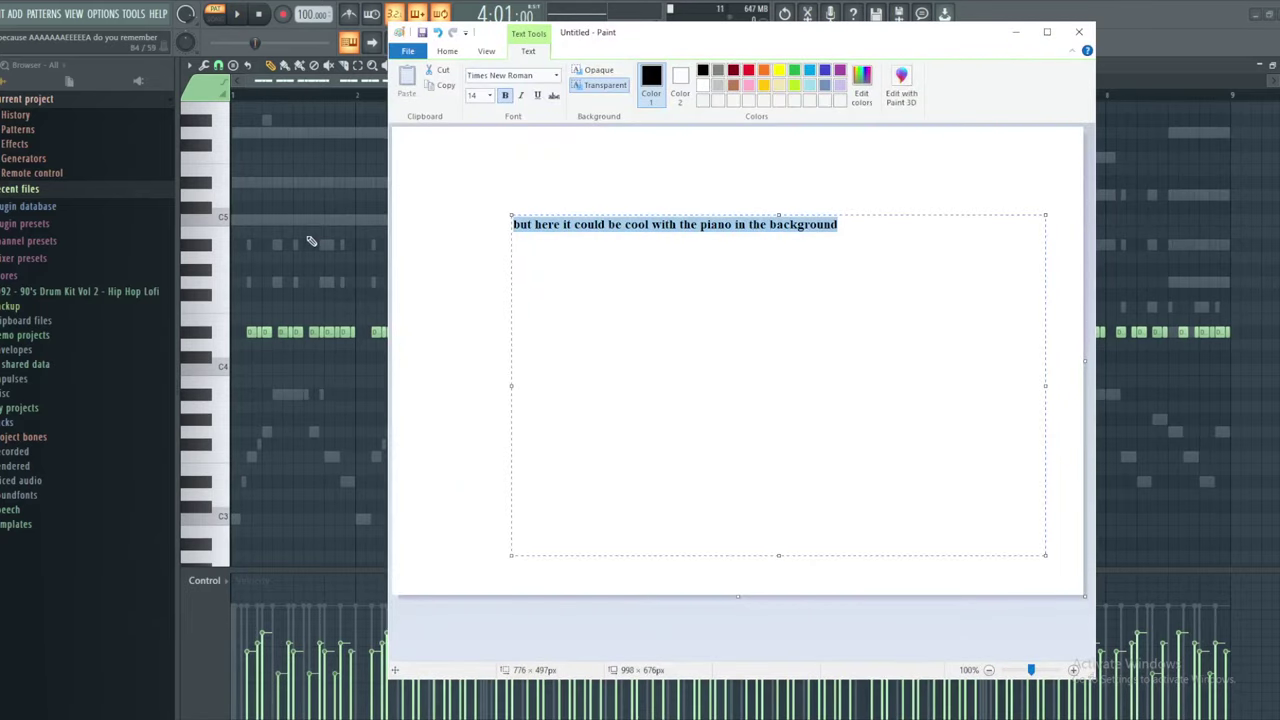
pyautogui.write("now here's a funny thing")
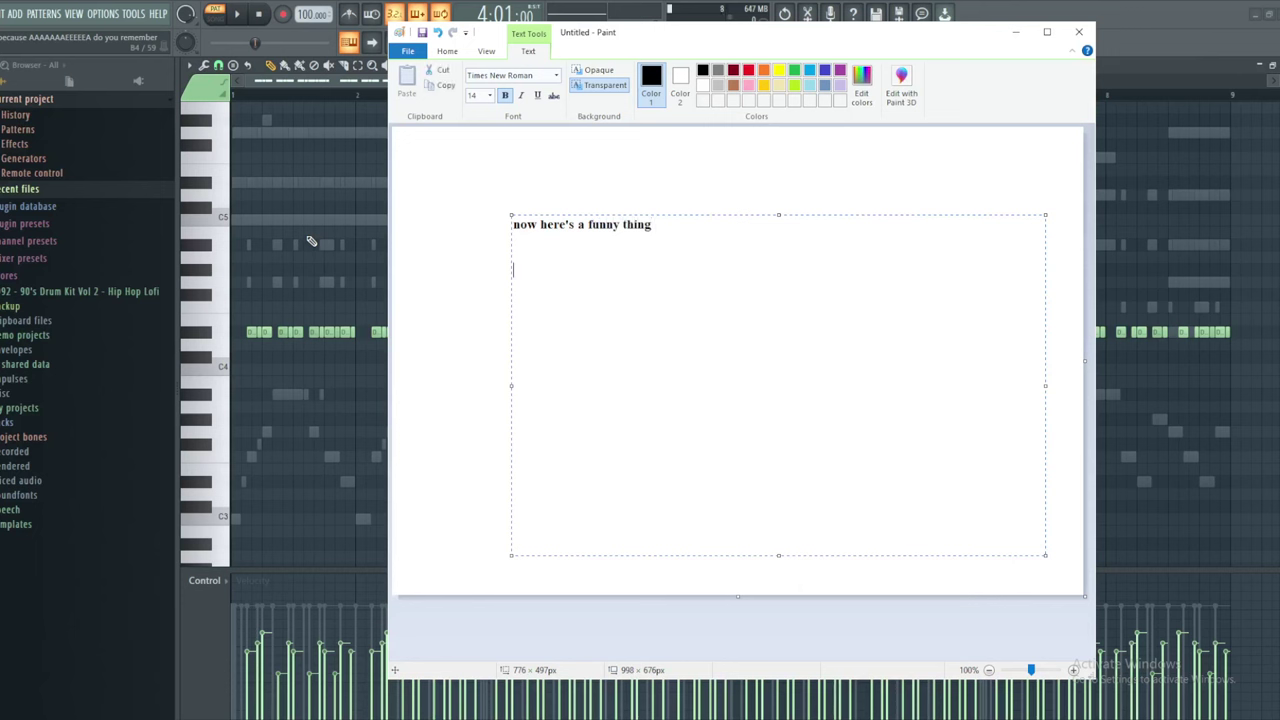
pyautogui.write(' make my drums realisitc')
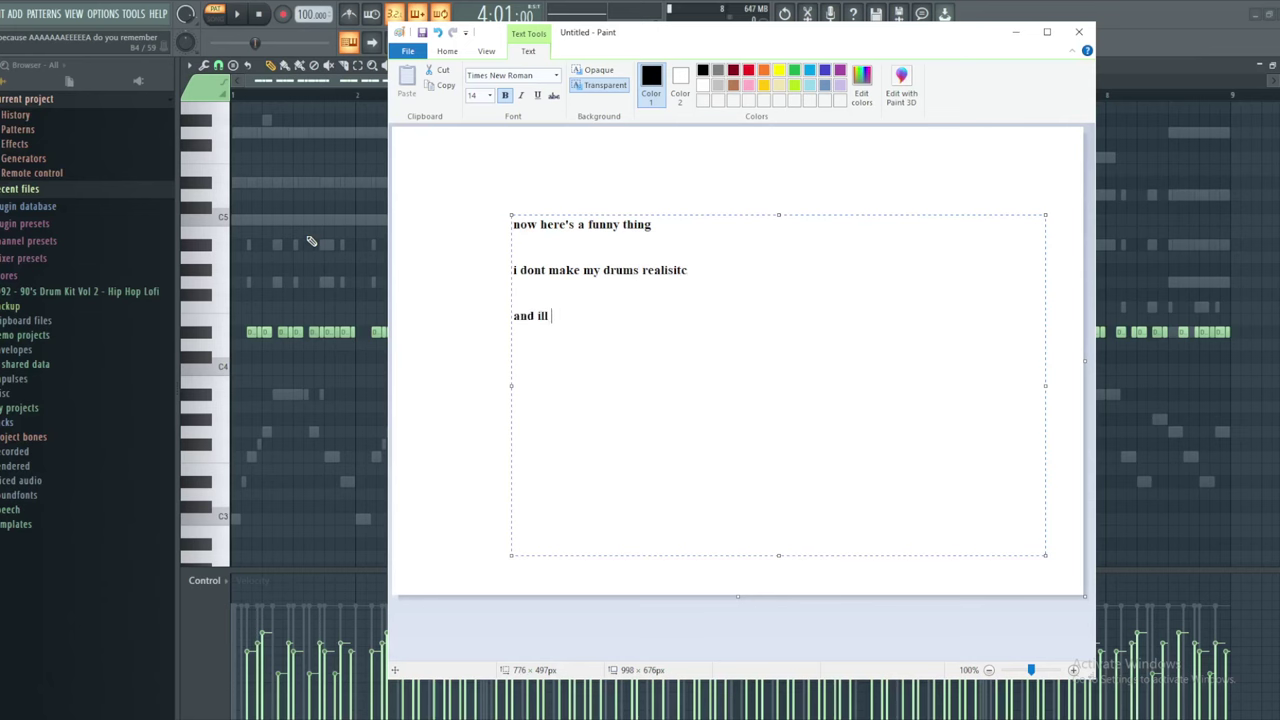
pyautogui.write('hey')
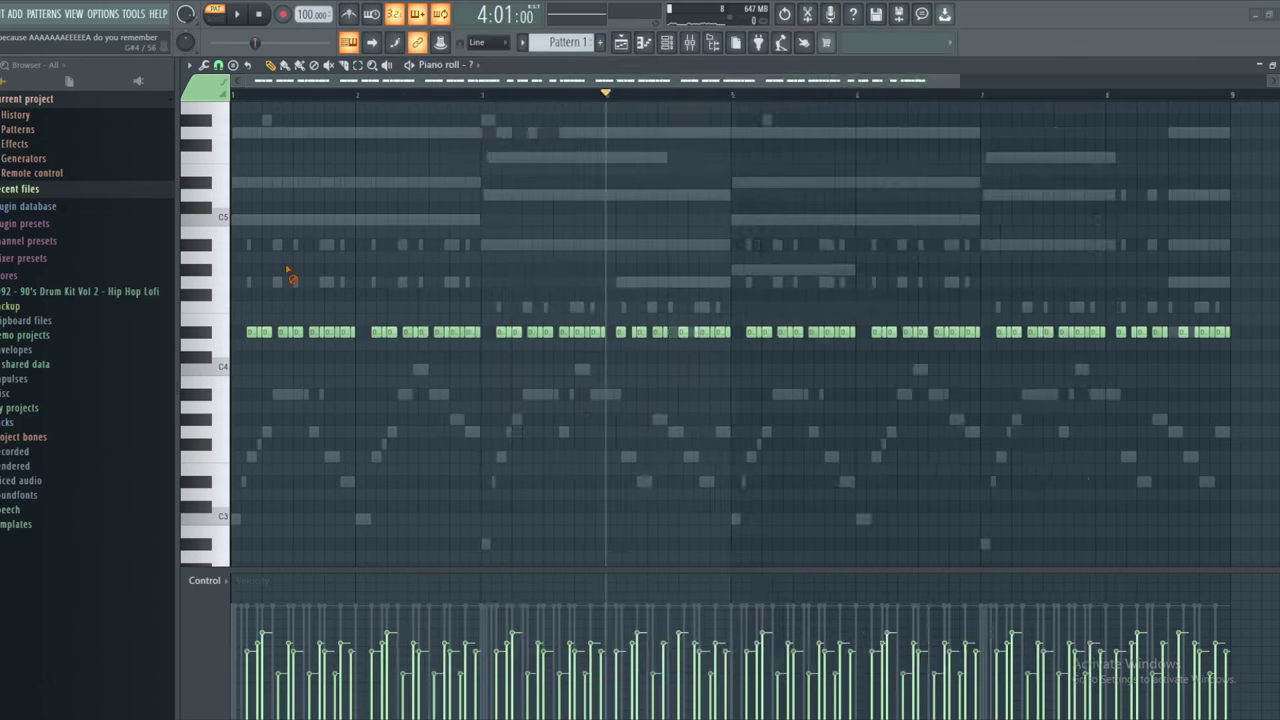
# Switch to FL Studio, place an F#3 note at 1:03:00 with duration 0:01:08, and raise its velocity
pyautogui.scroll(4, 293, 275)
pyautogui.scroll(-4, 343, 296)
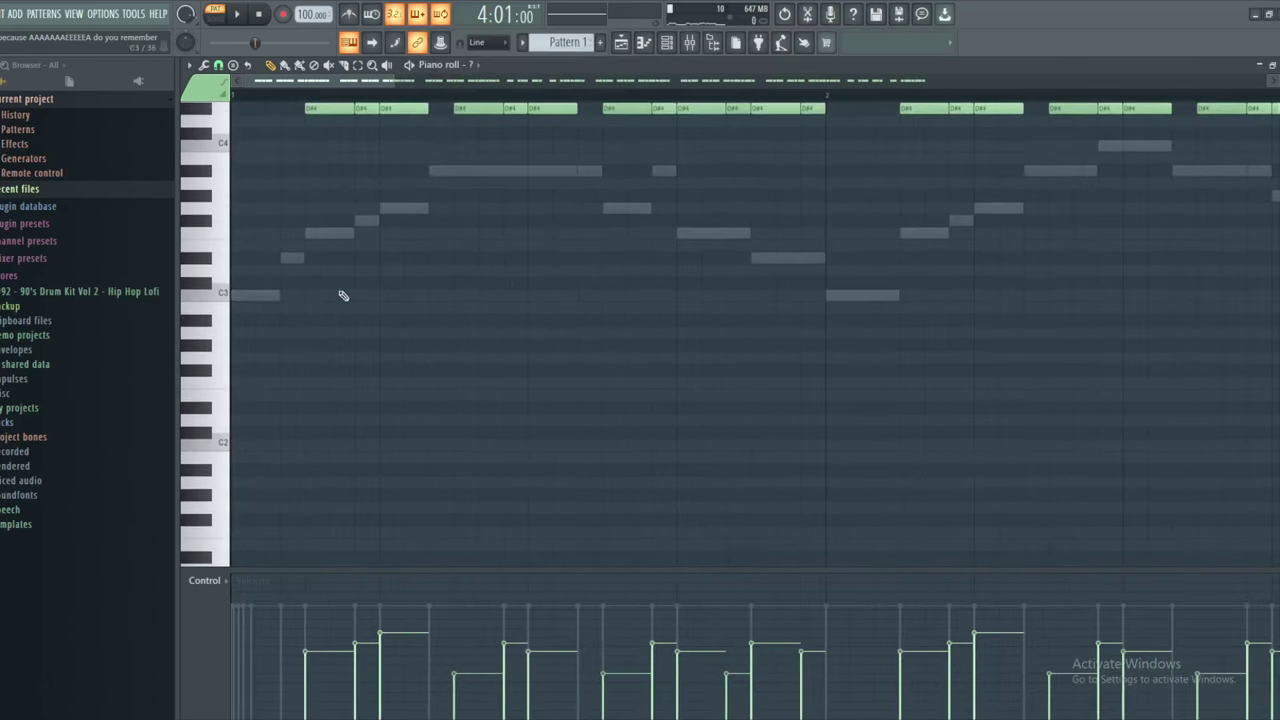
pyautogui.scroll(-2, 288, 215)
pyautogui.click(288, 220)
pyautogui.doubleClick(293, 220)
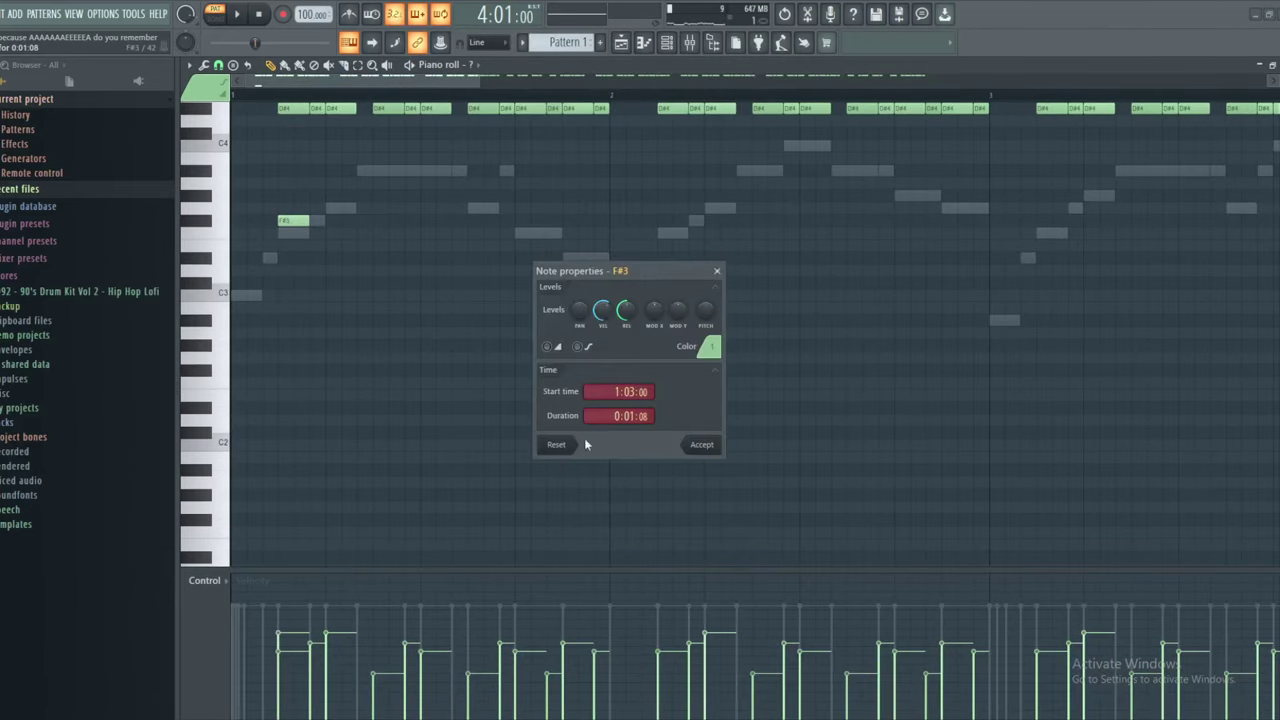
pyautogui.click(701, 446)
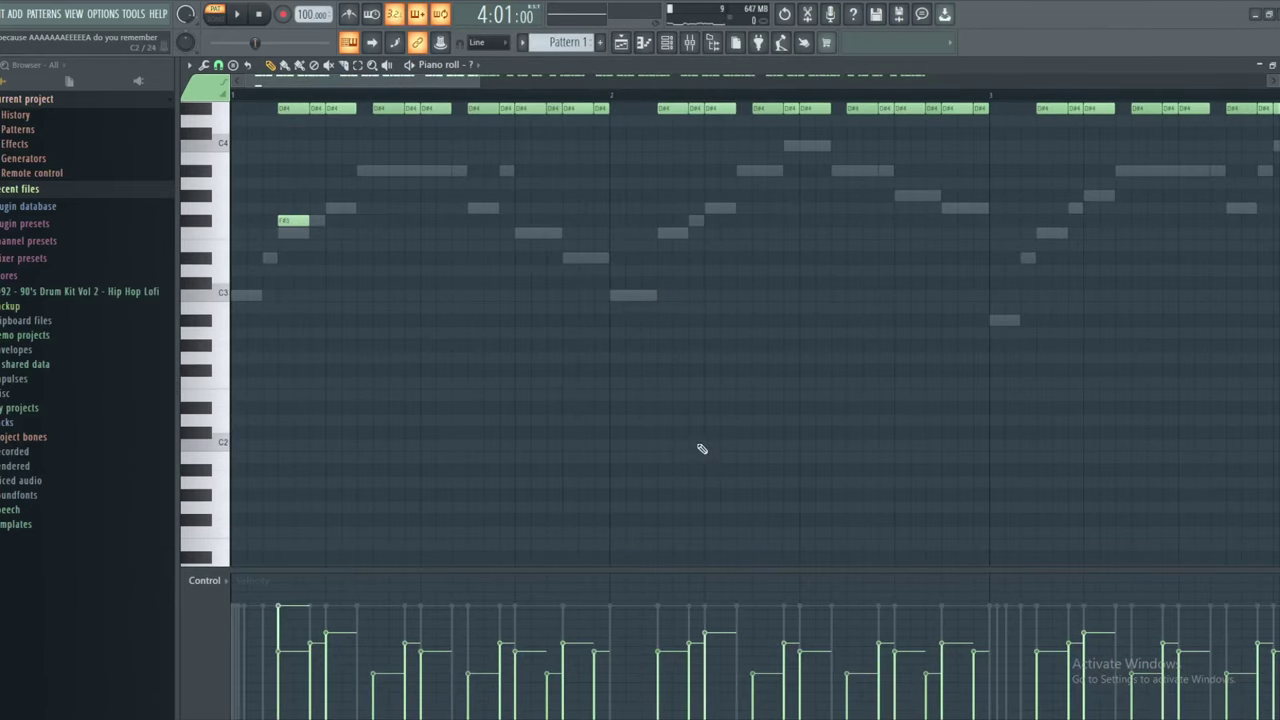
# Add three more F#3 notes across the rest of bar 1, each one beat after the previous
pyautogui.click(386, 220)
pyautogui.click(482, 220)
pyautogui.click(578, 220)
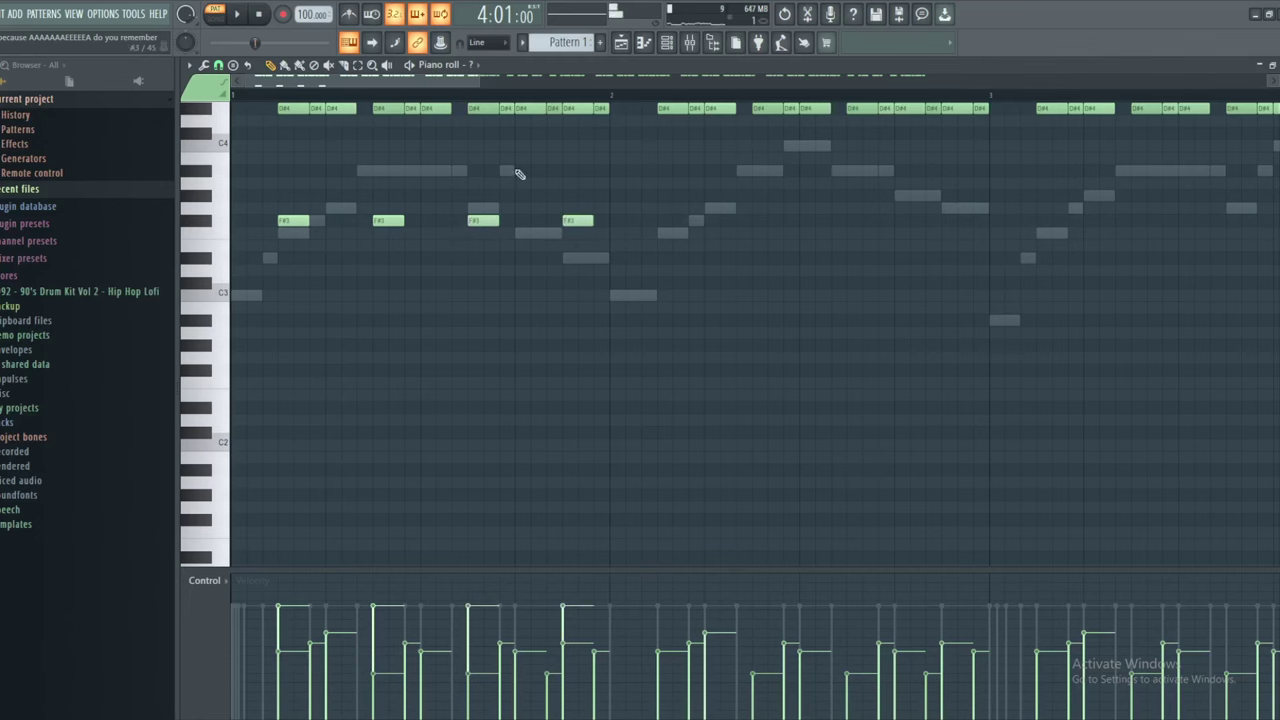
# Play bar 1 from the start with the F#3 notes layered under the D#4 part
pyautogui.moveTo(290, 96); pyautogui.dragTo(109, 106)
pyautogui.press('space')
pyautogui.scroll(3, 471, 400)
pyautogui.scroll(-2, 505, 385)
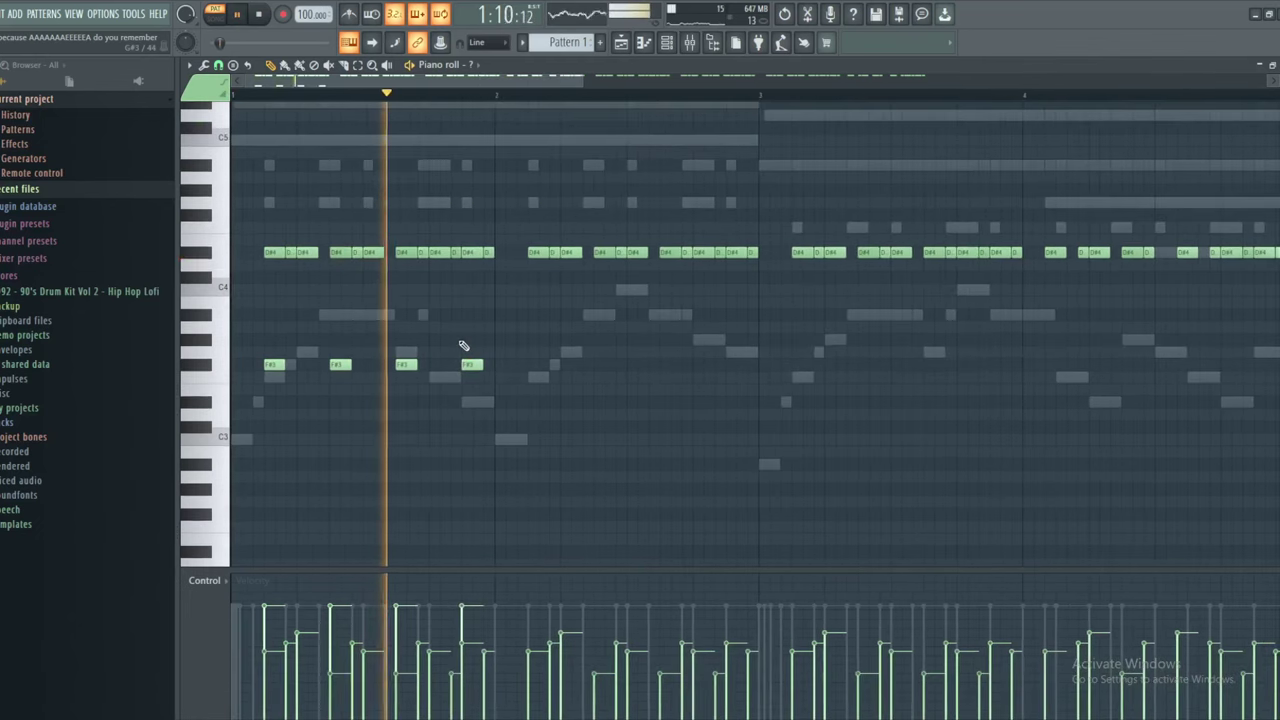
pyautogui.press('space')
# Switch to Paint and replace the note with lines saying the hi-hats are "near impossible to play on a simgle drumkit irl" but sound cool
pyautogui.hotkey('alt', 'Tab')
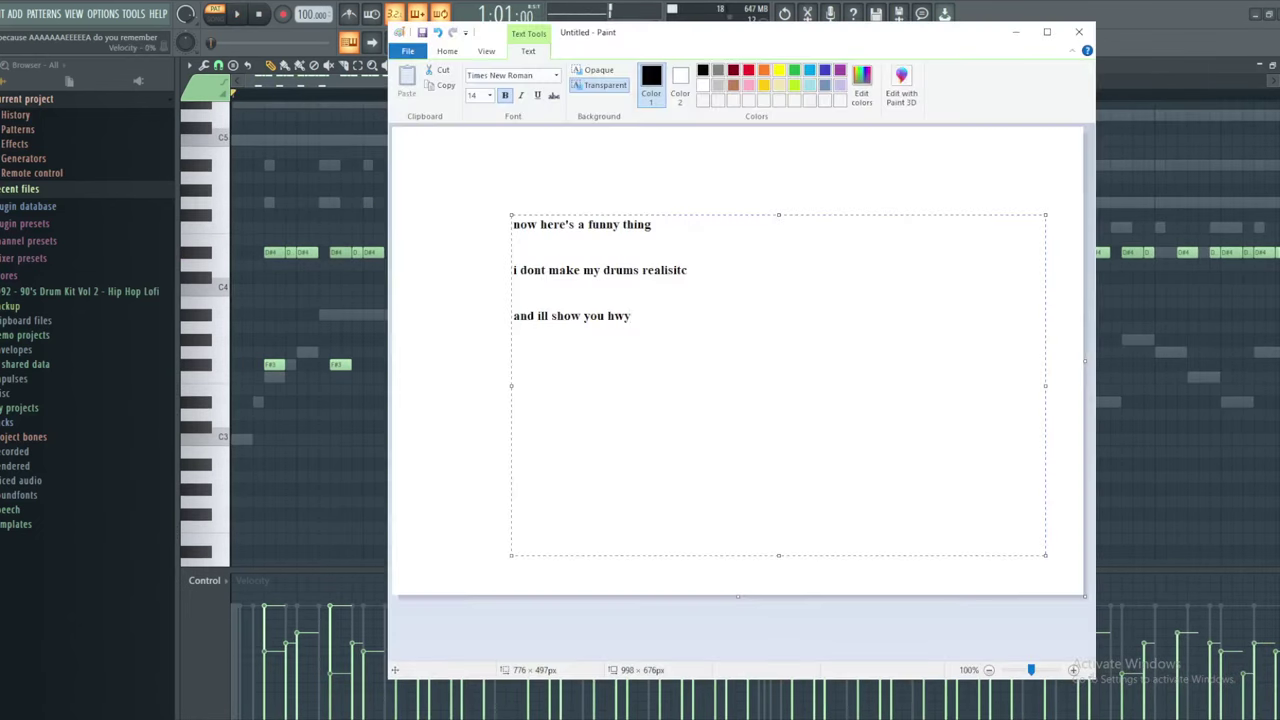
pyautogui.hotkey('shift', 'Up')
pyautogui.hotkey('shift', 'Up')
pyautogui.hotkey('shift', 'Up')
pyautogui.hotkey('shift', 'Up')
pyautogui.write('those hi hats right there')
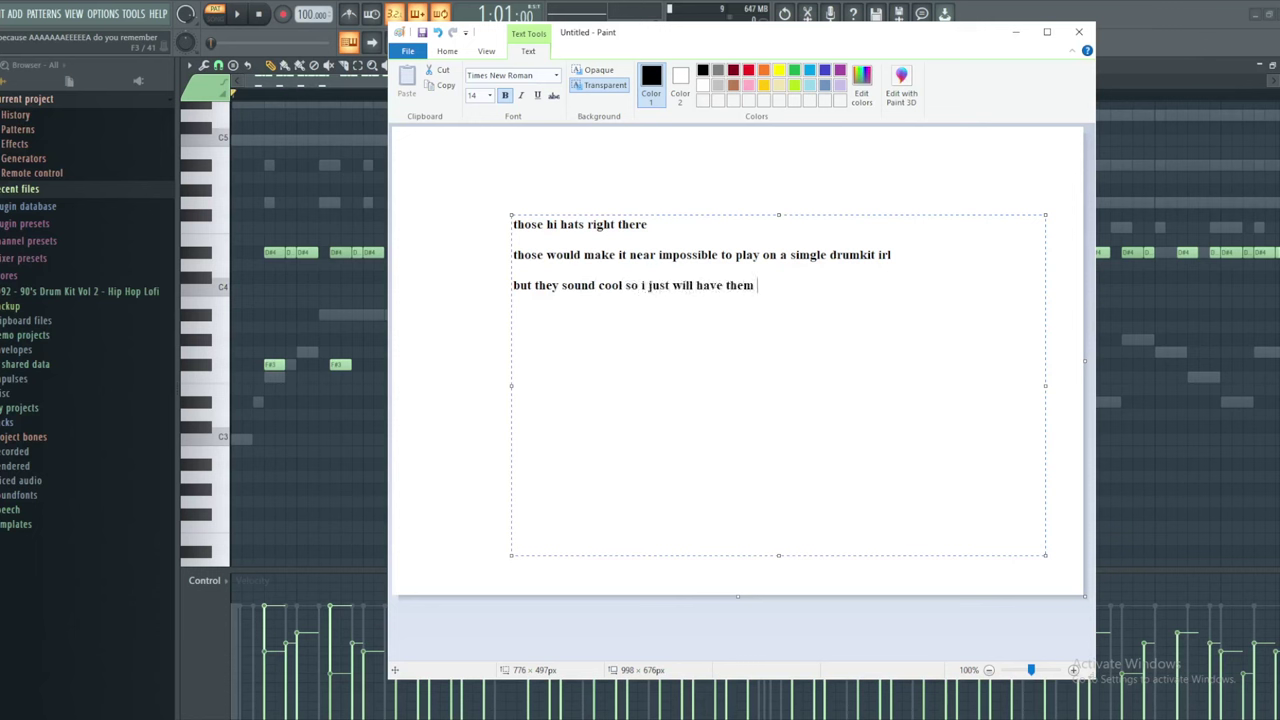
pyautogui.write('song lmao')
# Switch to FL Studio and play the drum part from the start of bar 1
pyautogui.click(303, 165)
pyautogui.click(357, 66)
pyautogui.moveTo(555, 494); pyautogui.dragTo(231, 246)
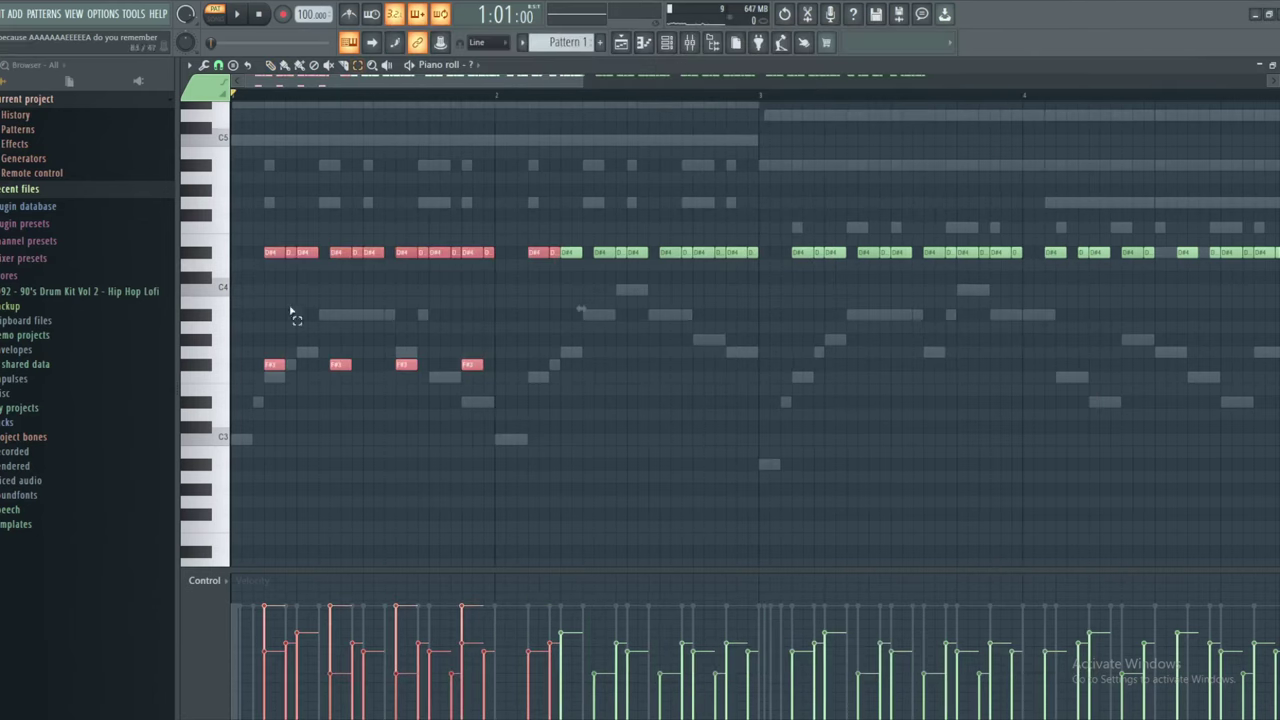
pyautogui.moveTo(297, 322); pyautogui.dragTo(629, 458)
pyautogui.click(270, 66)
pyautogui.scroll(2, 321, 284)
pyautogui.hotkey('ctrl', 'd')
pyautogui.press('space')
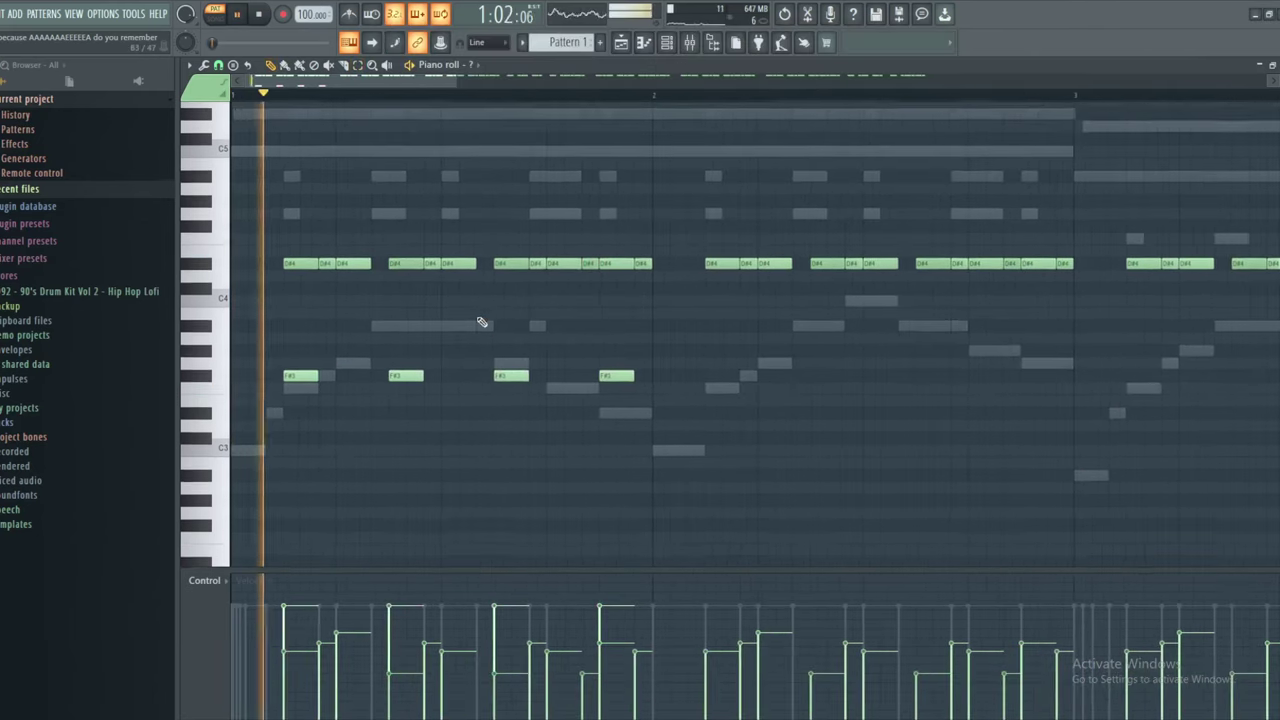
# Try a syncopated hi-hat rhythm in bar 1 by adding, shifting and deleting F#3 notes during playback
pyautogui.scroll(-1, 481, 322)
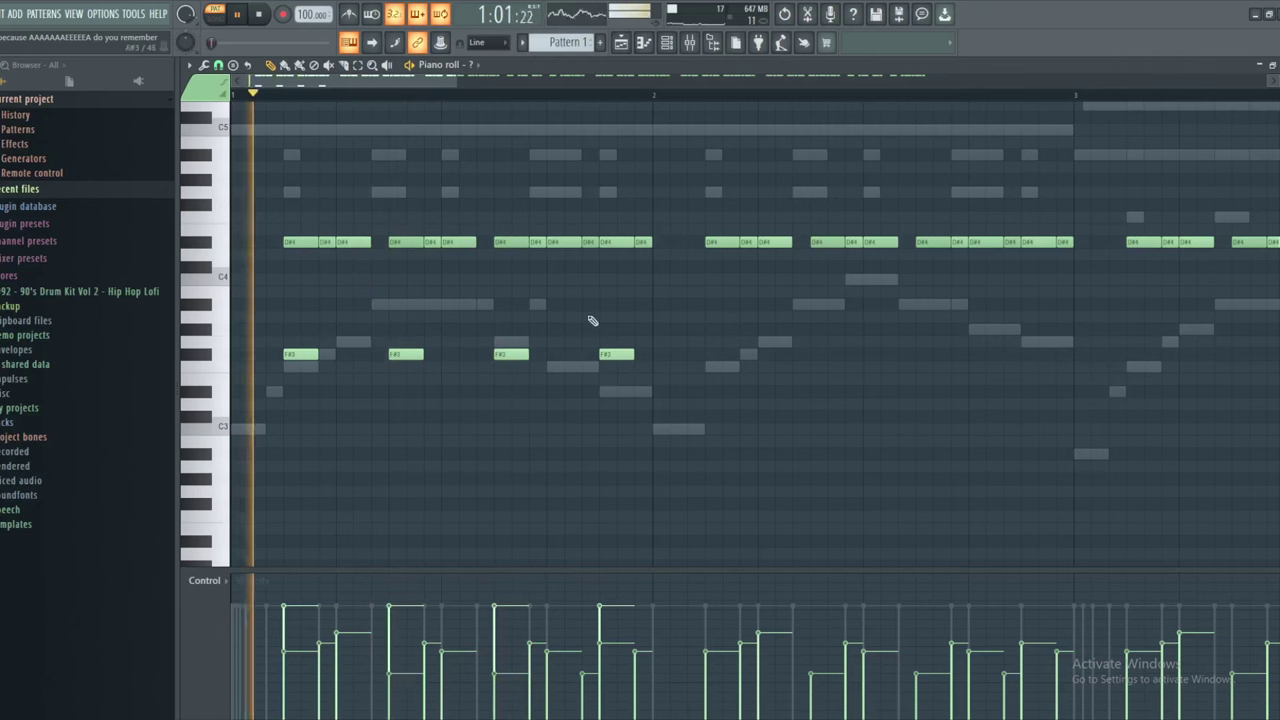
pyautogui.click(556, 354)
pyautogui.press('space')
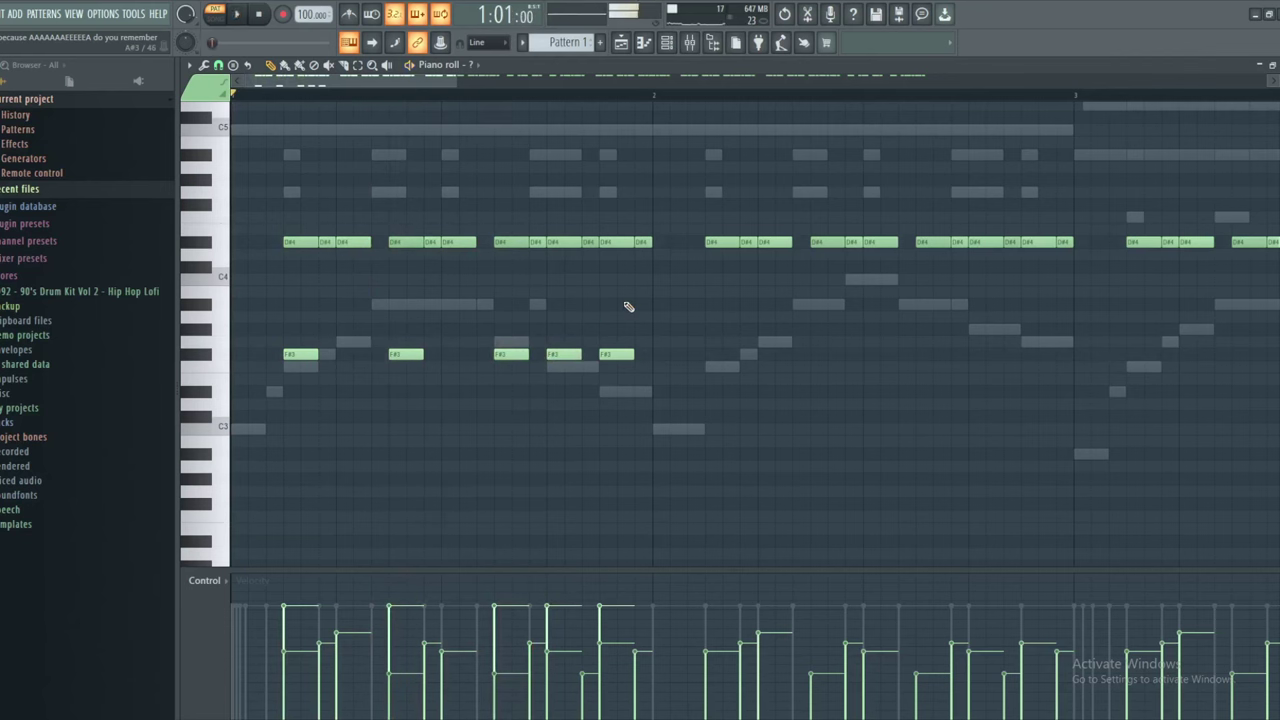
pyautogui.press('space')
pyautogui.rightClick(511, 354)
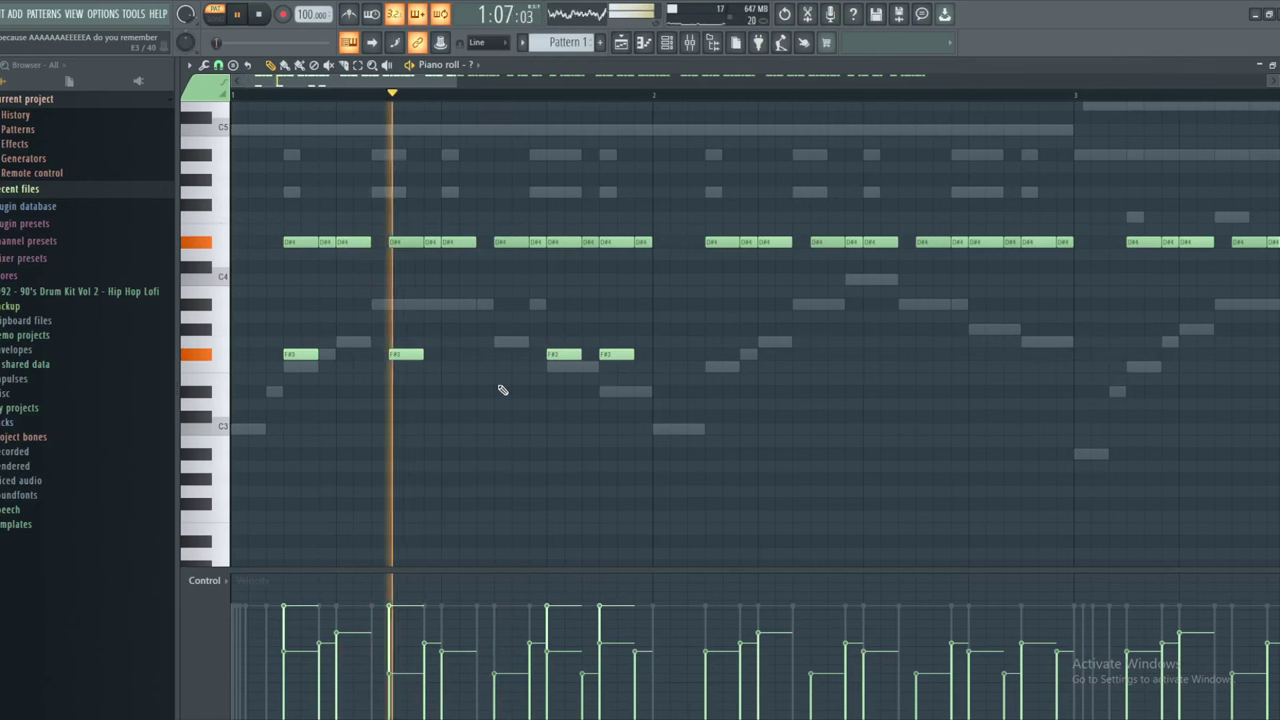
pyautogui.moveTo(410, 356); pyautogui.dragTo(393, 356)
pyautogui.click(449, 354)
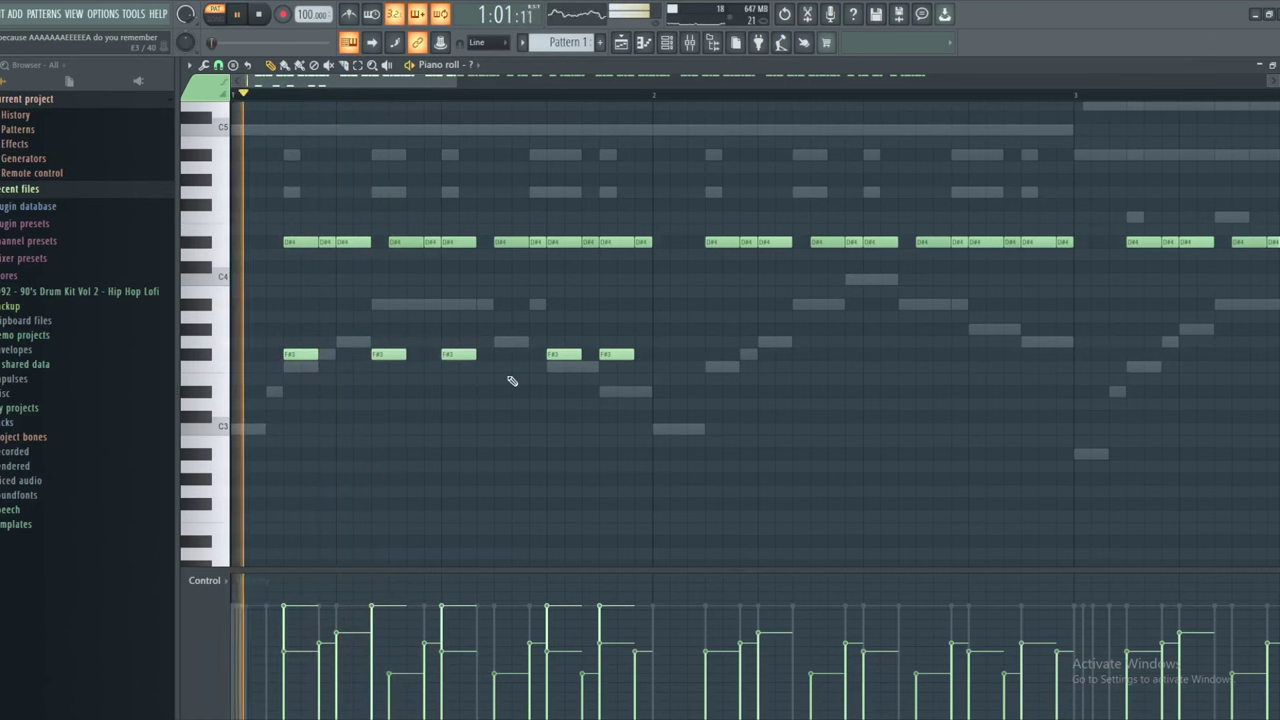
pyautogui.rightClick(567, 356)
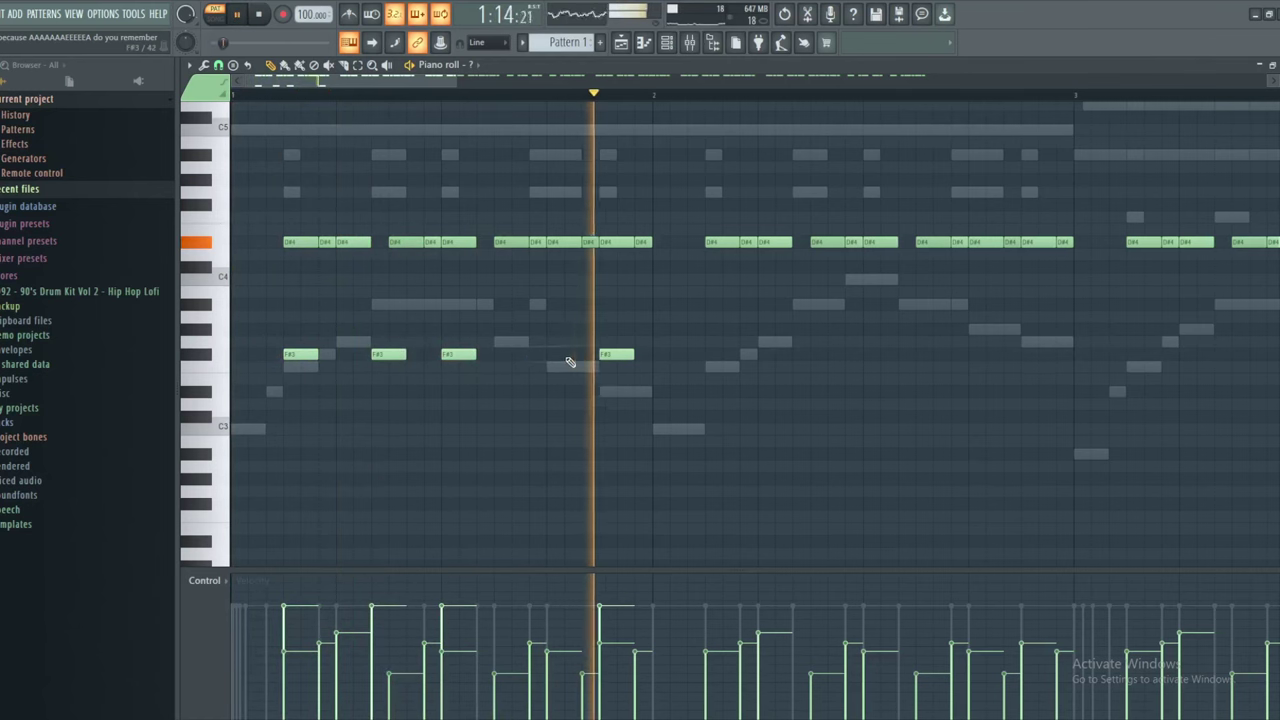
pyautogui.click(533, 354)
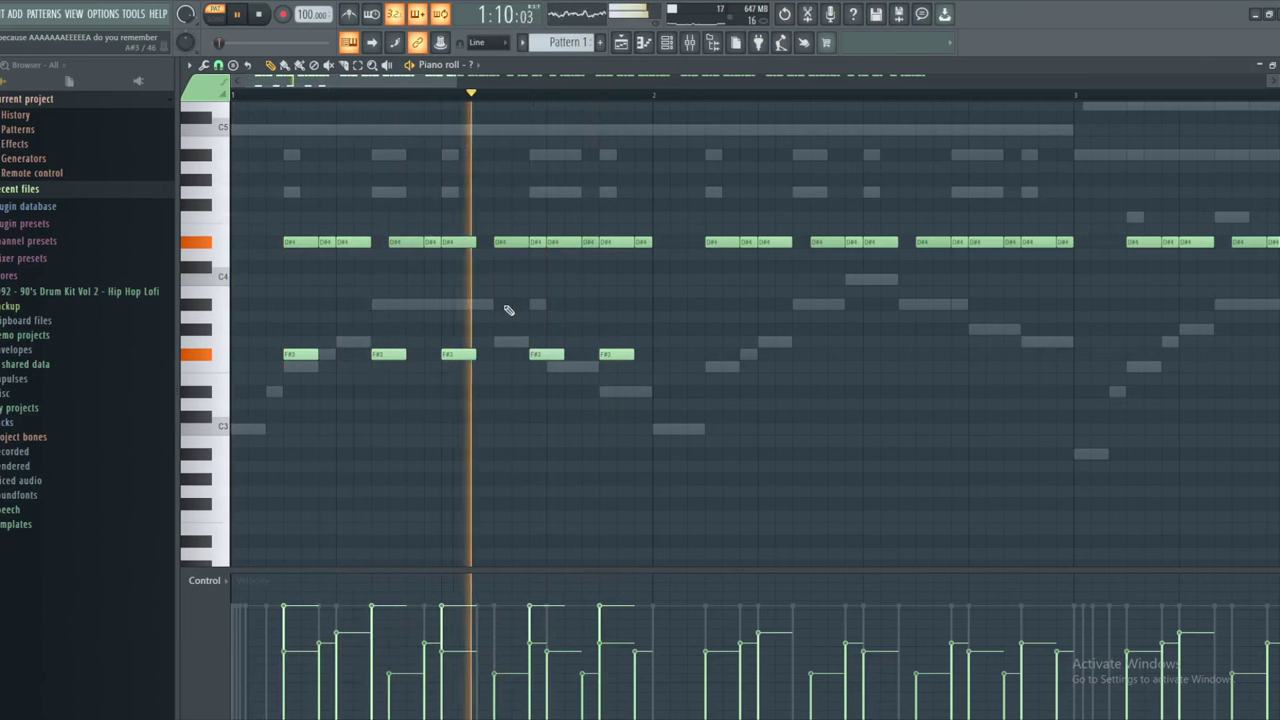
pyautogui.press('space')
# Rearrange the F#3 notes in bar 1 back into four hits spaced one beat apart
pyautogui.rightClick(389, 354)
pyautogui.click(395, 355)
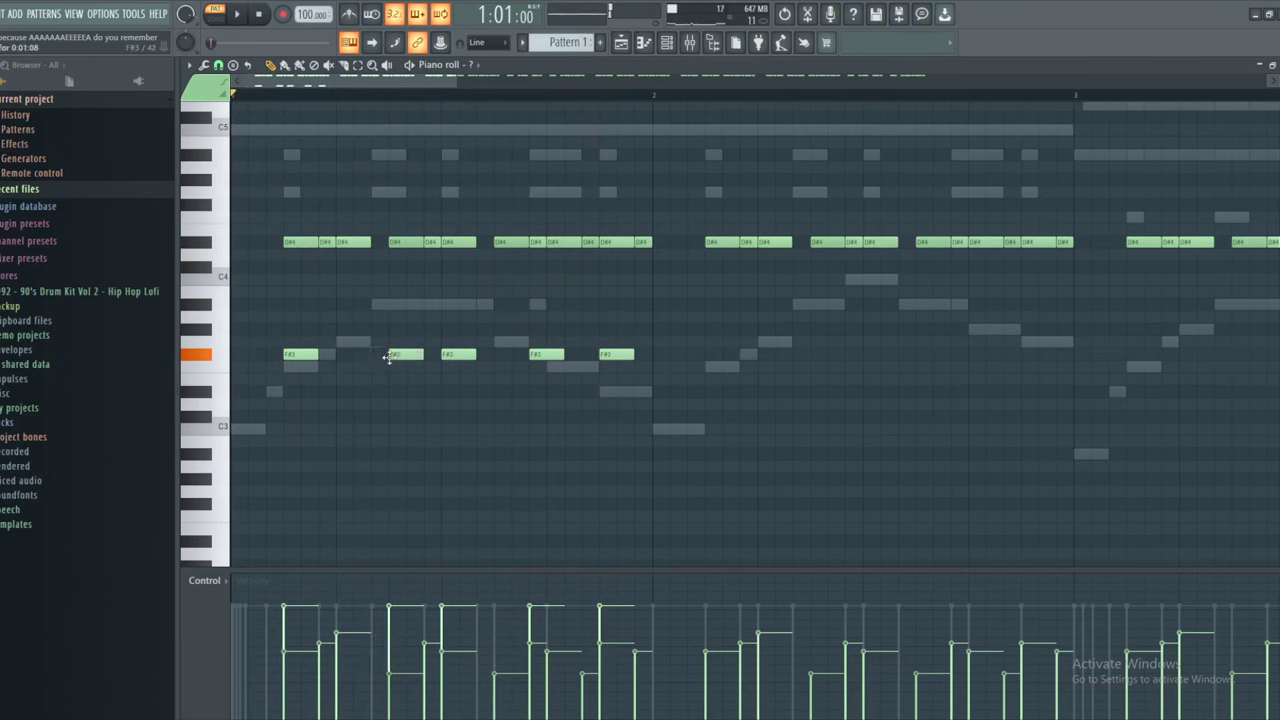
pyautogui.press('space')
pyautogui.rightClick(460, 355)
pyautogui.click(505, 355)
pyautogui.rightClick(550, 354)
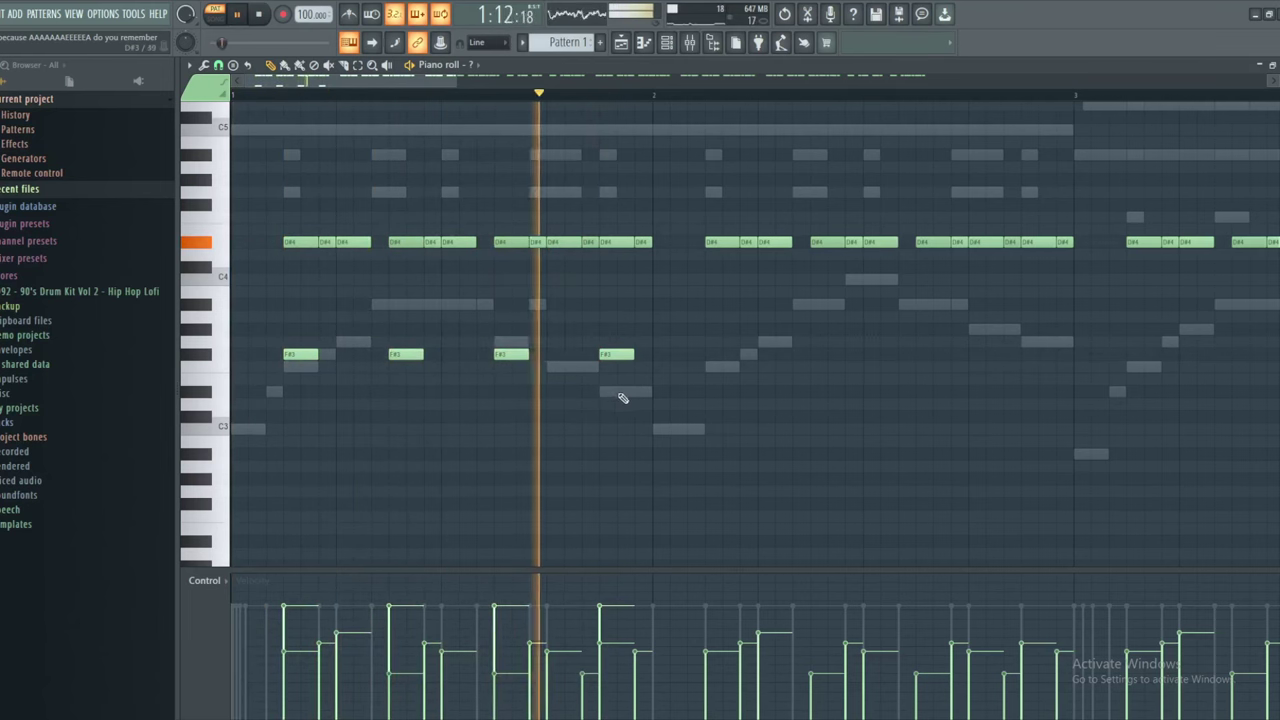
# Add a second F#3 note of length 0:01:08 directly after each of the four hi-hats in bar 1
pyautogui.press('space')
pyautogui.press('space')
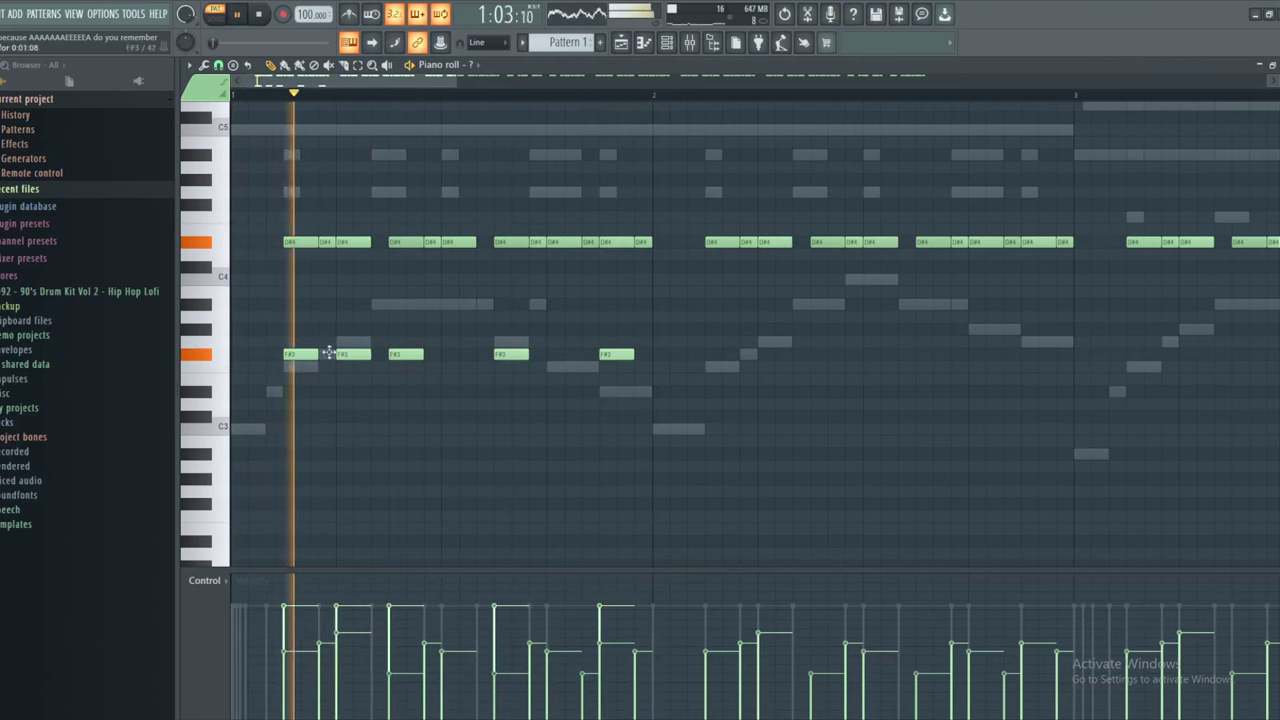
pyautogui.click(330, 355)
pyautogui.press('space')
pyautogui.press('space')
pyautogui.click(440, 355)
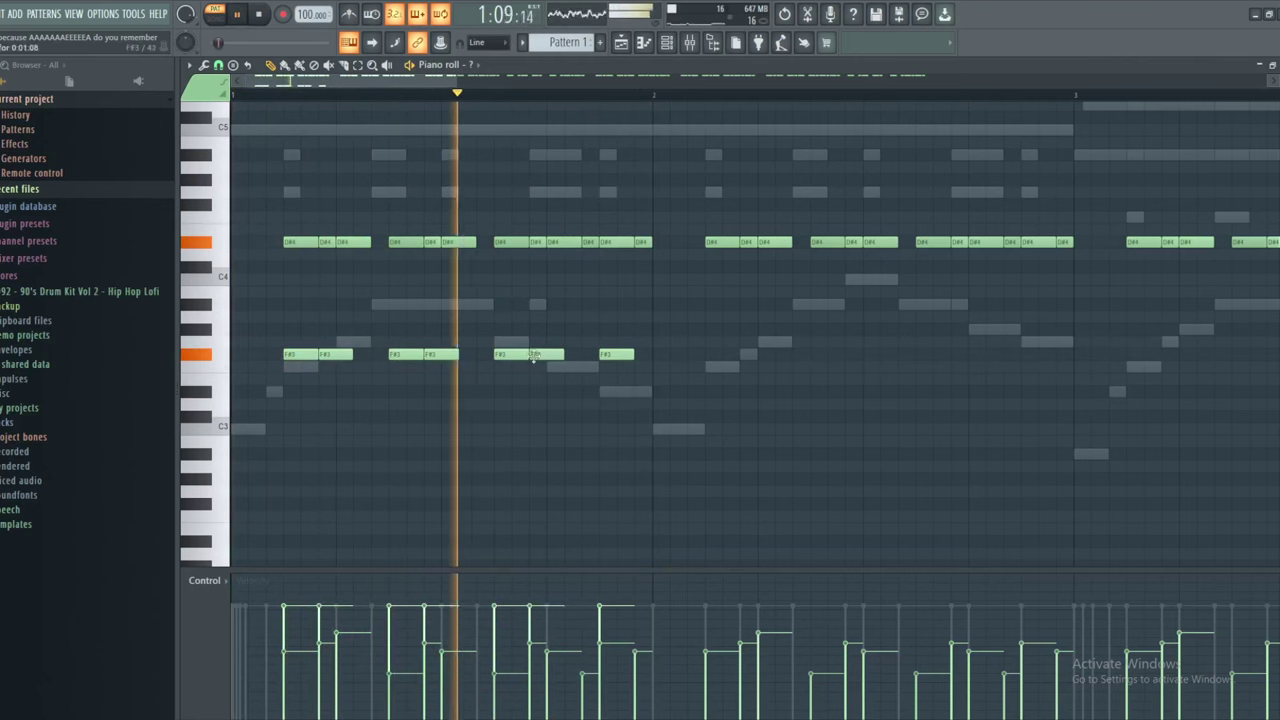
pyautogui.click(540, 355)
pyautogui.click(645, 355)
pyautogui.press('space')
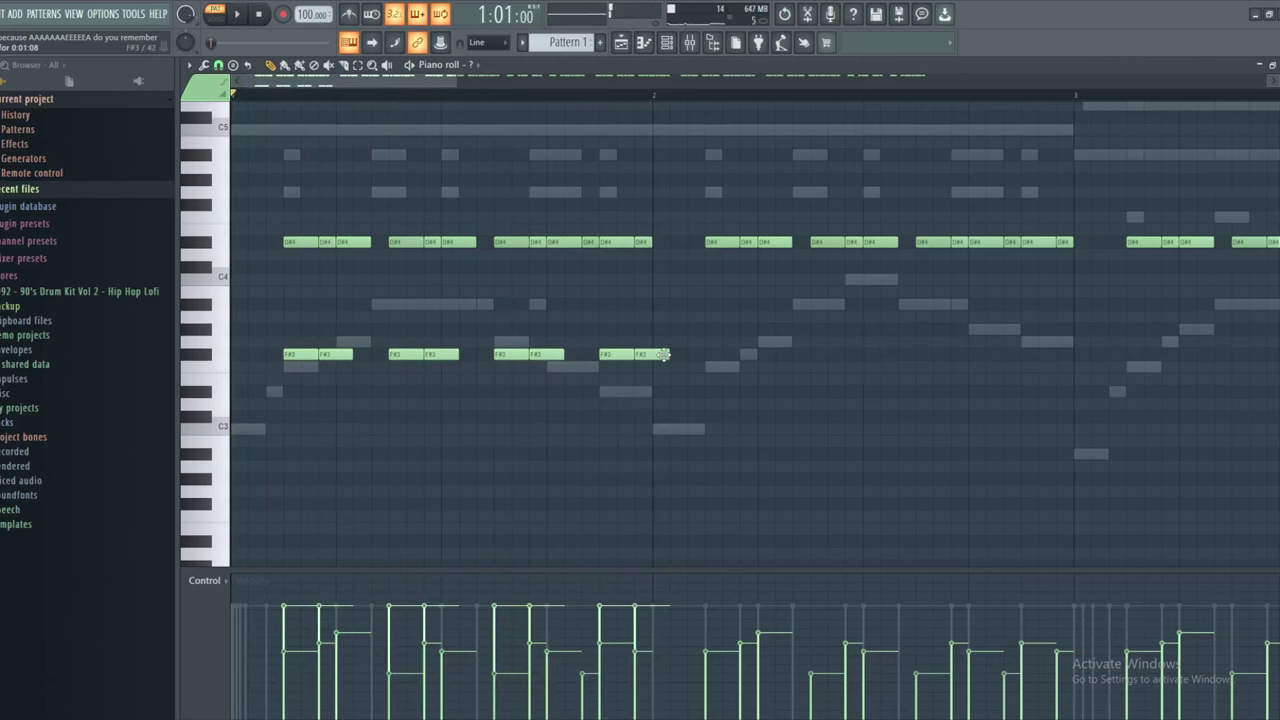
# Lower the velocity of the second F#3 in bar 1 and replace the other three follow-up hi-hats with equally quieter notes
pyautogui.keyDown('ctrl'); pyautogui.click(335, 354); pyautogui.keyUp('ctrl')
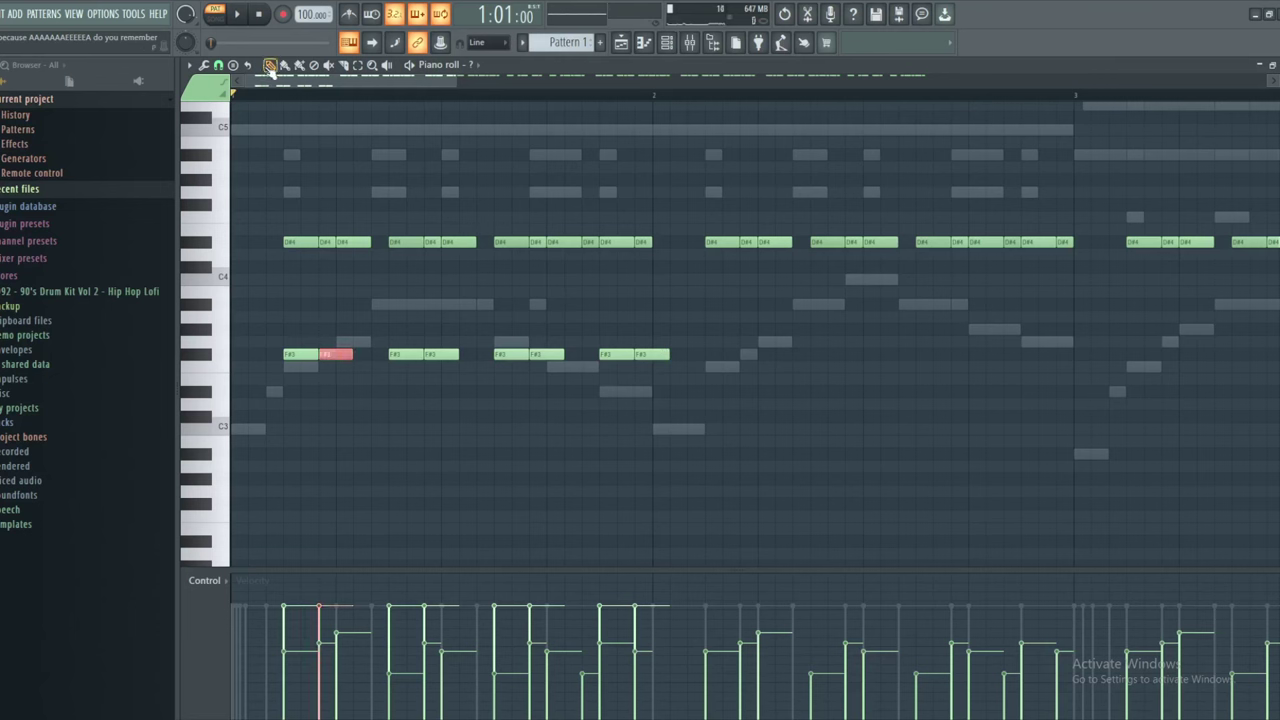
pyautogui.moveTo(326, 623); pyautogui.dragTo(330, 635)
pyautogui.press('space')
pyautogui.press('space')
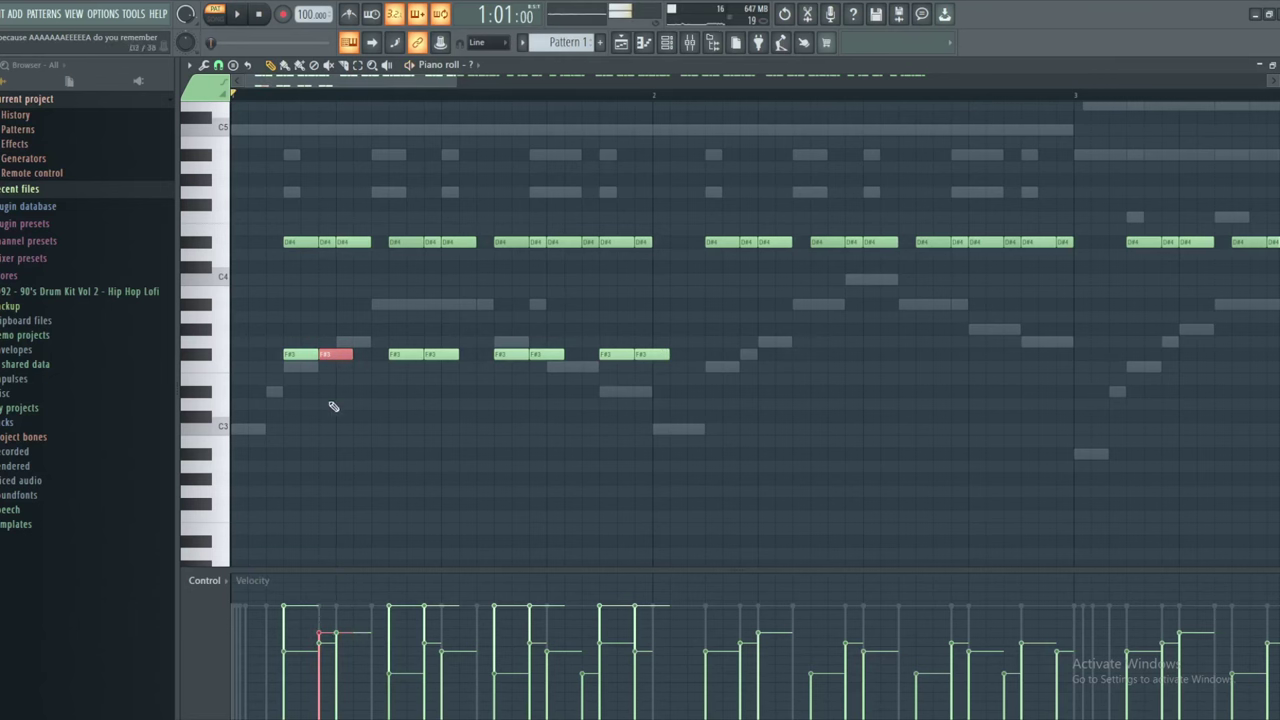
pyautogui.click(331, 356)
pyautogui.rightClick(546, 356)
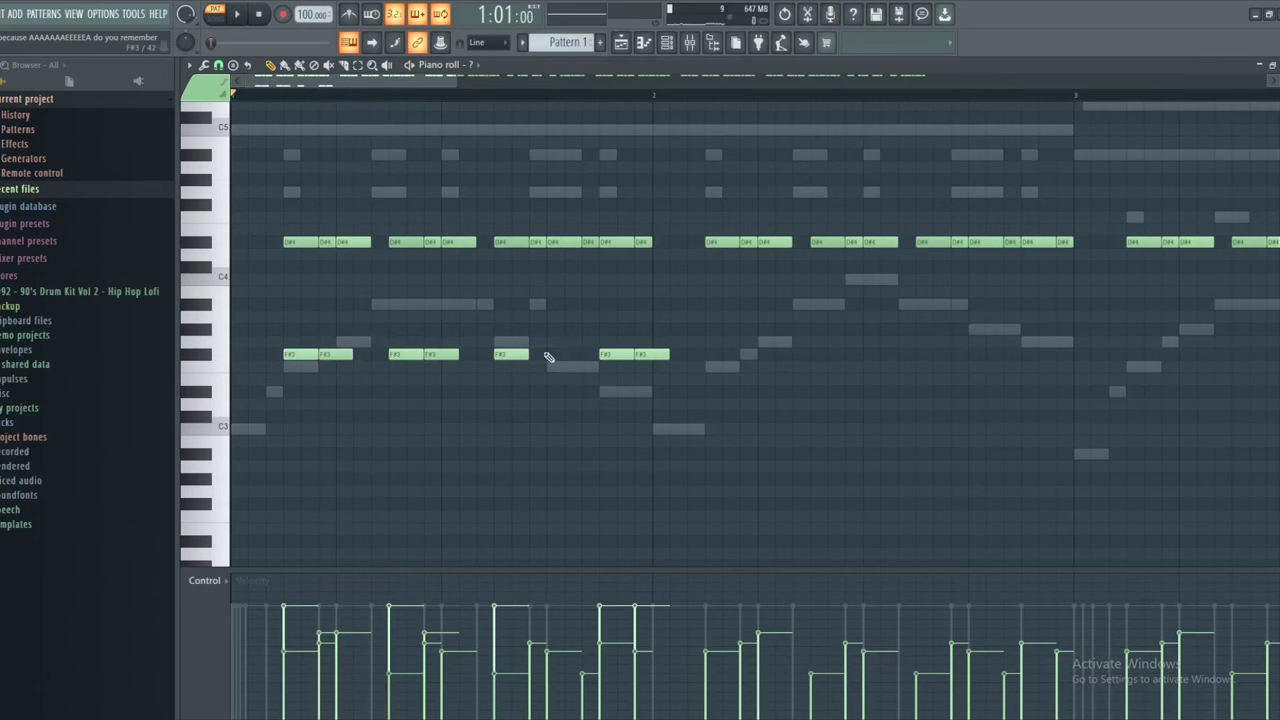
pyautogui.click(552, 355)
pyautogui.moveTo(566, 354); pyautogui.dragTo(548, 354)
pyautogui.rightClick(659, 355)
pyautogui.moveTo(658, 354); pyautogui.dragTo(637, 350)
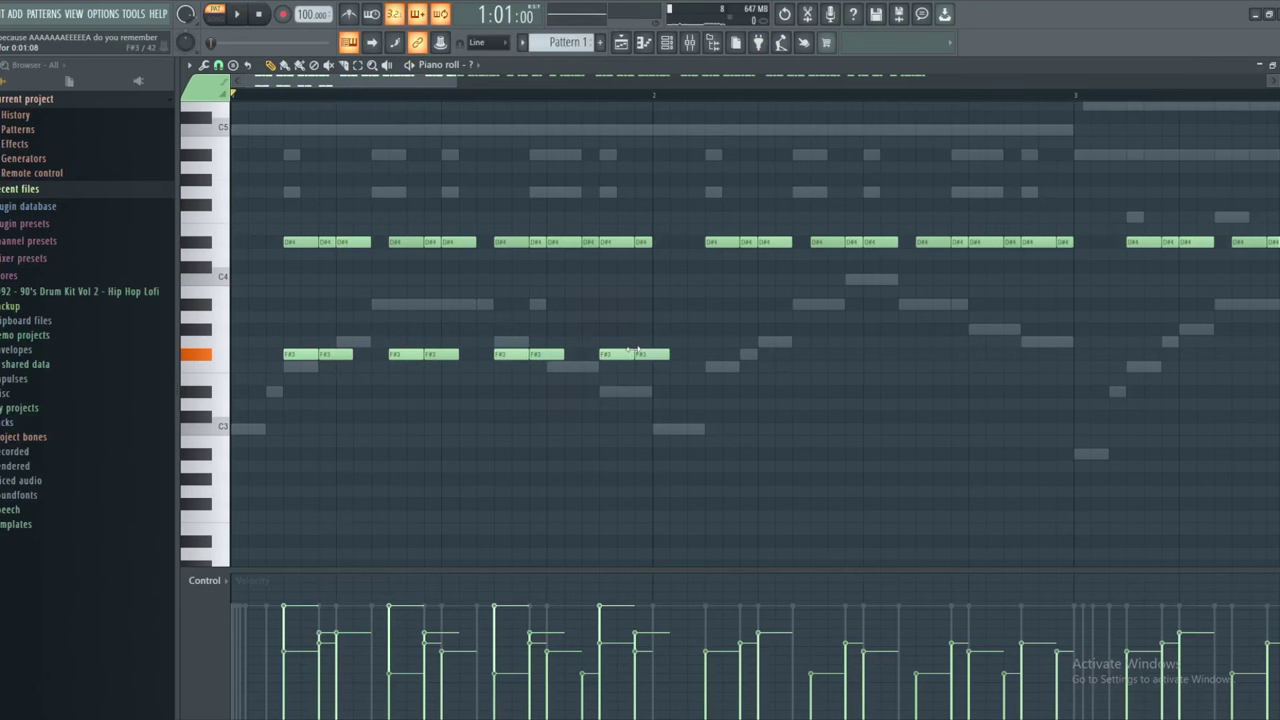
# Switch to Paint and replace the note with "extra hi hats added on for groove, with volume control of course"
pyautogui.hotkey('alt', 'Tab')
pyautogui.click(719, 376)
pyautogui.moveTo(848, 346); pyautogui.dragTo(336, 167)
pyautogui.press('BackSpace')
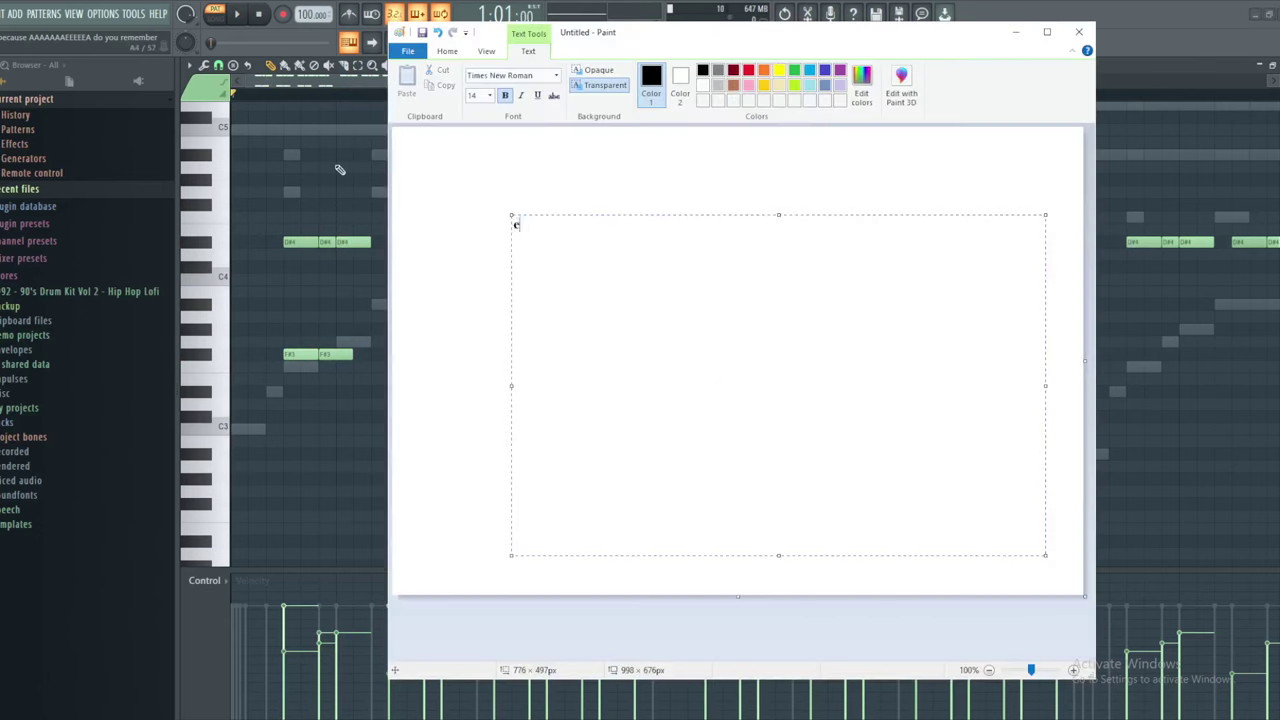
pyautogui.write('extra hi hats added on for groove, with volume control of course')
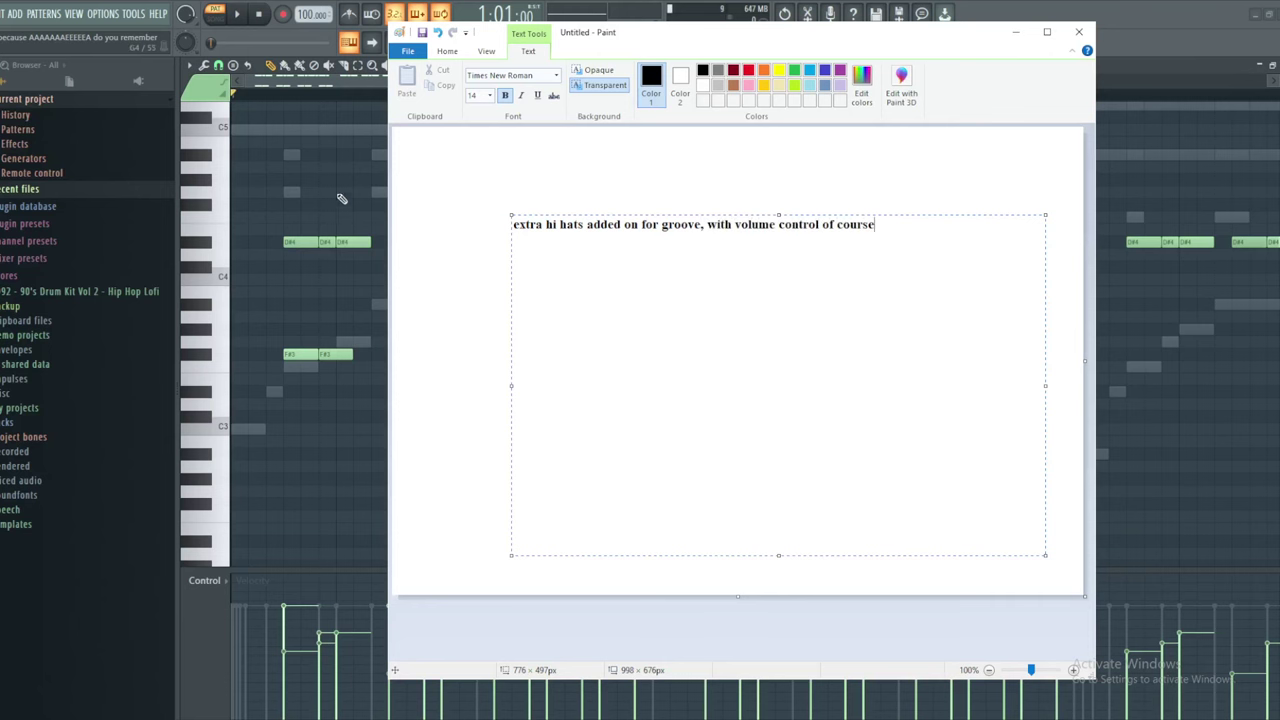
# Switch to FL Studio, slice the last F#3 note at the bar 2 line and delete the overhanging piece
pyautogui.click(341, 199)
pyautogui.press('space')
pyautogui.moveTo(247, 274)
pyautogui.mouseDown()
pyautogui.moveTo(287, 323)
pyautogui.moveTo(834, 470)
pyautogui.mouseUp()
pyautogui.click(343, 65)
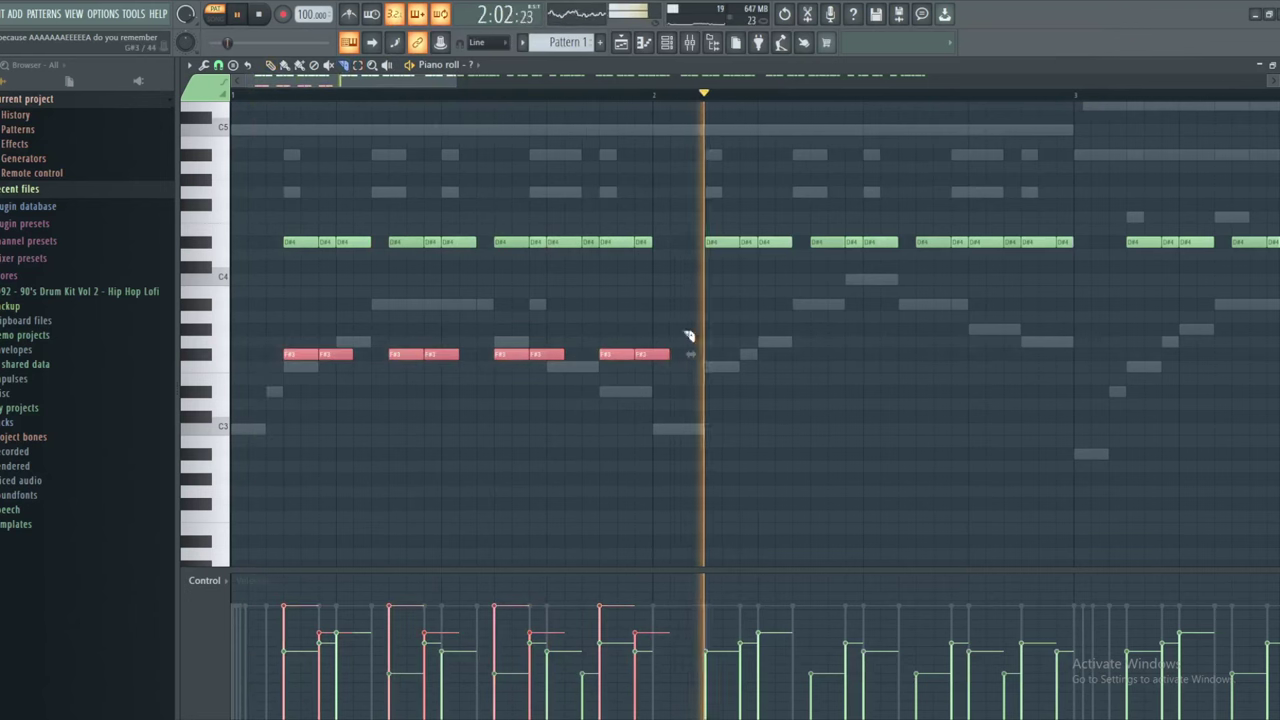
pyautogui.moveTo(652, 325); pyautogui.dragTo(655, 400)
pyautogui.press('Delete')
# Select all F#3 notes in bar 1 and duplicate them into bar 2
pyautogui.click(358, 65)
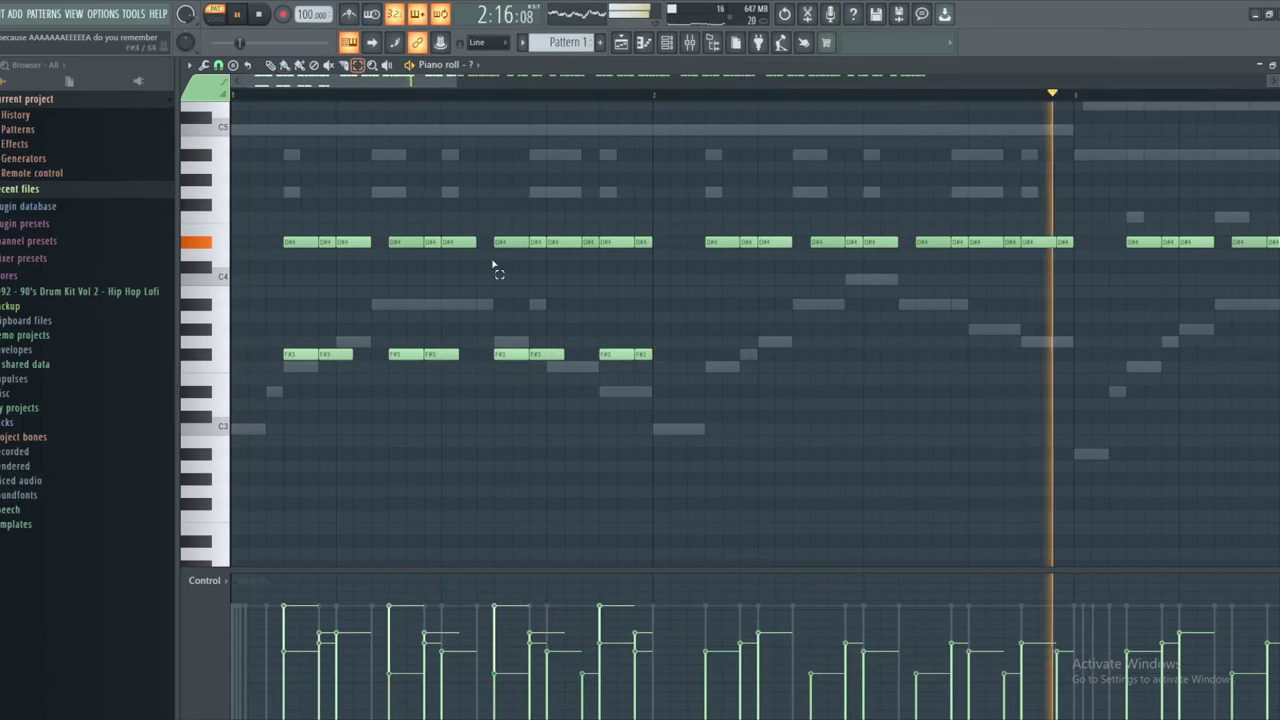
pyautogui.moveTo(786, 323); pyautogui.dragTo(264, 372)
pyautogui.click(270, 65)
pyautogui.press('space')
pyautogui.moveTo(547, 336); pyautogui.dragTo(350, 364)
pyautogui.hotkey('ctrl', 'b')
# Play the part from 2:01:00 to check the duplicated hi-hats in bar 2
pyautogui.click(479, 97)
pyautogui.press('space')
pyautogui.press('space')
pyautogui.scroll(1, 829, 285)
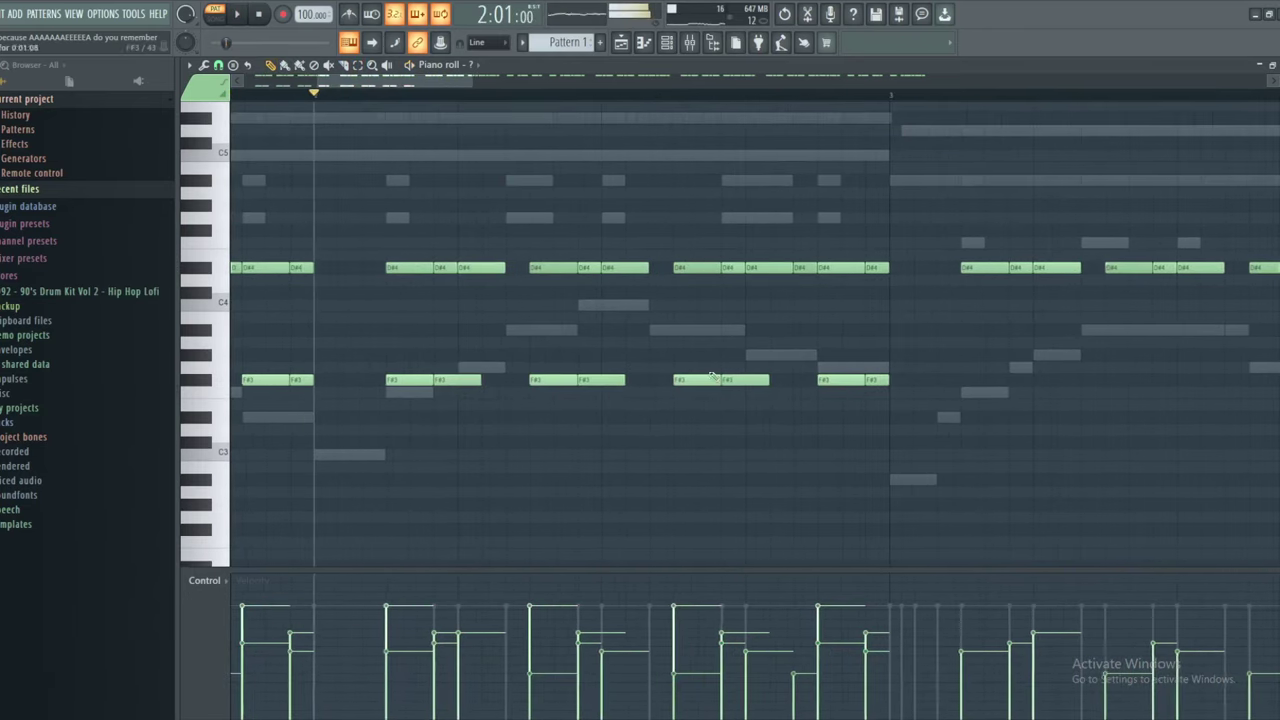
pyautogui.press('space')
pyautogui.moveTo(606, 352); pyautogui.dragTo(683, 354)
pyautogui.press('space')
pyautogui.press('space')
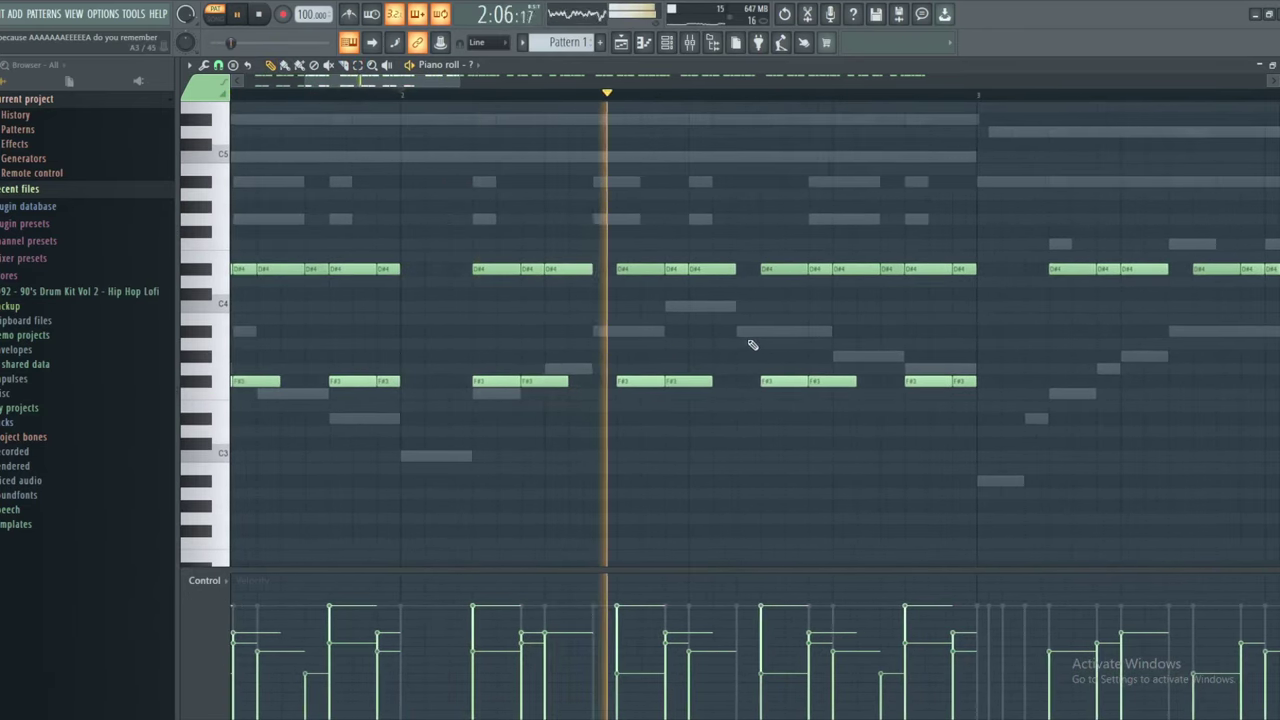
pyautogui.press('space')
# Add a loud F#3 note at 2:09:00, end the preceding F#3 there, and set the playback start to 2:09:00
pyautogui.click(722, 382)
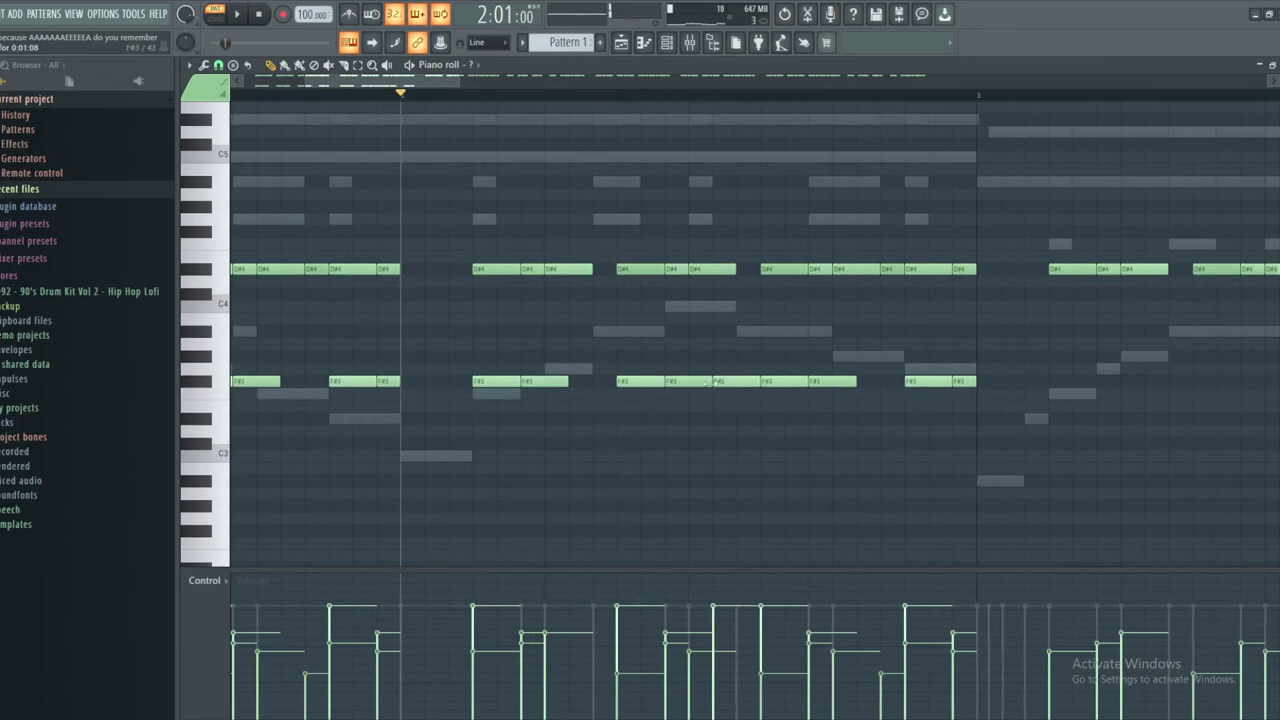
pyautogui.moveTo(711, 381)
pyautogui.mouseDown()
pyautogui.moveTo(690, 383)
pyautogui.moveTo(701, 382)
pyautogui.mouseUp()
pyautogui.click(692, 95)
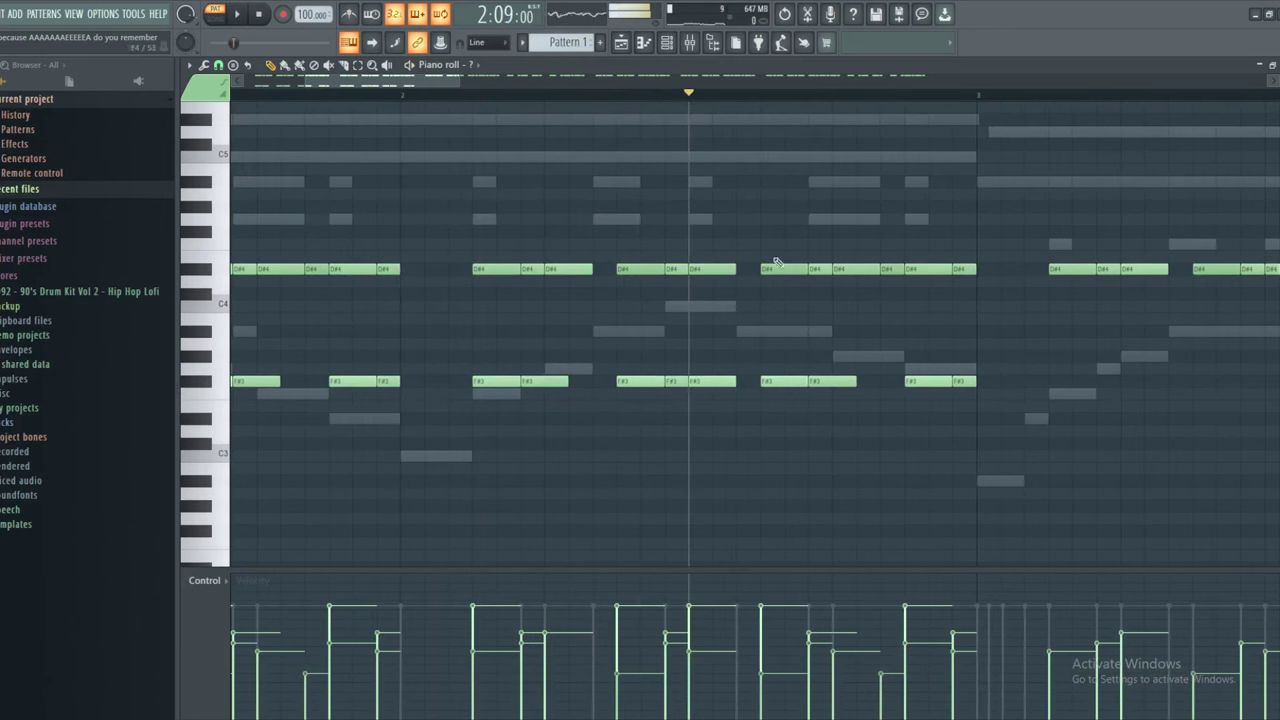
# Fill the gap after the 2:09:00 hi-hat with a short, quieter F#3 note and play from 2:09:00
pyautogui.click(677, 386)
pyautogui.press('space')
pyautogui.click(744, 383)
pyautogui.press('space')
pyautogui.press('space')
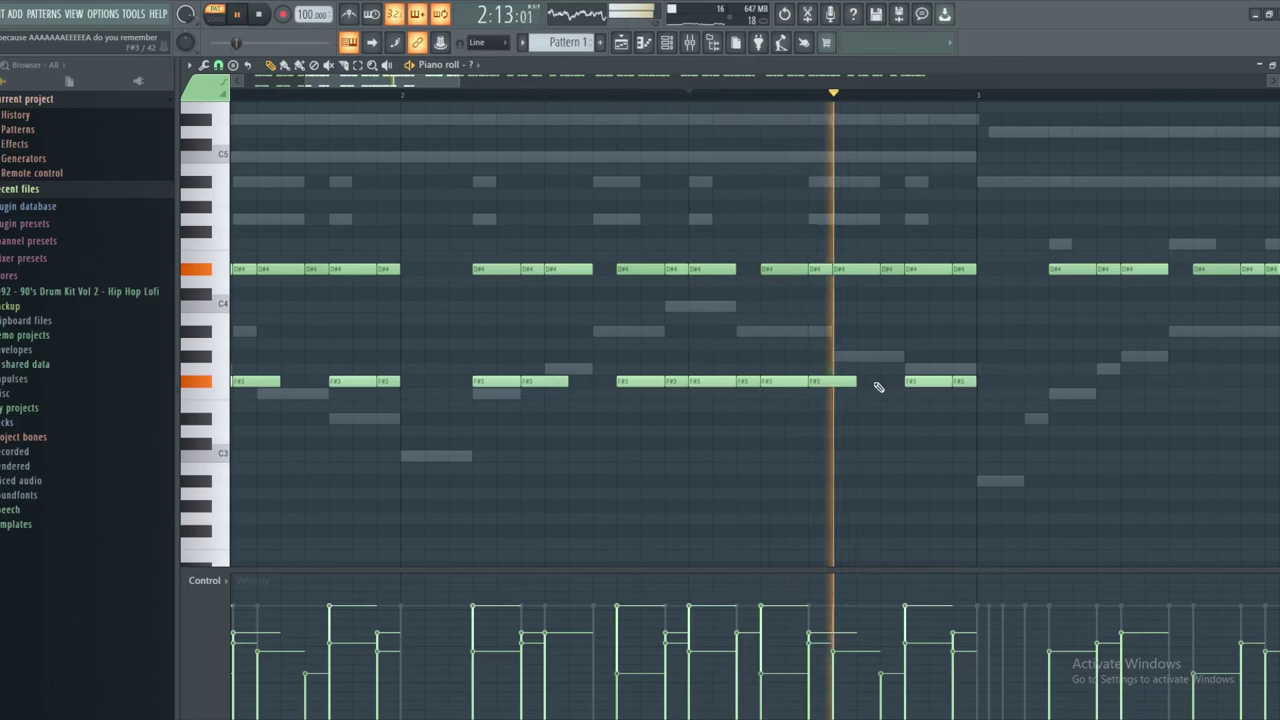
pyautogui.press('space')
pyautogui.press('space')
pyautogui.press('space')
# Shorten the F#3 before 2:13:00 to 0:00:16, then add a loud F#3 at 2:13:00 followed by a short, quieter one
pyautogui.moveTo(855, 382); pyautogui.dragTo(833, 382)
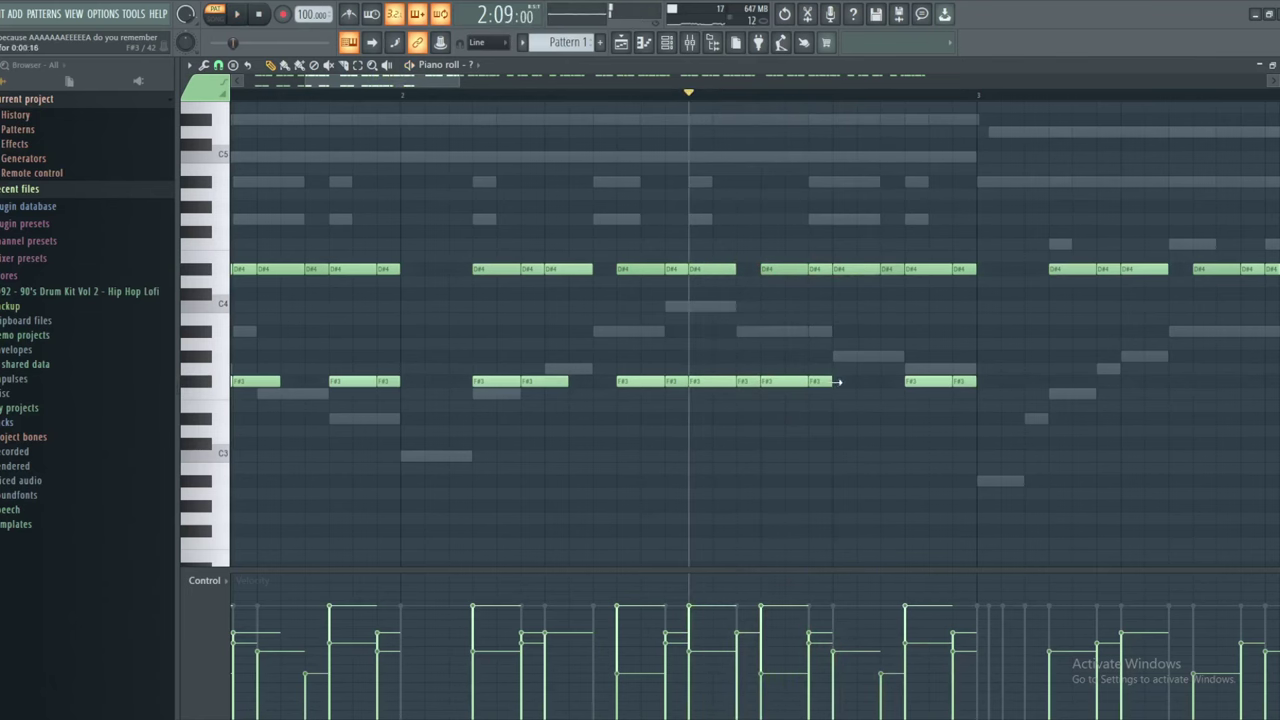
pyautogui.click(720, 382)
pyautogui.click(837, 384)
pyautogui.click(753, 382)
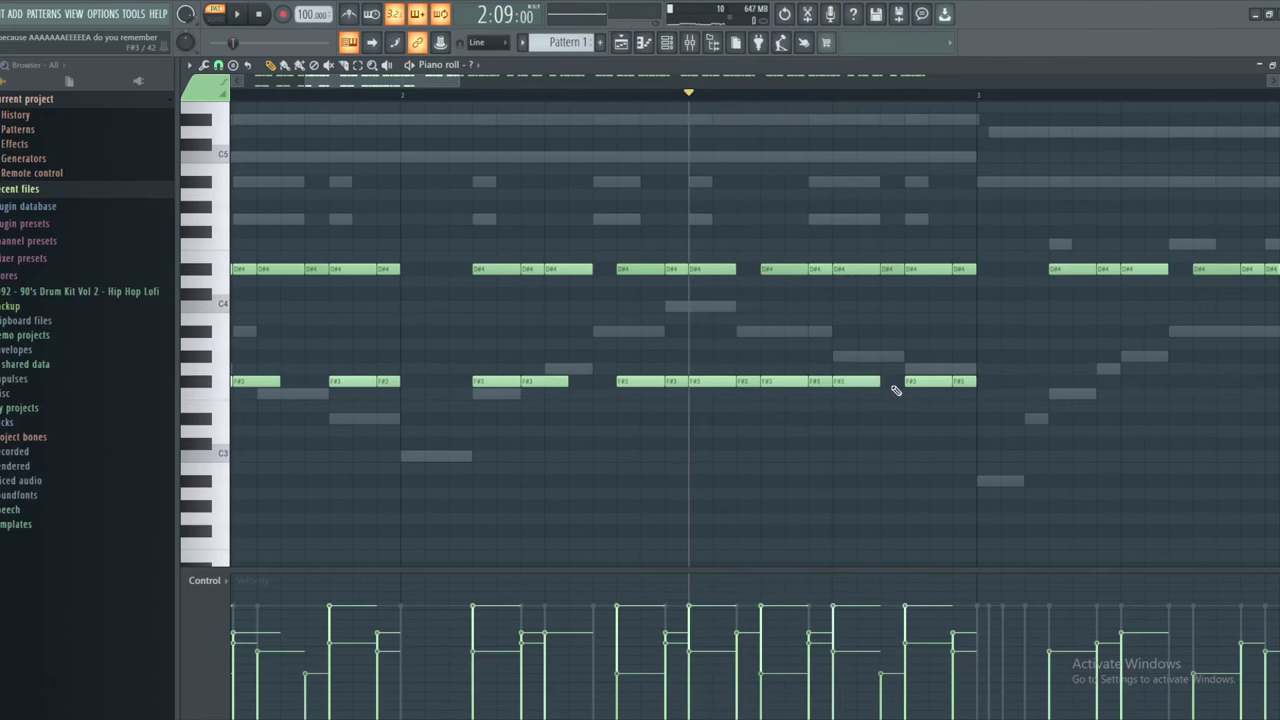
pyautogui.click(892, 385)
# Select all F#3 notes in bars 1 and 2, duplicate them into bars 3 and 4, and clear the selection
pyautogui.scroll(-2, 875, 409)
pyautogui.scroll(-3, 875, 409)
pyautogui.click(358, 65)
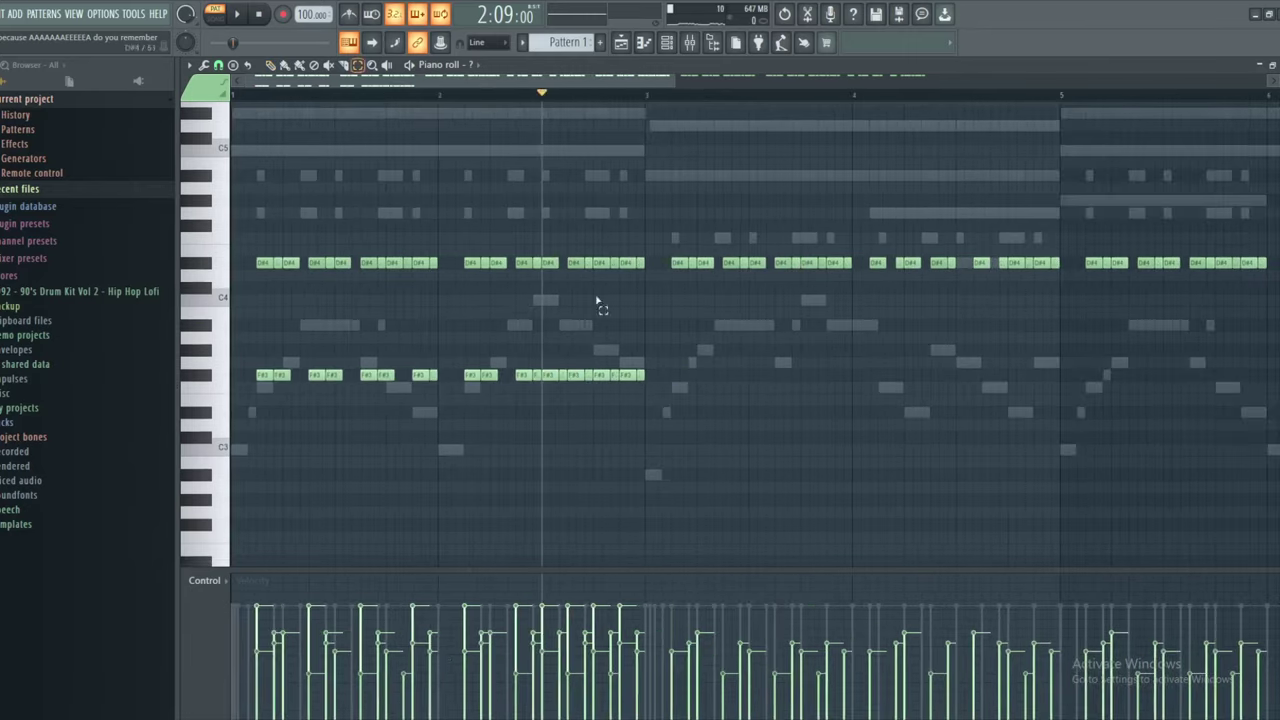
pyautogui.moveTo(717, 495); pyautogui.dragTo(231, 319)
pyautogui.click(270, 66)
pyautogui.moveTo(868, 366); pyautogui.dragTo(486, 351)
pyautogui.hotkey('ctrl', 'b')
pyautogui.moveTo(300, 363); pyautogui.dragTo(685, 386)
pyautogui.hotkey('ctrl', 'd')
# Switch to Paint and replace the note with "here the 1 and 3 same buit 2 and 4 different thing is applied," and "but 2 and 4 will be the same probably"
pyautogui.click(443, 718)
pyautogui.moveTo(882, 228)
pyautogui.mouseDown()
pyautogui.moveTo(406, 243)
pyautogui.moveTo(85, 273)
pyautogui.mouseUp()
pyautogui.write('here the 1')
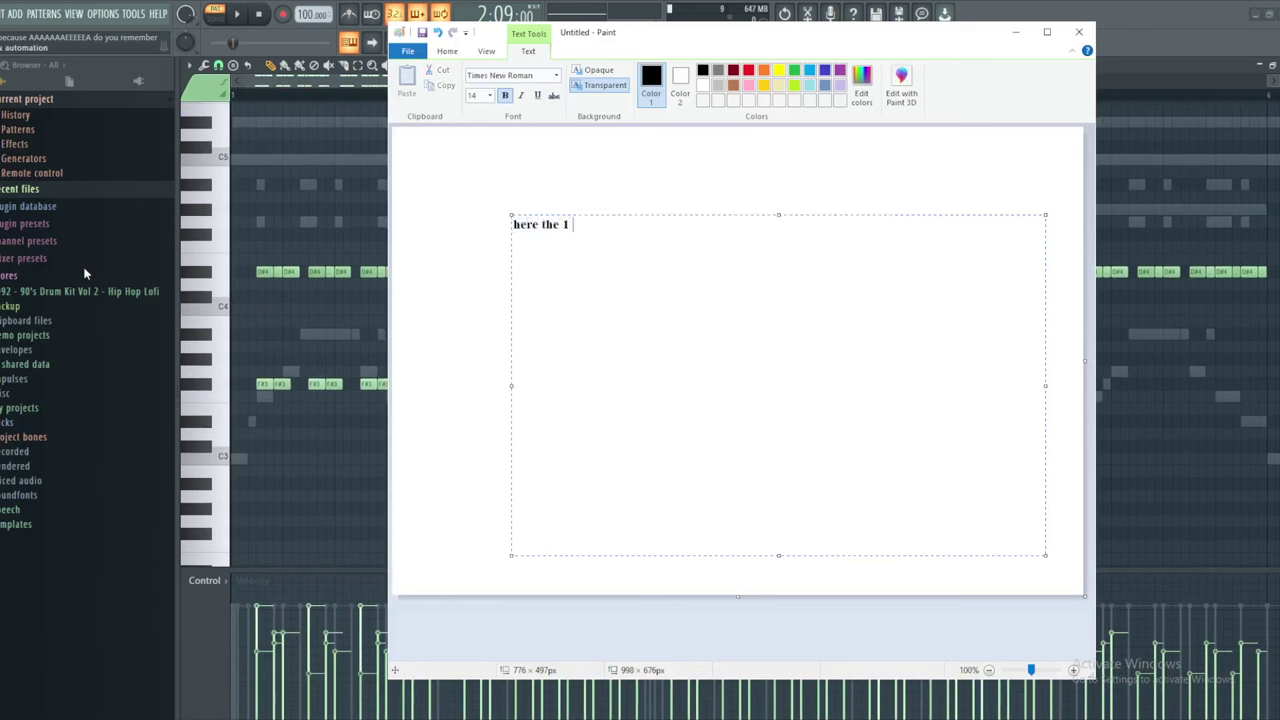
pyautogui.write(' and 3 same buit 2 and ')
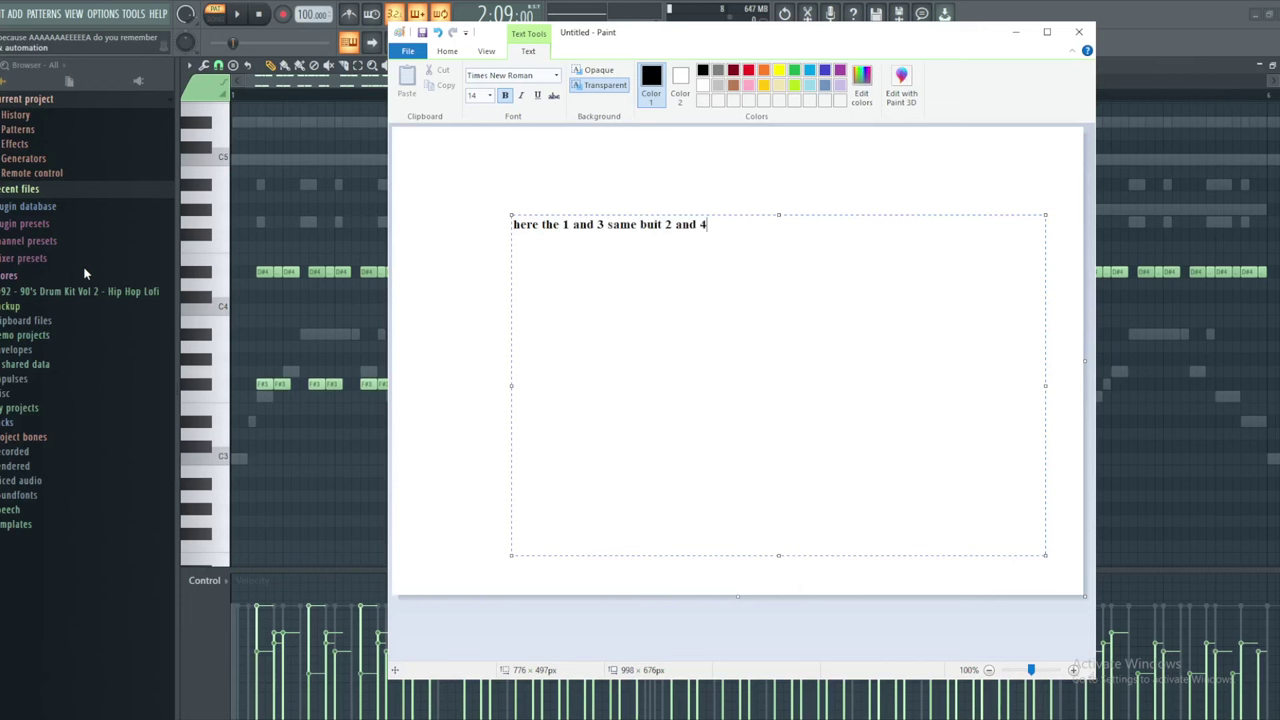
pyautogui.write('4 different thing is applied,')
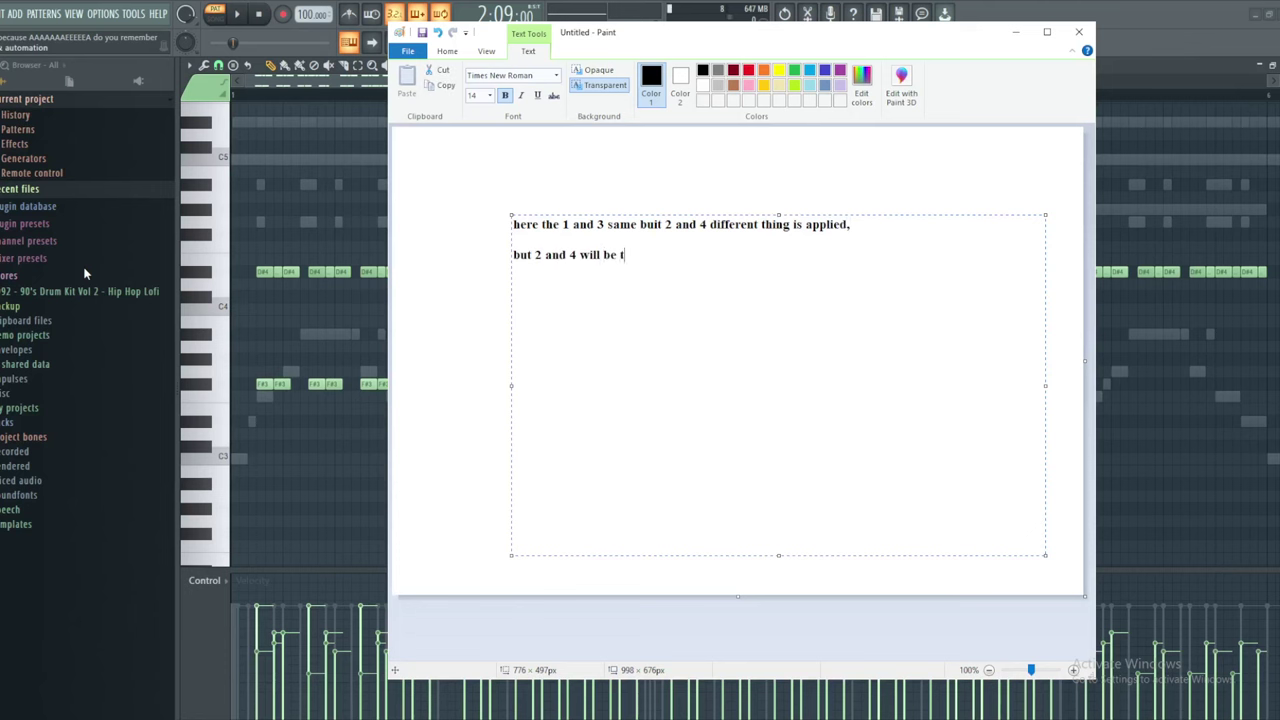
pyautogui.write('he same probably')
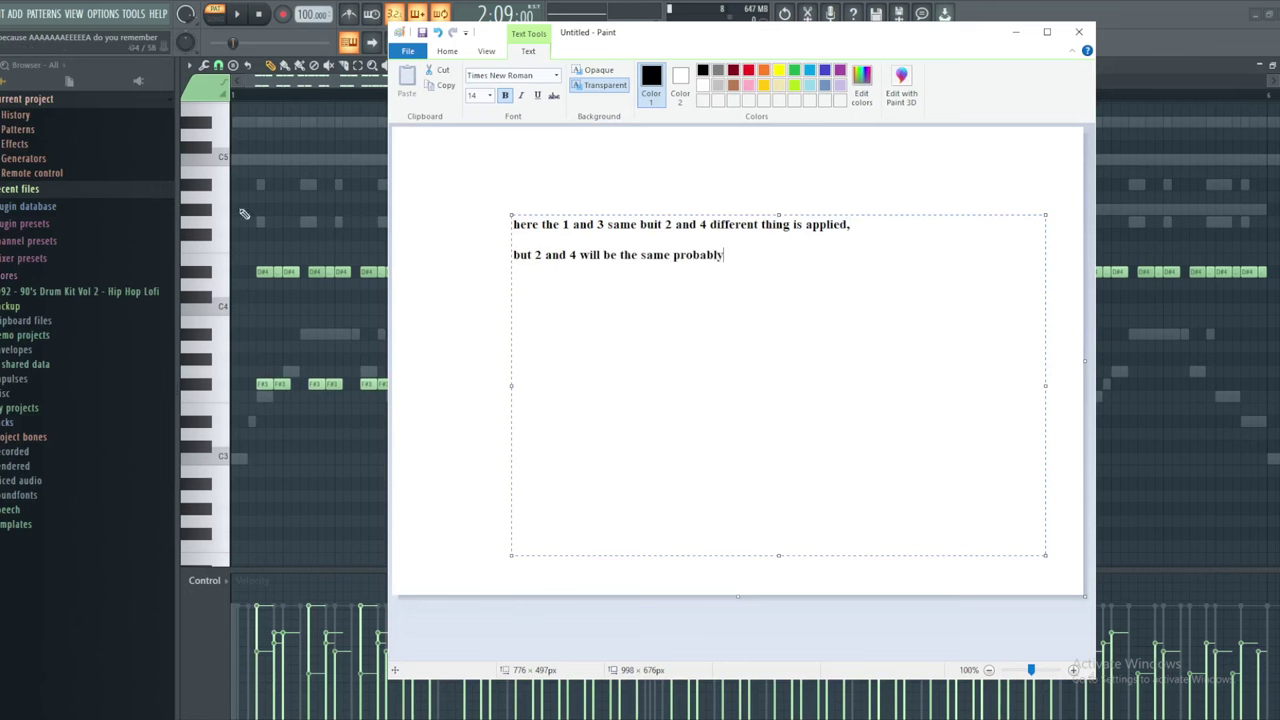
# Switch back to FL Studio and play the pattern through bars 1 to 4 to review the duplicated hi-hats
pyautogui.click(243, 213)
pyautogui.press('space')
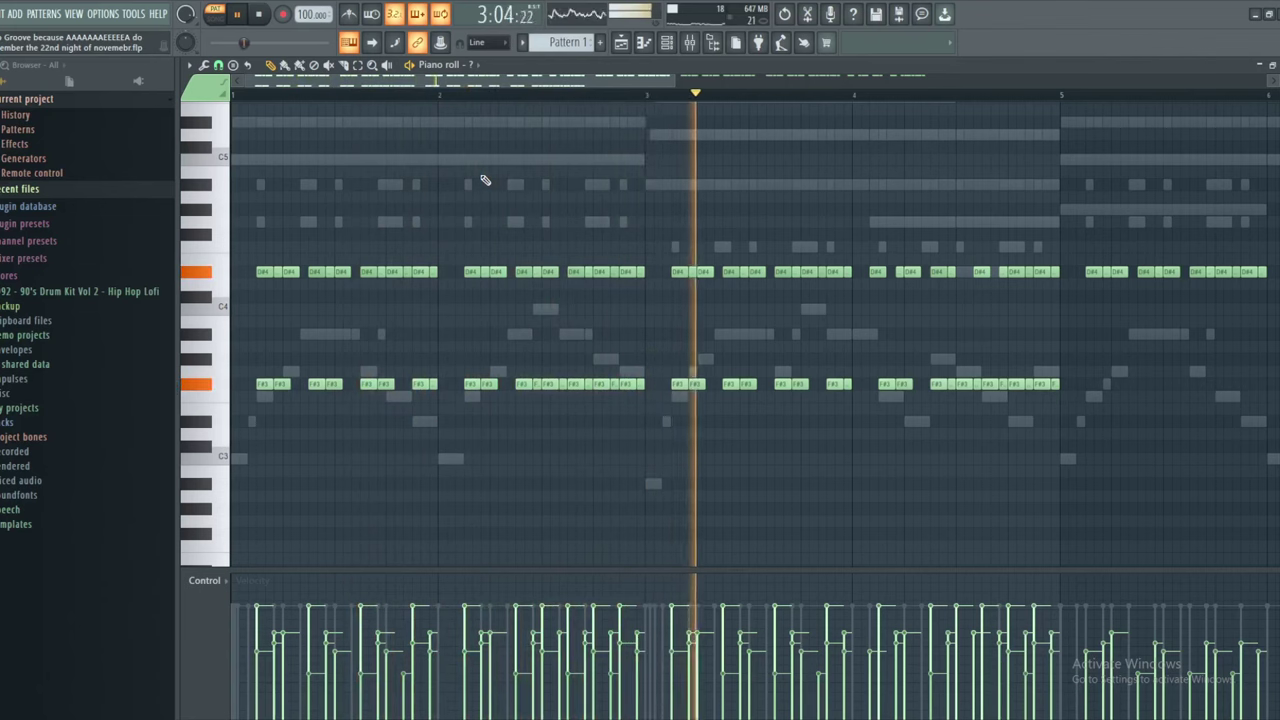
pyautogui.scroll(-1, 580, 330)
pyautogui.moveTo(628, 275); pyautogui.dragTo(632, 236)
pyautogui.moveTo(748, 257); pyautogui.dragTo(673, 249)
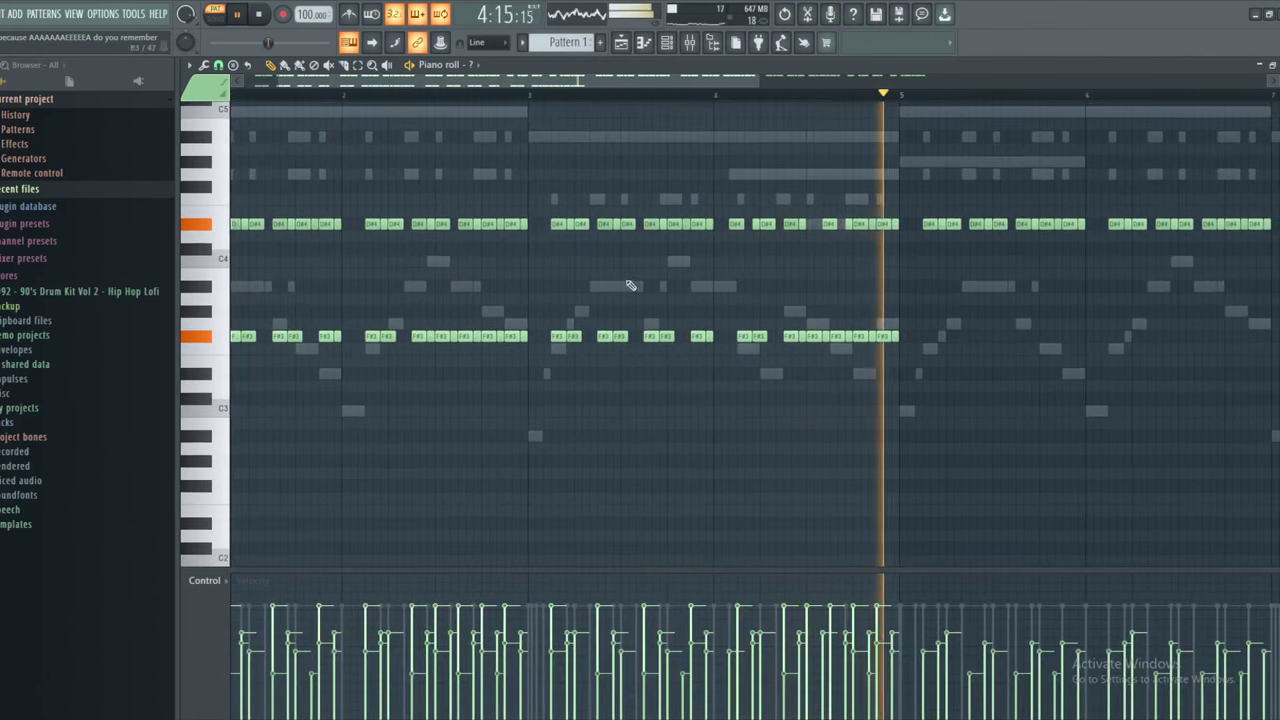
pyautogui.scroll(-2, 631, 285)
pyautogui.press('space')
# Select all F#3 notes in bars 1 to 4, lower their overall velocity, play the result and clear the selection
pyautogui.click(358, 66)
pyautogui.moveTo(238, 288); pyautogui.dragTo(1186, 444)
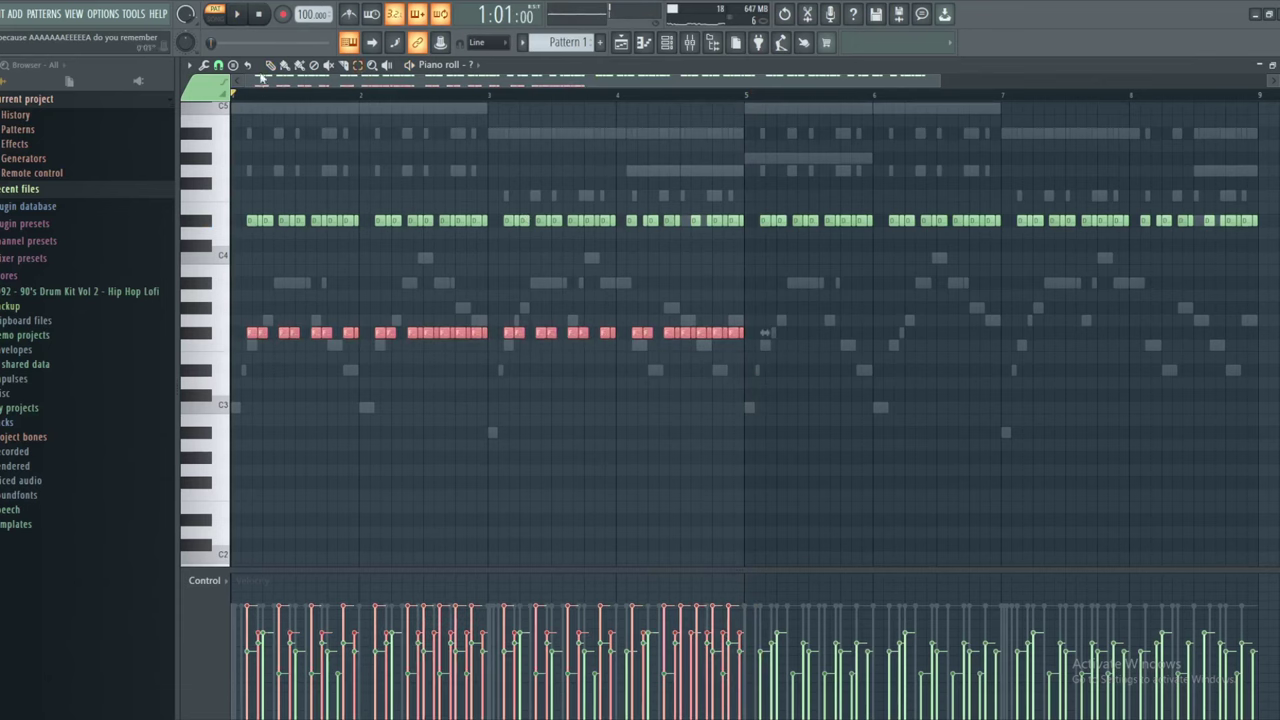
pyautogui.doubleClick(318, 331)
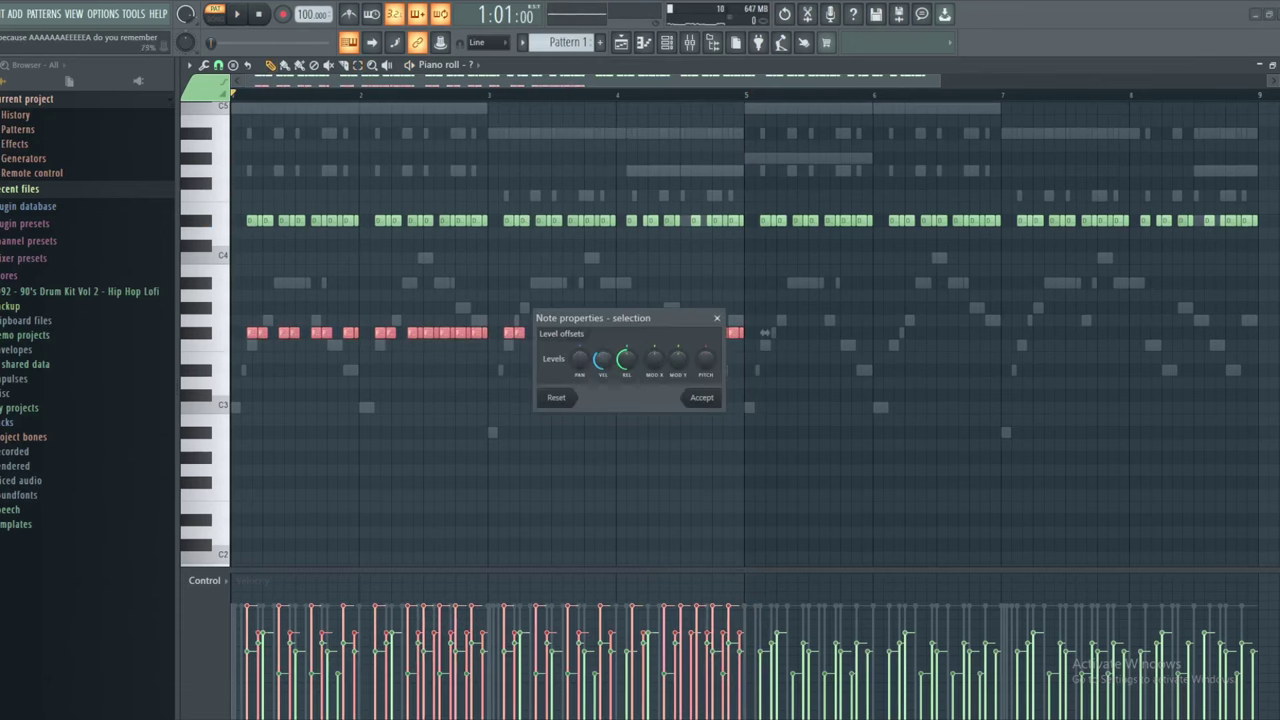
pyautogui.click(703, 399)
pyautogui.press('space')
pyautogui.scroll(2, 490, 428)
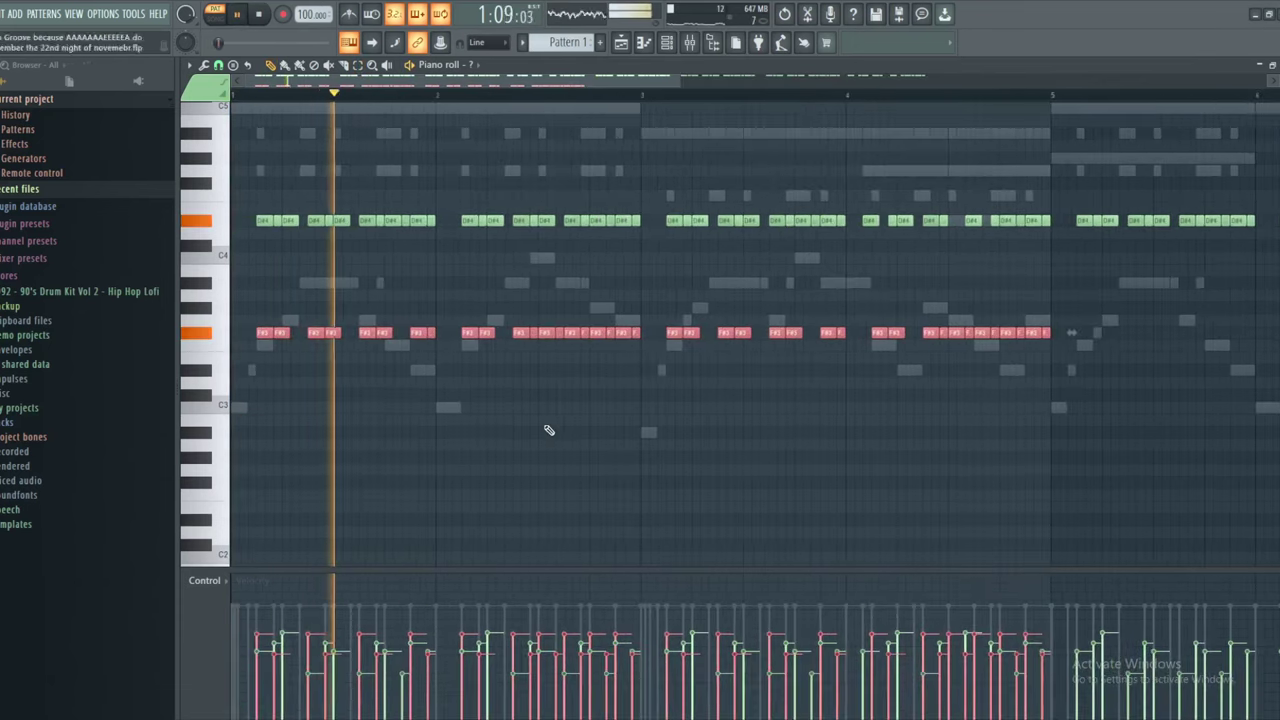
pyautogui.scroll(-2, 546, 430)
pyautogui.keyDown('ctrl'); pyautogui.click(538, 430); pyautogui.keyUp('ctrl')
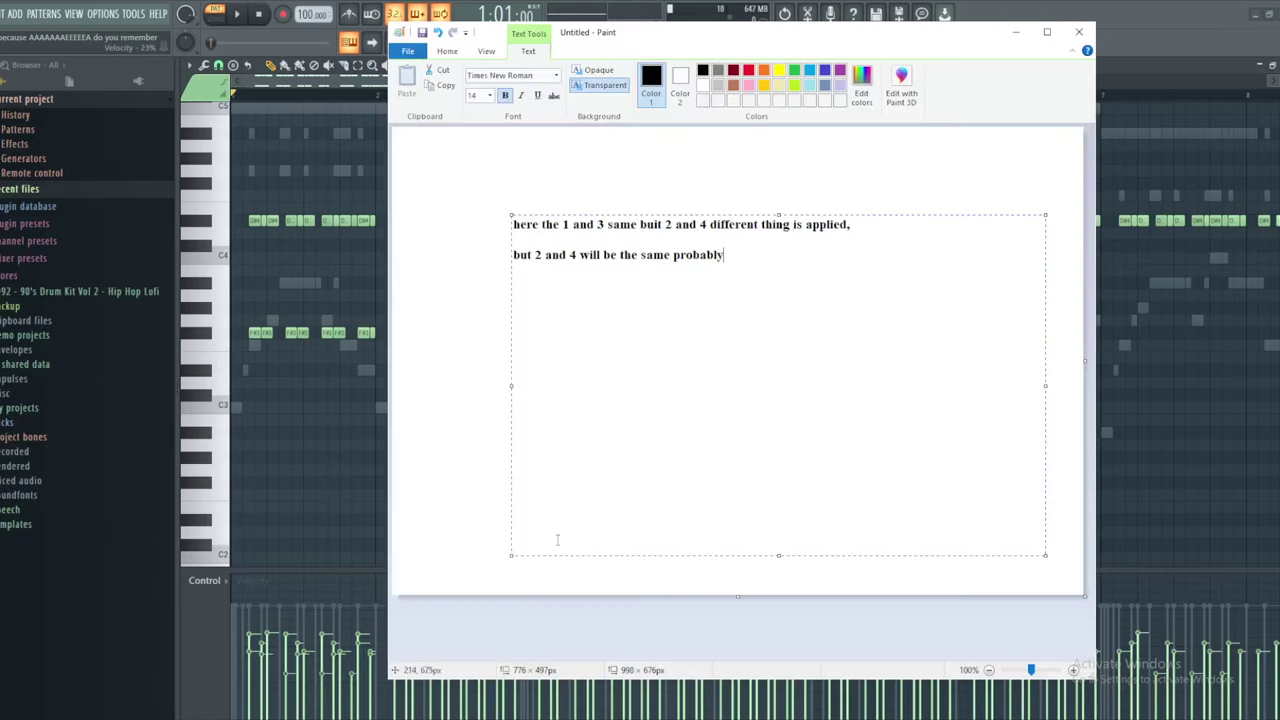
# Switch to Paint and replace the note with "game maker reveal lmao" and "anyways, now drum snares and kicks"
pyautogui.hotkey('ctrl', 'a')
pyautogui.write('g')
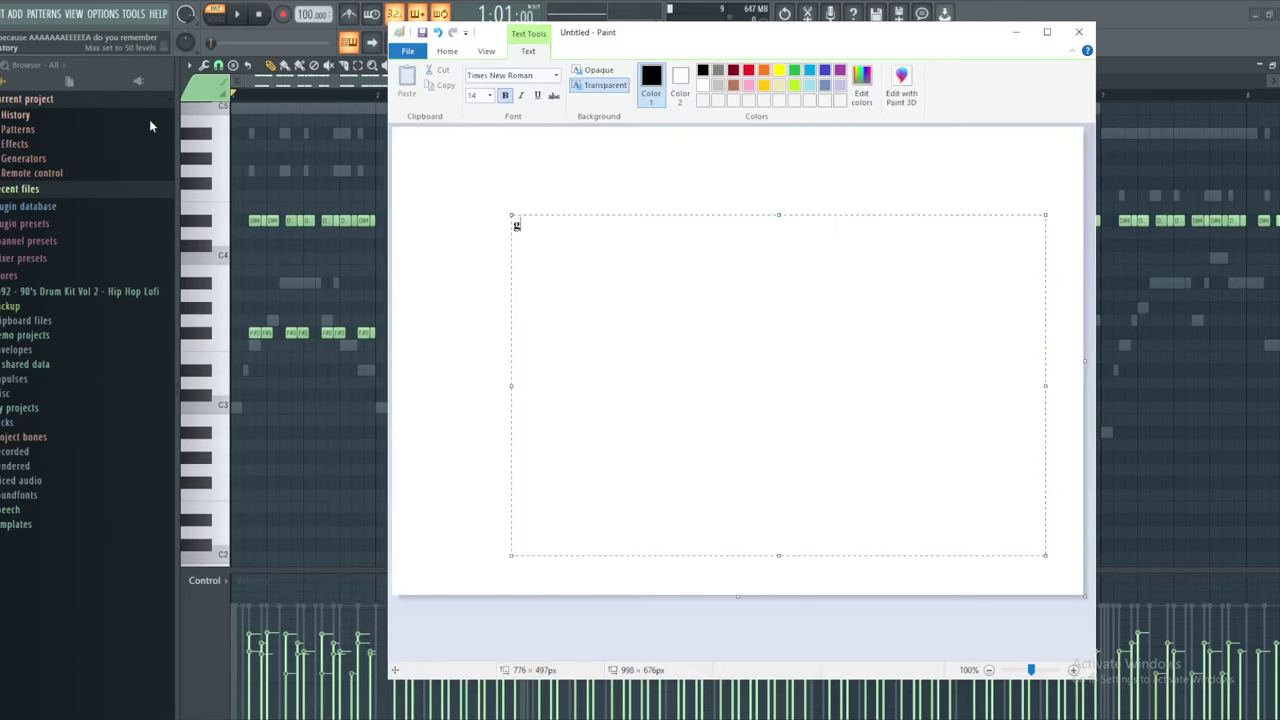
pyautogui.write('ame maker reveal lmao  ')
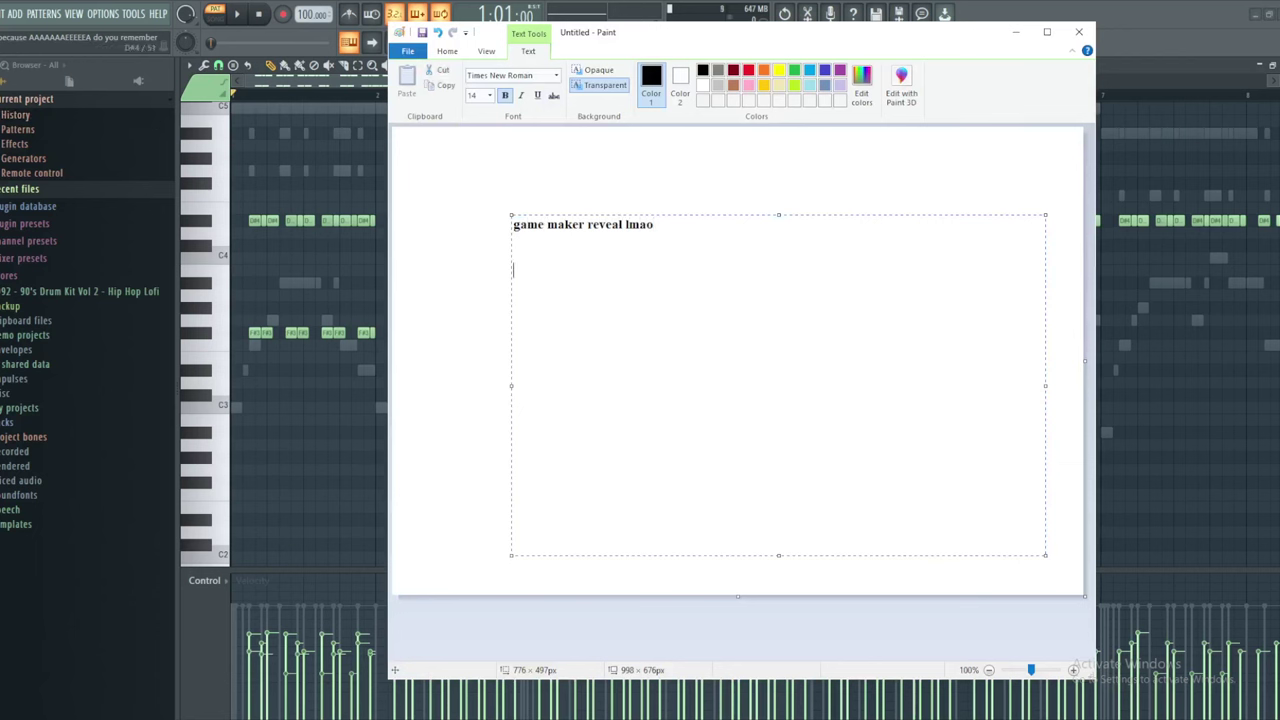
pyautogui.write('anyways, now drum snares')
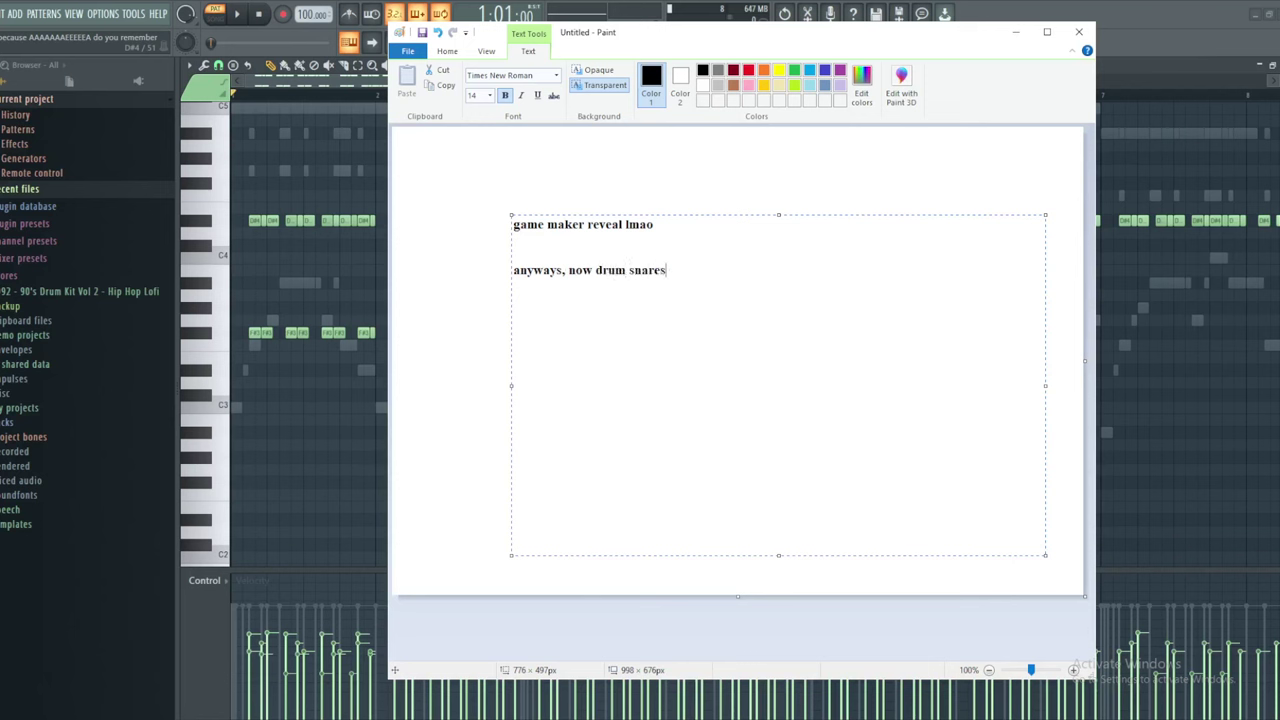
pyautogui.write(' and kicks')
# Replace the note with "GENERALLY, less is more" and "but some variance from the usual kick - snare - kick -sanre is also good"
pyautogui.hotkey('ctrl', 'a')
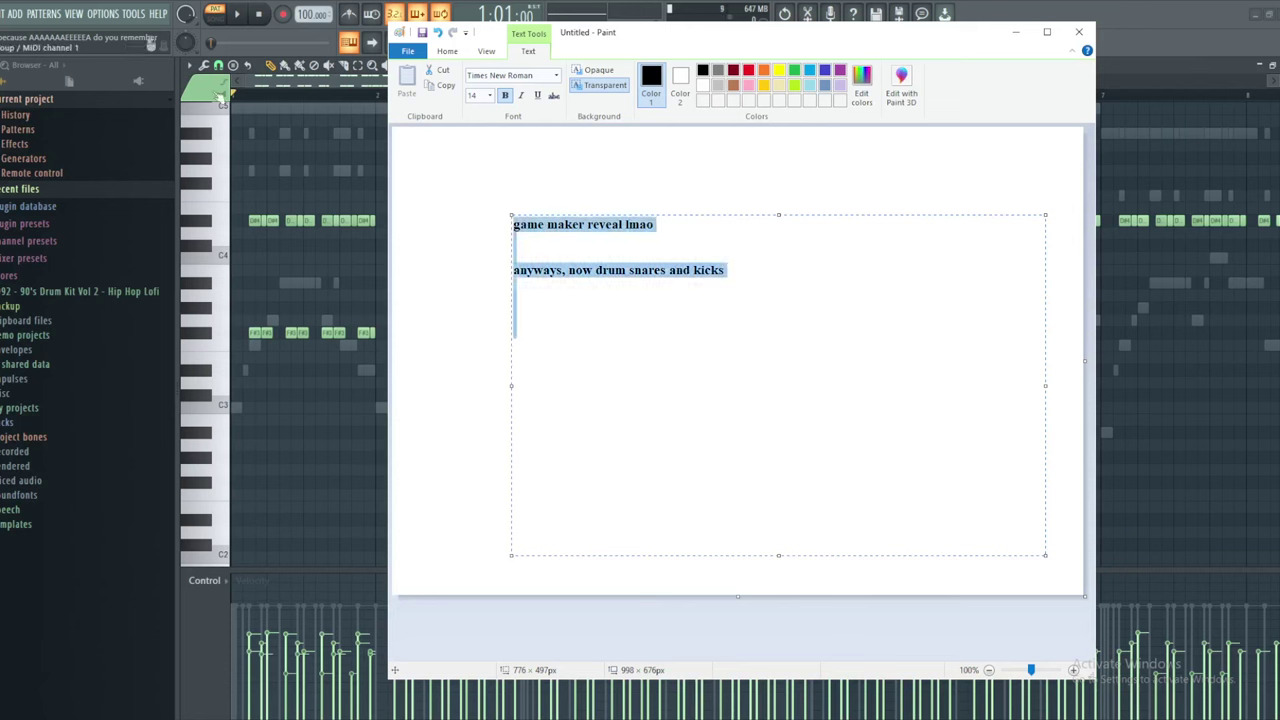
pyautogui.write('GENERALLY,')
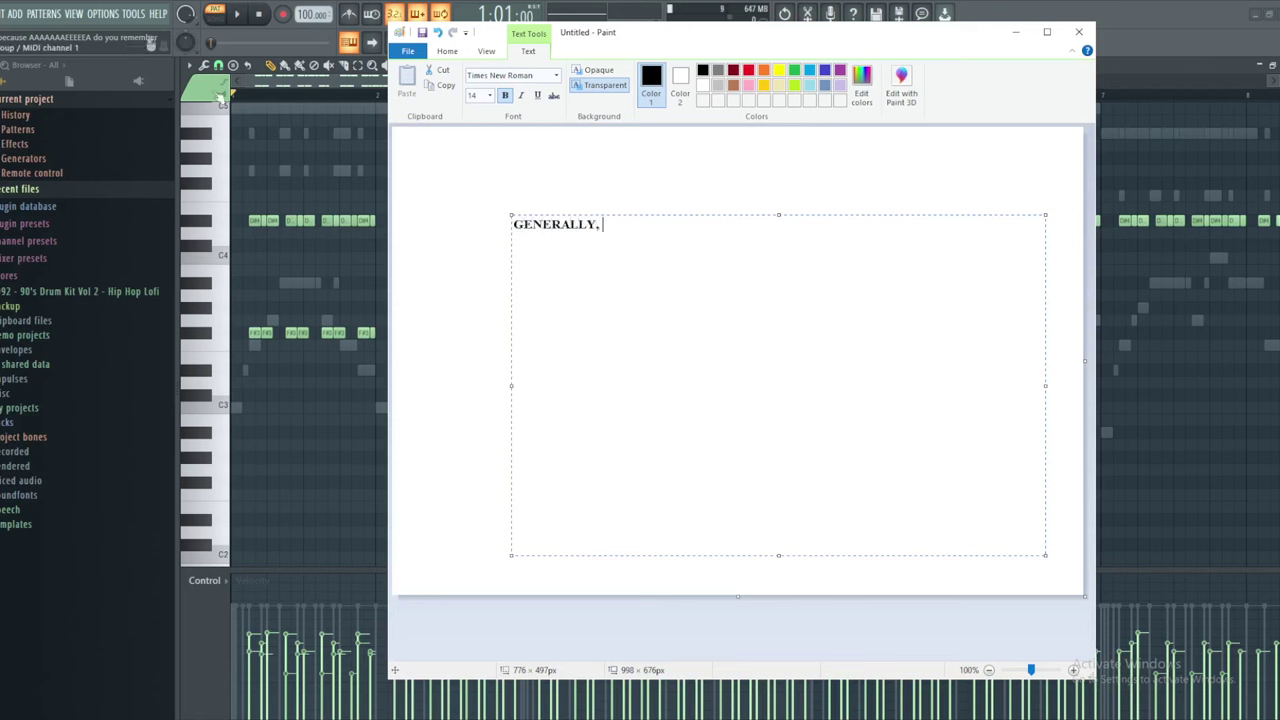
pyautogui.write(' less is mor')
pyautogui.write('but some variance')
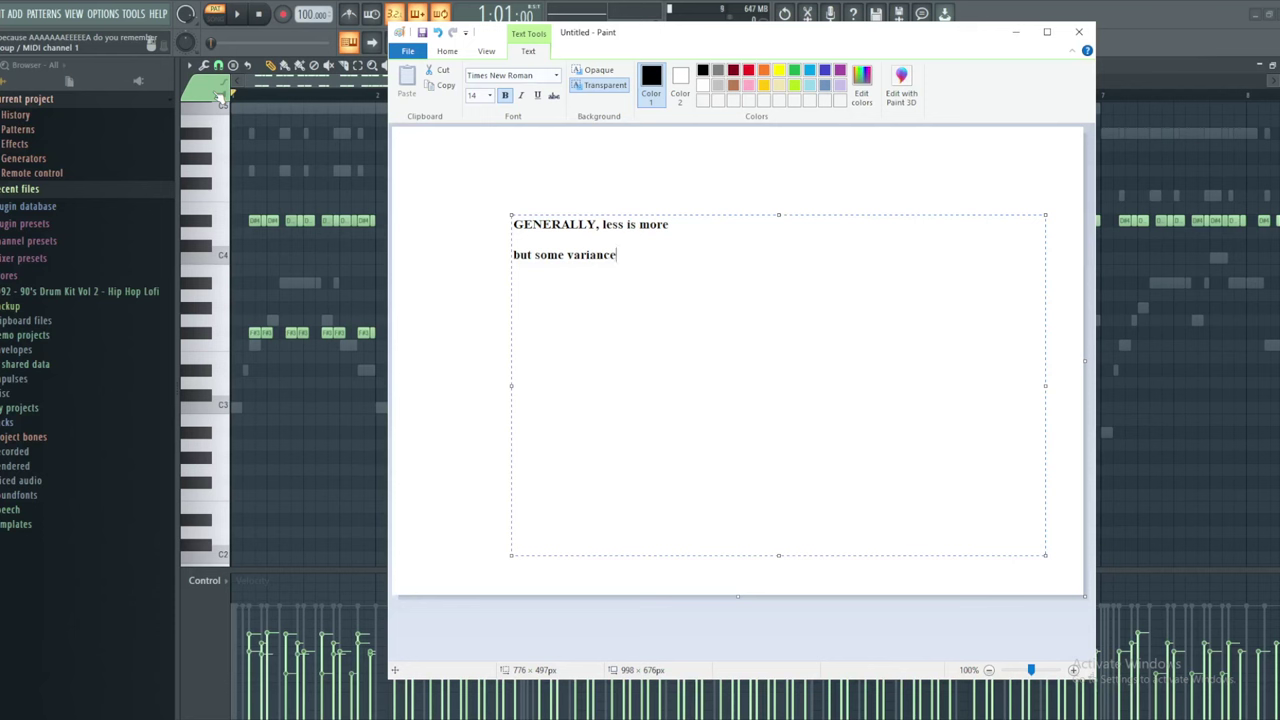
pyautogui.write(' from the usual kick - sna')
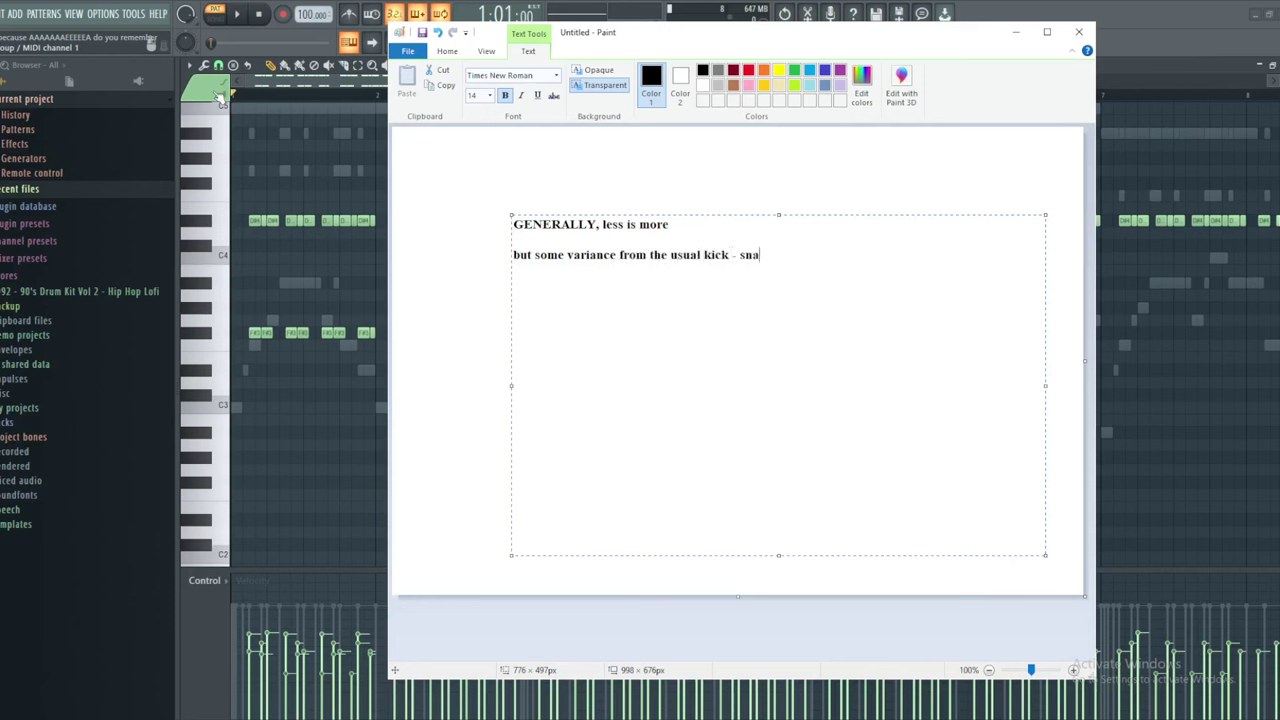
pyautogui.write('re - kick -sanr')
pyautogui.write('is also good')
# Back in FL Studio, place C3 kicks on beats 1 and 3 and D3 snares on beats 2 and 4 of bar 1, and play it
pyautogui.hotkey('alt', 'Tab')
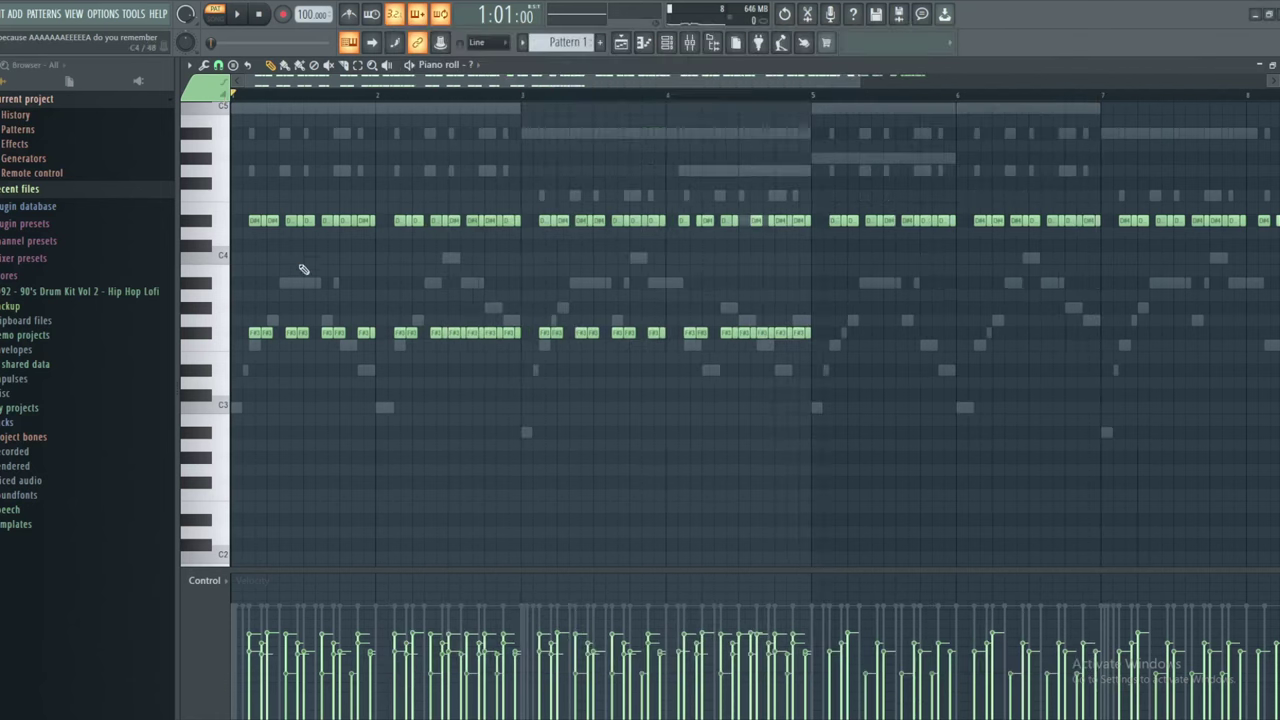
pyautogui.scroll(3, 303, 268)
pyautogui.click(240, 366)
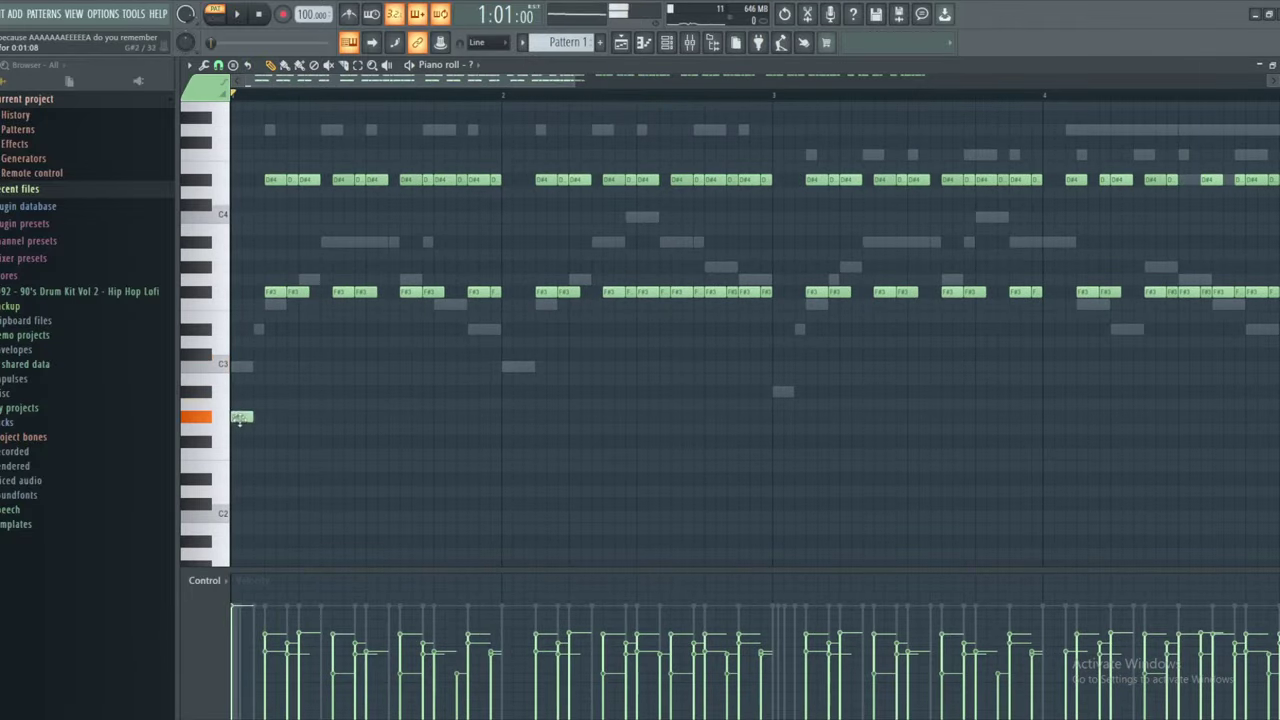
pyautogui.click(303, 342)
pyautogui.click(370, 366)
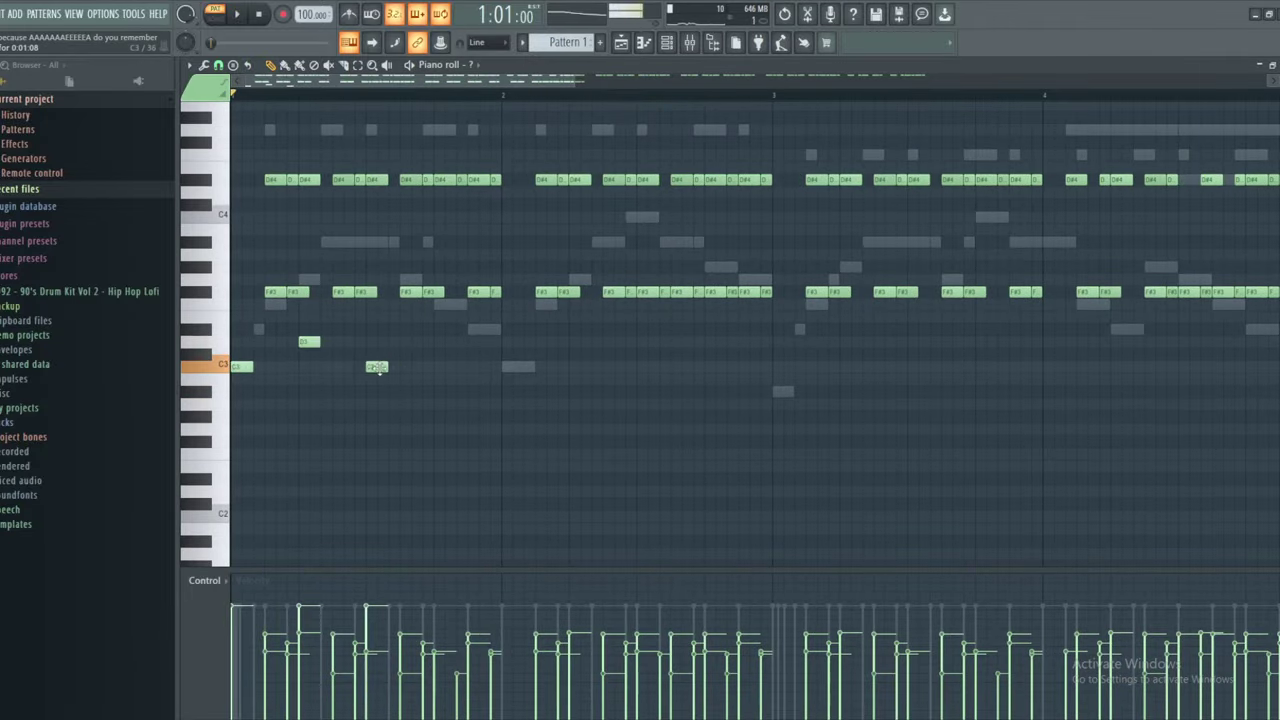
pyautogui.click(437, 342)
pyautogui.press('space')
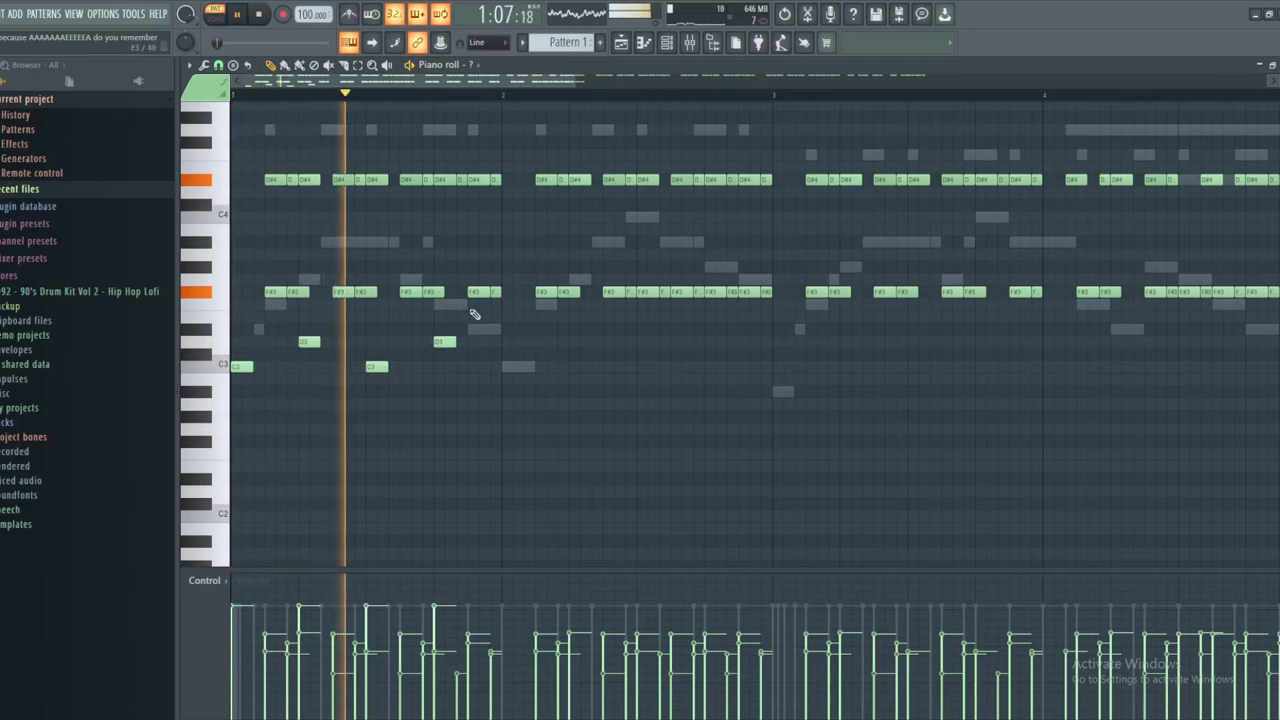
pyautogui.scroll(1, 460, 343)
pyautogui.scroll(2, 460, 343)
pyautogui.press('space')
# Replace the Paint note with "that is the most basic form of drum pattern. its a good base, but we can do some cool stuff to it"
pyautogui.hotkey('alt', 'Tab')
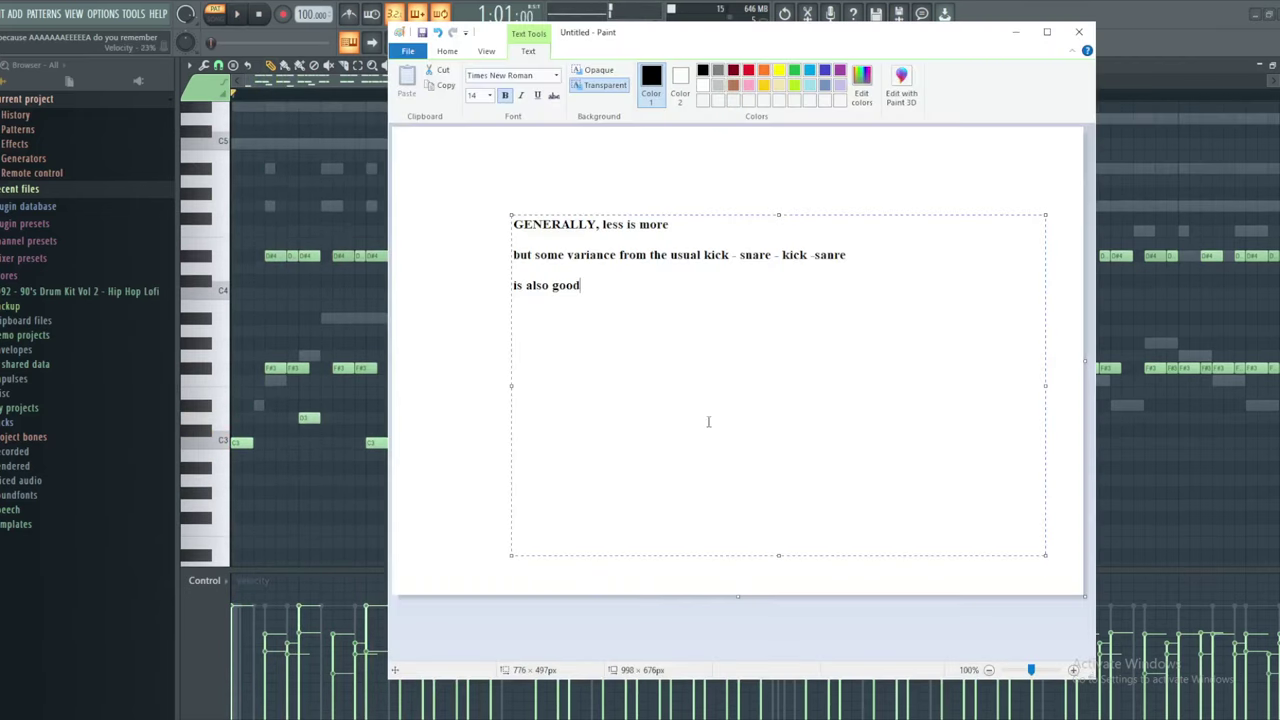
pyautogui.moveTo(717, 339); pyautogui.dragTo(253, 172)
pyautogui.write('that is the most basic fo')
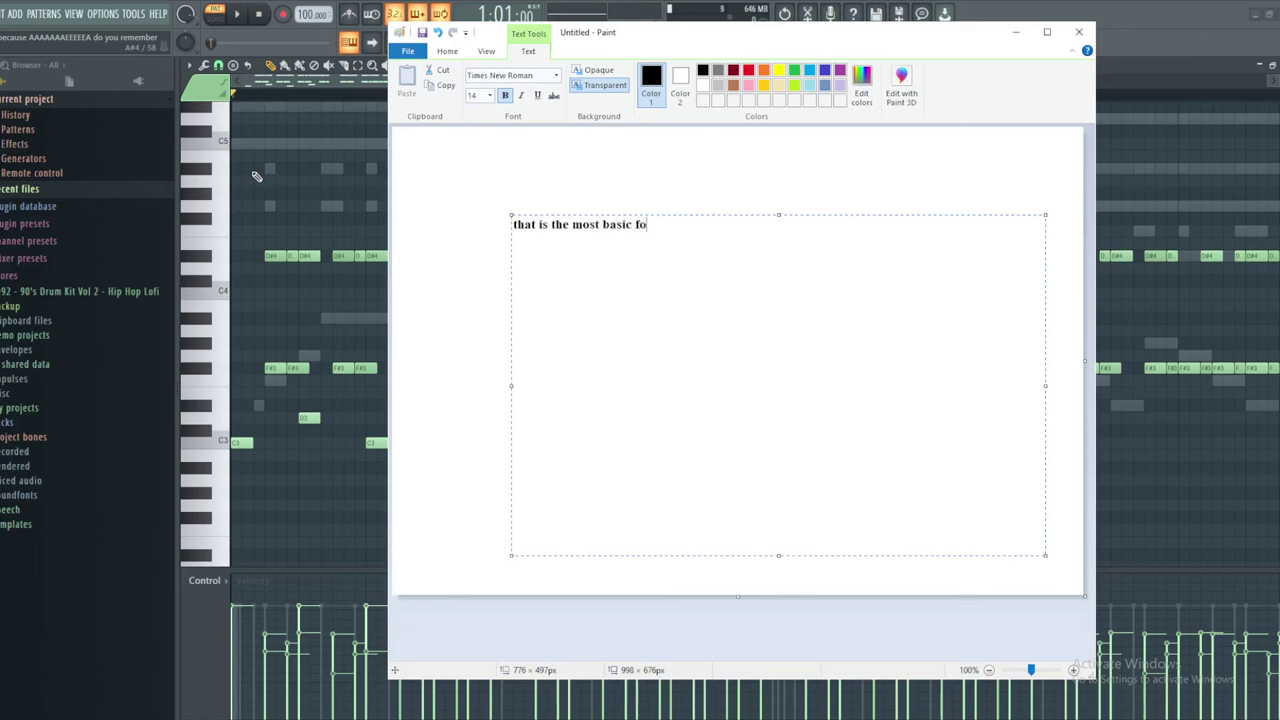
pyautogui.write('drum pattern.')
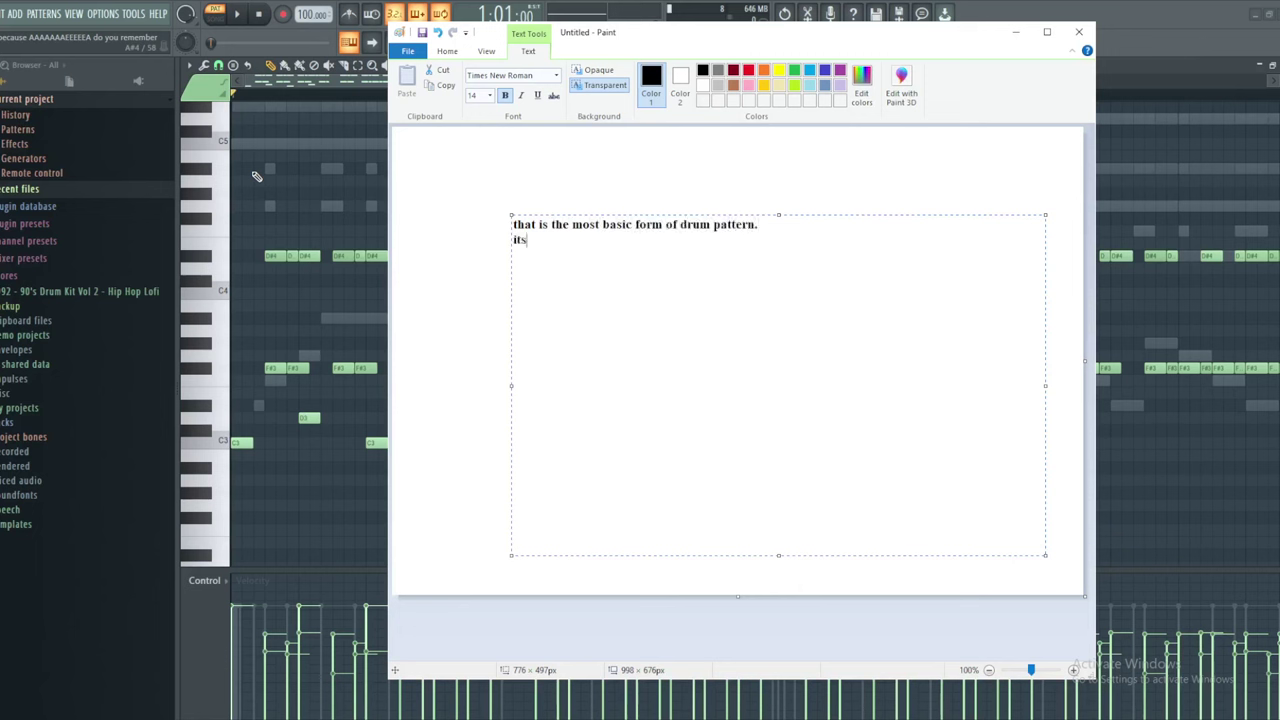
pyautogui.write('good base.')
pyautogui.write(' but ew')
pyautogui.press('BackSpace')
pyautogui.press('BackSpace')
pyautogui.write('we ca')
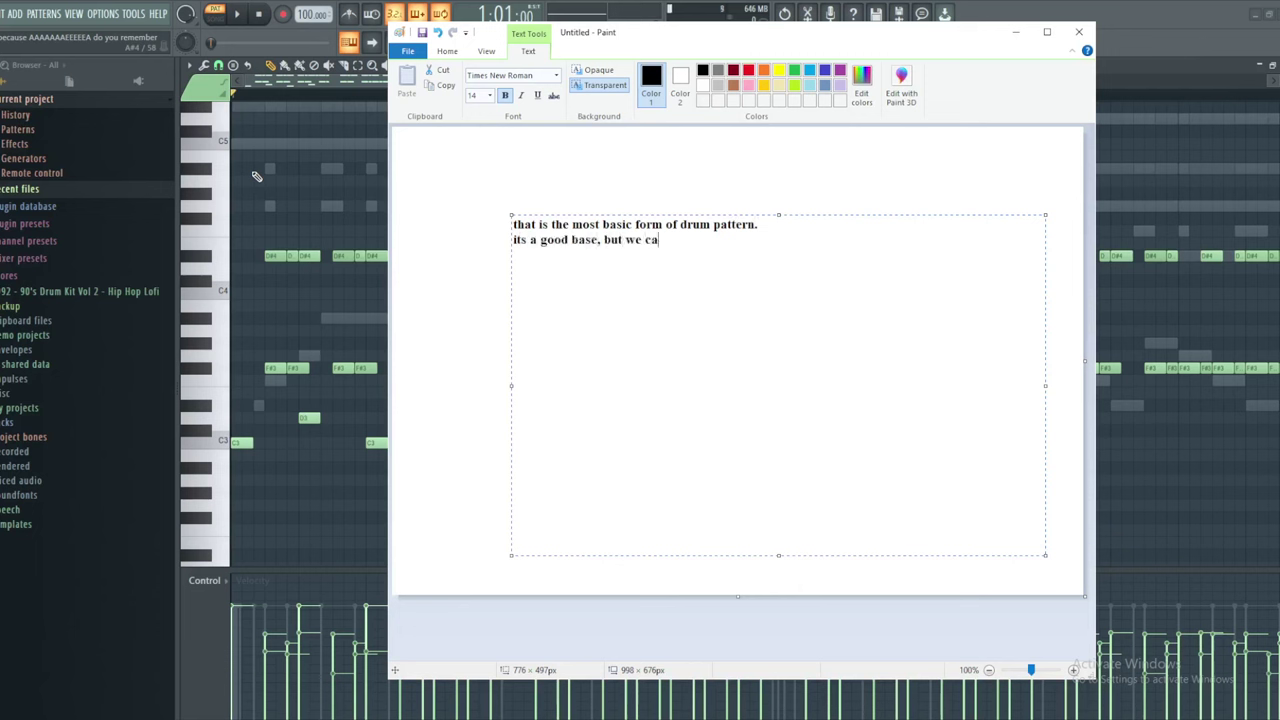
pyautogui.write('n do some cool stuff to it')
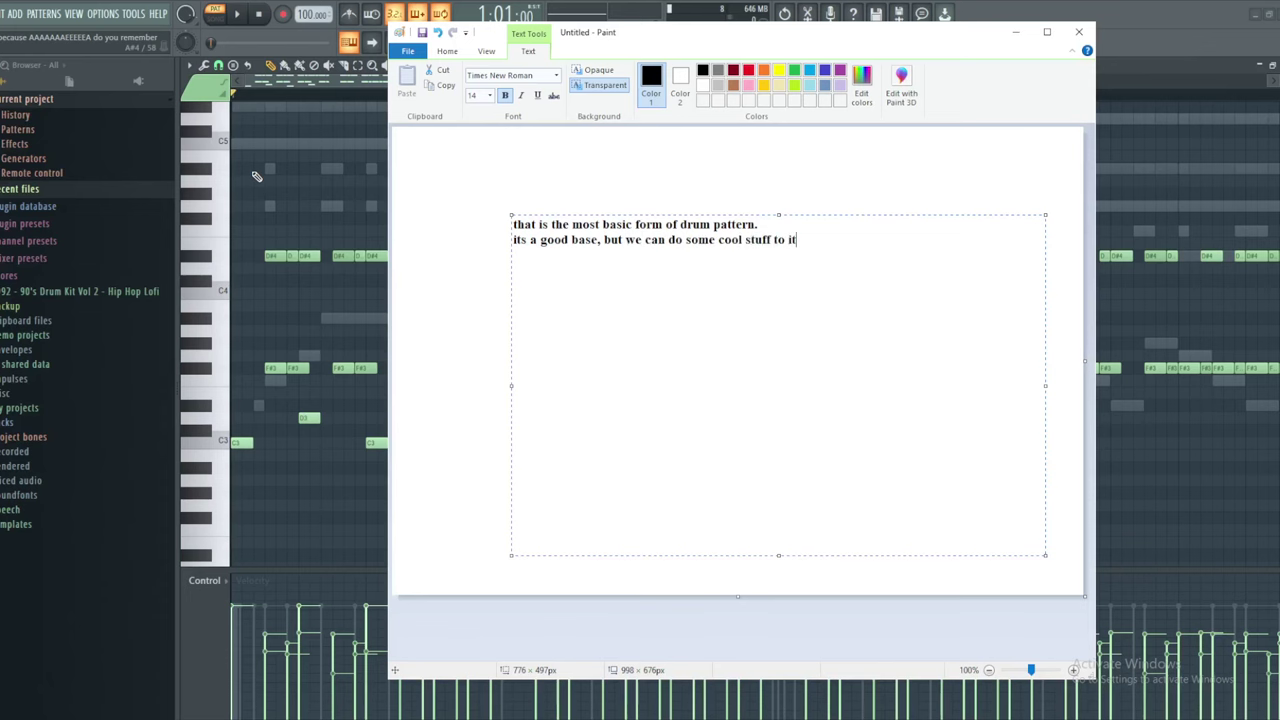
# In FL Studio, add a C3 kick just before bar 1's first D3 snare and shorten it to end where the snare starts
pyautogui.click(333, 181)
pyautogui.scroll(3, 271, 294)
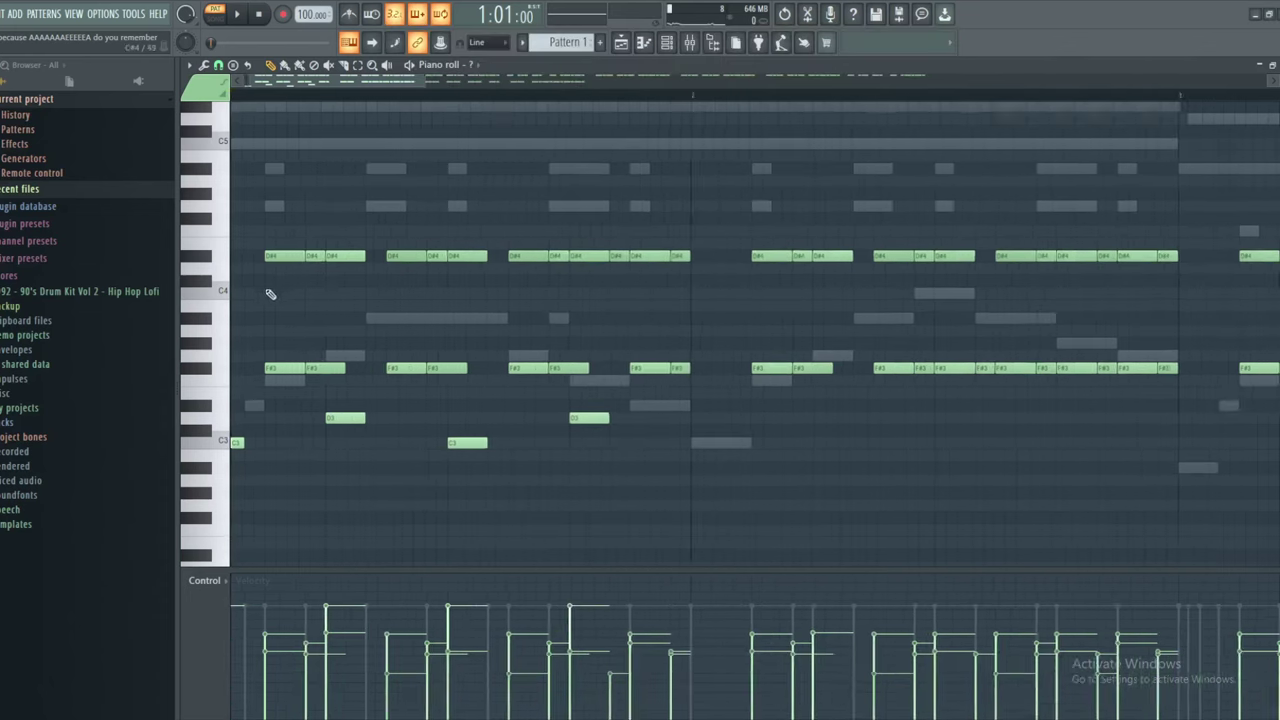
pyautogui.click(260, 443)
pyautogui.click(323, 443)
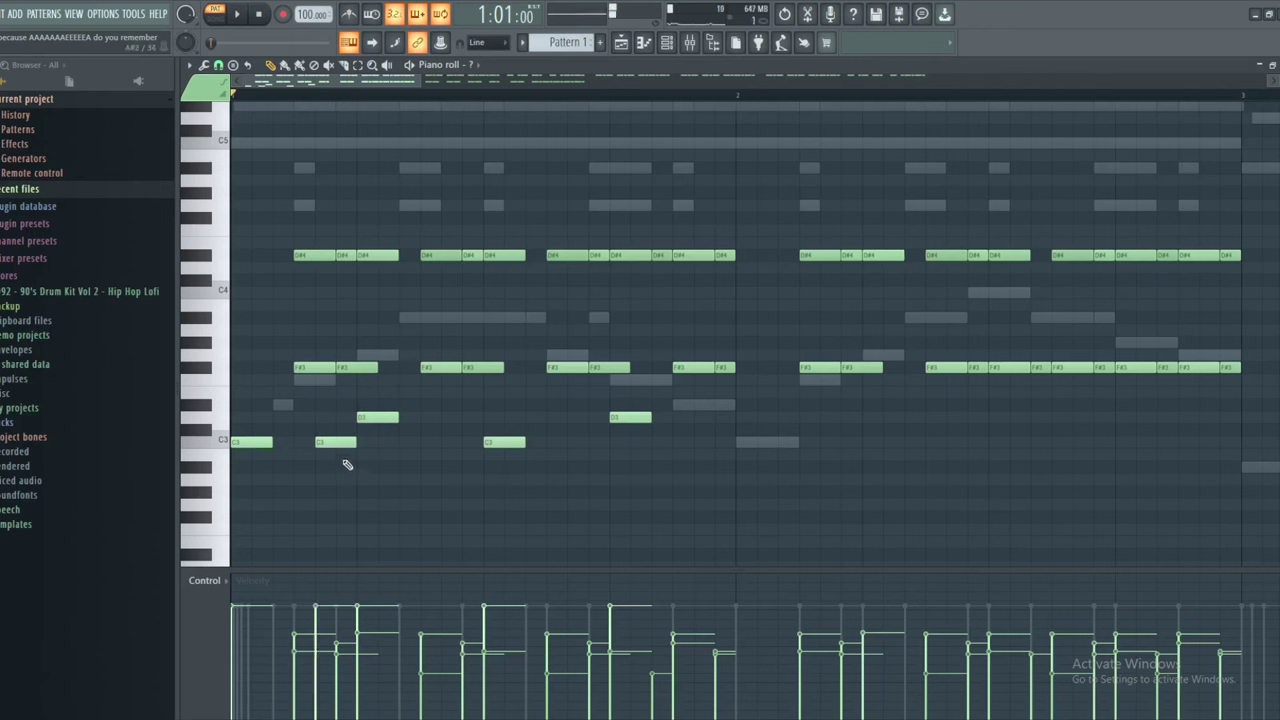
pyautogui.rightClick(344, 444)
pyautogui.press('space')
pyautogui.click(345, 443)
pyautogui.press('space')
pyautogui.rightClick(357, 444)
pyautogui.click(350, 444)
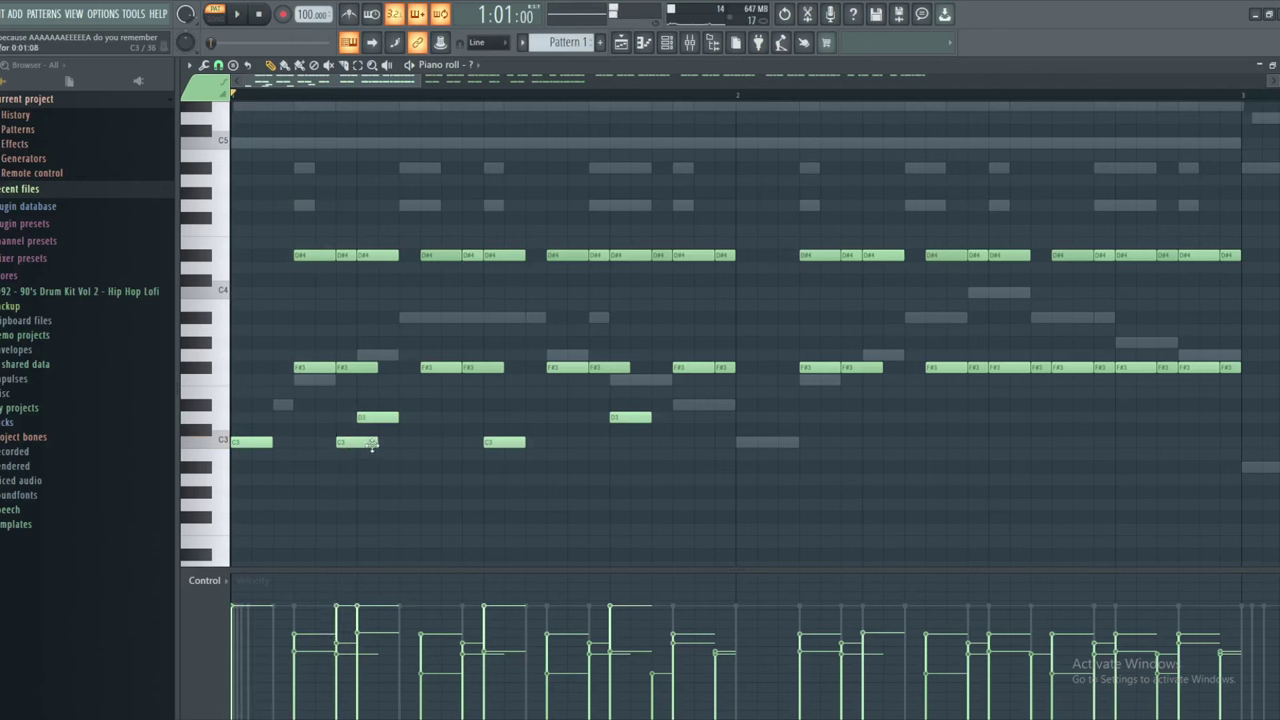
pyautogui.moveTo(371, 445); pyautogui.dragTo(346, 446)
# Switch to Paint and replace the note with "that small bassdrum is the same principle as the in between ntoes, or the inm between chords"
pyautogui.hotkey('alt', 'Tab')
pyautogui.hotkey('ctrl', 'a')
pyautogui.write('that')
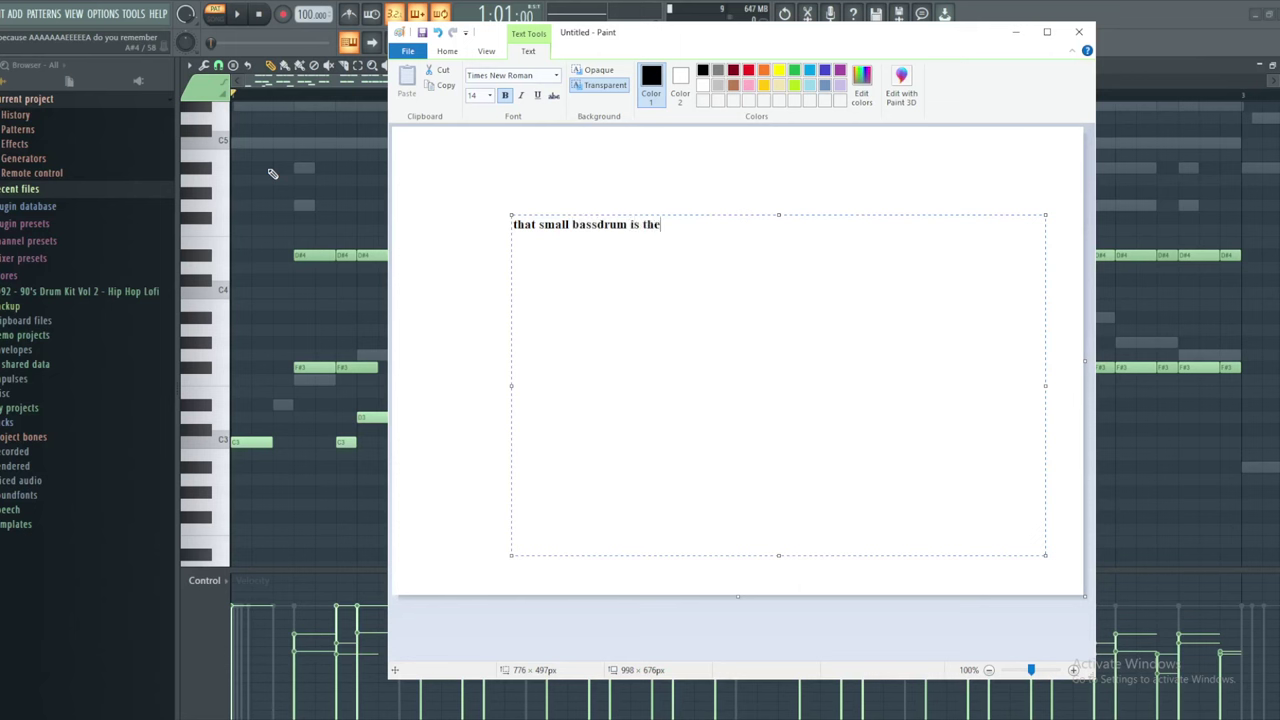
pyautogui.write(' small bassdrum is the same principle as the in between ntoes, or the inm between chords')
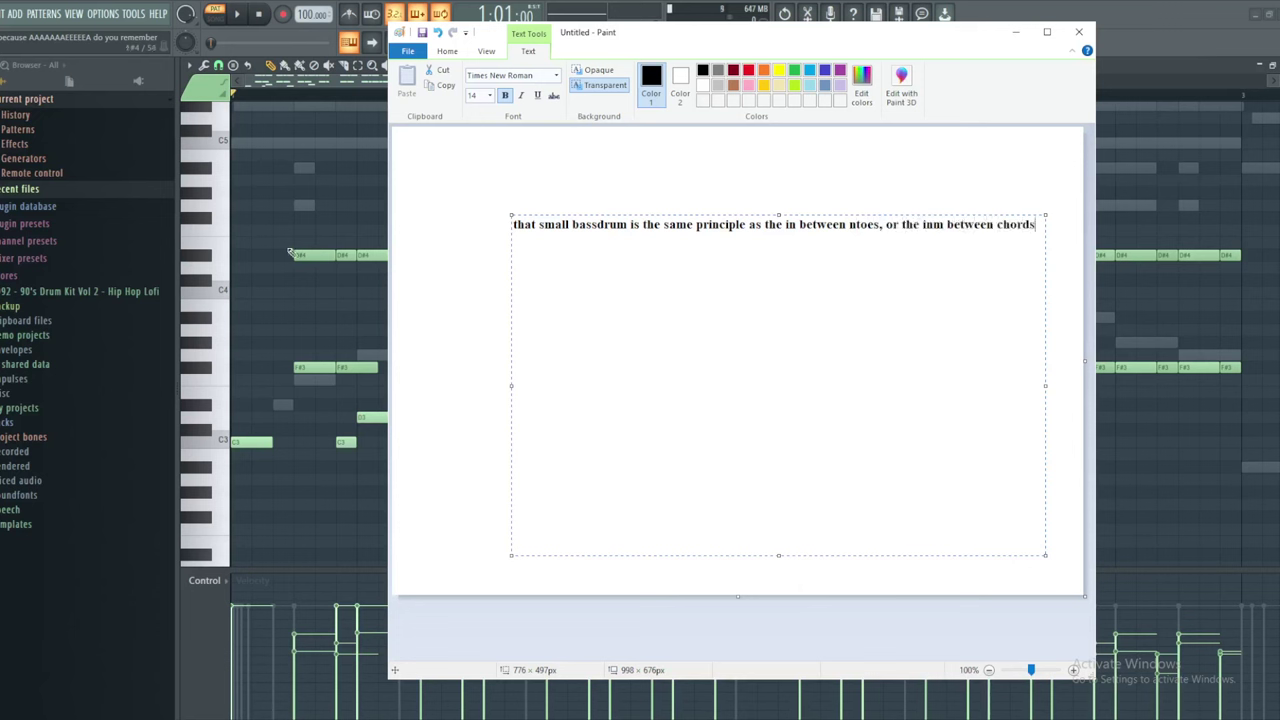
# Return to FL Studio, play bar 1, and shift its beat-3 C3 kick later to 1:11:00, in line with the F#3 there
pyautogui.rightClick(374, 335)
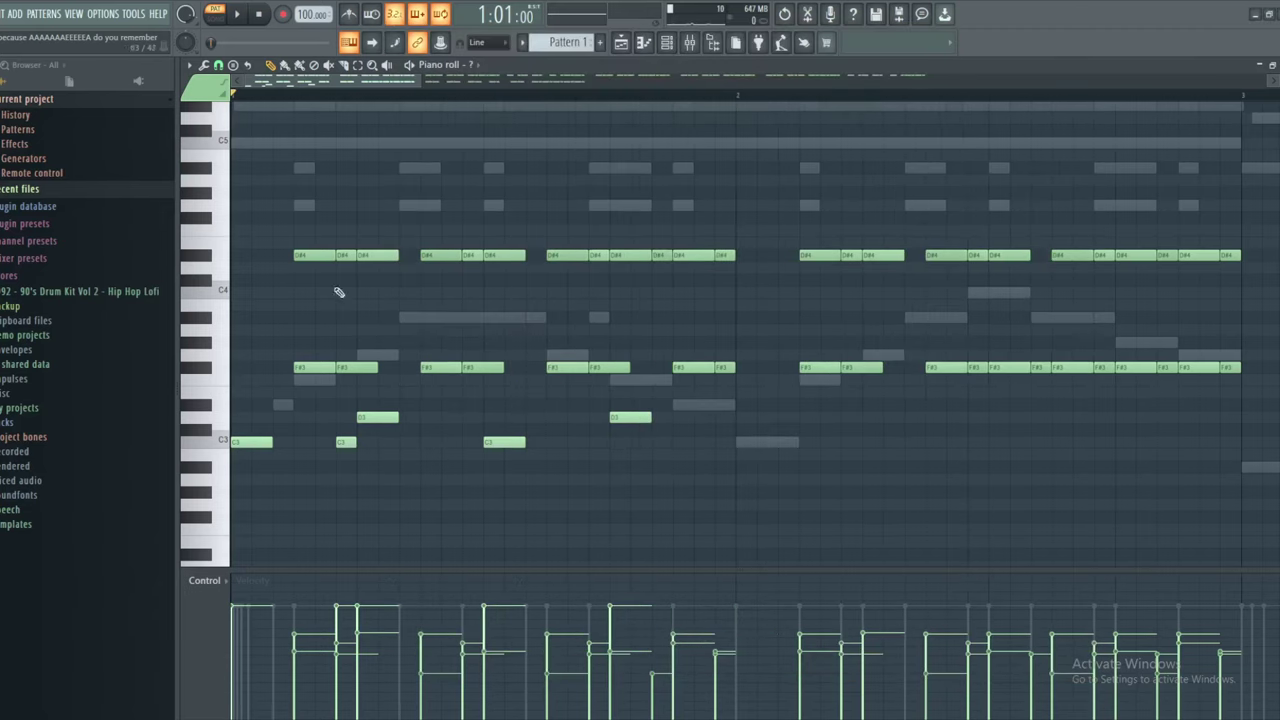
pyautogui.moveTo(293, 95); pyautogui.dragTo(234, 96)
pyautogui.press('space')
pyautogui.press('space')
pyautogui.press('space')
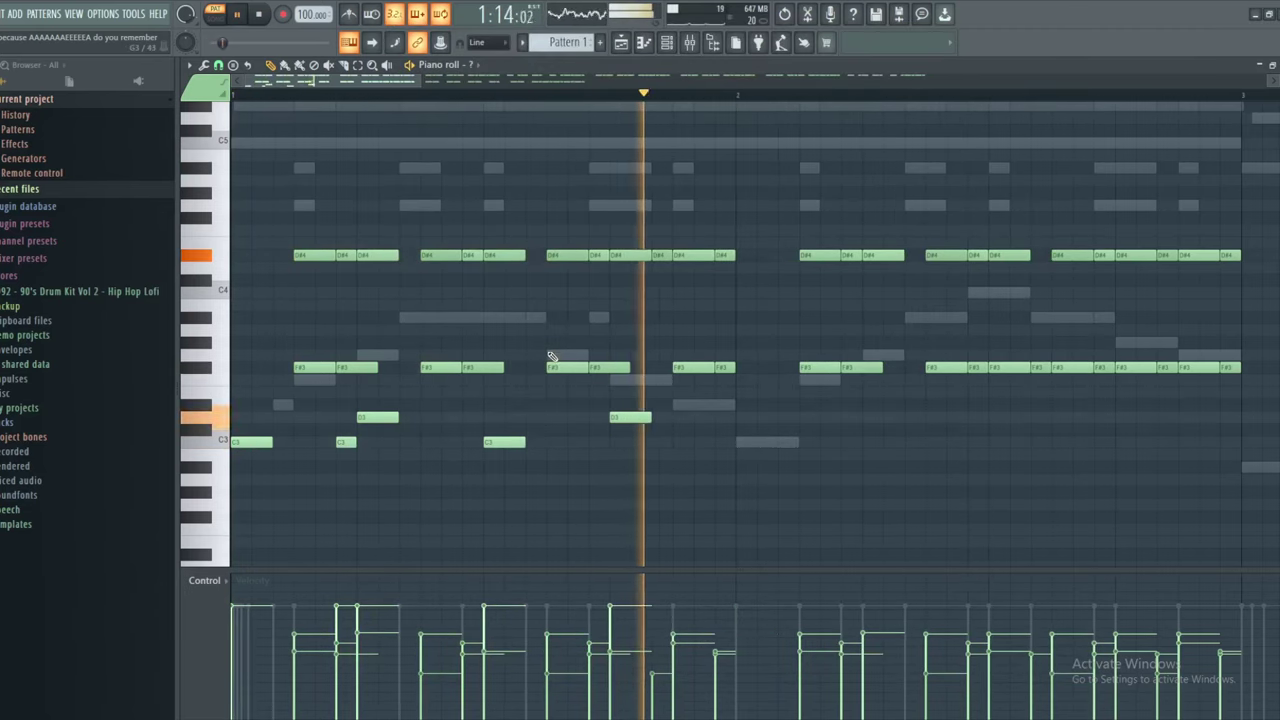
pyautogui.press('space')
pyautogui.moveTo(503, 443); pyautogui.dragTo(587, 443)
pyautogui.press('space')
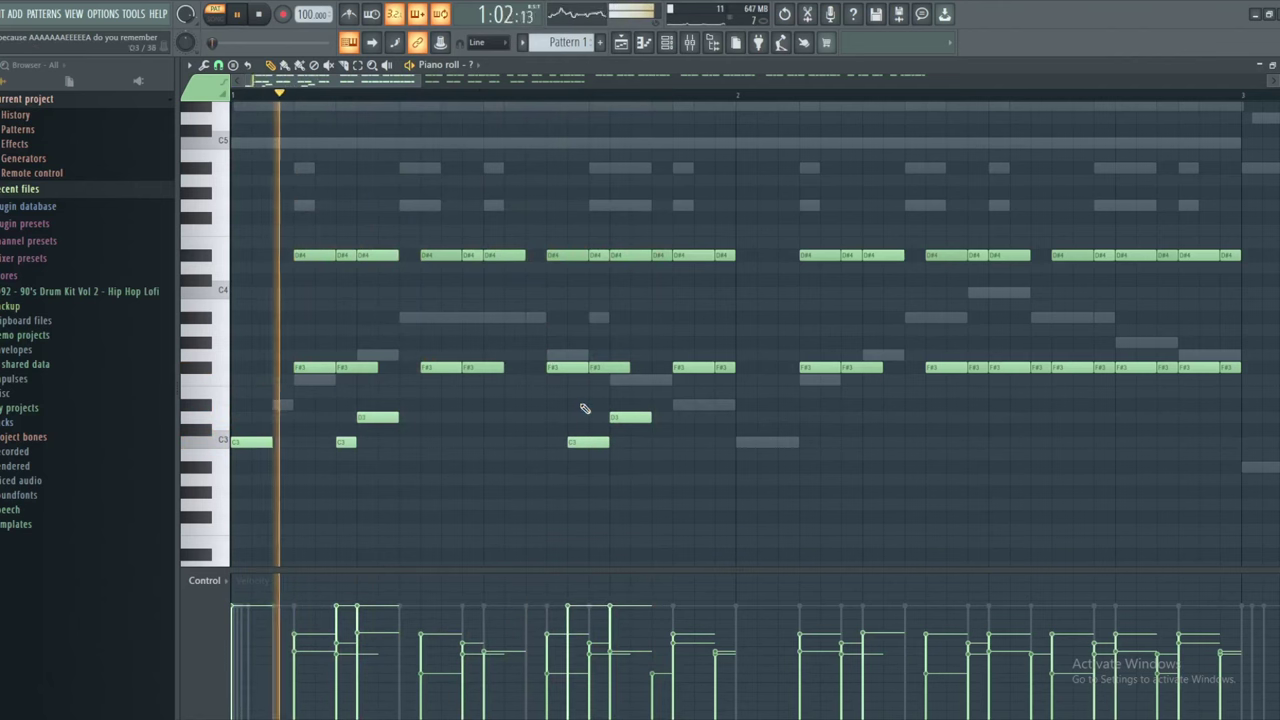
pyautogui.press('space')
pyautogui.press('space')
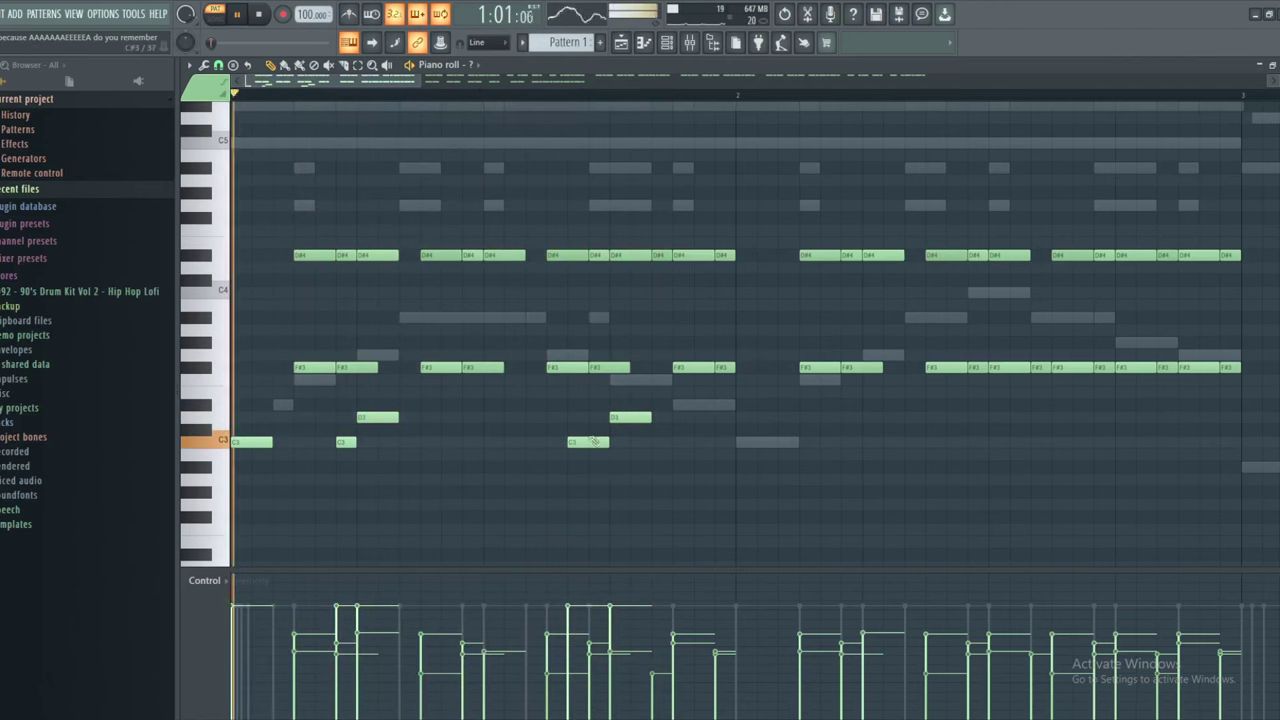
pyautogui.moveTo(582, 443); pyautogui.dragTo(561, 446)
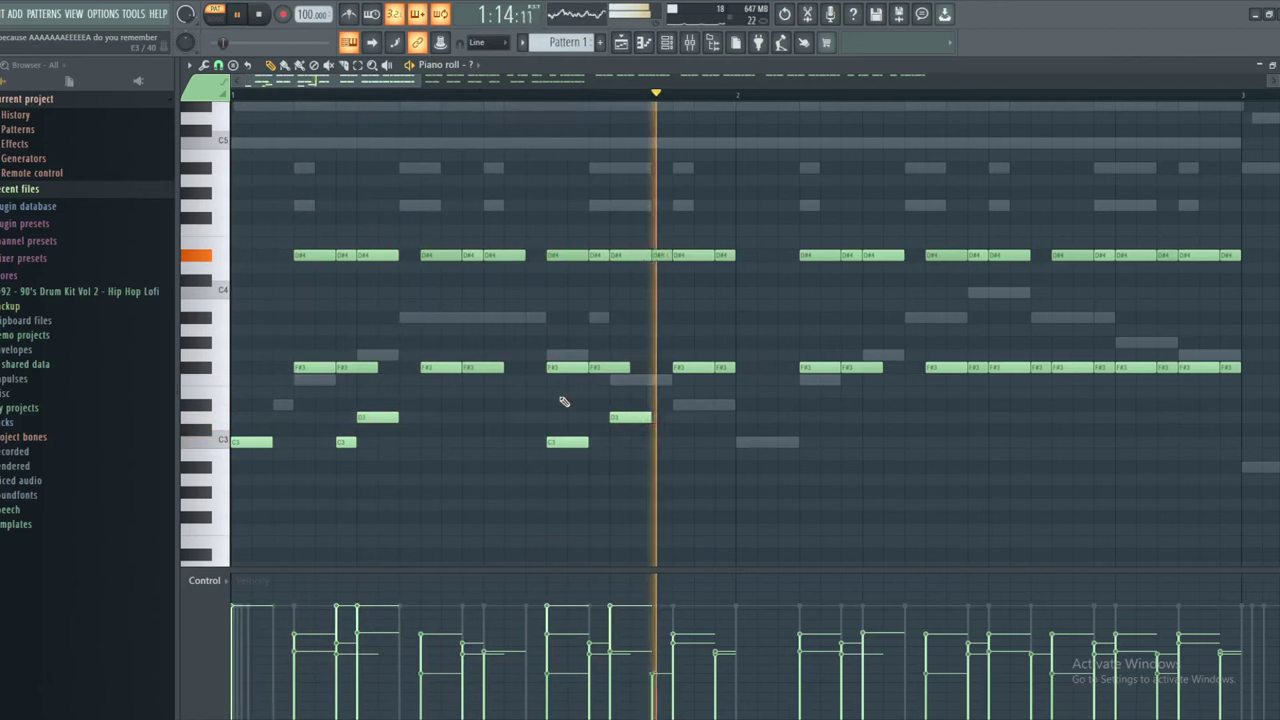
pyautogui.press('space')
# Switch to Paint and add "and something that we can also do is just sorta SCHWOOP a bass drum note a bit to the right"
pyautogui.scroll(-2, 549, 405)
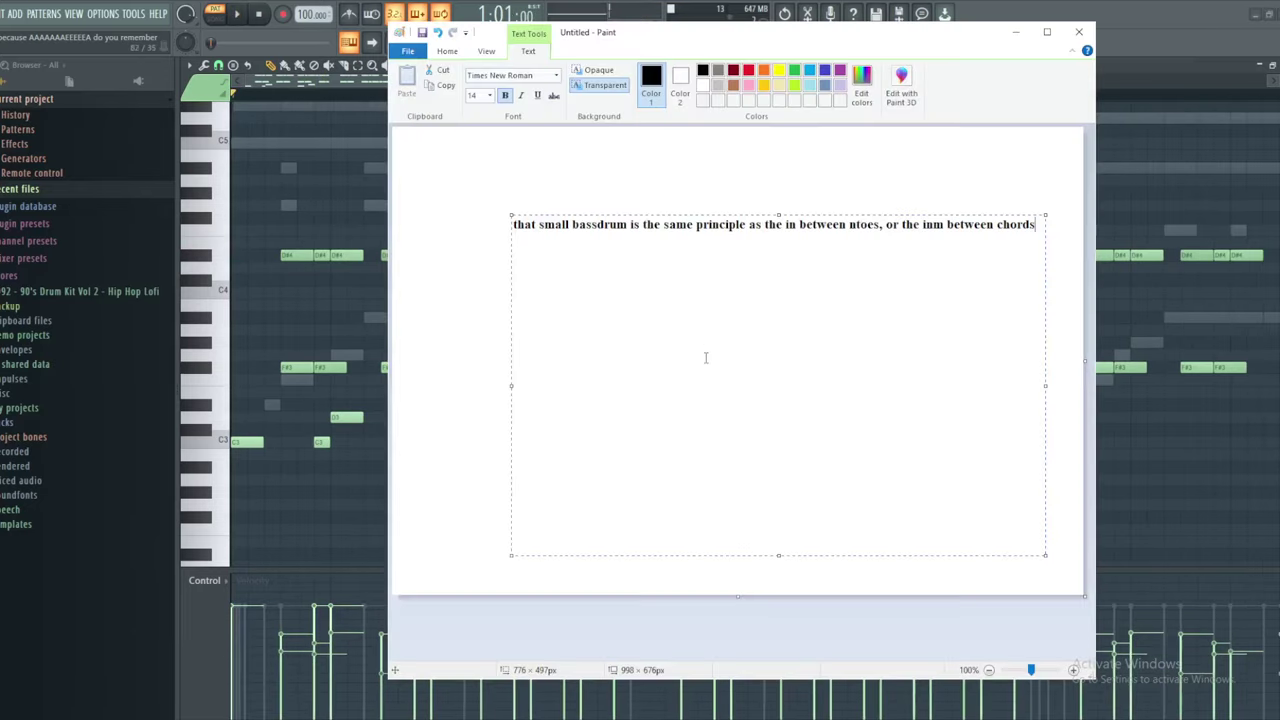
pyautogui.write('something that we can also do is just sorta SCHW')
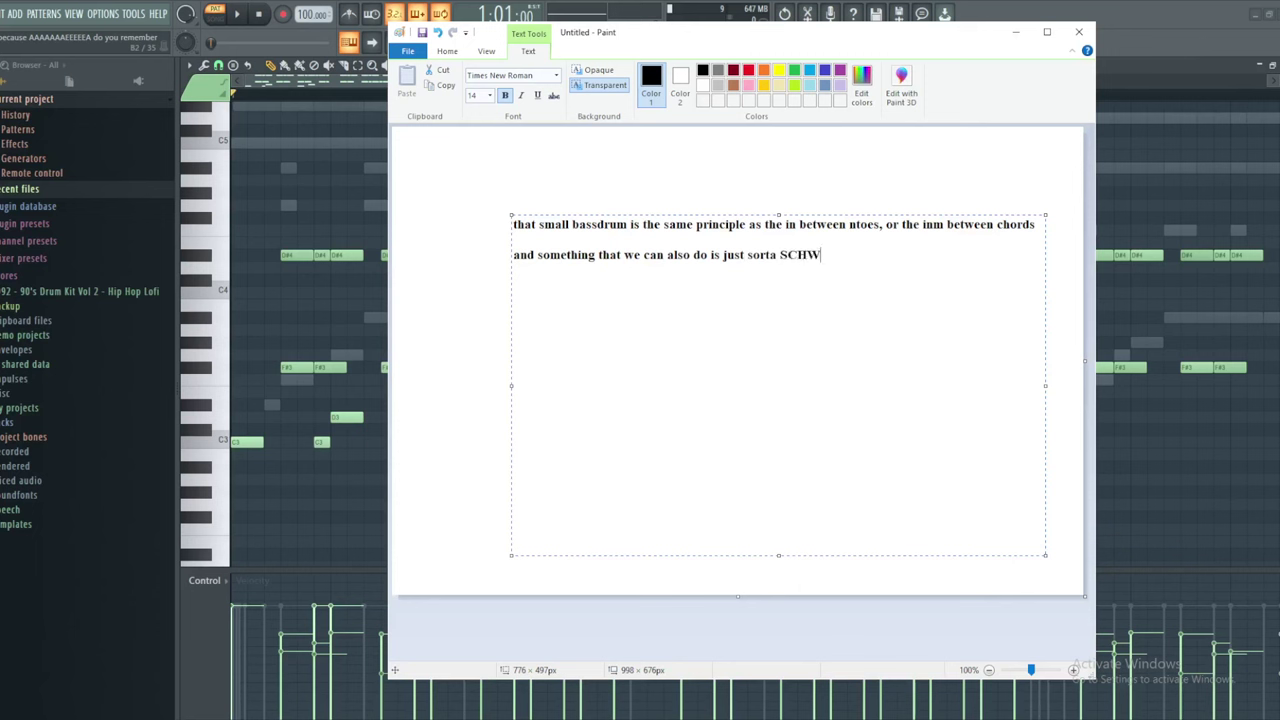
pyautogui.write('OP')
pyautogui.press('BackSpace')
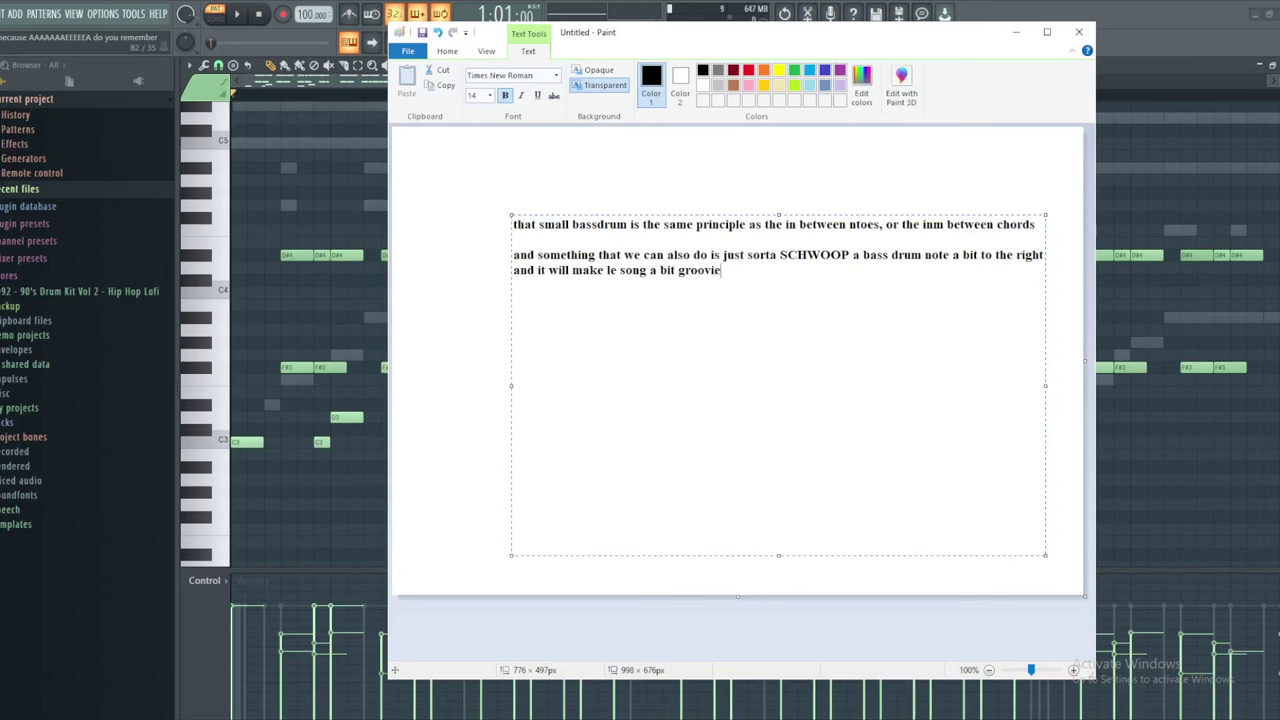
# Rework the note's last line to read "and it will make le drums a bit what is going on why is paint doing that"
pyautogui.moveTo(651, 270); pyautogui.dragTo(621, 268)
pyautogui.press('Delete')
pyautogui.press('Delete')
pyautogui.press('Delete')
pyautogui.press('Delete')
pyautogui.press('Delete')
pyautogui.press('Delete')
pyautogui.press('Delete')
pyautogui.press('Delete')
pyautogui.write('drums a')
pyautogui.press('Delete')
pyautogui.press('Delete')
pyautogui.press('Delete')
pyautogui.press('Delete')
pyautogui.write('bit')
pyautogui.press('Delete')
pyautogui.press('Delete')
pyautogui.press('Delete')
pyautogui.write('what is going on why is paint do')
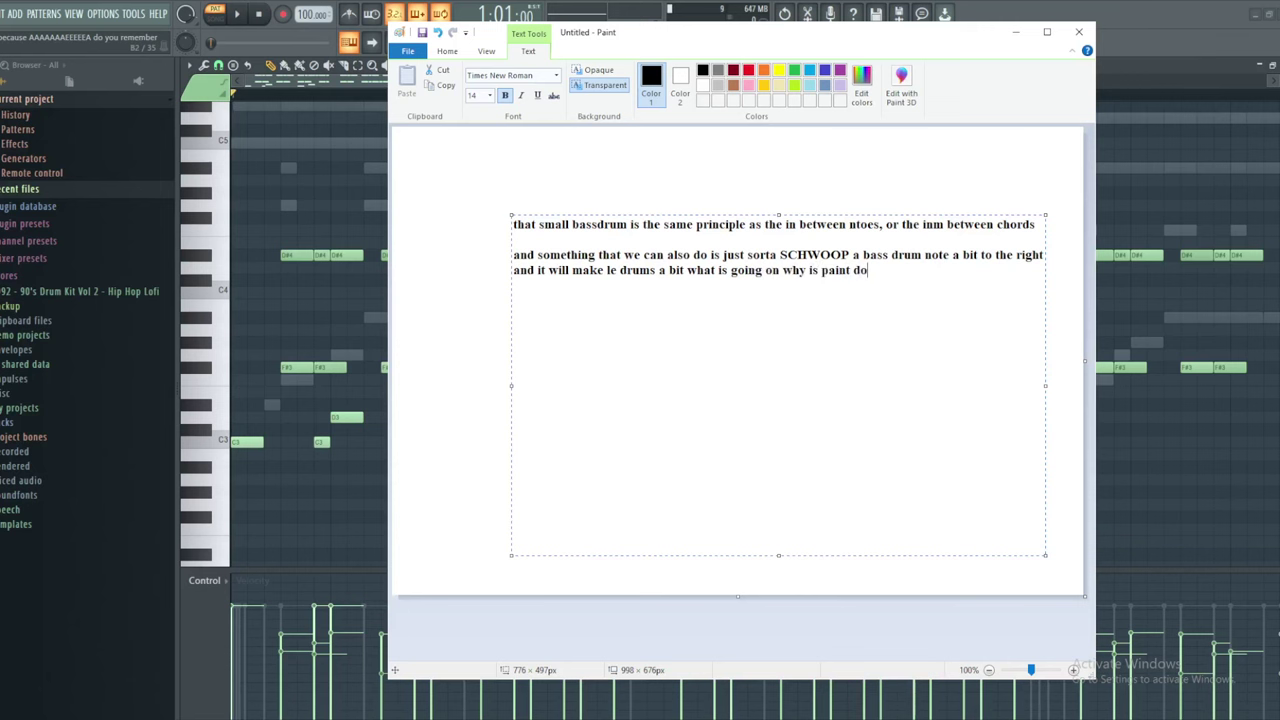
pyautogui.press('Return')
pyautogui.rightClick(598, 356)
pyautogui.click(599, 335)
# Return to FL Studio and play bar 1 to hear the shifted C3 kick
pyautogui.click(322, 284)
pyautogui.press('space')
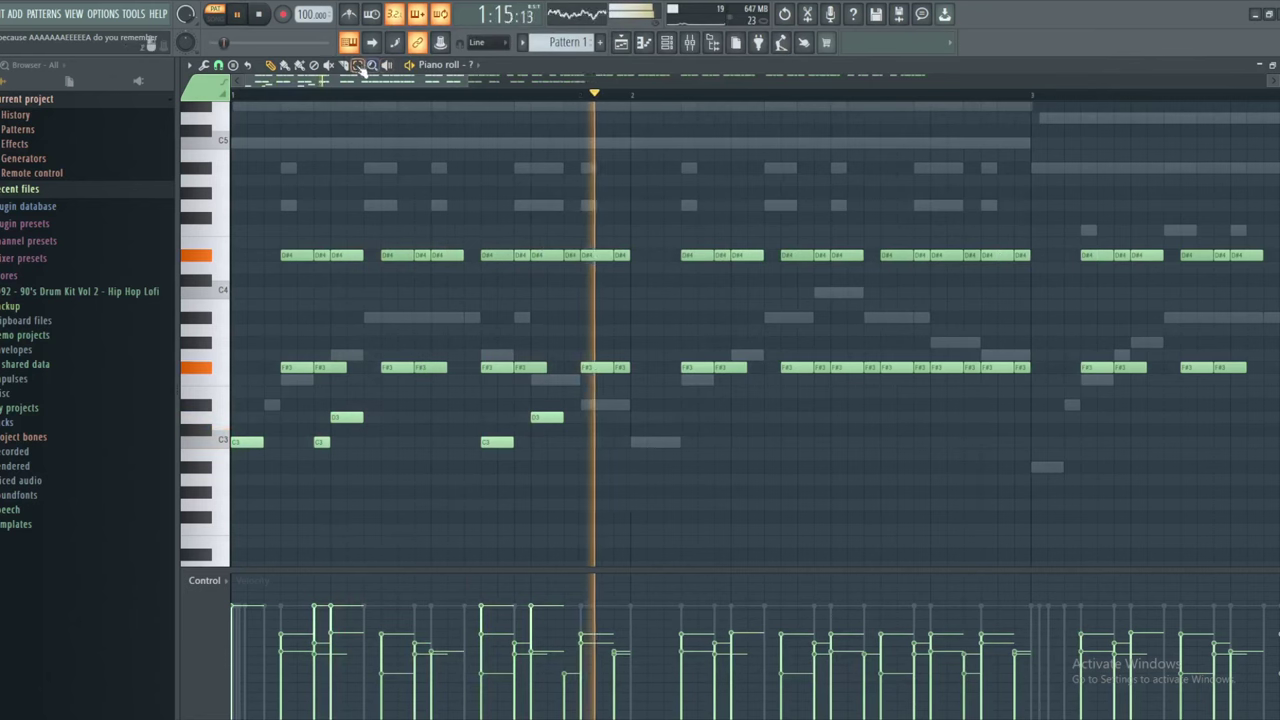
pyautogui.press('space')
pyautogui.scroll(2, 294, 118)
pyautogui.press('space')
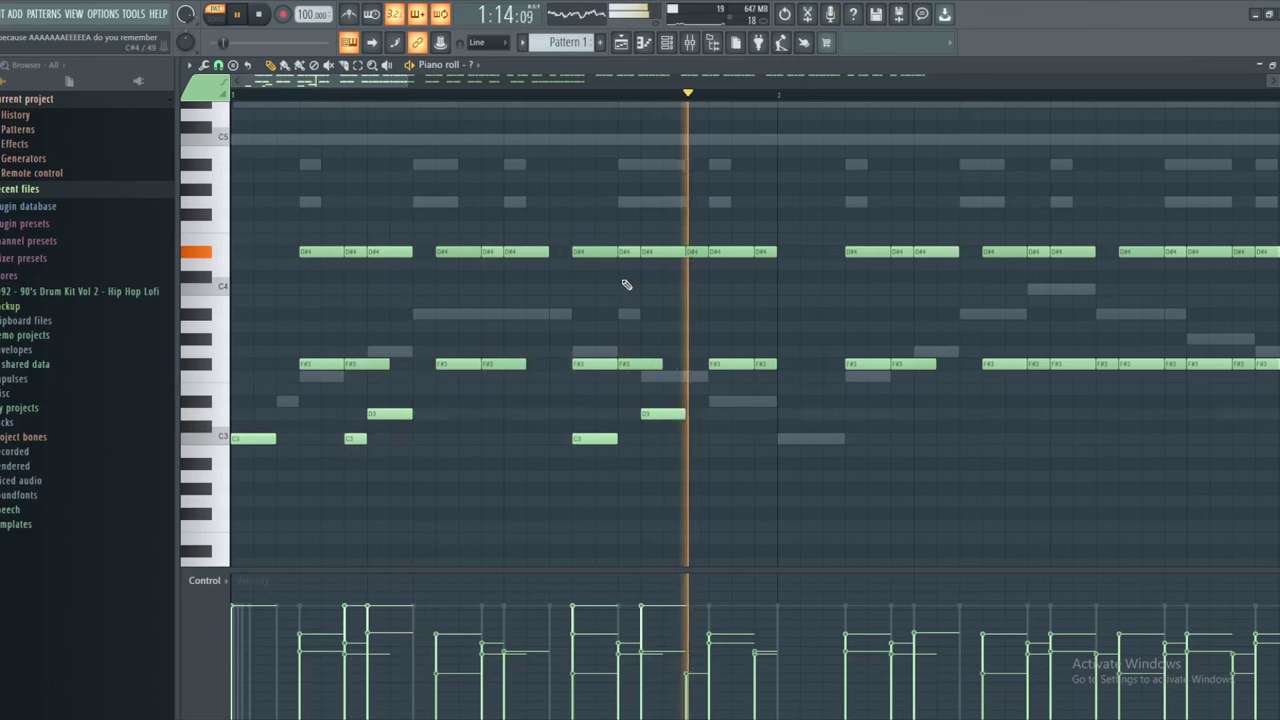
# Duplicate bar 1's C3 kicks and D3 snares into bar 2
pyautogui.scroll(-2, 640, 390)
pyautogui.moveTo(566, 386); pyautogui.dragTo(229, 480)
pyautogui.moveTo(497, 383); pyautogui.dragTo(548, 373)
pyautogui.press('space')
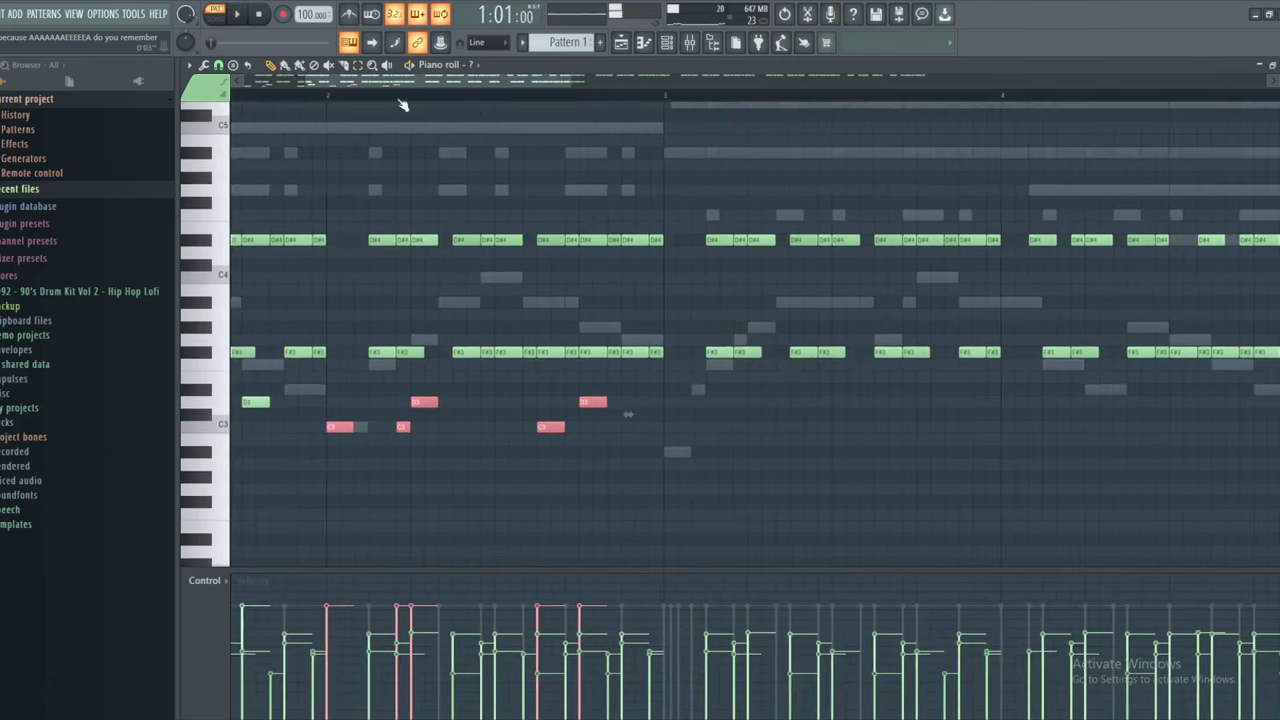
# Play from bar 2 and add a C3 kick right after that bar's second D3 snare
pyautogui.click(394, 95)
pyautogui.press('space')
pyautogui.keyDown('ctrl'); pyautogui.click(631, 171); pyautogui.keyUp('ctrl')
pyautogui.scroll(2, 572, 425)
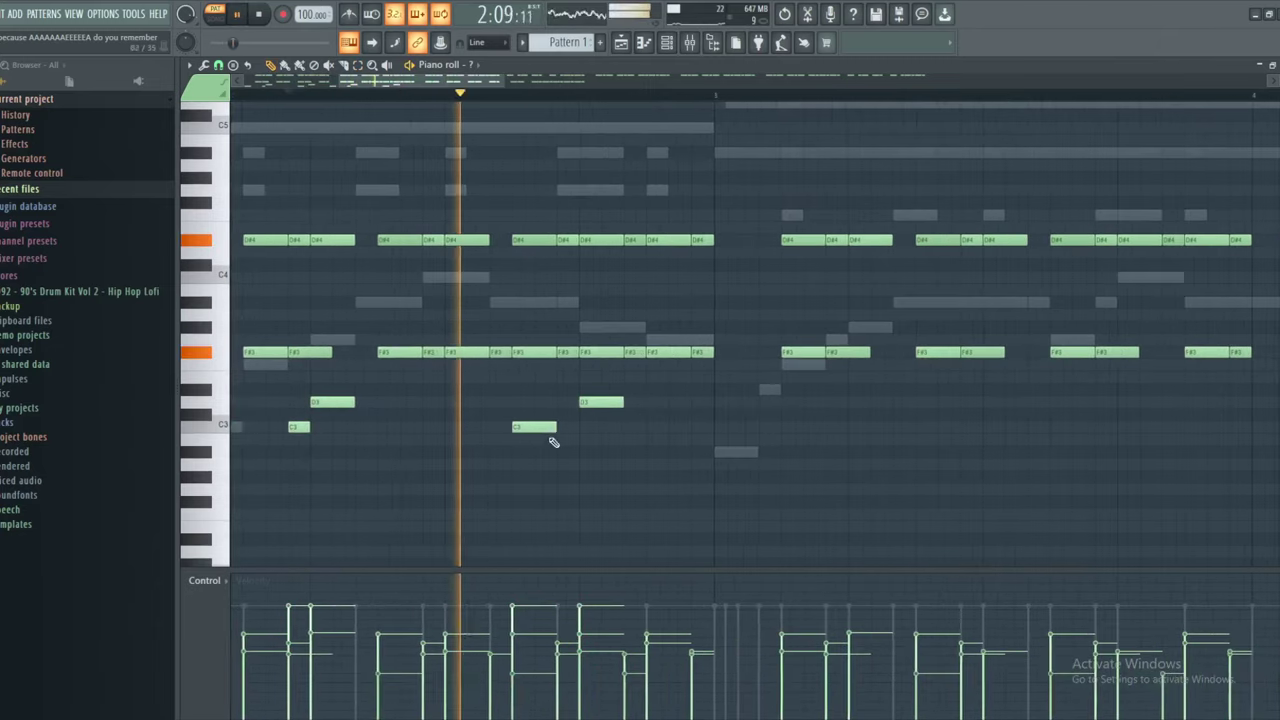
pyautogui.click(629, 428)
pyautogui.press('space')
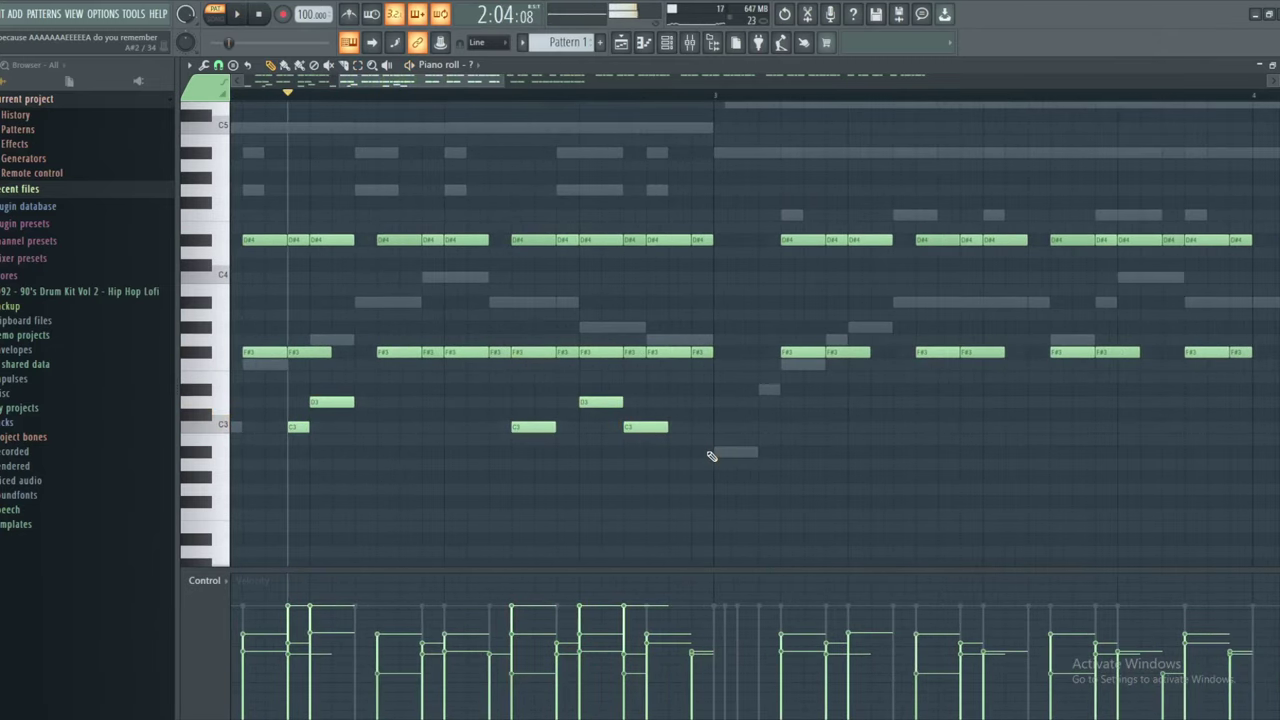
# Duplicate the C3 kicks and D3 snares of bars 1 and 2 into bars 3 and 4
pyautogui.scroll(-3, 706, 443)
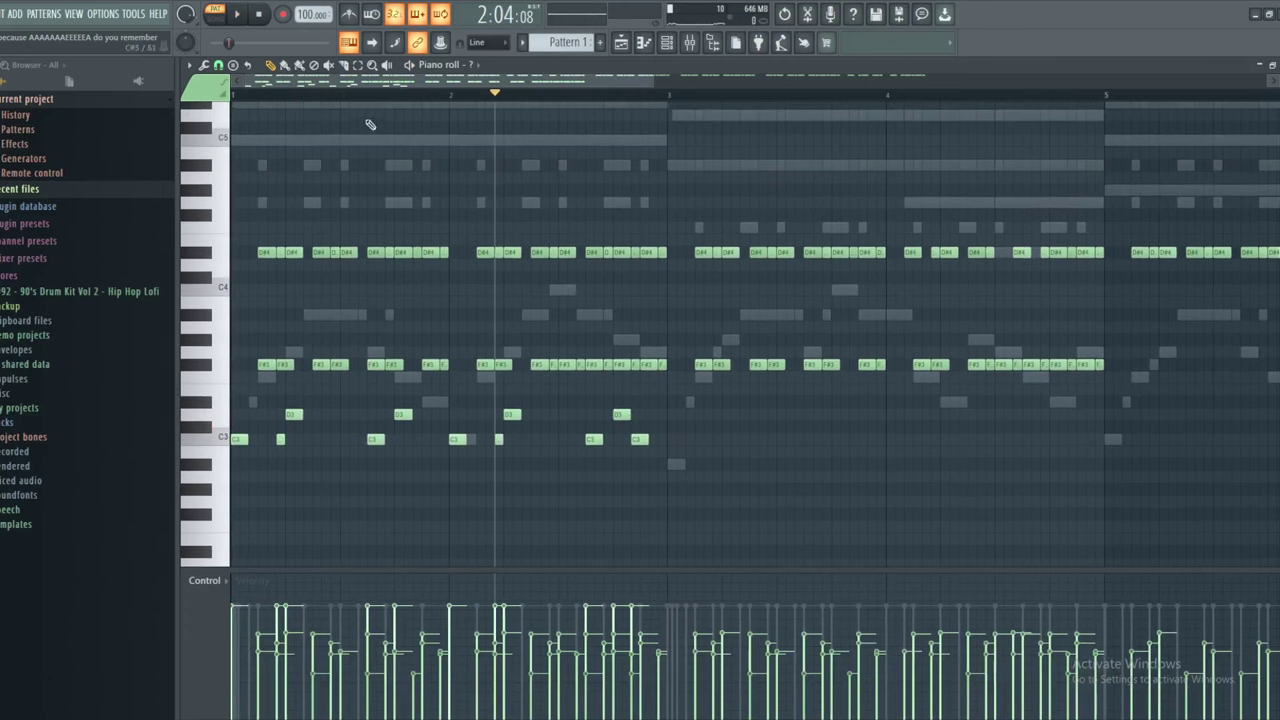
pyautogui.moveTo(723, 509); pyautogui.dragTo(231, 371)
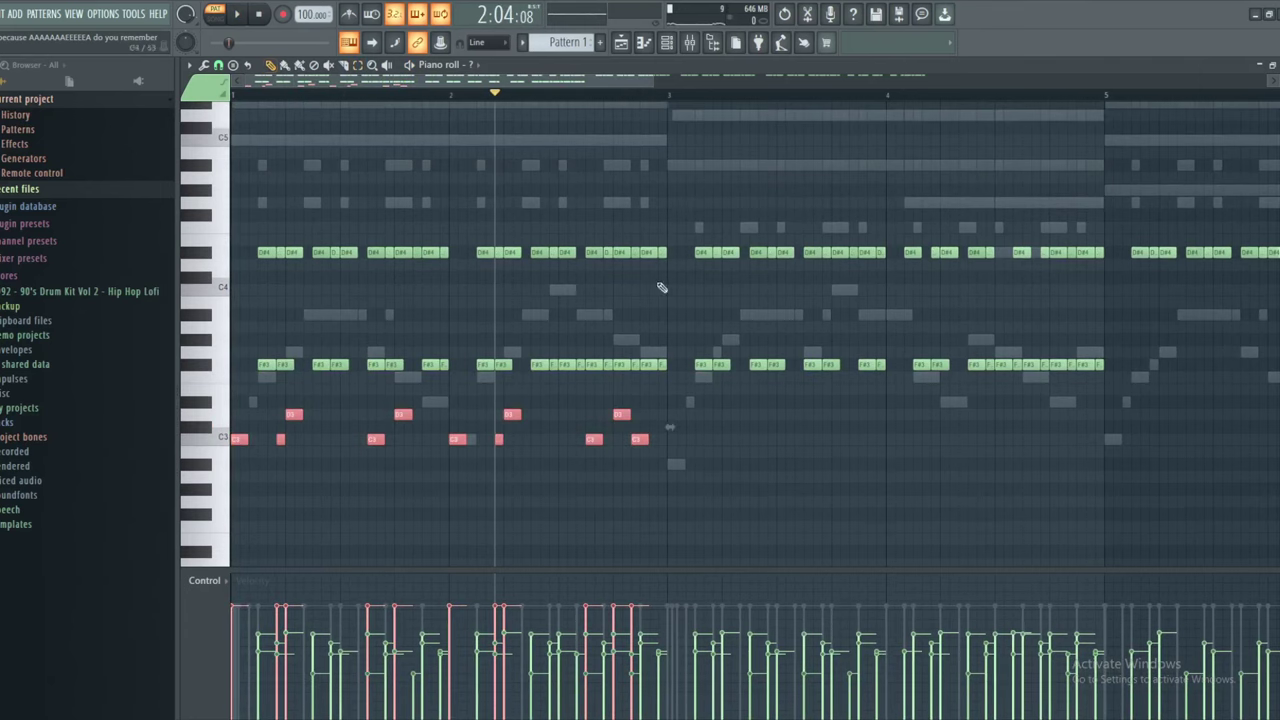
pyautogui.hotkey('ctrl', 'b')
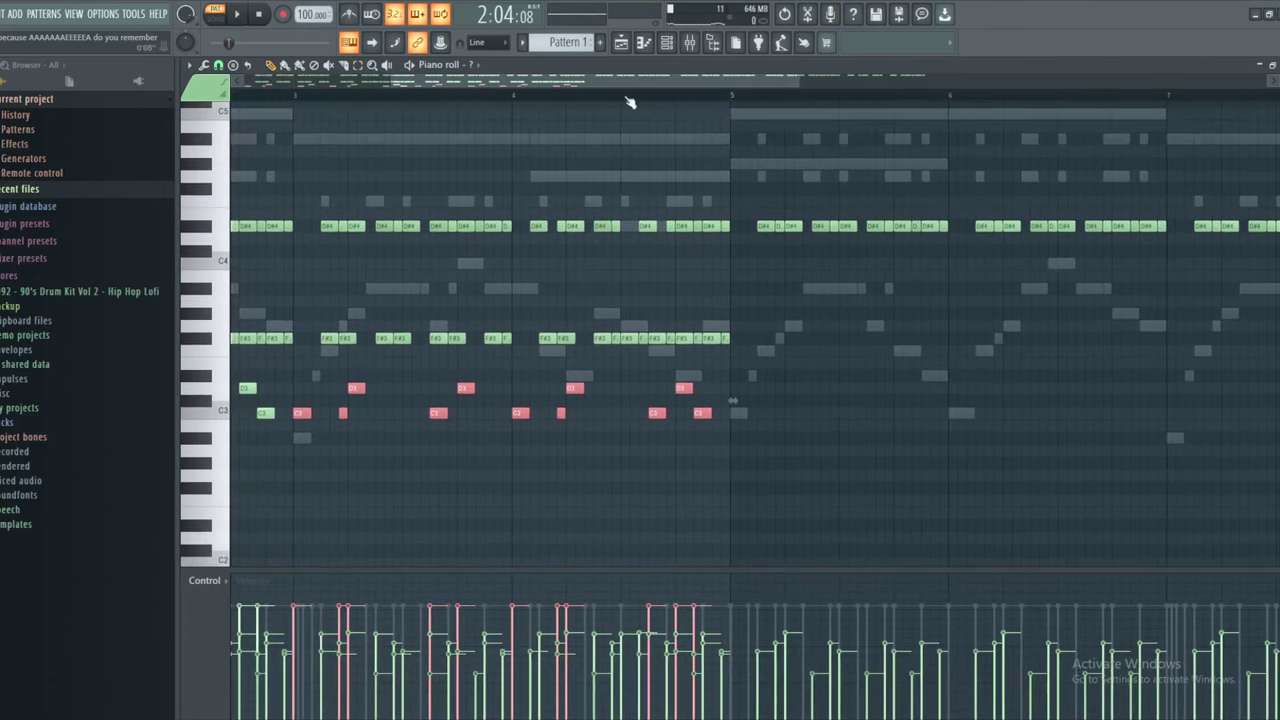
pyautogui.scroll(-2, 428, 157)
# Switch to Paint and replace the note with "now for 4 do something different" and "ALSO for 2????"
pyautogui.hotkey('alt', 'Tab')
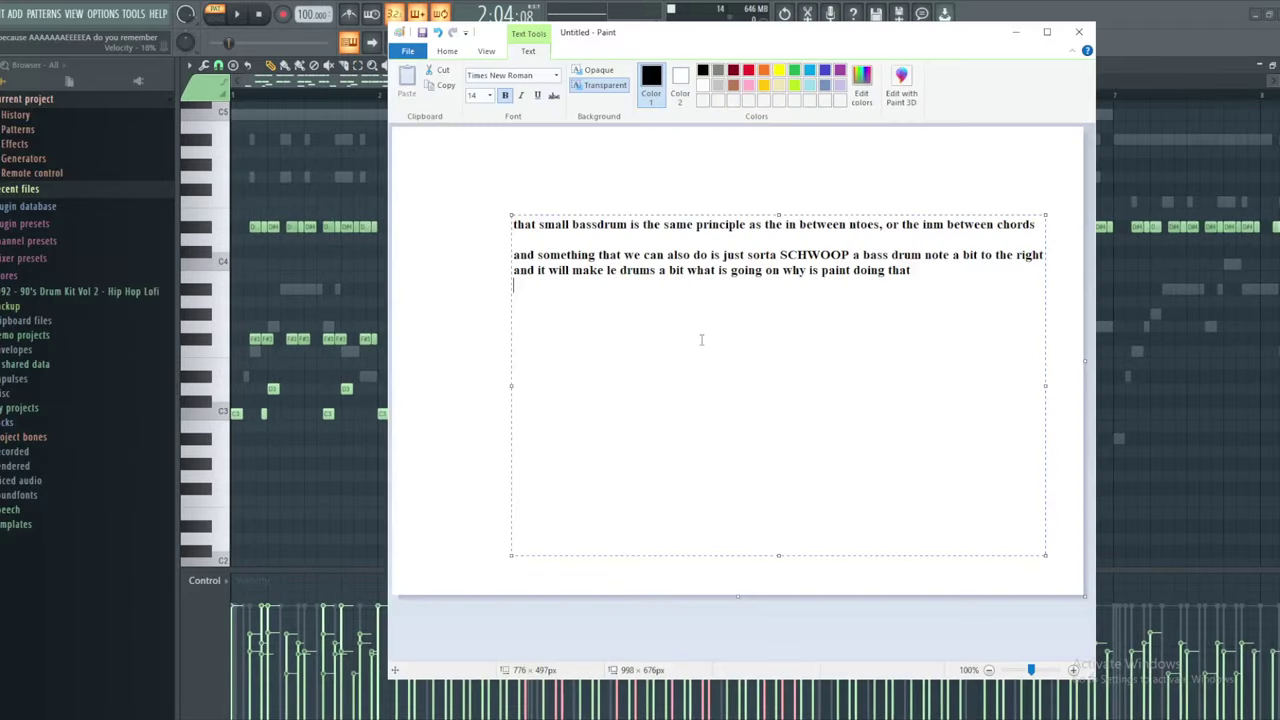
pyautogui.moveTo(702, 340); pyautogui.dragTo(388, 184)
pyautogui.press('BackSpace')
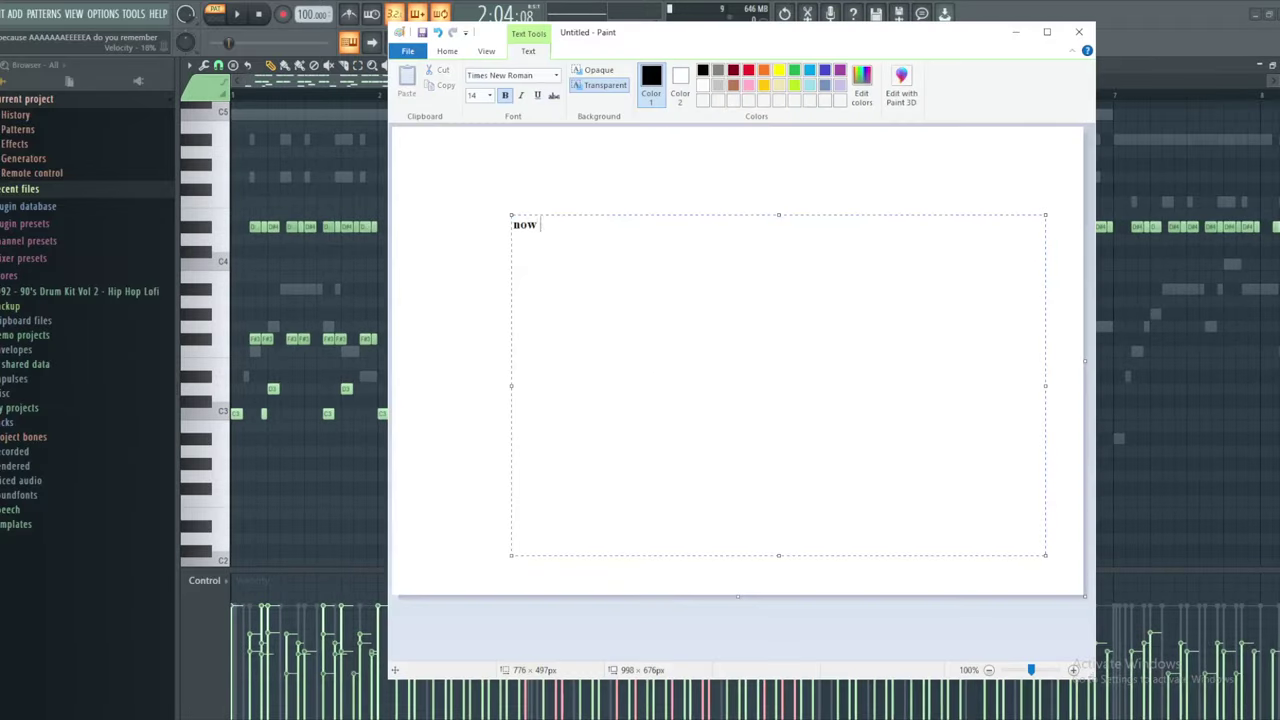
pyautogui.write('now for 4 do something different  ')
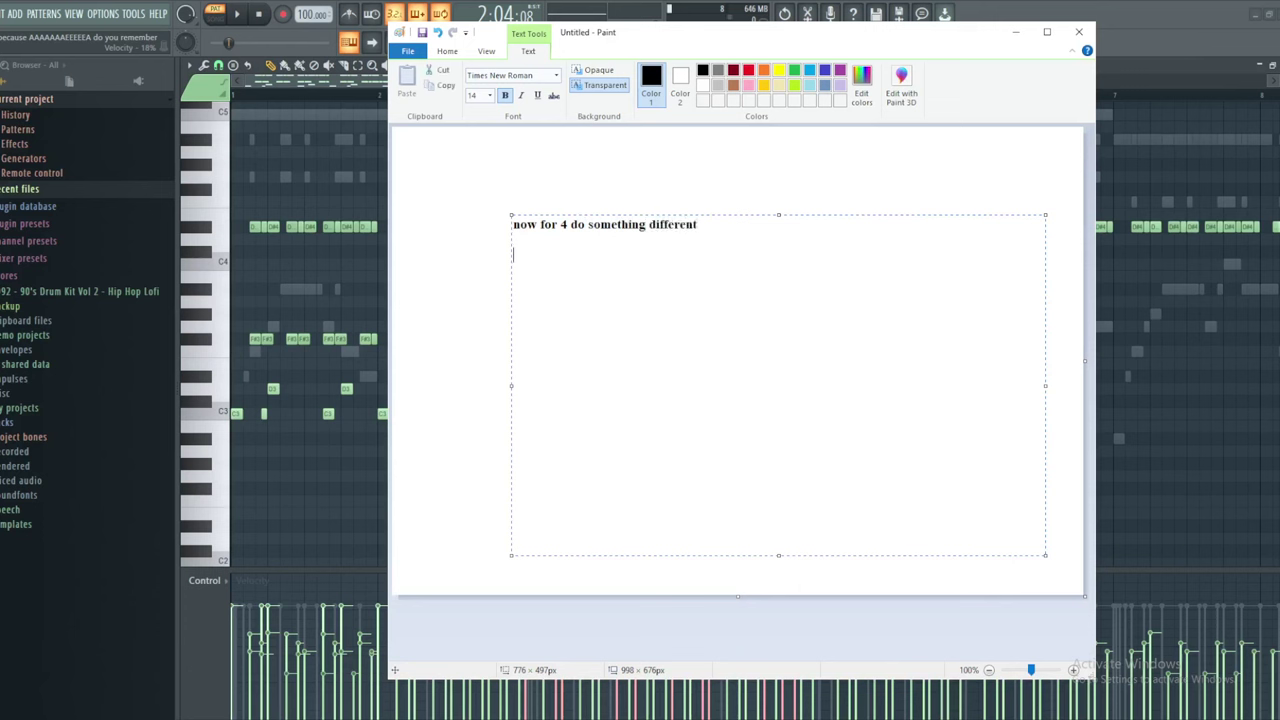
pyautogui.write('ALSO for 2????')
# Look over bars 1 to 4 in FL Studio and add "yes" and "for 4 ill add transitional toms" to the Paint note
pyautogui.click(352, 204)
pyautogui.scroll(2, 350, 249)
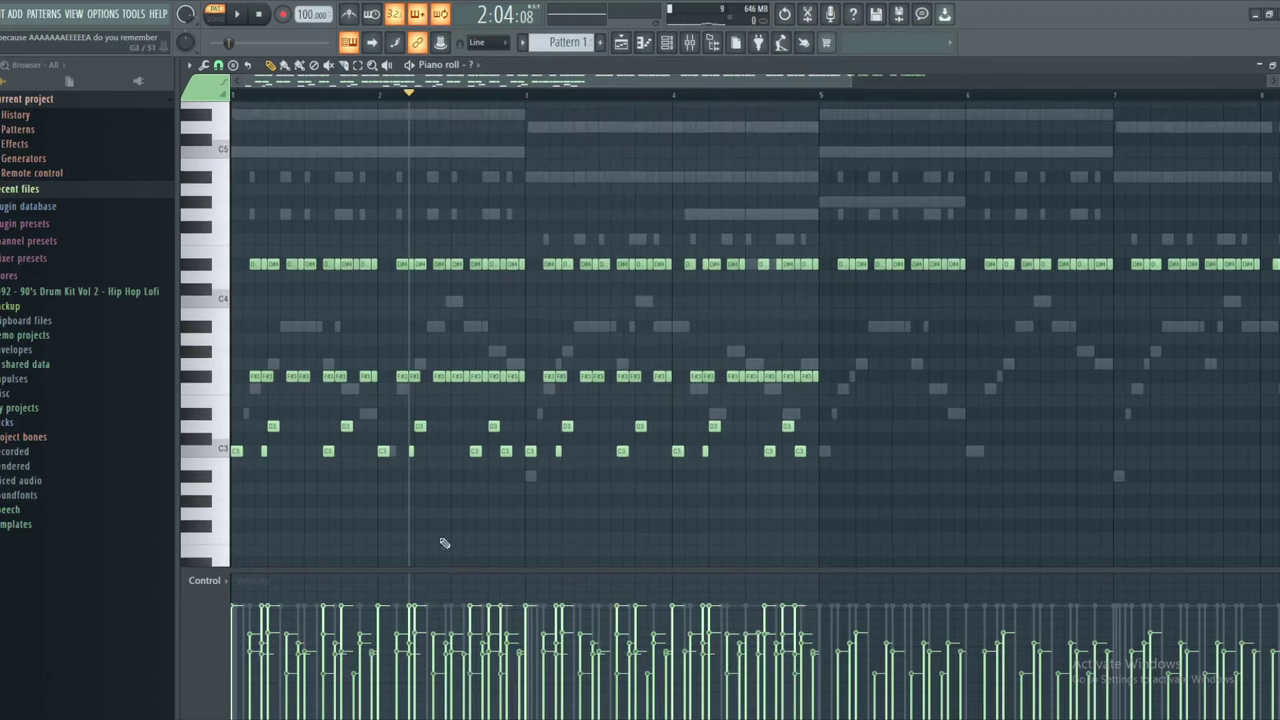
pyautogui.keyDown('ctrl'); pyautogui.scroll(5, 443, 509); pyautogui.keyUp('ctrl')
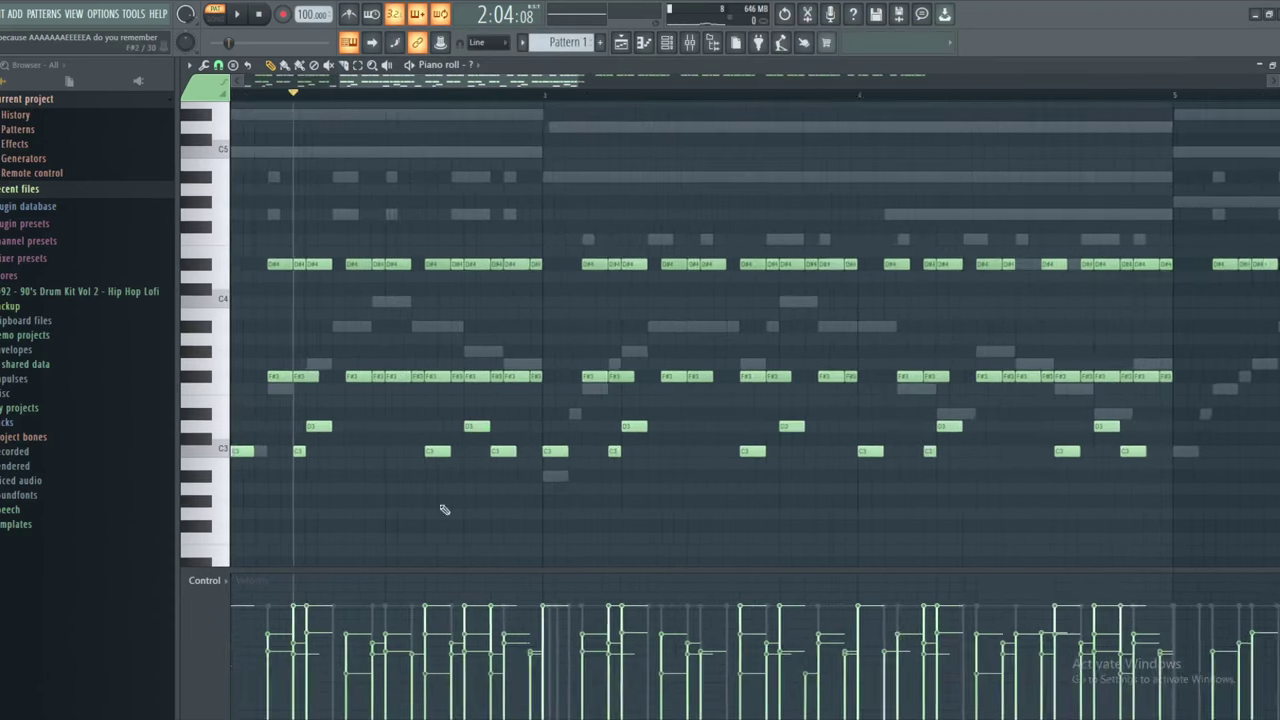
pyautogui.keyDown('ctrl'); pyautogui.scroll(-5, 541, 466); pyautogui.keyUp('ctrl')
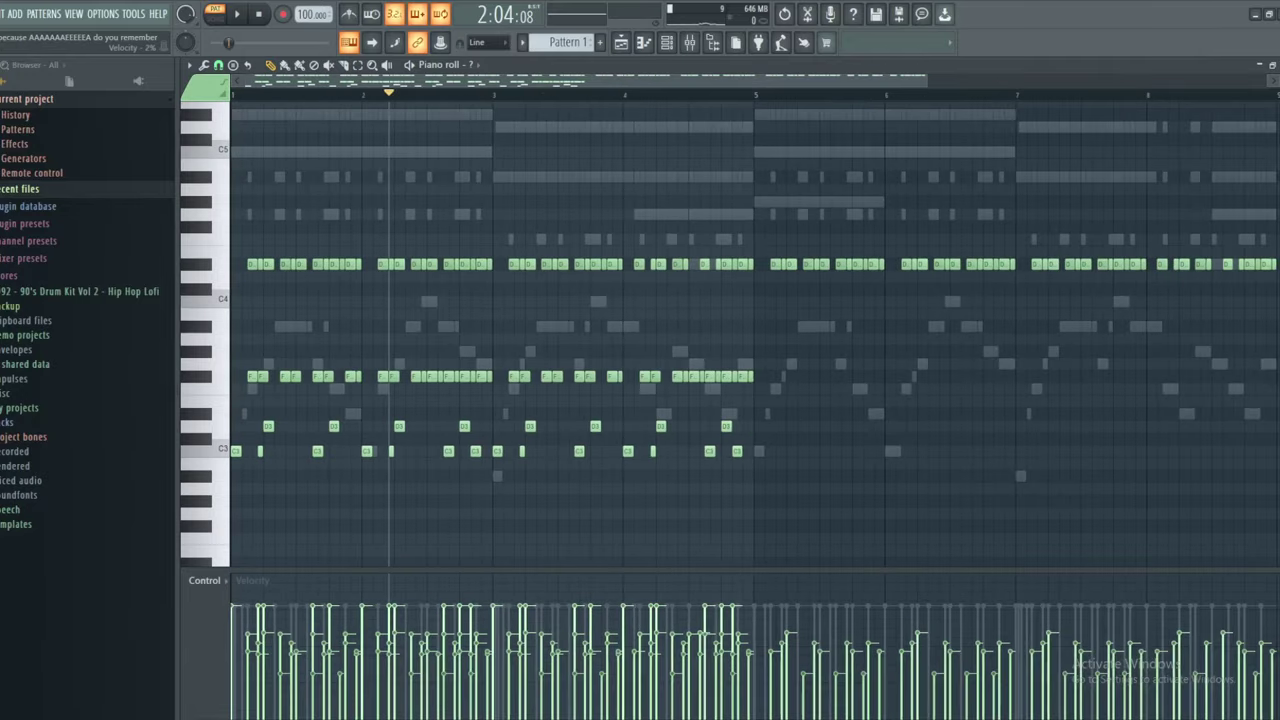
pyautogui.hotkey('alt', 'Tab')
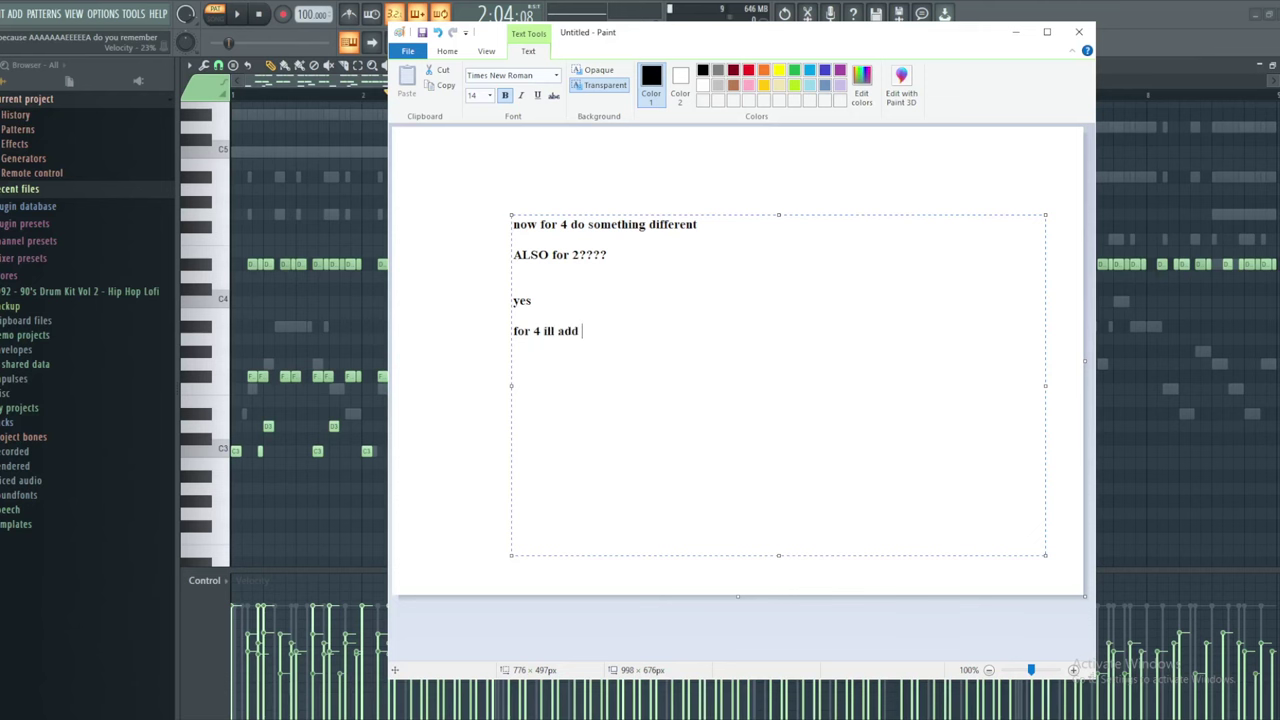
pyautogui.write('ransitional toms')
# Look over bars 3 and 4 in FL Studio, and replace the Paint note with "those are toms"
pyautogui.click(354, 157)
pyautogui.keyDown('ctrl'); pyautogui.scroll(3, 620, 190); pyautogui.keyUp('ctrl')
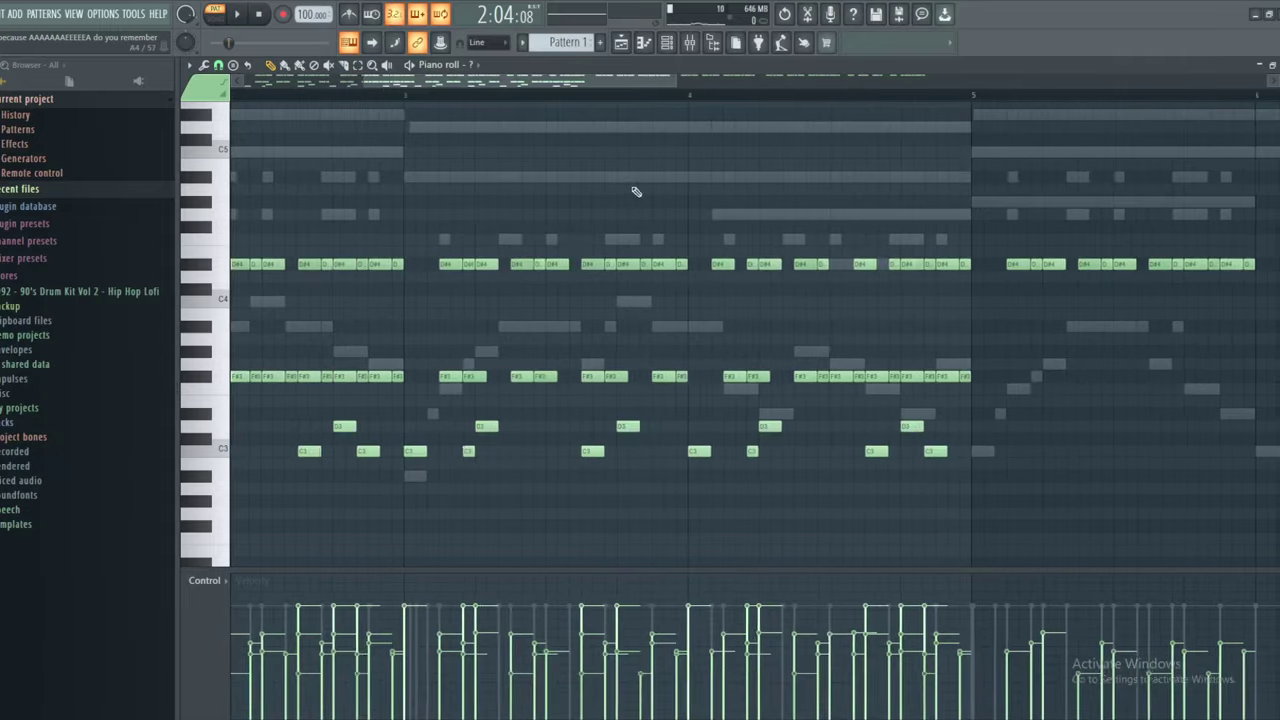
pyautogui.scroll(1, 392, 362)
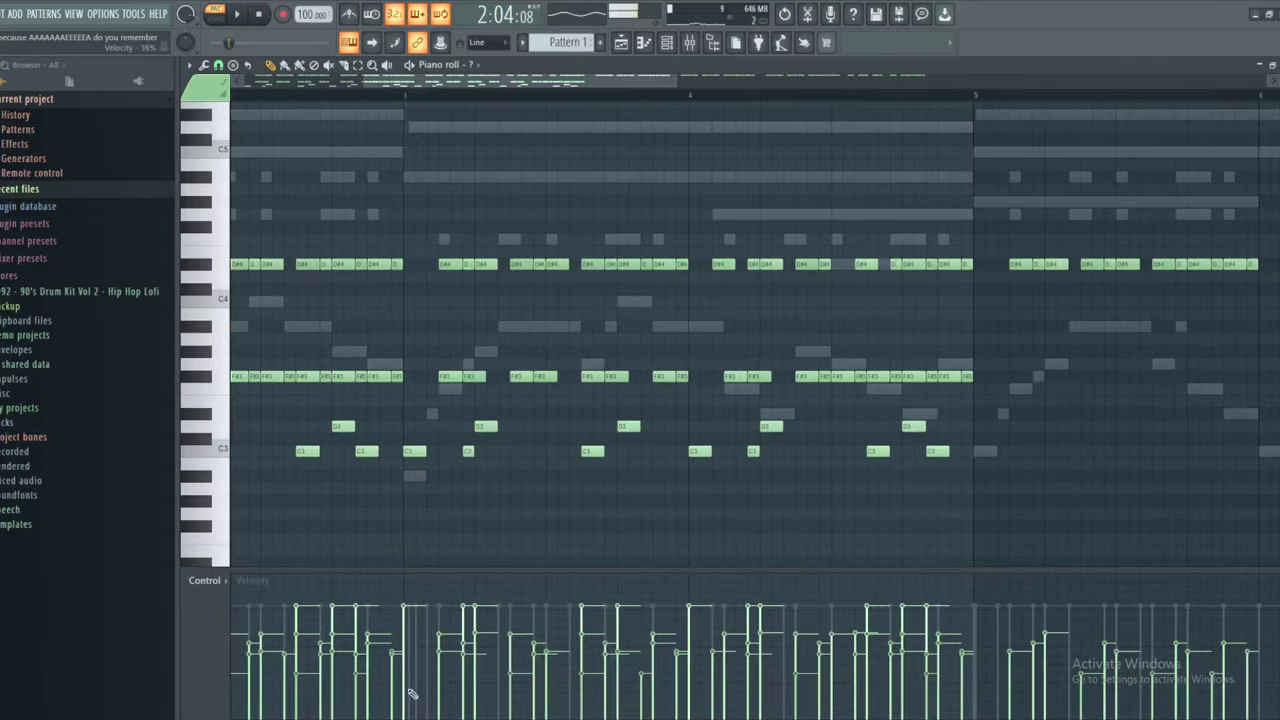
pyautogui.hotkey('alt', 'Tab')
pyautogui.hotkey('ctrl', 'a')
pyautogui.write('th')
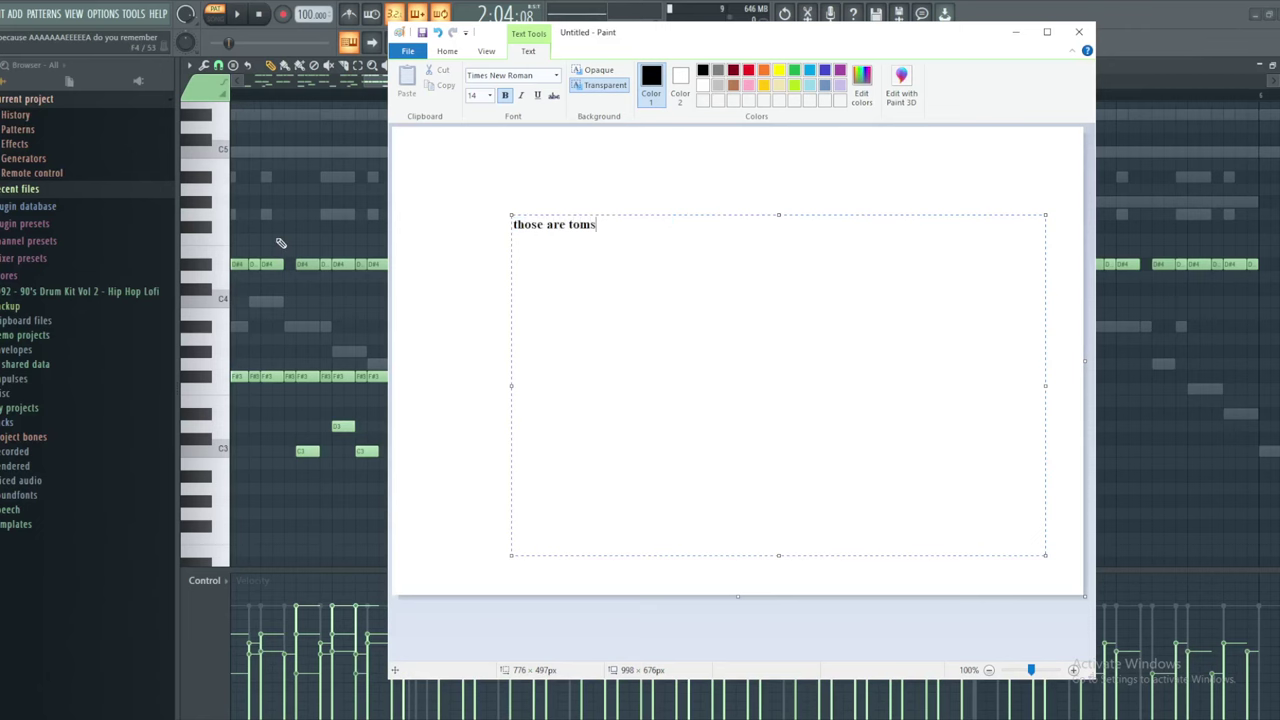
# Return to FL Studio, play the drum pattern into bar 5, and focus on bar 4
pyautogui.hotkey('alt', 'Tab')
pyautogui.scroll(-4, 400, 250)
pyautogui.press('space')
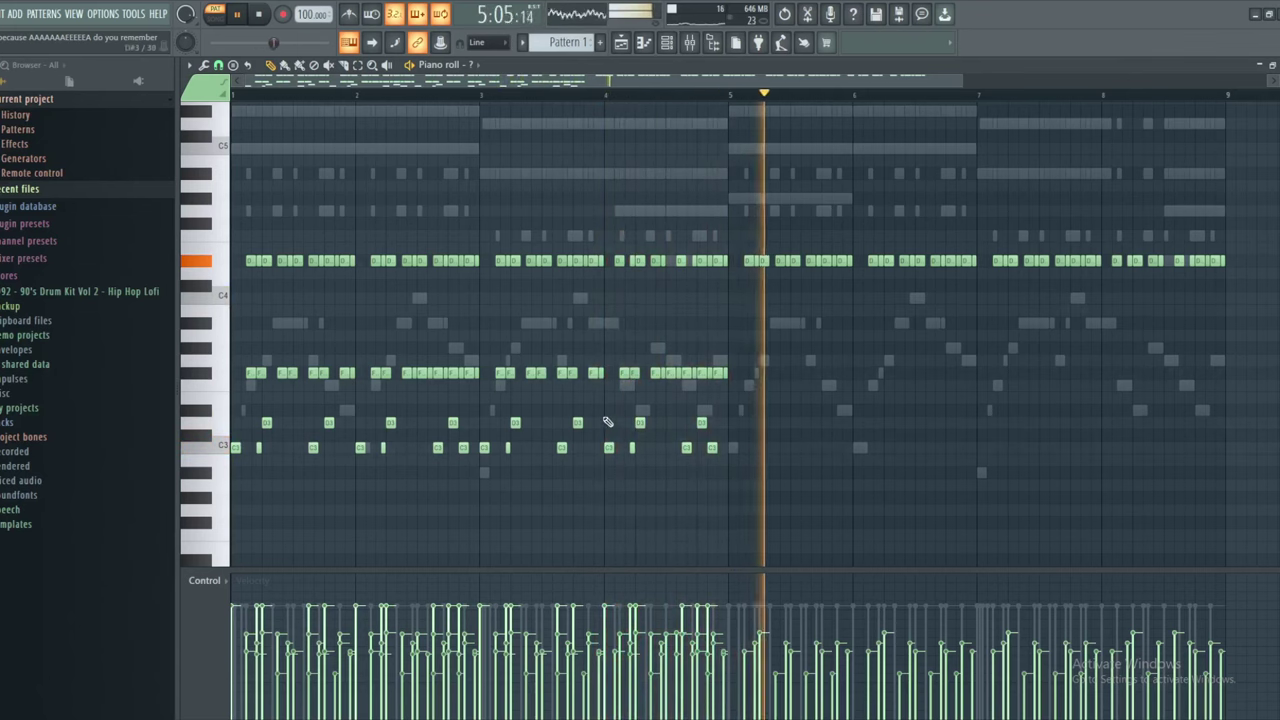
pyautogui.press('space')
pyautogui.scroll(5, 696, 391)
pyautogui.moveTo(676, 366)
pyautogui.mouseDown()
pyautogui.moveTo(658, 322)
pyautogui.moveTo(173, 236)
pyautogui.mouseUp()
# Switch to Paint and replace the note with "yeah that'll work"
pyautogui.click(443, 718)
pyautogui.write('yeah that')
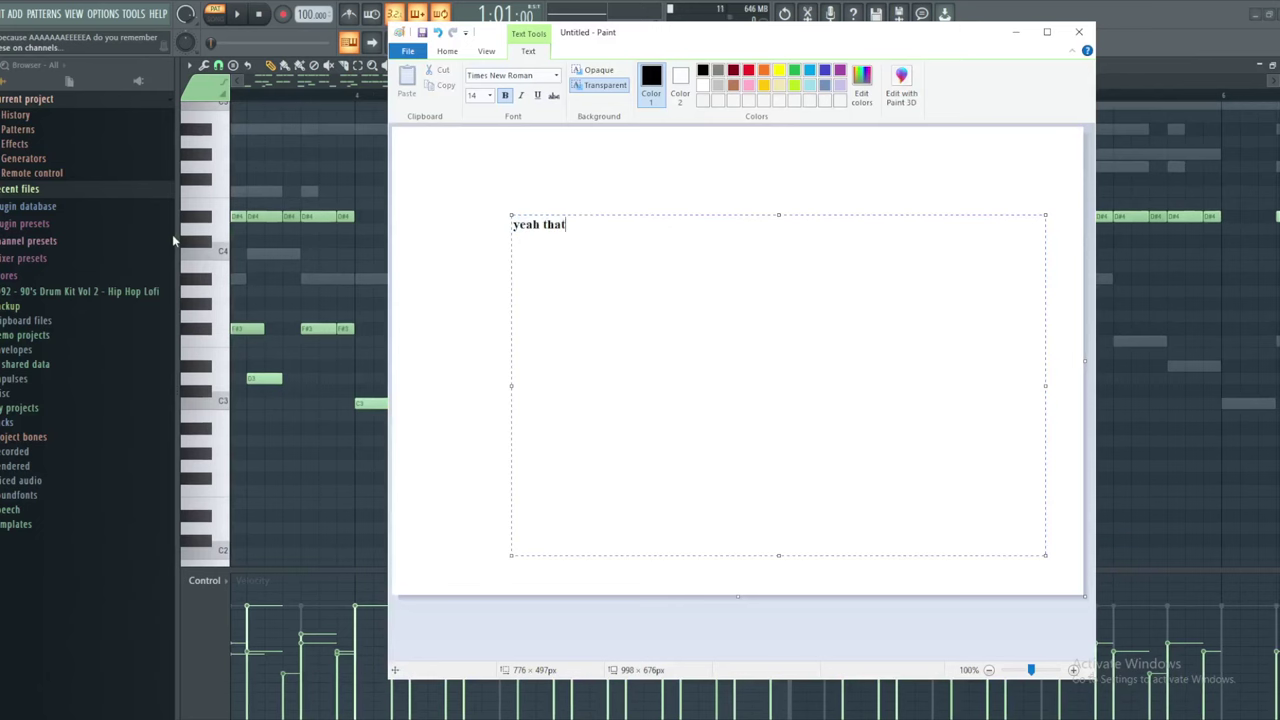
pyautogui.write("'ll work")
# Return to FL Studio, play bar 4, and add a C4 tom near its end, aligned with the second-to-last F#3
pyautogui.hotkey('alt', 'Tab')
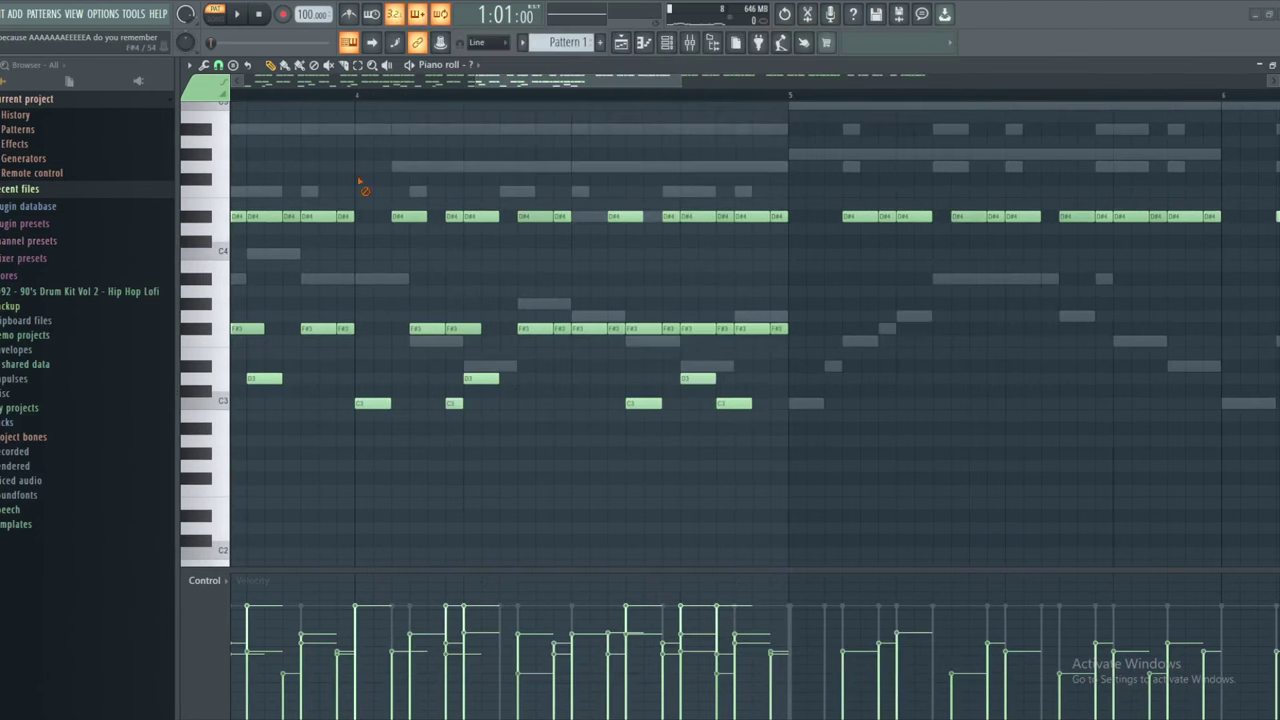
pyautogui.press('space')
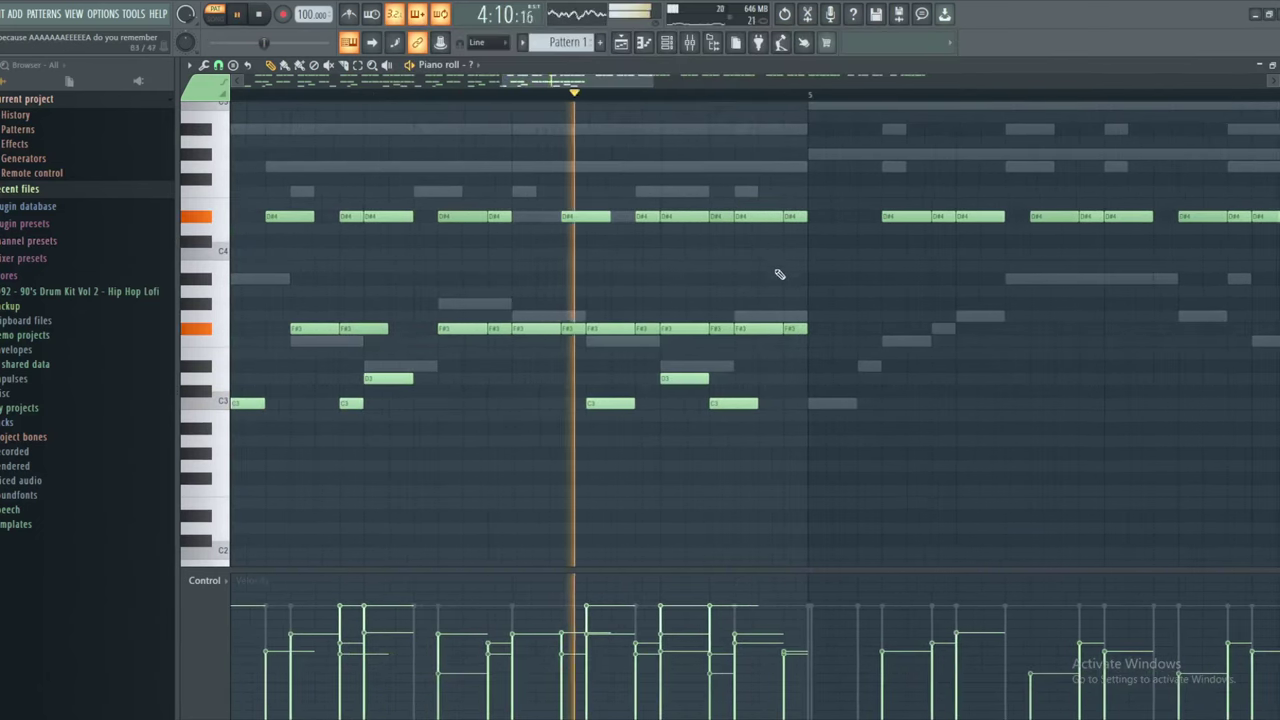
pyautogui.press('space')
pyautogui.press('space')
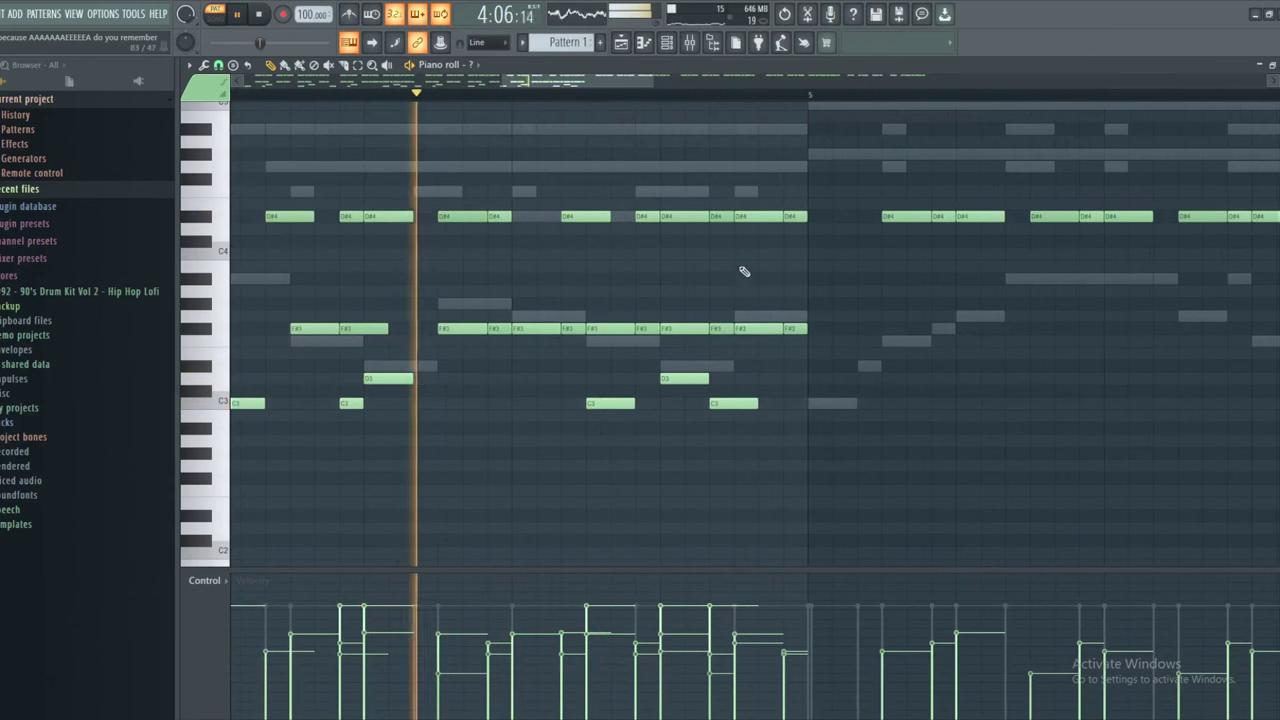
pyautogui.click(745, 254)
pyautogui.press('space')
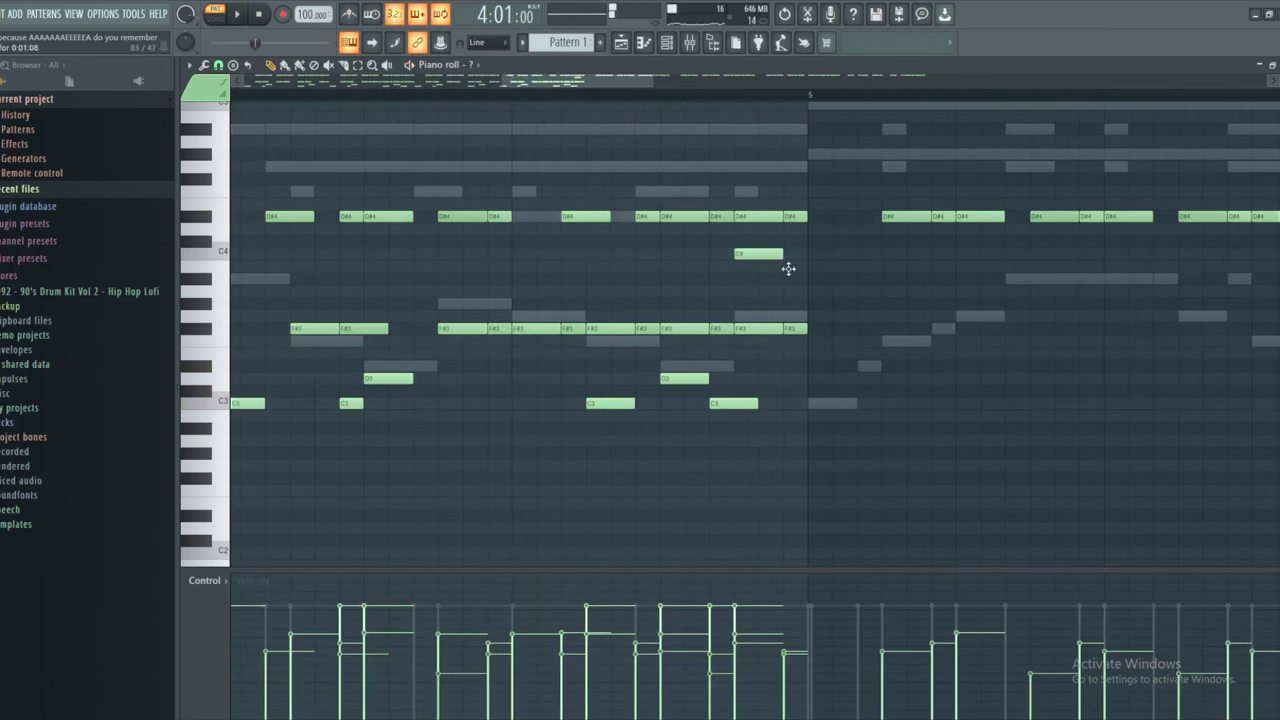
# Add an A3 tom directly after the C4 tom, filling the rest of bar 4, and play the bar
pyautogui.click(790, 266)
pyautogui.click(782, 257)
pyautogui.moveTo(790, 267); pyautogui.dragTo(804, 292)
pyautogui.press('space')
pyautogui.scroll(-3, 677, 229)
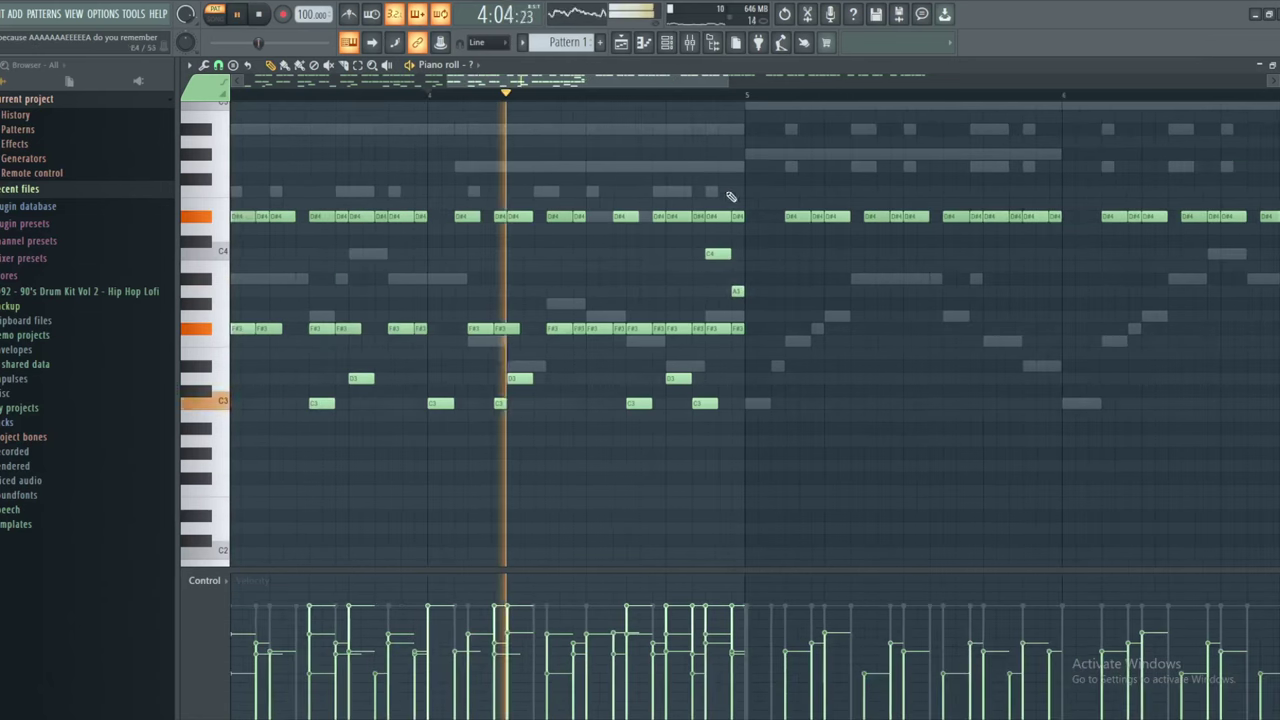
pyautogui.press('space')
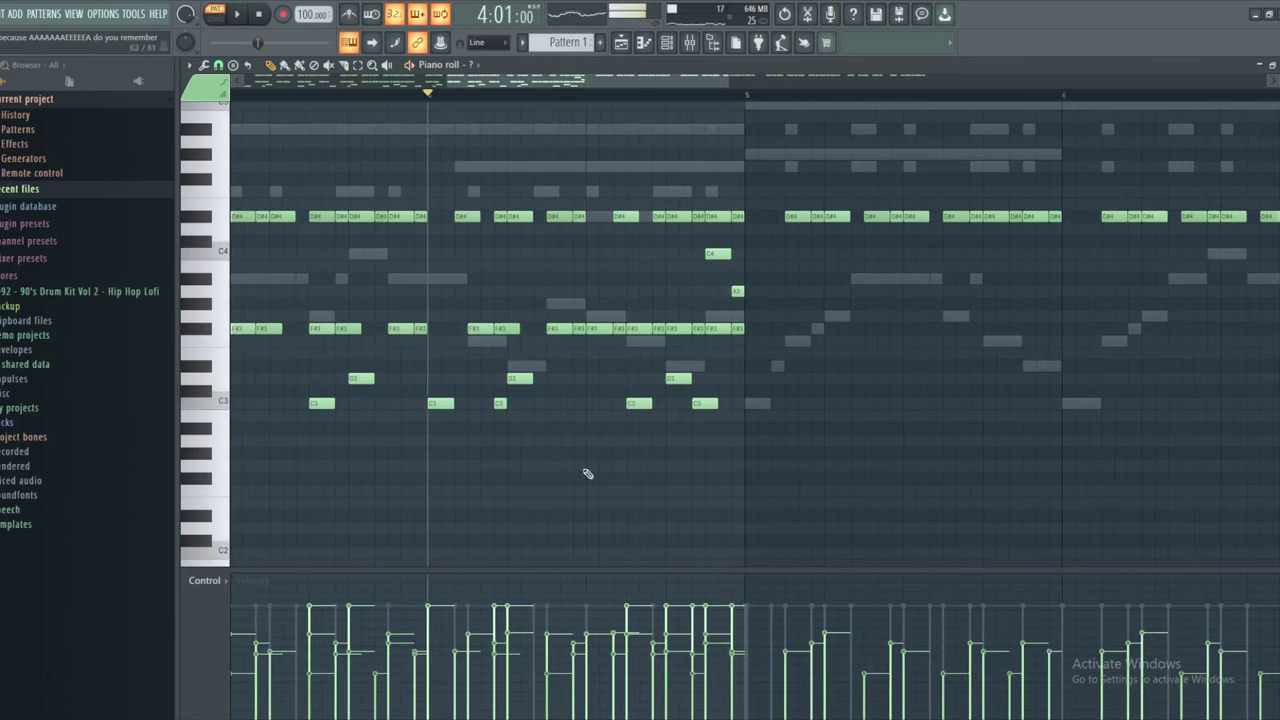
# Switch to Paint and replace the note with "dont fdorger to save" followed by a long run of exclamation marks
pyautogui.hotkey('alt', 'Tab')
pyautogui.hotkey('ctrl', 'a')
pyautogui.write('don')
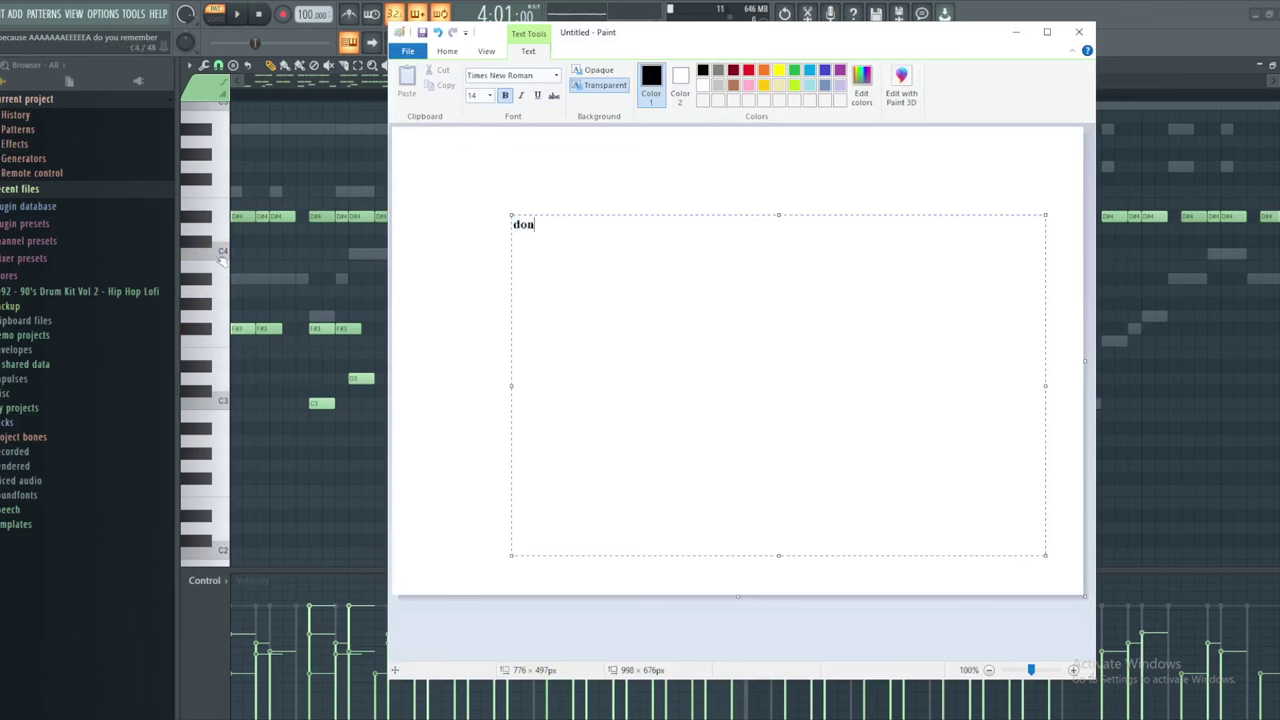
pyautogui.write('t fdorger to save!!!!!!!!!!!!!!!!!!!!!!!!!!!!!!!!!!!!!!!!!!!')
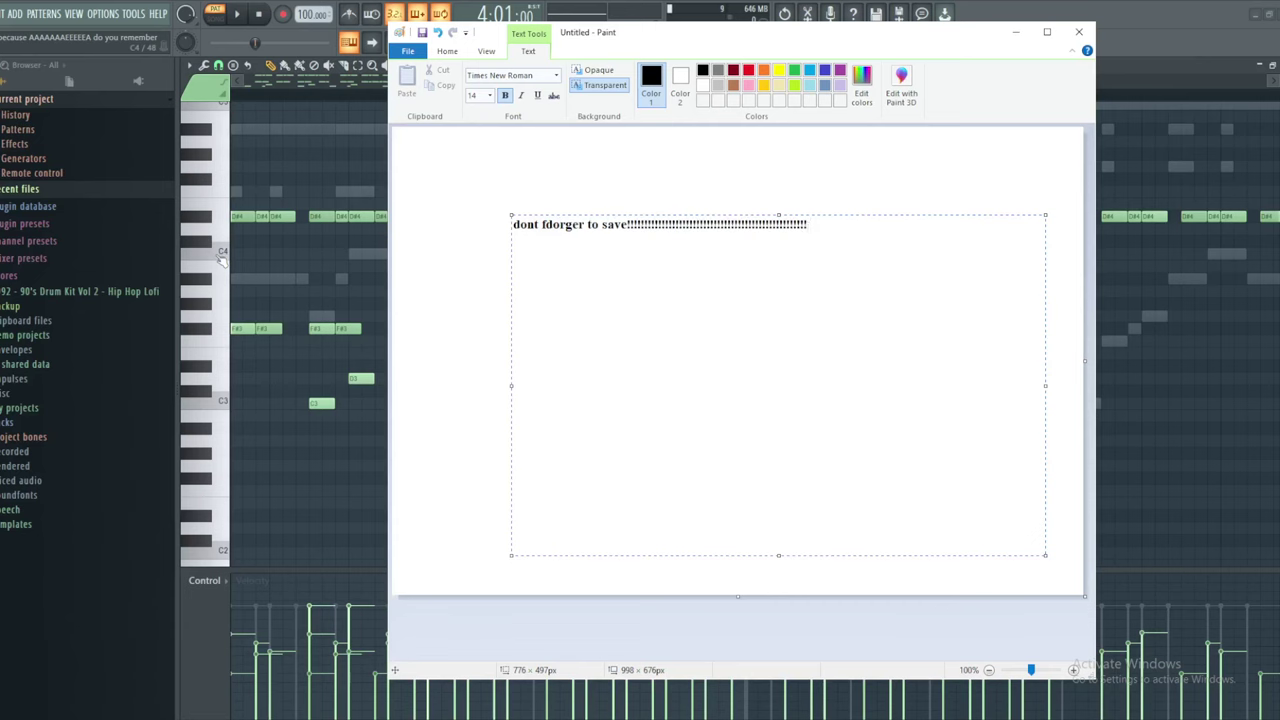
pyautogui.write('!!!!!!!!!!!!!!!!!')
# Return to FL Studio and play bar 4 through the tom transition into bar 5
pyautogui.hotkey('alt', 'Tab')
pyautogui.press('space')
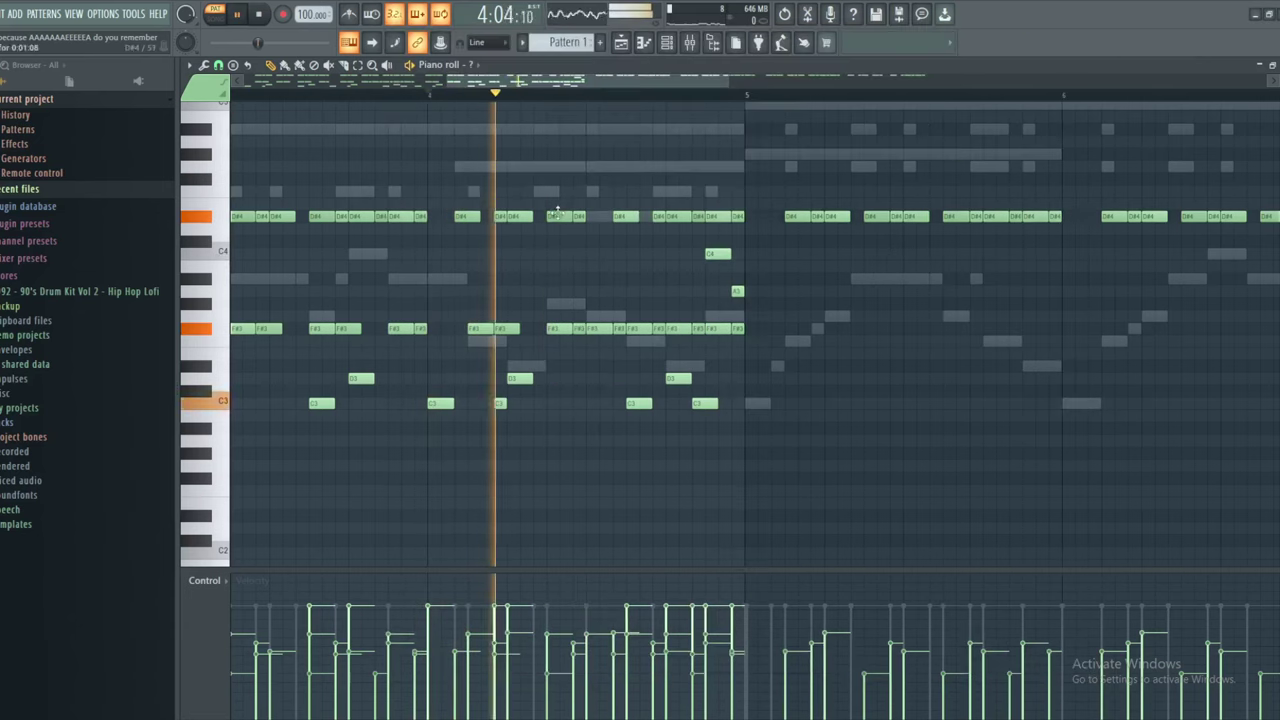
pyautogui.scroll(2, 557, 215)
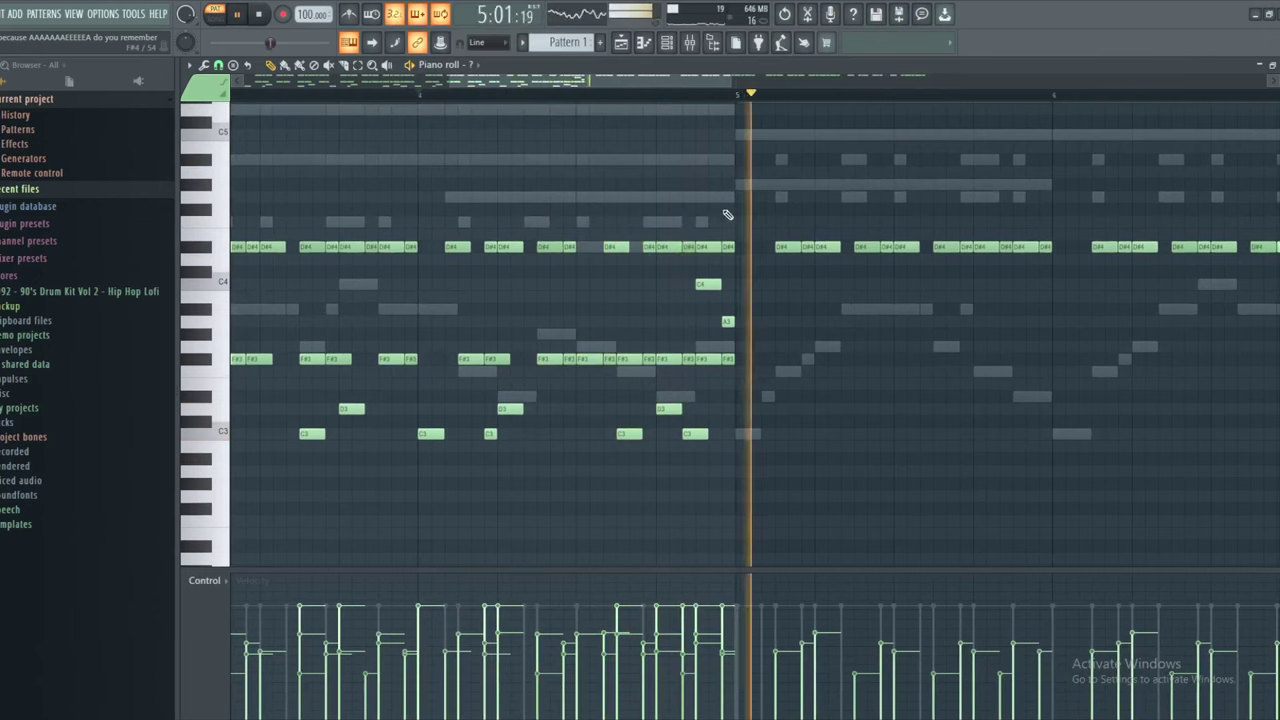
pyautogui.press('space')
# Duplicate the kicks, snares, F#3 notes and toms of bars 1 to 4 into bars 5 to 8
pyautogui.scroll(-3, 680, 231)
pyautogui.click(359, 66)
pyautogui.moveTo(786, 488)
pyautogui.mouseDown()
pyautogui.moveTo(541, 371)
pyautogui.moveTo(230, 266)
pyautogui.mouseUp()
pyautogui.click(270, 66)
pyautogui.moveTo(900, 396)
pyautogui.mouseDown()
pyautogui.moveTo(457, 403)
pyautogui.moveTo(566, 390)
pyautogui.moveTo(973, 398)
pyautogui.mouseUp()
pyautogui.hotkey('ctrl', 'b')
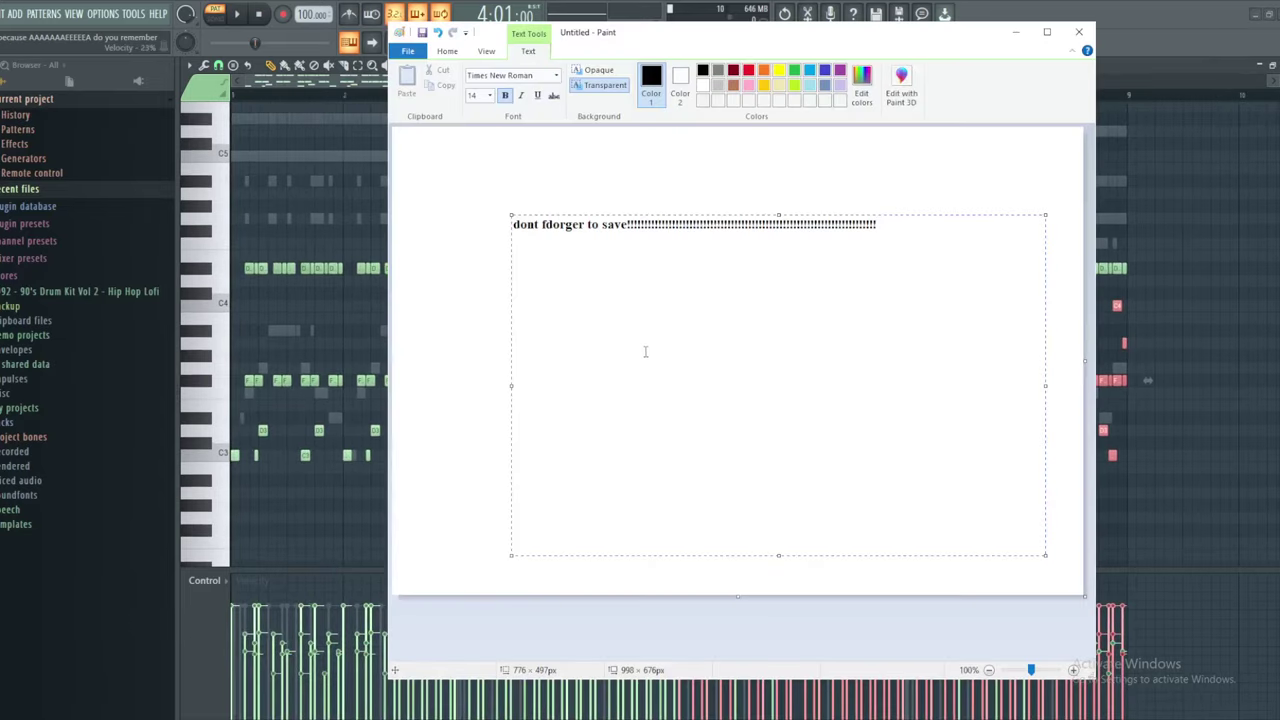
# Add "also dont forger to copy paste" and "and now im probably done, just need to do some volumeing" to the Paint note
pyautogui.press('Return')
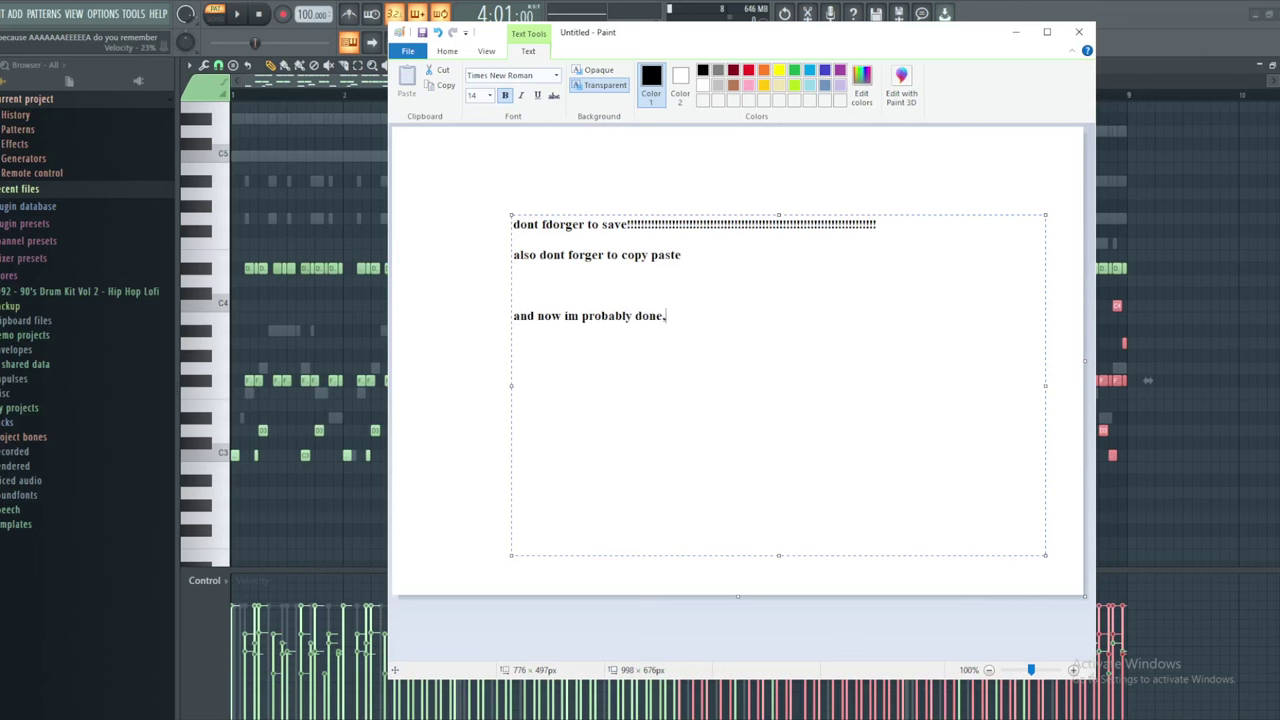
pyautogui.write('domsome volumeing')
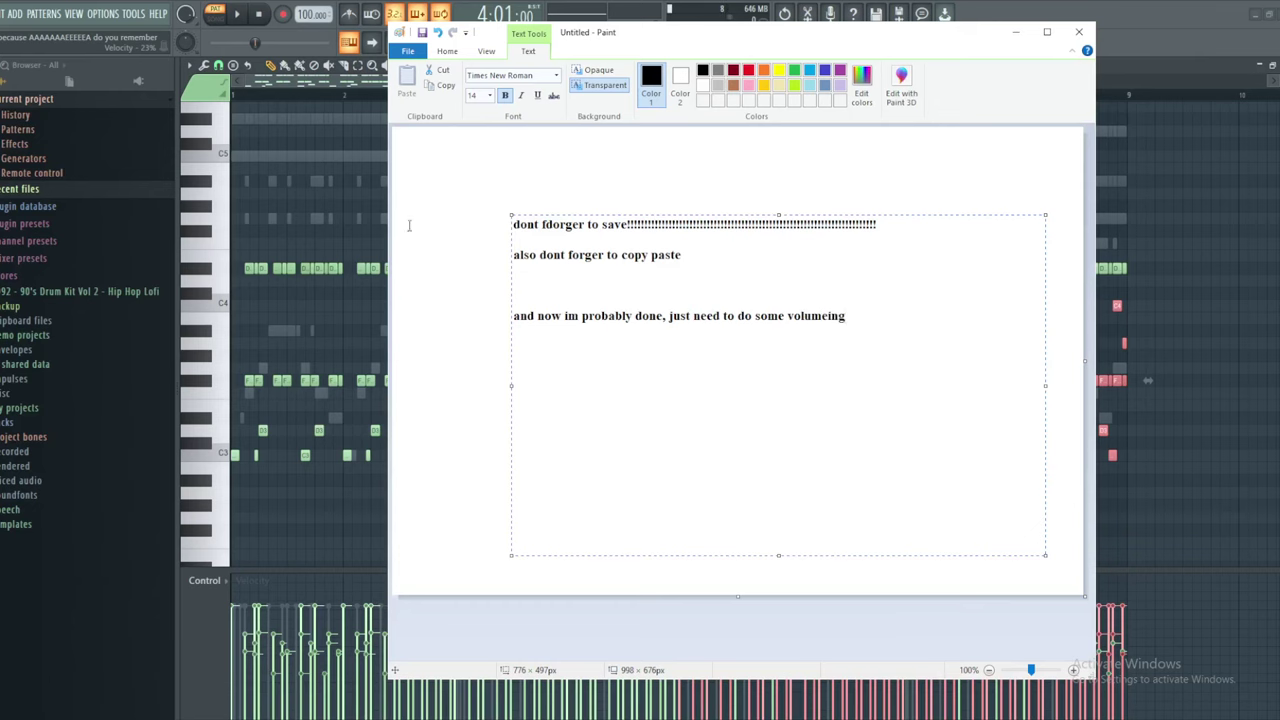
# Switch to FL Studio, open the Funny Sax notes in the piano roll and show their channel volume
pyautogui.click(349, 201)
pyautogui.rightClick(400, 156)
pyautogui.rightClick(400, 156)
pyautogui.moveTo(480, 246); pyautogui.dragTo(566, 448)
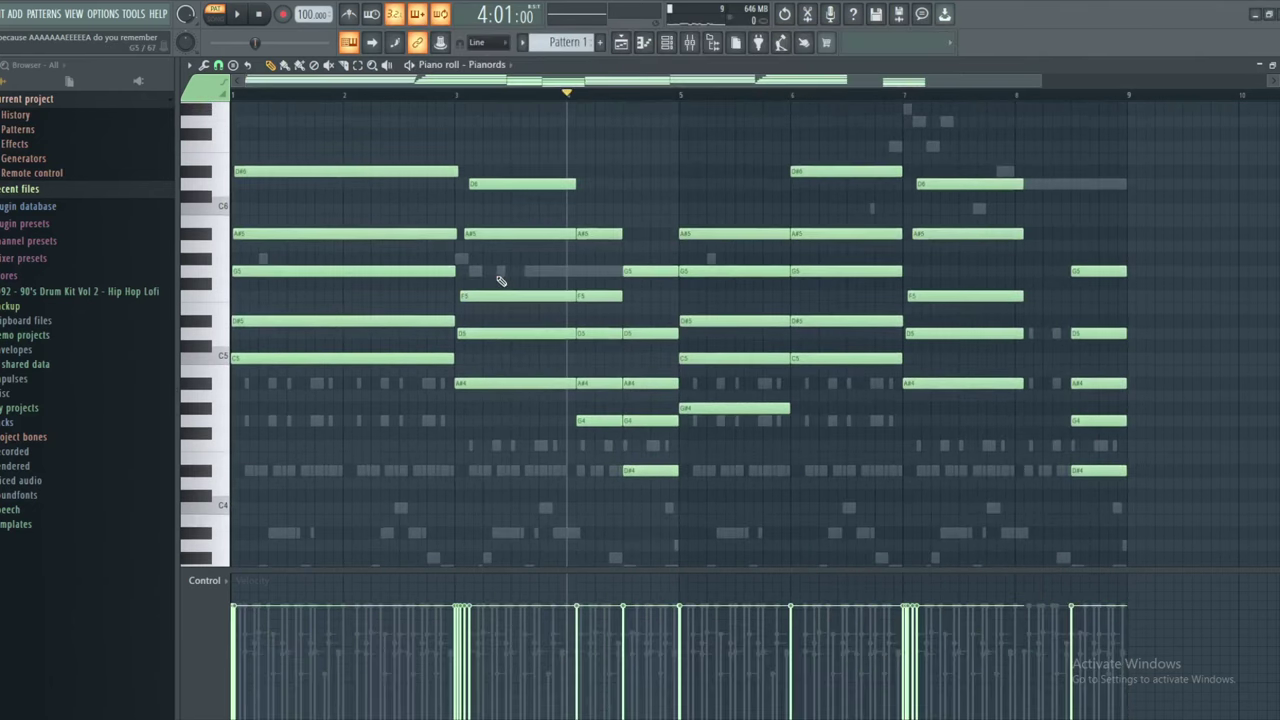
pyautogui.doubleClick(540, 277)
pyautogui.click(212, 582)
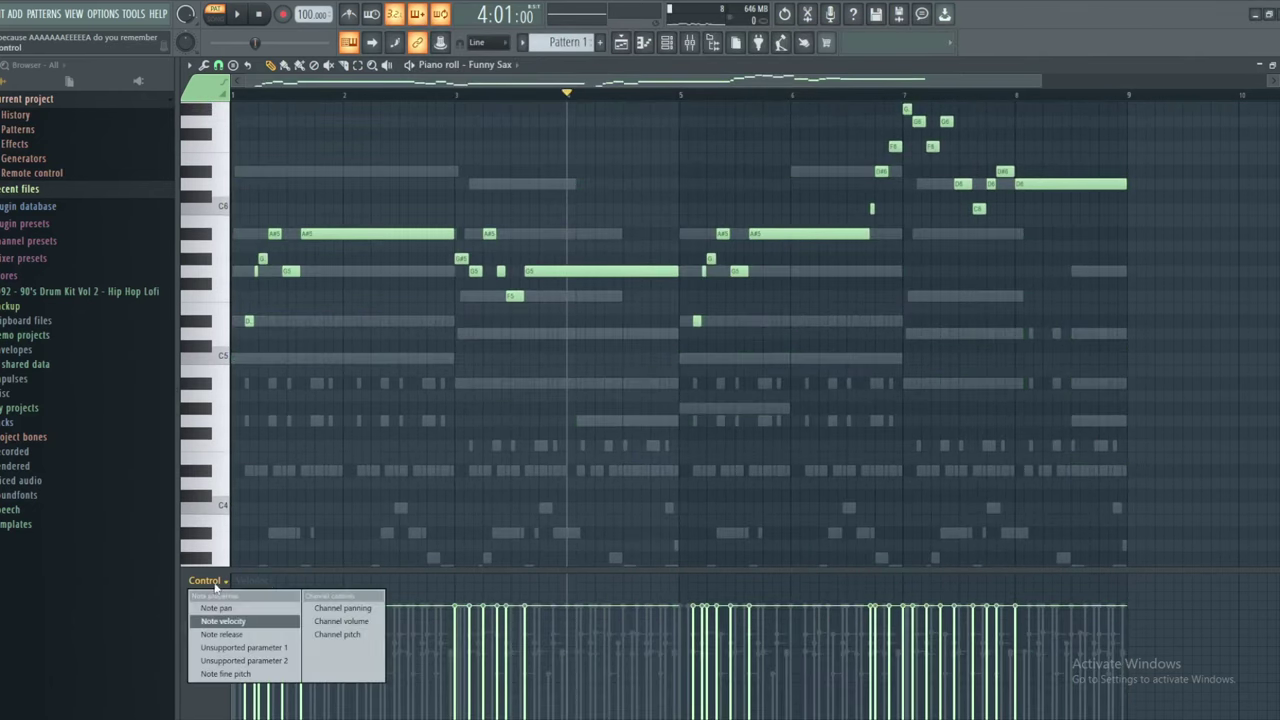
pyautogui.click(361, 627)
pyautogui.scroll(4, 246, 531)
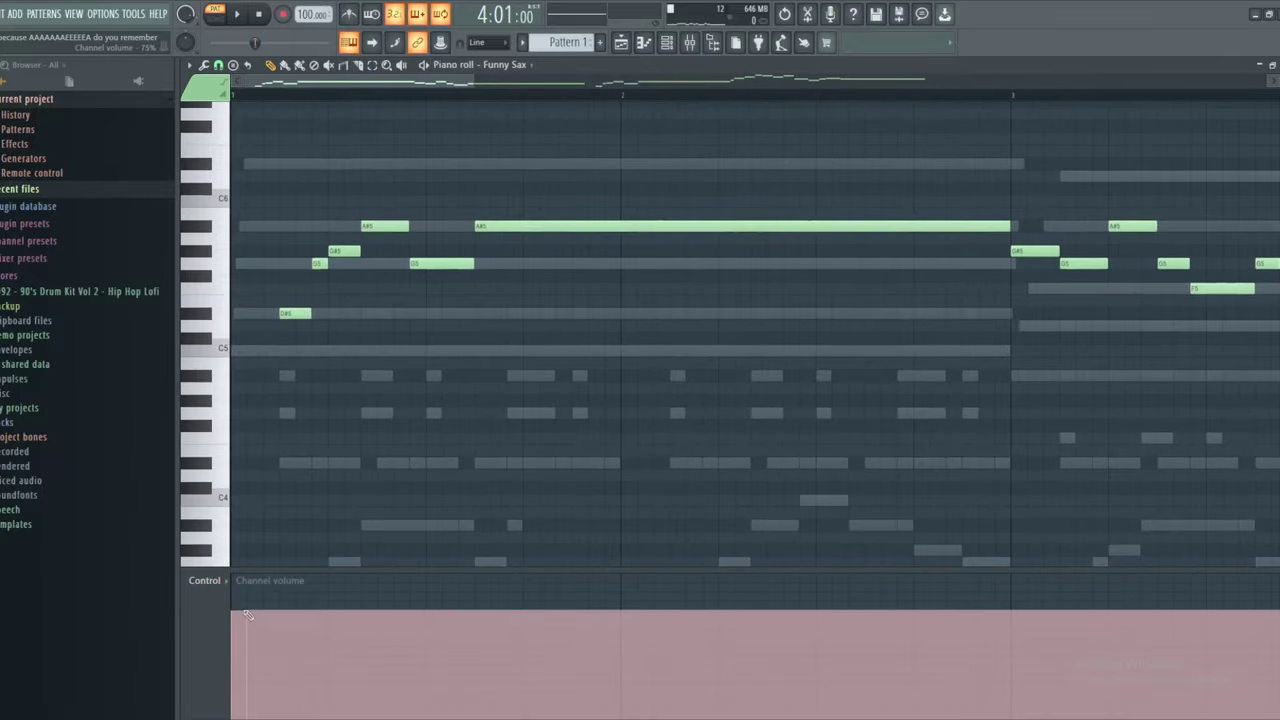
# Draw a channel volume fade-in under the first sax notes of bar 1, rising to about 73%
pyautogui.press('space')
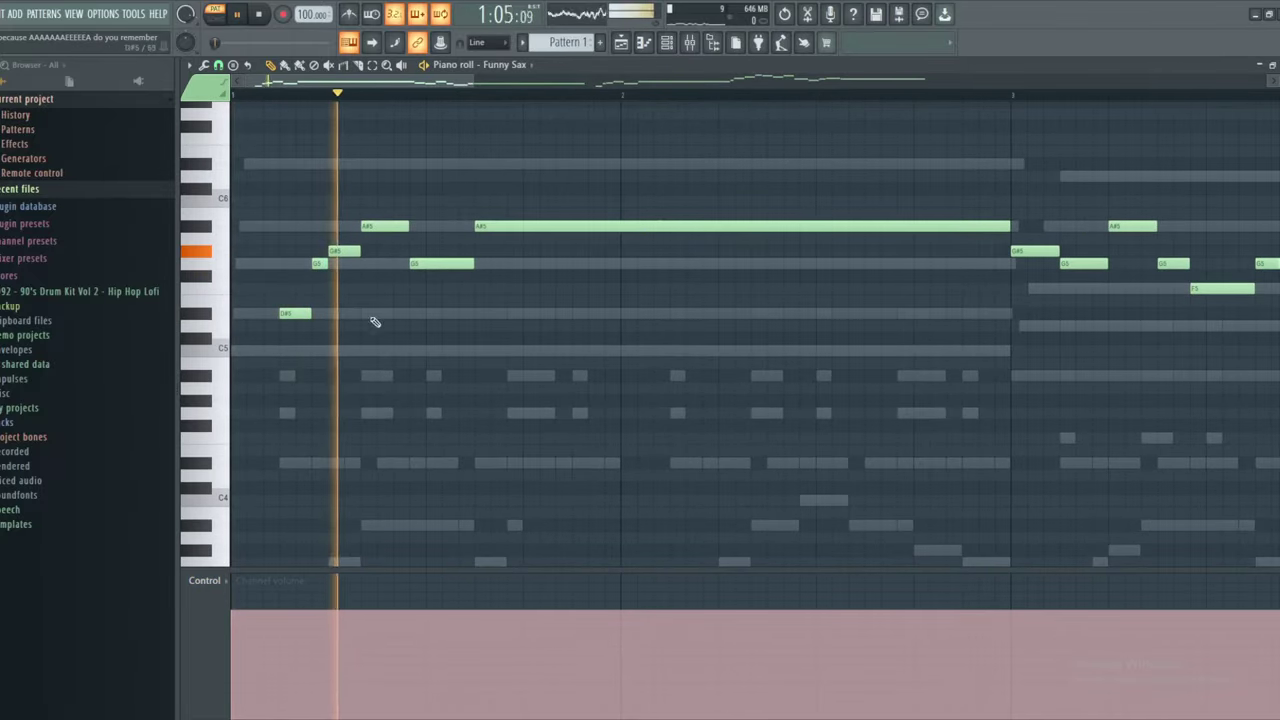
pyautogui.moveTo(282, 658); pyautogui.dragTo(337, 614)
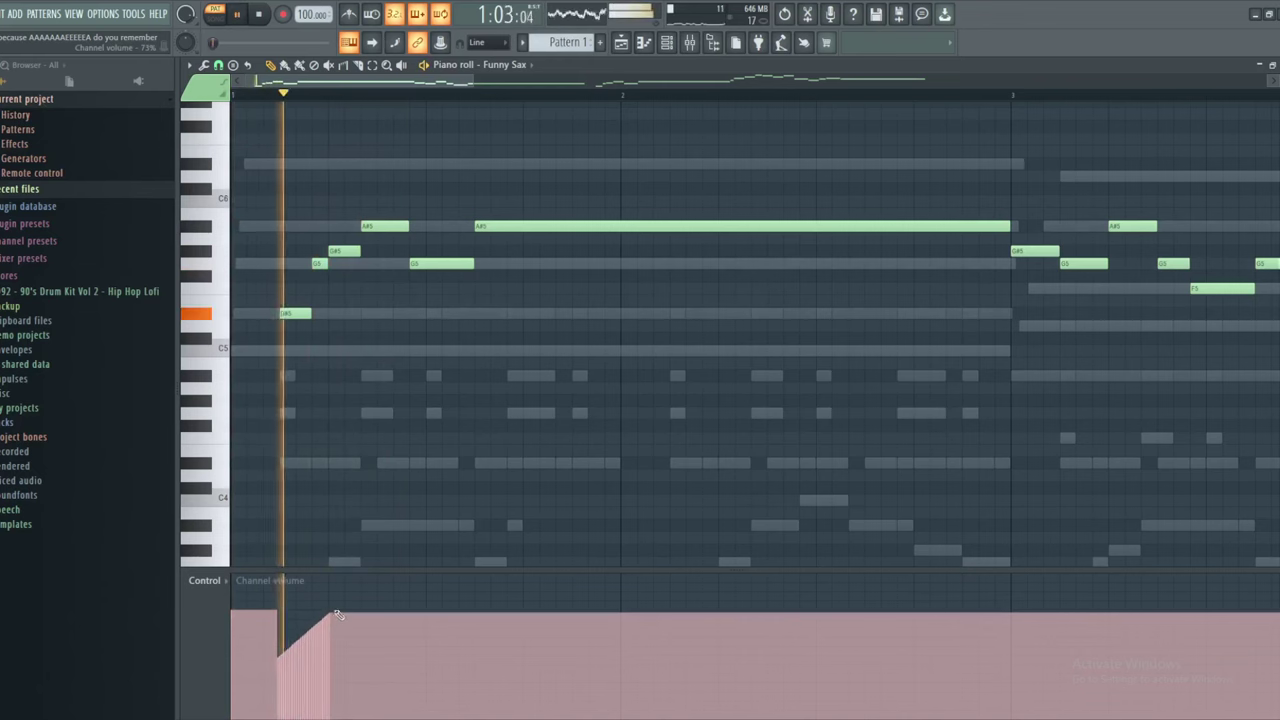
pyautogui.press('space')
# Draw a volume fade-out under the long A#5 sax note through bar 2 and restore the level from bar 3
pyautogui.click(463, 94)
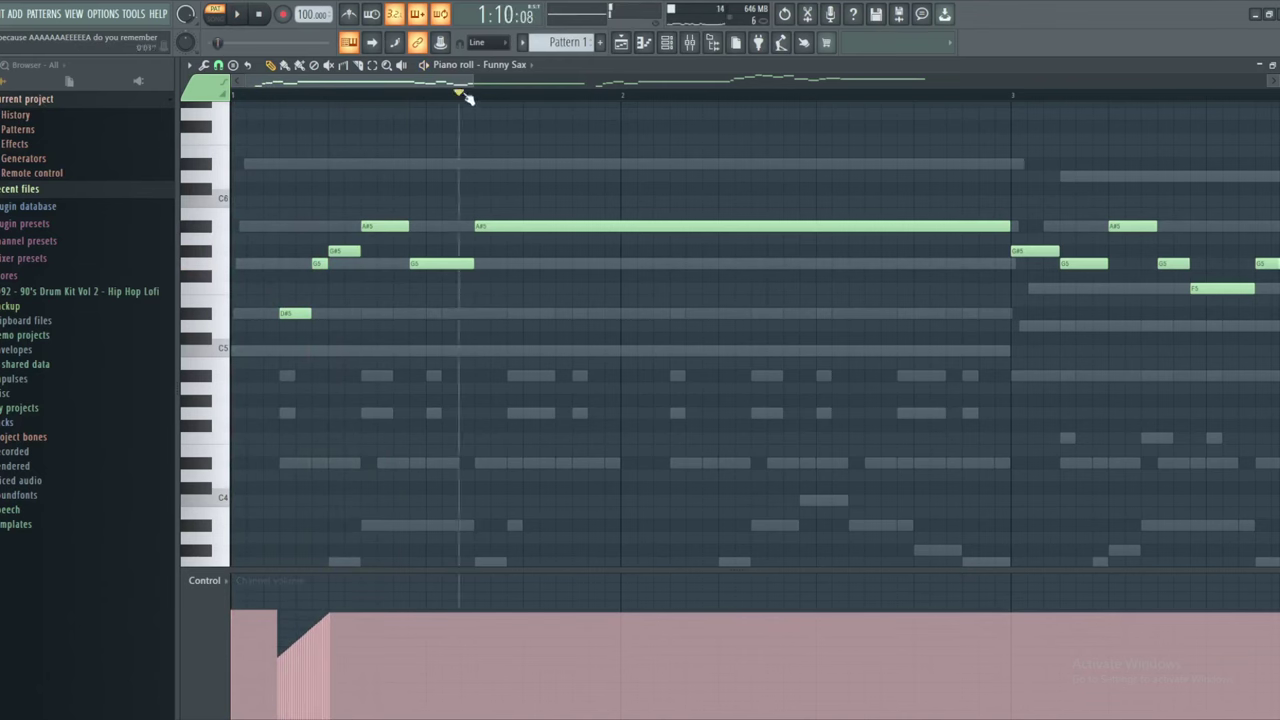
pyautogui.press('space')
pyautogui.moveTo(628, 320); pyautogui.dragTo(575, 323)
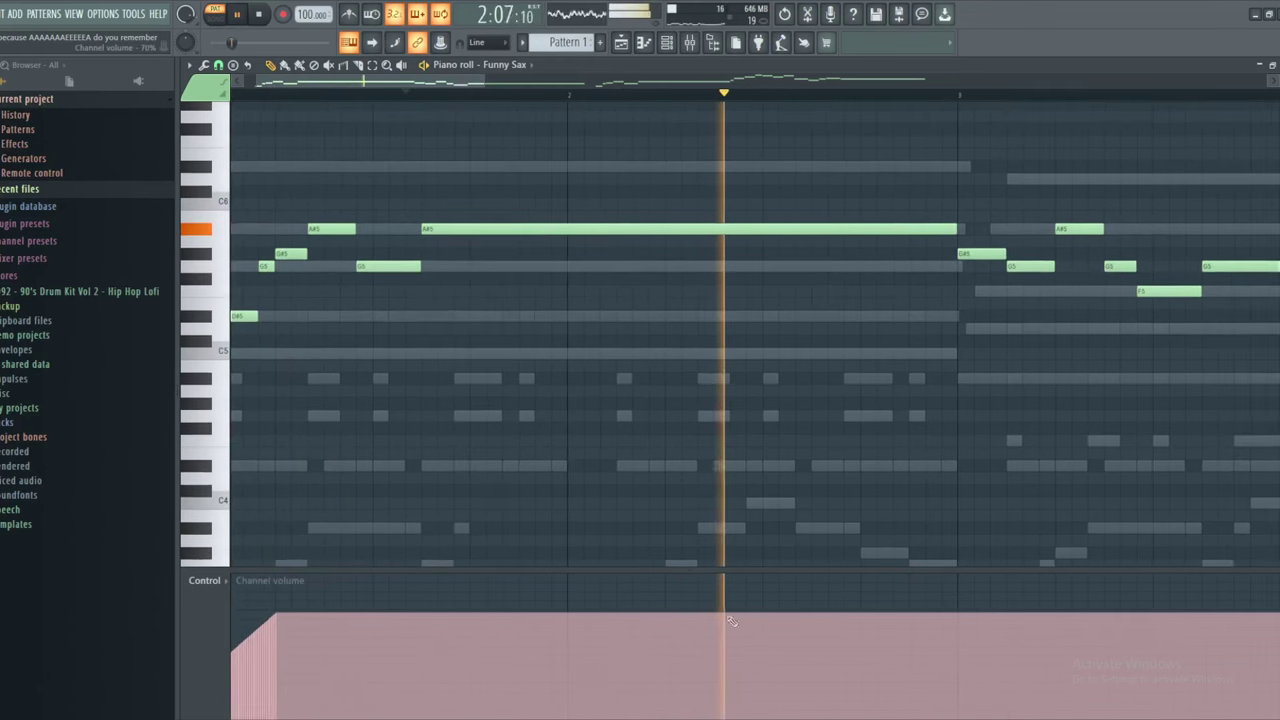
pyautogui.press('space')
pyautogui.moveTo(736, 614); pyautogui.dragTo(957, 662)
pyautogui.press('space')
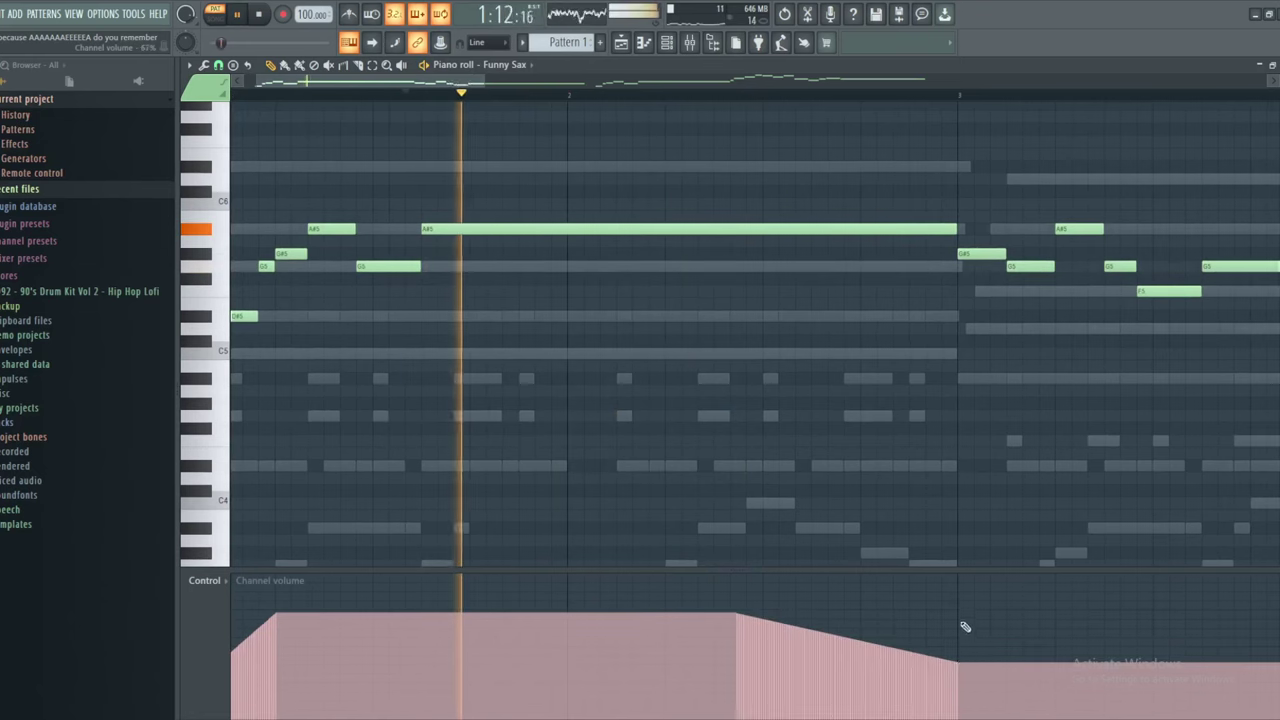
pyautogui.click(963, 616)
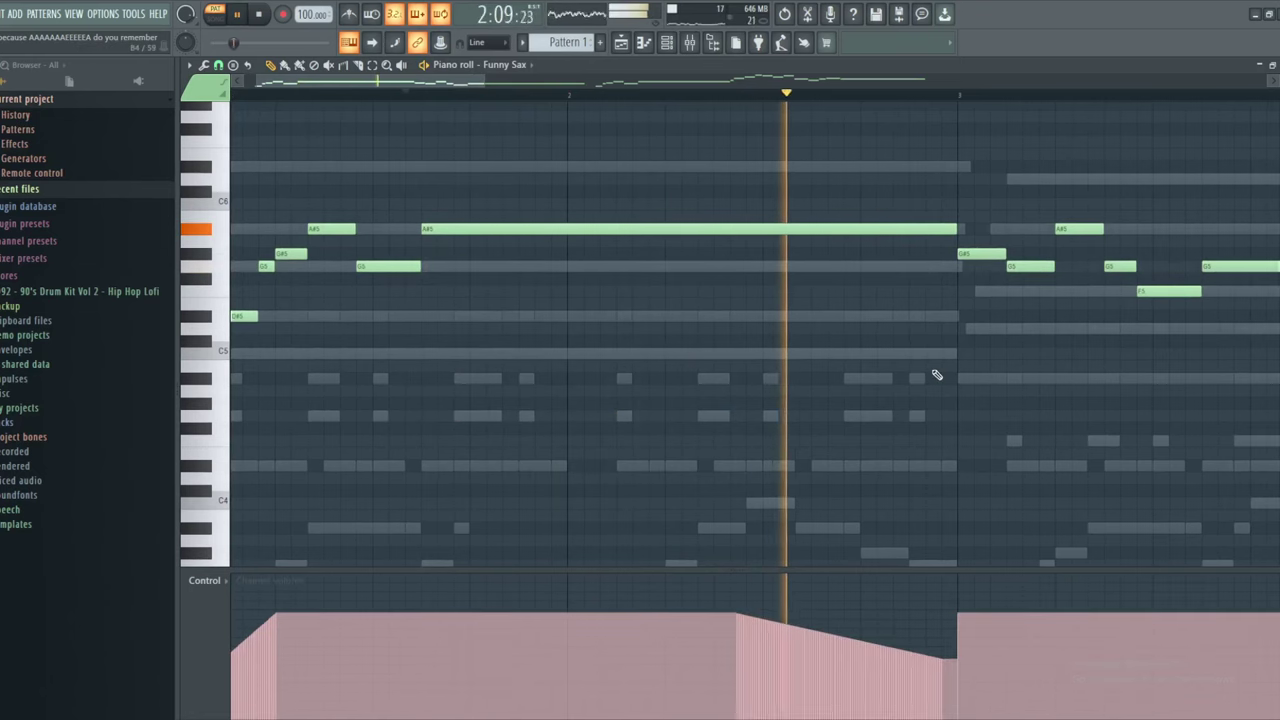
# Draw a volume fade-out under the long G5 sax note in bar 4 and restore the level from the start of bar 5
pyautogui.moveTo(931, 370); pyautogui.dragTo(477, 387)
pyautogui.moveTo(751, 393); pyautogui.dragTo(483, 392)
pyautogui.moveTo(685, 511); pyautogui.dragTo(620, 508)
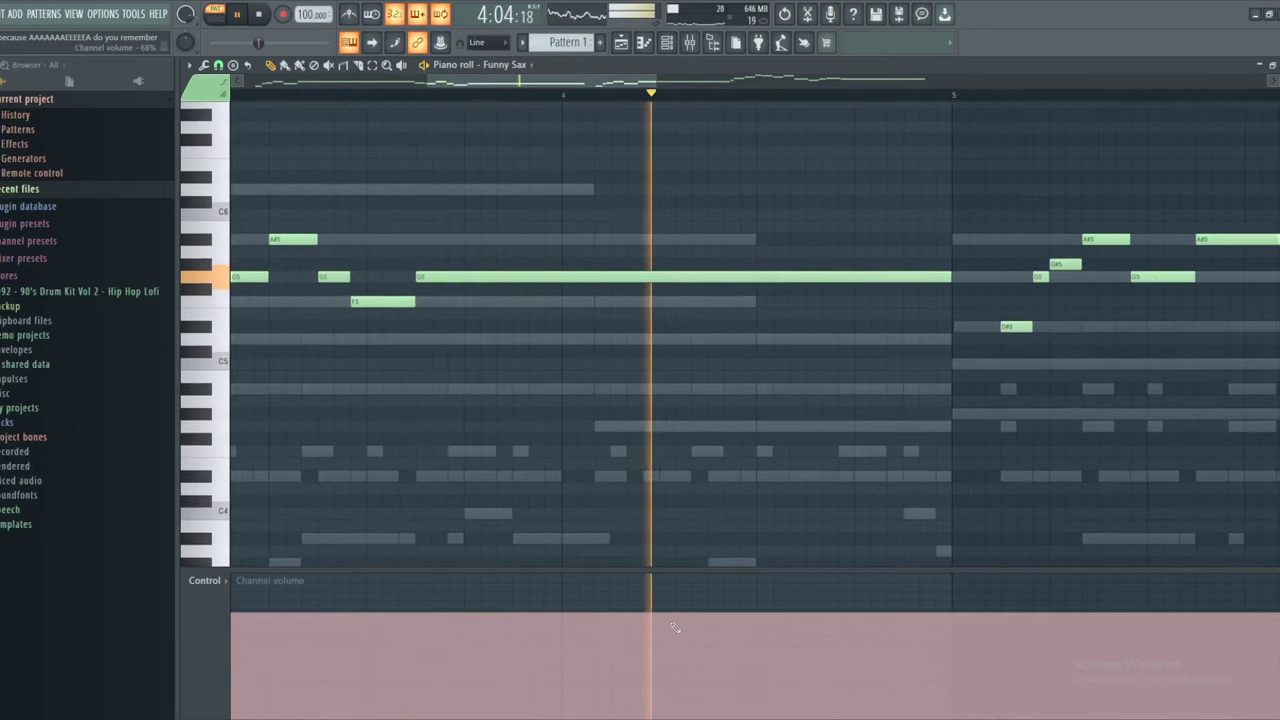
pyautogui.press('space')
pyautogui.moveTo(721, 614); pyautogui.dragTo(960, 667)
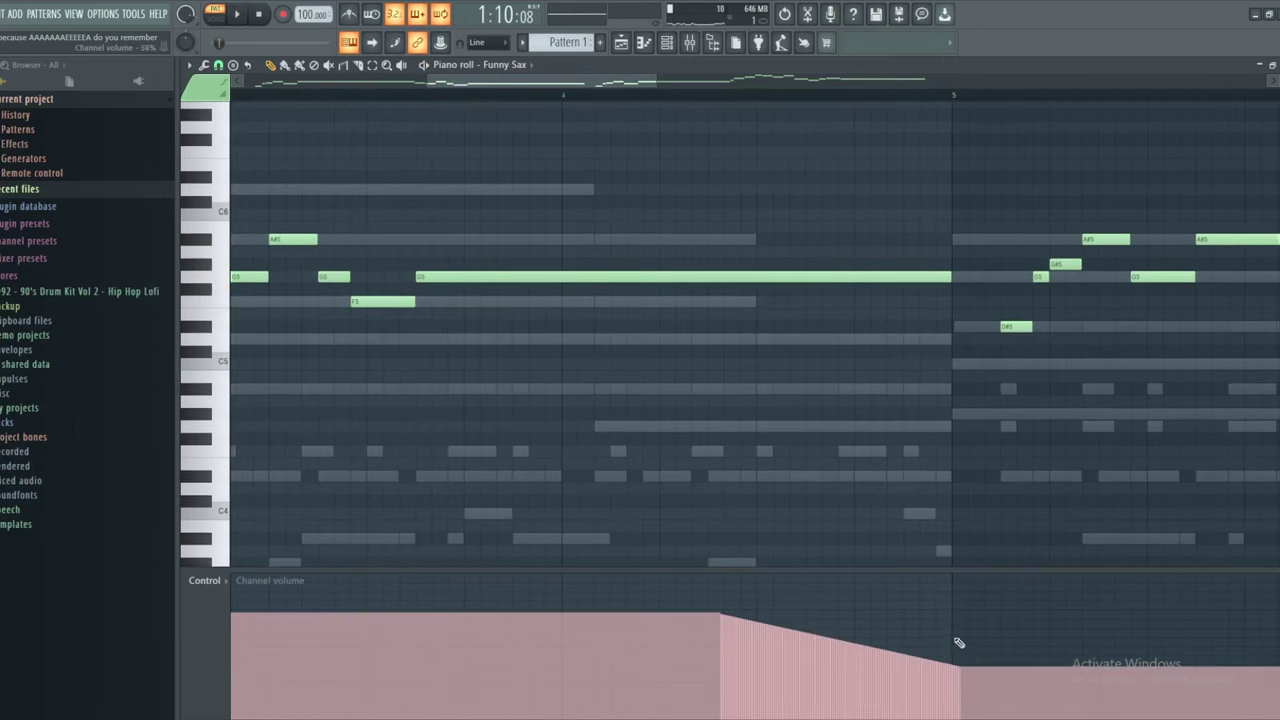
pyautogui.click(984, 609)
pyautogui.press('space')
# Play the sax melody from bar 4 through bar 8 to check its volume automation
pyautogui.scroll(-1, 845, 445)
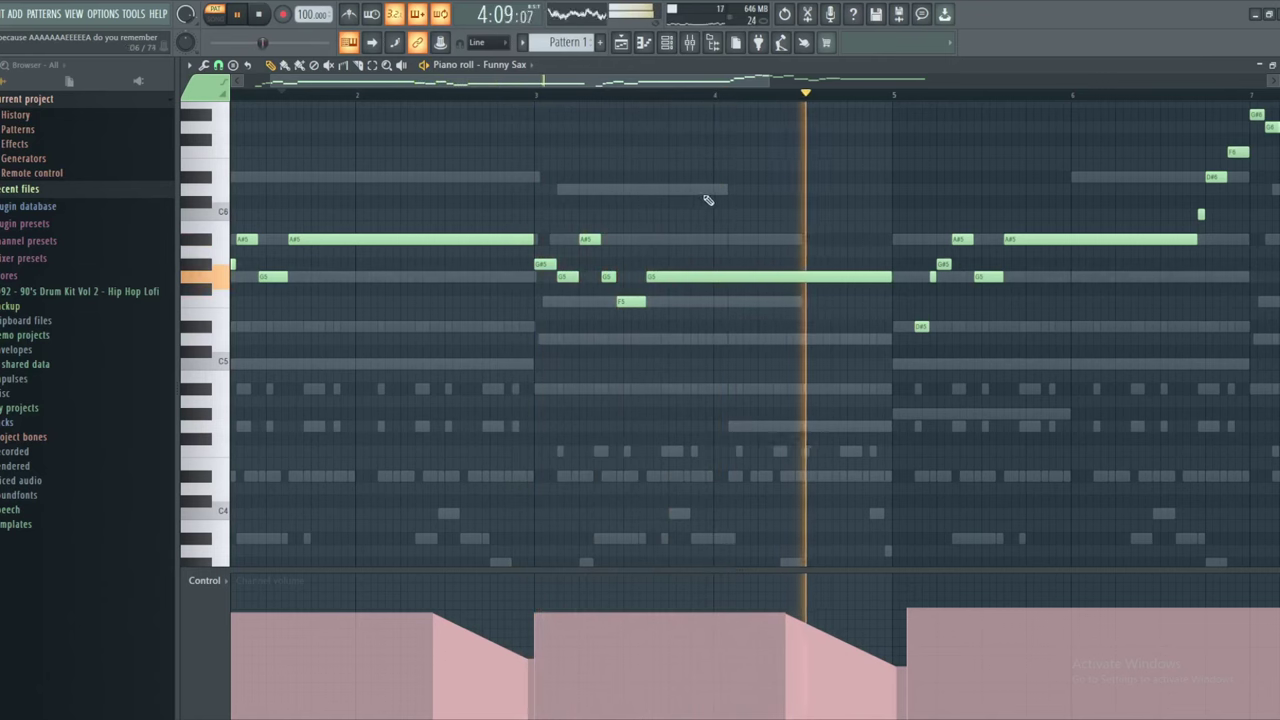
pyautogui.moveTo(857, 211); pyautogui.dragTo(455, 223)
pyautogui.scroll(3, 667, 307)
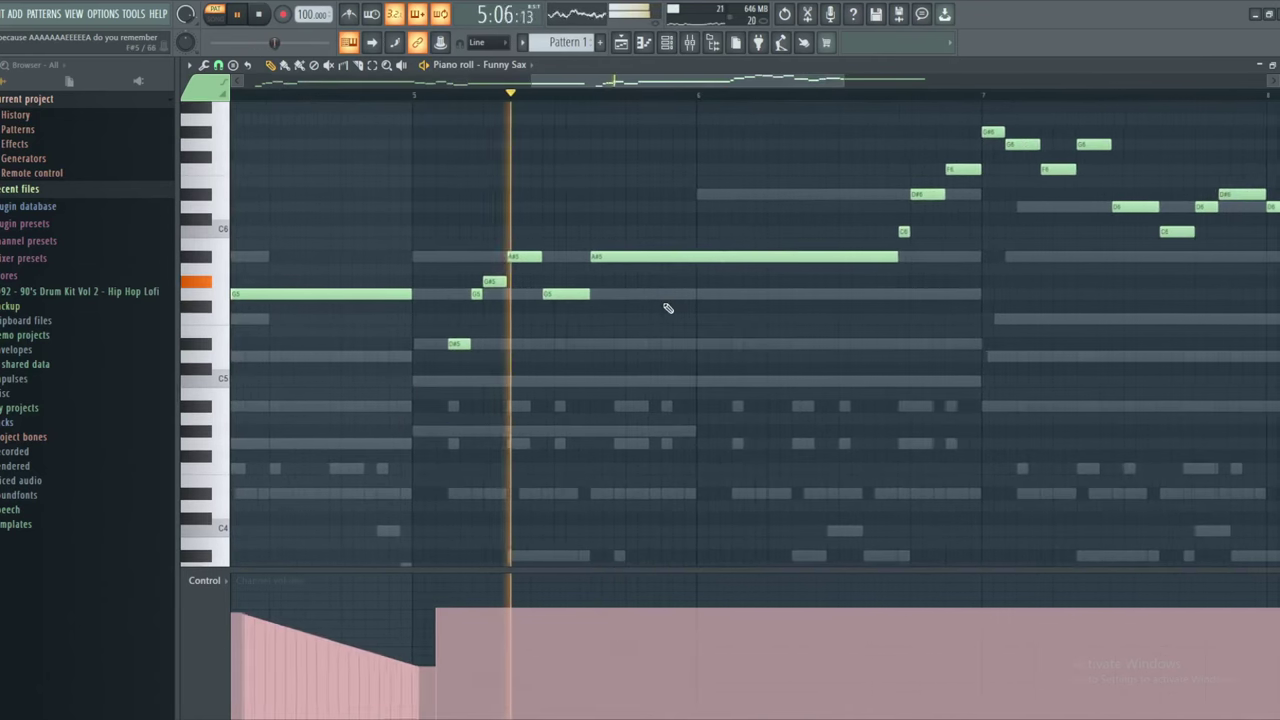
pyautogui.moveTo(688, 306); pyautogui.dragTo(612, 311)
pyautogui.moveTo(727, 299); pyautogui.dragTo(663, 303)
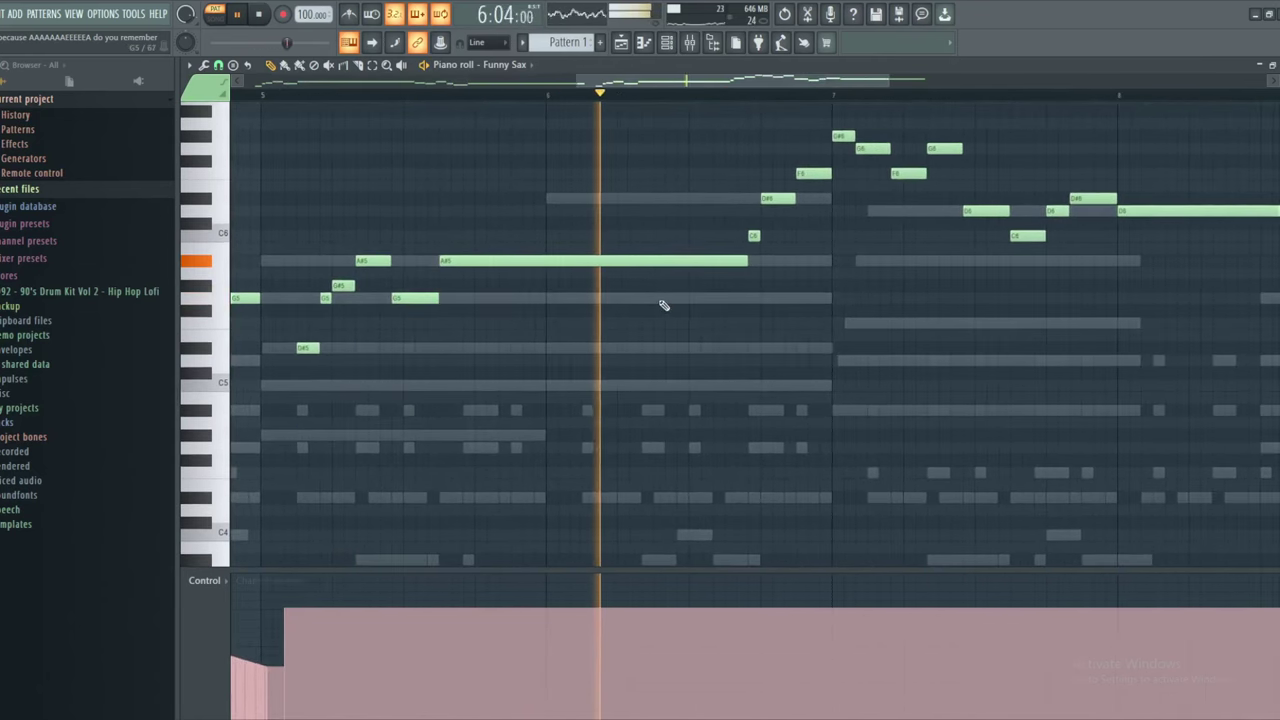
pyautogui.moveTo(701, 439); pyautogui.dragTo(411, 462)
pyautogui.moveTo(786, 406); pyautogui.dragTo(724, 415)
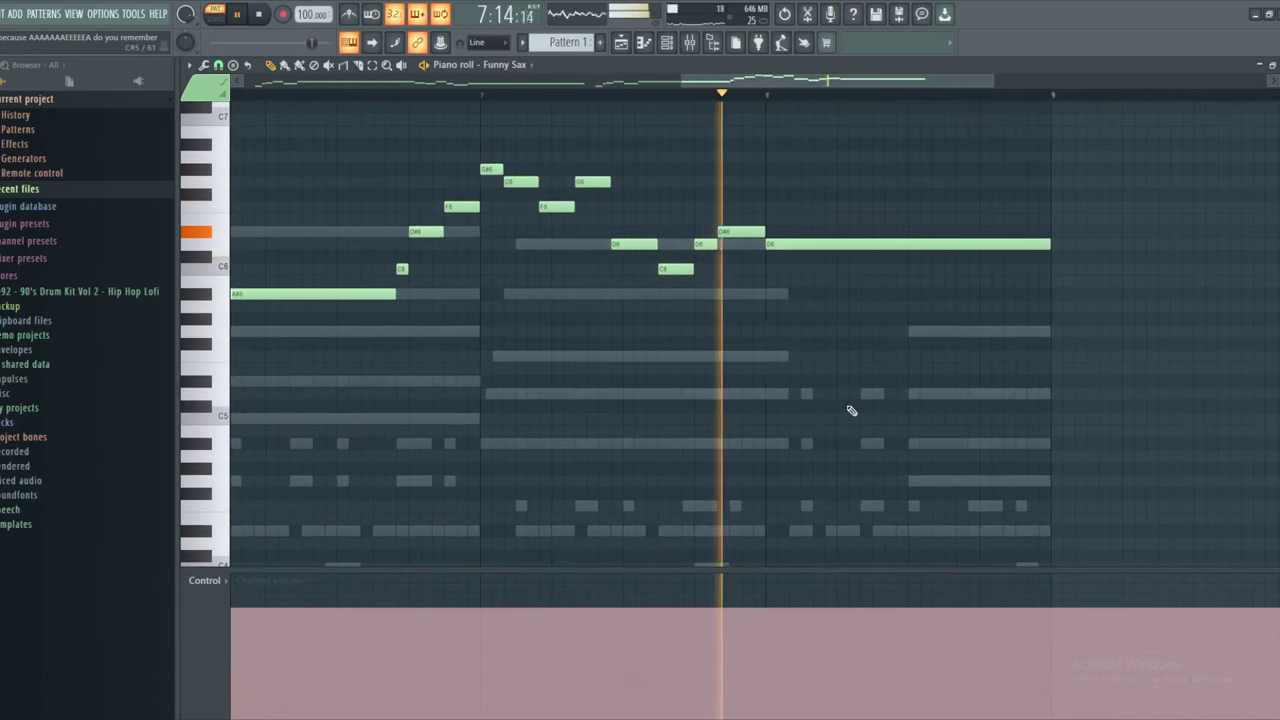
pyautogui.moveTo(889, 411); pyautogui.dragTo(779, 399)
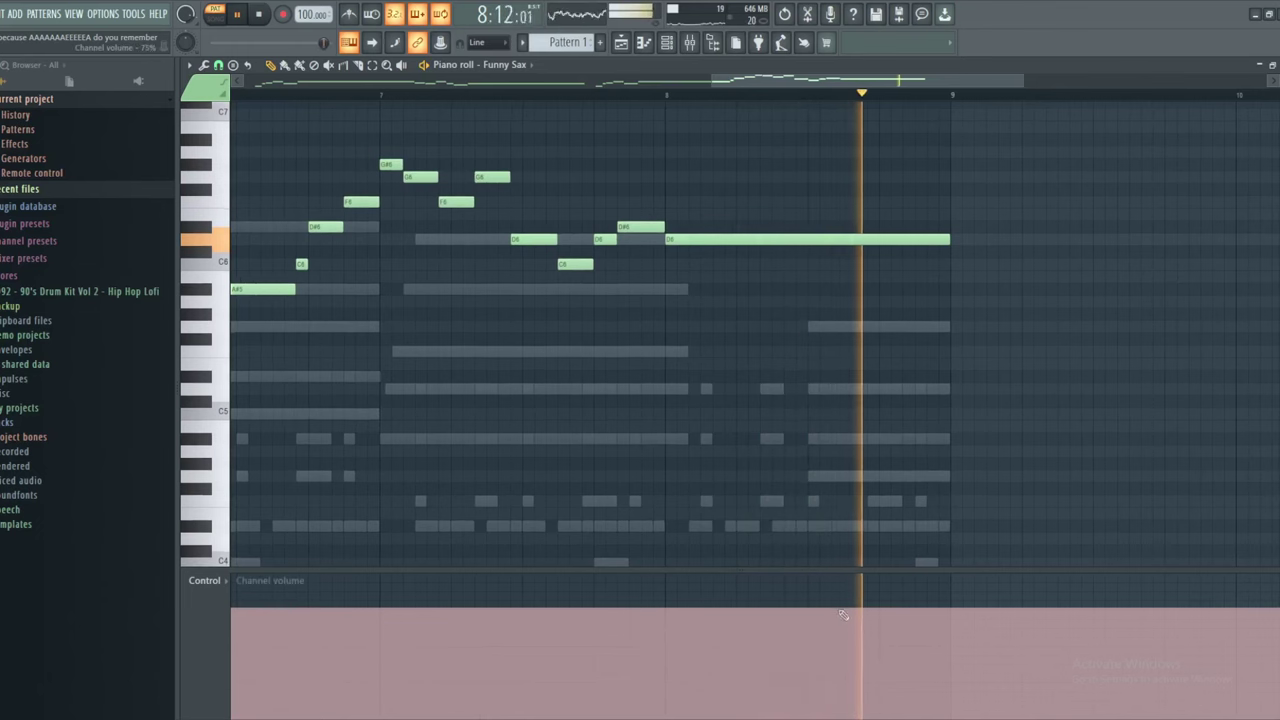
pyautogui.scroll(-5, 640, 546)
pyautogui.press('space')
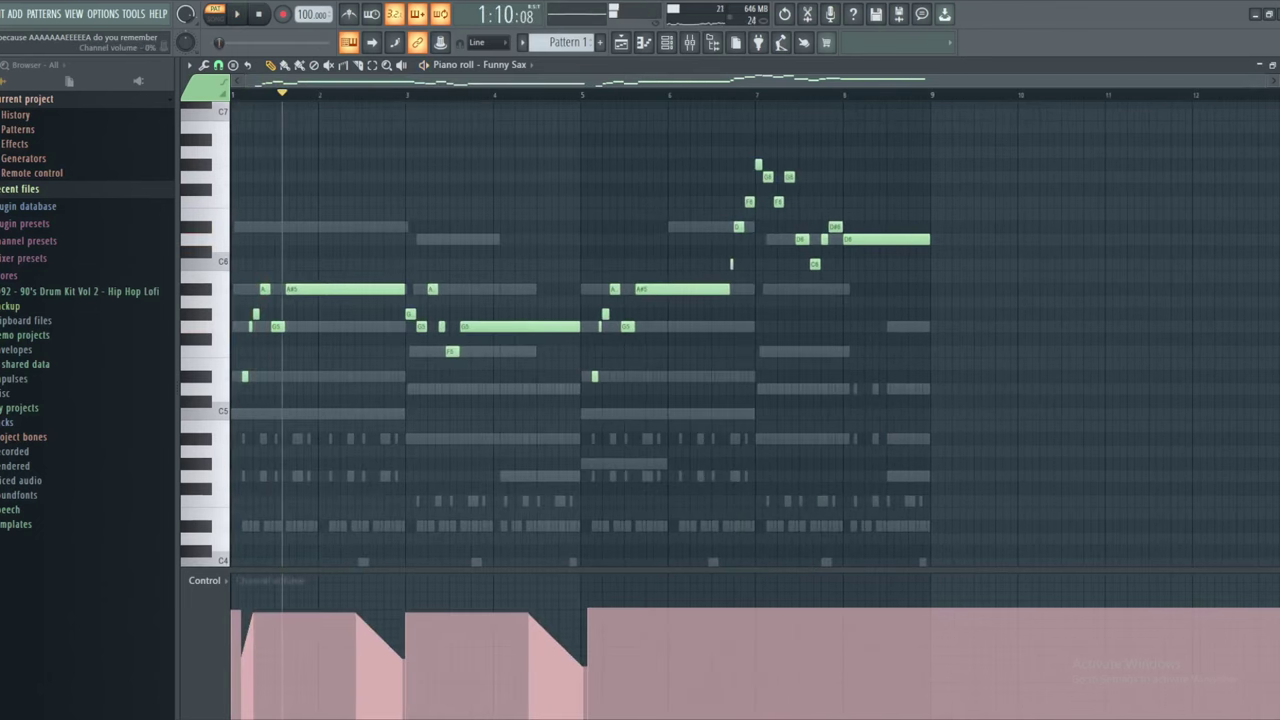
# Switch to Paint and replace the note with "ok" and "NOW FOR FUNNY PART" on two lines
pyautogui.hotkey('alt', 'Tab')
pyautogui.moveTo(850, 318); pyautogui.dragTo(94, 137)
pyautogui.write('ok')
pyautogui.press('Return')
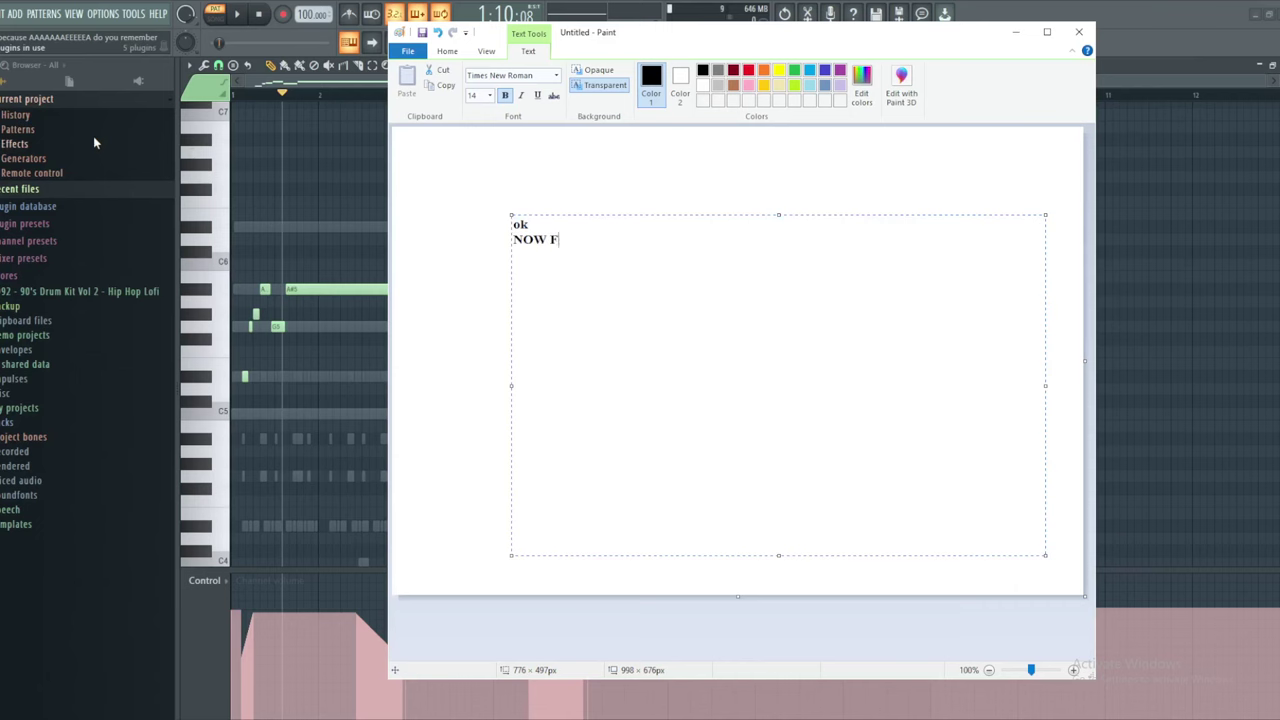
pyautogui.write('NOW FOR FUNNY PART')
# Return to FL Studio and show the channel pitch of the Funny Sax instead of its volume
pyautogui.hotkey('alt', 'Tab')
pyautogui.scroll(5, 479, 514)
pyautogui.click(204, 580)
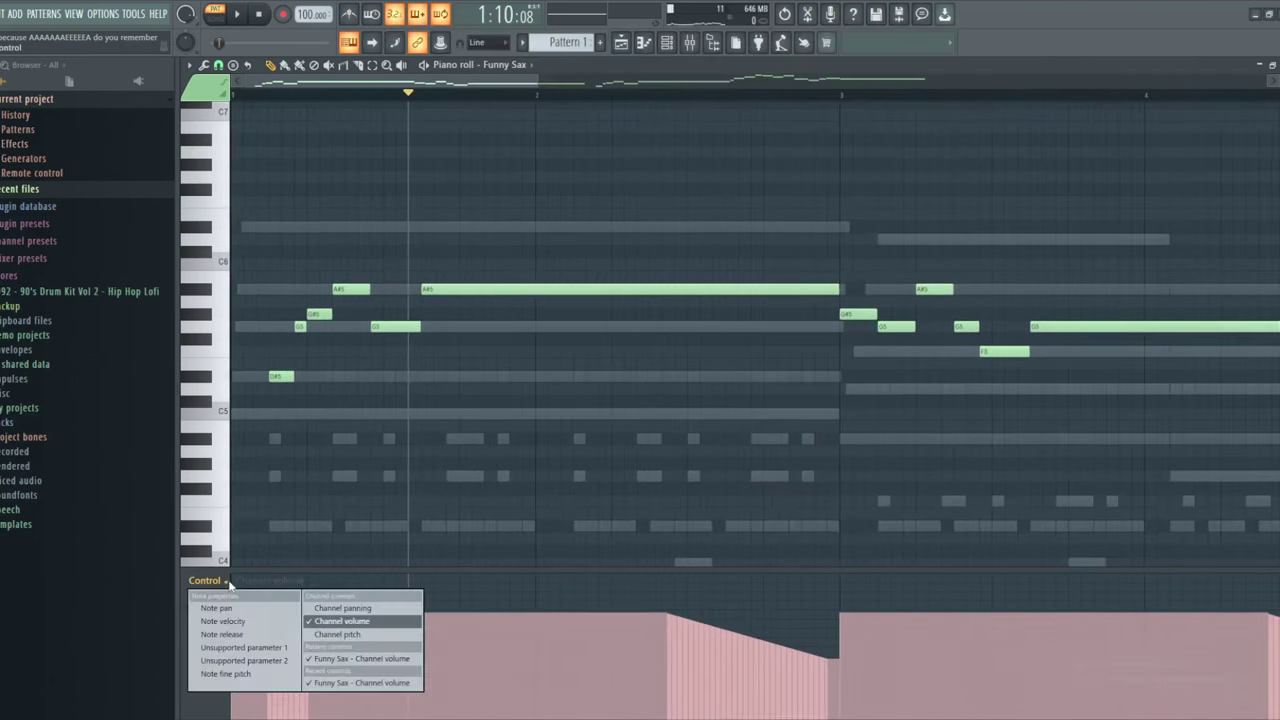
pyautogui.click(360, 632)
# Draw a zigzag channel pitch curve across bar 1 into bar 2 and play it
pyautogui.moveTo(251, 674)
pyautogui.mouseDown()
pyautogui.moveTo(331, 617)
pyautogui.moveTo(384, 688)
pyautogui.moveTo(447, 610)
pyautogui.moveTo(478, 681)
pyautogui.moveTo(544, 617)
pyautogui.moveTo(585, 688)
pyautogui.mouseUp()
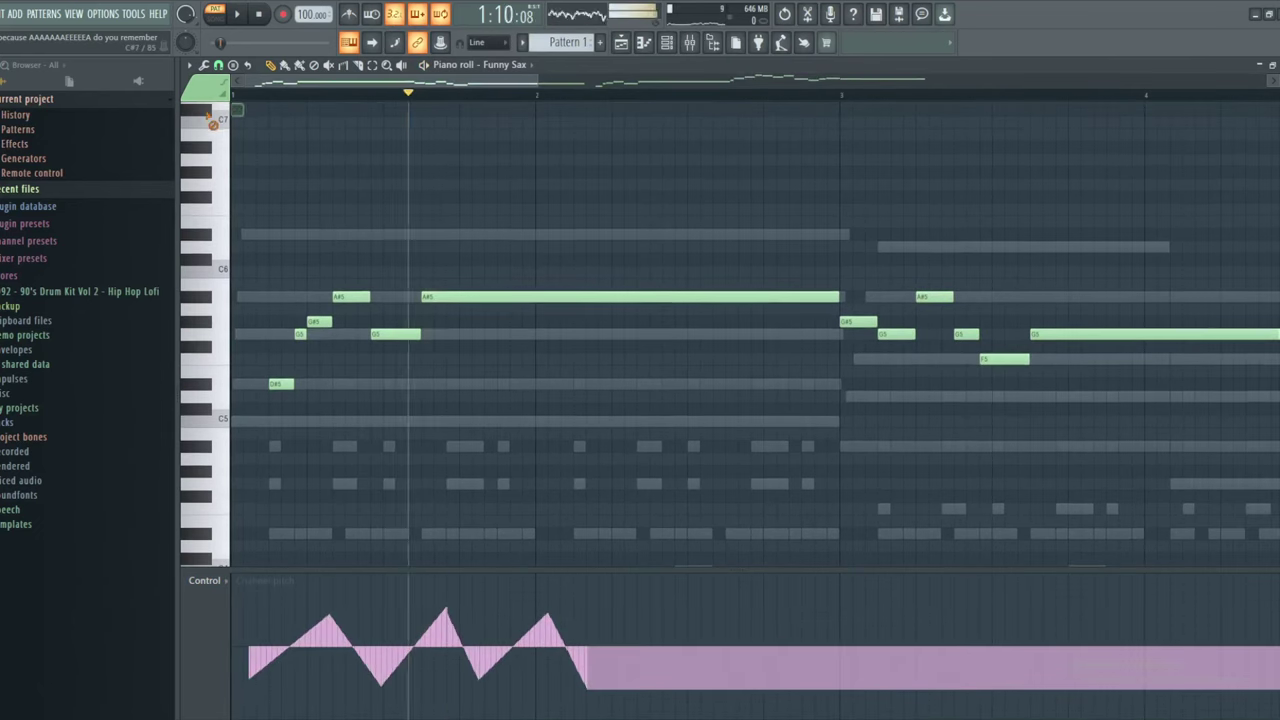
pyautogui.press('space')
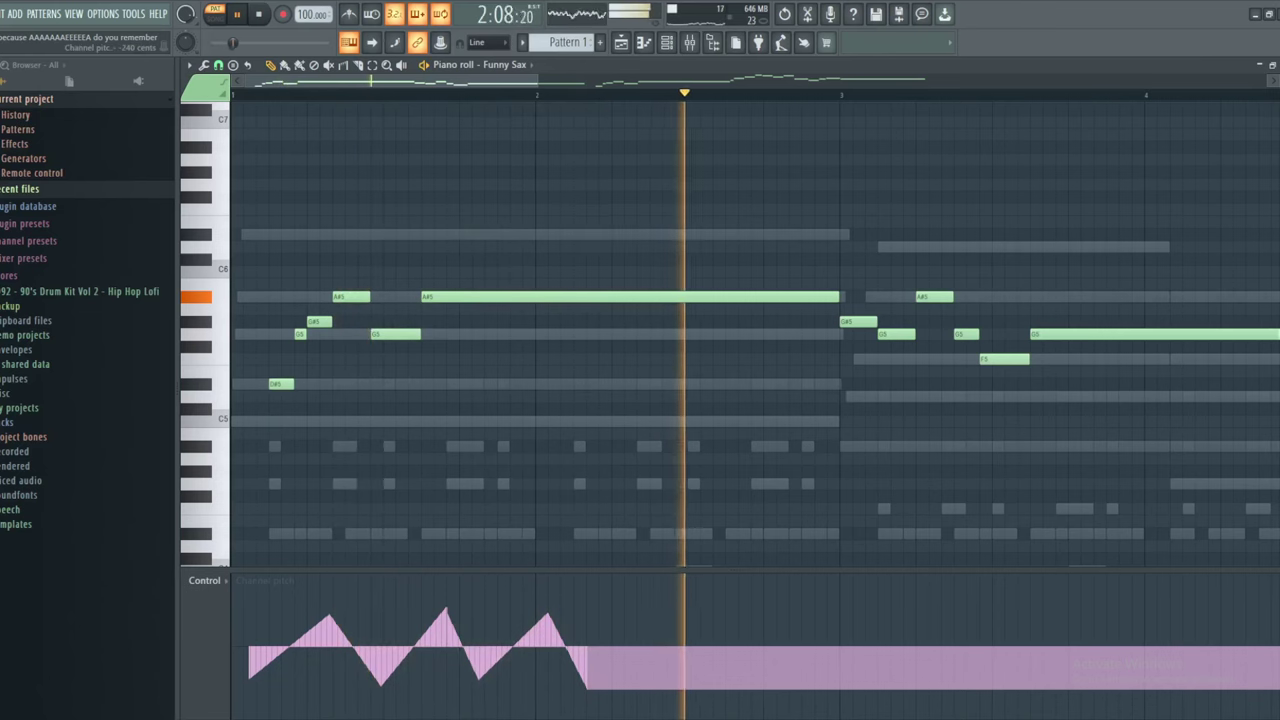
pyautogui.press('space')
# In Paint, replace the note with "pitch", "generall i do this to make instruments a bit more alive" and "theres not much to say, ill just show what"
pyautogui.hotkey('alt', 'Tab')
pyautogui.moveTo(733, 266); pyautogui.dragTo(269, 205)
pyautogui.write('pitch')
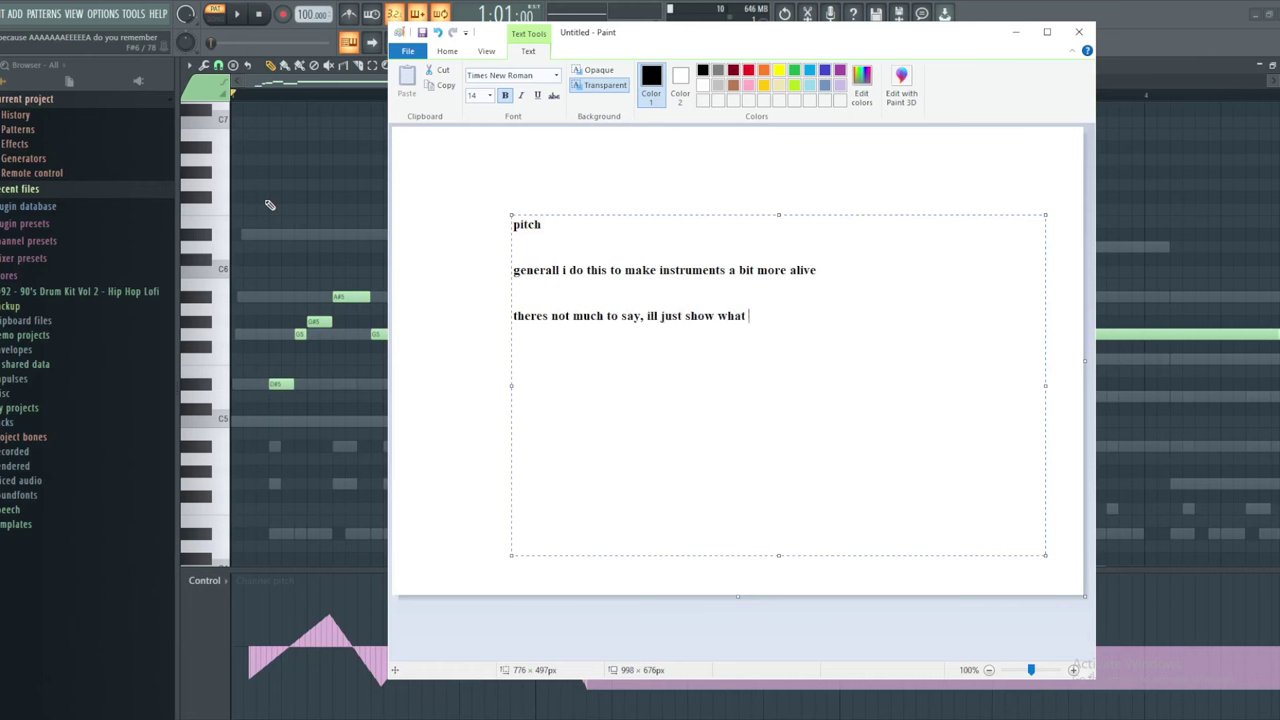
# Return to FL Studio, flatten the sax's channel pitch curve to the centre line and play the melody
pyautogui.click(293, 249)
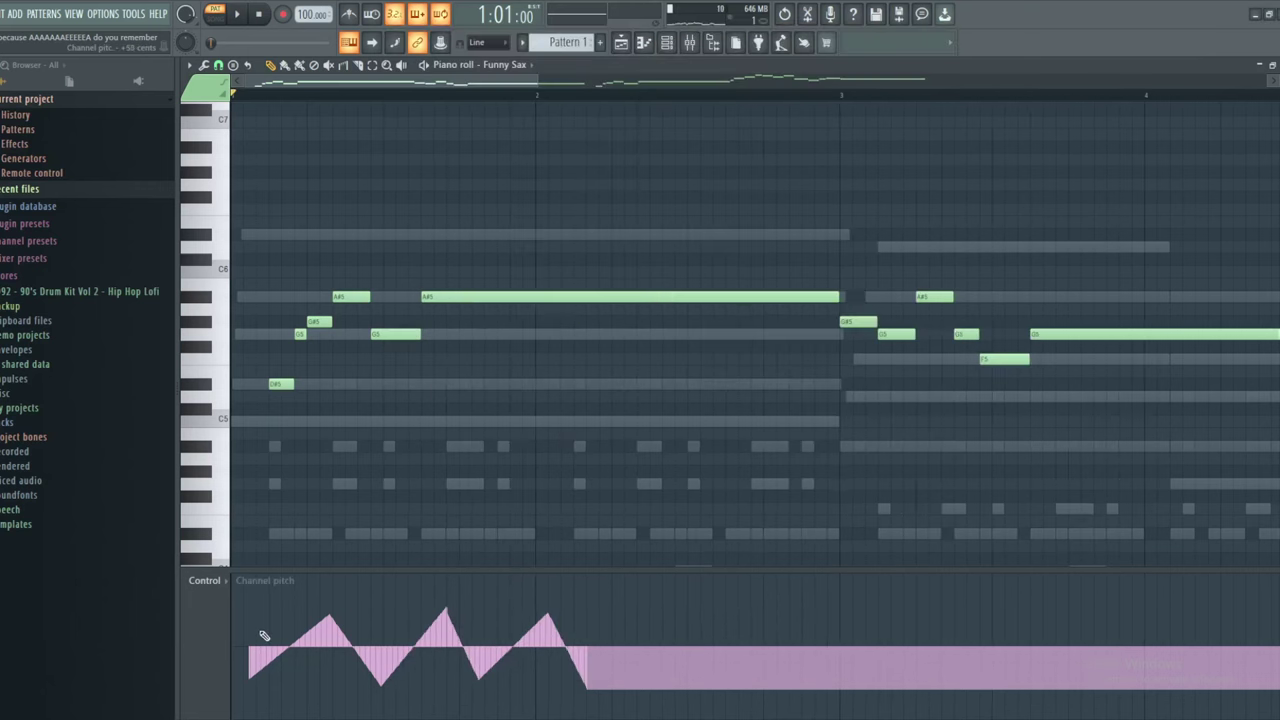
pyautogui.moveTo(250, 646)
pyautogui.mouseDown()
pyautogui.moveTo(593, 649)
pyautogui.moveTo(244, 651)
pyautogui.mouseUp()
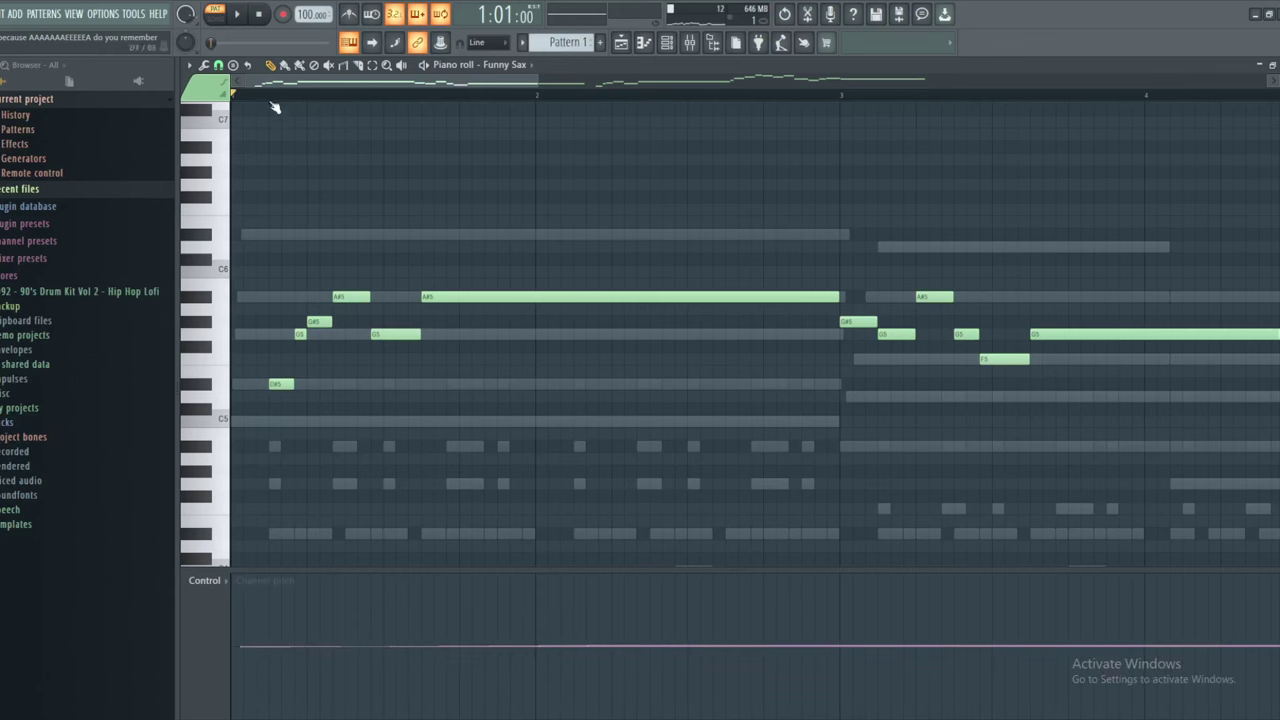
pyautogui.press('space')
# Draw a pitch dip at the start of the long A#5 note, rising back to centre by bar 2, and play it
pyautogui.keyDown('ctrl'); pyautogui.scroll(2, 369, 354); pyautogui.keyUp('ctrl')
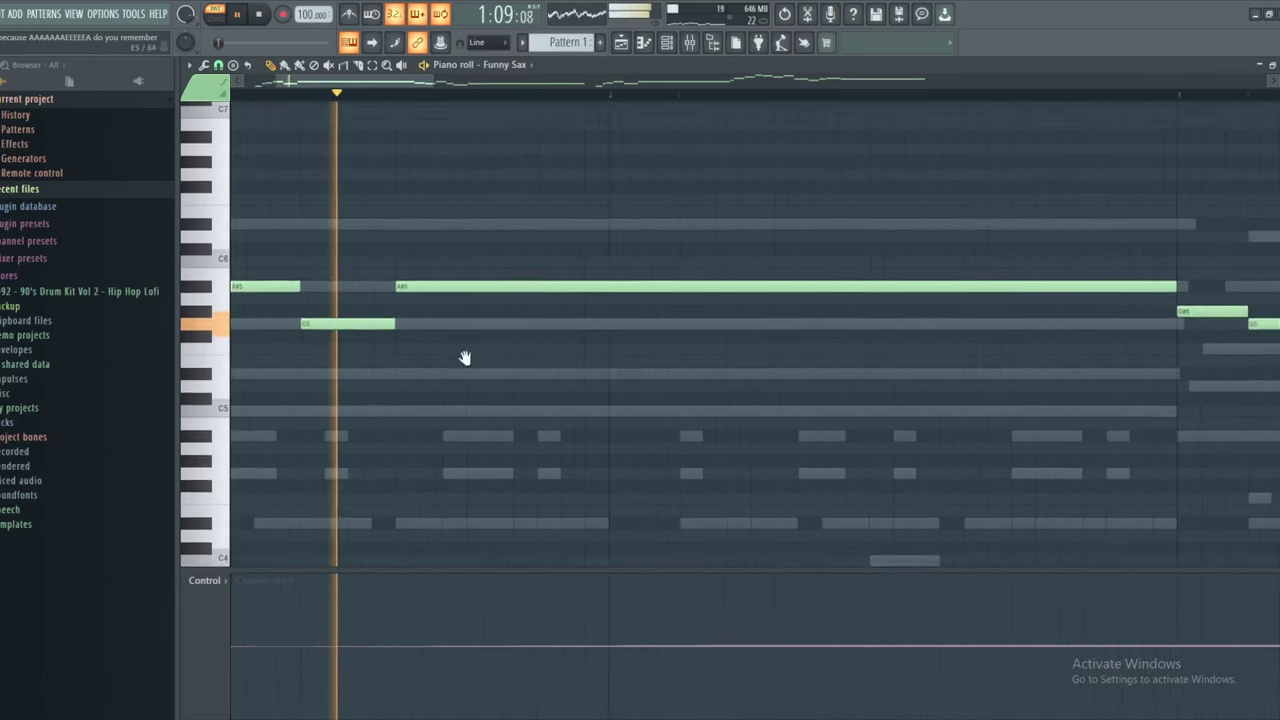
pyautogui.press('space')
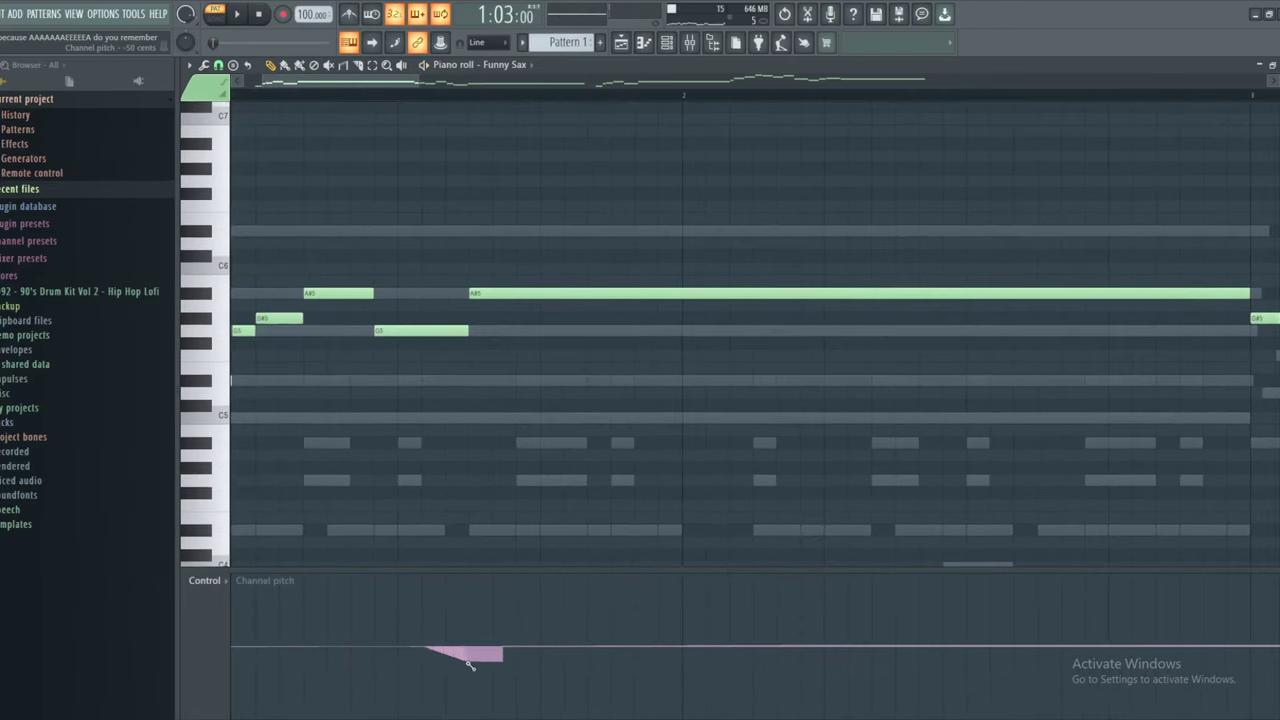
pyautogui.moveTo(476, 680); pyautogui.dragTo(615, 660)
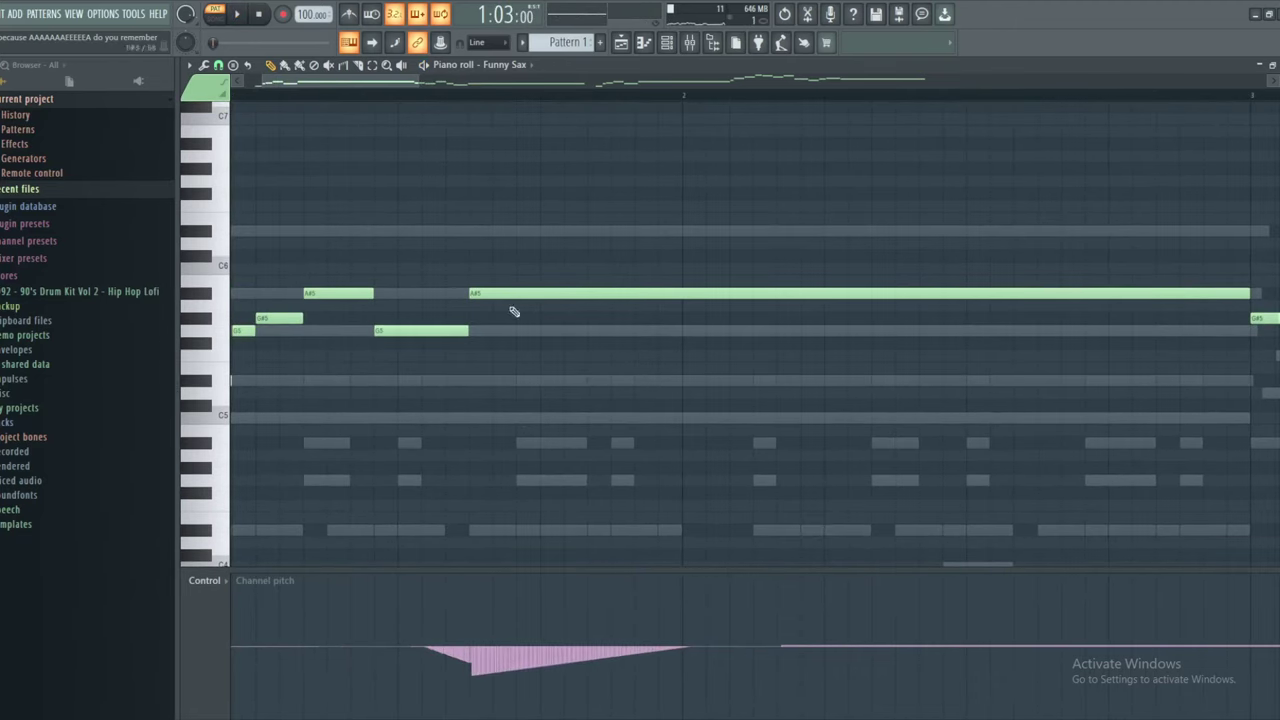
pyautogui.press('space')
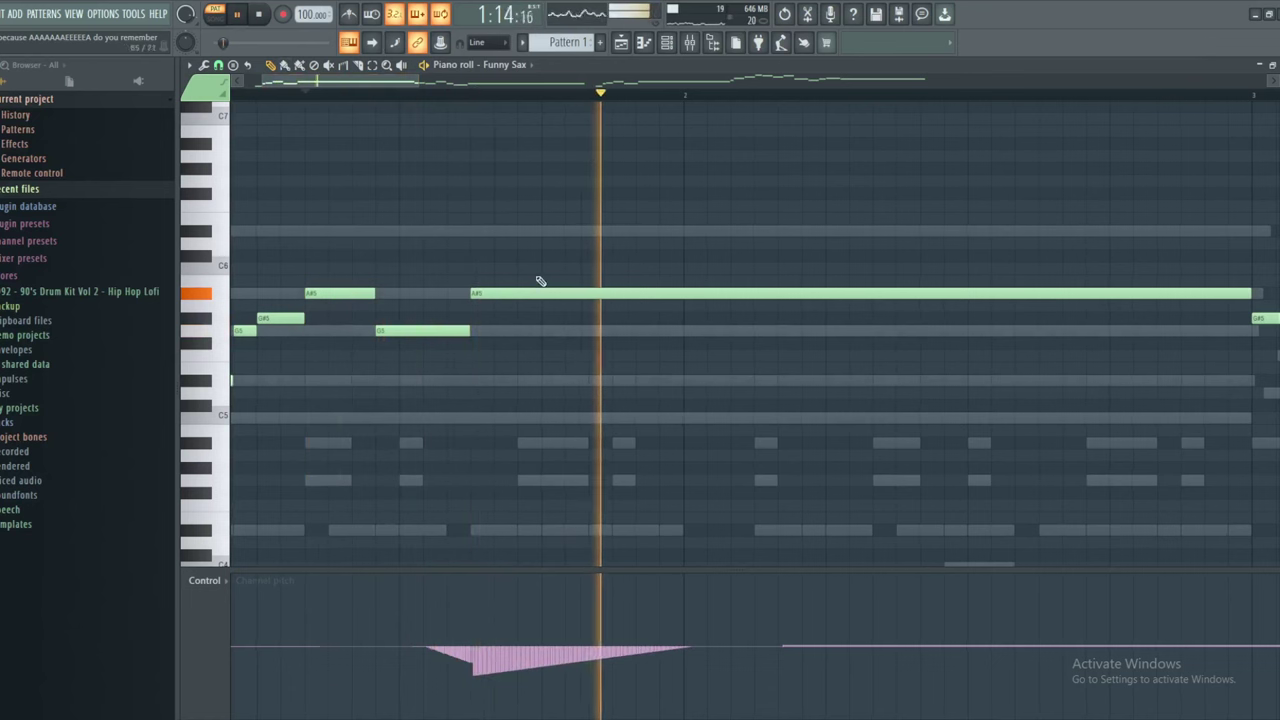
pyautogui.press('space')
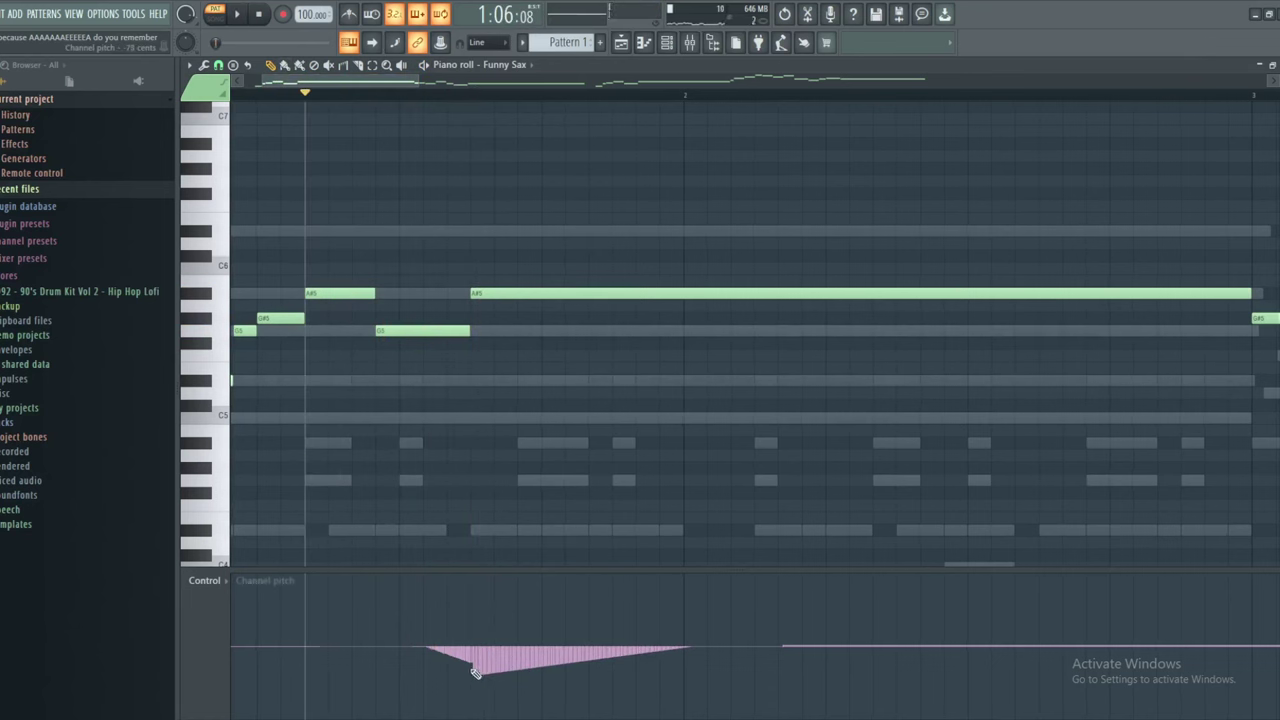
pyautogui.press('space')
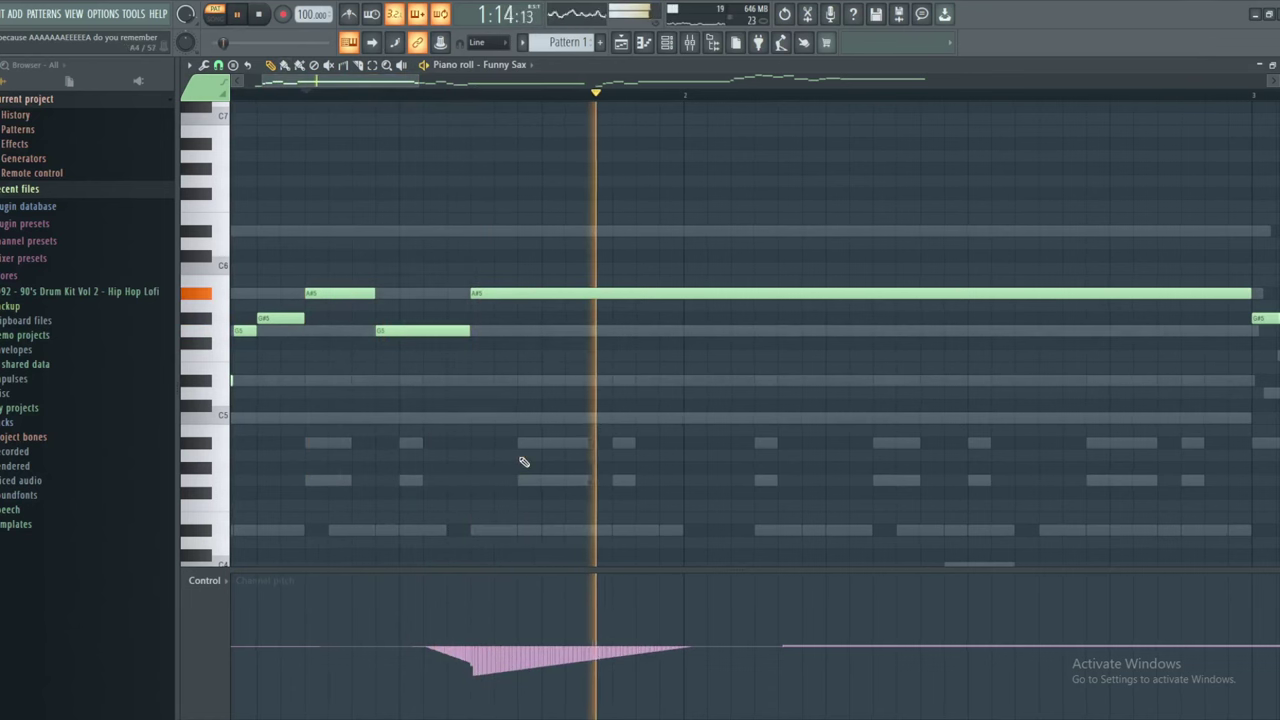
pyautogui.press('space')
# Make the dip shallower, draw a short pitch peak sloping down to centre at the start of the long A#5 note, and play it
pyautogui.moveTo(478, 665); pyautogui.dragTo(472, 662)
pyautogui.press('space')
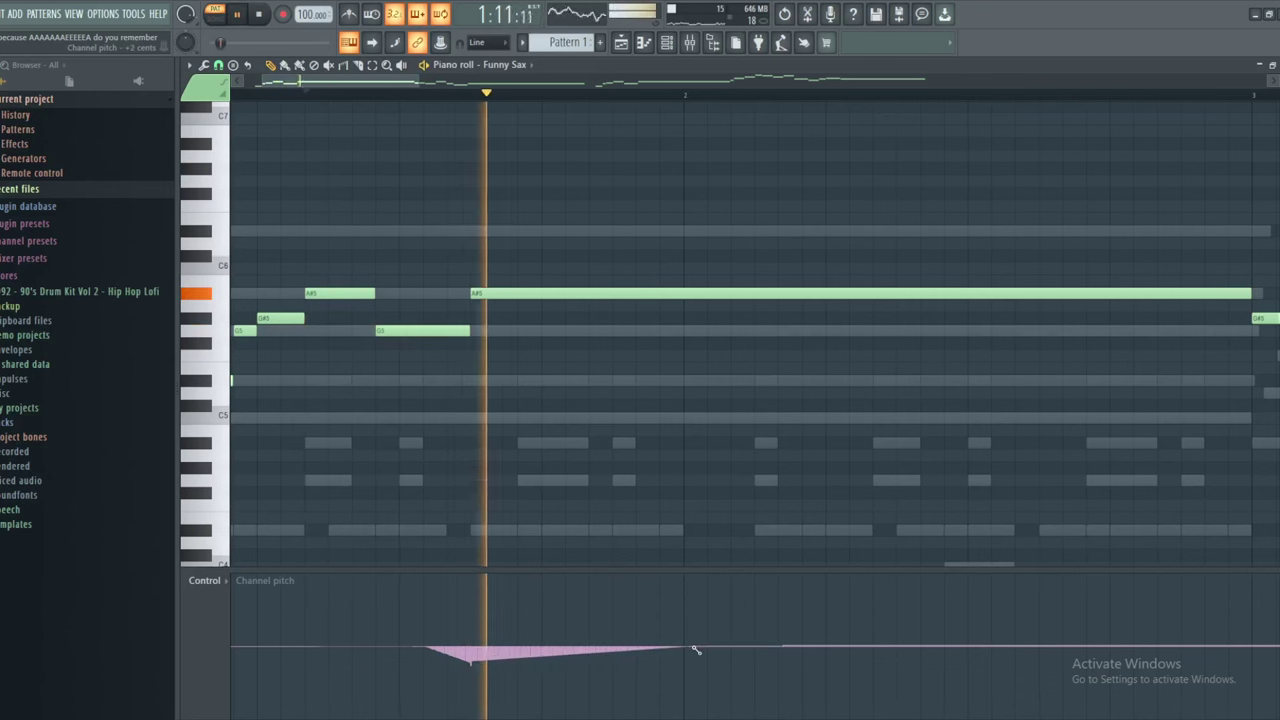
pyautogui.press('space')
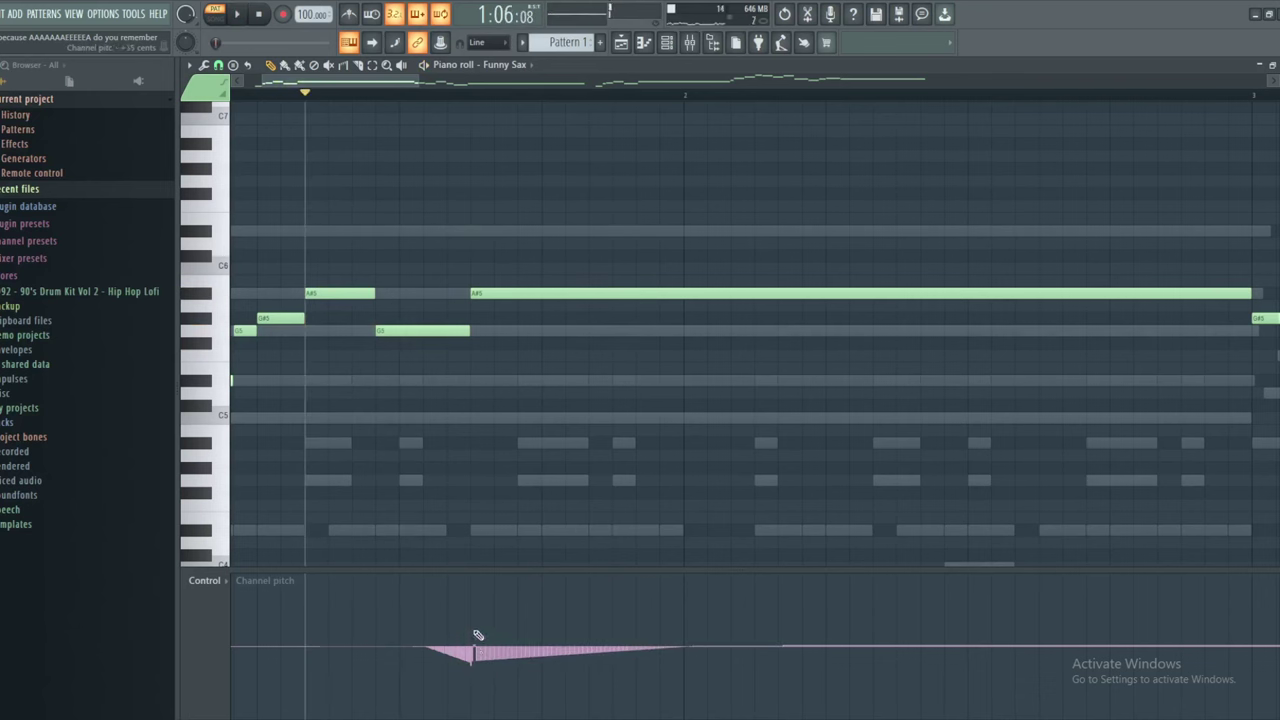
pyautogui.moveTo(473, 621); pyautogui.dragTo(543, 648)
pyautogui.press('space')
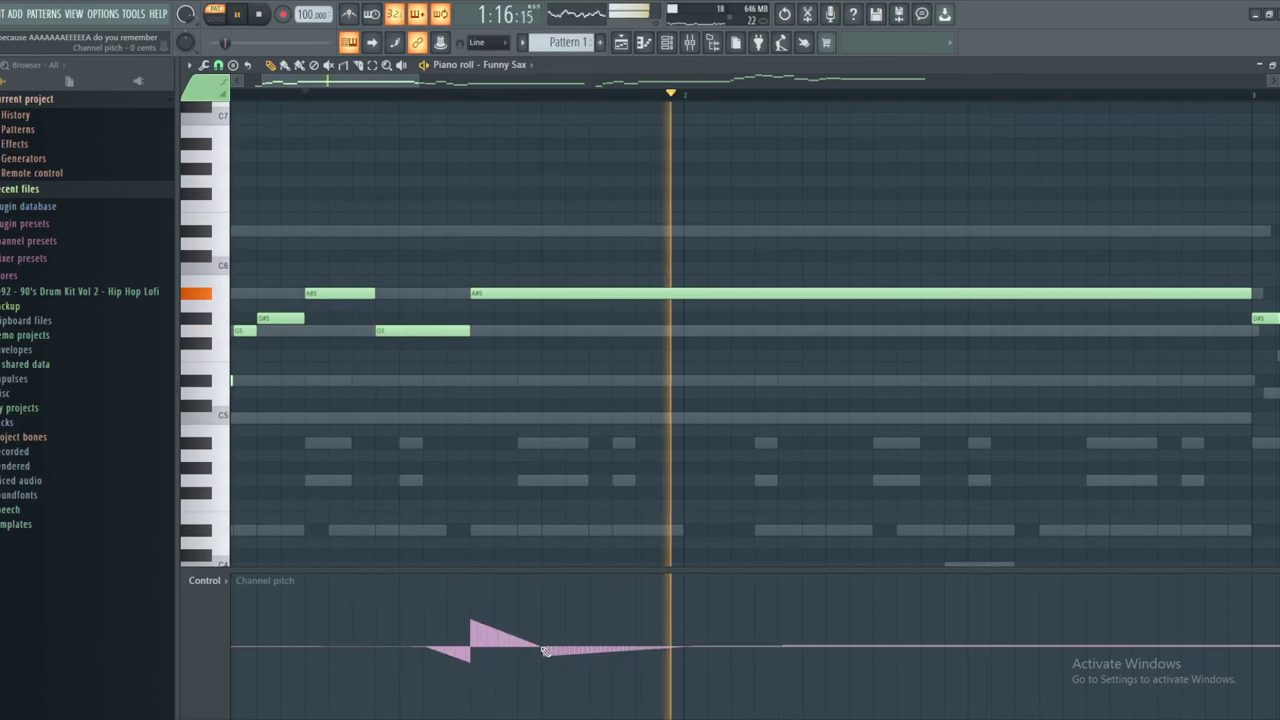
# Stop playback and replace the Paint note with four lines, from "doing that makes it lead from one note to another differently" to "its a spice"
pyautogui.press('space')
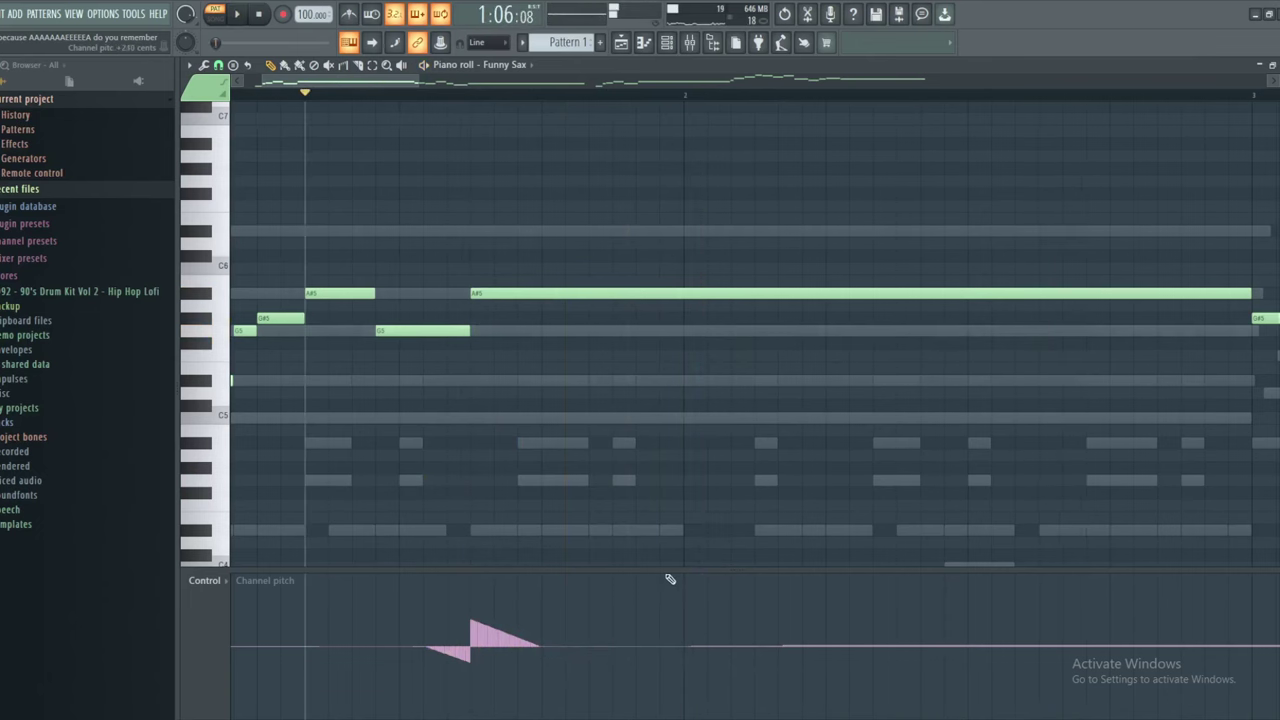
pyautogui.scroll(-3, 563, 497)
pyautogui.scroll(3, 432, 637)
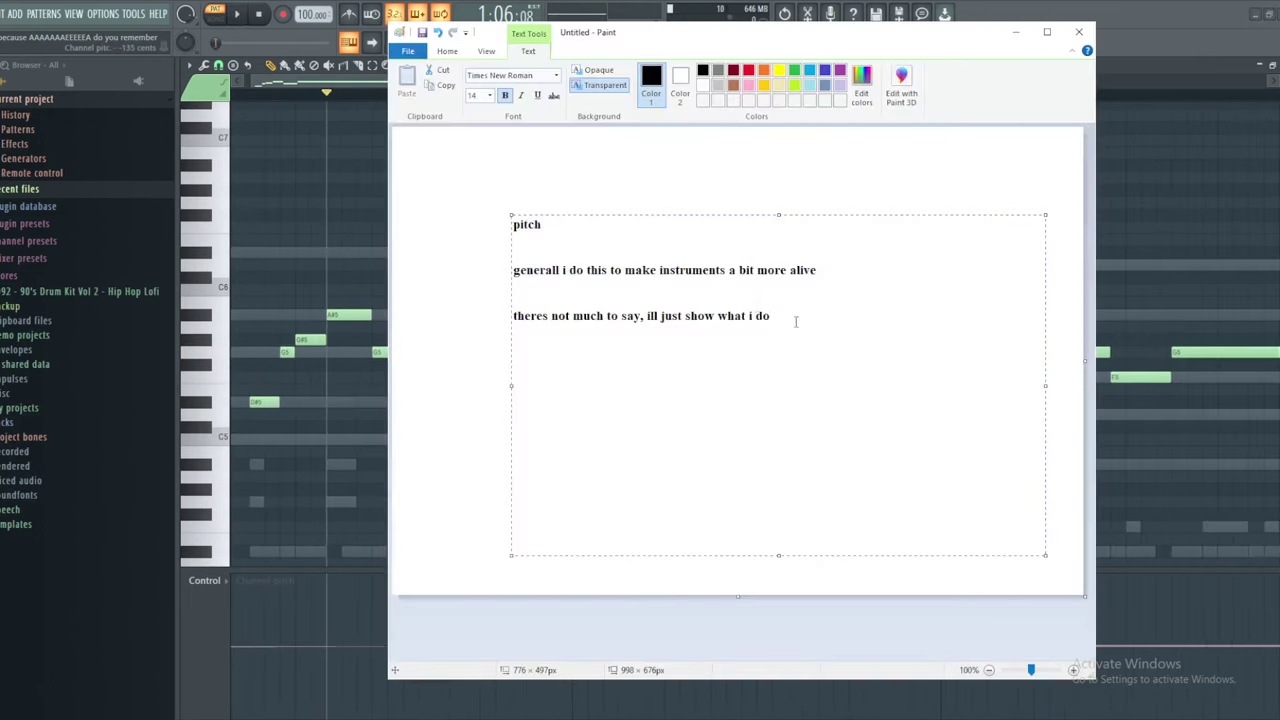
pyautogui.hotkey('ctrl', 'a')
pyautogui.write('d')
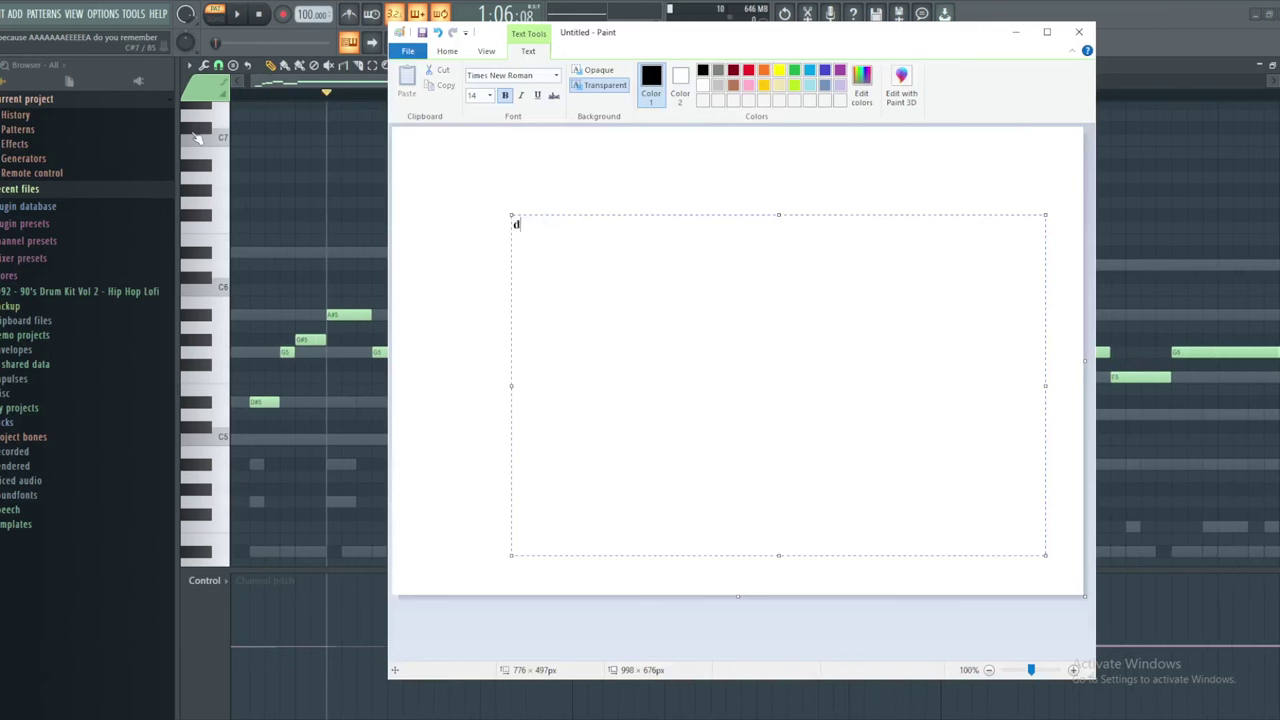
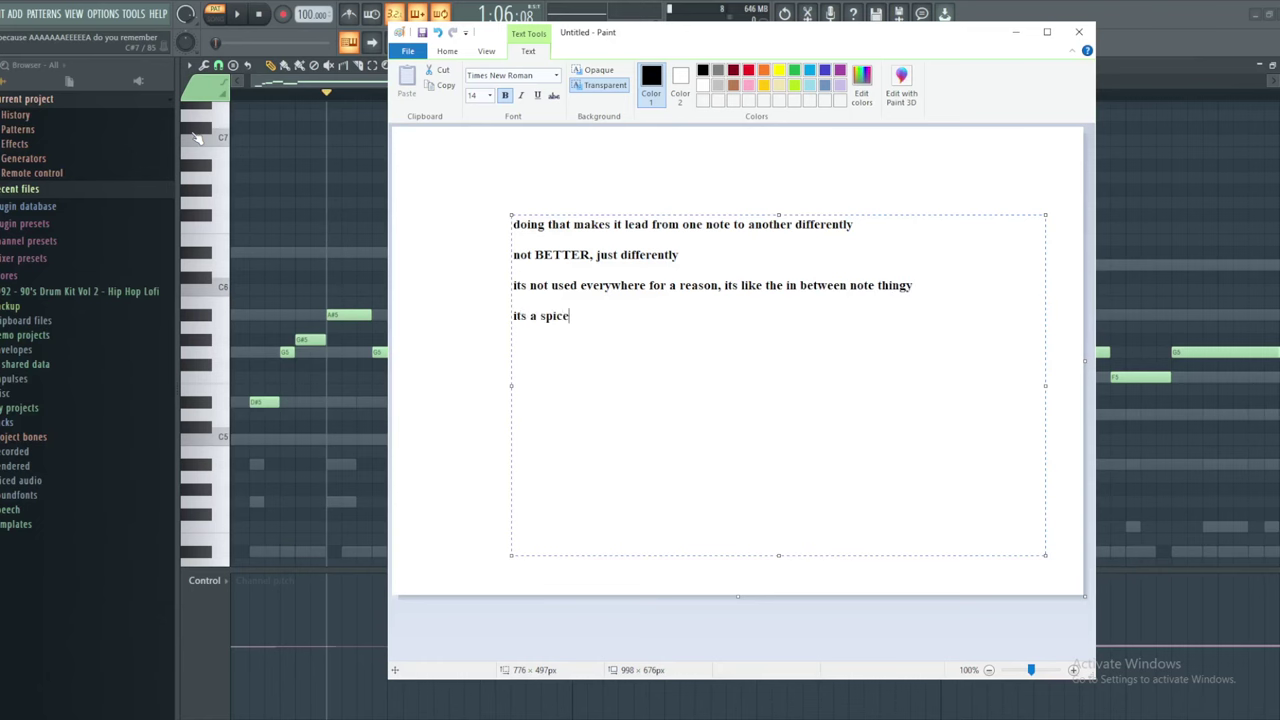
# Return to FL Studio and play the sax melody from bar 1, following it to the start of bar 3
pyautogui.click(210, 222)
pyautogui.press('space')
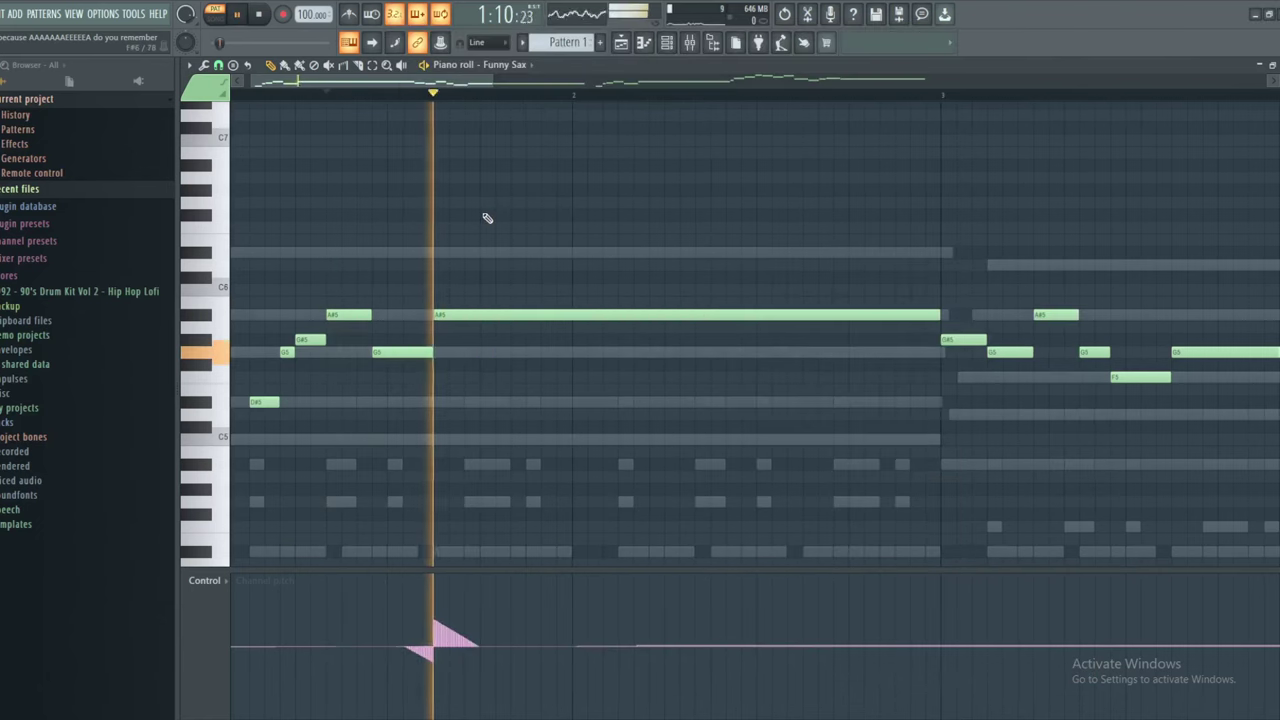
pyautogui.moveTo(639, 223); pyautogui.dragTo(420, 204)
pyautogui.moveTo(717, 256); pyautogui.dragTo(568, 241)
pyautogui.scroll(2, 568, 241)
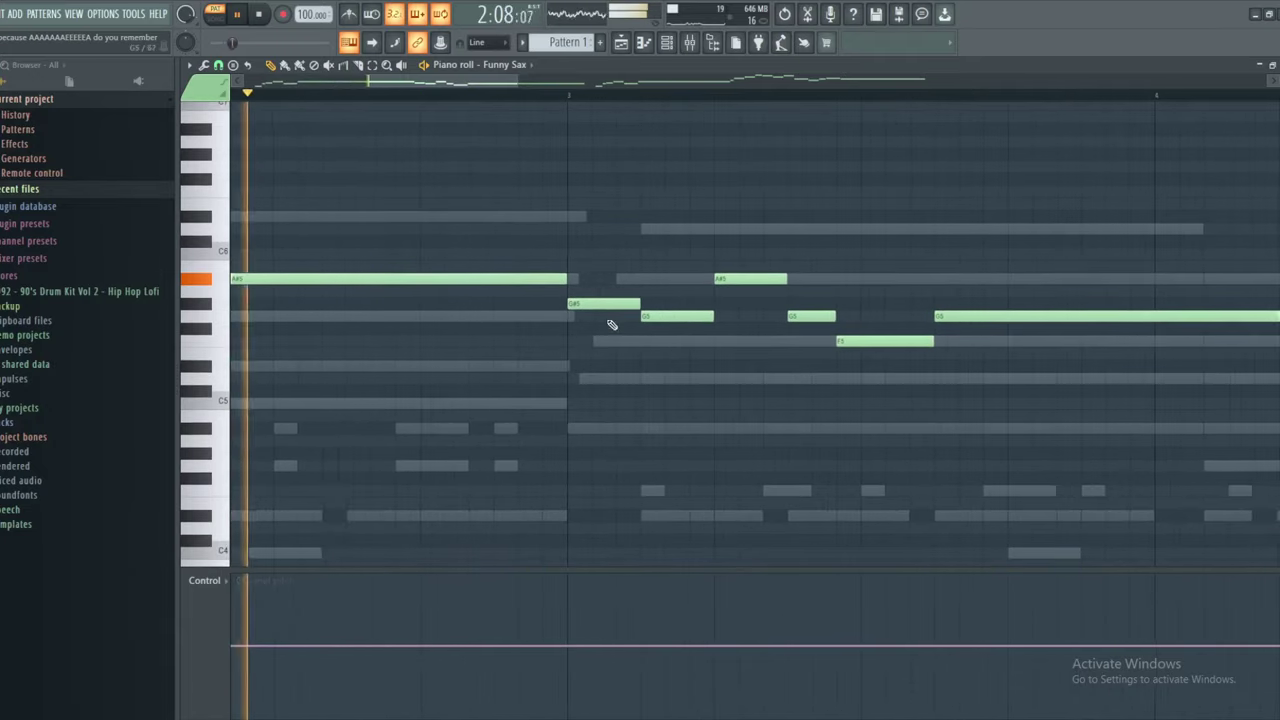
# Draw a pitch dip at the start of the G#5 note in bar 3, rising to centre by the note's end, and play it
pyautogui.click(567, 637)
pyautogui.press('space')
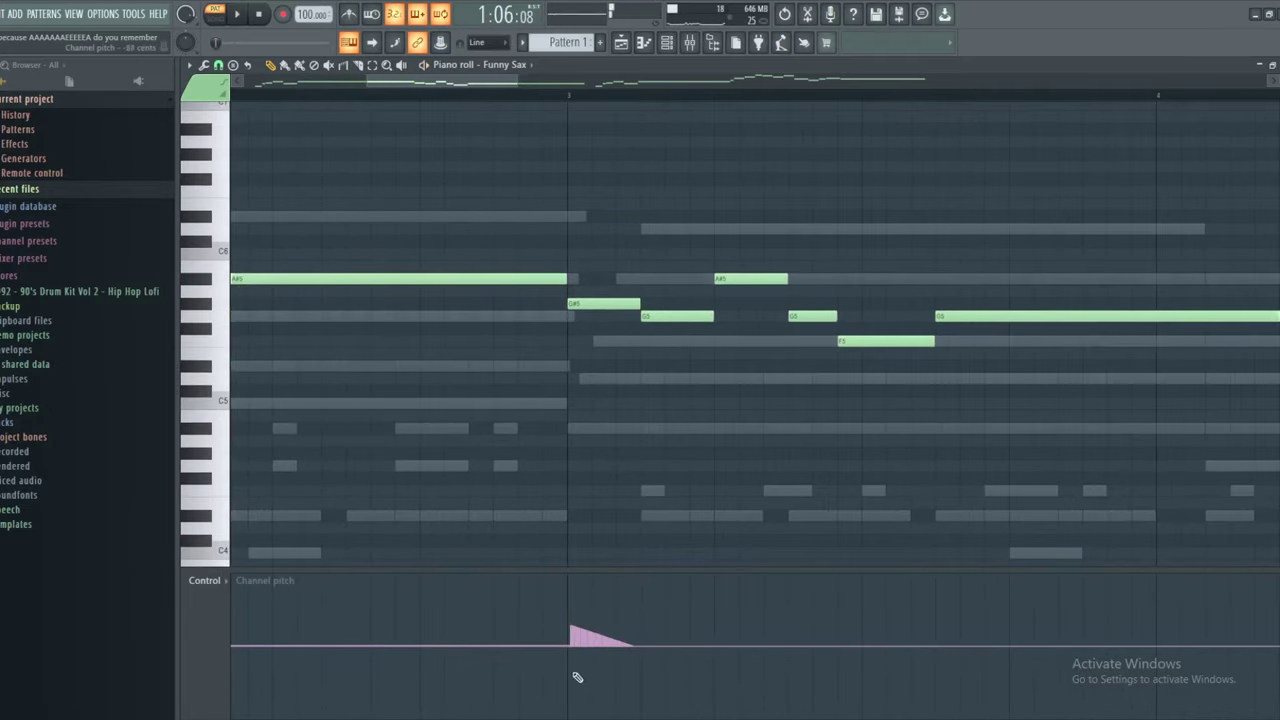
pyautogui.moveTo(576, 680); pyautogui.dragTo(644, 649)
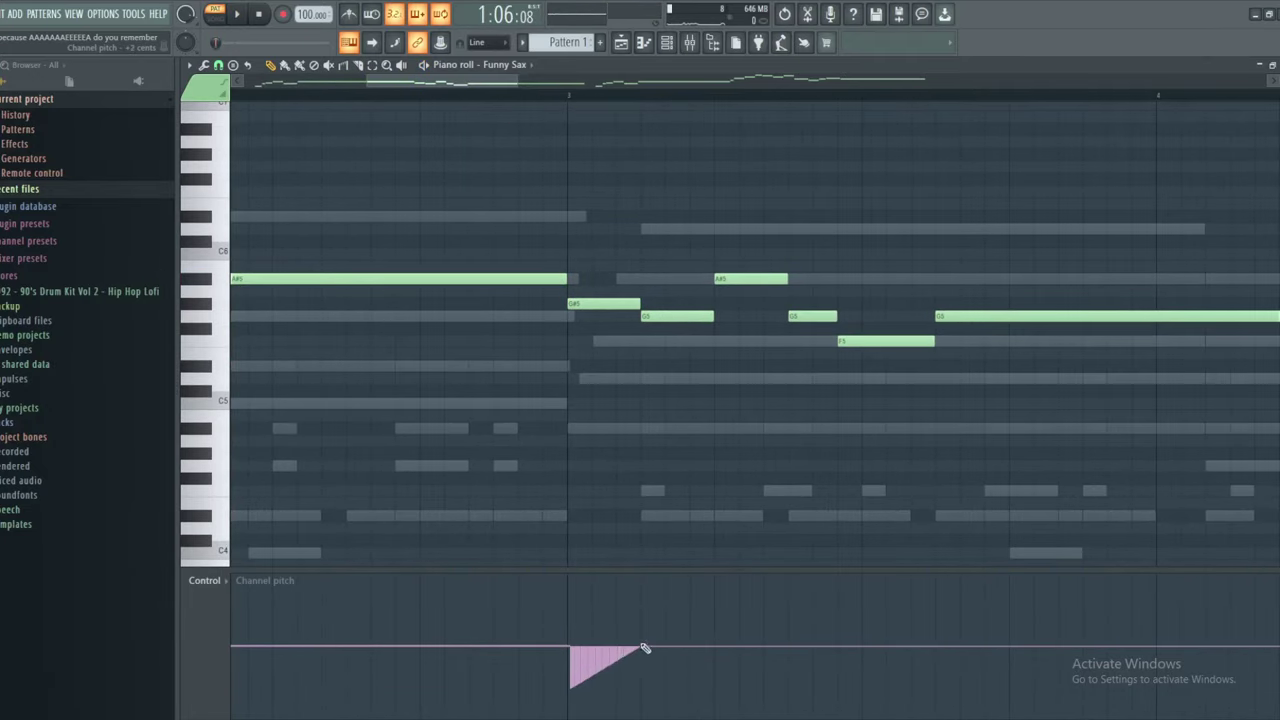
pyautogui.press('space')
pyautogui.click(475, 97)
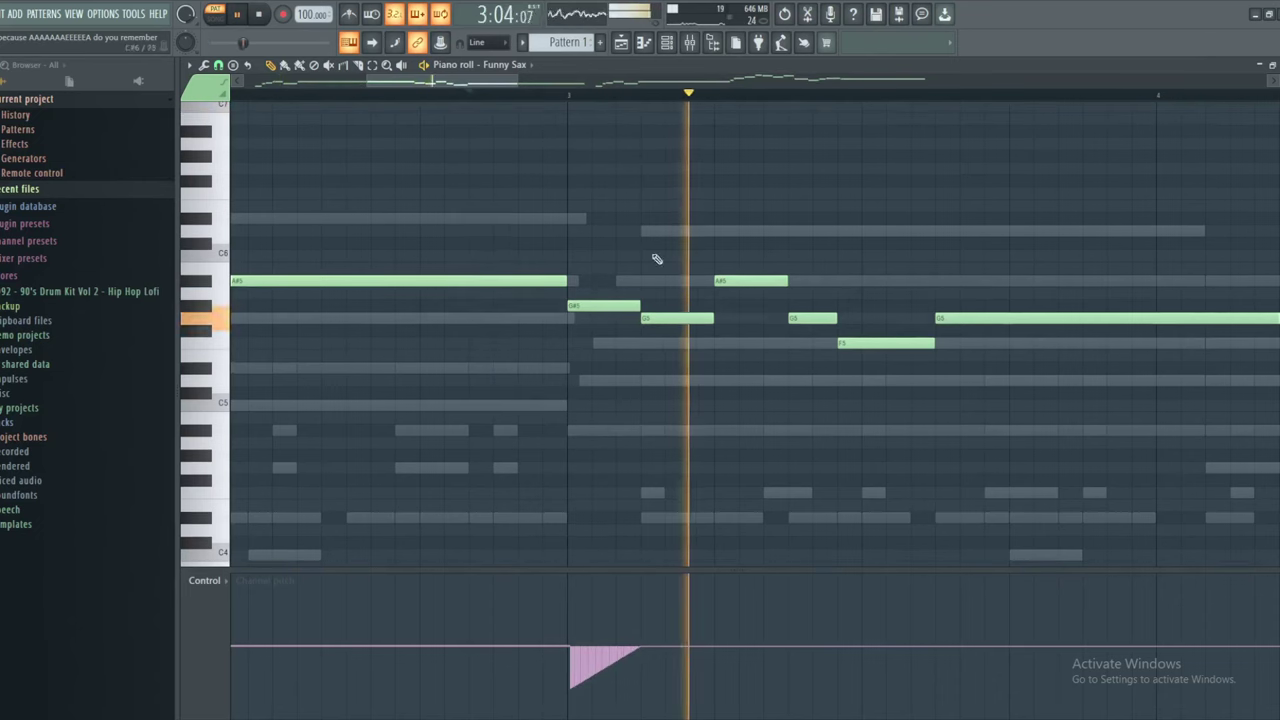
pyautogui.press('space')
# Make the bar 3 pitch dip deeper and shorter, returning to centre about halfway through the G#5 note, and replay it
pyautogui.press('space')
pyautogui.moveTo(588, 682)
pyautogui.mouseDown()
pyautogui.moveTo(609, 647)
pyautogui.moveTo(643, 649)
pyautogui.mouseUp()
pyautogui.press('space')
pyautogui.press('space')
pyautogui.moveTo(637, 444); pyautogui.dragTo(571, 423)
pyautogui.press('space')
pyautogui.press('space')
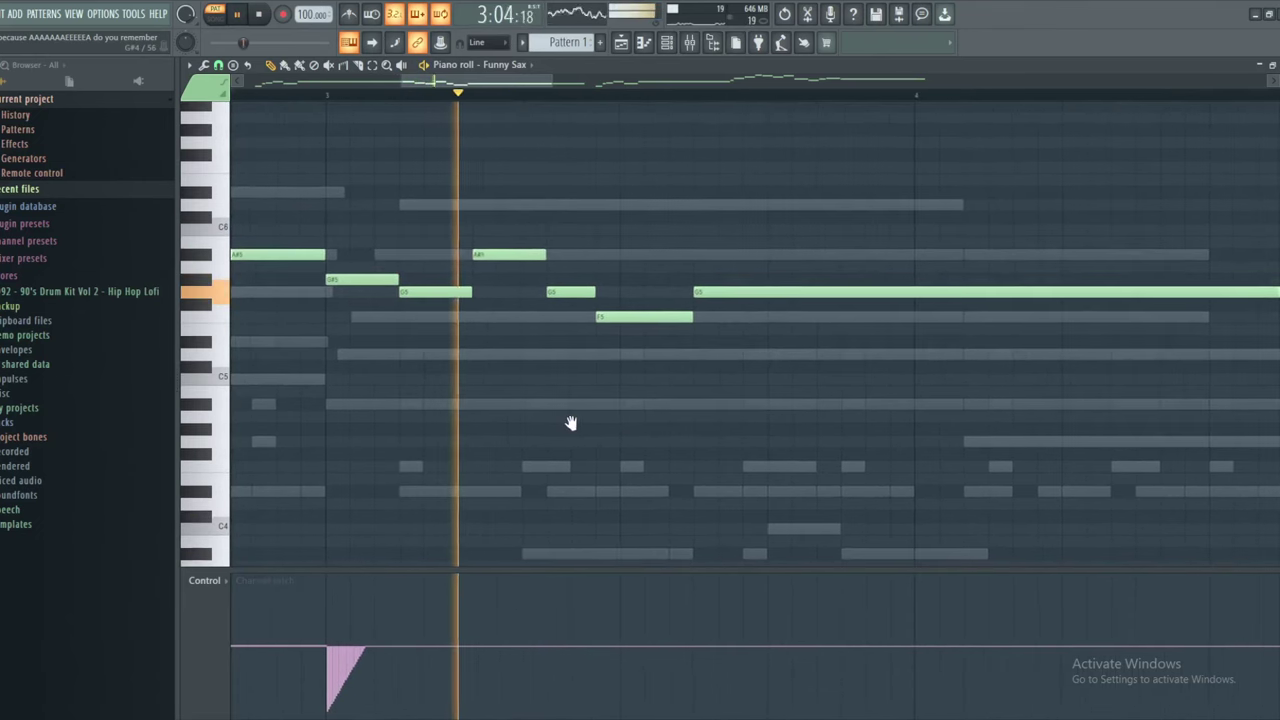
pyautogui.press('space')
# Draw a slight pitch slope before the long G5 note in bar 3, followed by a deep dip rising to centre before bar 4, and play it
pyautogui.moveTo(660, 426); pyautogui.dragTo(598, 423)
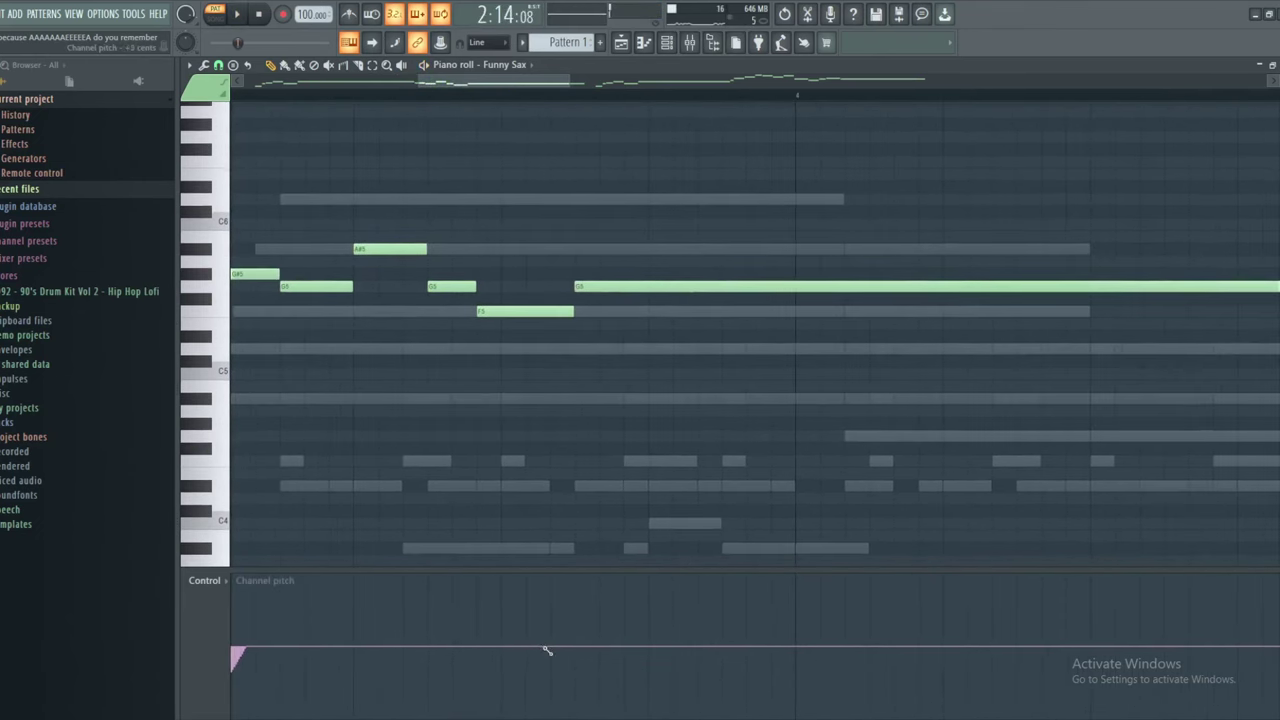
pyautogui.moveTo(547, 650)
pyautogui.mouseDown()
pyautogui.moveTo(590, 663)
pyautogui.moveTo(587, 693)
pyautogui.moveTo(707, 651)
pyautogui.mouseUp()
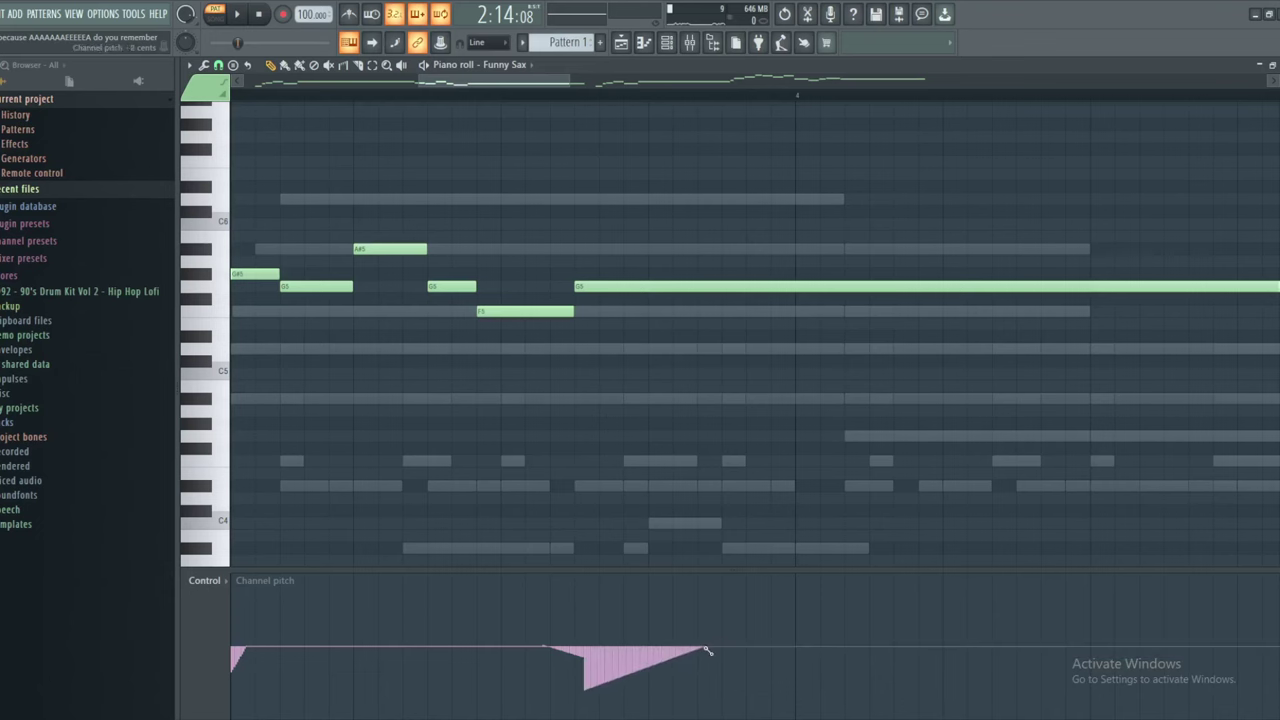
pyautogui.press('space')
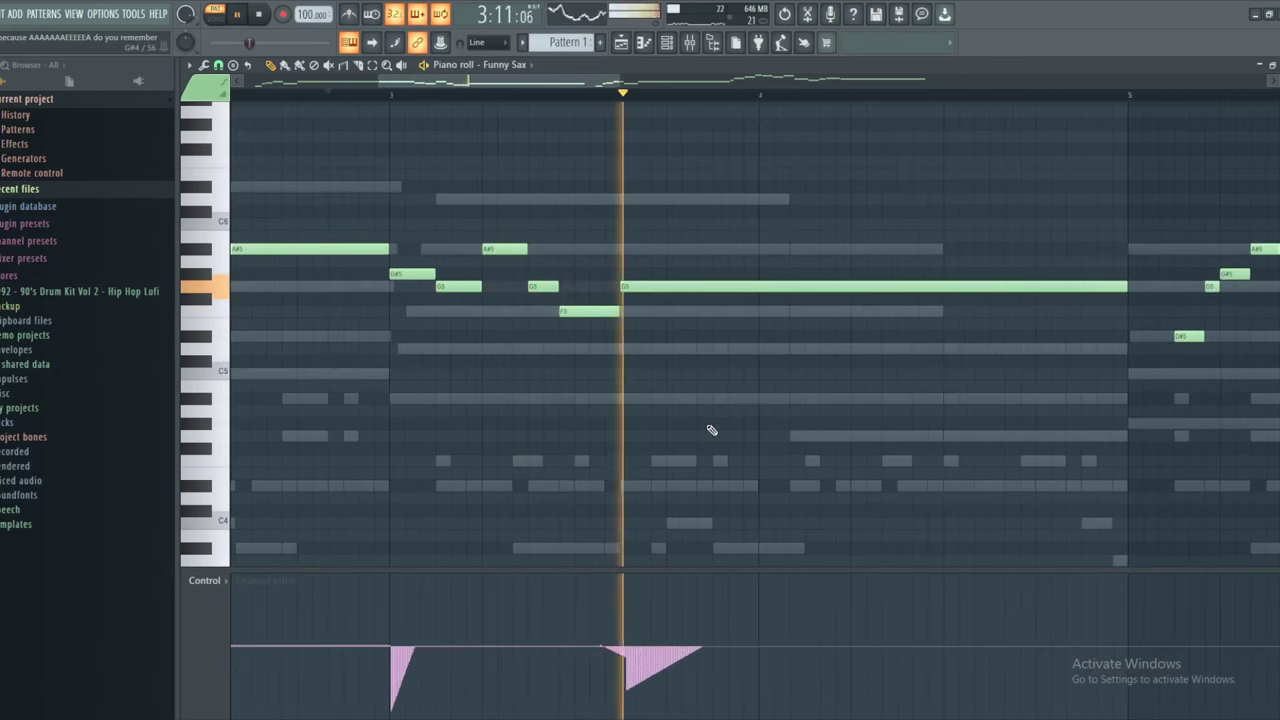
pyautogui.press('space')
# Extend the deep part of the pitch dip back to the exact start of the long G5 note and play it again
pyautogui.scroll(4, 666, 471)
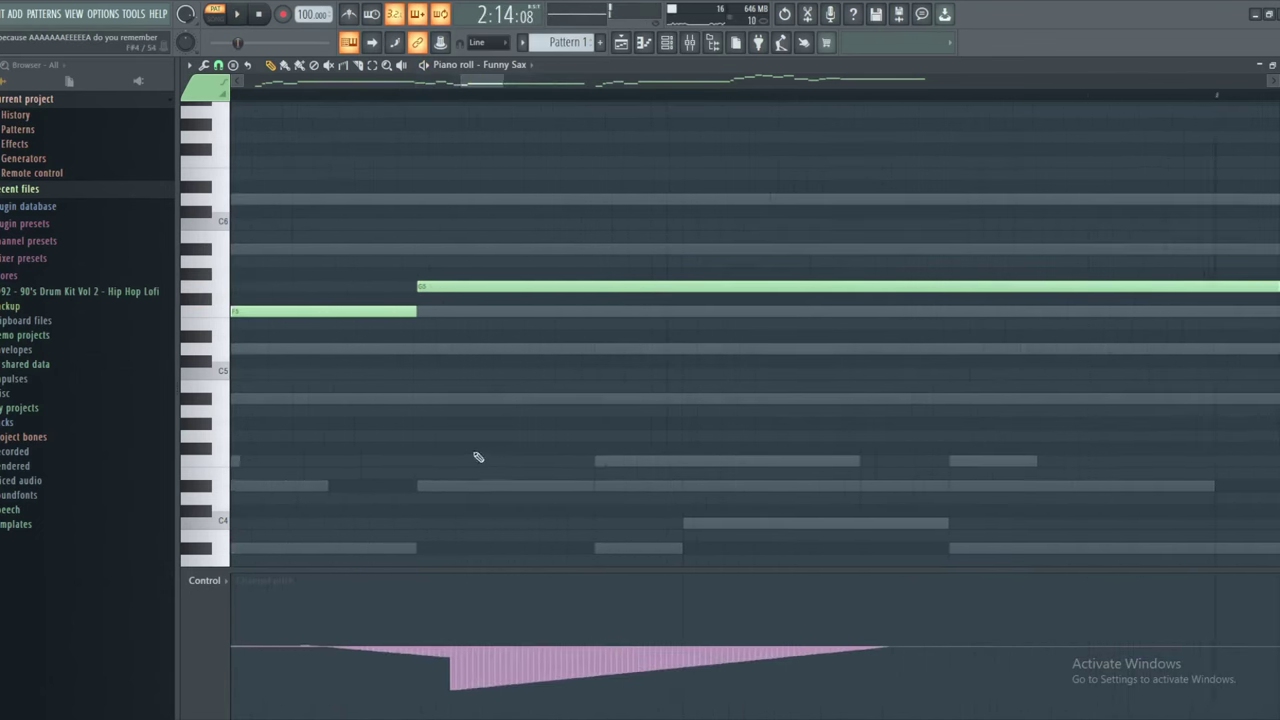
pyautogui.scroll(2, 479, 468)
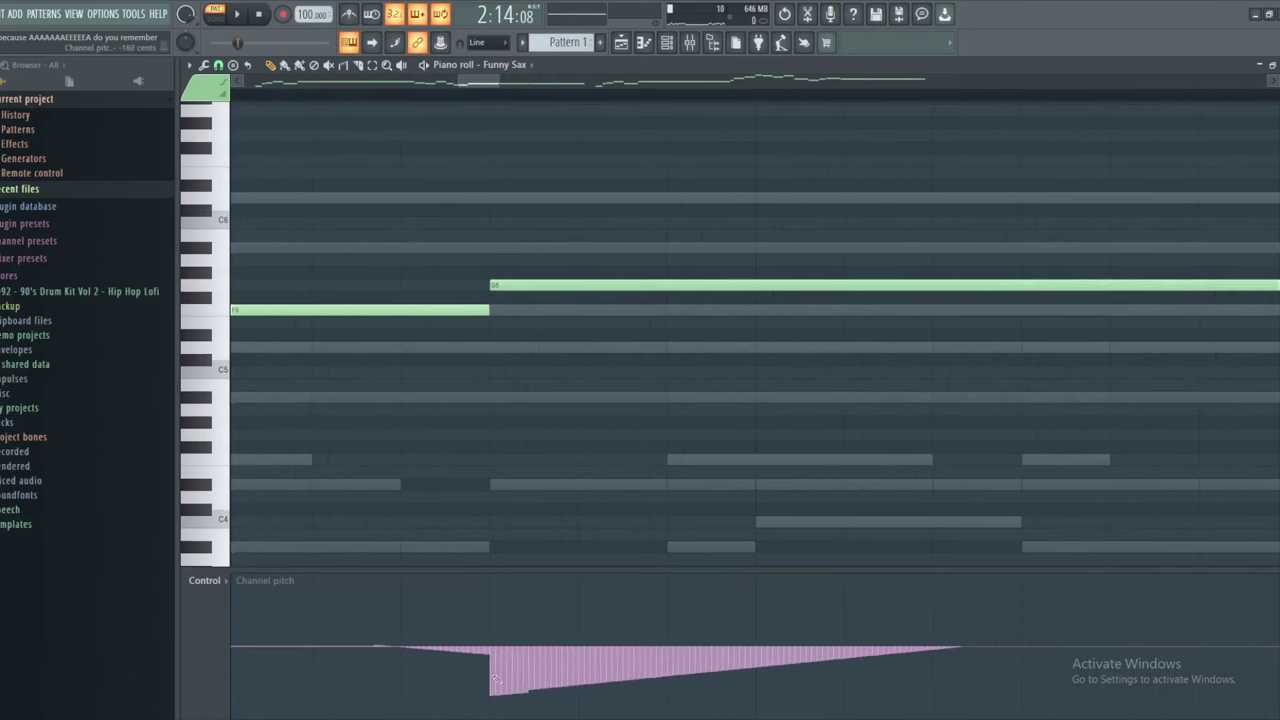
pyautogui.scroll(-3, 506, 551)
pyautogui.press('space')
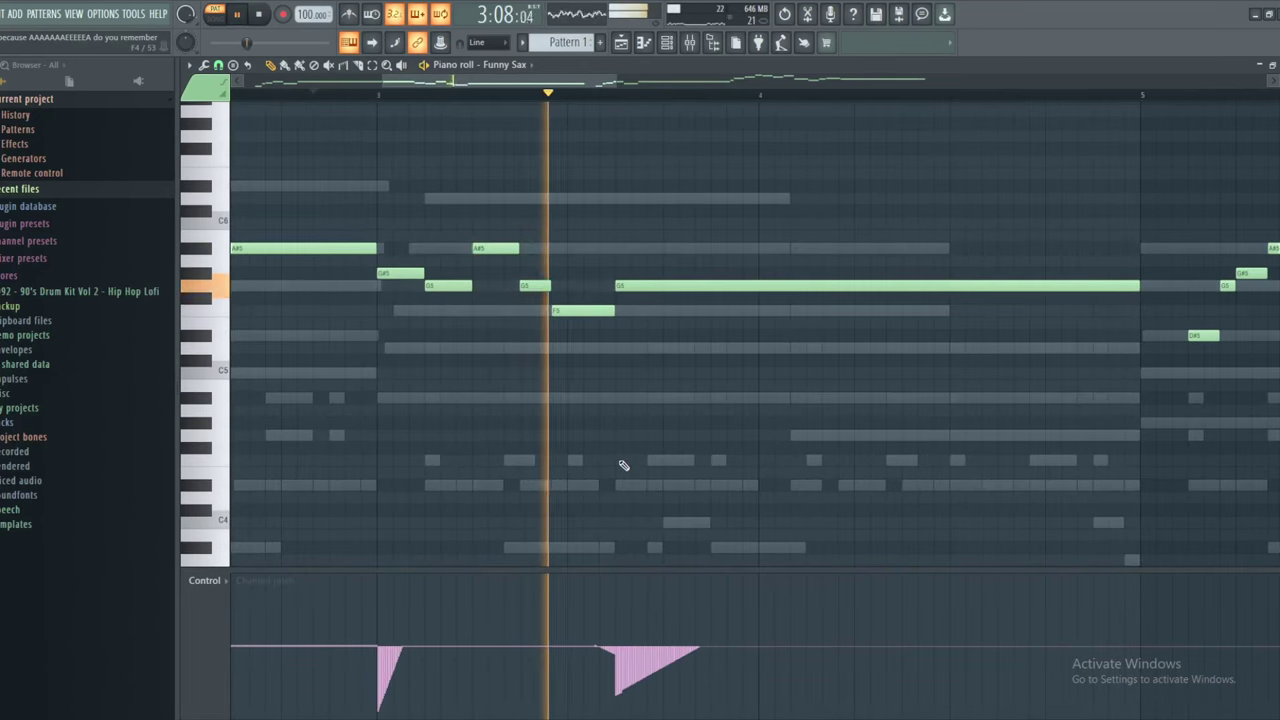
# Draw a pitch dip at the start of the long A#5 note in bar 5, rising to centre before bar 6, and play it
pyautogui.moveTo(696, 445); pyautogui.dragTo(461, 436)
pyautogui.moveTo(777, 438); pyautogui.dragTo(535, 440)
pyautogui.moveTo(840, 450); pyautogui.dragTo(440, 459)
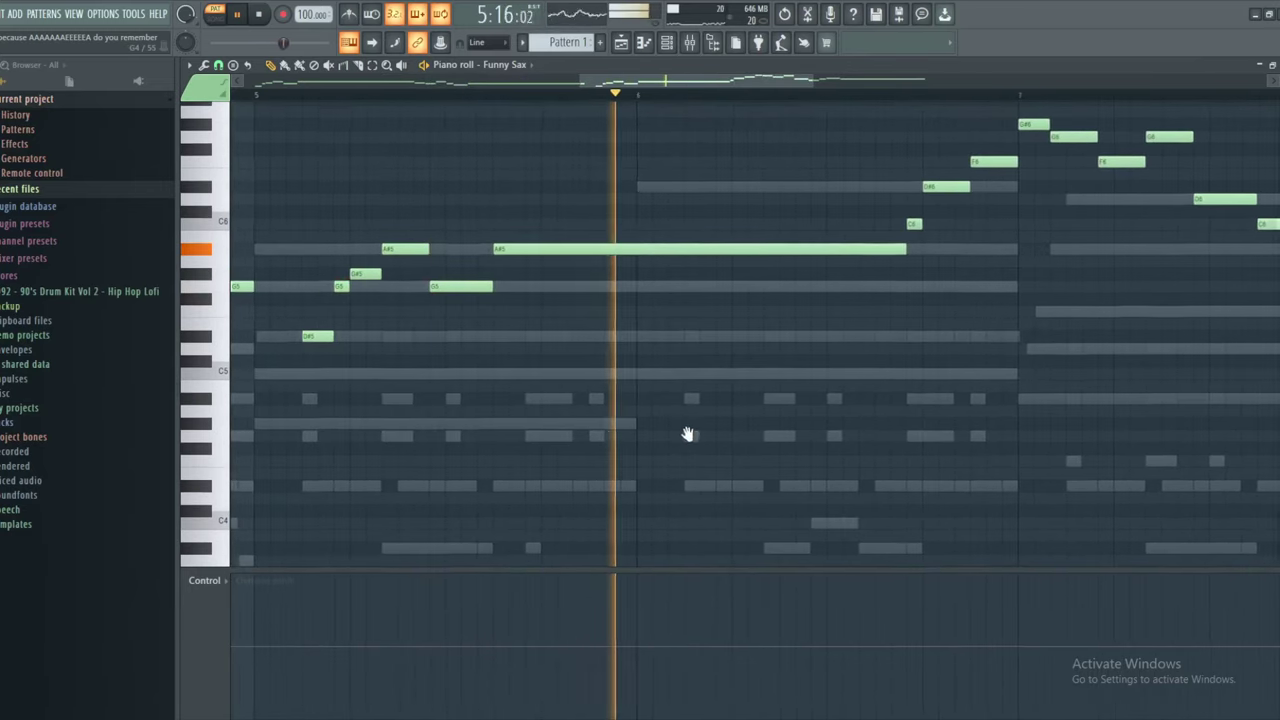
pyautogui.moveTo(472, 694); pyautogui.dragTo(566, 651)
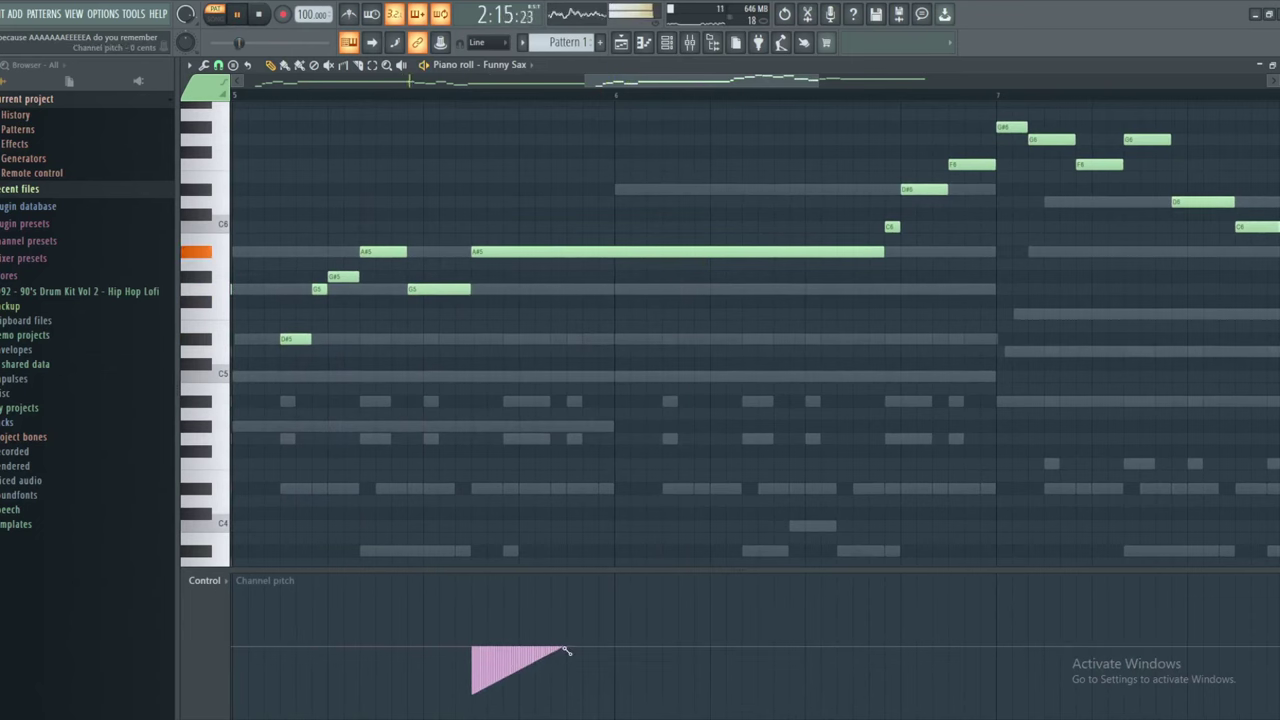
pyautogui.click(440, 94)
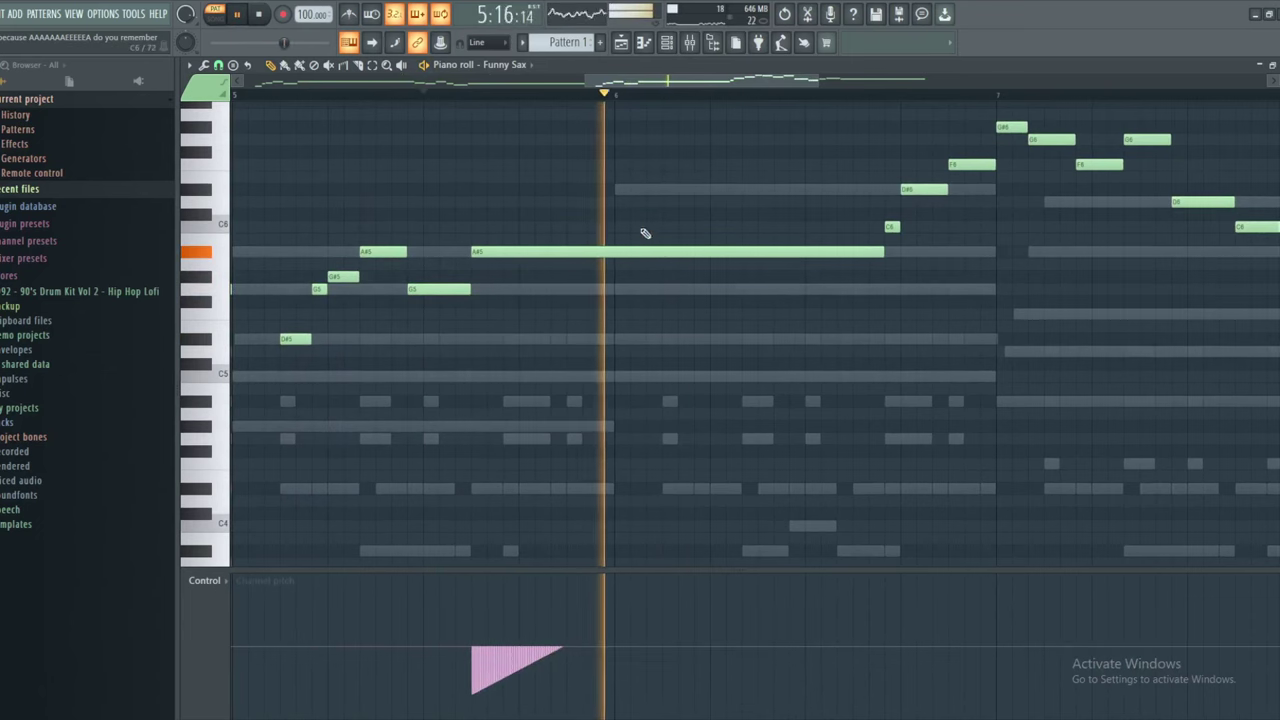
# Draw a short, steep pitch dip at the start of the G#6 note in bar 7 and play the passage
pyautogui.moveTo(950, 275); pyautogui.dragTo(677, 316)
pyautogui.scroll(2, 672, 350)
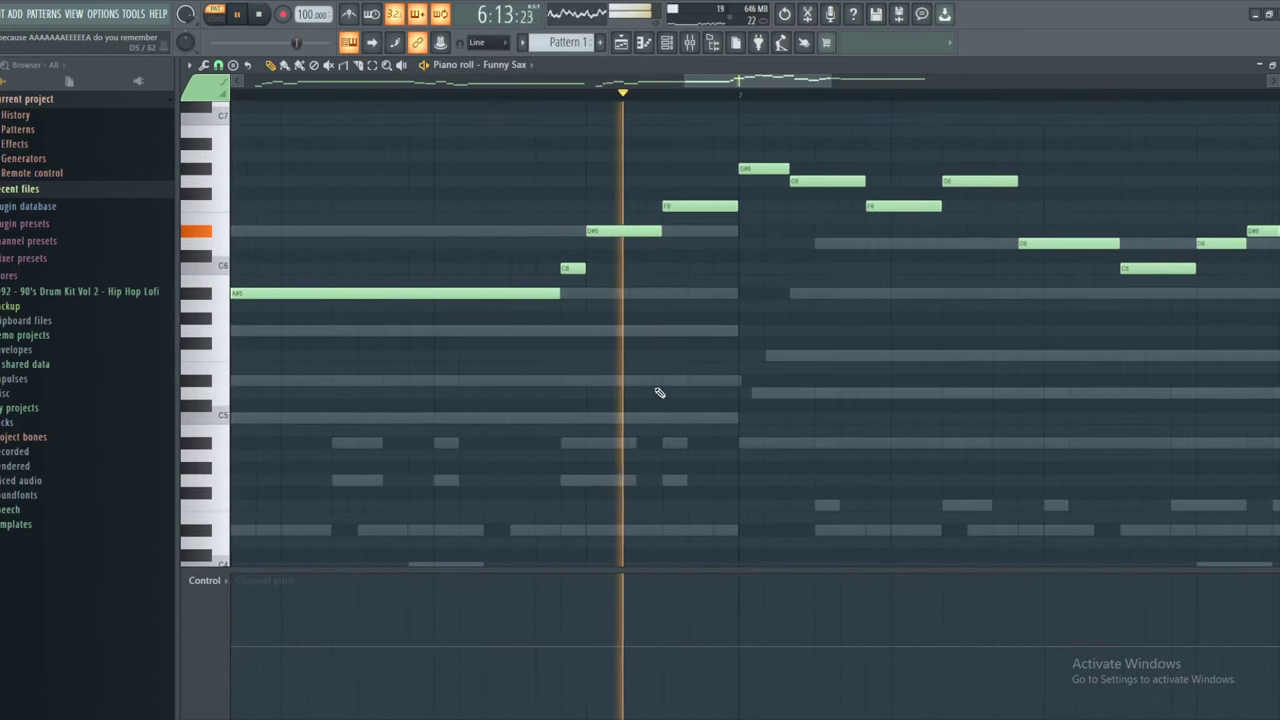
pyautogui.press('space')
pyautogui.moveTo(677, 689); pyautogui.dragTo(699, 653)
pyautogui.press('space')
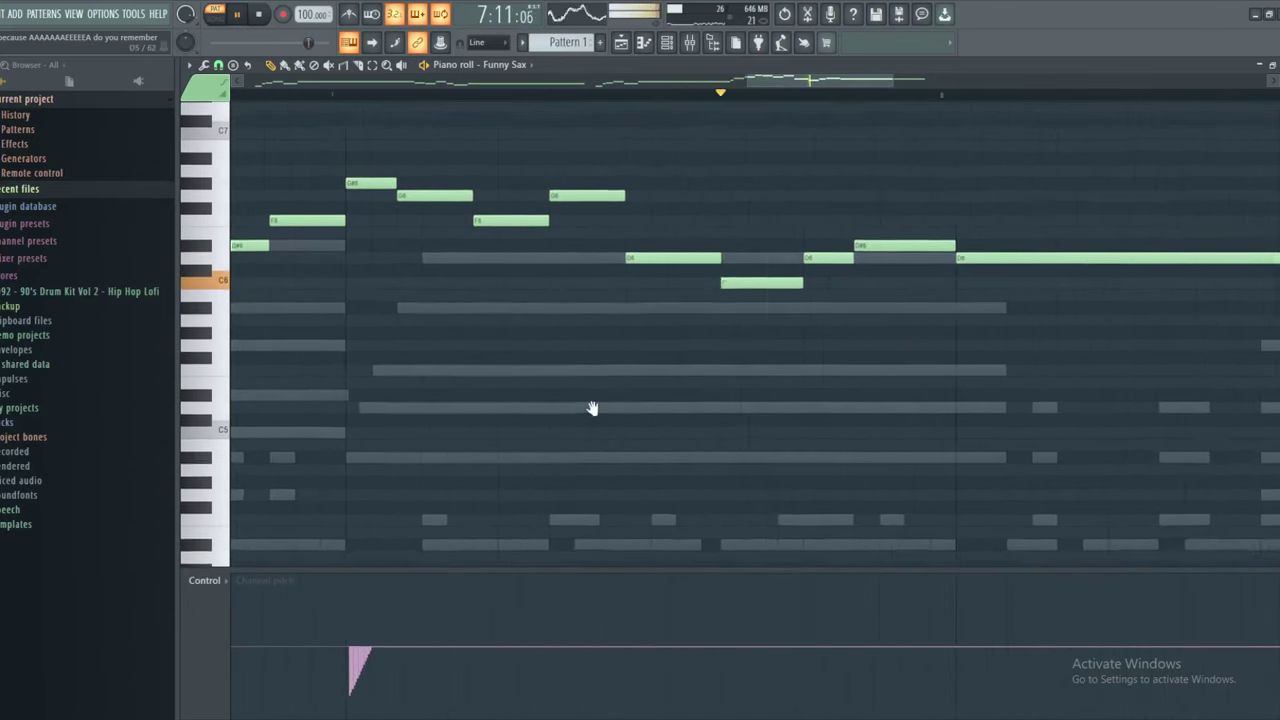
pyautogui.press('space')
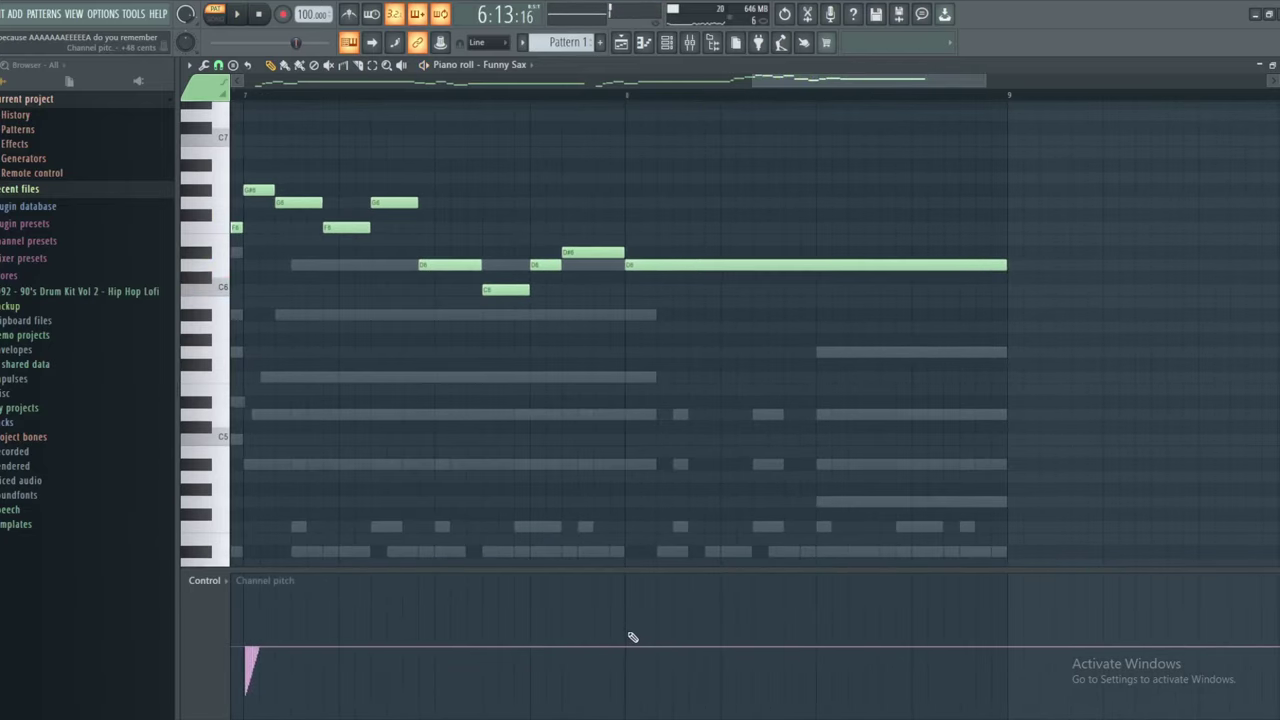
# Draw a pitch peak at the start of the long D6 note in bar 8, sloping smoothly down to centre, and play it
pyautogui.moveTo(632, 637); pyautogui.dragTo(748, 651)
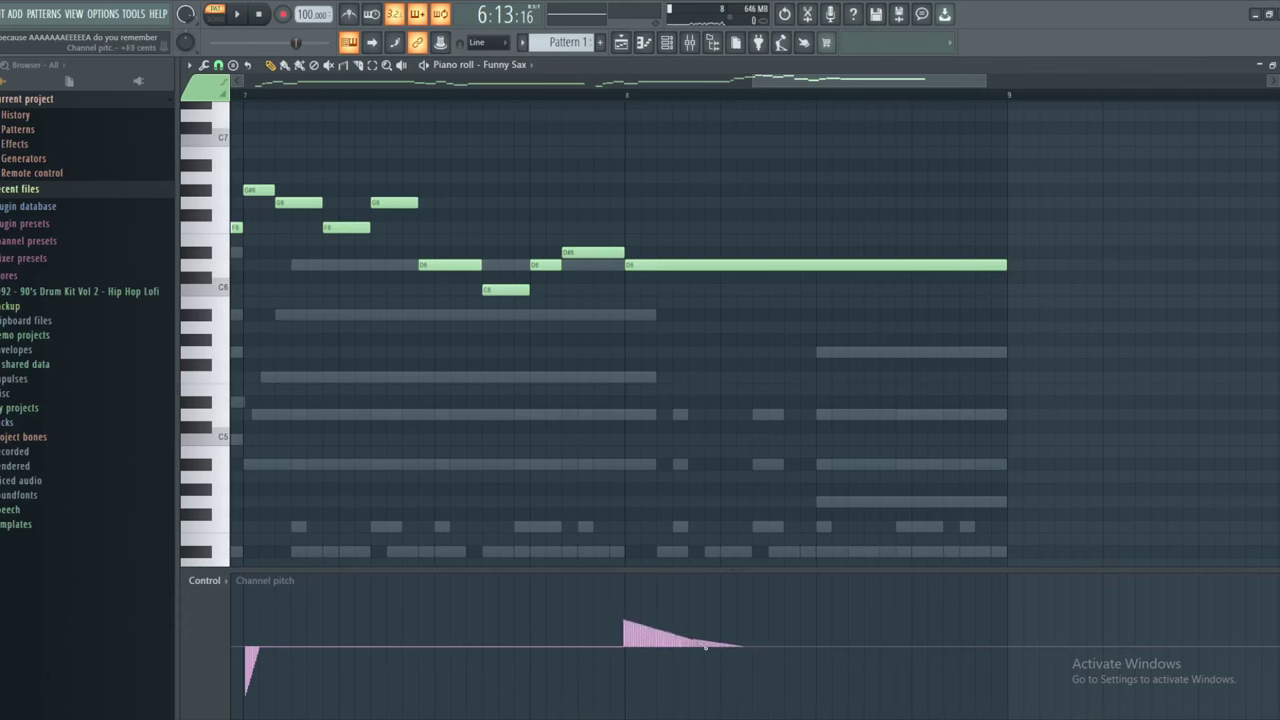
pyautogui.click(532, 94)
pyautogui.press('space')
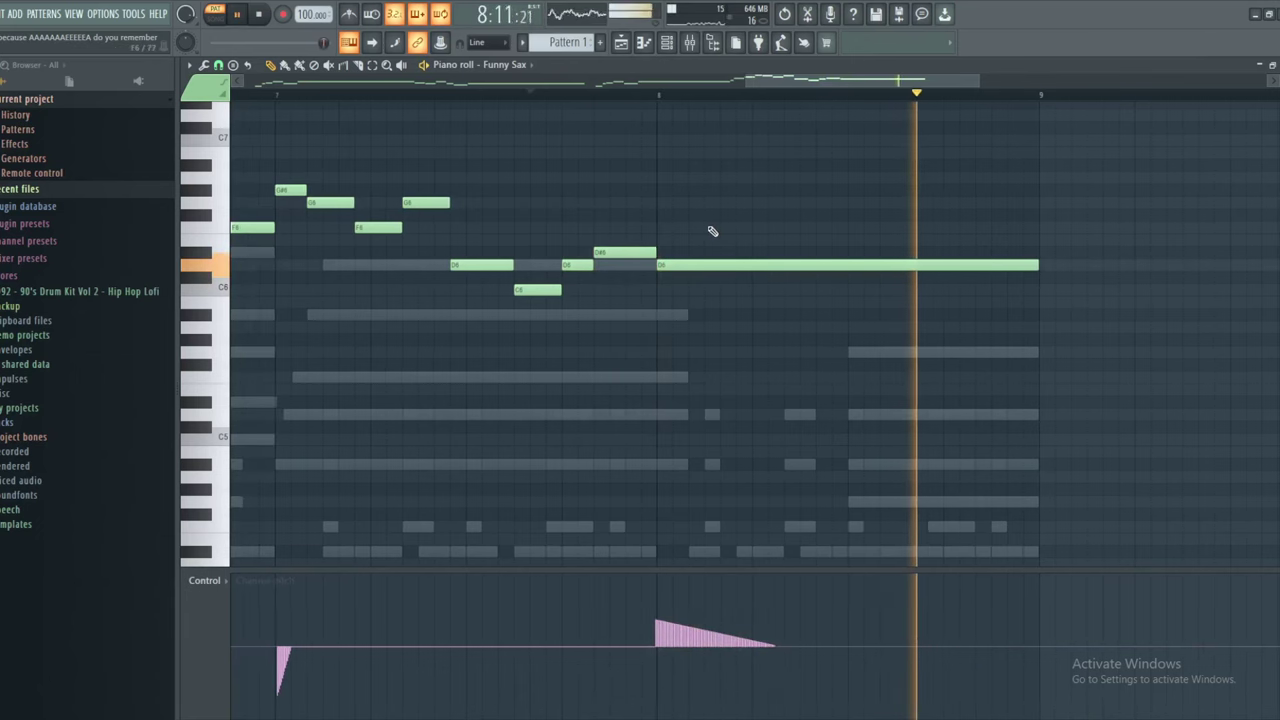
pyautogui.scroll(-5, 705, 240)
pyautogui.press('space')
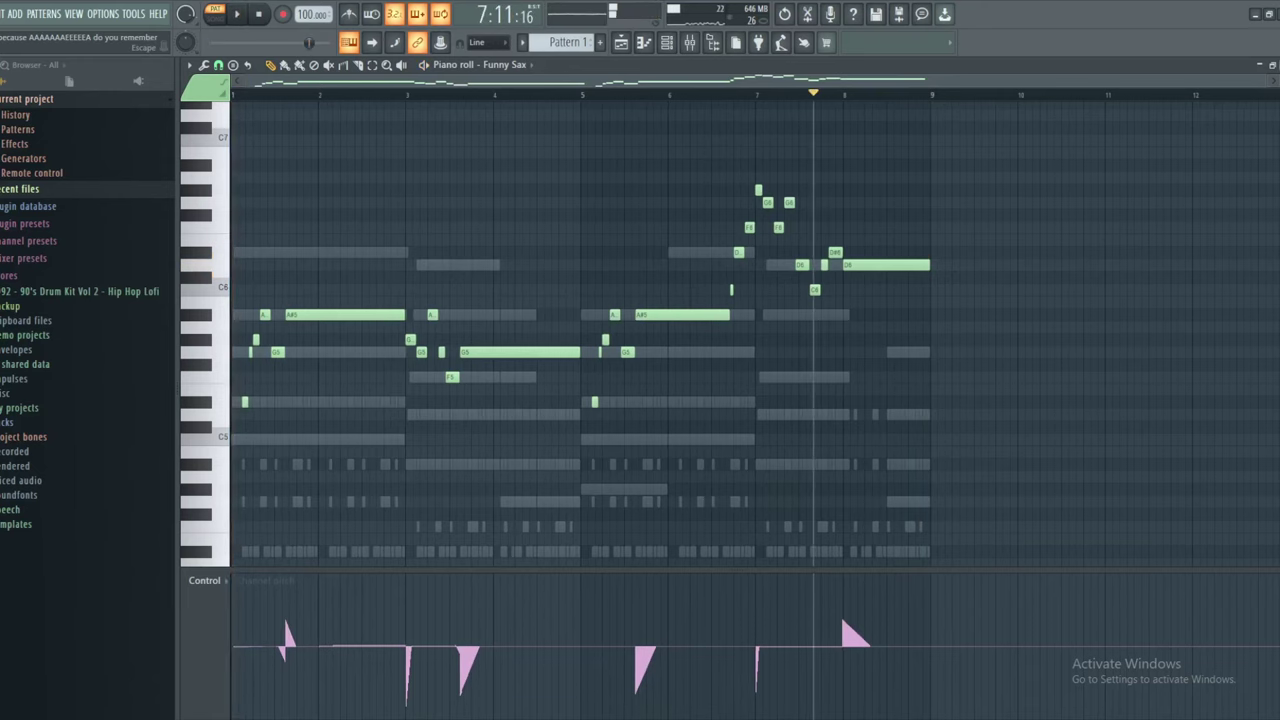
# Close the piano roll and replace the Paint note with "yeah, for the purposes of this video, song's done" and "heres the final re"
pyautogui.press('F7')
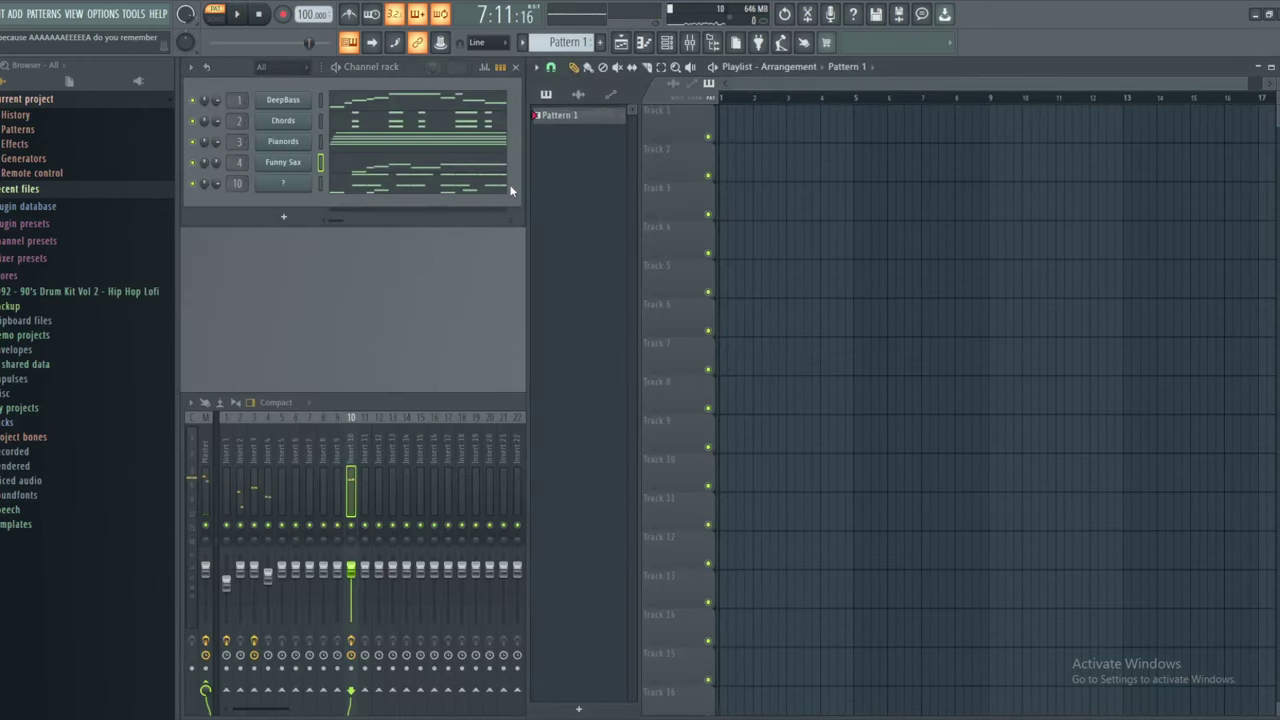
pyautogui.hotkey('alt', 'Tab')
pyautogui.hotkey('ctrl', 'a')
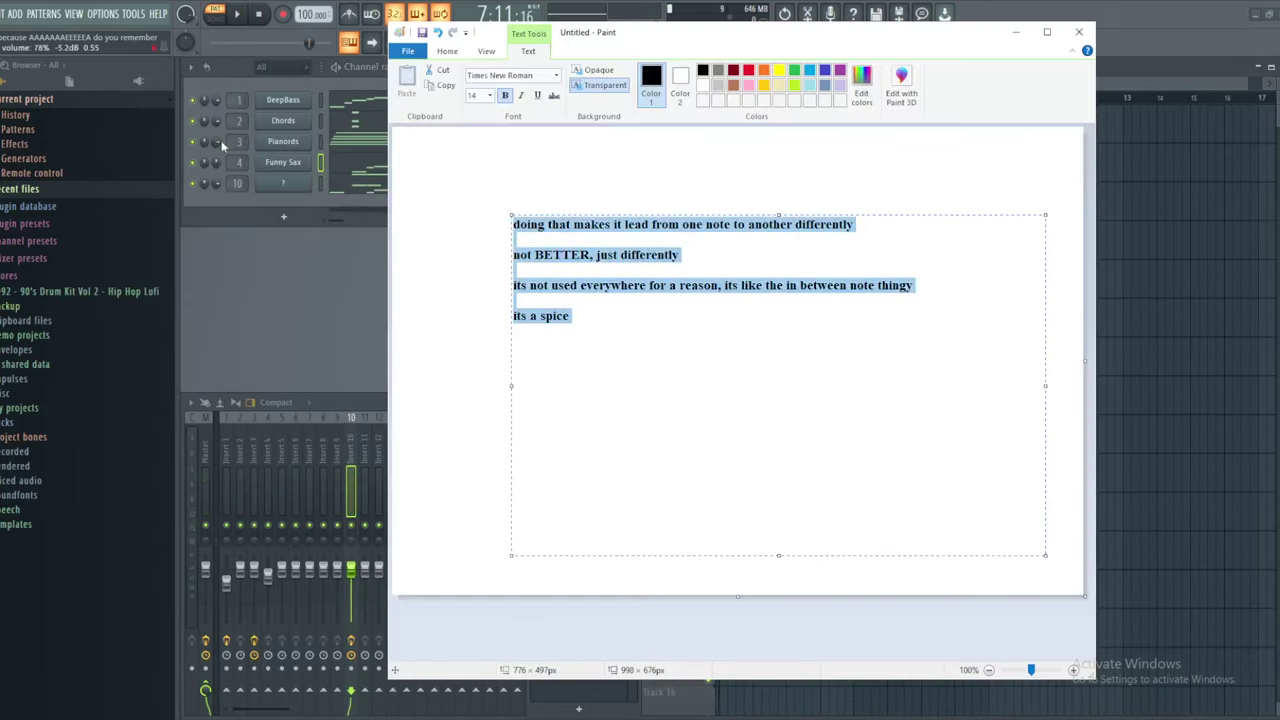
pyautogui.write('yeah, for the purposes of thi')
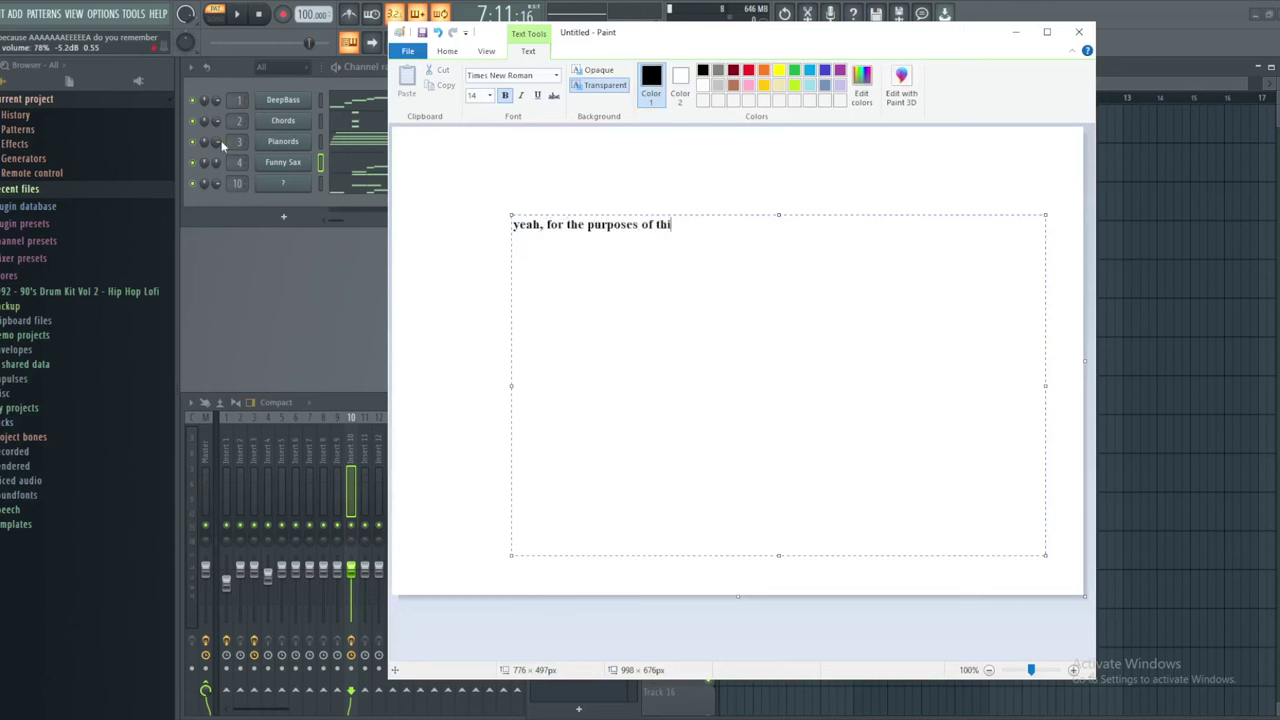
pyautogui.write("s video, song'S done")
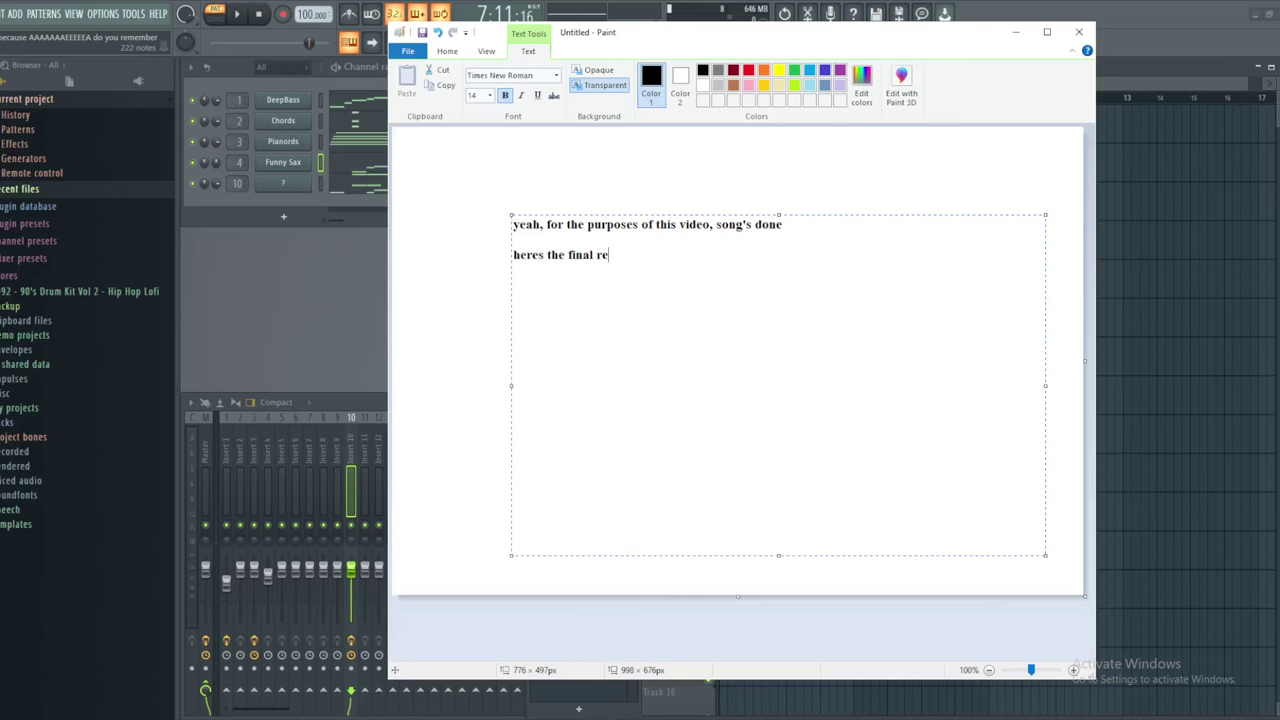
# Return to FL Studio, open the DeepBass notes in the piano roll, play the full pattern from bar 1, and switch to the drum notes during playback
pyautogui.click(305, 276)
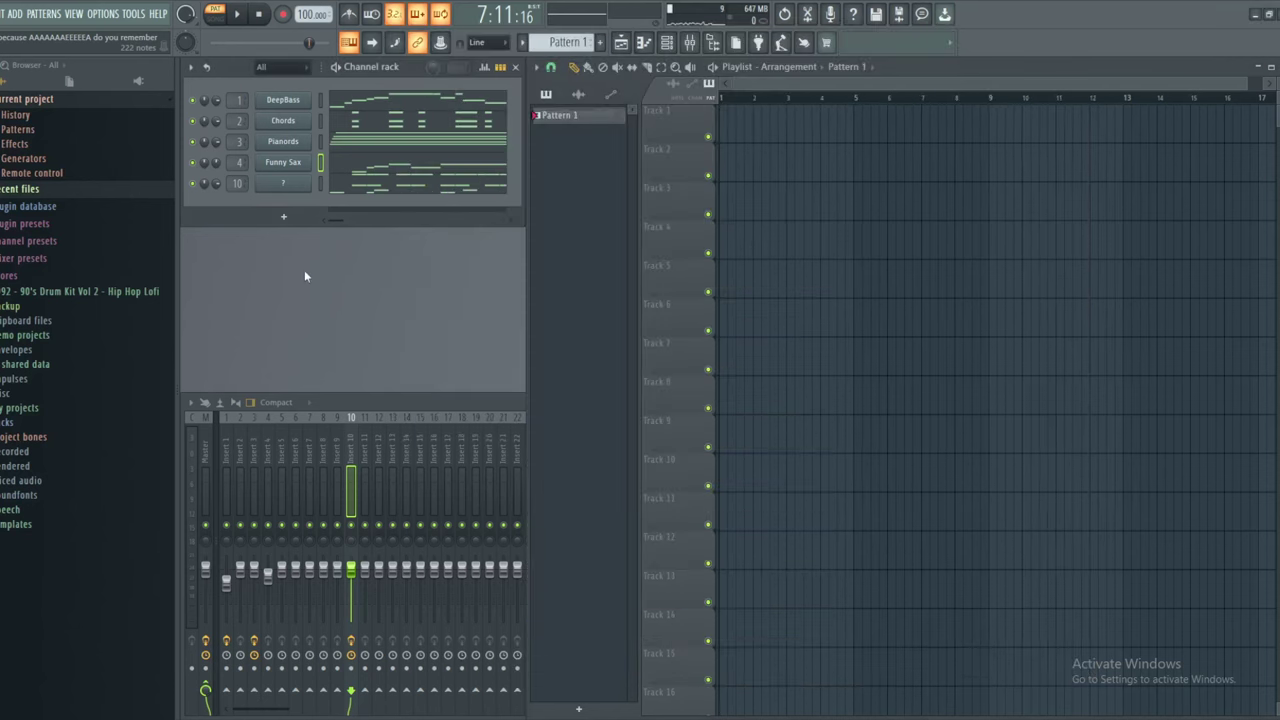
pyautogui.rightClick(303, 101)
pyautogui.click(330, 102)
pyautogui.moveTo(328, 96); pyautogui.dragTo(234, 96)
pyautogui.scroll(-5, 497, 222)
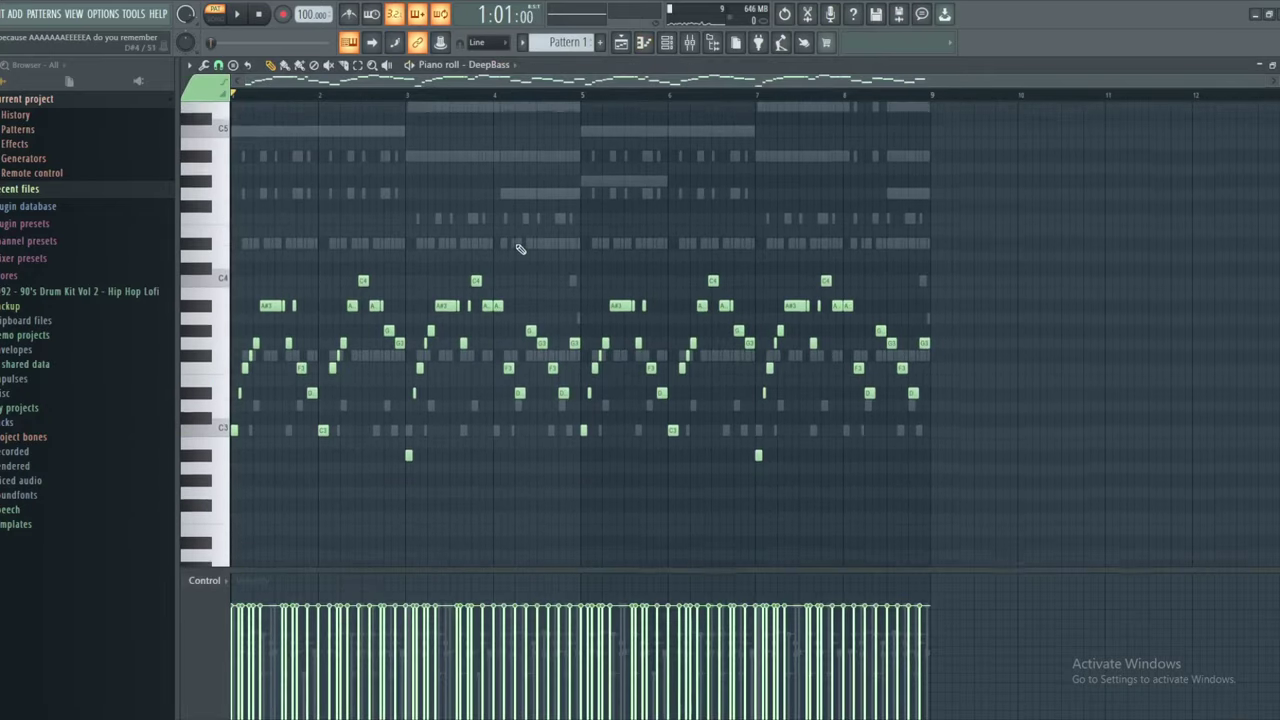
pyautogui.press('space')
pyautogui.scroll(3, 584, 329)
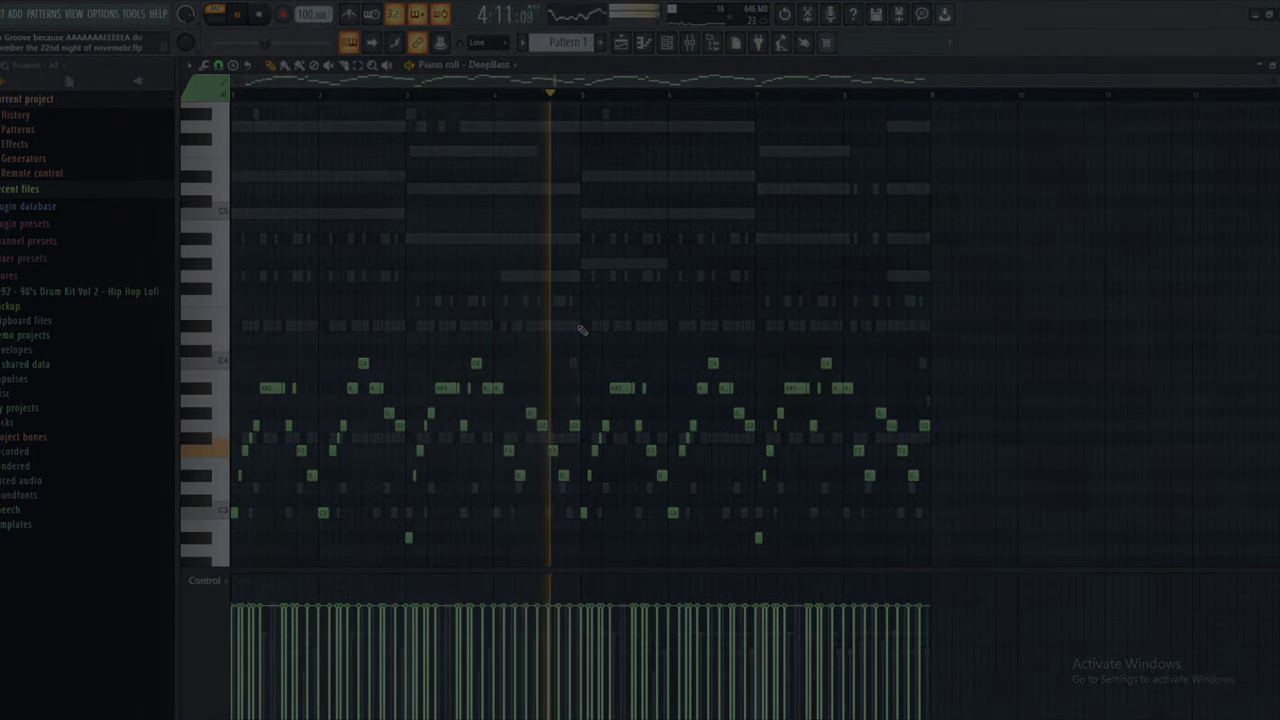
pyautogui.rightClick(579, 327)
pyautogui.rightClick(579, 327)
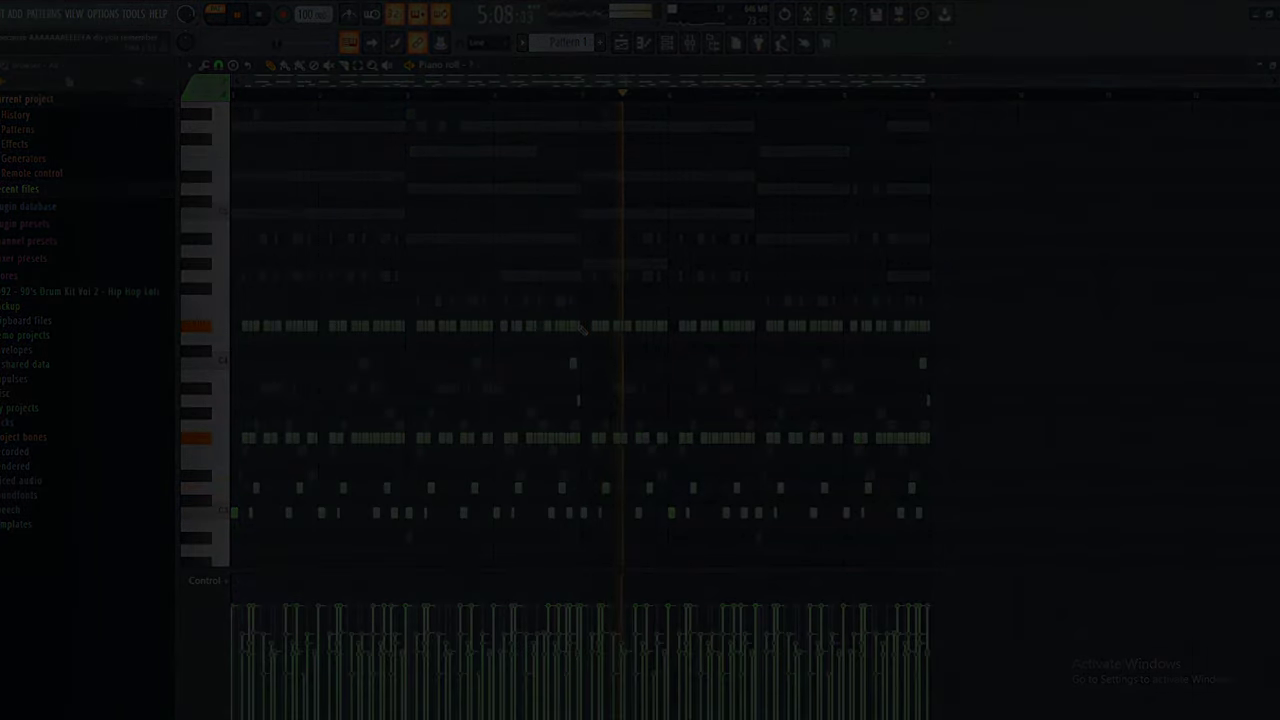